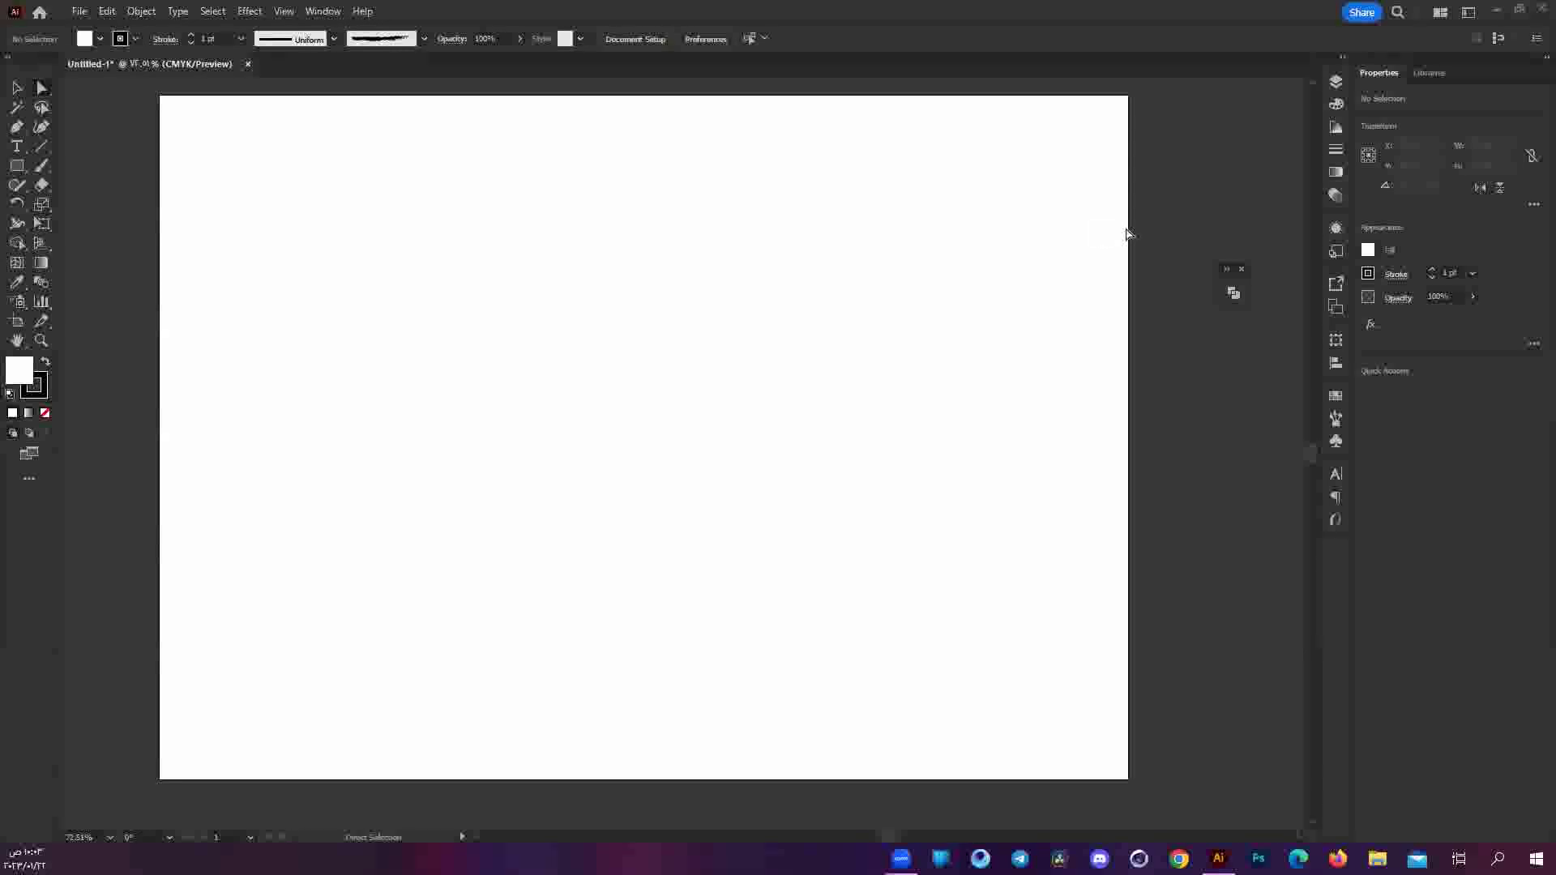
# Show the Pathfinder panel, close it, then reopen it from the Window menu.
pyautogui.click(1231, 292)
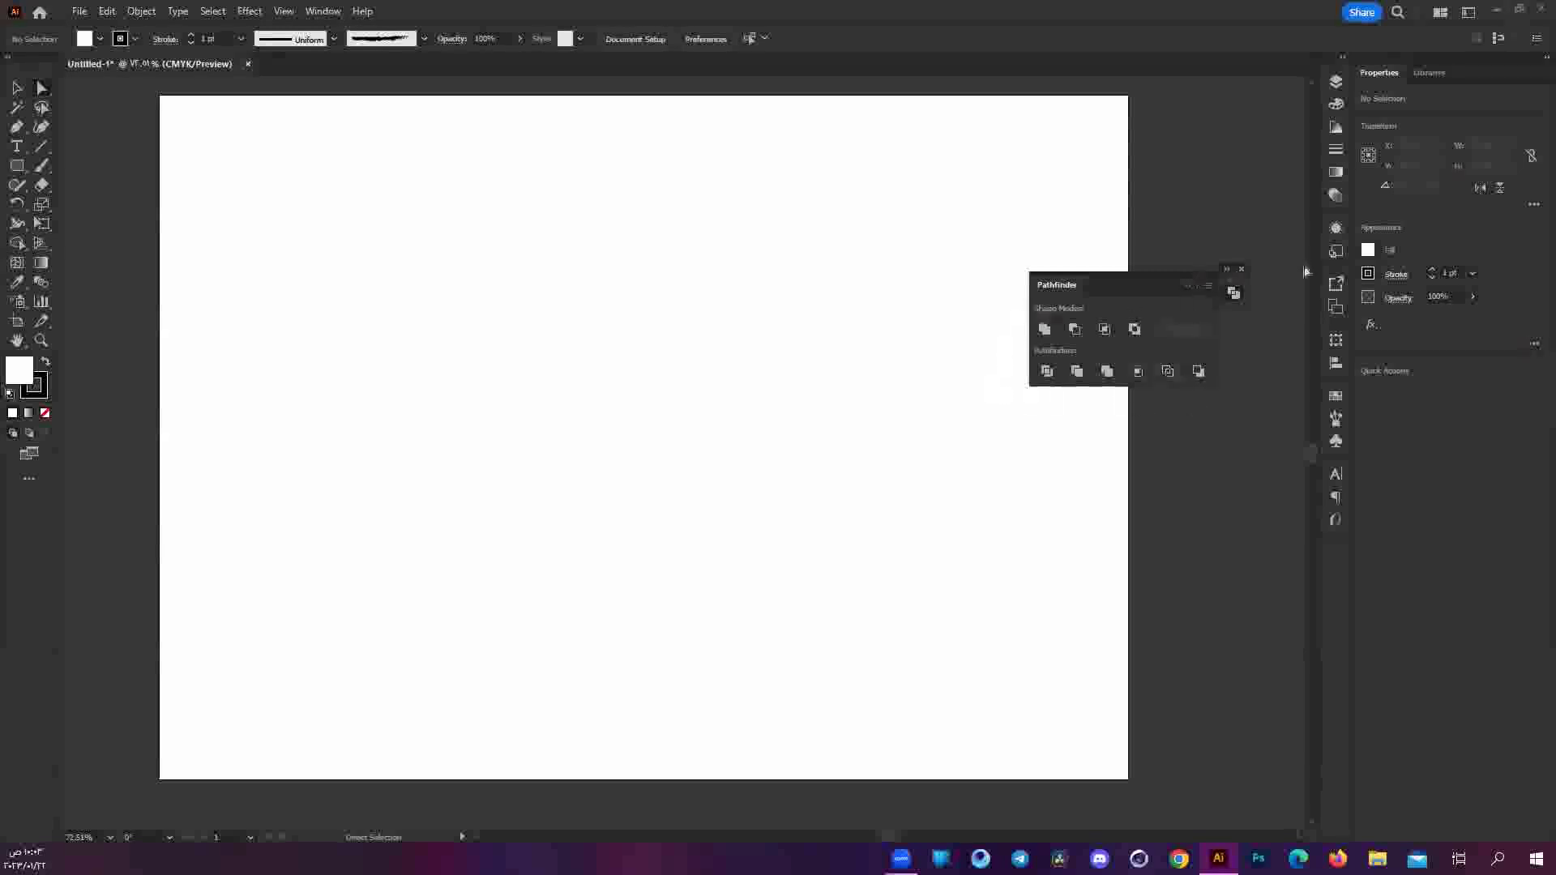
pyautogui.click(1239, 271)
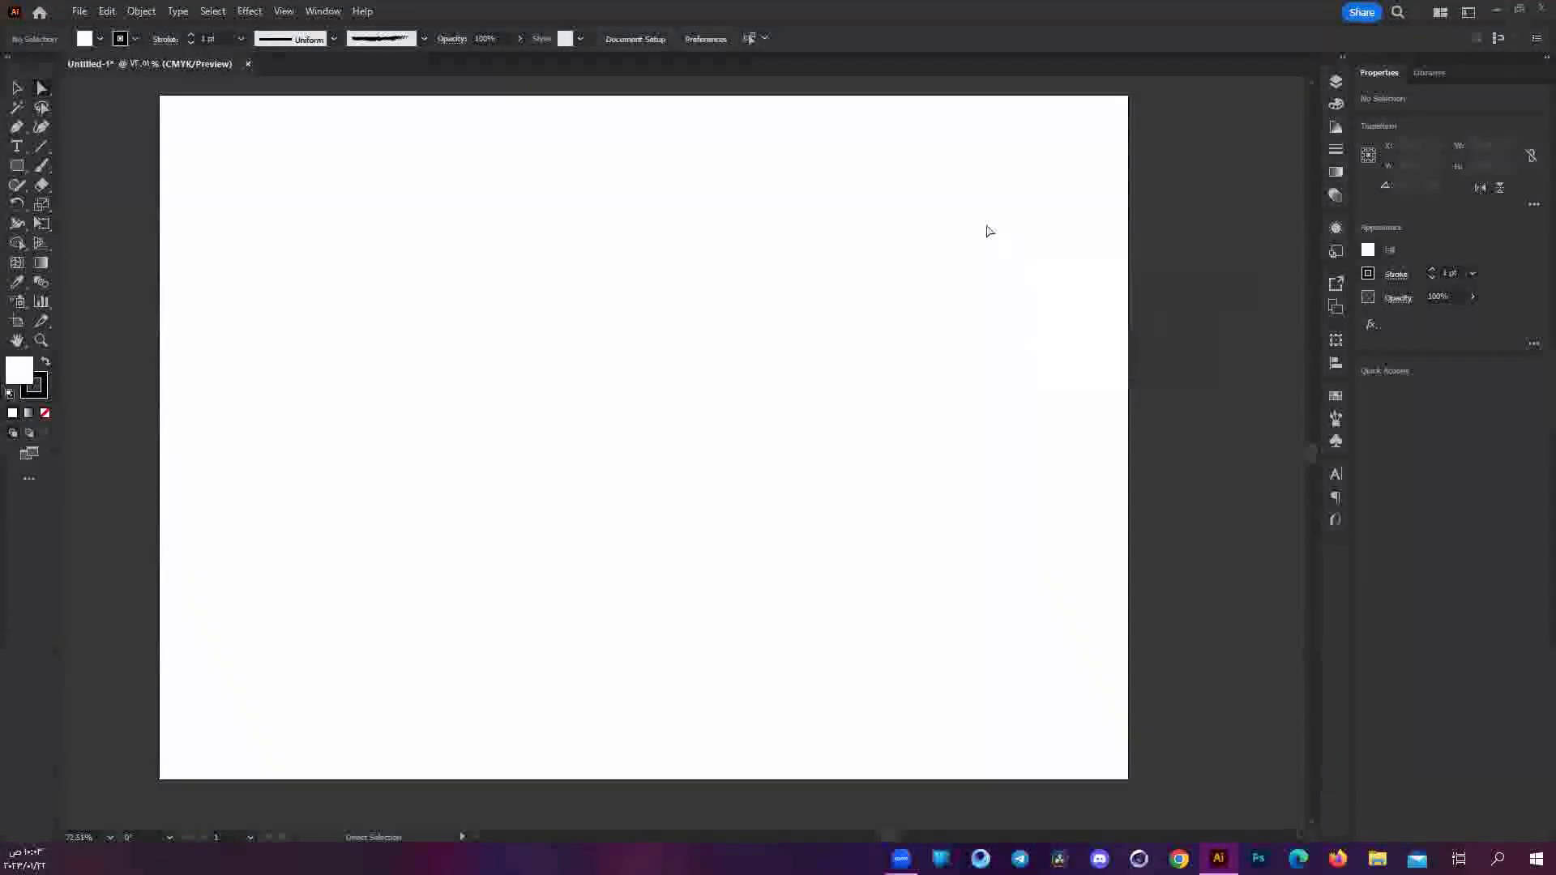
pyautogui.click(322, 10)
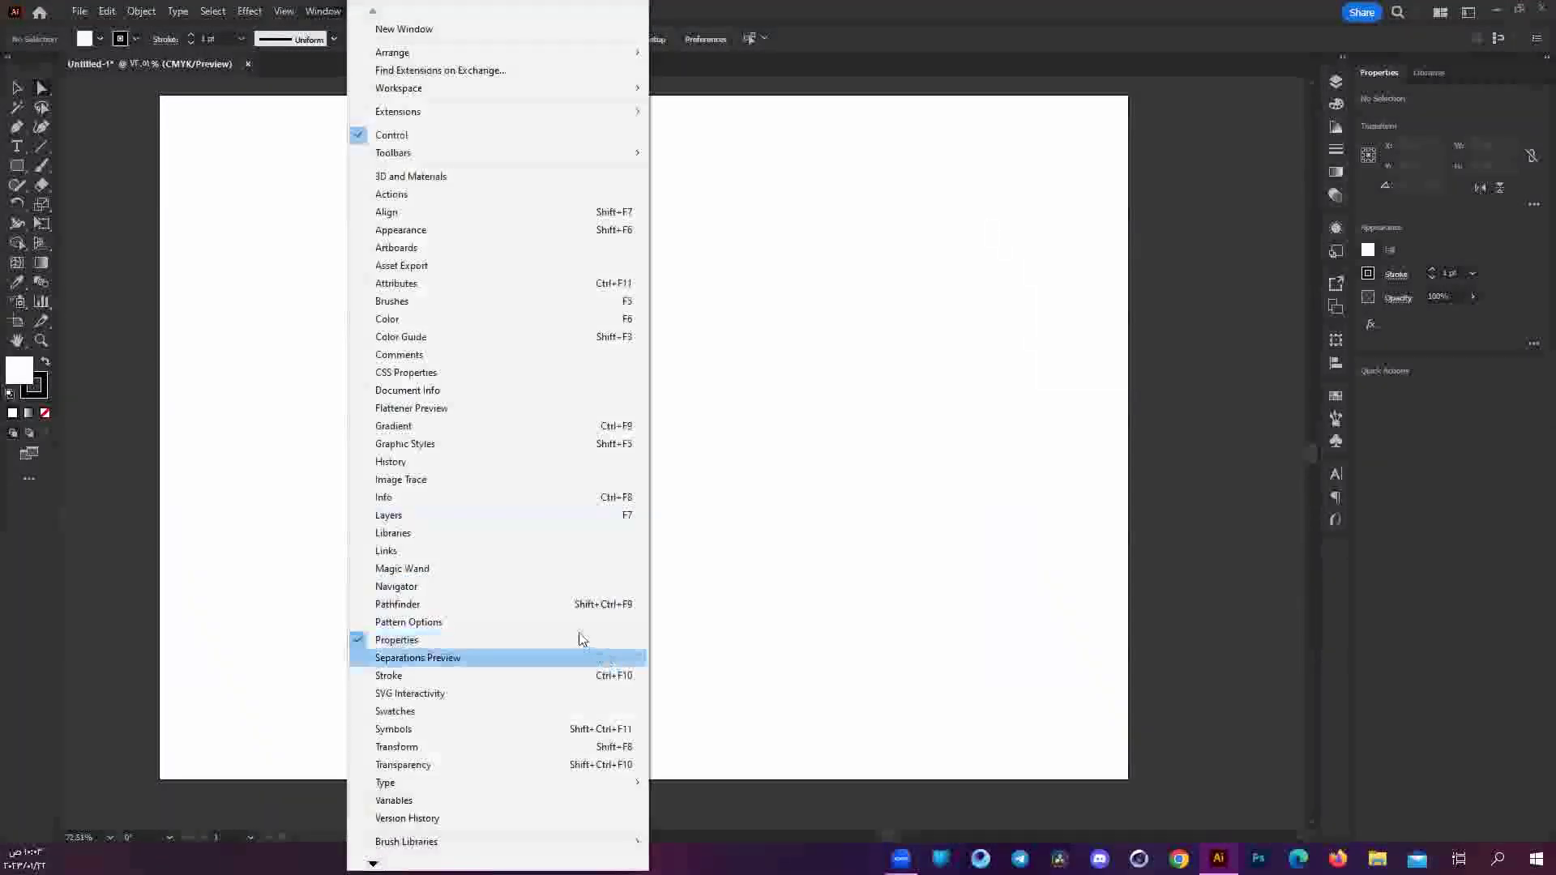
pyautogui.click(570, 604)
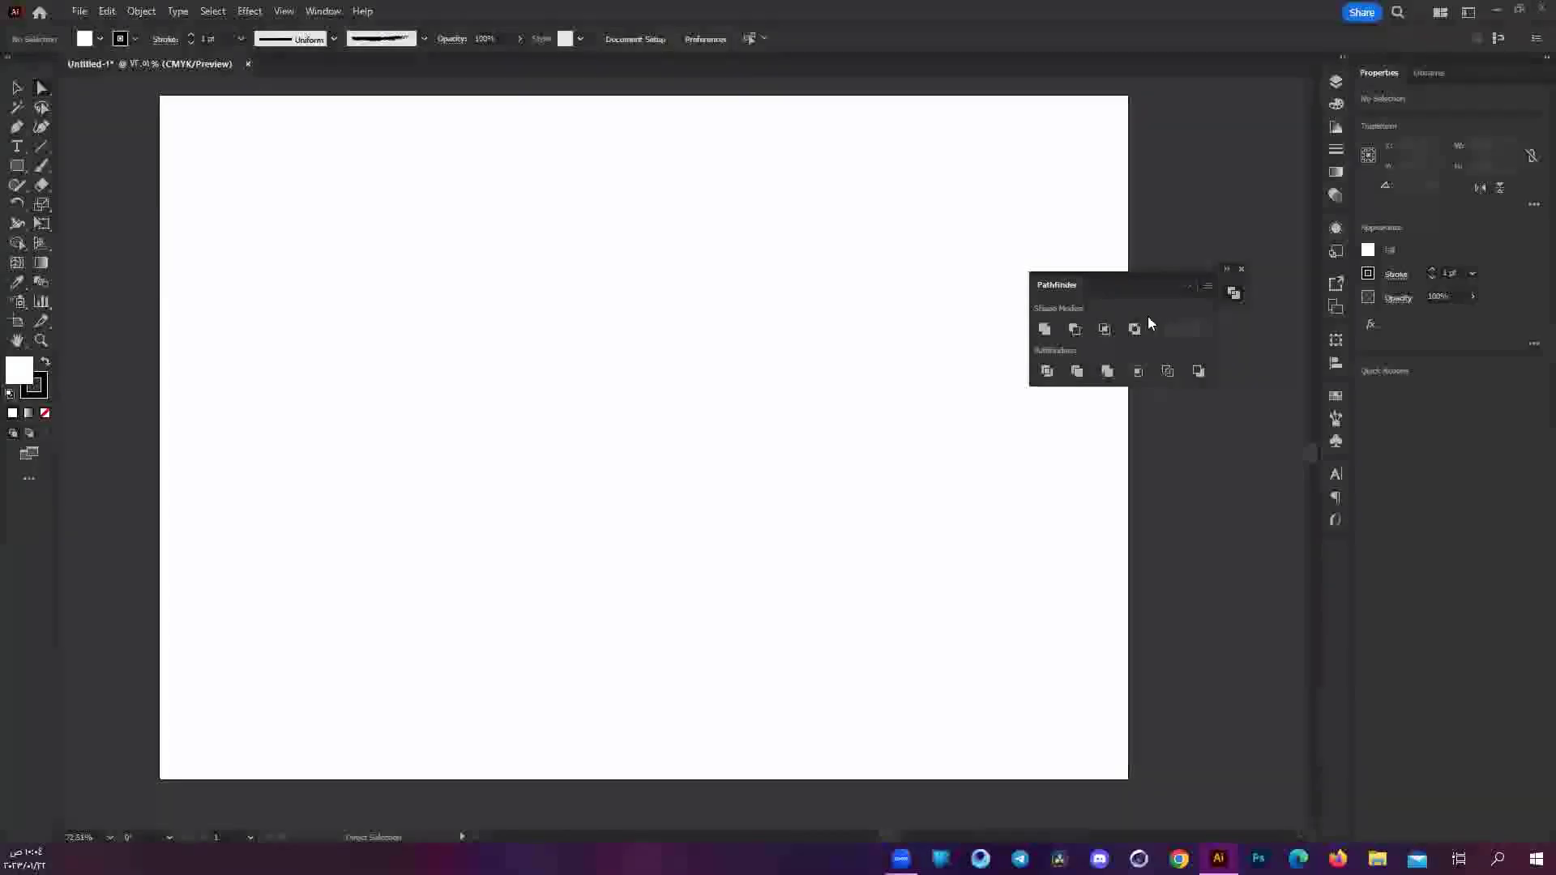
# Draw a circle near the top-left of the page with the Ellipse tool.
pyautogui.rightClick(17, 165)
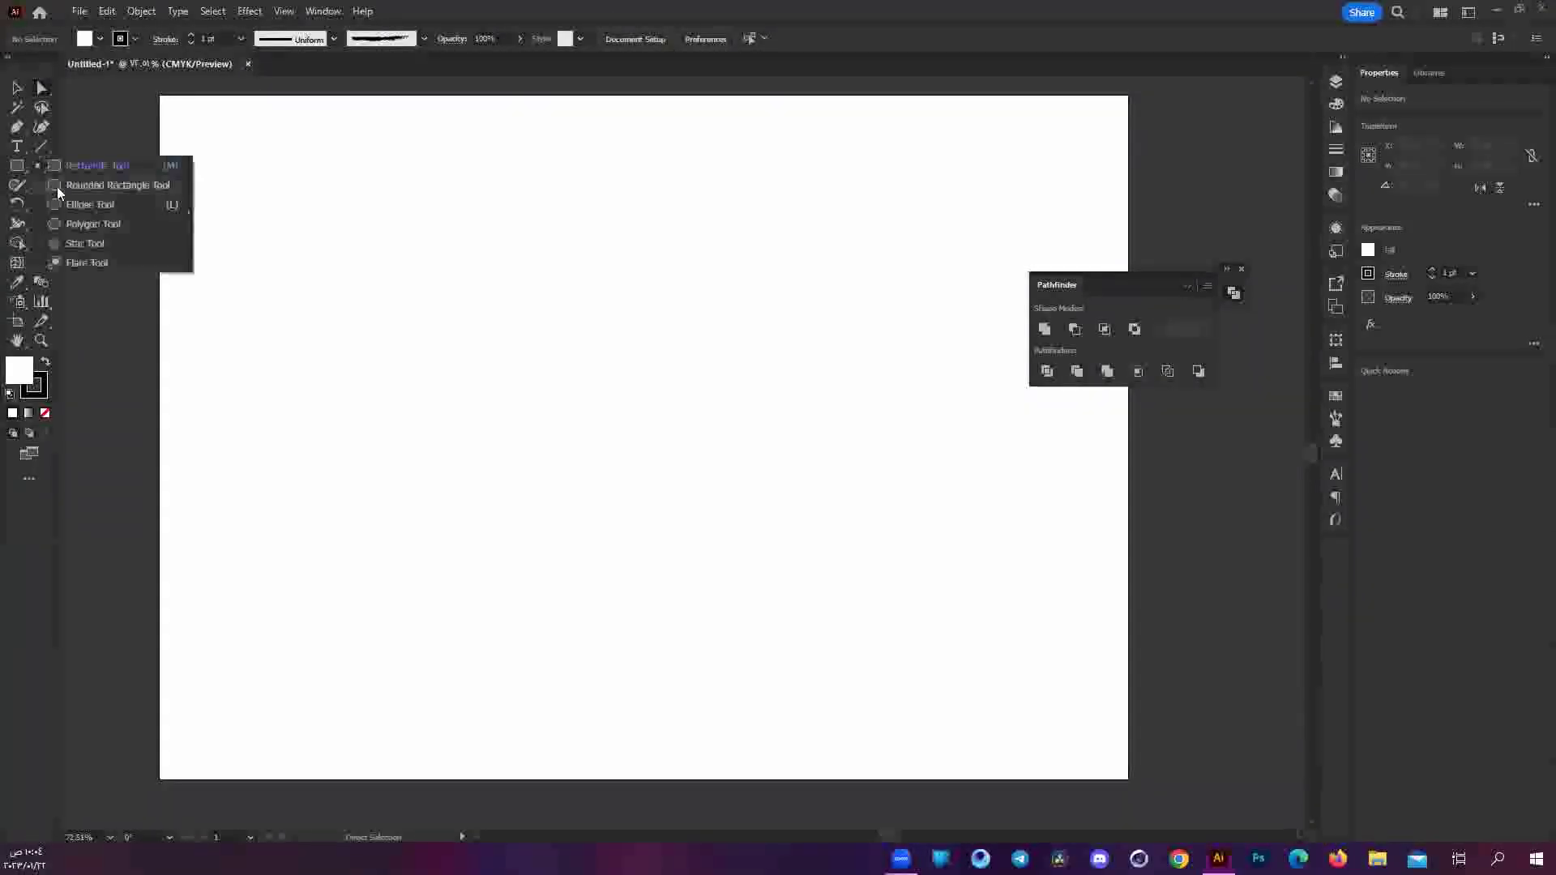
pyautogui.click(22, 167)
pyautogui.rightClick(22, 167)
pyautogui.click(76, 204)
pyautogui.moveTo(303, 218); pyautogui.dragTo(483, 396)
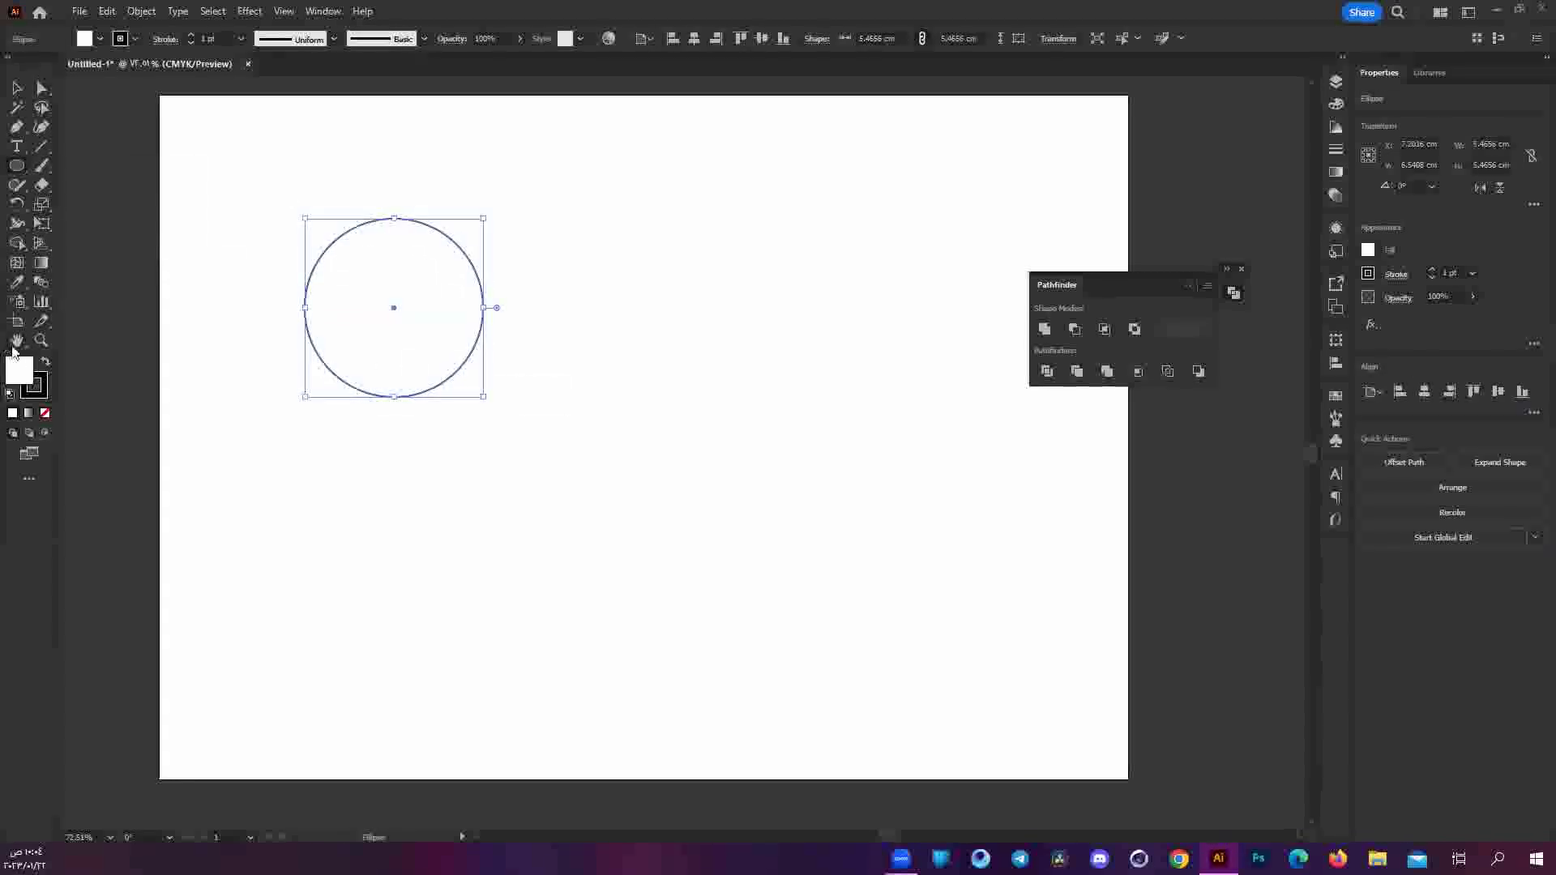
# Fill the circle red (FF0000), give it a 4 pt stroke, and Alt-drag an overlapping copy right.
pyautogui.doubleClick(20, 370)
pyautogui.click(770, 321)
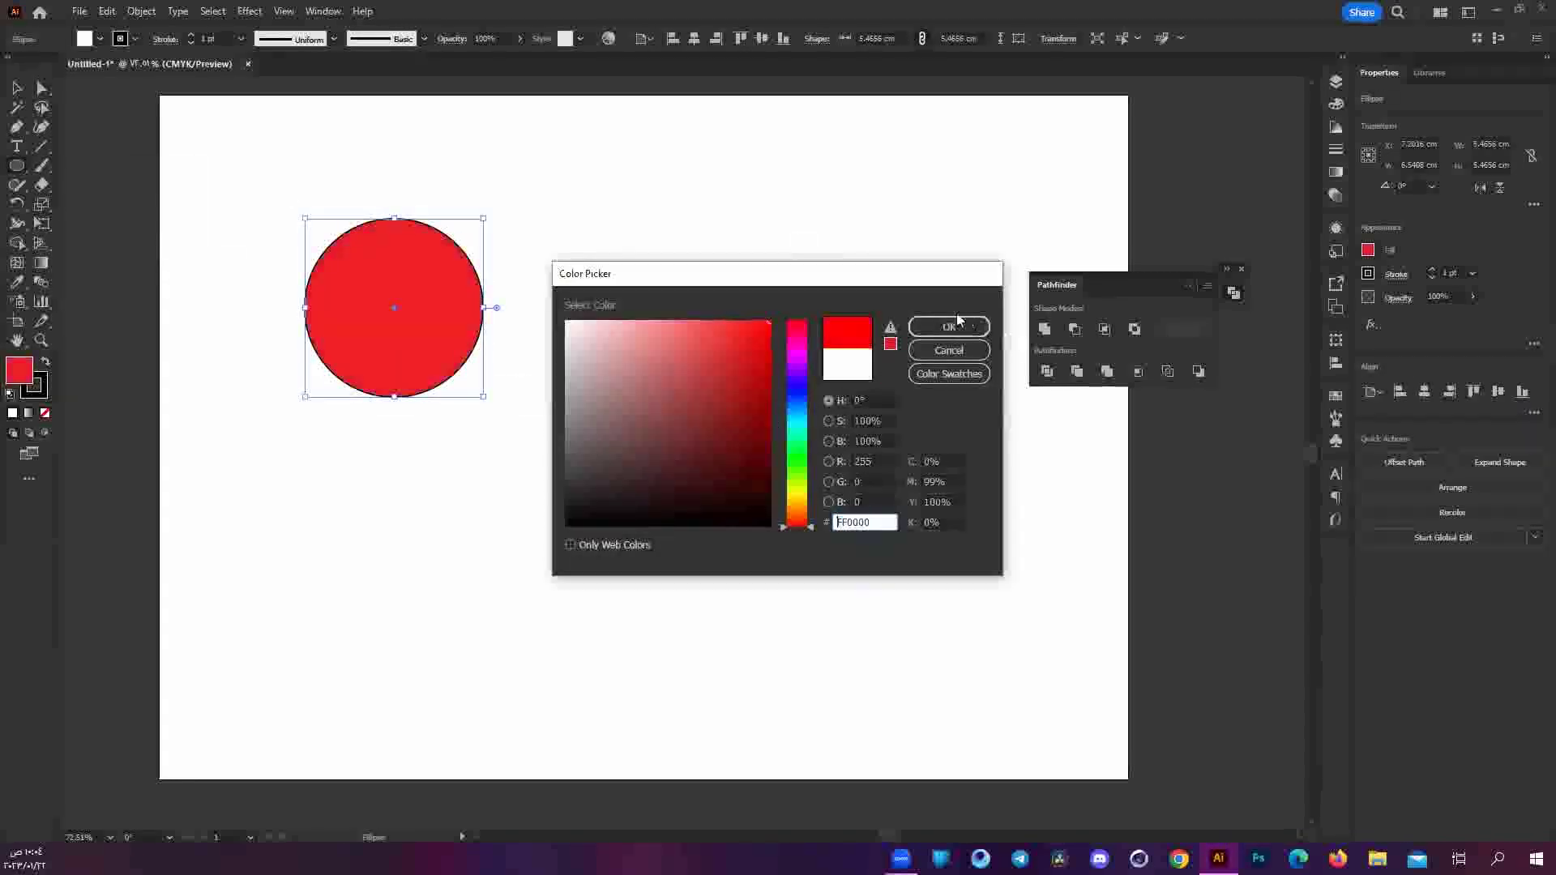
pyautogui.click(950, 328)
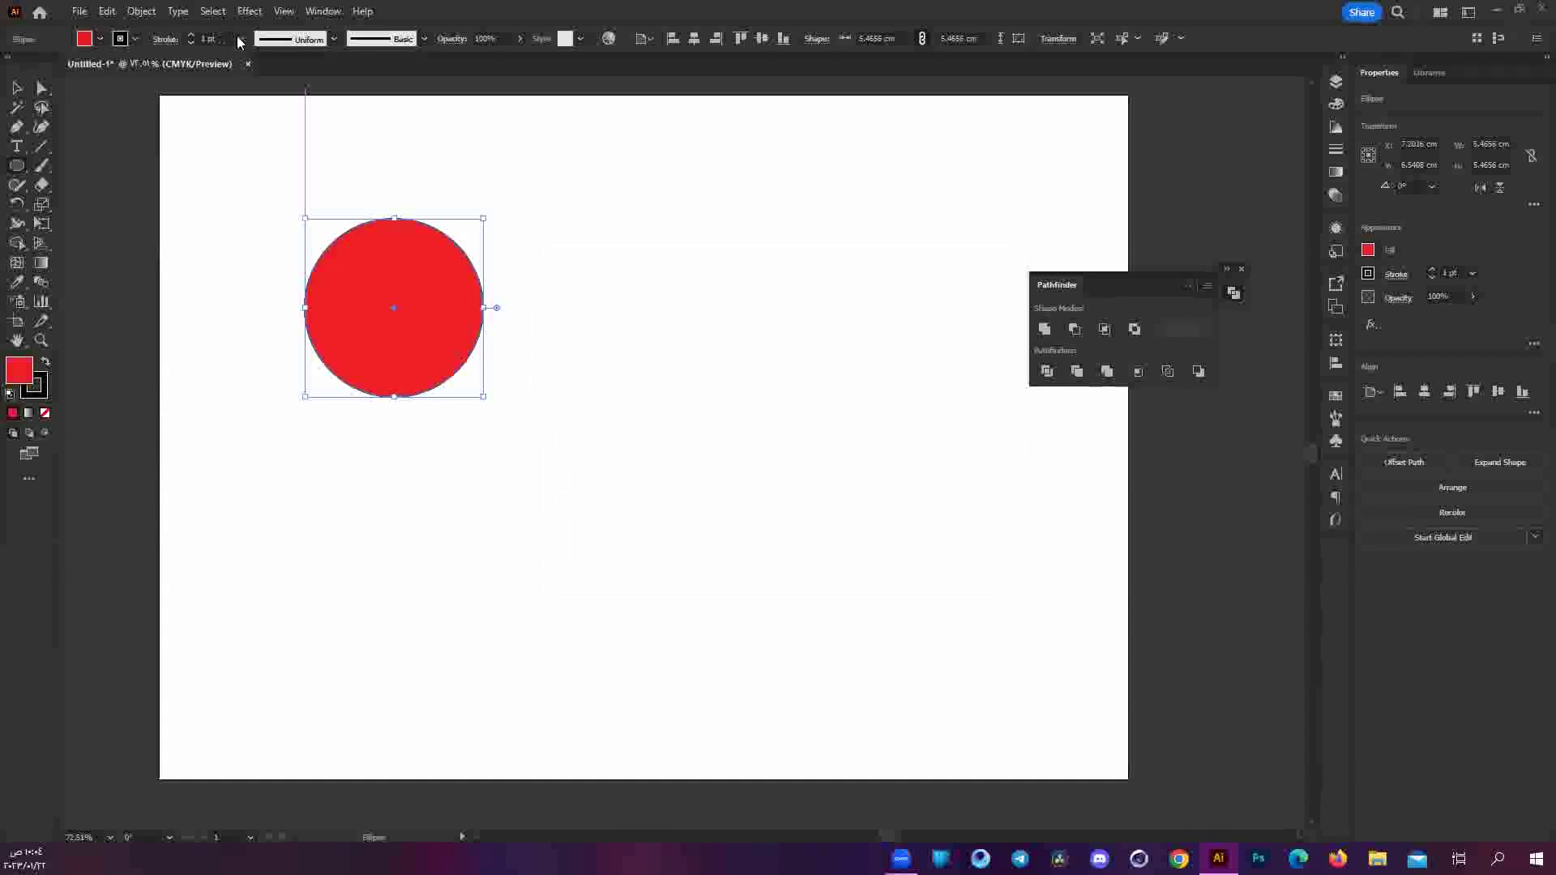
pyautogui.click(191, 34)
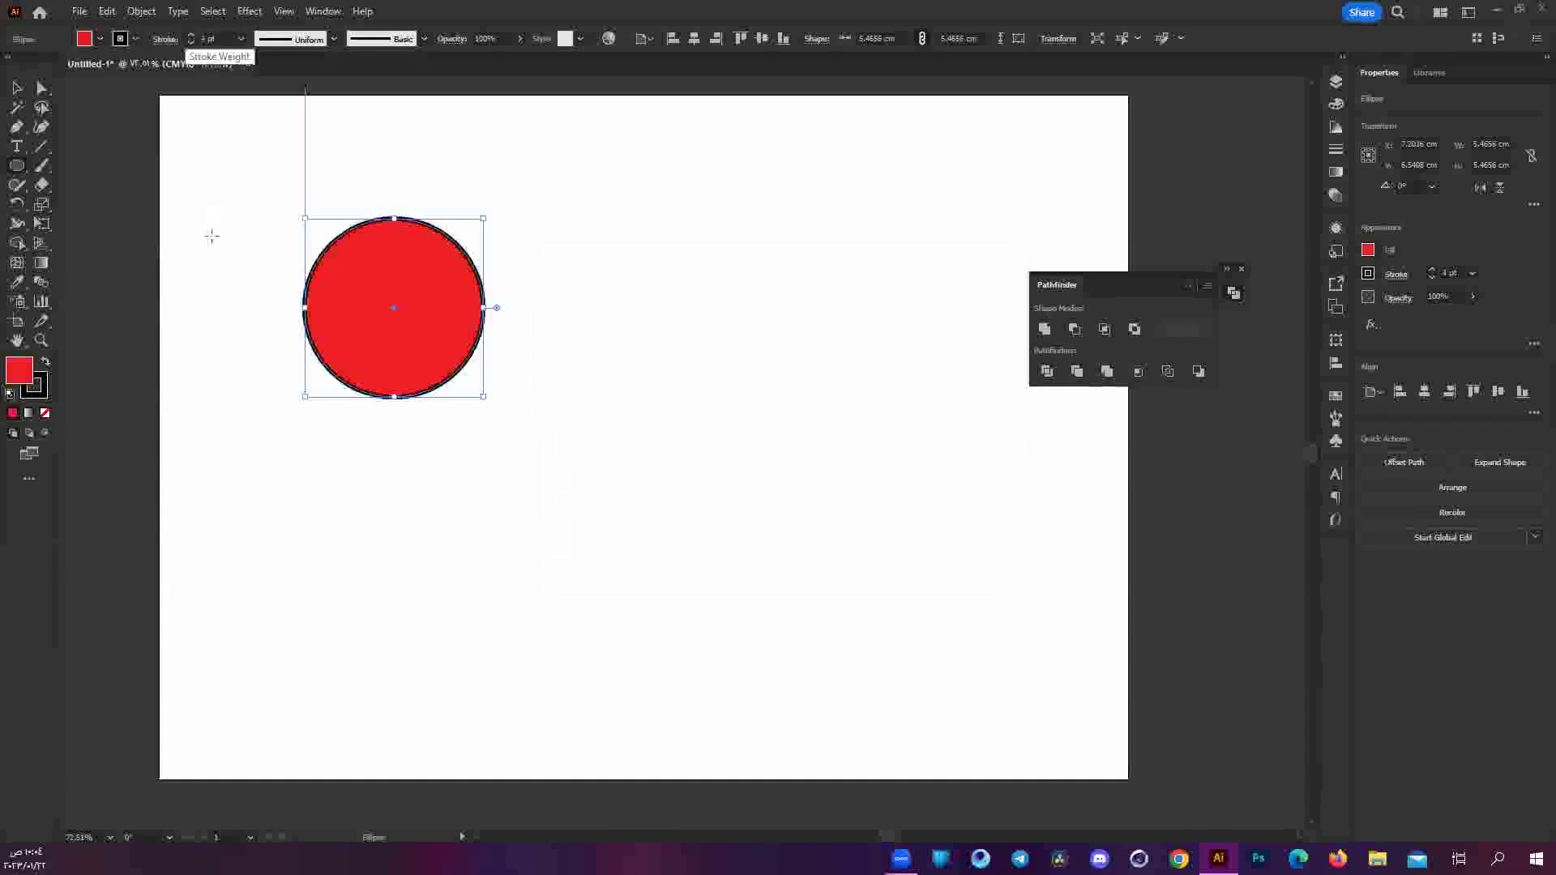
pyautogui.moveTo(392, 296); pyautogui.dragTo(470, 287)
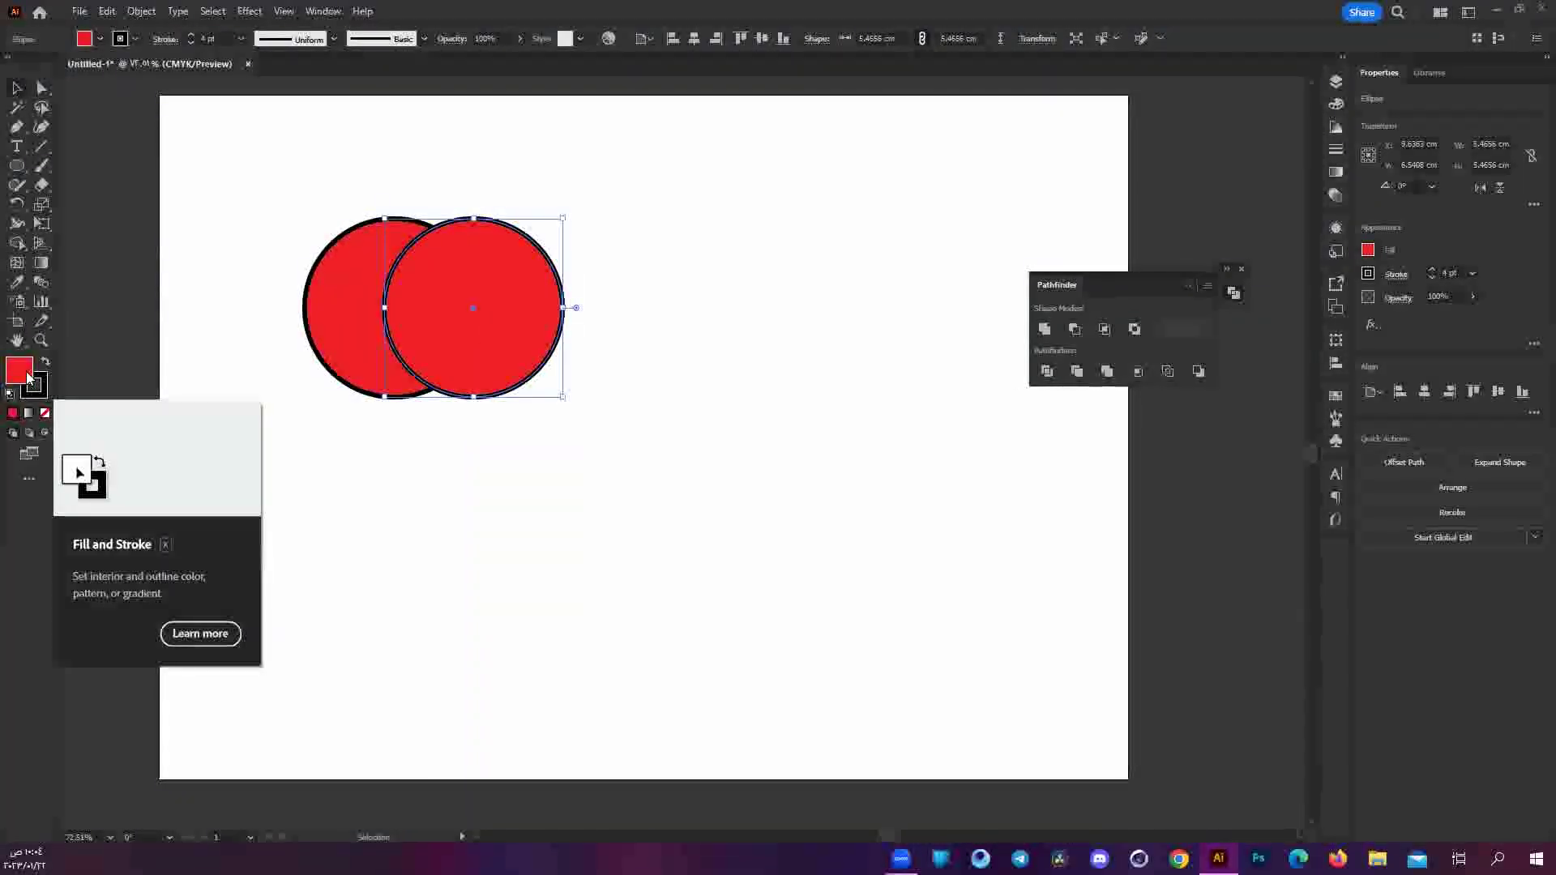
# Fill the right circle lime green, then select both circles and deselect them.
pyautogui.doubleClick(24, 373)
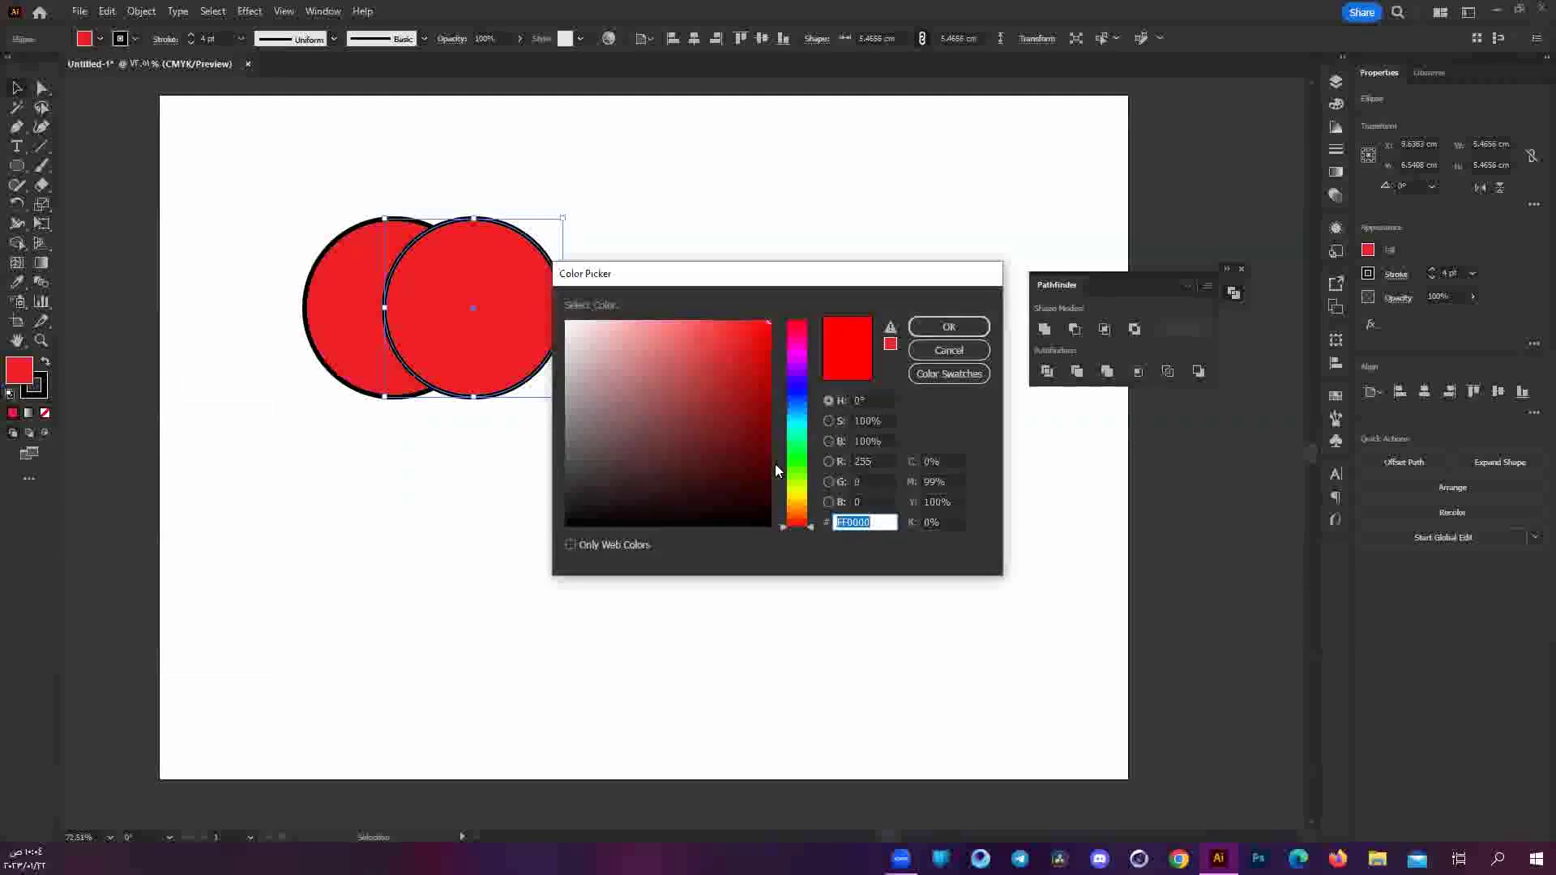
pyautogui.click(792, 474)
pyautogui.click(948, 327)
pyautogui.click(41, 86)
pyautogui.moveTo(298, 229); pyautogui.dragTo(656, 471)
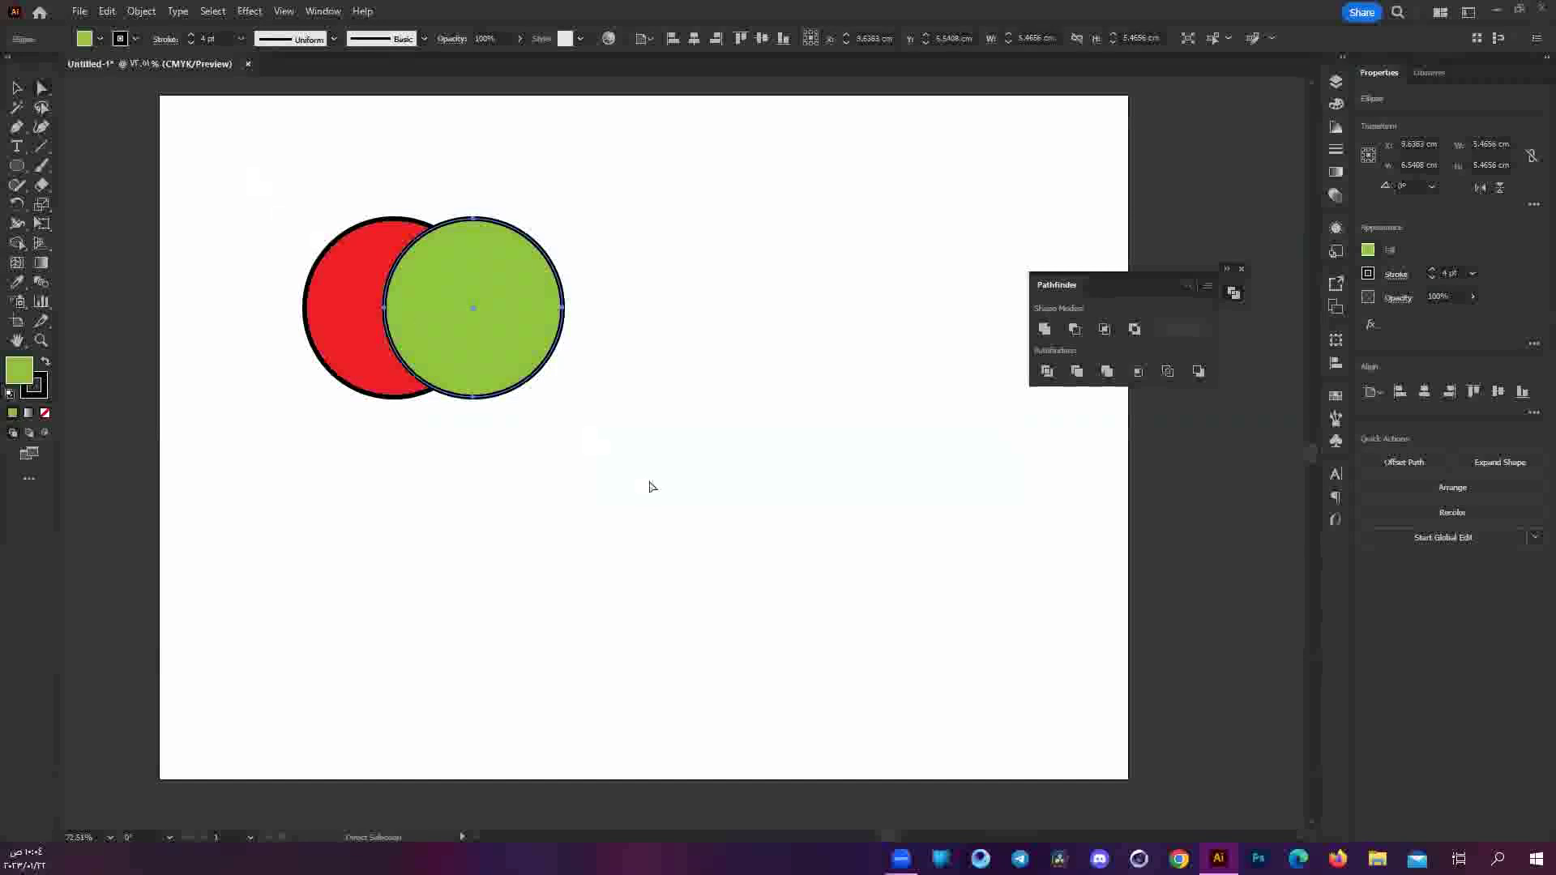
pyautogui.click(666, 388)
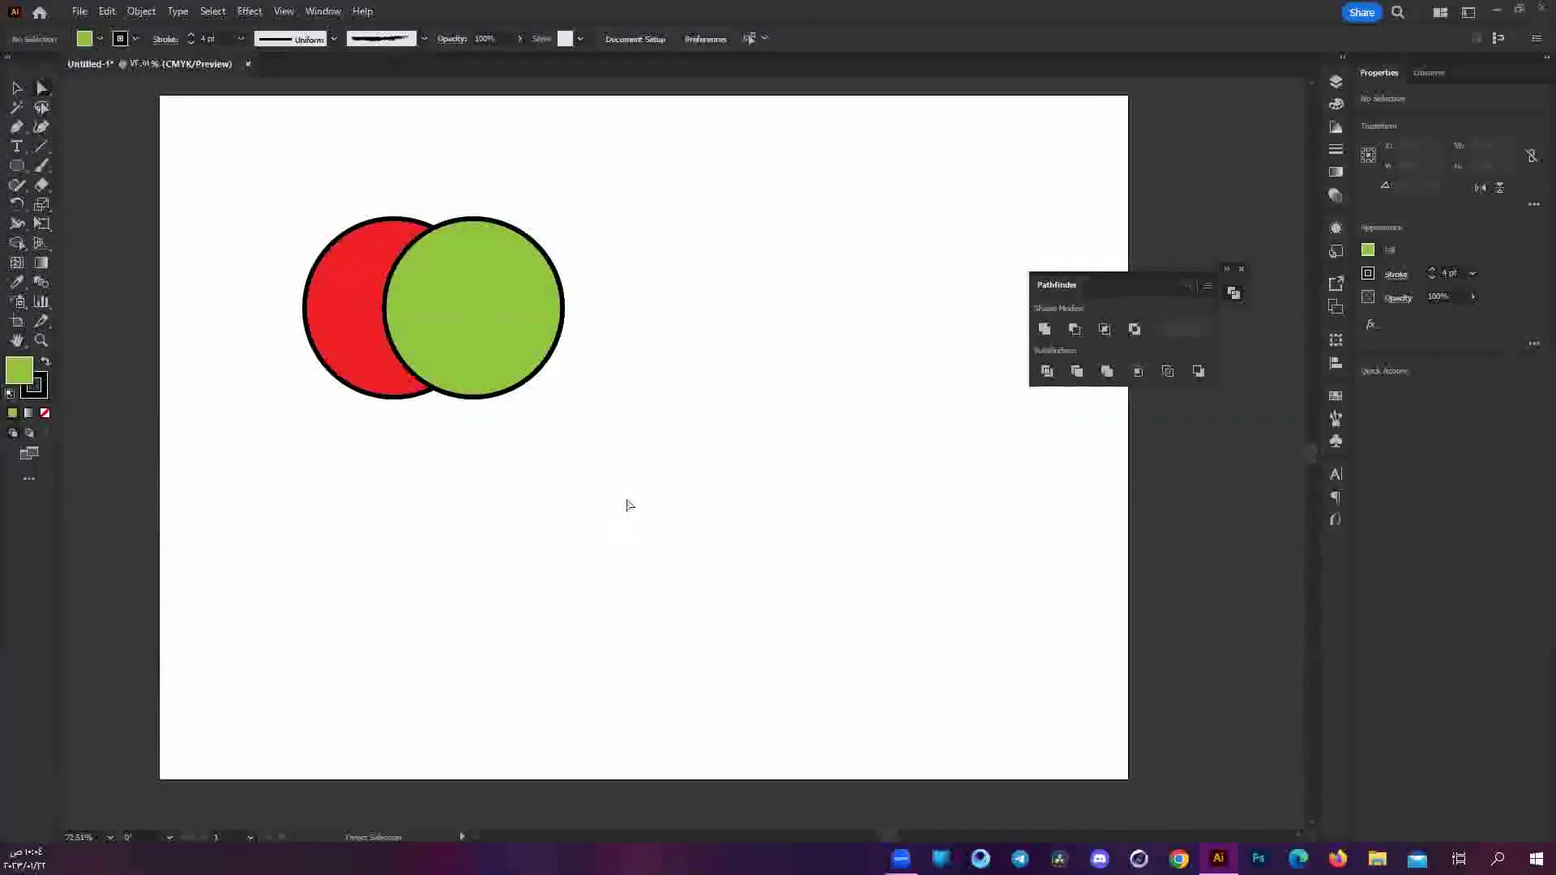
# Select both circles, try moving the green one, then undo the move and the green fill.
pyautogui.hotkey('ctrl', 'a')
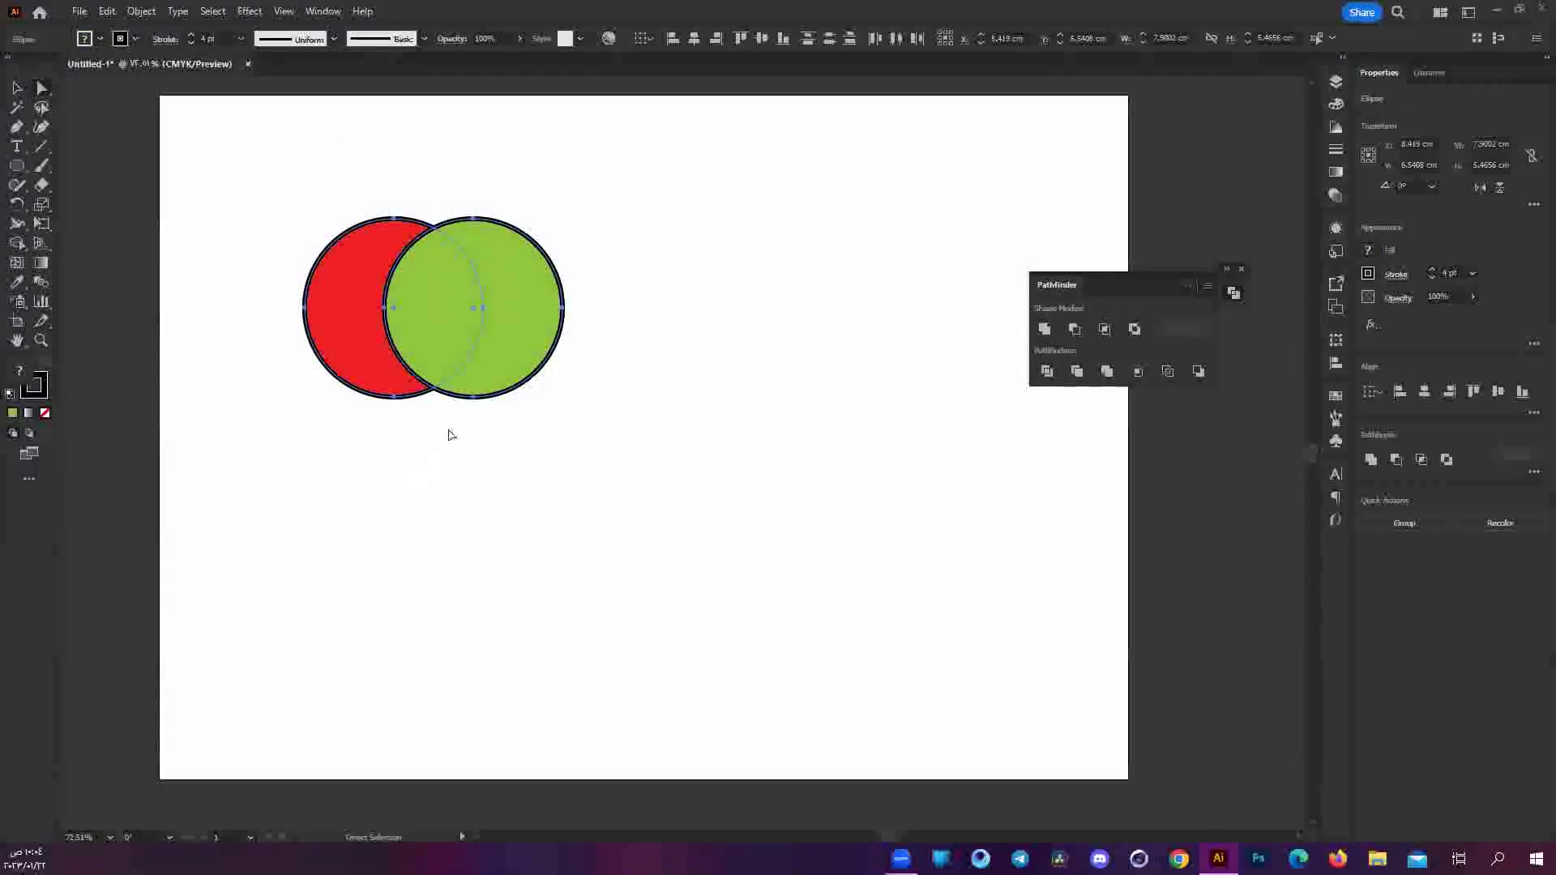
pyautogui.moveTo(544, 299); pyautogui.dragTo(793, 556)
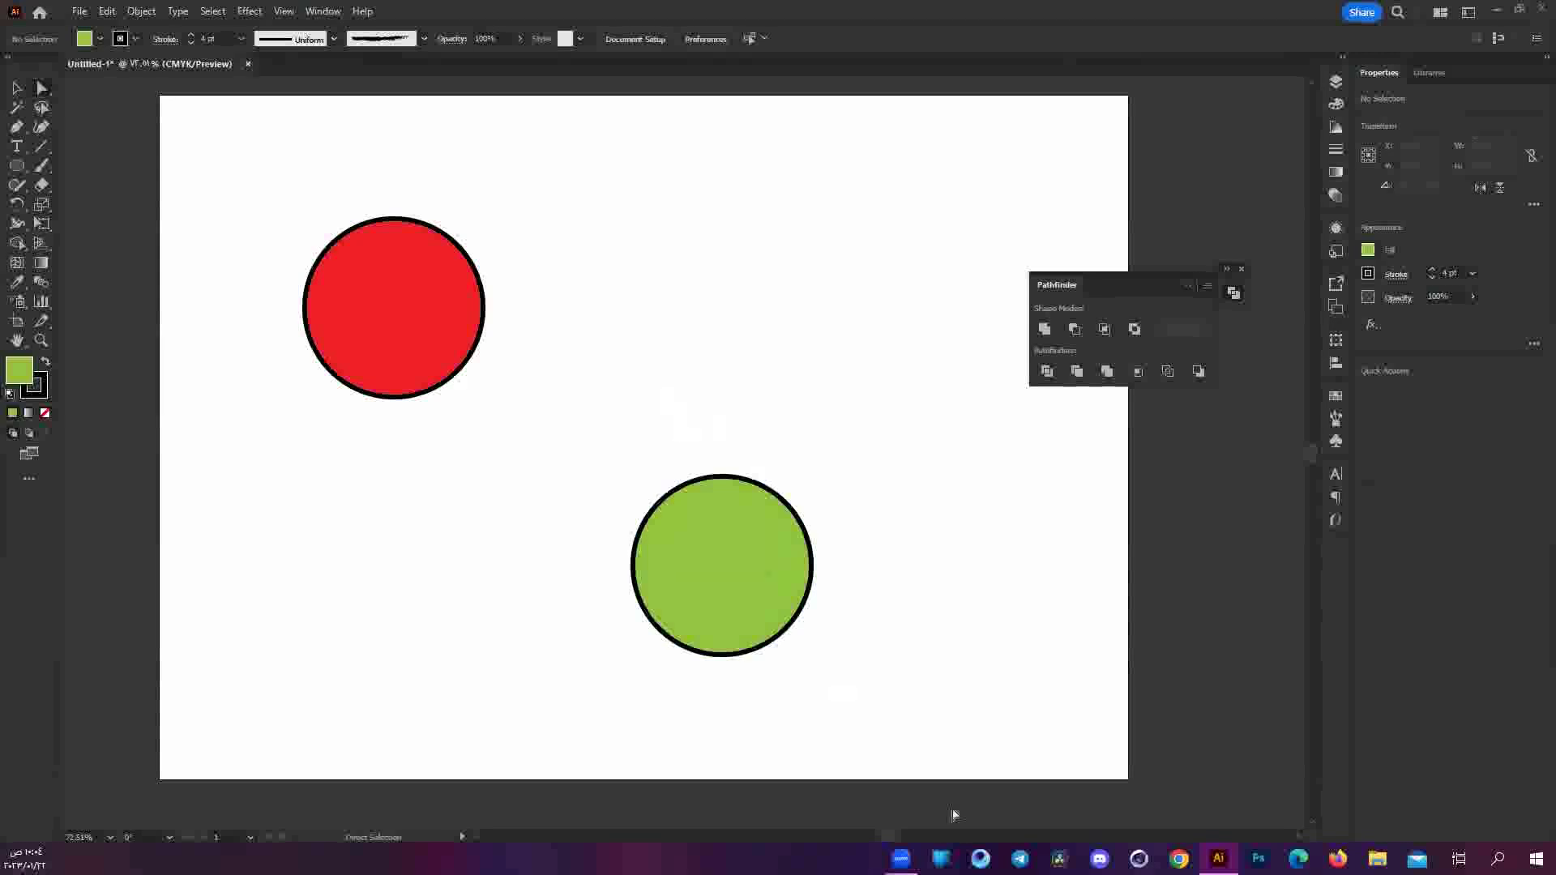
pyautogui.hotkey('ctrl', 'z')
pyautogui.click(383, 566)
pyautogui.hotkey('ctrl', 'z')
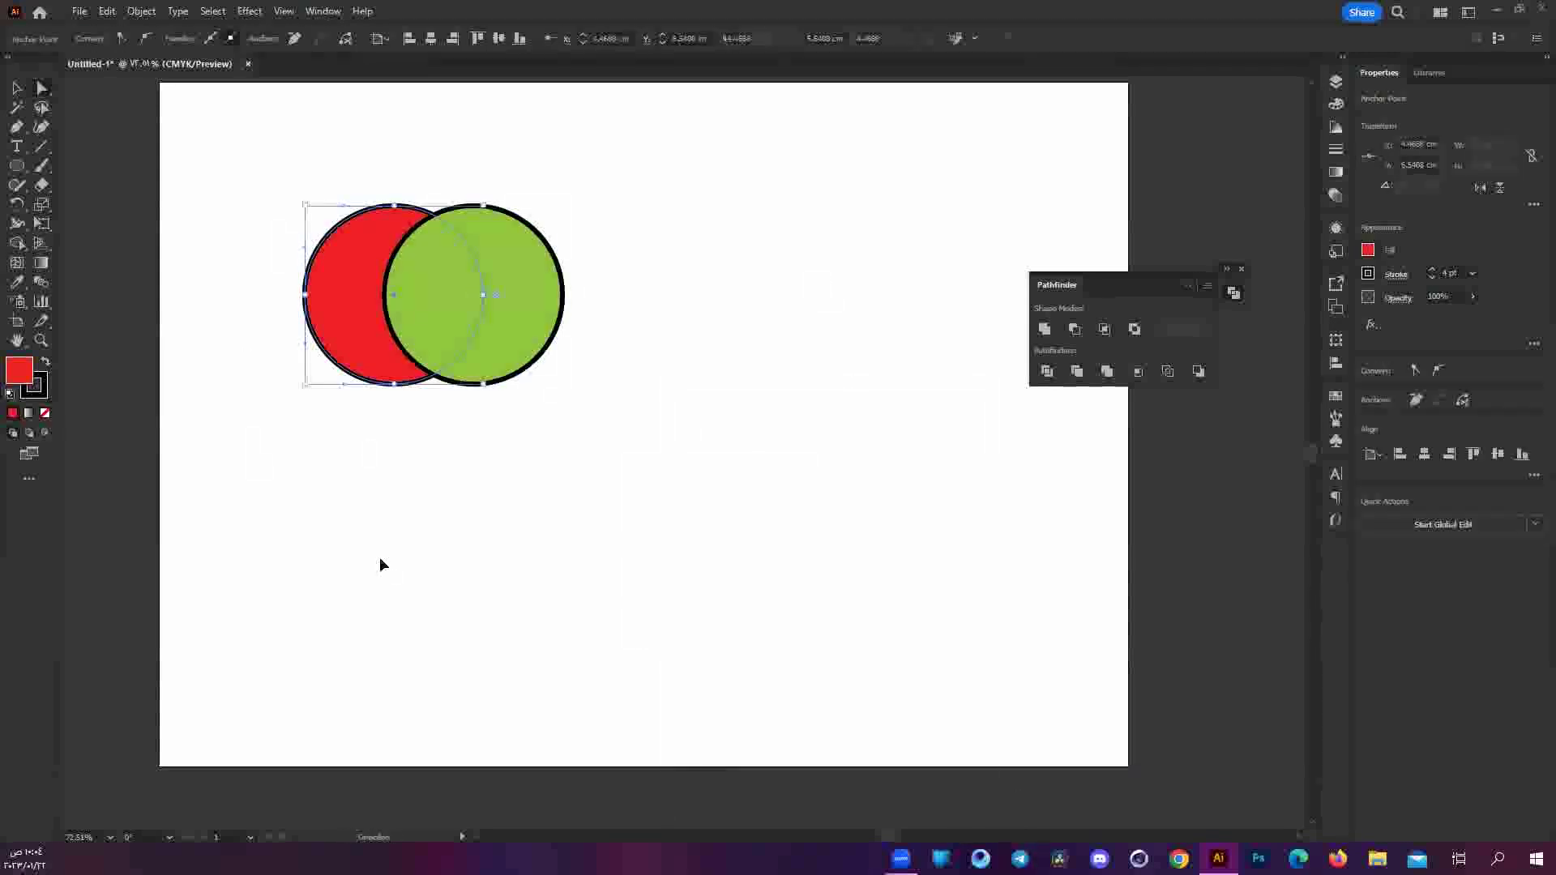
pyautogui.hotkey('ctrl', 'z')
# Set the right circle's fill colour to 44EA21.
pyautogui.doubleClick(13, 375)
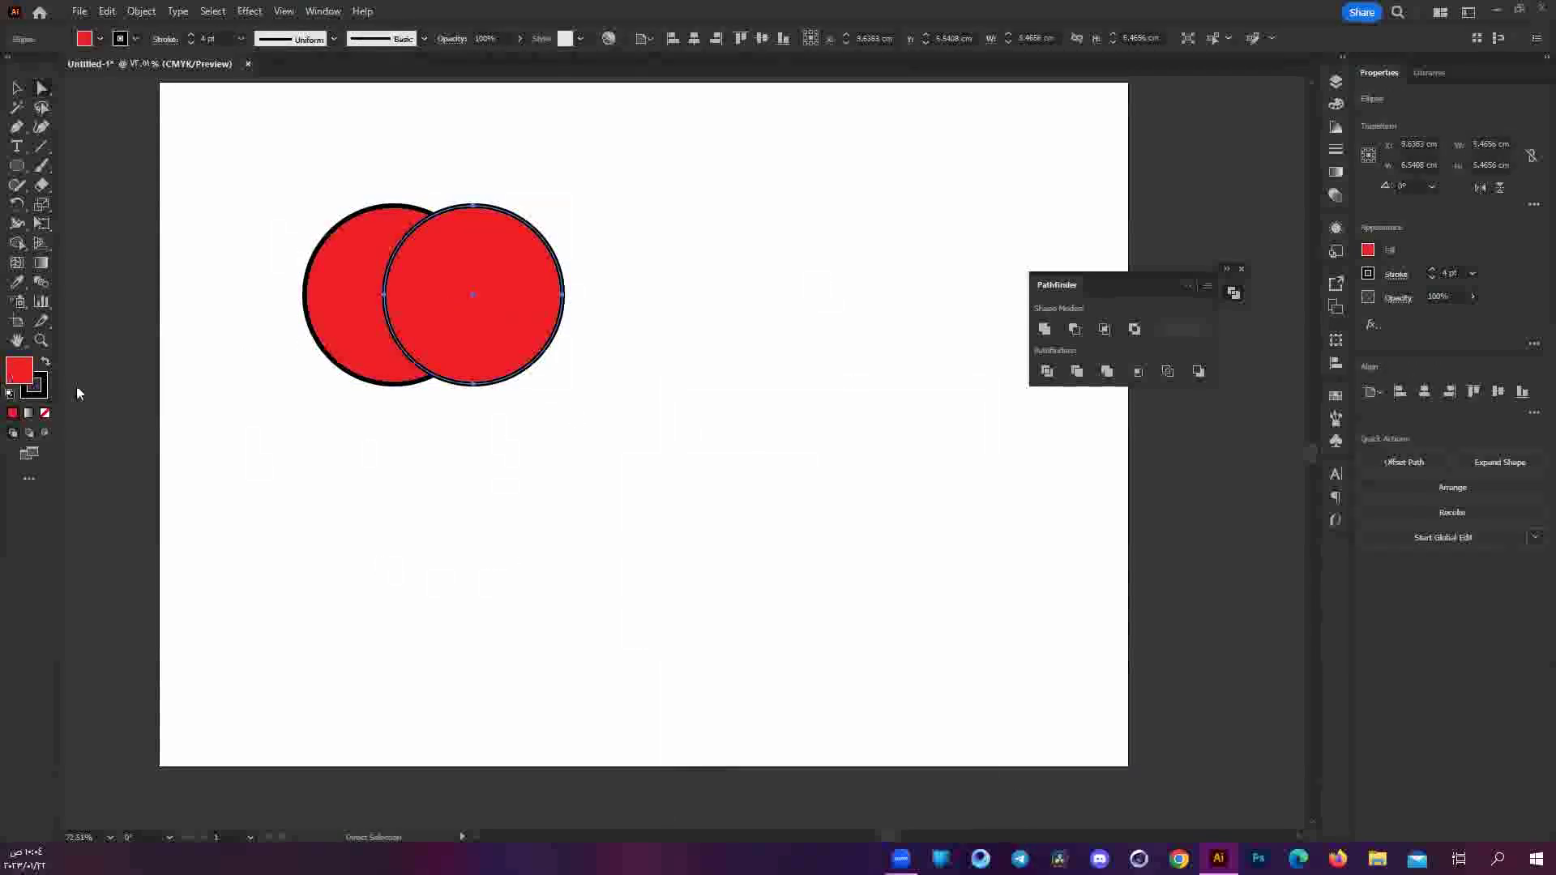
pyautogui.write('44EA21')
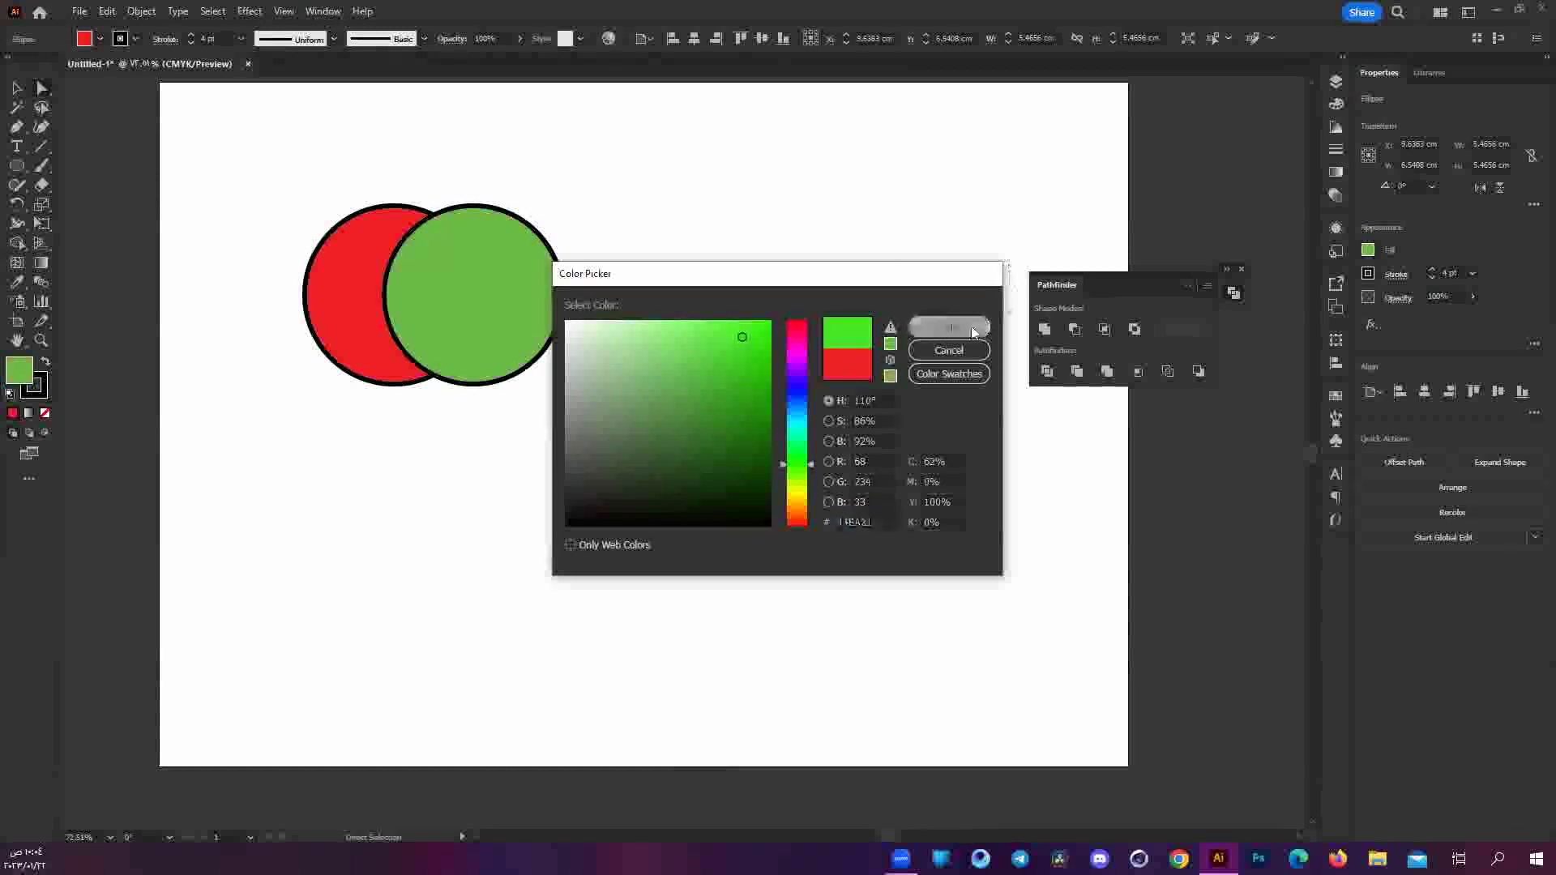
pyautogui.click(948, 326)
pyautogui.click(865, 219)
# Unite both circles, move the merged shape, then undo back to two circles.
pyautogui.hotkey('ctrl', 'a')
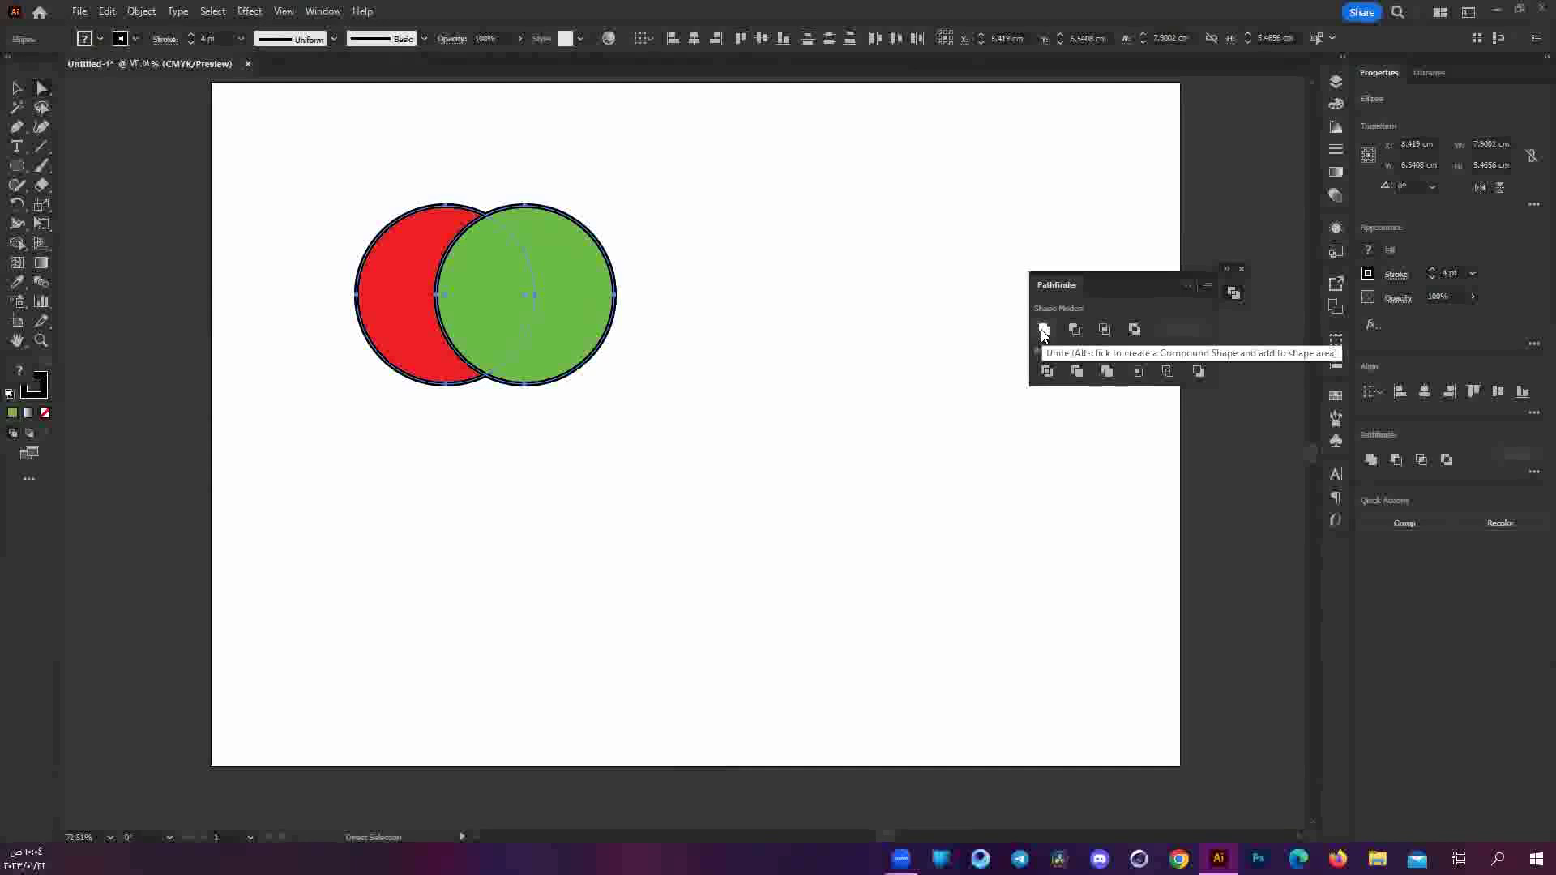
pyautogui.click(1044, 329)
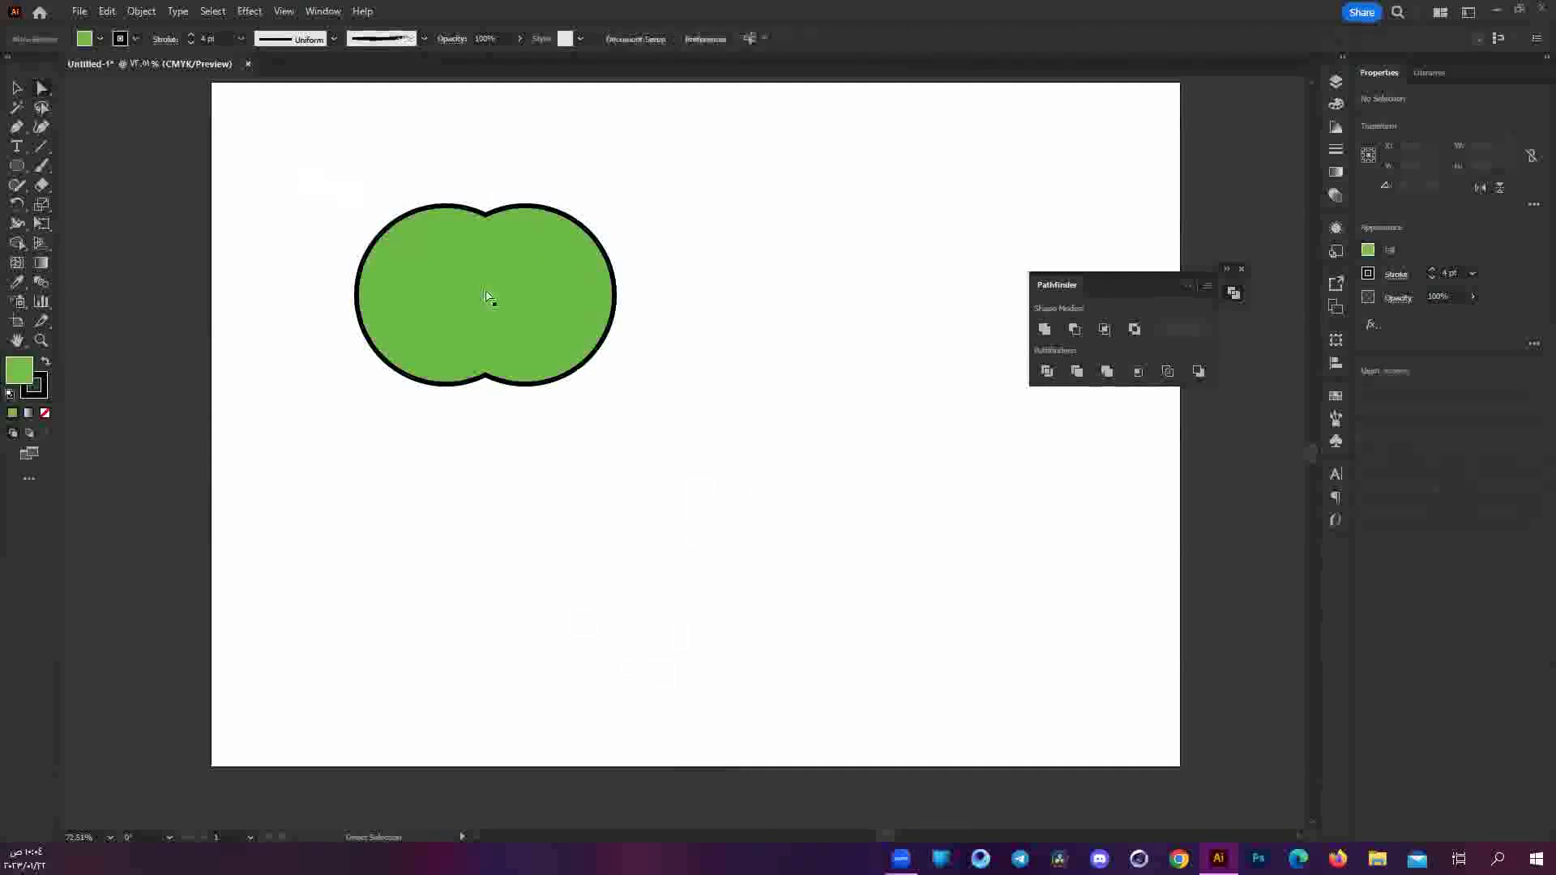
pyautogui.moveTo(608, 350); pyautogui.dragTo(835, 573)
pyautogui.hotkey('ctrl', 'z')
pyautogui.hotkey('ctrl', 'z')
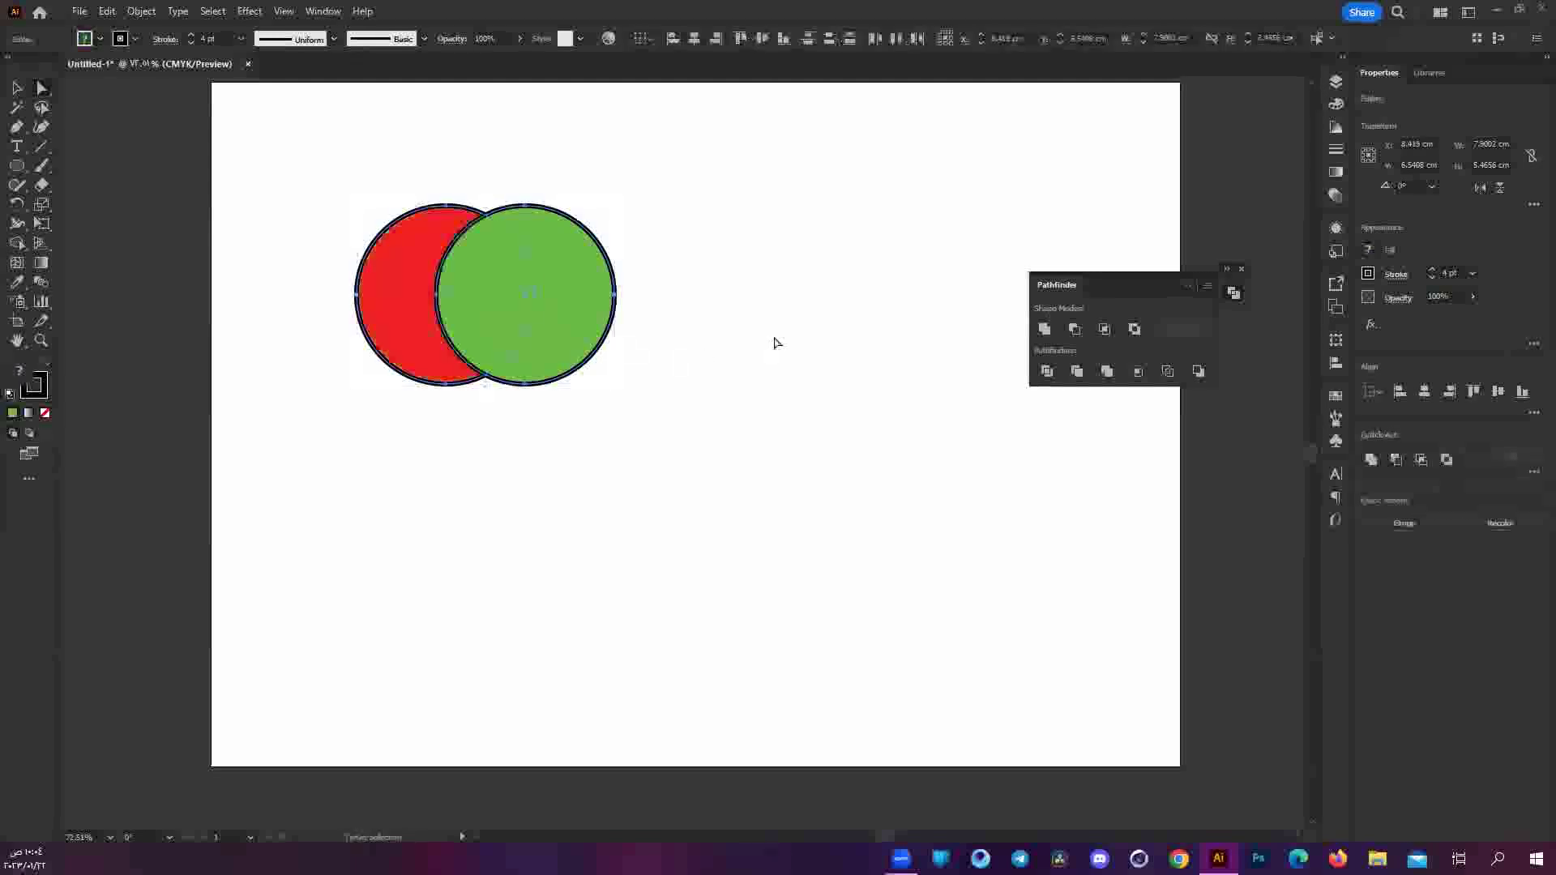
# Select the green and red circles, unite them into one shape, then undo the merge.
pyautogui.click(769, 344)
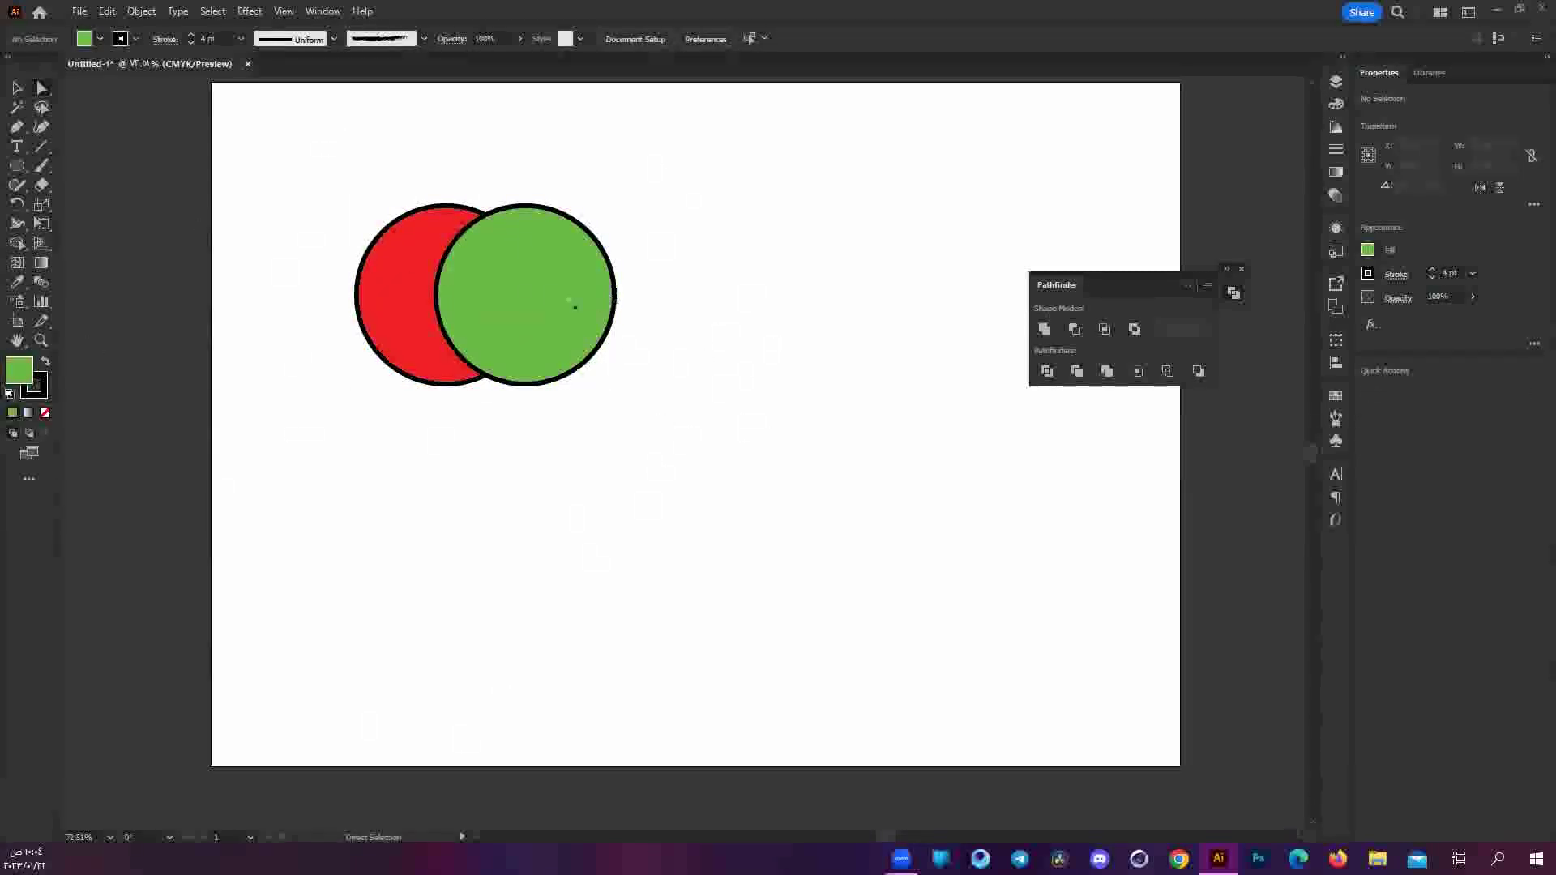
pyautogui.click(551, 302)
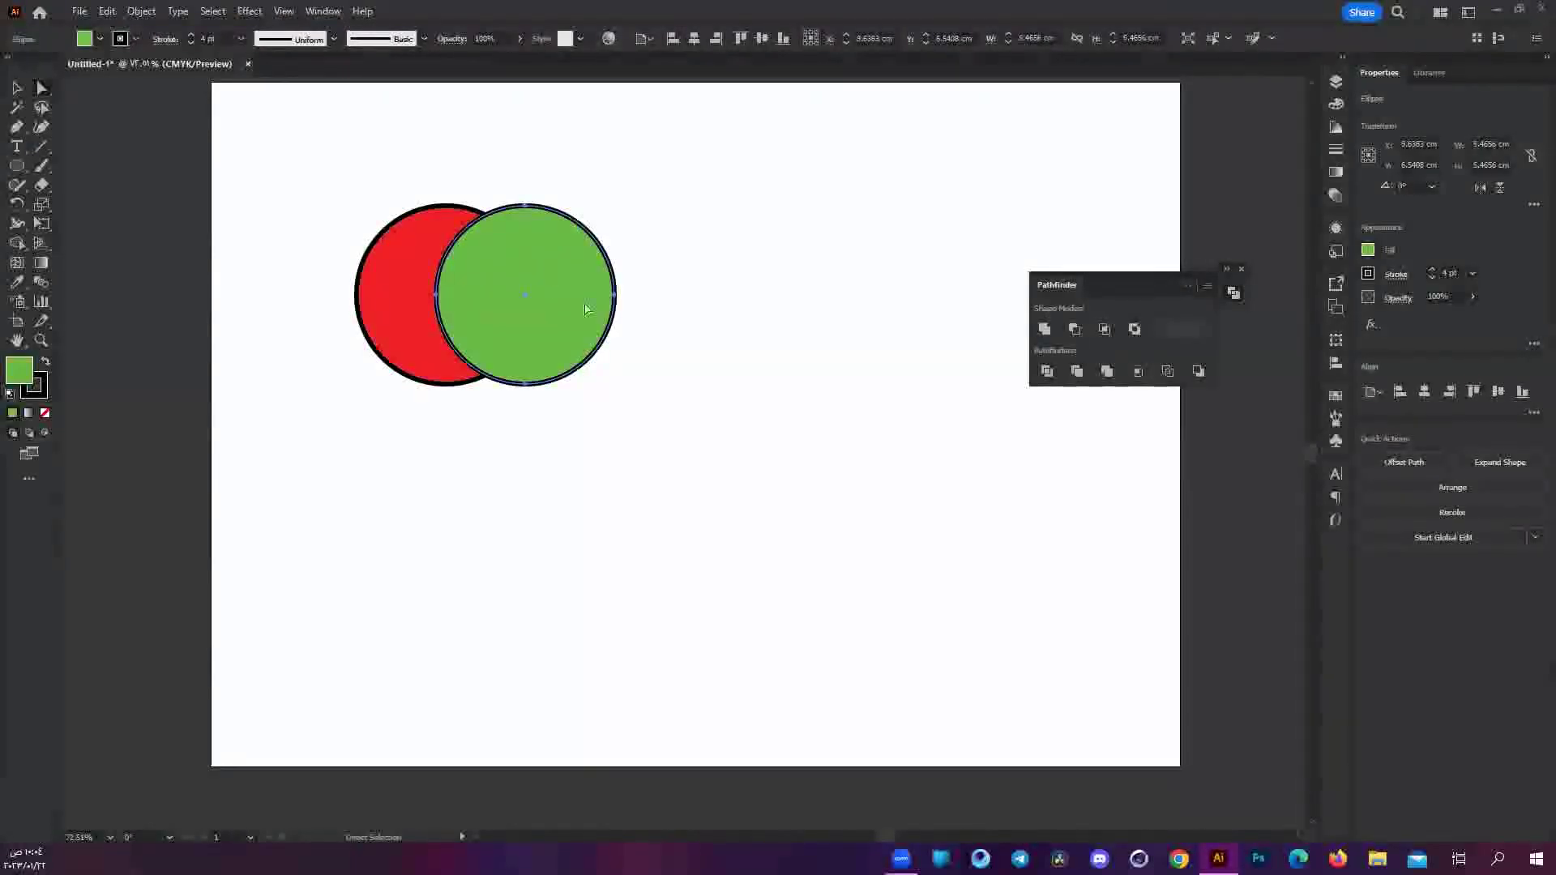
pyautogui.keyDown('shift'); pyautogui.click(406, 313); pyautogui.keyUp('shift')
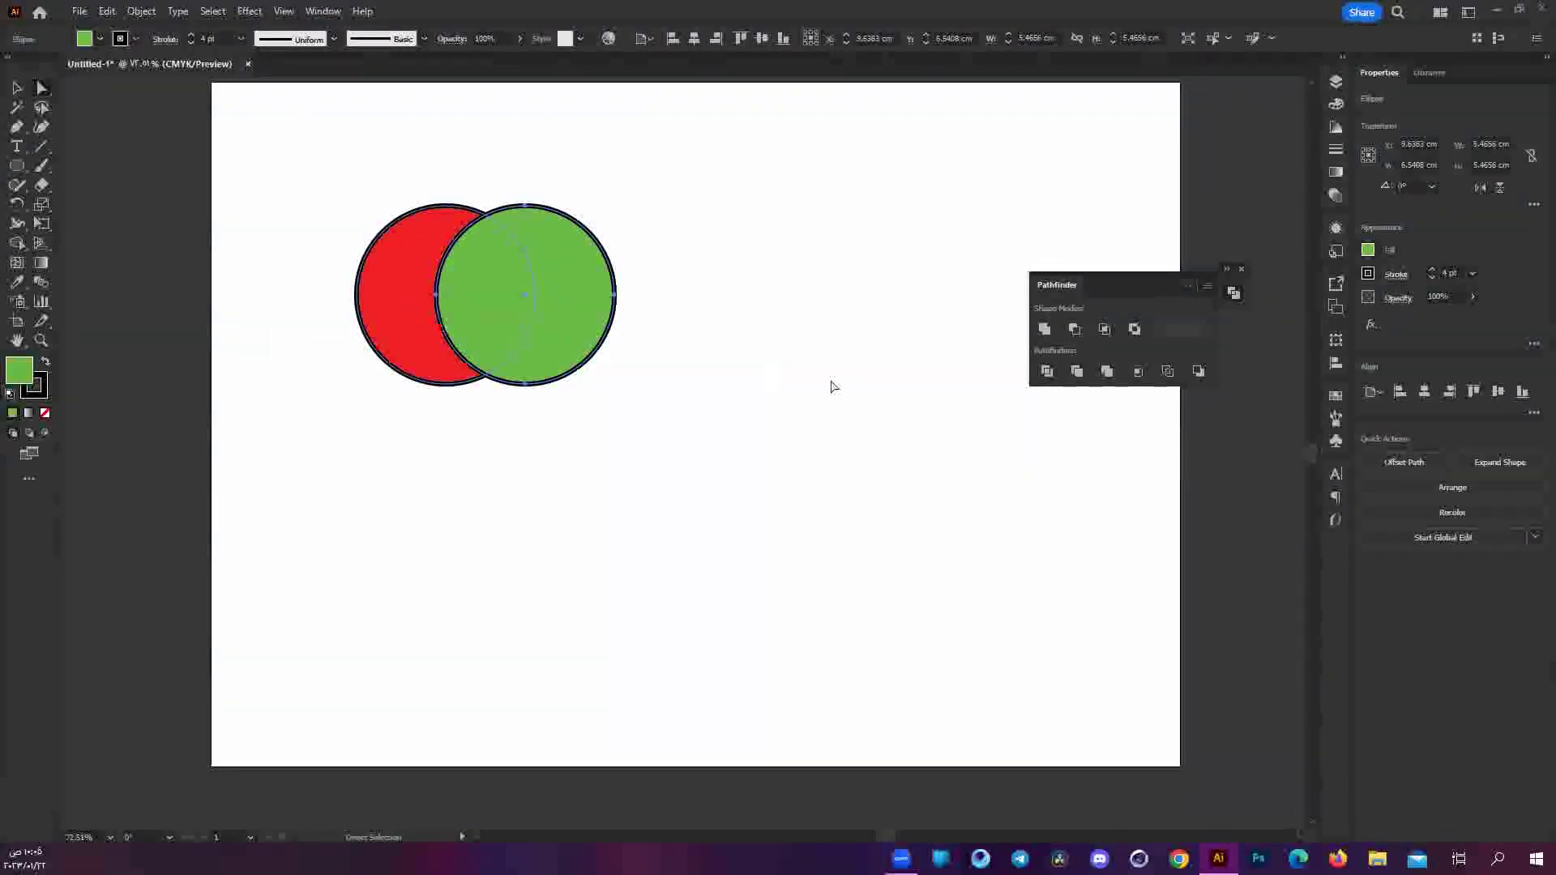
pyautogui.click(1044, 334)
pyautogui.click(753, 375)
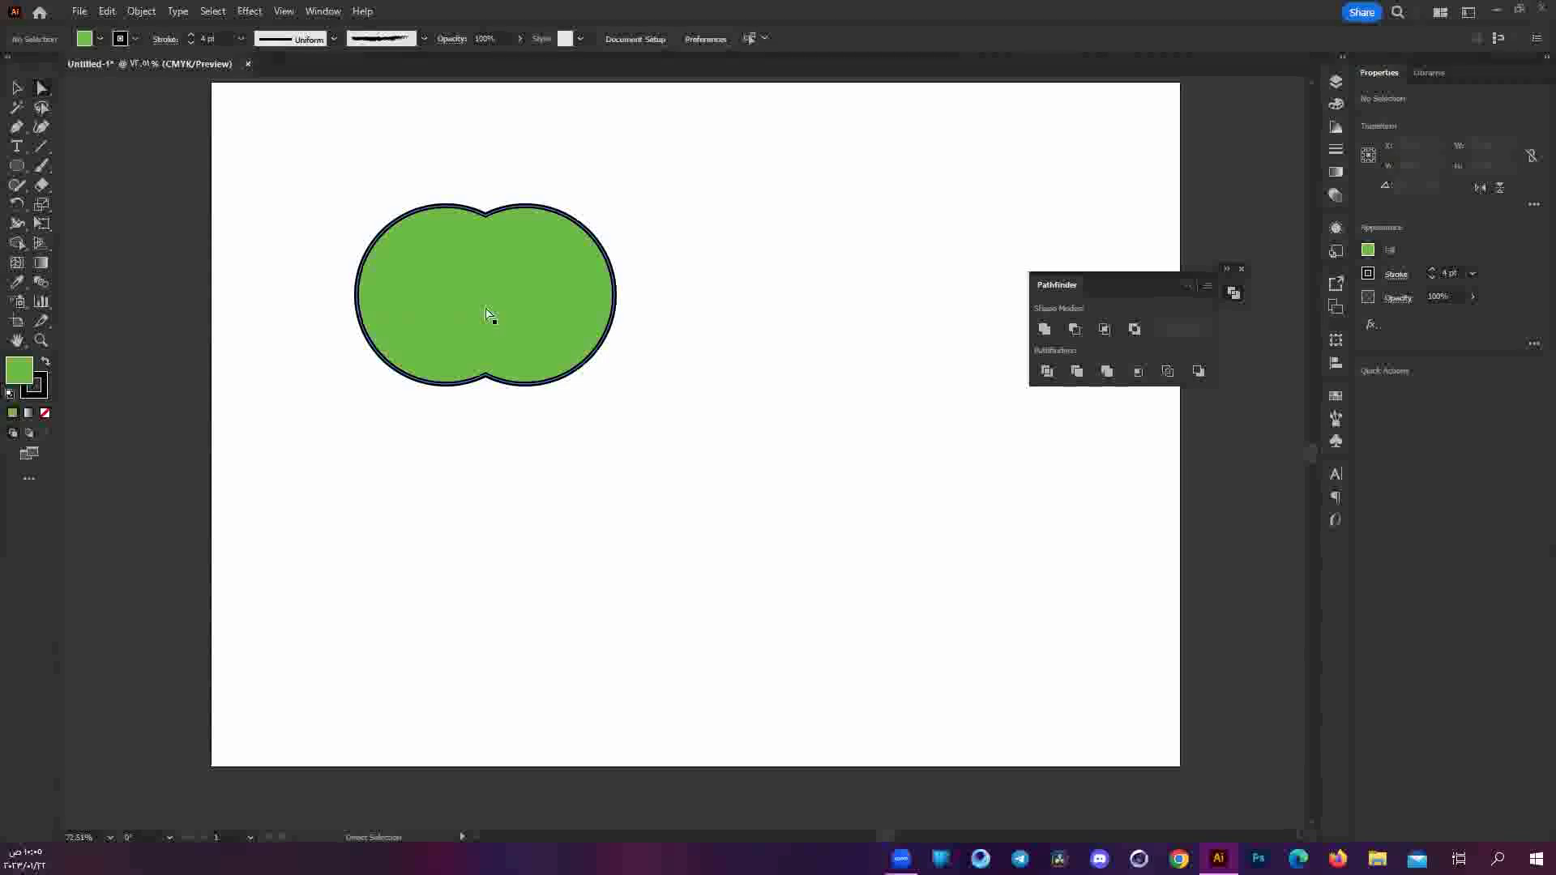
pyautogui.hotkey('ctrl', 'z')
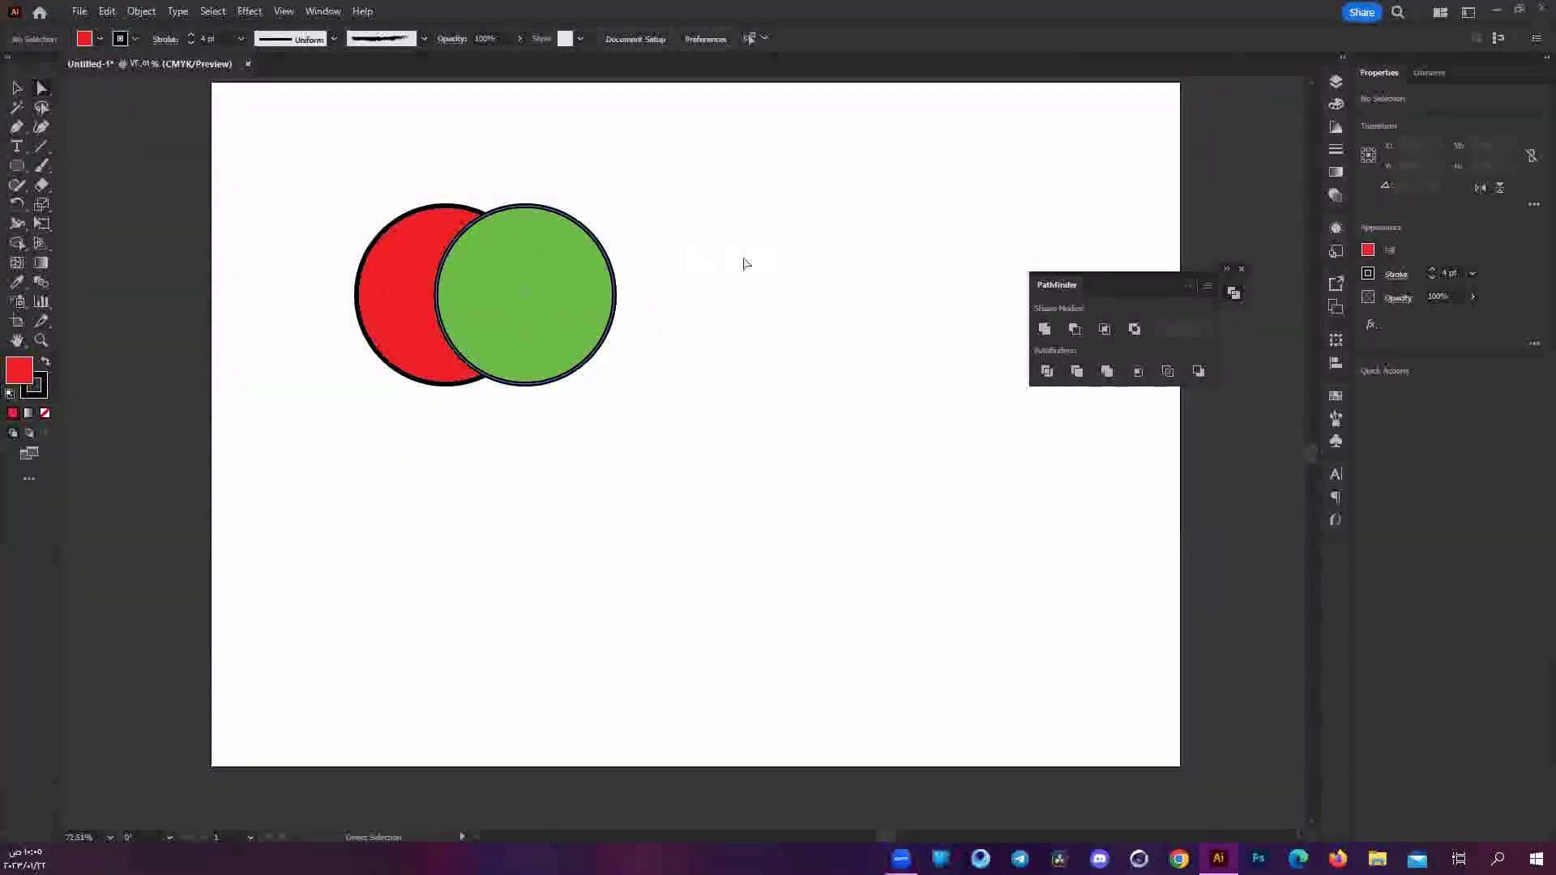
# Reselect both circles, unite them again, and undo to restore two overlapping circles.
pyautogui.click(525, 384)
pyautogui.click(907, 581)
pyautogui.click(538, 305)
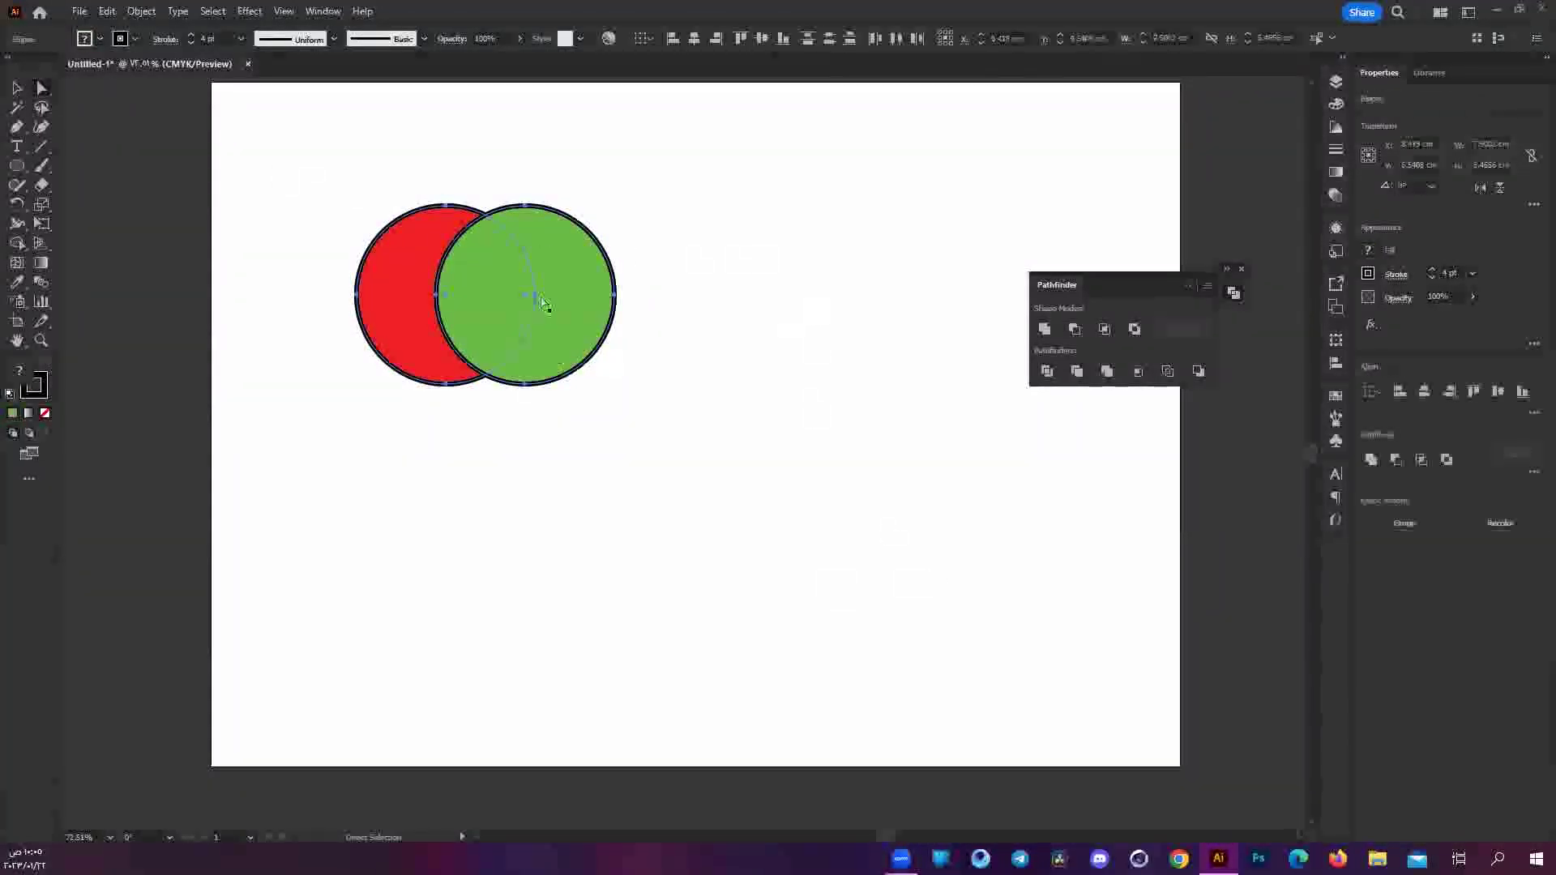
pyautogui.click(639, 507)
pyautogui.hotkey('ctrl', 'a')
pyautogui.click(1044, 328)
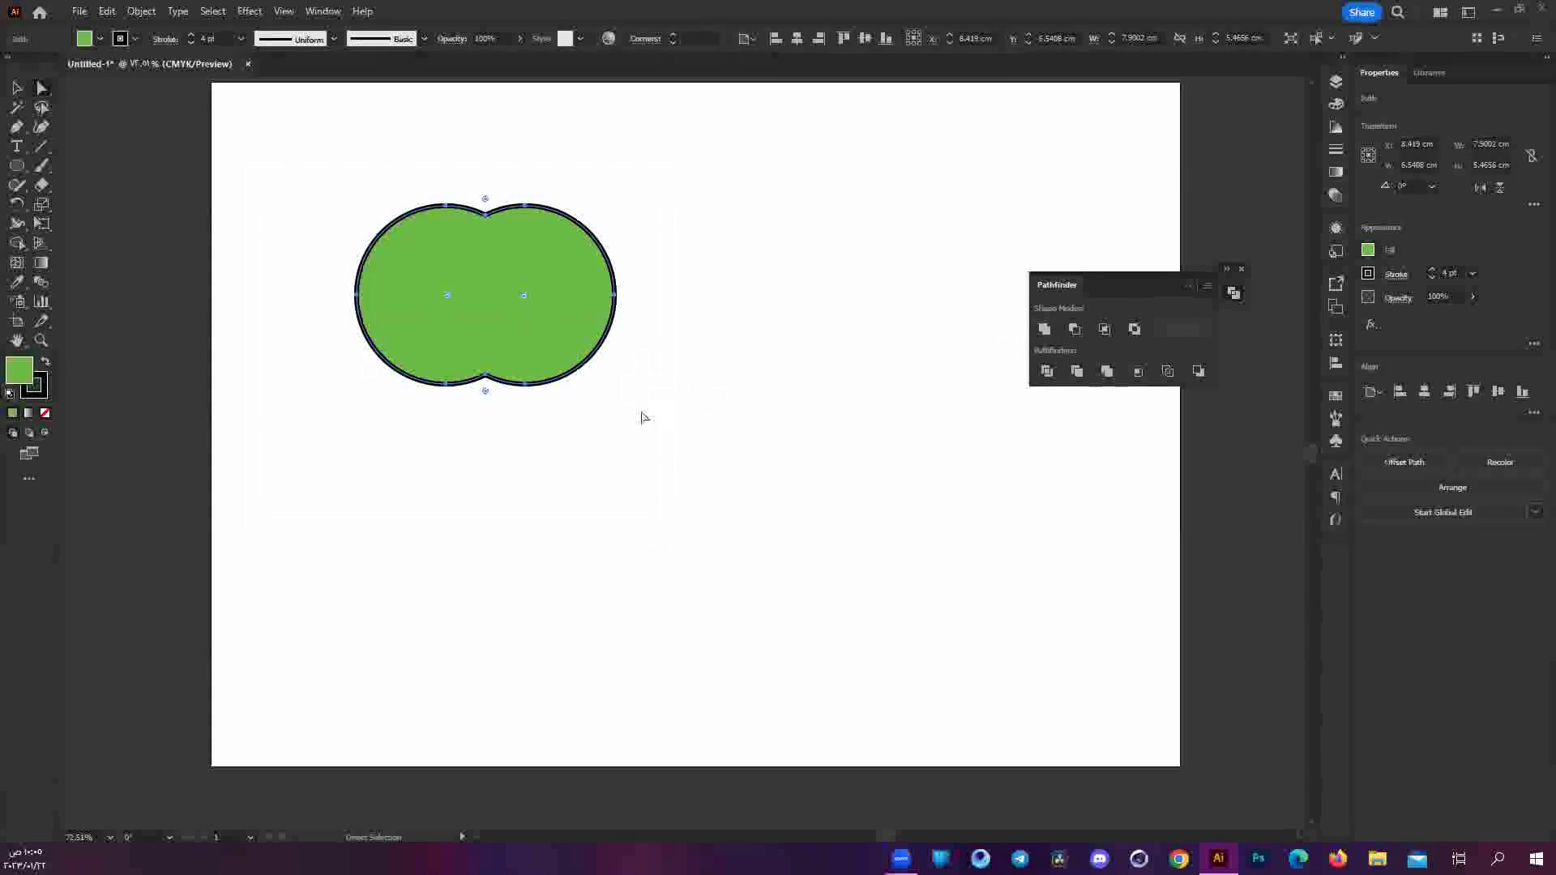
pyautogui.hotkey('ctrl', 'z')
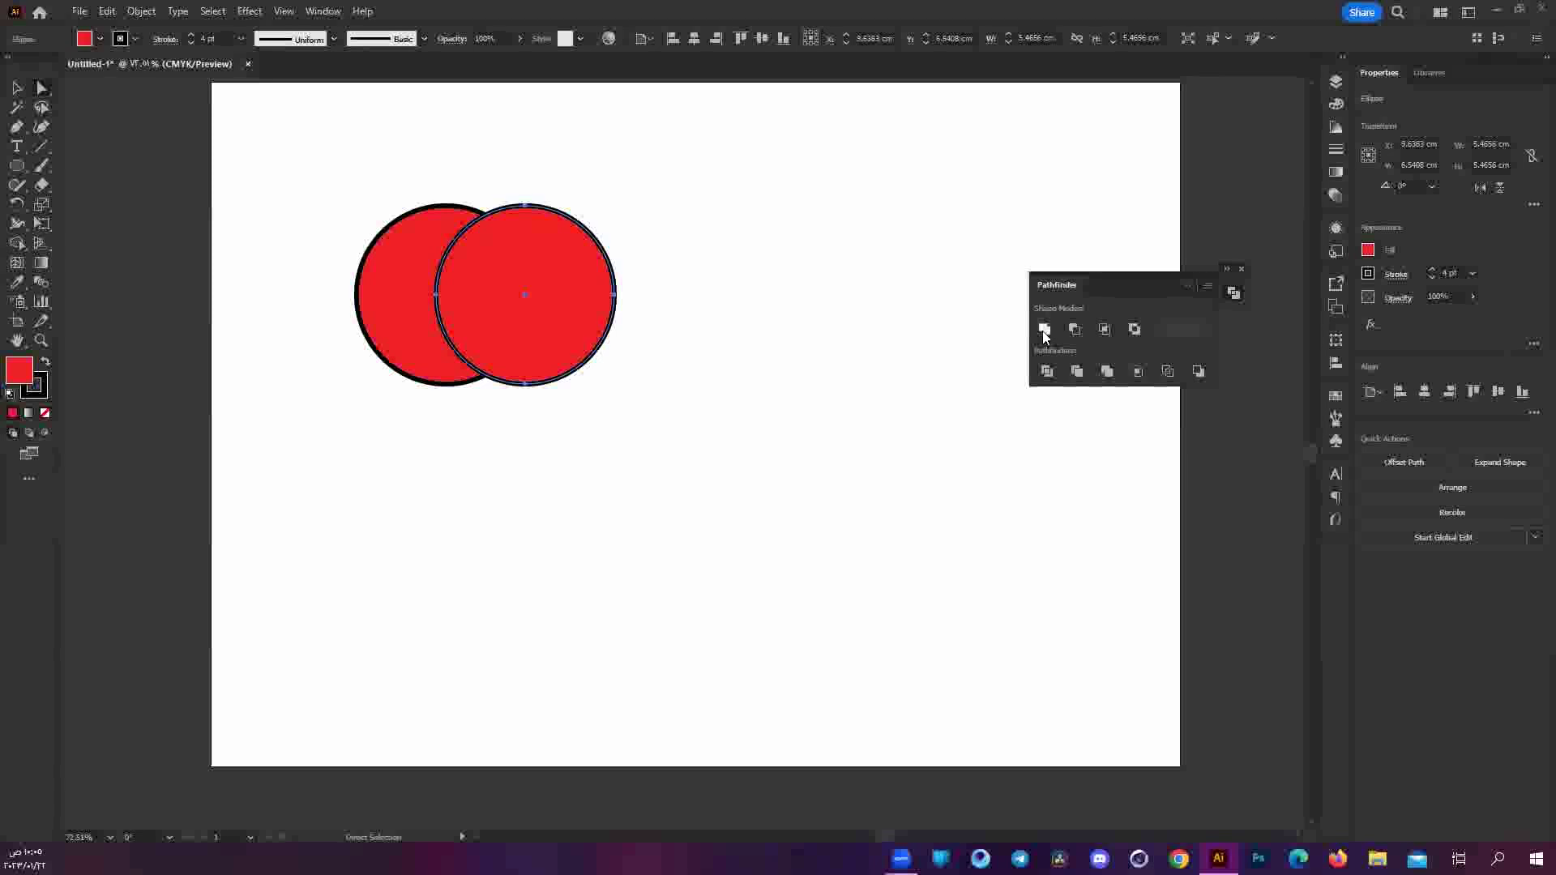
pyautogui.moveTo(305, 219); pyautogui.dragTo(635, 208)
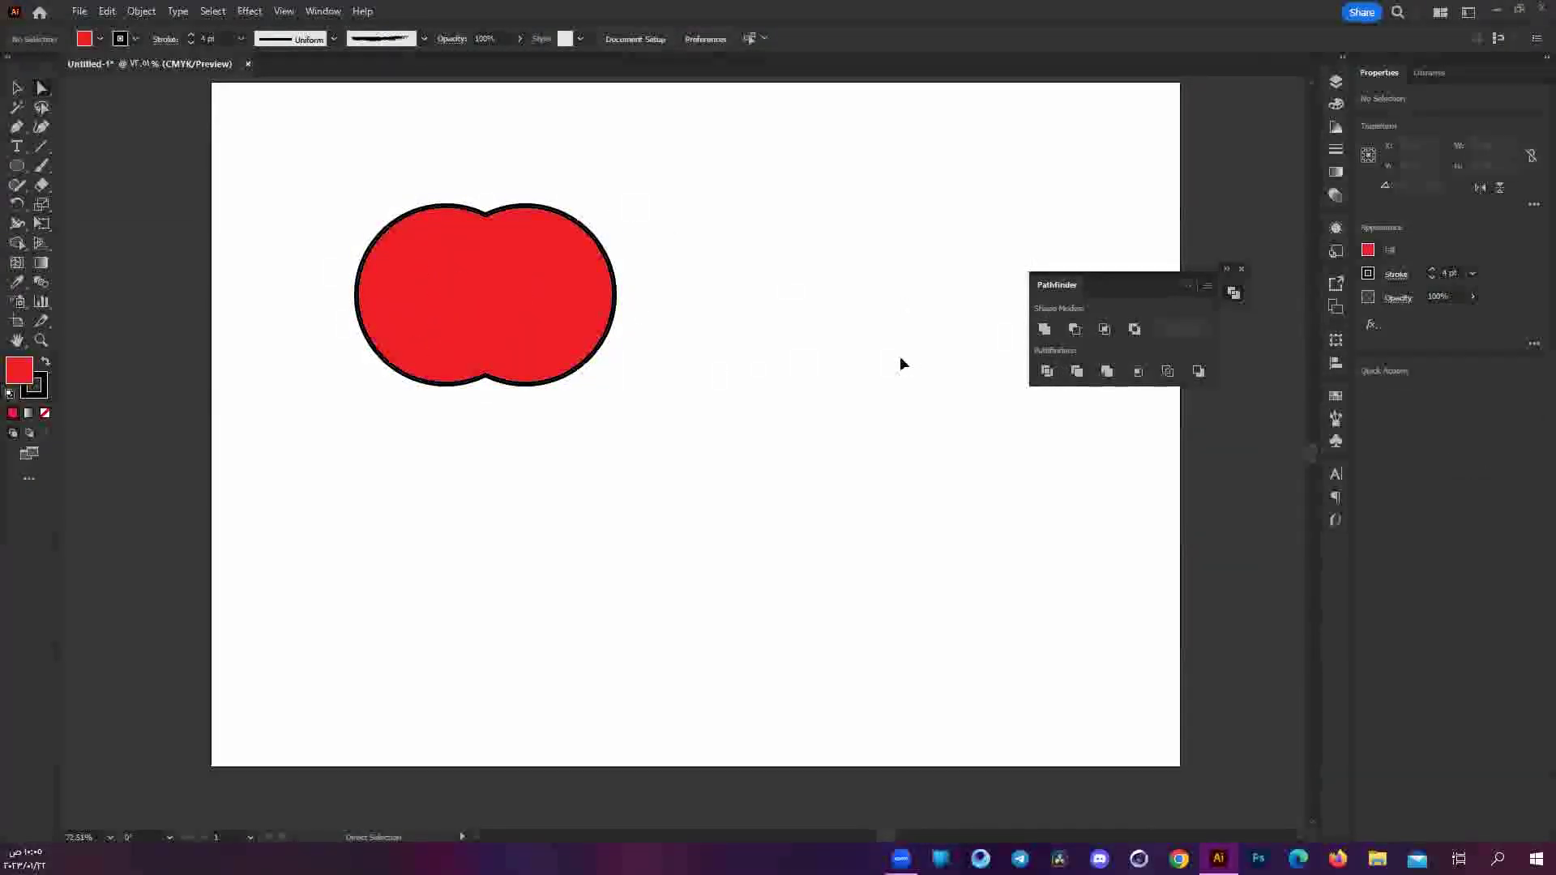
pyautogui.hotkey('ctrl', 'z')
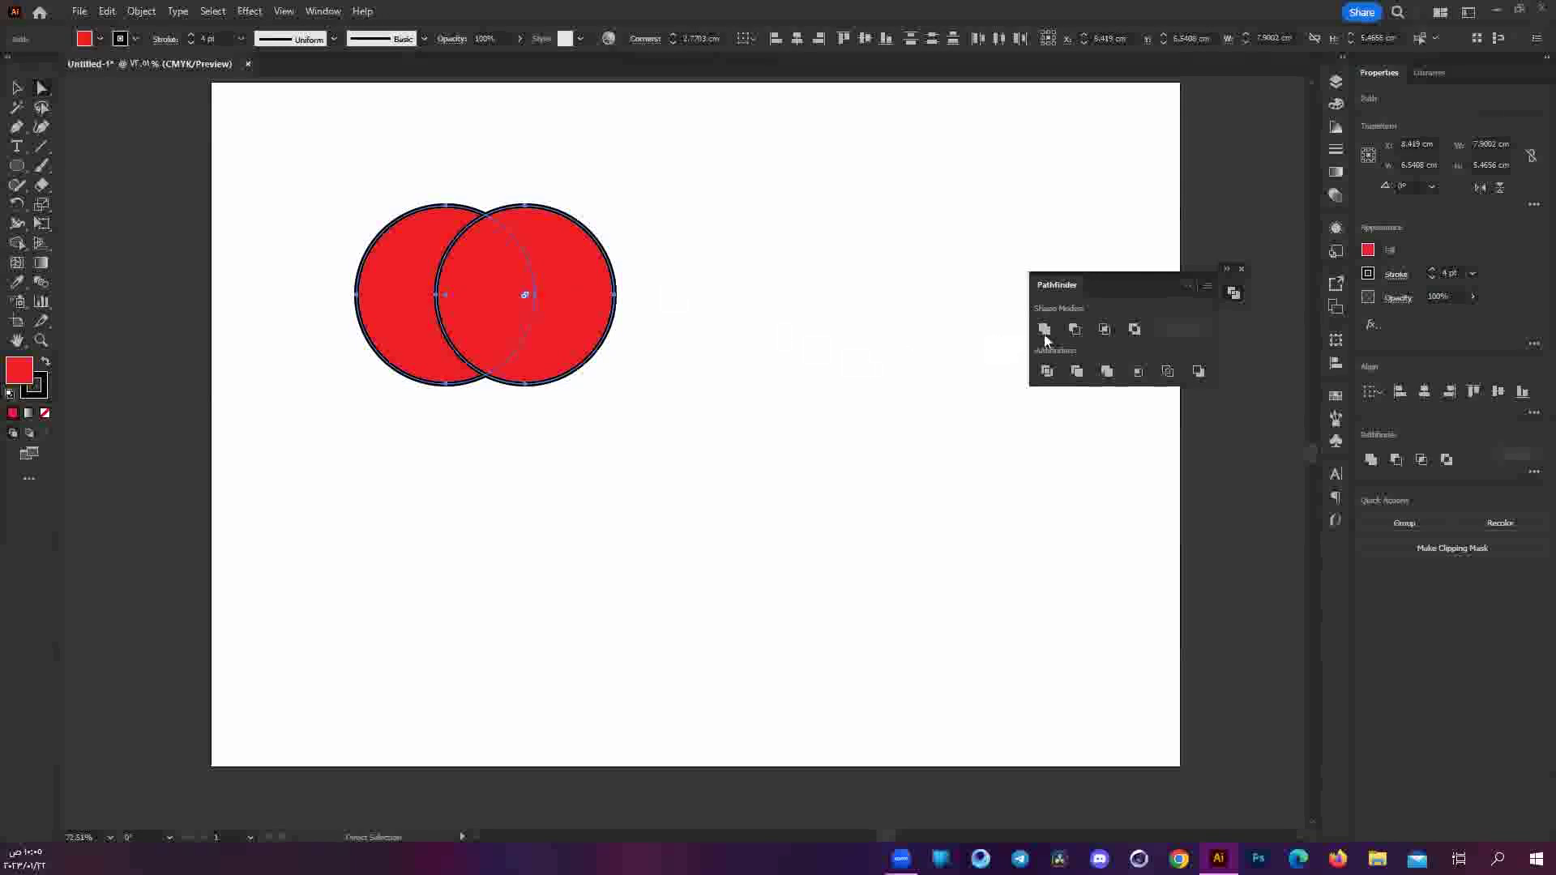
# Shrink the circle pair with Free Transform and move it to the artboard's top-left.
pyautogui.press('e')
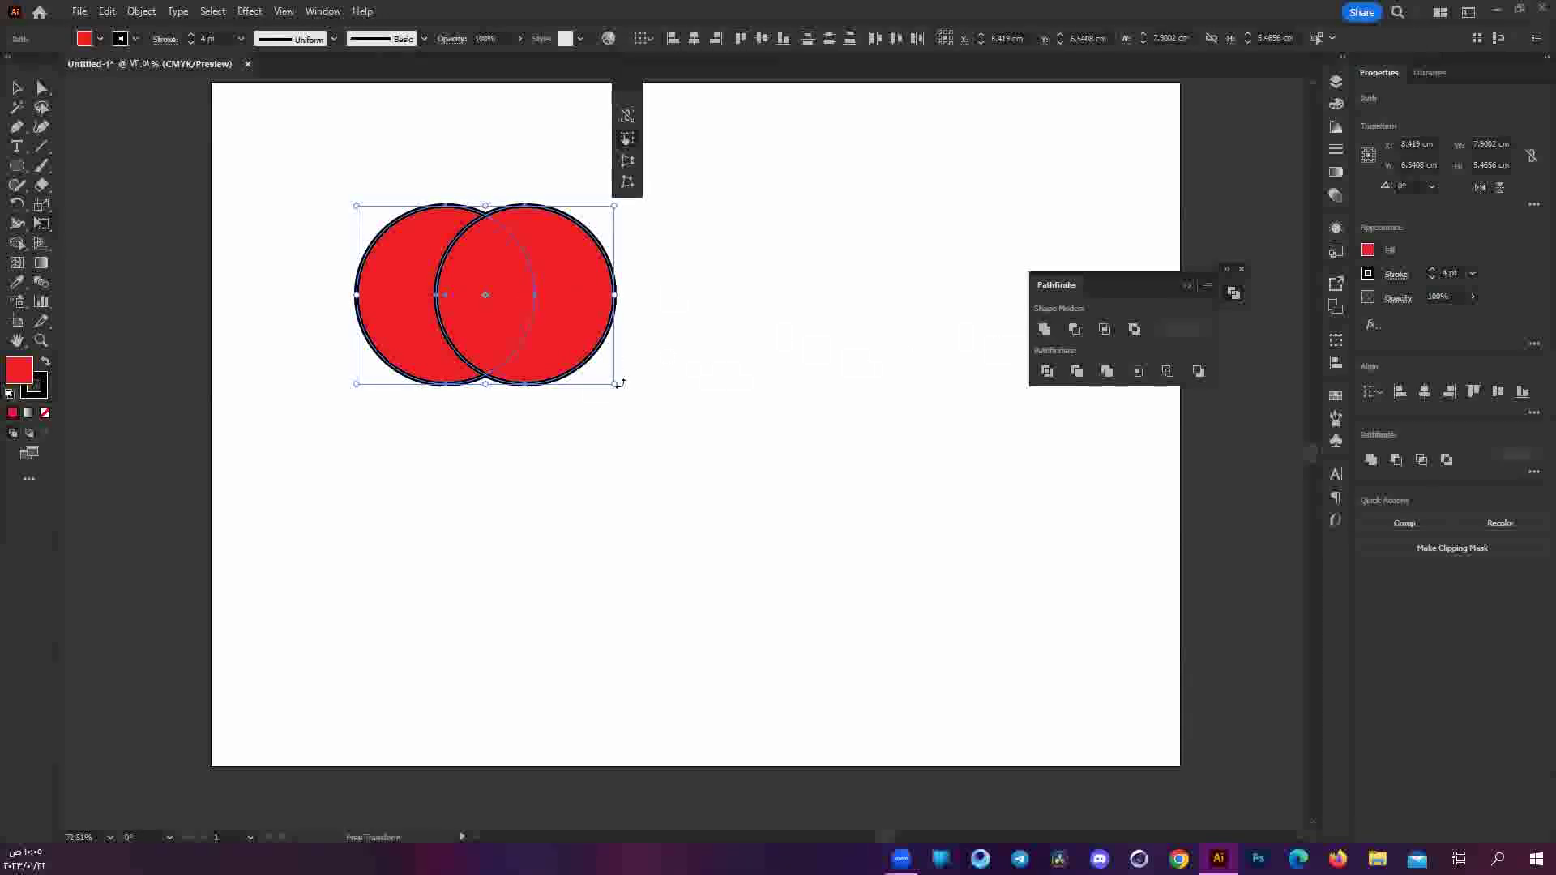
pyautogui.moveTo(493, 289)
pyautogui.mouseDown()
pyautogui.moveTo(441, 213)
pyautogui.moveTo(389, 182)
pyautogui.mouseUp()
pyautogui.scroll(3, 729, 267)
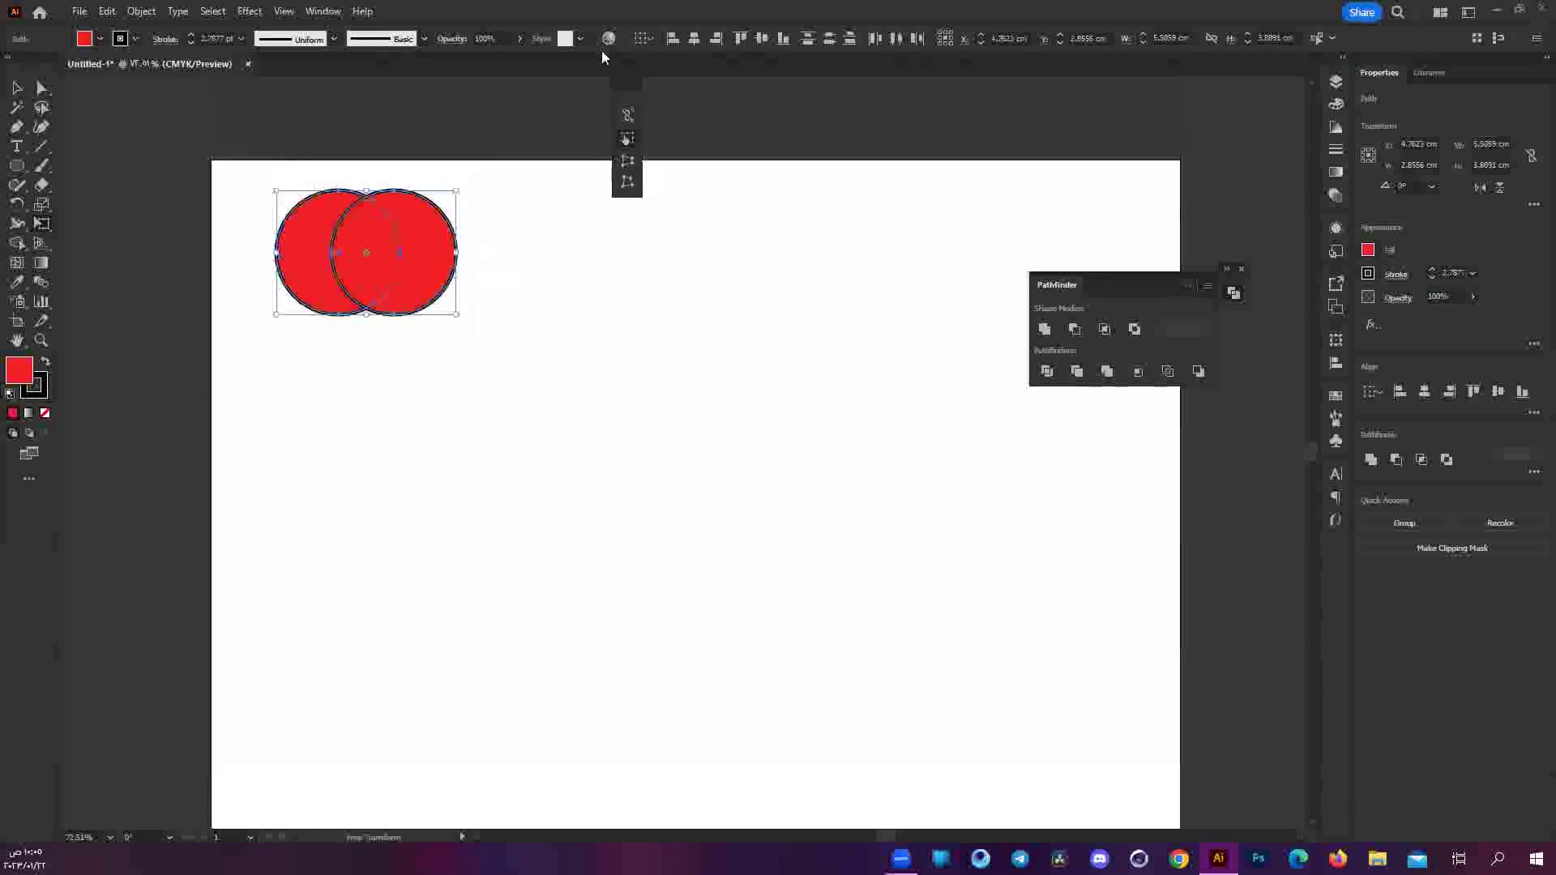
pyautogui.moveTo(630, 99); pyautogui.dragTo(1260, 122)
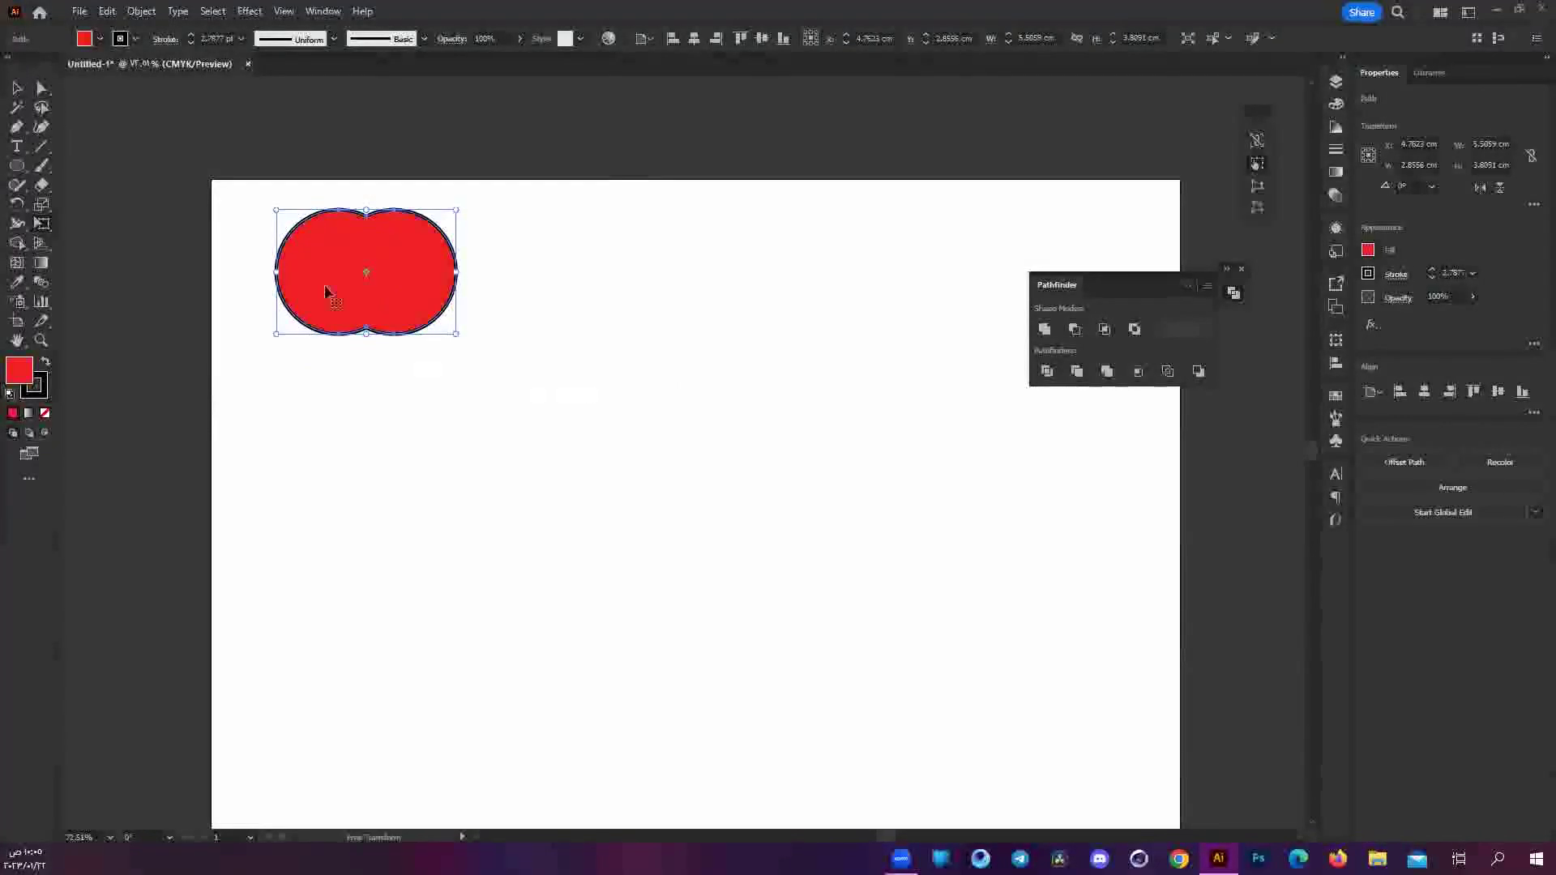
pyautogui.hotkey('ctrl', 'z')
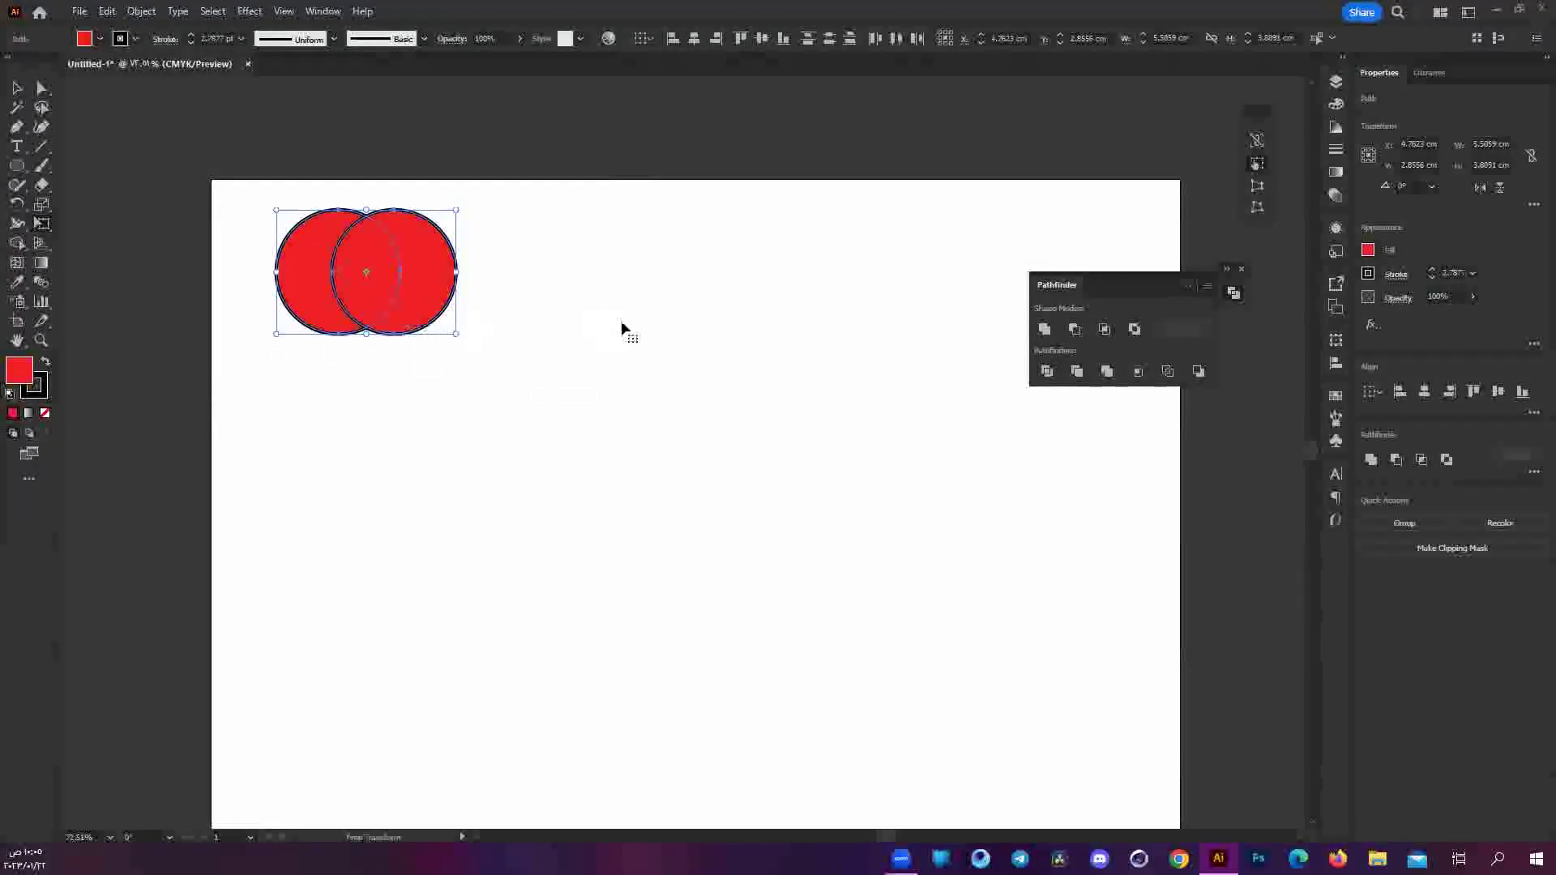
# Place a duplicate of the circle pair to the right of the original.
pyautogui.moveTo(458, 307); pyautogui.dragTo(435, 305)
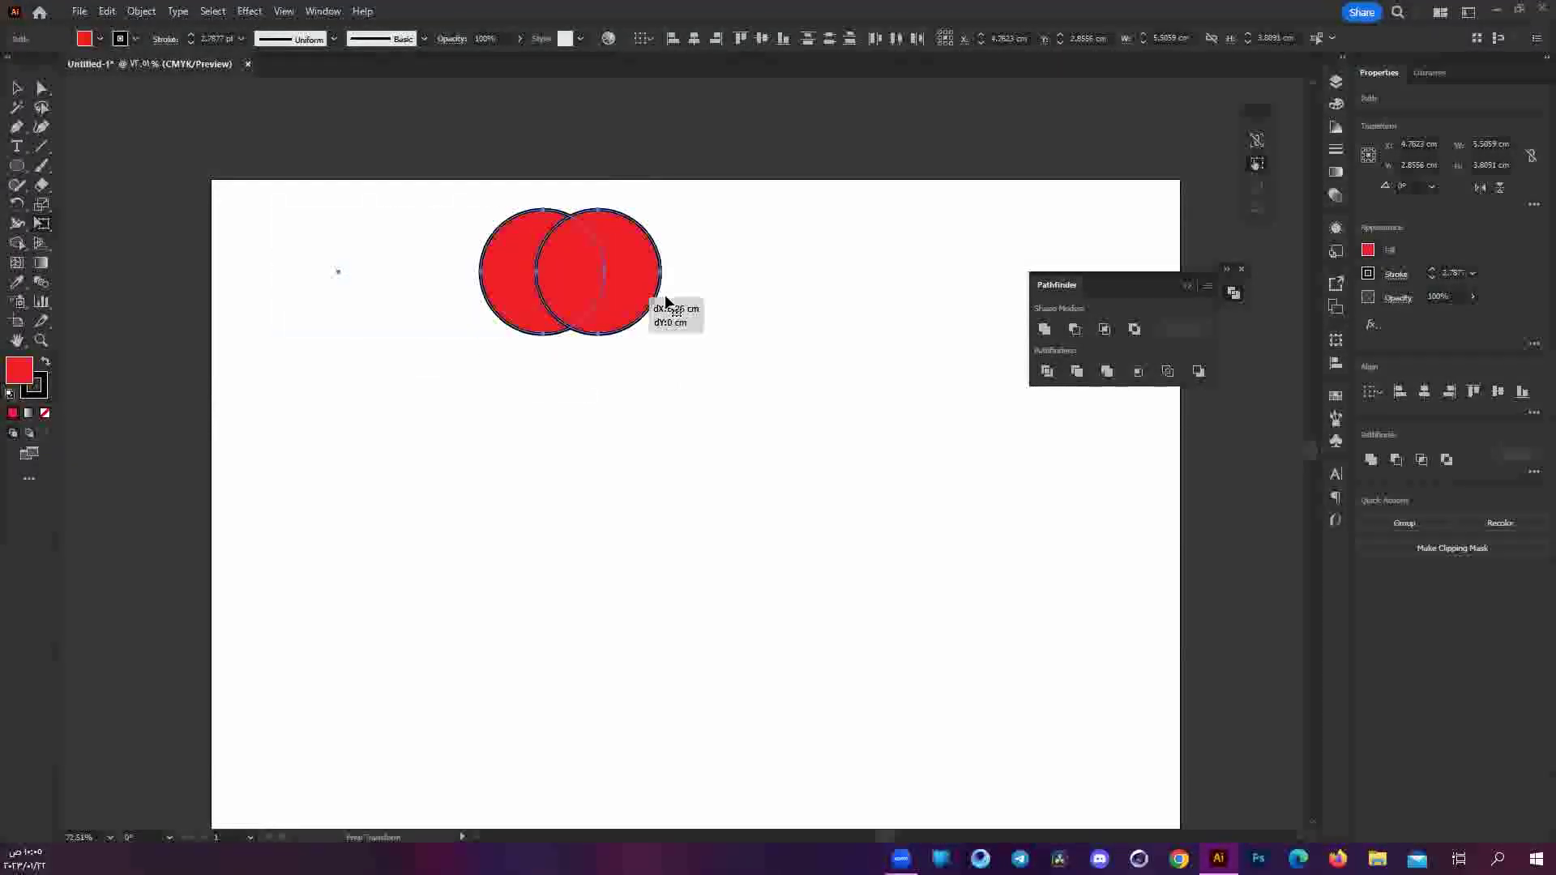
pyautogui.moveTo(539, 302); pyautogui.dragTo(442, 304)
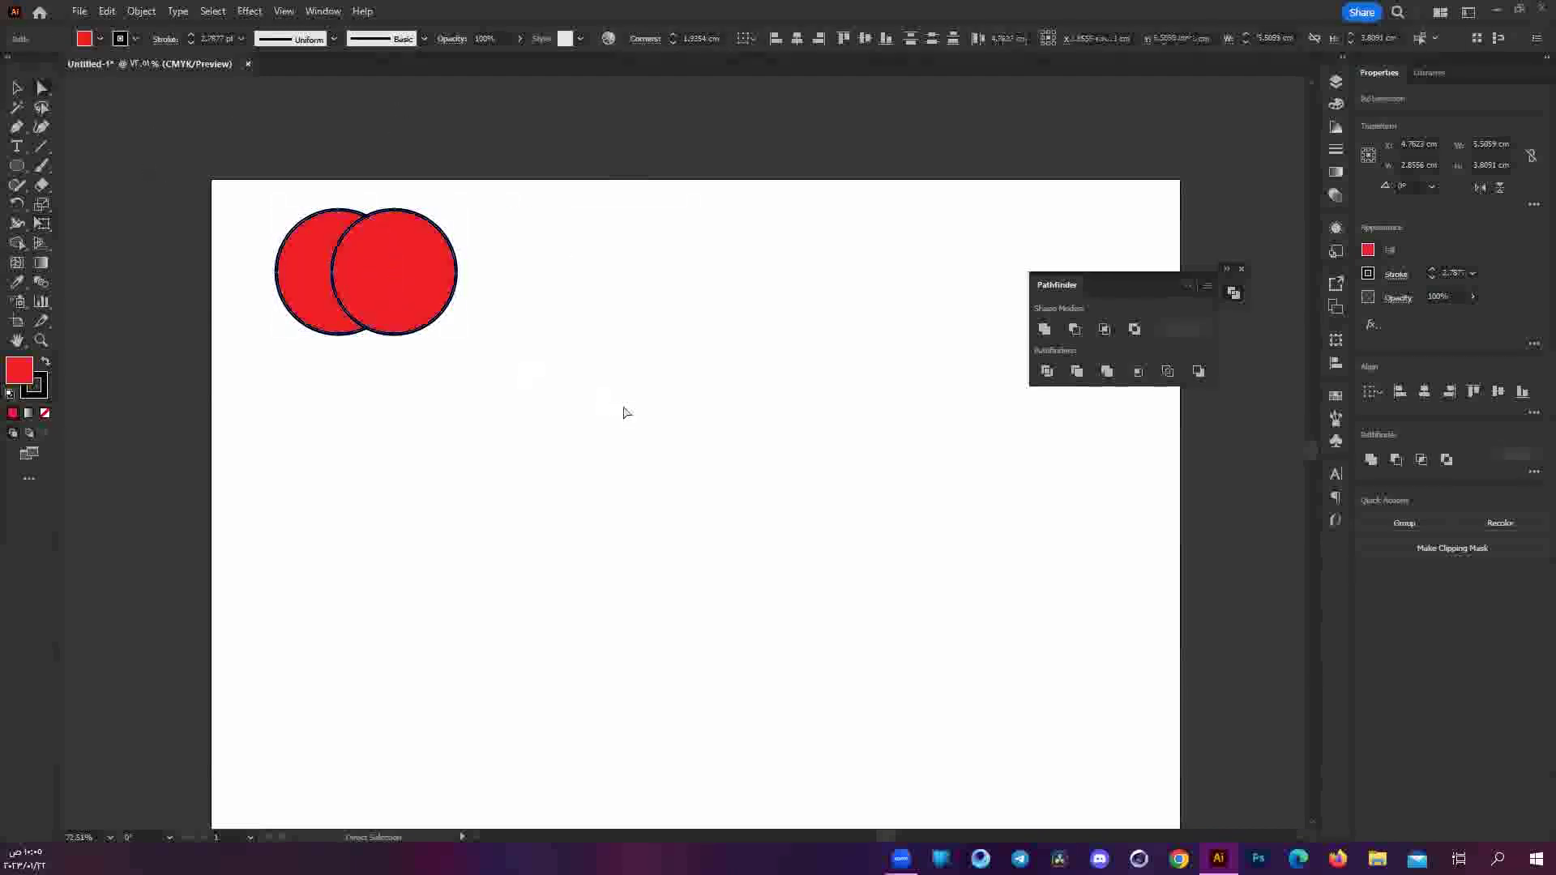
pyautogui.moveTo(409, 296); pyautogui.dragTo(681, 296)
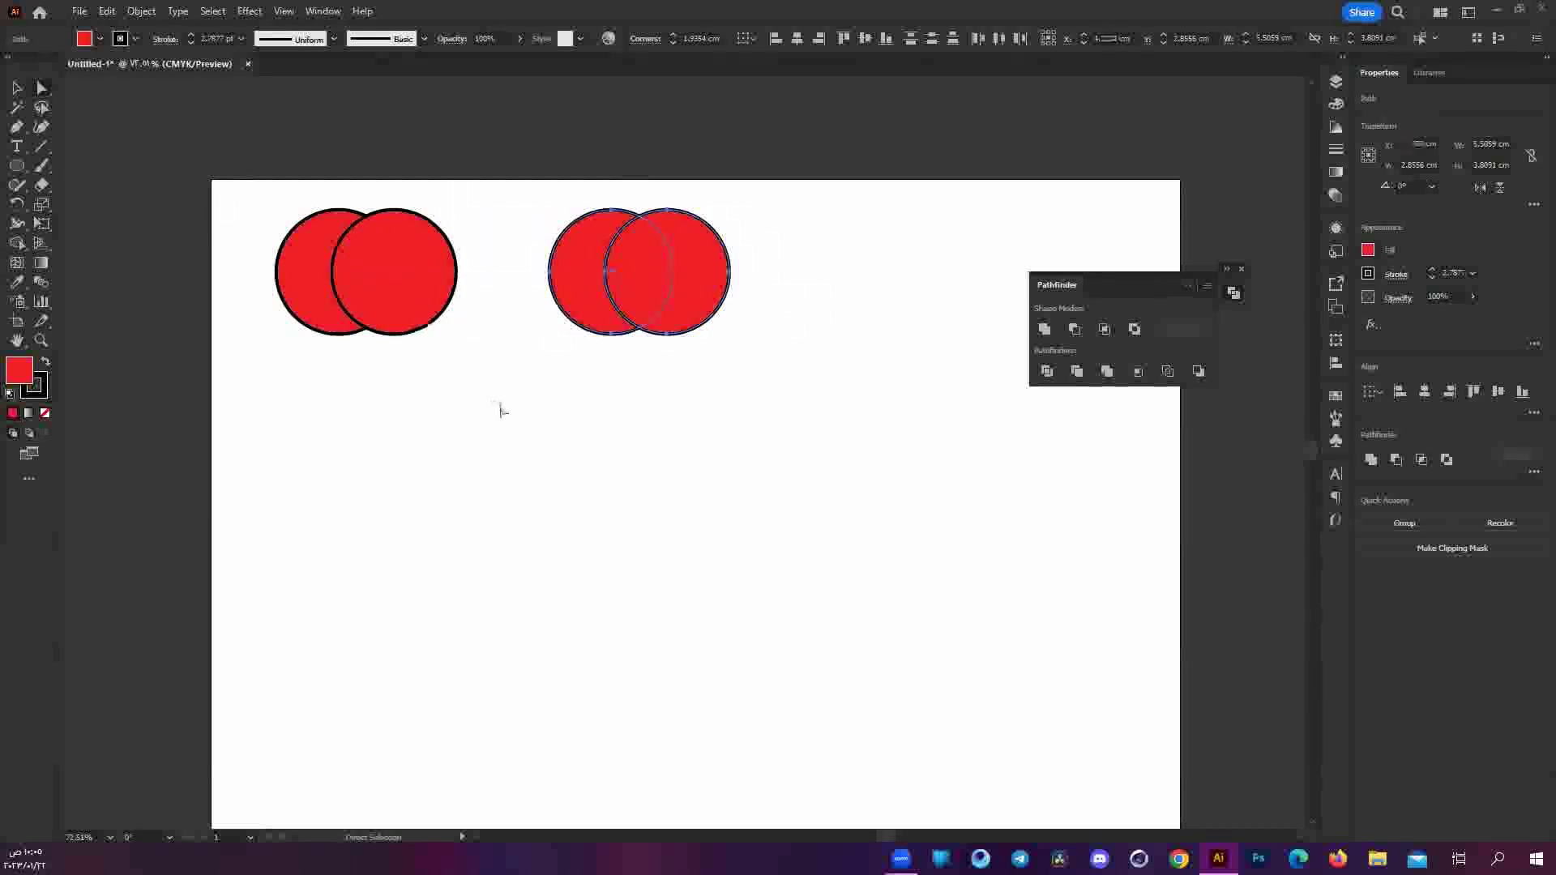
# Unite the left pair, then apply Minus Front to the right pair and undo it.
pyautogui.click(1044, 329)
pyautogui.moveTo(445, 163); pyautogui.dragTo(873, 469)
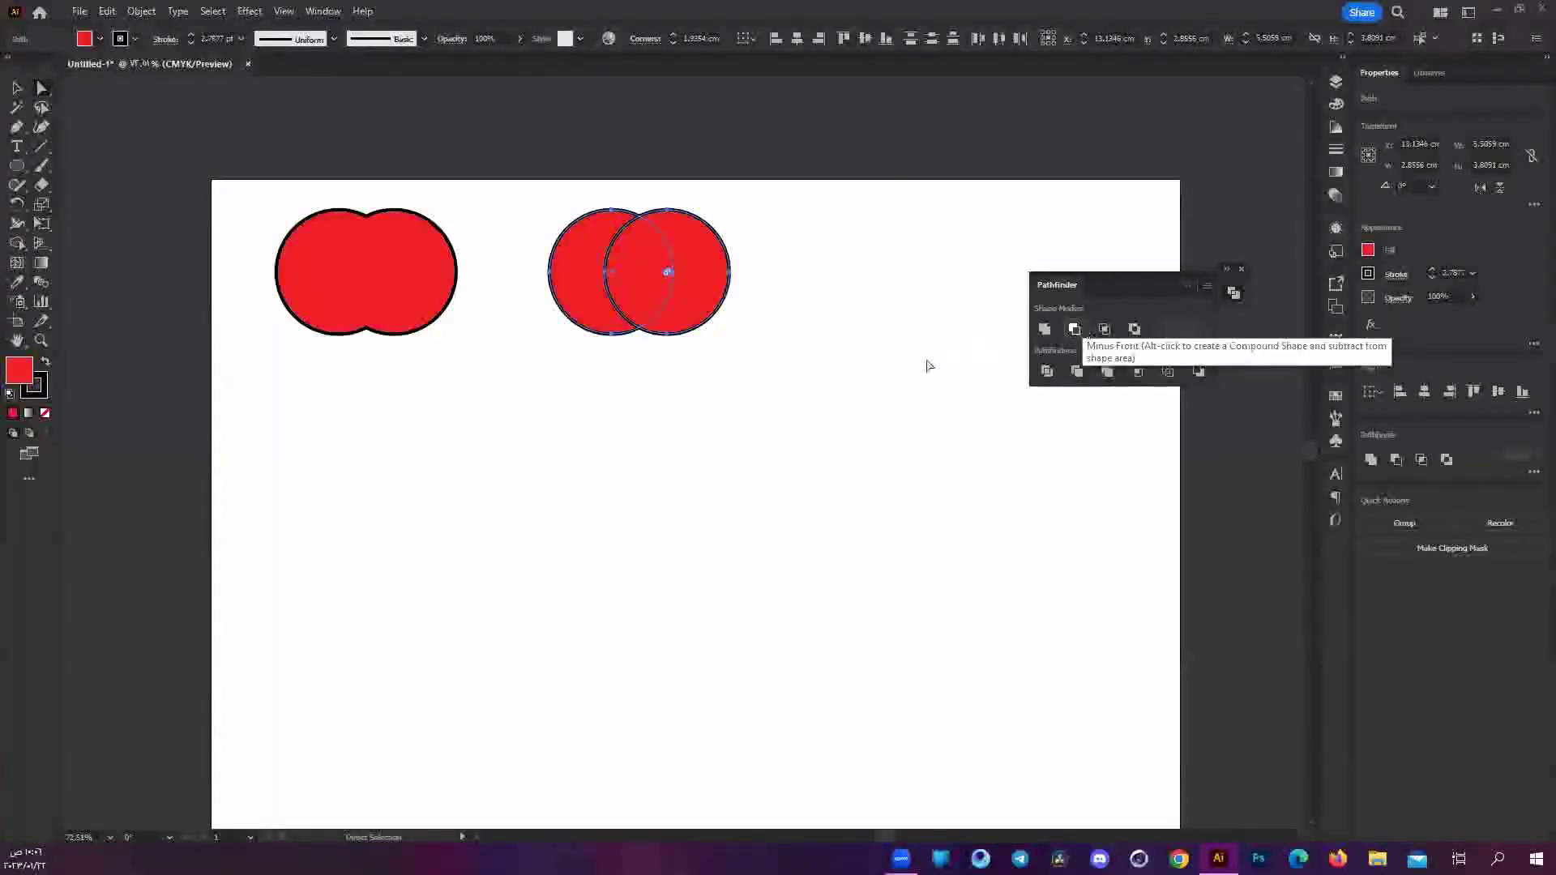
pyautogui.click(1074, 328)
pyautogui.click(538, 153)
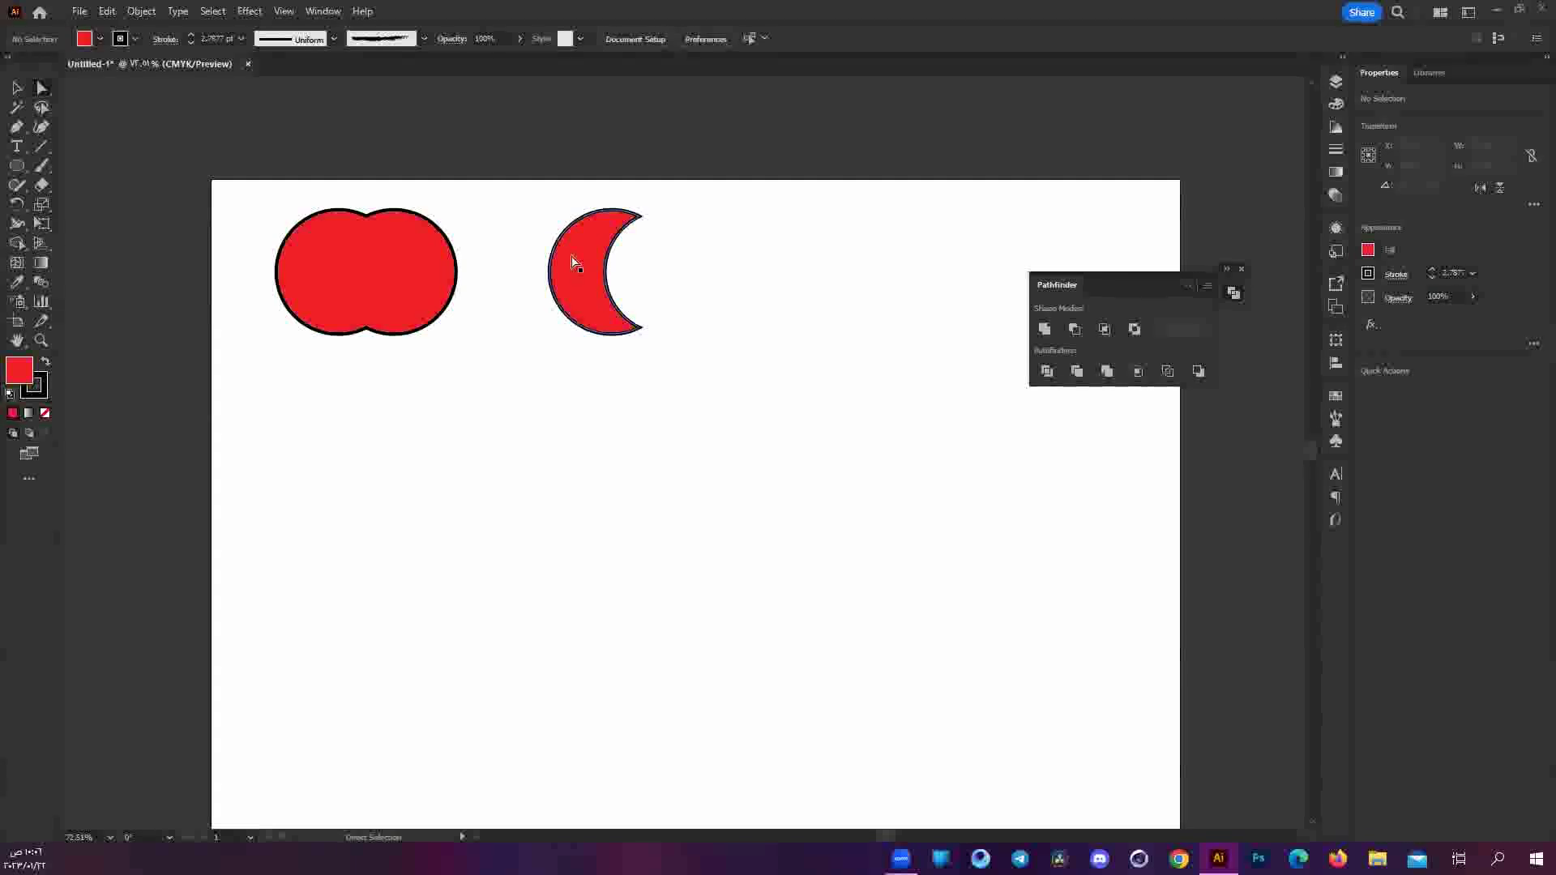
pyautogui.hotkey('ctrl', 'z')
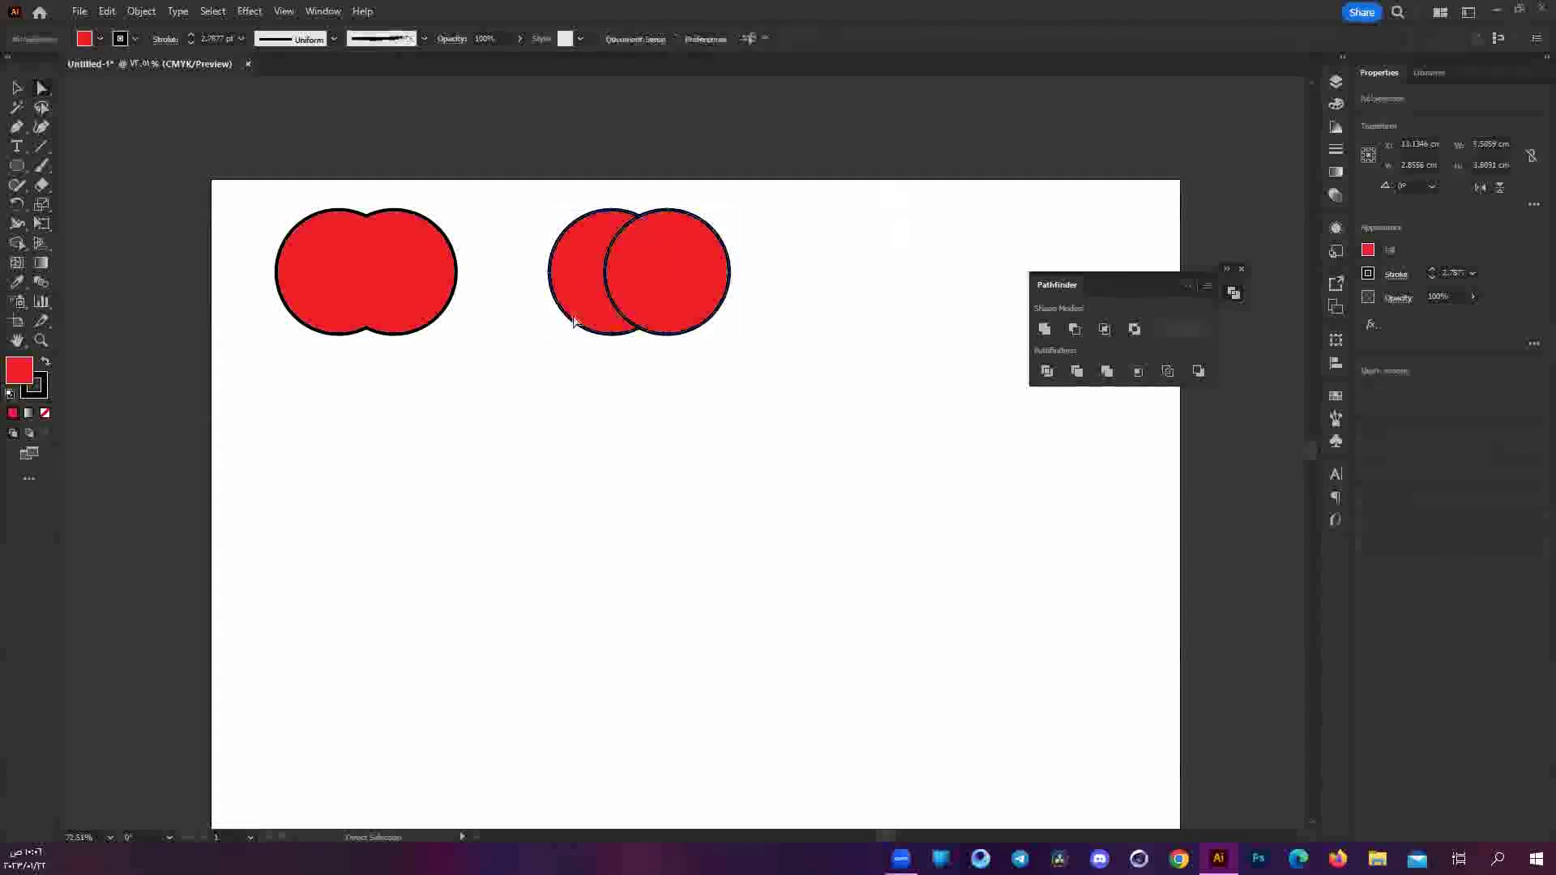
pyautogui.moveTo(519, 392); pyautogui.dragTo(734, 316)
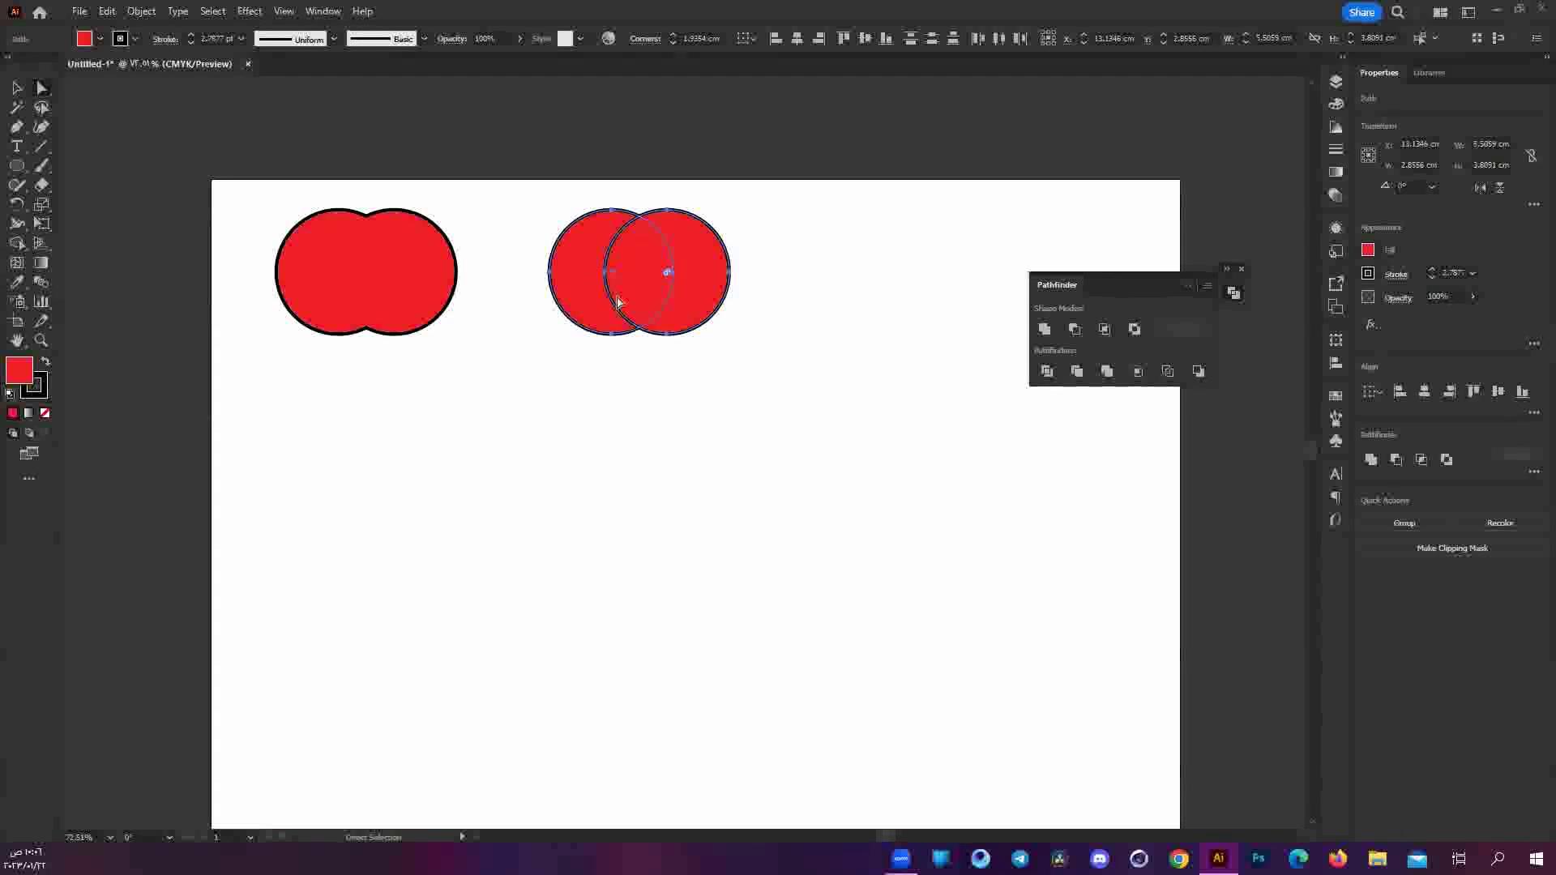
pyautogui.scroll(3, 616, 229)
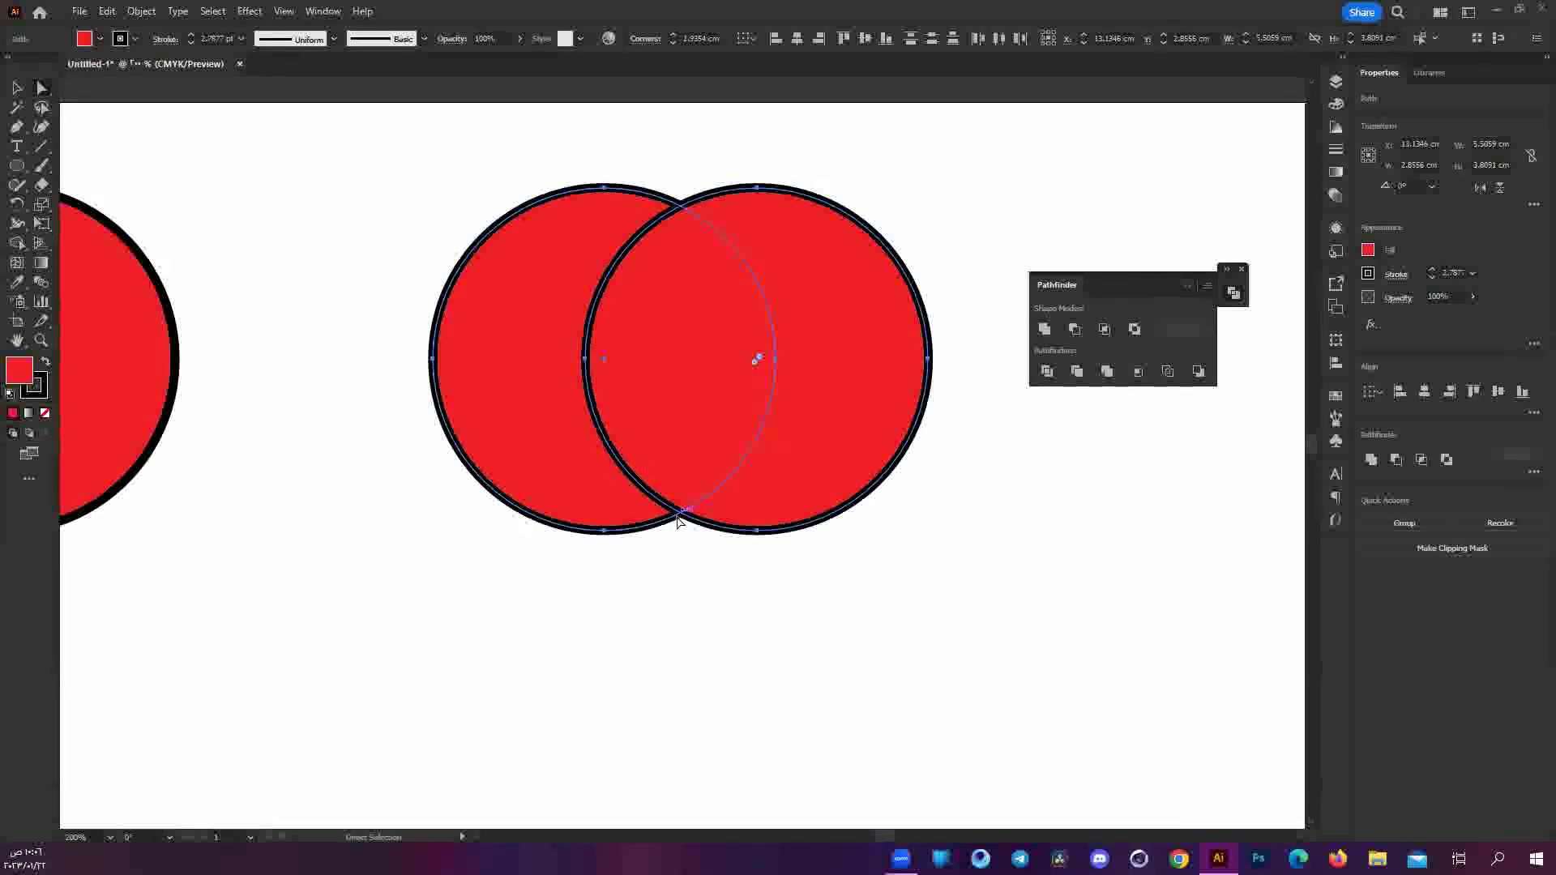
pyautogui.click(1074, 328)
pyautogui.click(556, 236)
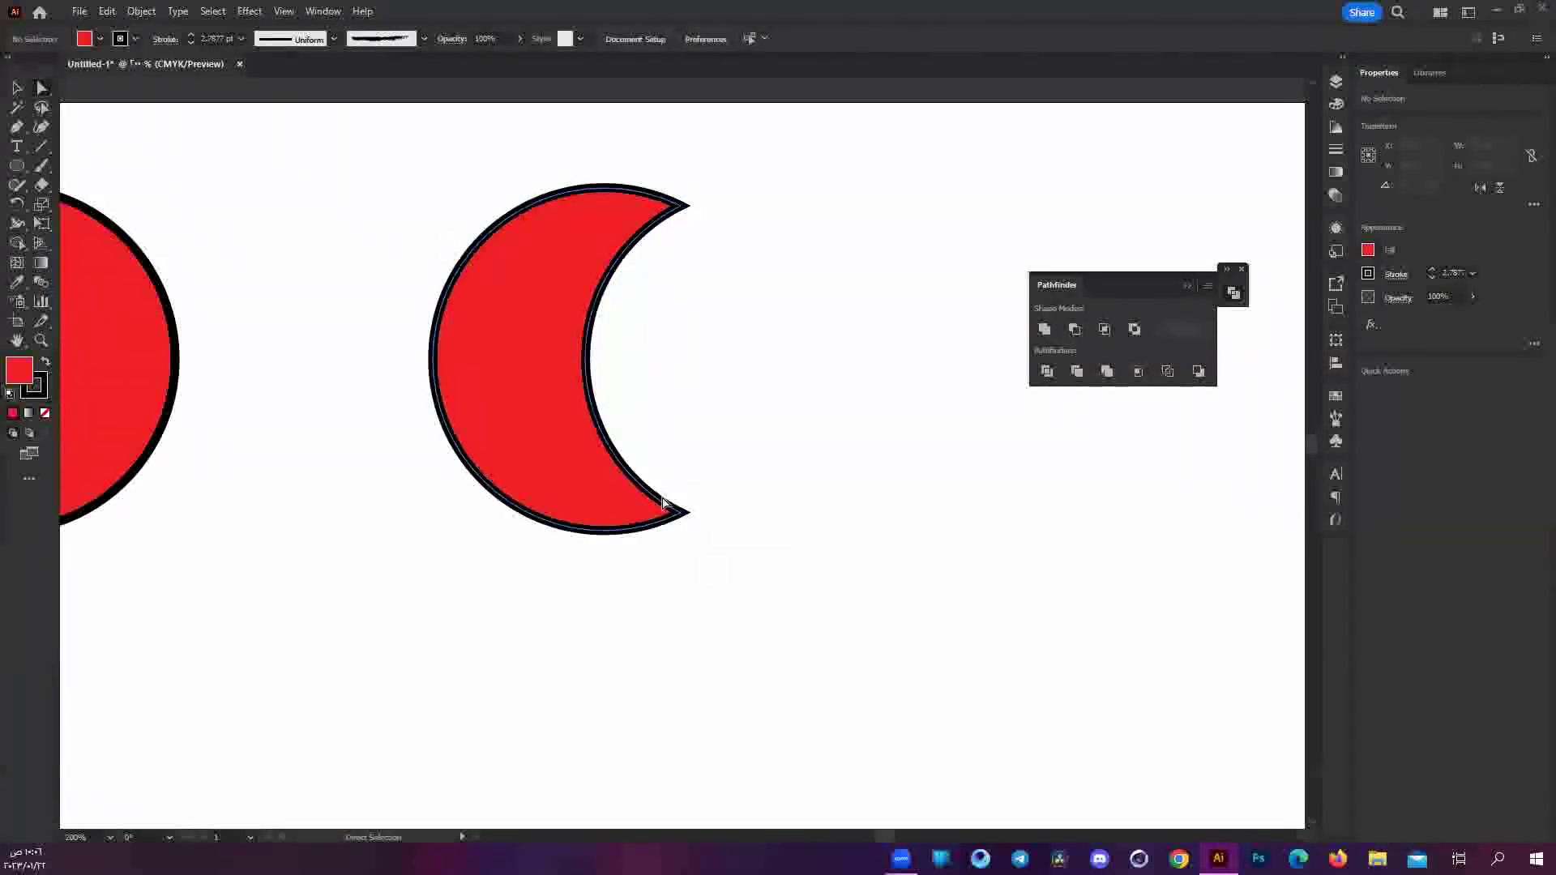
pyautogui.hotkey('ctrl', 'z')
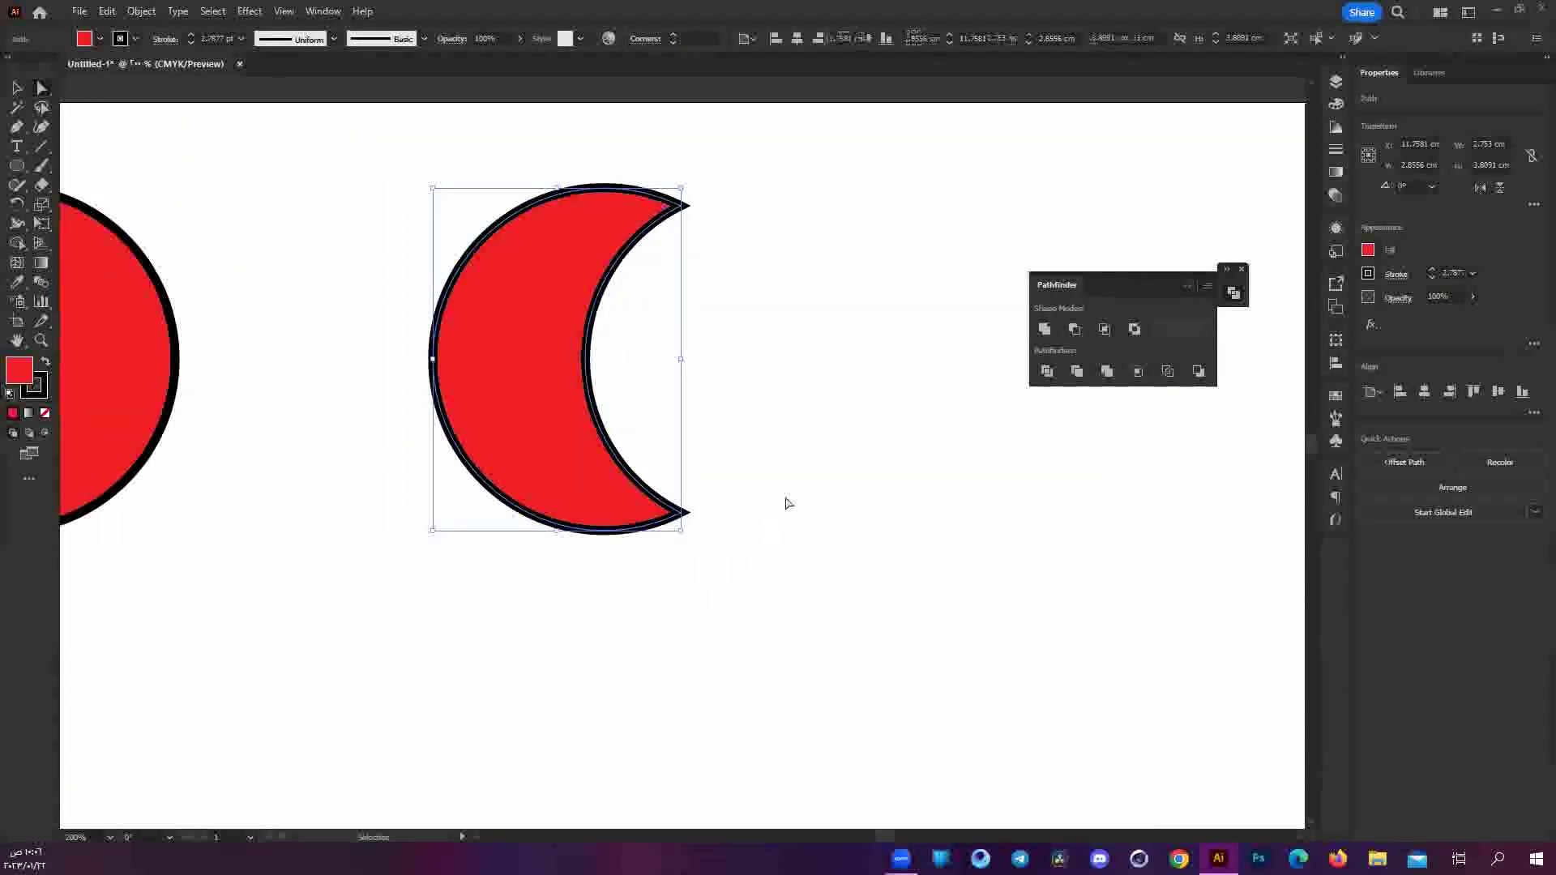
pyautogui.hotkey('ctrl', 'z')
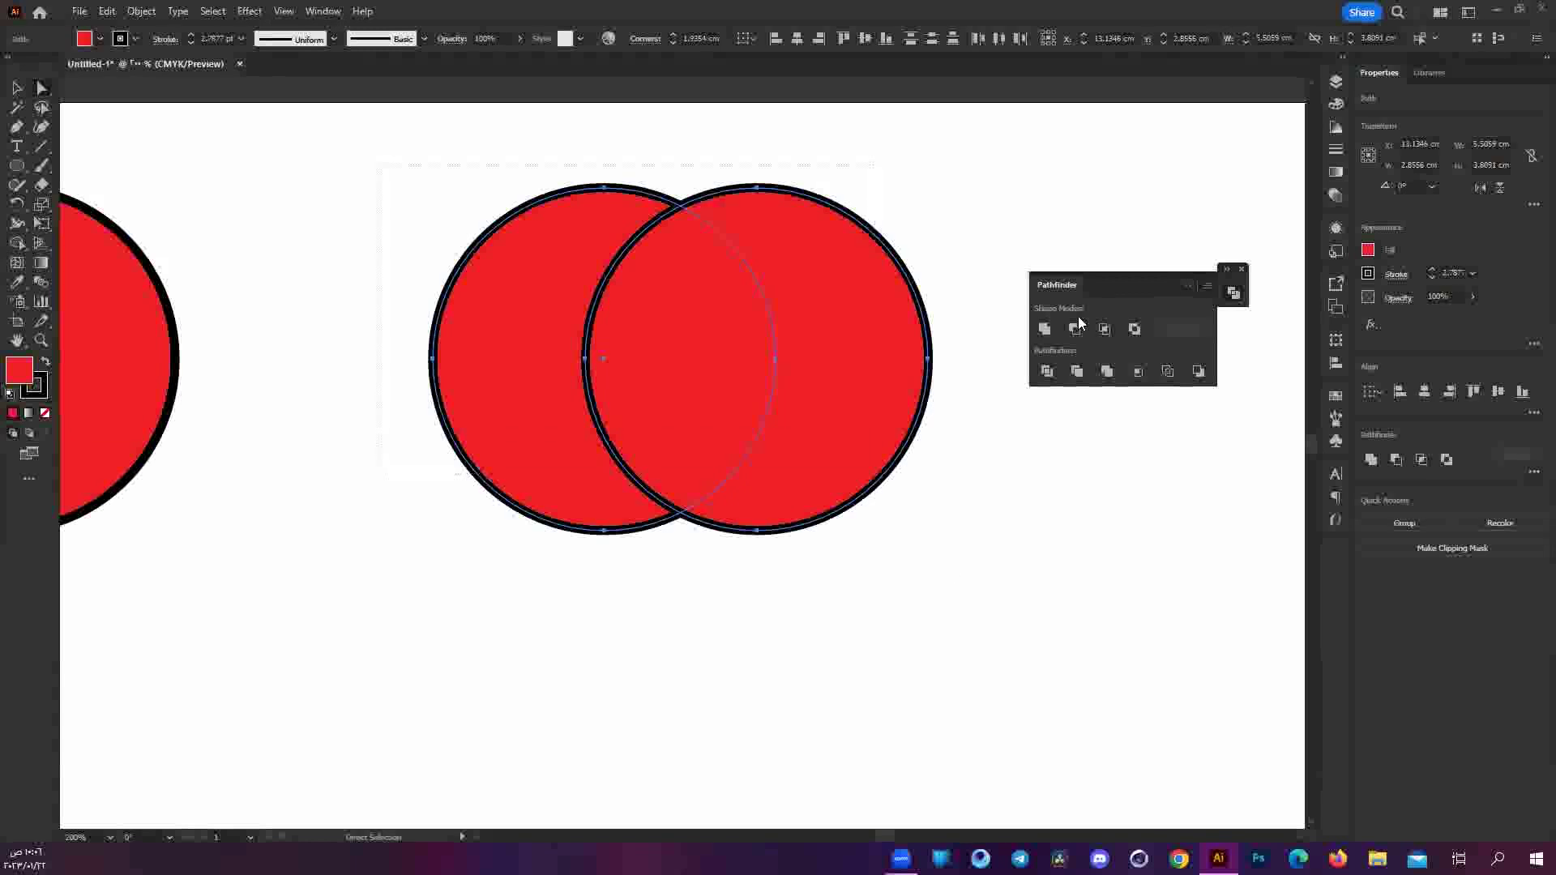
pyautogui.click(1208, 286)
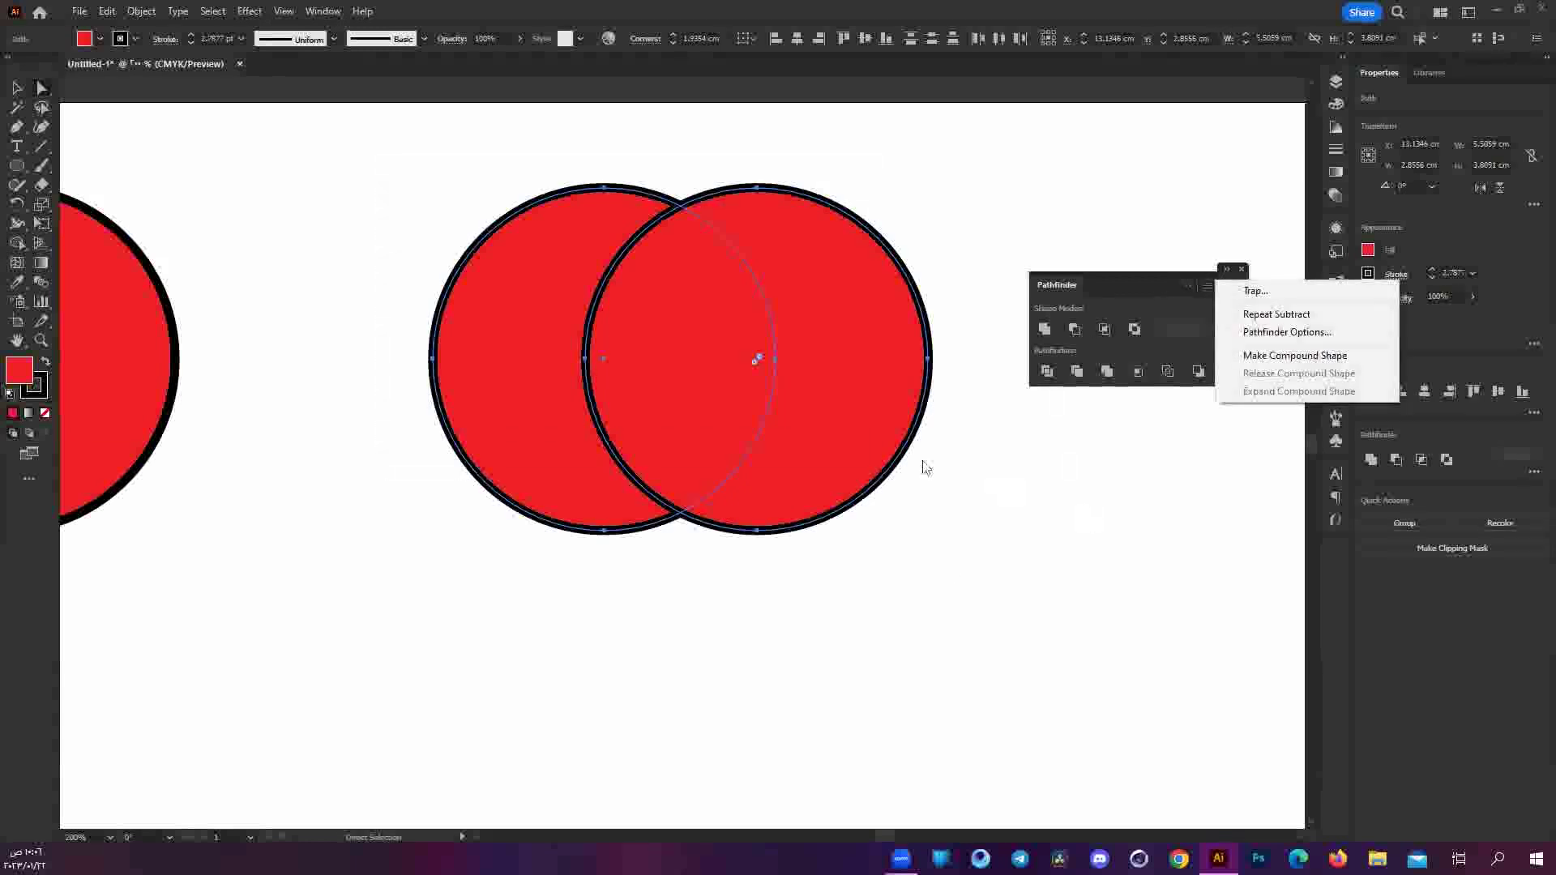
pyautogui.click(993, 366)
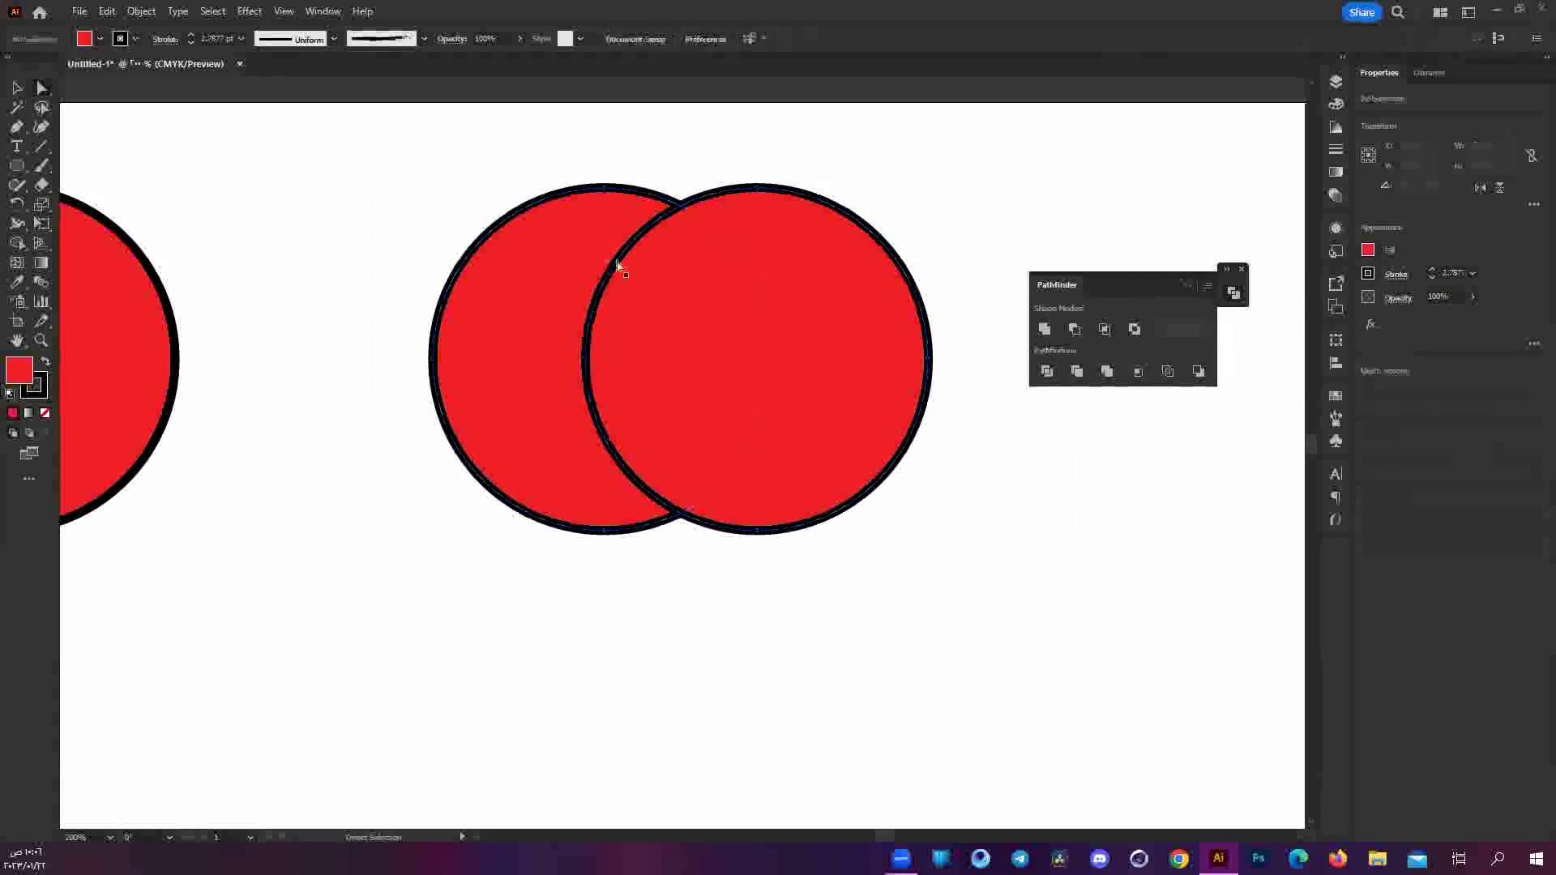
pyautogui.keyDown('alt'); pyautogui.scroll(-3, 548, 402); pyautogui.keyUp('alt')
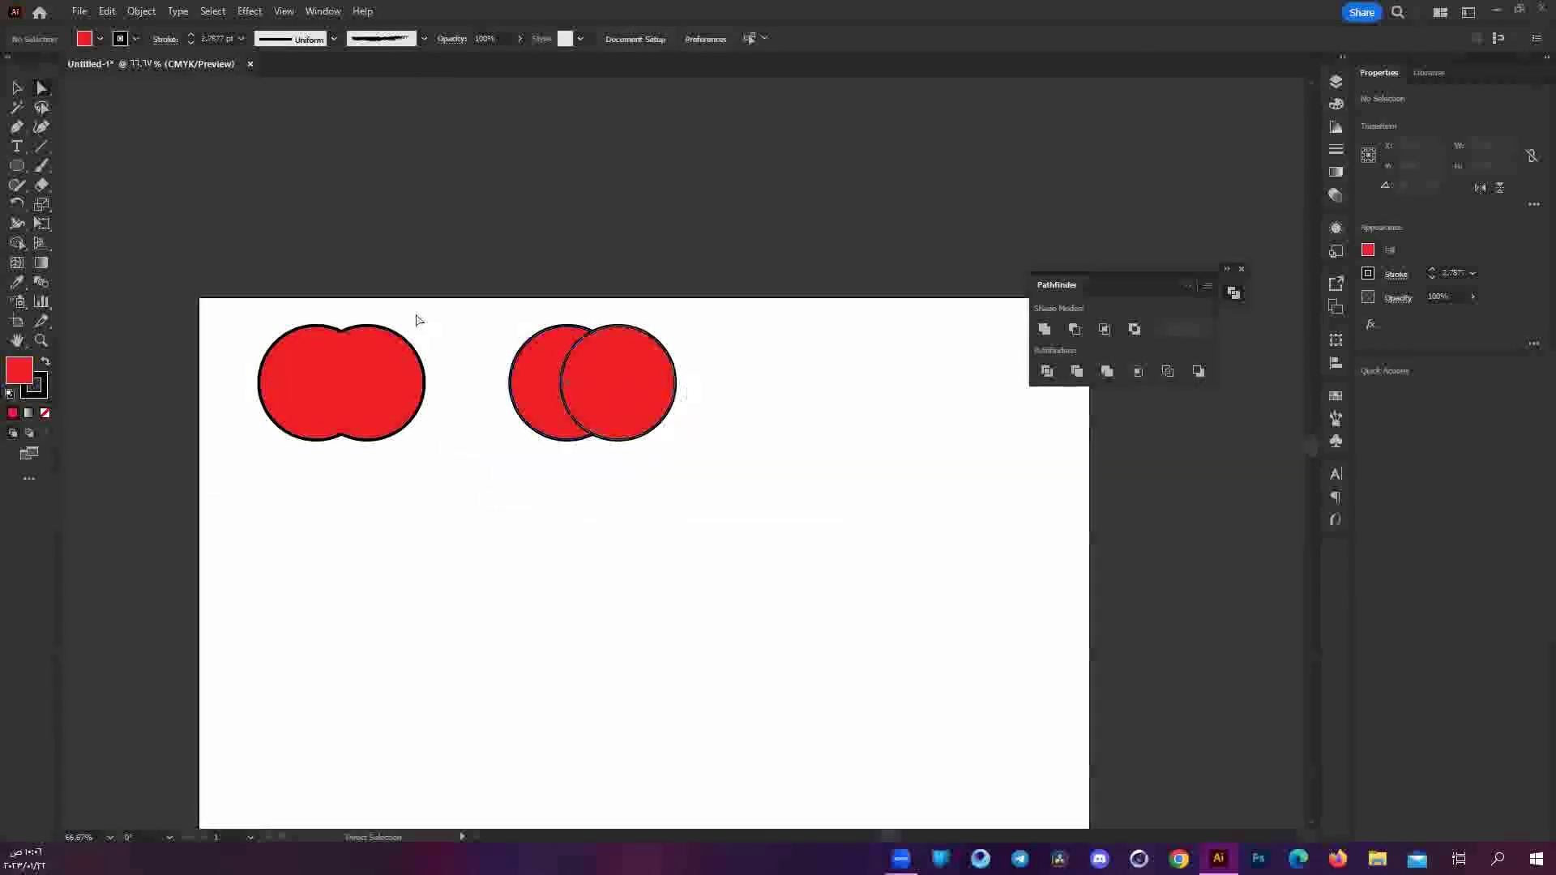
# Duplicate the middle pair to the right and cut the middle pair into a crescent with Minus Front.
pyautogui.moveTo(717, 535)
pyautogui.mouseDown()
pyautogui.moveTo(604, 405)
pyautogui.moveTo(868, 375)
pyautogui.mouseUp()
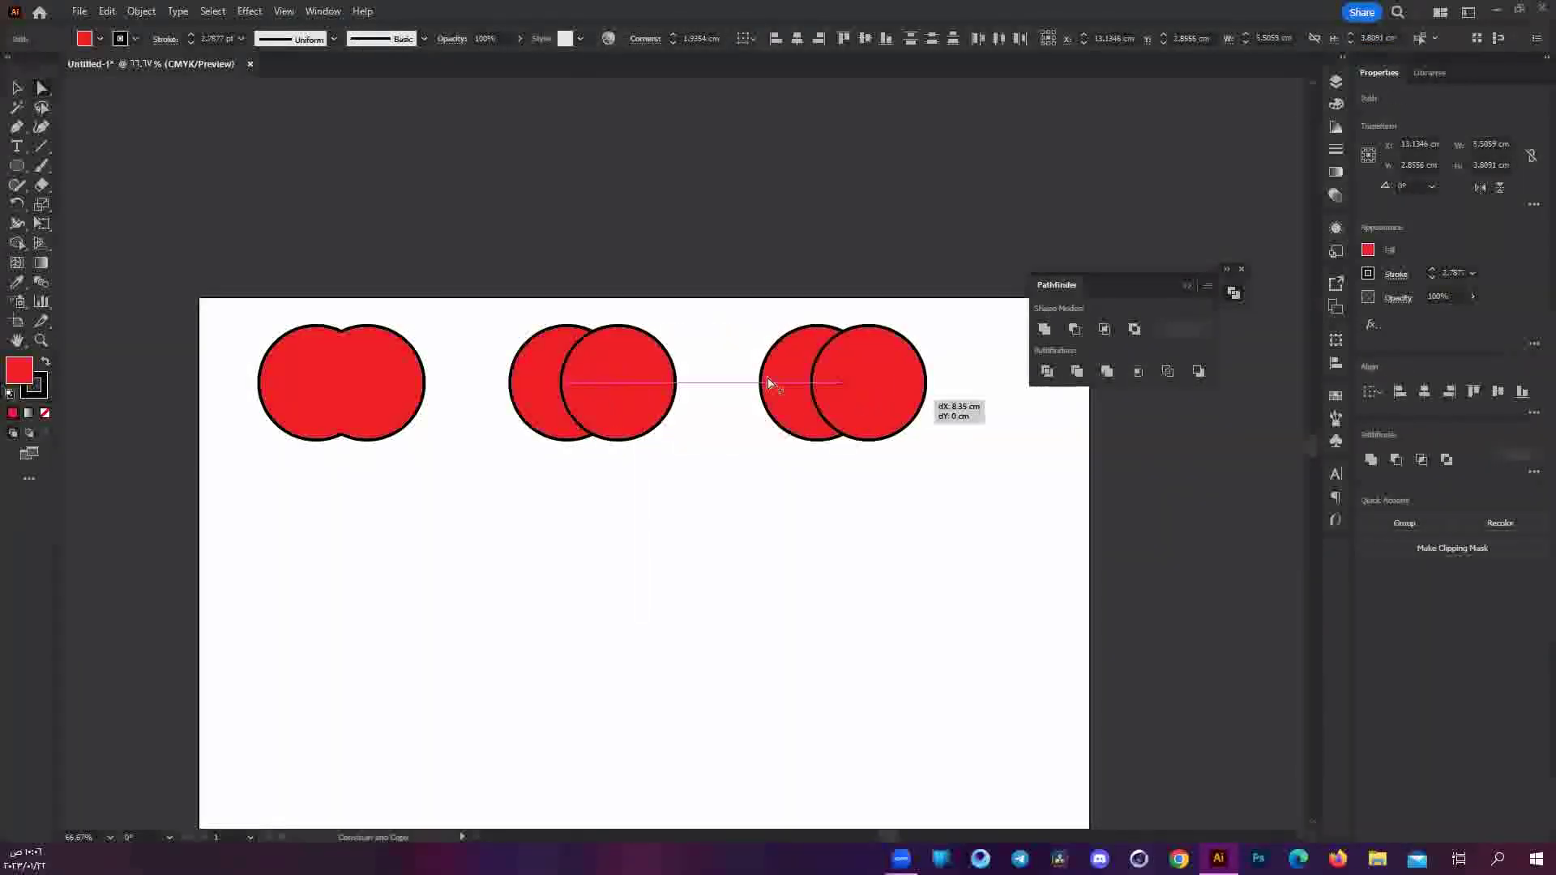
pyautogui.hotkey('ctrl', 'z')
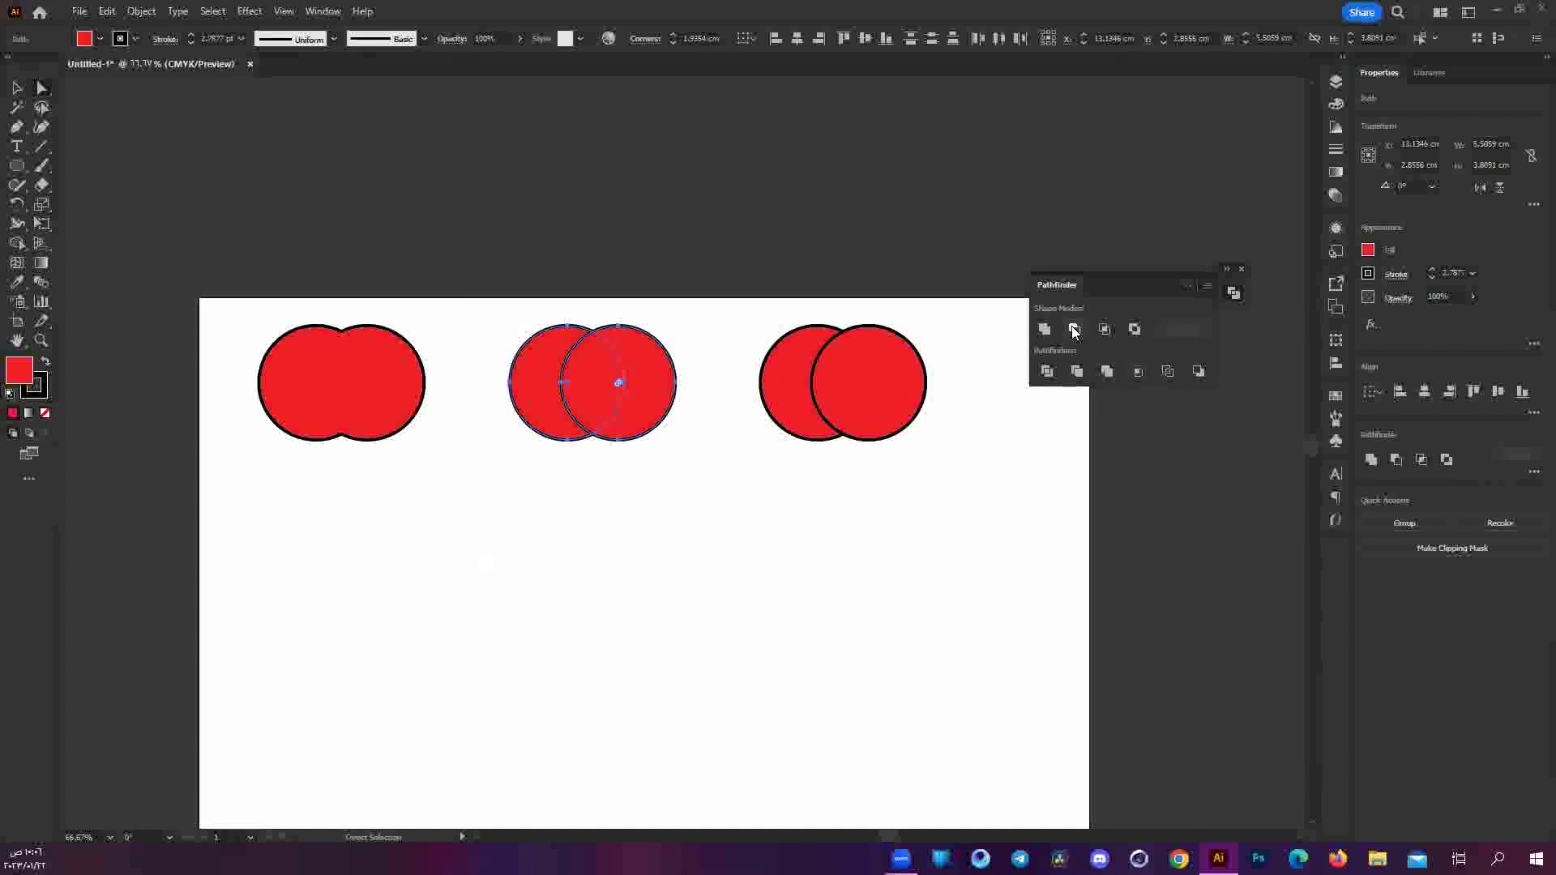
pyautogui.click(1074, 329)
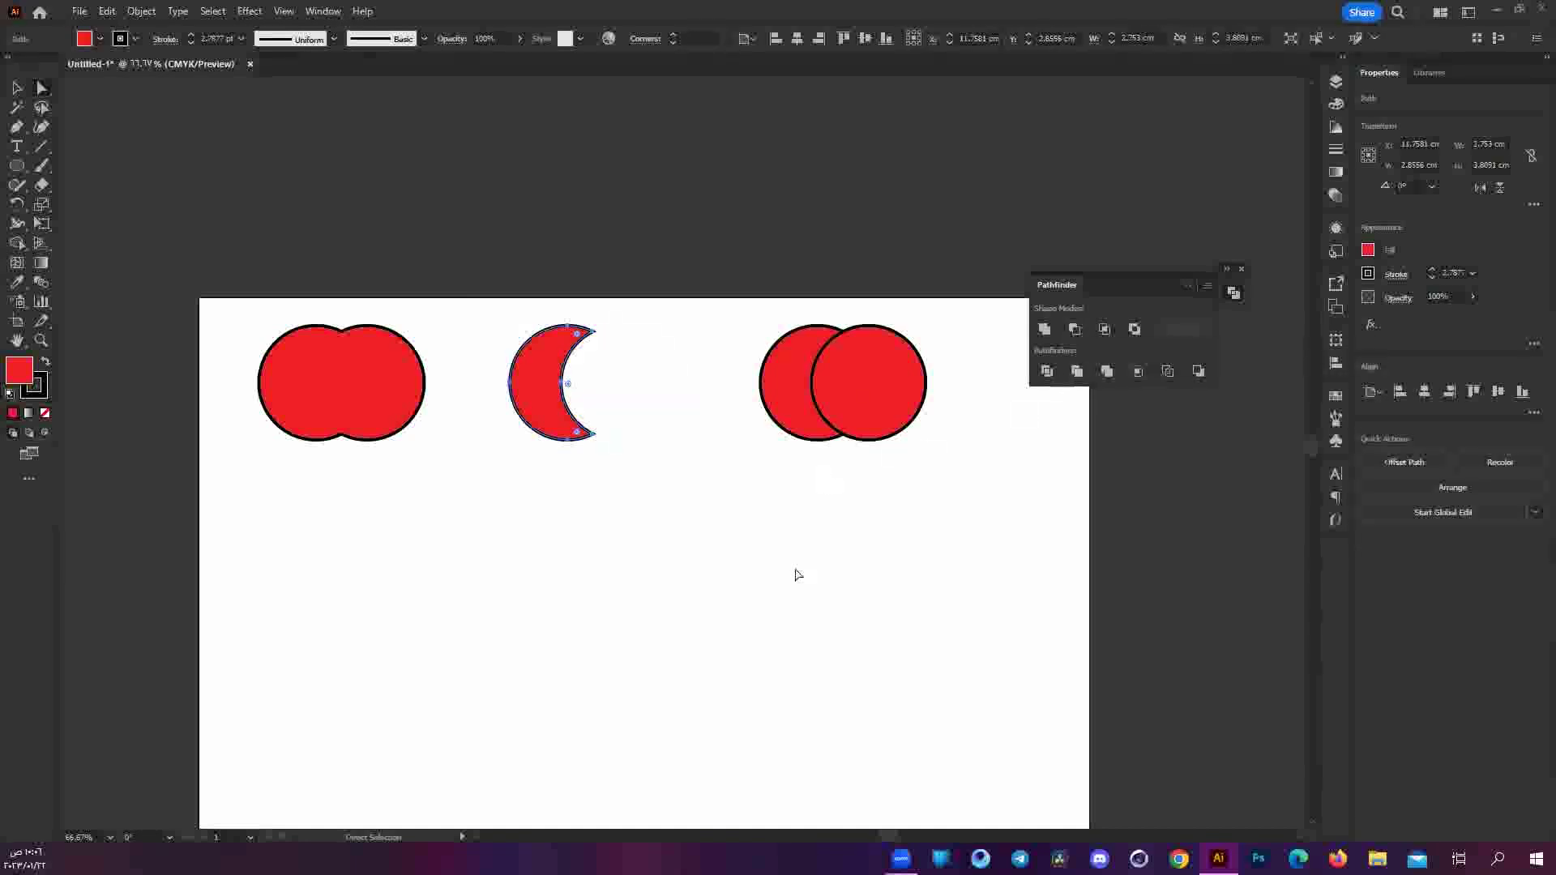
pyautogui.click(583, 399)
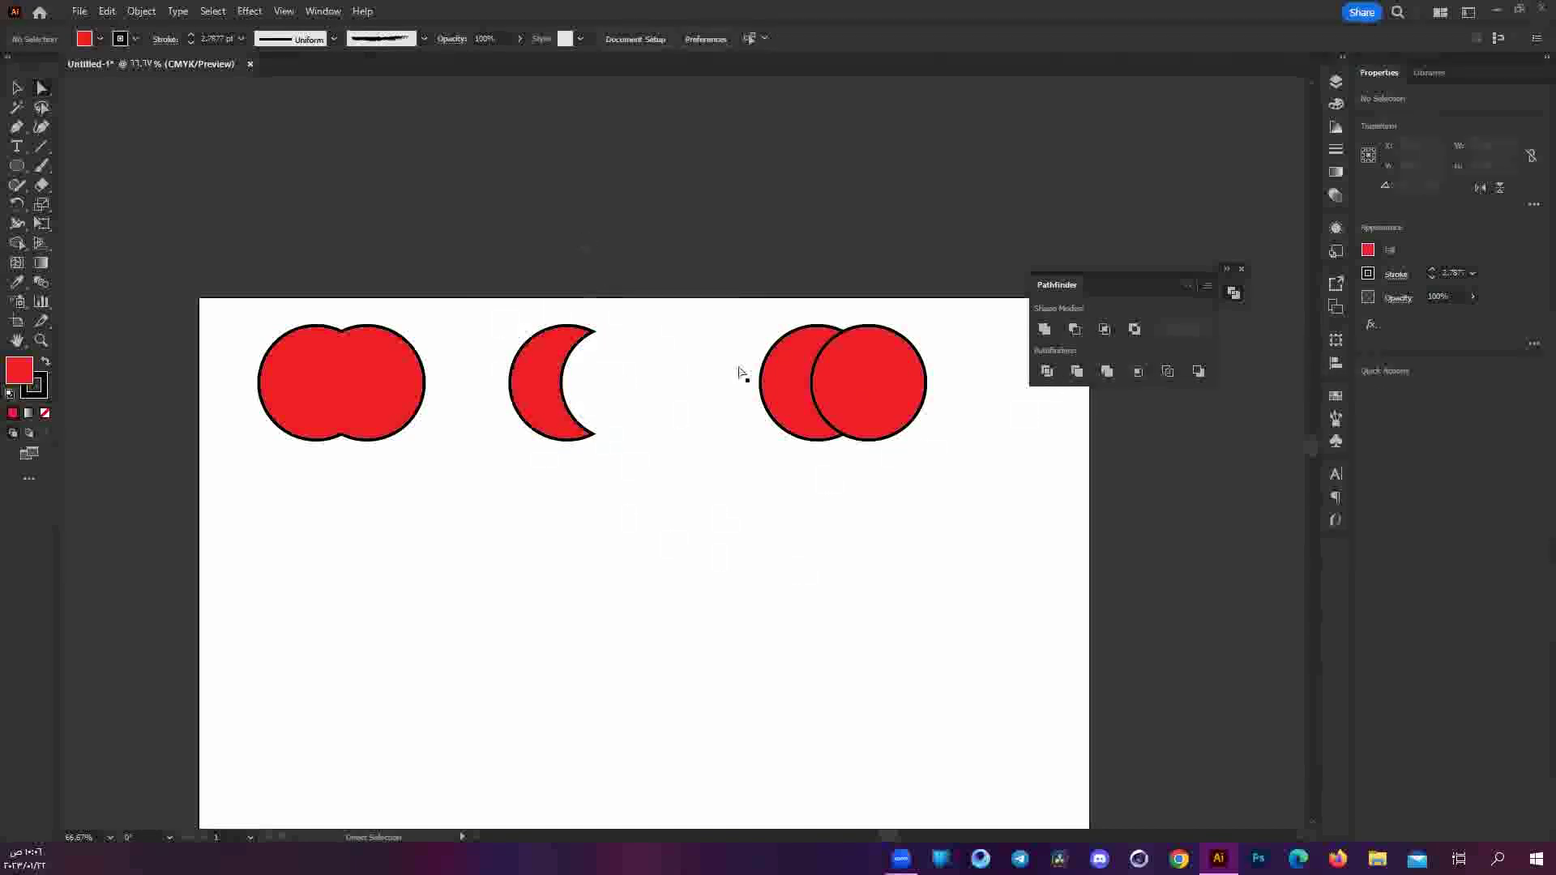
# Zoom in on the shapes and nudge the crescent, undoing the move.
pyautogui.hotkey('ctrl', '=')
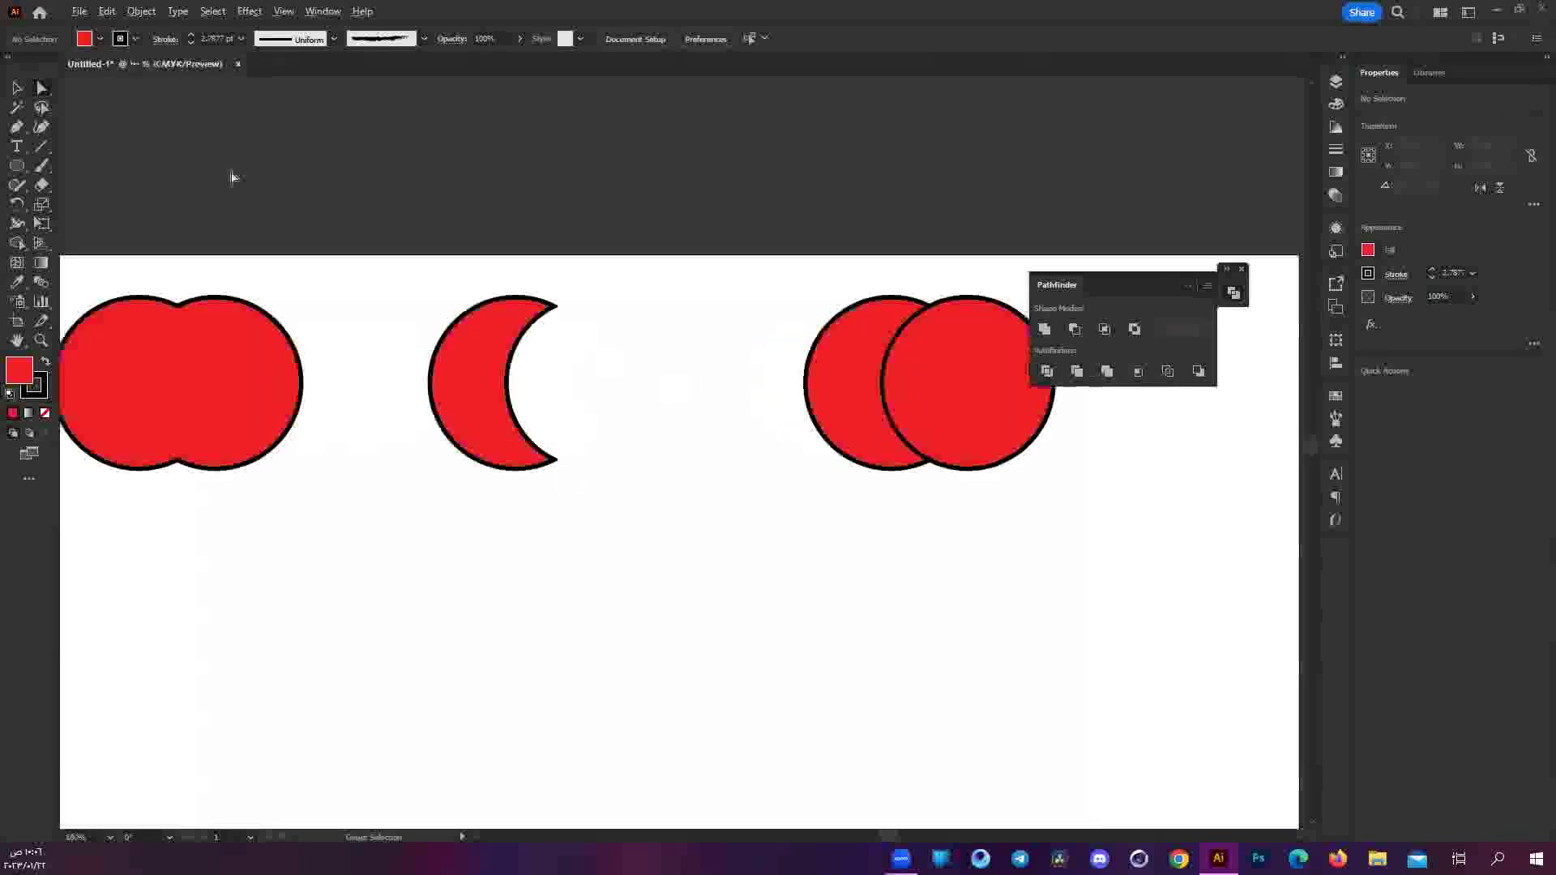
pyautogui.hotkey('ctrl', '=')
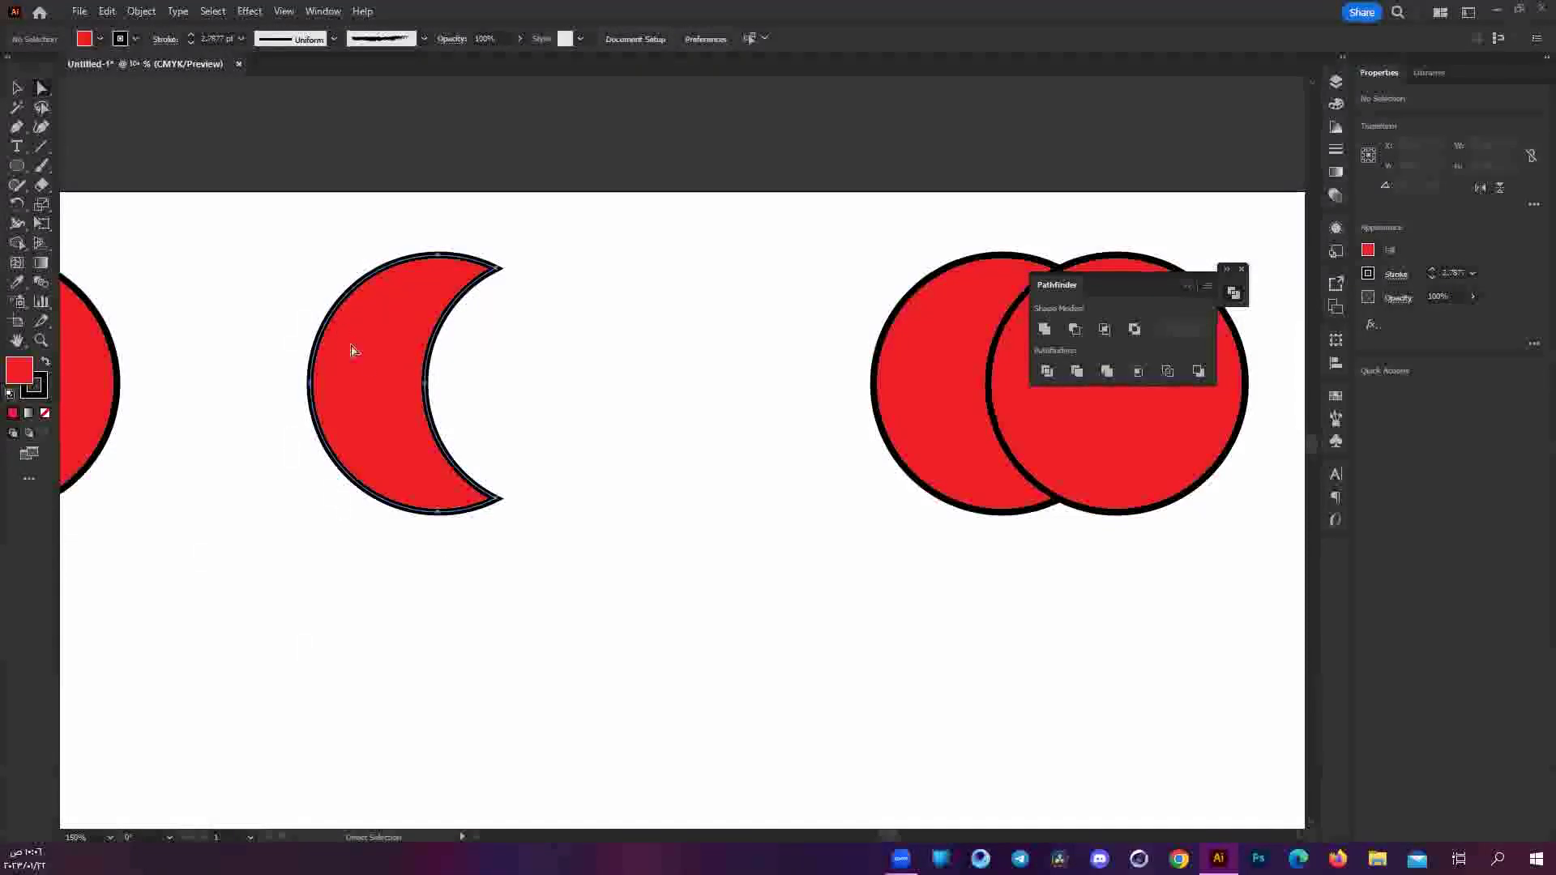
pyautogui.moveTo(351, 350); pyautogui.dragTo(333, 349)
pyautogui.hotkey('ctrl', 'z')
pyautogui.click(748, 284)
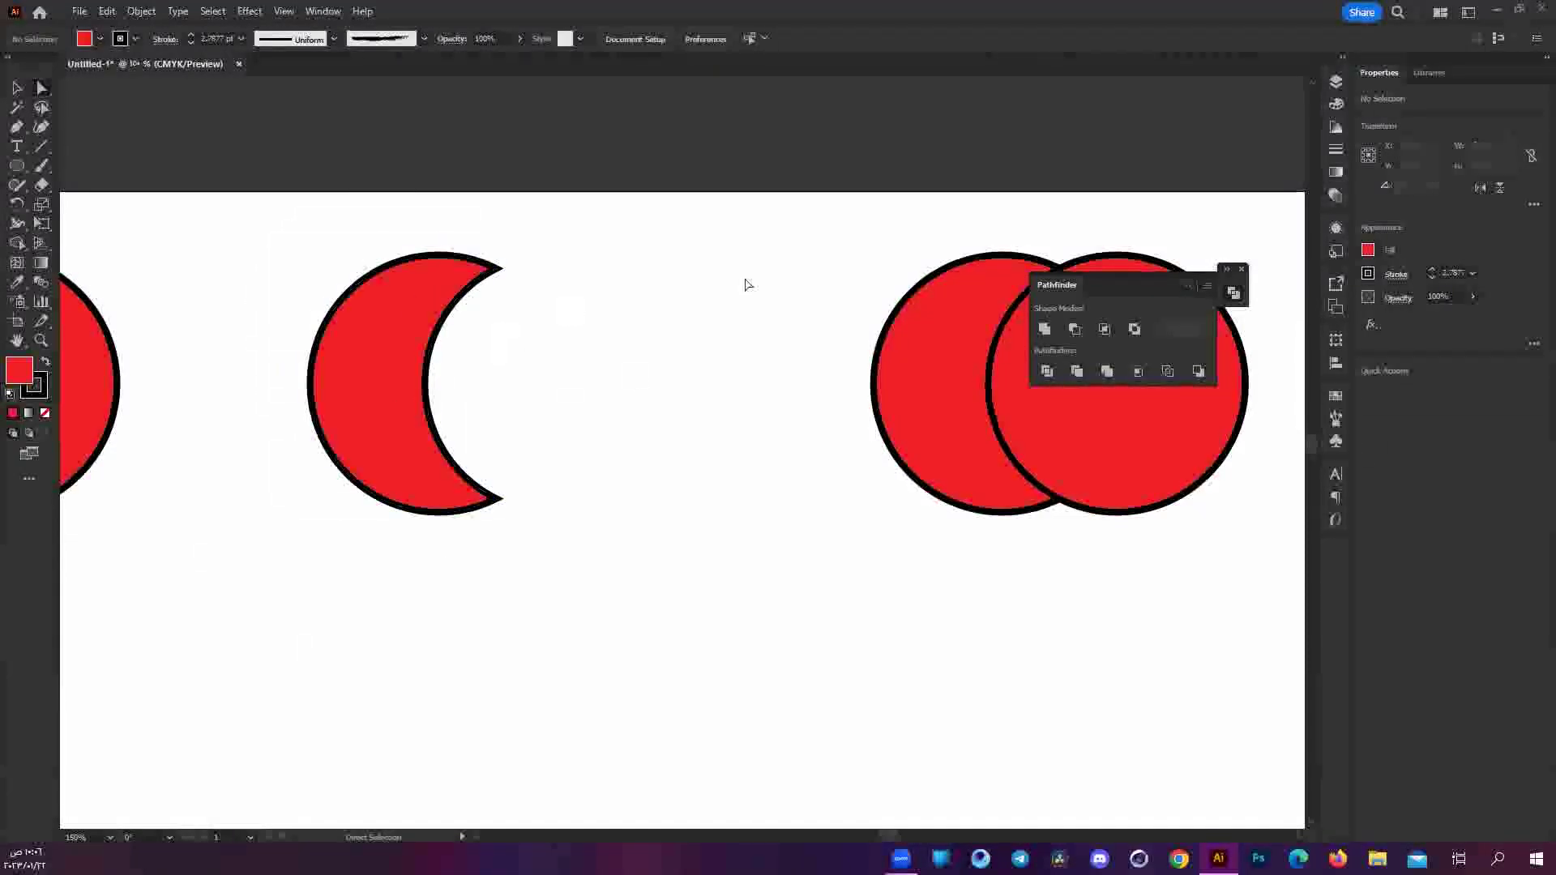
pyautogui.hscroll(2, 687, 338)
pyautogui.scroll(-4, 691, 348)
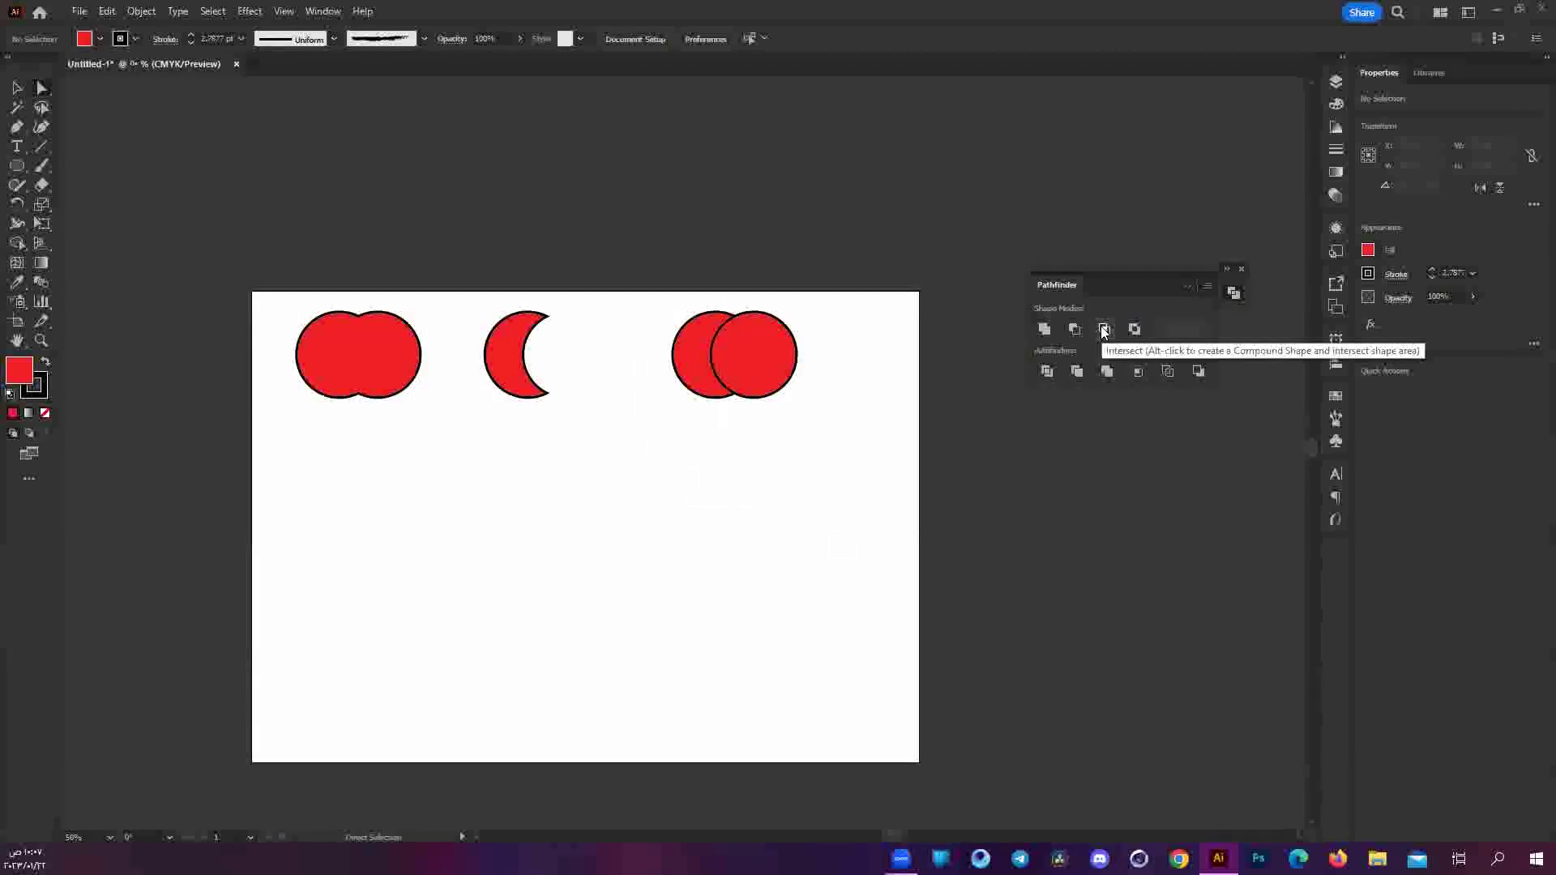
# Intersect the right circle pair into a lens shape, then undo it.
pyautogui.moveTo(634, 277); pyautogui.dragTo(794, 466)
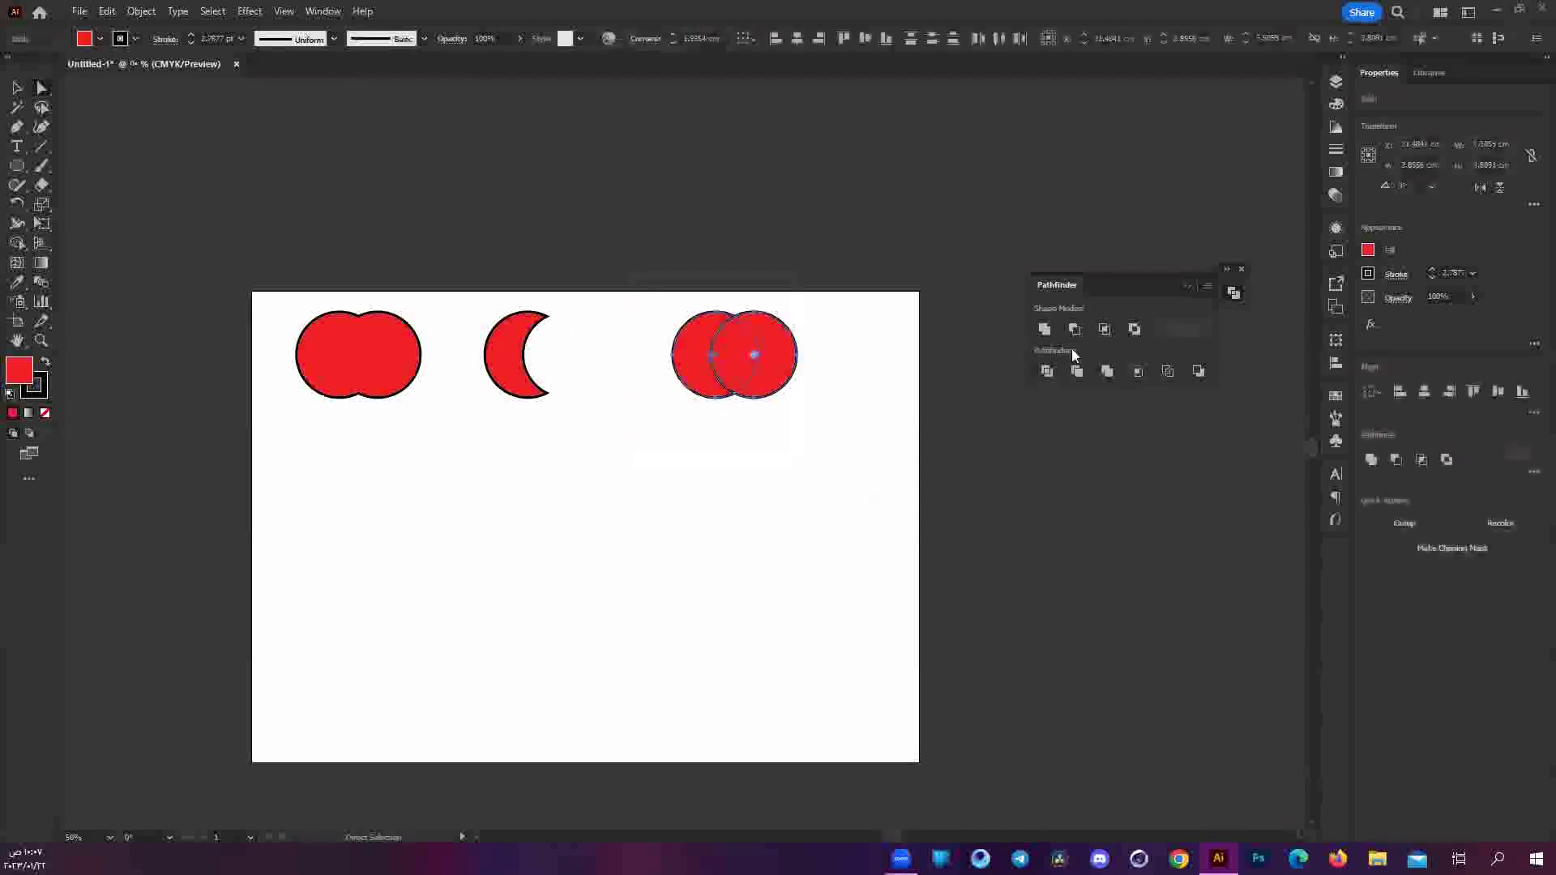
pyautogui.click(1104, 331)
pyautogui.click(739, 298)
pyautogui.scroll(2, 739, 305)
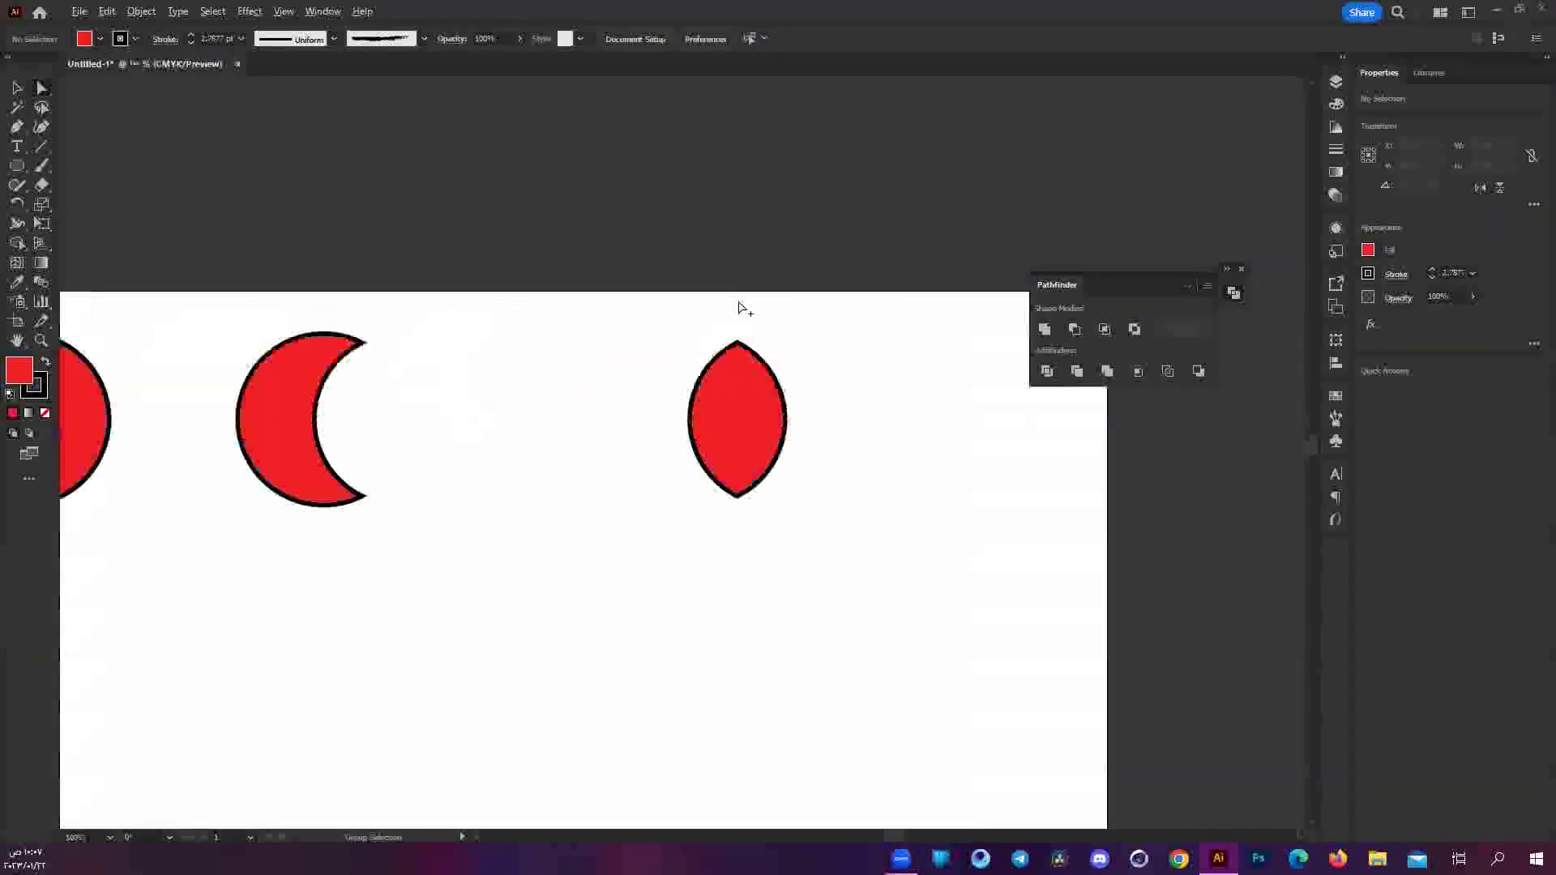
pyautogui.scroll(3, 778, 365)
pyautogui.hotkey('ctrl', 'z')
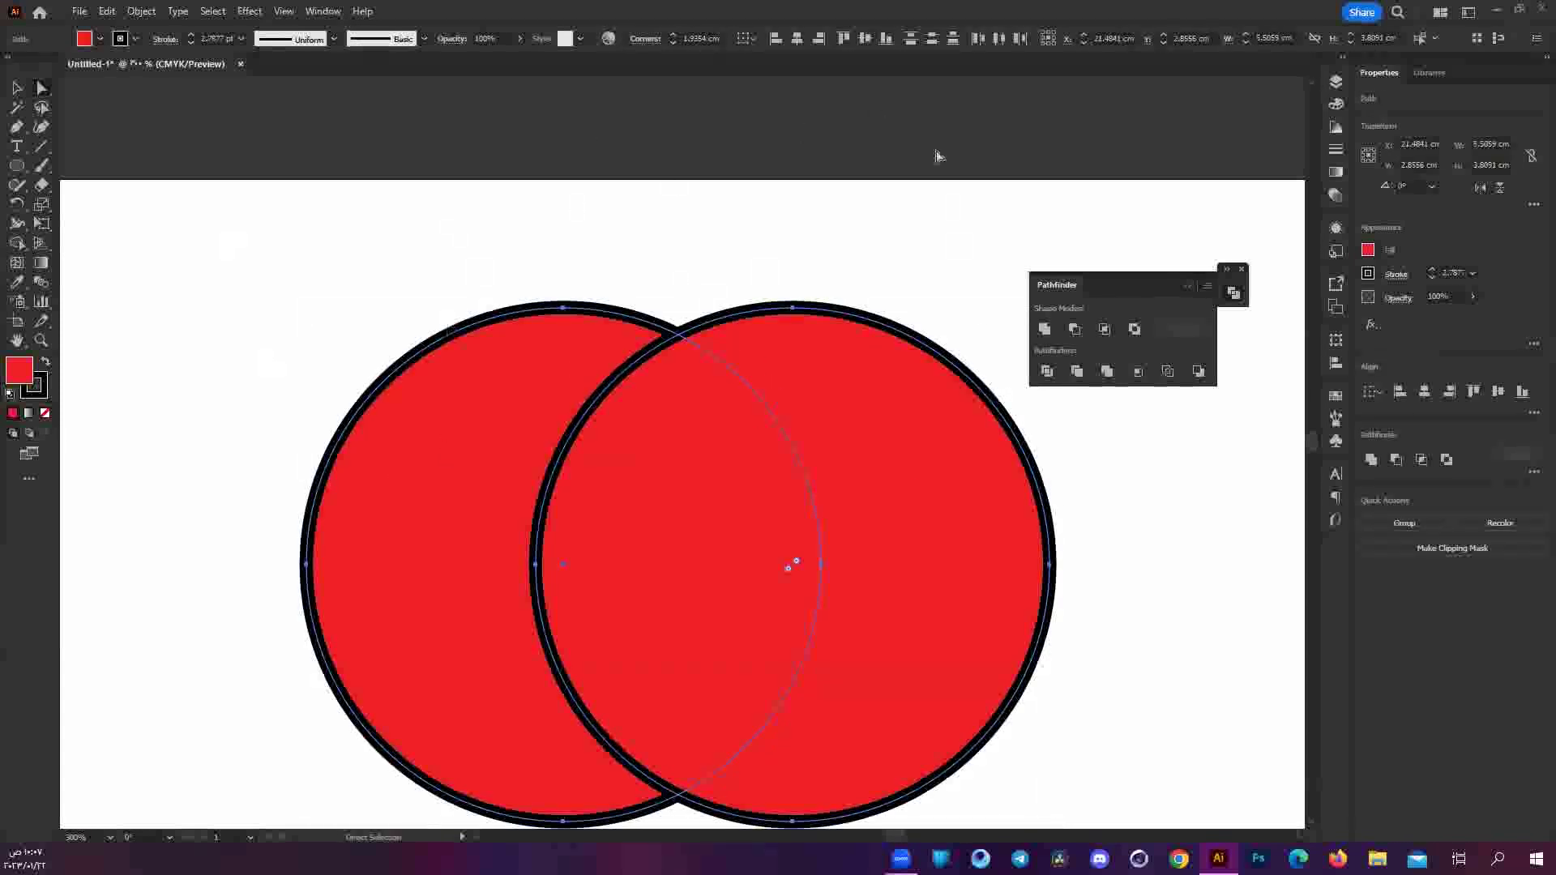
# Intersect the pair into a lens again, review it, and undo to restore both circles.
pyautogui.click(1105, 329)
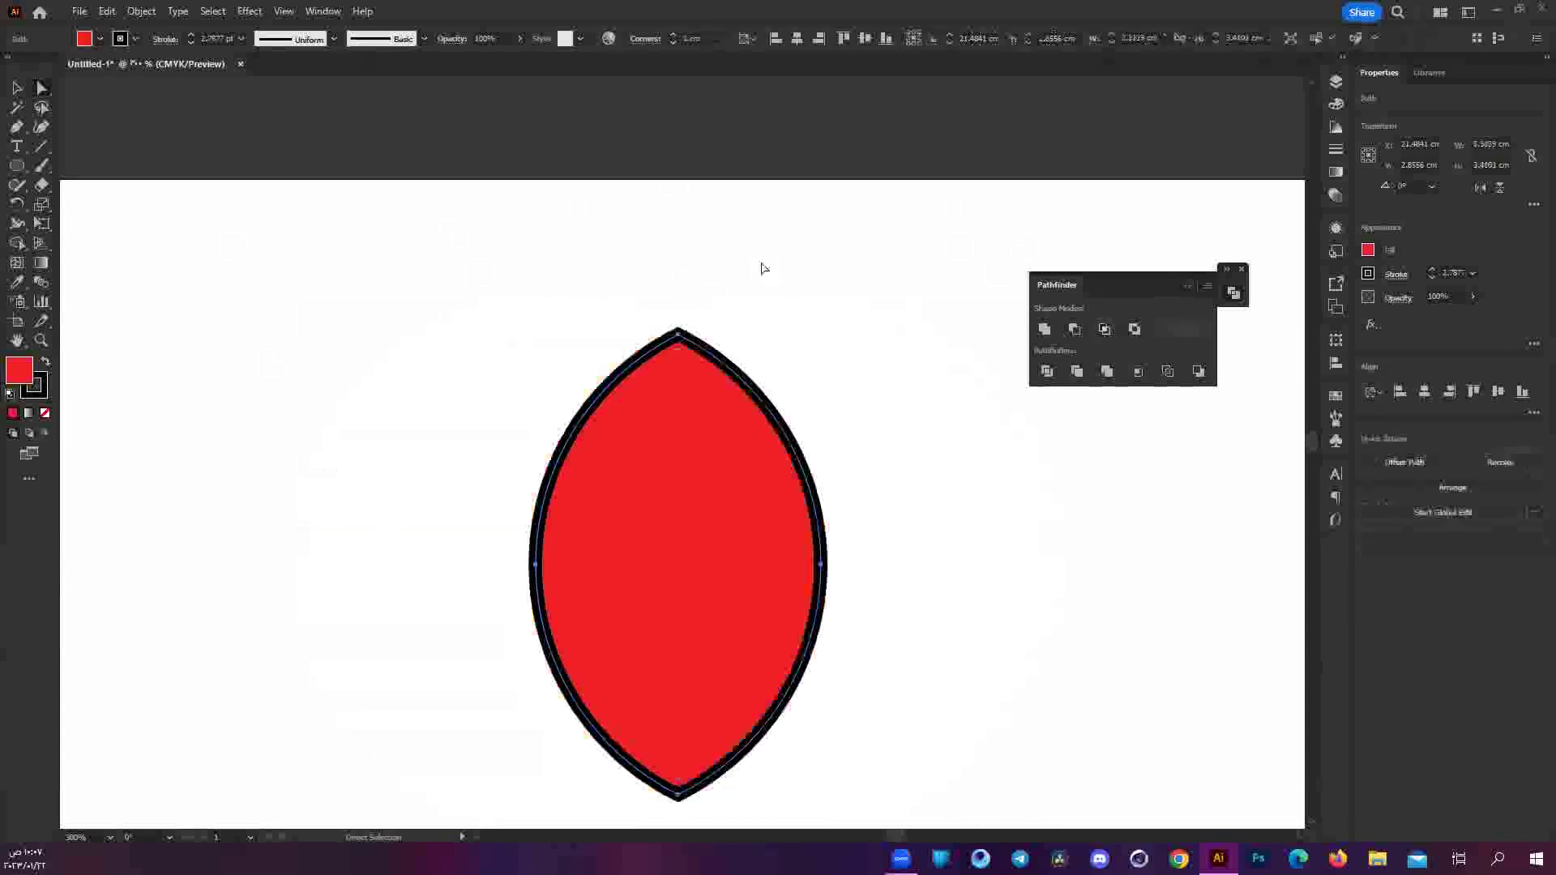
pyautogui.click(760, 263)
pyautogui.scroll(-2, 872, 482)
pyautogui.scroll(-2, 872, 482)
pyautogui.scroll(-2, 871, 484)
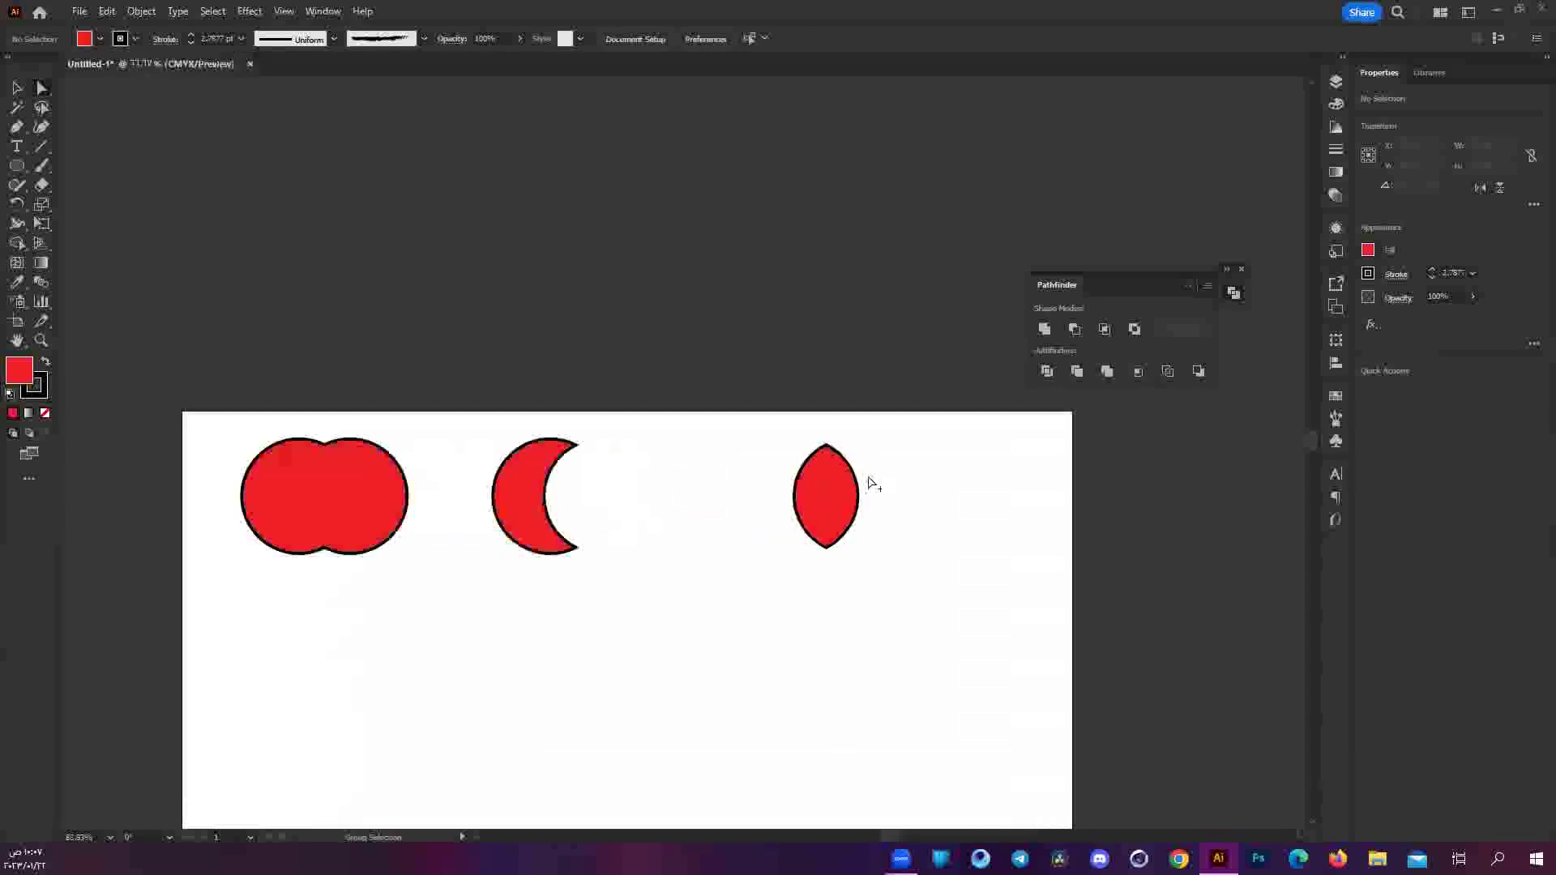
pyautogui.scroll(4, 872, 482)
pyautogui.hotkey('ctrl', 'z')
# Drag the right circle down-left so it heavily overlaps the left circle.
pyautogui.moveTo(433, 243); pyautogui.dragTo(1031, 785)
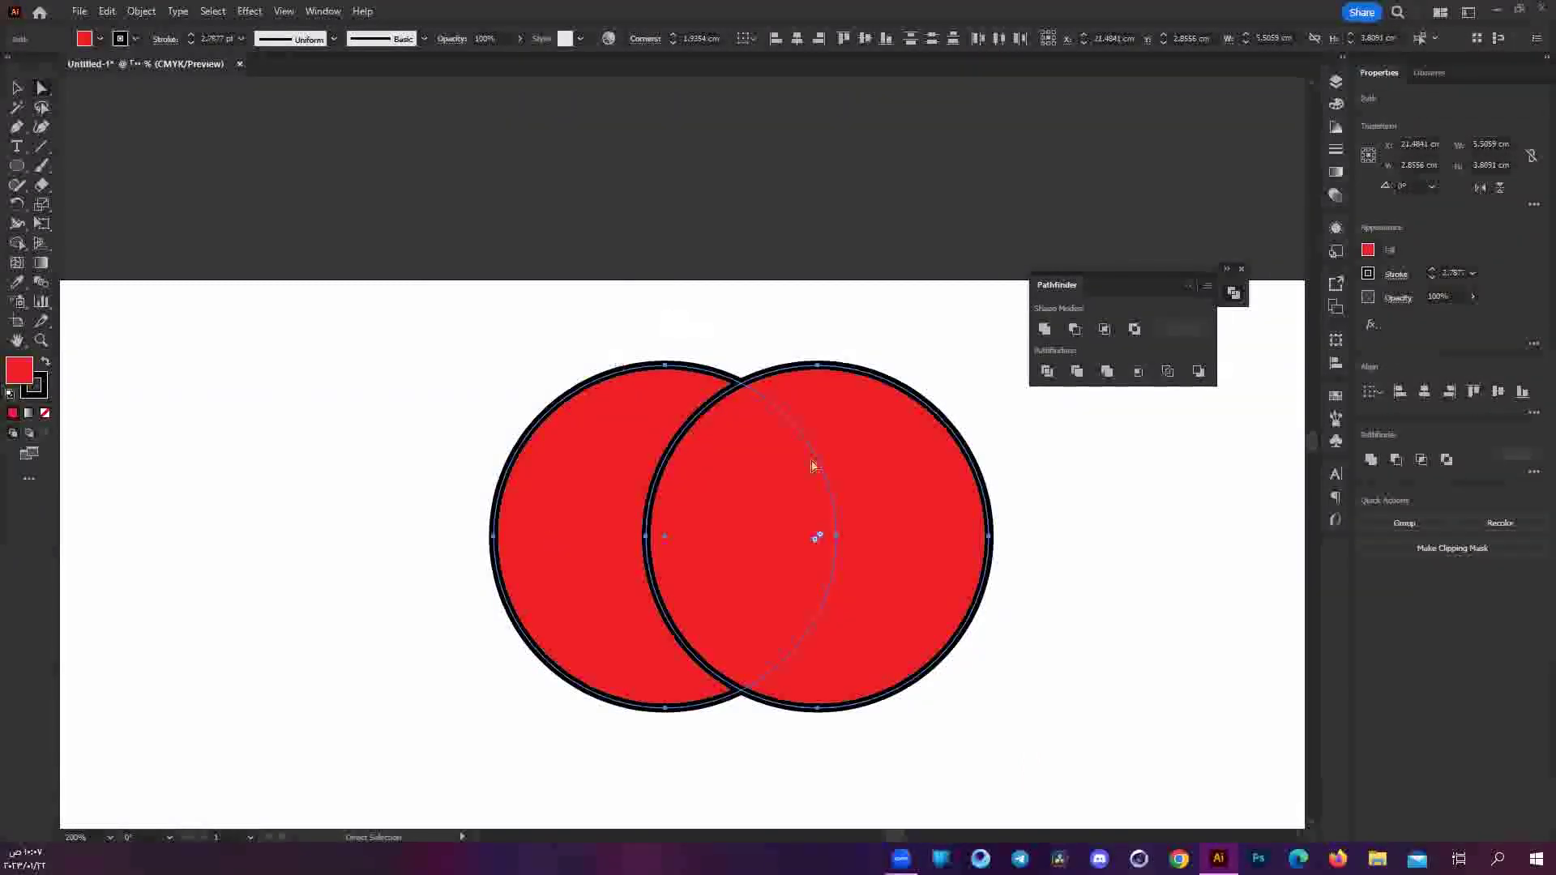
pyautogui.click(1135, 536)
pyautogui.moveTo(833, 635); pyautogui.dragTo(716, 689)
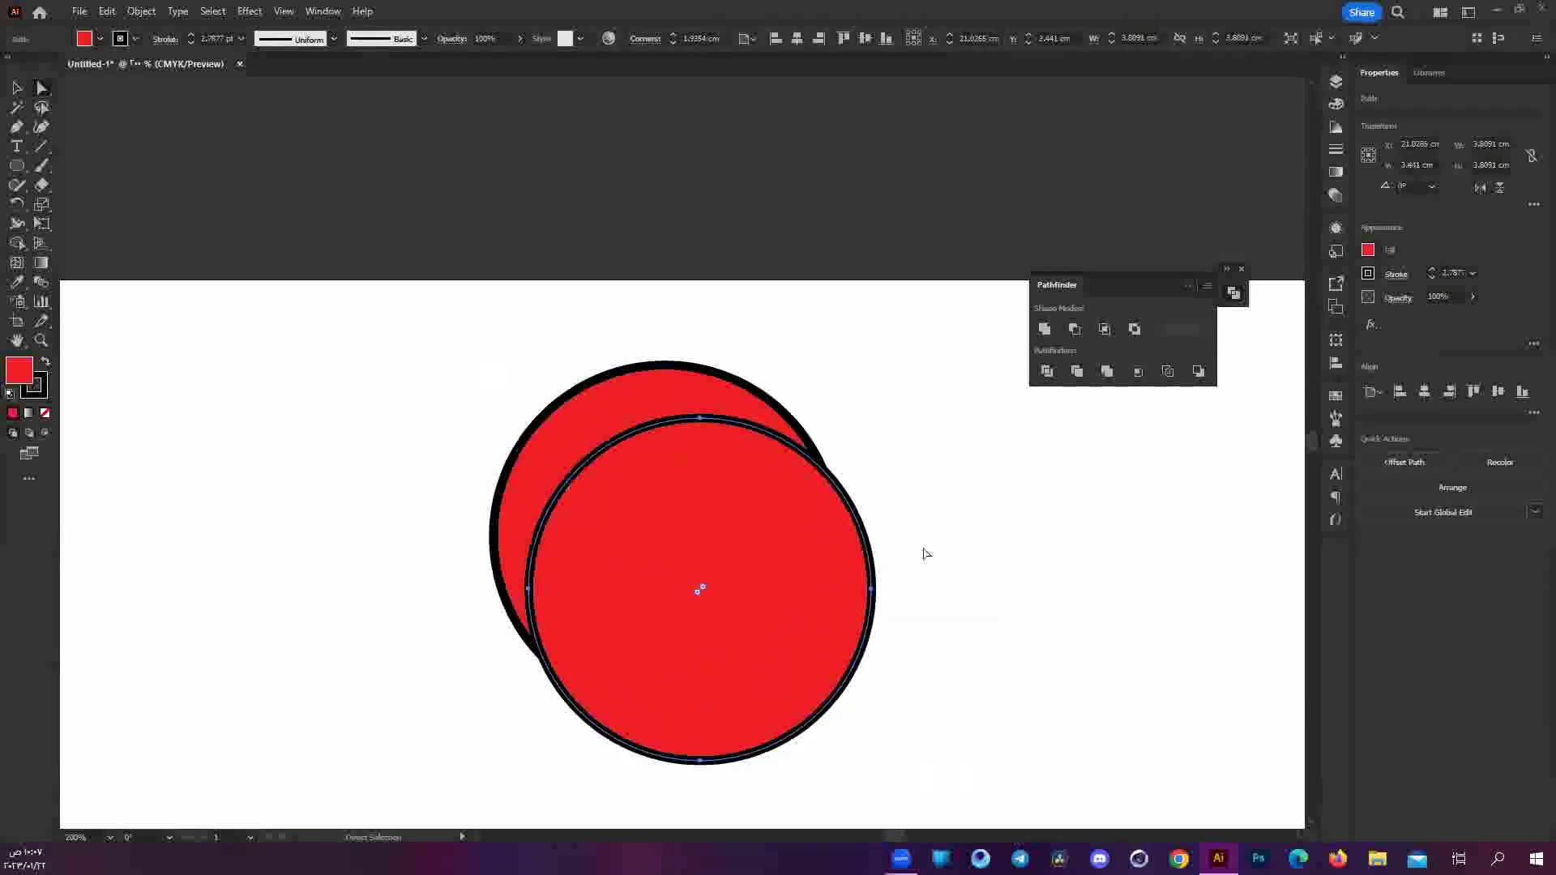
# Intersect both circles into their overlap shape, then undo to restore them.
pyautogui.hotkey('ctrl', 'a')
pyautogui.scroll(-5, 926, 553)
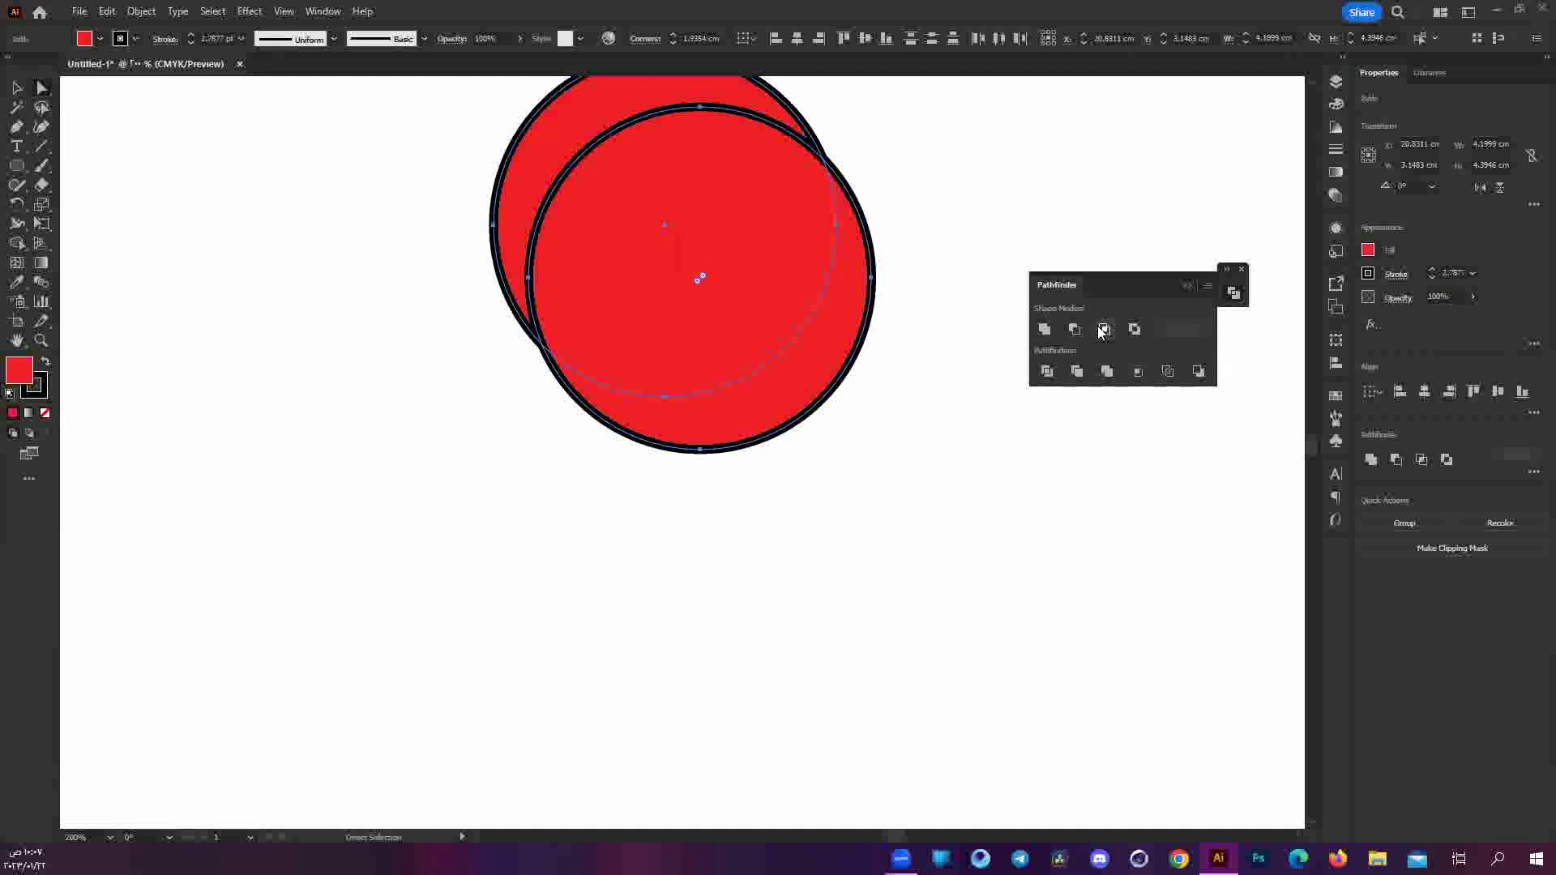
pyautogui.click(1102, 330)
pyautogui.scroll(-2, 932, 348)
pyautogui.scroll(-2, 932, 348)
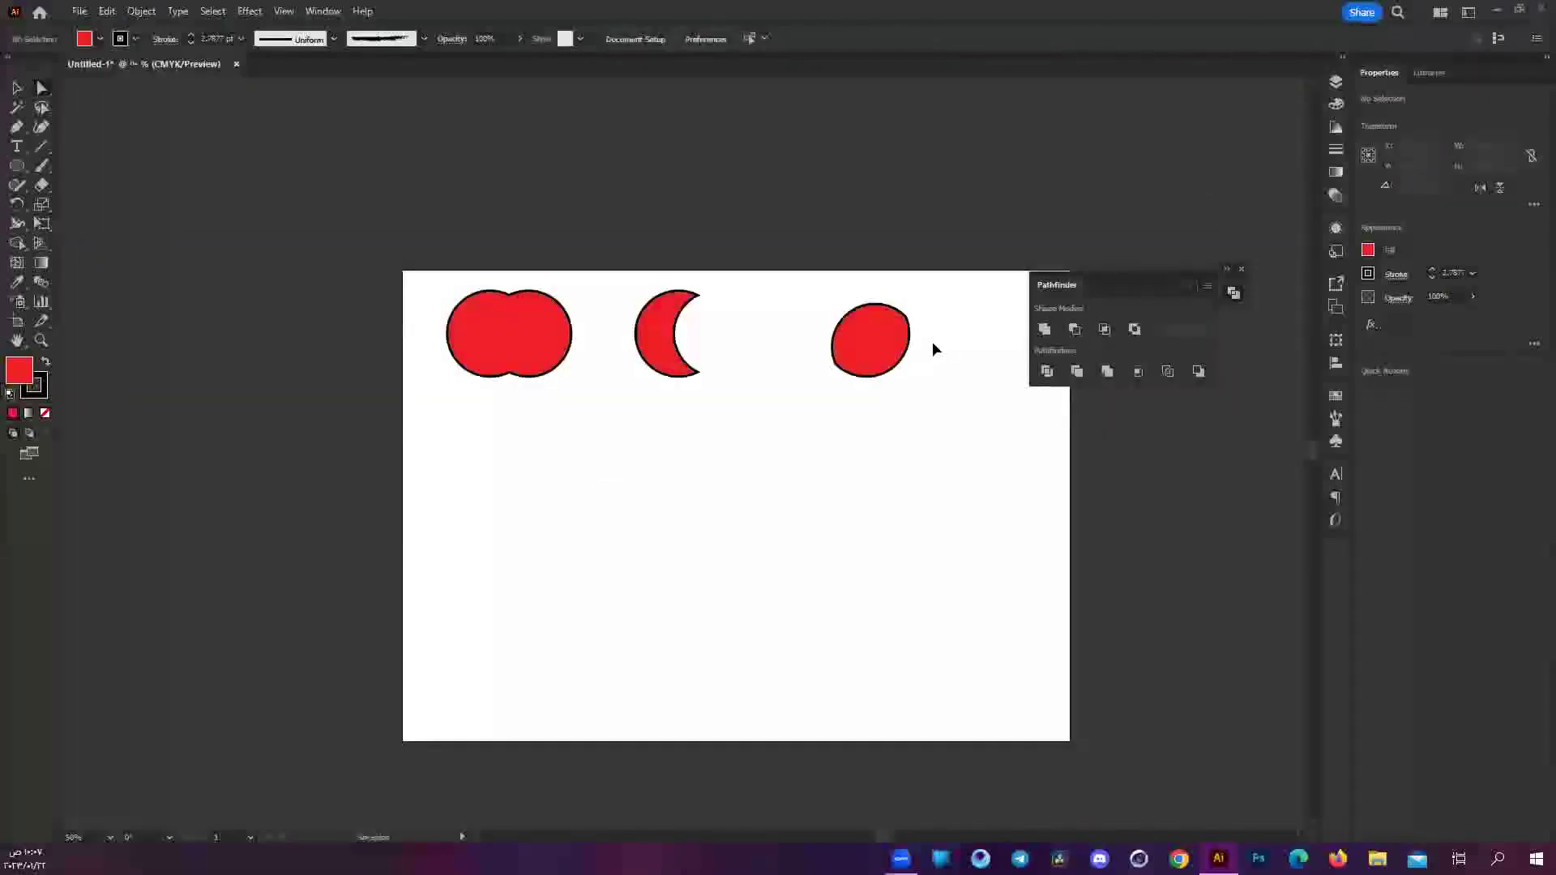
pyautogui.hotkey('ctrl', 'z')
pyautogui.scroll(2, 936, 347)
pyautogui.scroll(2, 939, 347)
pyautogui.scroll(1, 950, 344)
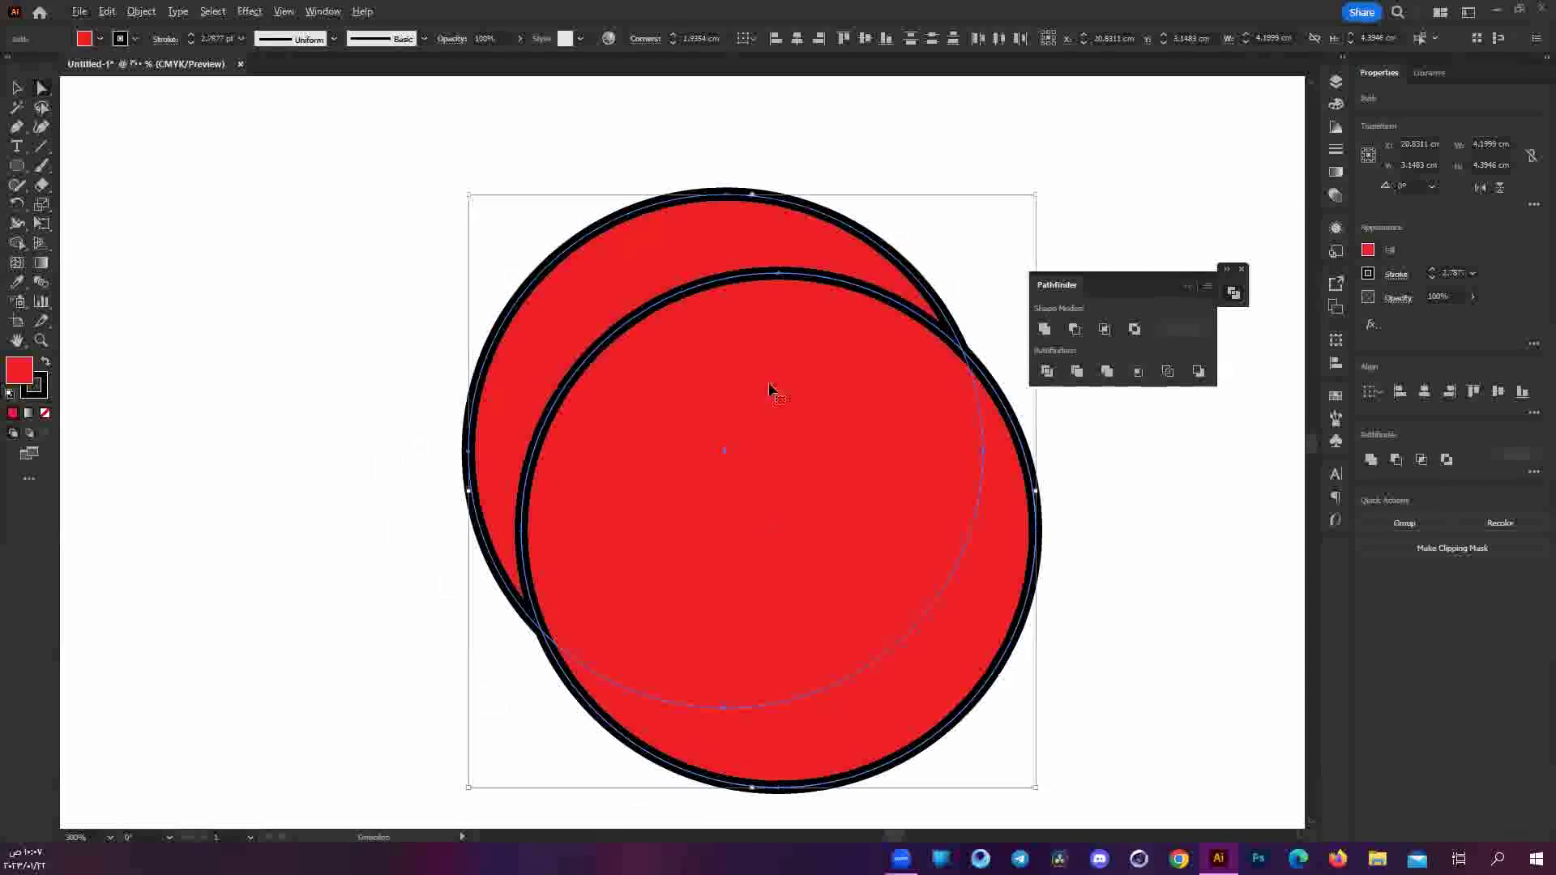
# Move the front circle back up and right, trial Intersect on the pair, then undo it.
pyautogui.moveTo(770, 389); pyautogui.dragTo(911, 372)
pyautogui.scroll(-2, 454, 427)
pyautogui.moveTo(389, 339); pyautogui.dragTo(989, 695)
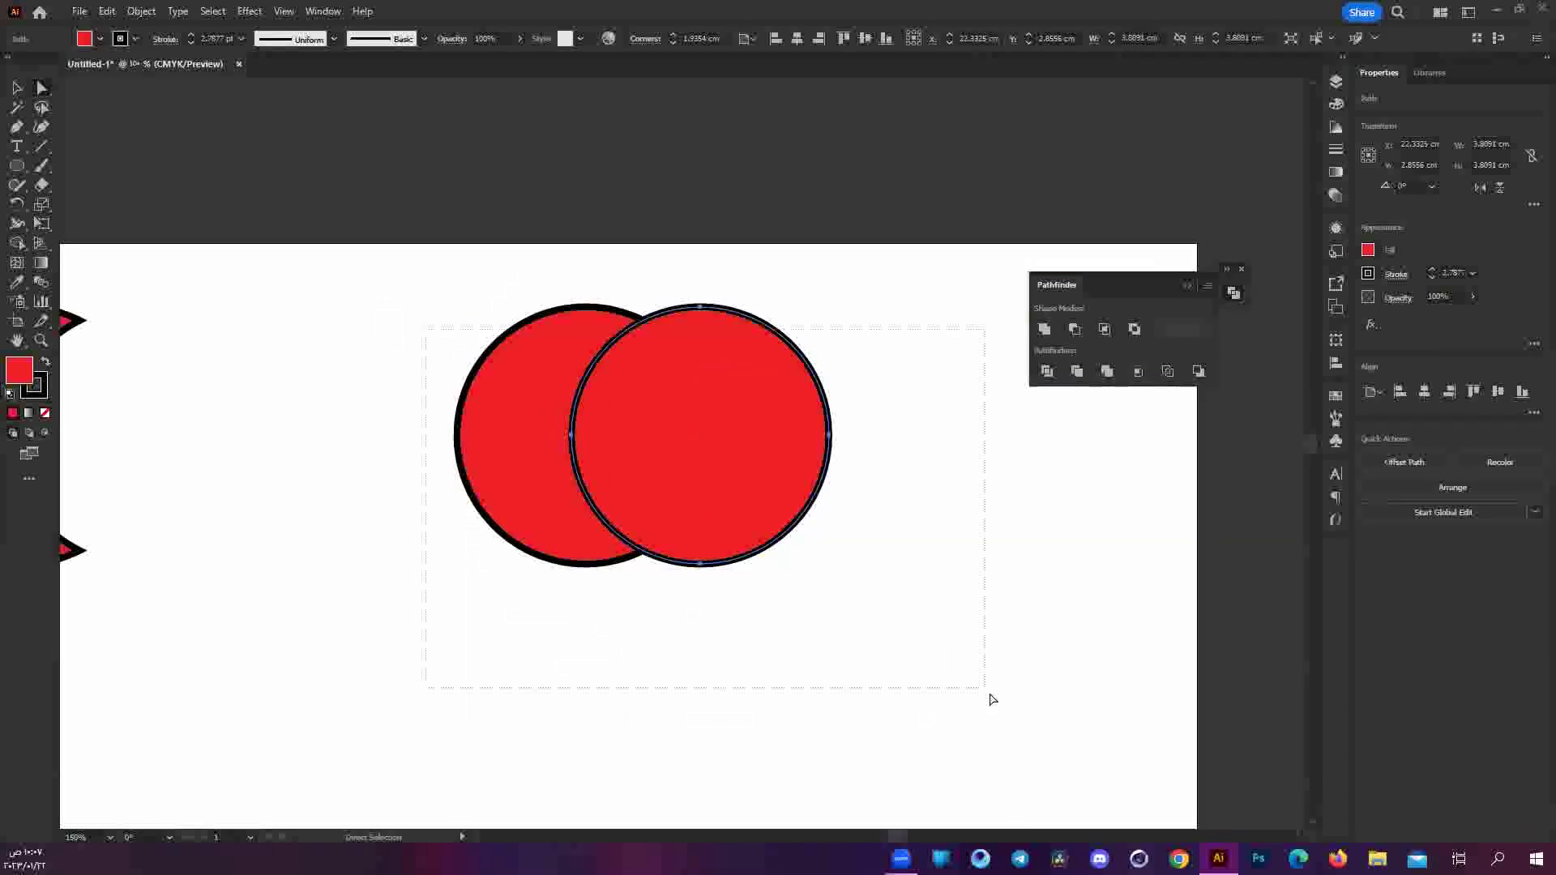
pyautogui.click(1104, 329)
pyautogui.scroll(-4, 902, 756)
pyautogui.scroll(-2, 892, 768)
pyautogui.hotkey('ctrl', 'z')
# Alt-drag a copy of the pair below and turn the upper pair into an Intersect lens.
pyautogui.moveTo(875, 589); pyautogui.dragTo(875, 676)
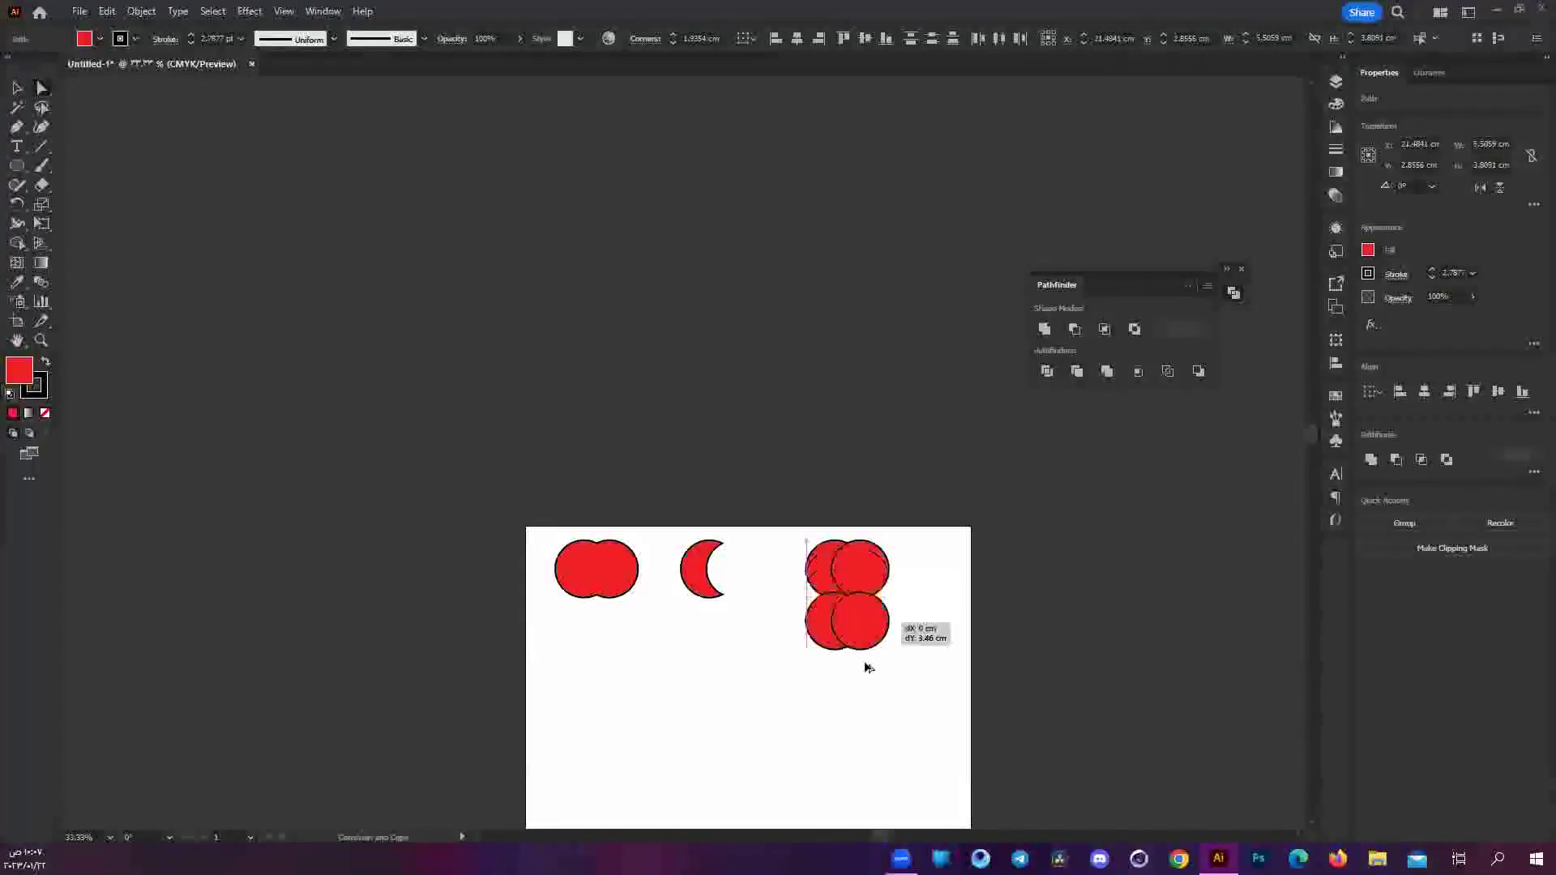
pyautogui.click(1103, 329)
pyautogui.click(757, 552)
pyautogui.scroll(-2, 816, 573)
pyautogui.scroll(2, 817, 573)
# Apply Exclude to the copied lower pair to hollow its overlap, then undo once.
pyautogui.moveTo(708, 416); pyautogui.dragTo(958, 660)
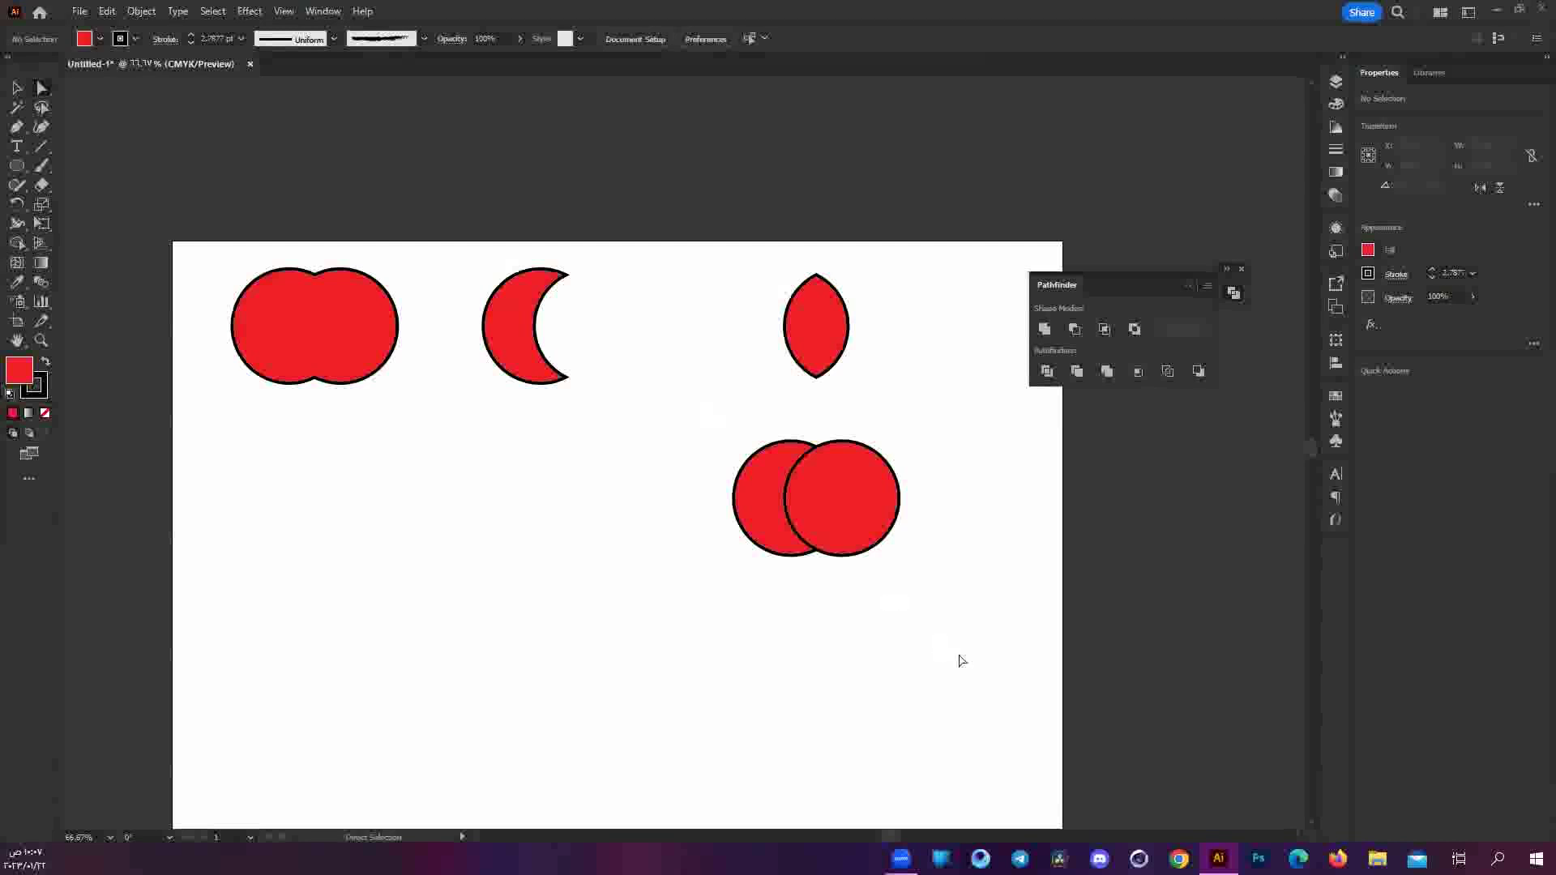
pyautogui.click(1132, 330)
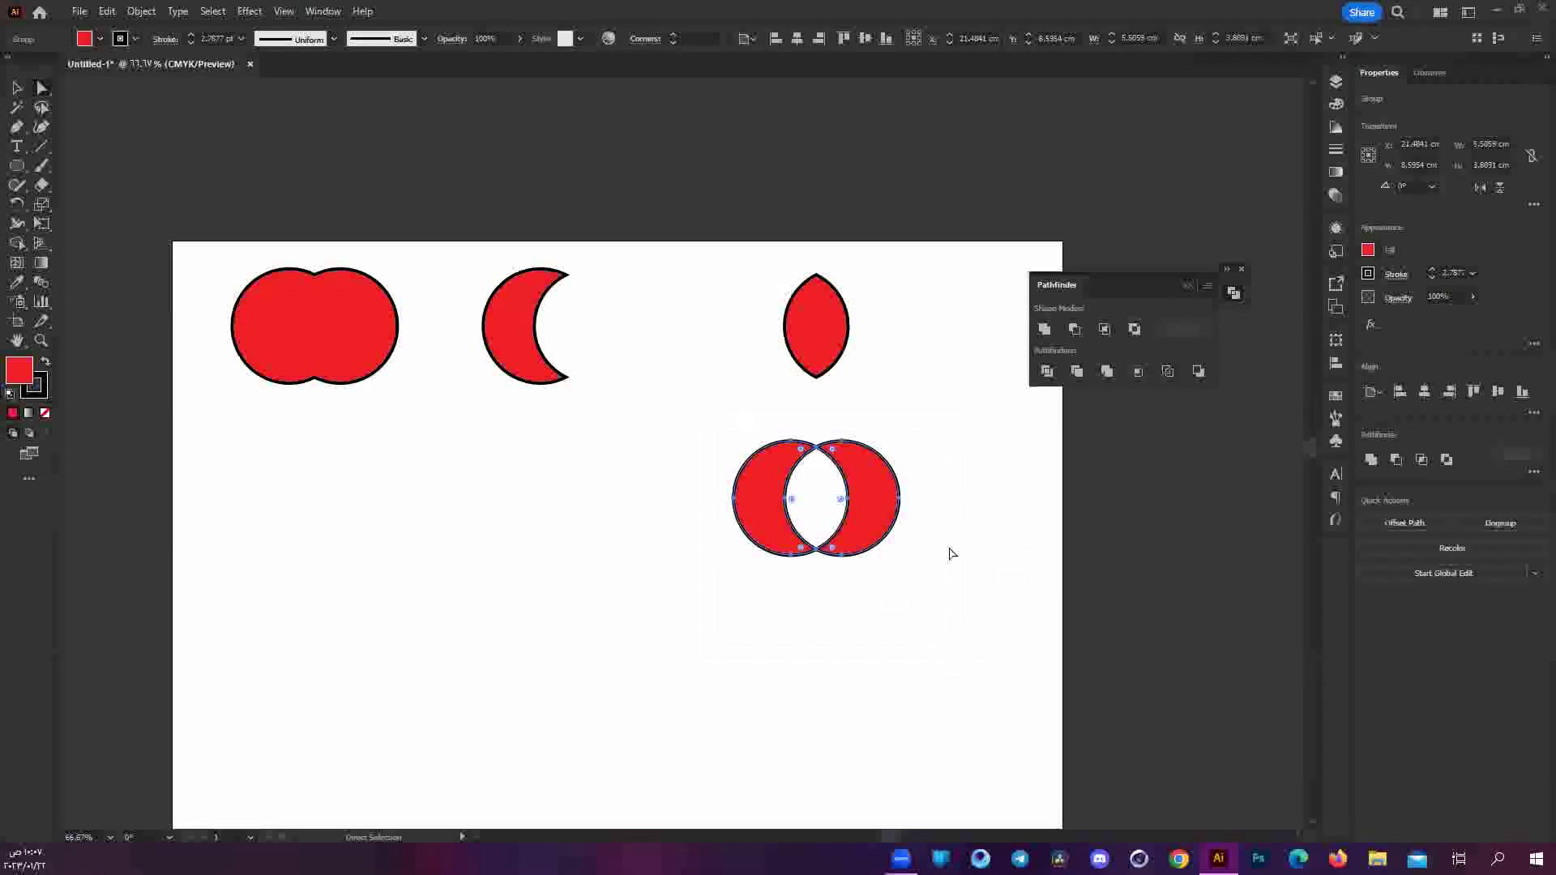
pyautogui.click(875, 663)
pyautogui.scroll(4, 810, 531)
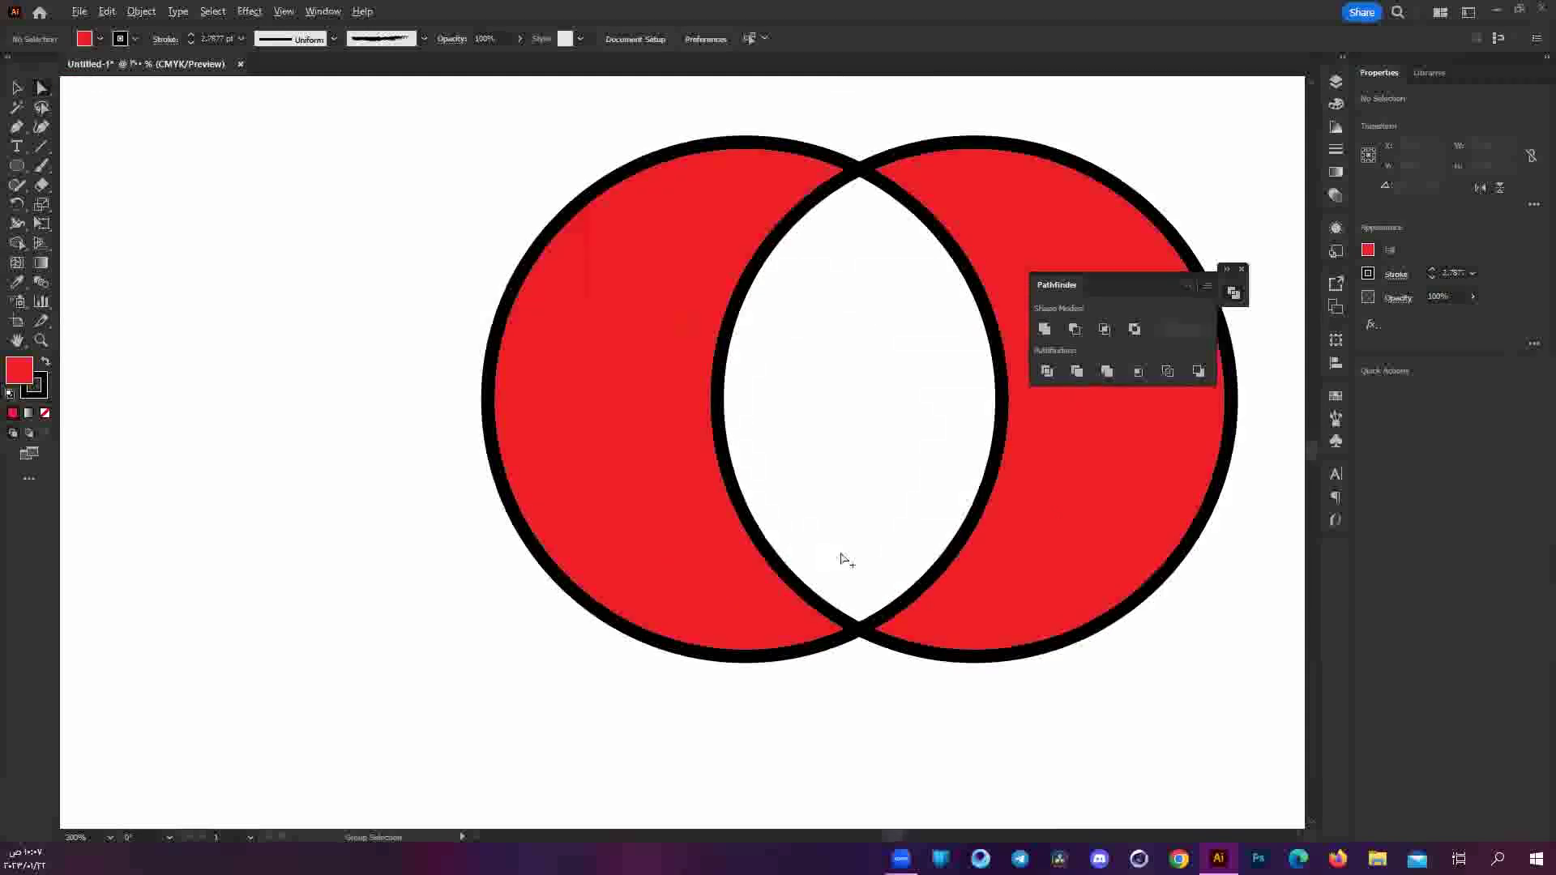
pyautogui.scroll(-2, 770, 278)
pyautogui.scroll(-2, 771, 278)
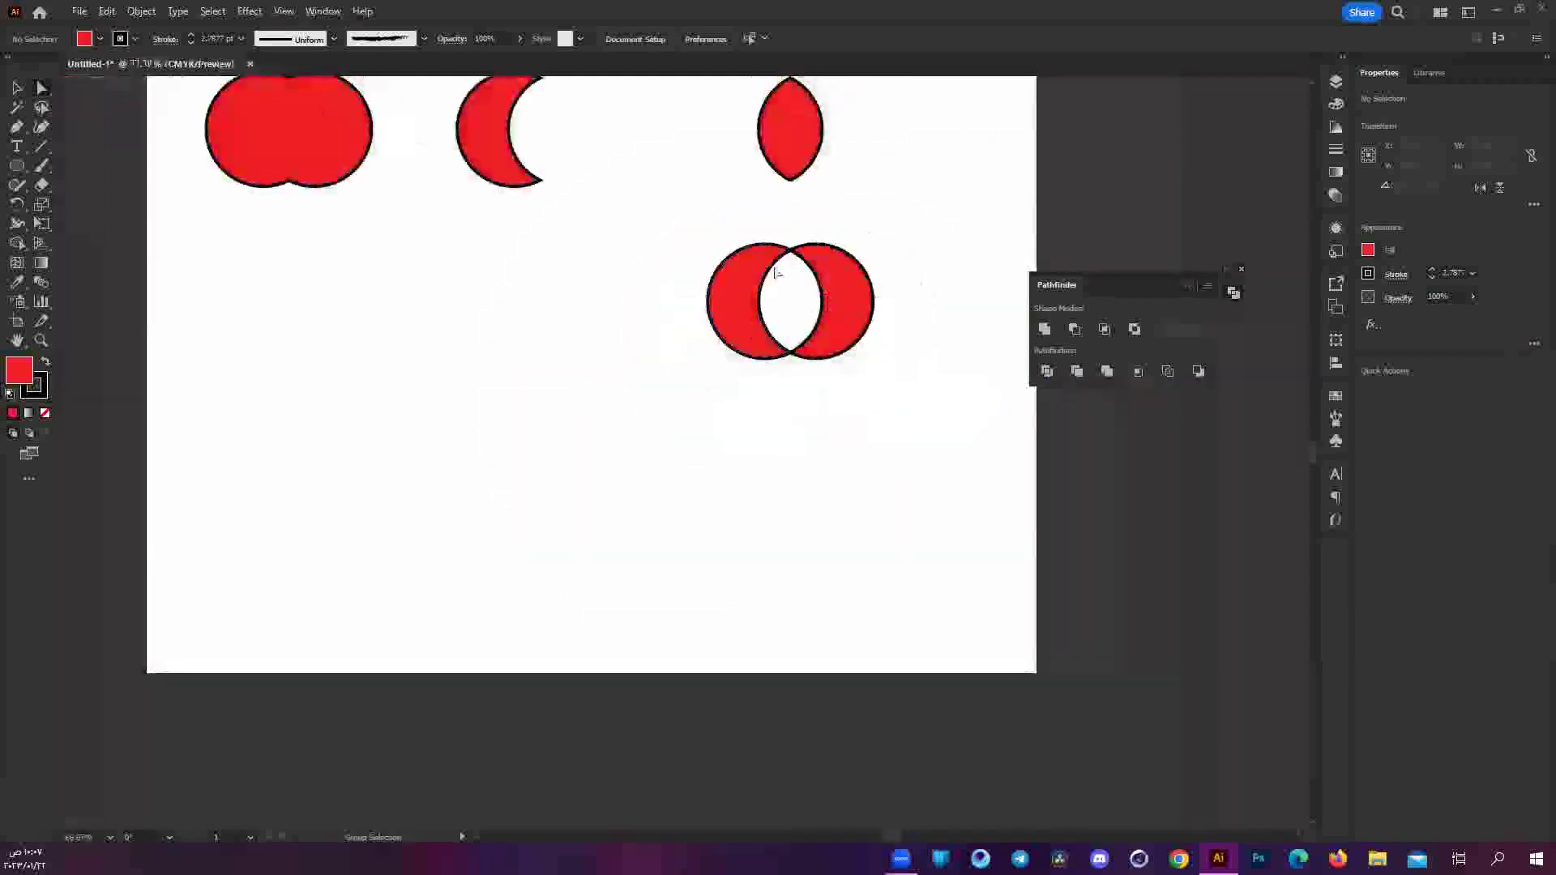
pyautogui.scroll(1, 897, 328)
pyautogui.scroll(3, 897, 327)
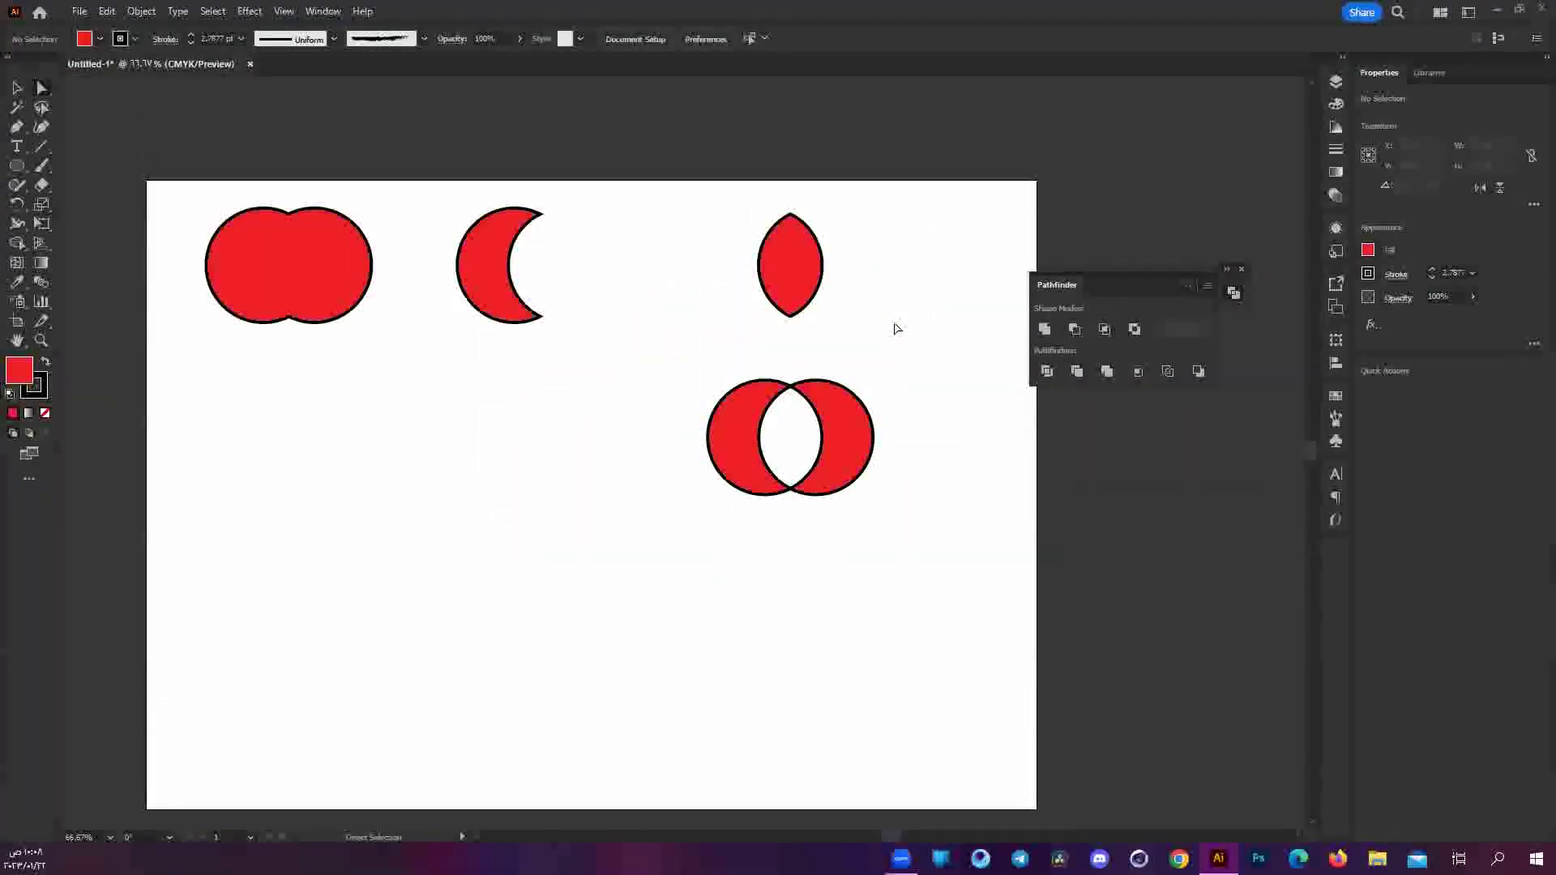
pyautogui.hotkey('ctrl', 'z')
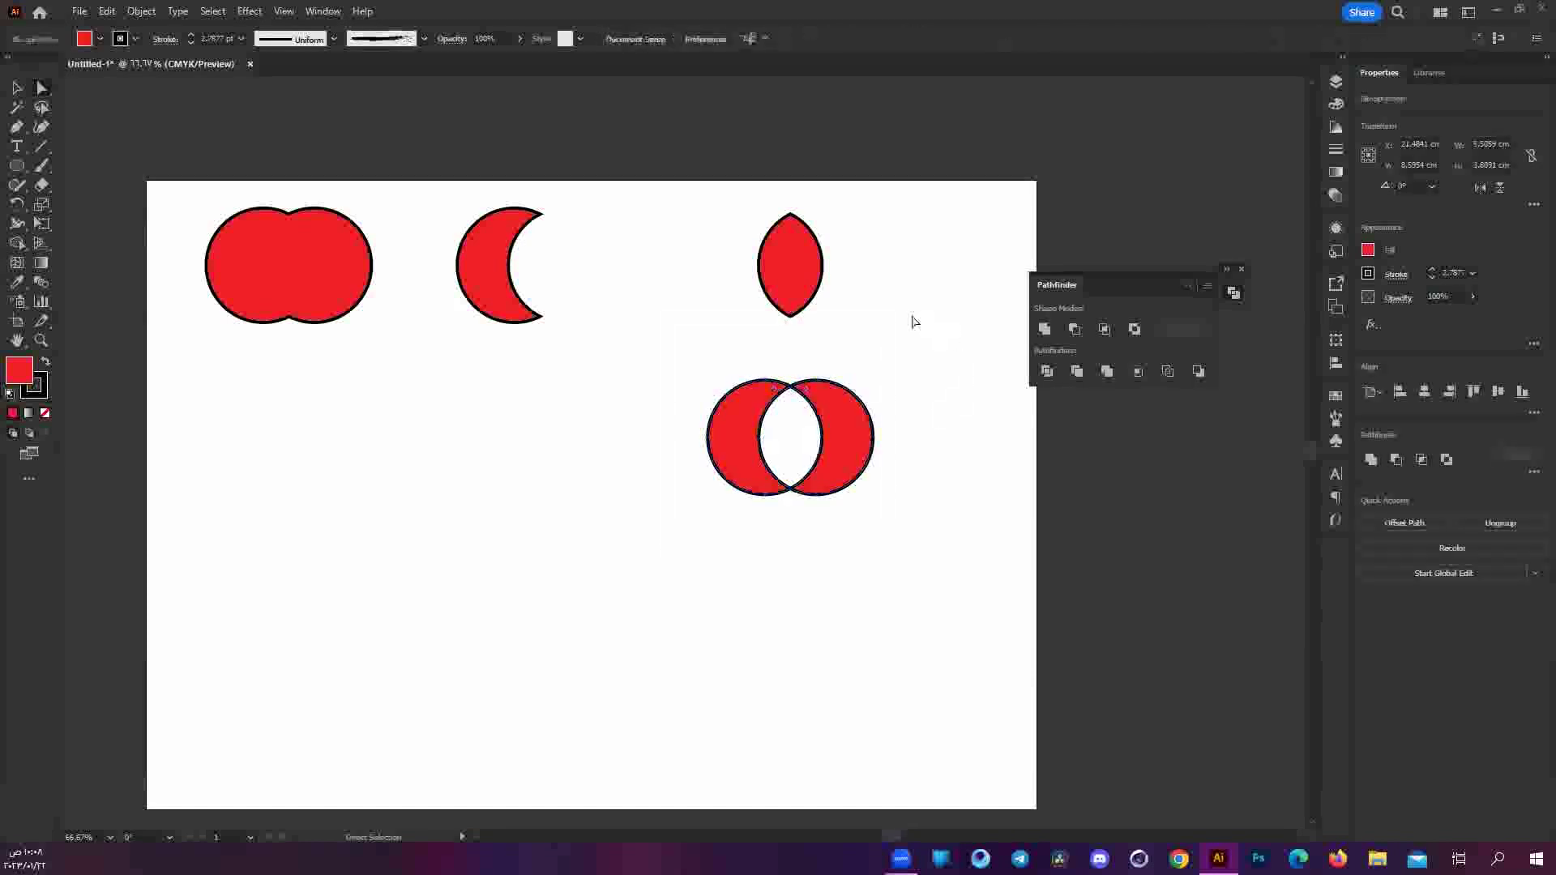
# Restore the lower pair, Alt-drag a copy left, and apply Exclude to the right pair.
pyautogui.hotkey('ctrl', 'z')
pyautogui.moveTo(814, 427); pyautogui.dragTo(541, 427)
pyautogui.click(812, 437)
pyautogui.click(1133, 329)
pyautogui.click(843, 346)
# Move the Exclude result straight up and inspect the left circle's path.
pyautogui.moveTo(835, 460); pyautogui.dragTo(835, 288)
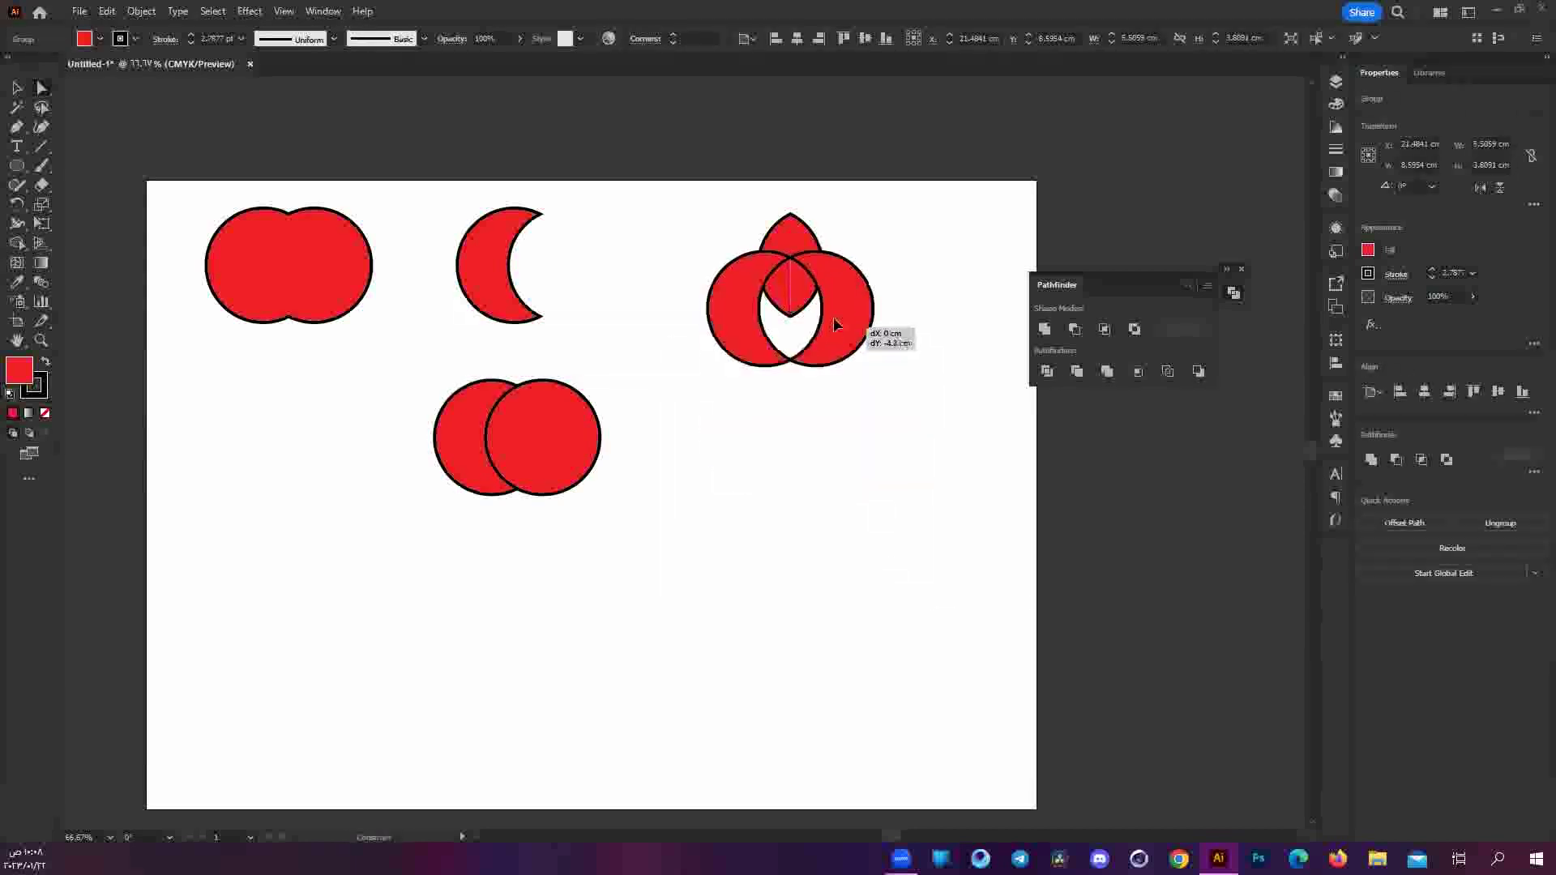
pyautogui.click(875, 439)
pyautogui.scroll(2, 822, 205)
pyautogui.scroll(3, 823, 206)
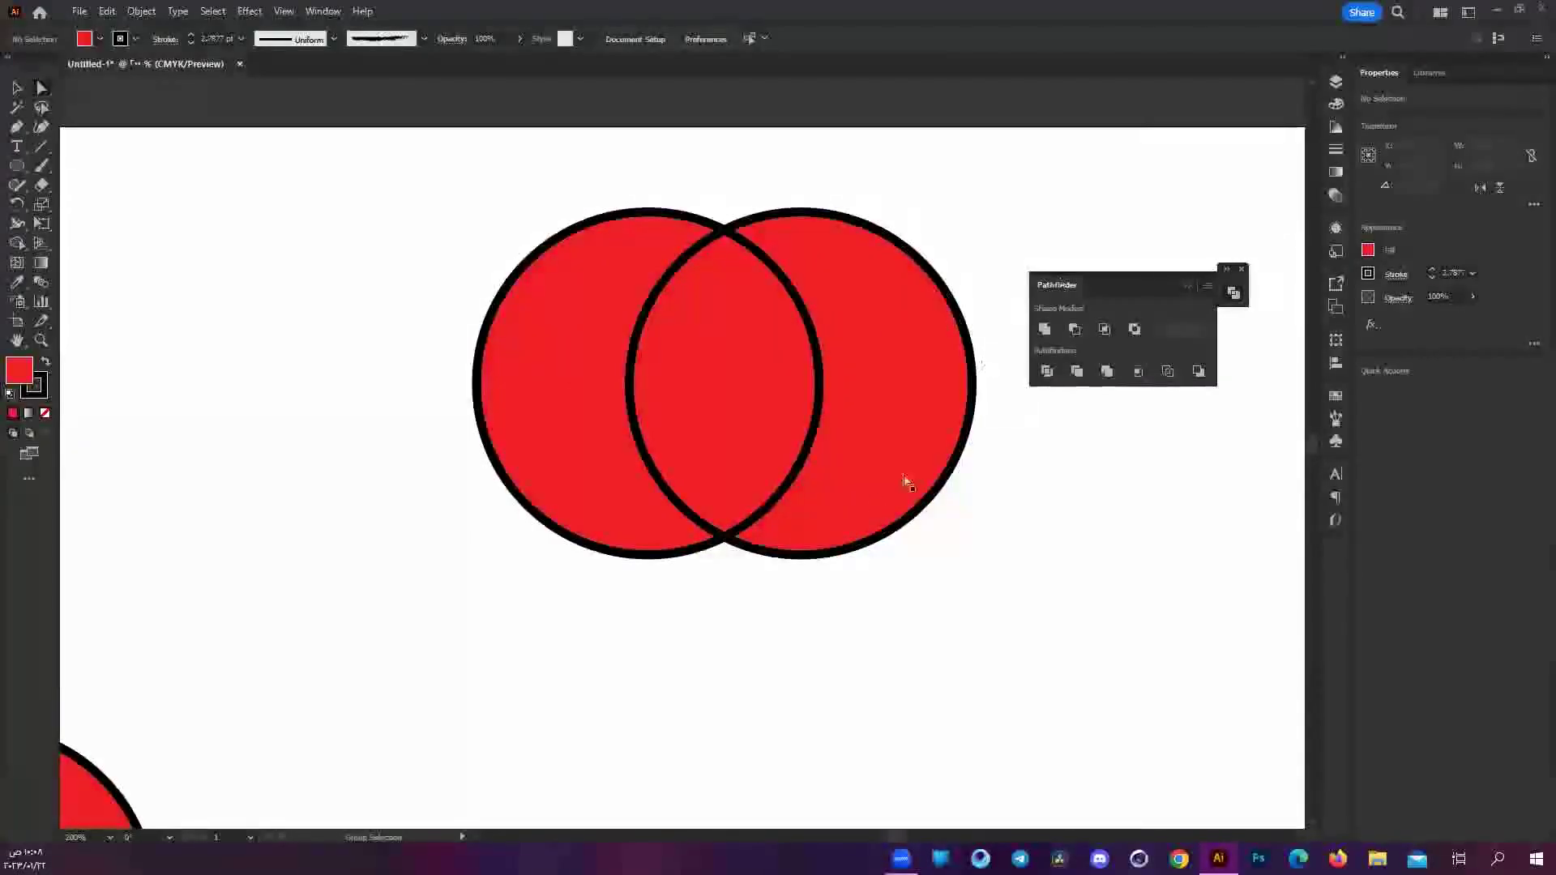
pyautogui.click(740, 371)
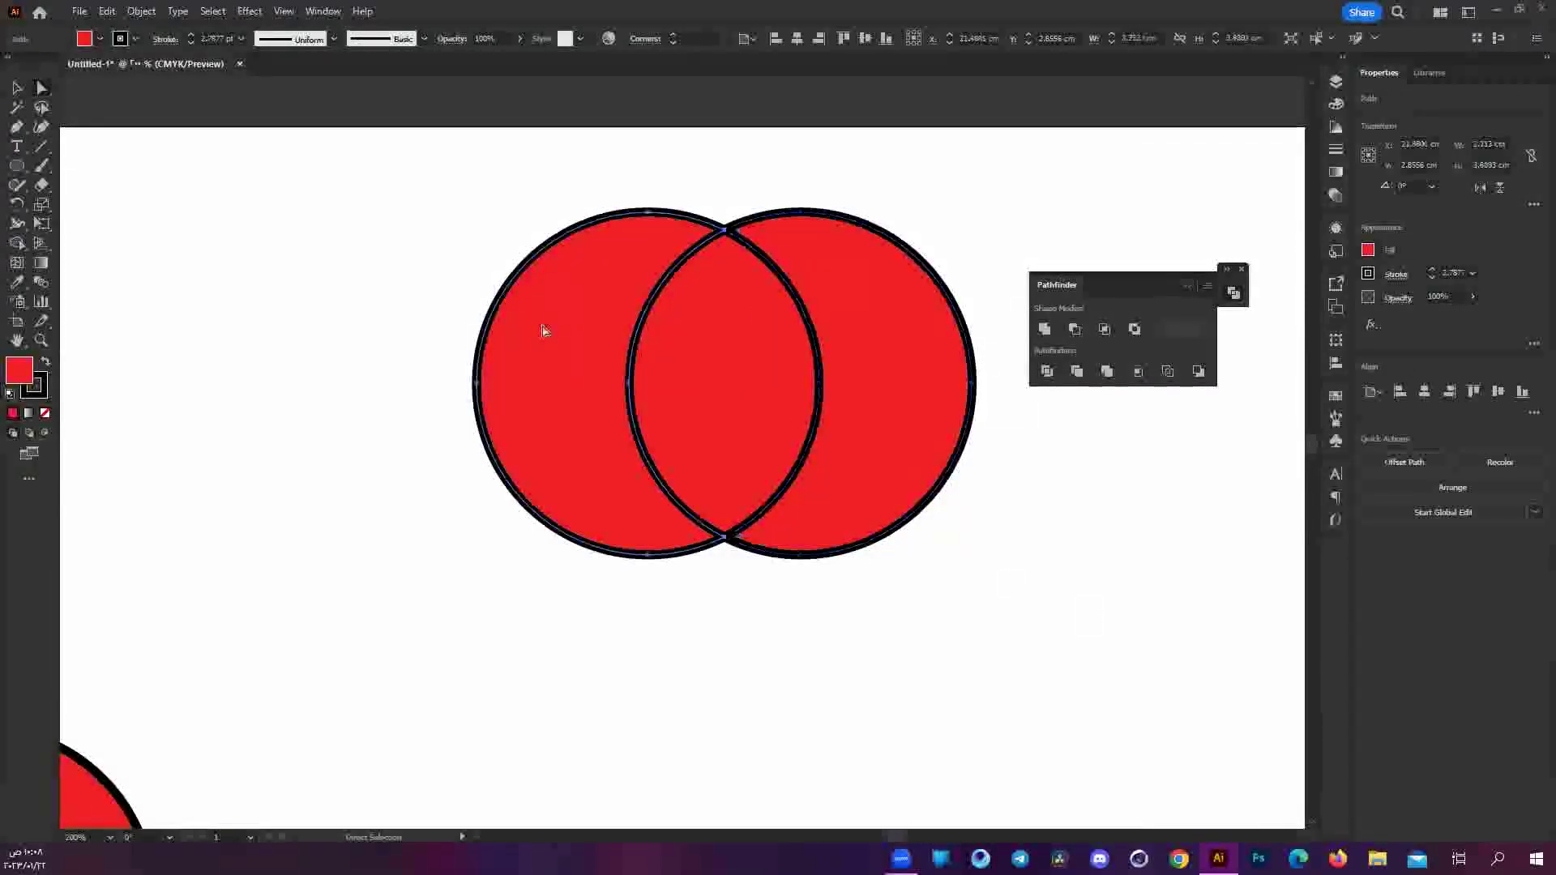
pyautogui.click(448, 288)
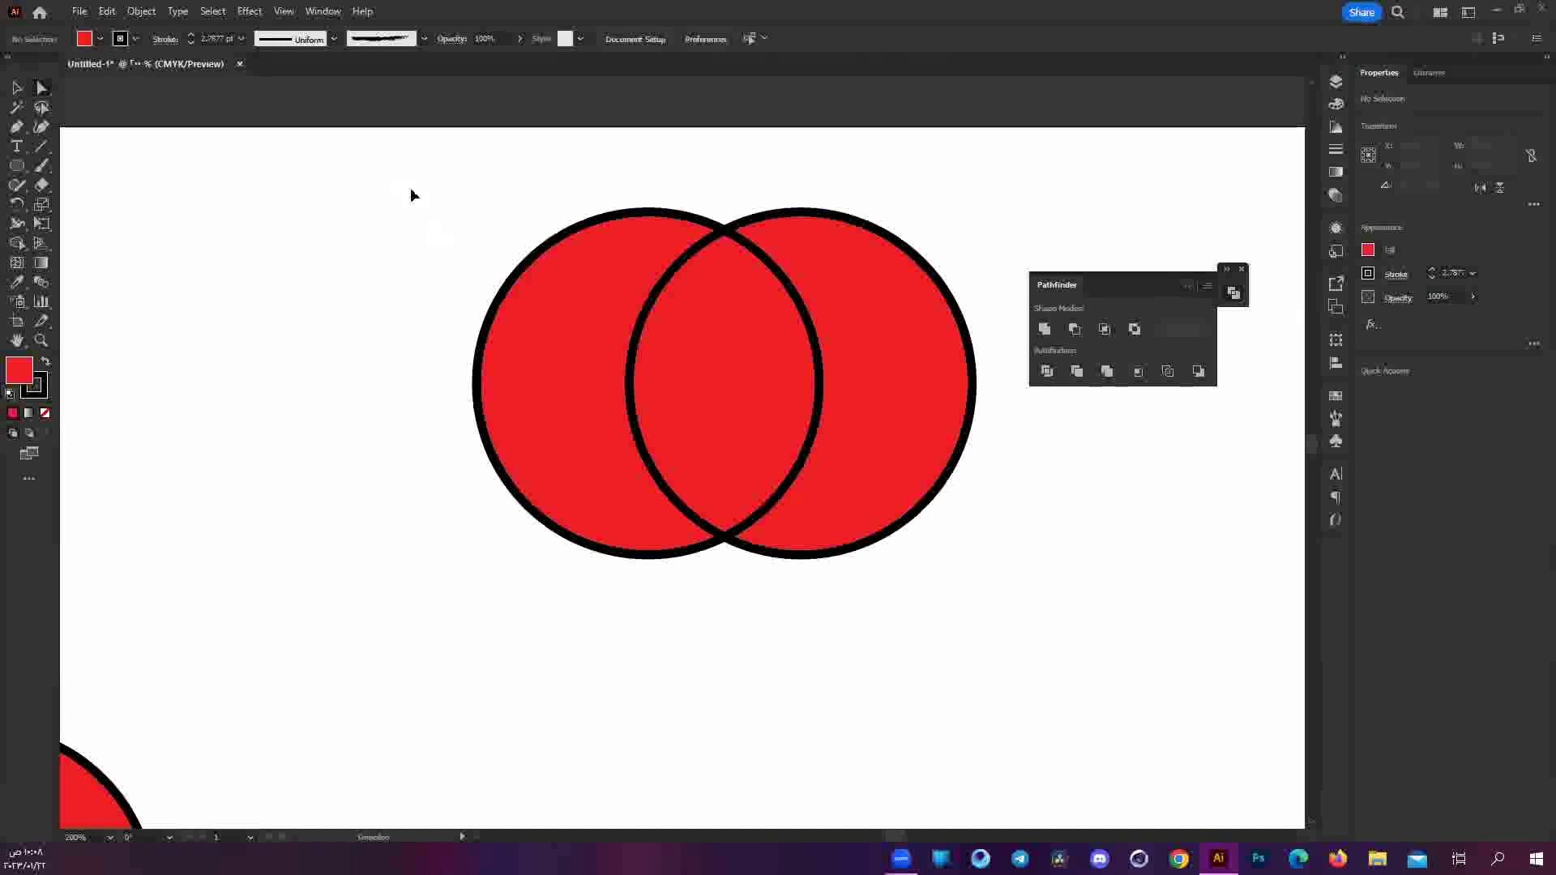
pyautogui.moveTo(802, 212); pyautogui.dragTo(802, 635)
pyautogui.scroll(-2, 917, 513)
pyautogui.moveTo(875, 683); pyautogui.dragTo(1137, 395)
pyautogui.scroll(-2, 743, 538)
# Pull a crescent piece out beside the lens, then fit the crescents back around the white centre.
pyautogui.moveTo(625, 584); pyautogui.dragTo(503, 288)
pyautogui.scroll(-3, 519, 405)
pyautogui.scroll(-2, 547, 494)
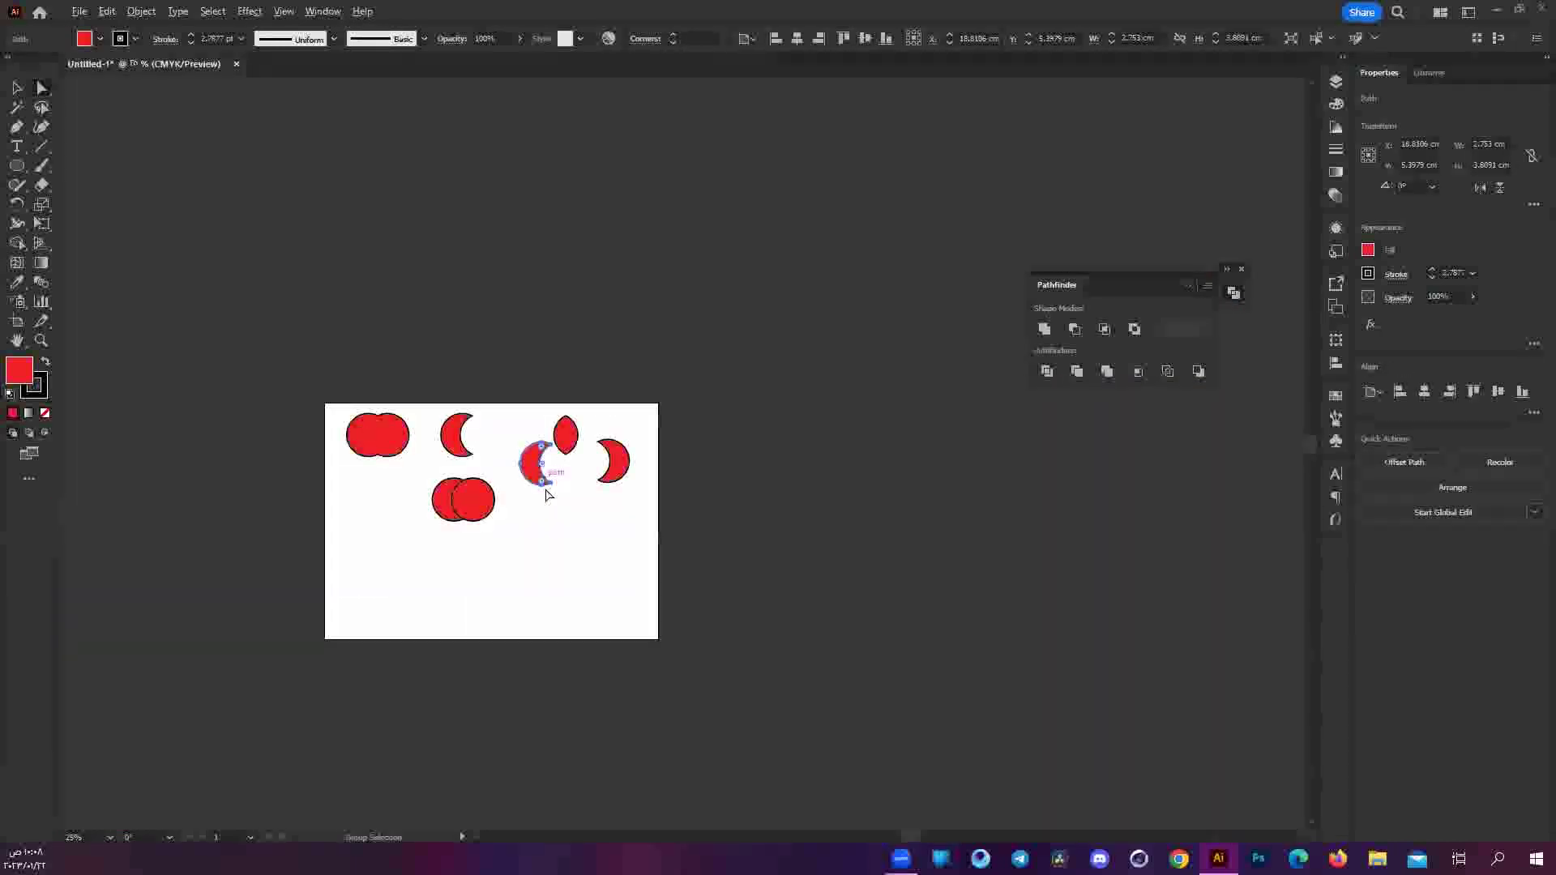
pyautogui.moveTo(536, 466); pyautogui.dragTo(567, 496)
pyautogui.scroll(2, 458, 509)
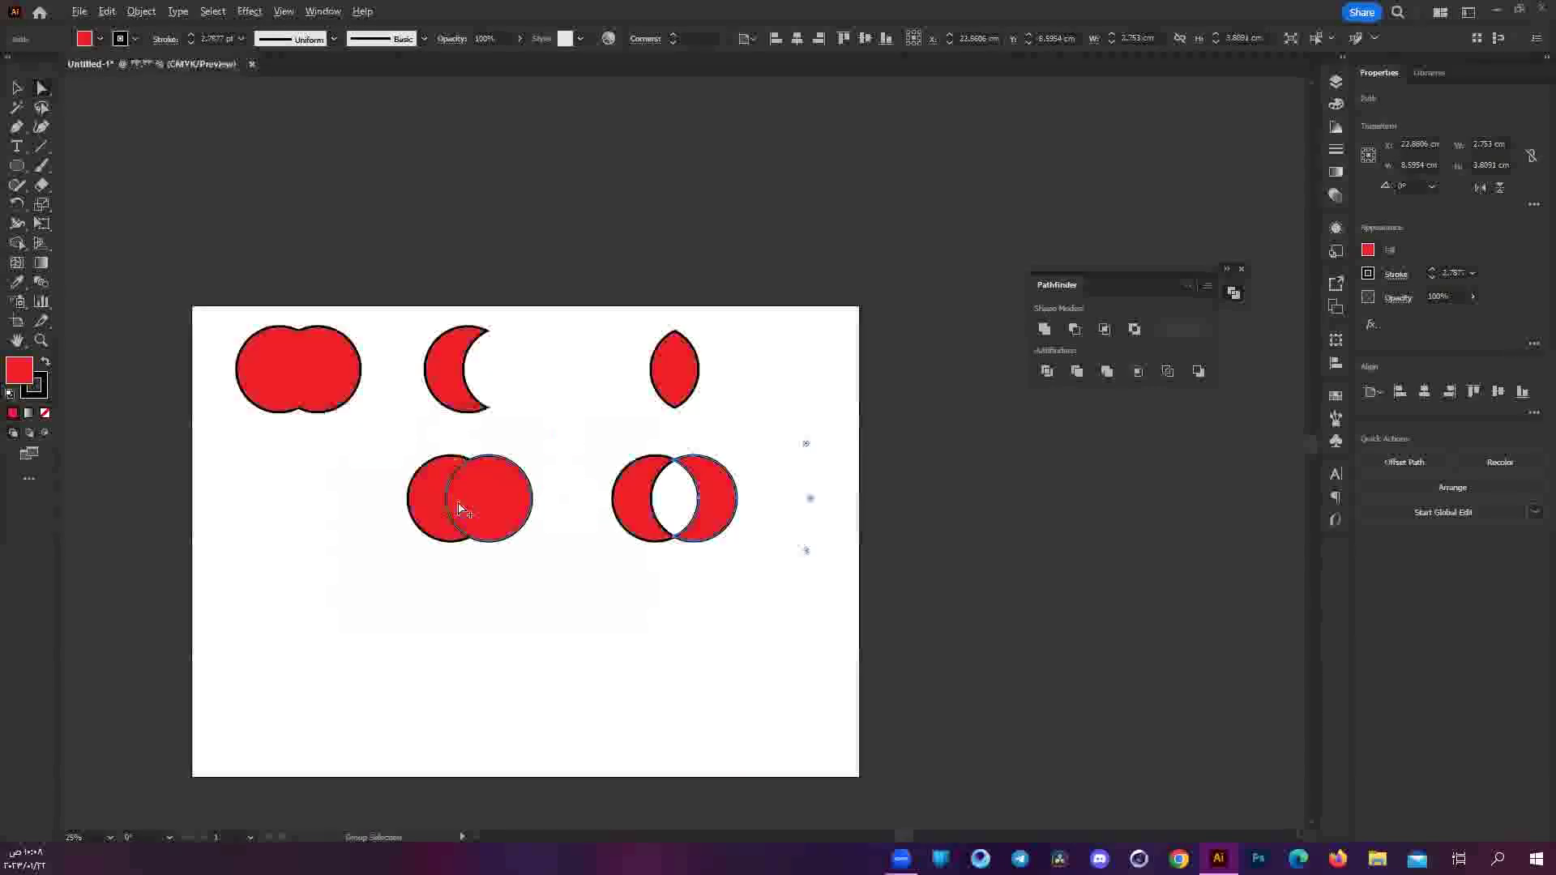
pyautogui.scroll(3, 459, 509)
# Adjust the live corner radius of the right cut-out shape.
pyautogui.moveTo(621, 406); pyautogui.dragTo(851, 625)
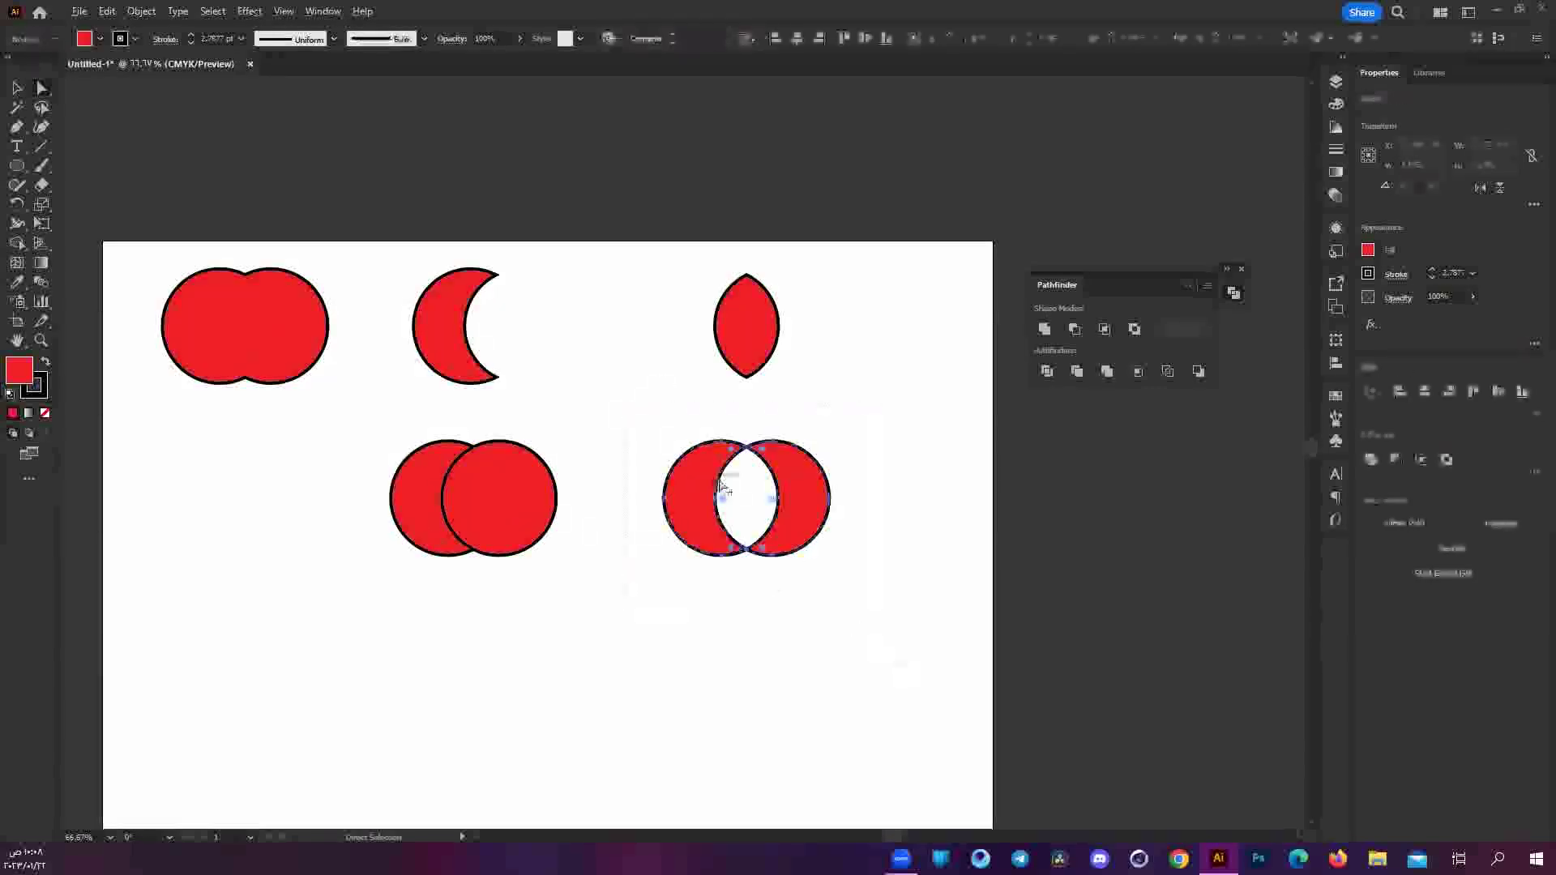
pyautogui.scroll(3, 722, 486)
pyautogui.moveTo(914, 550); pyautogui.dragTo(481, 685)
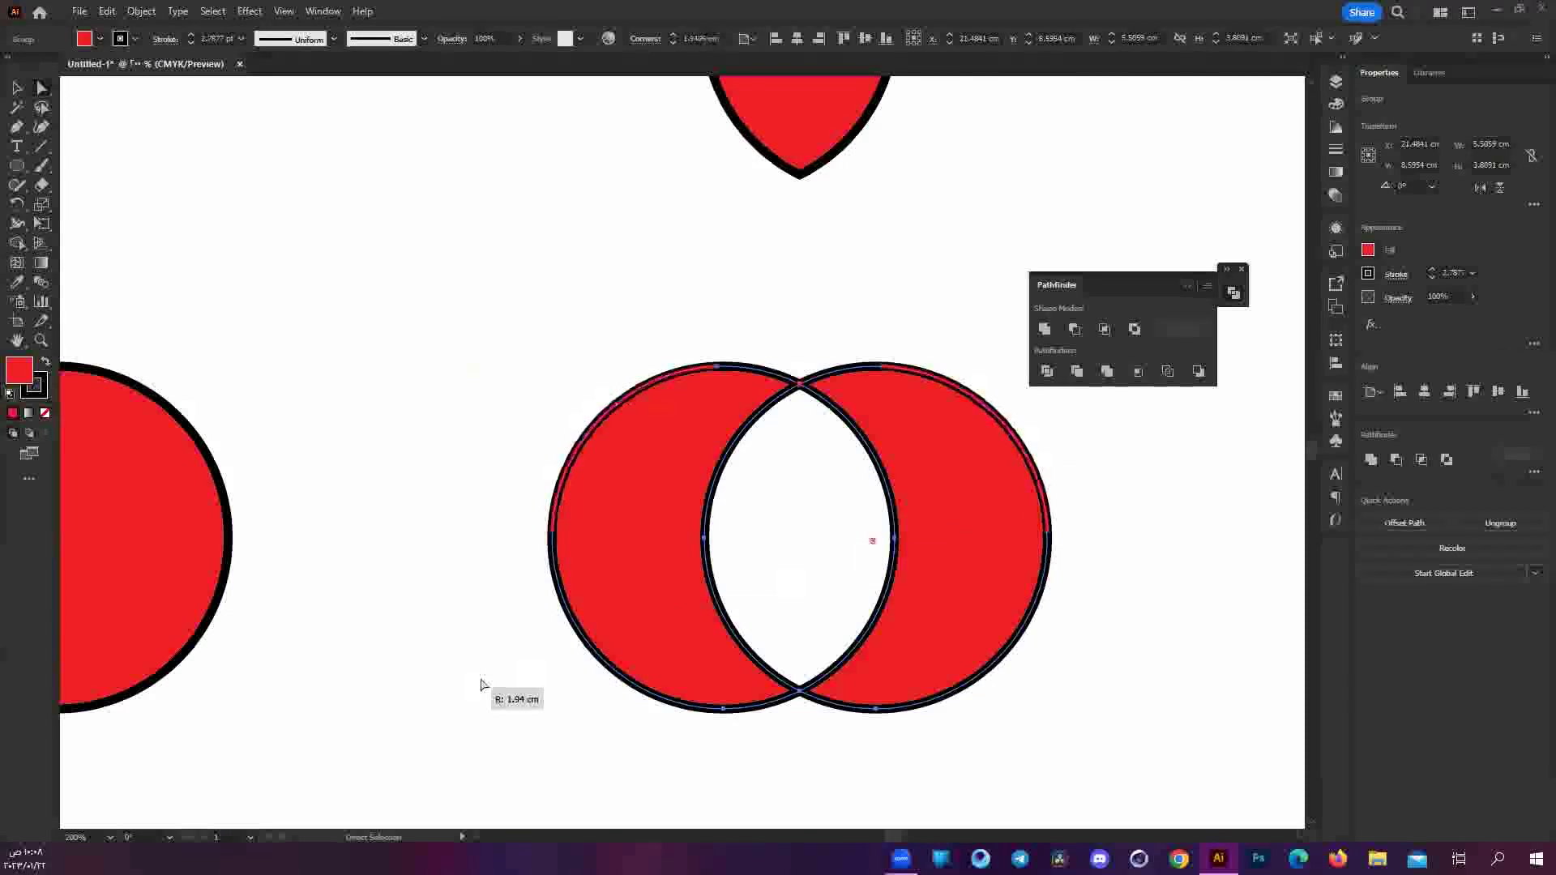
pyautogui.click(937, 312)
pyautogui.scroll(-4, 924, 392)
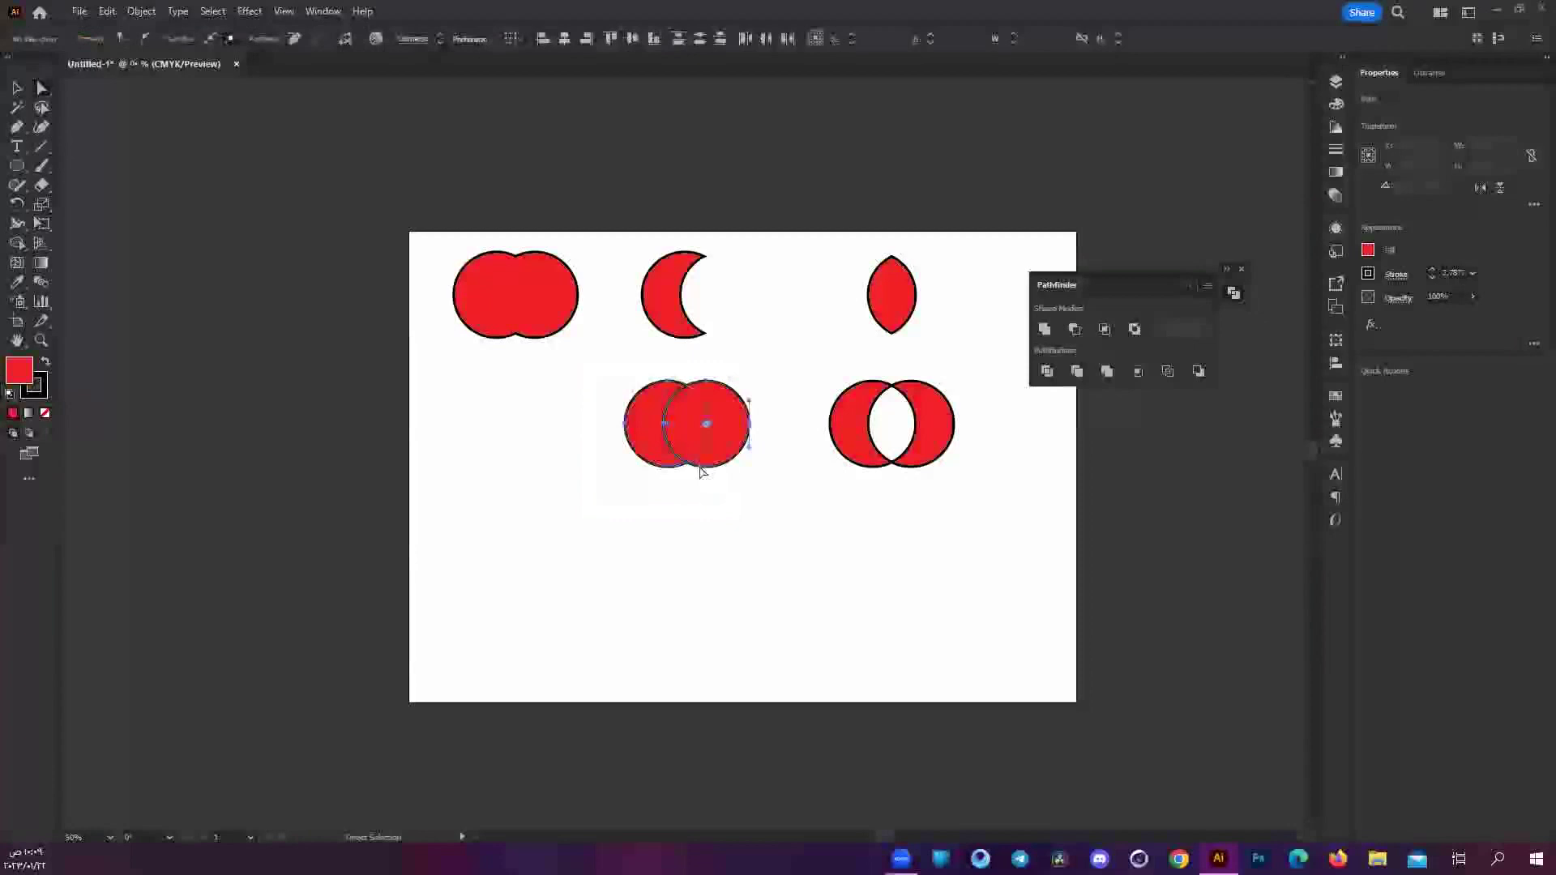
# Copy the right circle down-left to form a three-circle cluster, then select all three.
pyautogui.moveTo(723, 422)
pyautogui.mouseDown()
pyautogui.moveTo(704, 454)
pyautogui.moveTo(681, 444)
pyautogui.mouseUp()
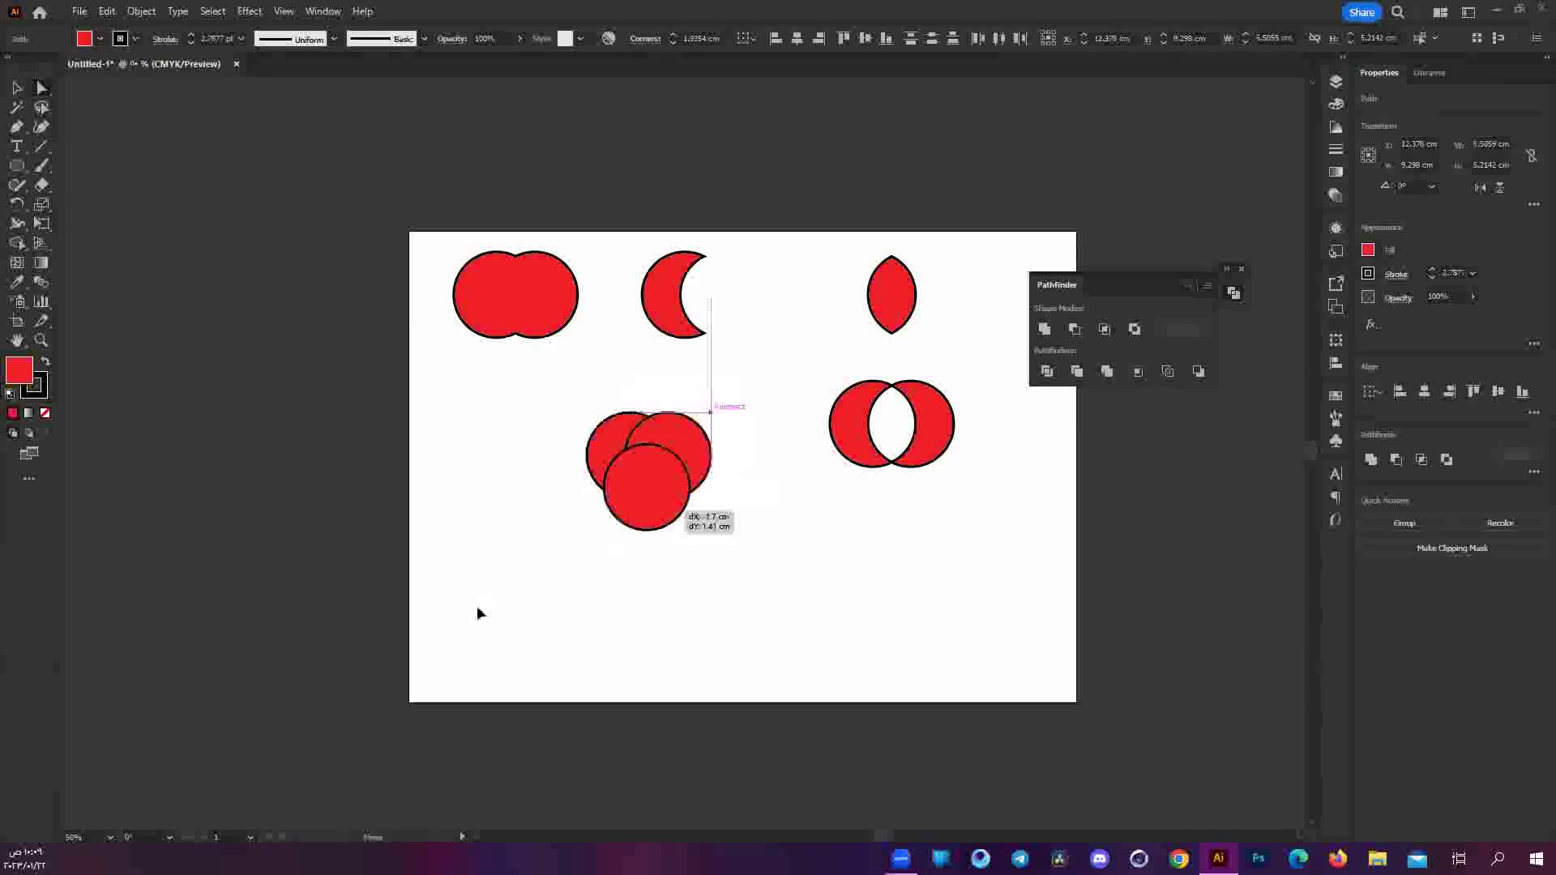
pyautogui.moveTo(478, 613); pyautogui.dragTo(454, 578)
pyautogui.click(453, 577)
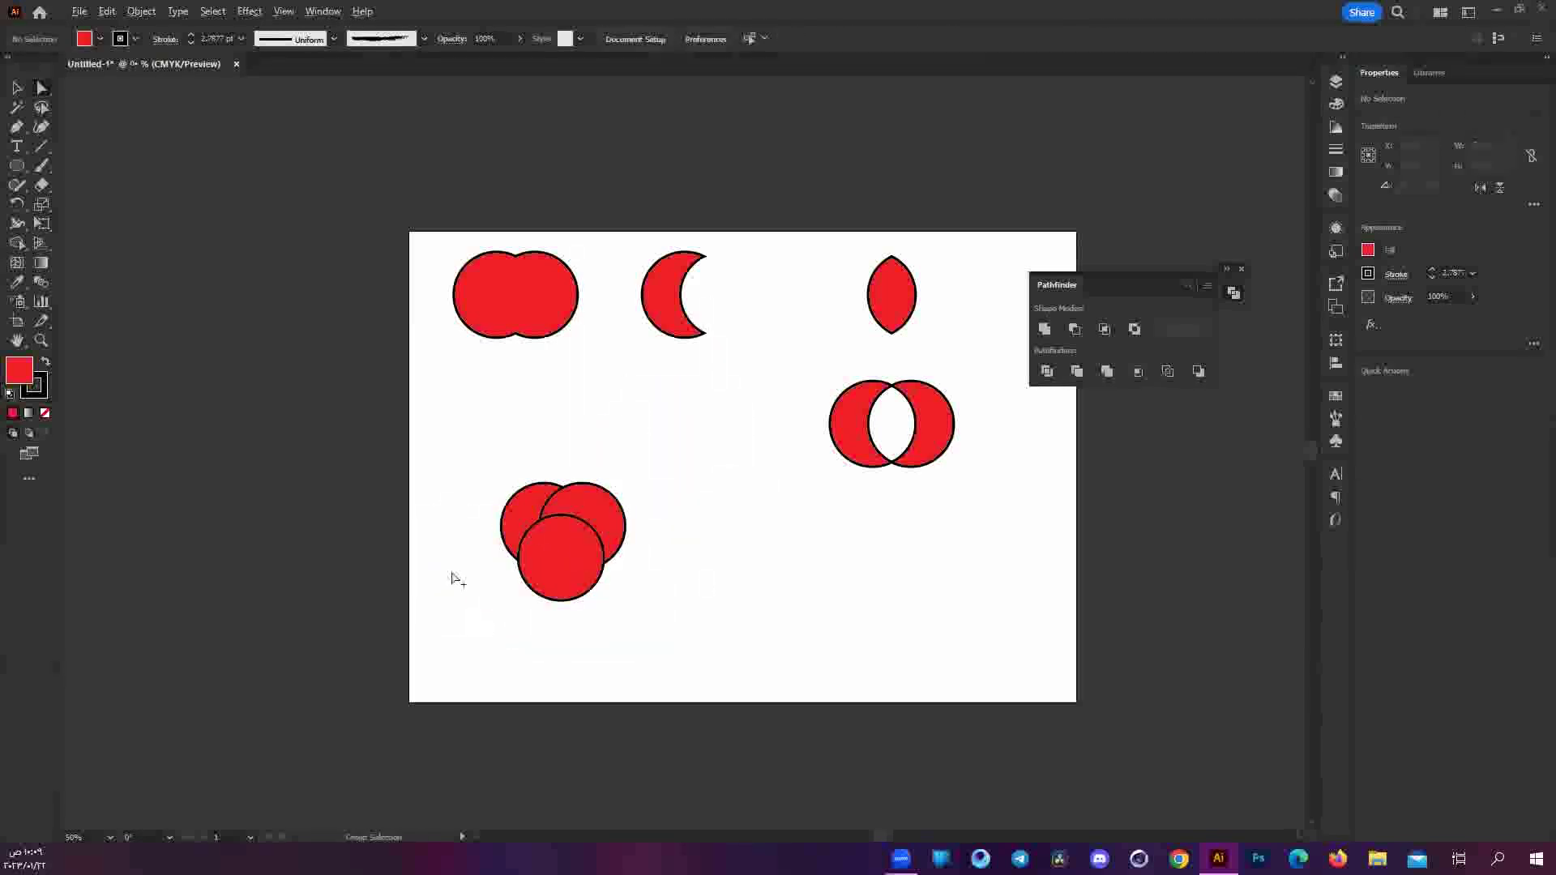
pyautogui.keyDown('alt'); pyautogui.scroll(2, 452, 578); pyautogui.keyUp('alt')
pyautogui.scroll(-2, 931, 648)
pyautogui.hotkey('ctrl', 'a')
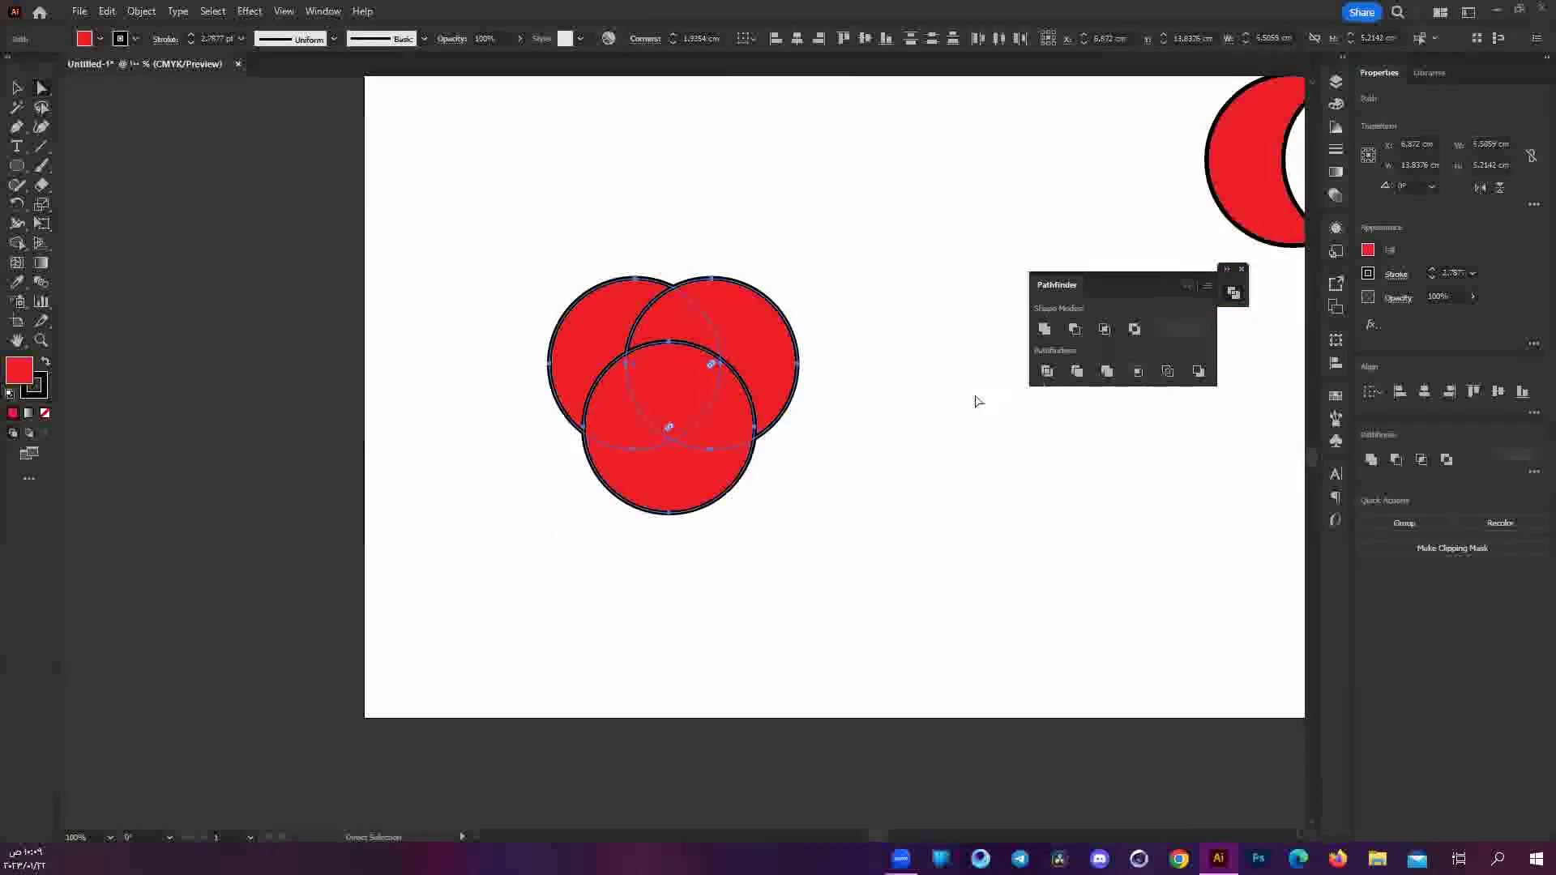
# Divide the three circles and pull the crescent and lens pieces apart.
pyautogui.click(1046, 371)
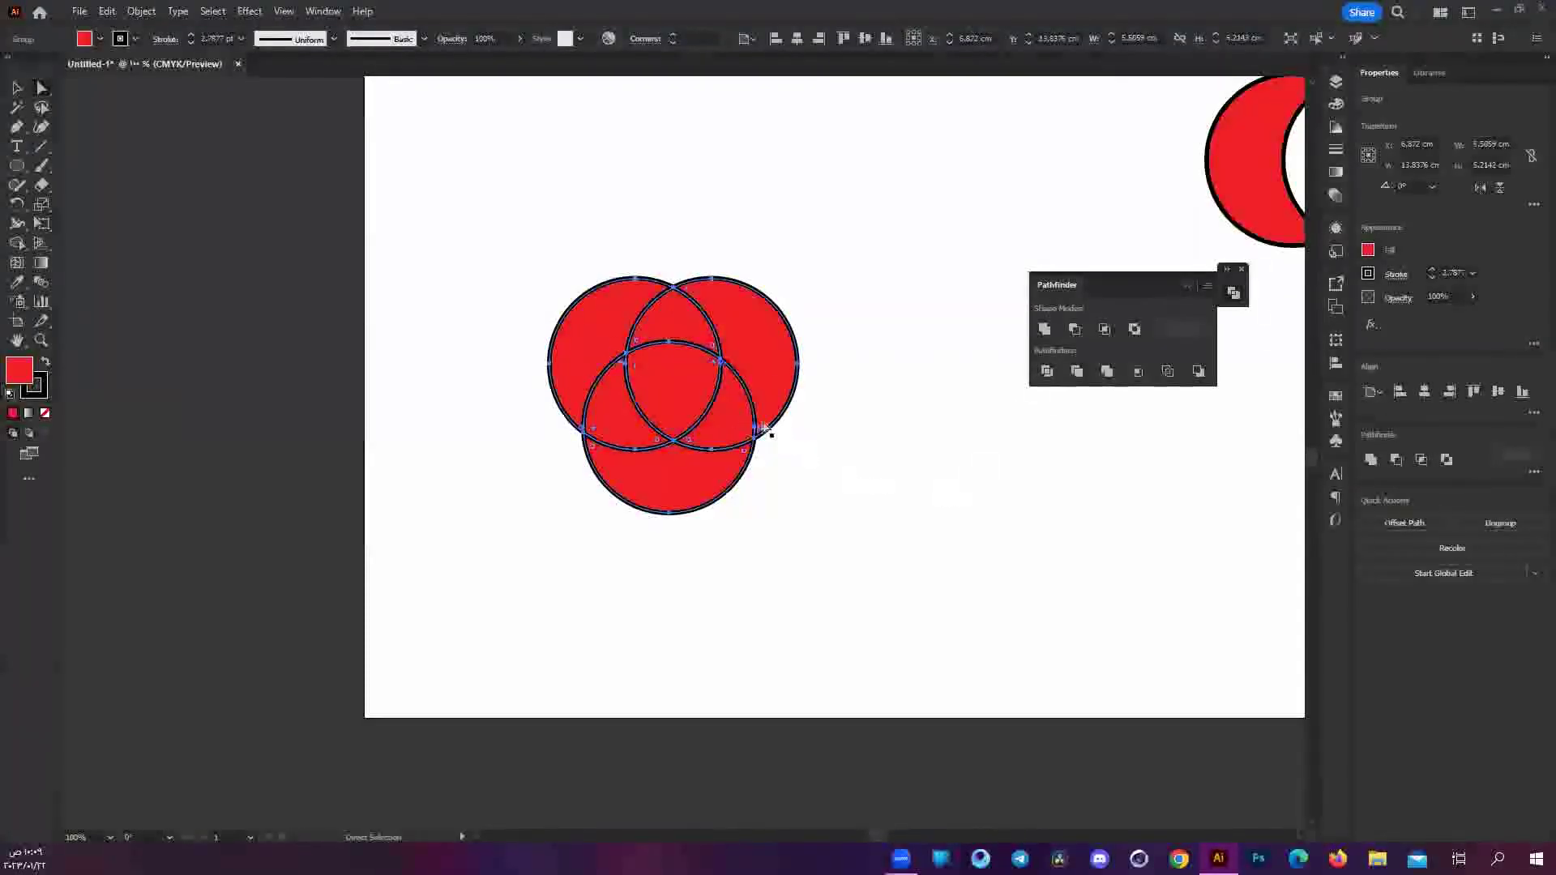
pyautogui.moveTo(769, 336); pyautogui.dragTo(844, 267)
pyautogui.moveTo(591, 348); pyautogui.dragTo(559, 298)
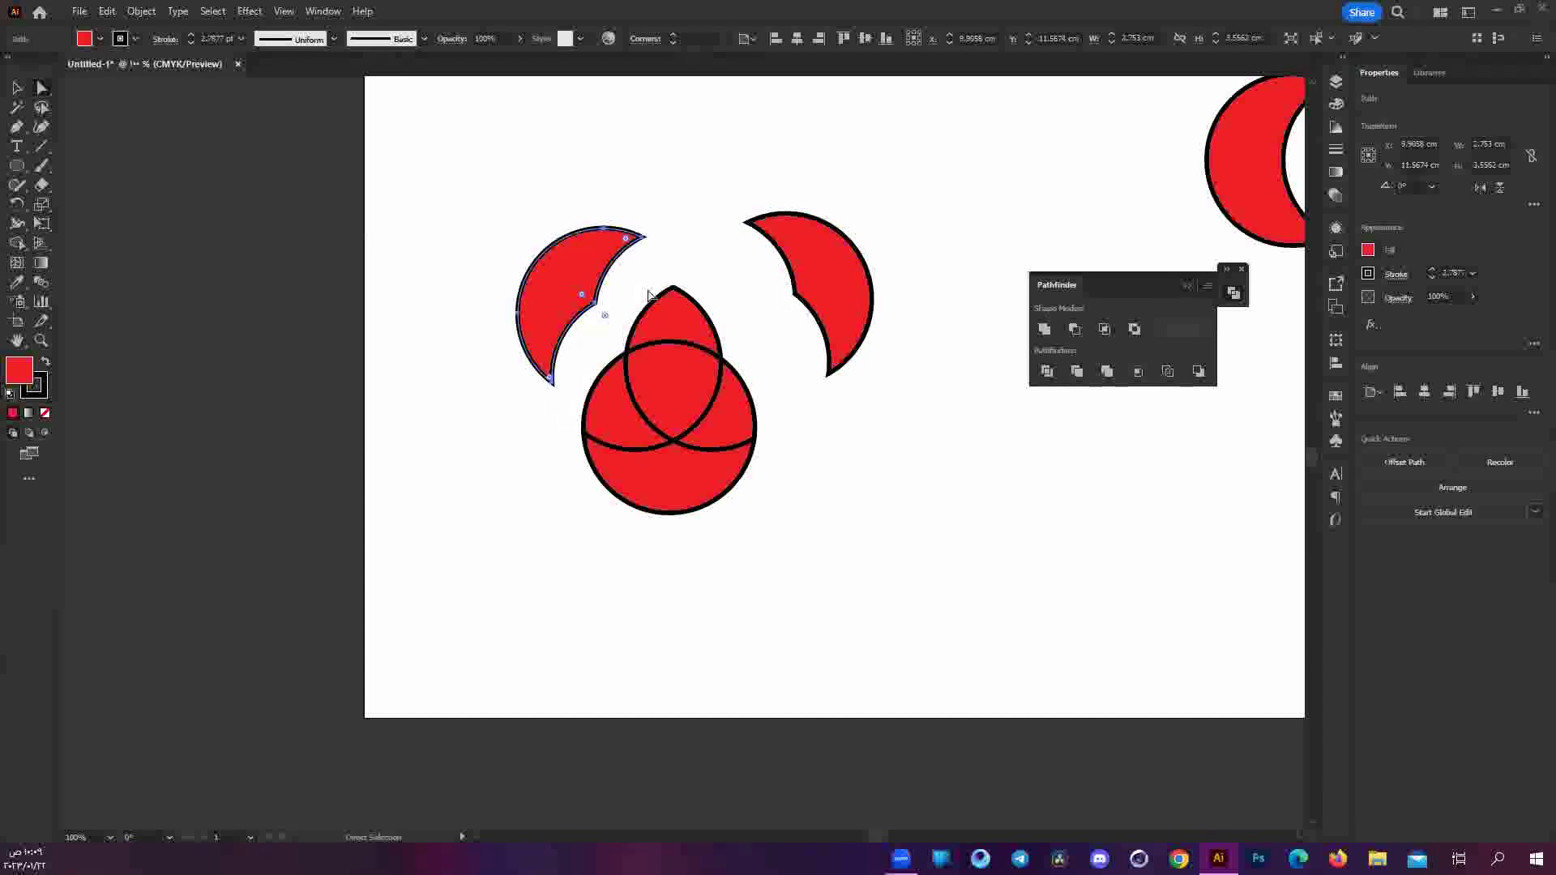
pyautogui.moveTo(677, 314); pyautogui.dragTo(679, 245)
pyautogui.moveTo(655, 399); pyautogui.dragTo(664, 358)
pyautogui.moveTo(737, 401); pyautogui.dragTo(818, 417)
pyautogui.moveTo(595, 395); pyautogui.dragTo(476, 462)
pyautogui.moveTo(686, 463); pyautogui.dragTo(698, 547)
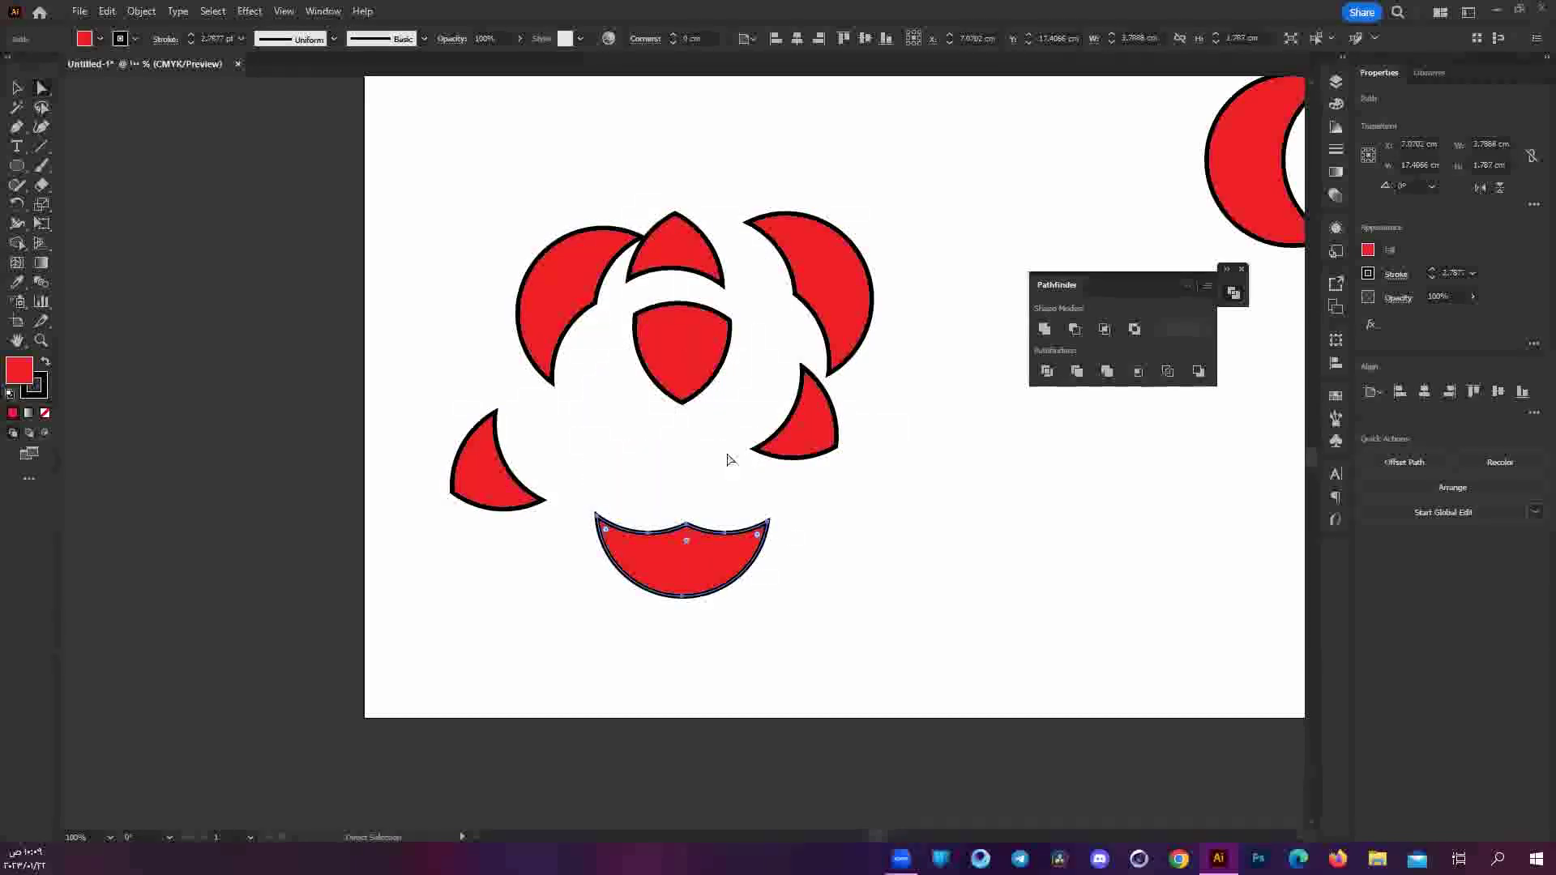
# Undo back to whole circles, Alt-drag a copy right, and select the originals.
pyautogui.hotkey('ctrl', 'z')
pyautogui.hotkey('ctrl', 'z')
pyautogui.hotkey('ctrl', 'z')
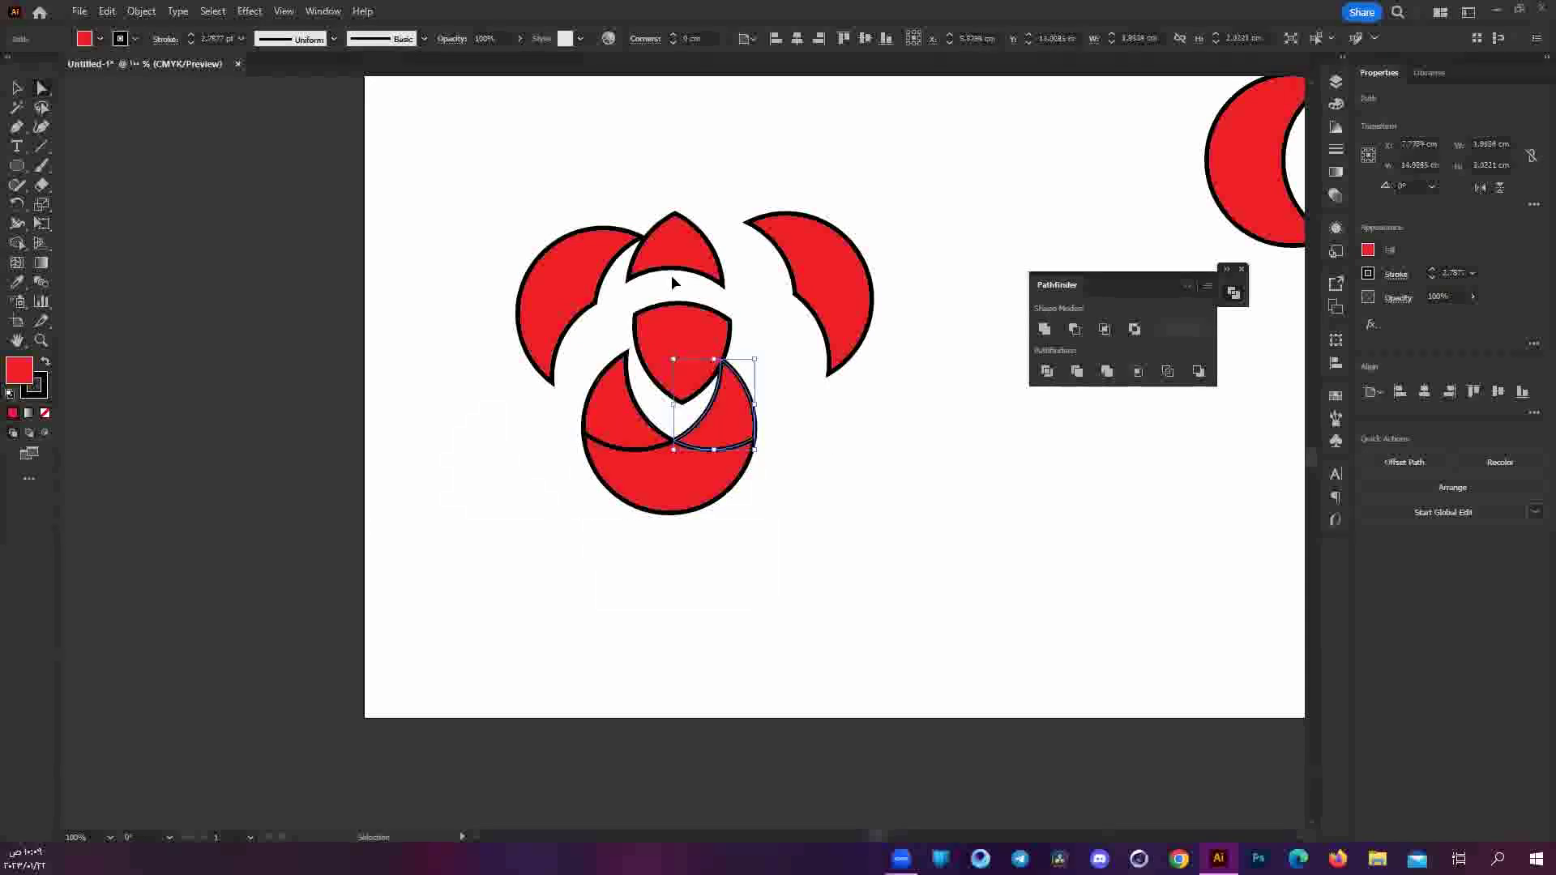
pyautogui.hotkey('ctrl', 'z')
pyautogui.hotkey('ctrl', 'z')
pyautogui.hotkey('ctrl', 'z')
pyautogui.hotkey('ctrl', 'z')
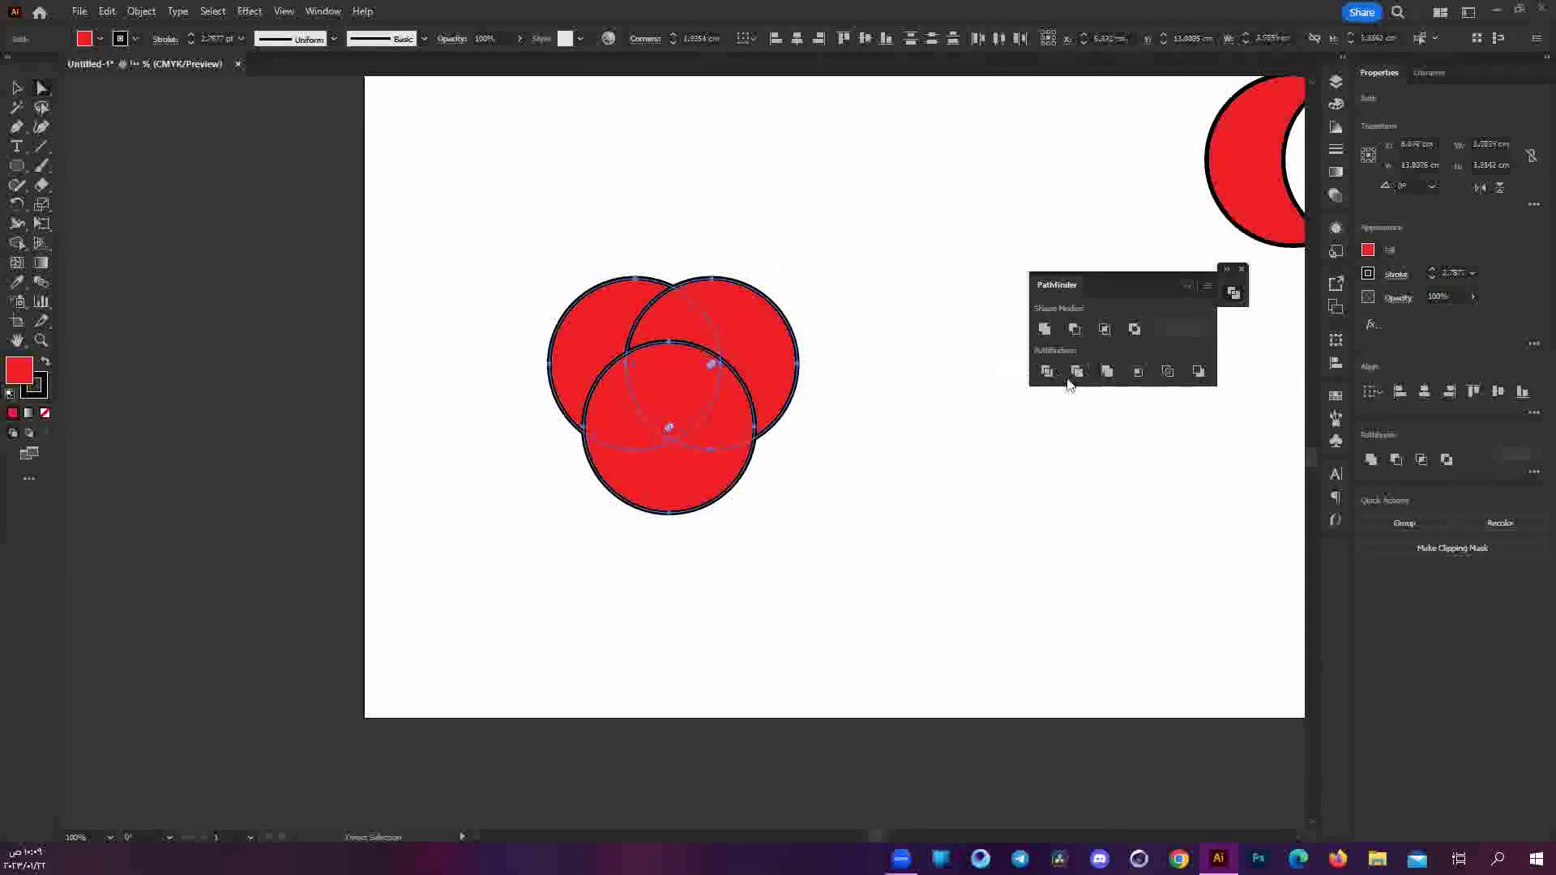
pyautogui.moveTo(777, 430); pyautogui.dragTo(1122, 429)
pyautogui.moveTo(444, 221); pyautogui.dragTo(805, 573)
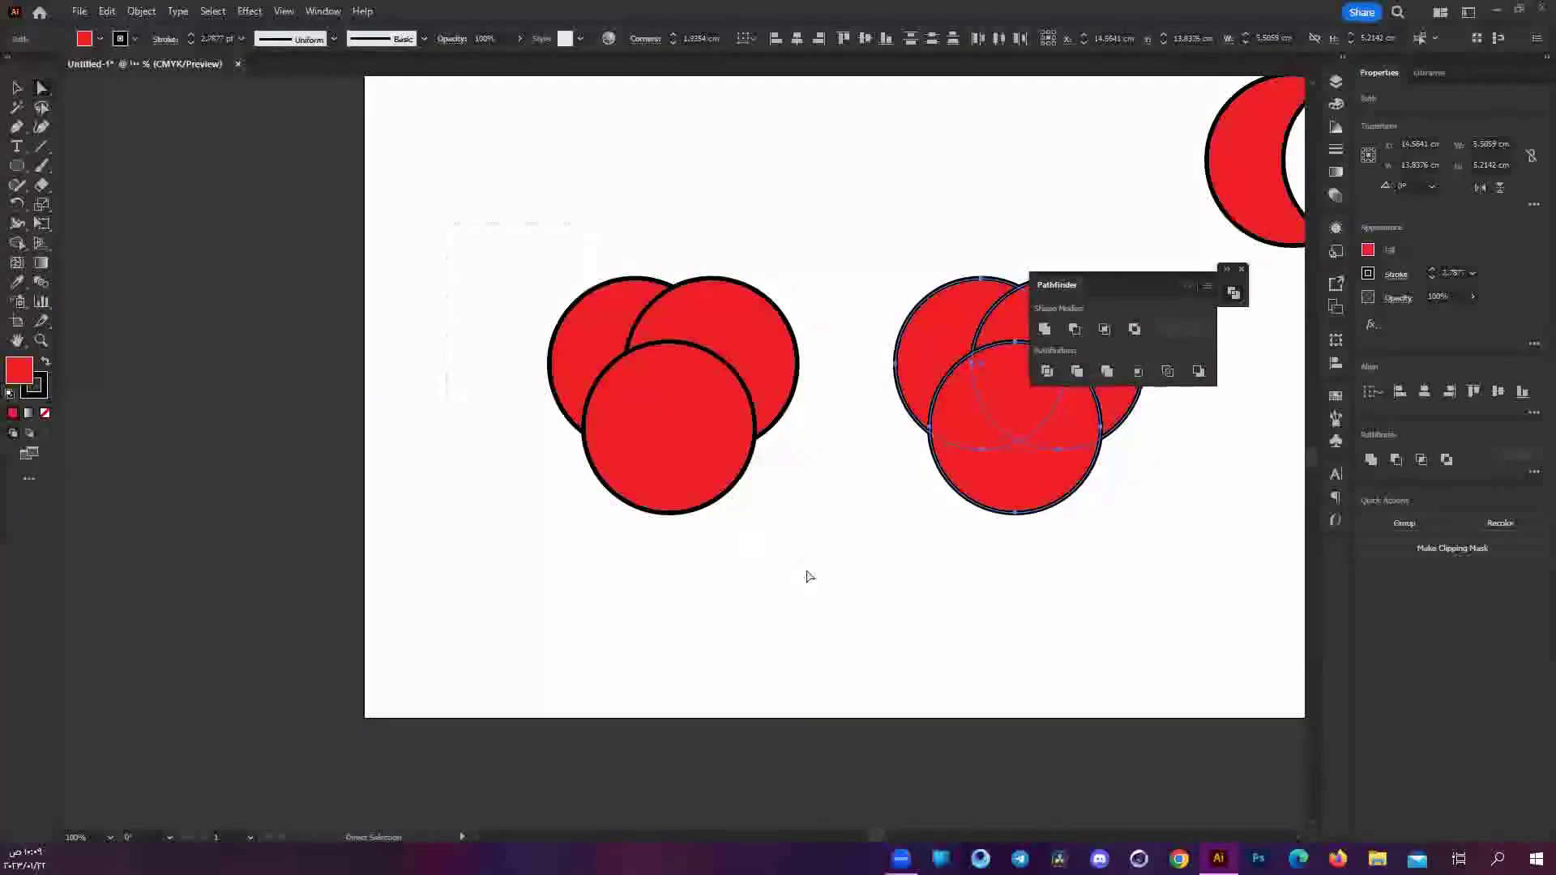
# Divide the left three circles and pull the two upper crescents and top lens outward.
pyautogui.click(1047, 371)
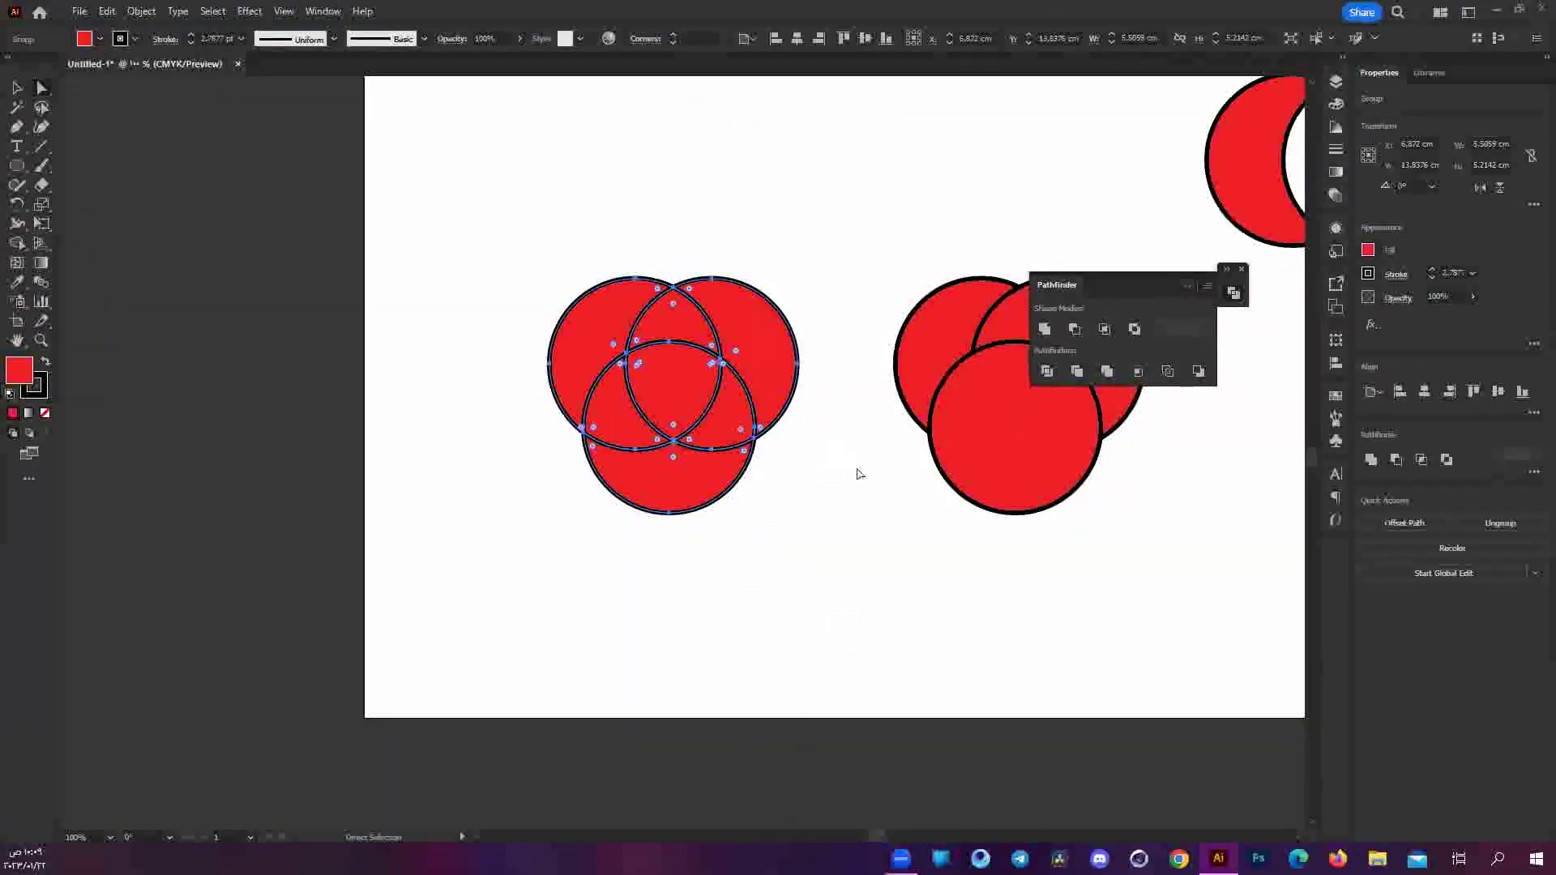
pyautogui.click(860, 473)
pyautogui.moveTo(755, 366); pyautogui.dragTo(792, 330)
pyautogui.moveTo(620, 360); pyautogui.dragTo(574, 314)
pyautogui.moveTo(687, 328); pyautogui.dragTo(676, 300)
# Push the bottom segment down and the right and left lens pieces outward.
pyautogui.click(693, 502)
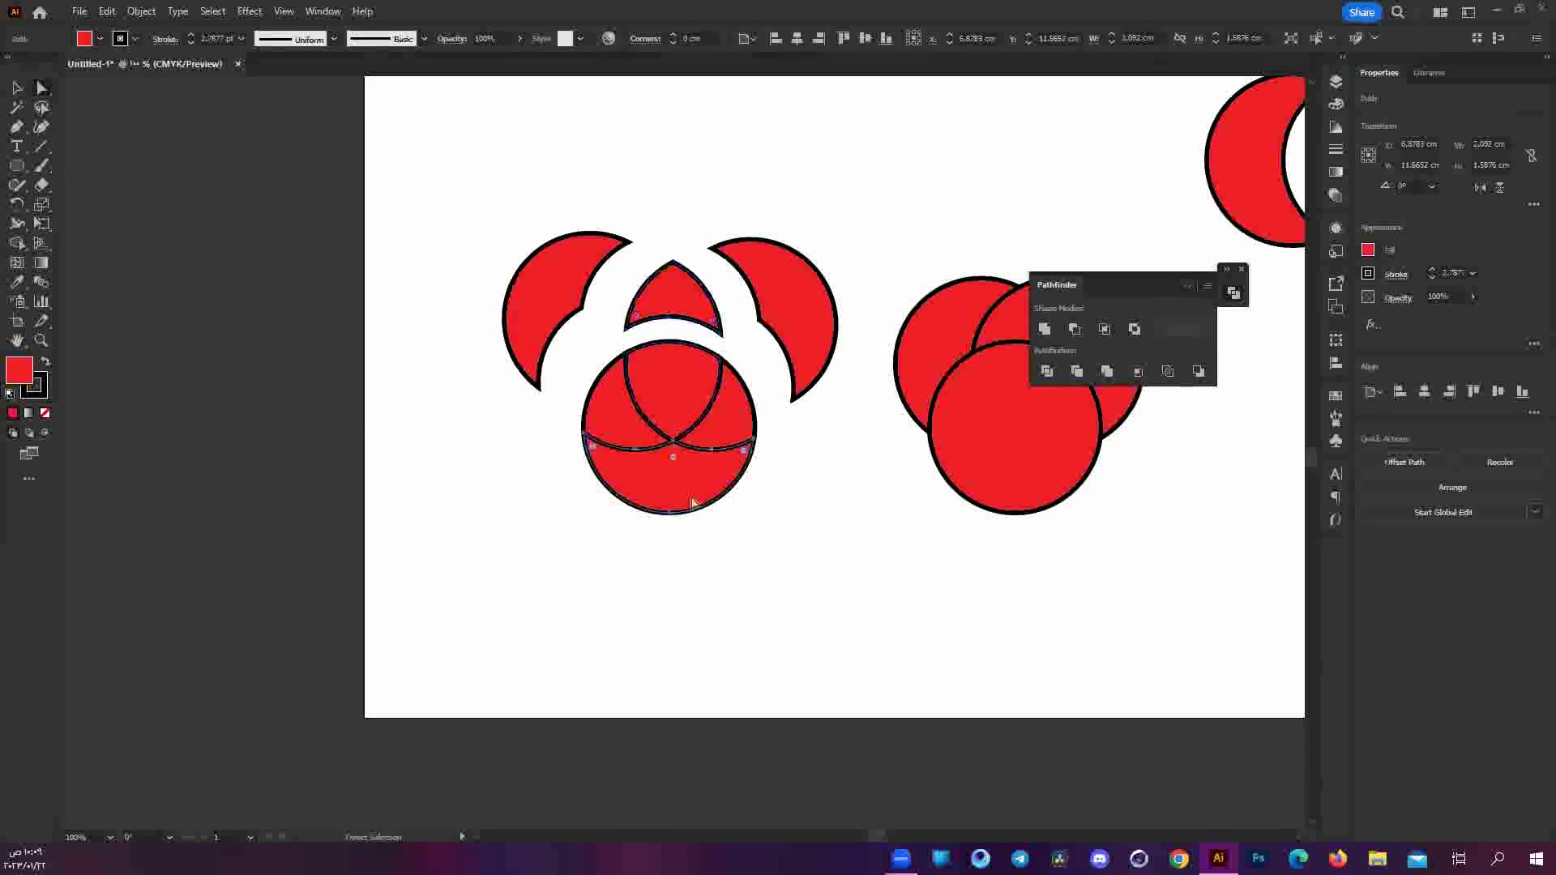
pyautogui.moveTo(692, 503); pyautogui.dragTo(692, 552)
pyautogui.click(722, 438)
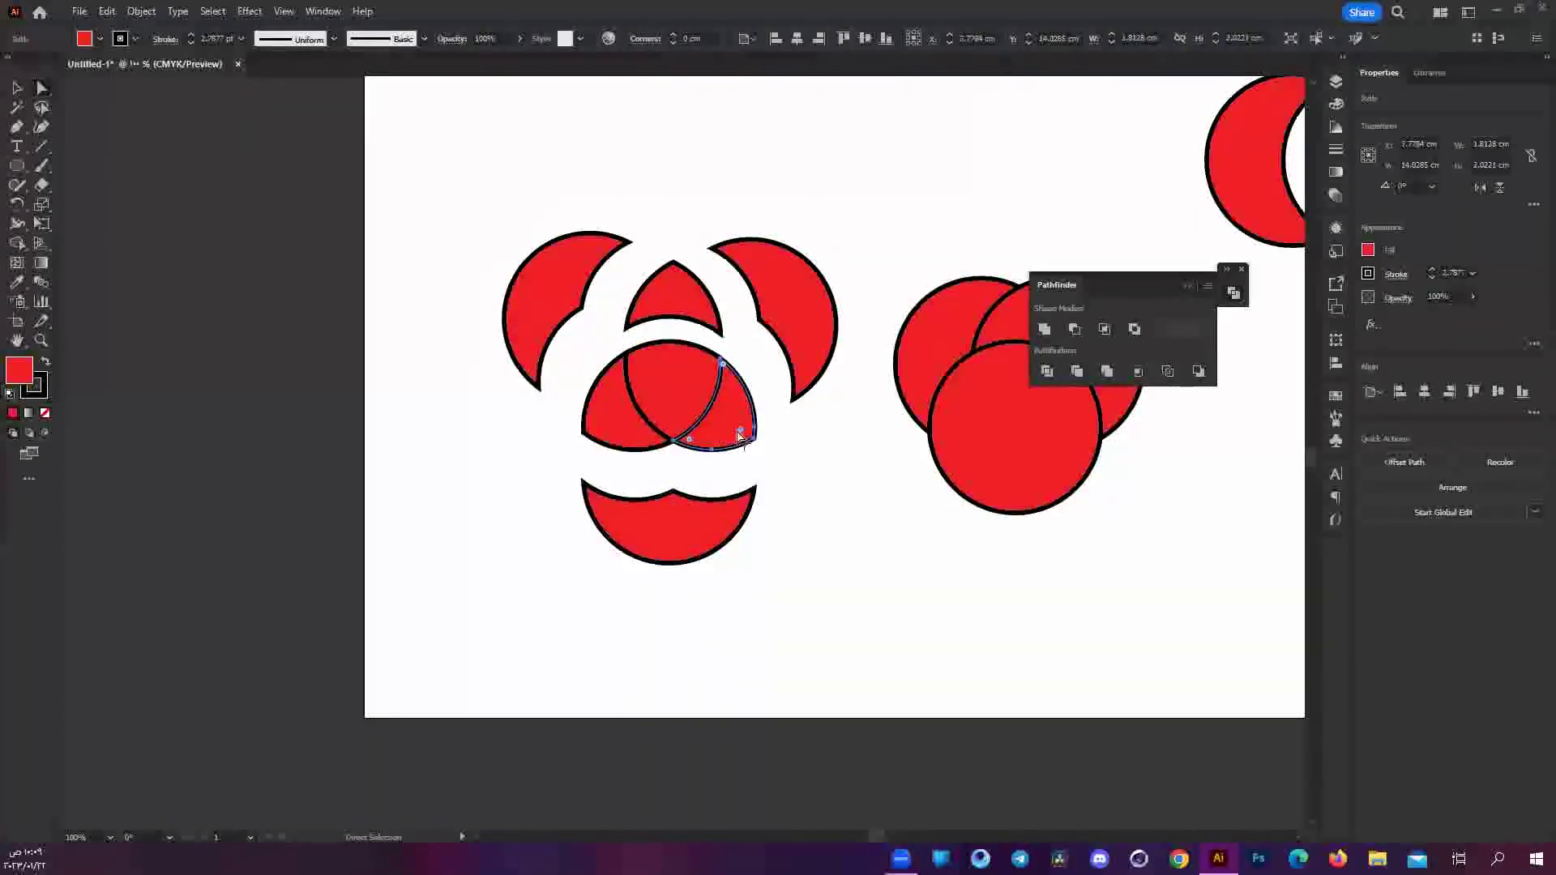
pyautogui.moveTo(741, 442); pyautogui.dragTo(765, 466)
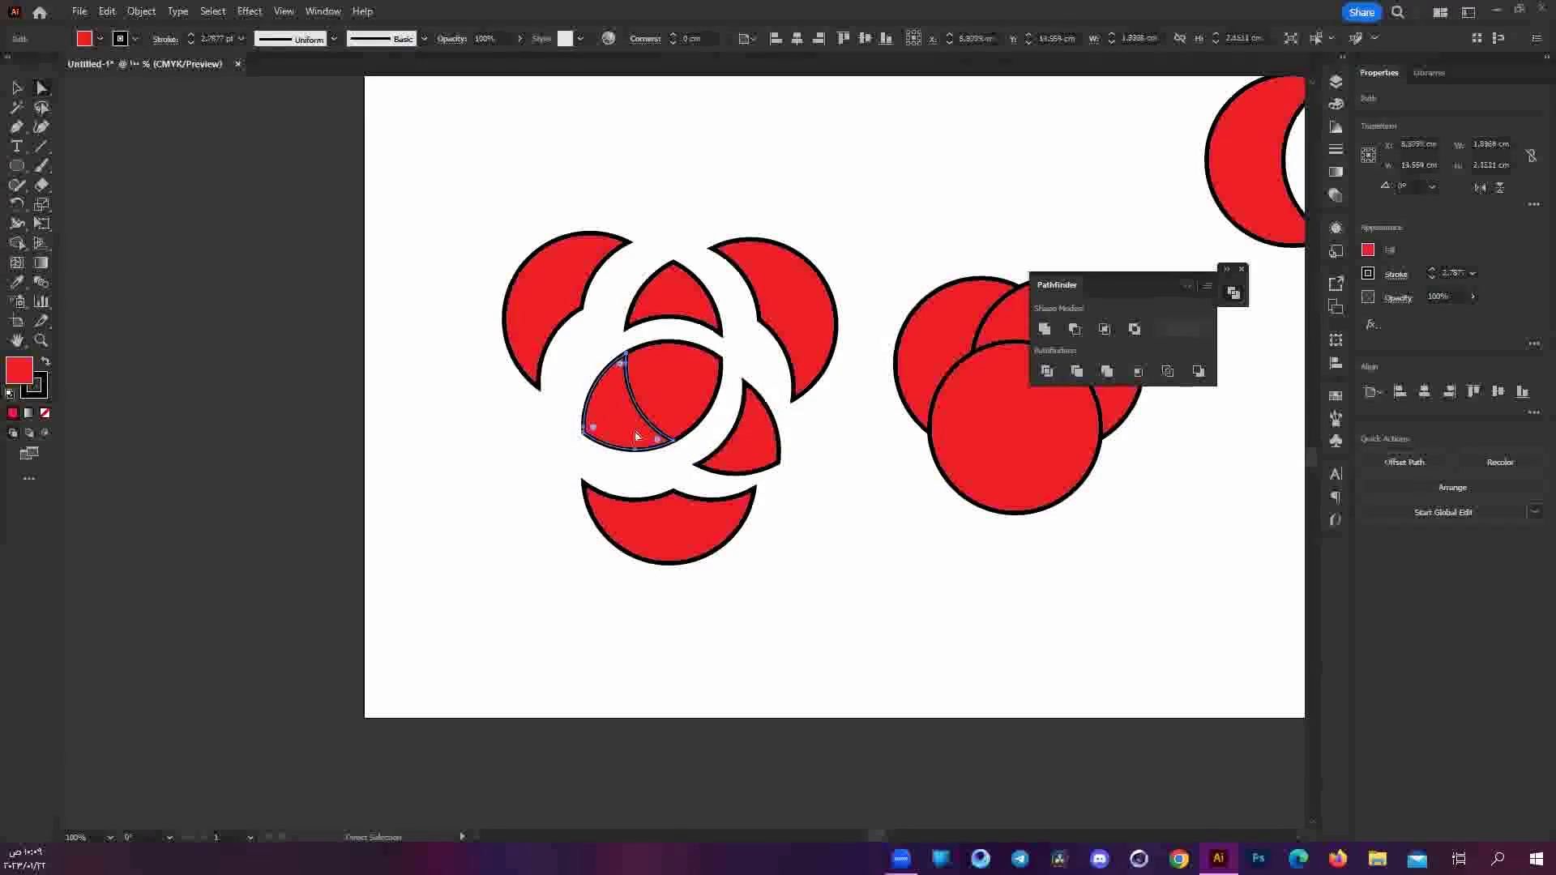
pyautogui.moveTo(614, 420); pyautogui.dragTo(591, 440)
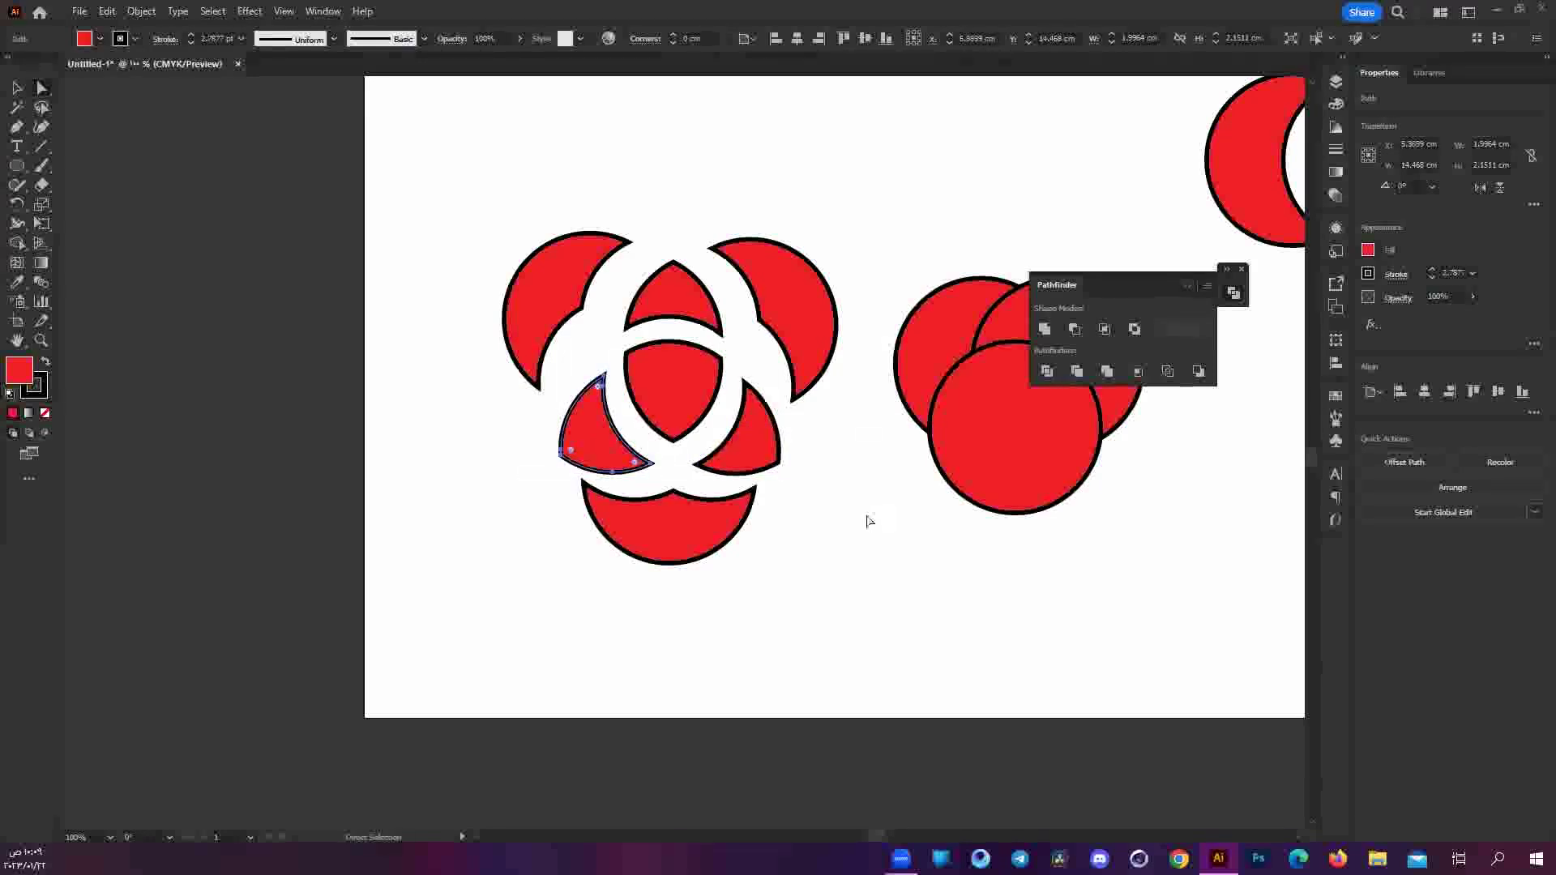
pyautogui.click(834, 643)
# Marquee-select the three copied circles and apply Pathfinder Trim for flat red pieces.
pyautogui.scroll(-3, 835, 642)
pyautogui.scroll(3, 842, 632)
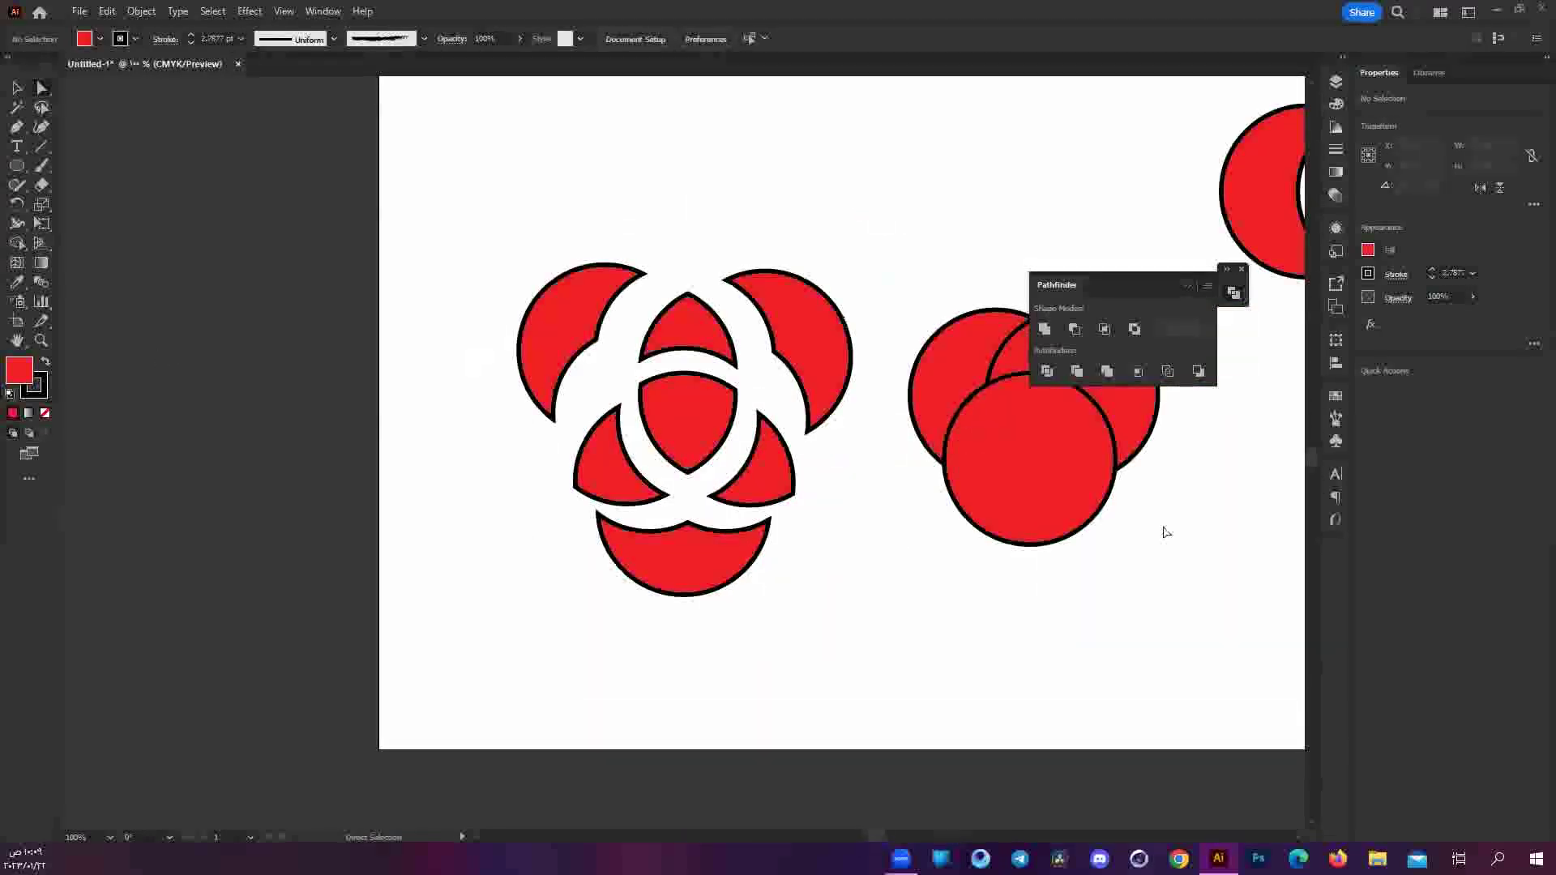
pyautogui.hscroll(5, 802, 697)
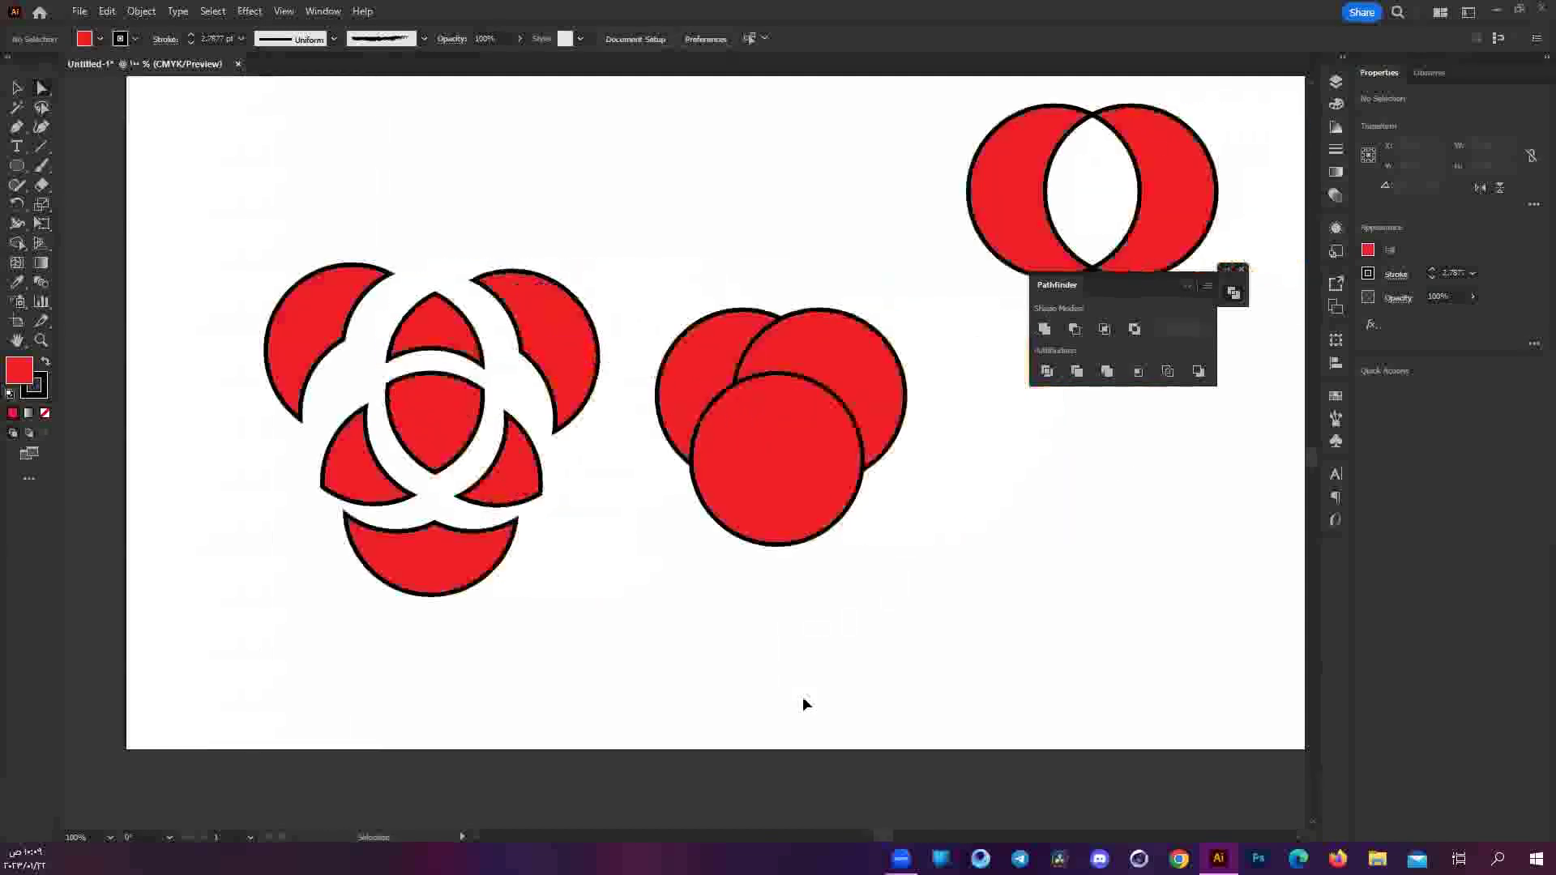
pyautogui.moveTo(854, 621); pyautogui.dragTo(616, 341)
pyautogui.click(1076, 371)
pyautogui.scroll(-3, 945, 543)
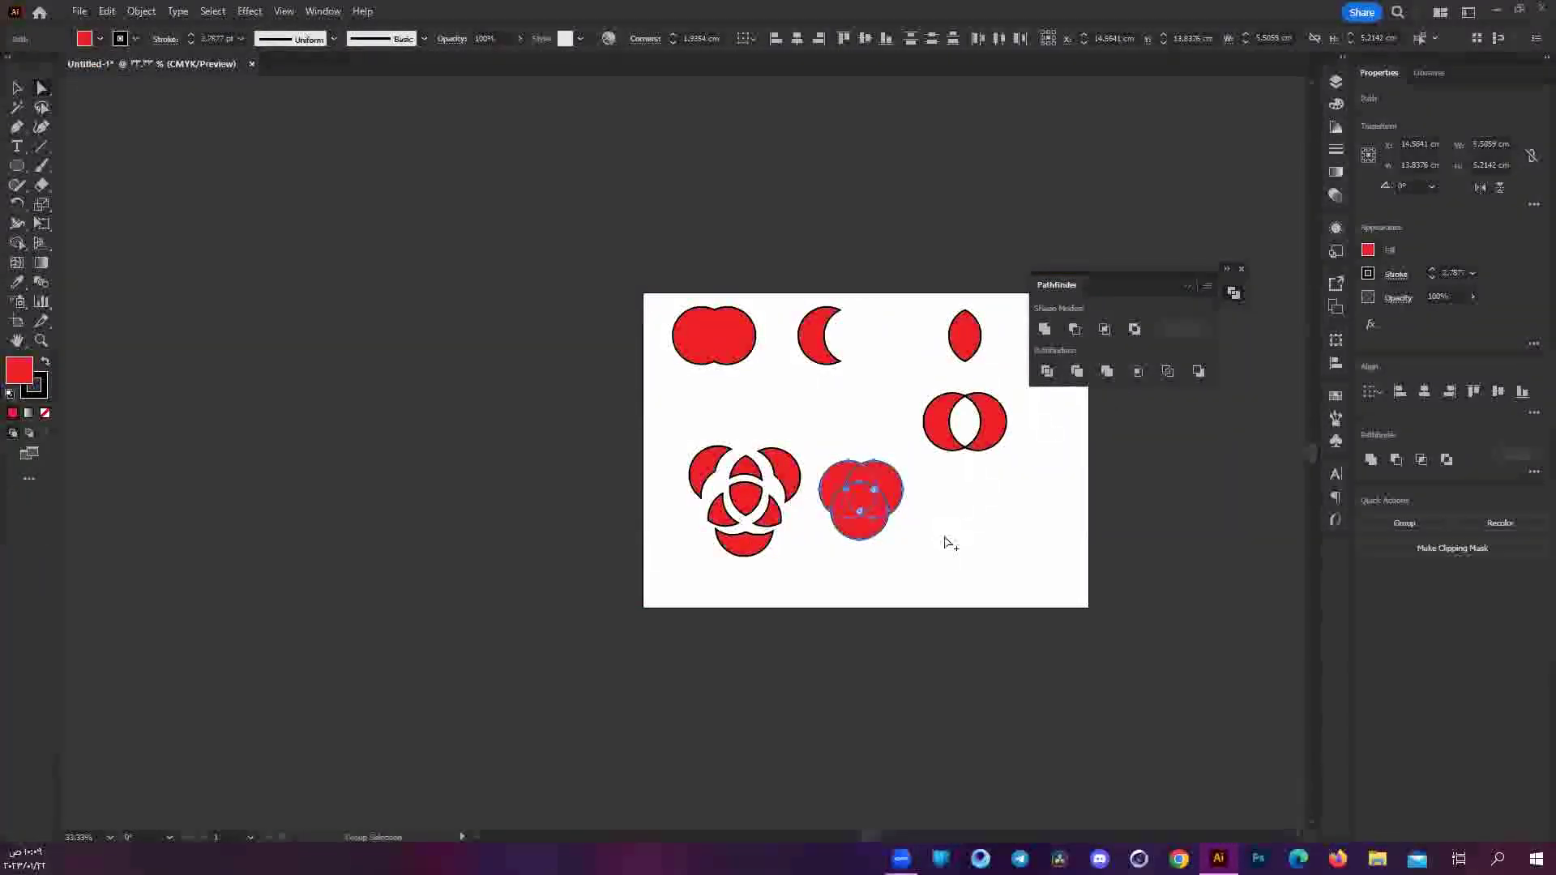
pyautogui.scroll(5, 951, 543)
pyautogui.moveTo(938, 445); pyautogui.dragTo(729, 389)
pyautogui.click(1077, 371)
pyautogui.click(976, 580)
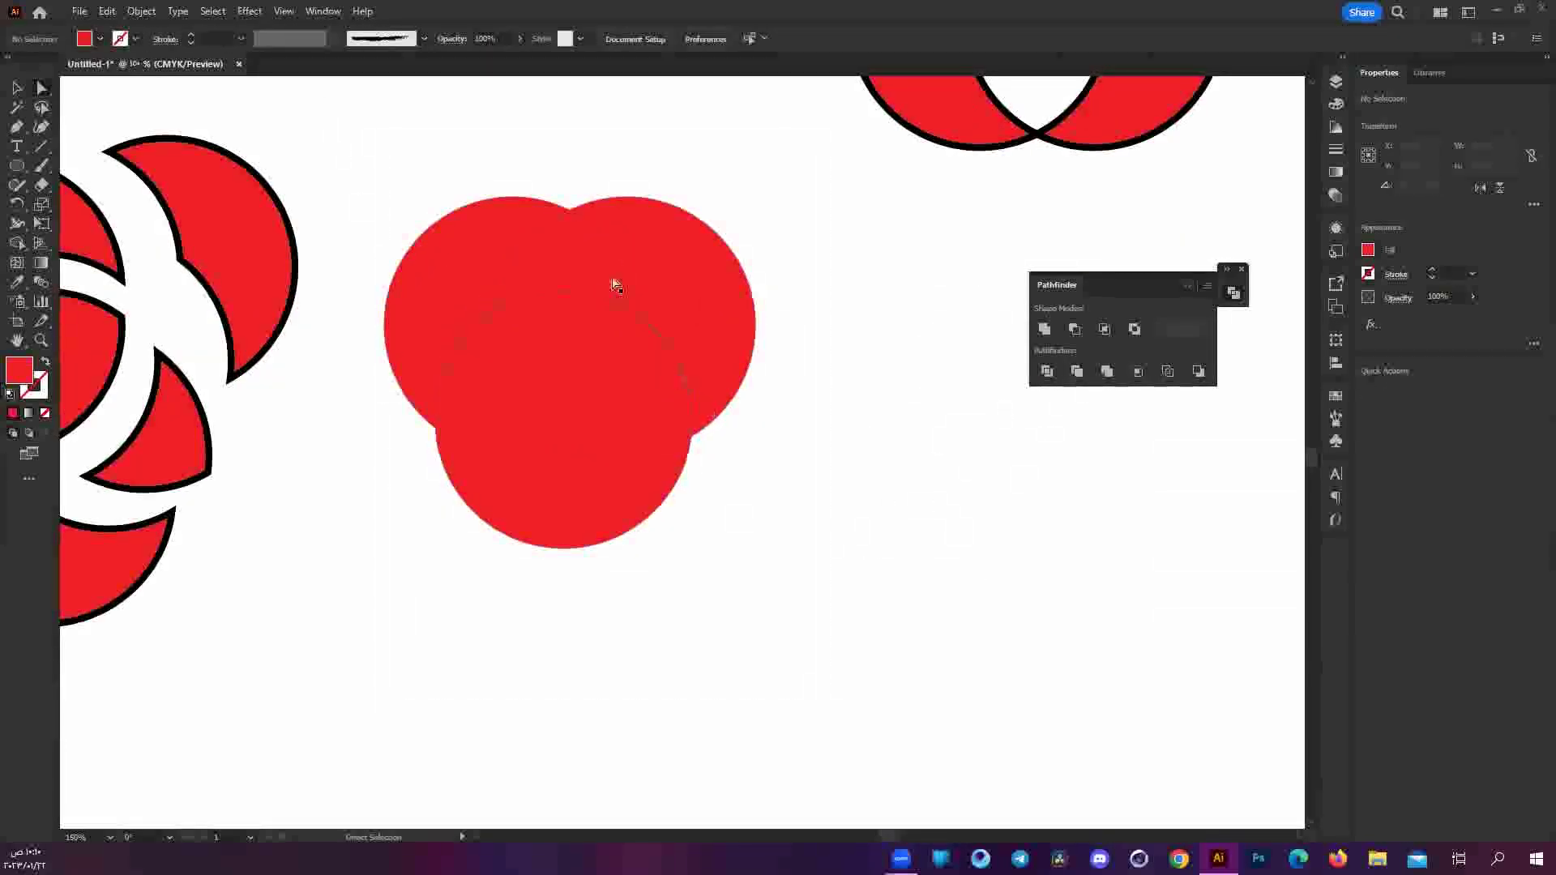
pyautogui.click(527, 324)
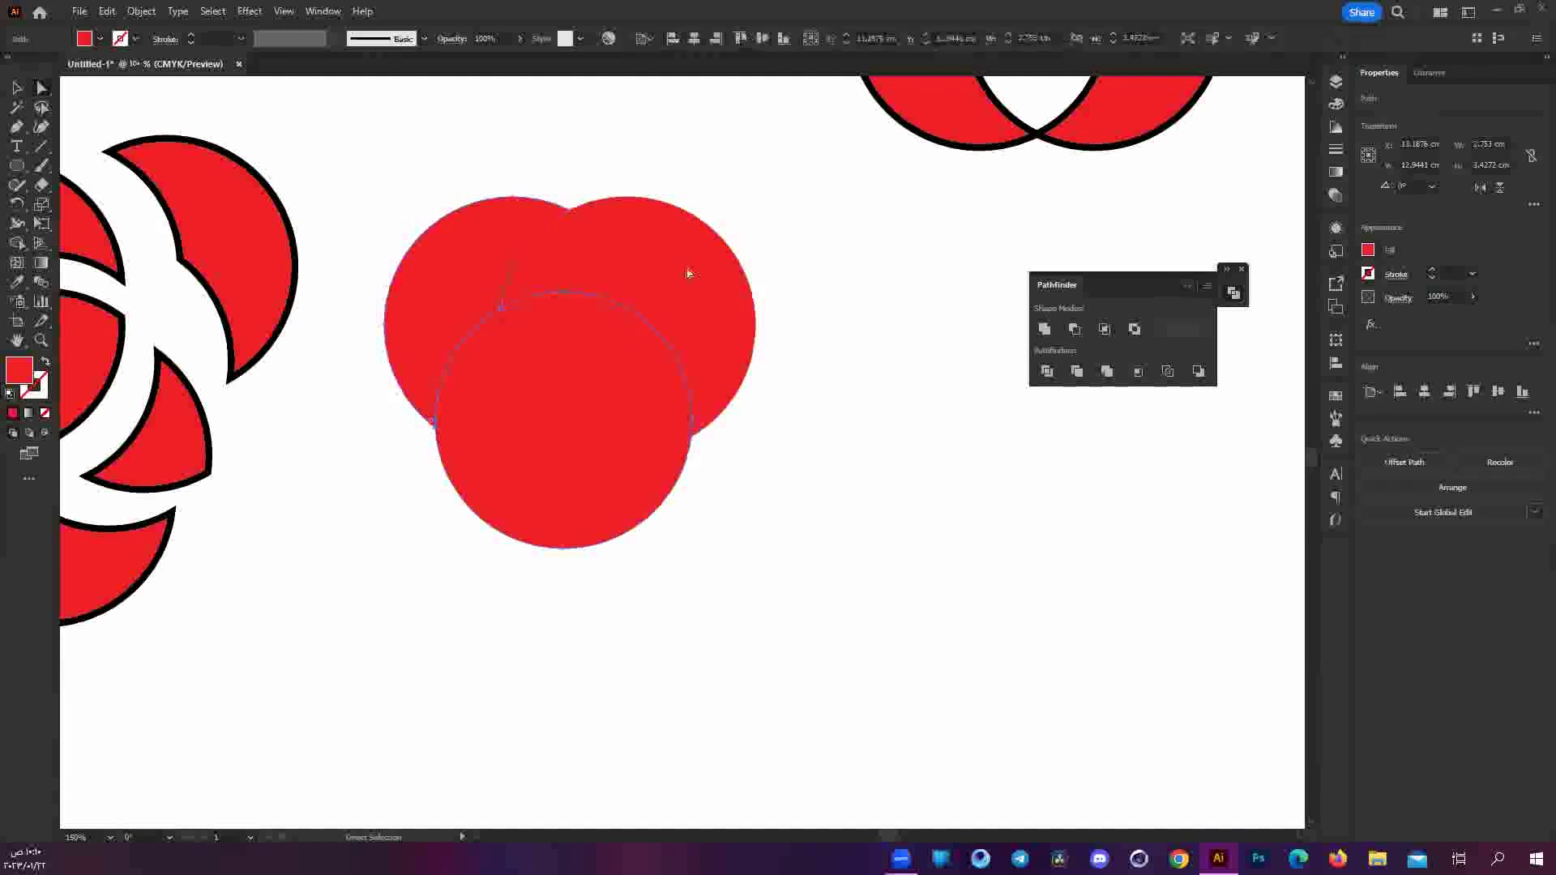
pyautogui.moveTo(497, 279); pyautogui.dragTo(444, 158)
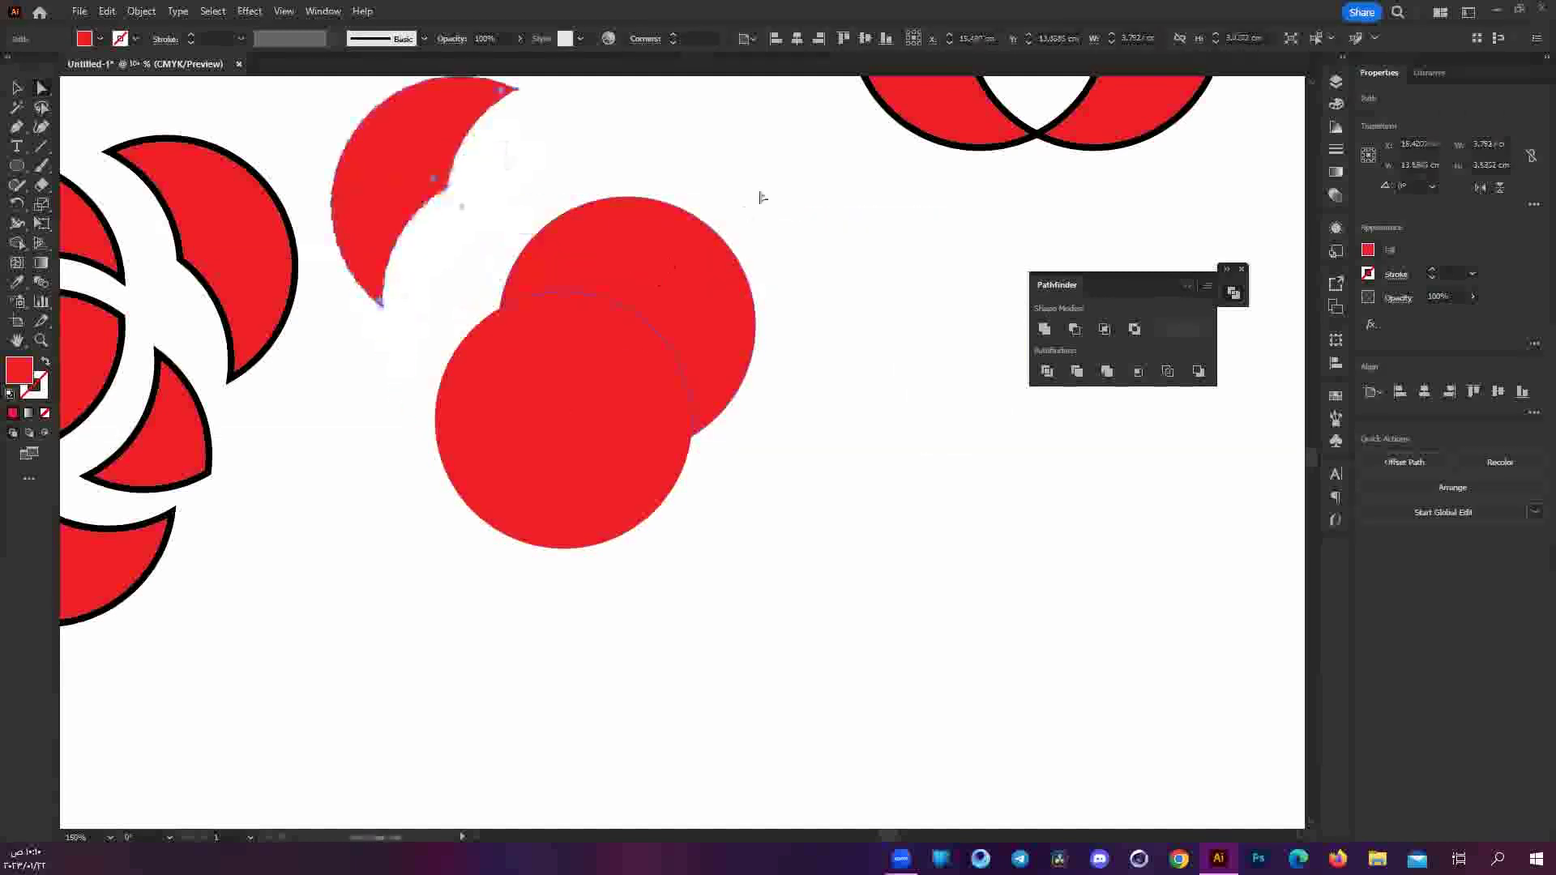
pyautogui.moveTo(713, 243); pyautogui.dragTo(823, 166)
pyautogui.moveTo(568, 486); pyautogui.dragTo(602, 671)
pyautogui.hotkey('ctrl', '-')
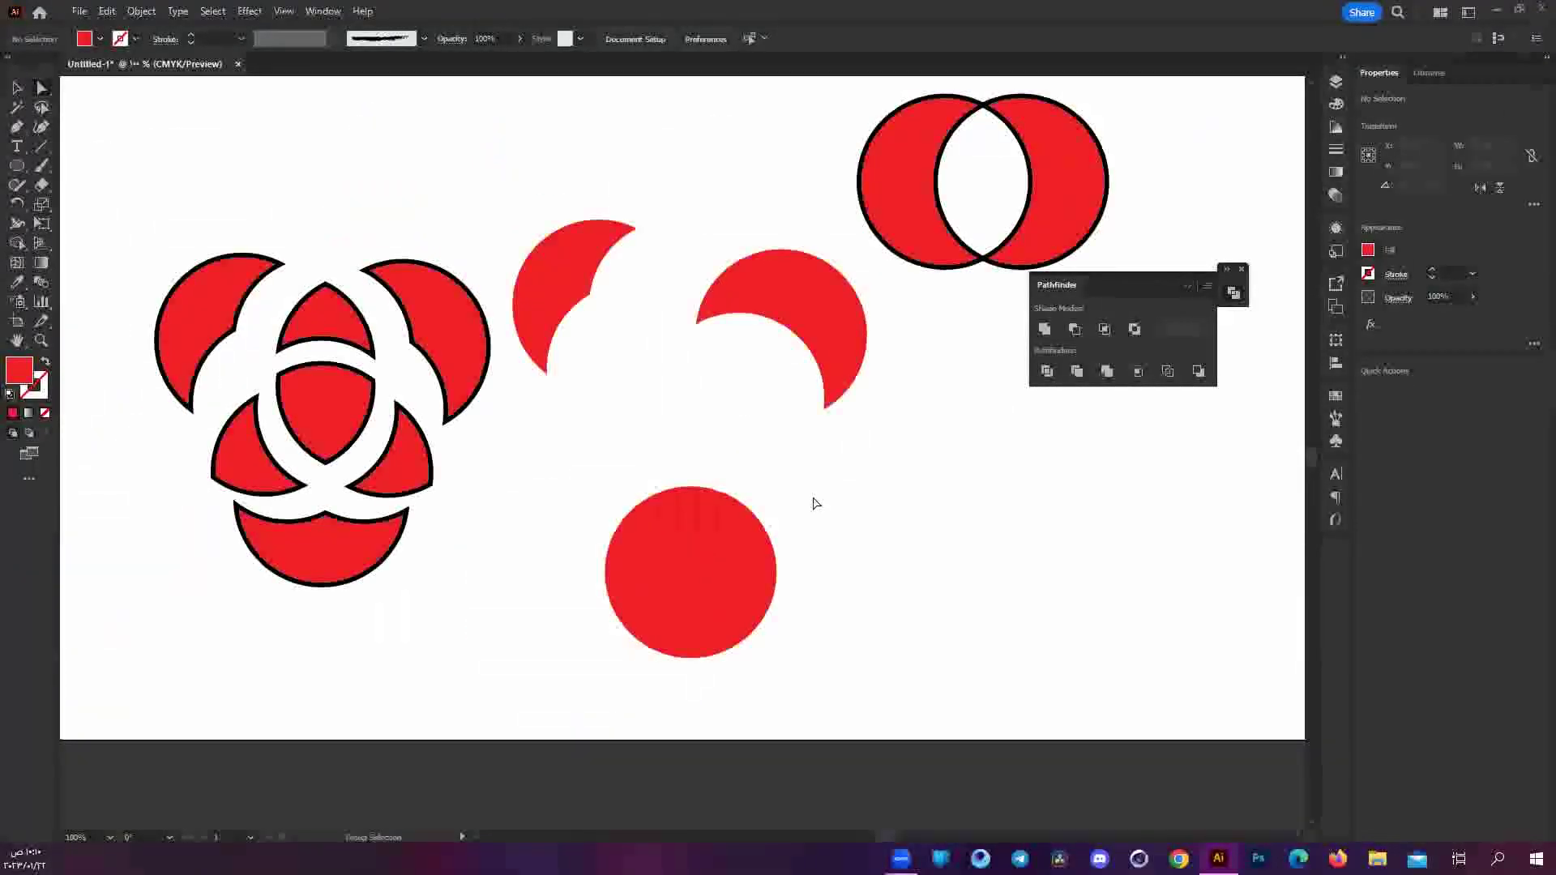
pyautogui.press('v')
pyautogui.hotkey('ctrl', 'z')
pyautogui.hotkey('ctrl', 'z')
pyautogui.hotkey('ctrl', 'z')
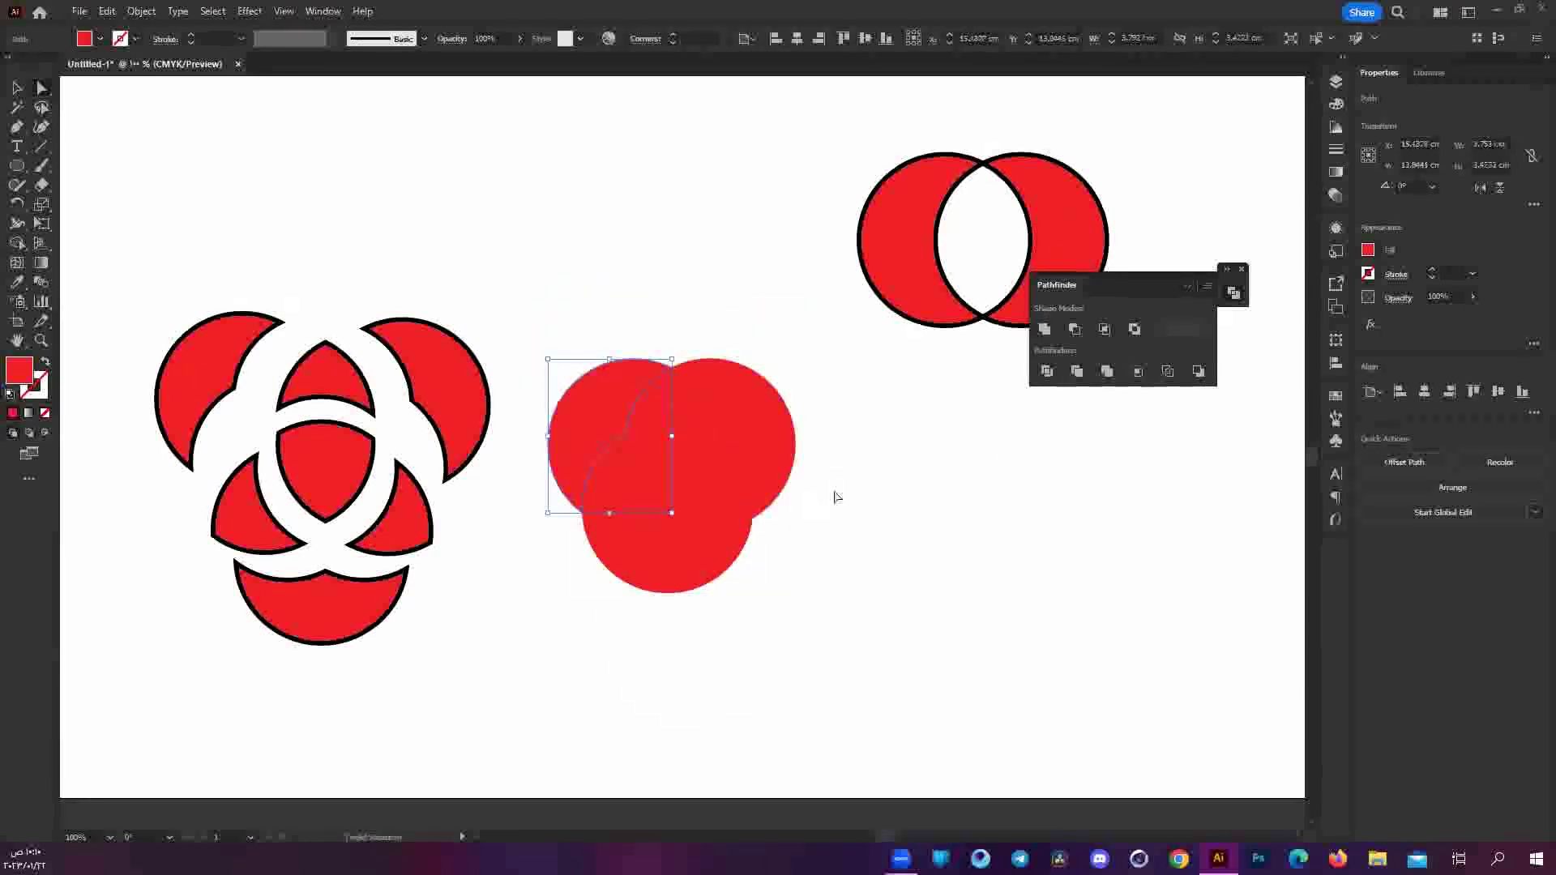
pyautogui.hotkey('ctrl', 'z')
pyautogui.press('a')
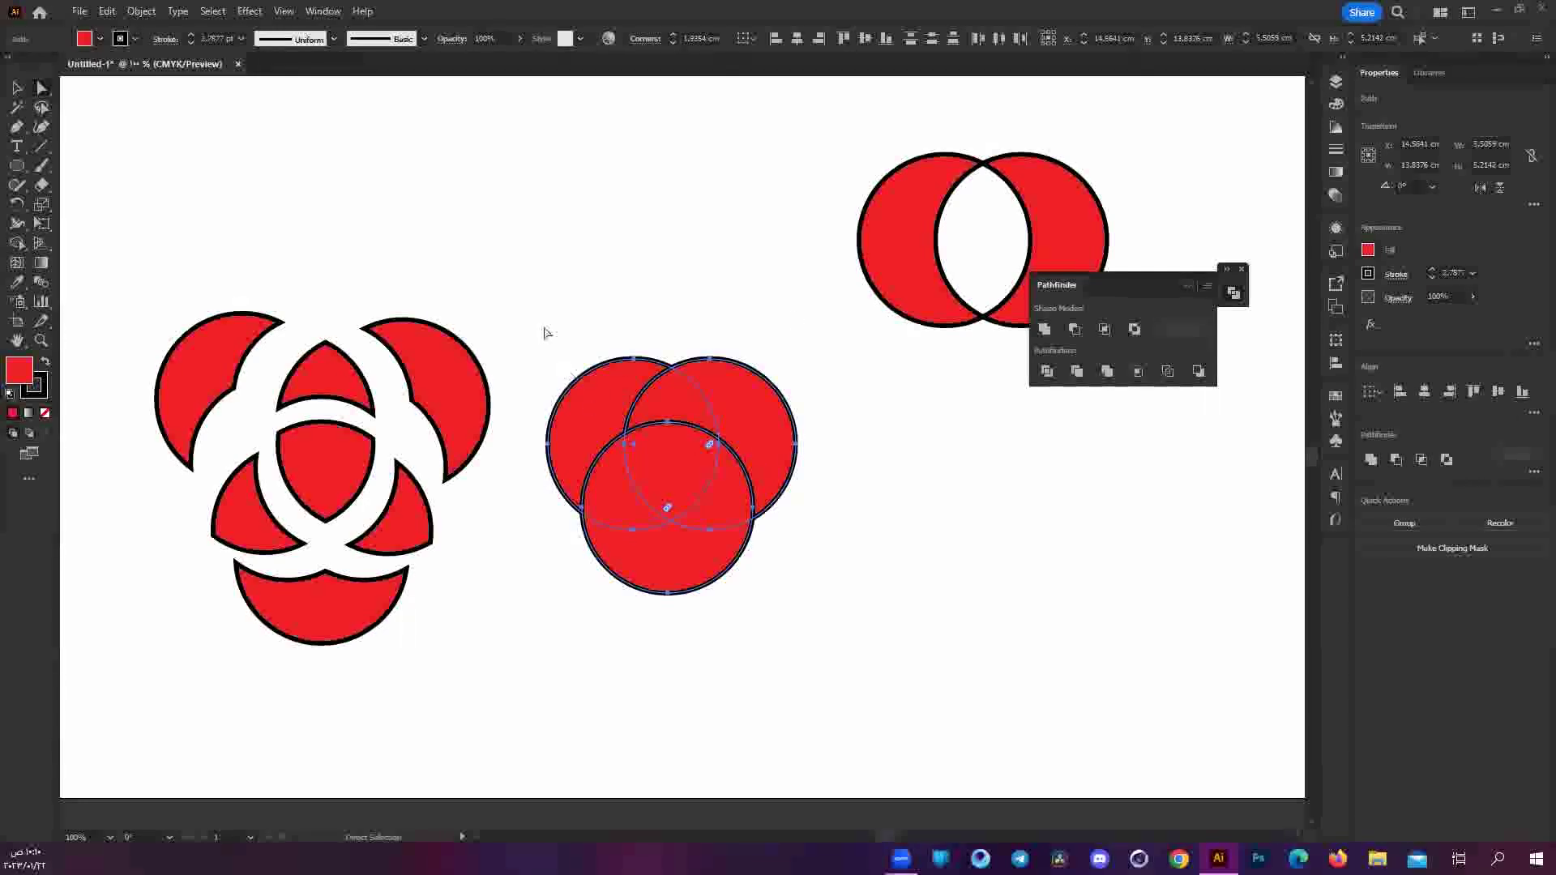
pyautogui.click(1076, 373)
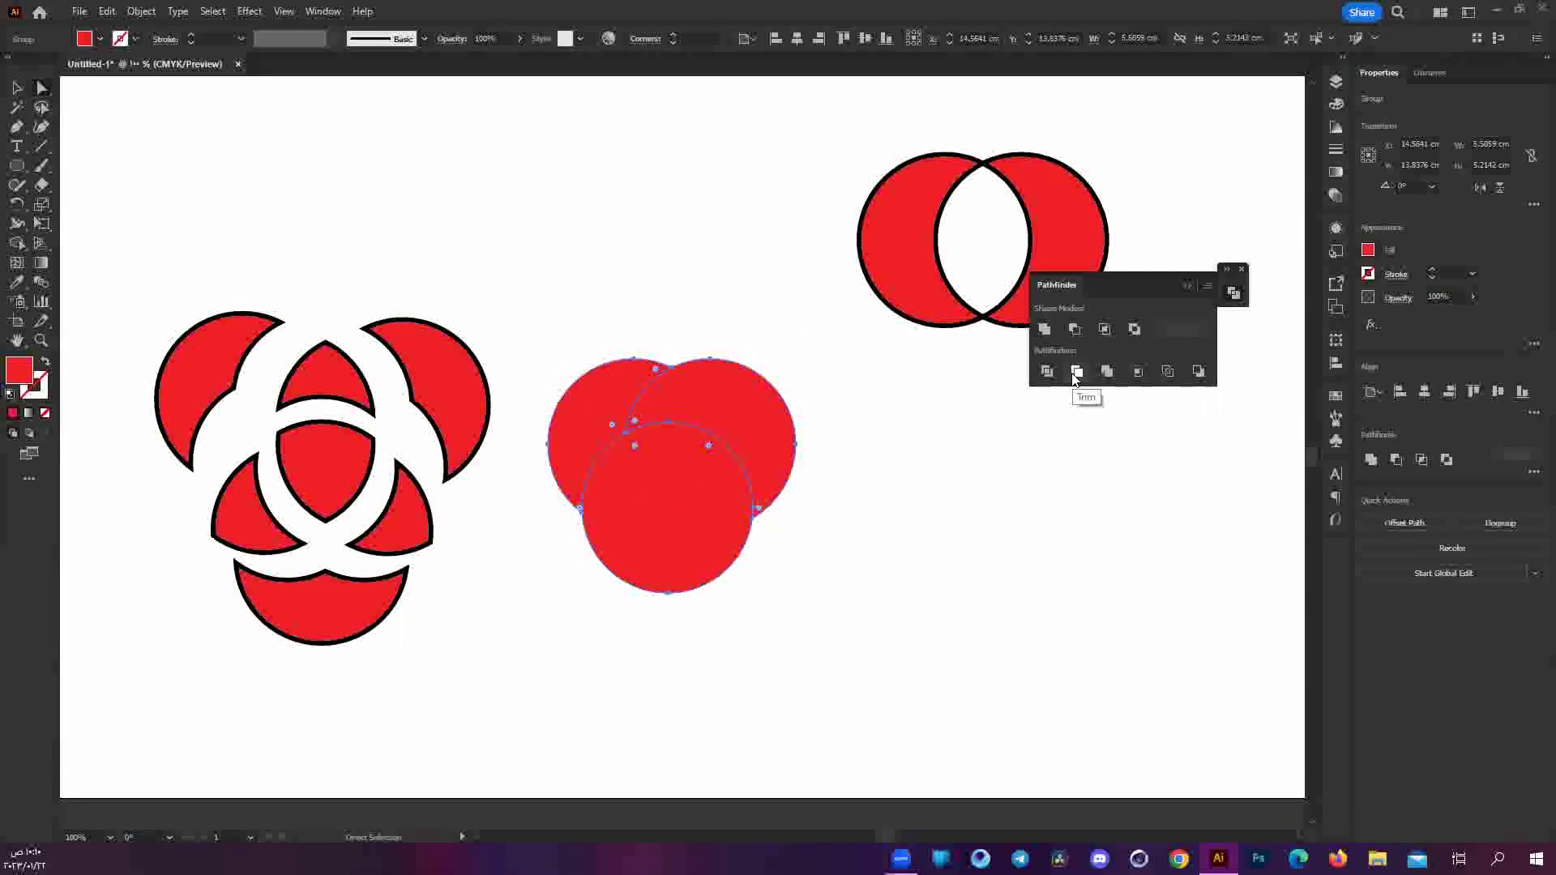
pyautogui.click(868, 435)
pyautogui.scroll(1, 572, 469)
pyautogui.click(673, 374)
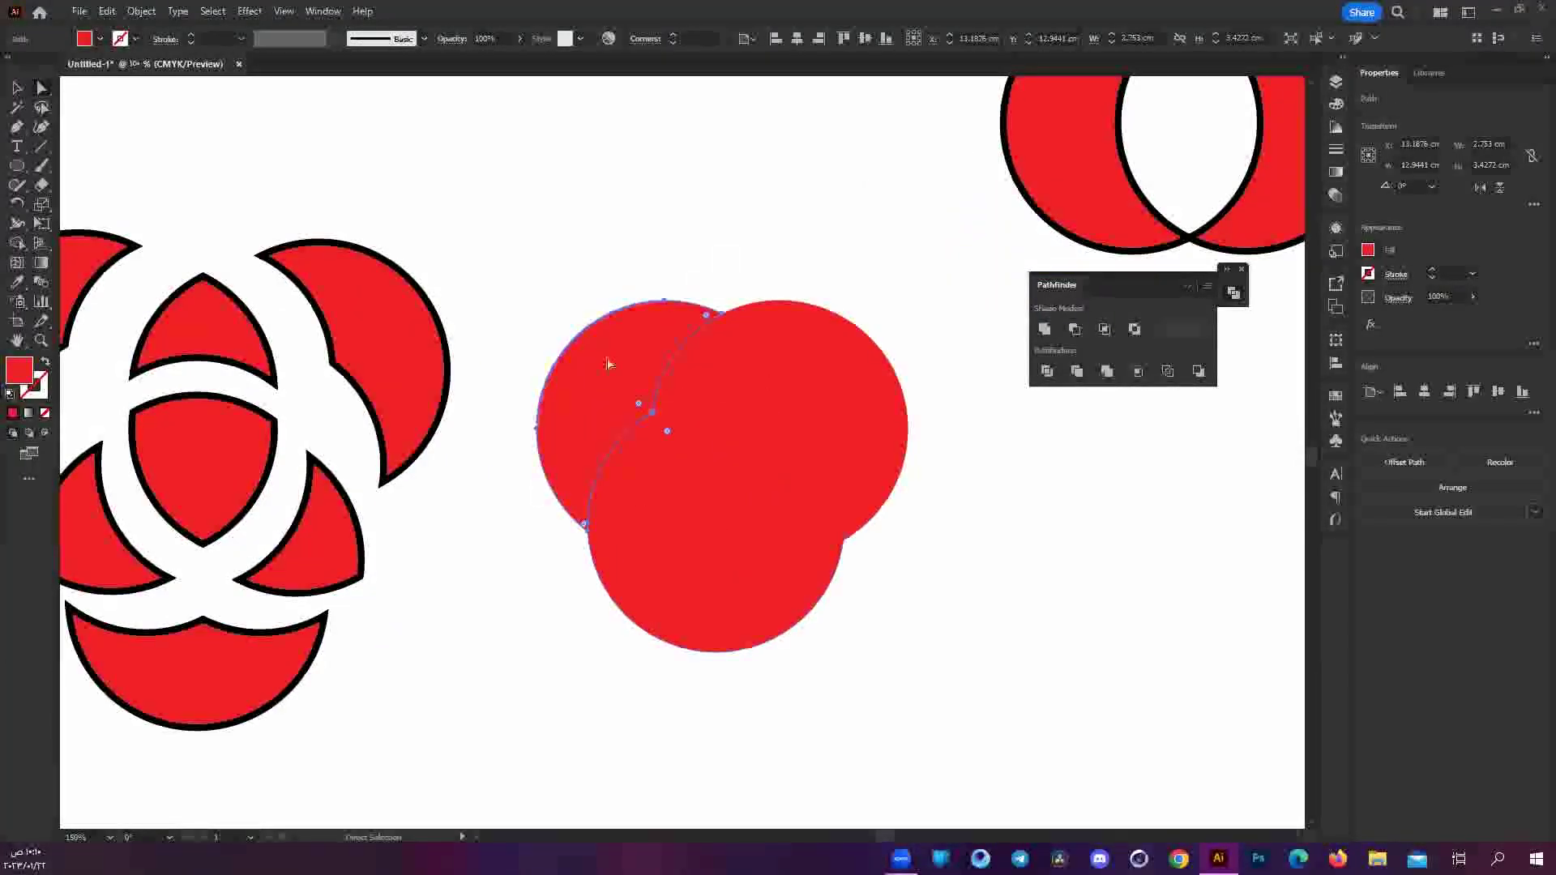
pyautogui.moveTo(622, 384); pyautogui.dragTo(570, 235)
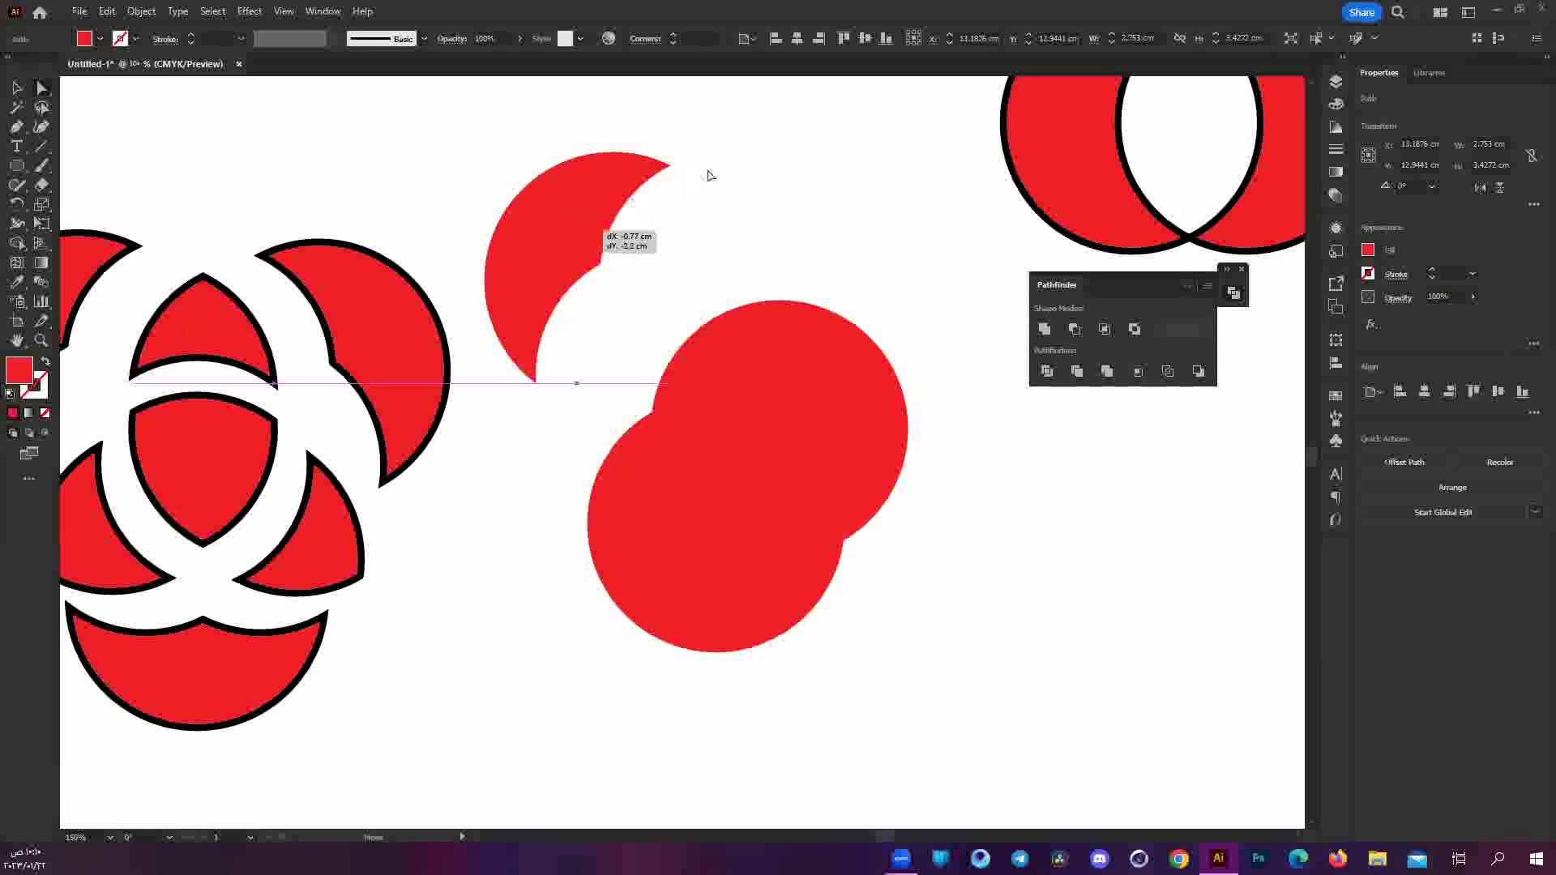
pyautogui.moveTo(708, 175); pyautogui.dragTo(708, 175)
pyautogui.click(780, 497)
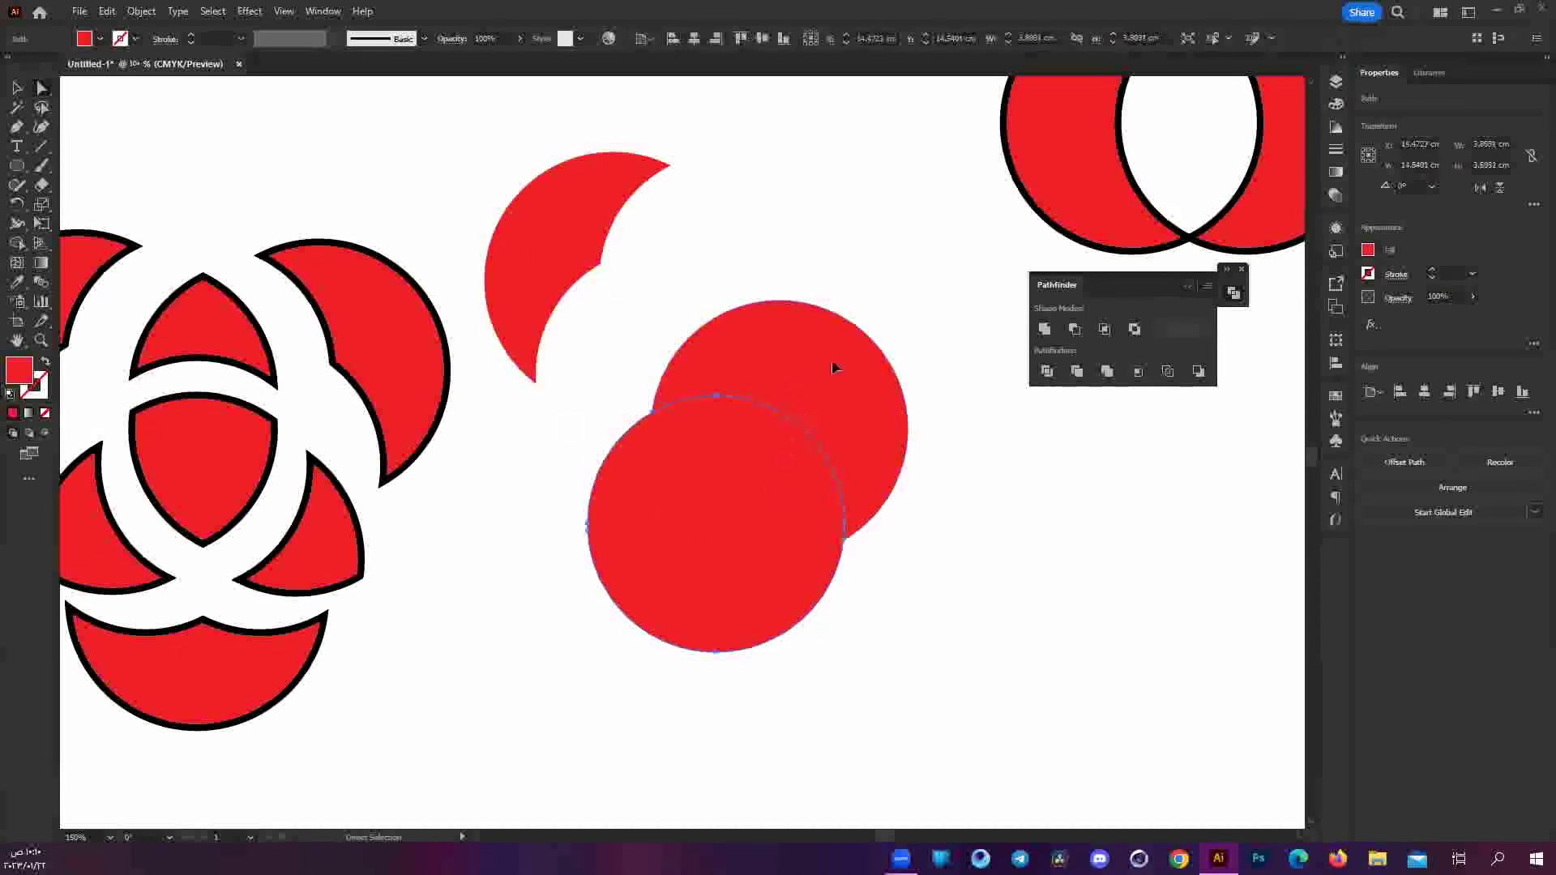
pyautogui.click(861, 395)
pyautogui.moveTo(861, 395); pyautogui.dragTo(964, 274)
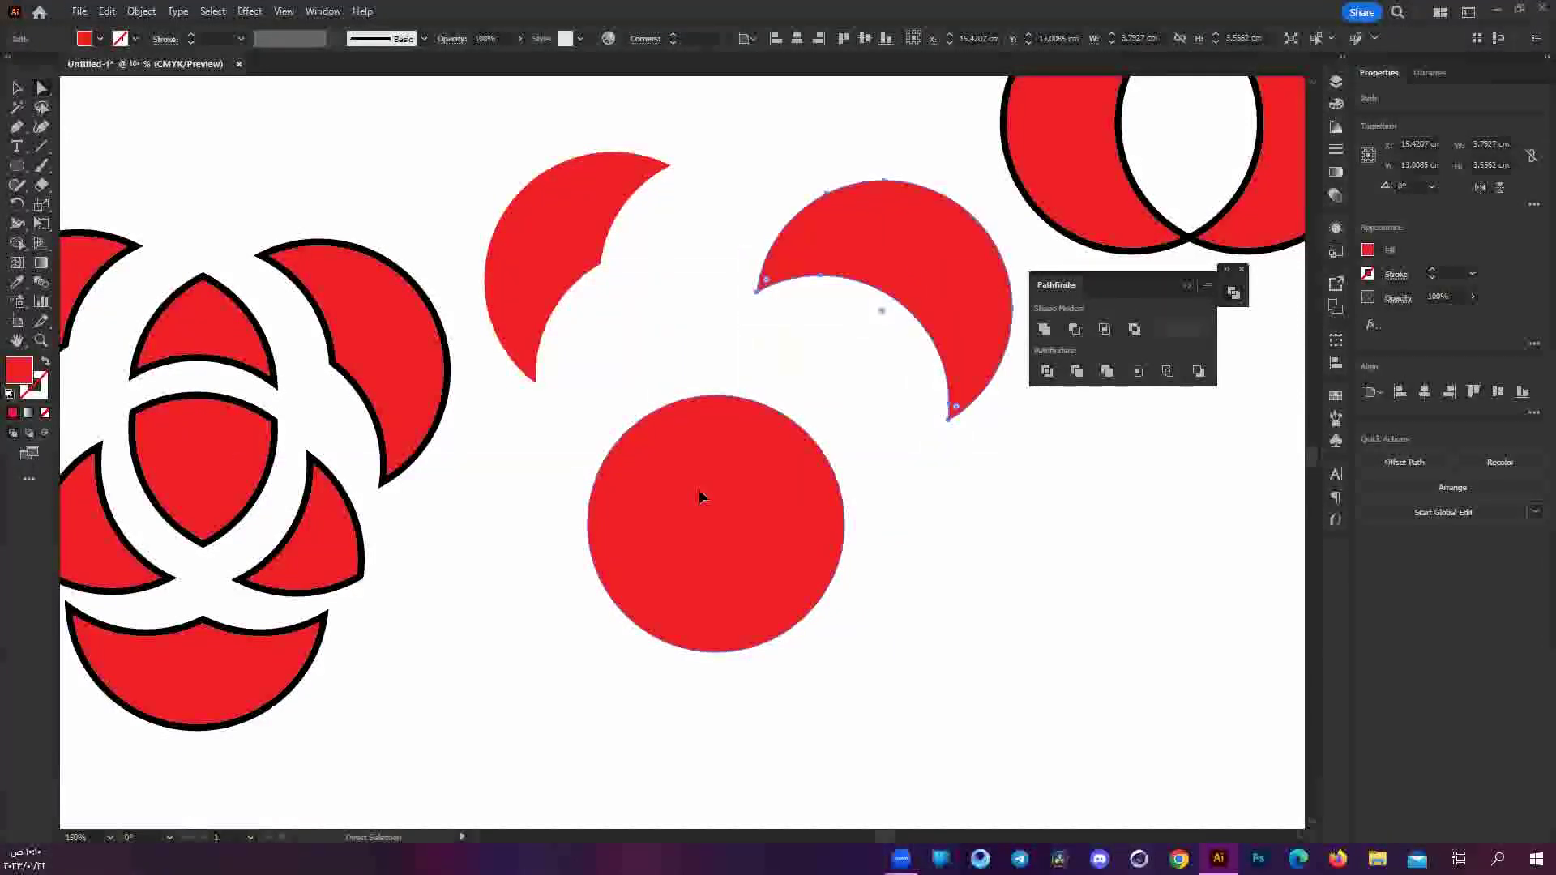
pyautogui.moveTo(731, 515)
pyautogui.mouseDown()
pyautogui.moveTo(846, 517)
pyautogui.moveTo(846, 475)
pyautogui.mouseUp()
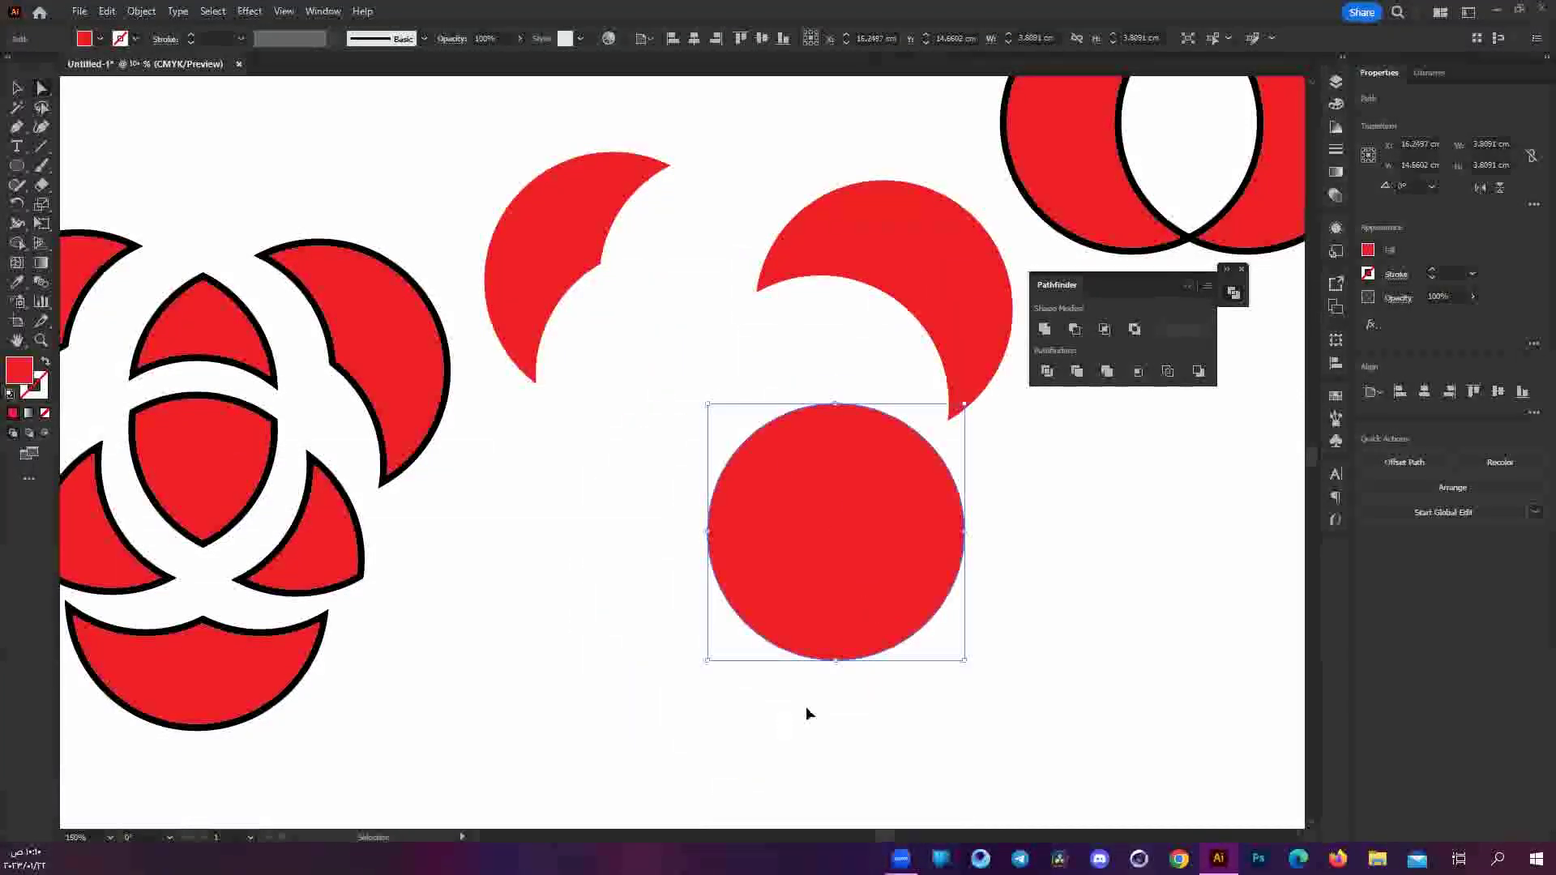
pyautogui.hotkey('ctrl', 'z')
pyautogui.hotkey('ctrl', 'z')
pyautogui.hotkey('ctrl', 'z')
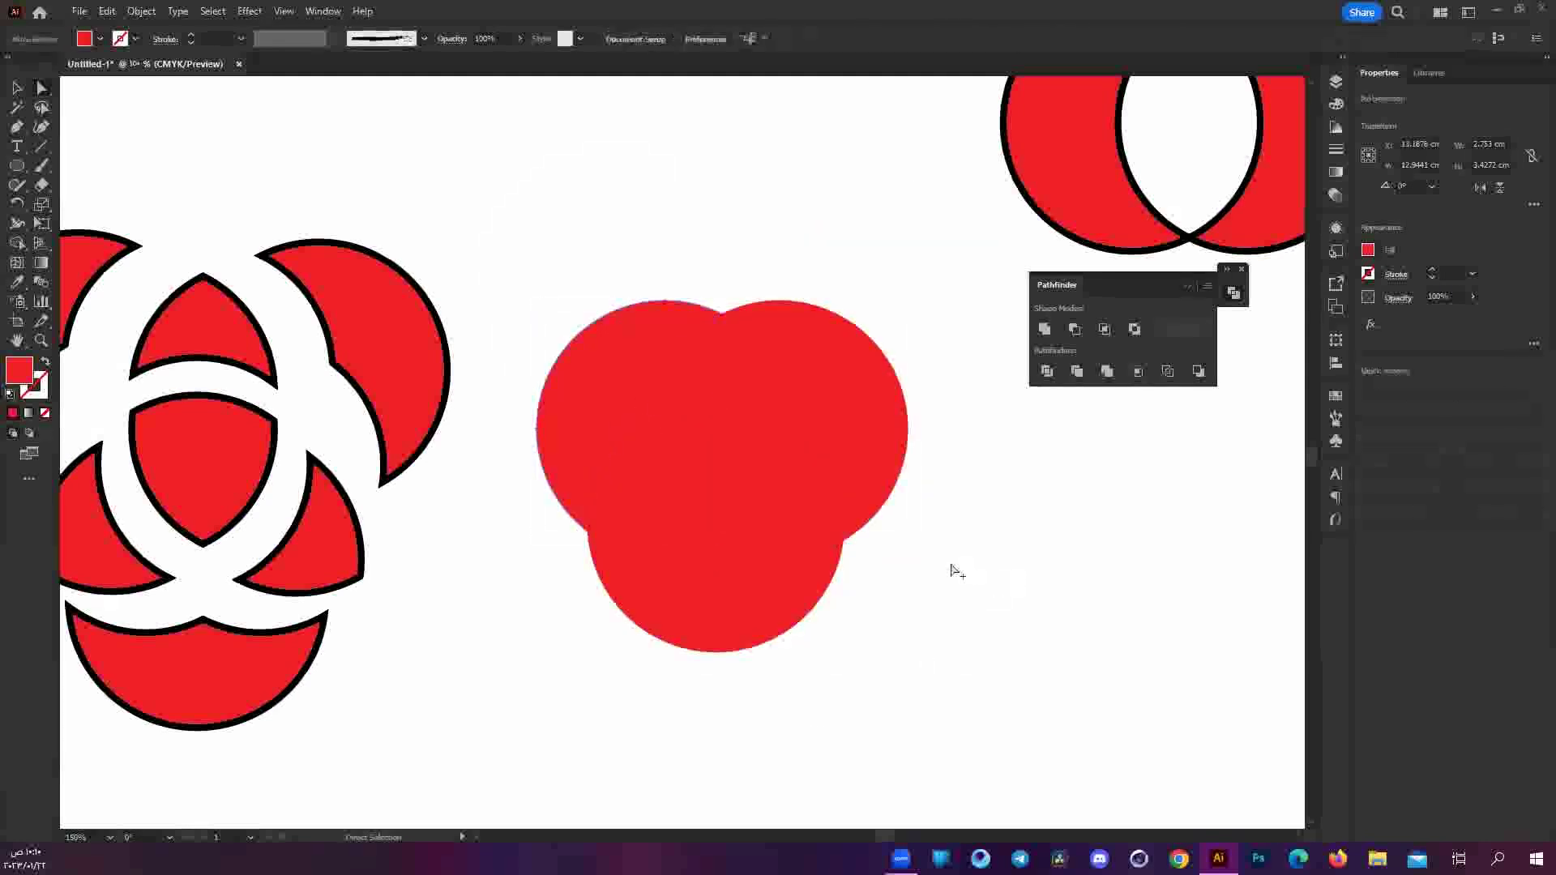
# Alt-drag a copy of the three circles right and apply Trim to the middle set.
pyautogui.scroll(-3, 956, 571)
pyautogui.scroll(-2, 948, 566)
pyautogui.moveTo(944, 572); pyautogui.dragTo(1050, 576)
pyautogui.click(899, 551)
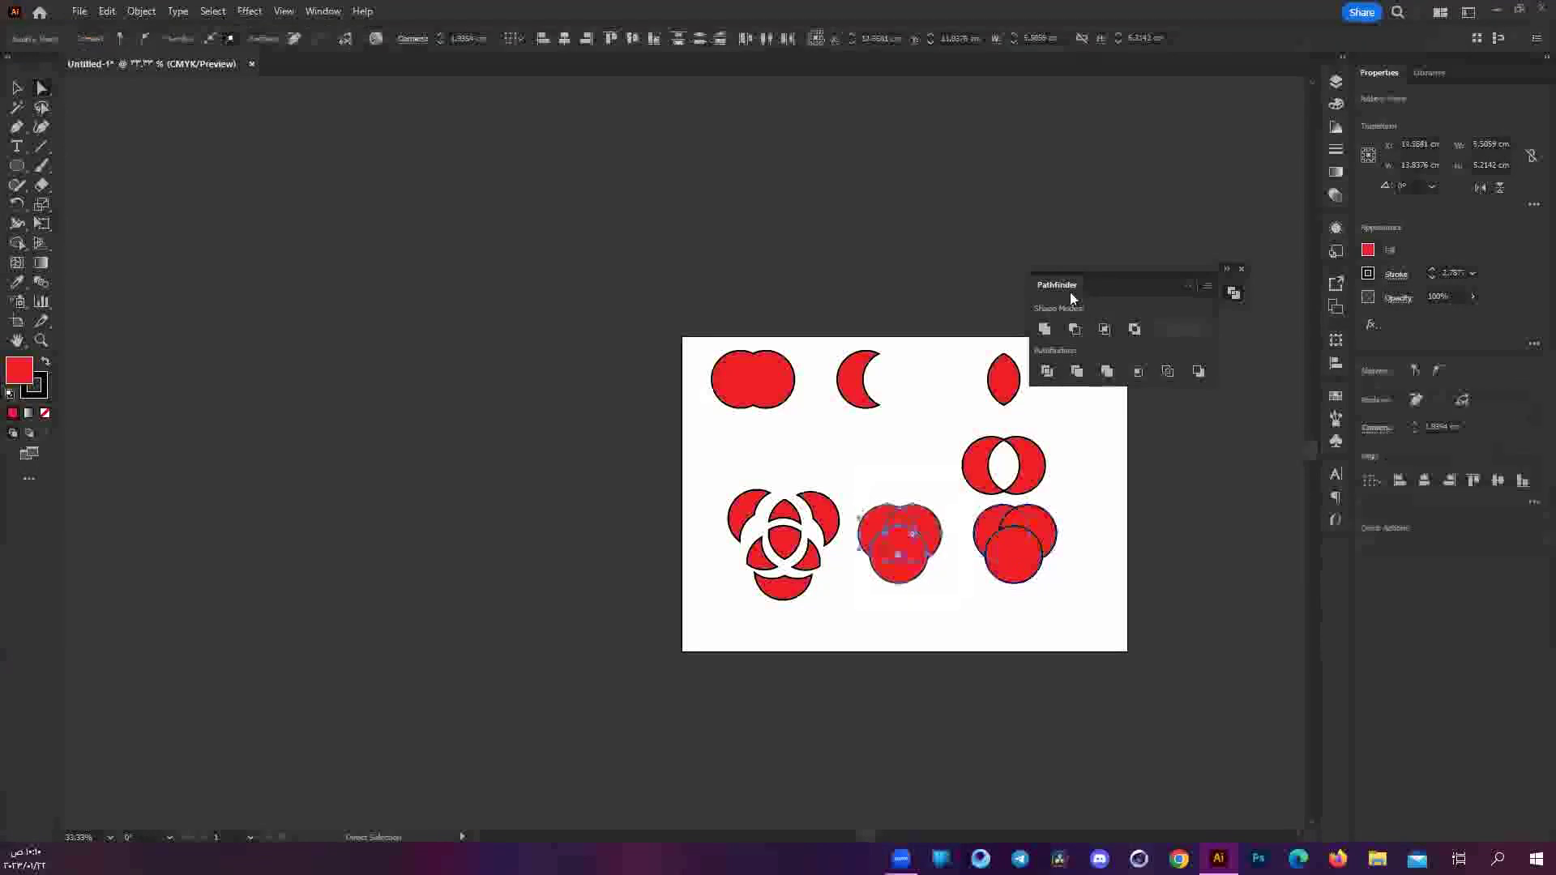
pyautogui.click(1103, 373)
pyautogui.click(922, 630)
# Merge the right three circles into one borderless shape and nudge it down-right.
pyautogui.hscroll(1, 1068, 612)
pyautogui.scroll(1, 1068, 612)
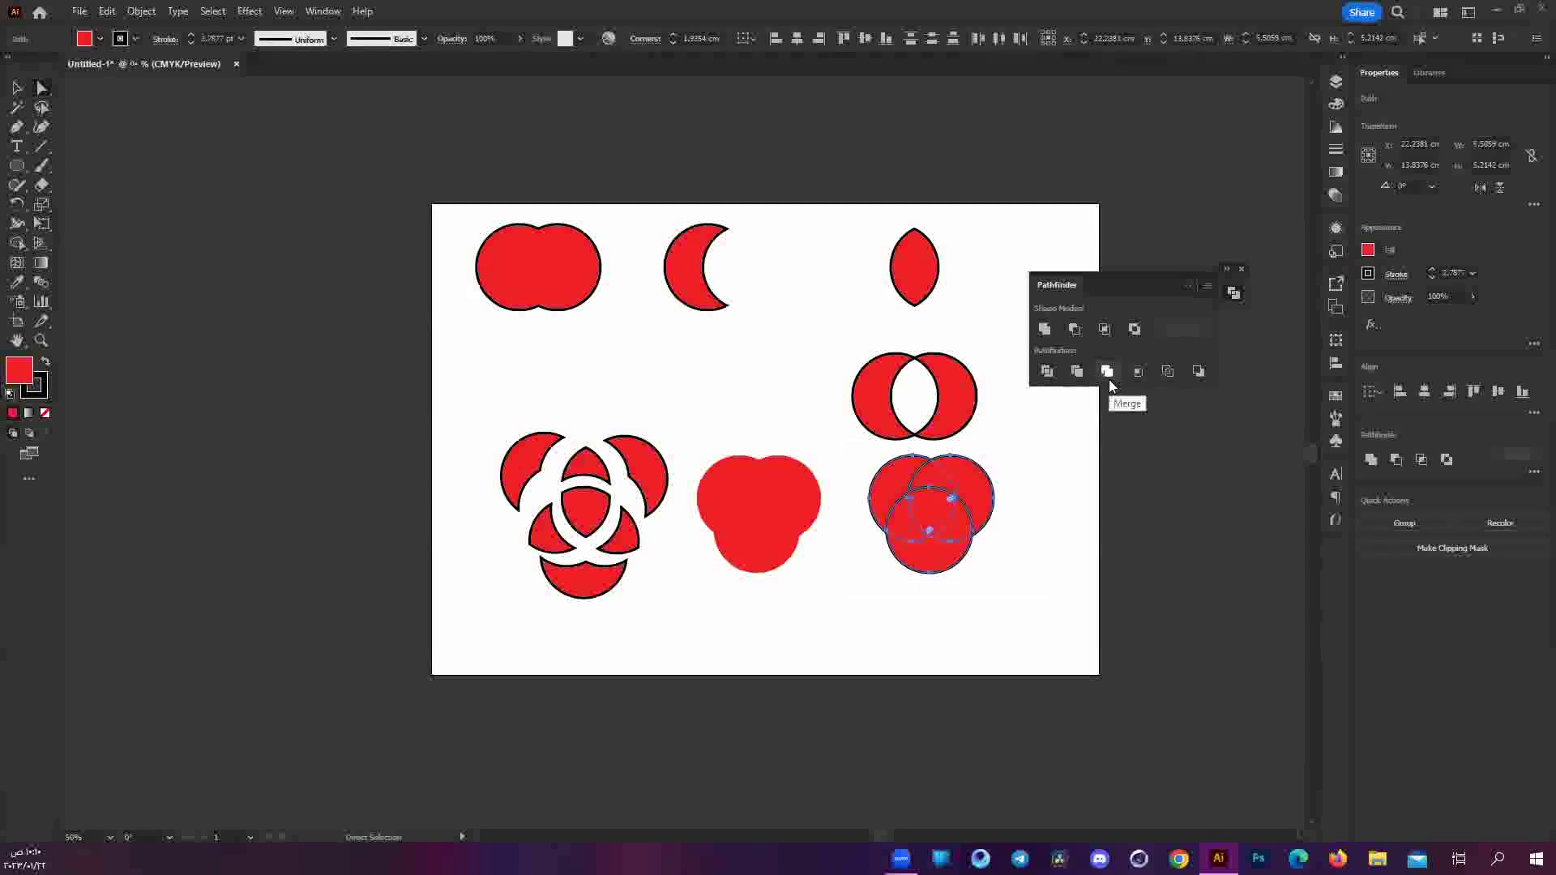
pyautogui.click(1107, 371)
pyautogui.click(1007, 527)
pyautogui.scroll(1, 1005, 529)
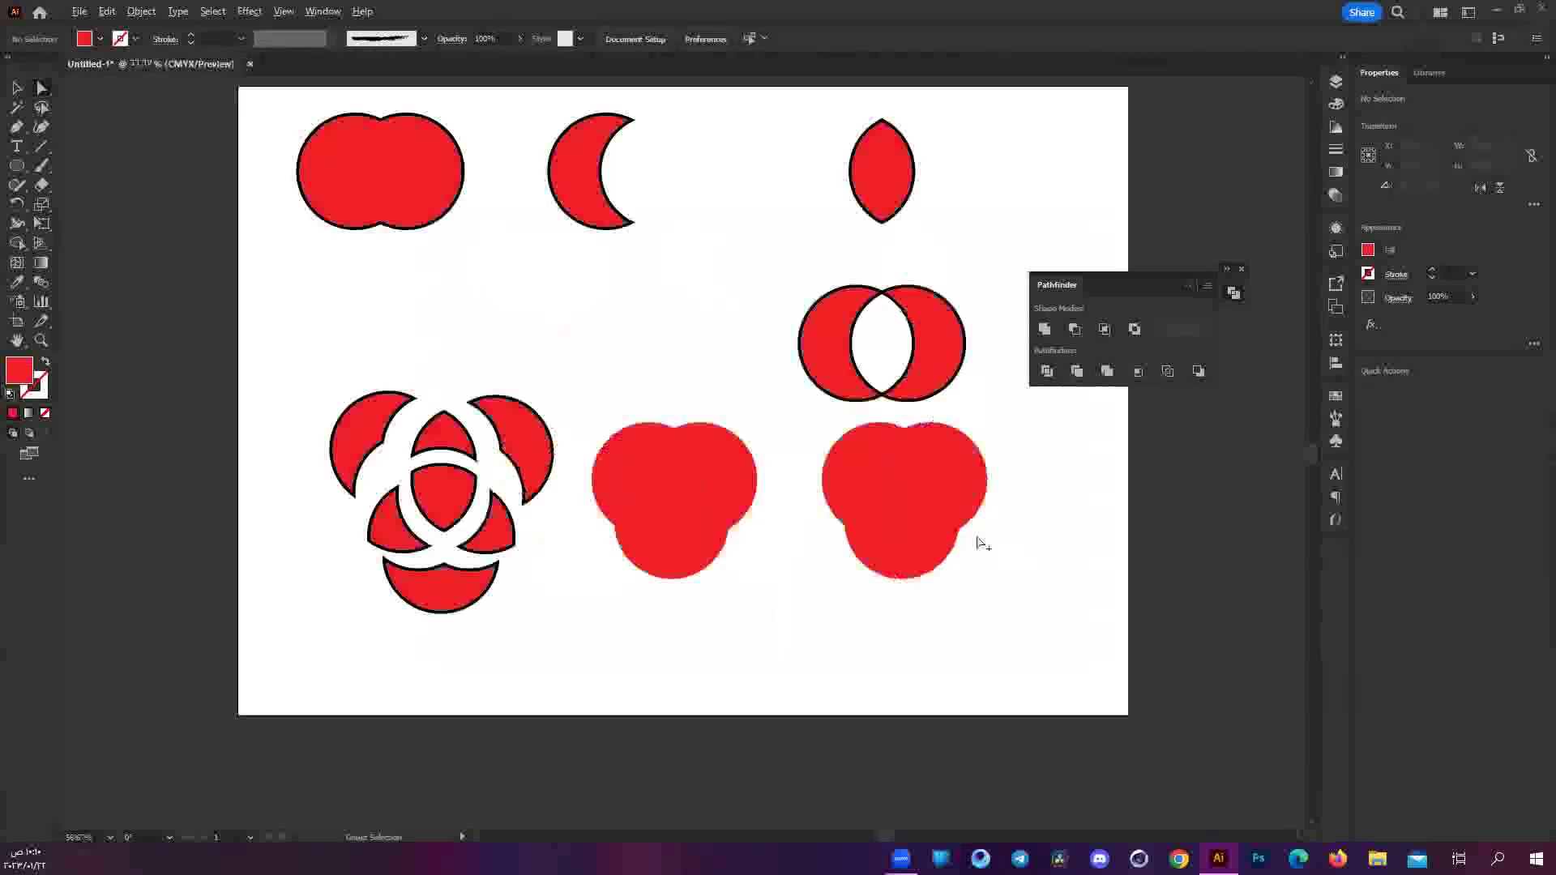
pyautogui.scroll(1, 984, 539)
pyautogui.moveTo(890, 456); pyautogui.dragTo(922, 499)
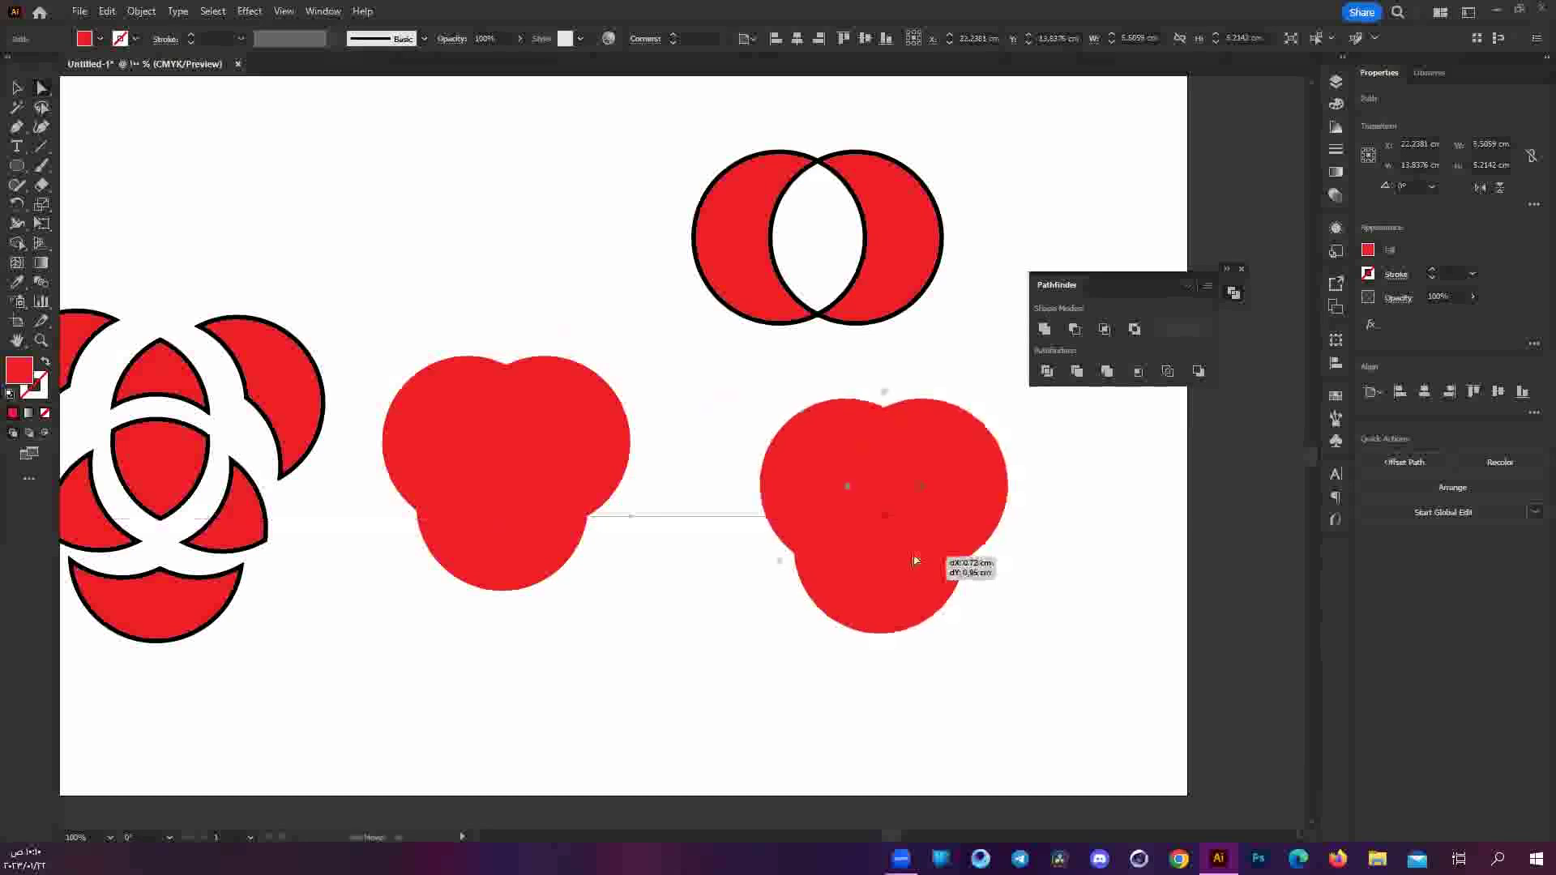
# Move the right trefoil to the bottom right, then undo back to the outlined three circles.
pyautogui.click(1055, 519)
pyautogui.scroll(-2, 1077, 527)
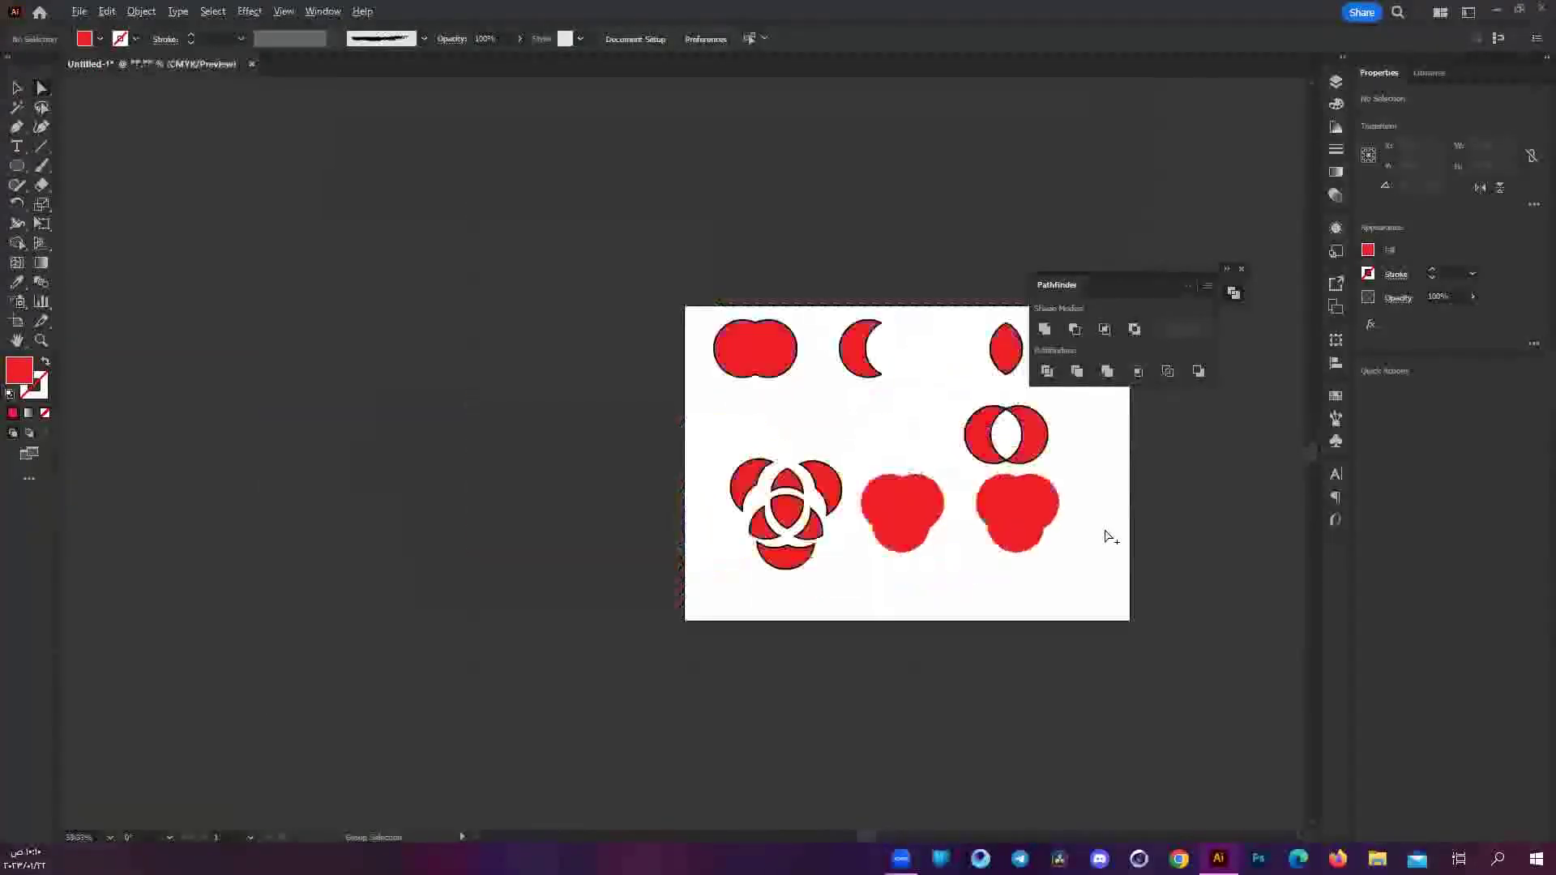
pyautogui.moveTo(304, 89); pyautogui.dragTo(559, 246)
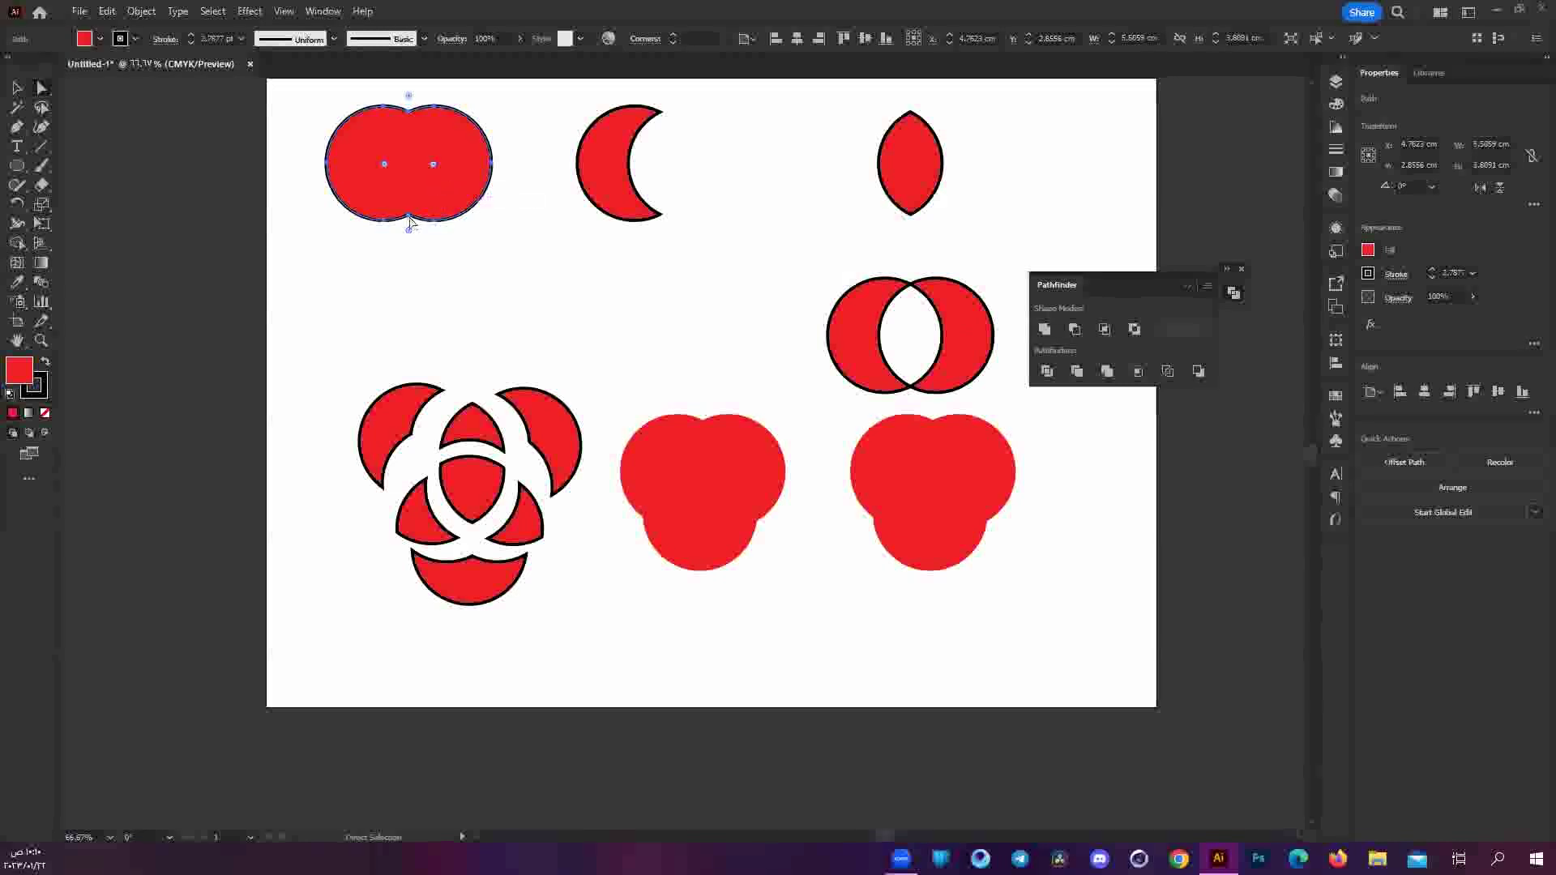
pyautogui.click(927, 510)
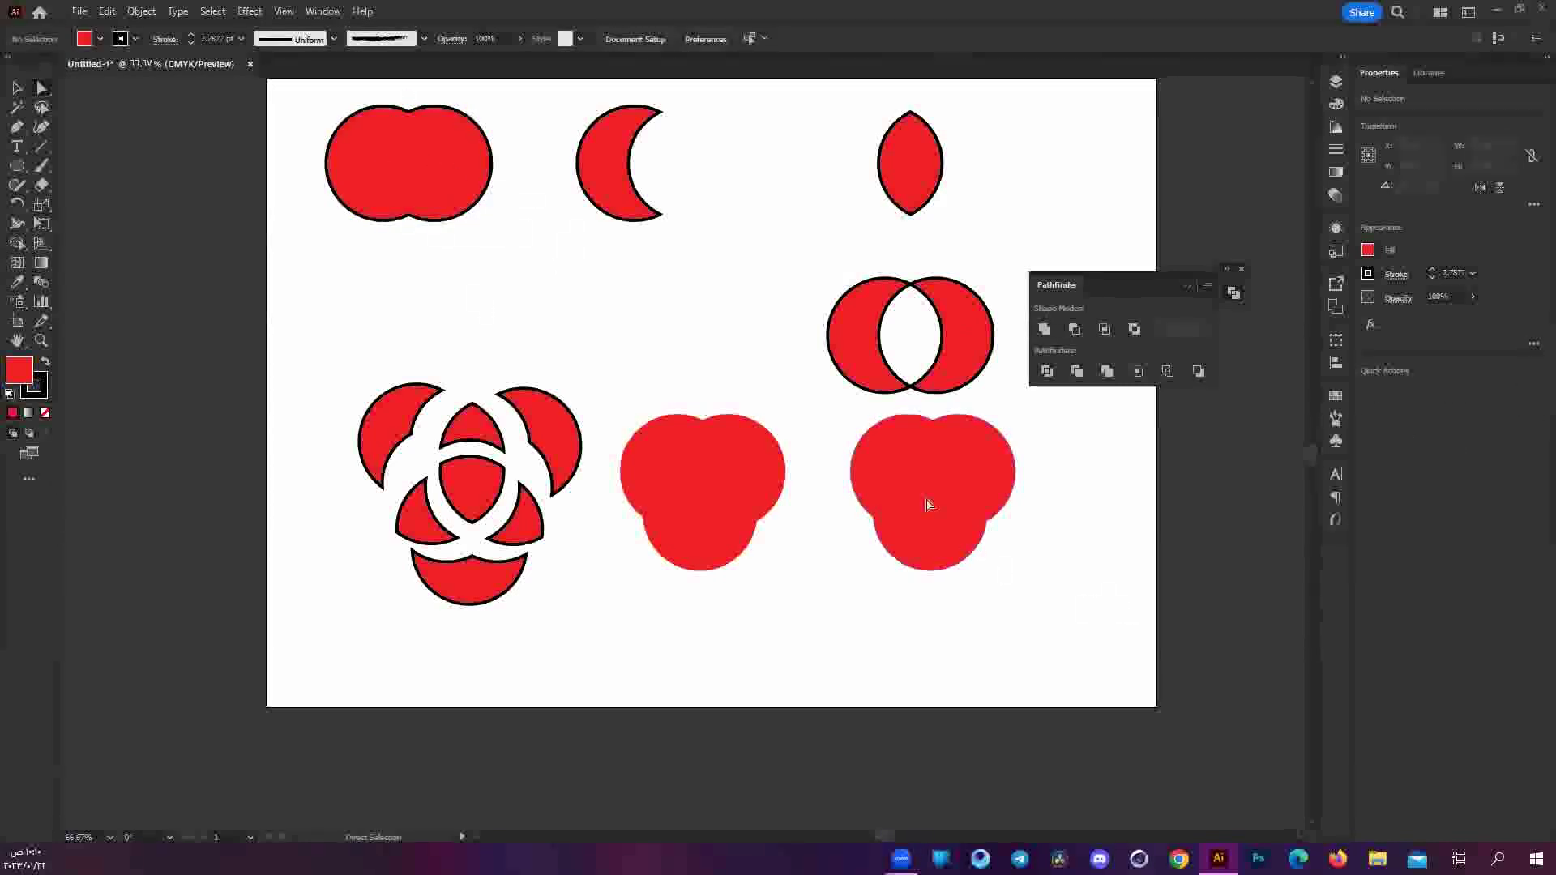
pyautogui.moveTo(988, 517)
pyautogui.mouseDown()
pyautogui.moveTo(1087, 691)
pyautogui.moveTo(1145, 747)
pyautogui.mouseUp()
pyautogui.hotkey('ctrl', 'z')
pyautogui.hotkey('ctrl', 'z')
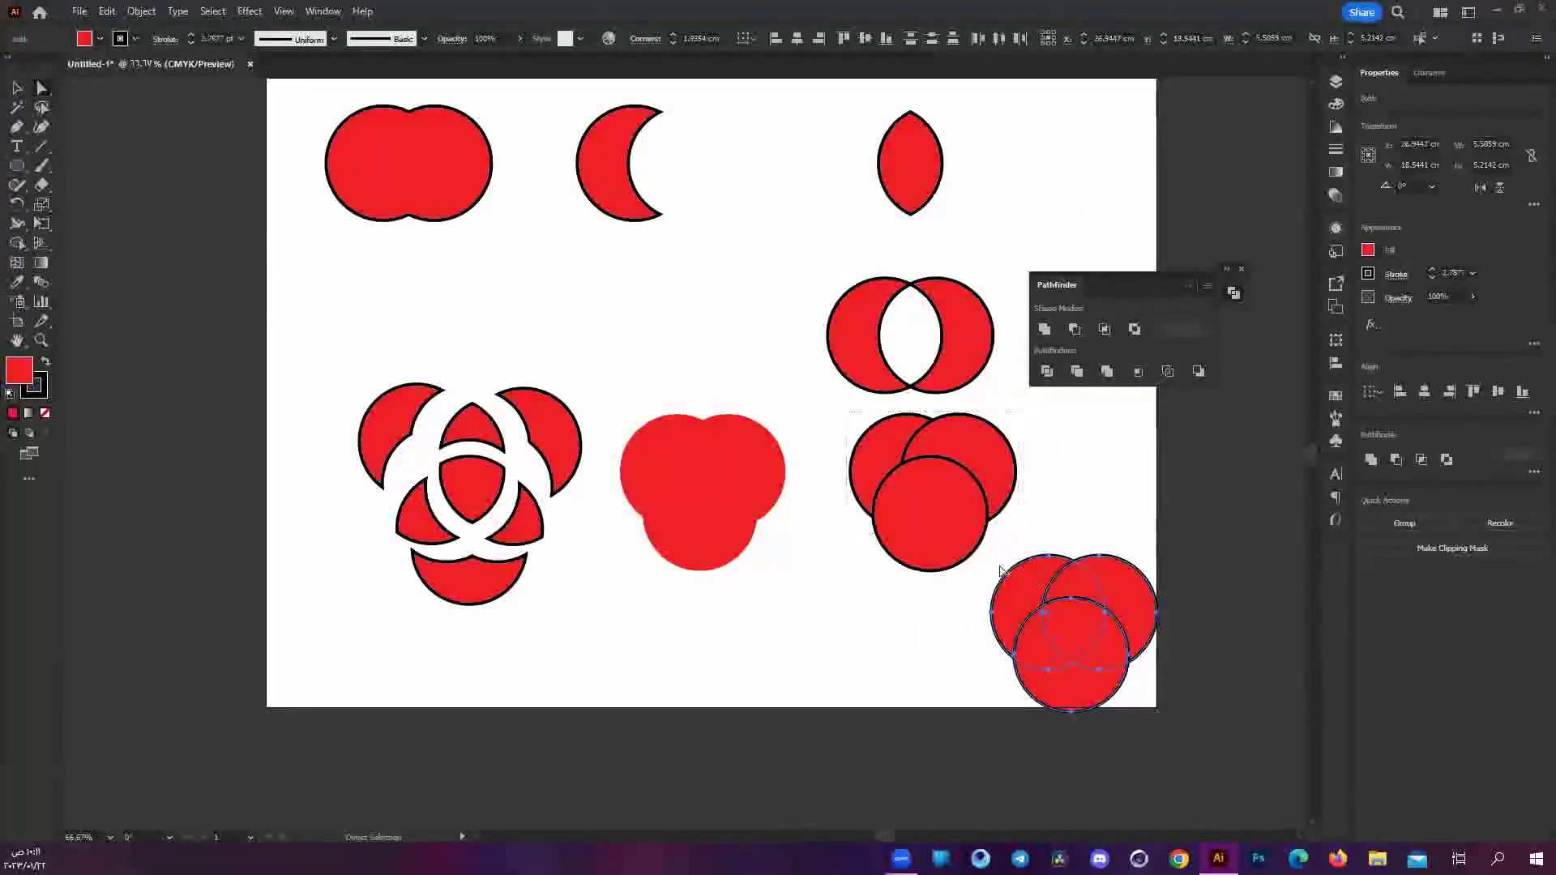
# Raise the merged trefoil so it sits directly above the trimmed one.
pyautogui.moveTo(1002, 571); pyautogui.dragTo(1024, 441)
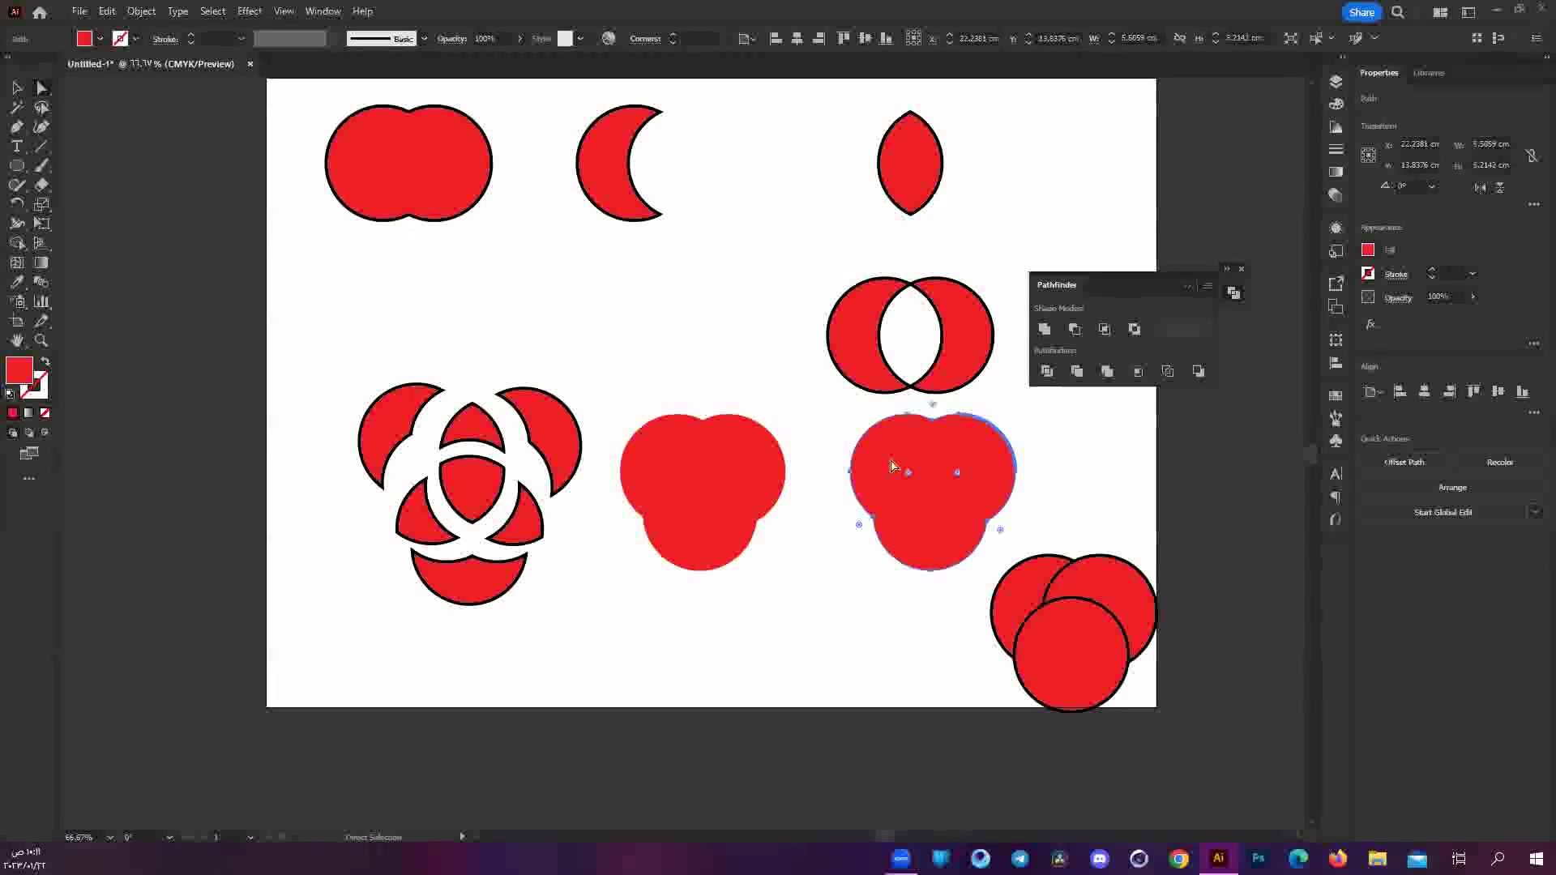
pyautogui.moveTo(955, 510); pyautogui.dragTo(724, 328)
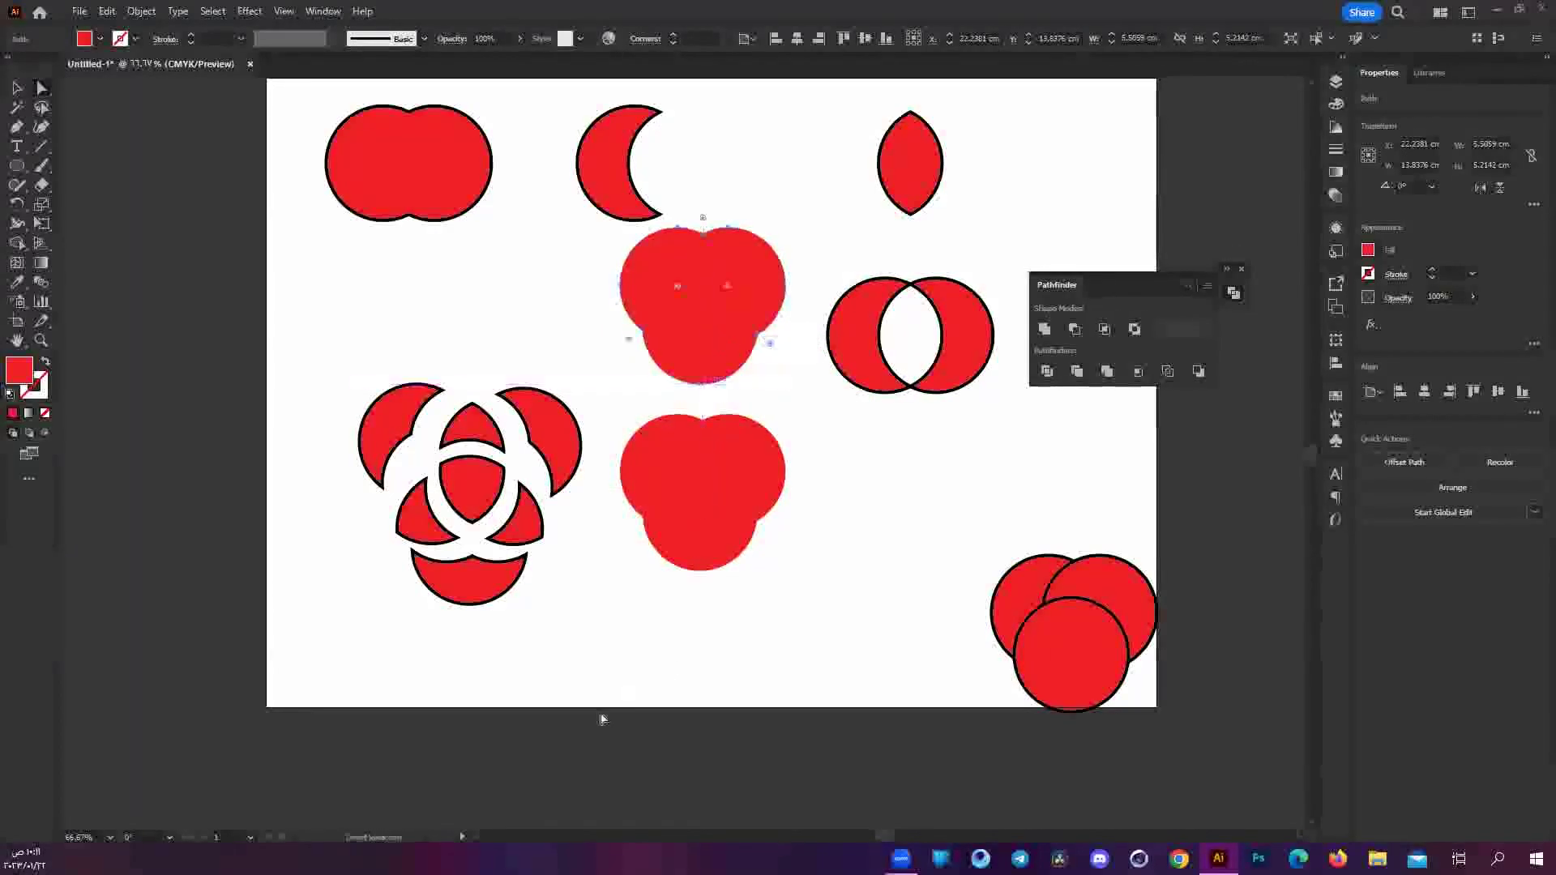
pyautogui.click(684, 656)
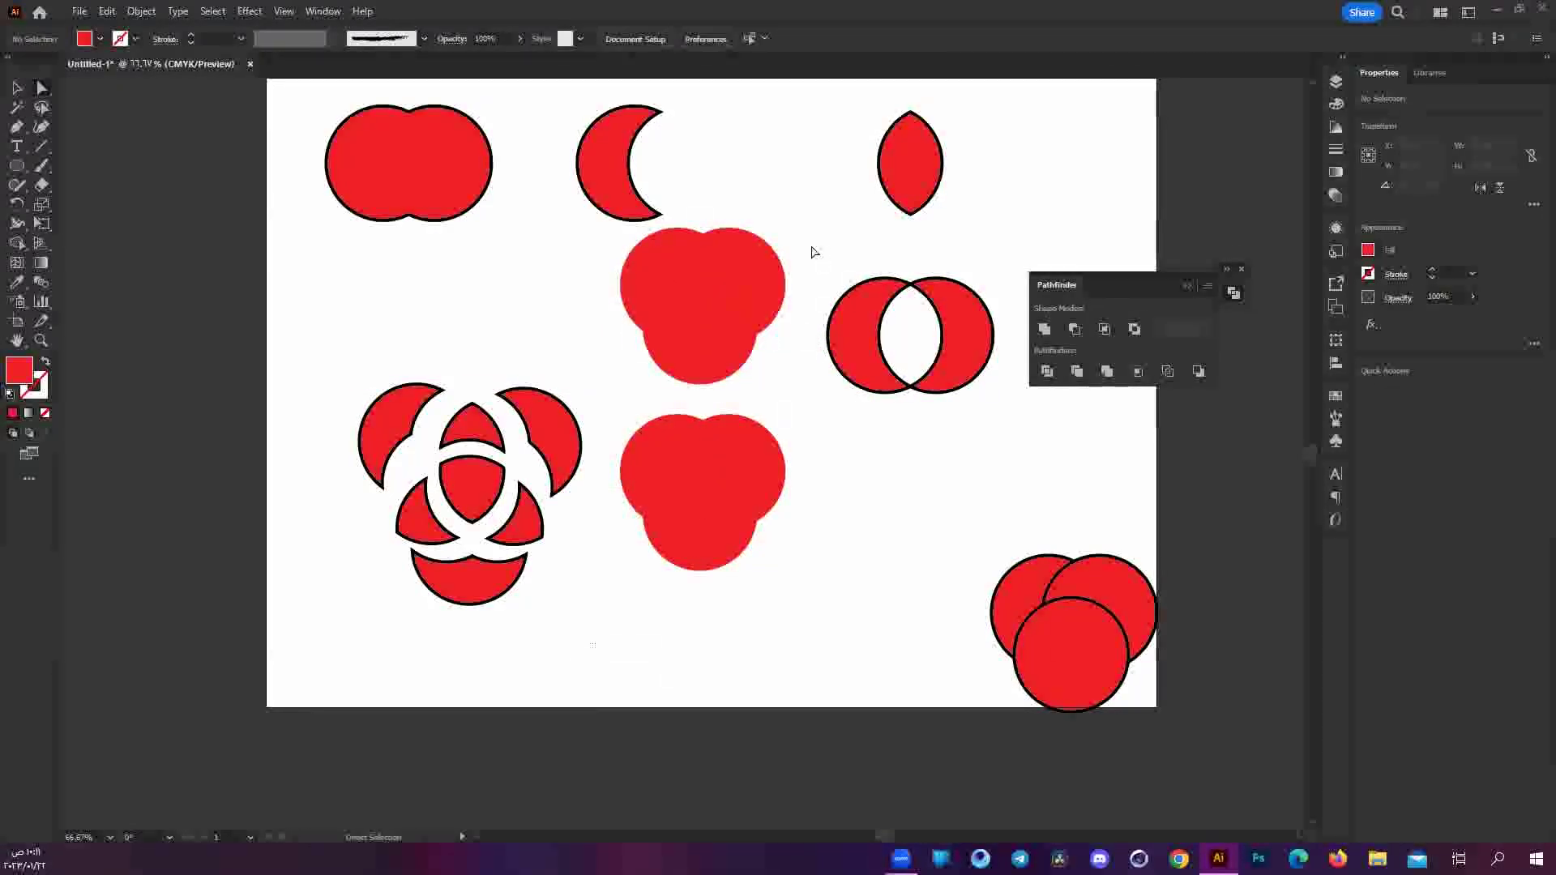
pyautogui.moveTo(810, 247); pyautogui.dragTo(810, 247)
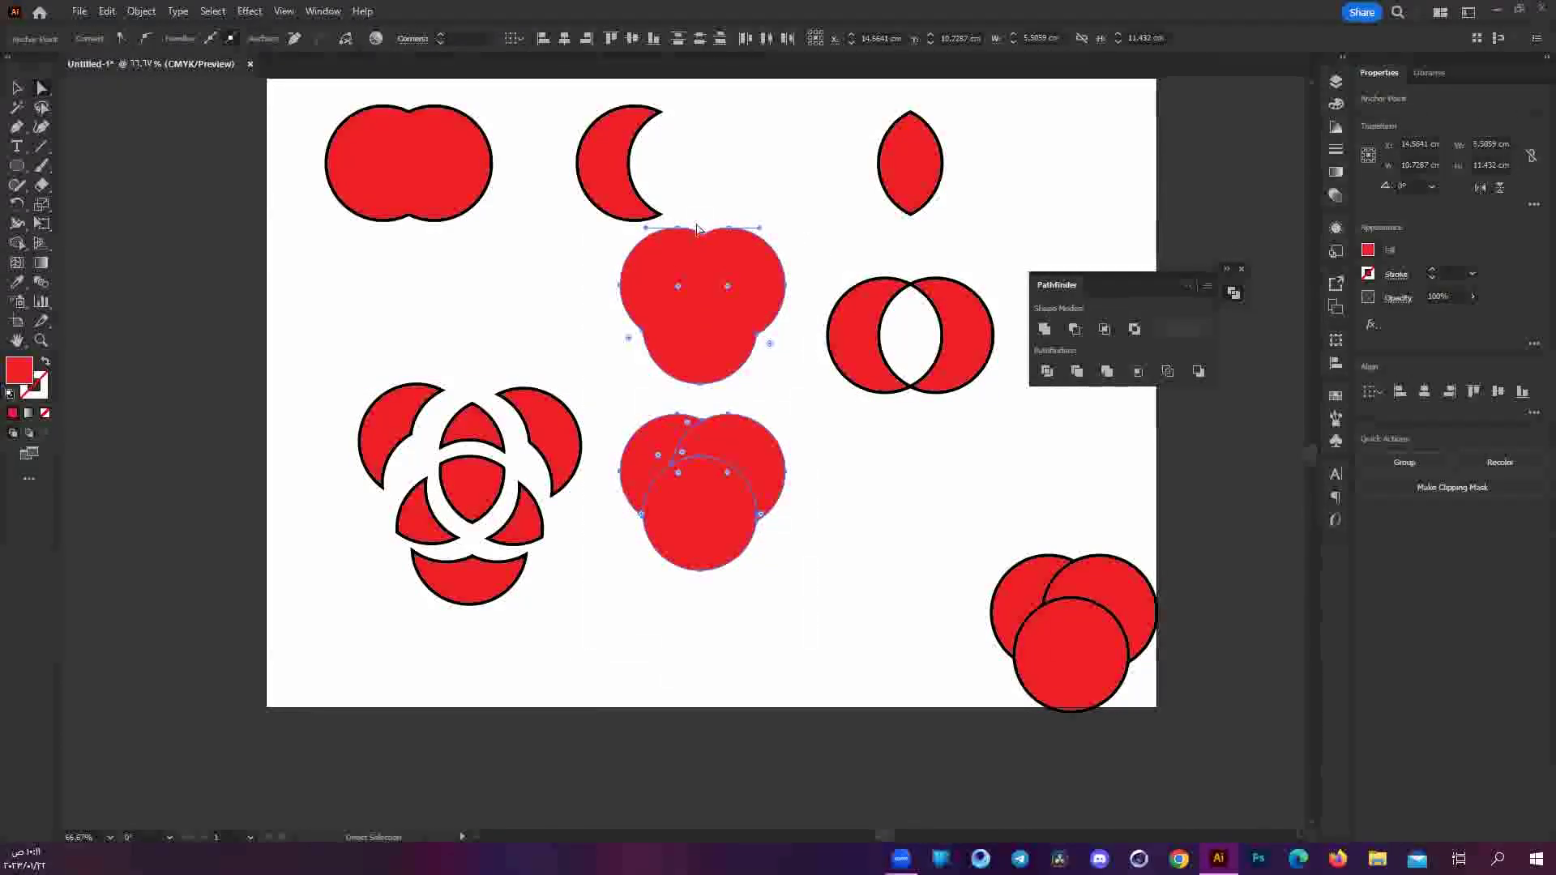
pyautogui.click(839, 389)
# Move the bottom-right circles up and left, trial Pathfinder Crop, then undo it.
pyautogui.click(1064, 701)
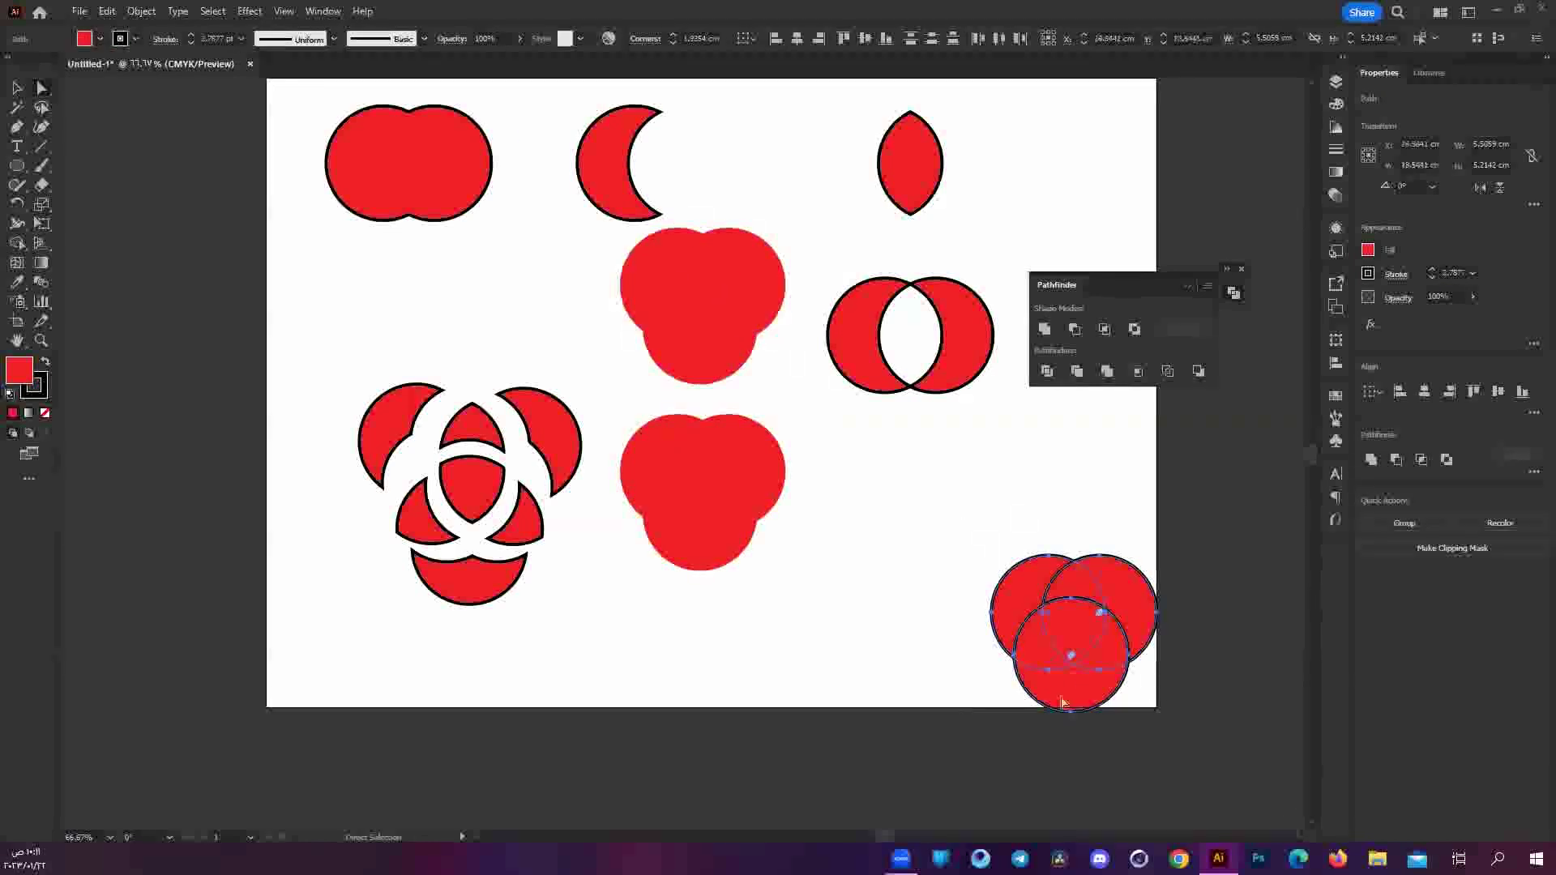
pyautogui.moveTo(1071, 654); pyautogui.dragTo(939, 550)
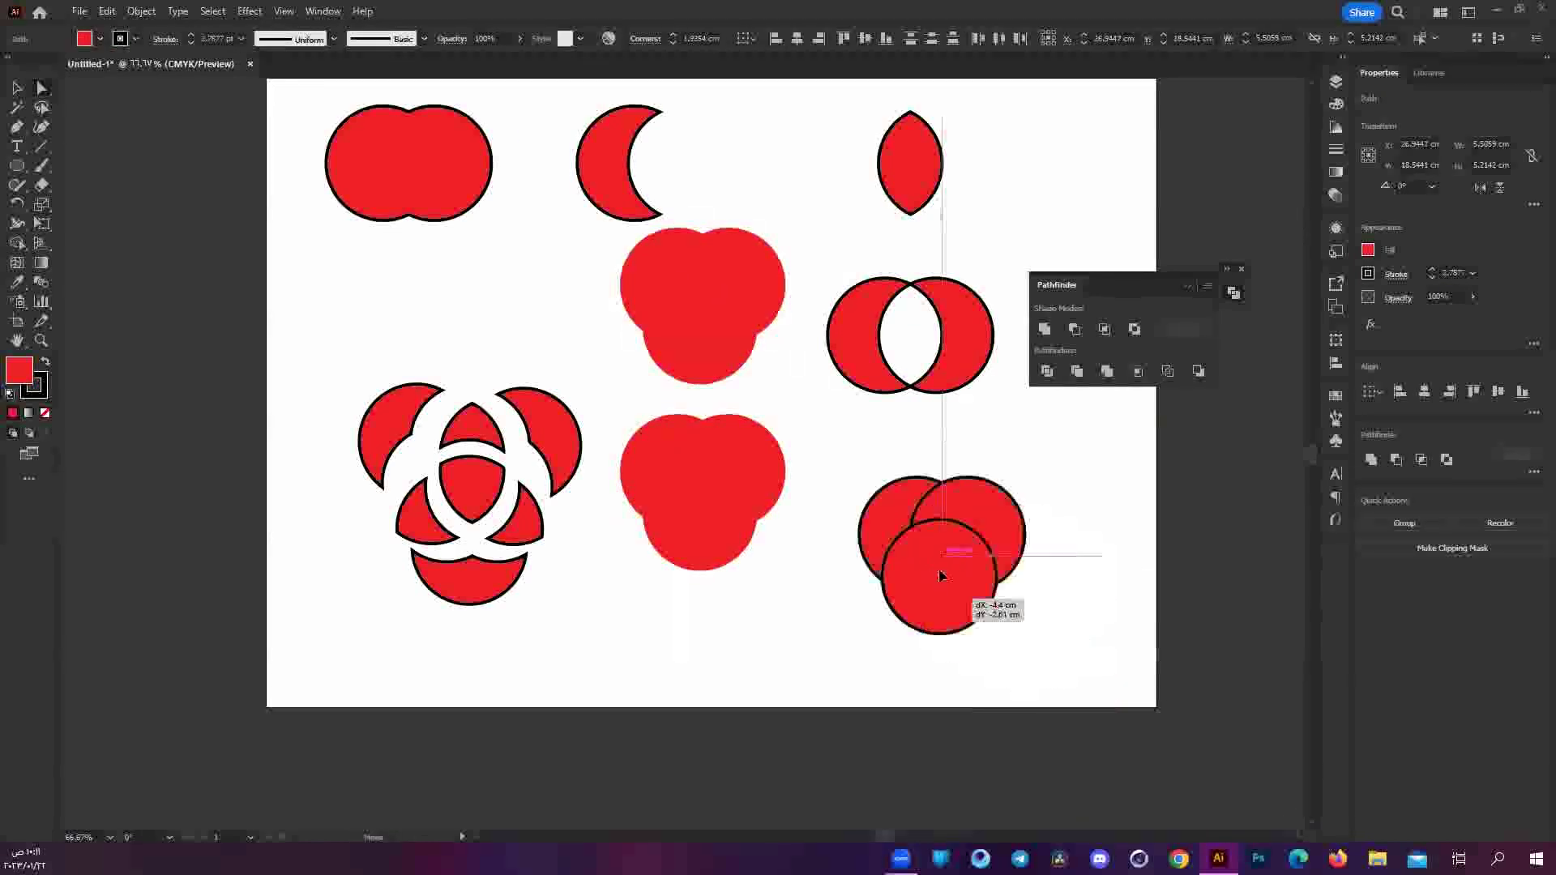
pyautogui.click(1138, 371)
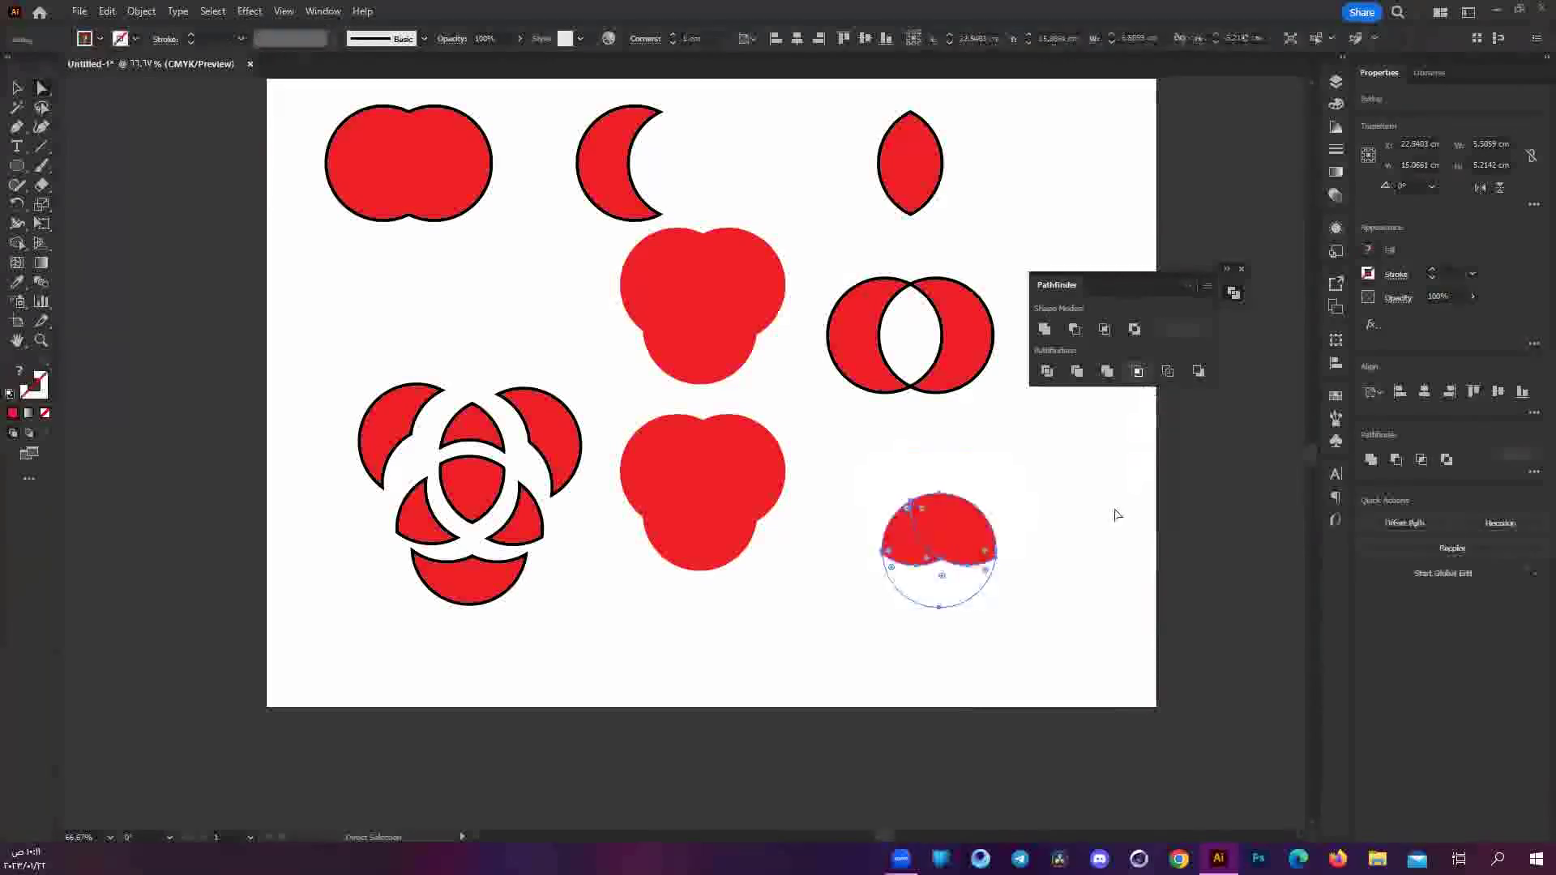
pyautogui.click(1025, 562)
pyautogui.scroll(1, 1023, 551)
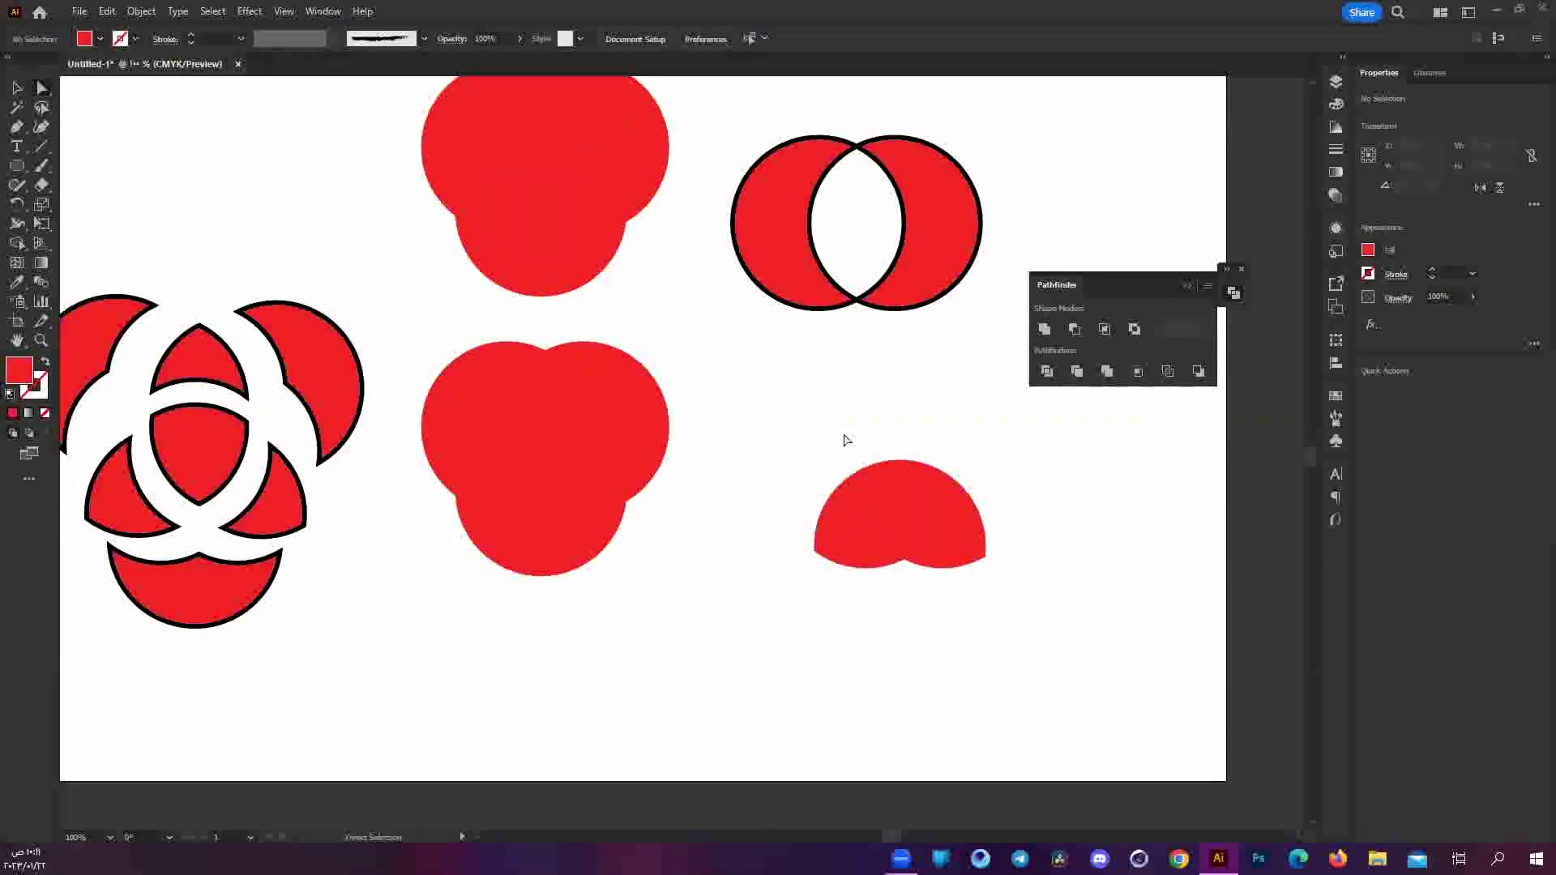
pyautogui.hotkey('ctrl', 'z')
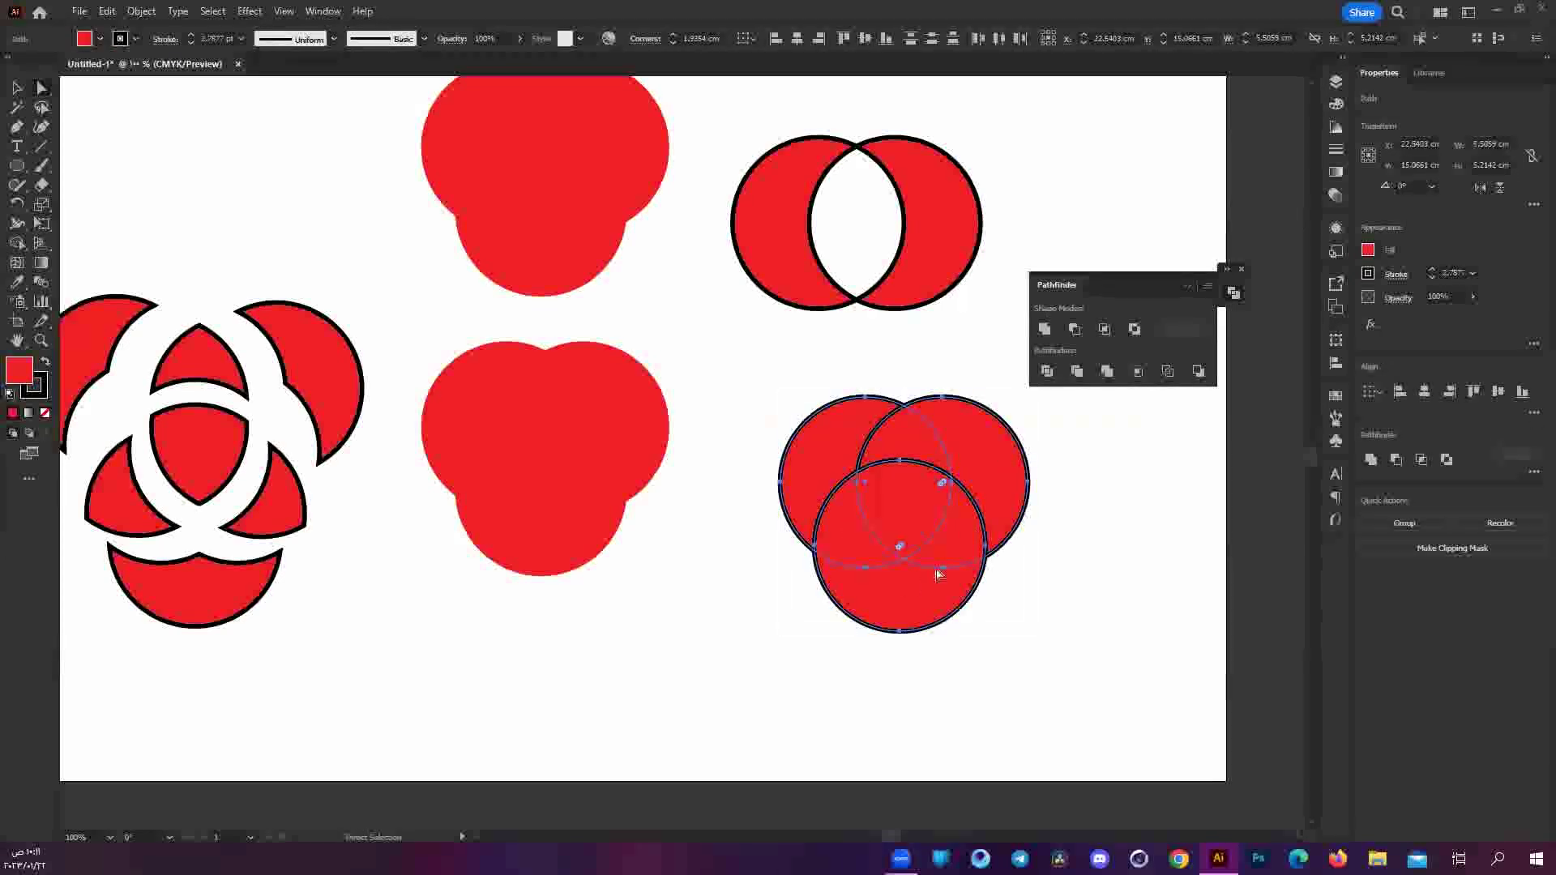
# Crop again, separate the lens and crescent, delete the empty arc, then undo to three circles.
pyautogui.click(1137, 373)
pyautogui.click(864, 533)
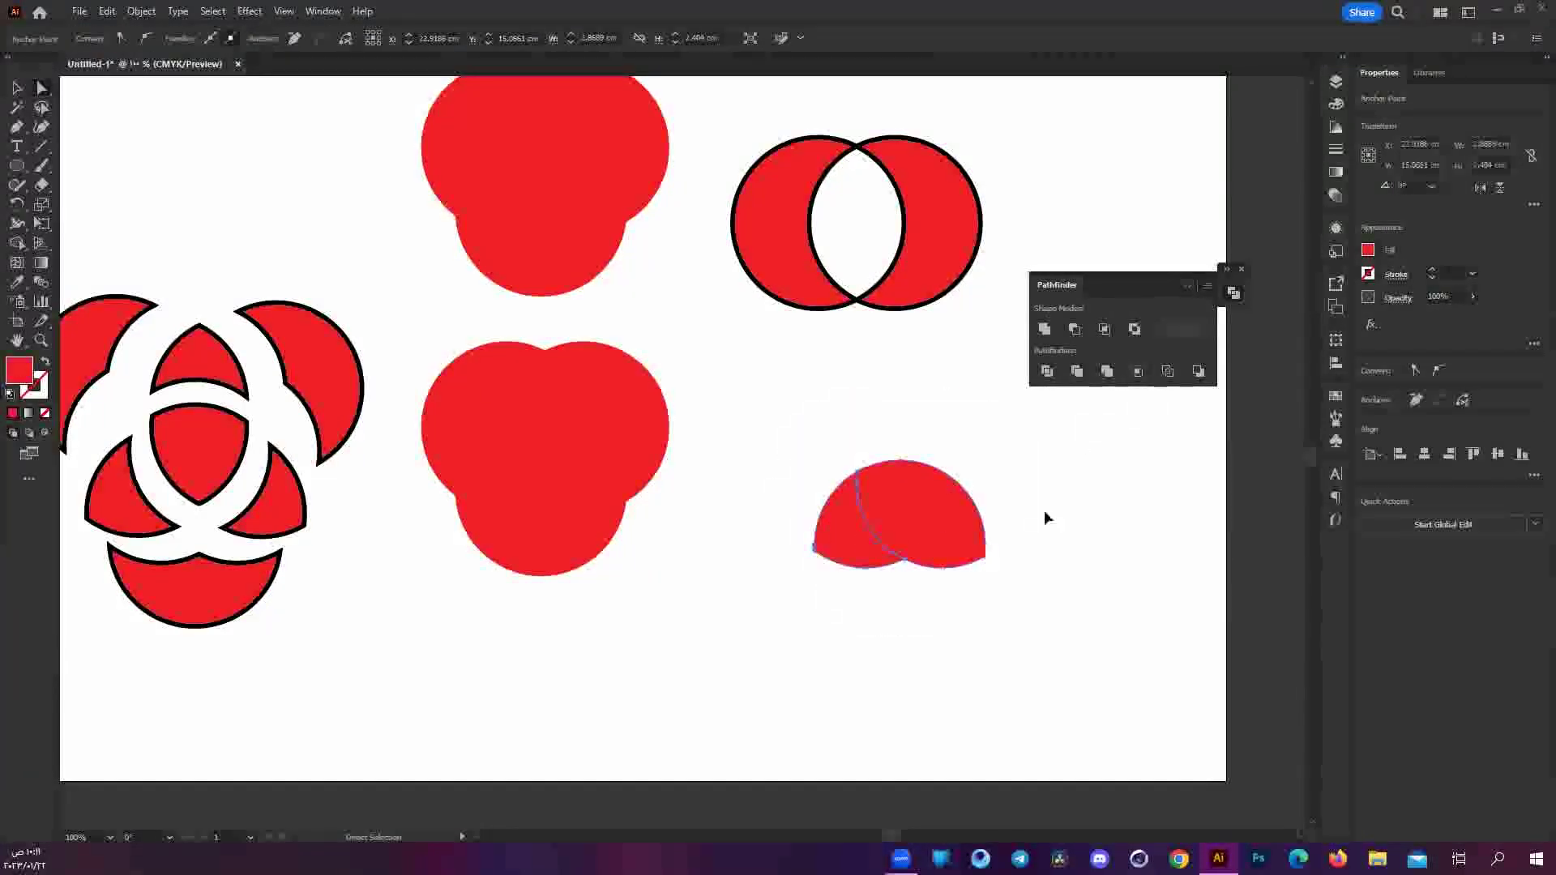
pyautogui.moveTo(964, 516); pyautogui.dragTo(1093, 517)
pyautogui.moveTo(851, 527); pyautogui.dragTo(749, 533)
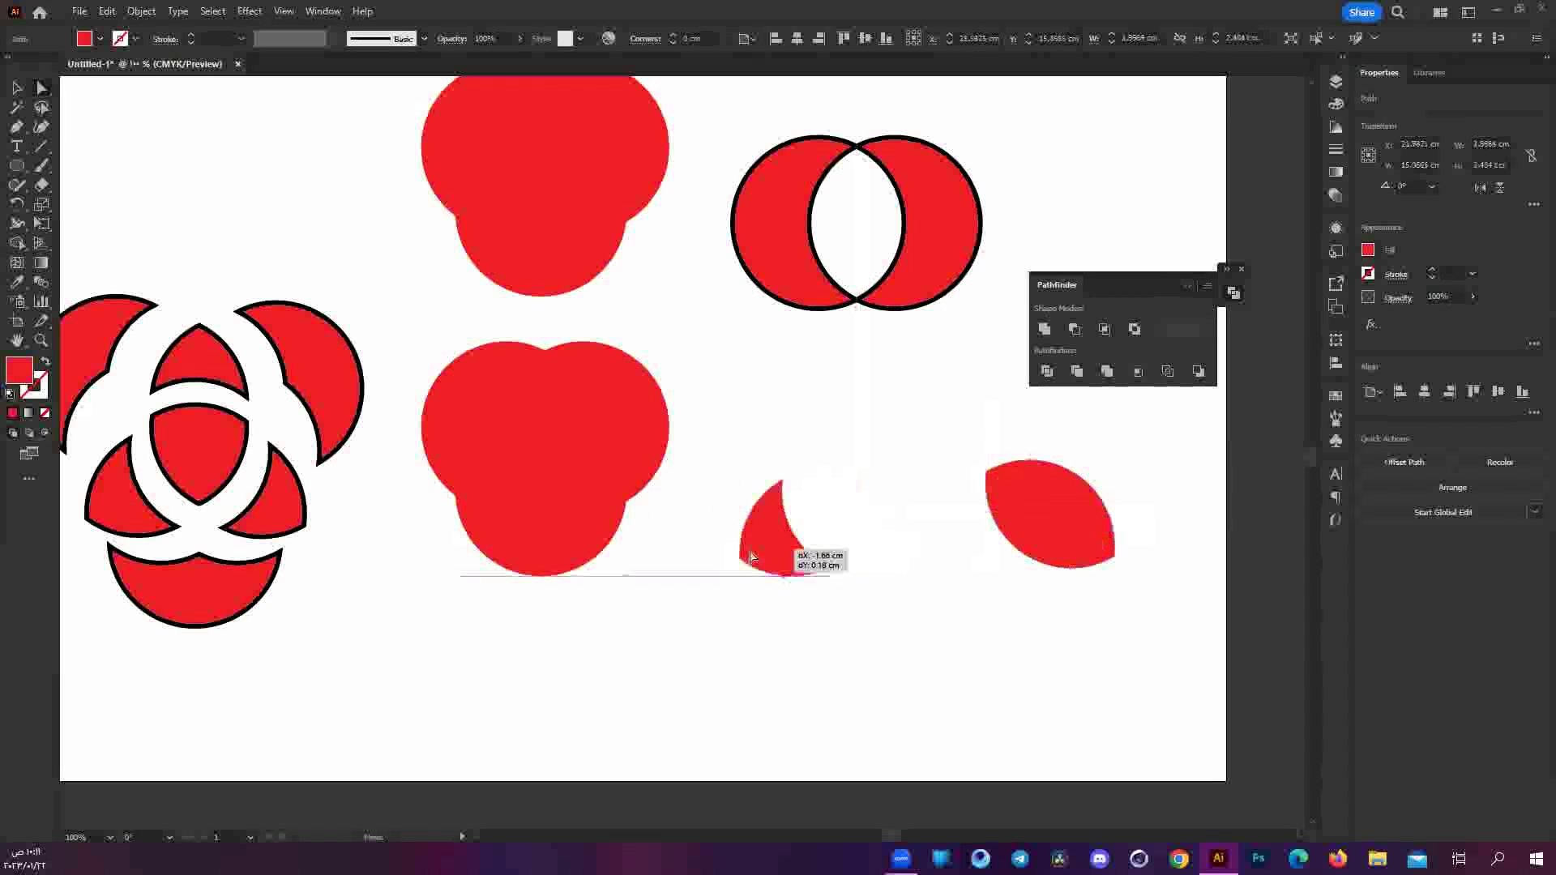
pyautogui.click(898, 563)
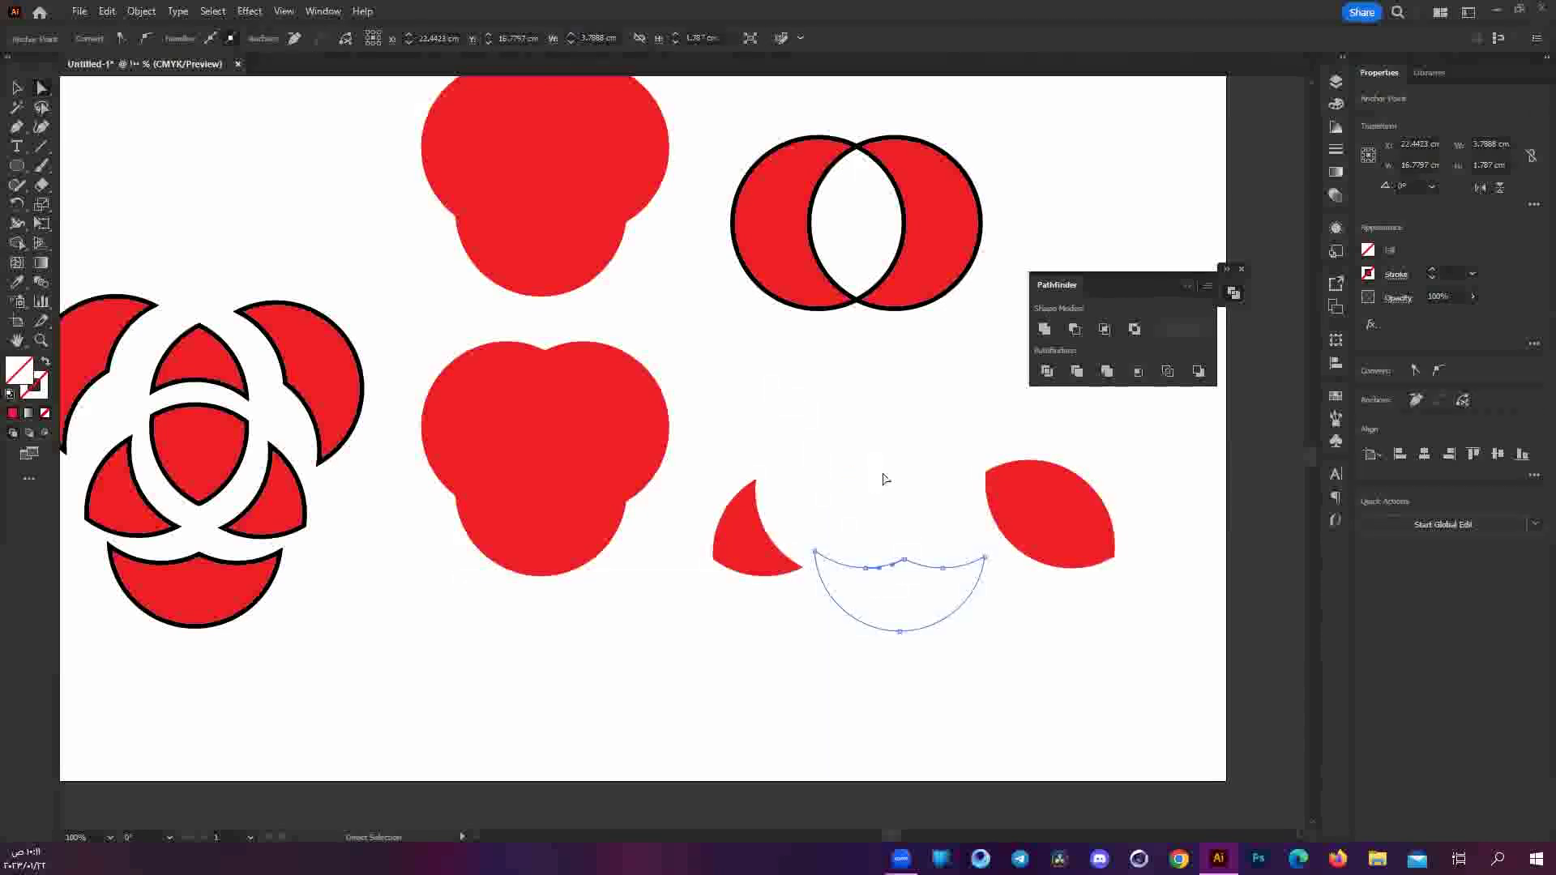
pyautogui.press('Delete')
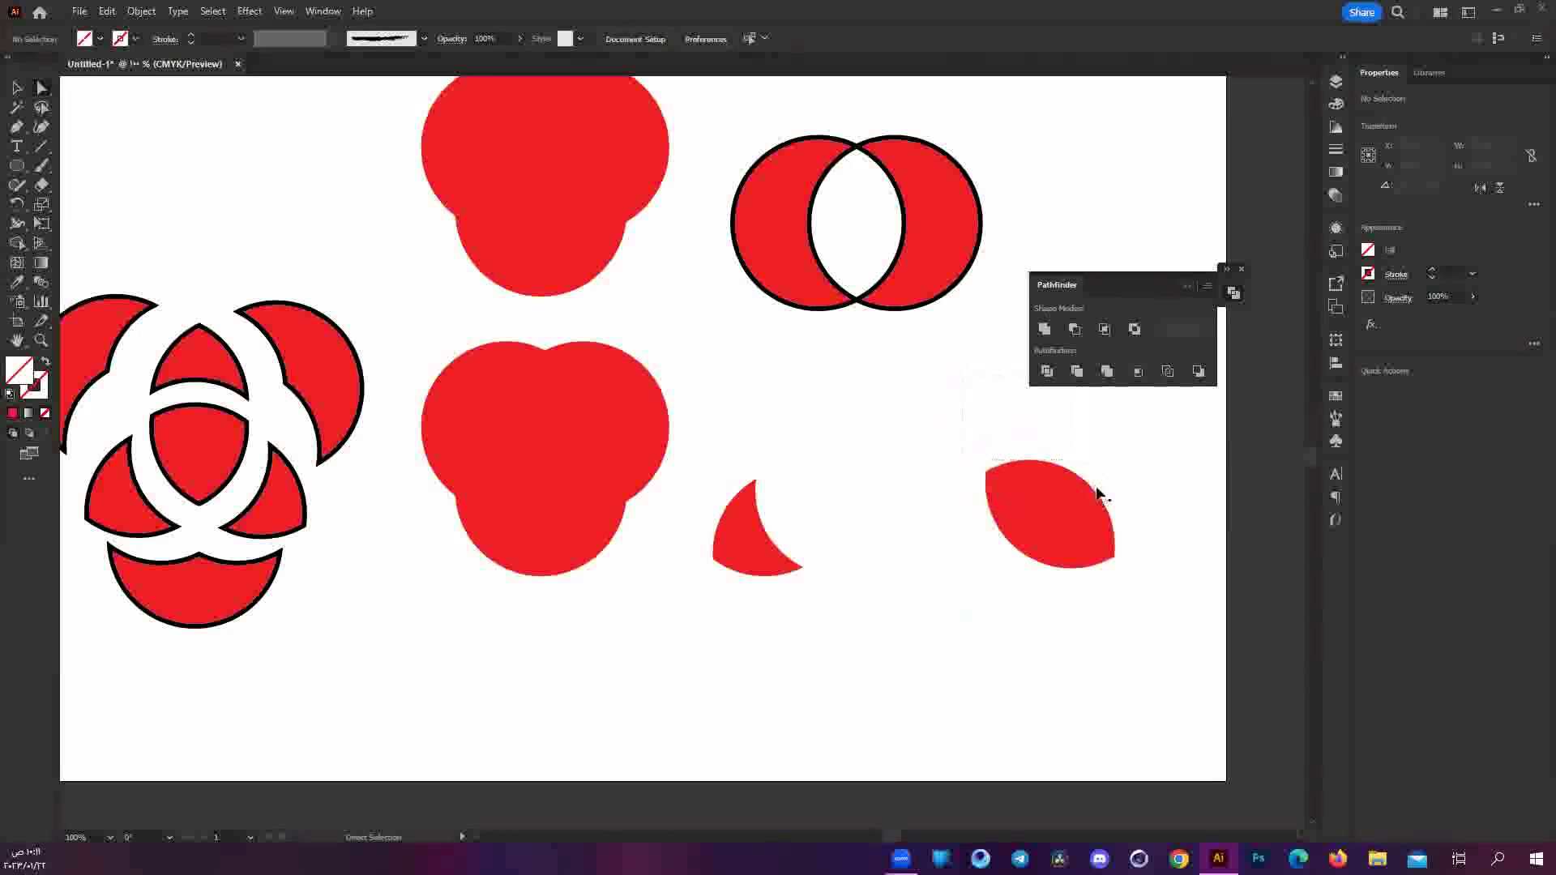
pyautogui.click(1096, 492)
pyautogui.hotkey('ctrl', 'z')
pyautogui.hotkey('ctrl', 'z')
pyautogui.hotkey('ctrl', 'z')
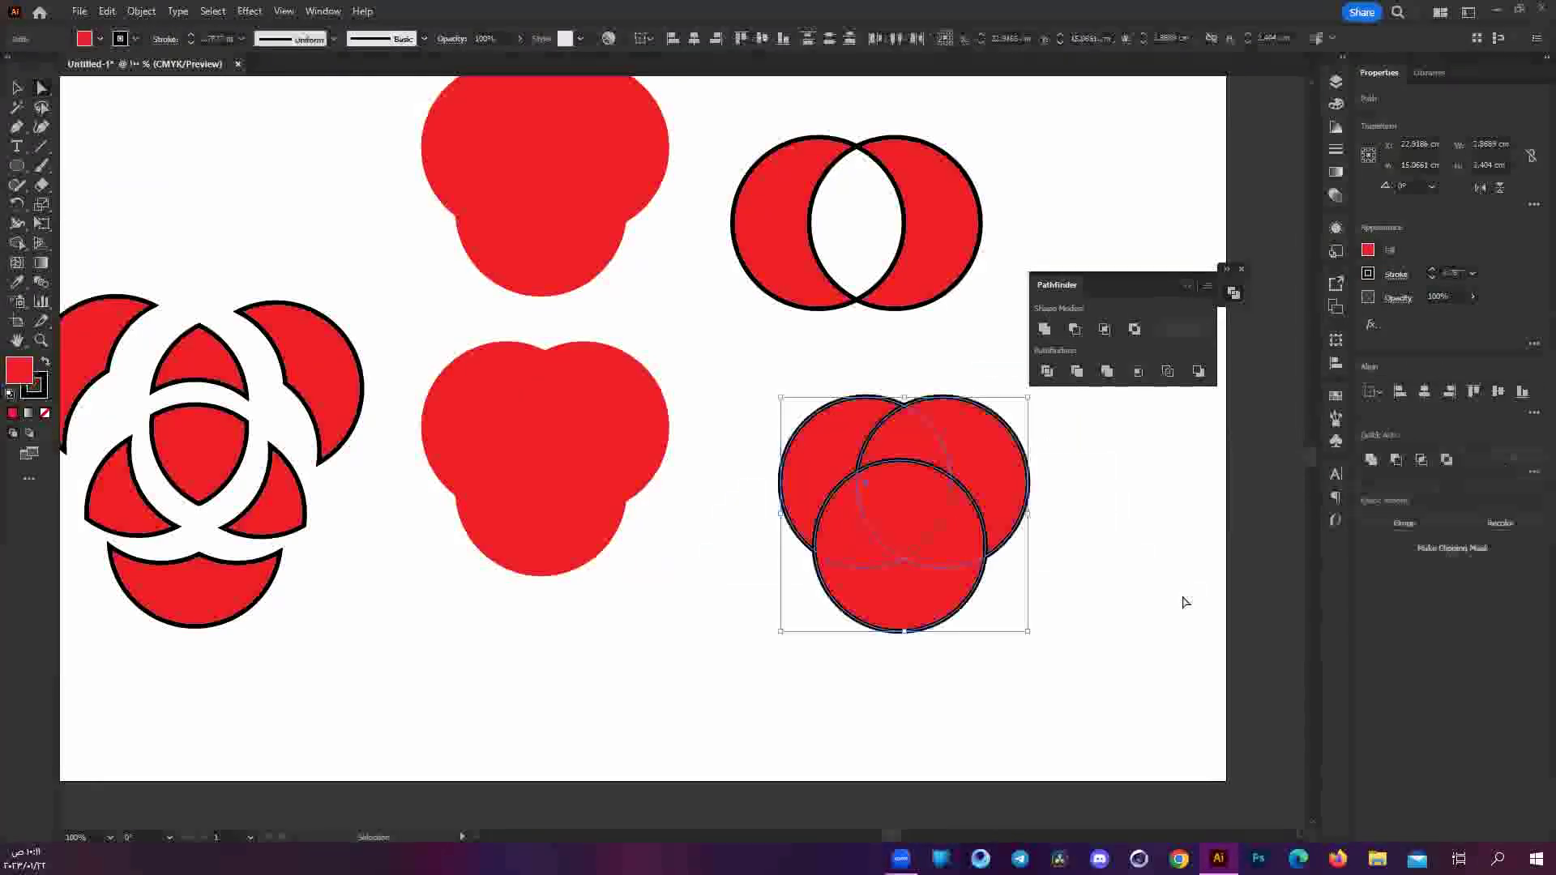
pyautogui.hotkey('ctrl', 'z')
# Move the front circle right into a row, Crop it to a lens, then undo.
pyautogui.click(899, 546)
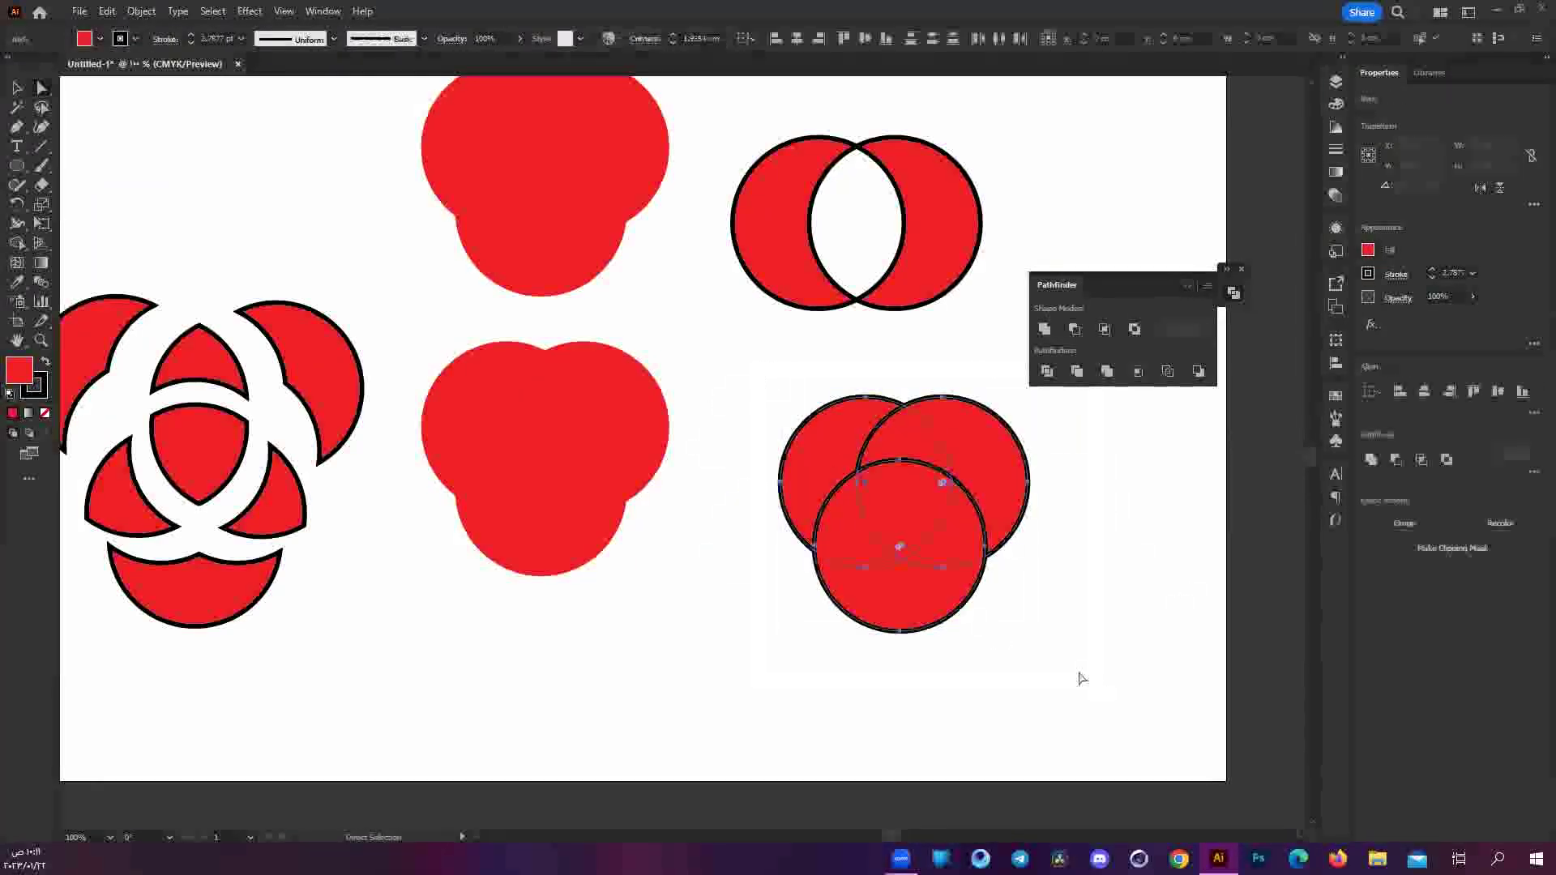
pyautogui.moveTo(900, 545)
pyautogui.mouseDown()
pyautogui.moveTo(1033, 504)
pyautogui.moveTo(1035, 535)
pyautogui.mouseUp()
pyautogui.moveTo(1067, 414); pyautogui.dragTo(1066, 414)
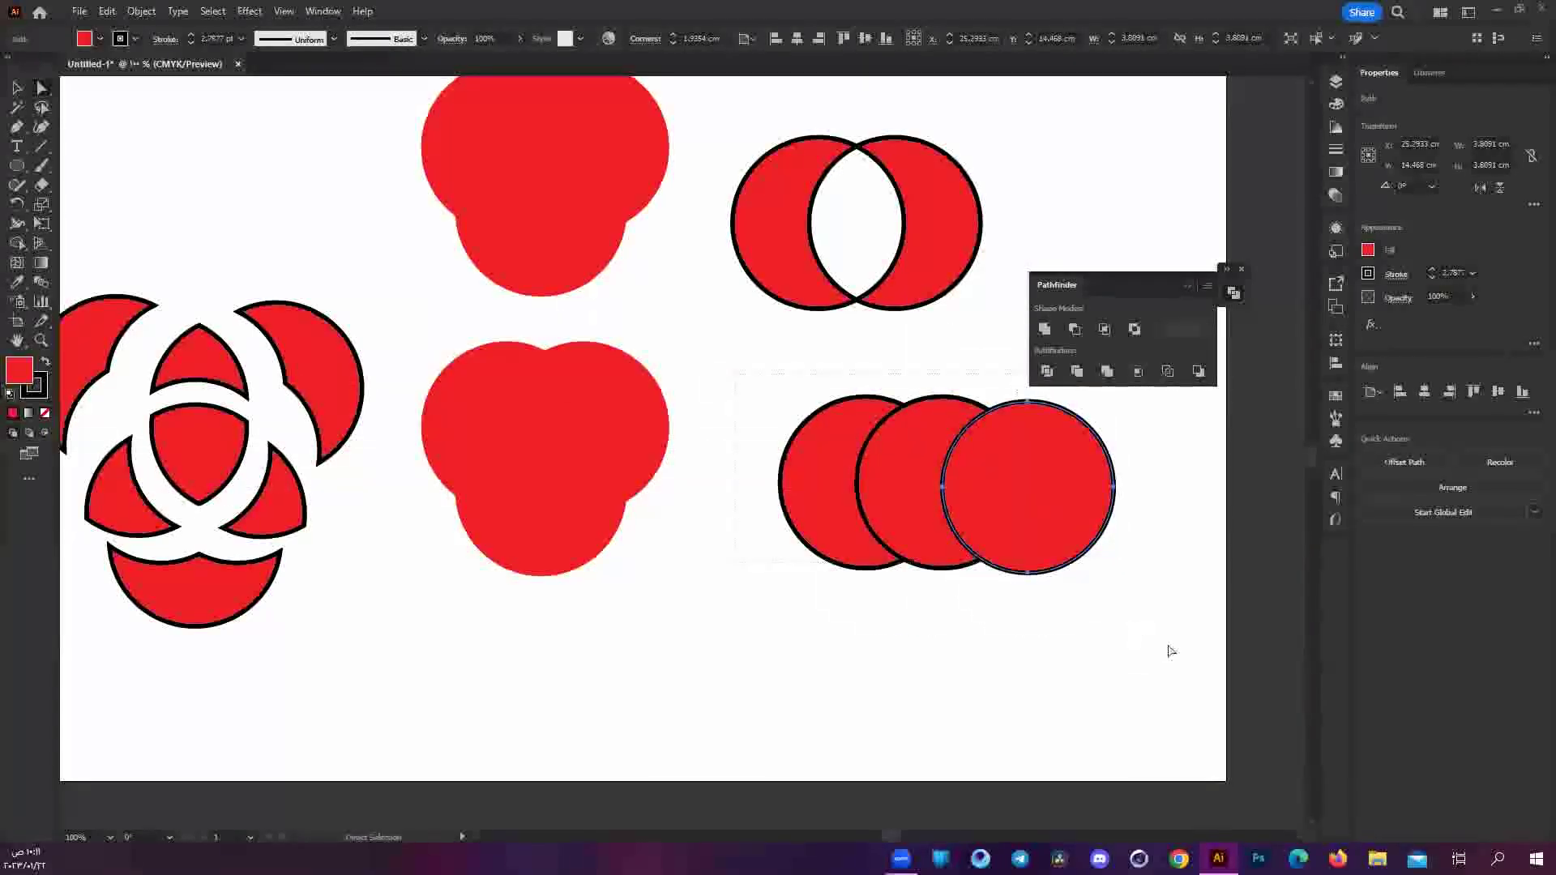
pyautogui.click(1139, 371)
pyautogui.click(806, 449)
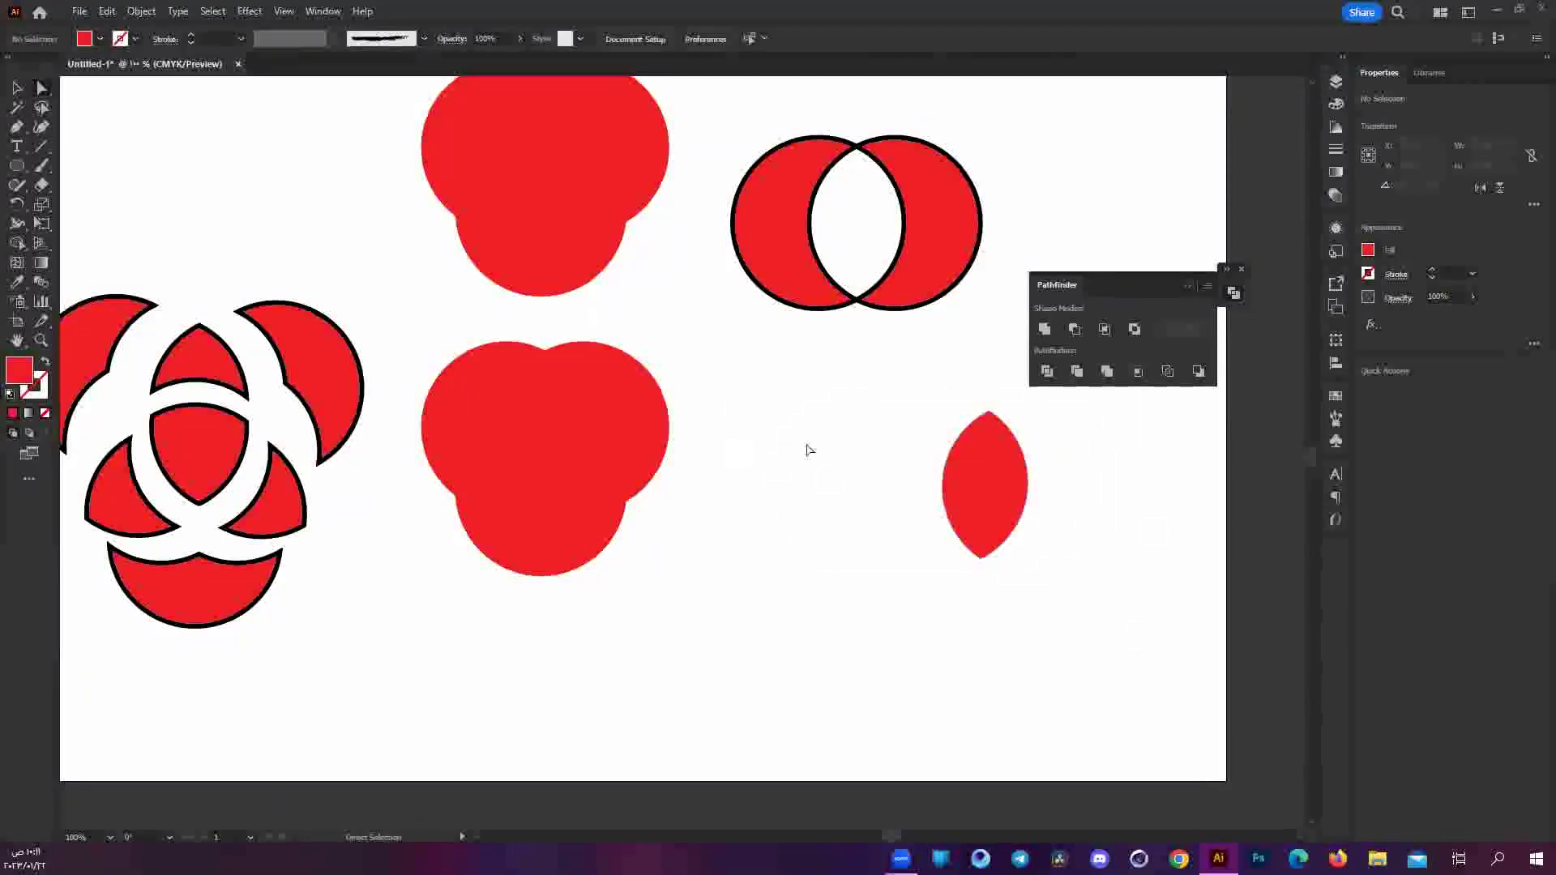
pyautogui.hotkey('ctrl', 'z')
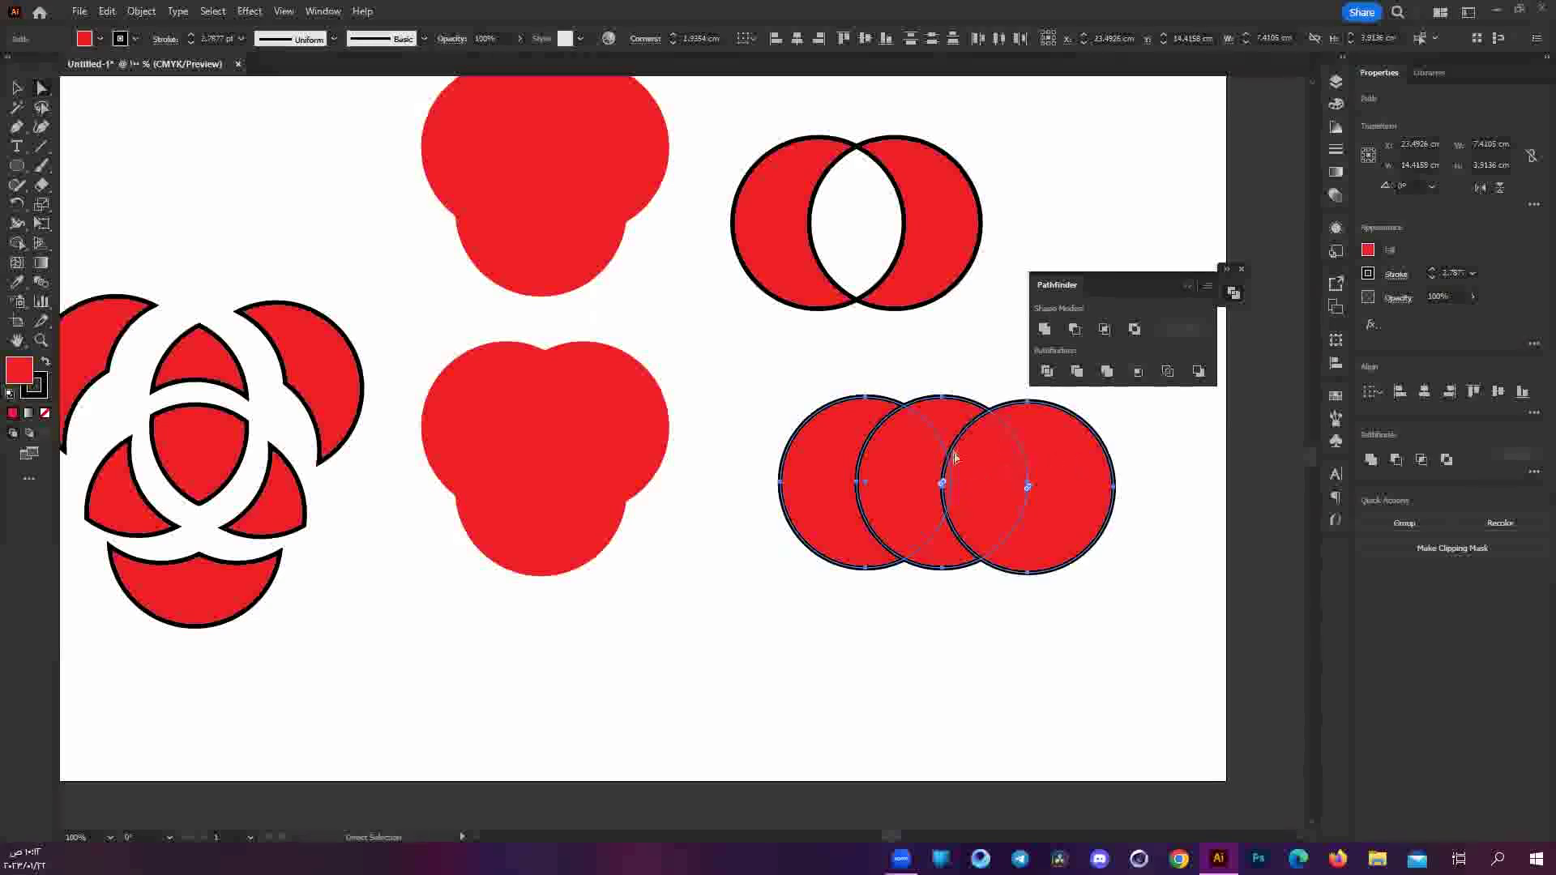
pyautogui.scroll(2, 1019, 460)
pyautogui.scroll(1, 878, 521)
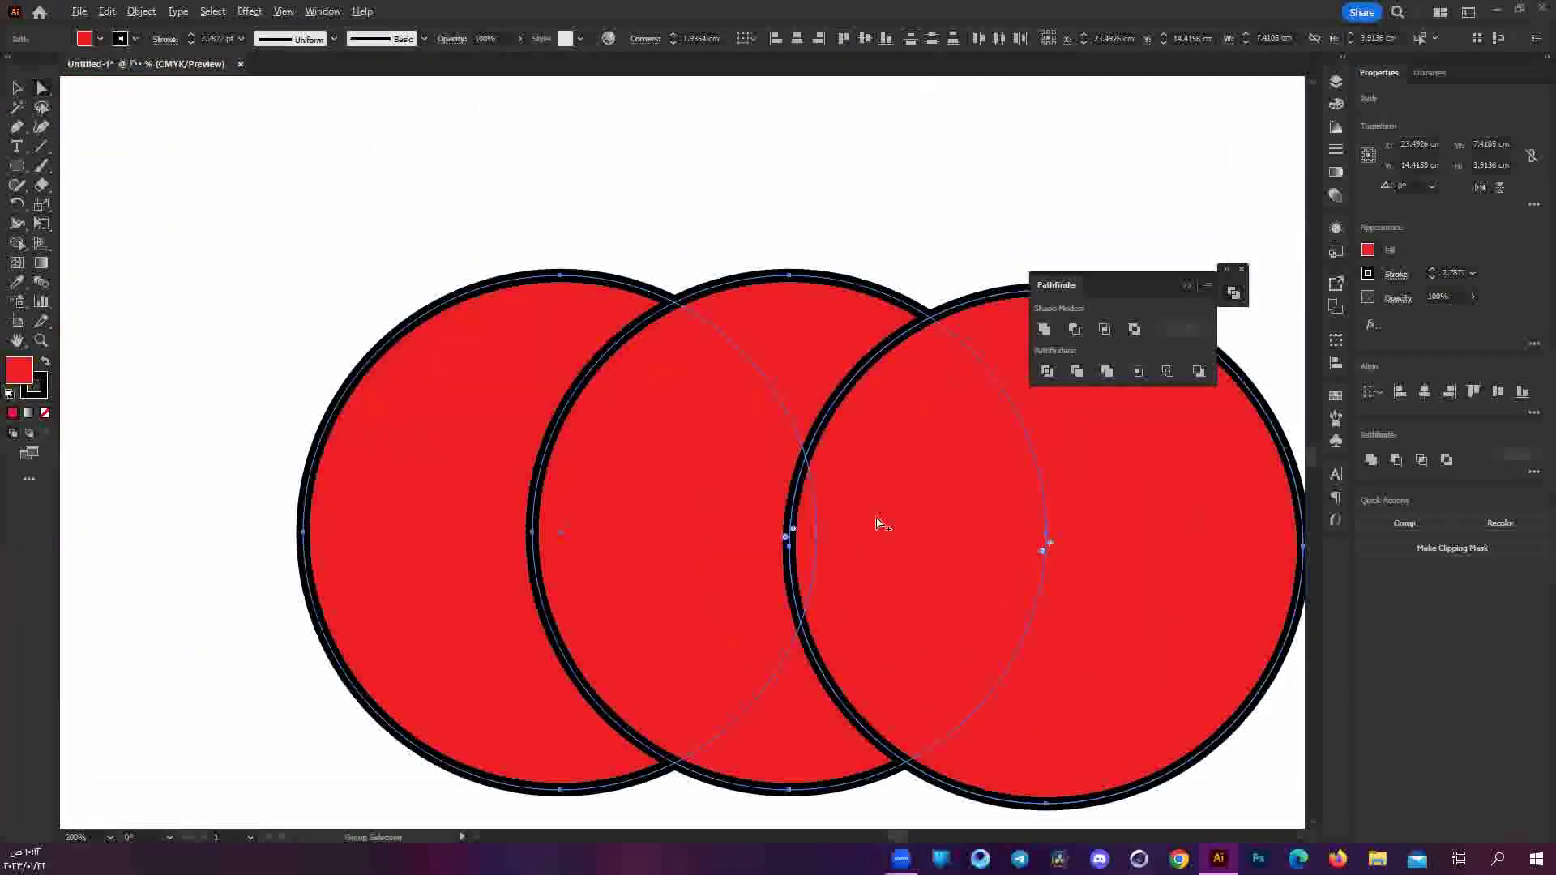
pyautogui.scroll(2, 569, 426)
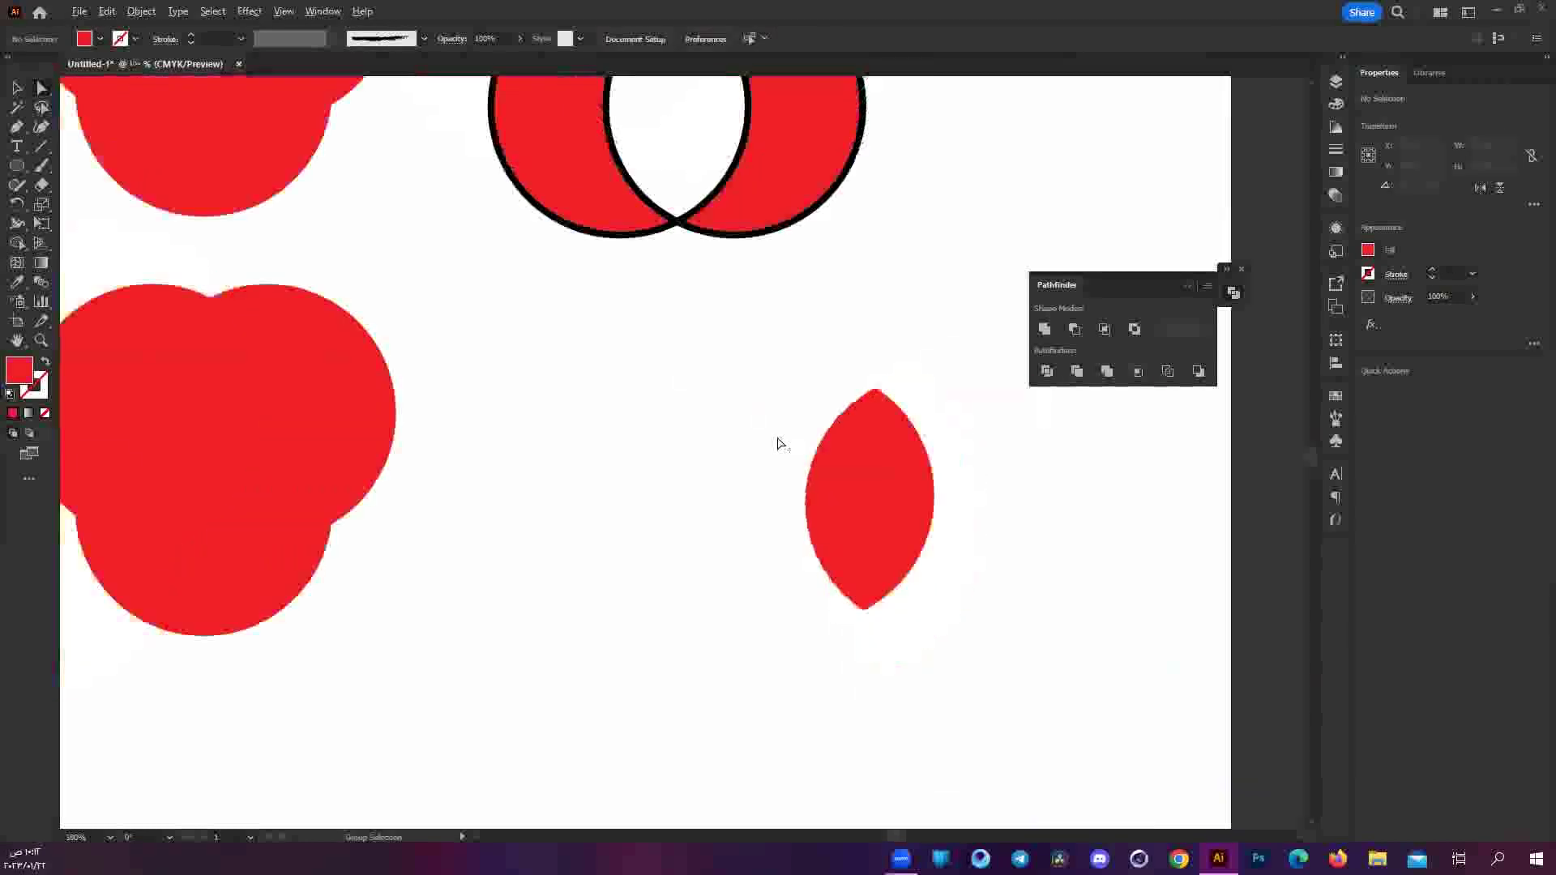
pyautogui.scroll(1, 823, 441)
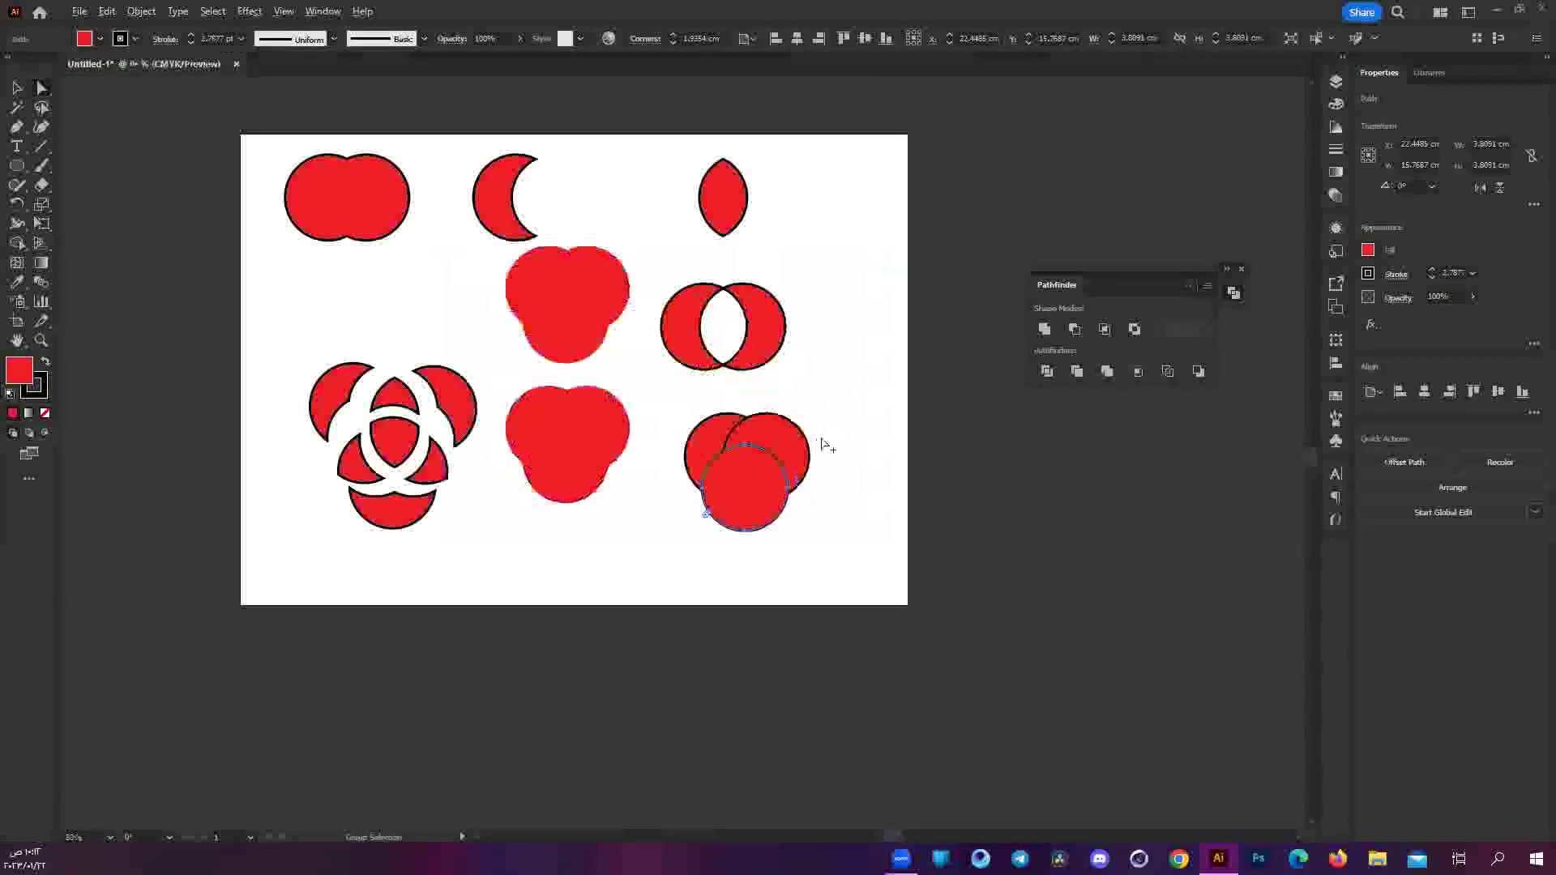
pyautogui.scroll(1, 819, 445)
# Alt-drag a copy of the three-circle group up to the artboard's top-right.
pyautogui.click(867, 534)
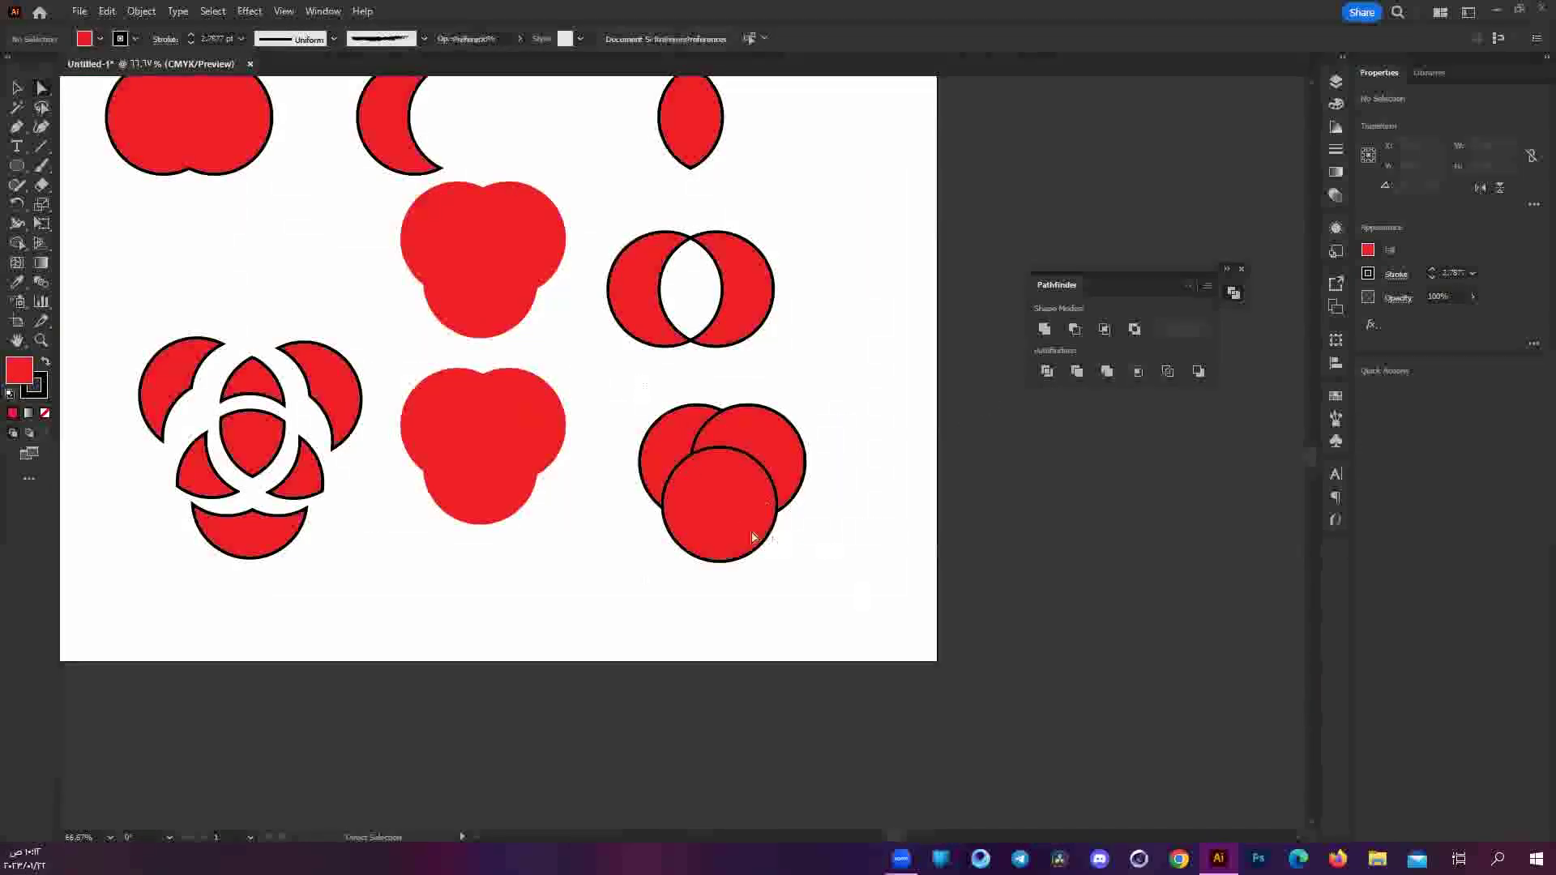
pyautogui.moveTo(752, 537); pyautogui.dragTo(911, 529)
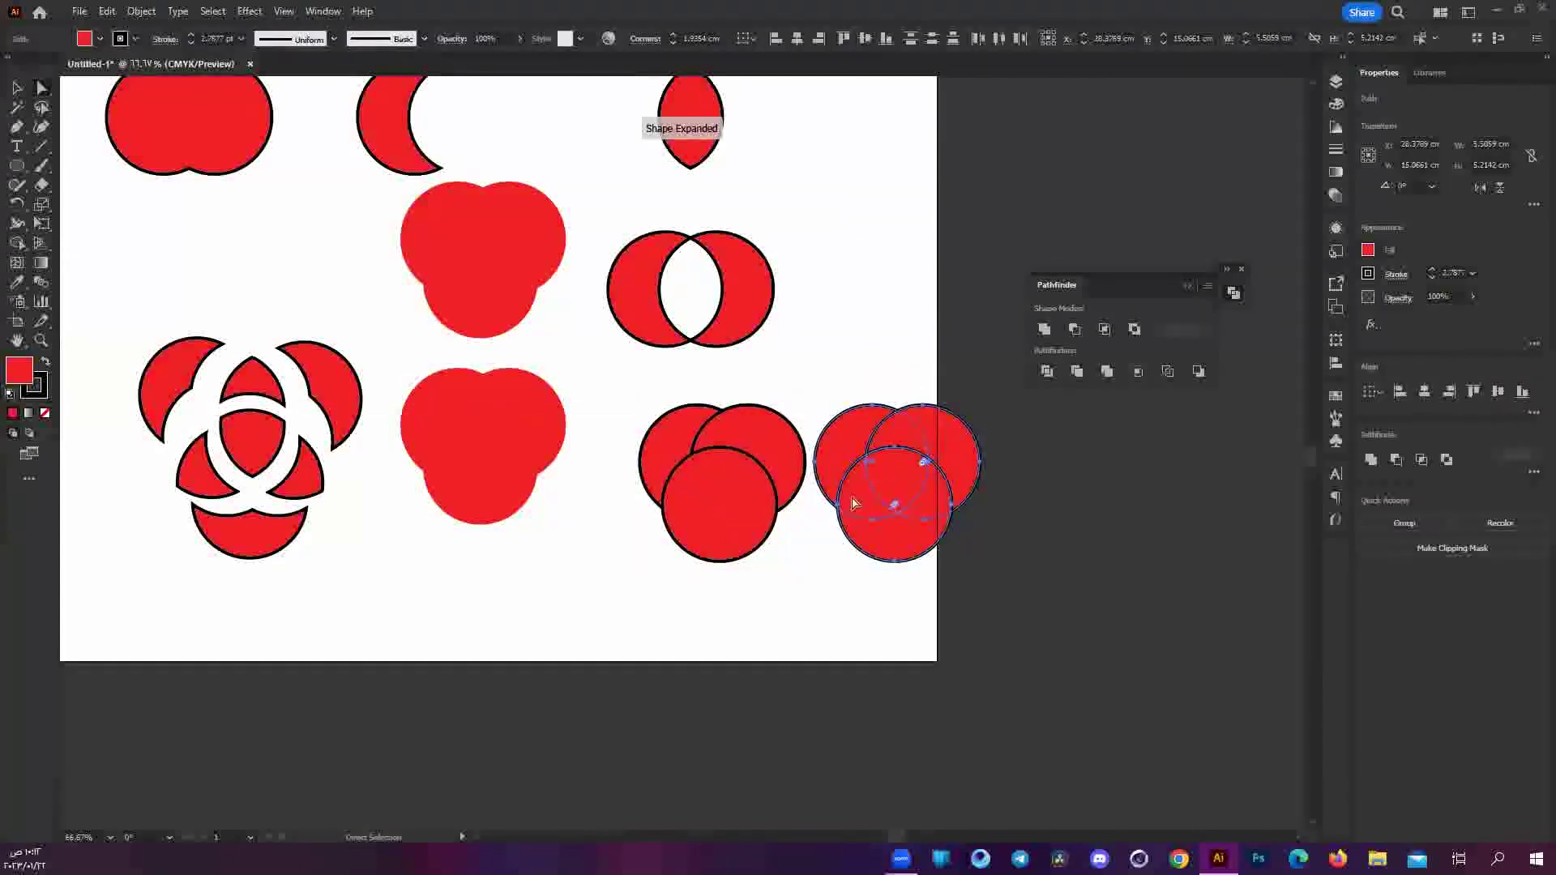
pyautogui.moveTo(901, 522); pyautogui.dragTo(867, 212)
pyautogui.scroll(2, 867, 213)
pyautogui.moveTo(867, 290); pyautogui.dragTo(850, 285)
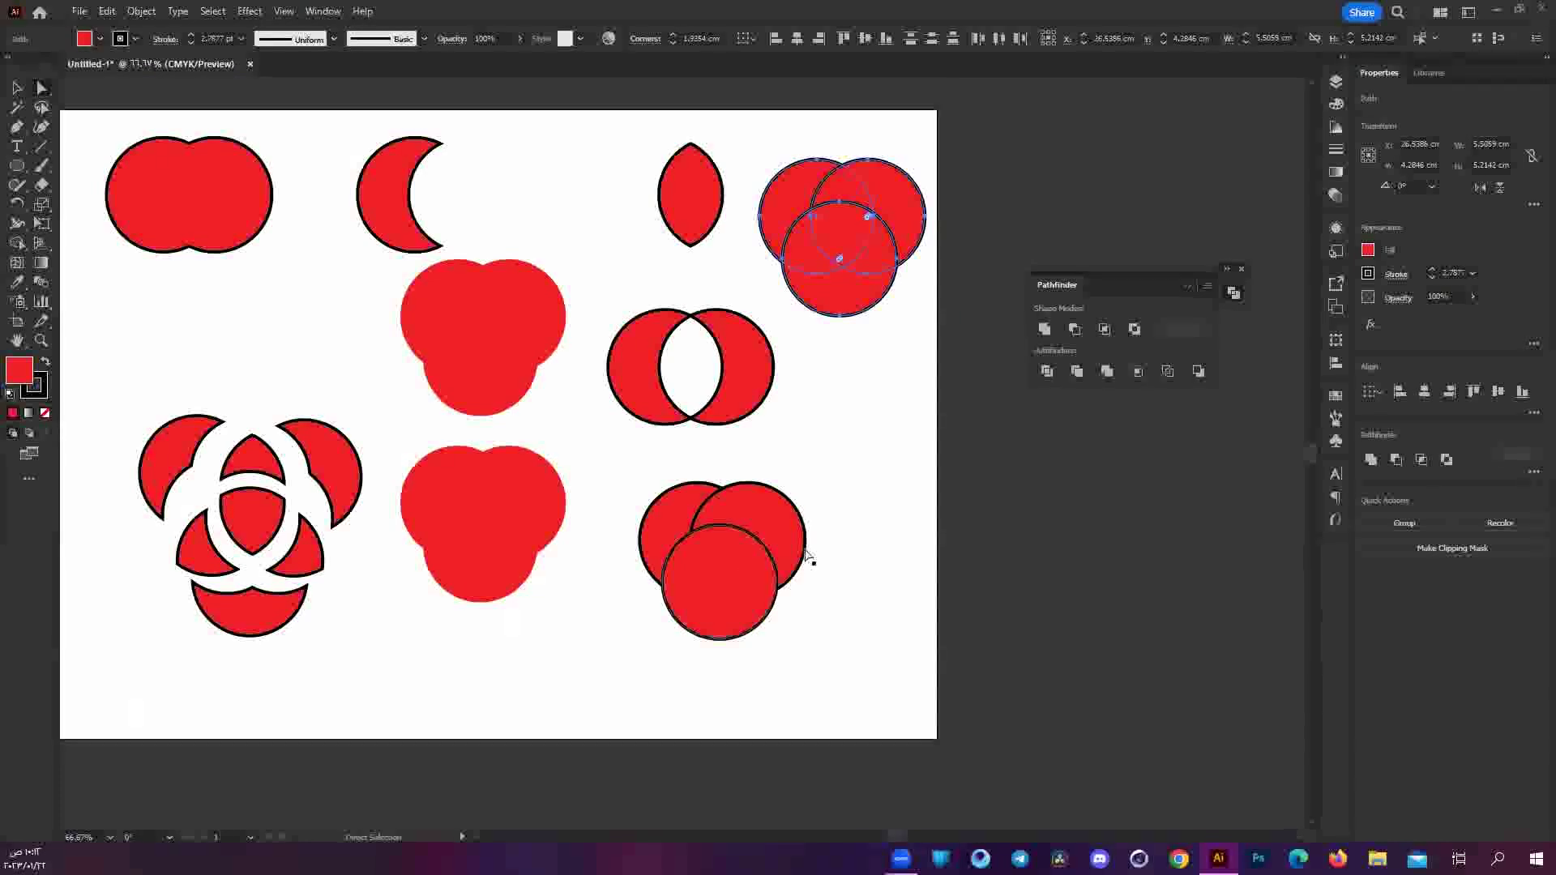
# Apply Pathfinder Outline to the copy and zoom in on its thin red segments.
pyautogui.click(1172, 373)
pyautogui.click(896, 329)
pyautogui.scroll(2, 894, 330)
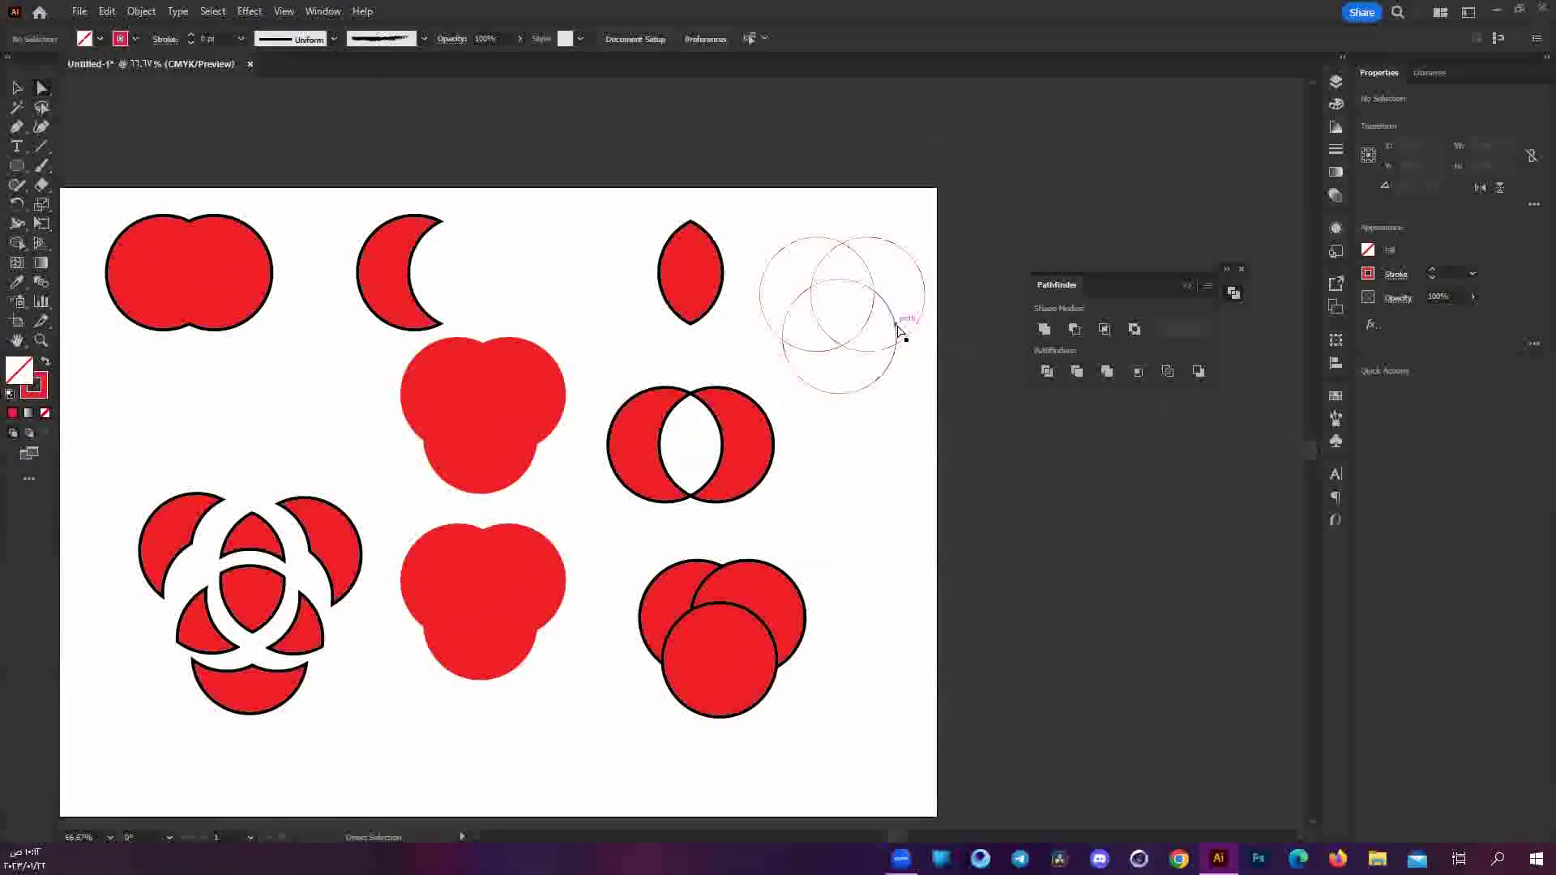
pyautogui.scroll(3, 892, 329)
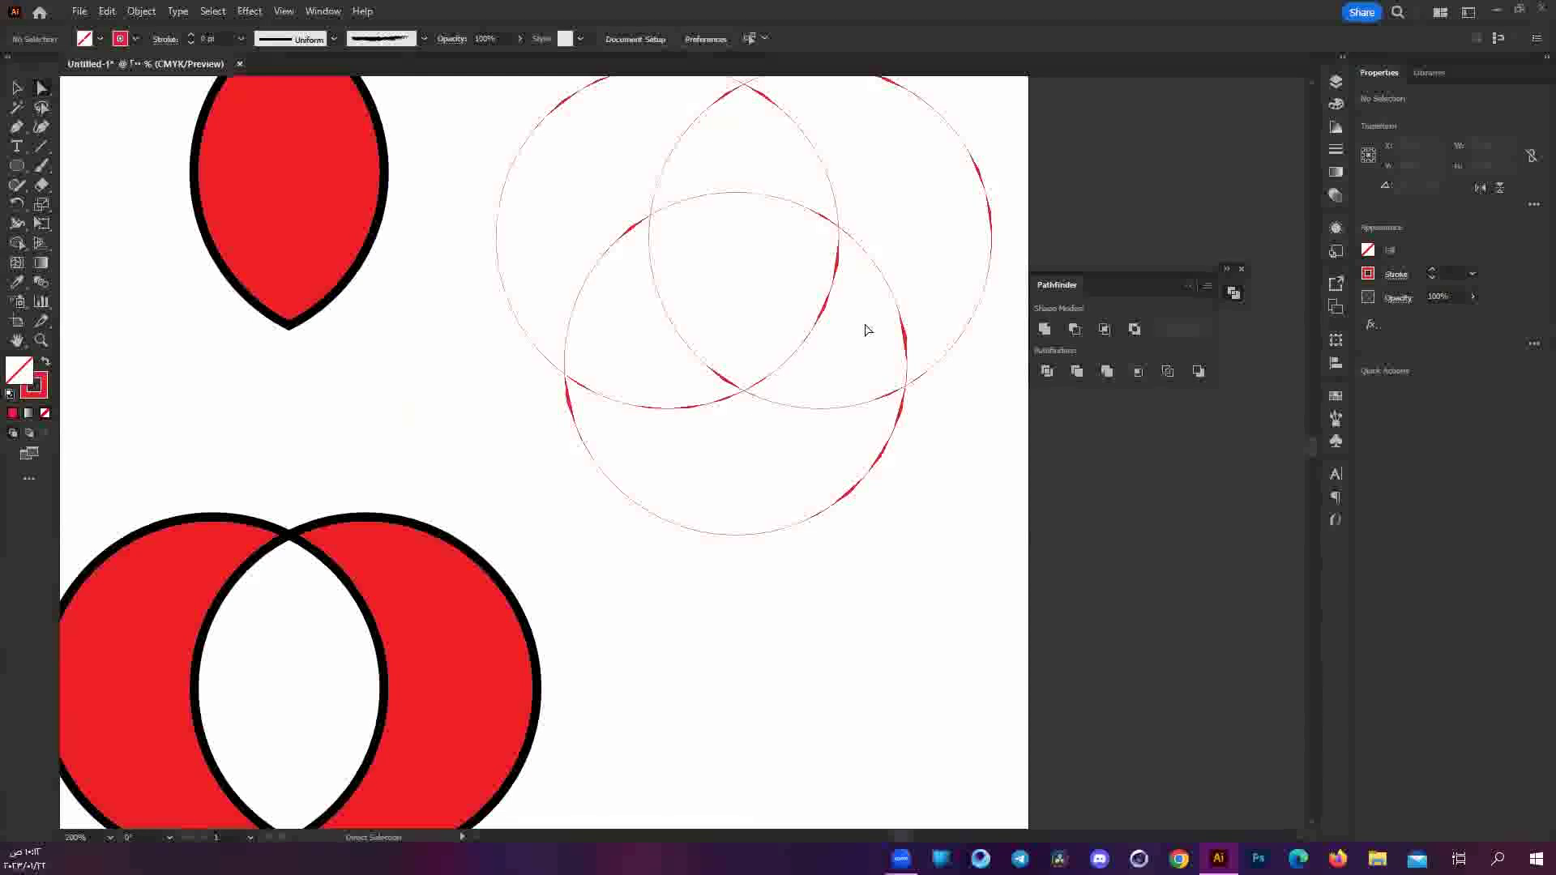
pyautogui.scroll(2, 840, 328)
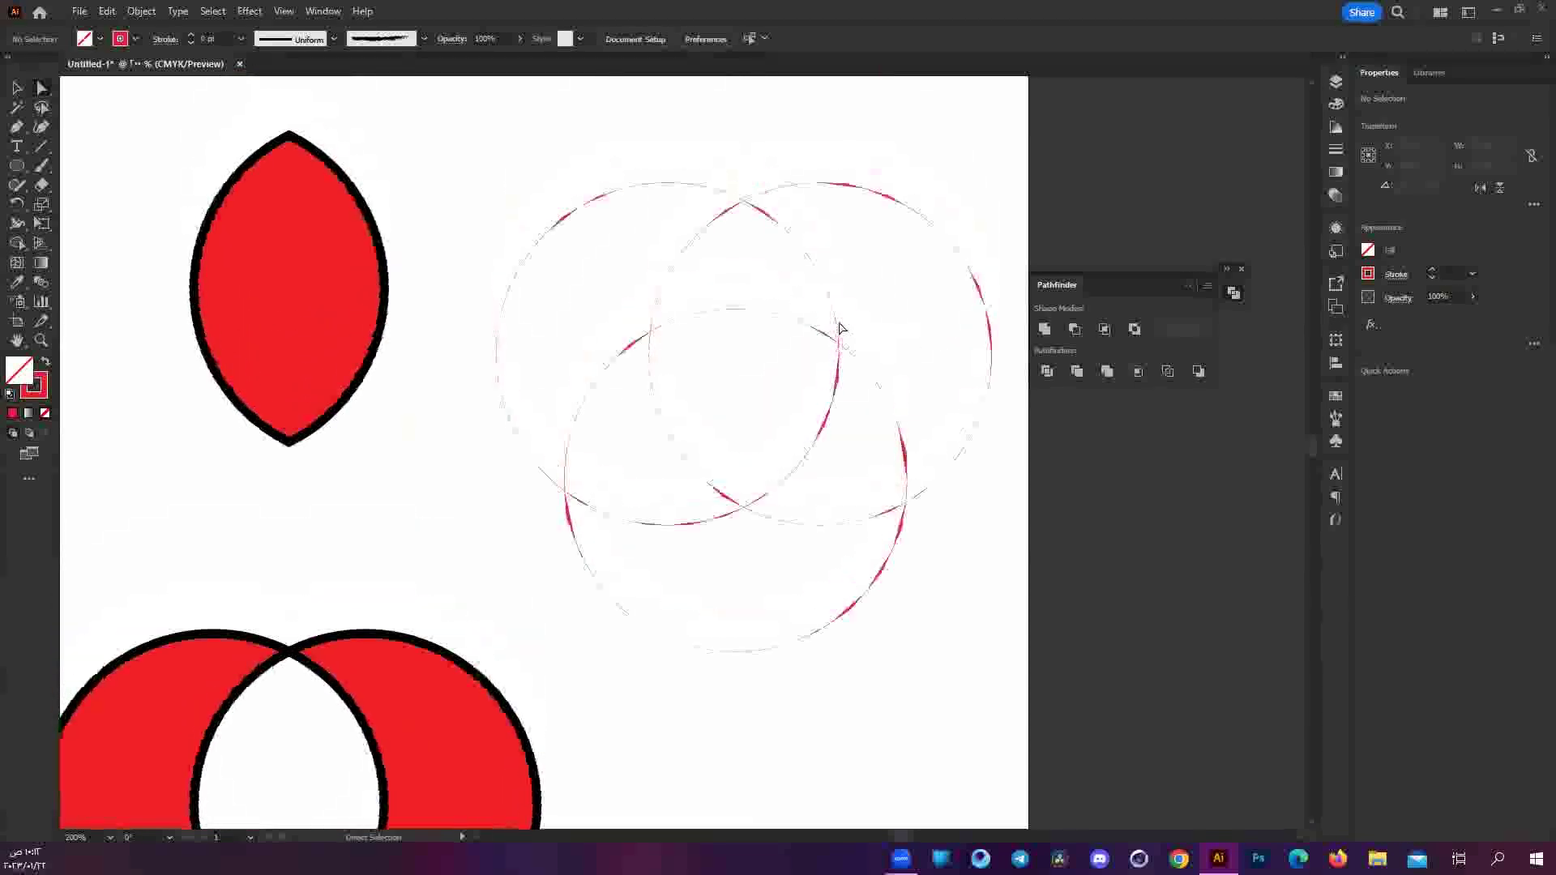
pyautogui.scroll(1, 827, 330)
# Pull the top-left arc piece out of shape with Direct Selection.
pyautogui.click(598, 263)
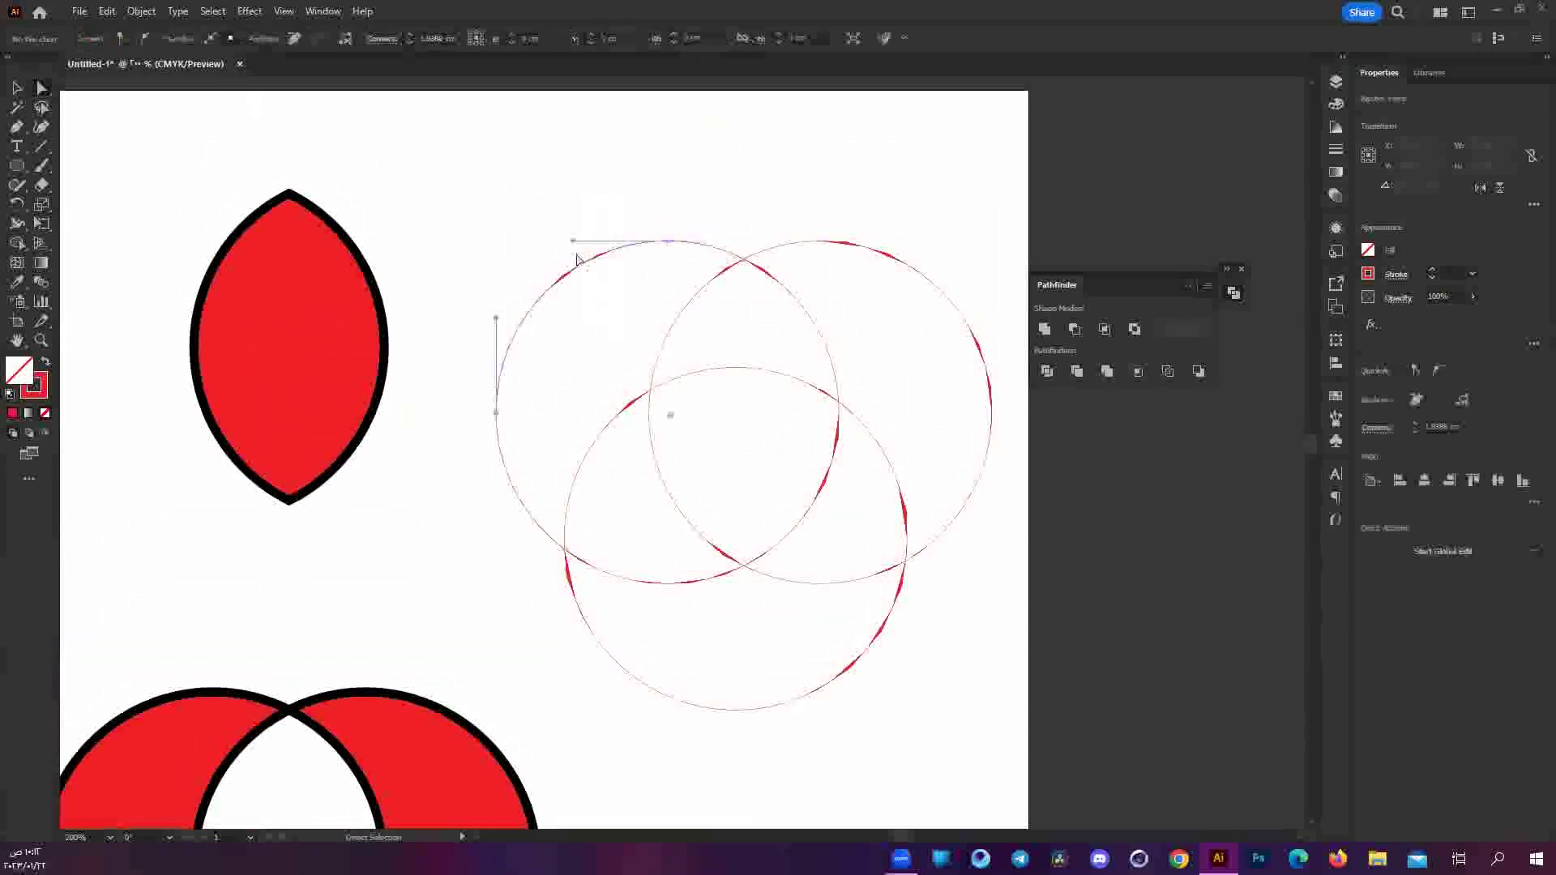
pyautogui.moveTo(580, 267); pyautogui.dragTo(581, 247)
pyautogui.click(445, 236)
pyautogui.click(533, 301)
pyautogui.click(441, 156)
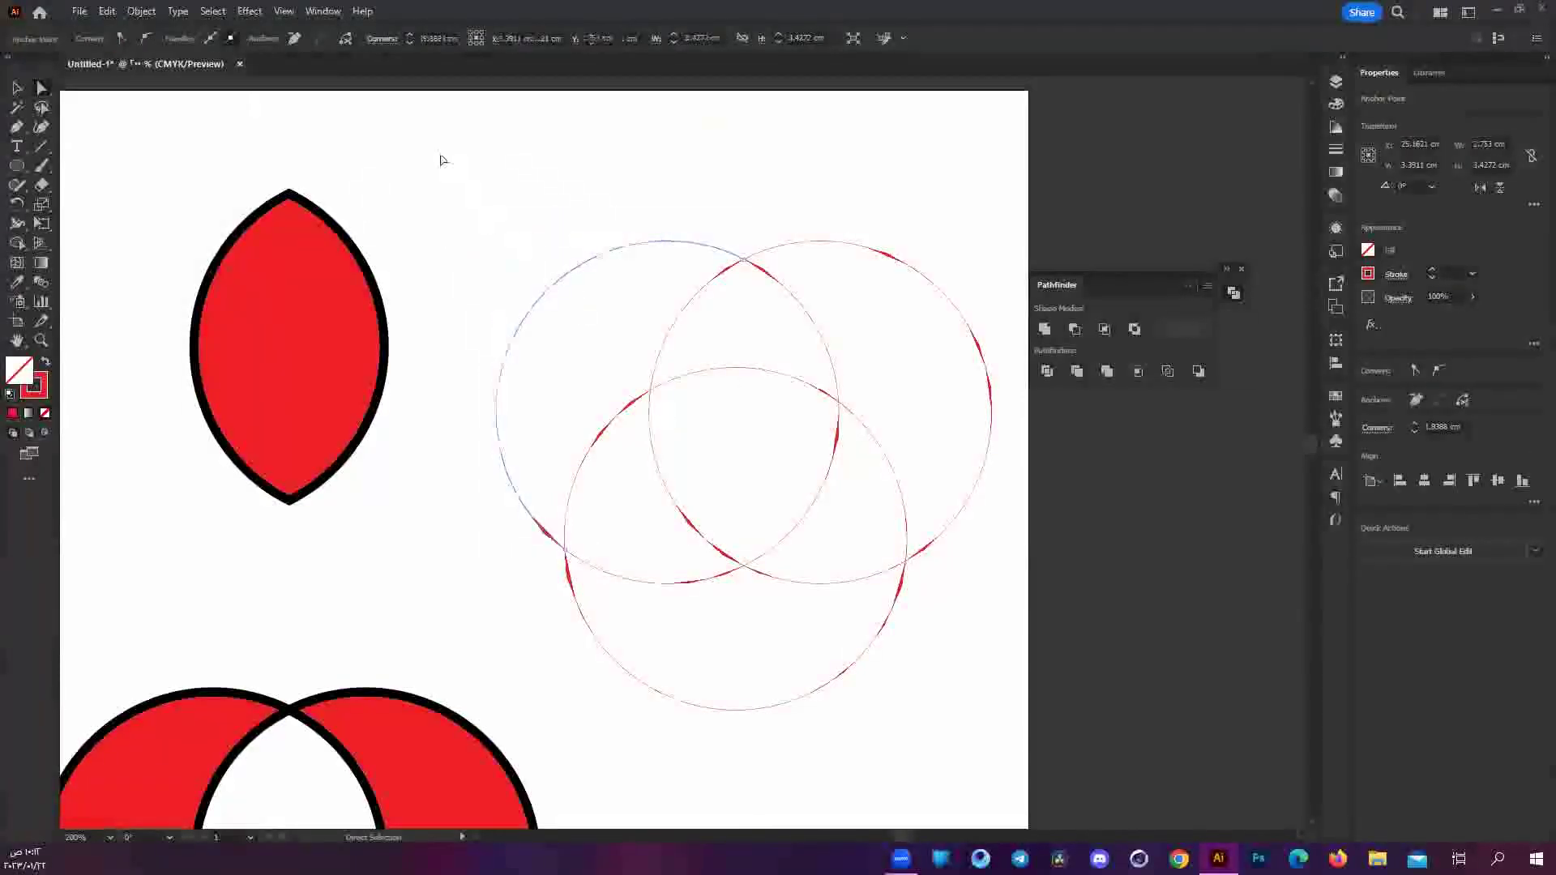
# Reshape the top-left arc again, undo it, and return to the Selection tool.
pyautogui.moveTo(1030, 713); pyautogui.dragTo(1027, 711)
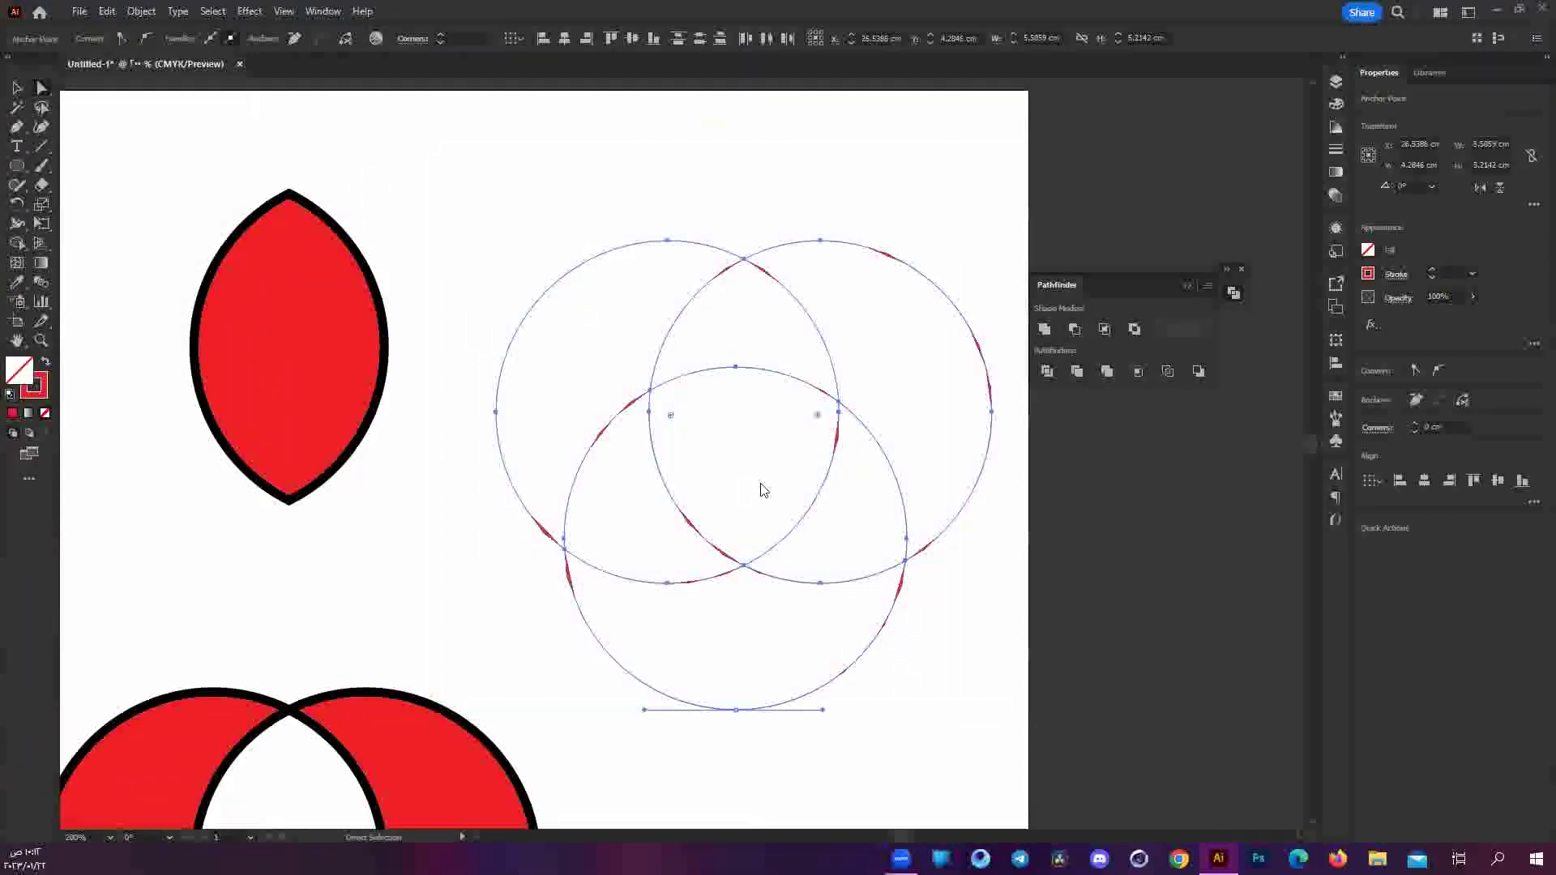
pyautogui.rightClick(761, 485)
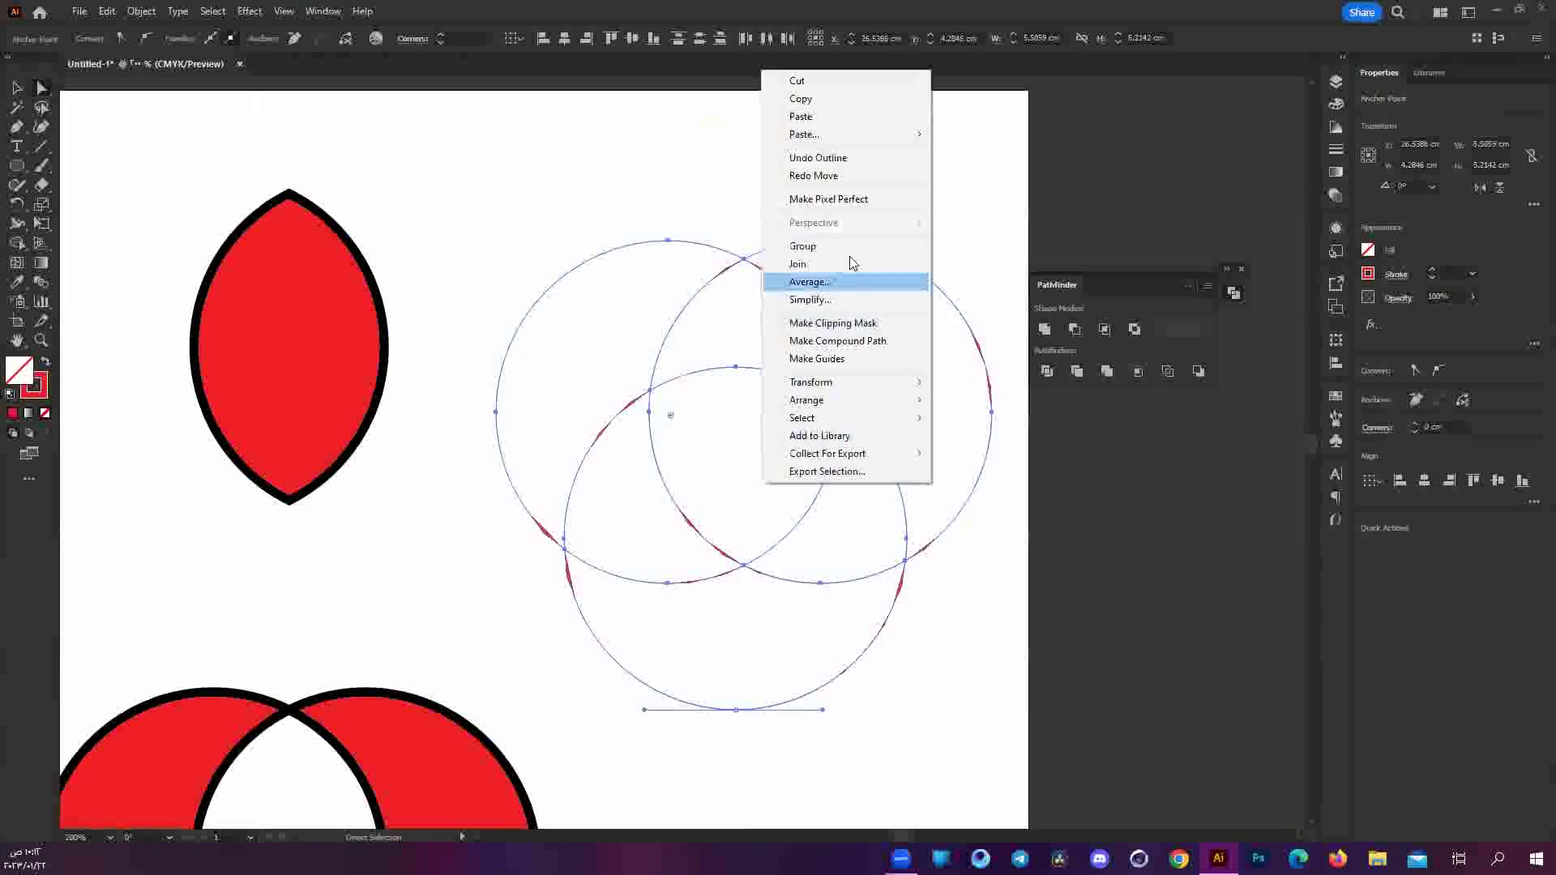
pyautogui.click(1022, 630)
pyautogui.click(592, 258)
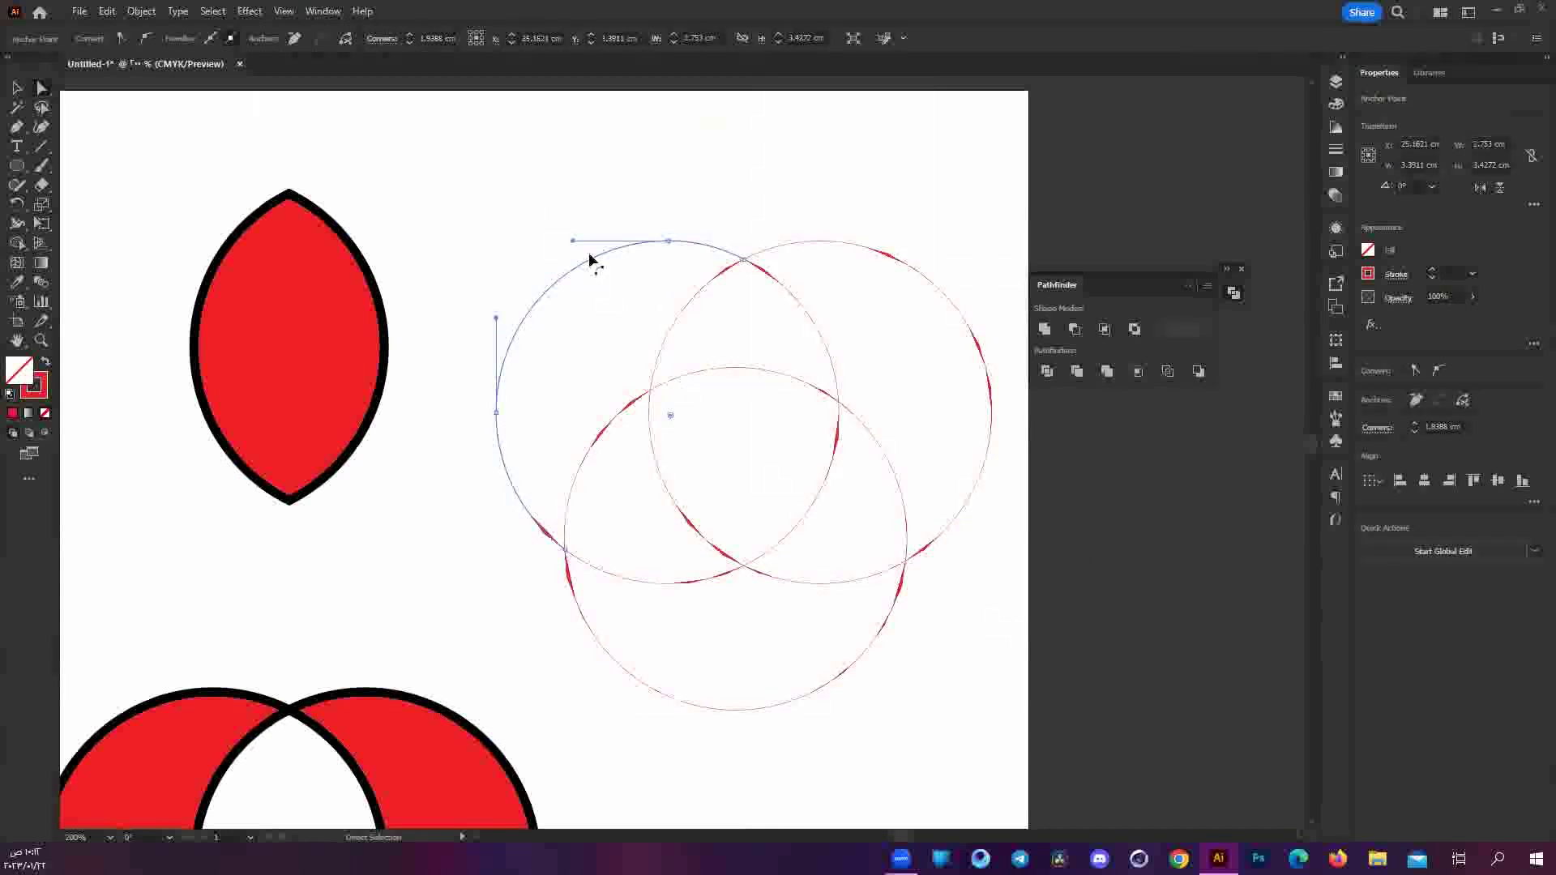
pyautogui.moveTo(591, 258); pyautogui.dragTo(563, 233)
pyautogui.hotkey('ctrl', 'z')
pyautogui.press('v')
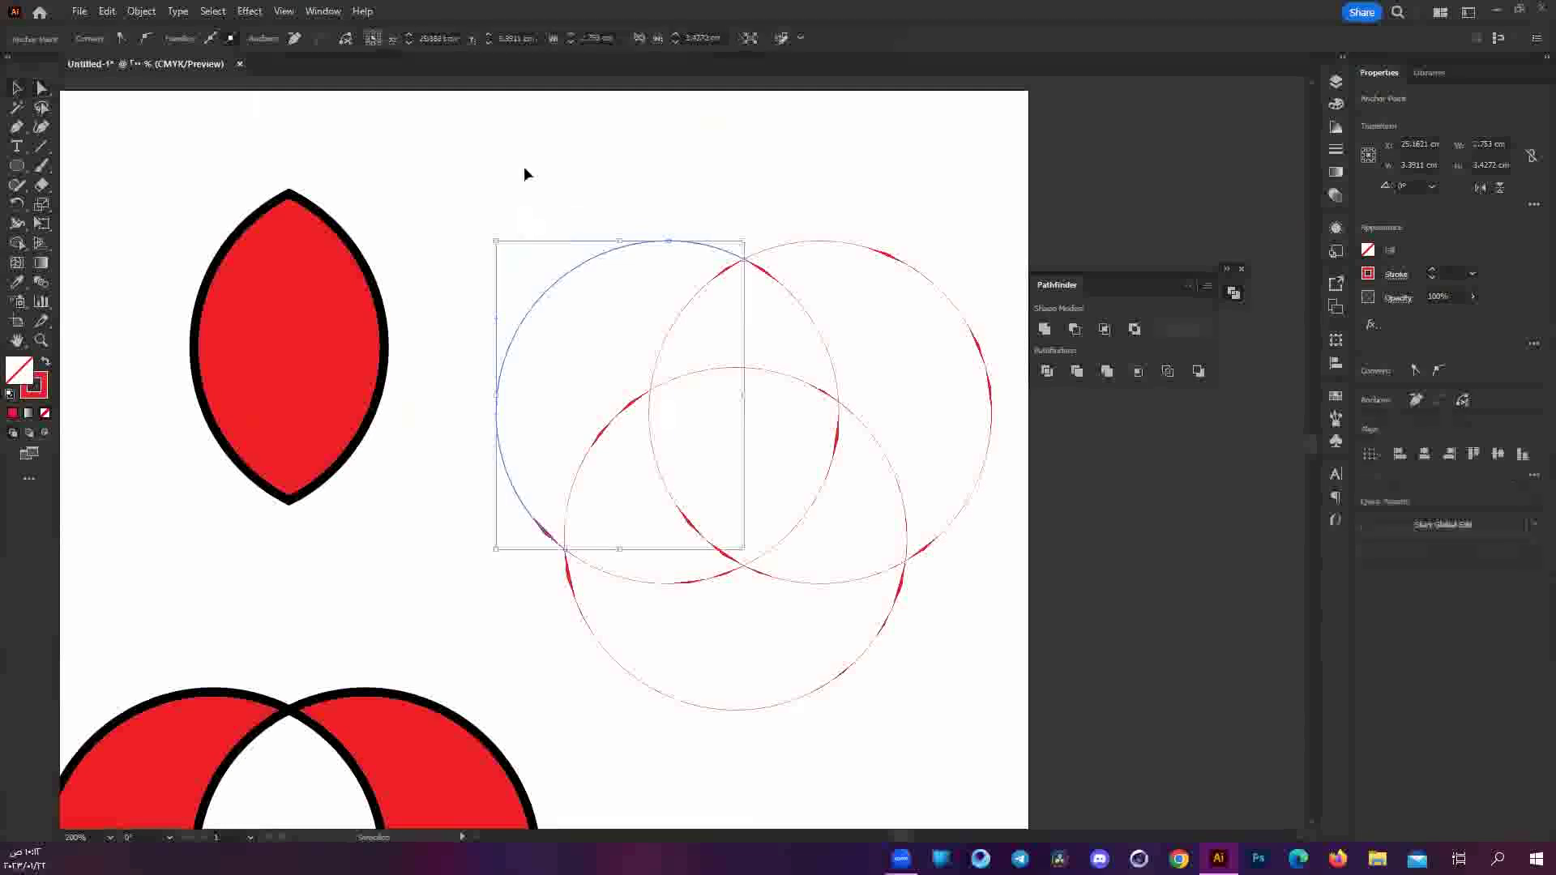
pyautogui.click(524, 174)
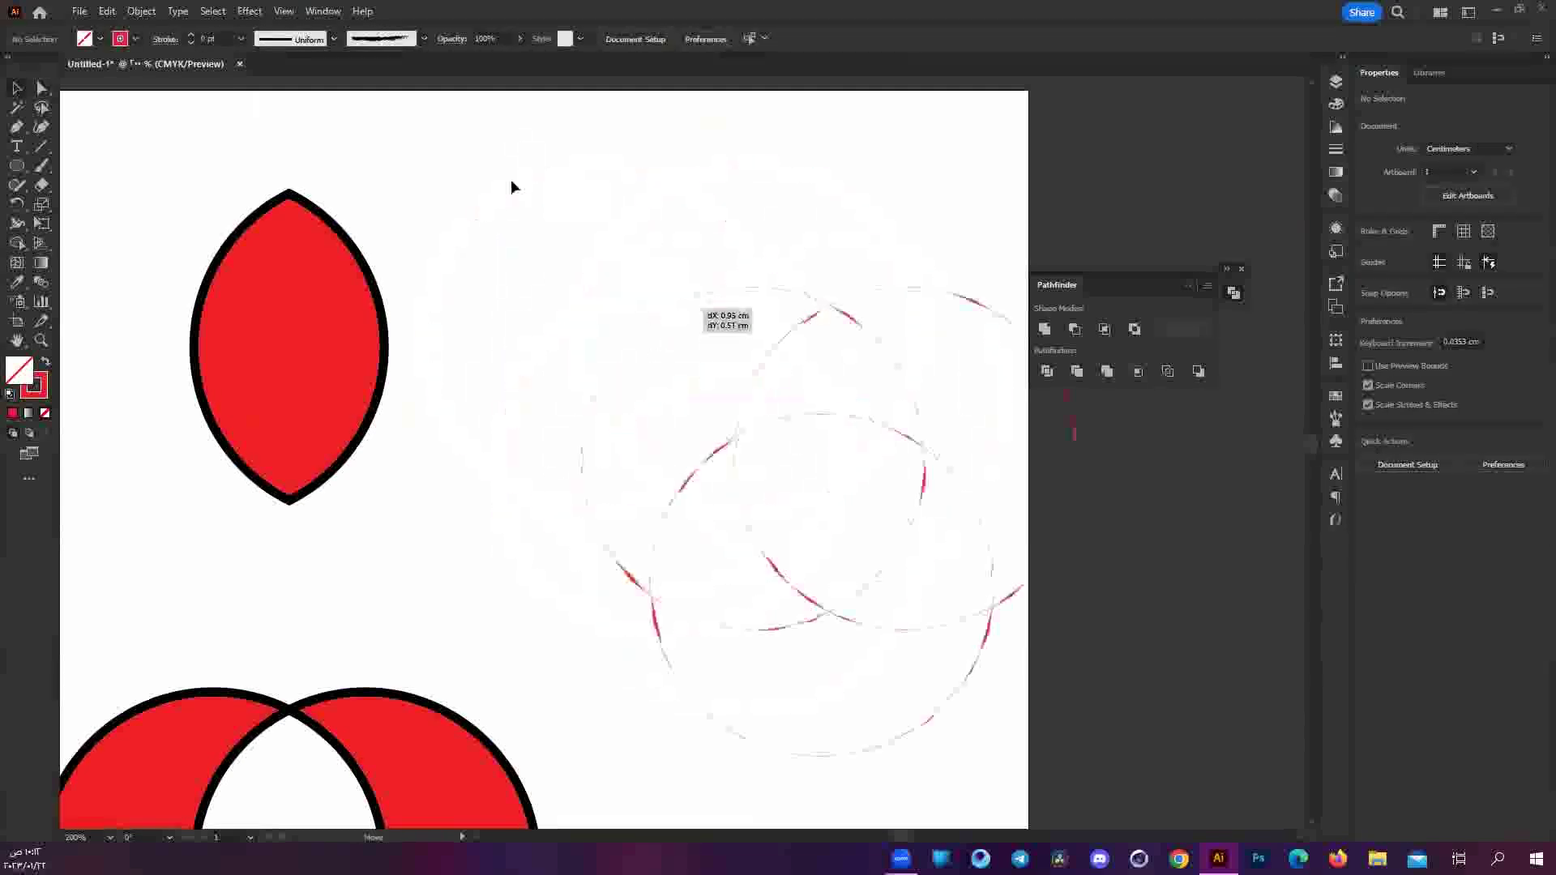
# Move the outlined circle group up-left and ungroup its pieces.
pyautogui.click(688, 372)
pyautogui.click(686, 312)
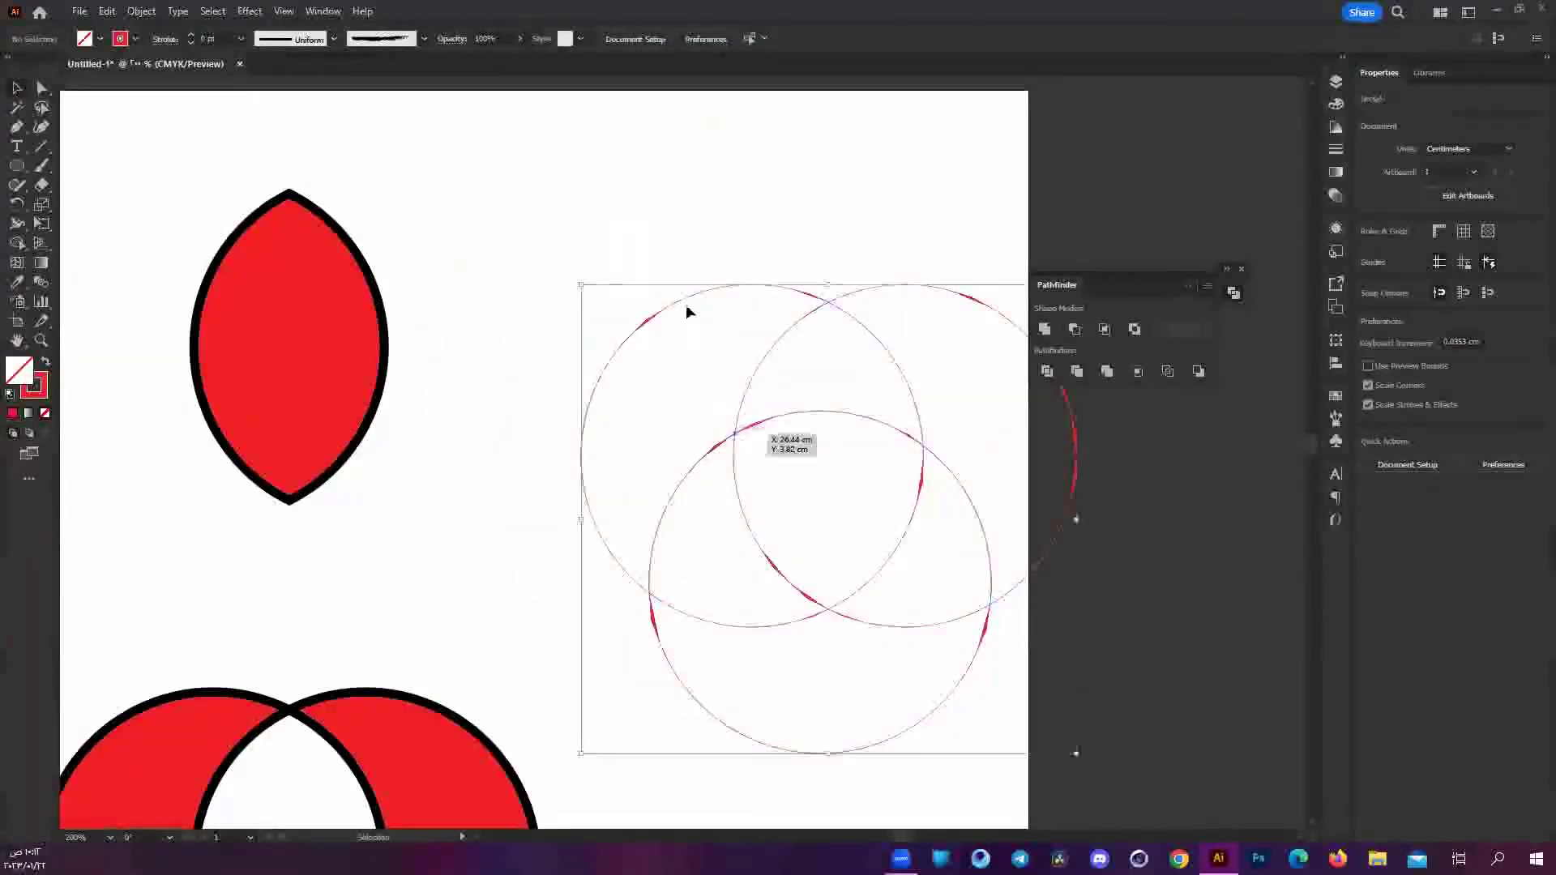
pyautogui.moveTo(685, 312); pyautogui.dragTo(589, 245)
pyautogui.rightClick(770, 340)
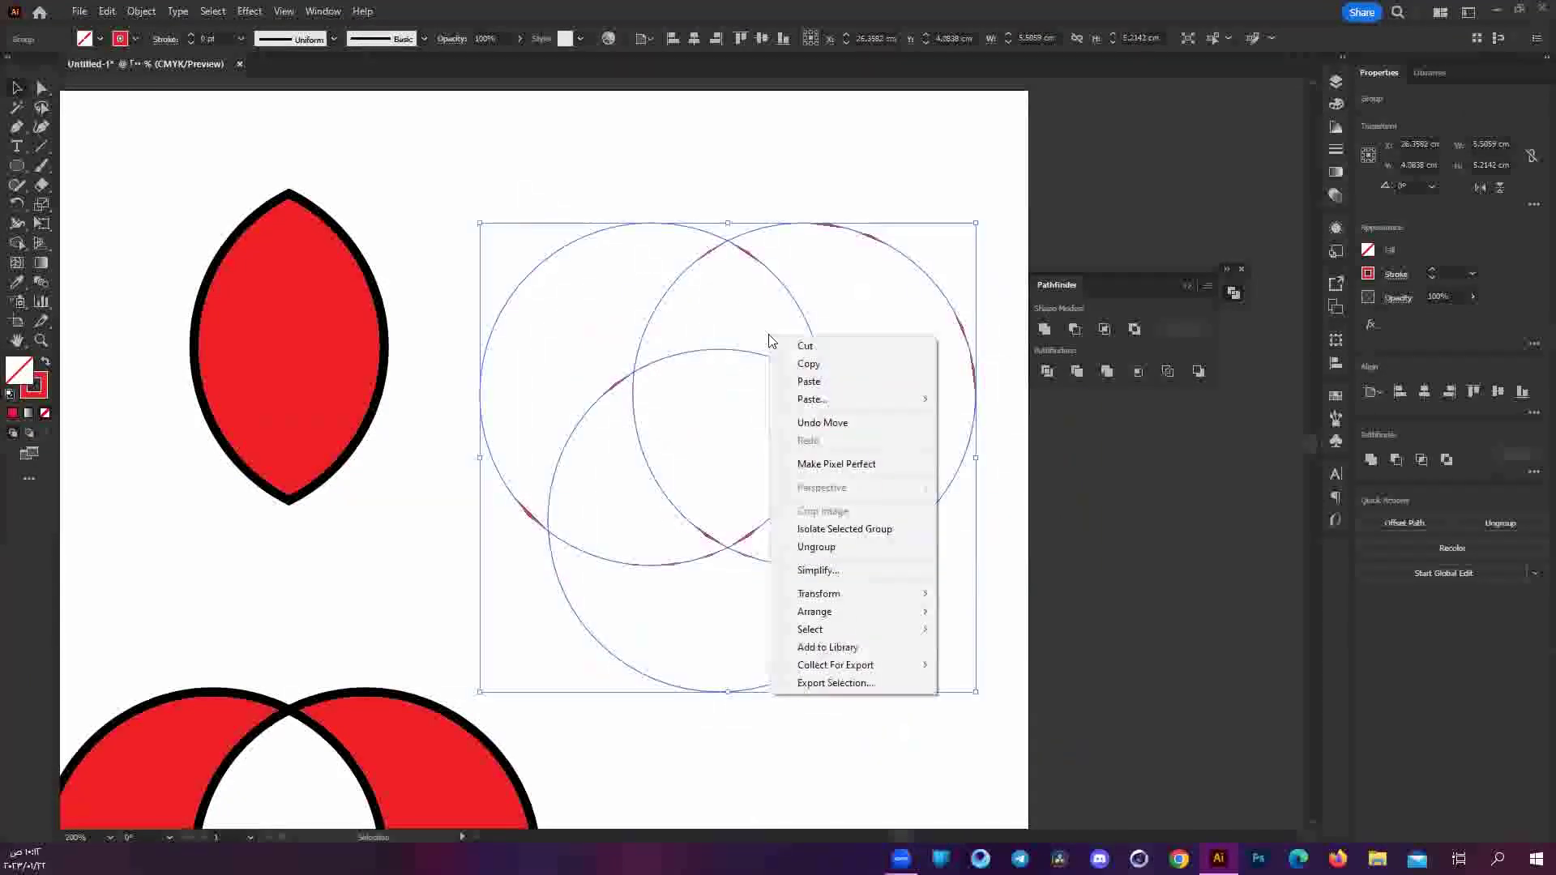
pyautogui.click(924, 546)
# Pull the top-left arc and the right circle's top arc outward.
pyautogui.moveTo(554, 177); pyautogui.dragTo(573, 324)
pyautogui.moveTo(562, 241); pyautogui.dragTo(496, 165)
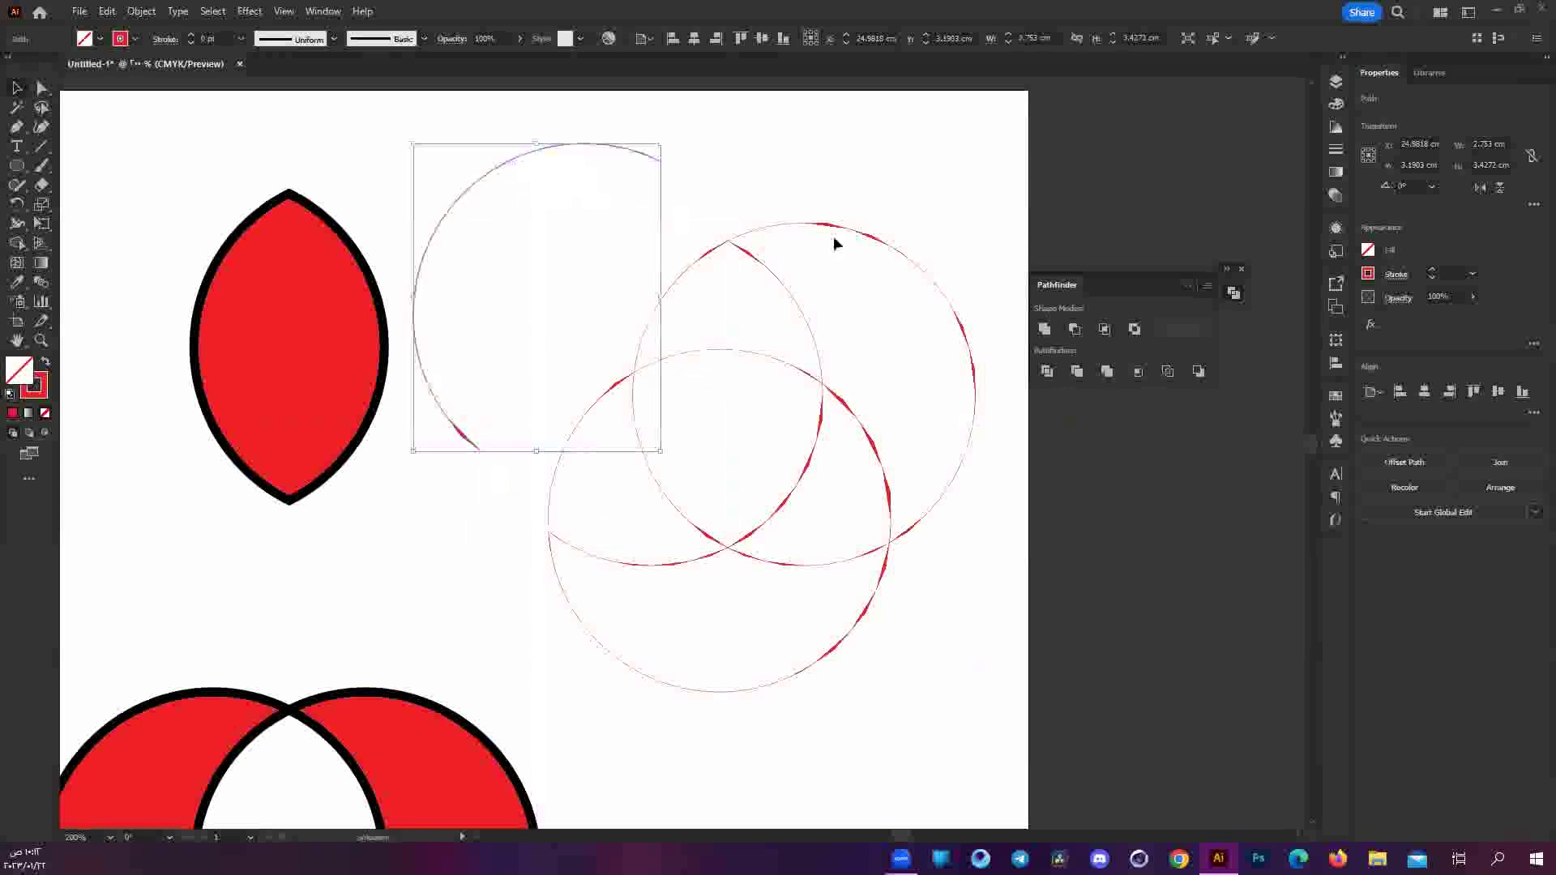
pyautogui.moveTo(930, 270); pyautogui.dragTo(959, 201)
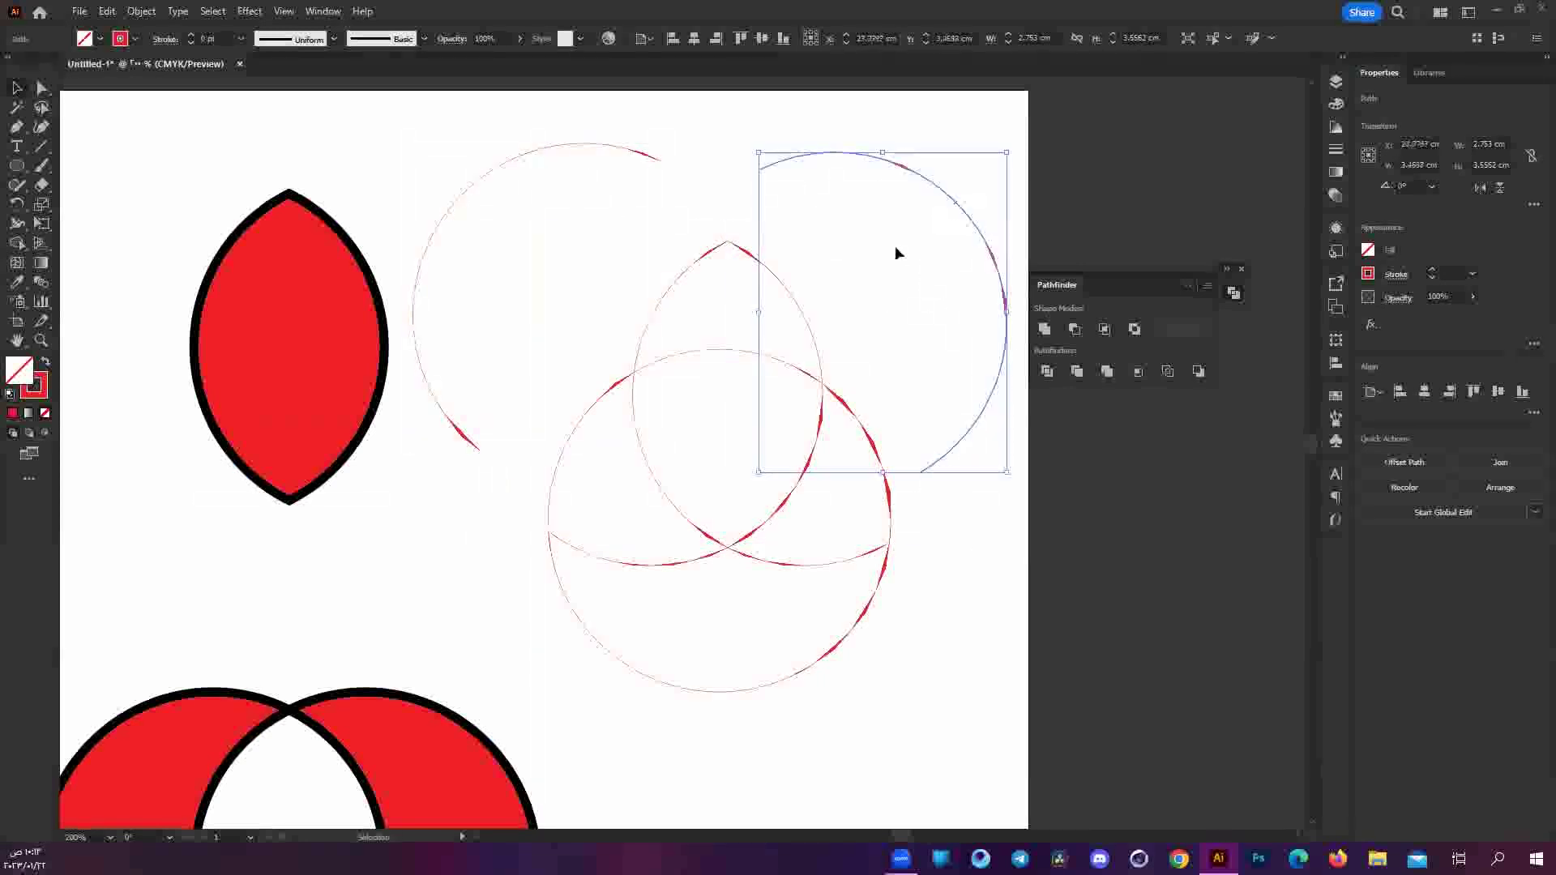
pyautogui.click(1002, 649)
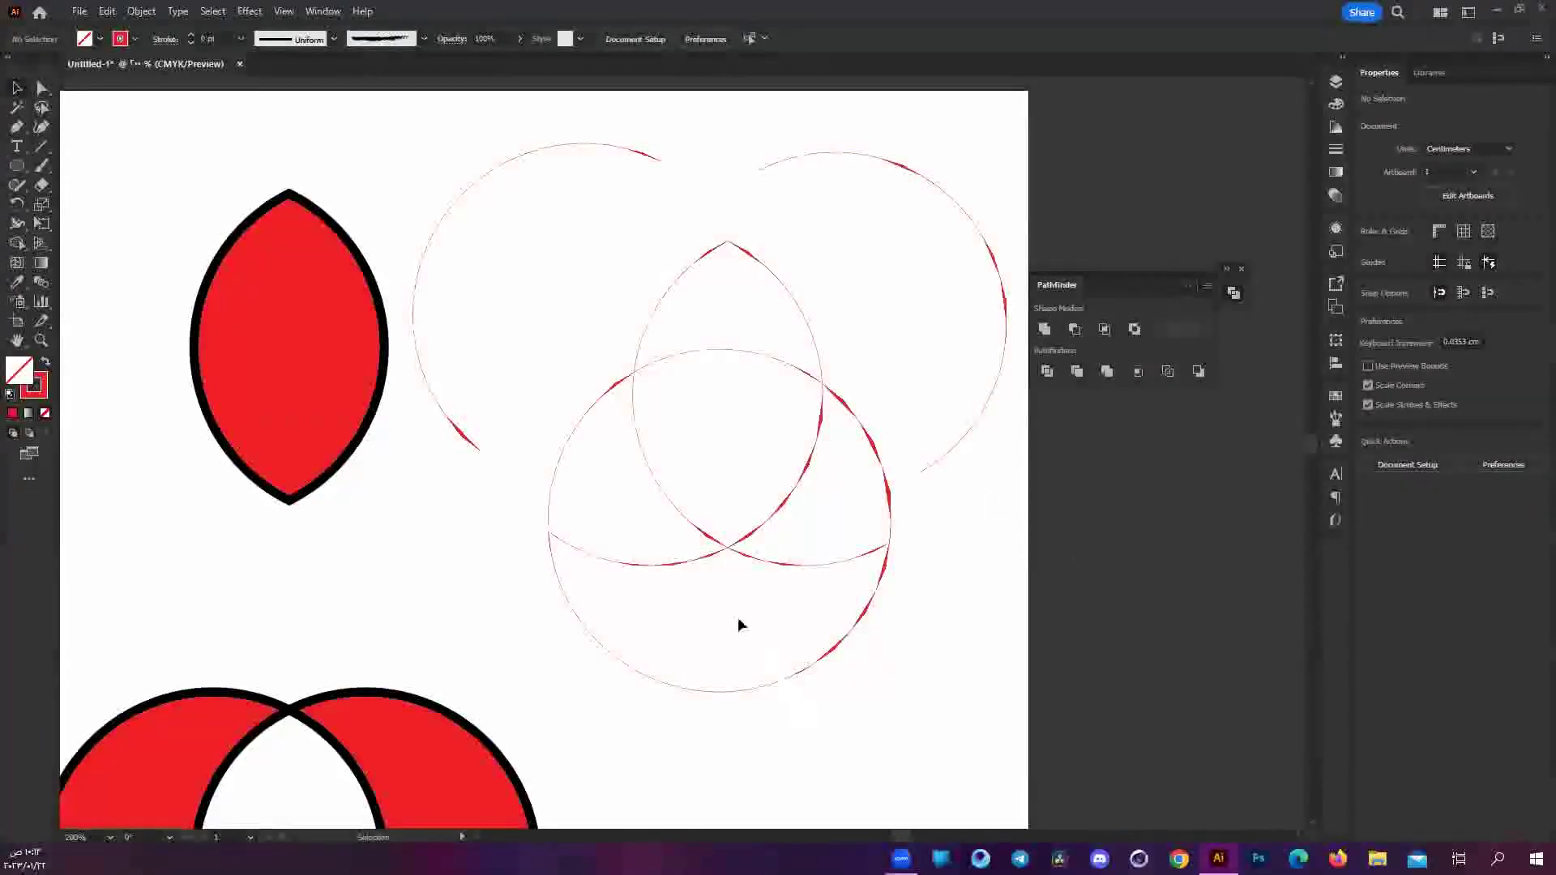
# Drag the bottom, lower-left and inner lens arcs downward, then undo back to filled circles.
pyautogui.click(776, 691)
pyautogui.moveTo(769, 683); pyautogui.dragTo(764, 736)
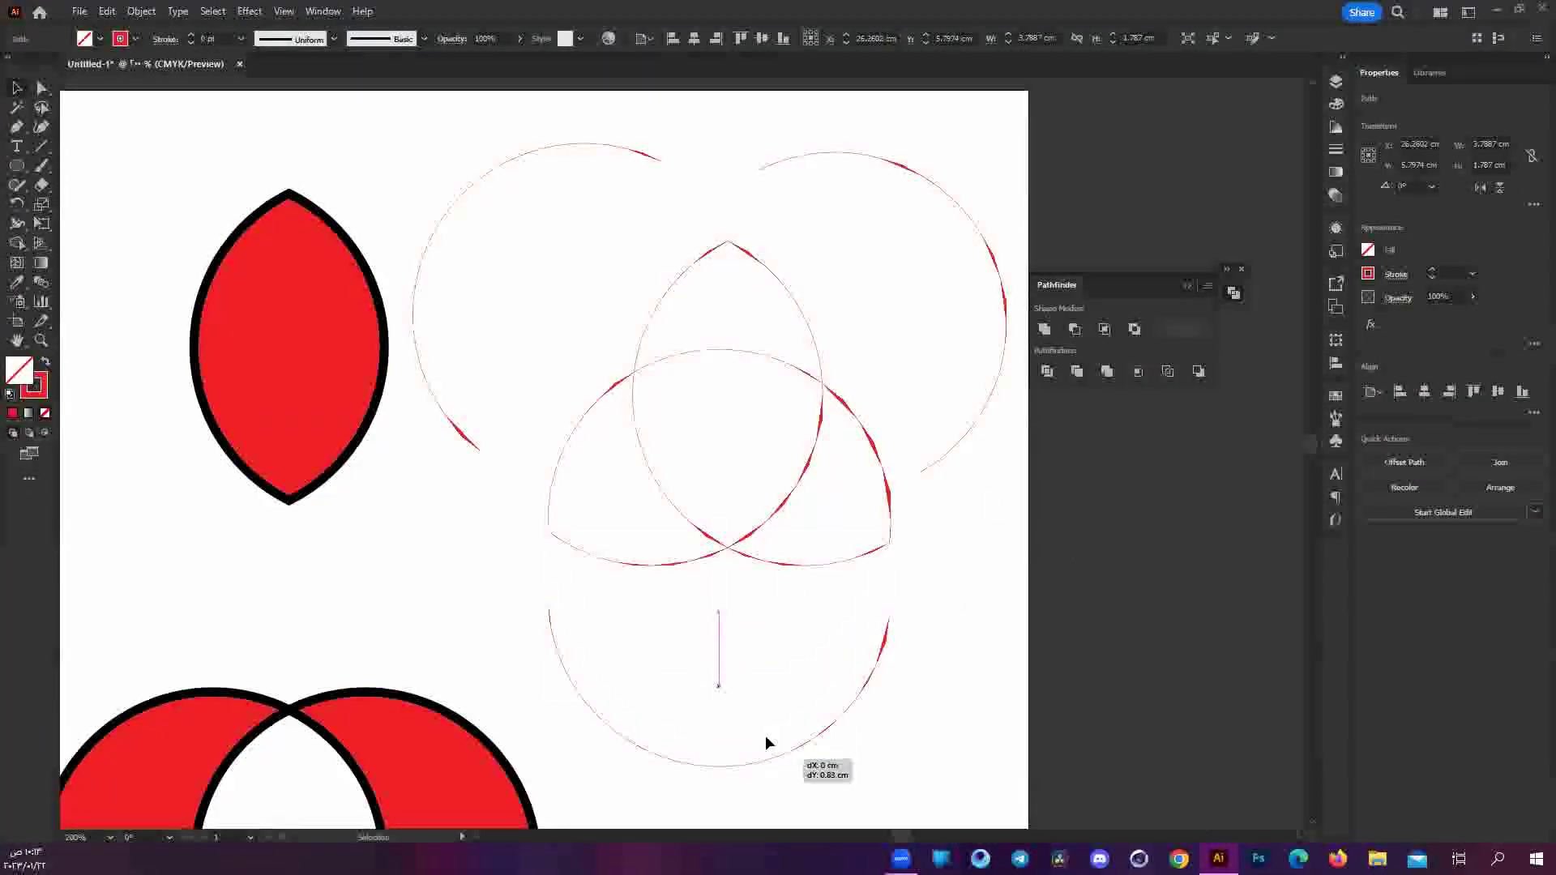
pyautogui.click(795, 565)
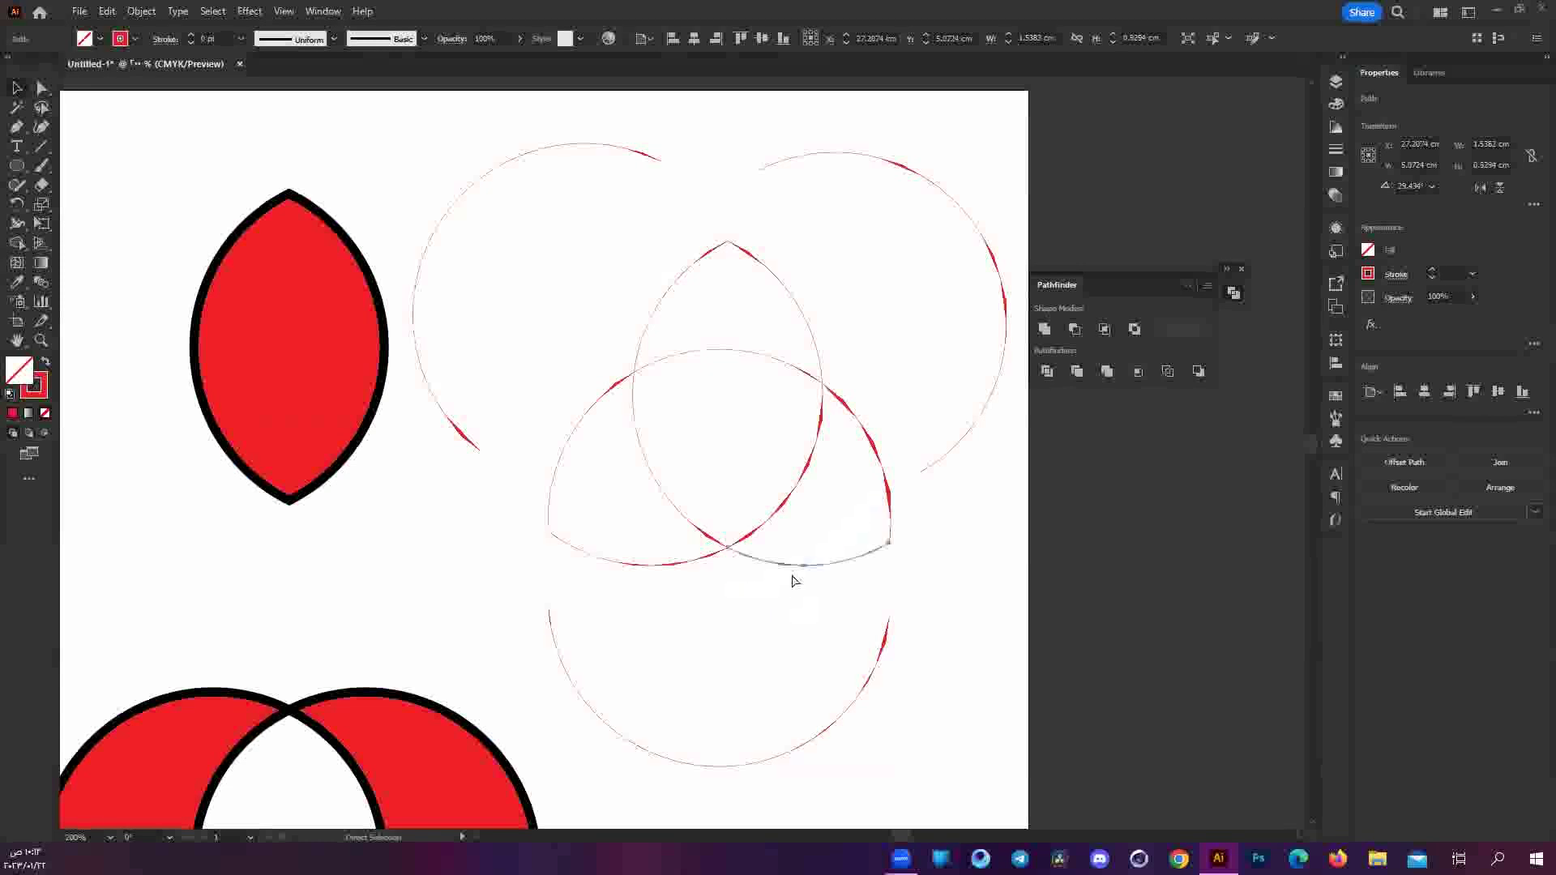
pyautogui.moveTo(792, 565); pyautogui.dragTo(774, 591)
pyautogui.click(617, 565)
pyautogui.moveTo(617, 564); pyautogui.dragTo(614, 603)
pyautogui.click(709, 535)
pyautogui.moveTo(709, 535); pyautogui.dragTo(646, 572)
pyautogui.click(780, 514)
pyautogui.moveTo(780, 513); pyautogui.dragTo(766, 535)
pyautogui.hotkey('ctrl', 'z')
pyautogui.hotkey('ctrl', 'z')
pyautogui.hotkey('ctrl', 'z')
pyautogui.hotkey('ctrl', 'z')
pyautogui.hotkey('ctrl', 'z')
pyautogui.hotkey('ctrl', 'z')
pyautogui.hotkey('ctrl', 'z')
pyautogui.hotkey('ctrl', 'z')
pyautogui.hotkey('ctrl', 'z')
pyautogui.hotkey('ctrl', 'z')
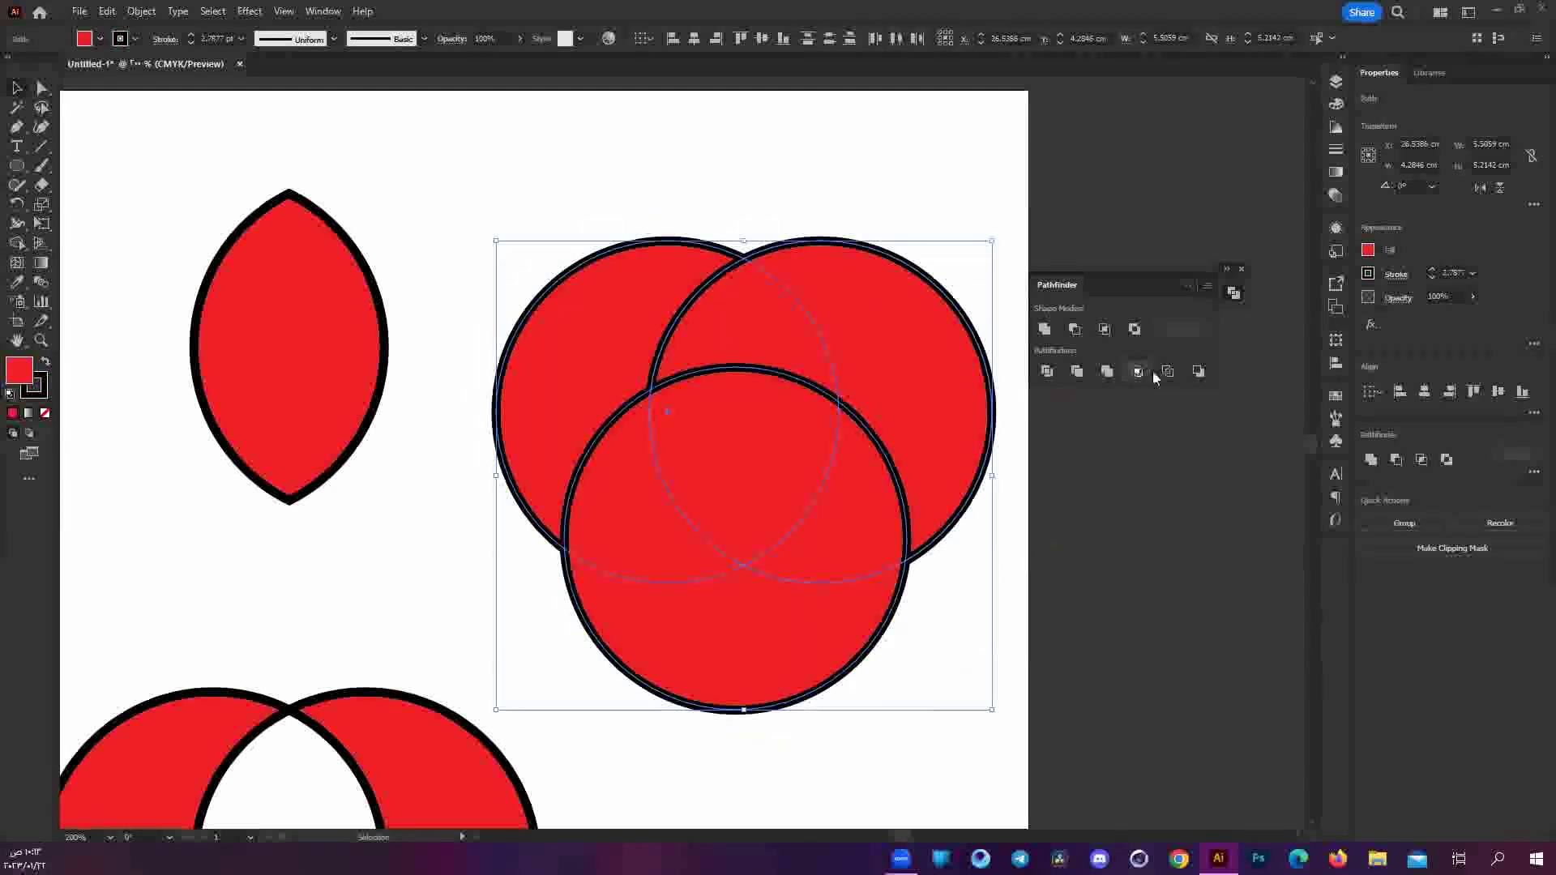
# Apply Pathfinder Outline to the three red circles and ungroup the pieces.
pyautogui.click(1167, 372)
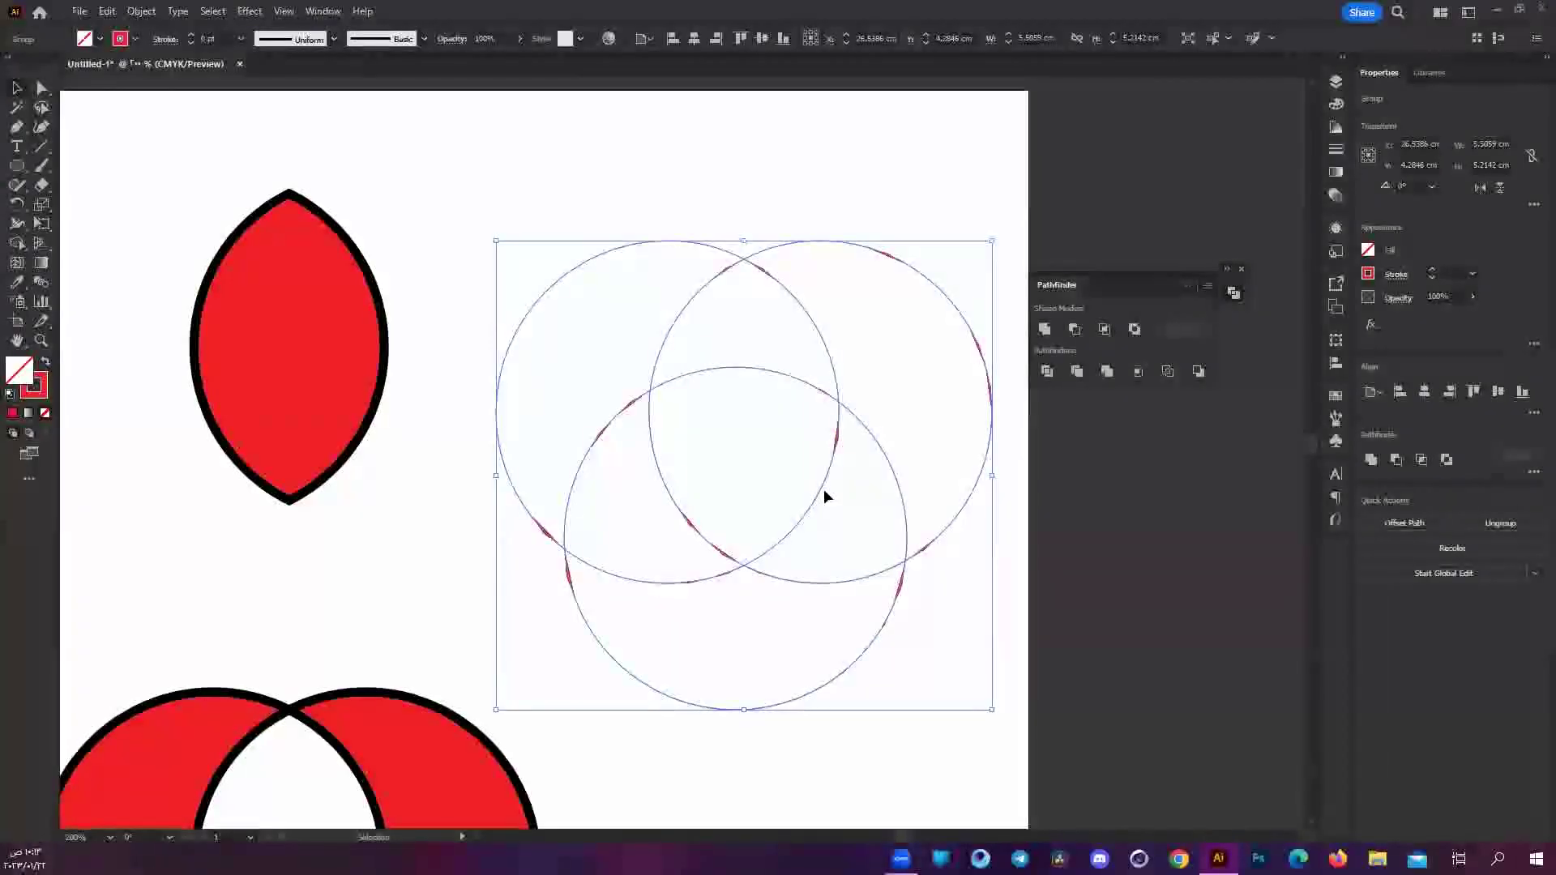
pyautogui.rightClick(688, 405)
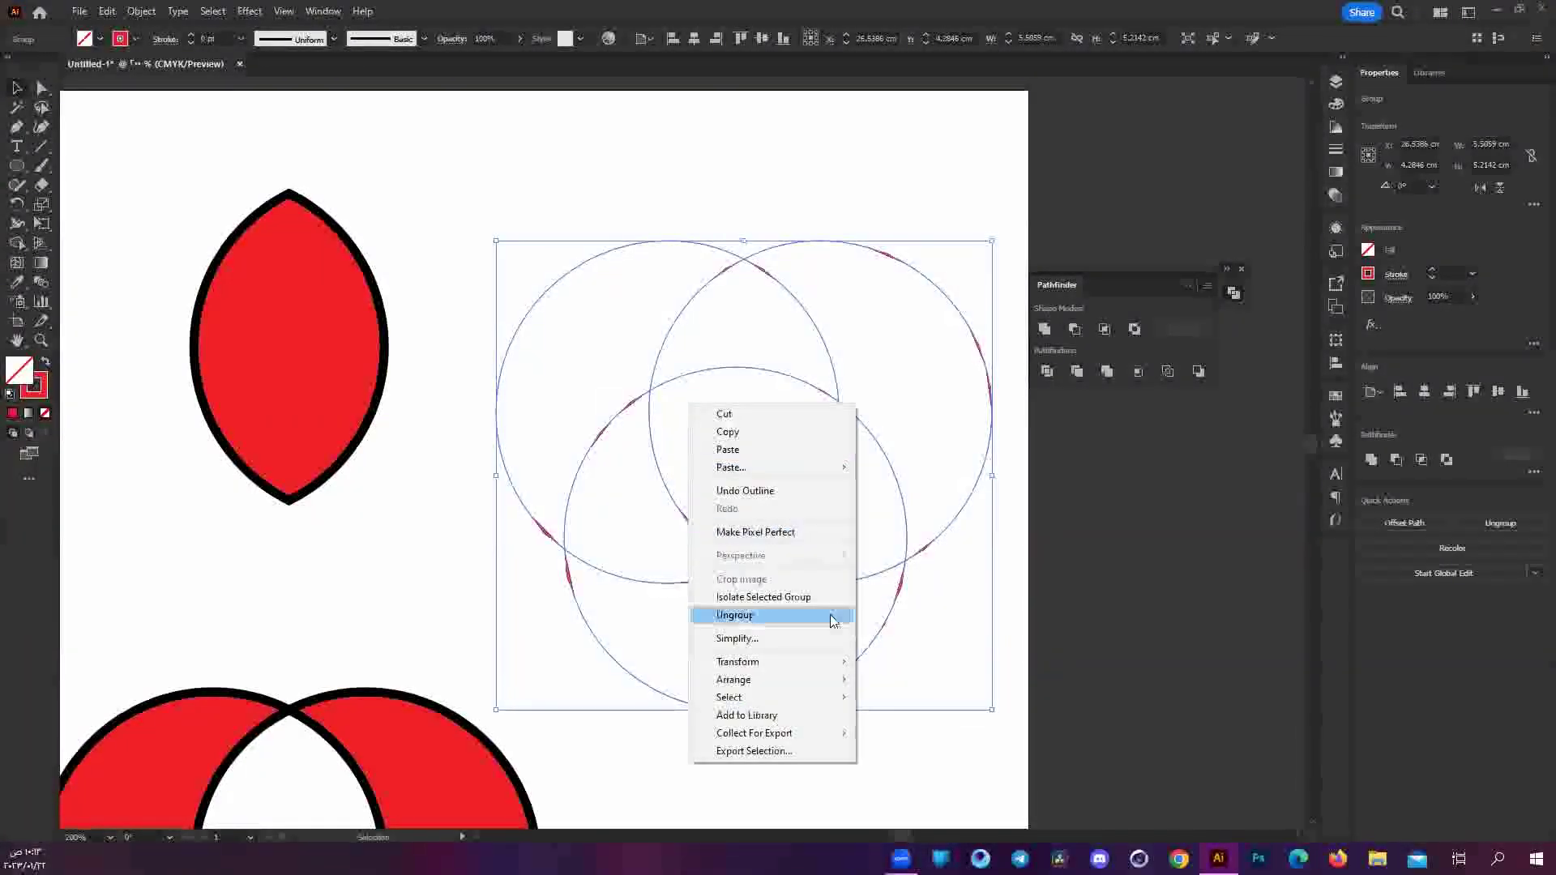
pyautogui.click(734, 614)
pyautogui.click(588, 151)
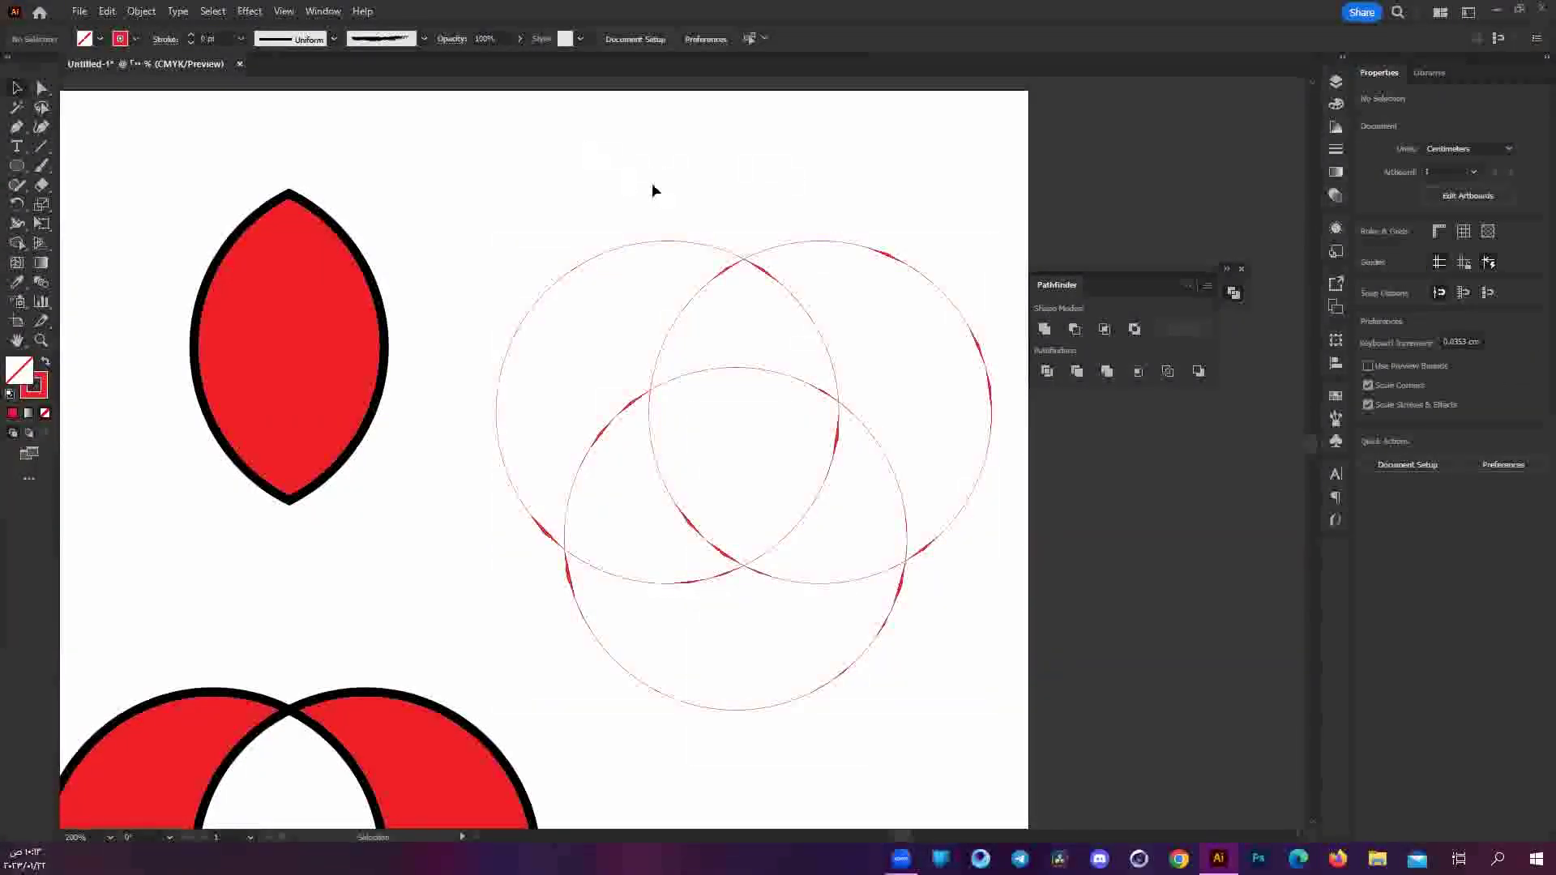
# Move the top-left piece aside and delete the bottom, right and upper-left outer arcs.
pyautogui.click(625, 243)
pyautogui.moveTo(644, 245)
pyautogui.mouseDown()
pyautogui.moveTo(566, 180)
pyautogui.moveTo(629, 111)
pyautogui.mouseUp()
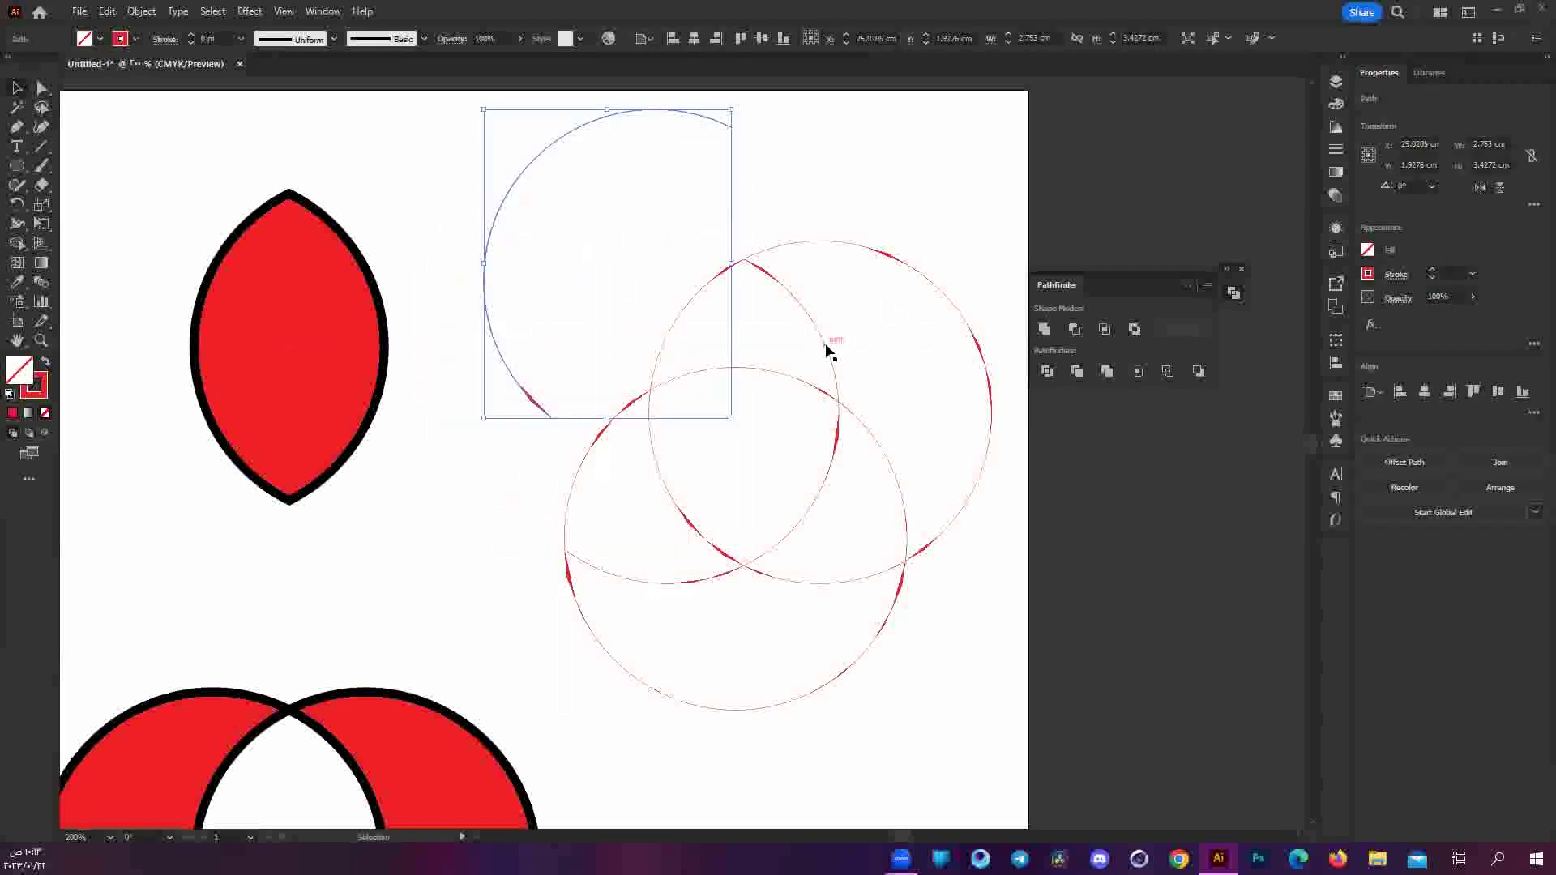
pyautogui.click(885, 600)
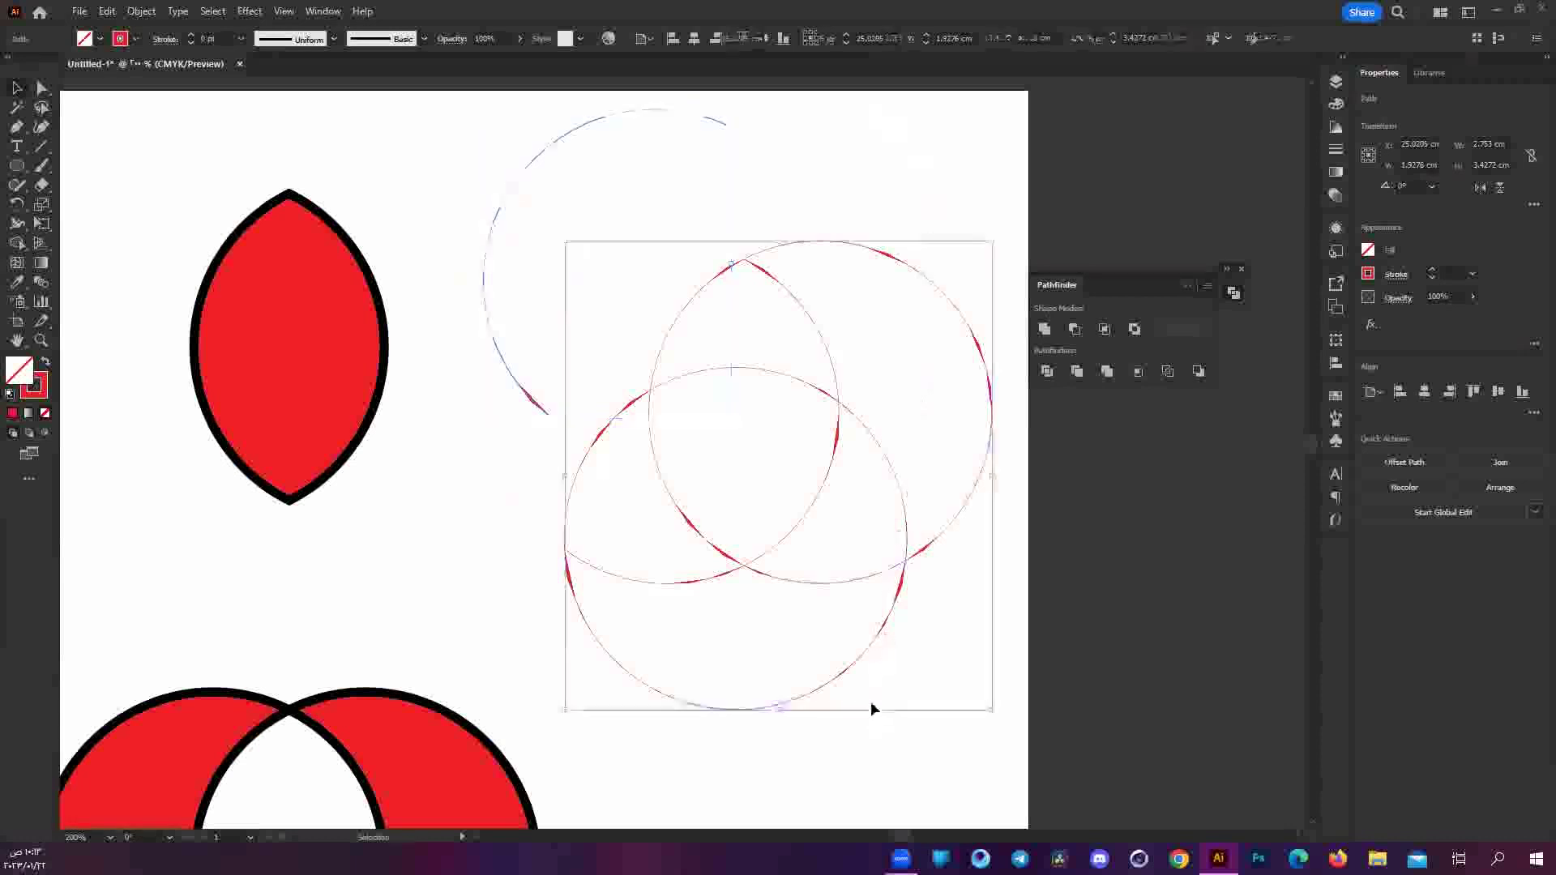
pyautogui.click(875, 648)
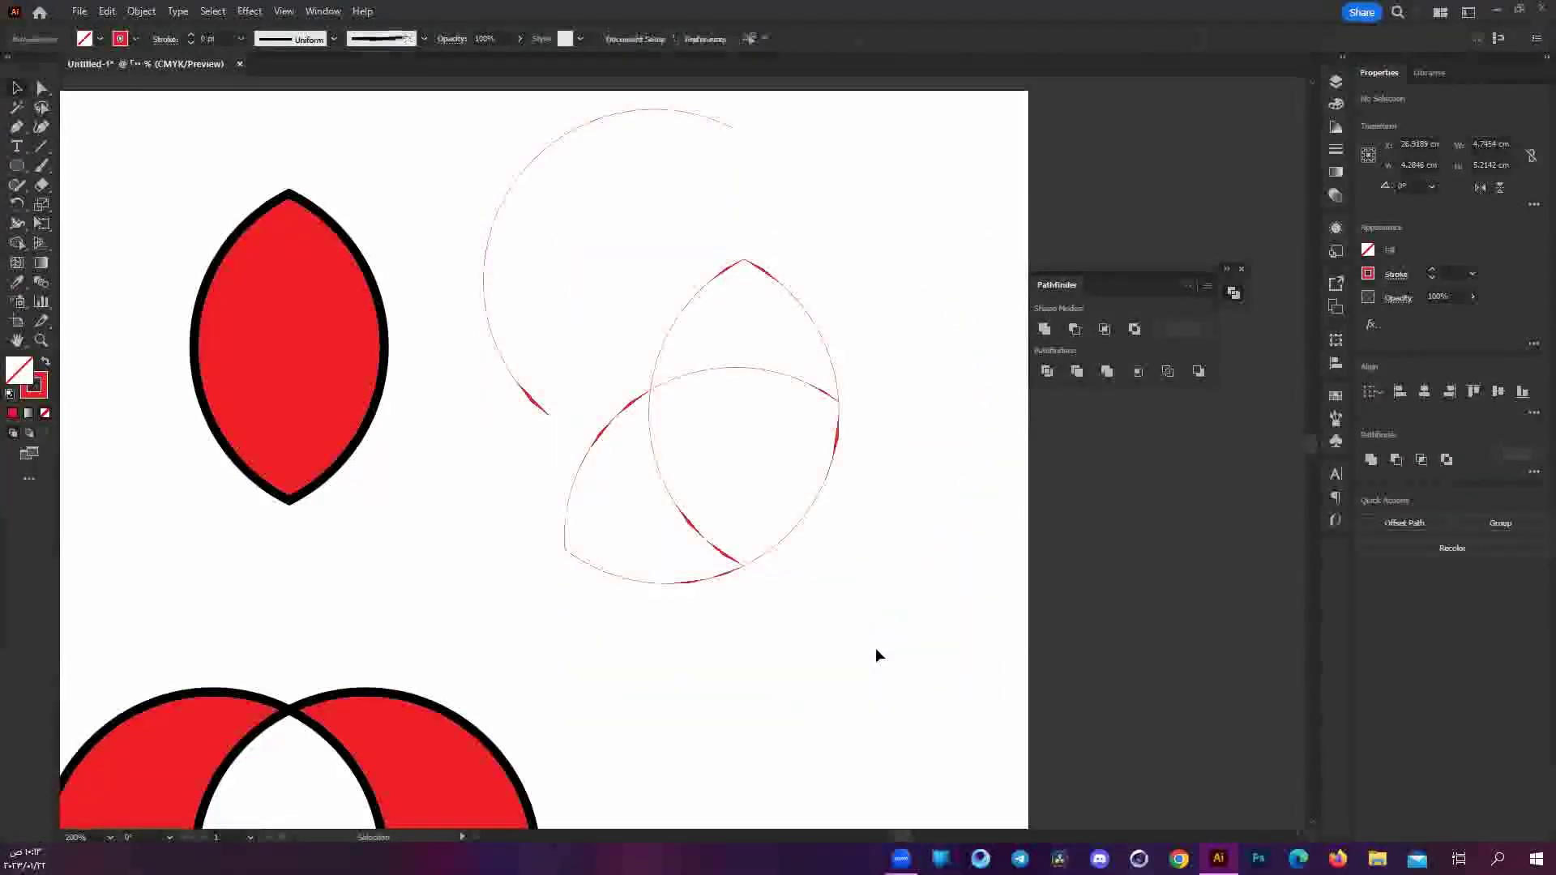
pyautogui.click(766, 658)
pyautogui.press('Delete')
pyautogui.click(966, 382)
pyautogui.press('Delete')
pyautogui.click(566, 284)
pyautogui.press('Delete')
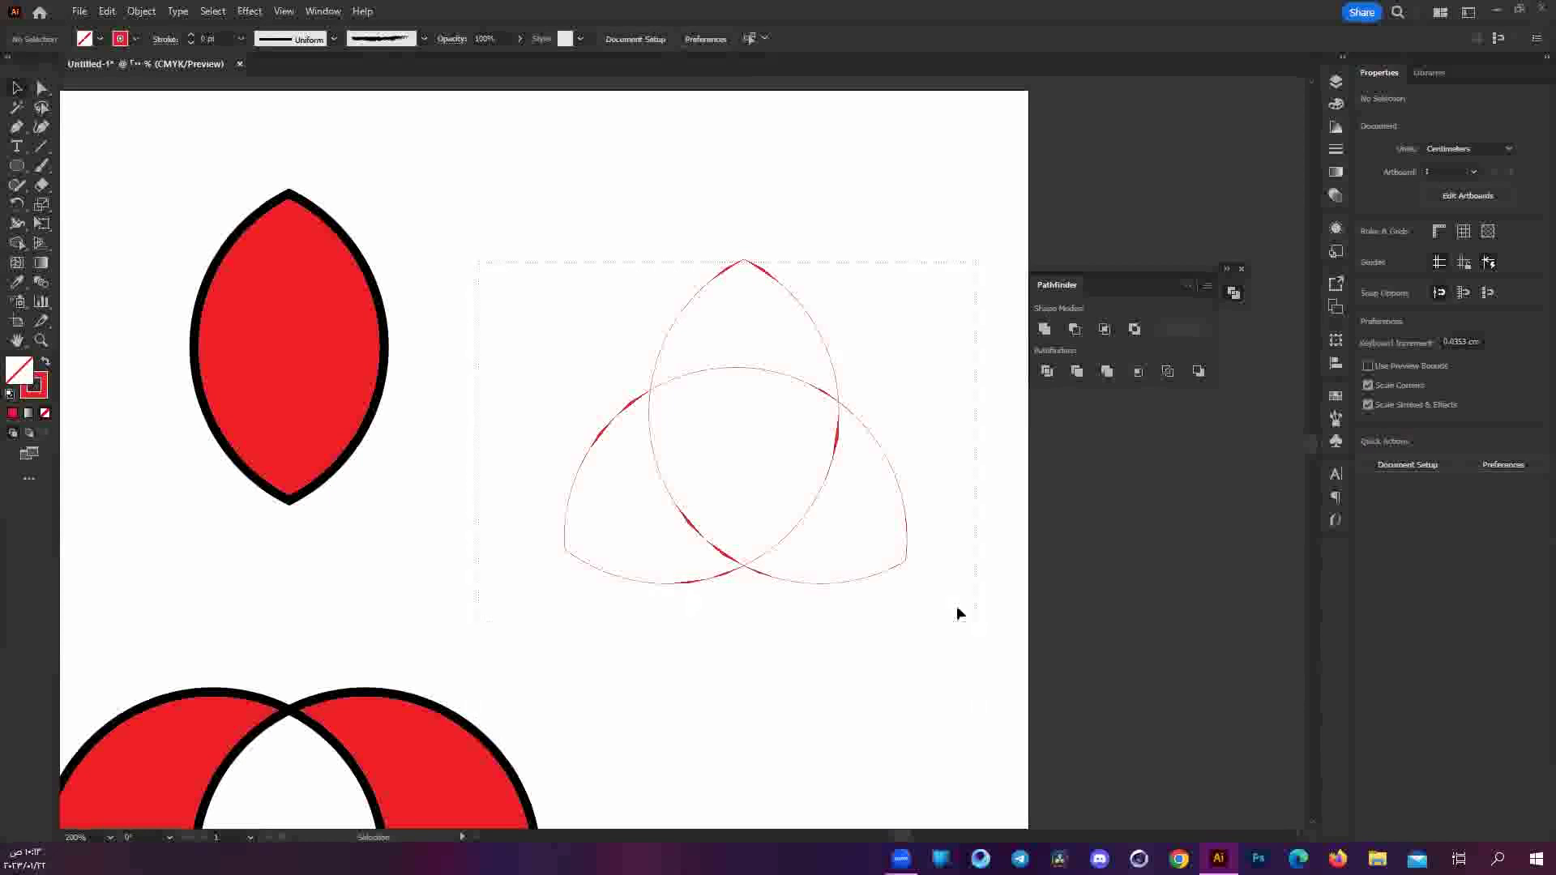
# Select the triquetra outline and zoom out to view the whole artboard.
pyautogui.moveTo(958, 613); pyautogui.dragTo(734, 385)
pyautogui.scroll(-5, 734, 386)
pyautogui.scroll(-3, 734, 385)
pyautogui.scroll(1, 798, 414)
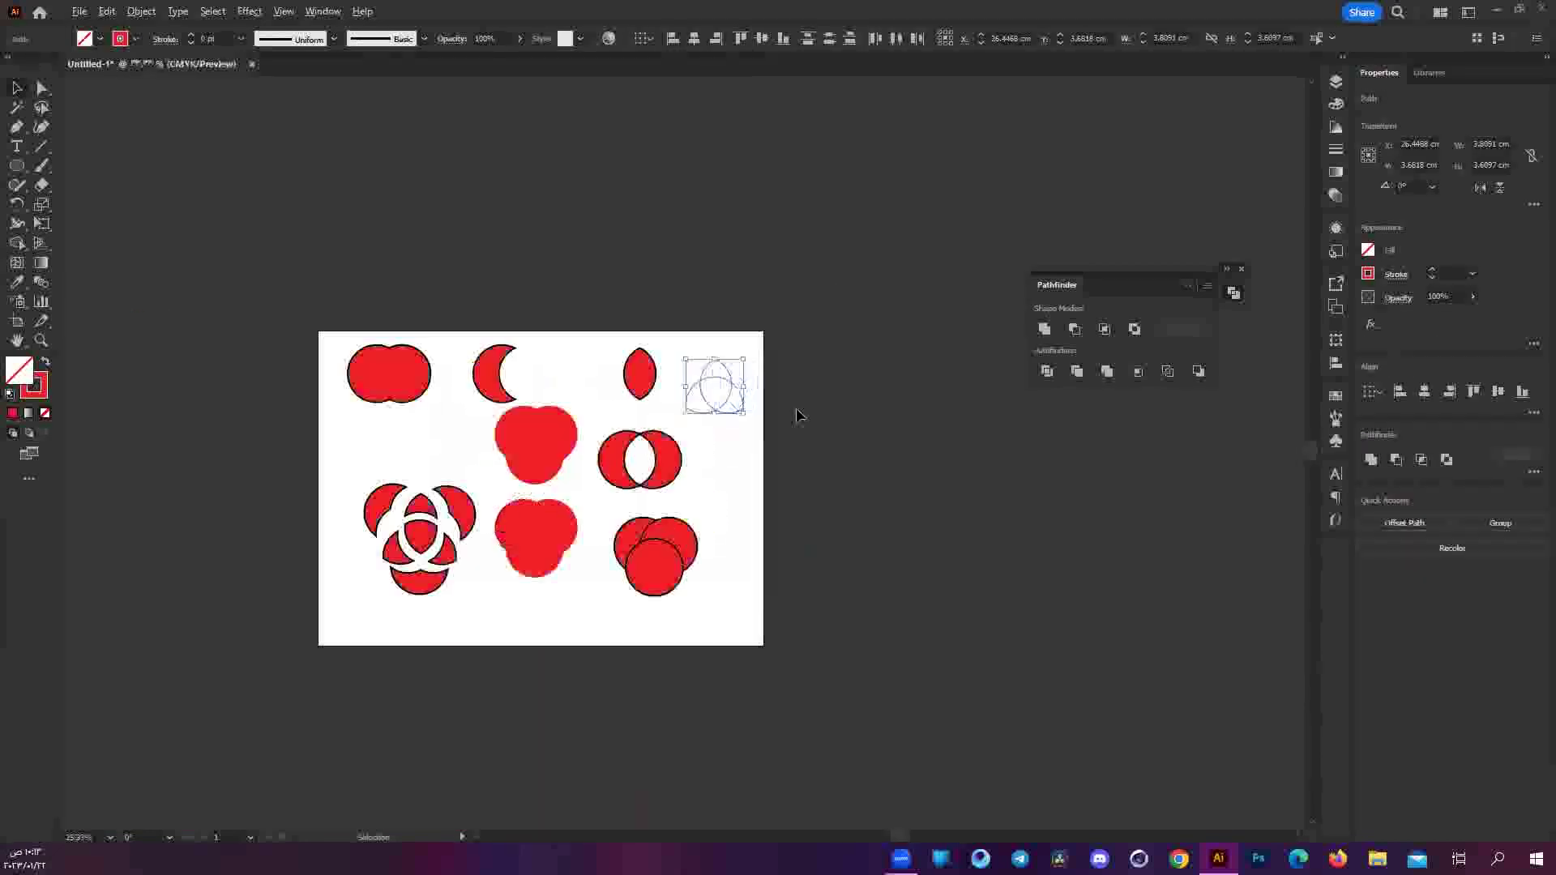
pyautogui.scroll(3, 798, 415)
pyautogui.scroll(3, 472, 341)
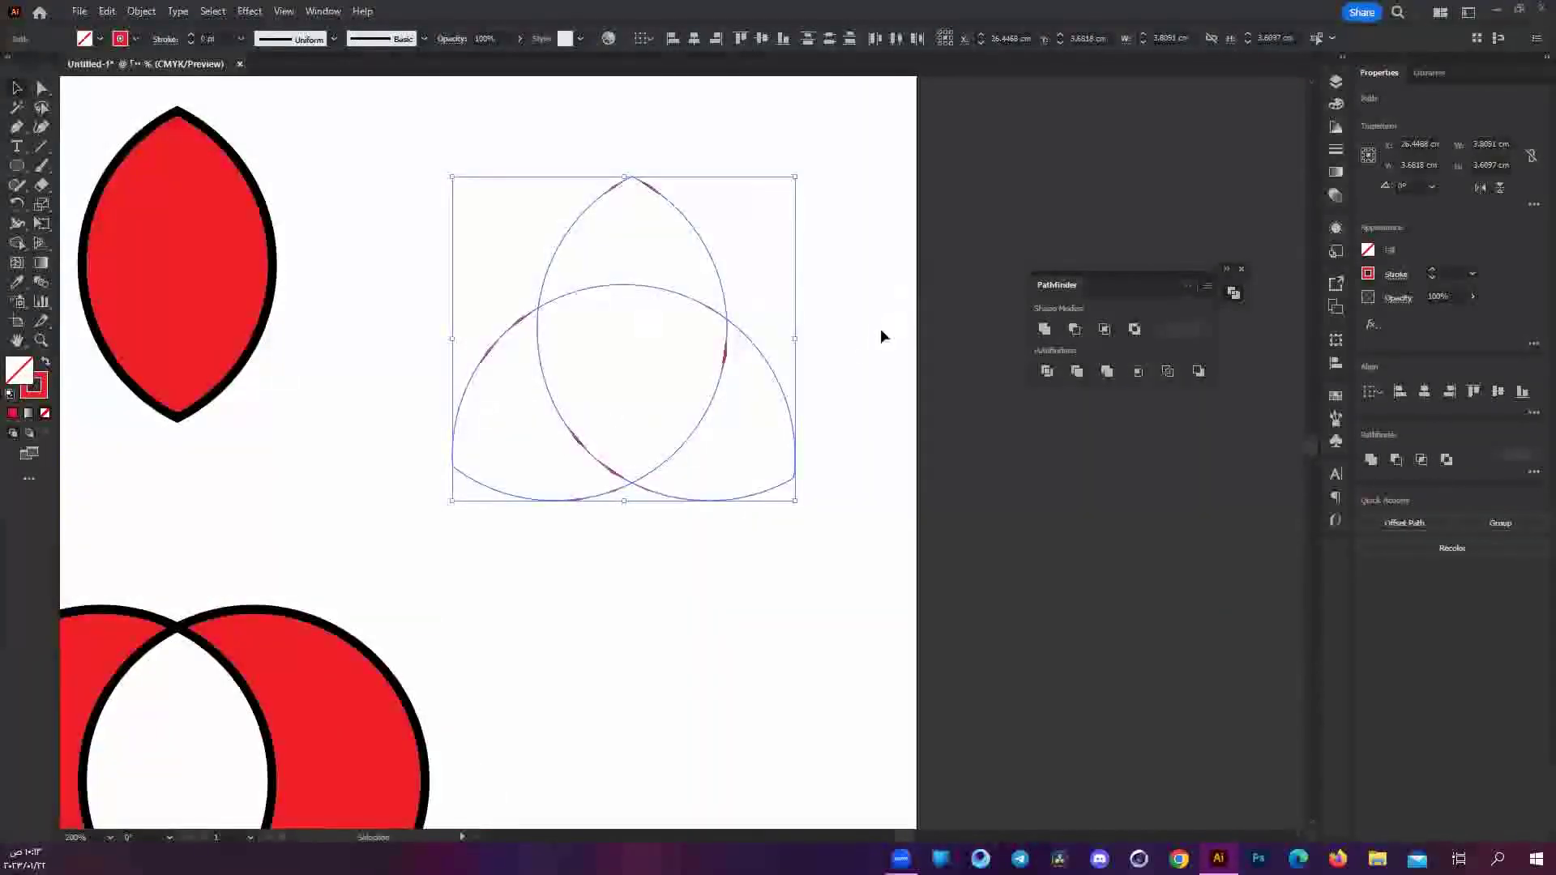
pyautogui.scroll(1, 598, 284)
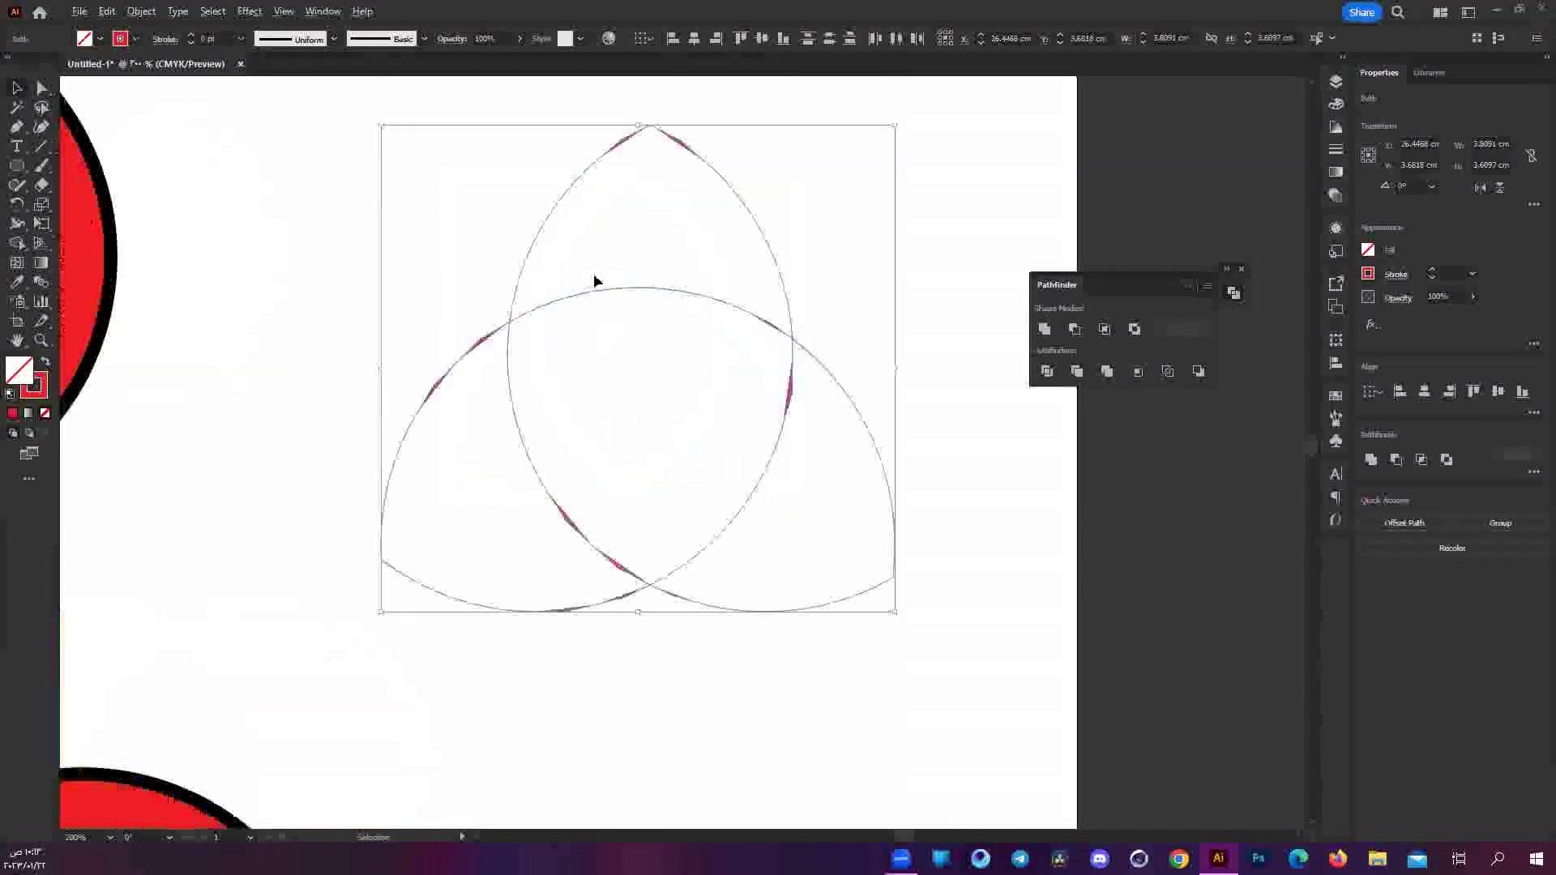
pyautogui.click(932, 304)
pyautogui.scroll(-4, 932, 304)
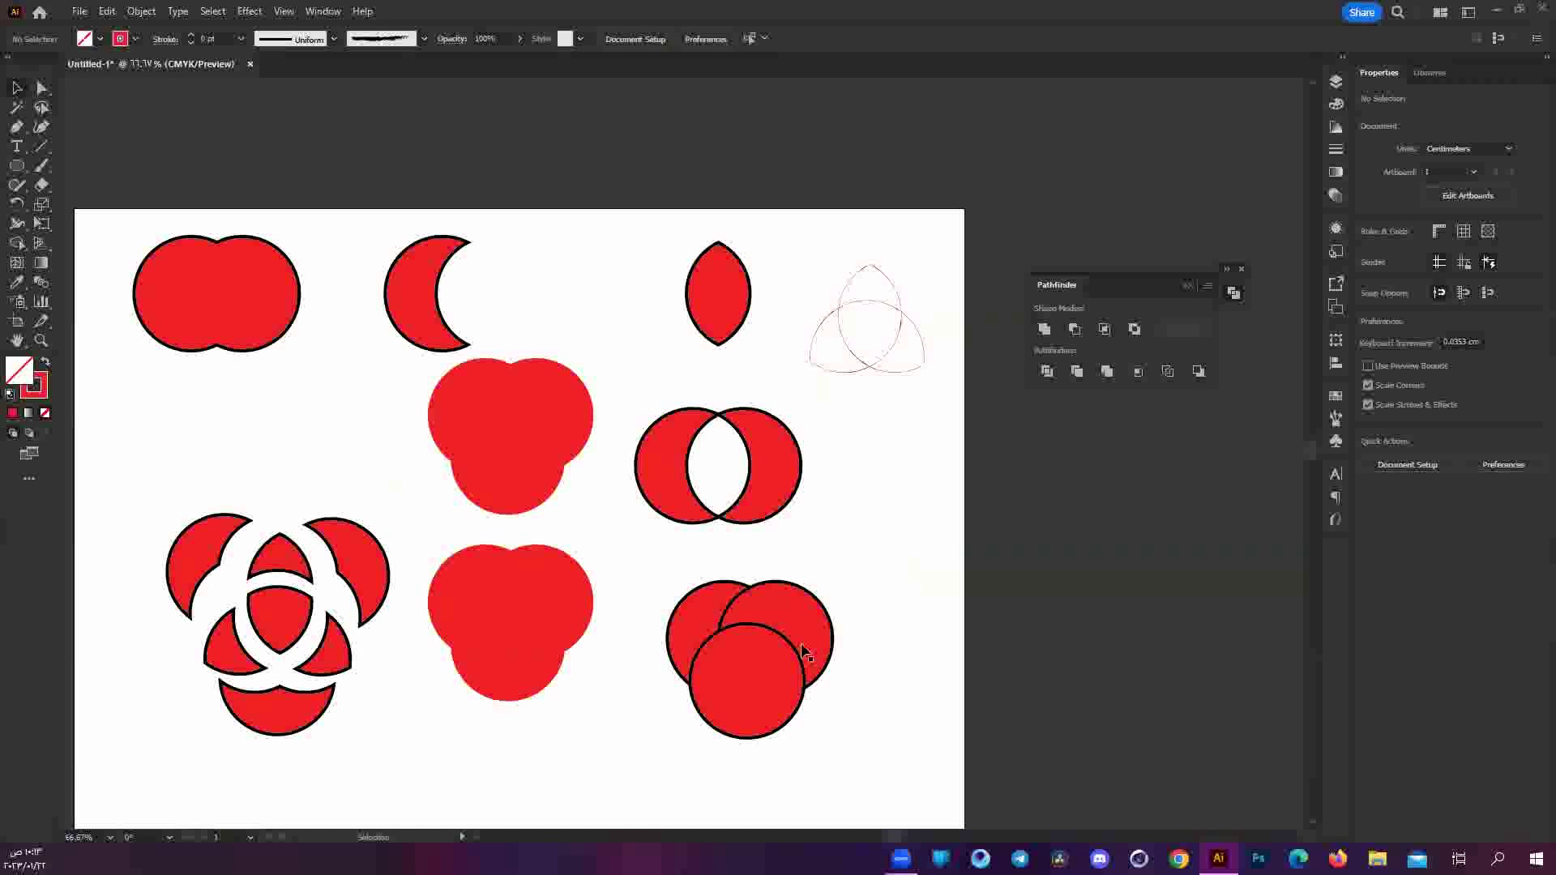
# Adjust the view and select the copied three-circle group.
pyautogui.moveTo(809, 767); pyautogui.dragTo(815, 757)
pyautogui.scroll(-2, 816, 757)
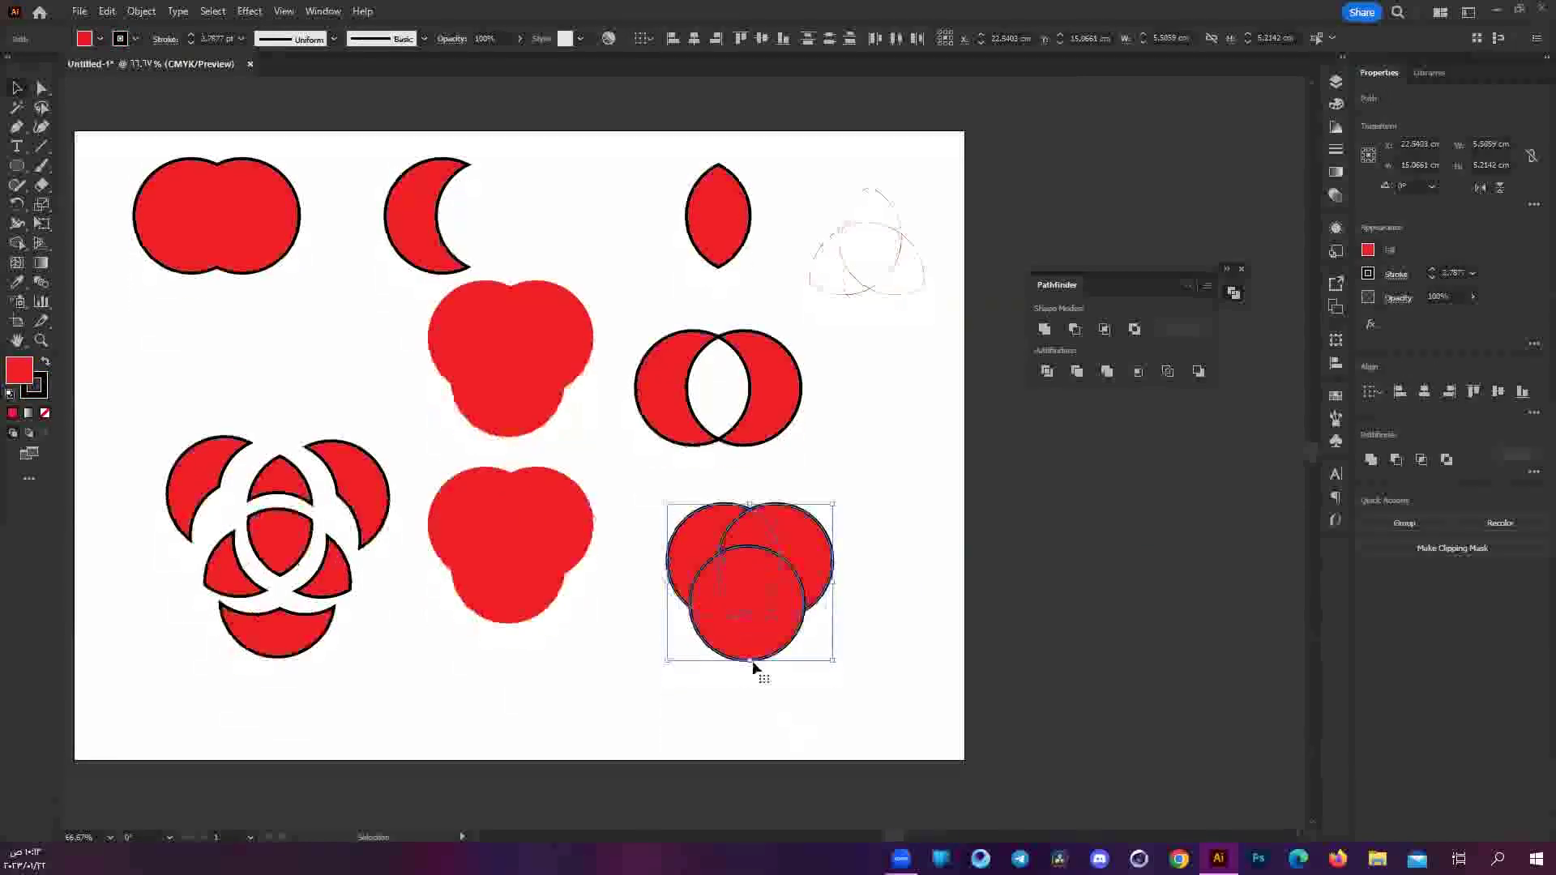
pyautogui.moveTo(755, 603)
pyautogui.mouseDown()
pyautogui.moveTo(861, 540)
pyautogui.moveTo(890, 491)
pyautogui.mouseUp()
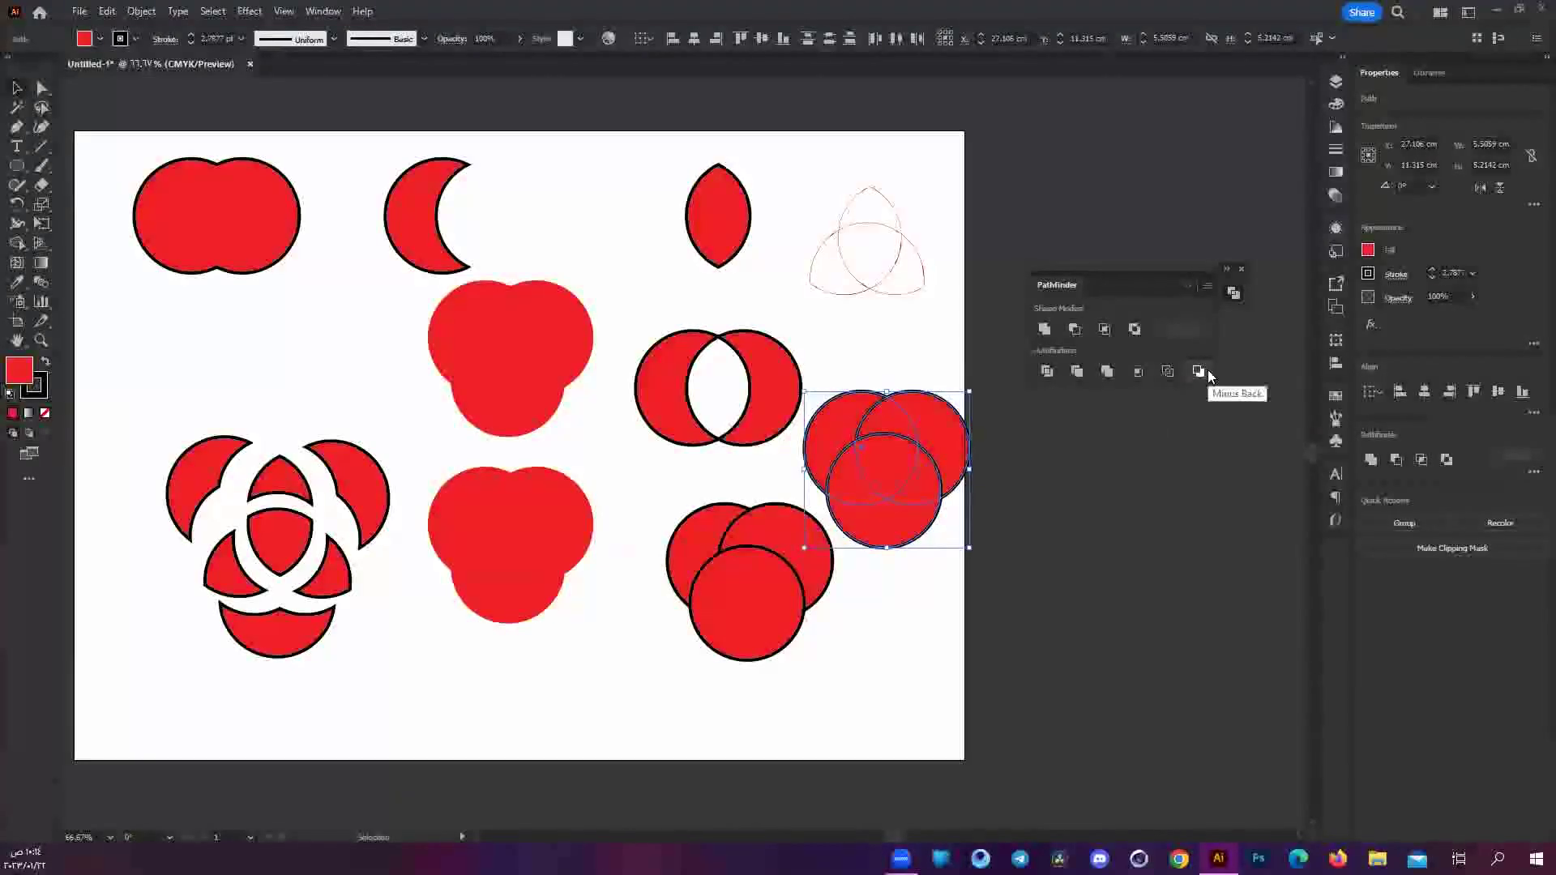
pyautogui.click(1062, 609)
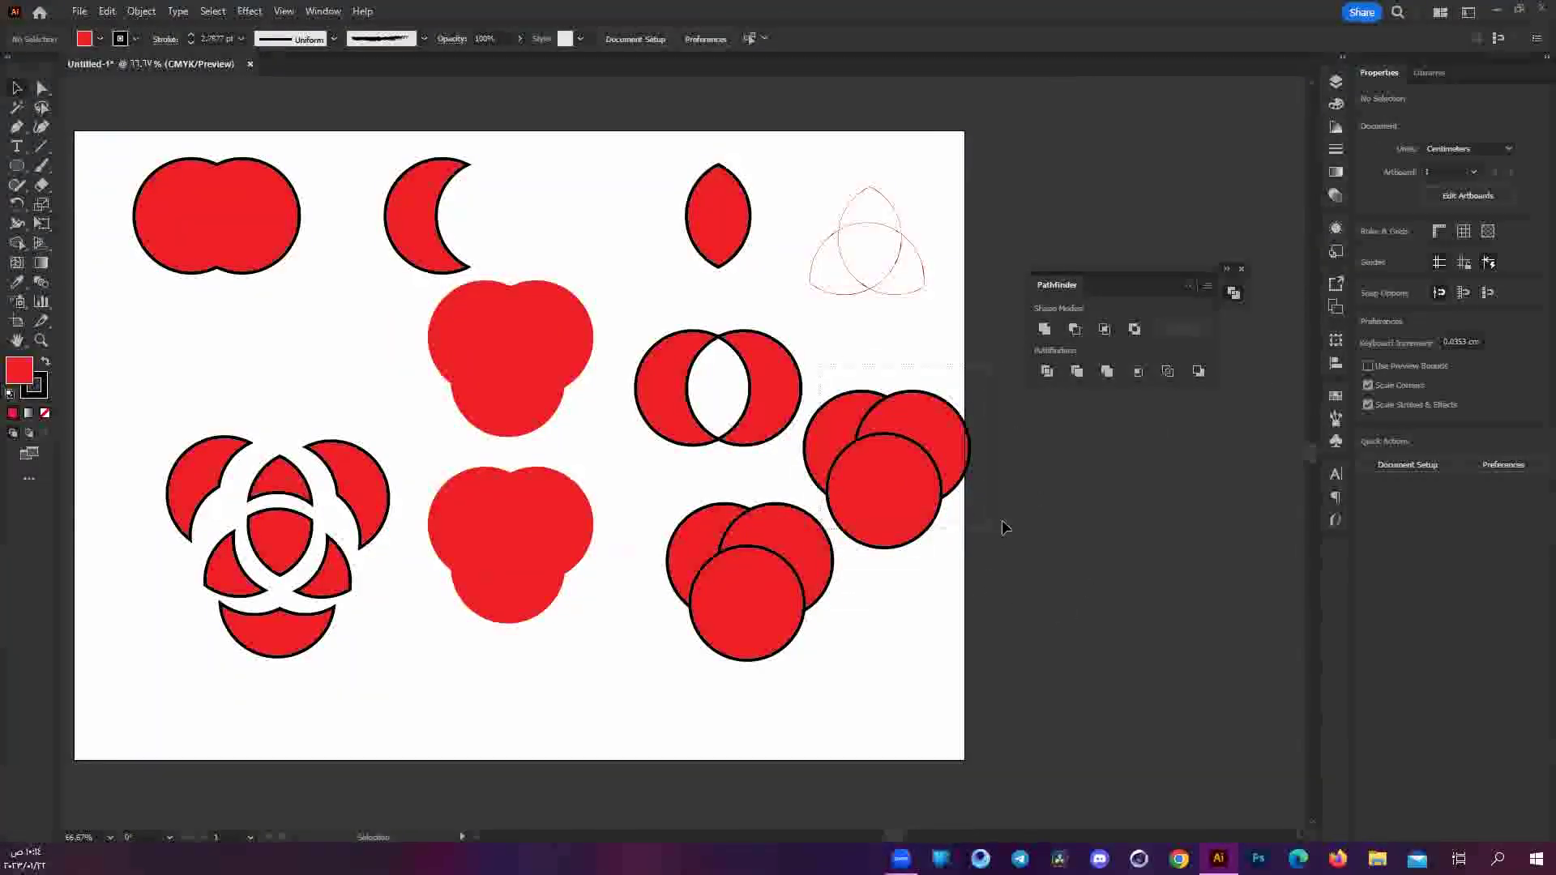
pyautogui.moveTo(1001, 519); pyautogui.dragTo(948, 494)
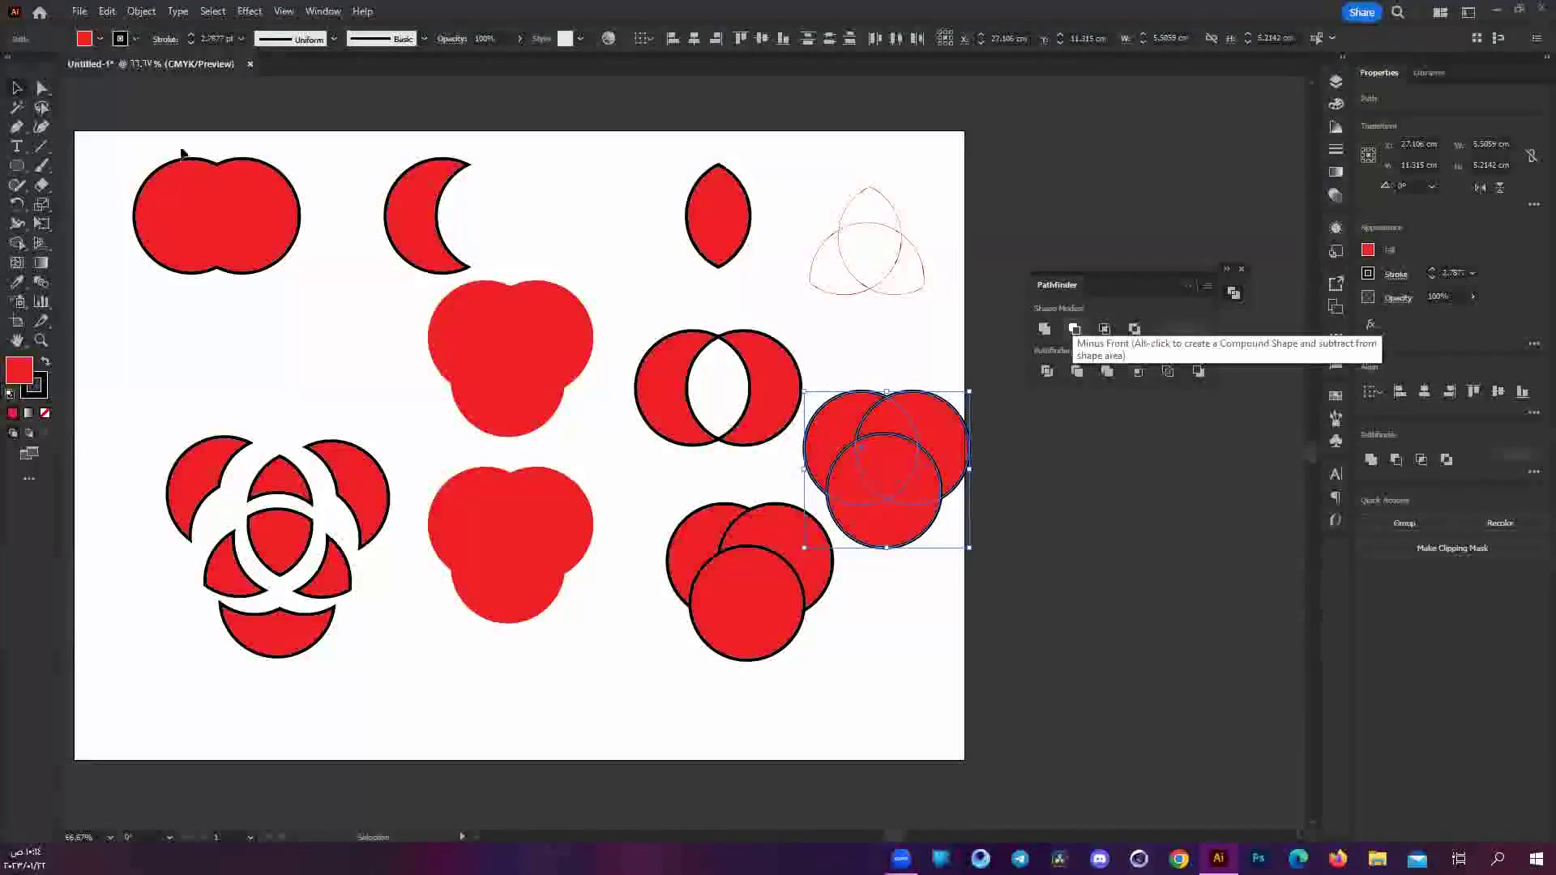
# Drag the two right-hand circles below the top-left shape and zoom in on them.
pyautogui.click(430, 220)
pyautogui.click(918, 462)
pyautogui.keyDown('shift'); pyautogui.click(936, 438); pyautogui.keyUp('shift')
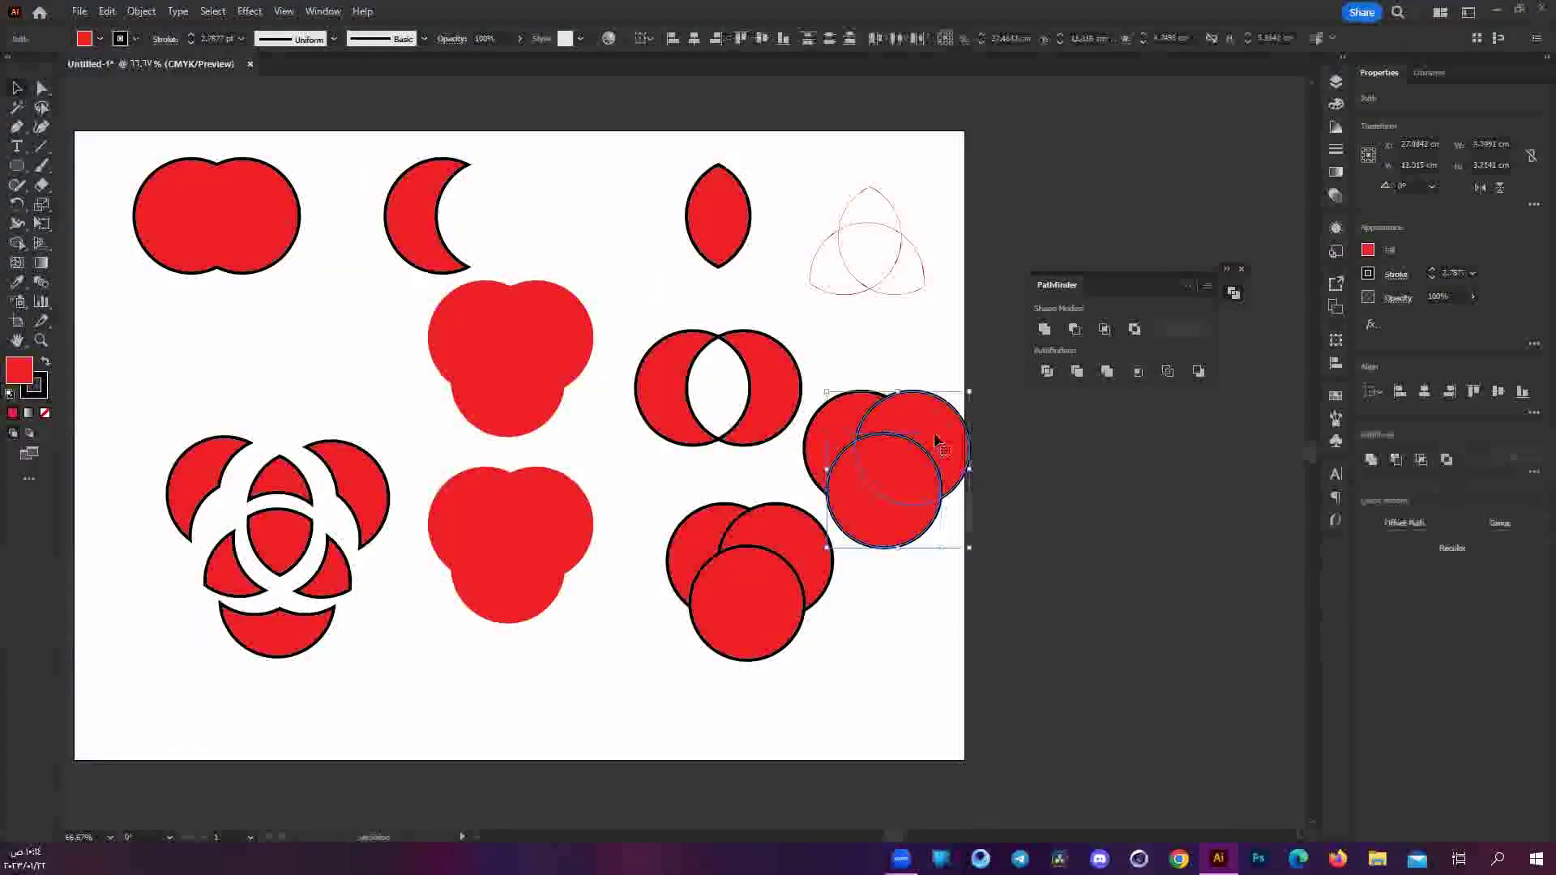
pyautogui.moveTo(936, 440); pyautogui.dragTo(296, 325)
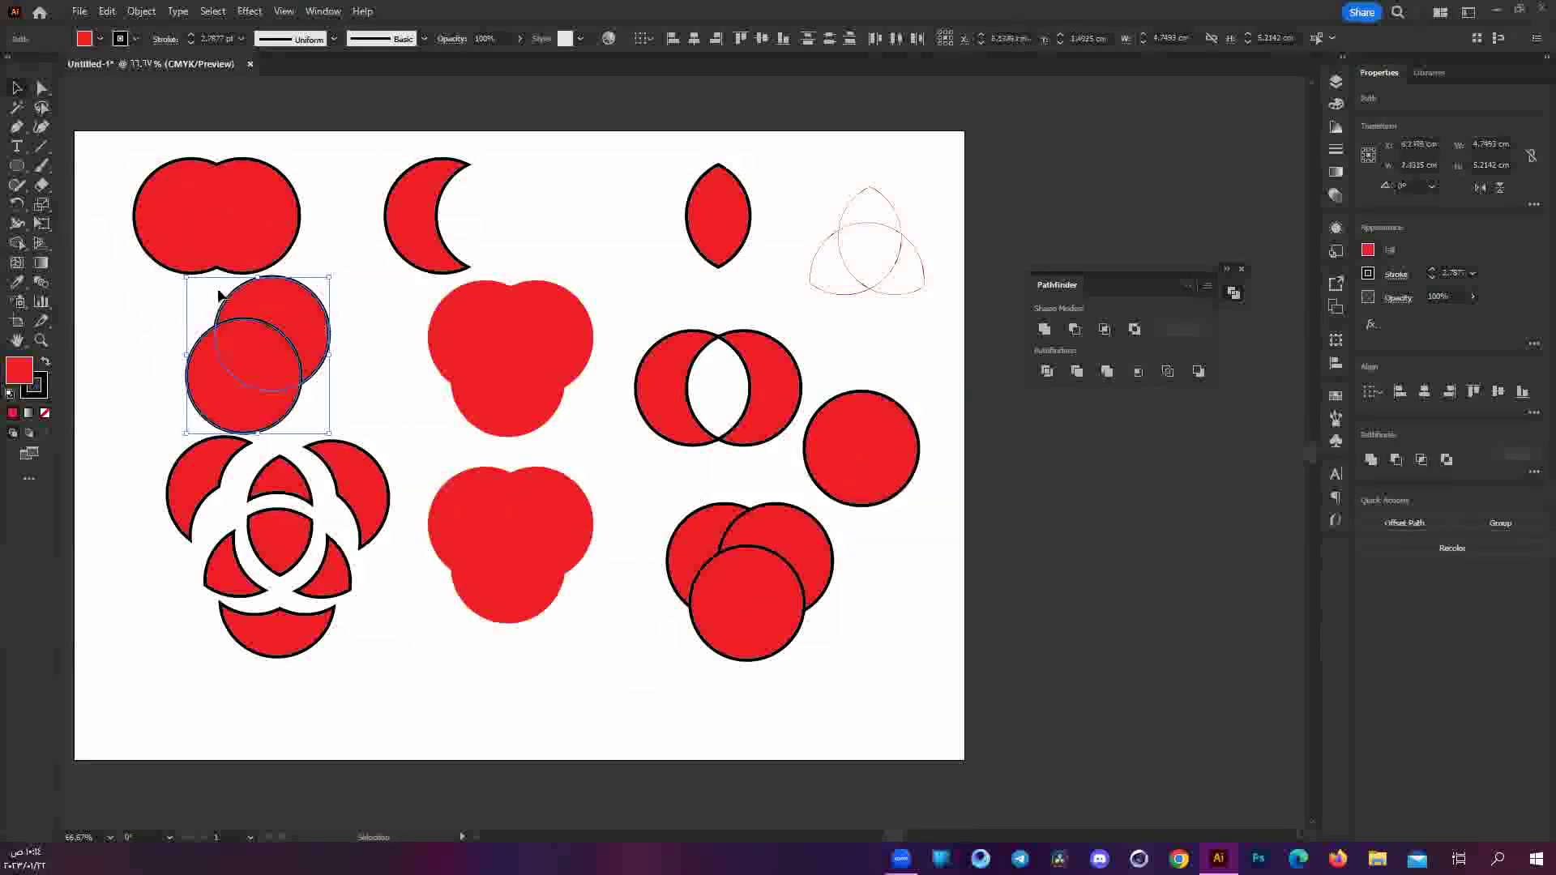
pyautogui.hotkey('ctrl', '=')
pyautogui.hotkey('ctrl', '=')
pyautogui.scroll(2, 678, 264)
pyautogui.scroll(2, 636, 277)
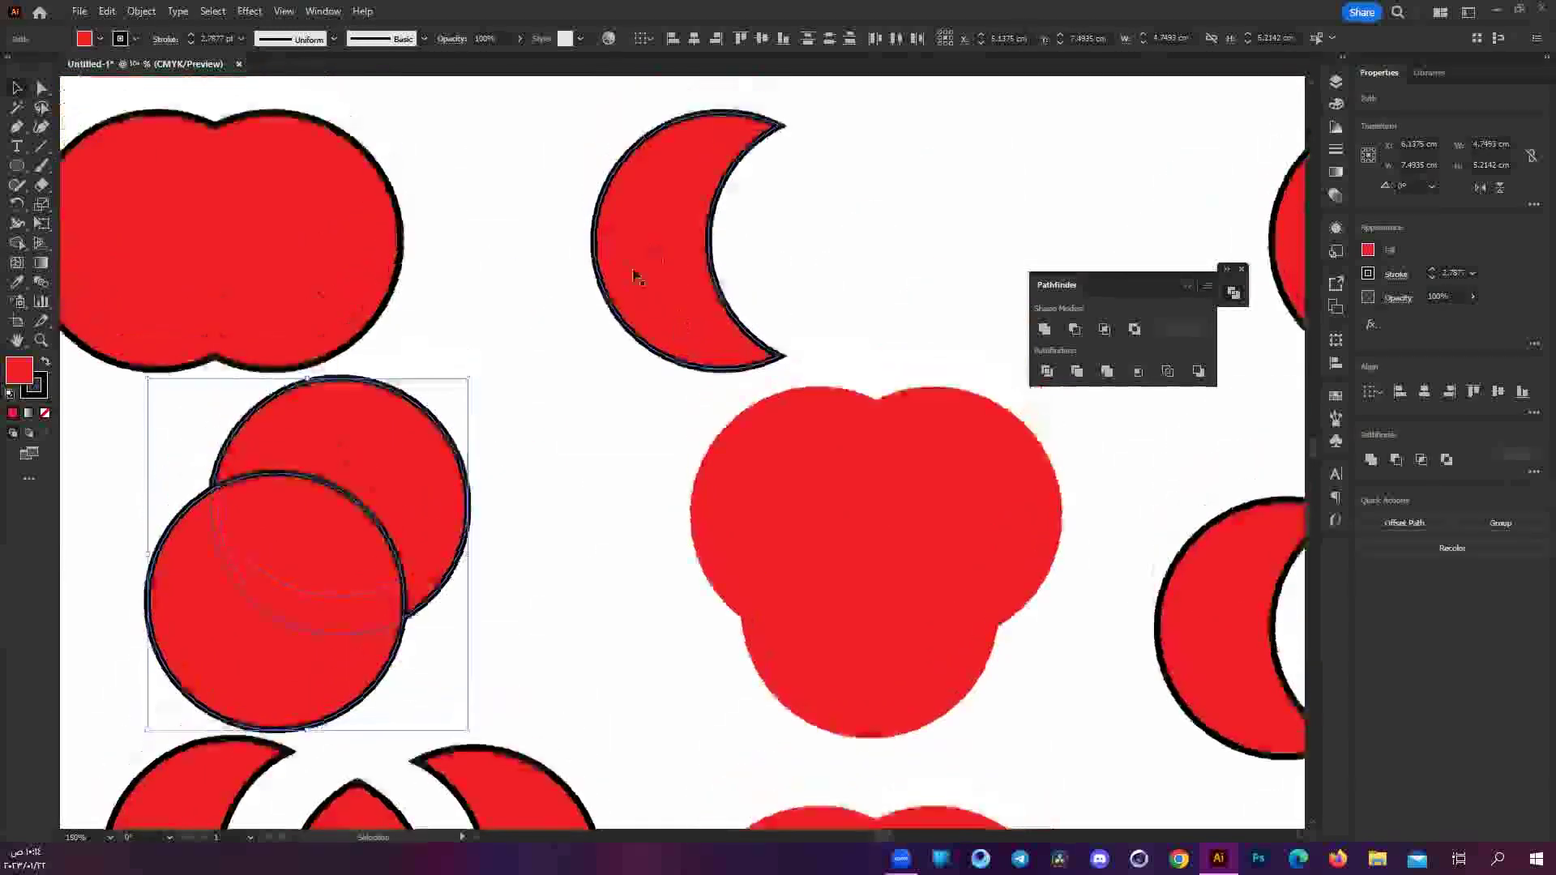
# Try Pathfinder Minus Back on the pair, then undo to restore both circles.
pyautogui.click(1198, 373)
pyautogui.click(342, 465)
pyautogui.click(278, 669)
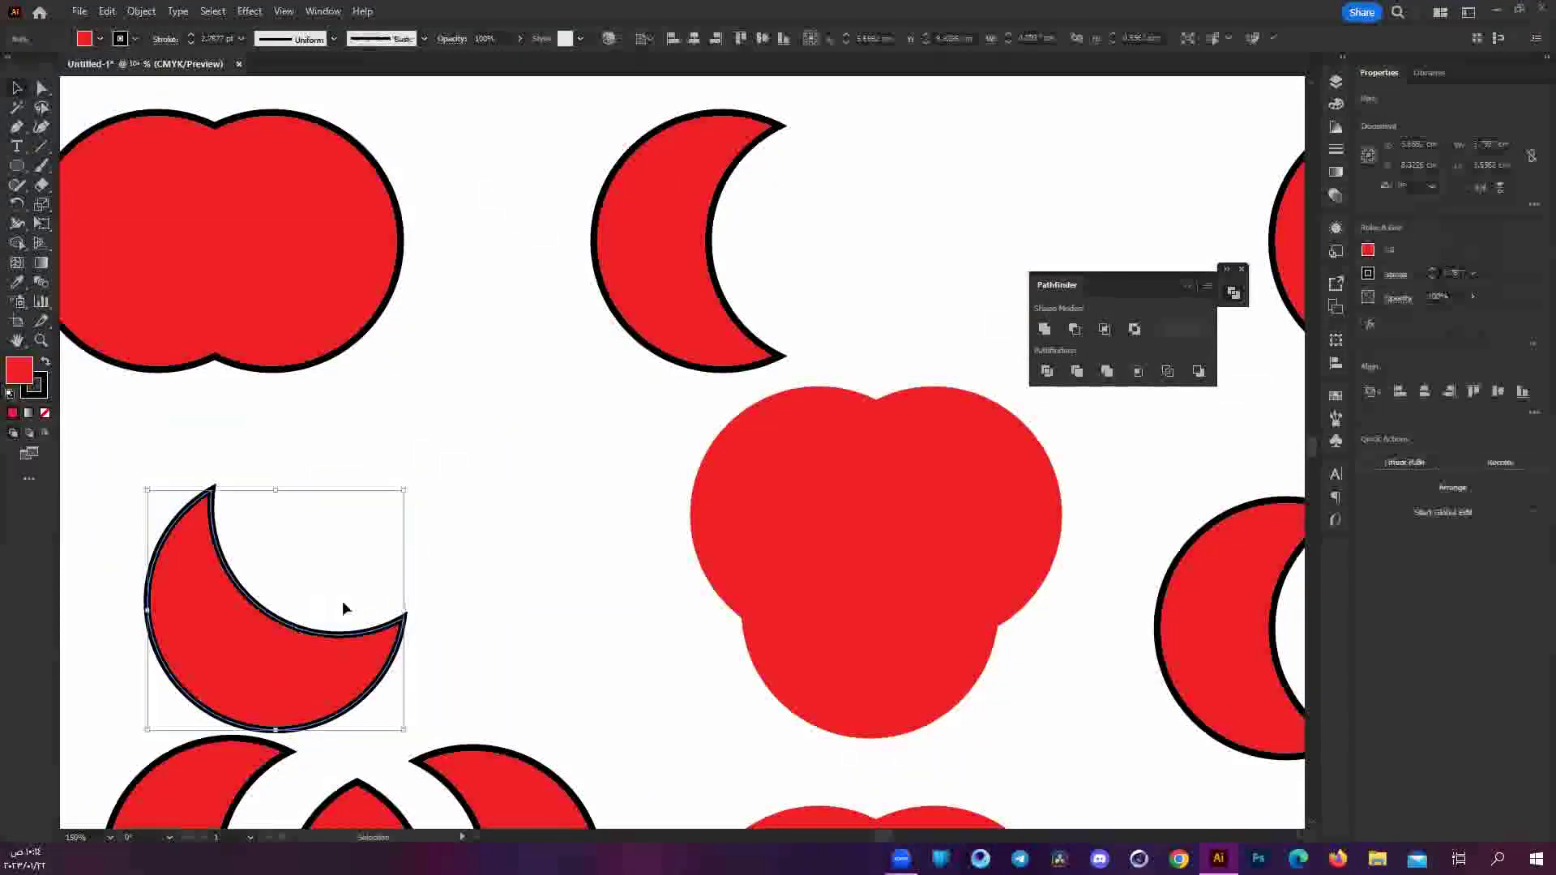
pyautogui.hotkey('ctrl', 'z')
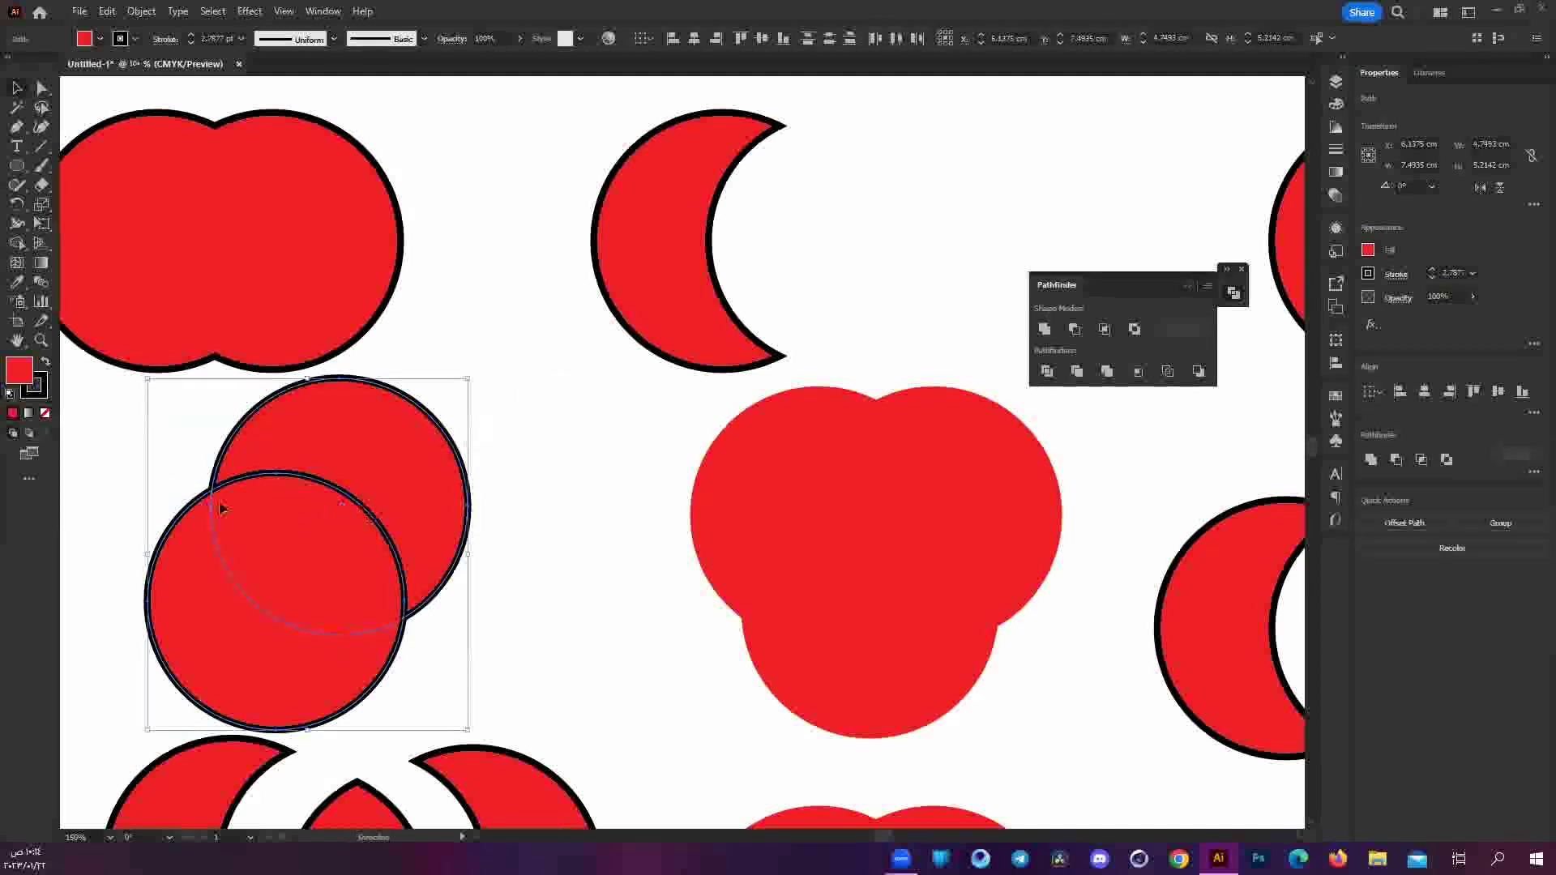
# Expand Layer 1 in the Layers panel and select both overlapping circles.
pyautogui.click(1335, 82)
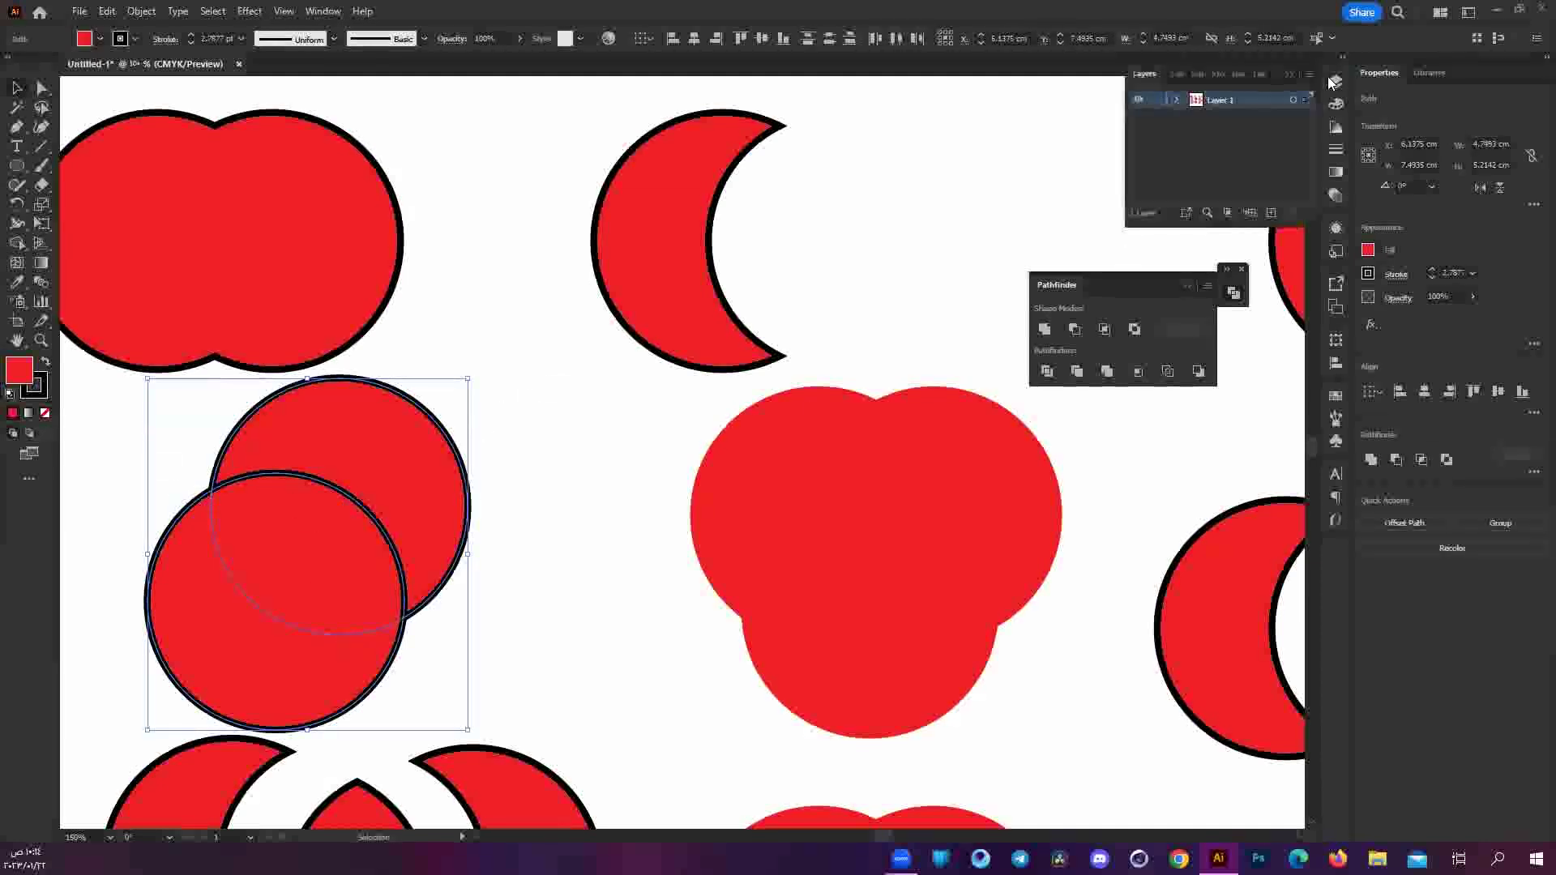
pyautogui.click(1177, 100)
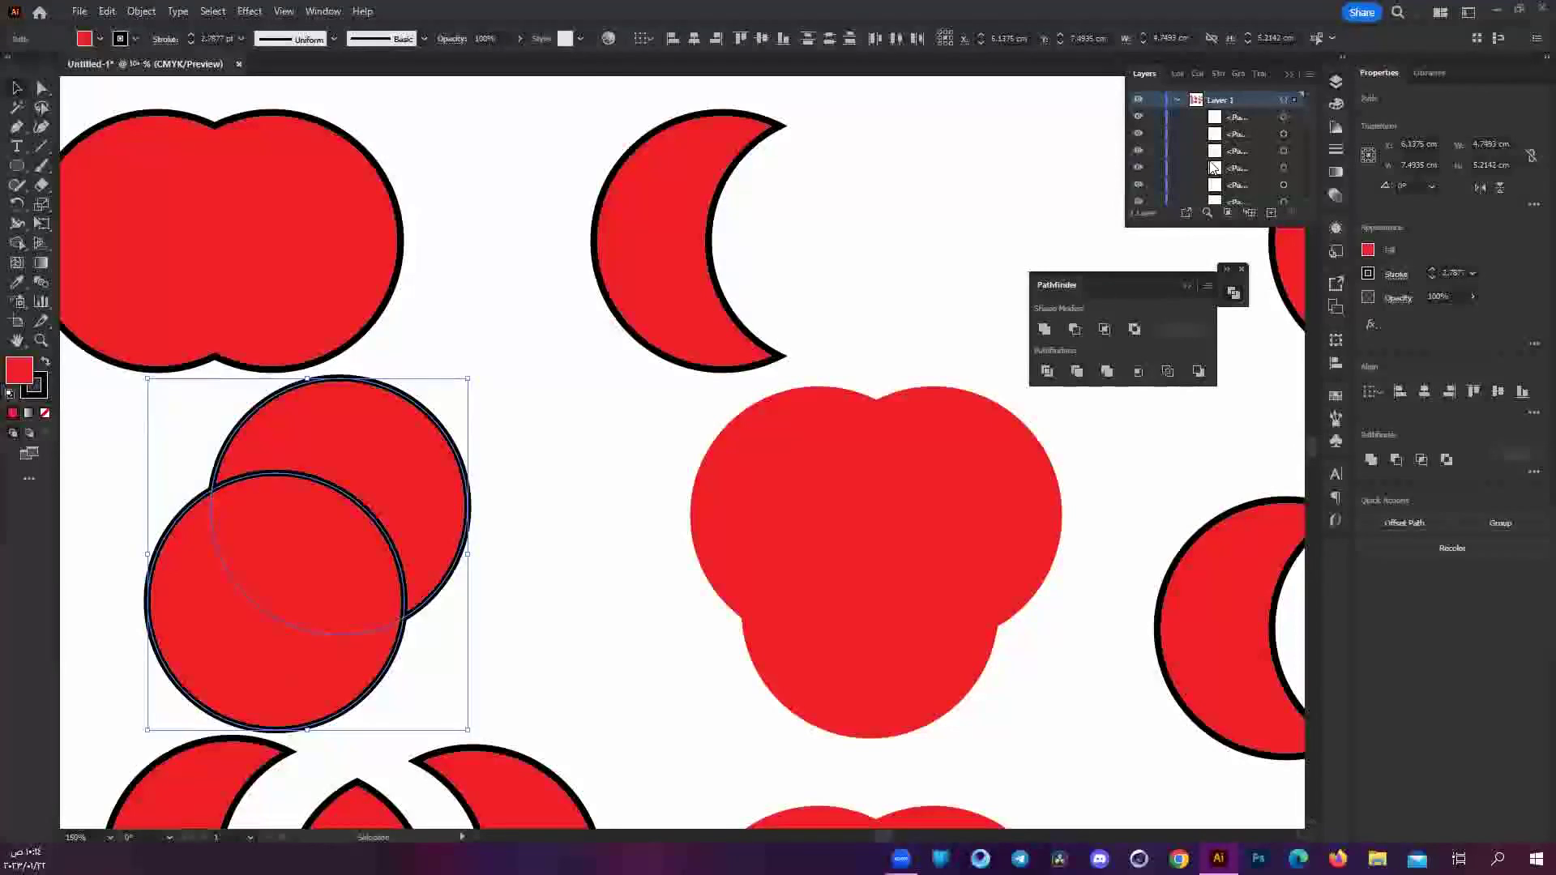
pyautogui.scroll(-2, 1216, 167)
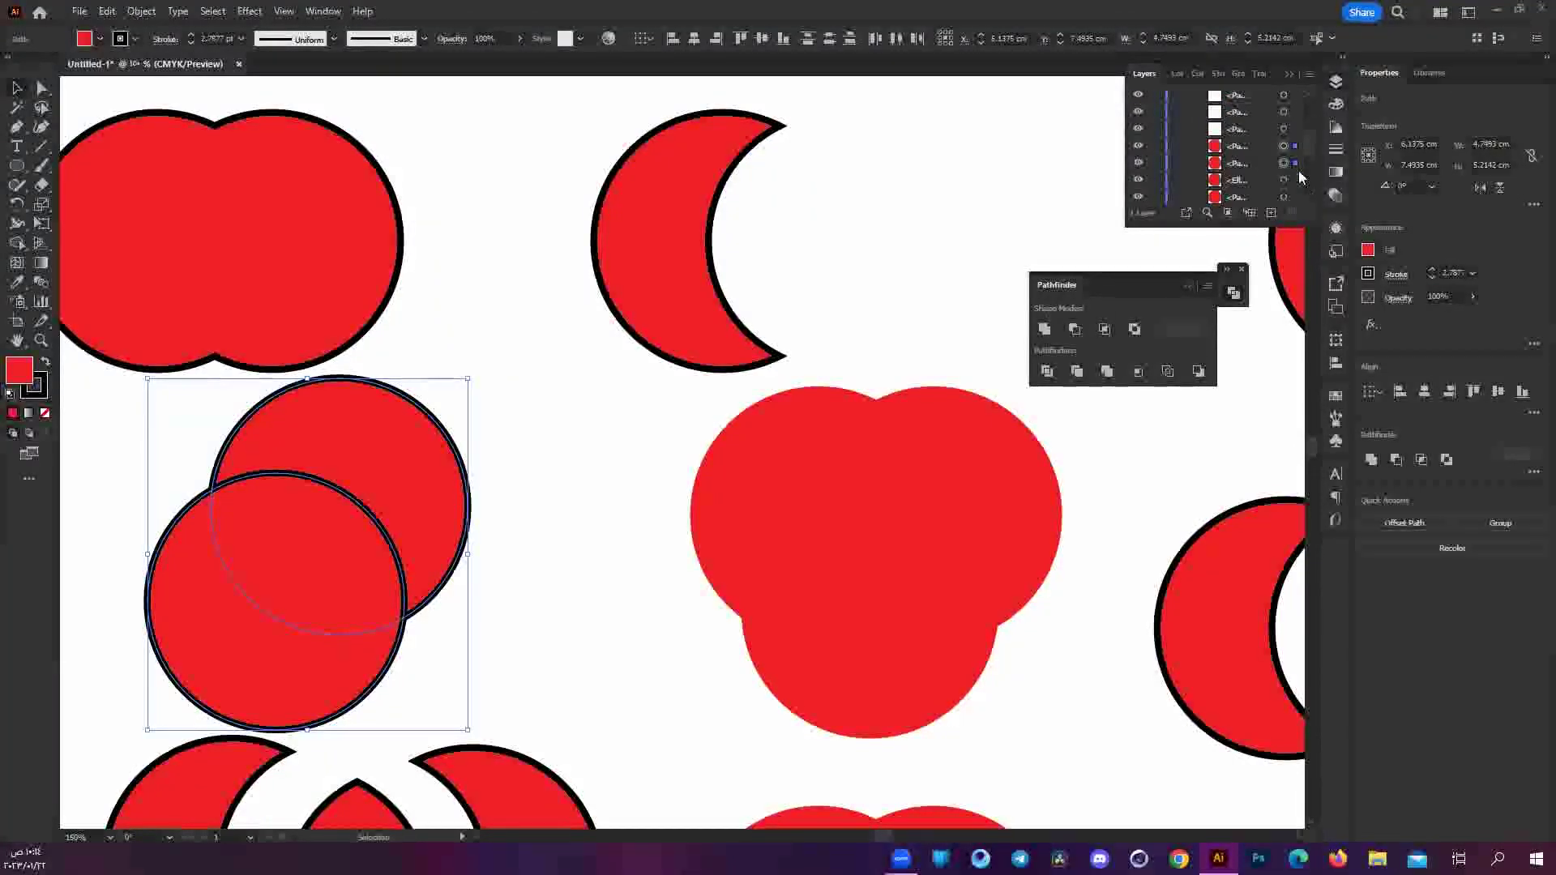
pyautogui.click(1292, 147)
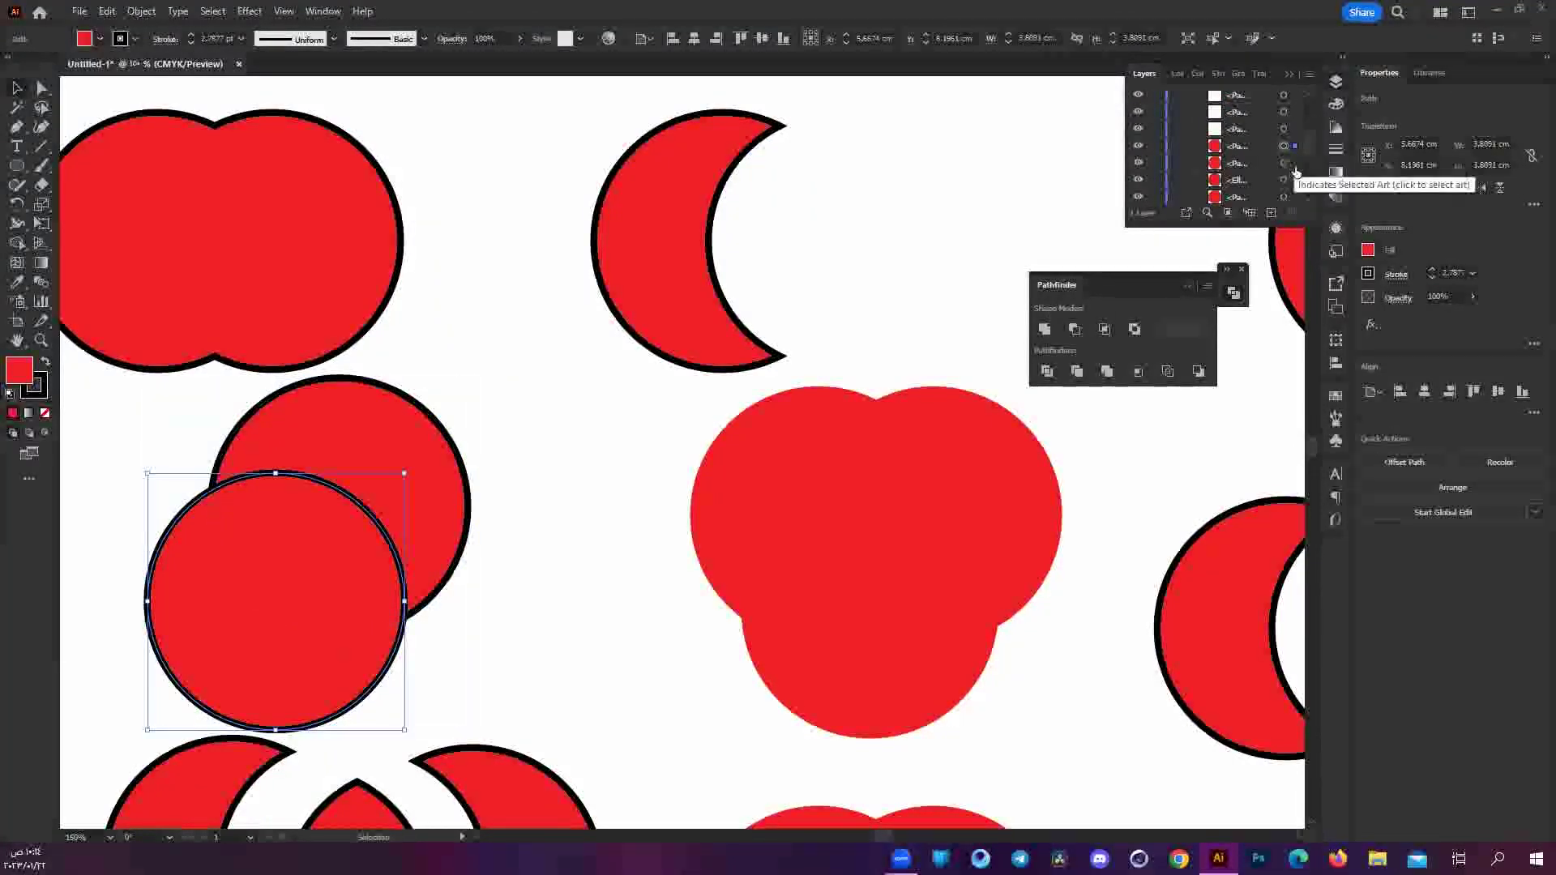
pyautogui.click(1291, 162)
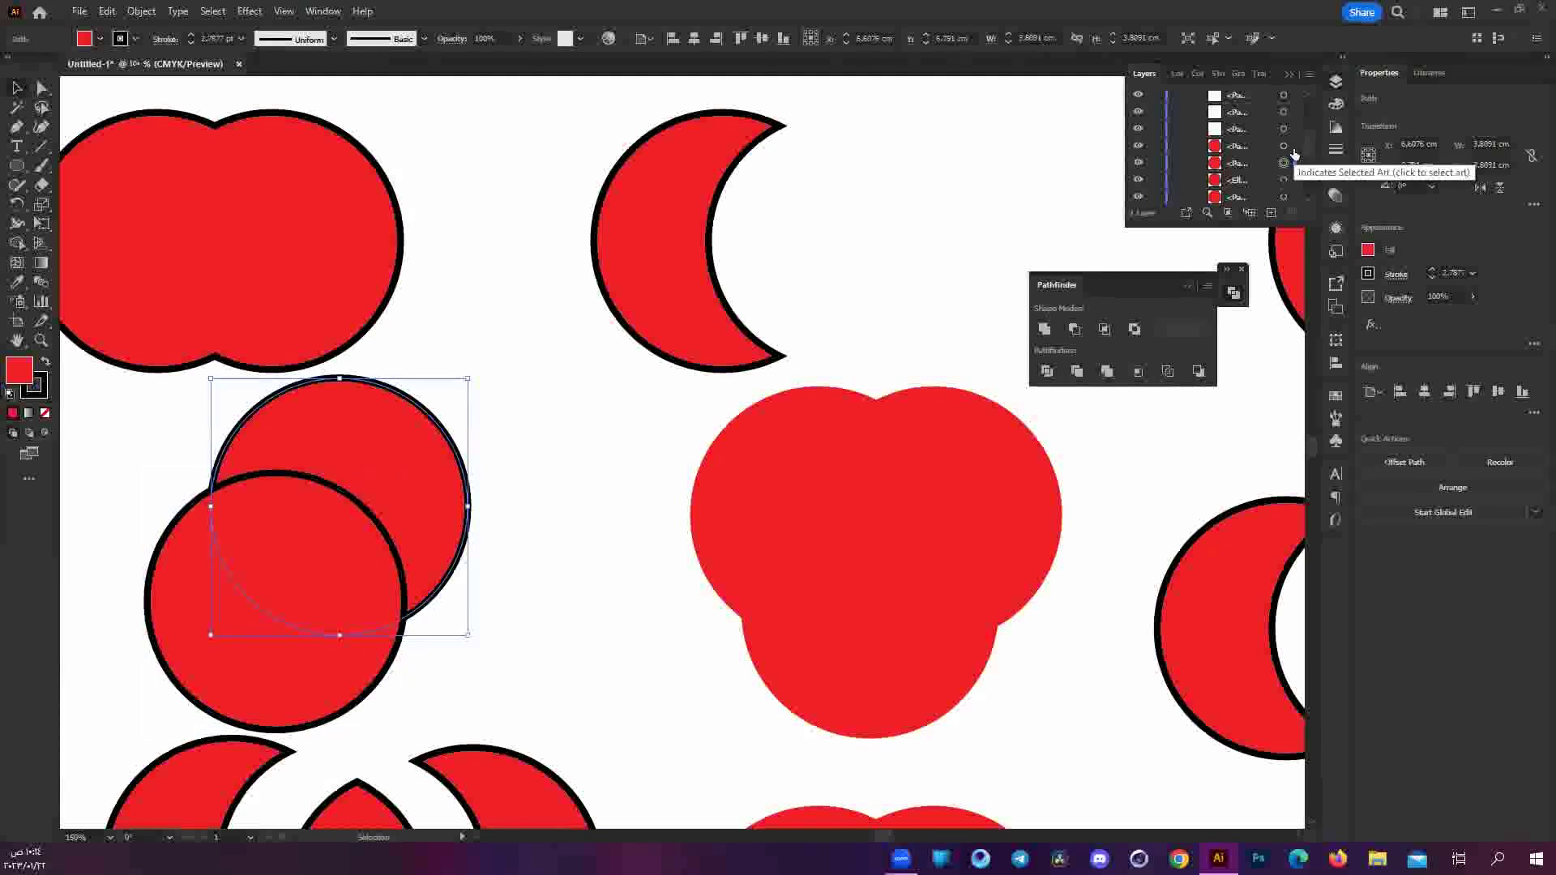
pyautogui.click(319, 573)
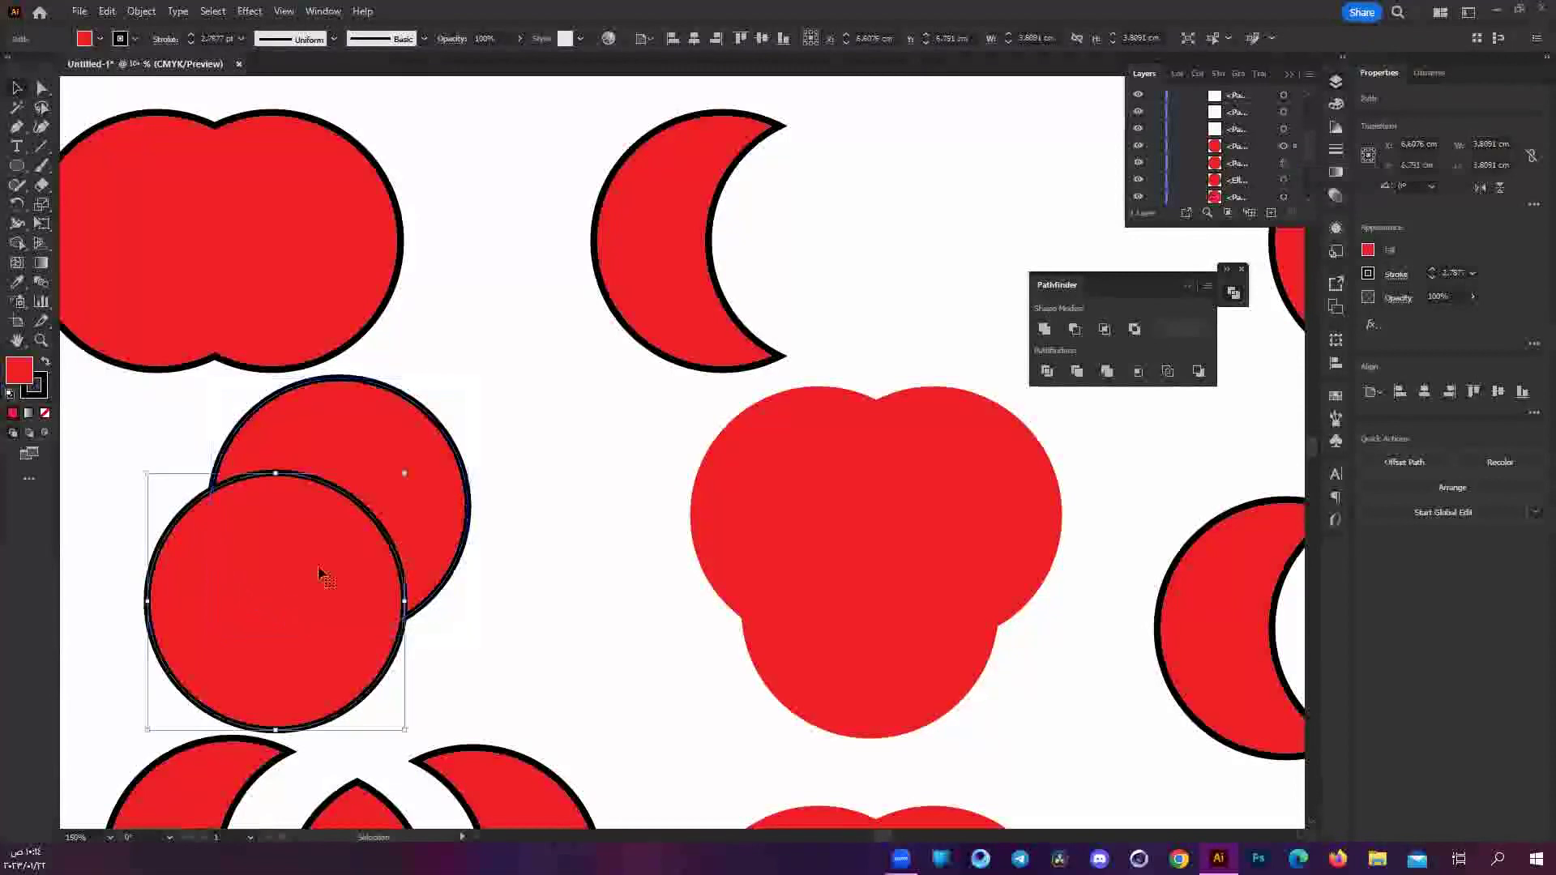
pyautogui.moveTo(524, 645); pyautogui.dragTo(372, 583)
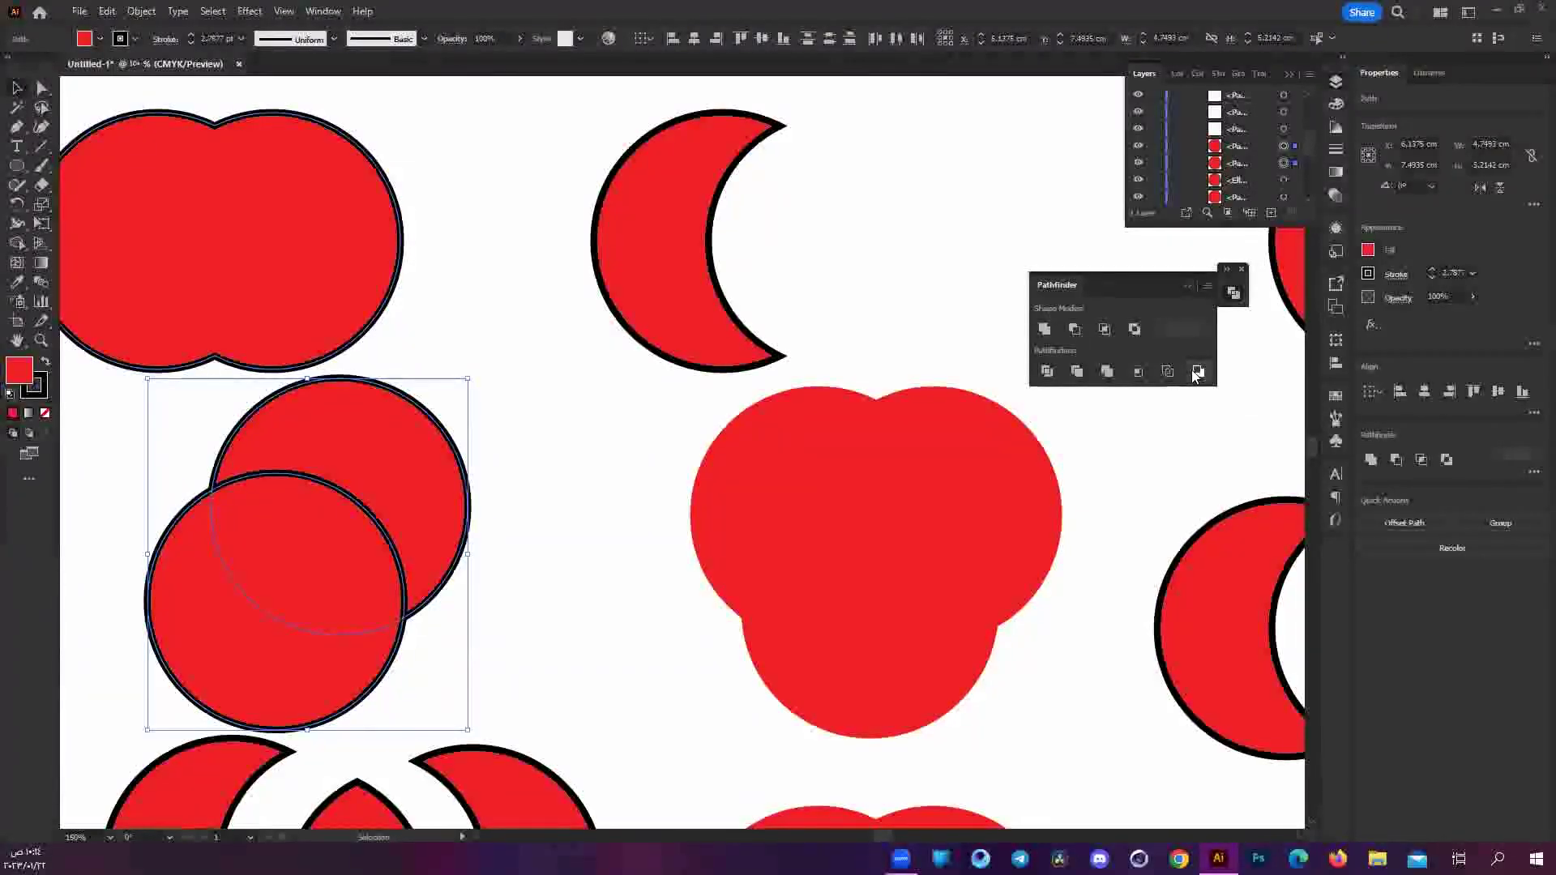
# Apply Minus Back and move the resulting red crescent up and right.
pyautogui.click(1196, 371)
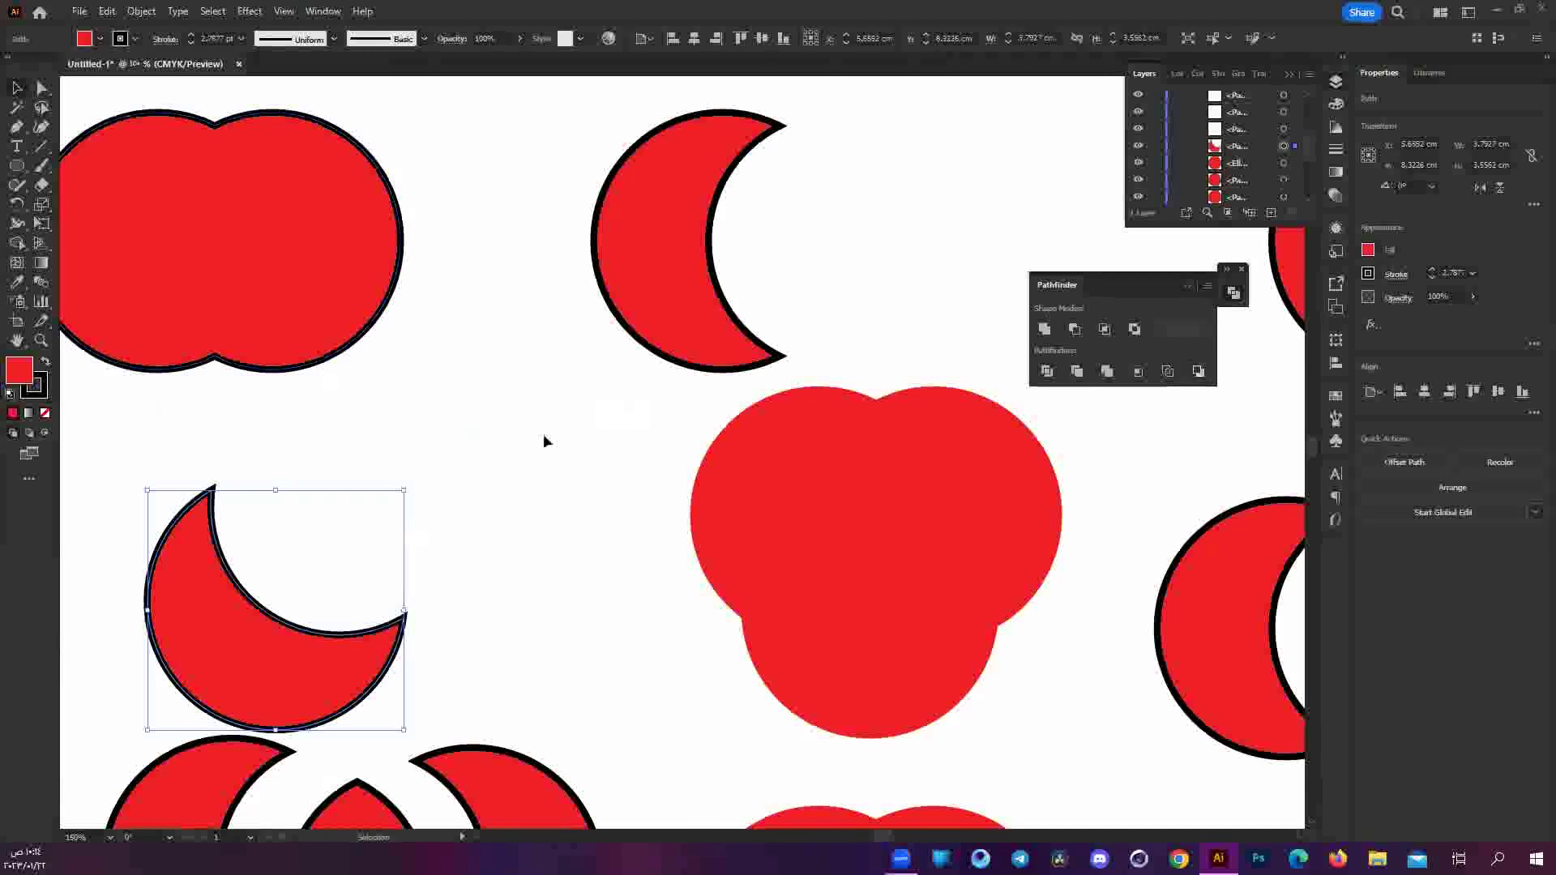
pyautogui.moveTo(426, 565); pyautogui.dragTo(599, 429)
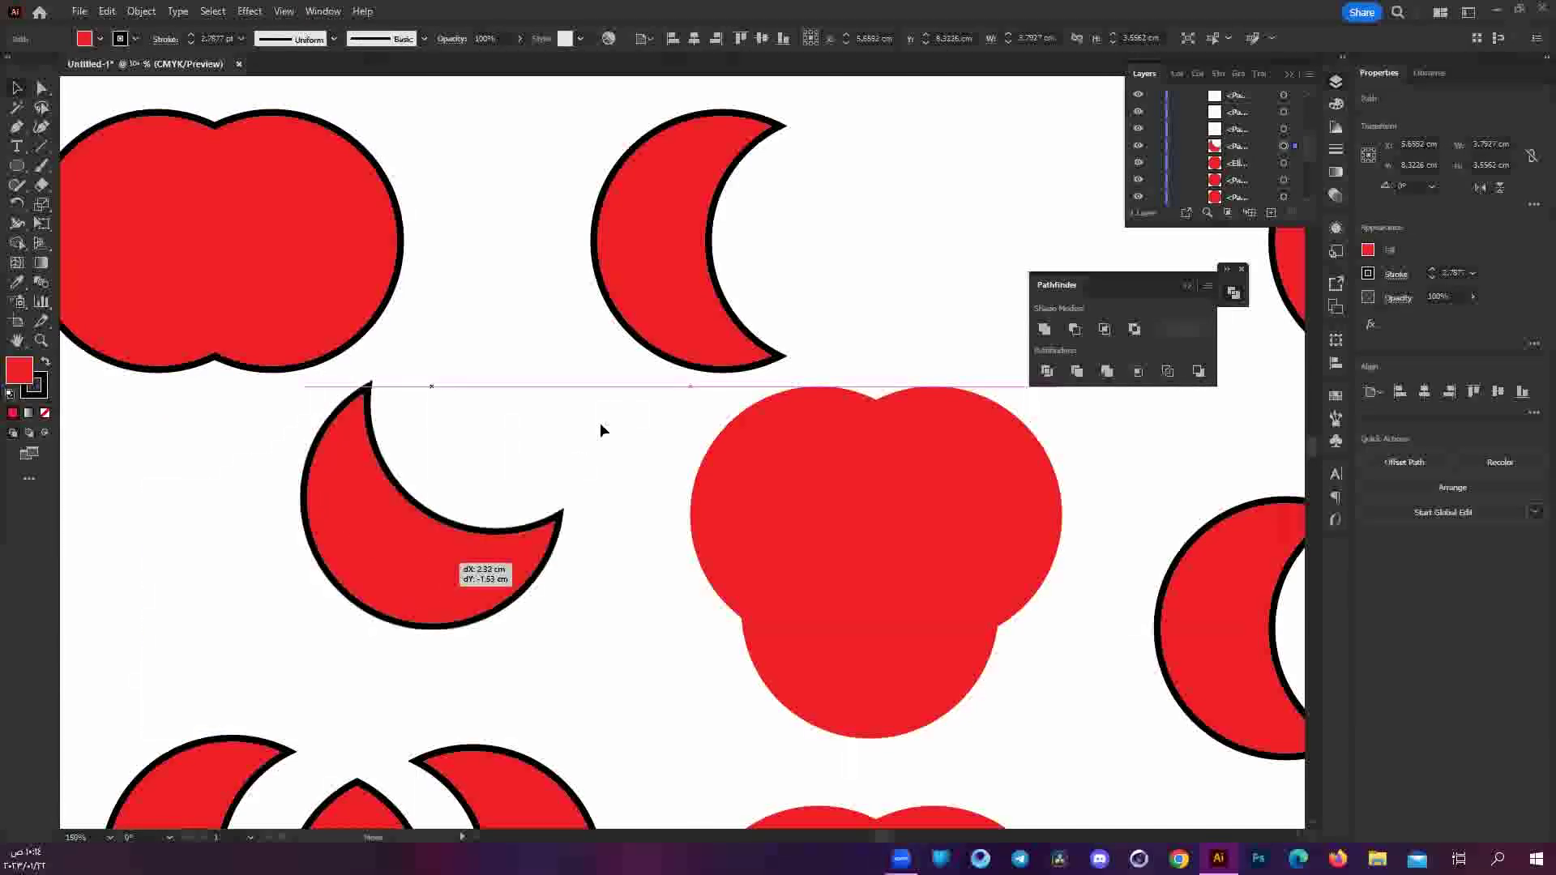
pyautogui.scroll(-3, 599, 429)
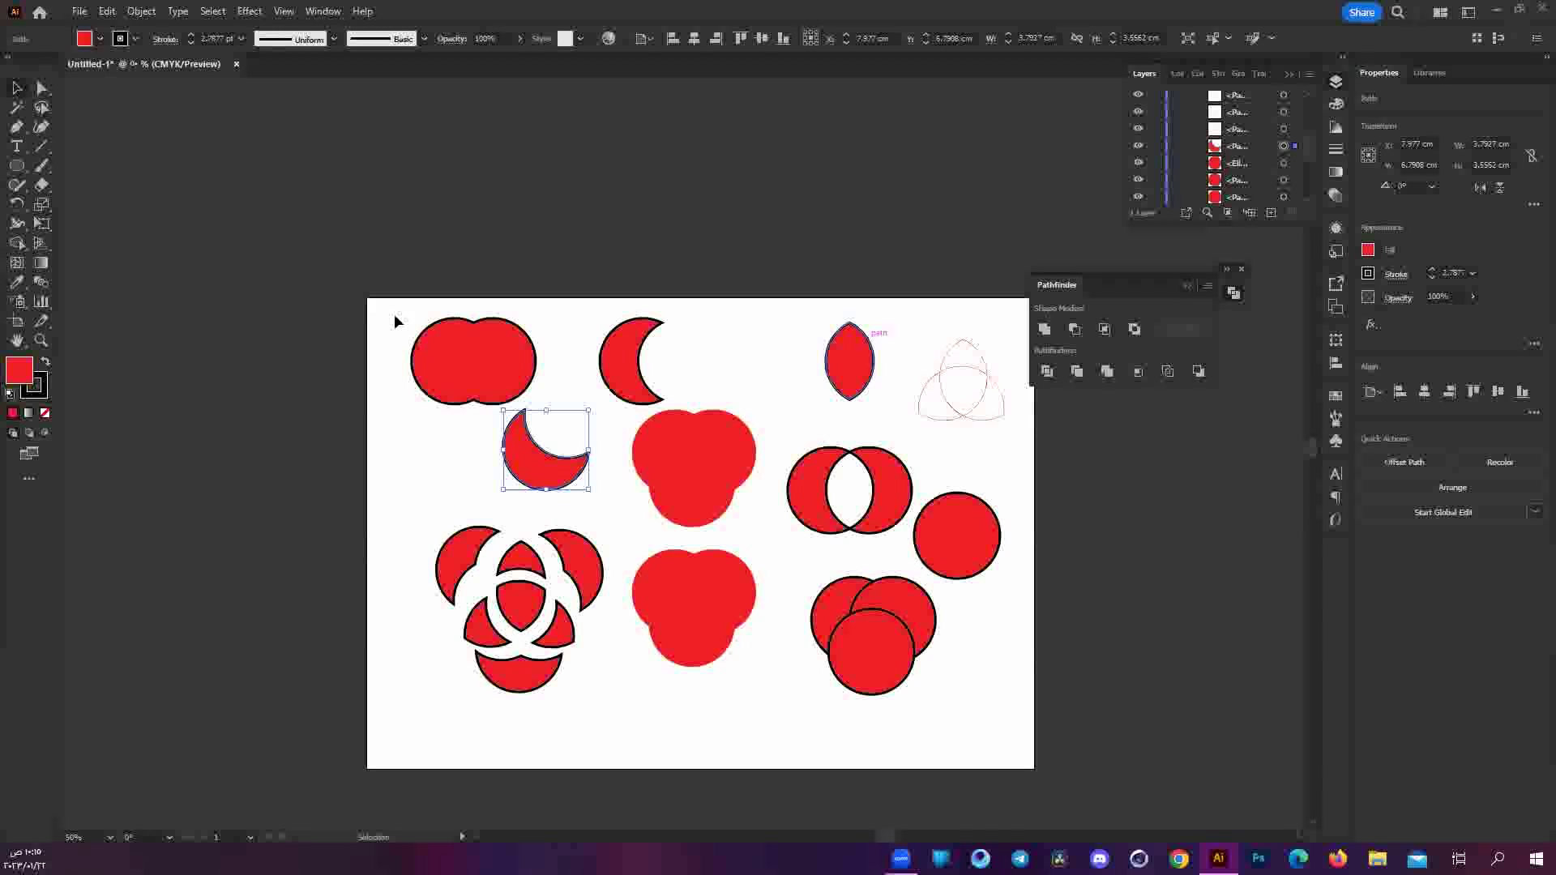
pyautogui.hotkey('ctrl', 'a')
pyautogui.click(966, 697)
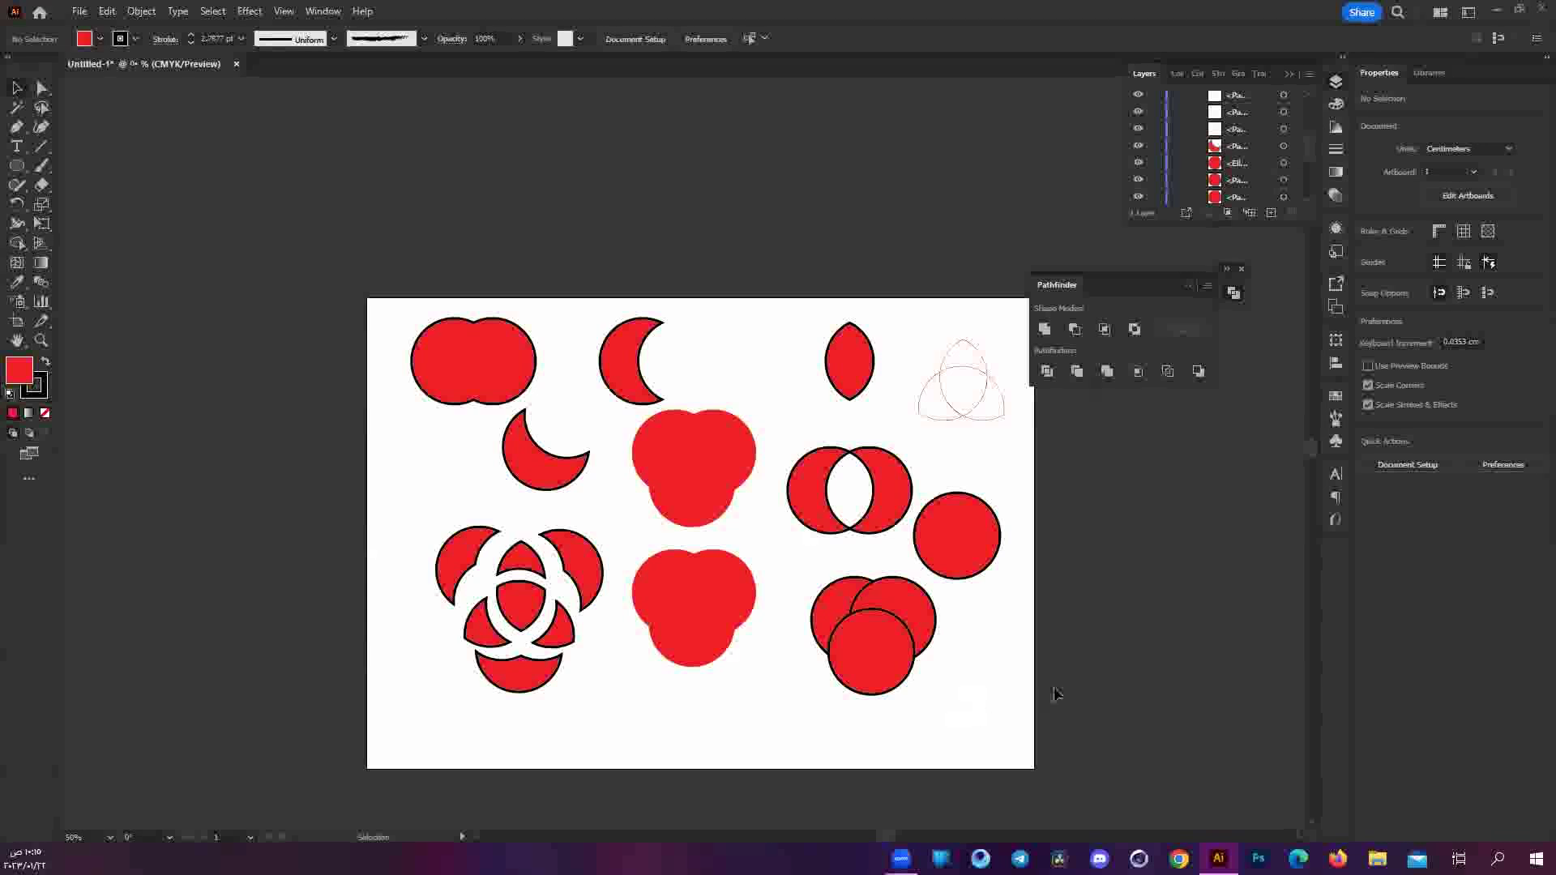
# Group all existing artwork with Ctrl+G and hide the group in Layers.
pyautogui.moveTo(1126, 765); pyautogui.dragTo(405, 307)
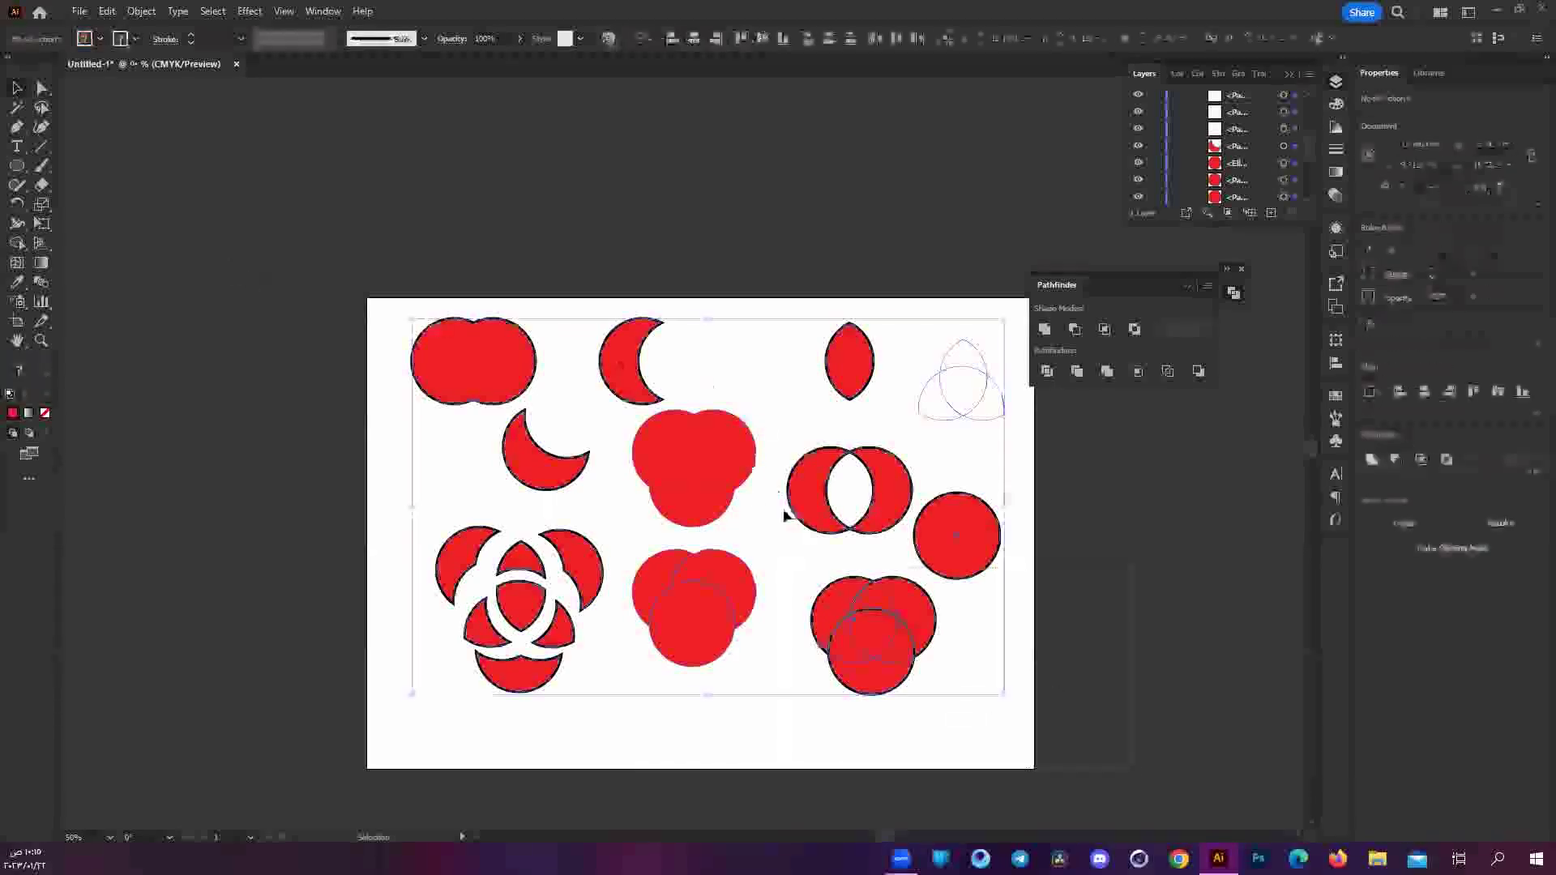
pyautogui.hotkey('ctrl', 'g')
pyautogui.rightClick(689, 474)
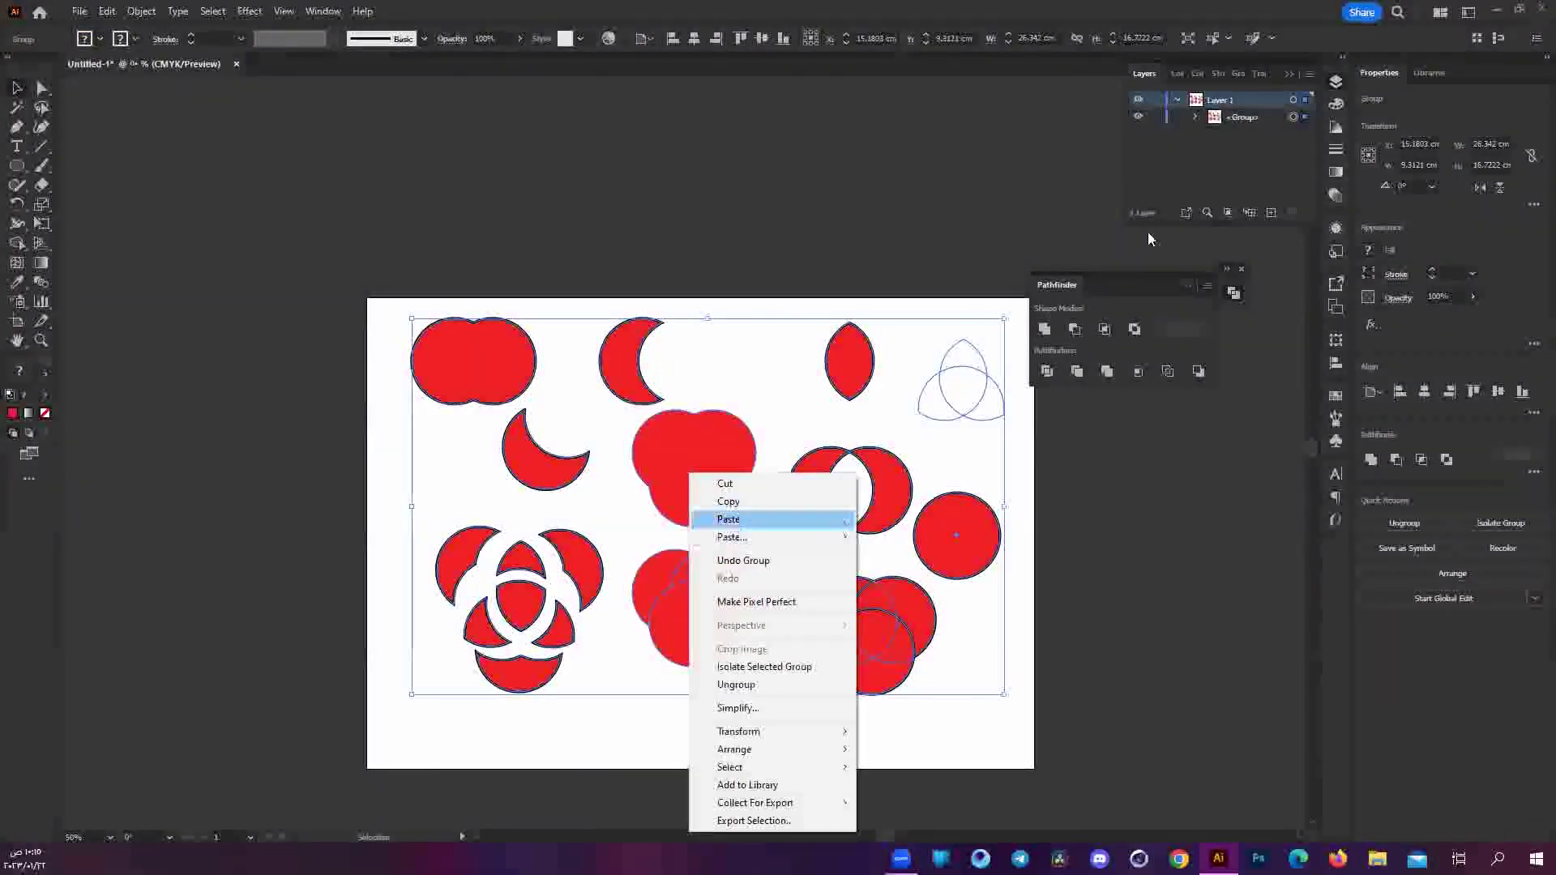
pyautogui.click(1137, 116)
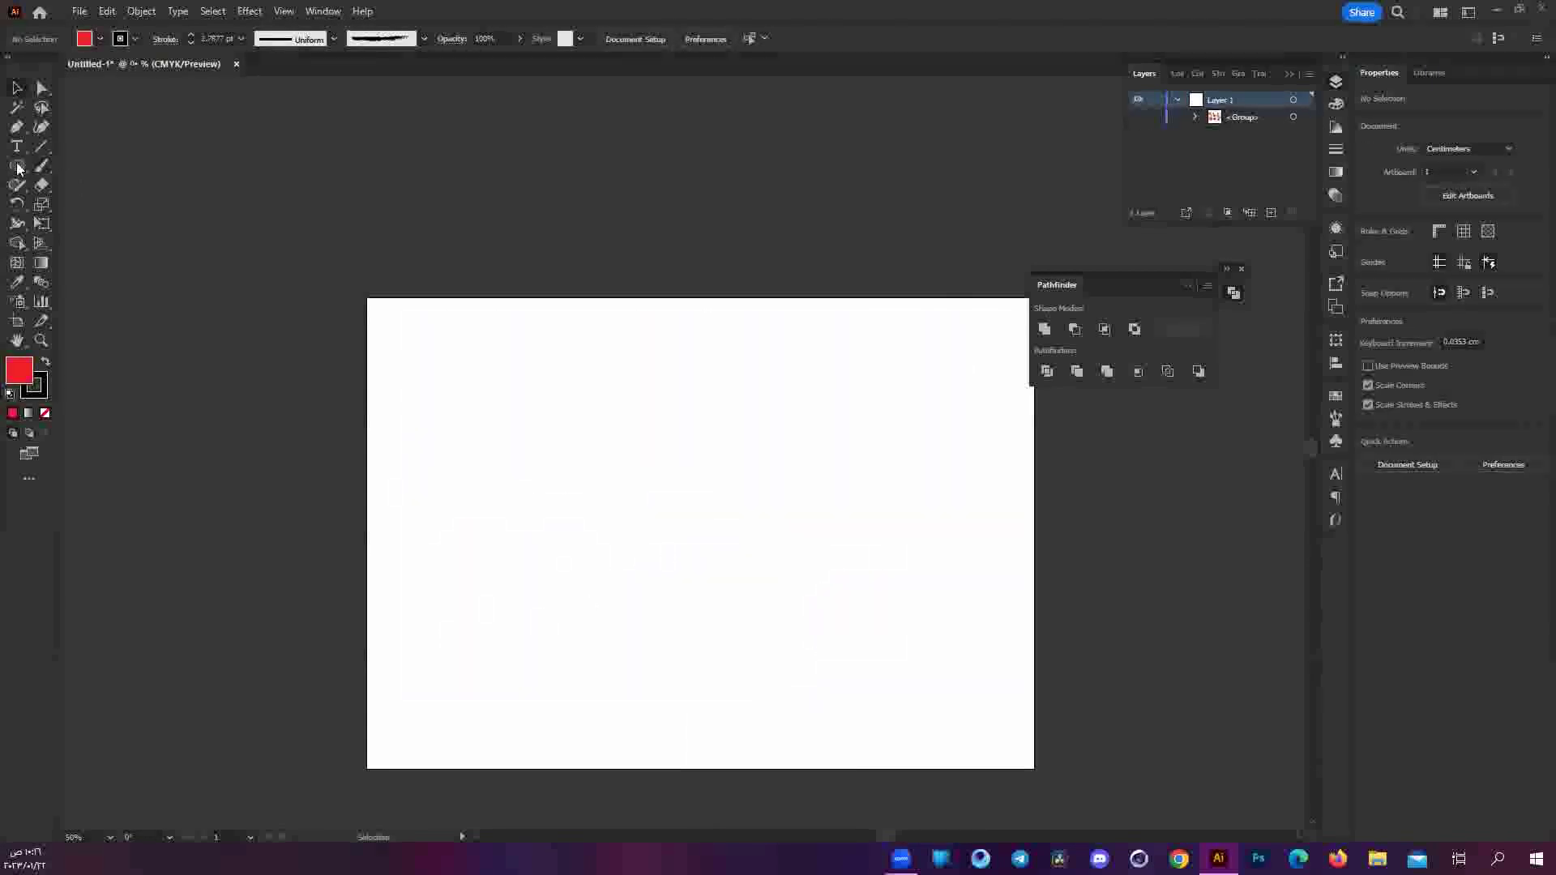
pyautogui.click(1134, 328)
pyautogui.click(908, 447)
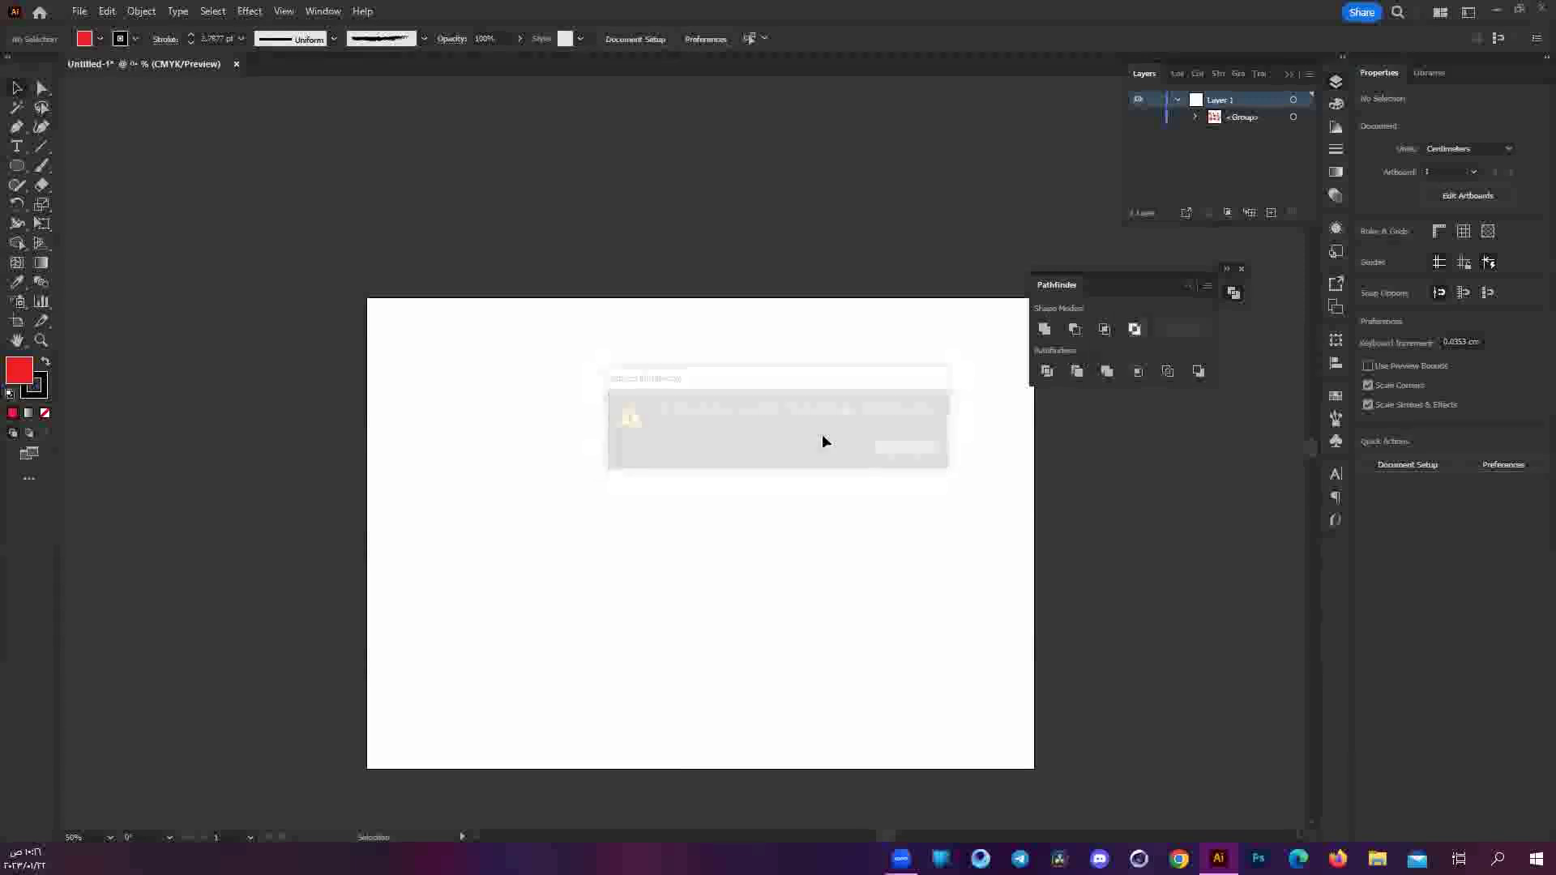
# Draw a red circle with the Ellipse tool and Alt-drag an overlapping copy to the right.
pyautogui.click(16, 165)
pyautogui.moveTo(535, 395); pyautogui.dragTo(654, 513)
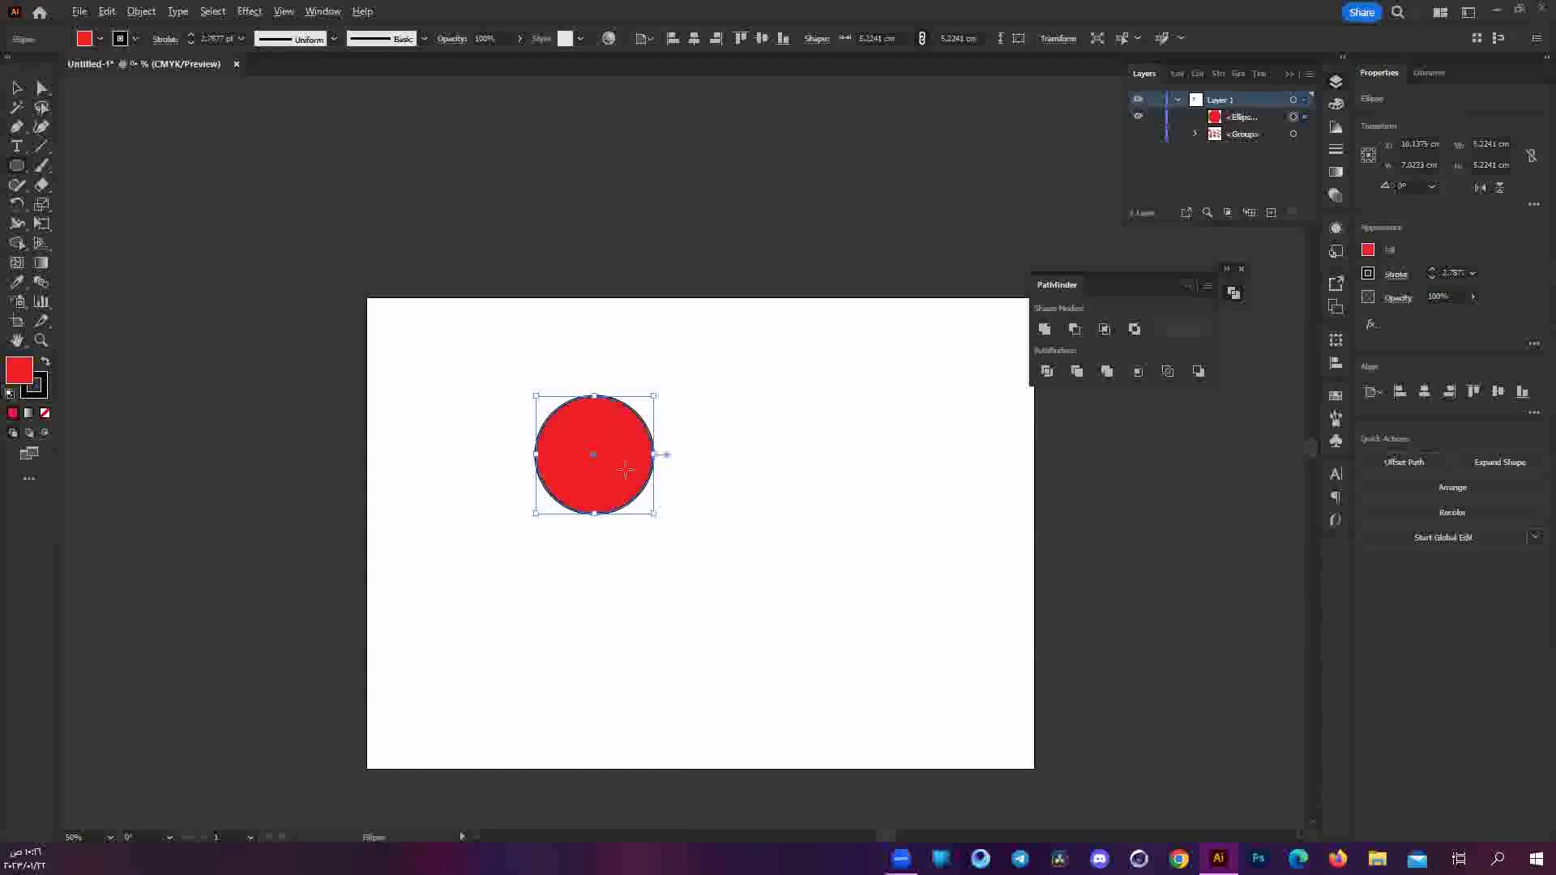
pyautogui.hotkey('alt', 'v')
pyautogui.click(579, 460)
pyautogui.click(816, 457)
pyautogui.moveTo(580, 461)
pyautogui.mouseDown()
pyautogui.moveTo(672, 471)
pyautogui.moveTo(645, 471)
pyautogui.mouseUp()
pyautogui.click(577, 558)
# Select both circles, browse the Pathfinder options and right circle's menu, then select all.
pyautogui.scroll(1, 574, 542)
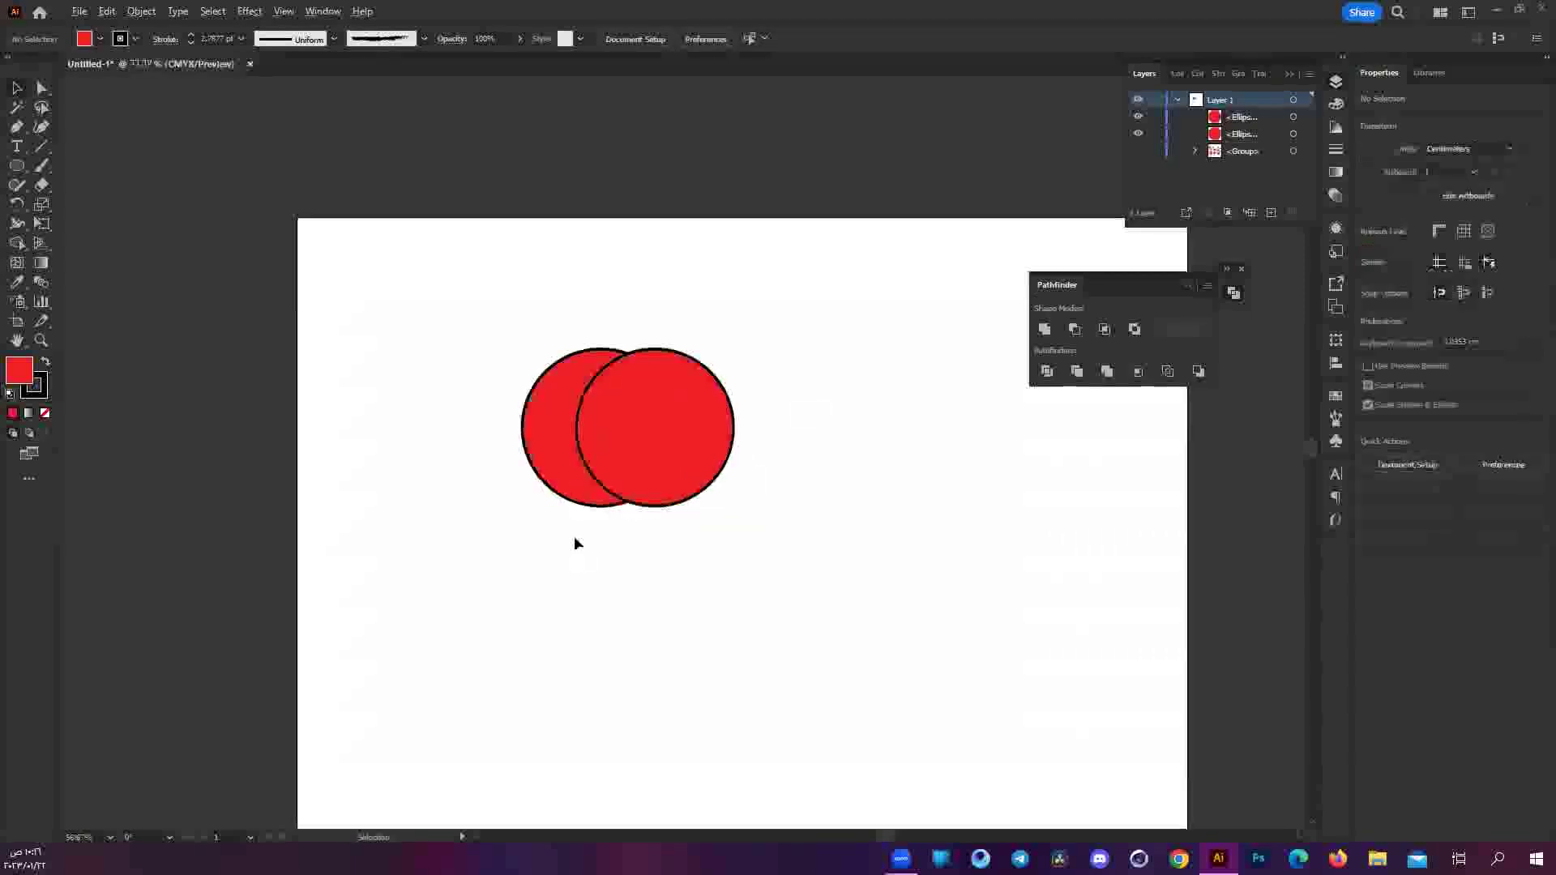
pyautogui.moveTo(399, 330); pyautogui.dragTo(723, 486)
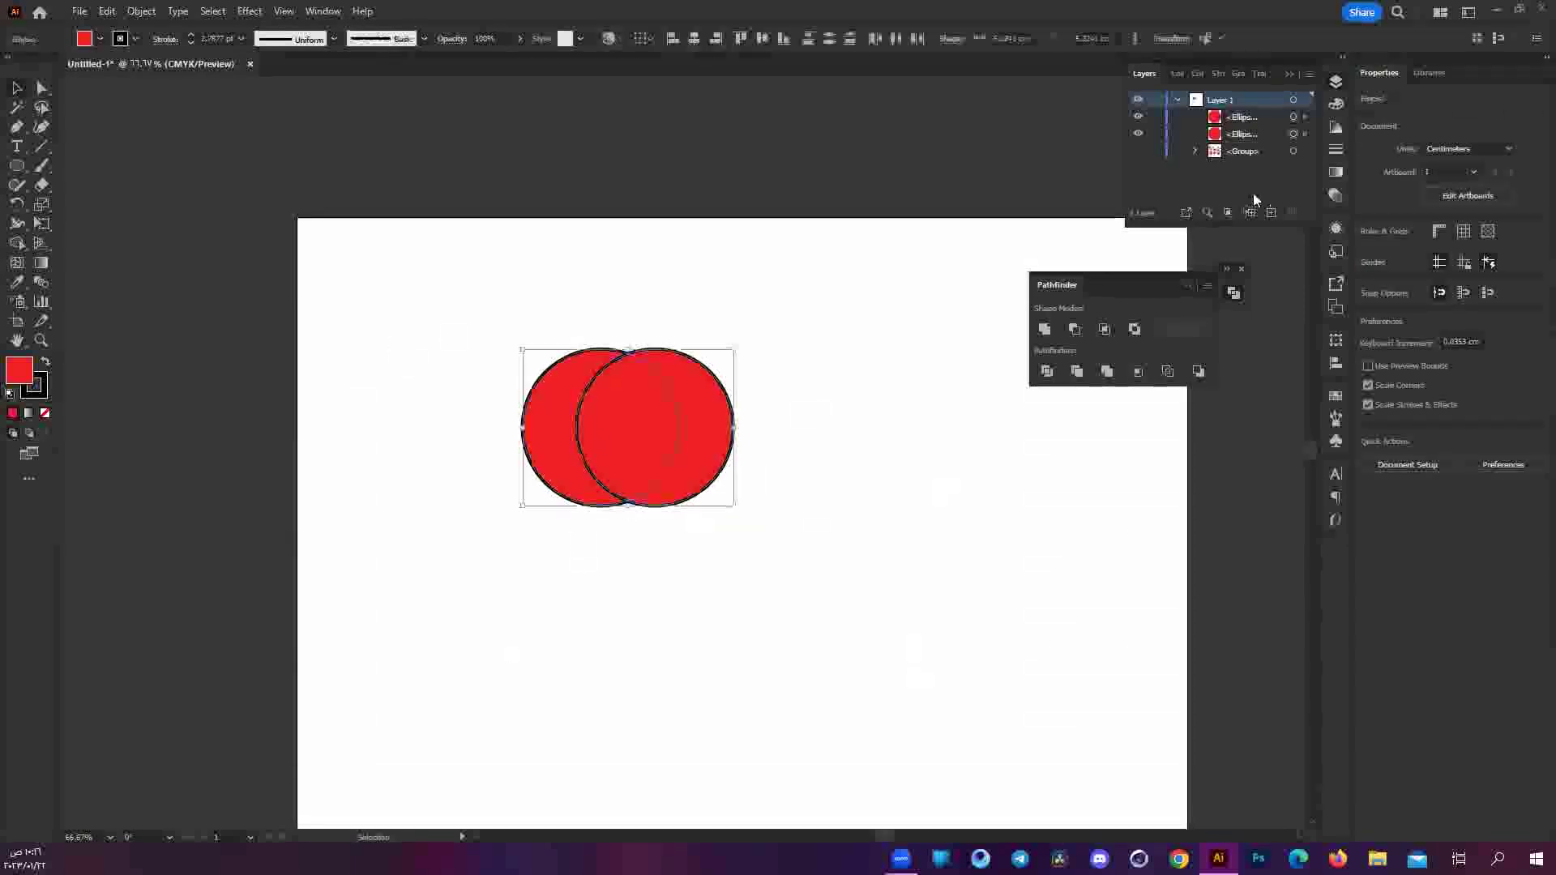
pyautogui.click(1205, 287)
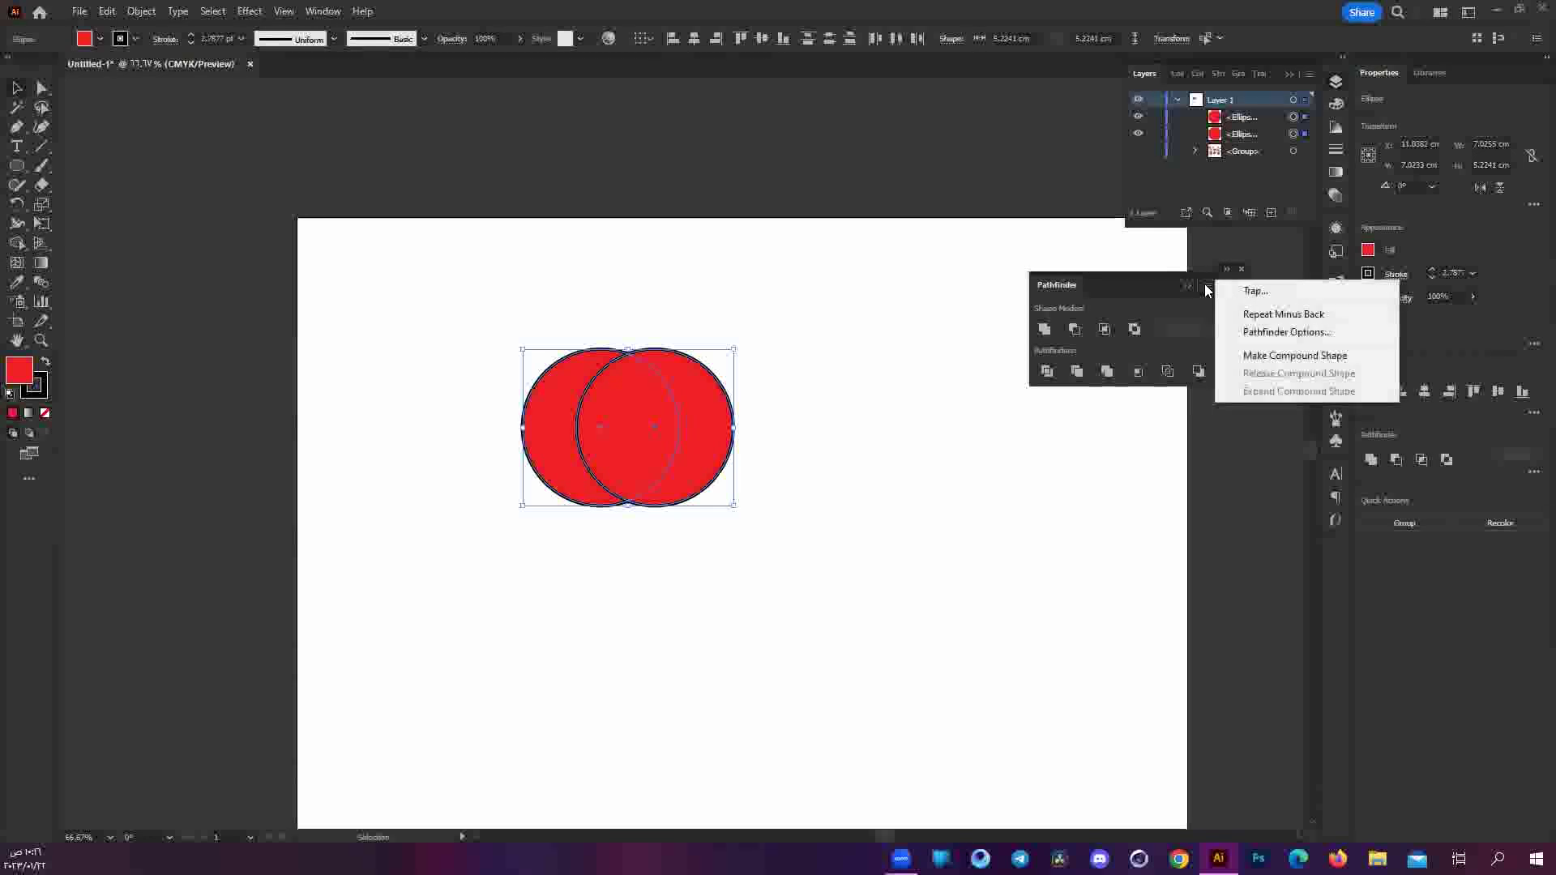
pyautogui.click(782, 282)
pyautogui.click(694, 409)
pyautogui.rightClick(691, 389)
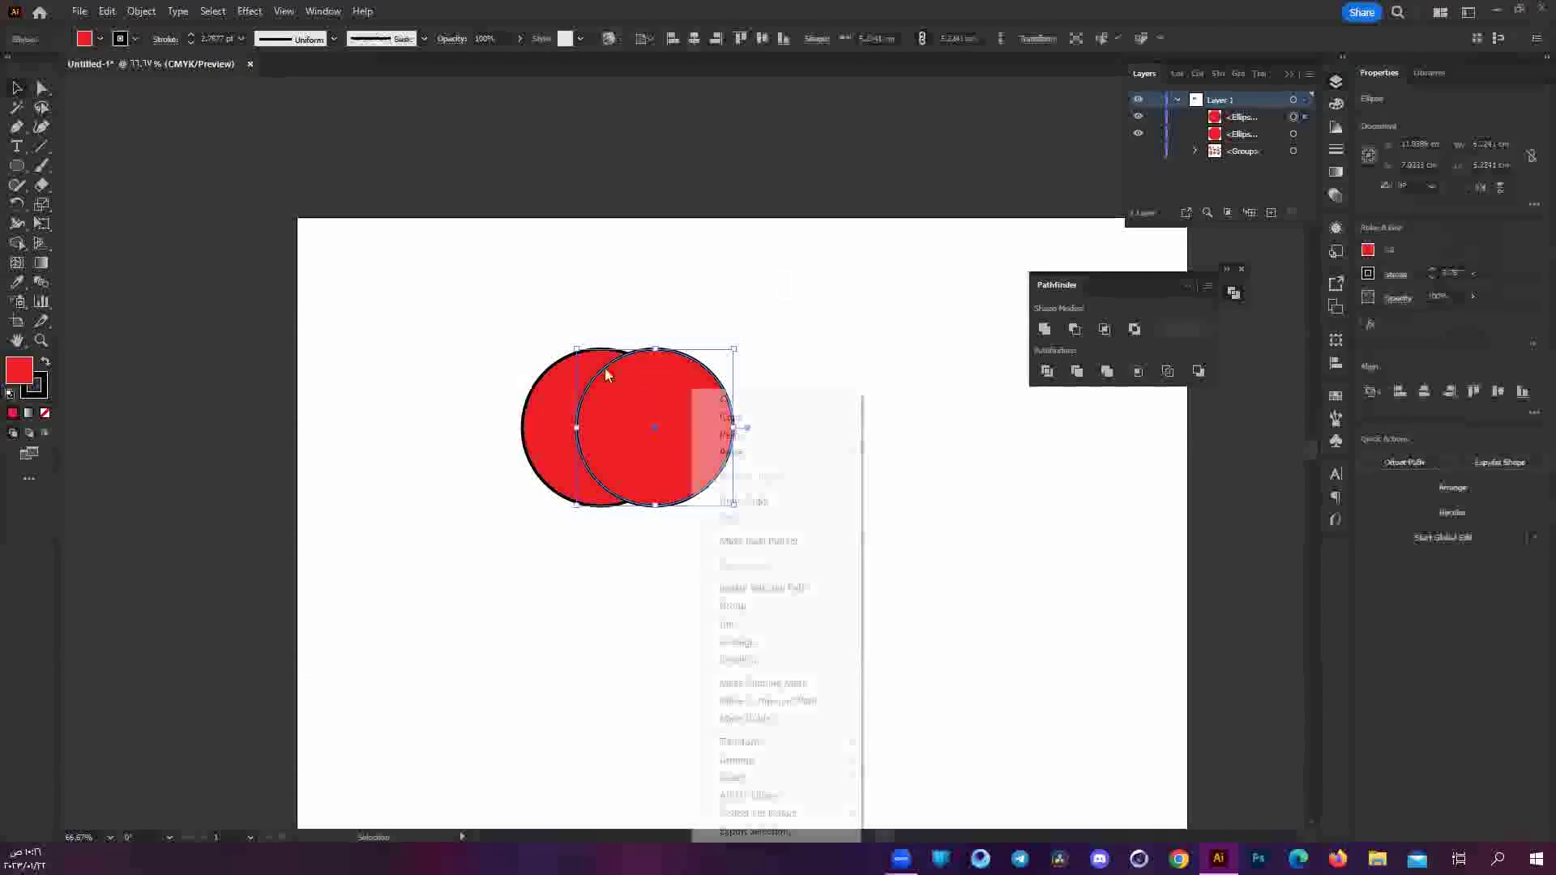
pyautogui.click(833, 609)
pyautogui.hotkey('ctrl', 'a')
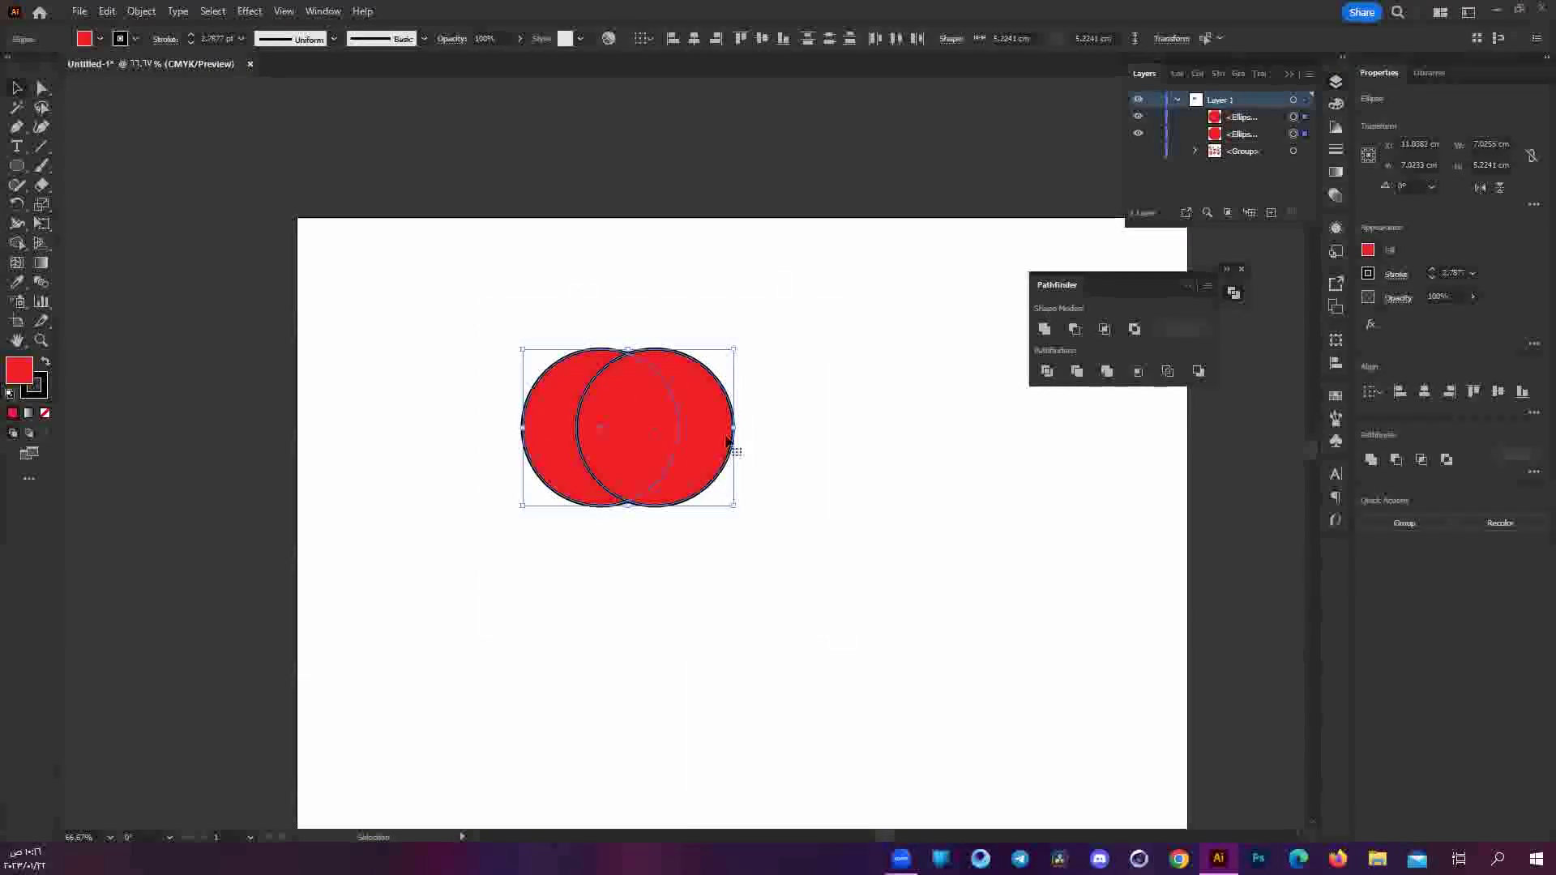
# Give the right circle a blue fill and Alt-drag a copy of the red-blue pair rightward.
pyautogui.moveTo(453, 312); pyautogui.dragTo(879, 652)
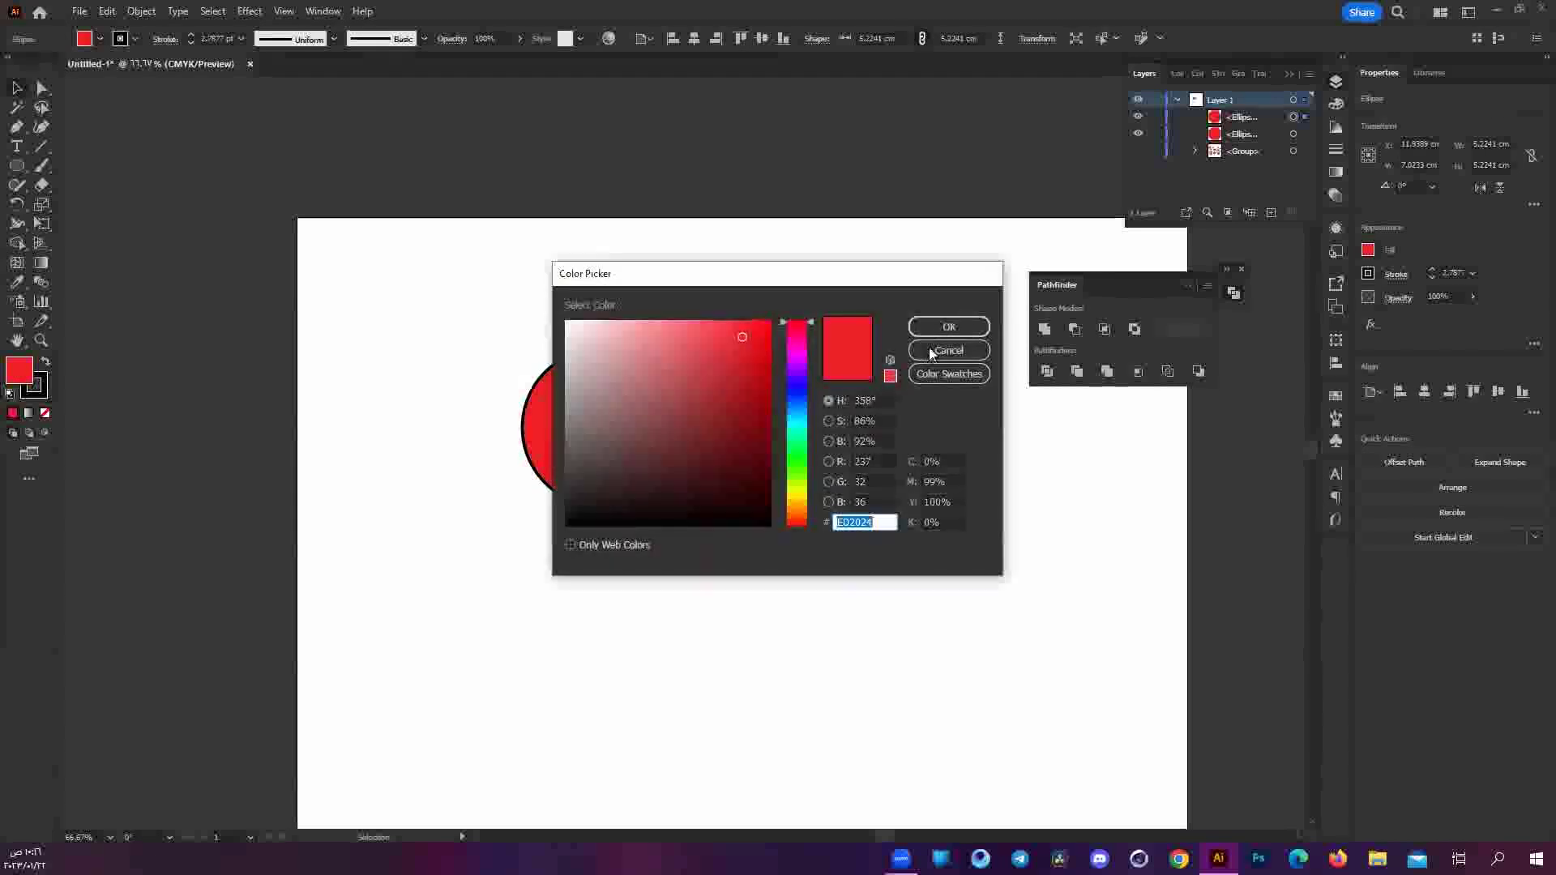
pyautogui.click(945, 327)
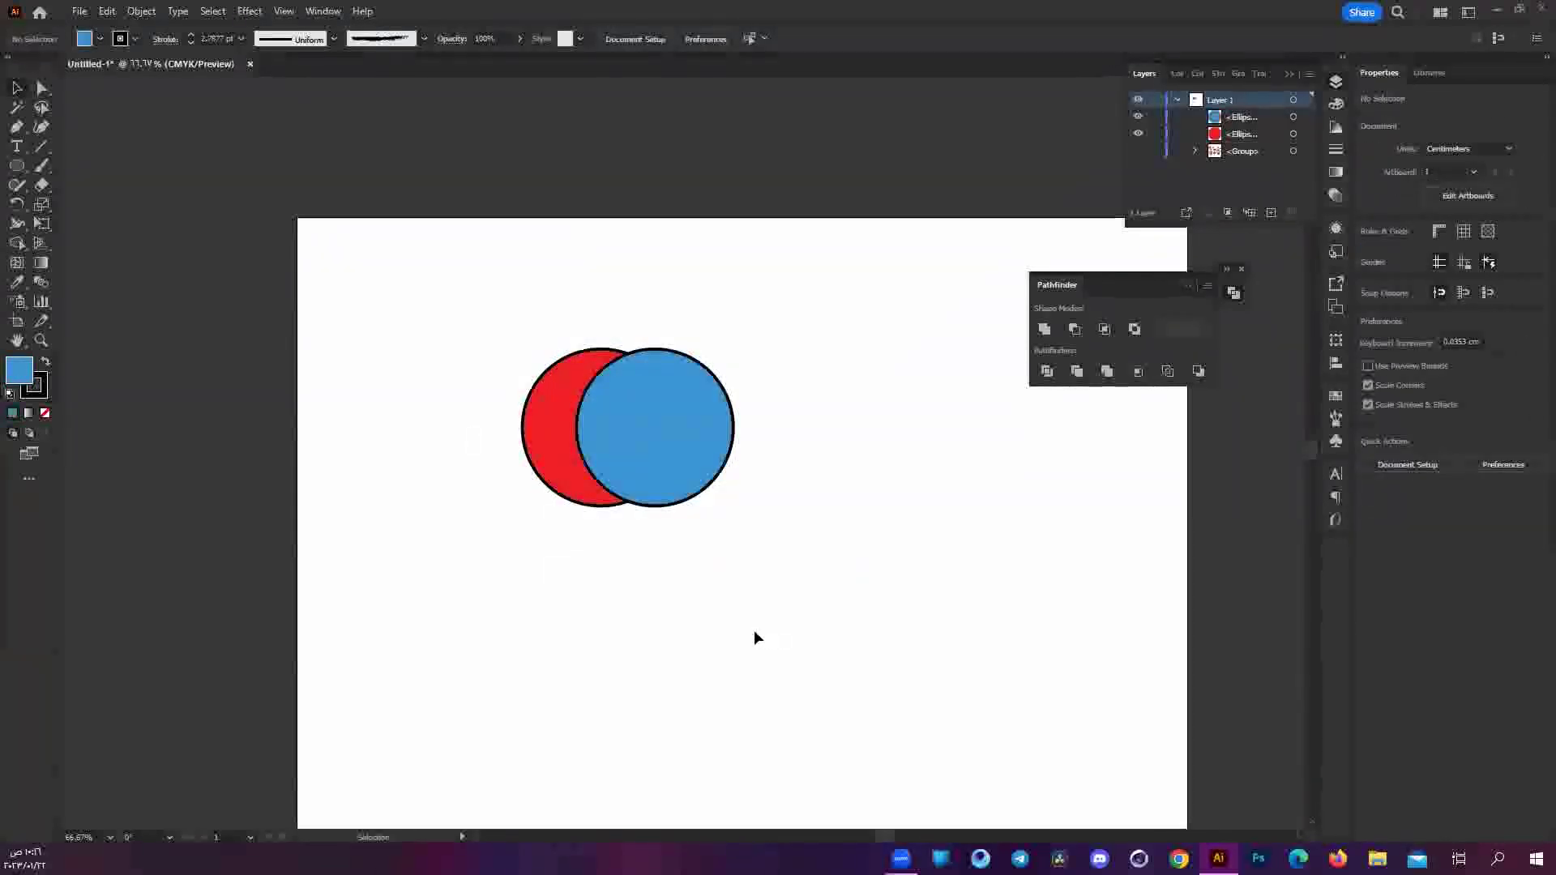
pyautogui.hotkey('ctrl', 'a')
pyautogui.hotkey('ctrl', 'a')
pyautogui.moveTo(661, 483); pyautogui.dragTo(924, 483)
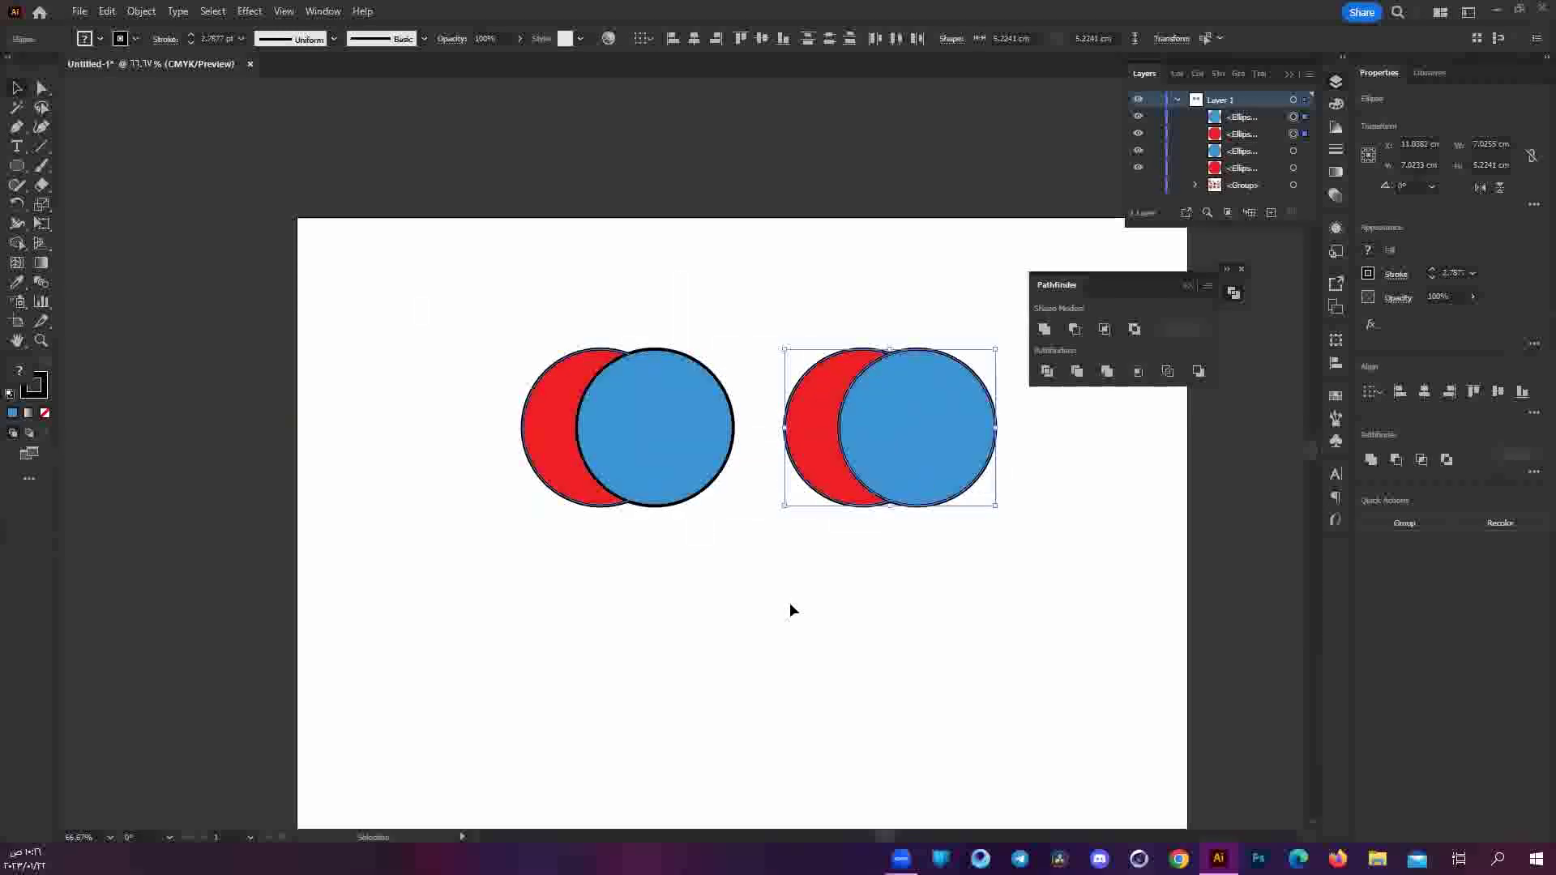
# Copy the red-blue pair below and to the left, undoing trial Minus Front and Intersect.
pyautogui.click(1074, 329)
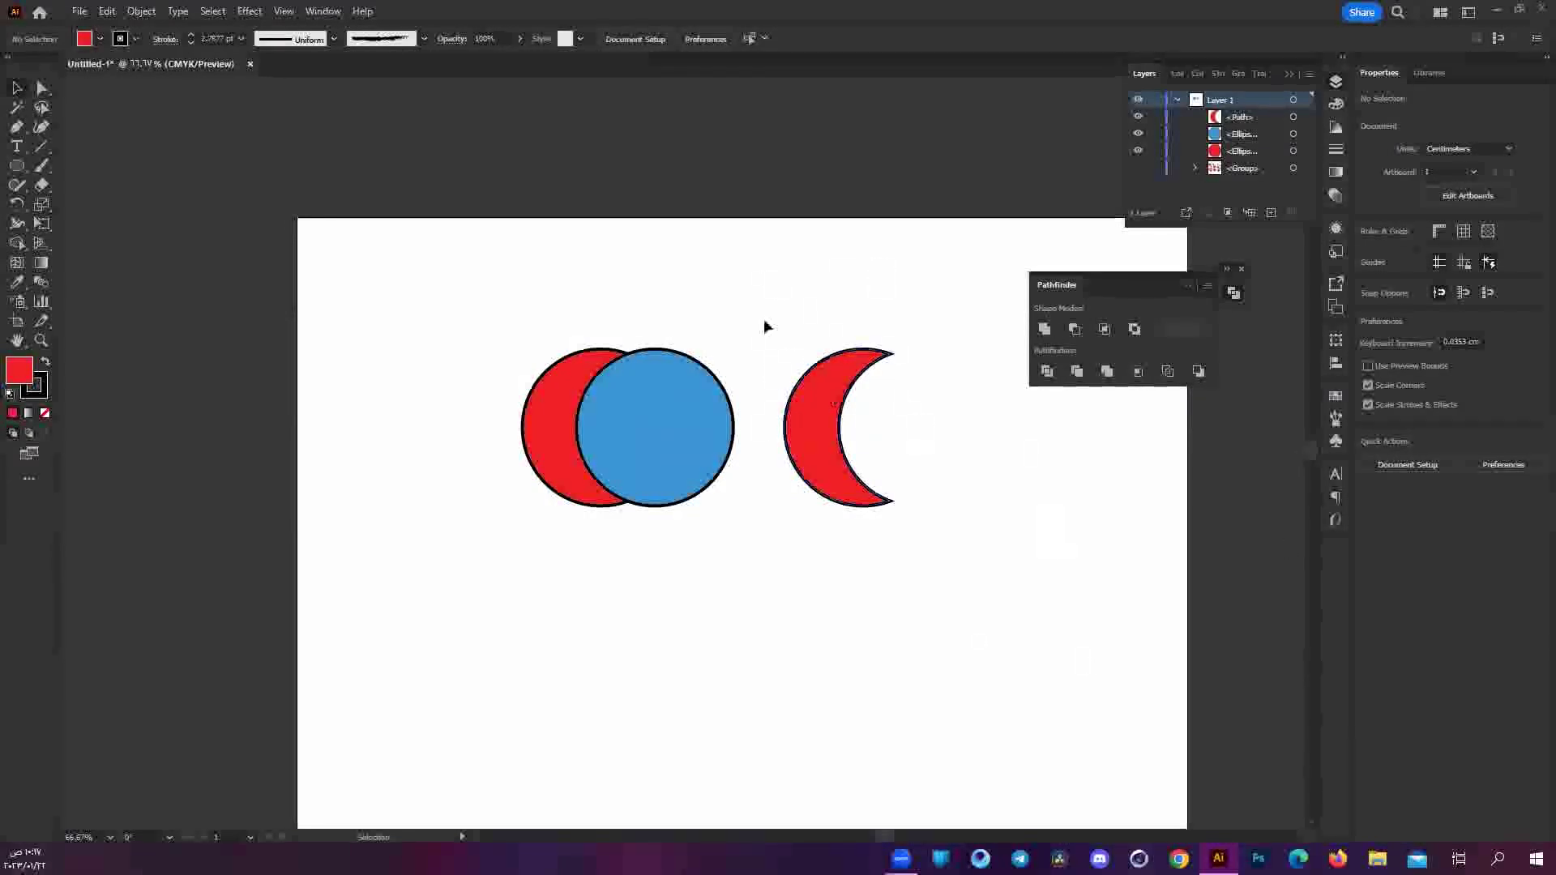
pyautogui.hotkey('ctrl', 'z')
pyautogui.moveTo(904, 449); pyautogui.dragTo(904, 664)
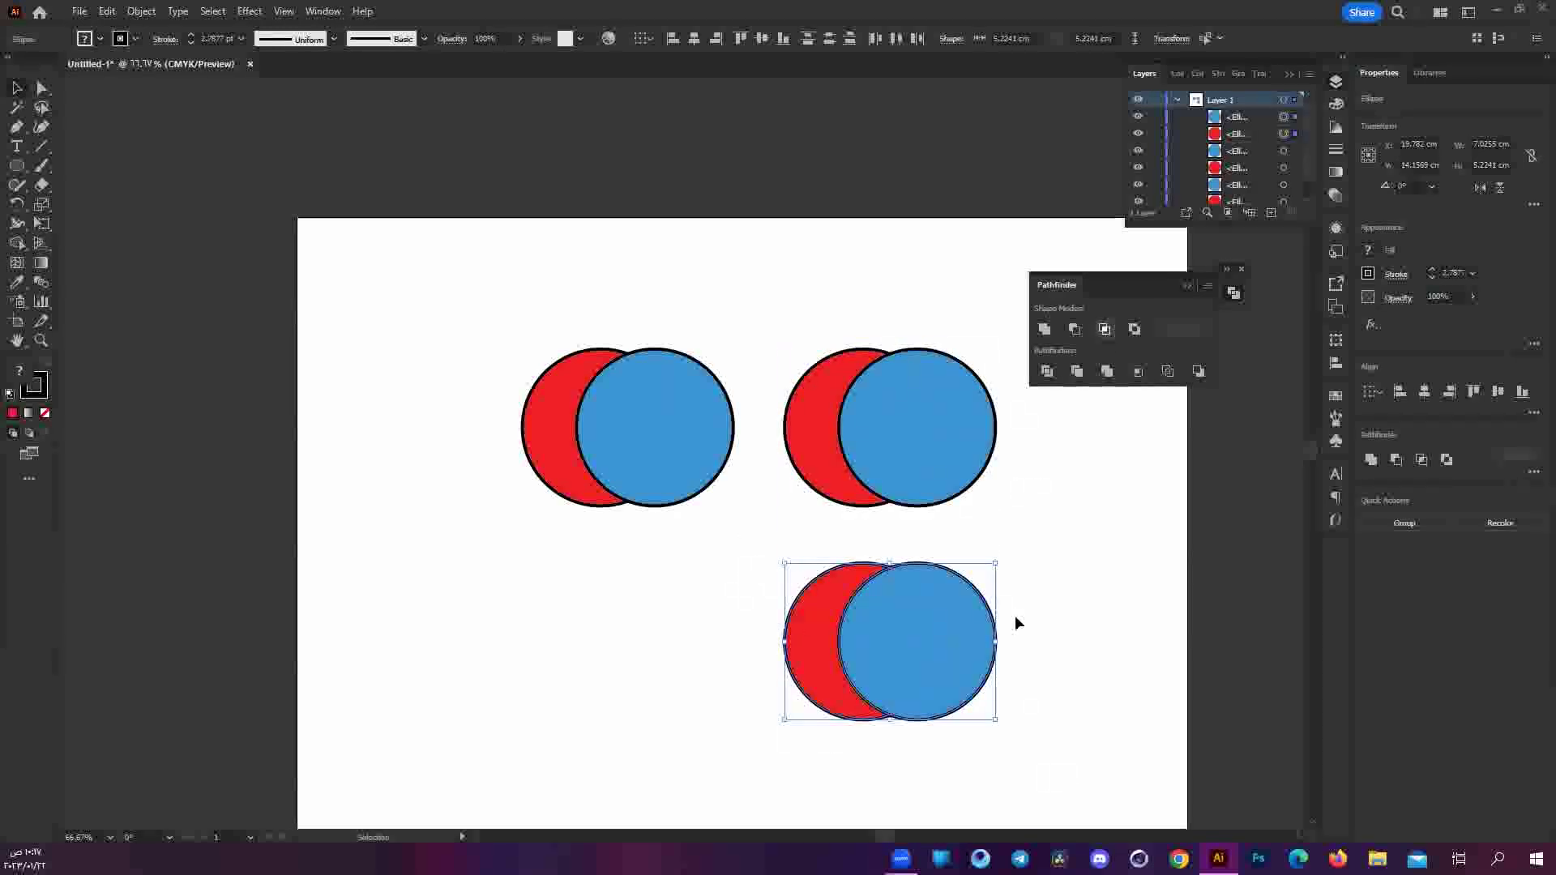
pyautogui.hotkey('ctrl', 'shift', 'z')
pyautogui.hotkey('ctrl', 'z')
pyautogui.moveTo(598, 674)
pyautogui.mouseDown()
pyautogui.moveTo(640, 674)
pyautogui.moveTo(625, 677)
pyautogui.mouseUp()
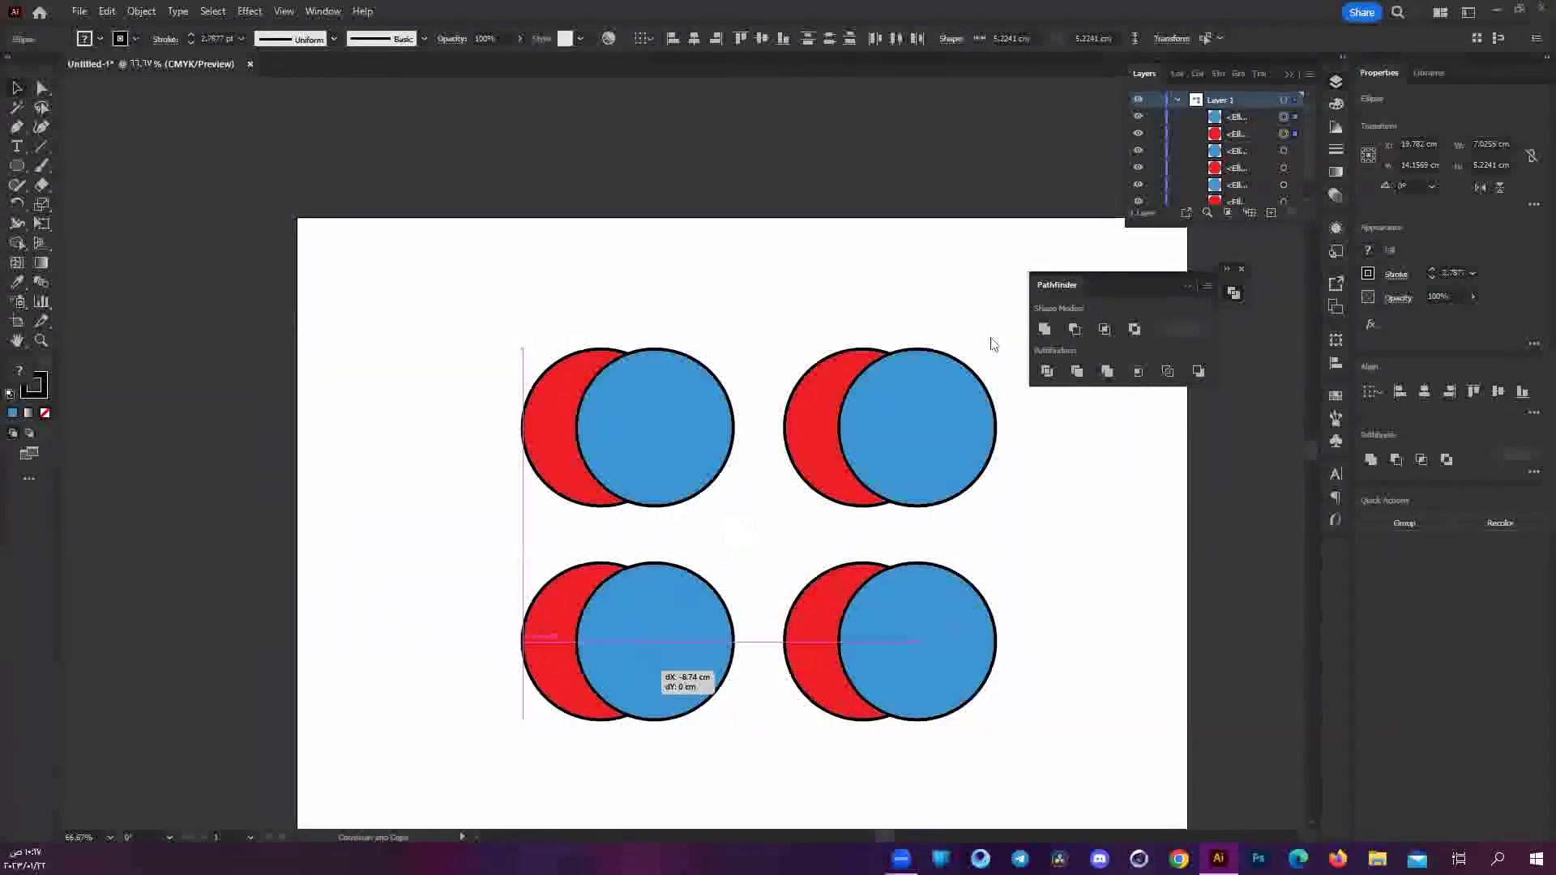
# Apply Exclude to the bottom-left pair, Intersect to bottom-right, Minus Front to top-right.
pyautogui.click(1134, 331)
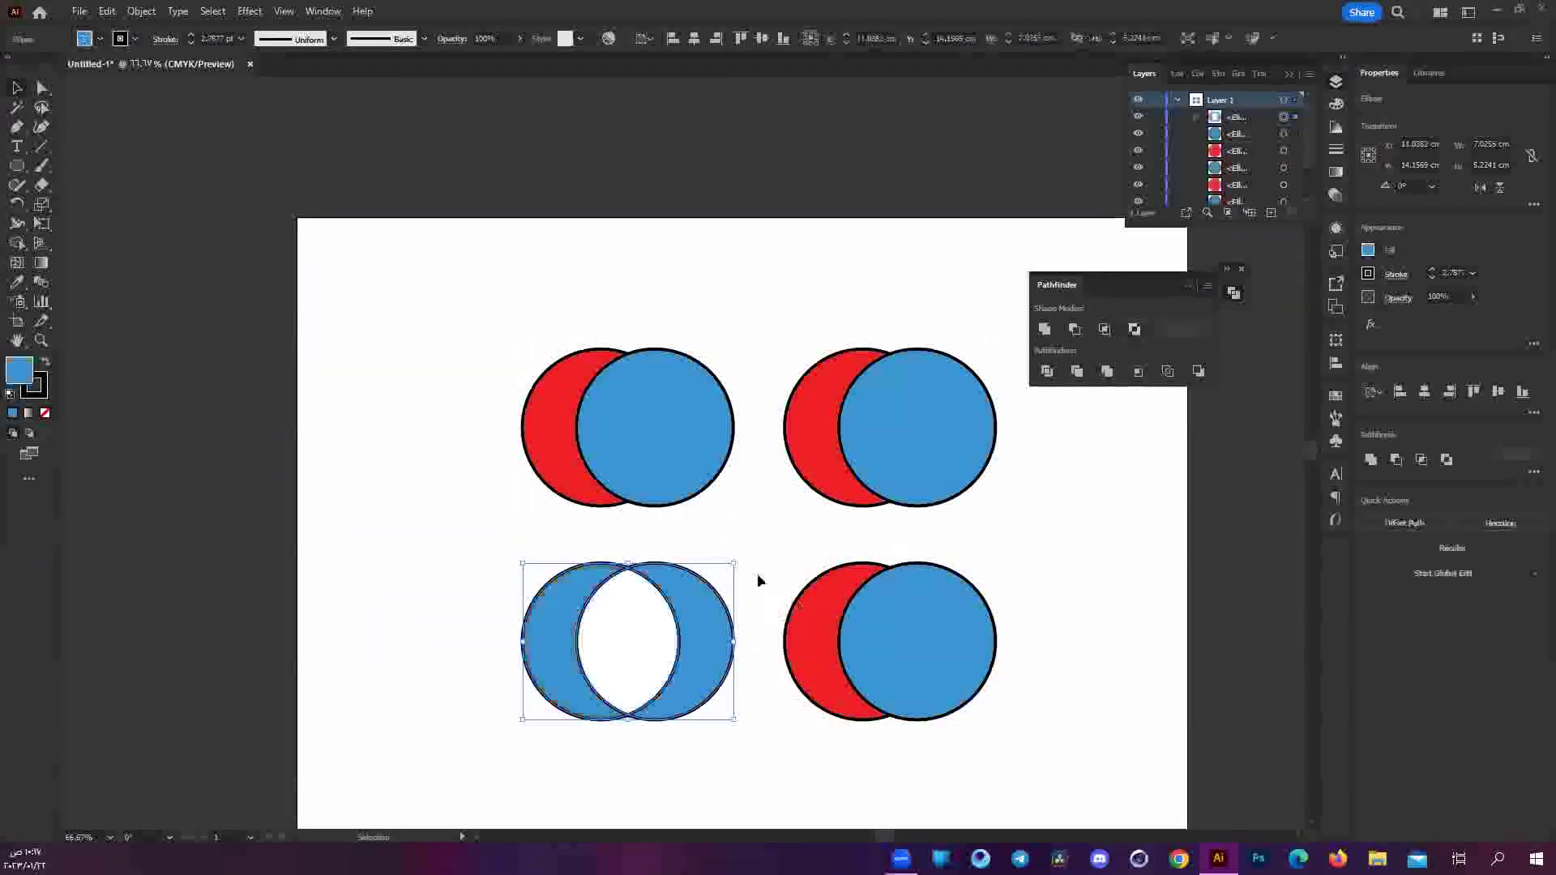
pyautogui.click(769, 513)
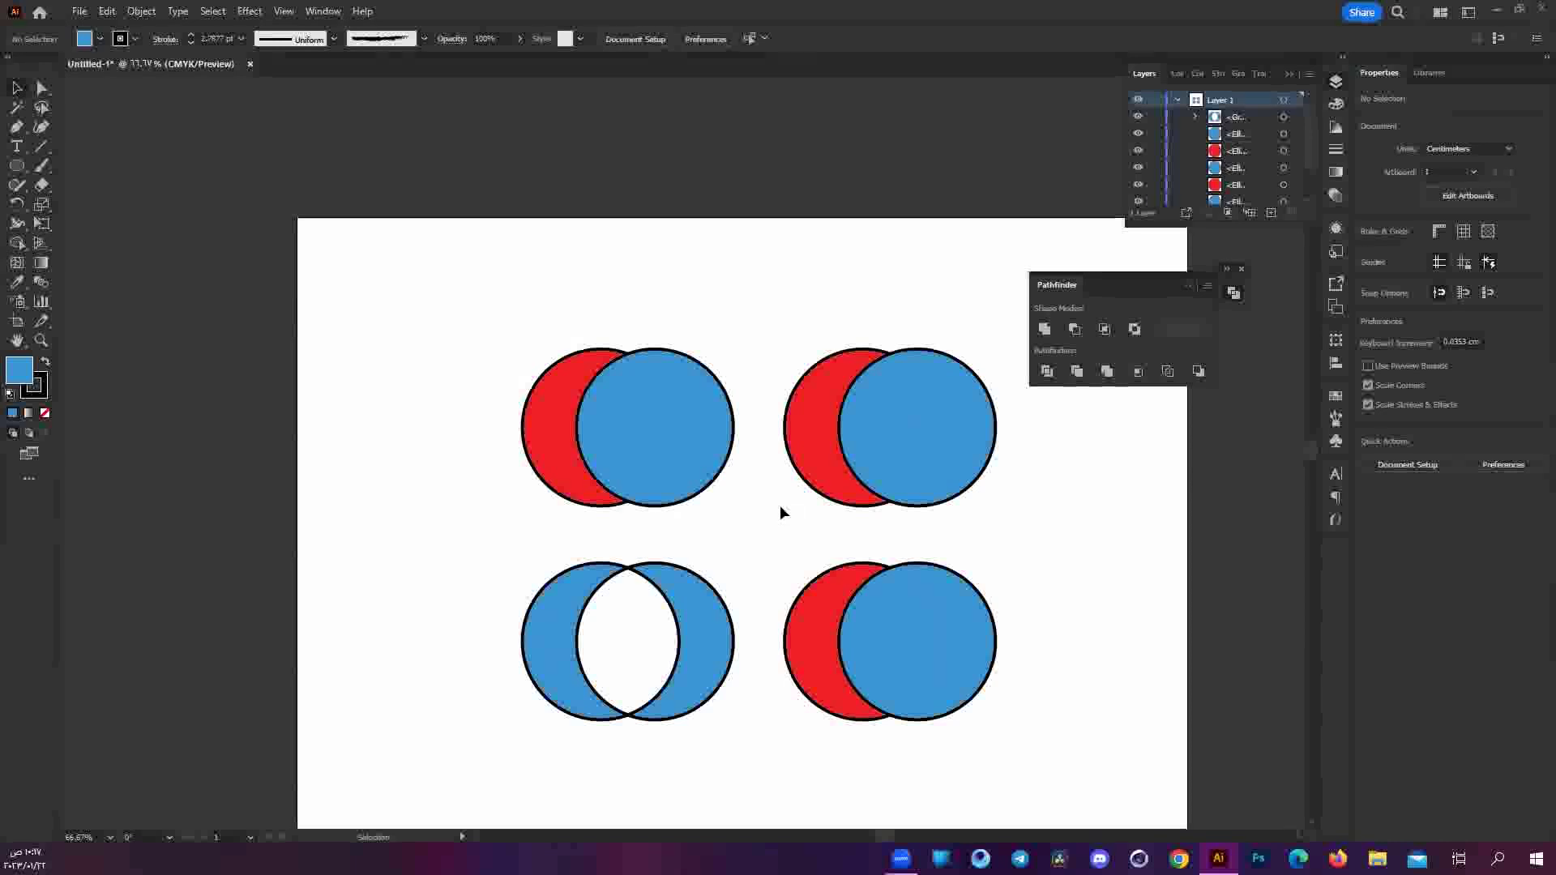
pyautogui.click(1105, 329)
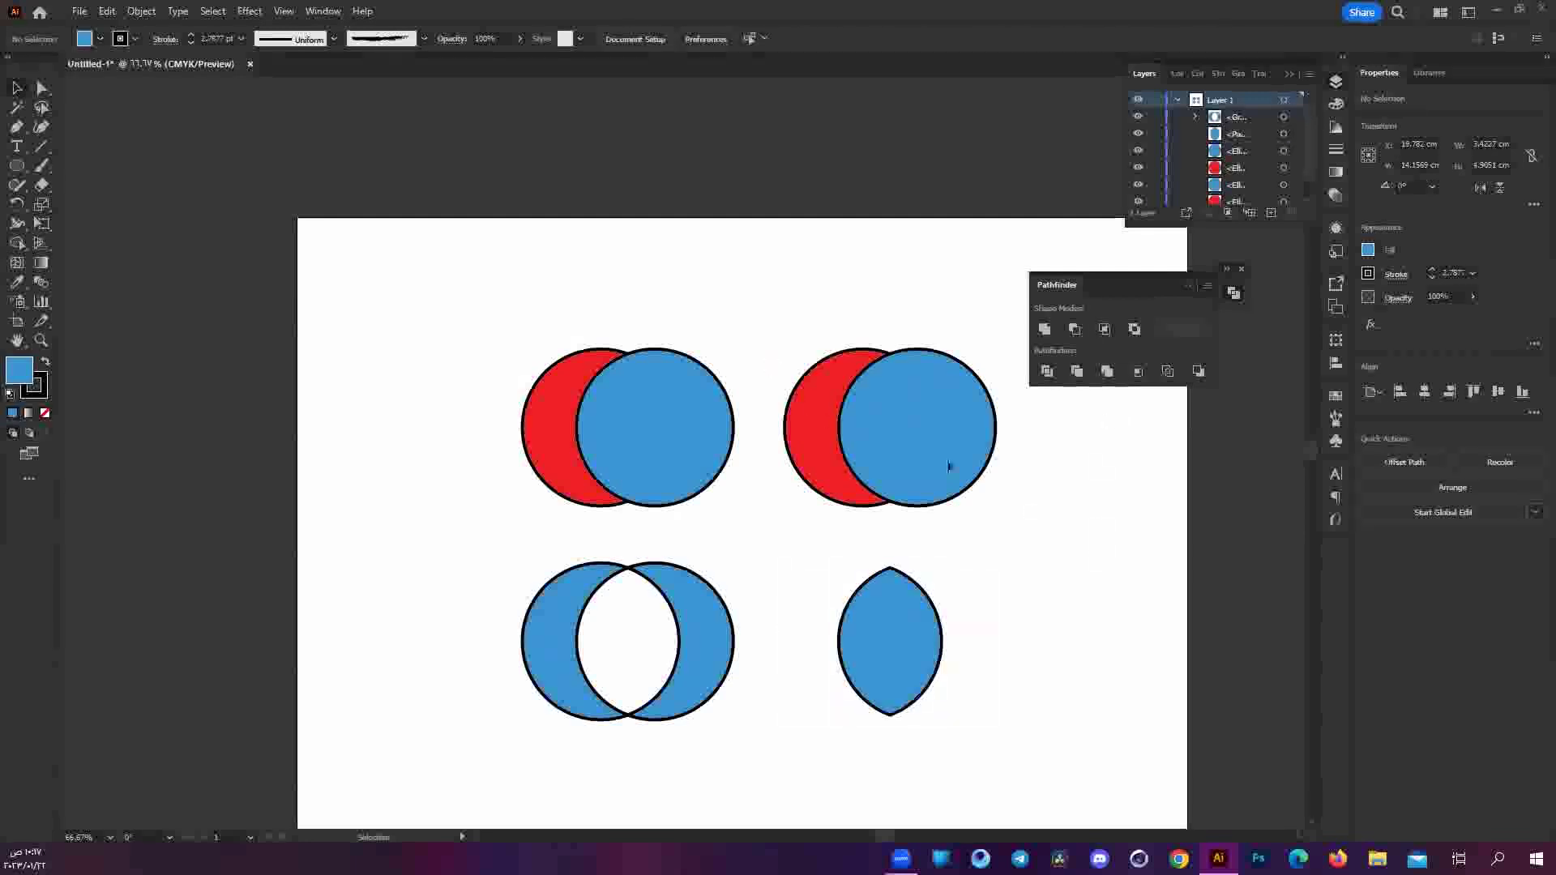
pyautogui.moveTo(1015, 547); pyautogui.dragTo(899, 482)
pyautogui.click(1080, 327)
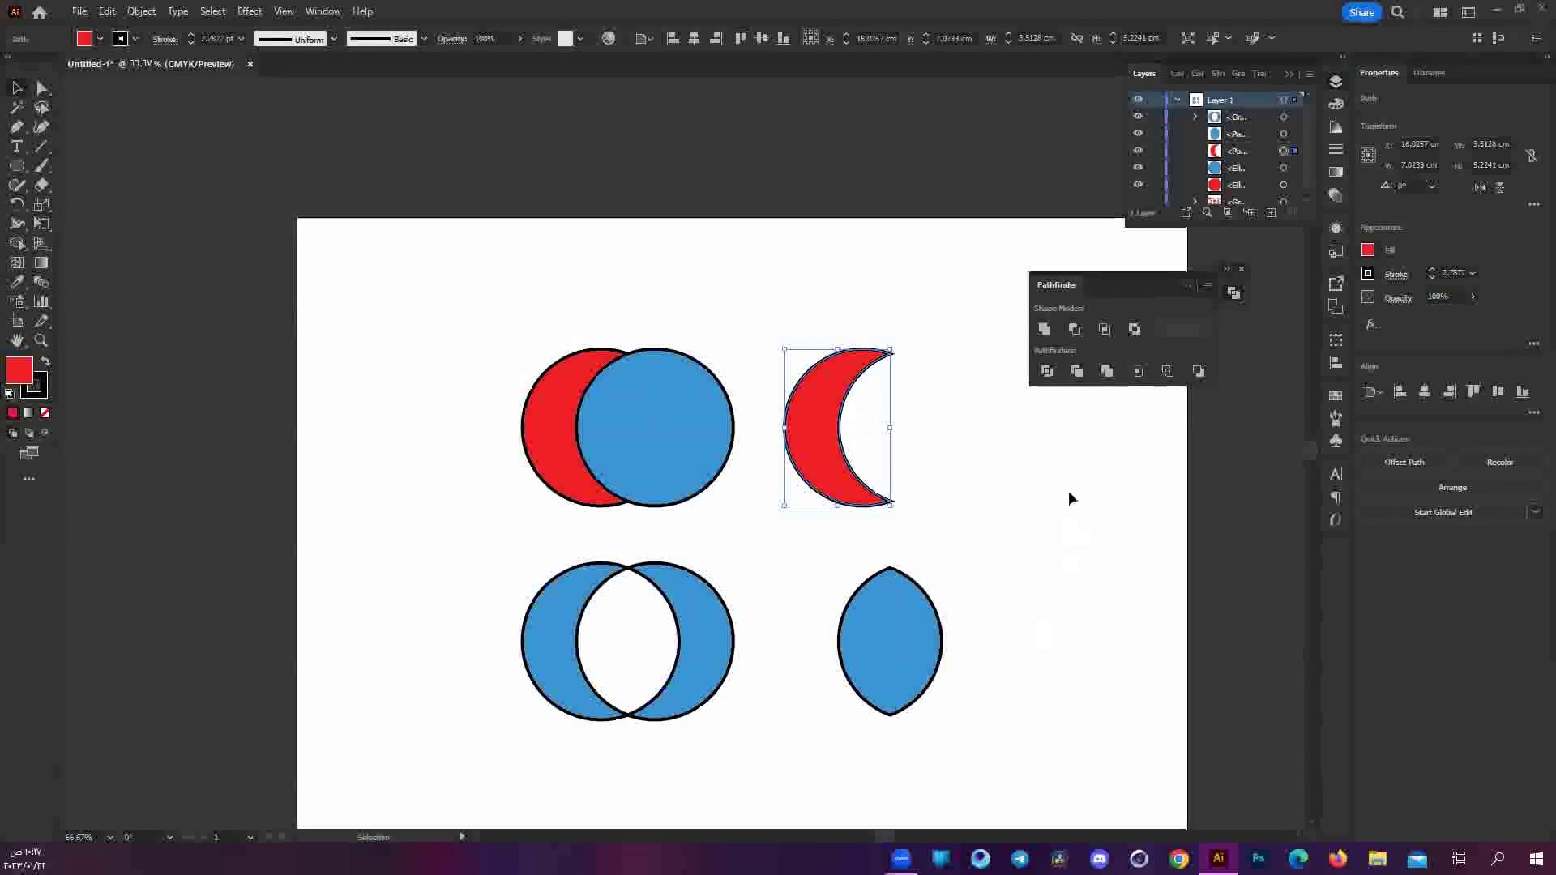
pyautogui.click(1102, 546)
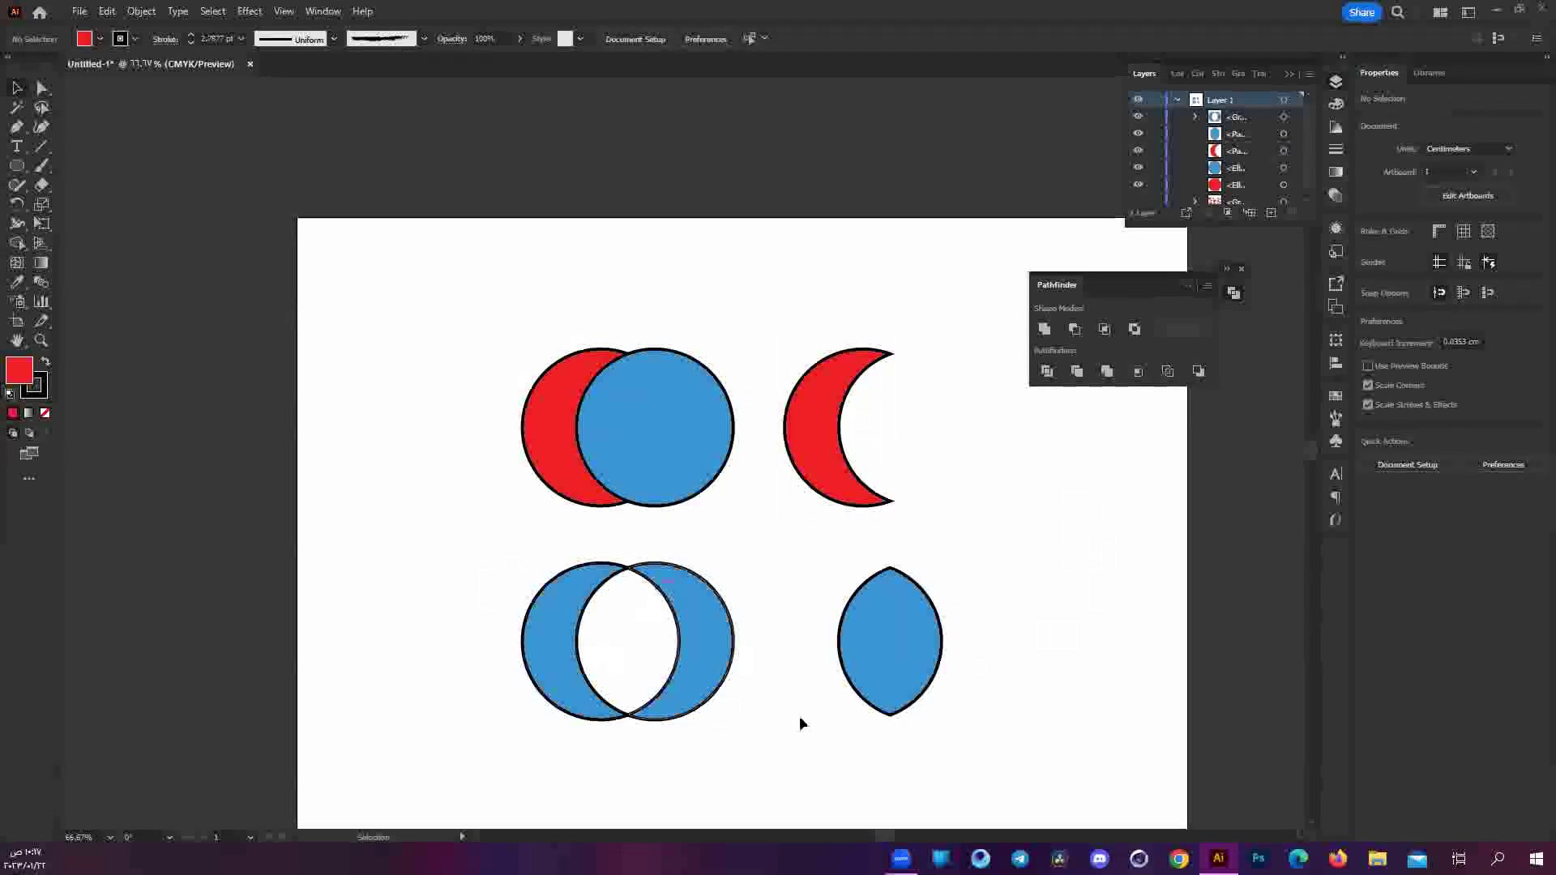
# Reapply Exclude to the bottom-left pair and Intersect to the bottom-right pair, then undo both.
pyautogui.hotkey('ctrl', 'z')
pyautogui.hotkey('ctrl', 'z')
pyautogui.hotkey('ctrl', 'z')
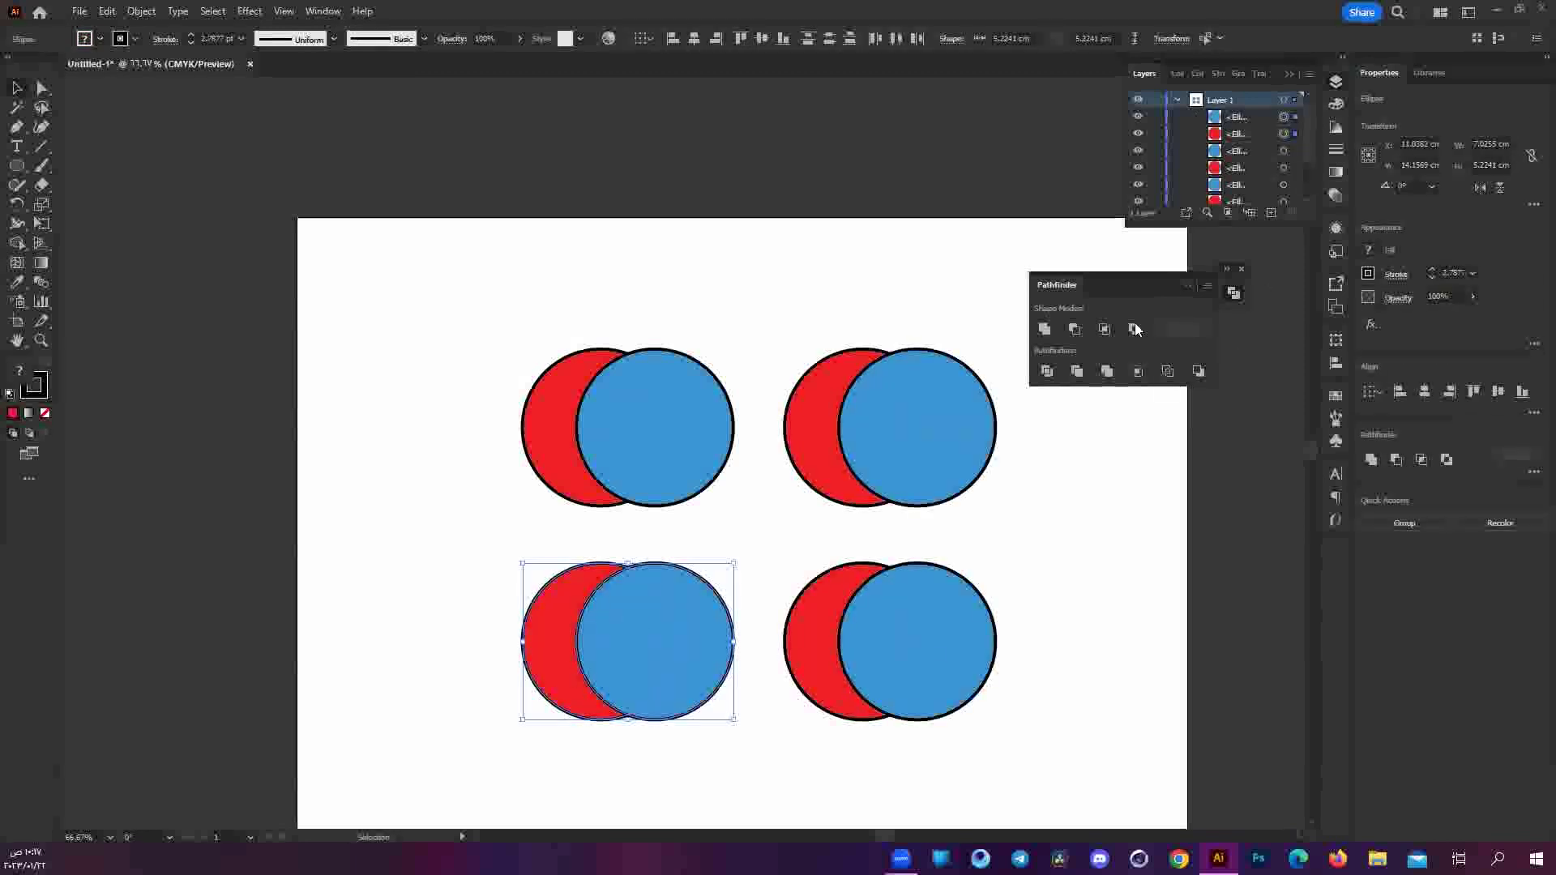
pyautogui.click(453, 401)
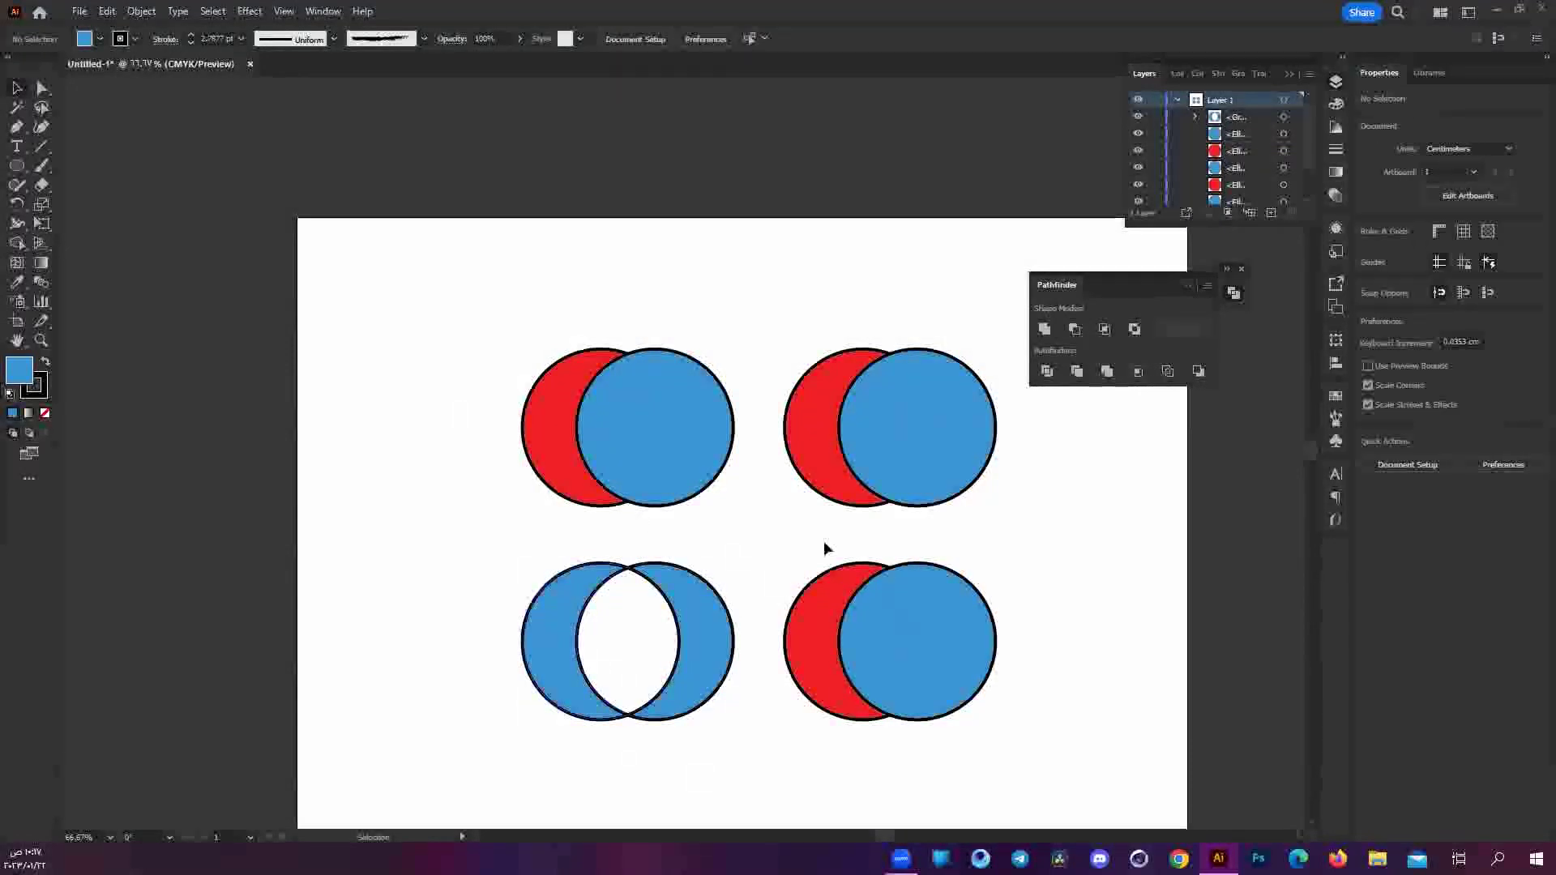
pyautogui.click(1104, 329)
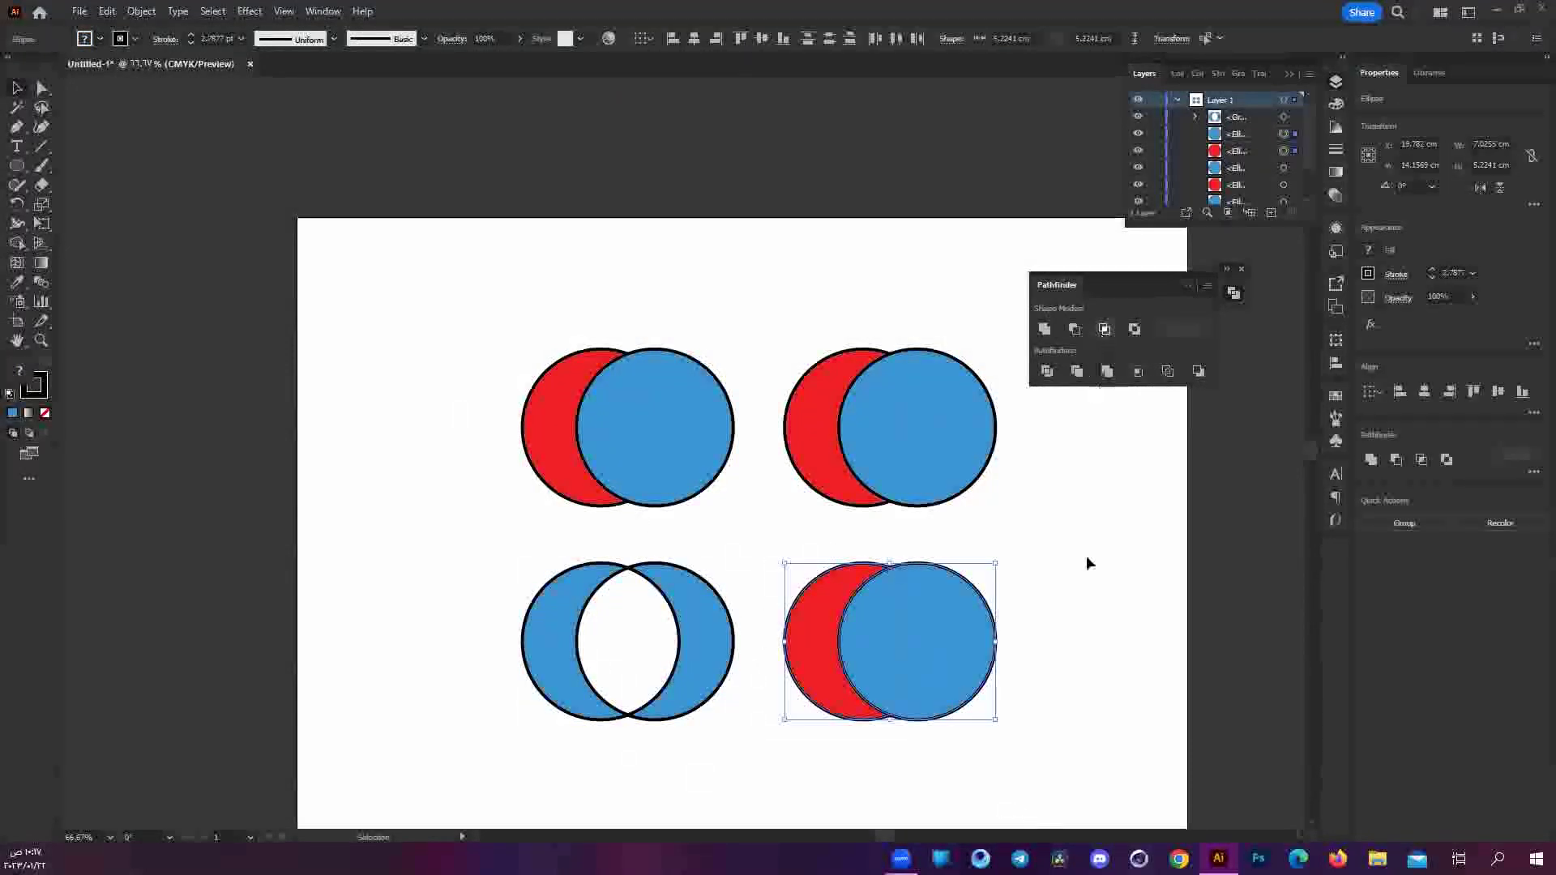
pyautogui.click(405, 215)
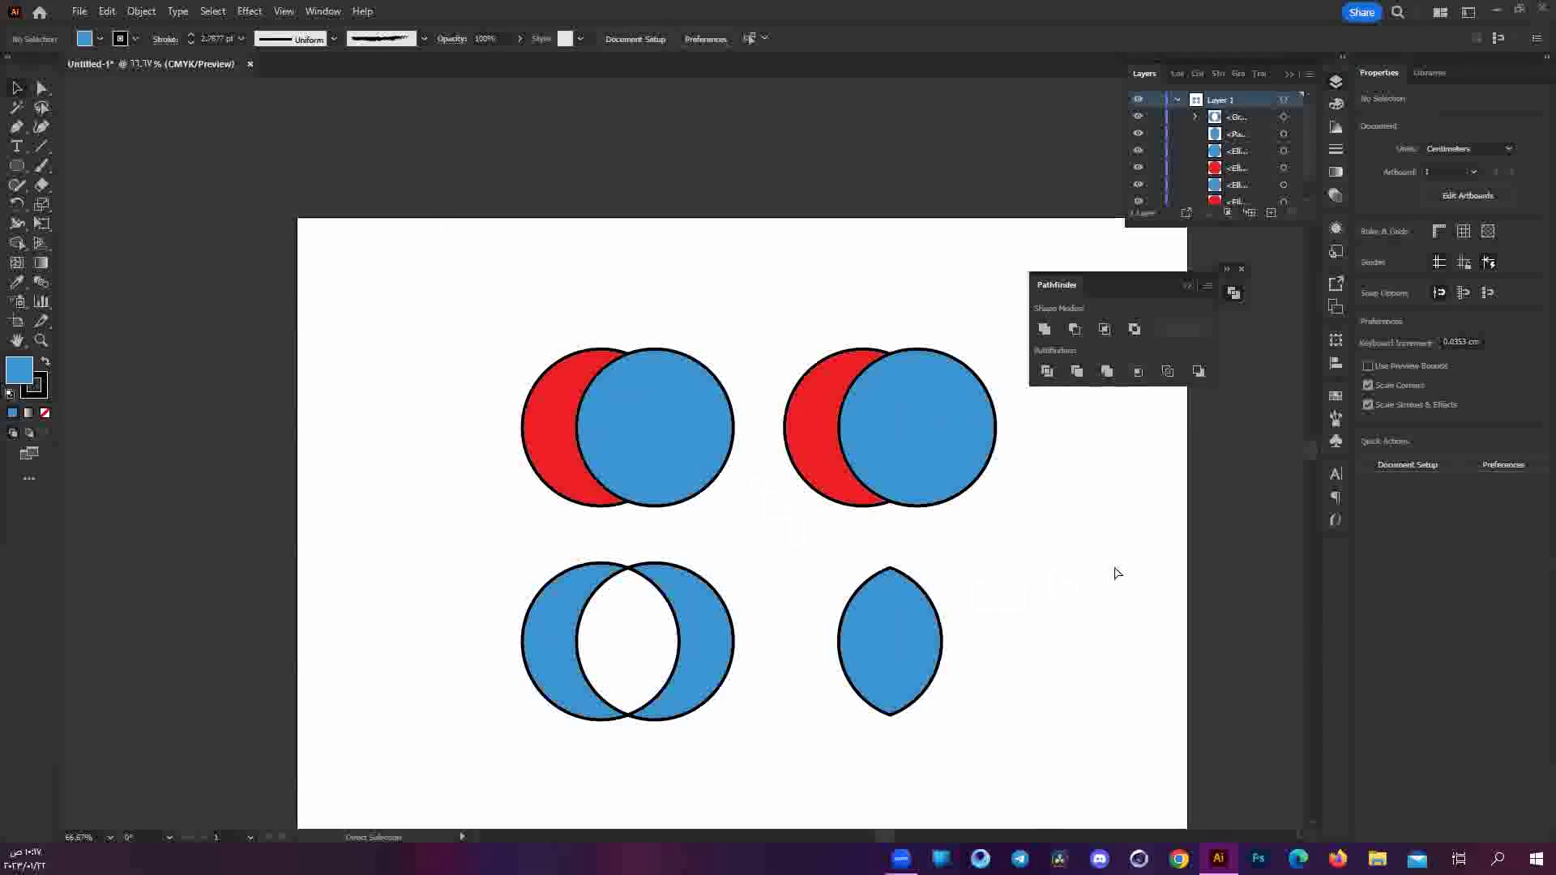
pyautogui.hotkey('ctrl', 'z')
pyautogui.hotkey('ctrl', 'z')
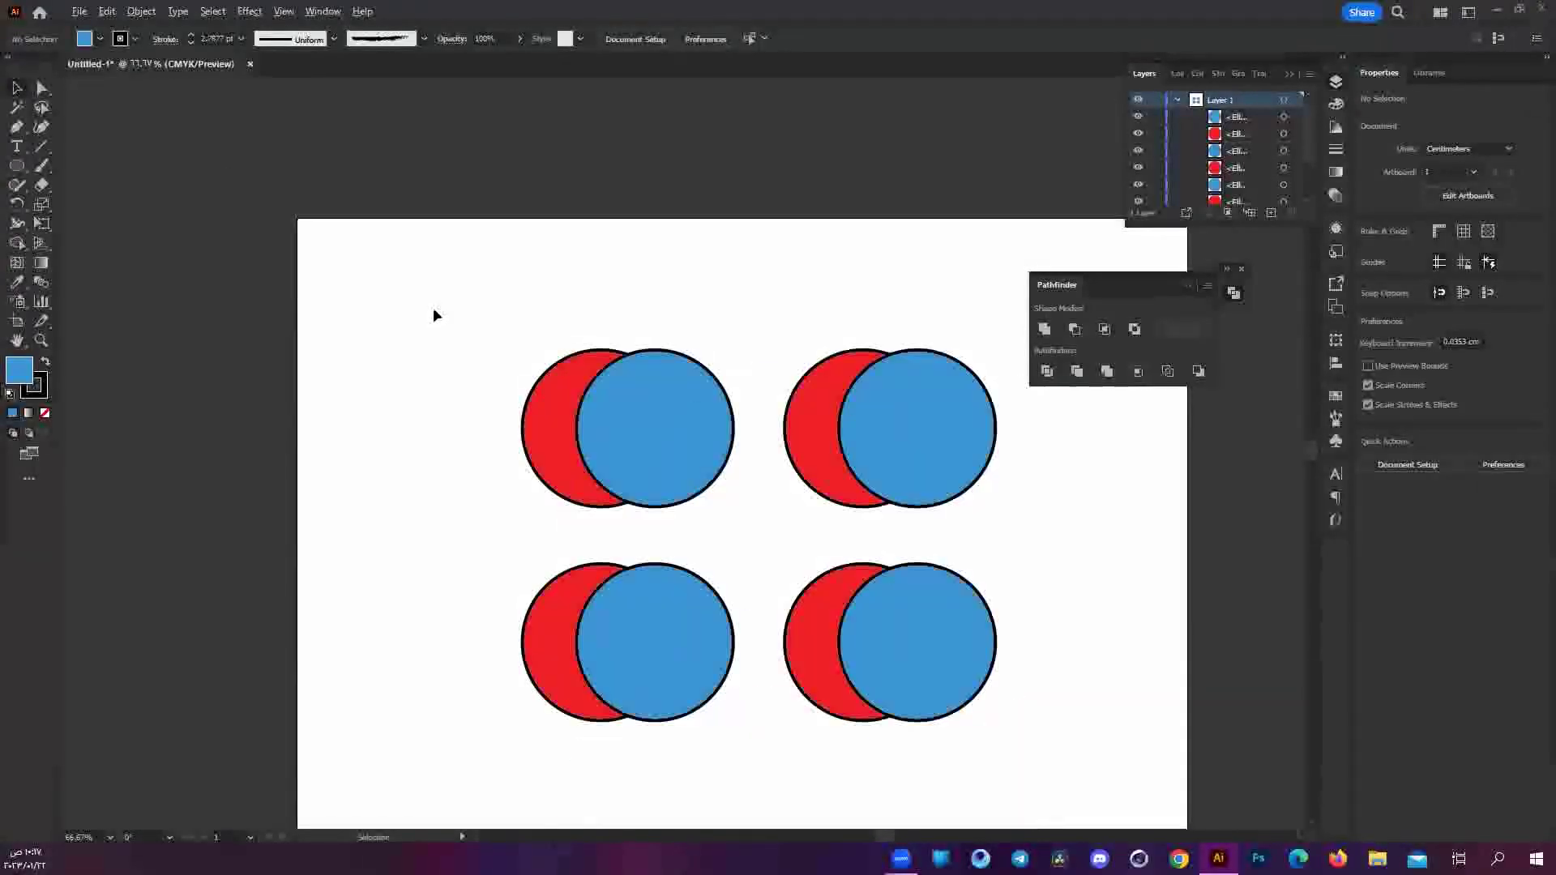
# Divide the lower-left red-blue circle pair with Pathfinder Divide and shift the result left.
pyautogui.scroll(-1, 434, 314)
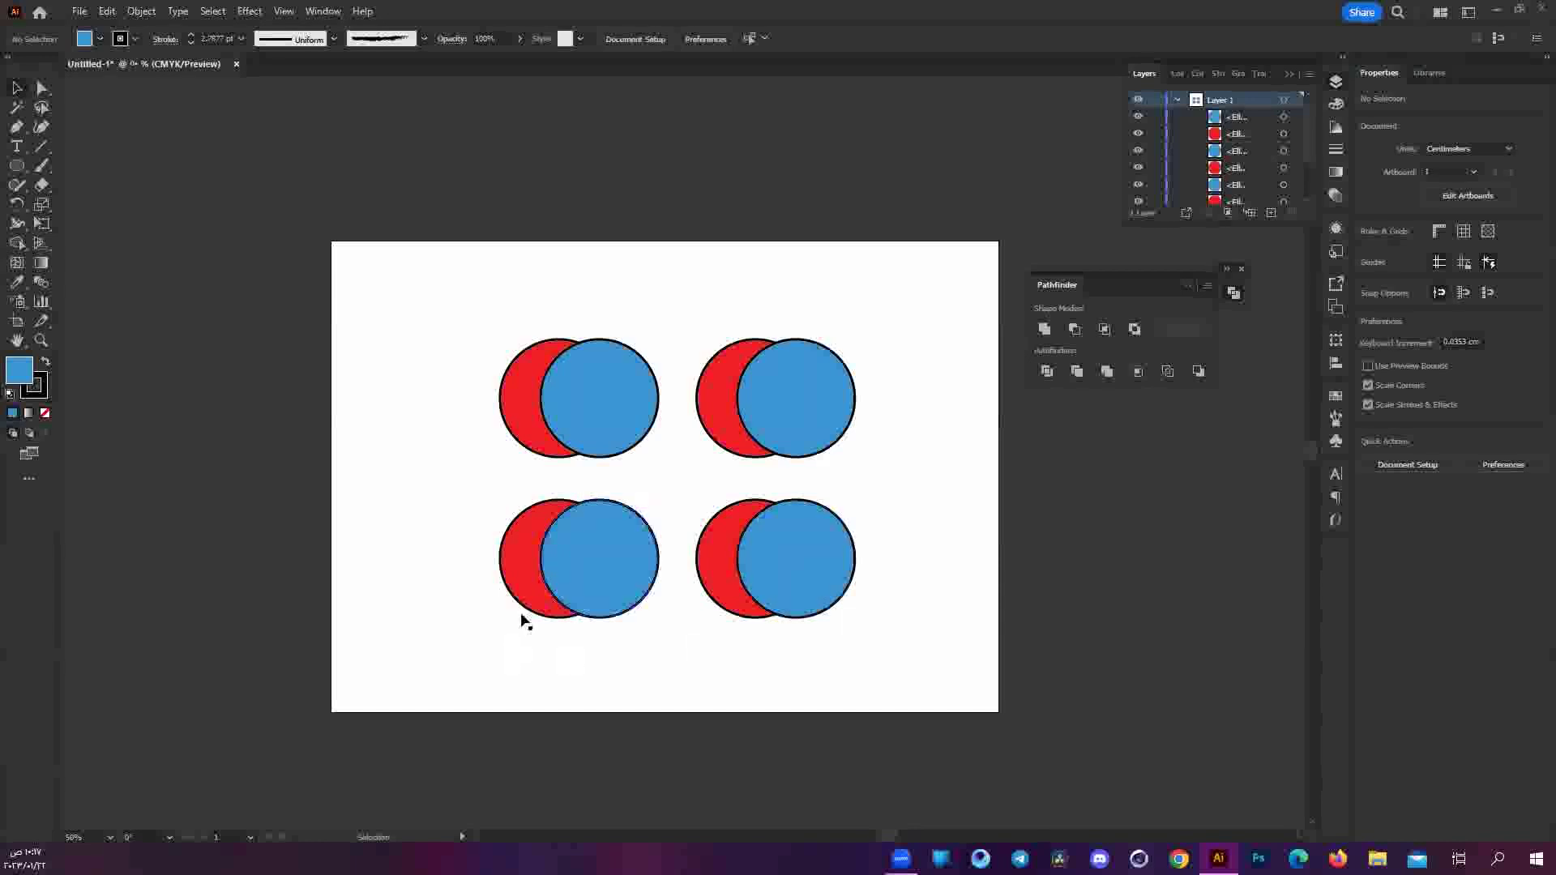
pyautogui.moveTo(764, 744); pyautogui.dragTo(764, 739)
pyautogui.moveTo(482, 497); pyautogui.dragTo(659, 653)
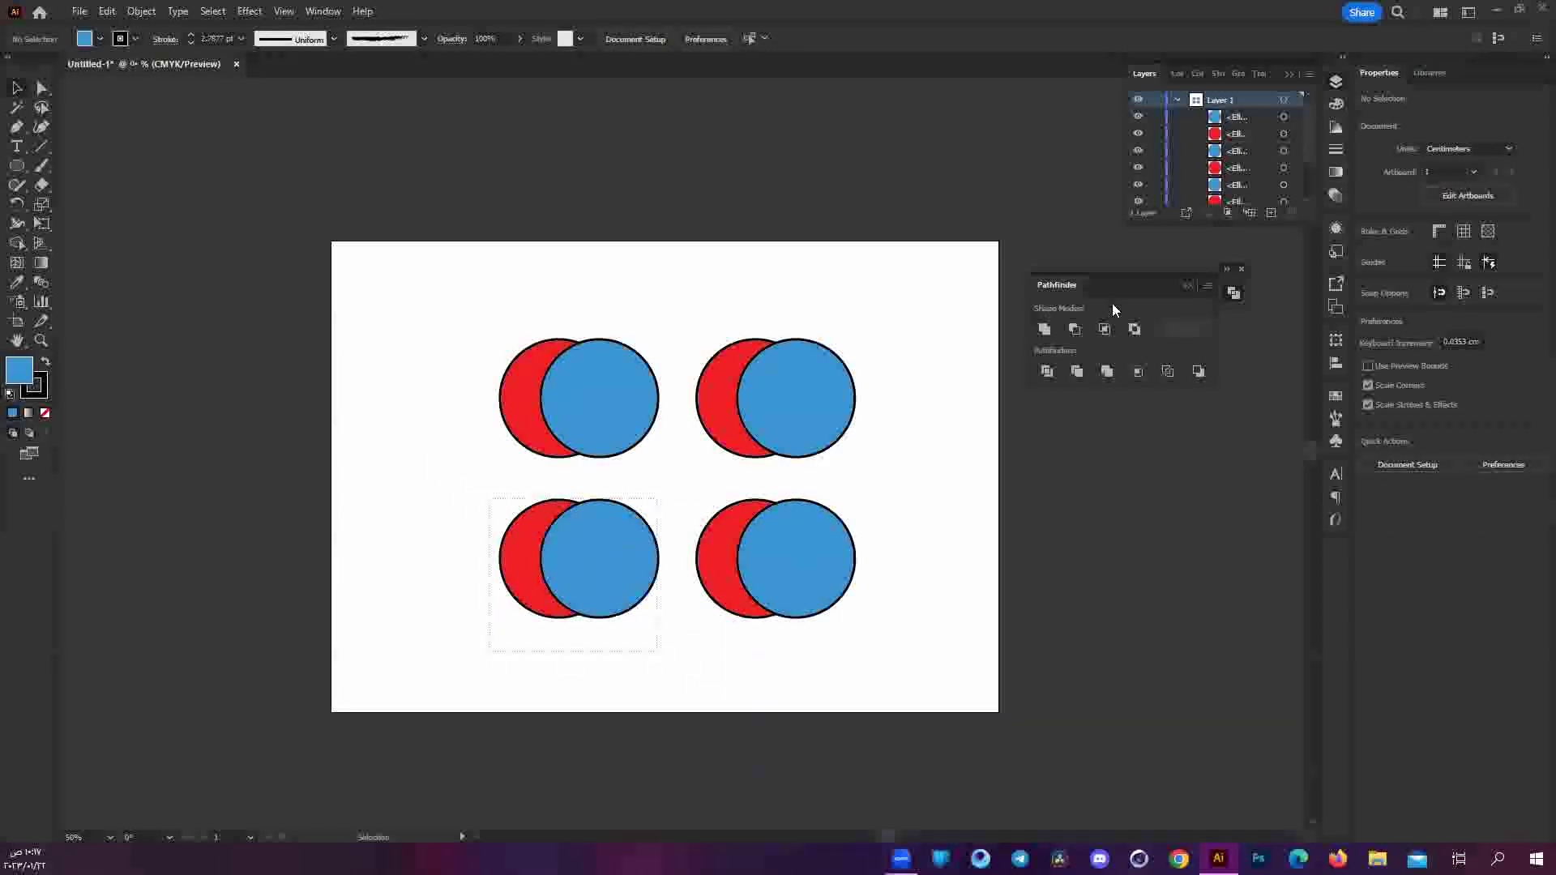
pyautogui.click(1045, 373)
pyautogui.scroll(2, 476, 610)
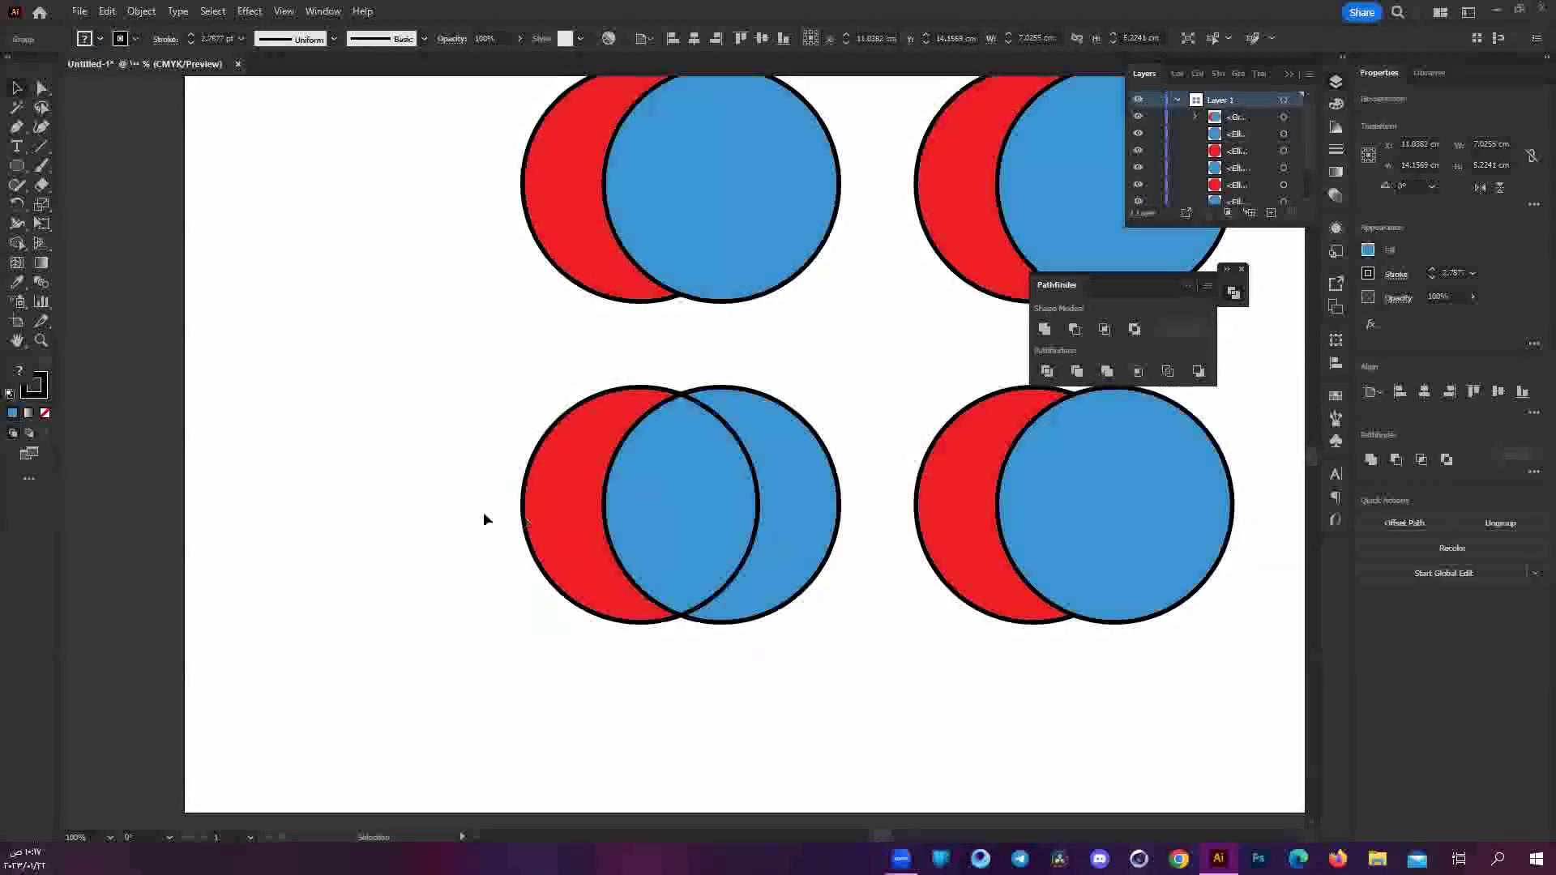
pyautogui.moveTo(616, 510); pyautogui.dragTo(507, 503)
pyautogui.click(747, 746)
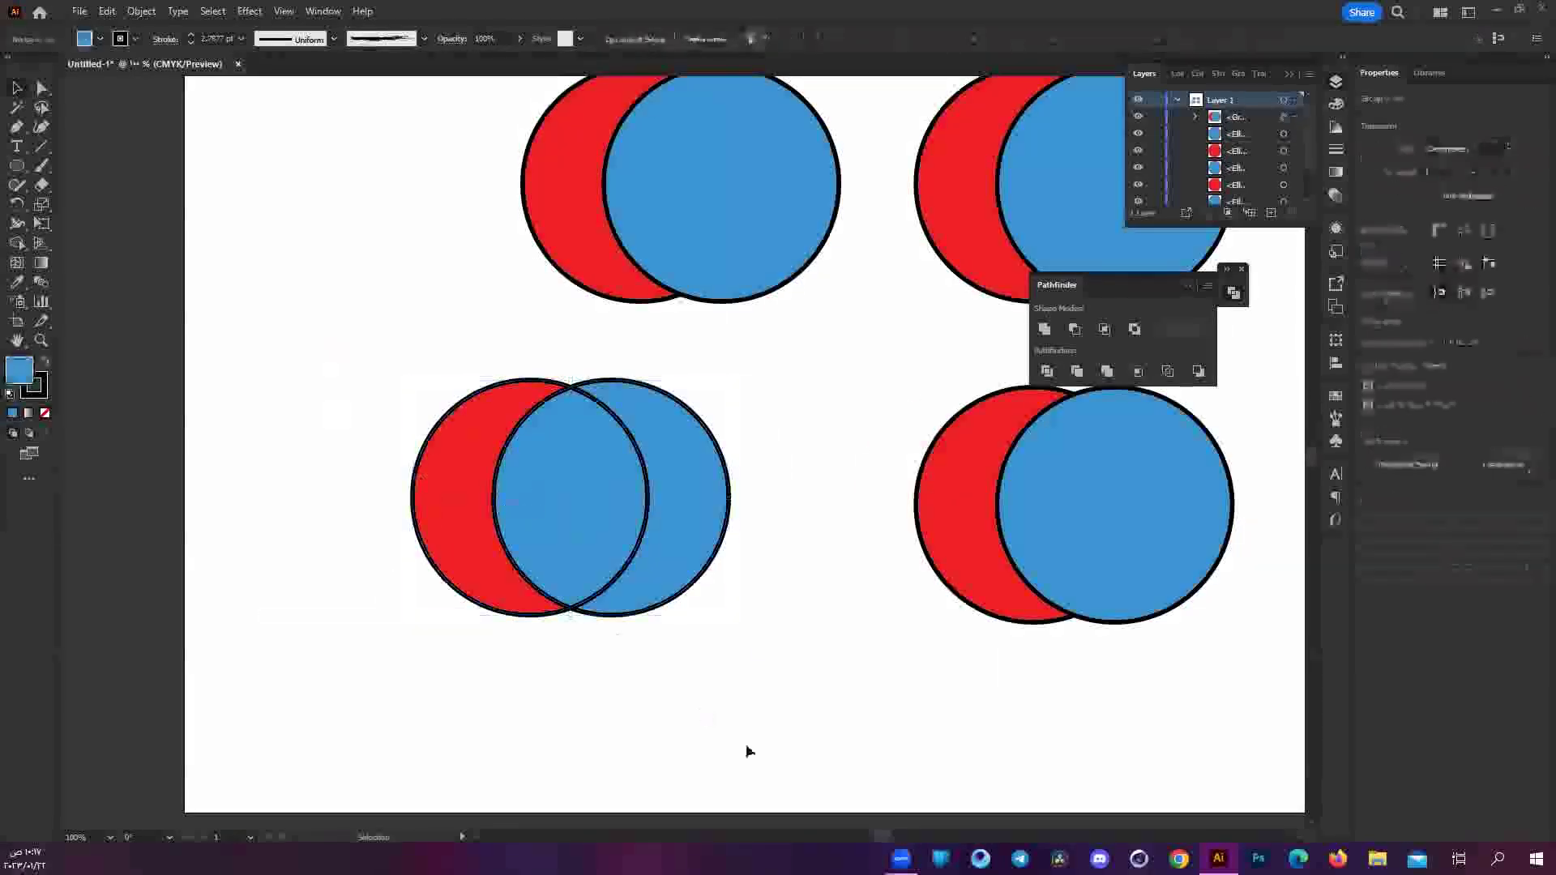
# Ungroup the divided pieces, pull the crescents and lens apart, then undo the moves.
pyautogui.rightClick(541, 496)
pyautogui.click(587, 340)
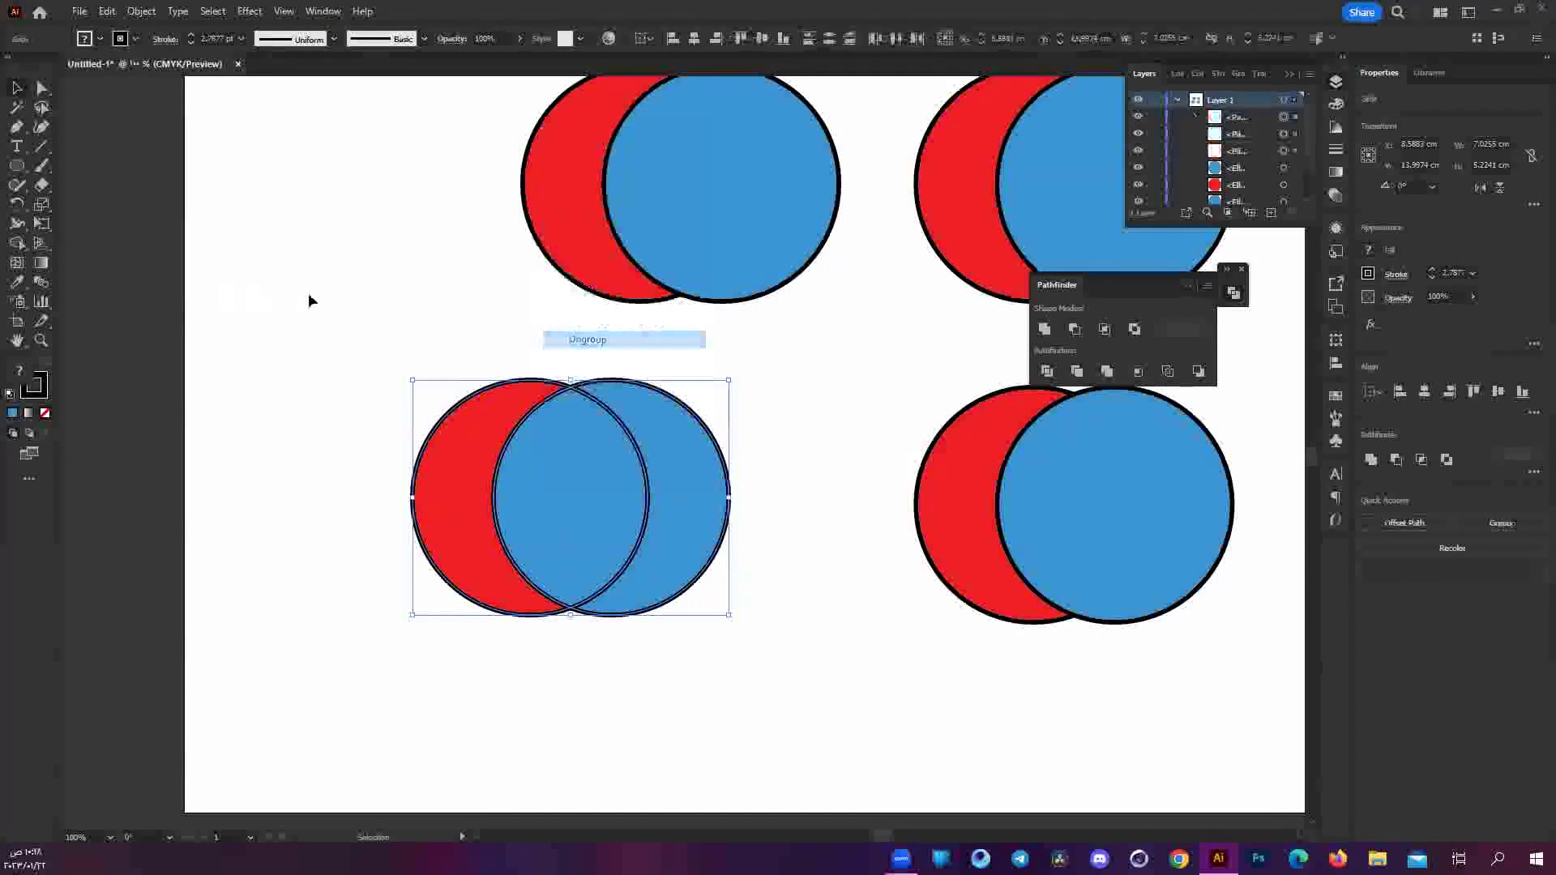
pyautogui.moveTo(465, 538); pyautogui.dragTo(368, 532)
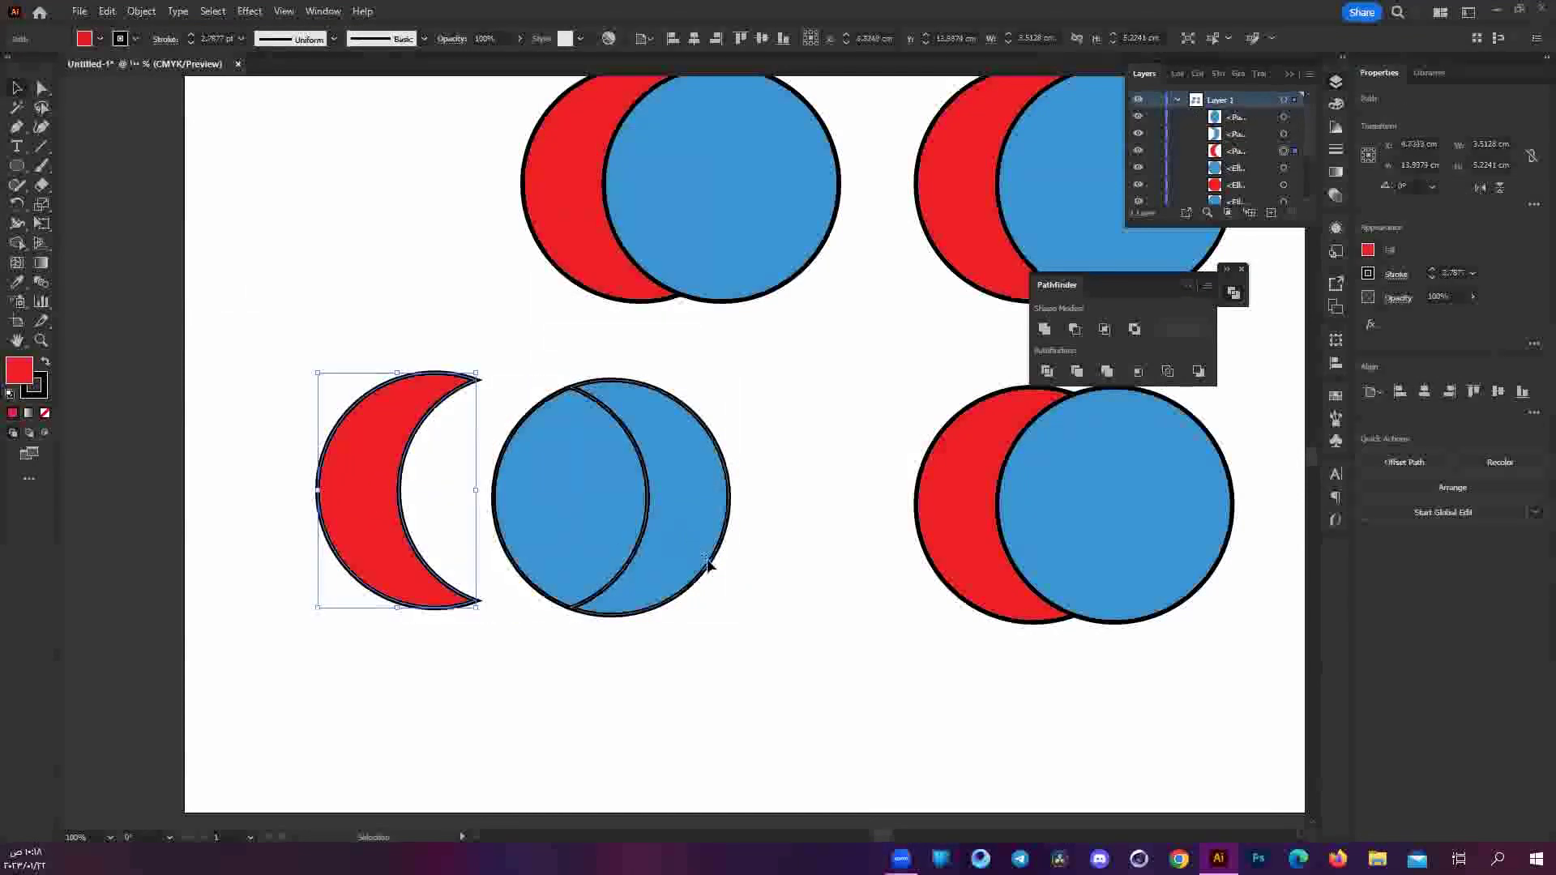
pyautogui.moveTo(707, 564); pyautogui.dragTo(804, 565)
pyautogui.moveTo(593, 523); pyautogui.dragTo(614, 620)
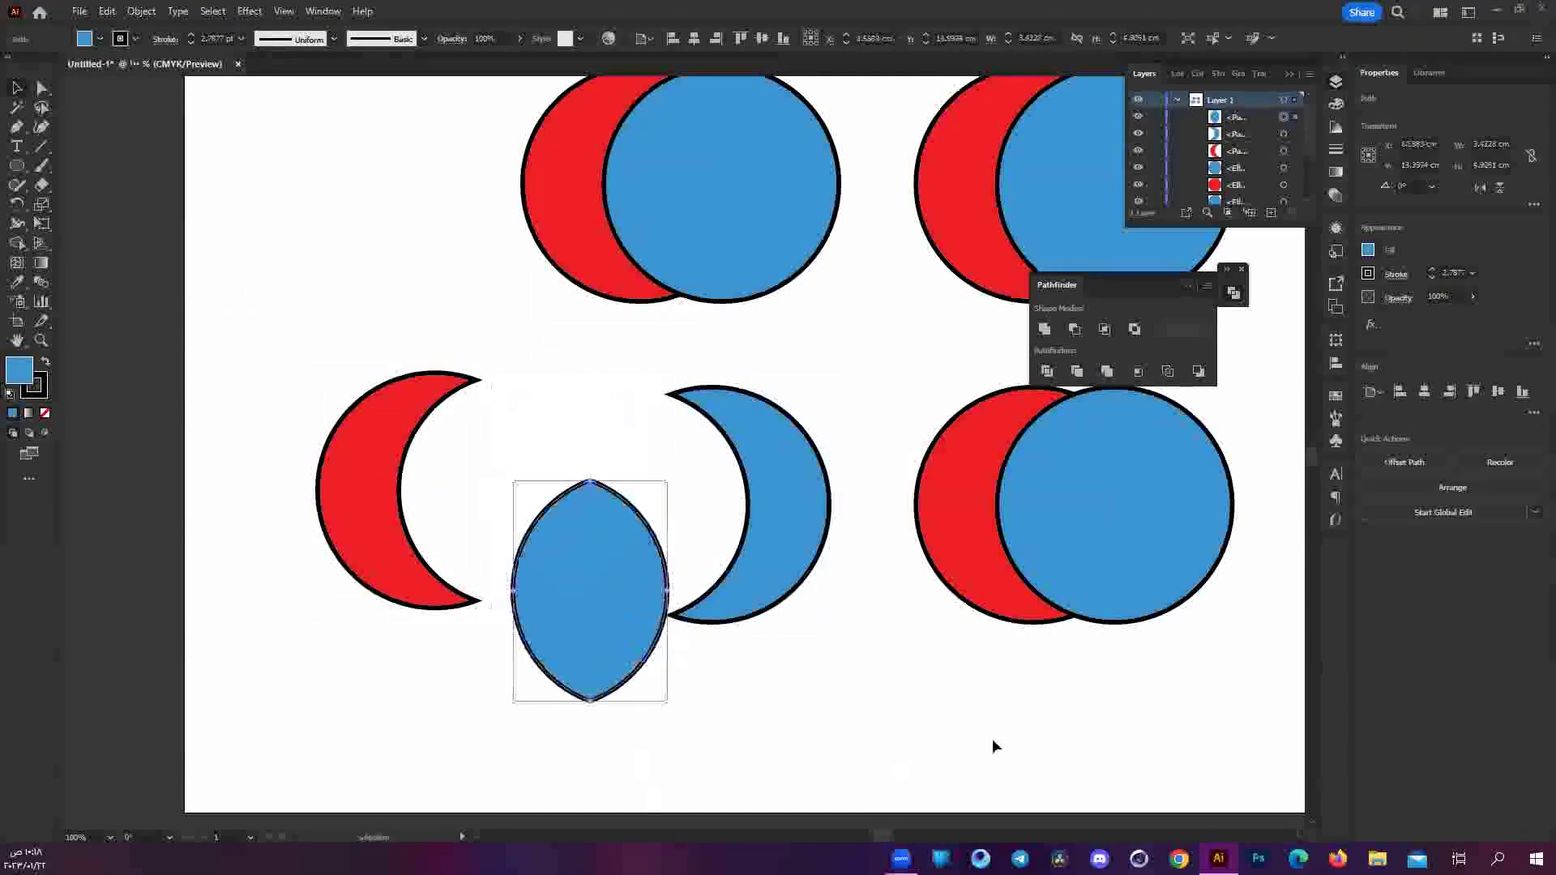
pyautogui.hotkey('ctrl', 'z')
pyautogui.hotkey('ctrl', 'z')
pyautogui.hotkey('ctrl', 'z')
pyautogui.click(729, 643)
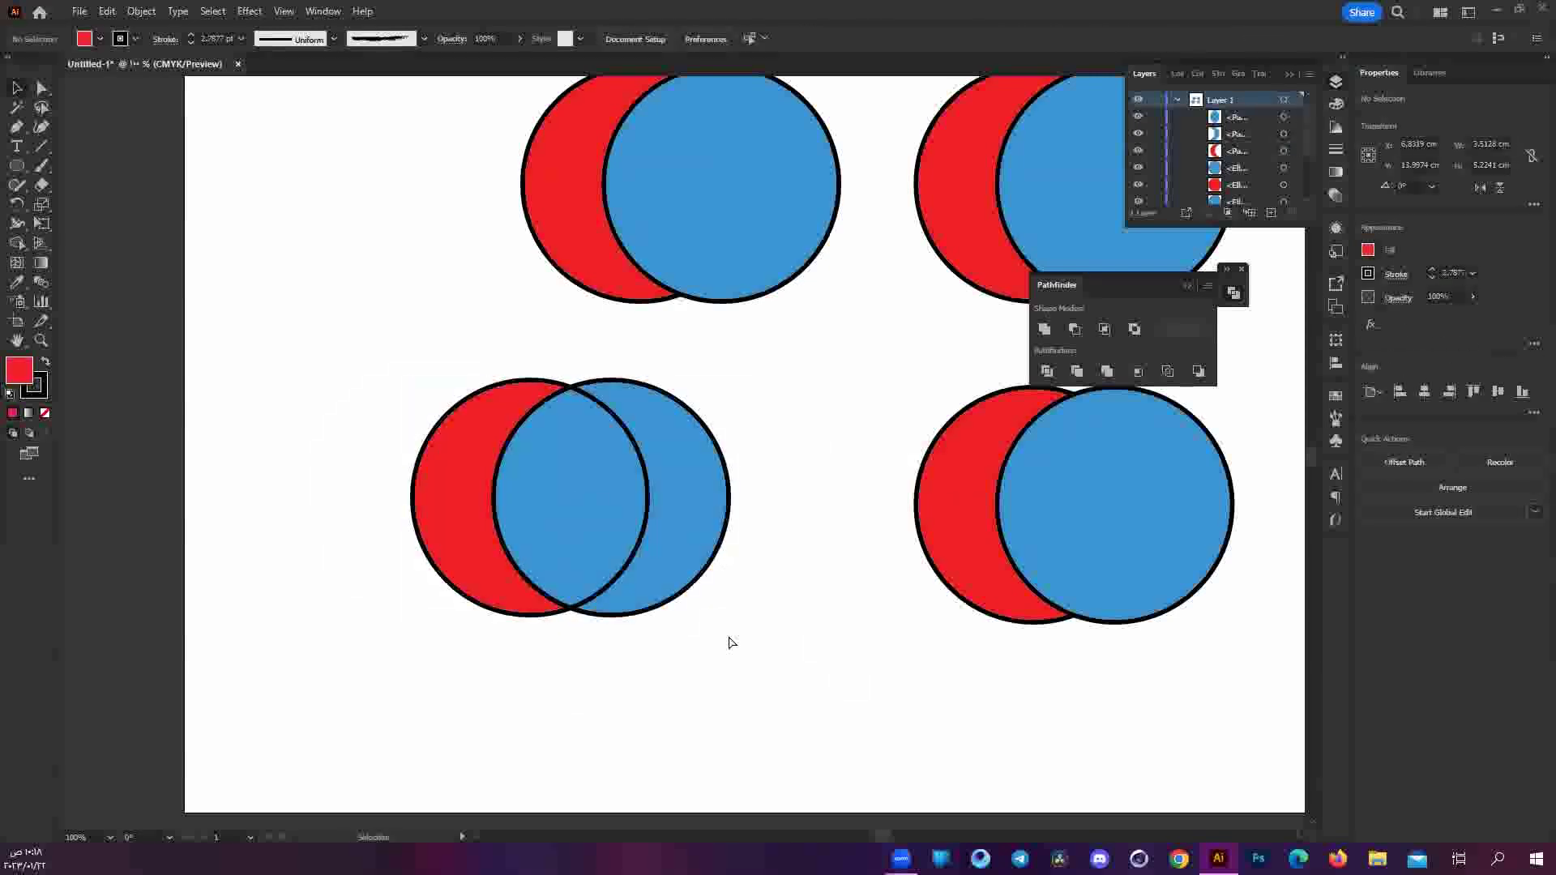
pyautogui.hotkey('ctrl', 'z')
pyautogui.hotkey('ctrl', 'z')
pyautogui.hotkey('ctrl', 'z')
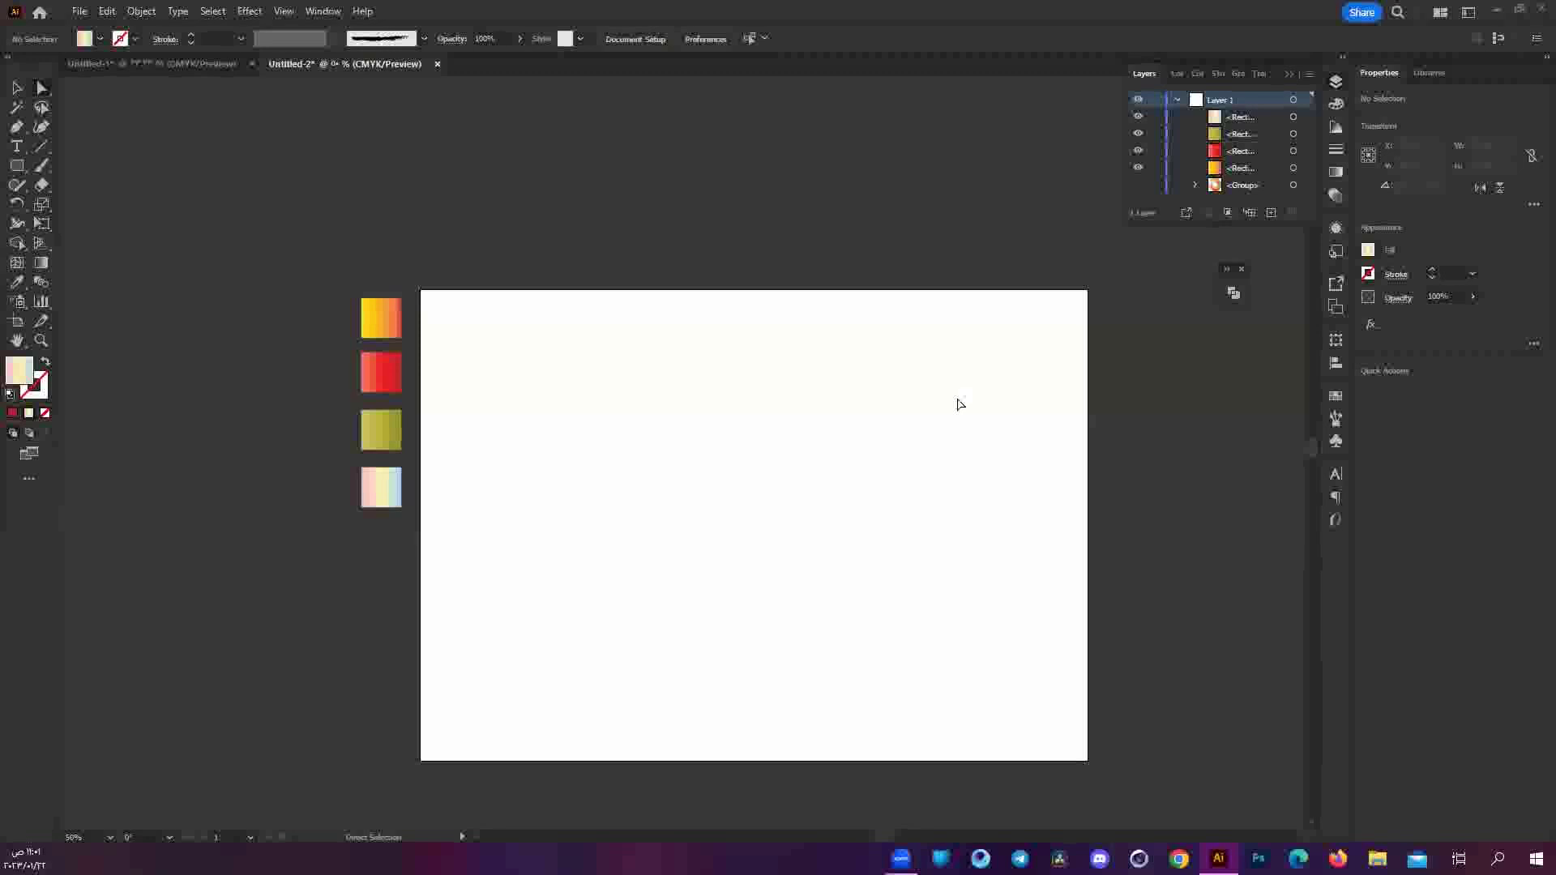
# Draw a large circle, about 15.22 cm, in the centre of the artboard.
pyautogui.scroll(-1, 920, 445)
pyautogui.hscroll(1, 920, 444)
pyautogui.click(289, 231)
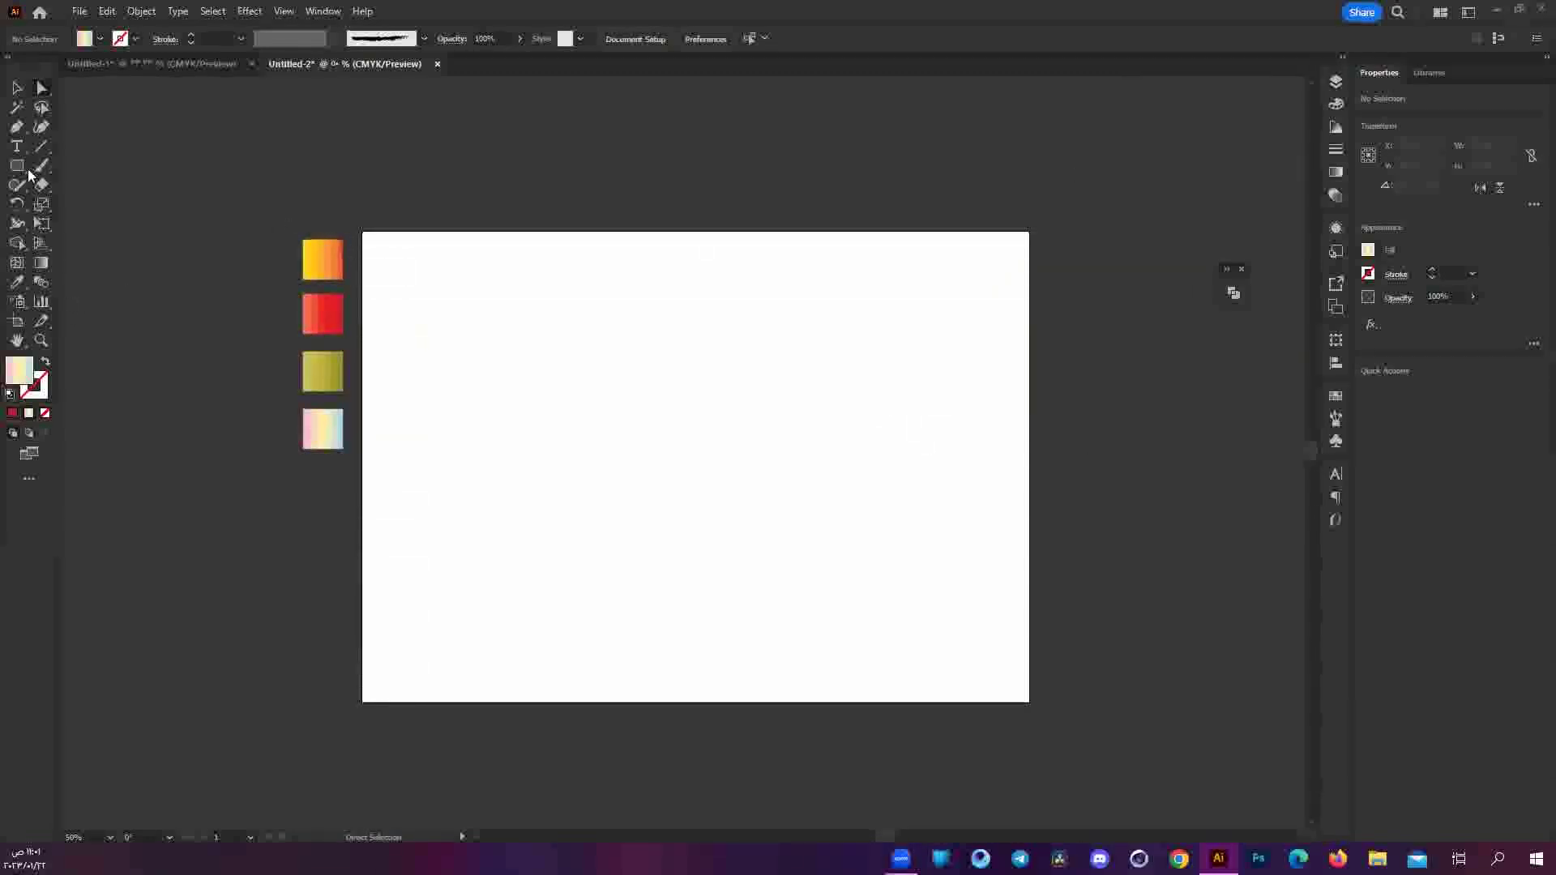
pyautogui.moveTo(17, 168); pyautogui.dragTo(81, 206)
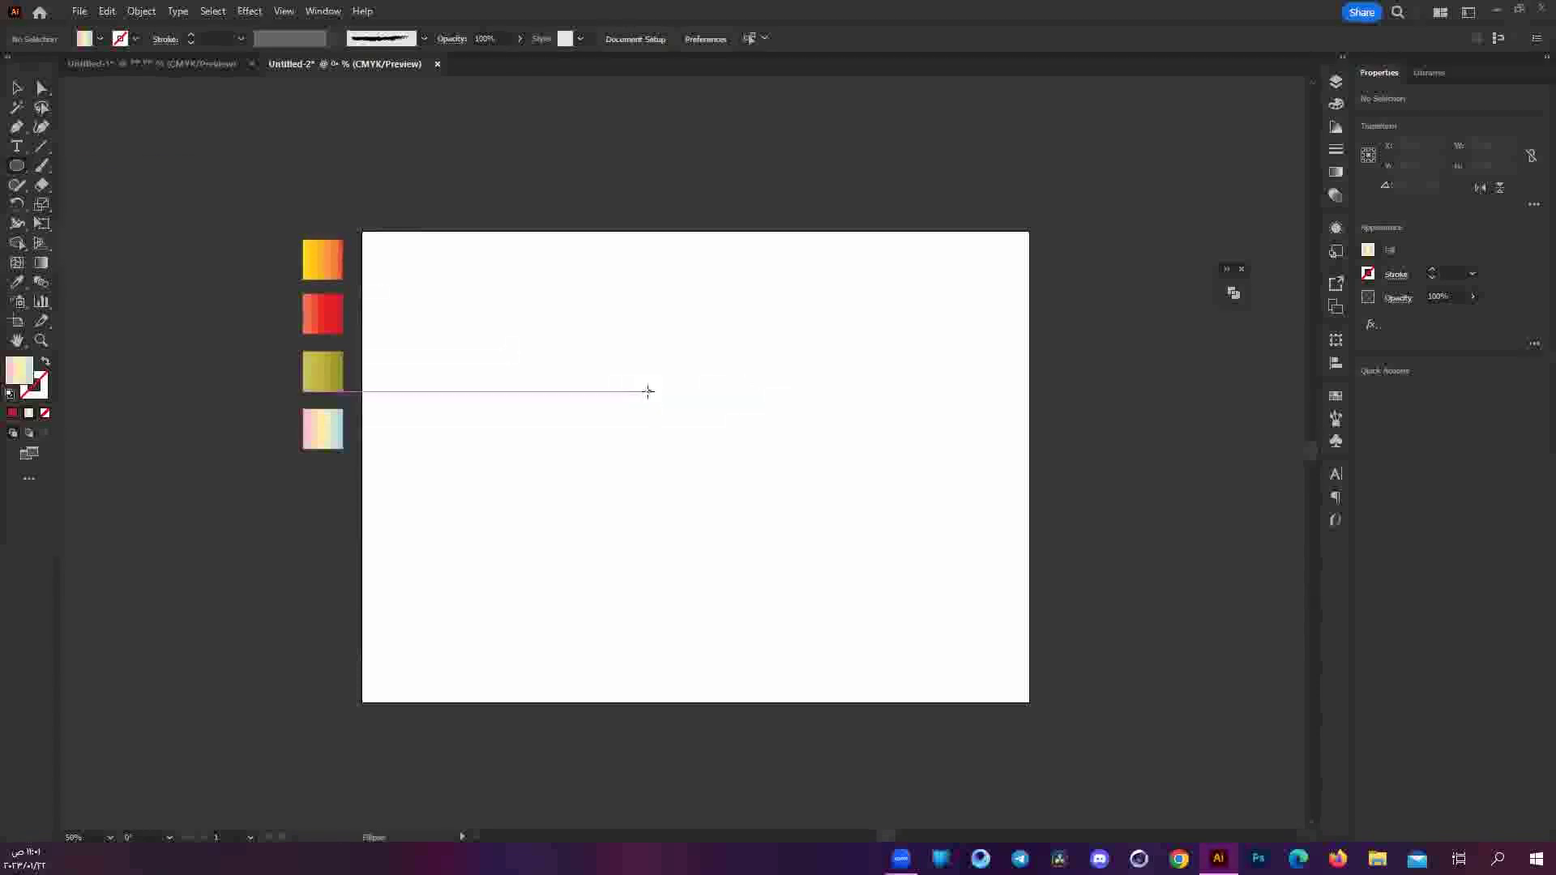
pyautogui.moveTo(580, 314); pyautogui.dragTo(743, 609)
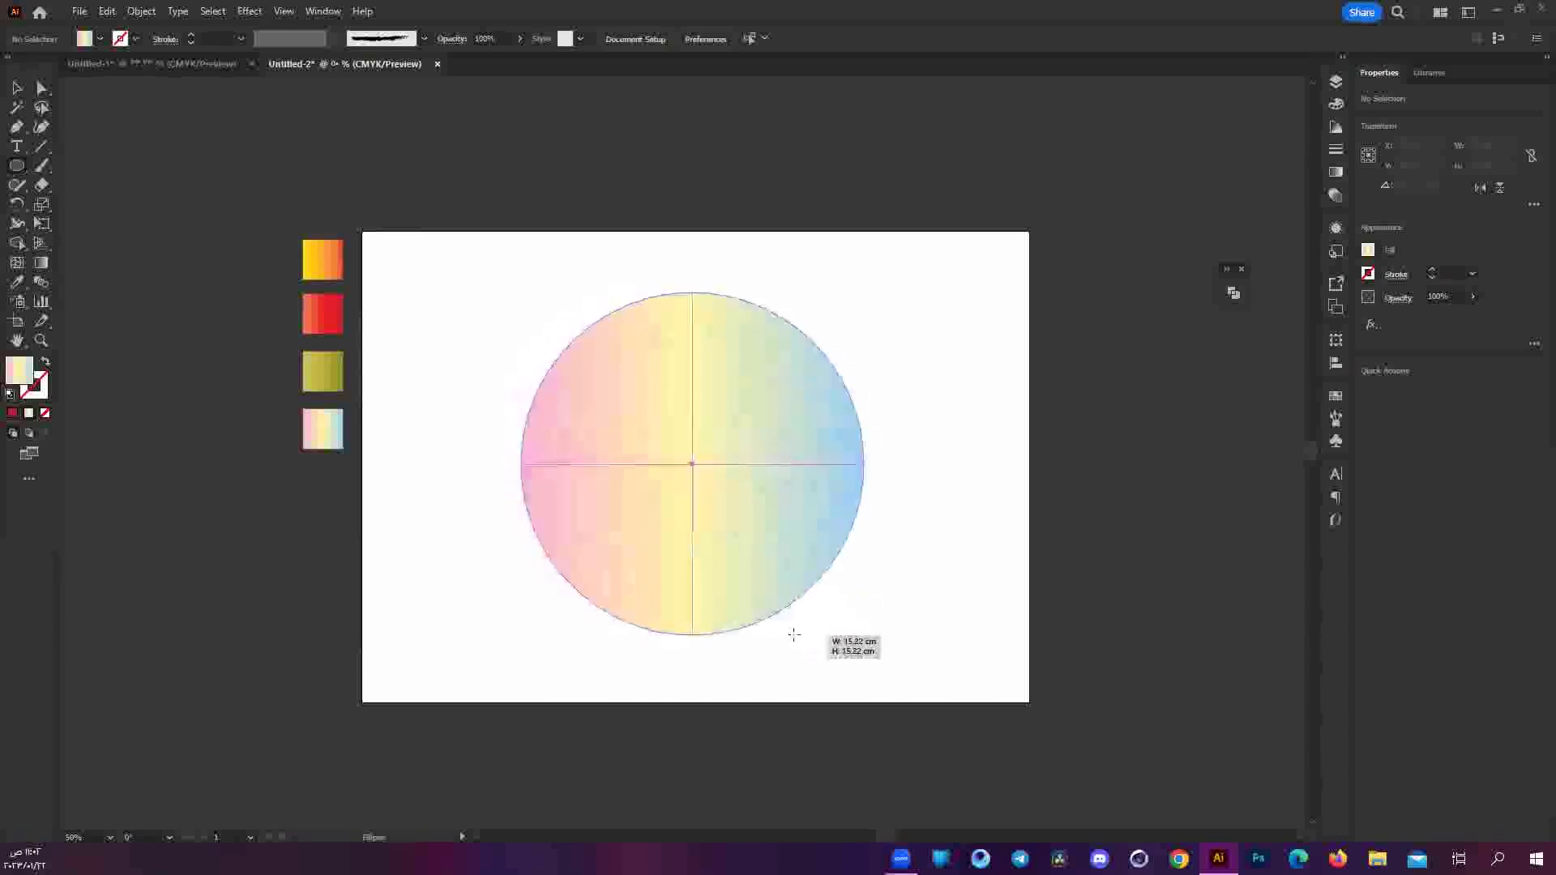
pyautogui.moveTo(743, 609); pyautogui.dragTo(792, 635)
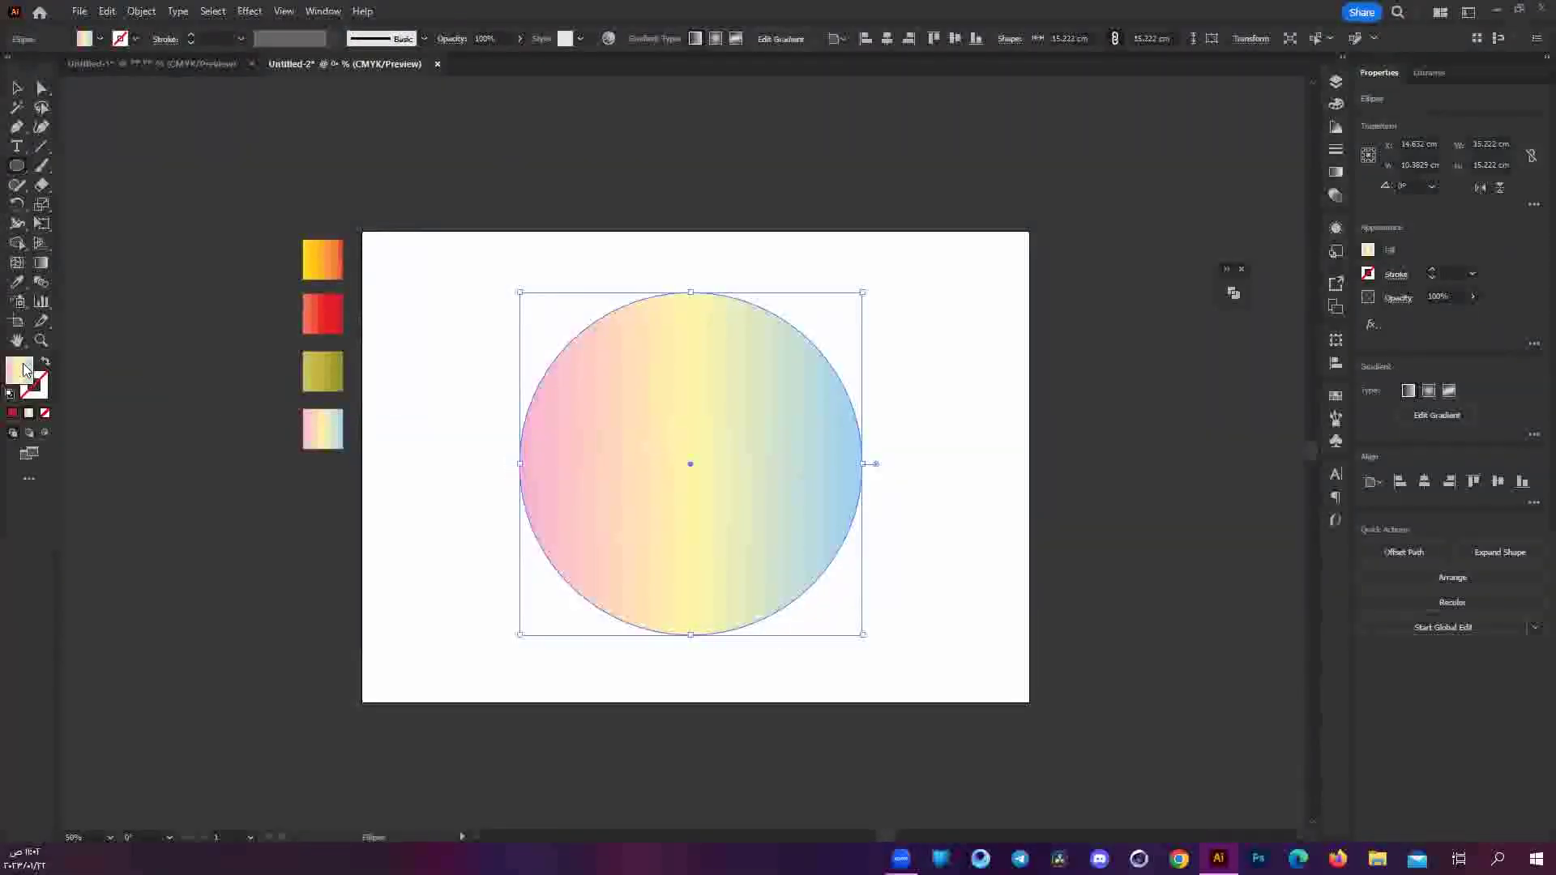
# Give the circle a white fill.
pyautogui.doubleClick(23, 369)
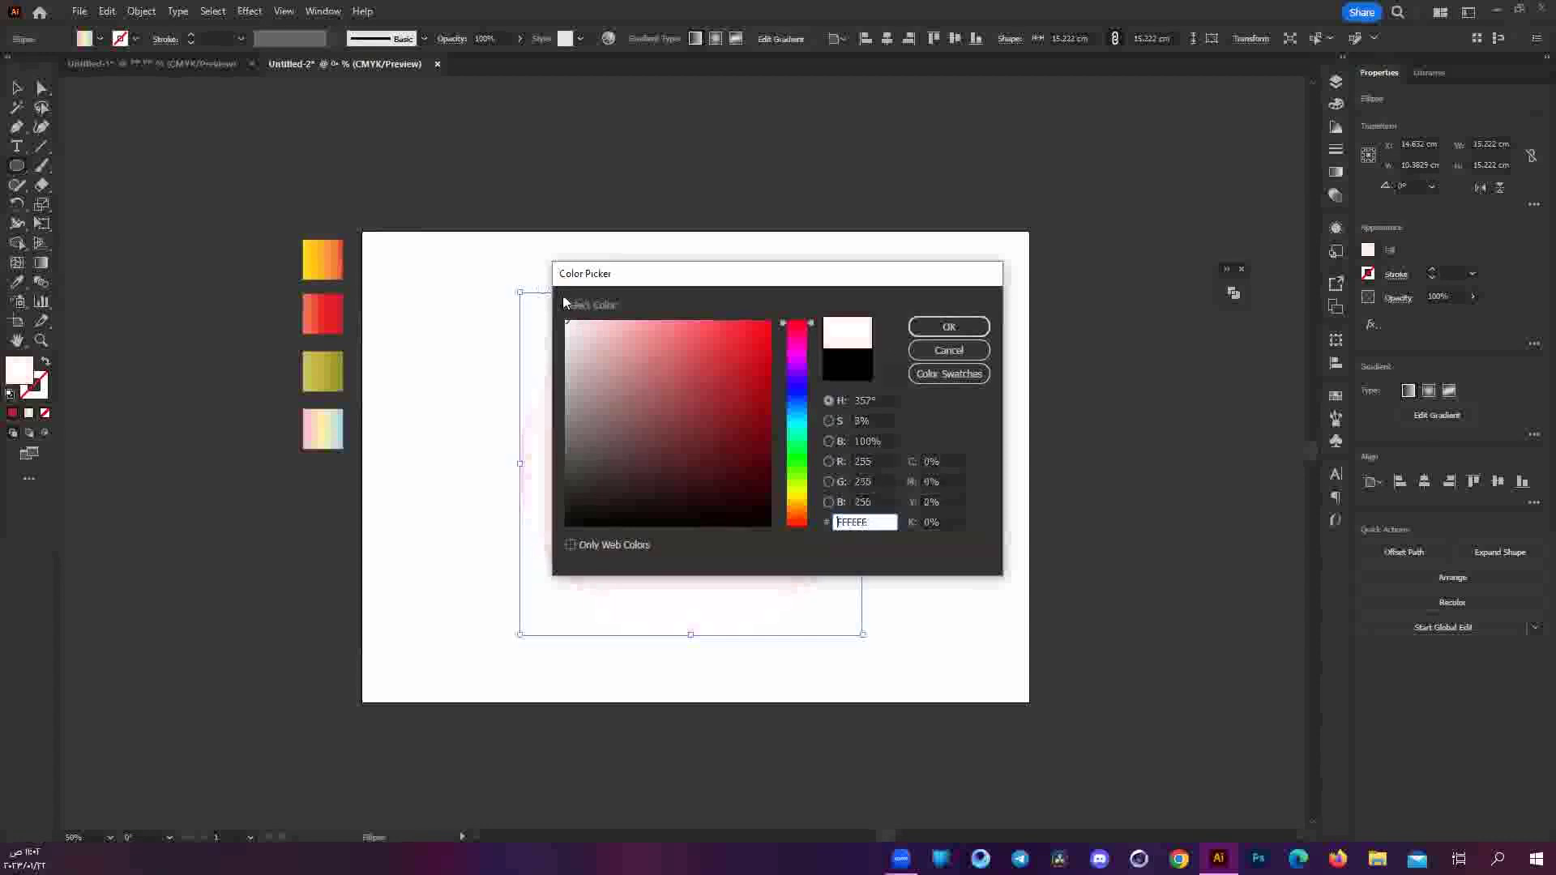
pyautogui.click(948, 326)
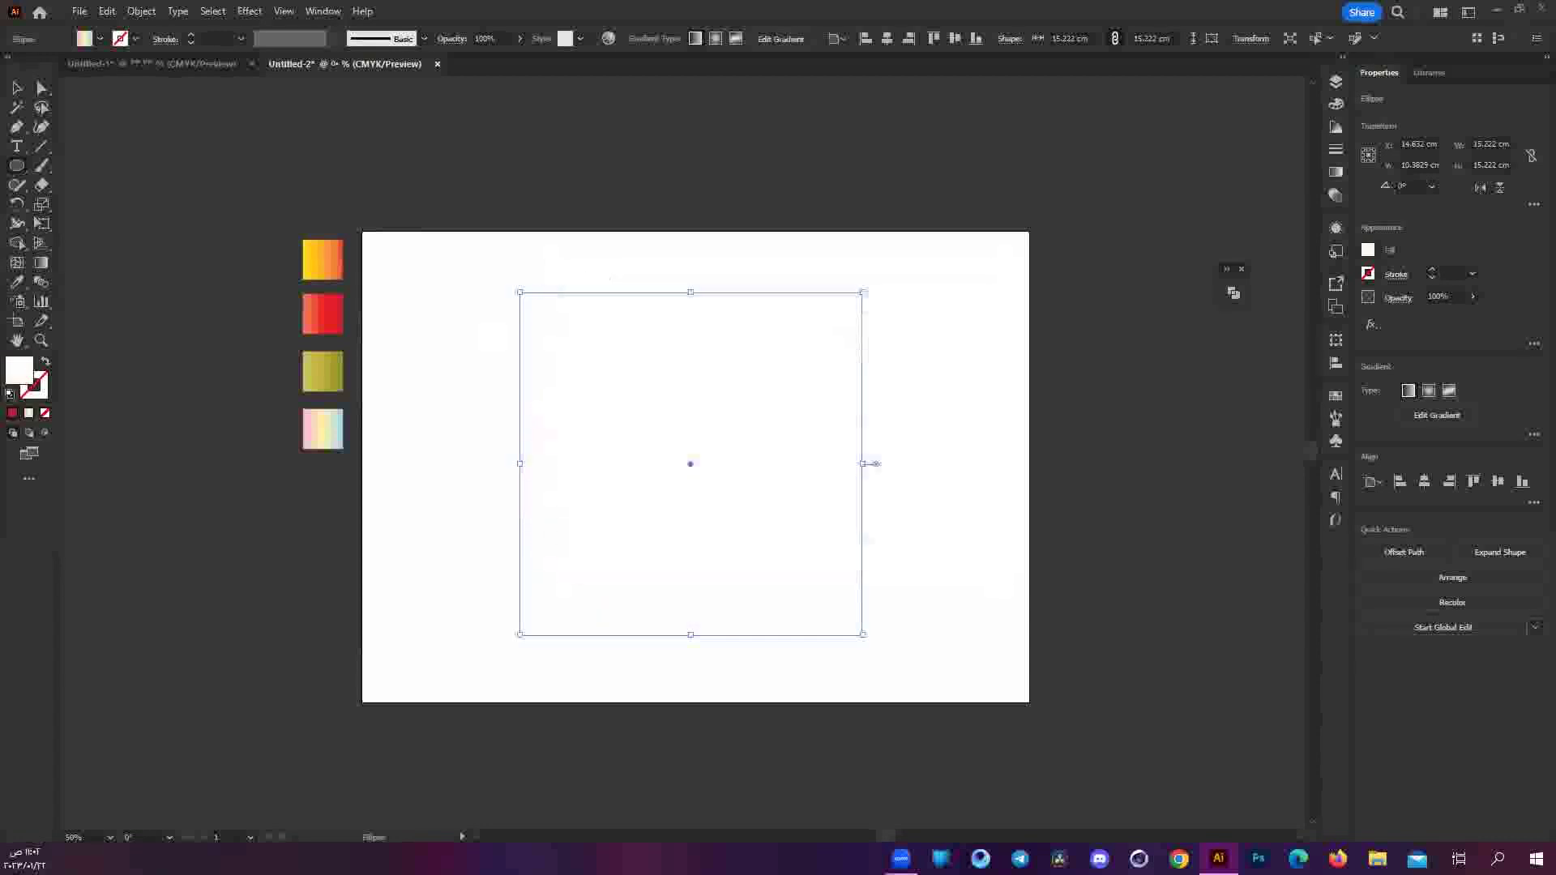
pyautogui.click(39, 390)
pyautogui.doubleClick(39, 391)
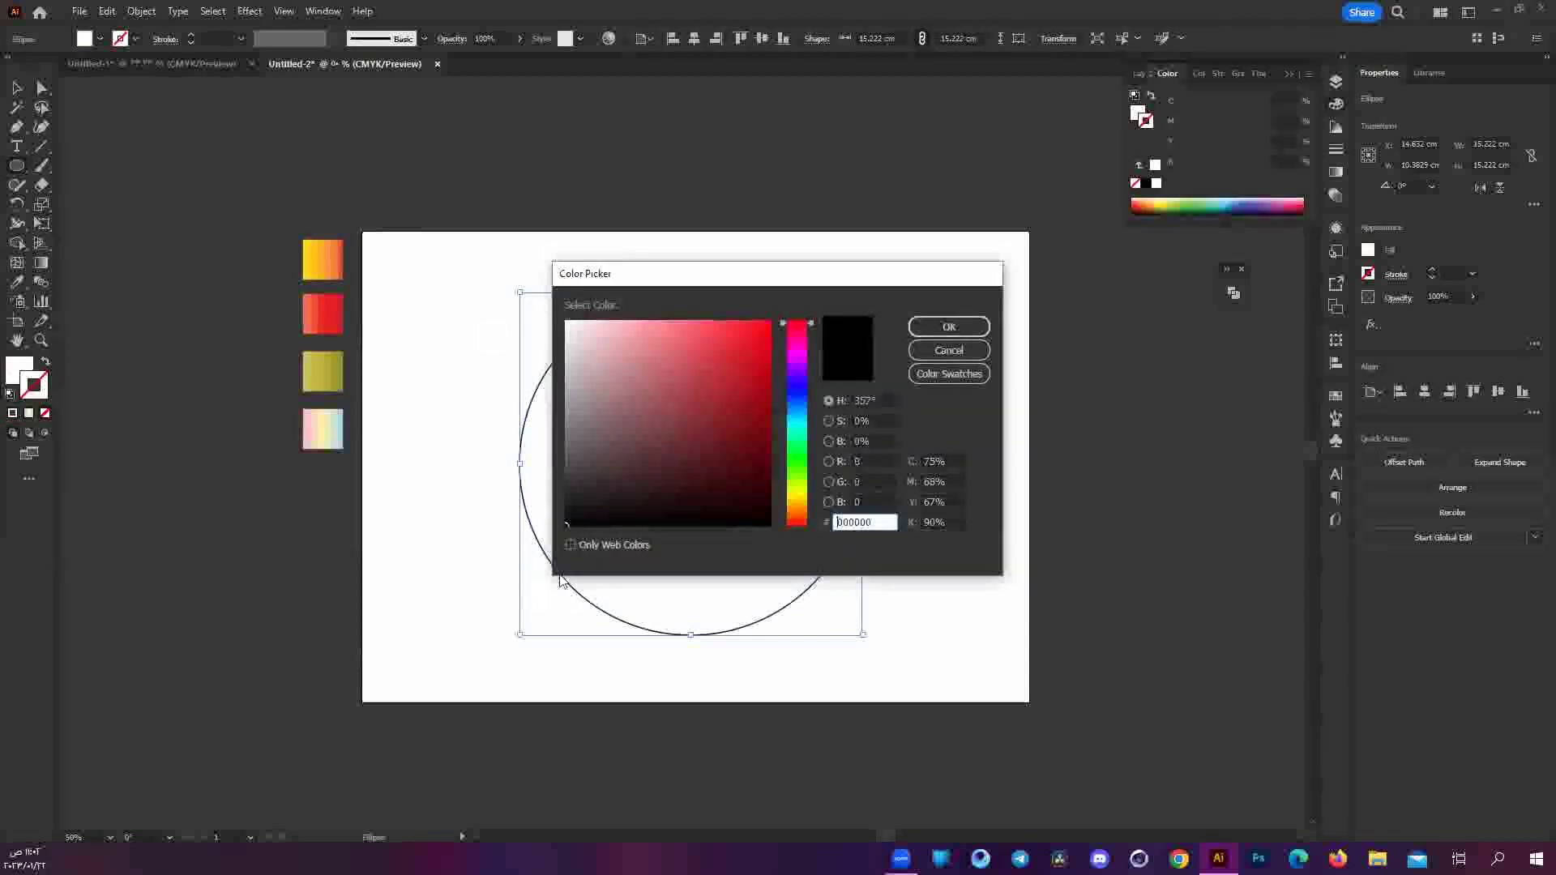
pyautogui.press('Escape')
# Reselect the whole white circle.
pyautogui.press('a')
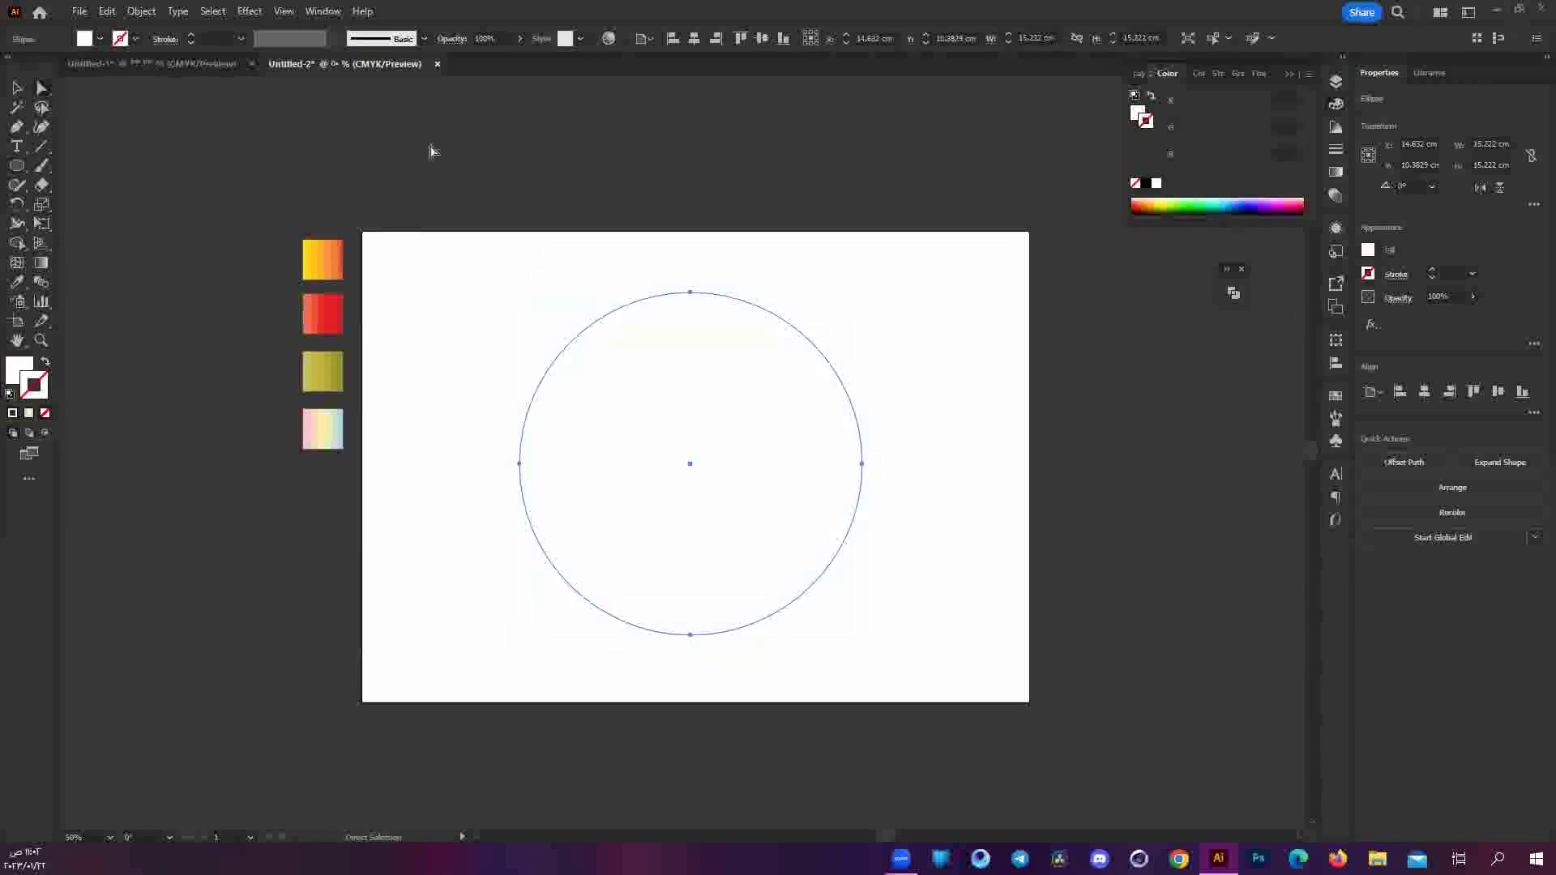
pyautogui.click(432, 151)
pyautogui.scroll(1, 732, 434)
pyautogui.moveTo(958, 268); pyautogui.dragTo(271, 386)
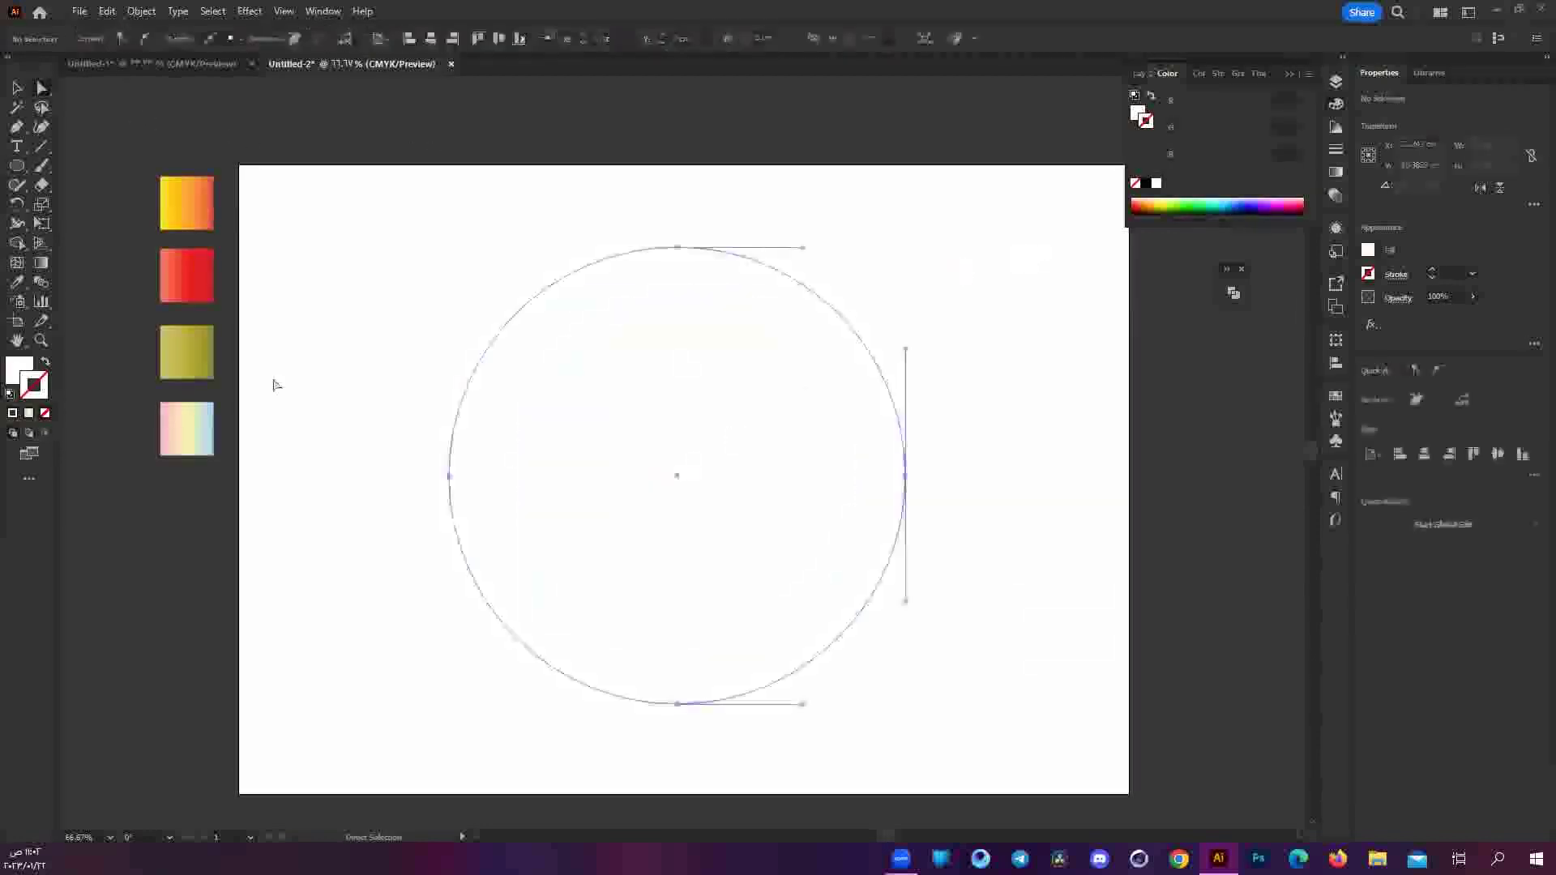
pyautogui.click(555, 362)
pyautogui.click(1036, 732)
pyautogui.click(649, 556)
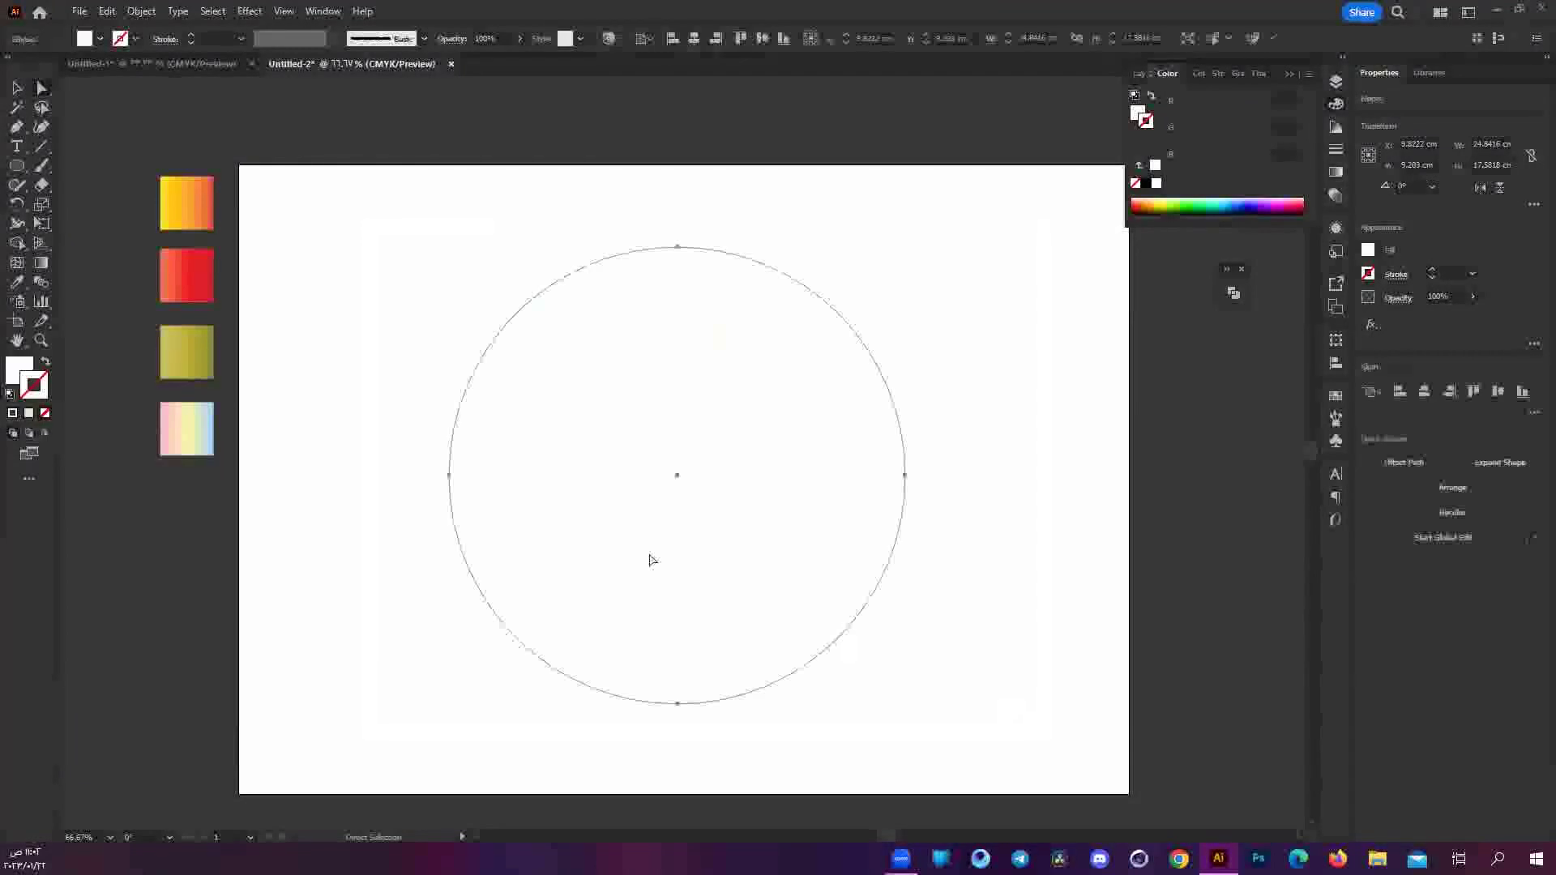
# Apply a black 1 pt stroke to the circle's outline.
pyautogui.doubleClick(34, 384)
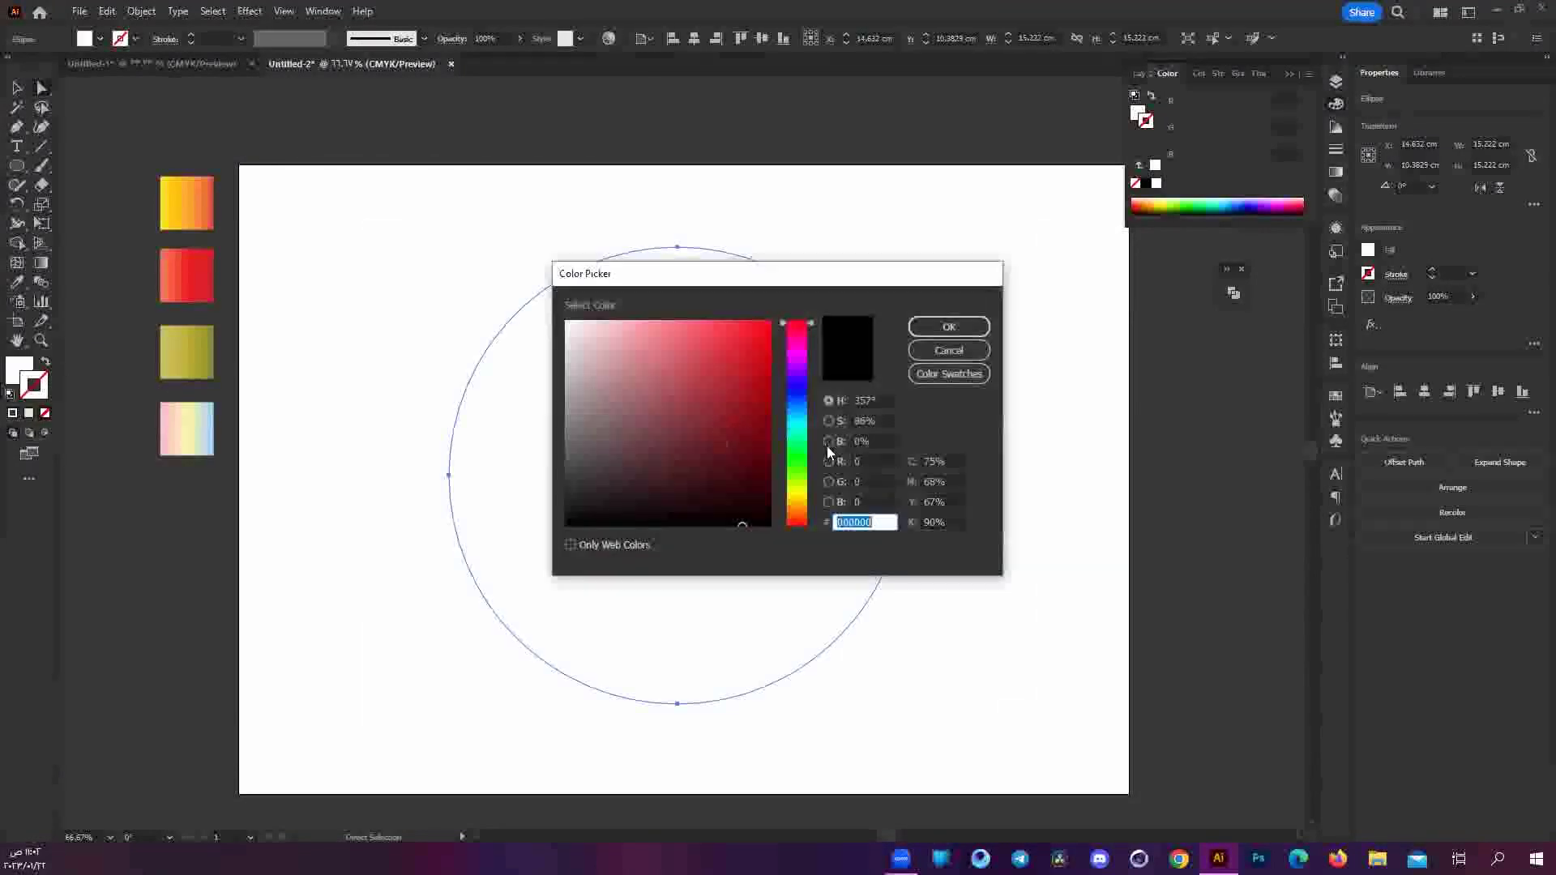
pyautogui.click(935, 321)
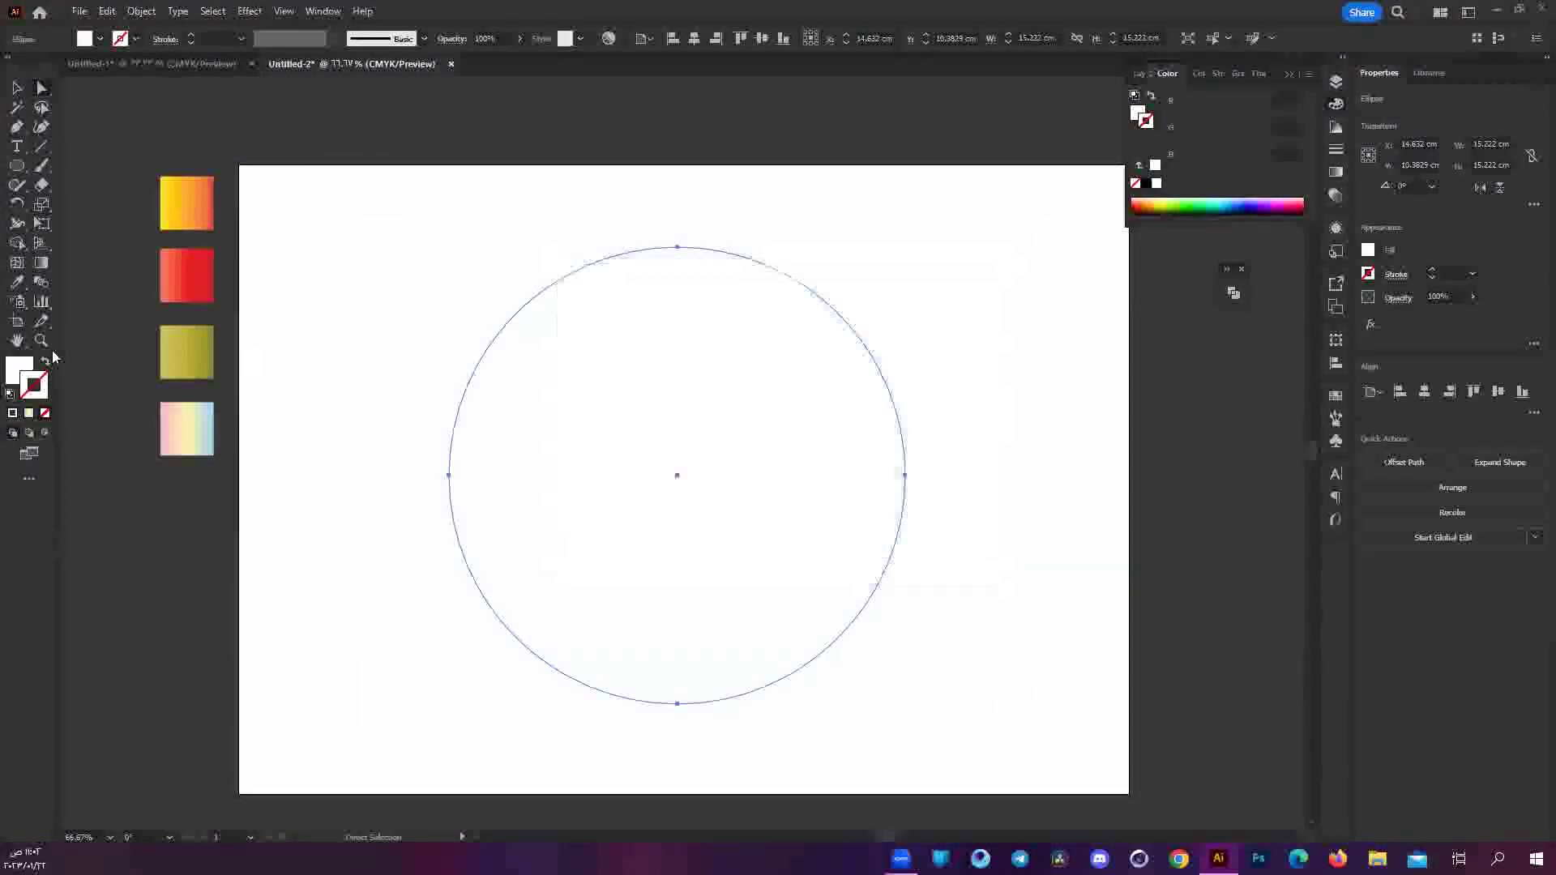
pyautogui.click(12, 412)
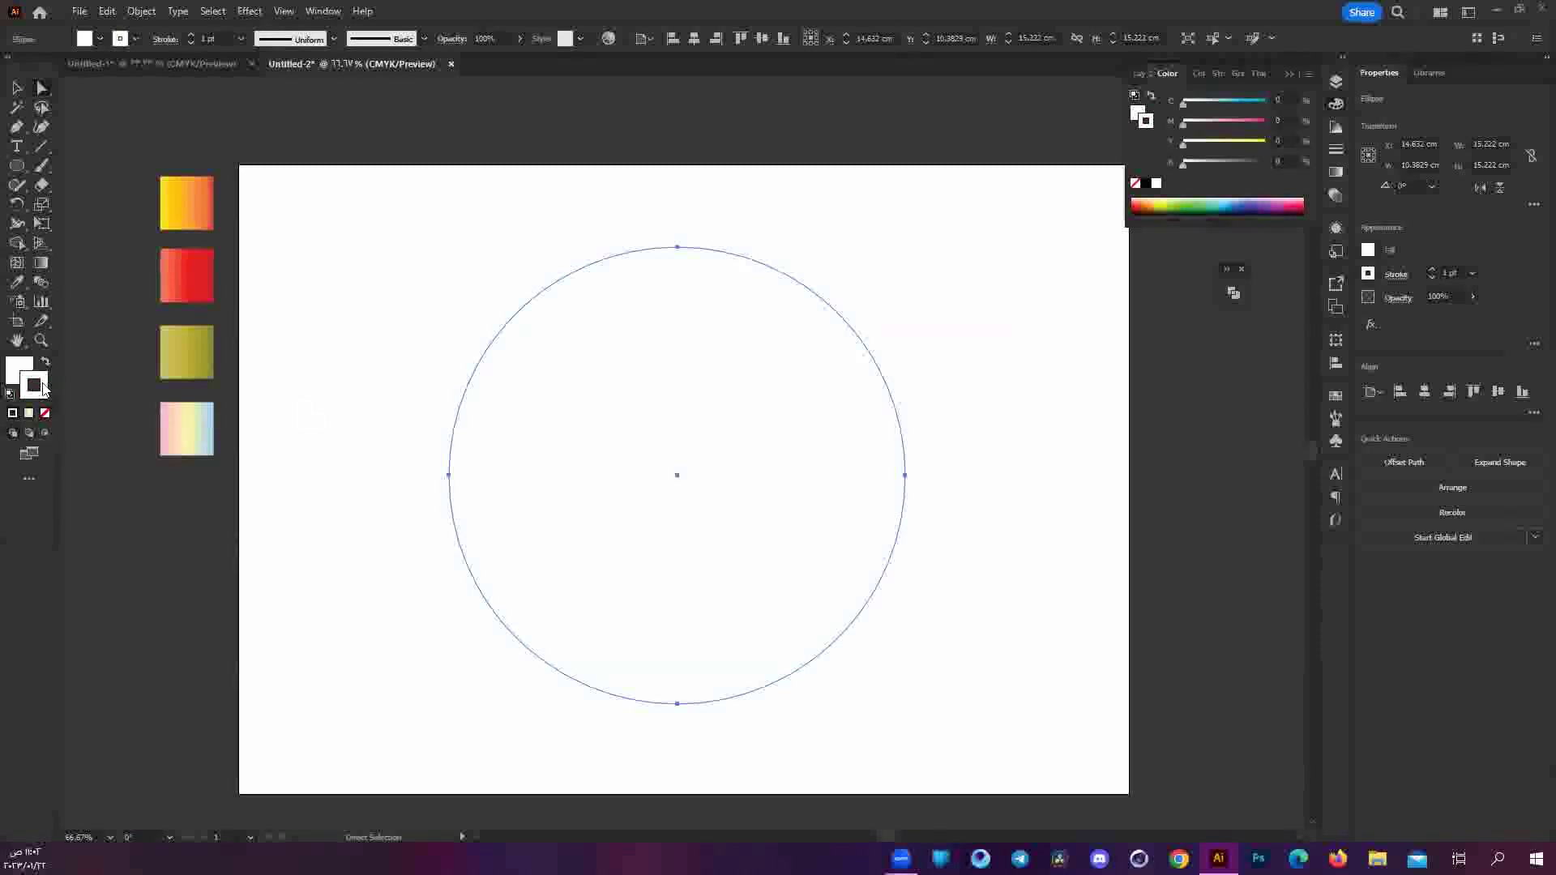
pyautogui.doubleClick(34, 385)
pyautogui.click(945, 326)
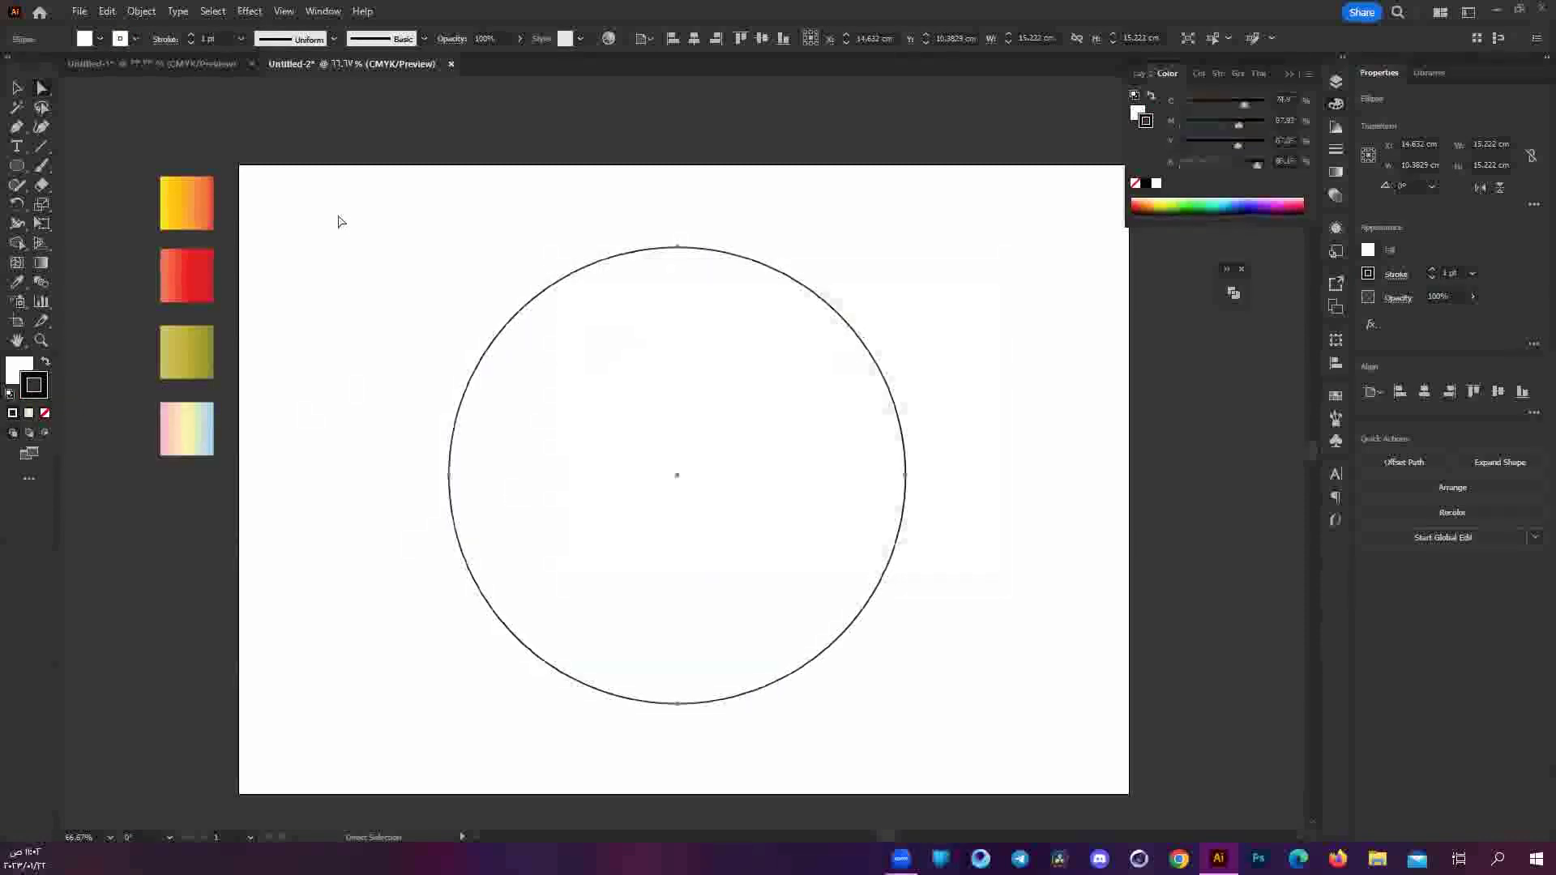
pyautogui.click(650, 344)
# Scale a smaller copy of the circle, about 11.5 cm, inside the big one.
pyautogui.click(734, 531)
pyautogui.press('v')
pyautogui.press('a')
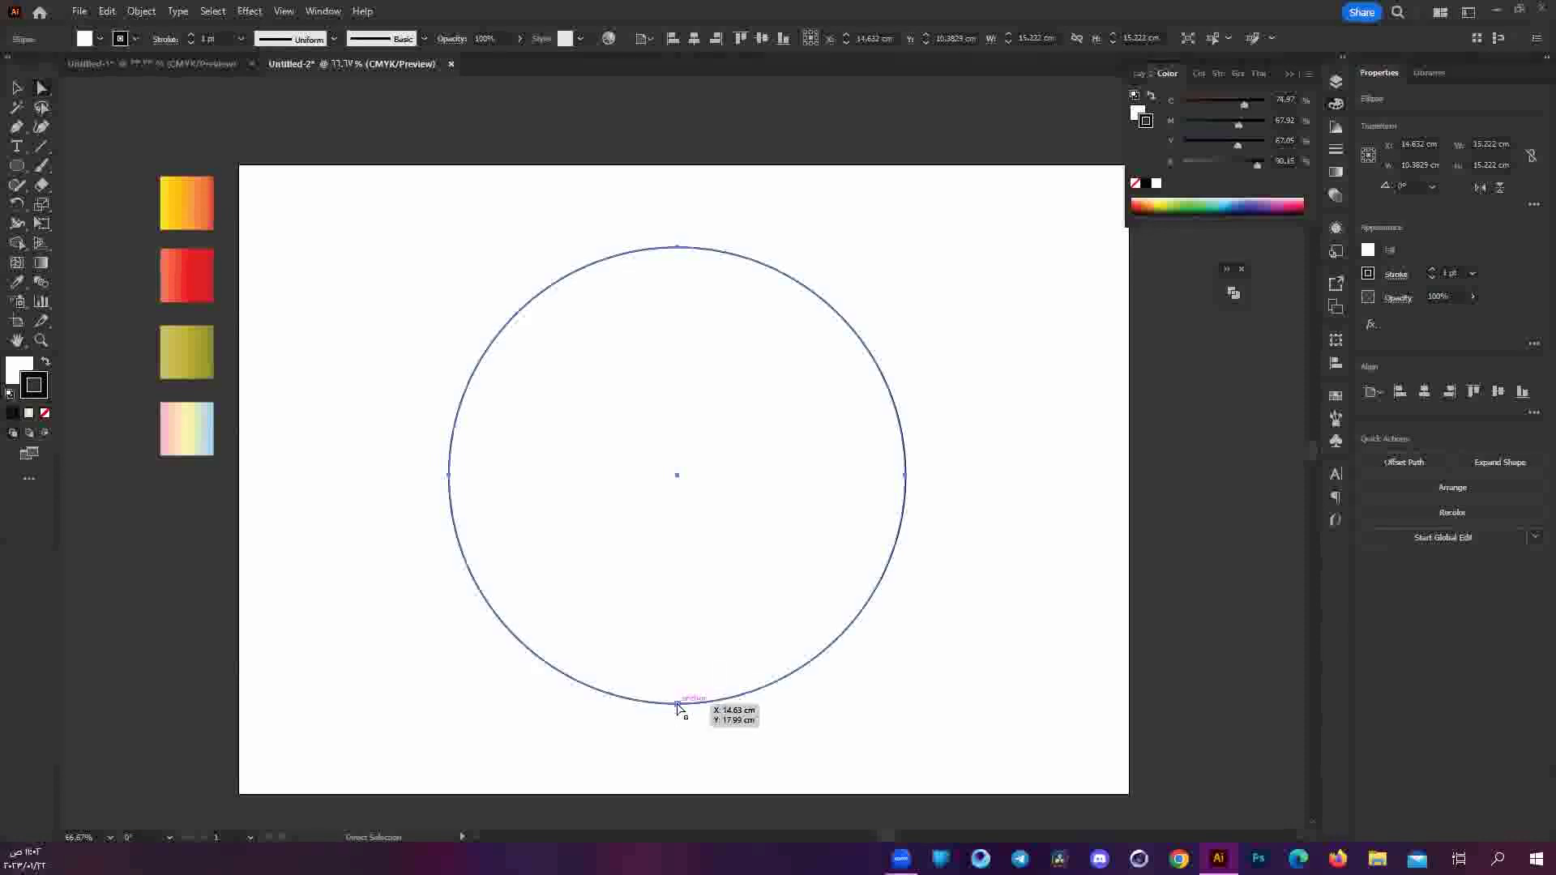
pyautogui.press('v')
pyautogui.moveTo(677, 703); pyautogui.dragTo(681, 591)
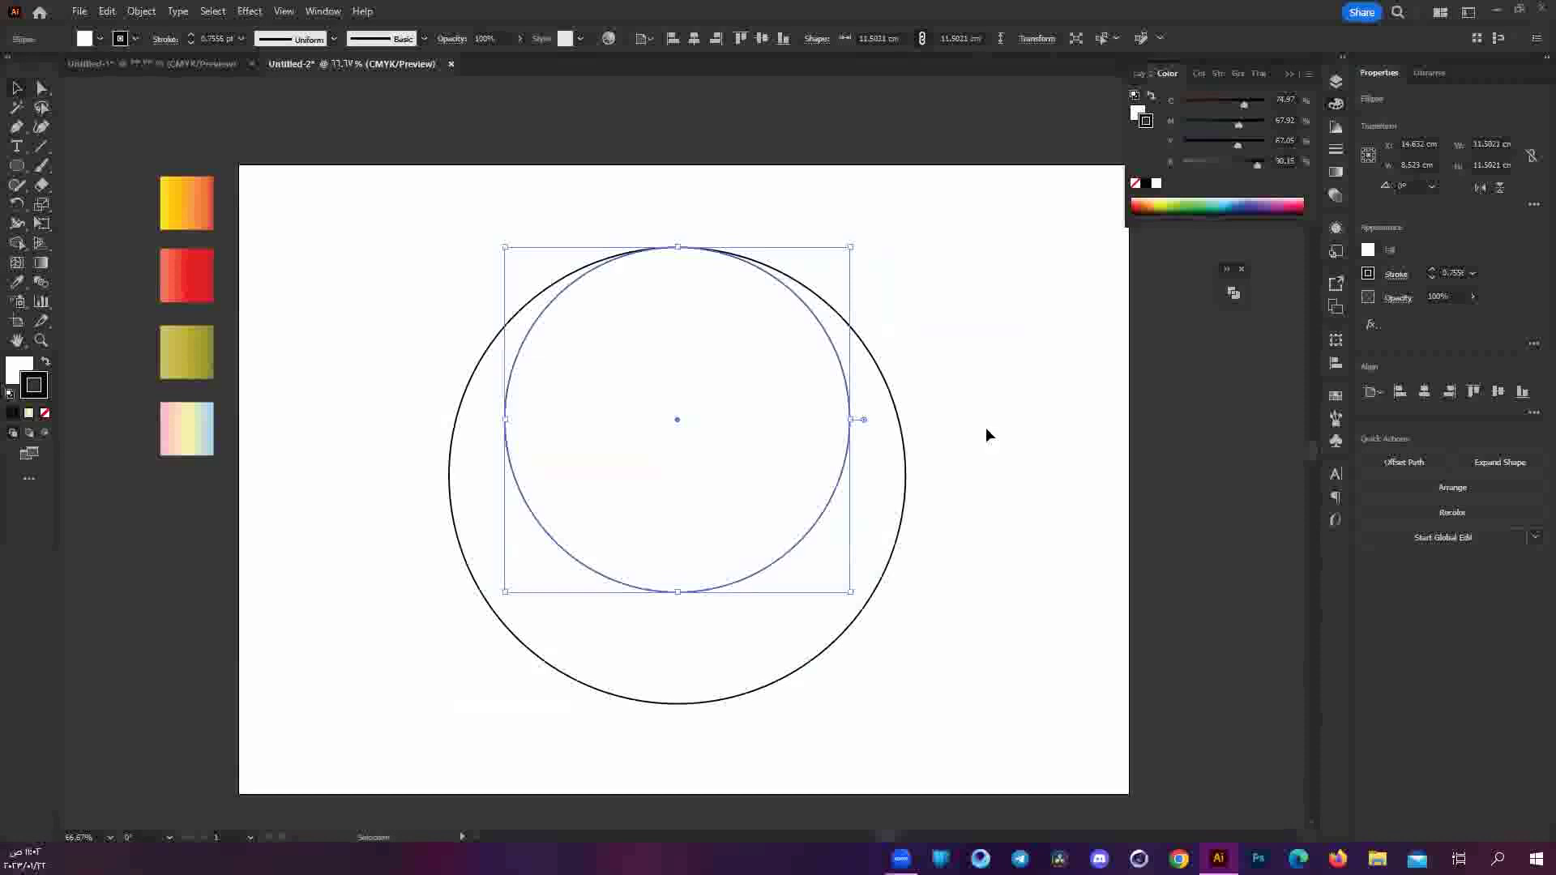
pyautogui.click(837, 573)
# Align both circles by their top edges and fit the artboard in view.
pyautogui.hotkey('ctrl', 'a')
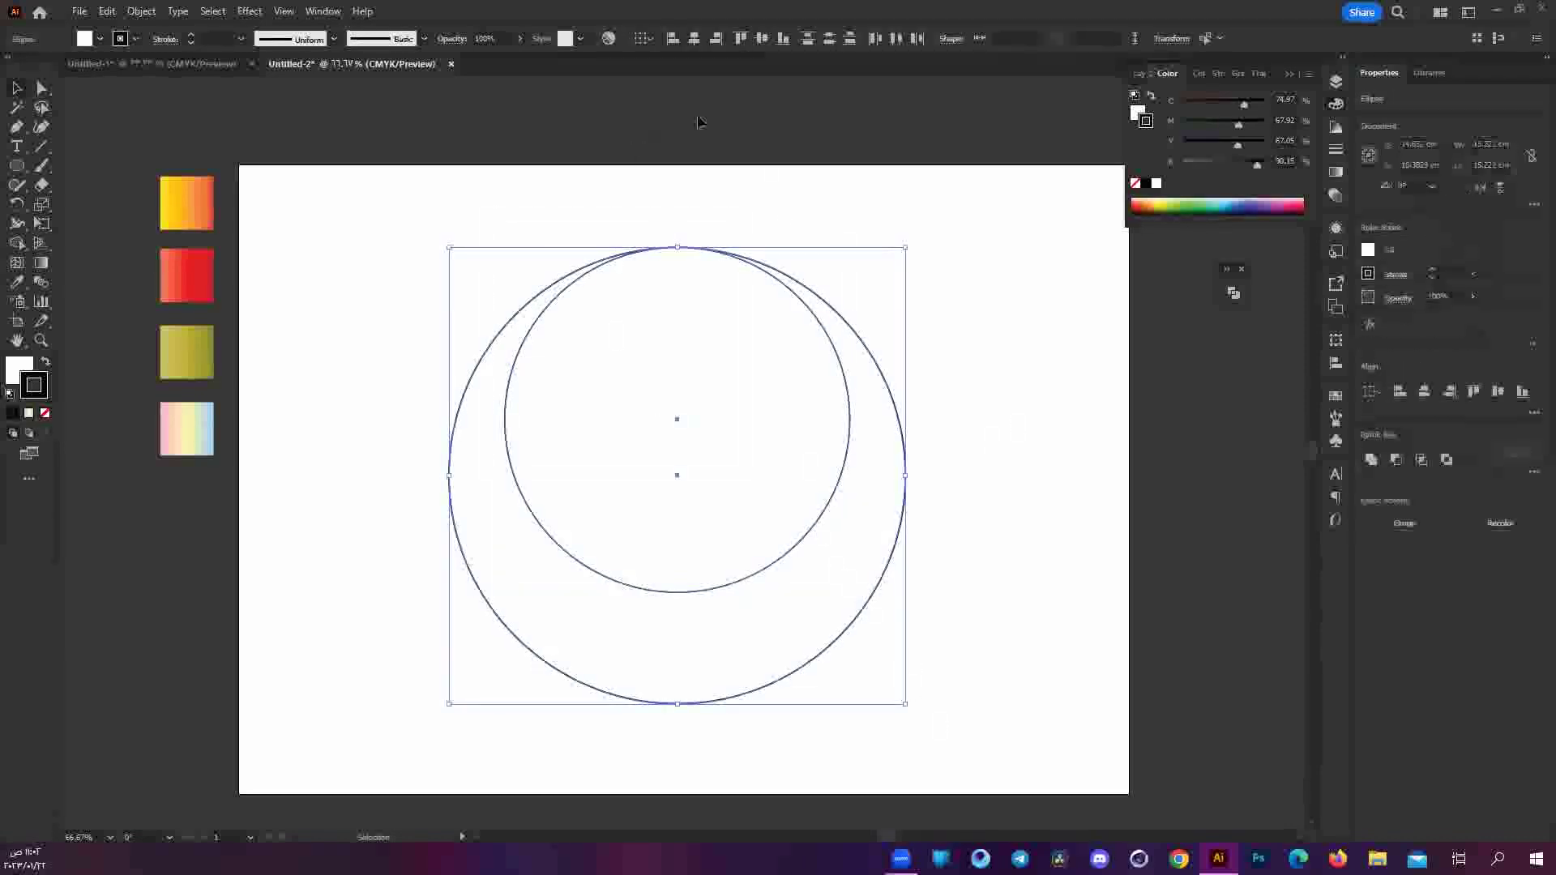
pyautogui.scroll(3, 687, 192)
pyautogui.click(650, 40)
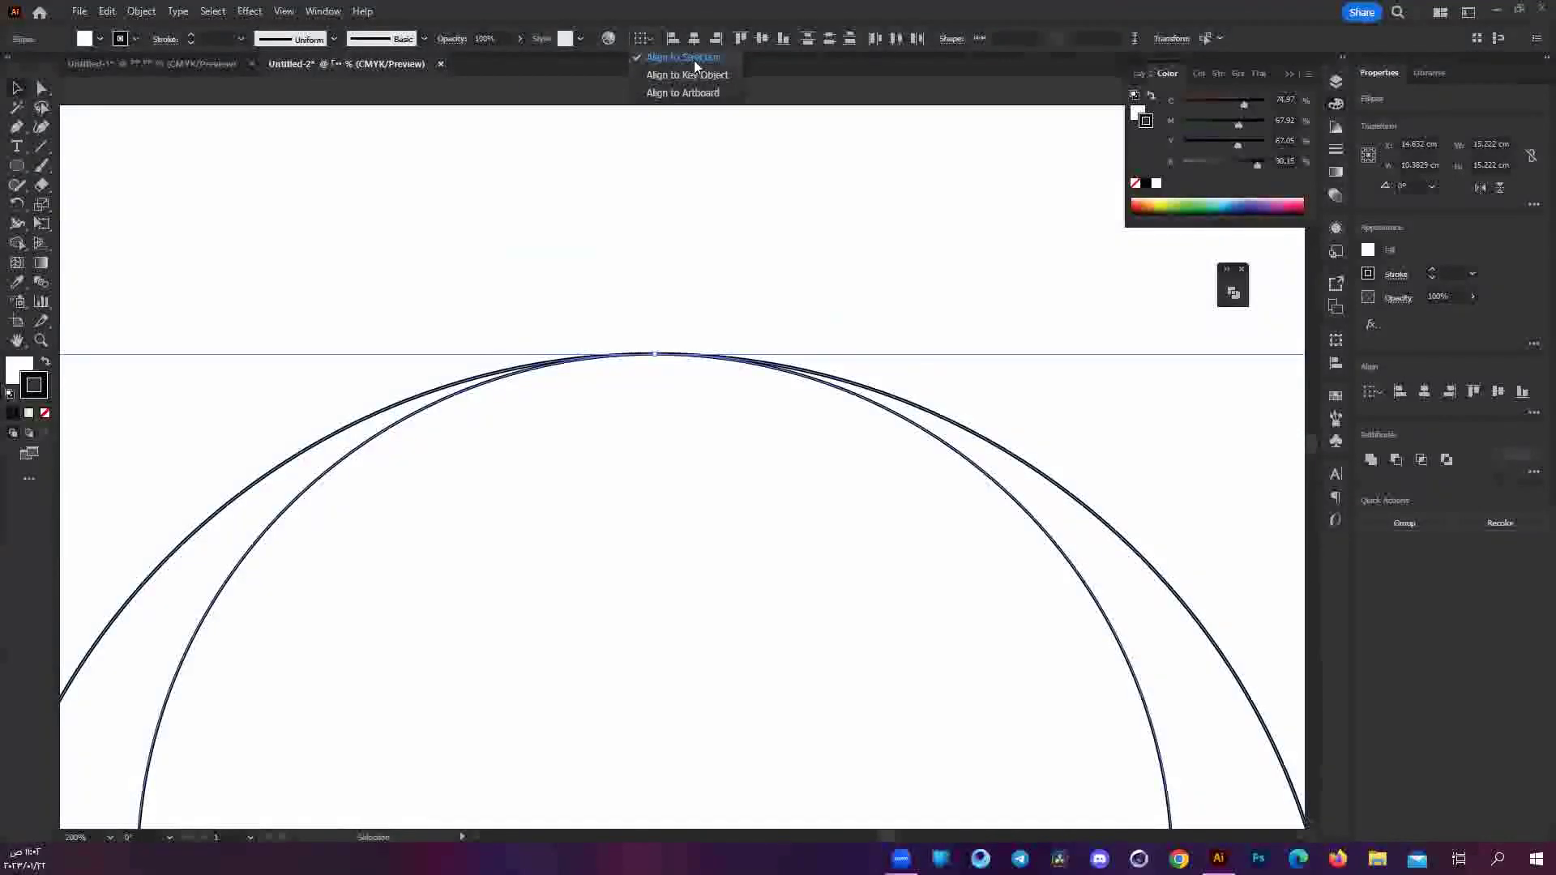
pyautogui.click(743, 40)
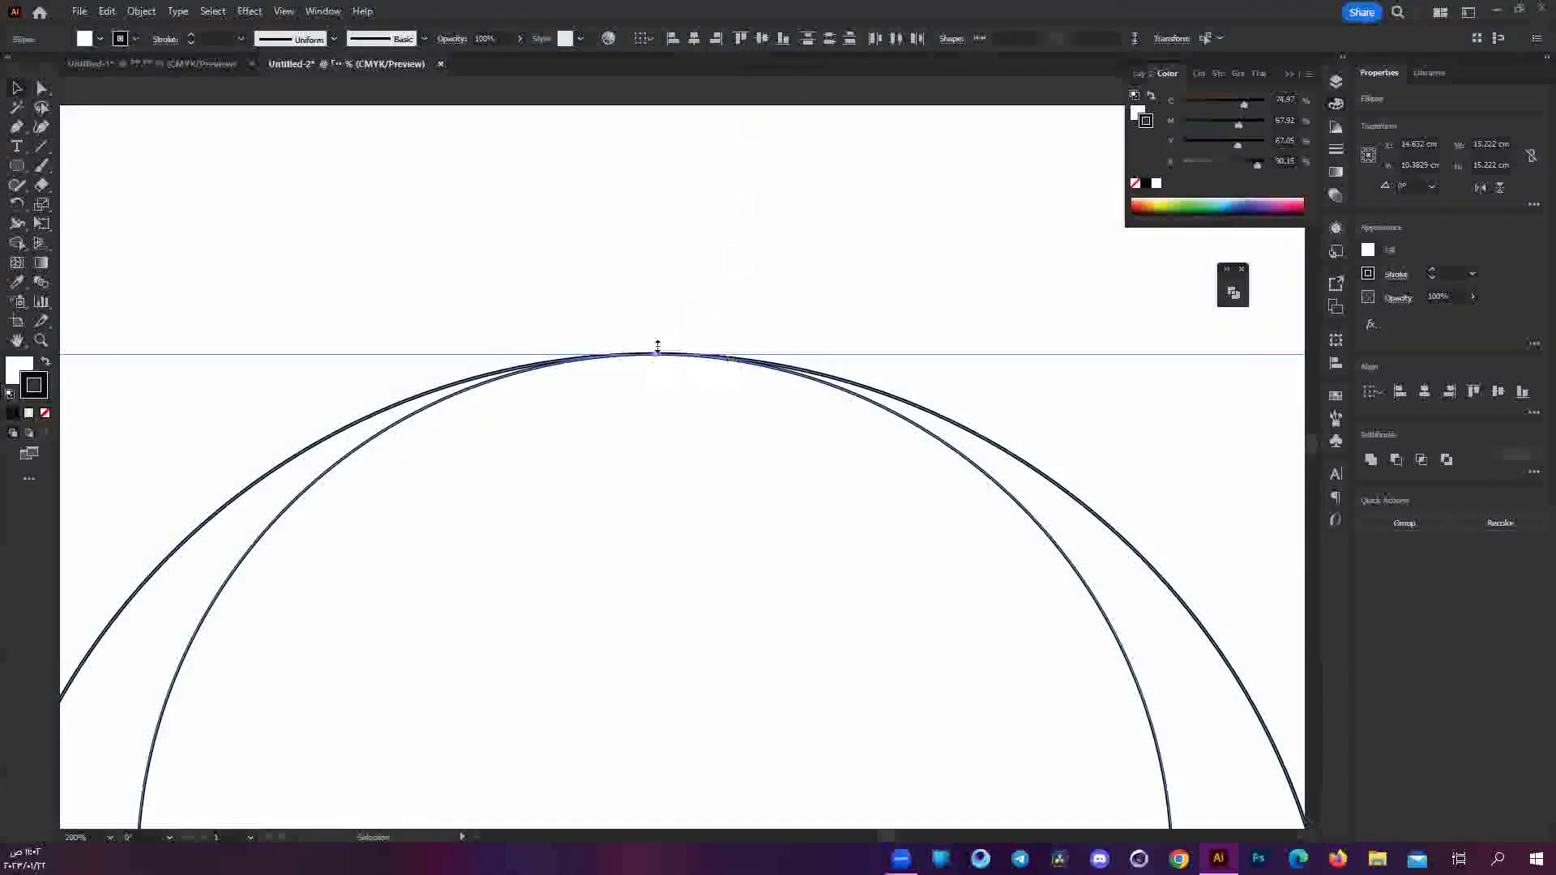
pyautogui.click(697, 260)
pyautogui.hotkey('ctrl', '0')
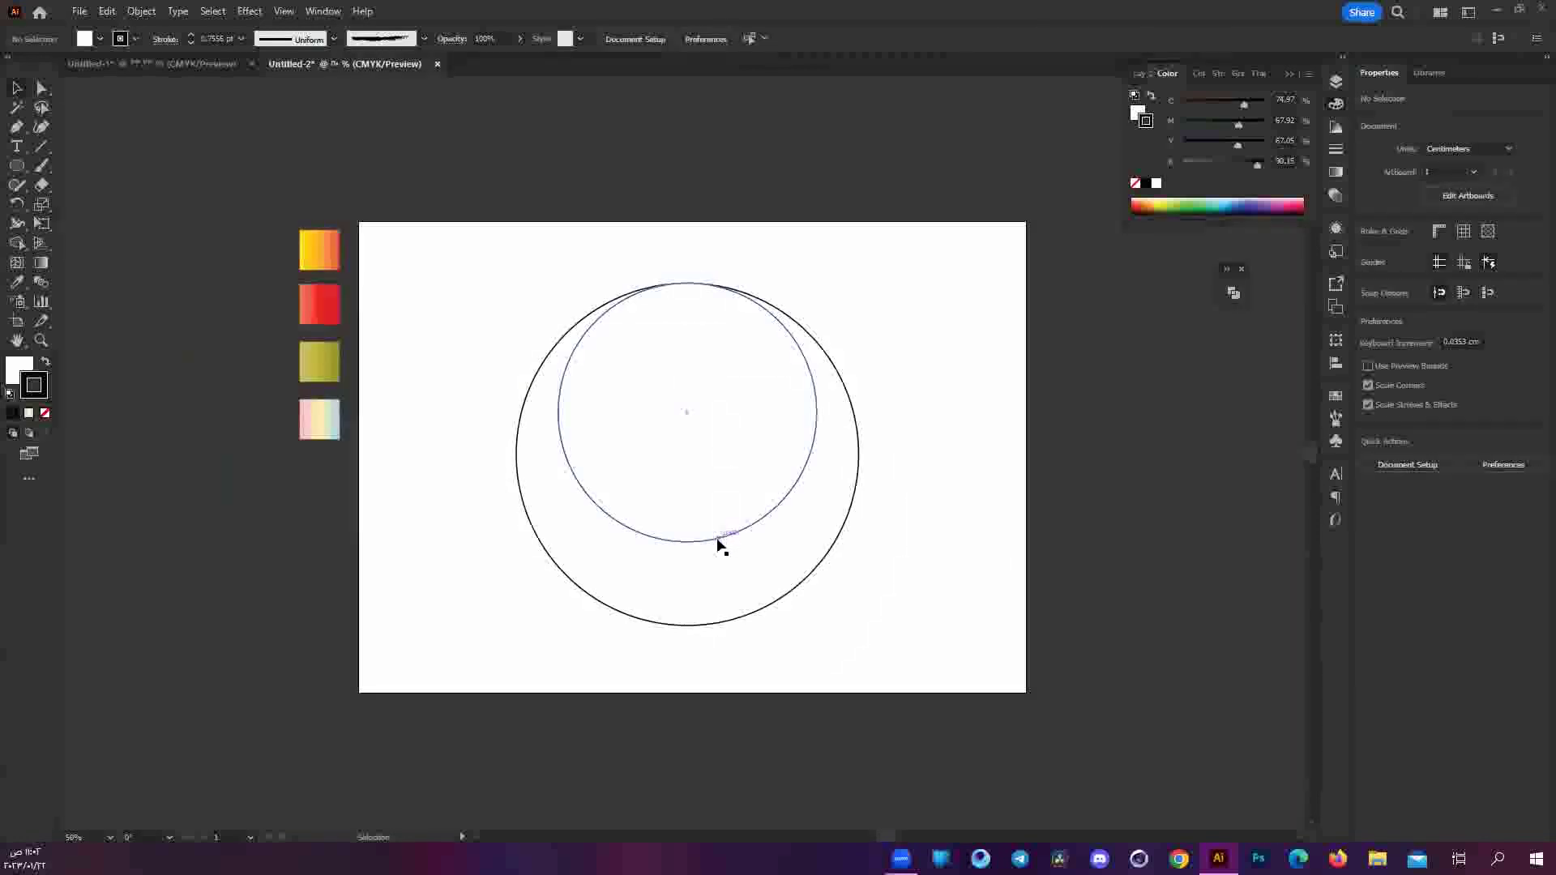
# Copy the inner circle downward and align it to the big circle's bottom edge.
pyautogui.click(721, 540)
pyautogui.scroll(2, 716, 592)
pyautogui.moveTo(697, 498)
pyautogui.mouseDown()
pyautogui.moveTo(694, 516)
pyautogui.moveTo(675, 501)
pyautogui.moveTo(664, 668)
pyautogui.mouseUp()
pyautogui.click(1099, 649)
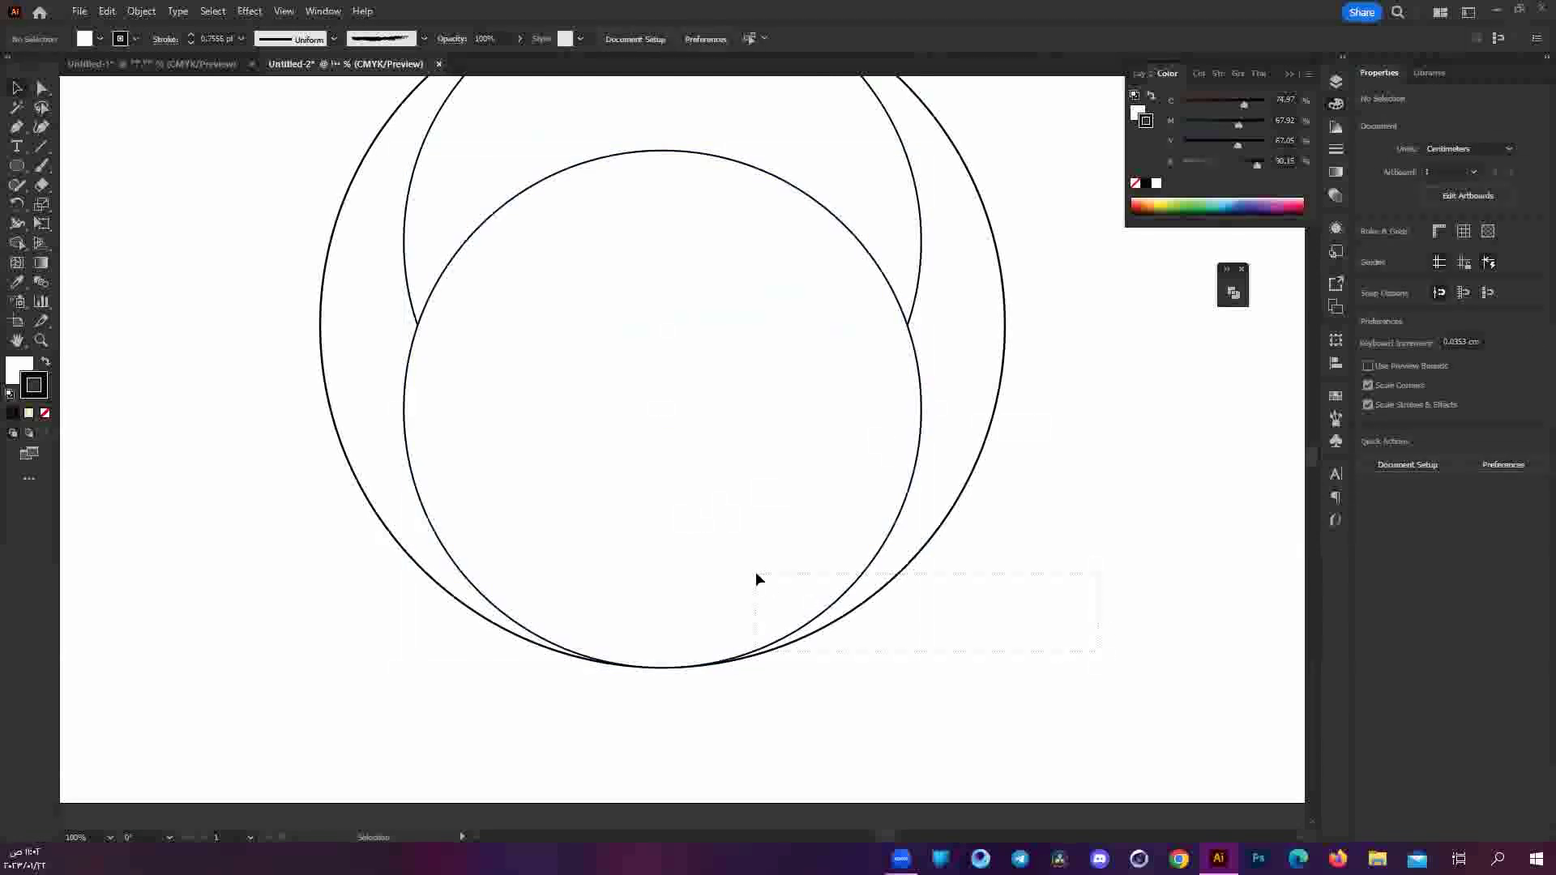
pyautogui.moveTo(1098, 649); pyautogui.dragTo(745, 470)
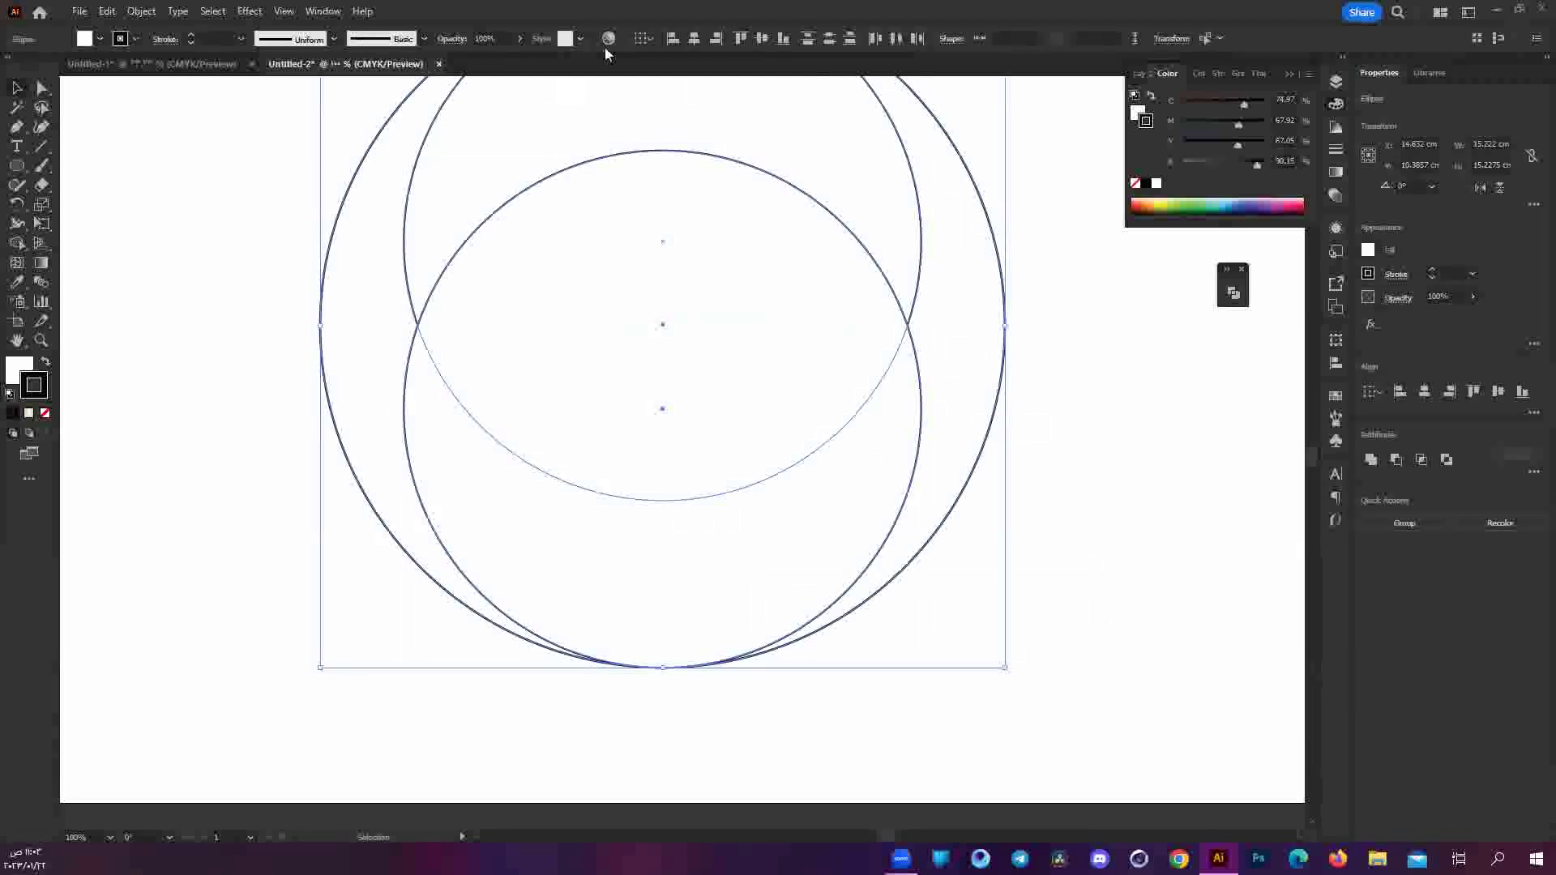
pyautogui.click(781, 36)
pyautogui.click(1037, 498)
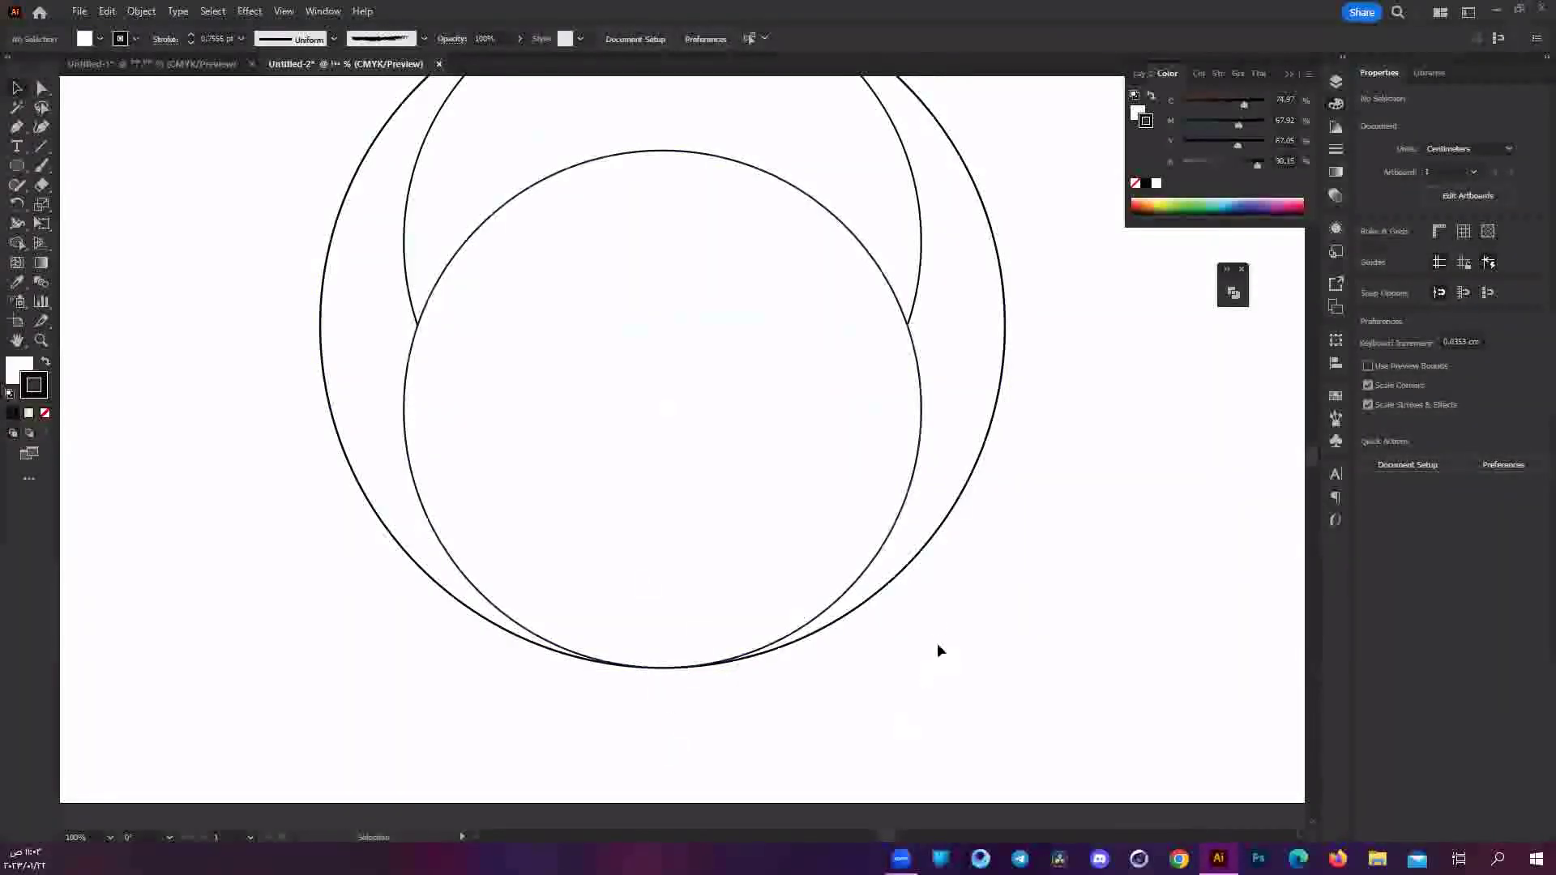
# Place a copy of the inner circle against the big circle's right edge.
pyautogui.click(920, 406)
pyautogui.moveTo(927, 434); pyautogui.dragTo(1022, 369)
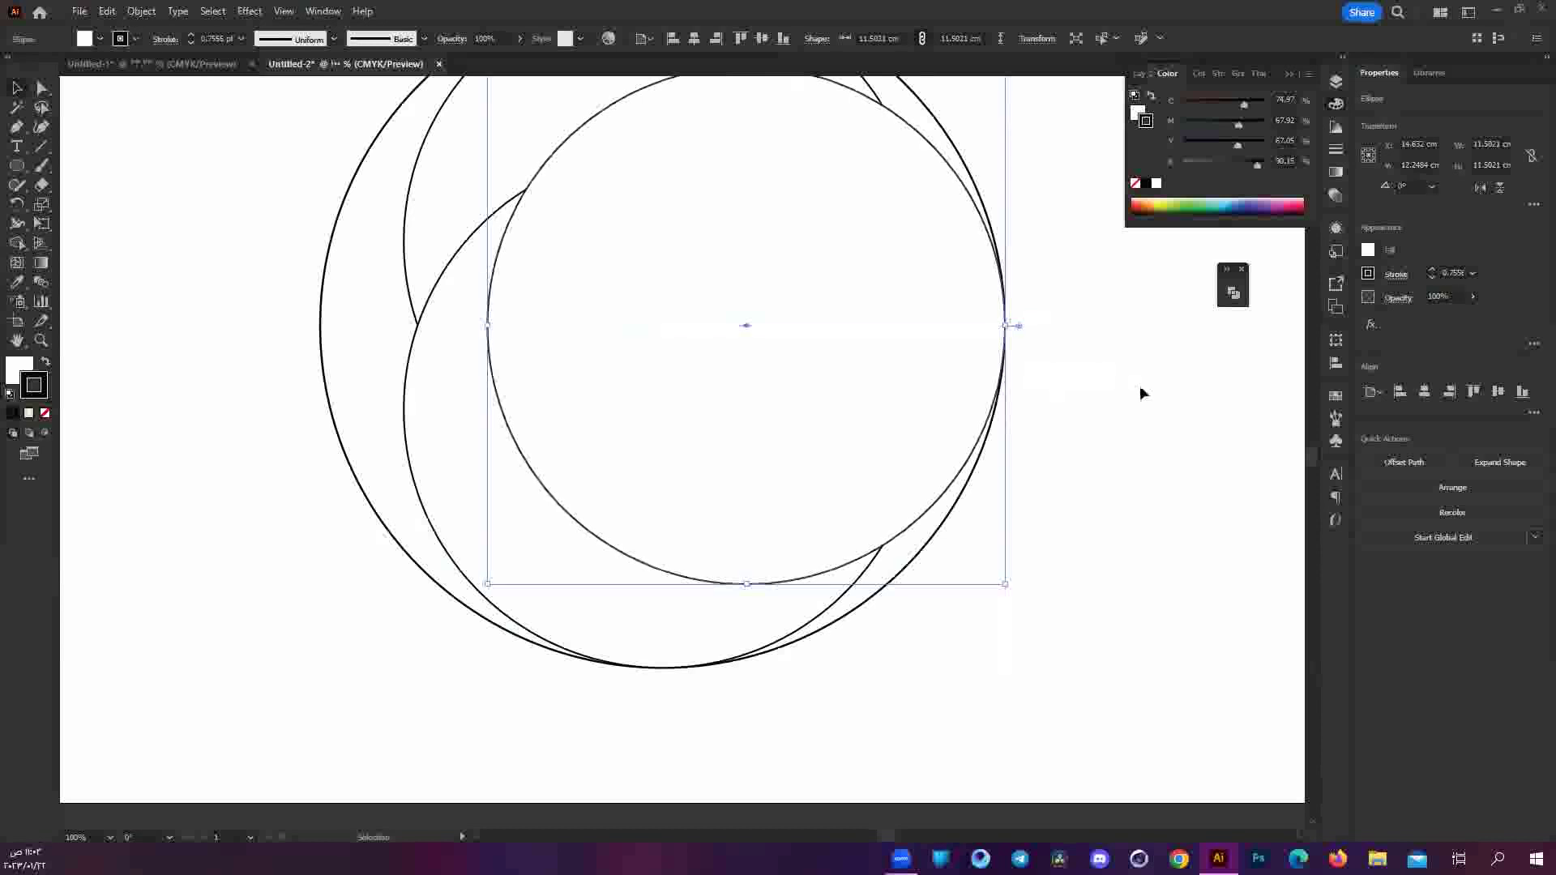
pyautogui.click(1139, 393)
pyautogui.keyDown('shift'); pyautogui.click(935, 366); pyautogui.keyUp('shift')
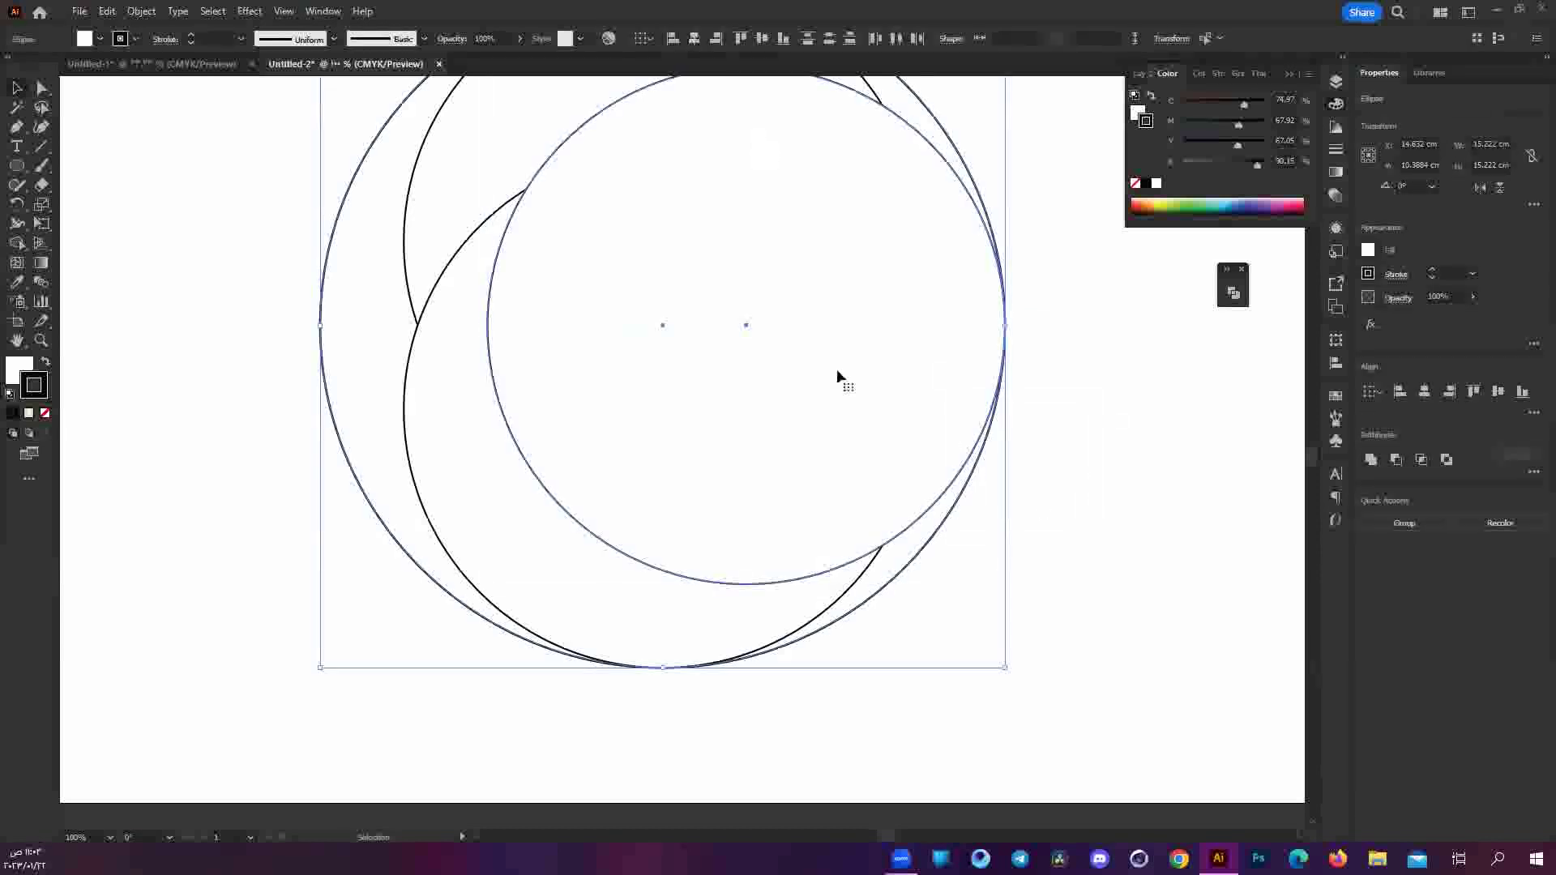
pyautogui.scroll(2, 841, 375)
pyautogui.scroll(2, 841, 375)
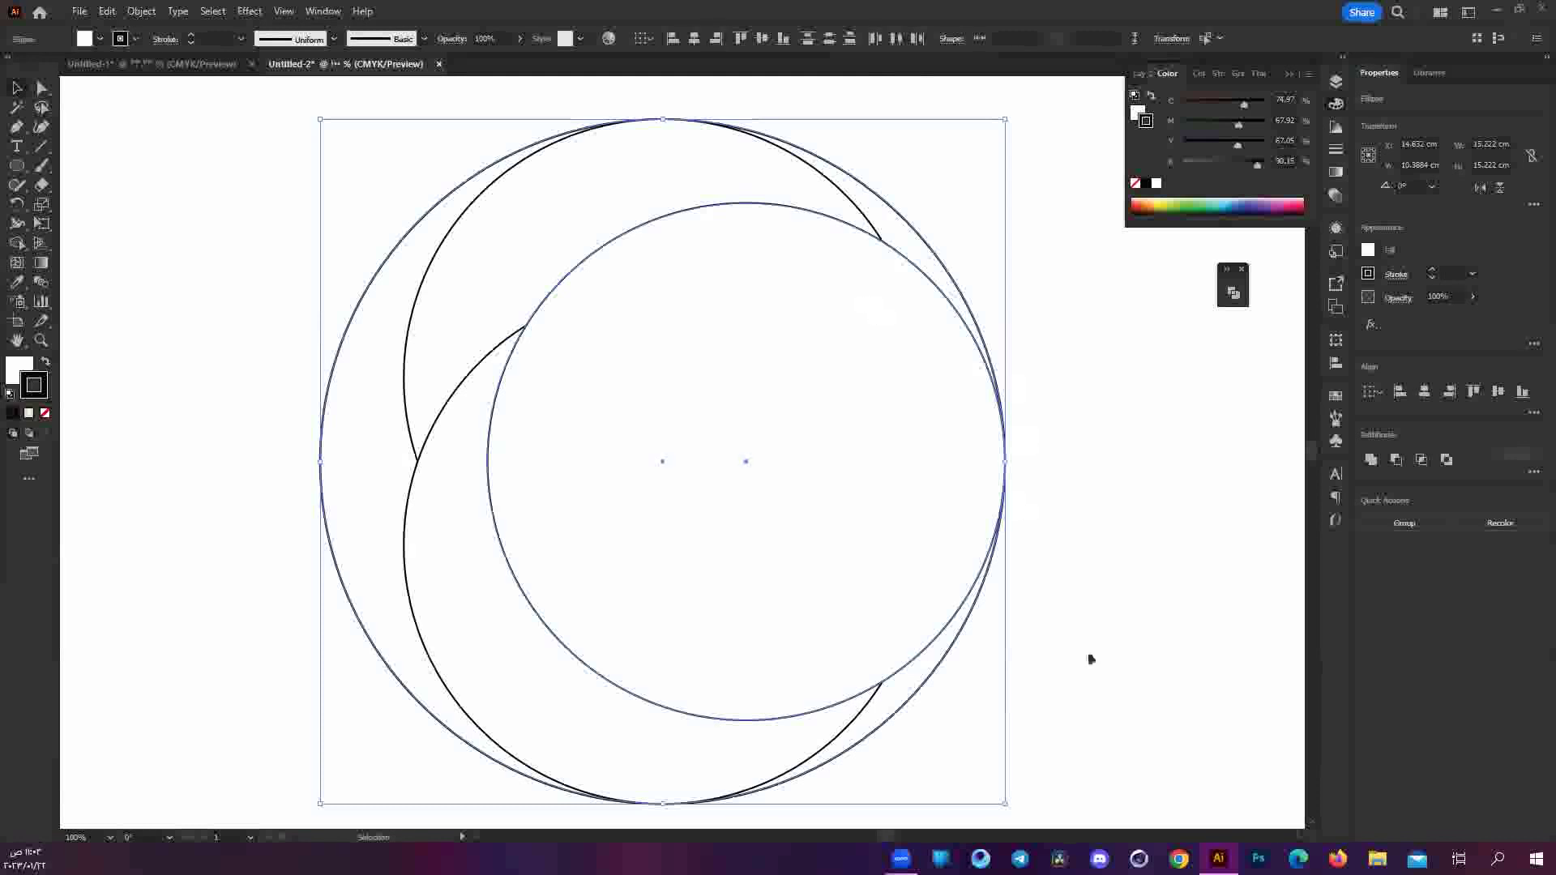
pyautogui.hotkey('ctrl', 'shift', 'a')
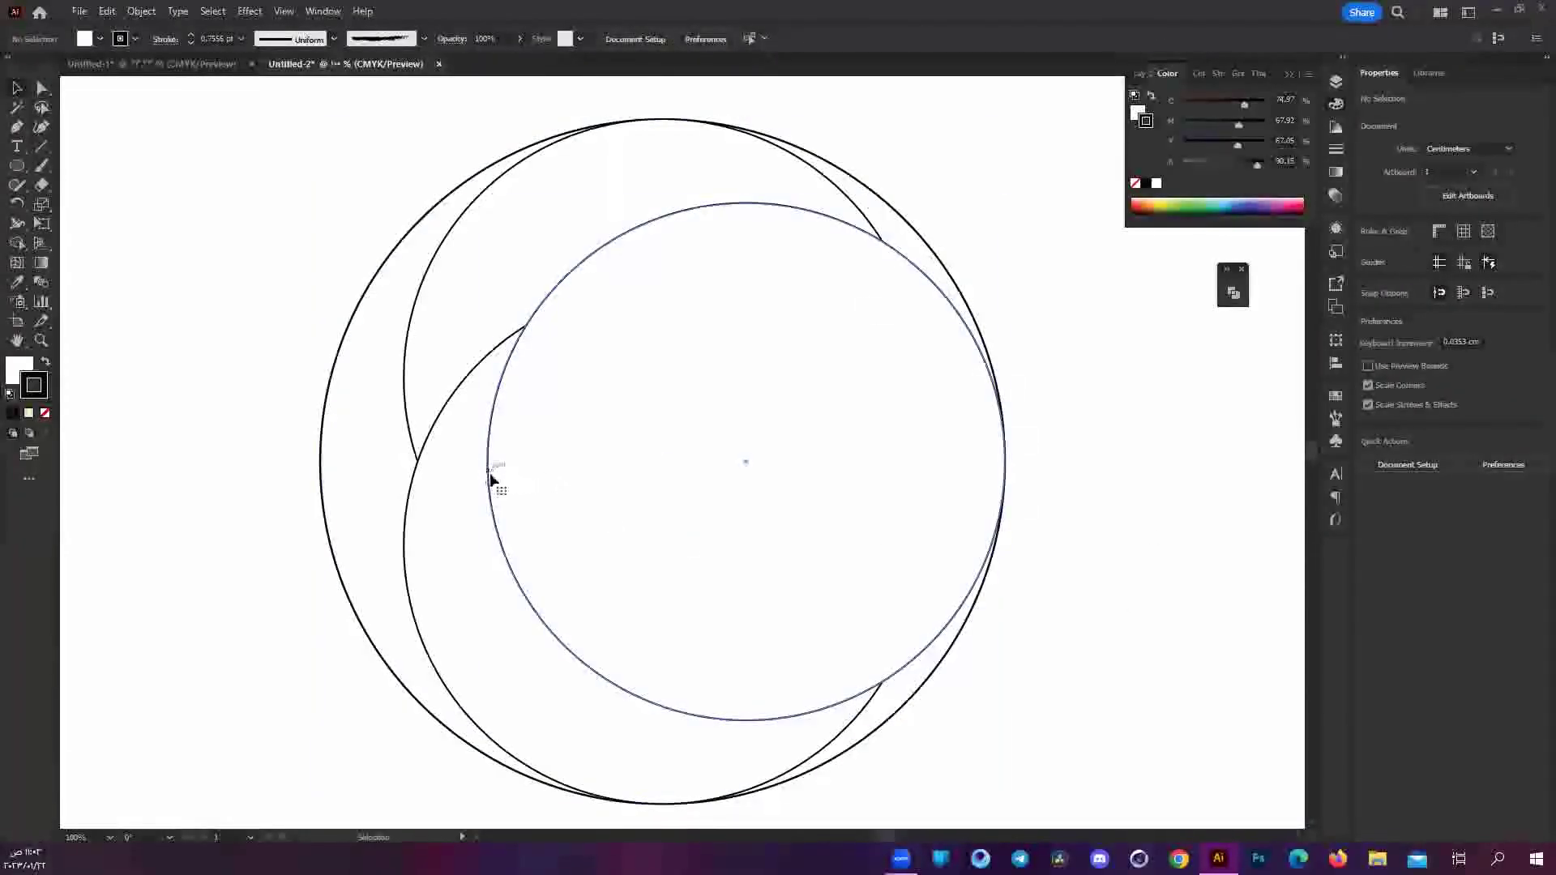
# Place another inner circle copy against the big circle's left edge.
pyautogui.click(490, 478)
pyautogui.moveTo(484, 480); pyautogui.dragTo(318, 478)
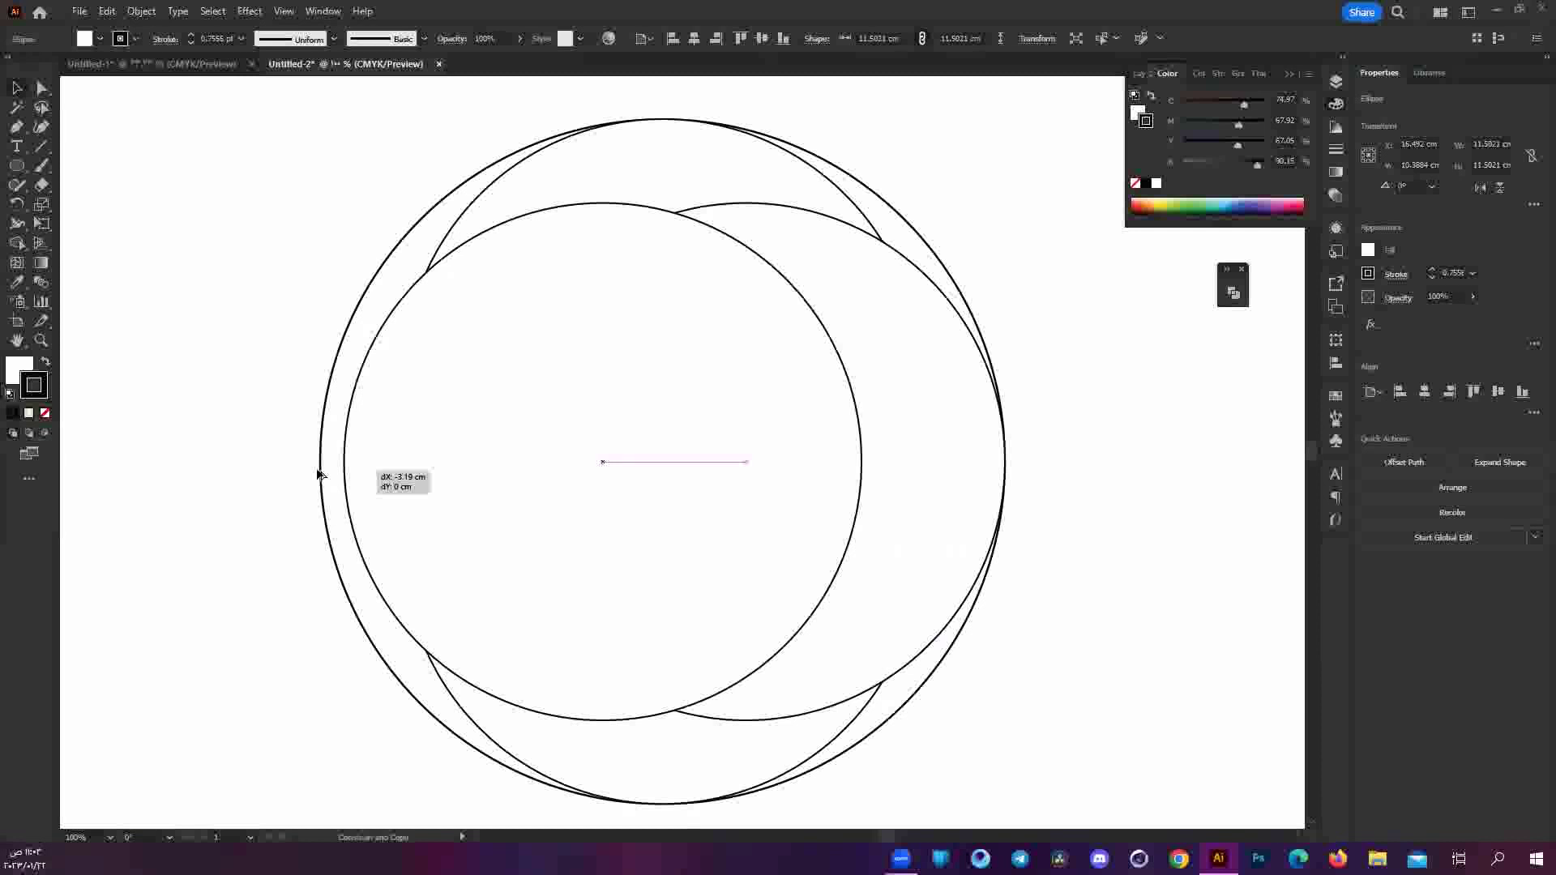
pyautogui.keyDown('shift'); pyautogui.click(346, 340); pyautogui.keyUp('shift')
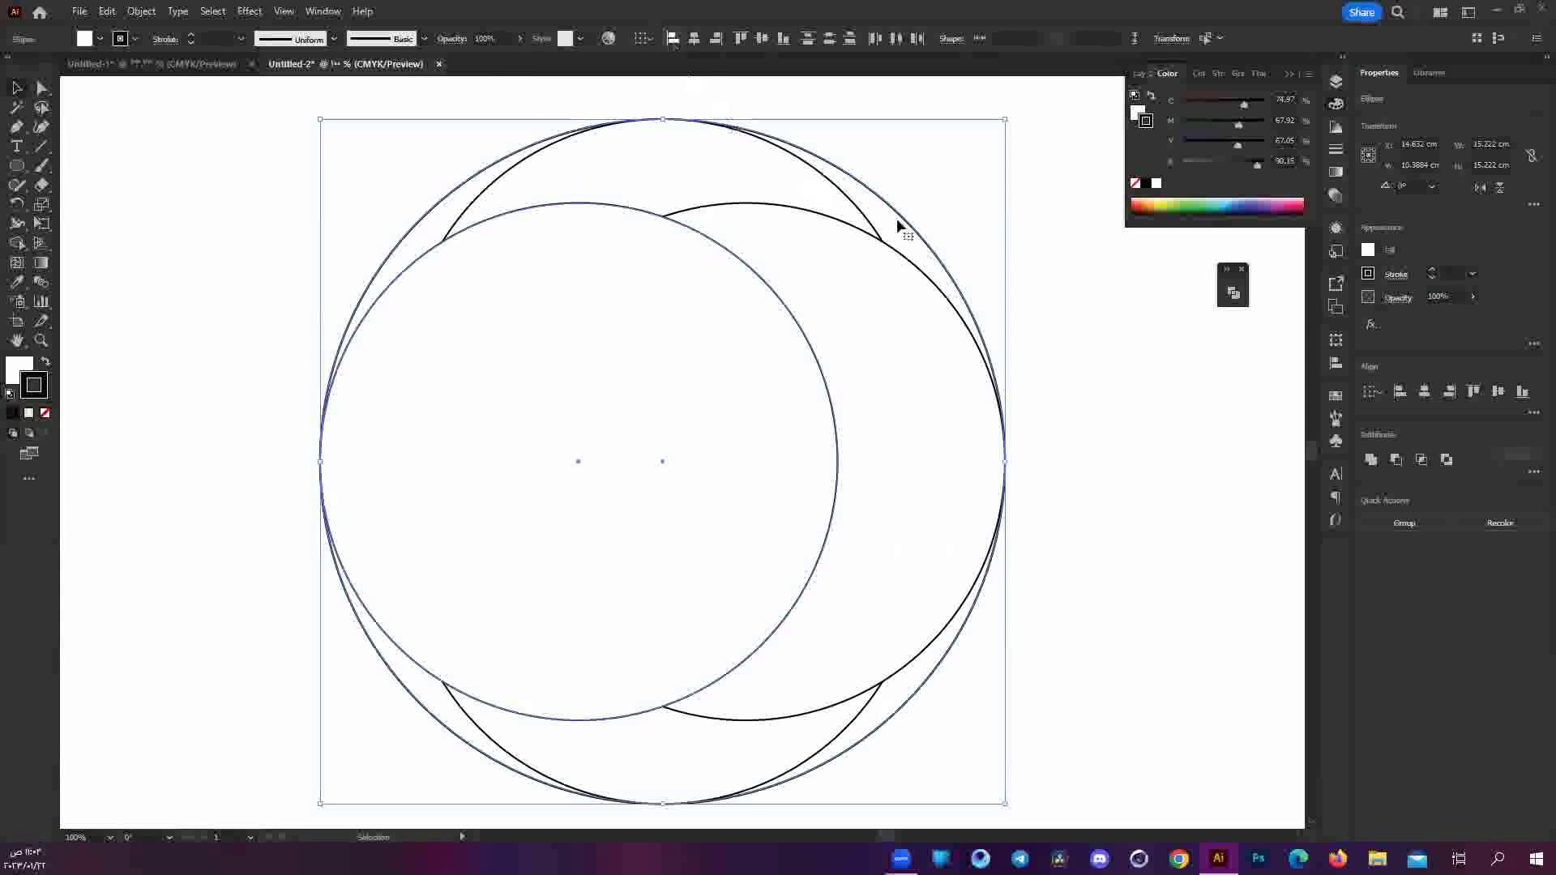
pyautogui.click(1185, 620)
pyautogui.scroll(-2, 1180, 619)
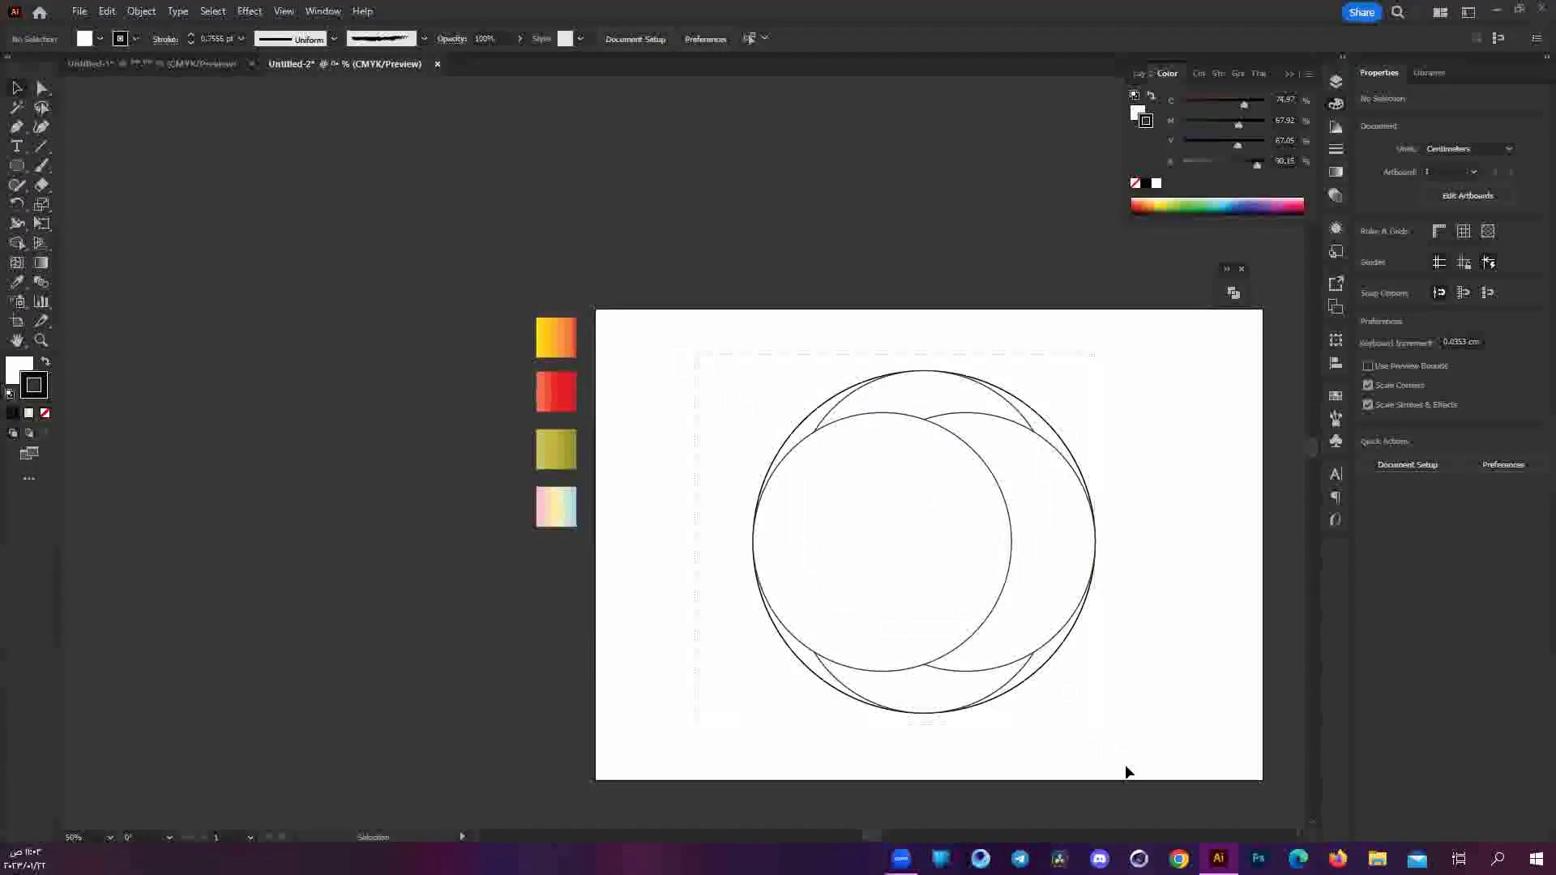
# Select all the circles and apply Pathfinder Divide at every intersection.
pyautogui.moveTo(1128, 772); pyautogui.dragTo(799, 556)
pyautogui.hscroll(2, 891, 543)
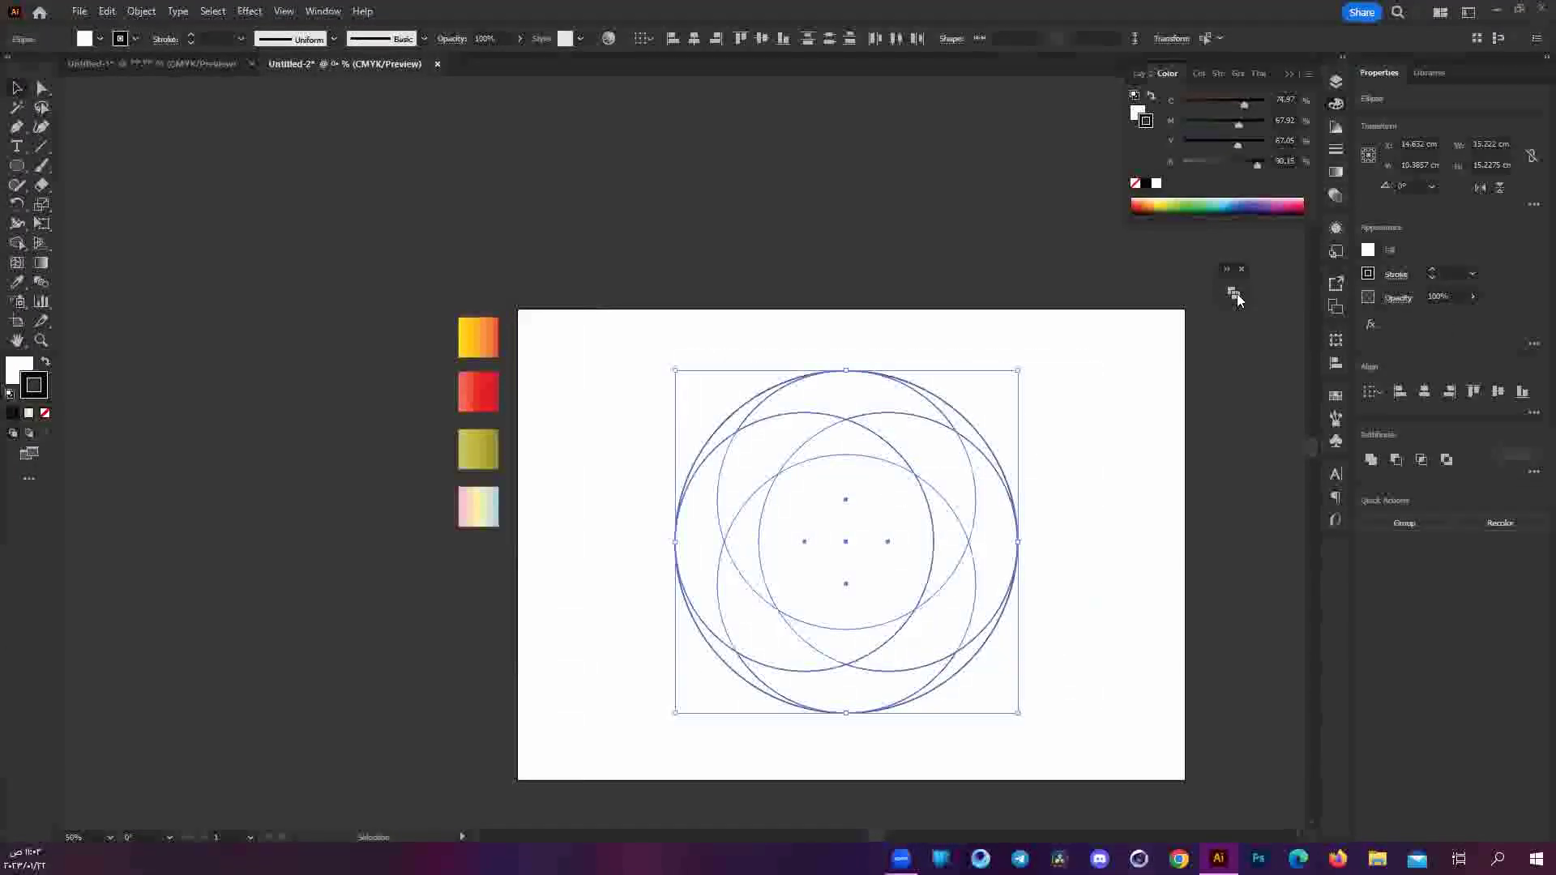
pyautogui.hotkey('ctrl', 'shift', 'F9')
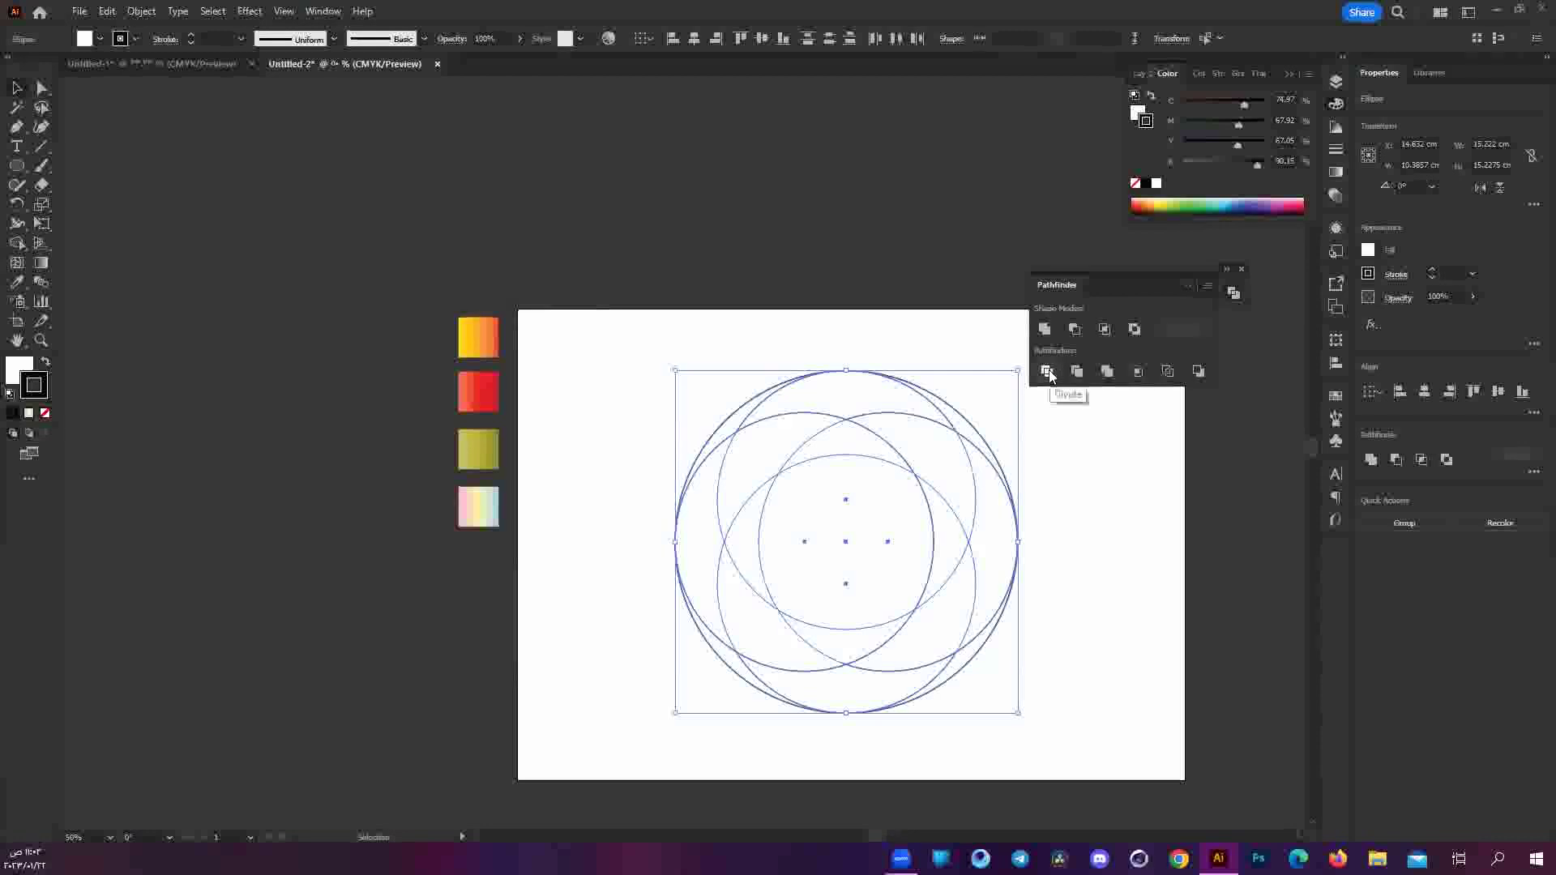
pyautogui.click(1049, 374)
pyautogui.click(1118, 717)
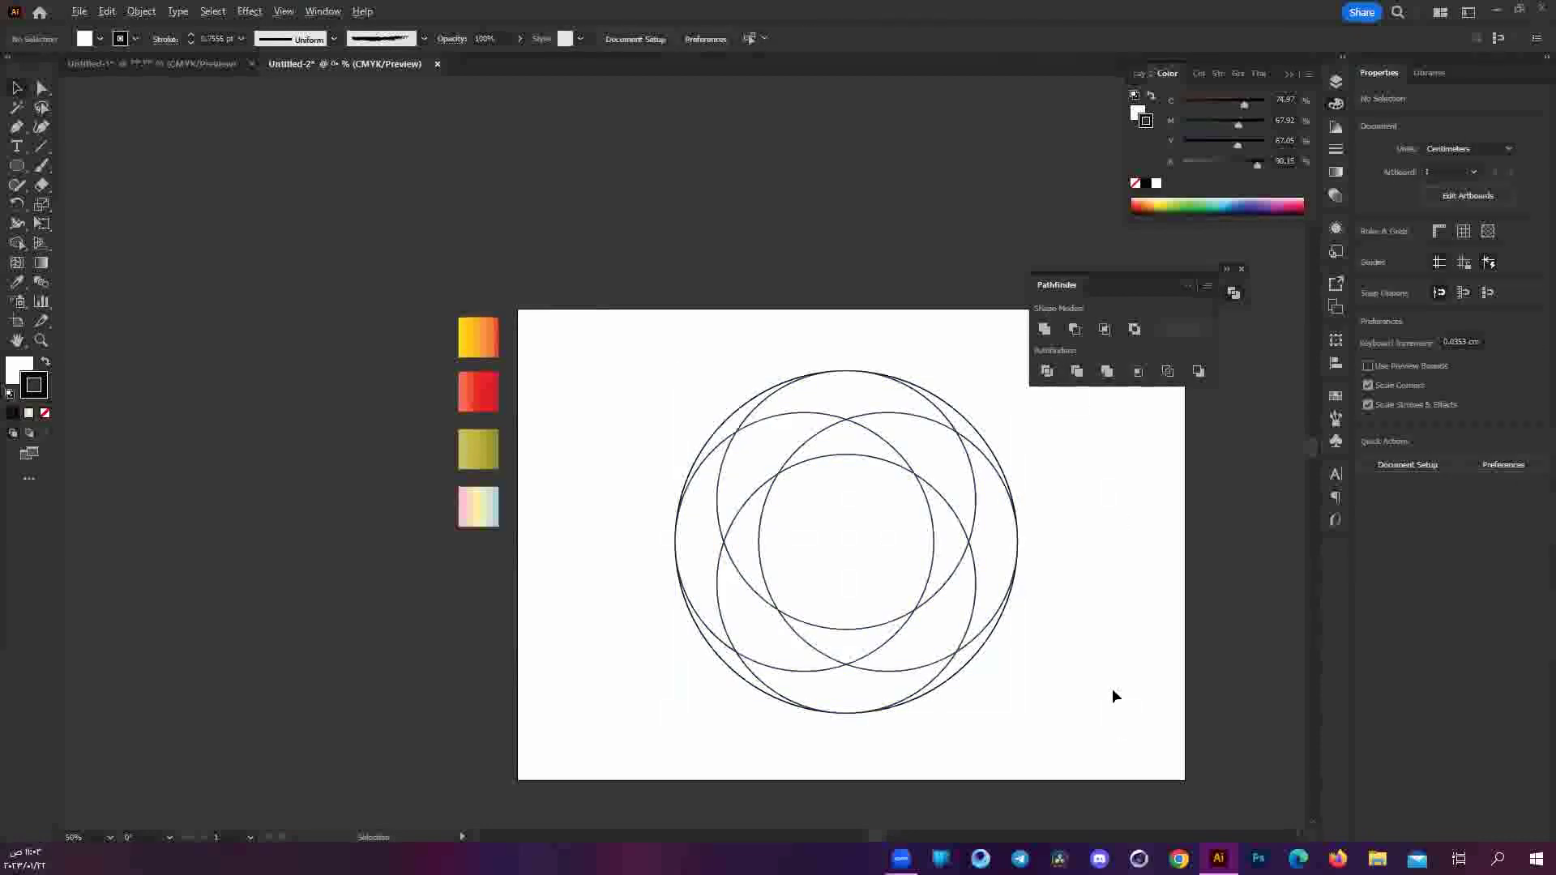
pyautogui.scroll(2, 1112, 688)
pyautogui.hscroll(-2, 917, 458)
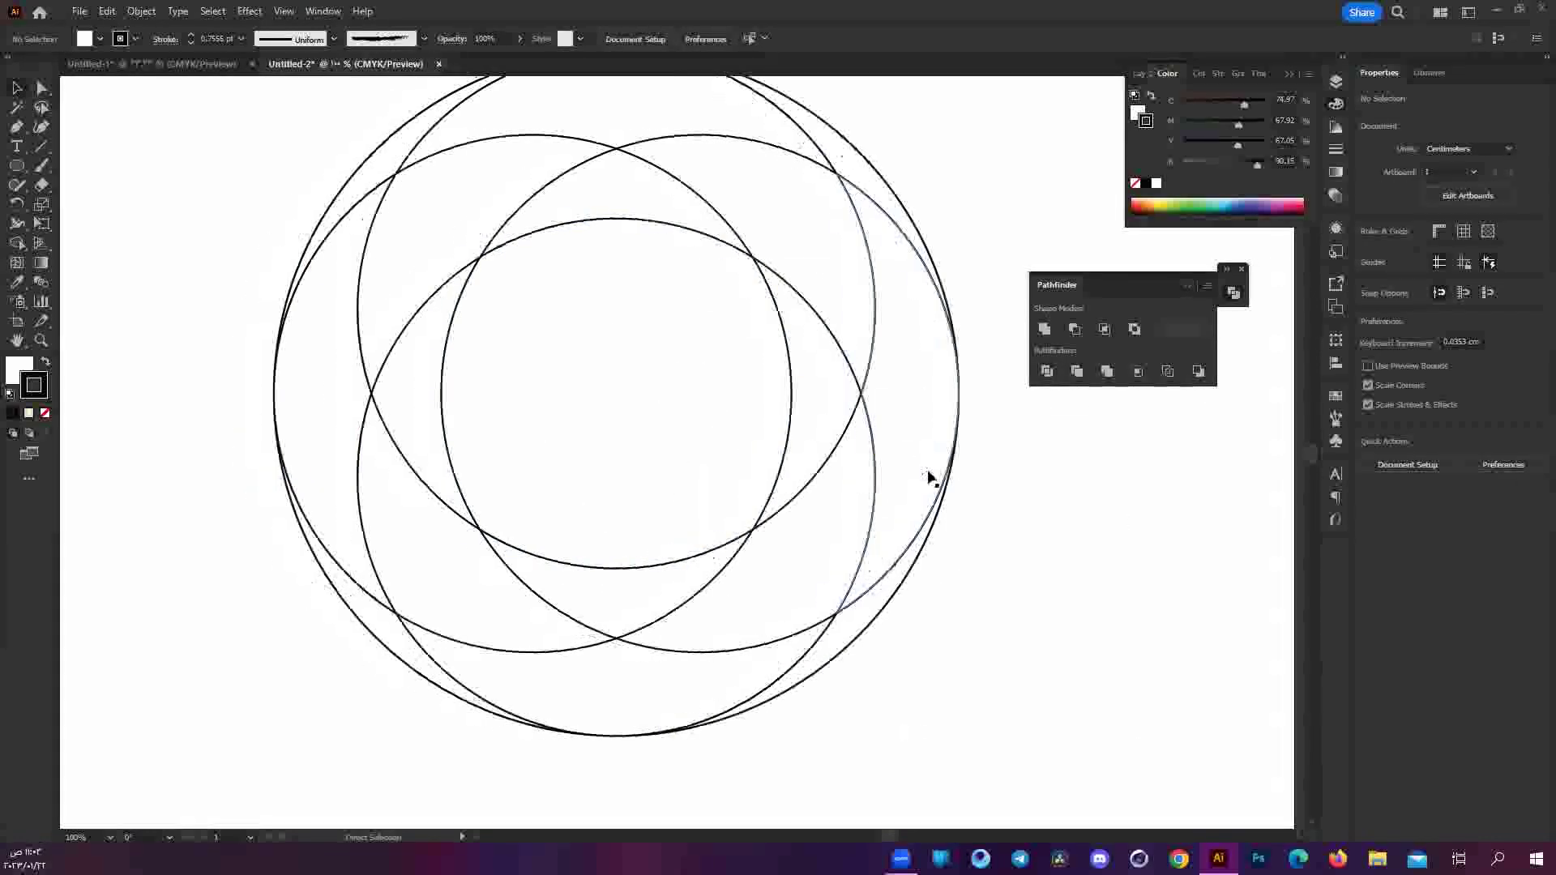
pyautogui.scroll(2, 927, 476)
pyautogui.scroll(-1, 930, 478)
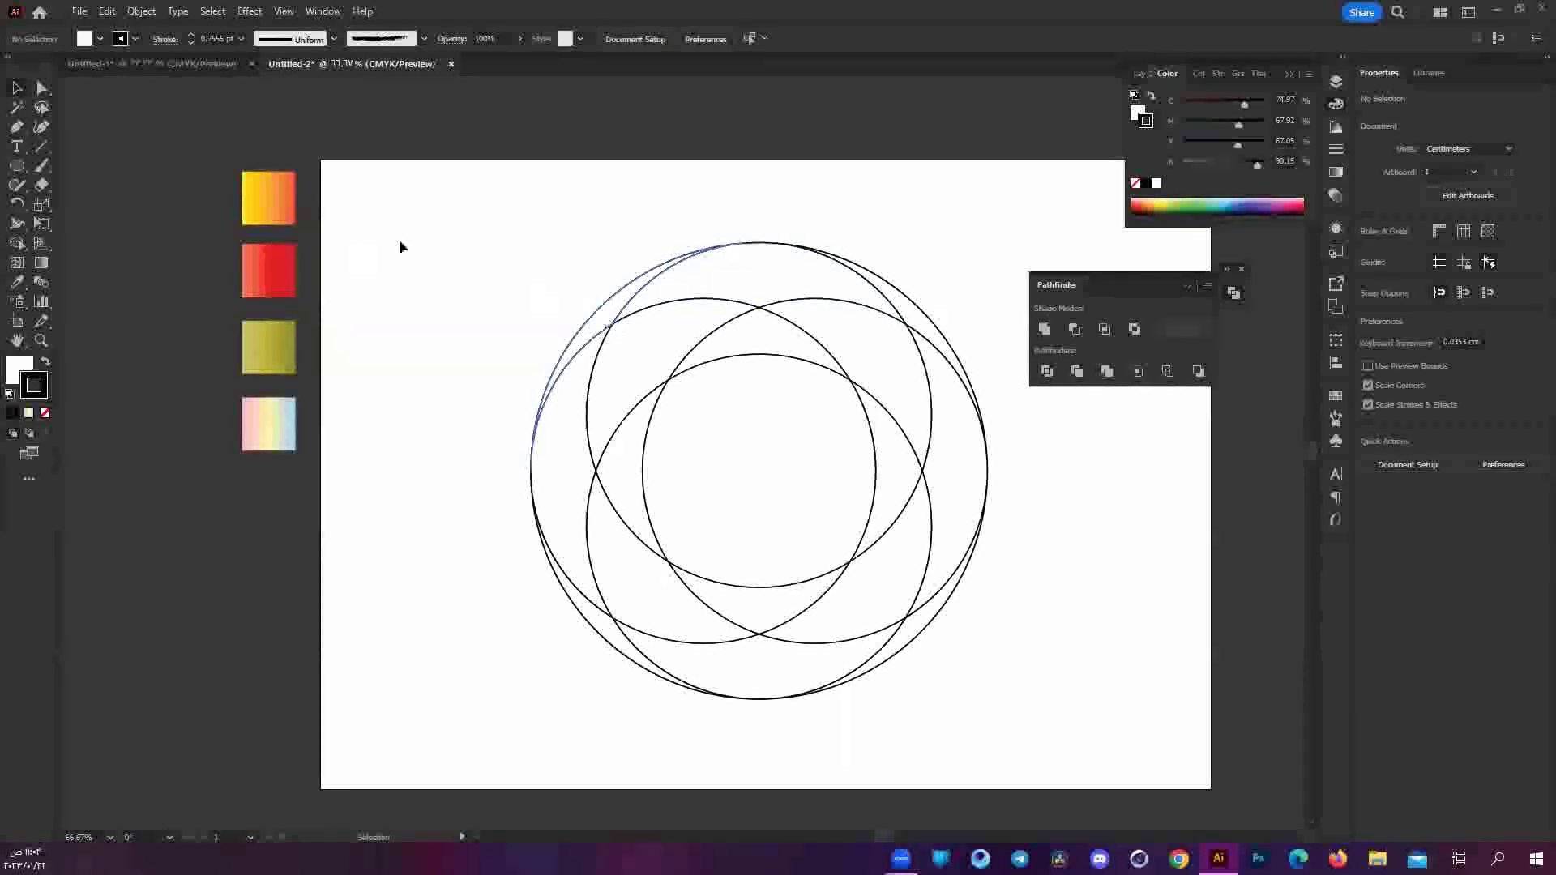
# Ungroup the divided pieces and select the outer circle's upper-left arc.
pyautogui.moveTo(399, 246); pyautogui.dragTo(816, 406)
pyautogui.rightClick(774, 333)
pyautogui.click(598, 340)
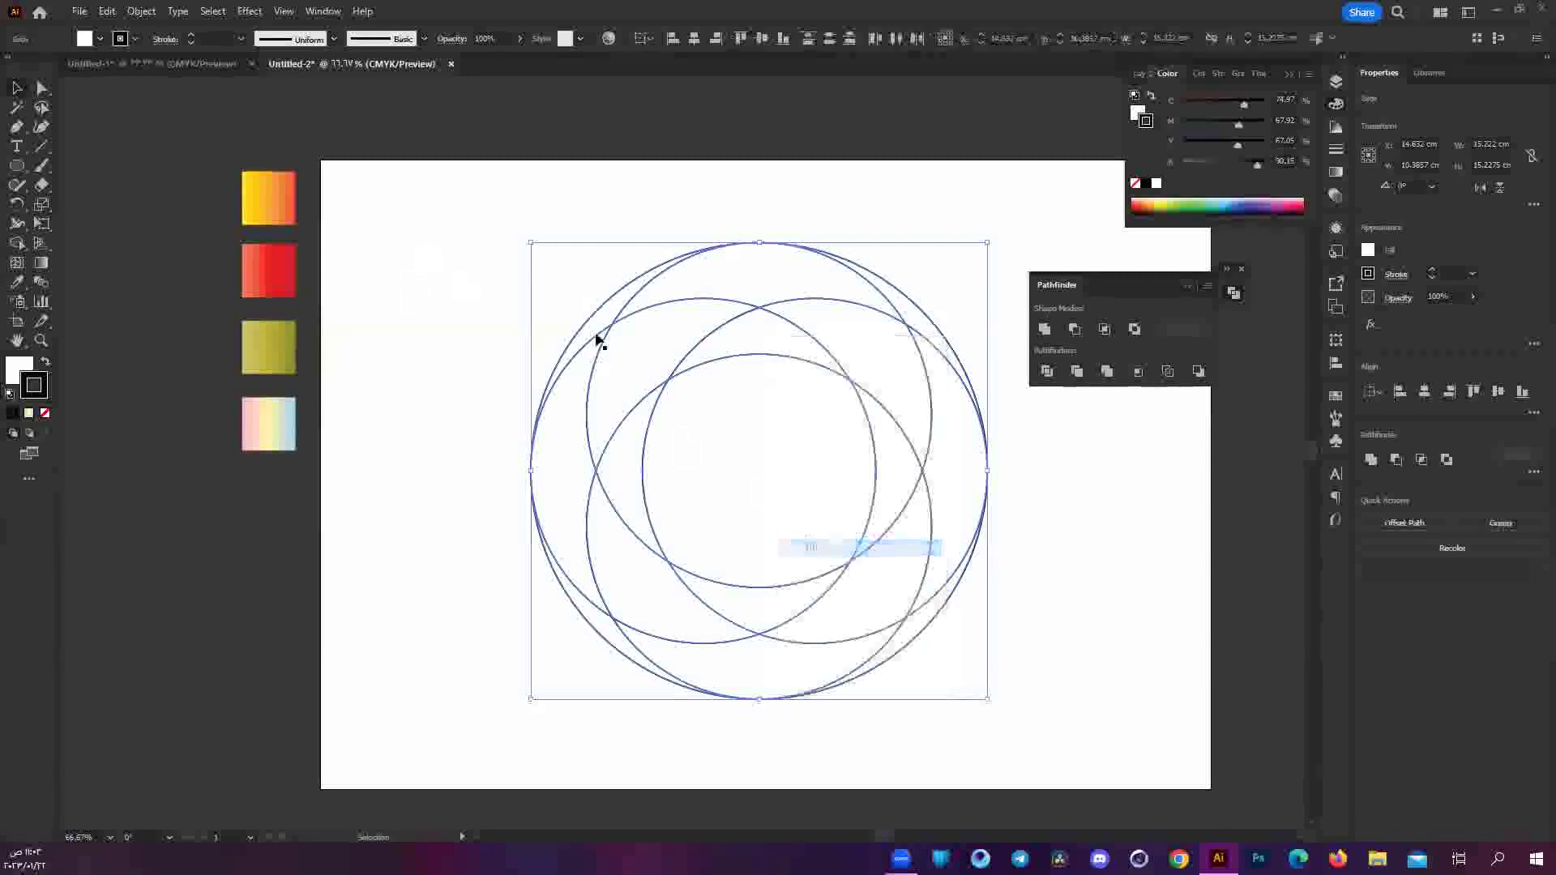
pyautogui.click(595, 315)
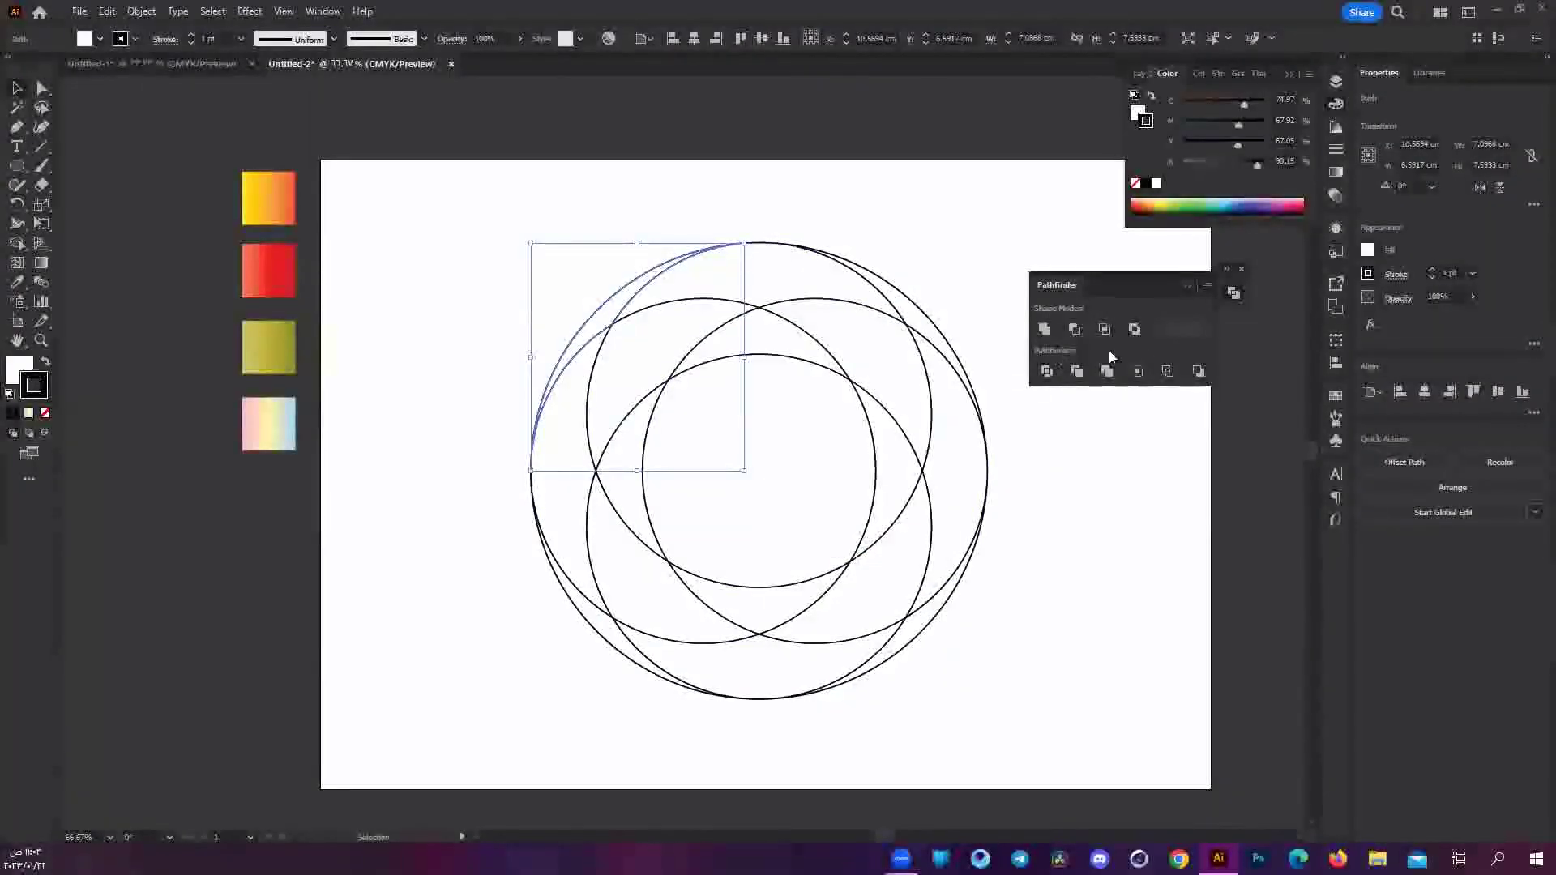
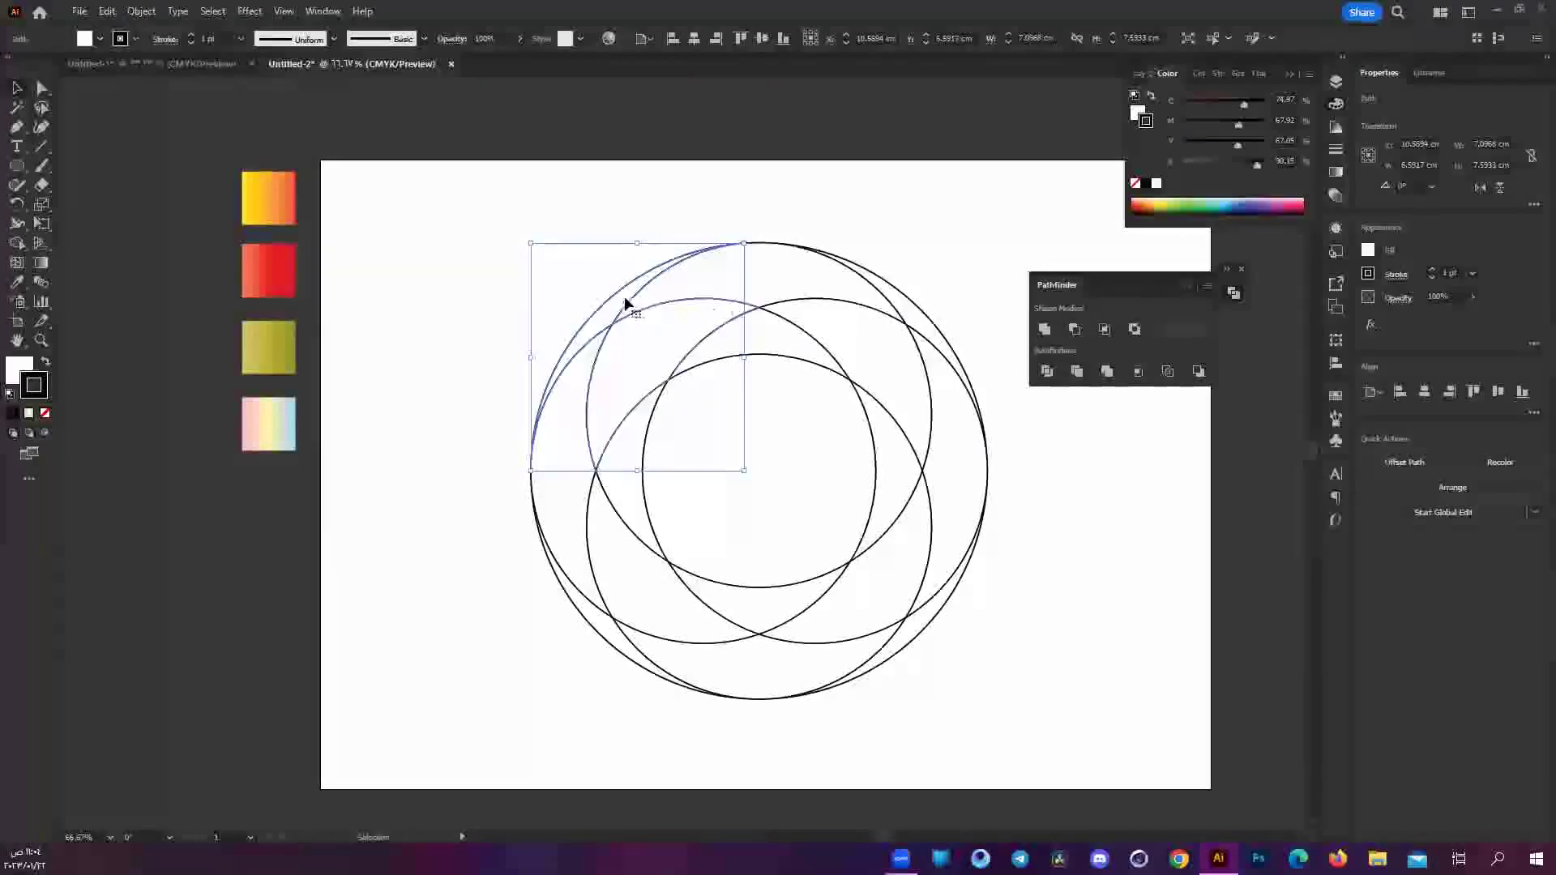
# Unite the selected arcs into a crescent and fill it with the yellow-orange gradient.
pyautogui.hotkey('ctrl', '+')
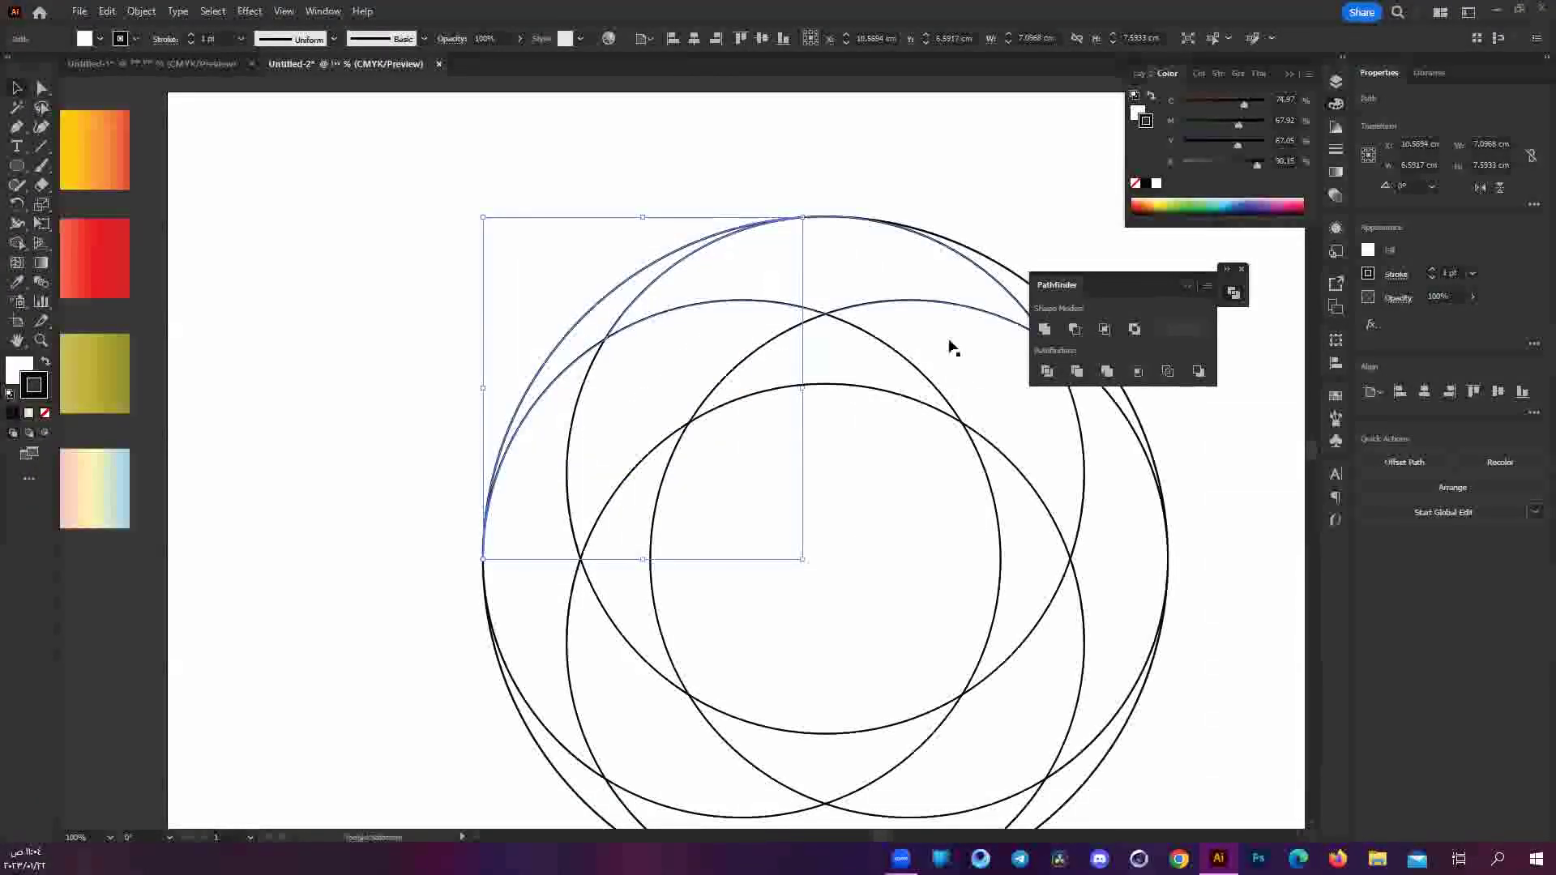
pyautogui.keyDown('shift'); pyautogui.click(1017, 407); pyautogui.keyUp('shift')
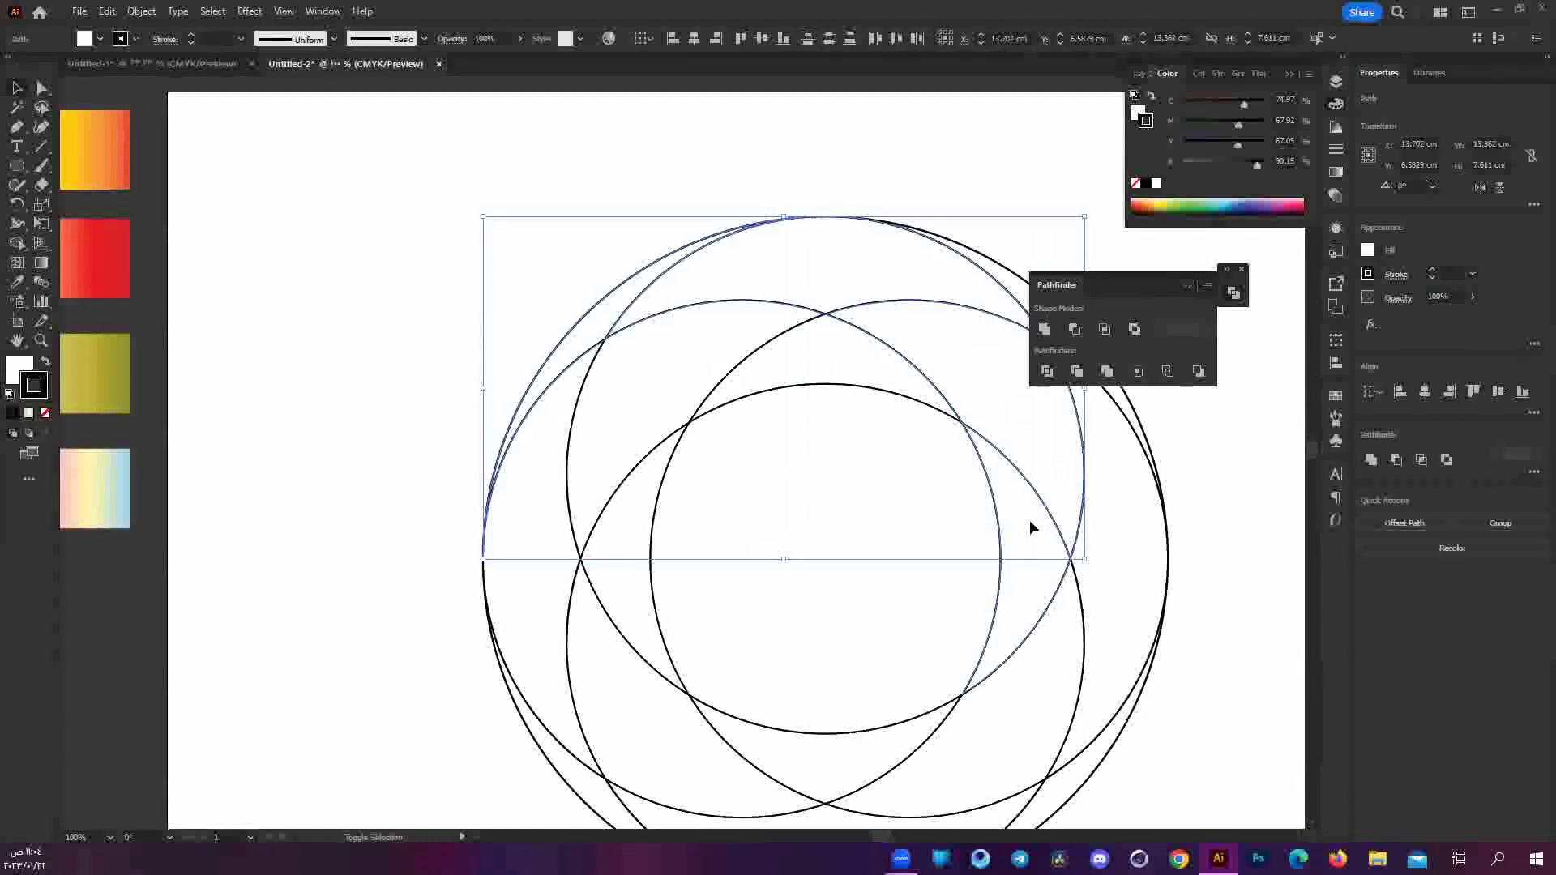
pyautogui.keyDown('shift'); pyautogui.click(1027, 313); pyautogui.keyUp('shift')
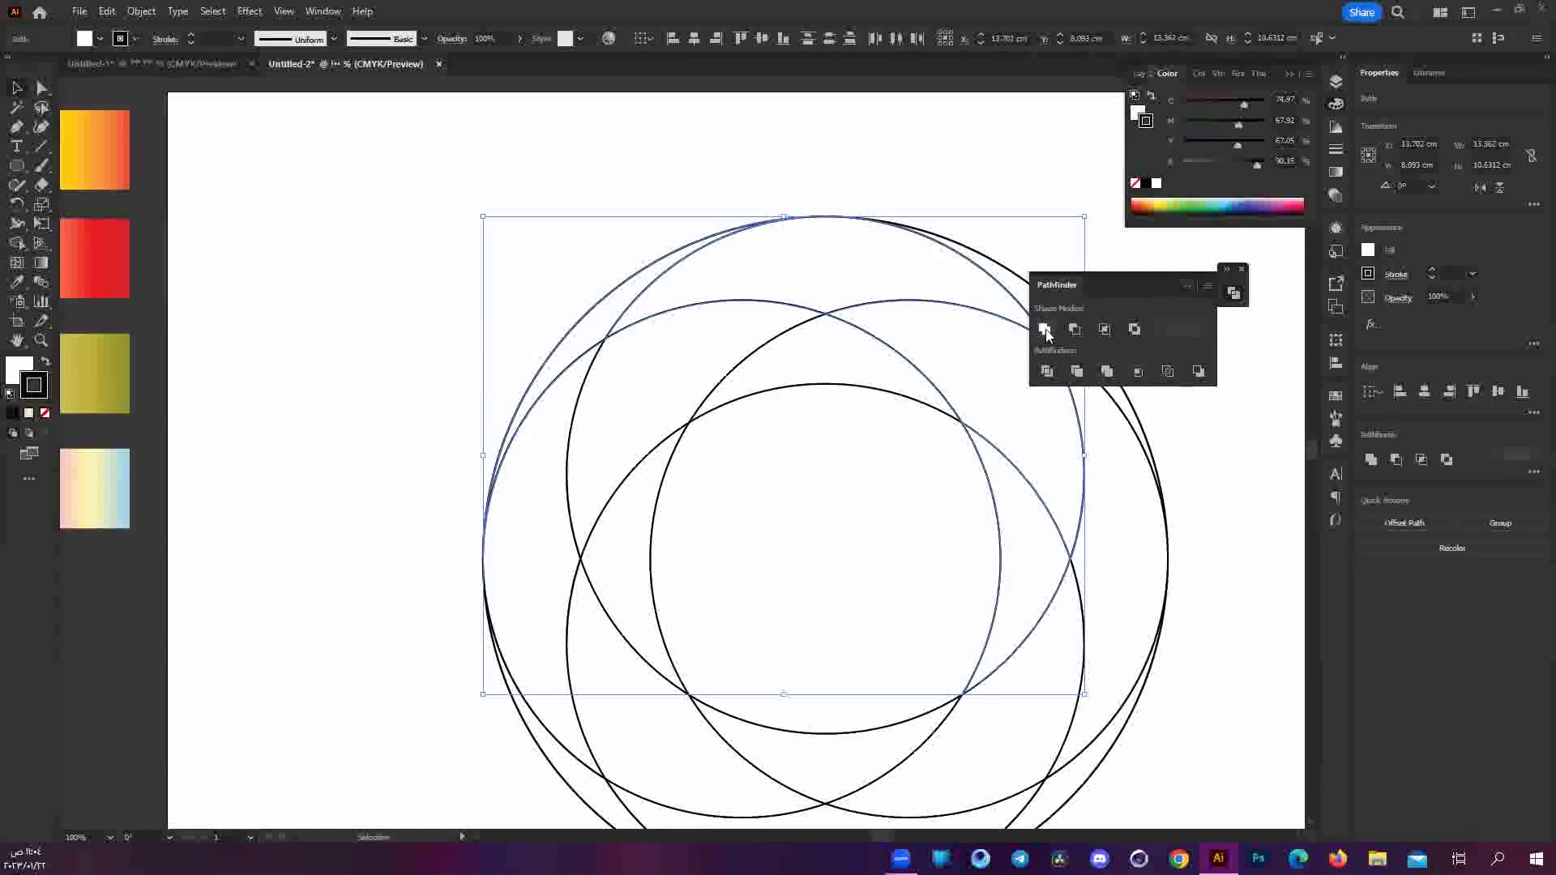
pyautogui.click(1045, 330)
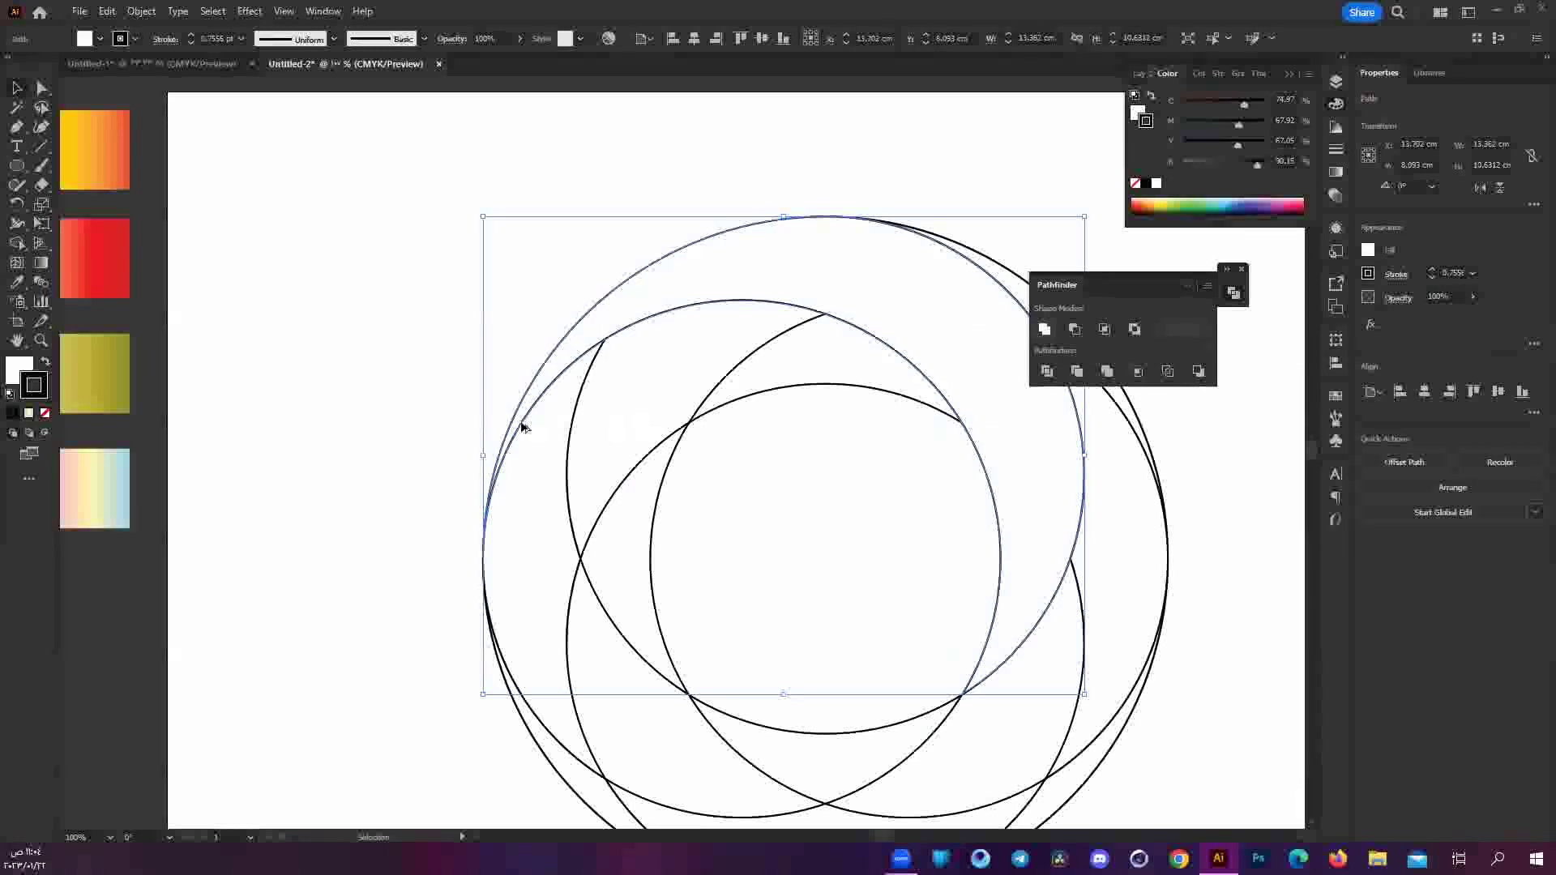
pyautogui.scroll(-1, 522, 417)
pyautogui.press('i')
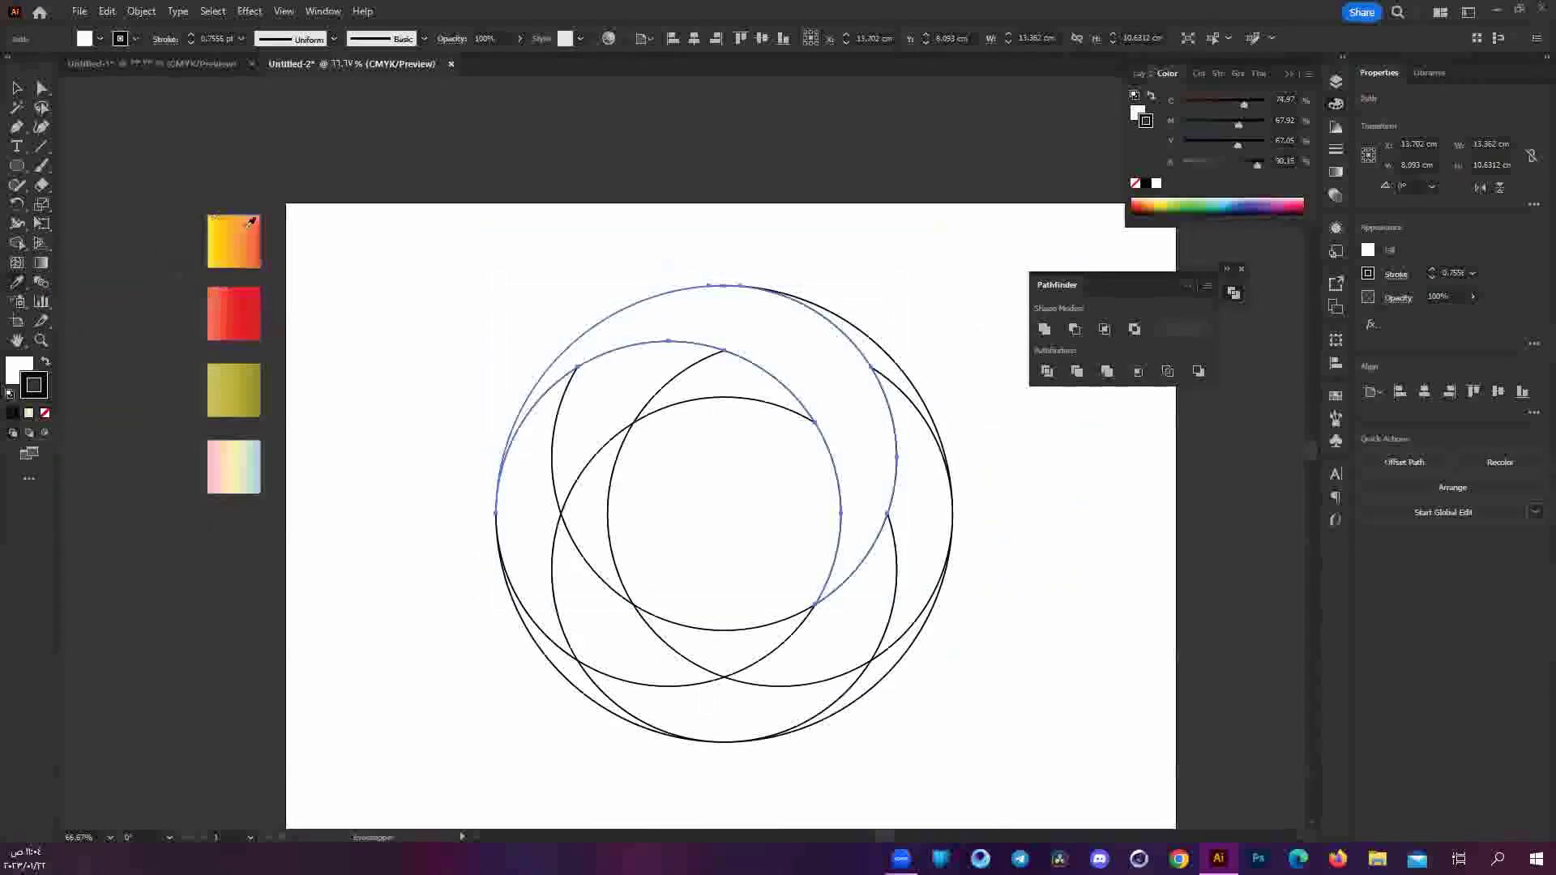
pyautogui.click(251, 222)
# Unite two more outer circles into a single shape.
pyautogui.click(43, 89)
pyautogui.click(921, 441)
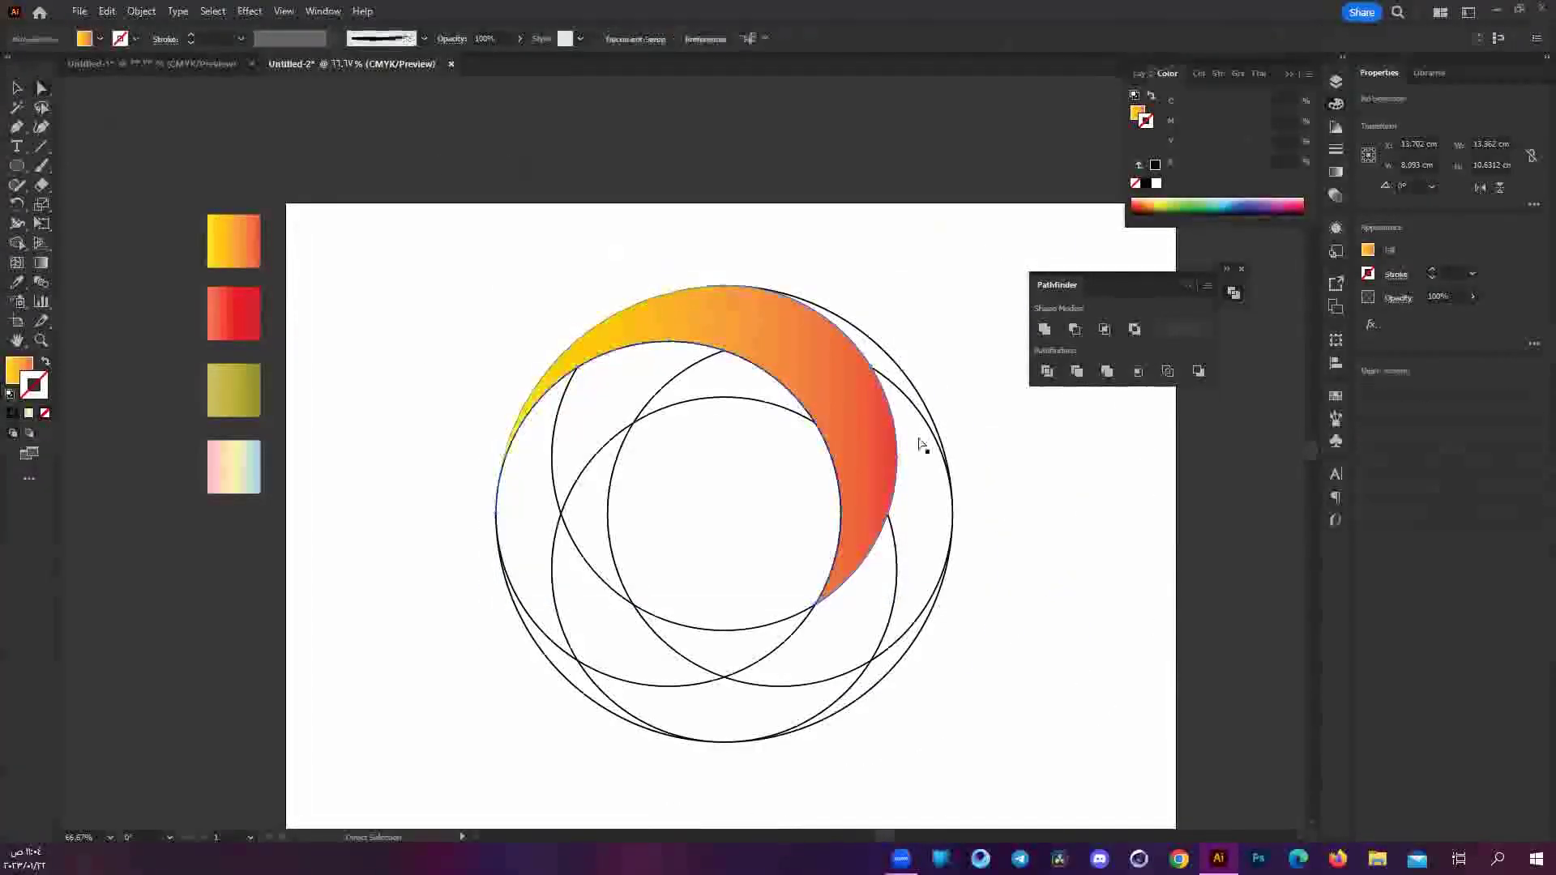
pyautogui.scroll(1, 998, 571)
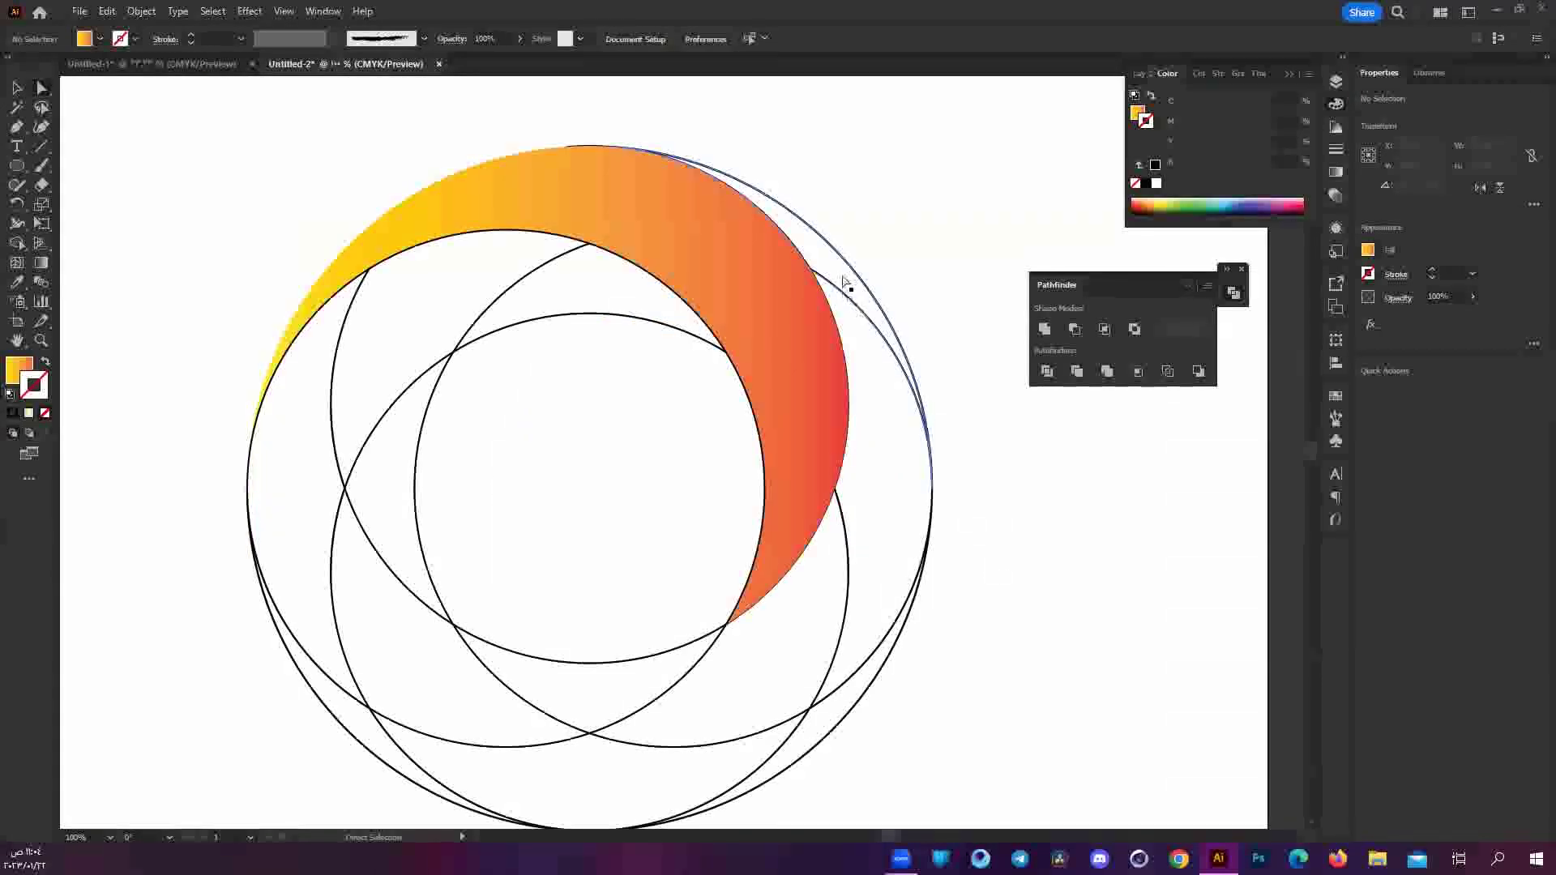
pyautogui.click(843, 281)
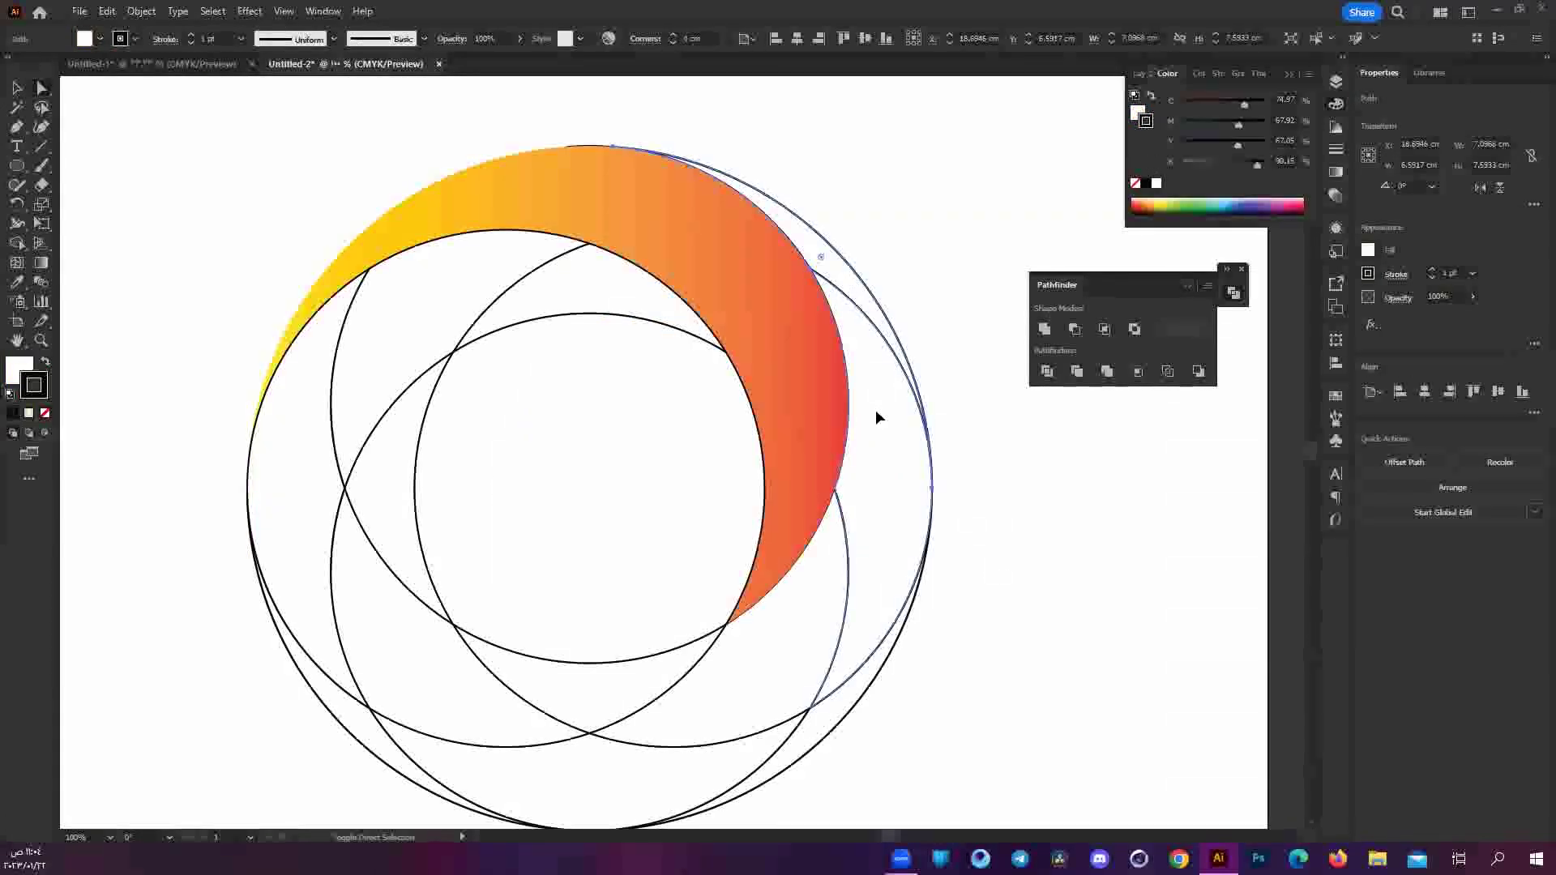
pyautogui.keyDown('shift'); pyautogui.click(645, 690); pyautogui.keyUp('shift')
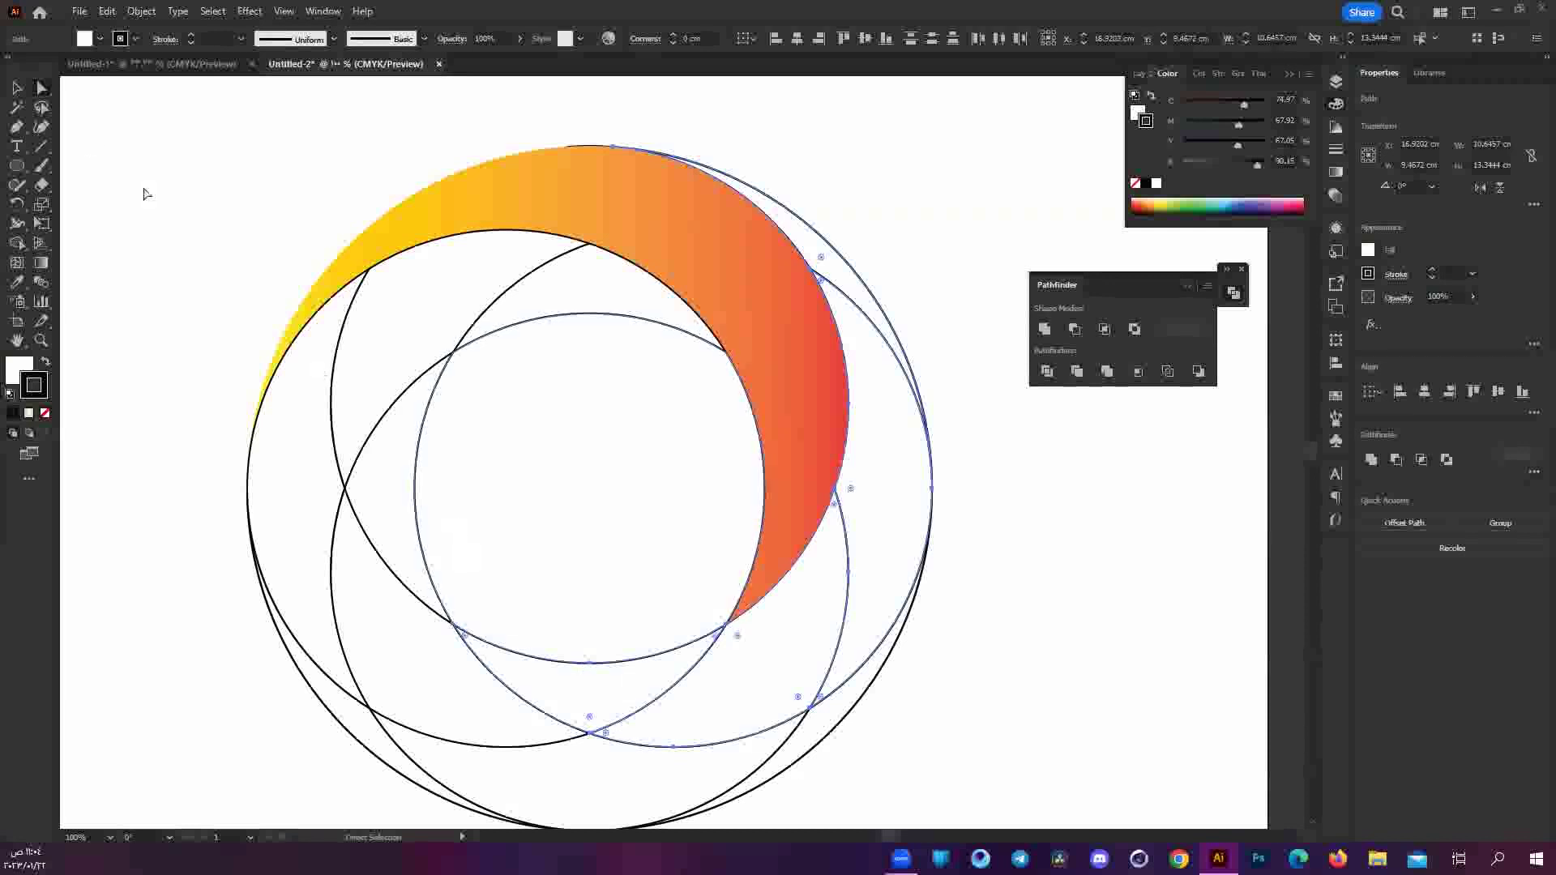
pyautogui.click(1044, 329)
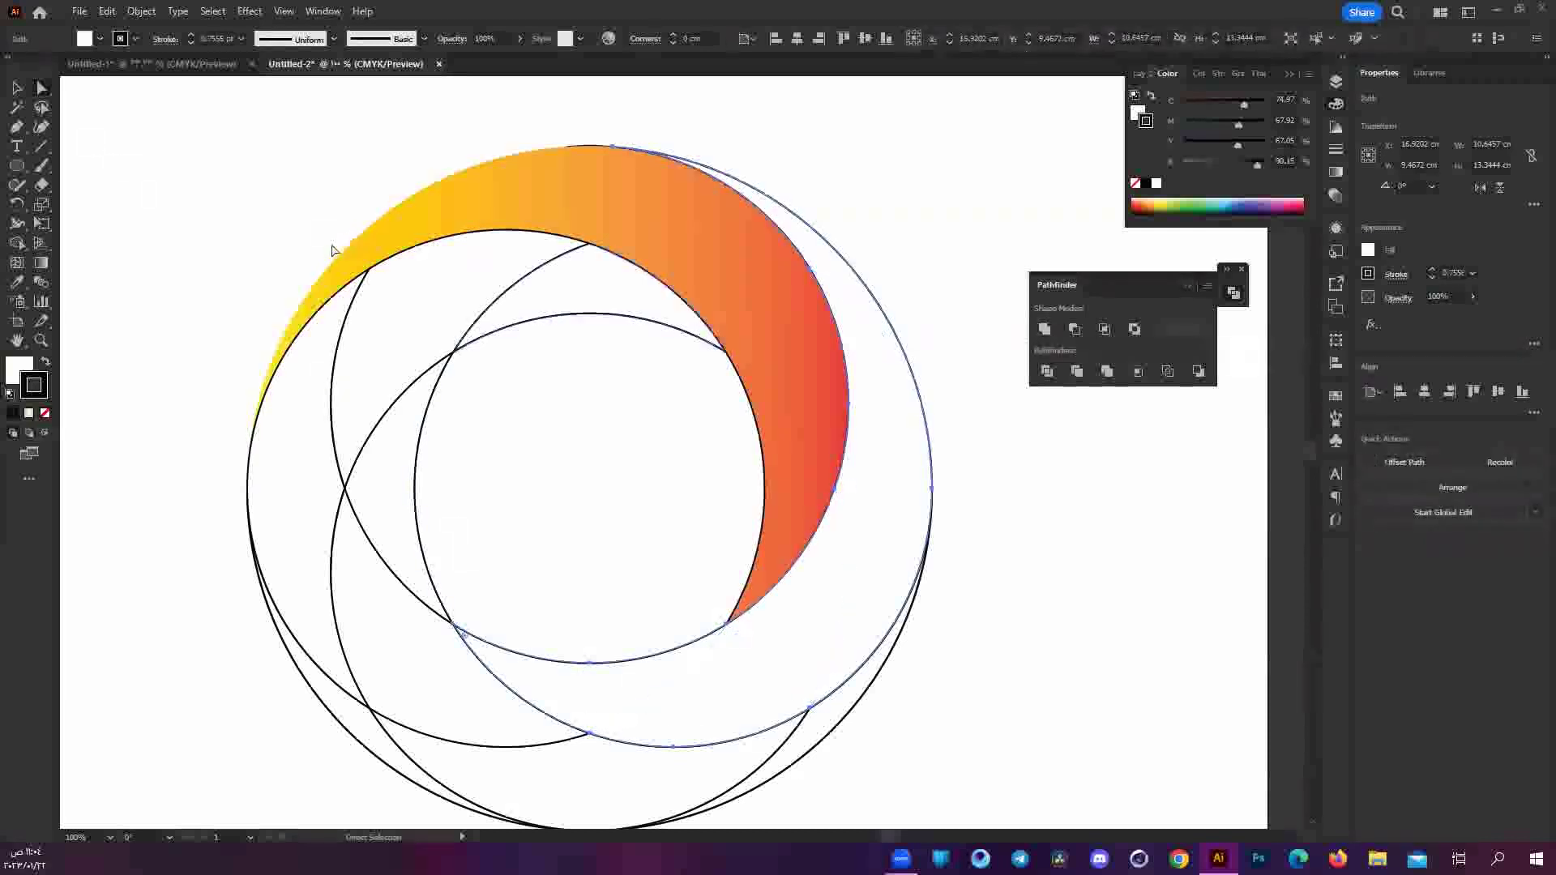
pyautogui.scroll(-2, 278, 278)
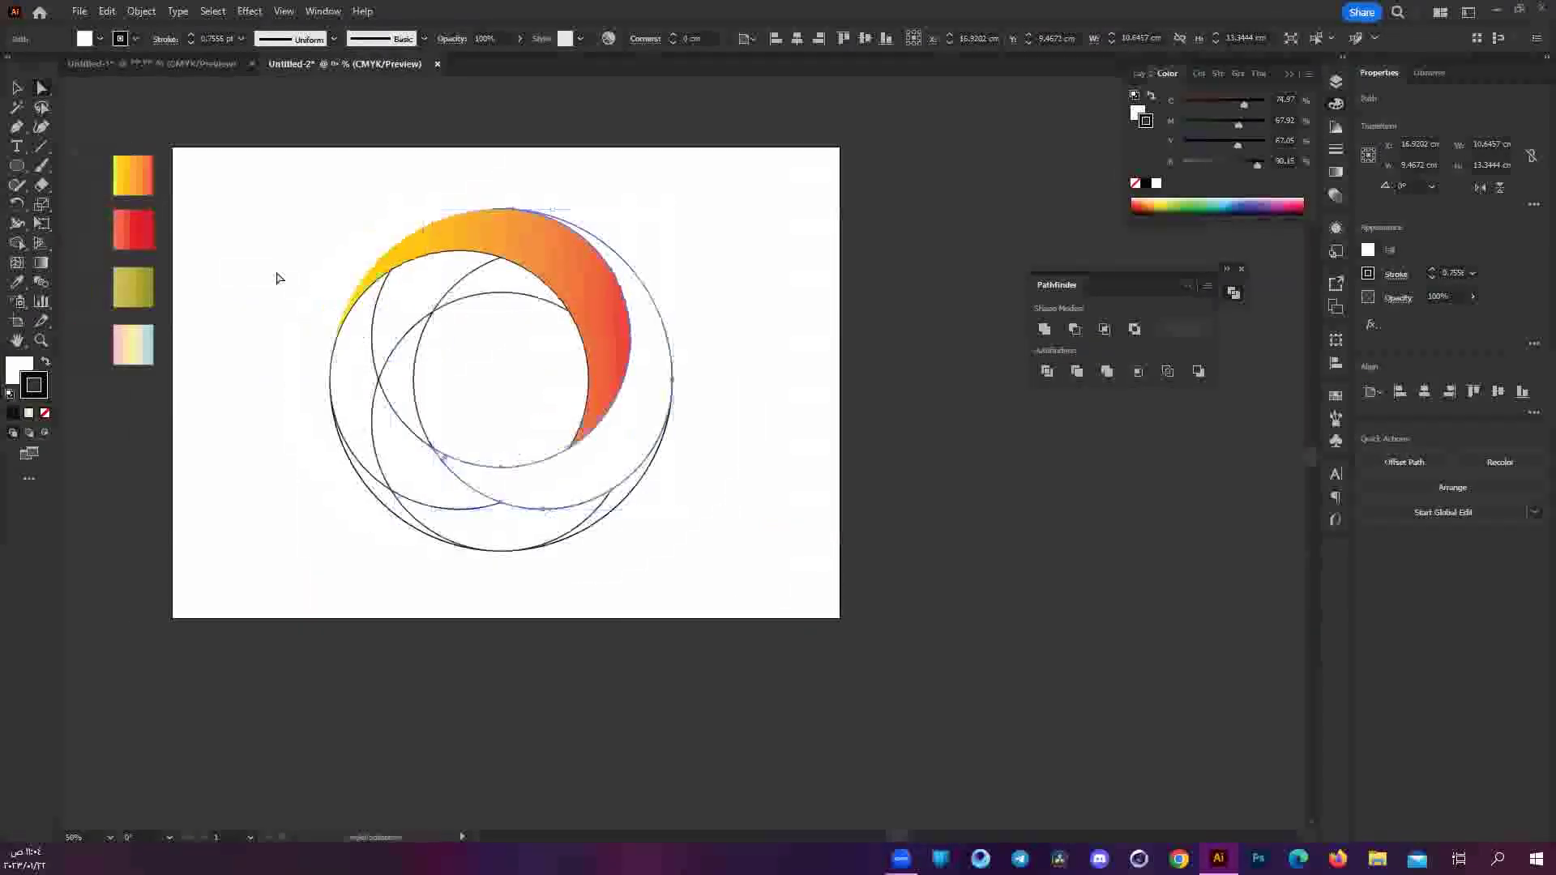
# Fill the second crescent with the olive gradient and deselect it.
pyautogui.press('i')
pyautogui.click(142, 278)
pyautogui.press('a')
pyautogui.click(319, 132)
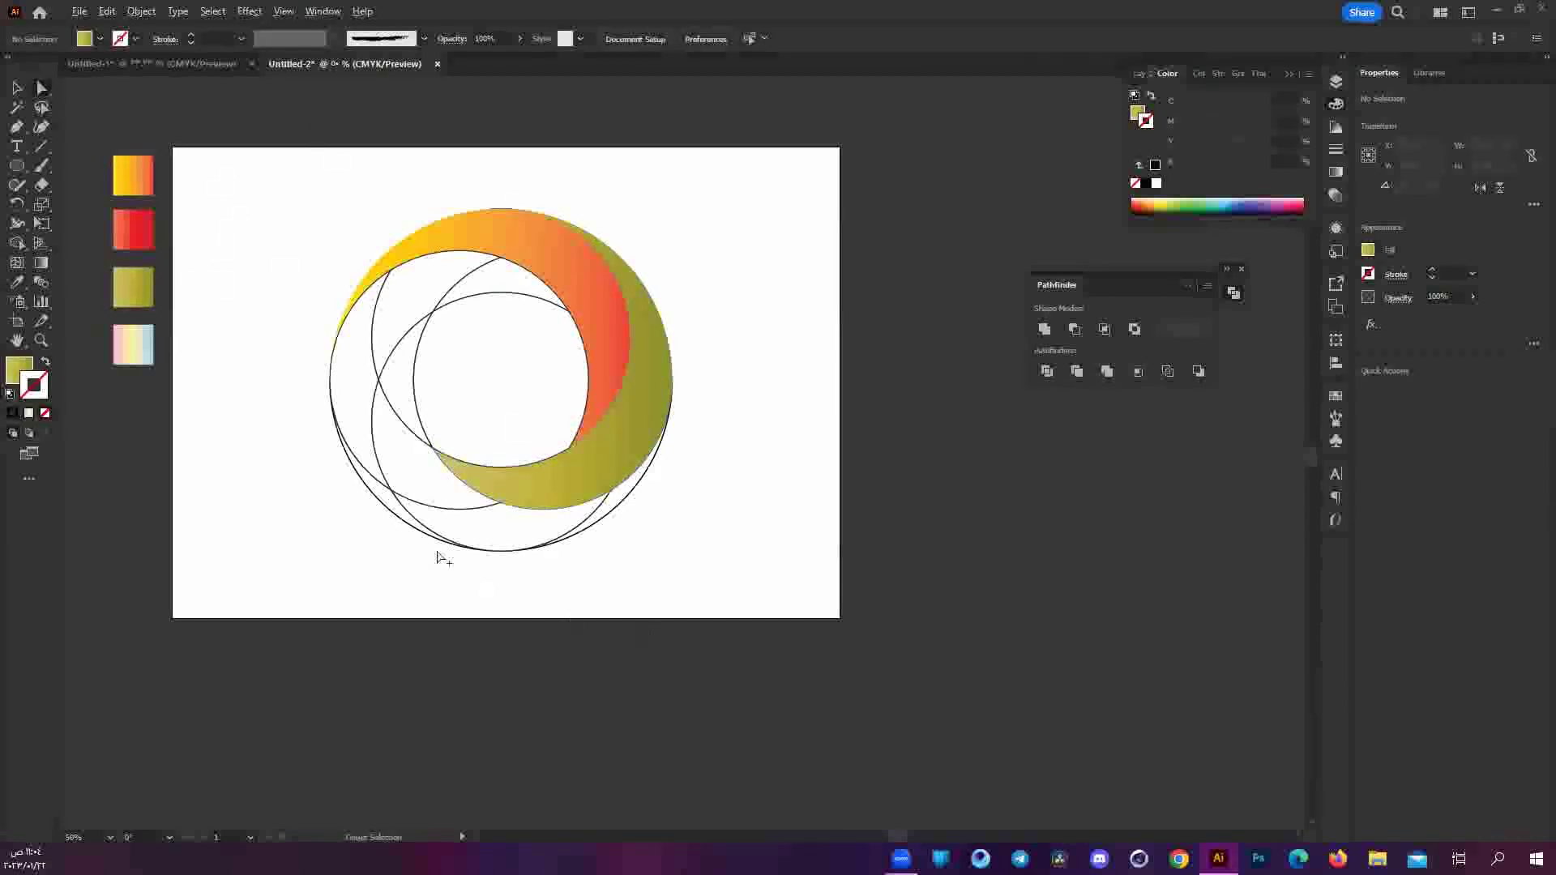
# Unite two more overlapping circles at the lower left into one shape.
pyautogui.scroll(1, 438, 546)
pyautogui.click(687, 474)
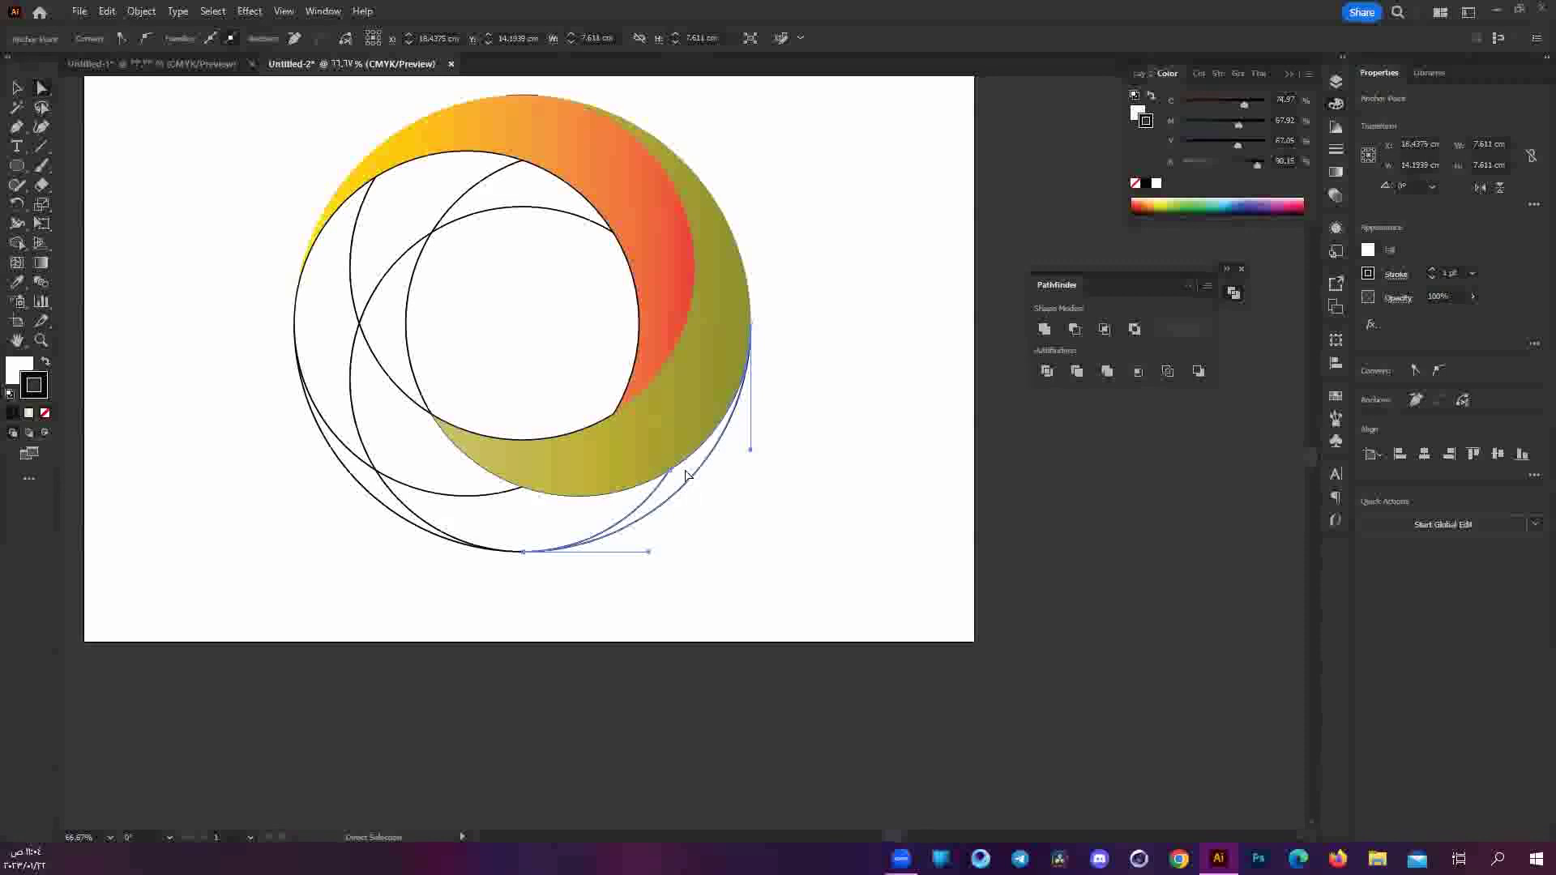
pyautogui.click(574, 515)
pyautogui.keyDown('shift'); pyautogui.click(358, 340); pyautogui.keyUp('shift')
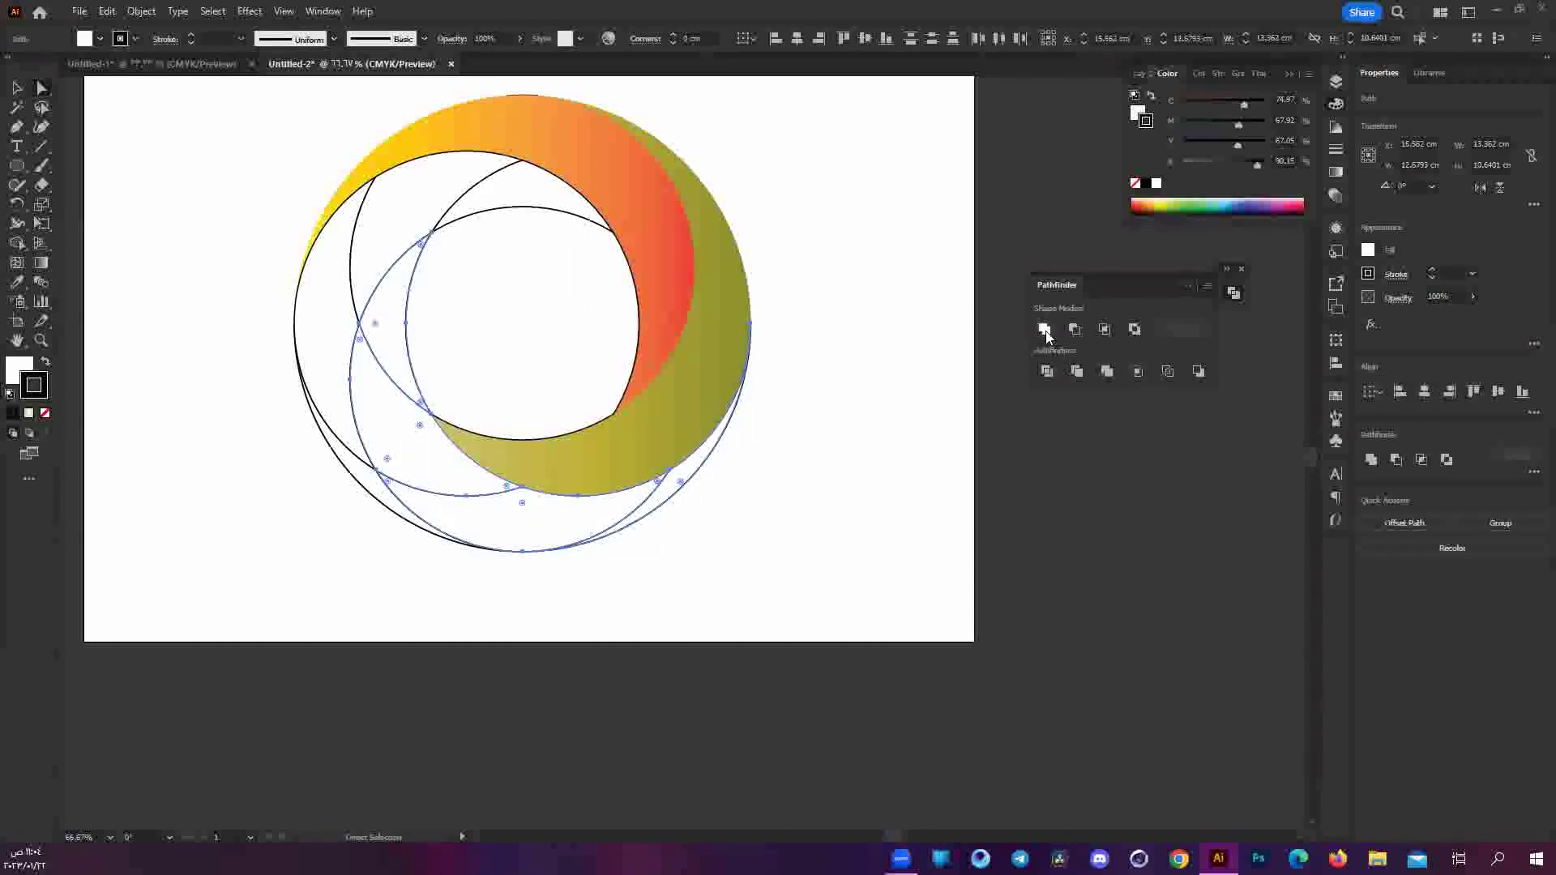
pyautogui.click(1044, 329)
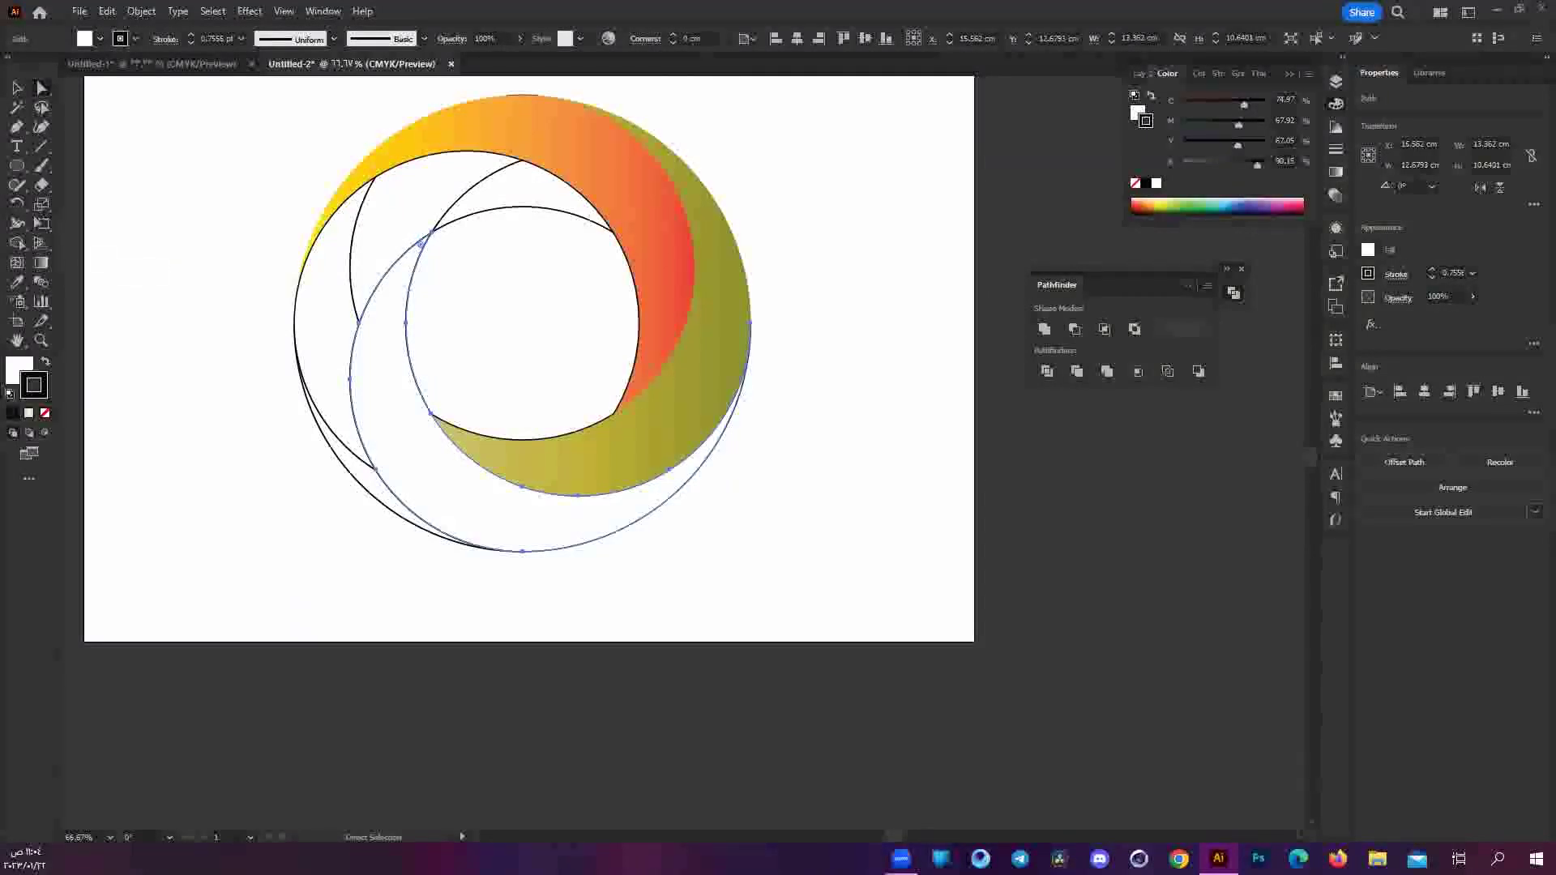
# Fill the third crescent with the red gradient, then unite the remaining white paths.
pyautogui.press('i')
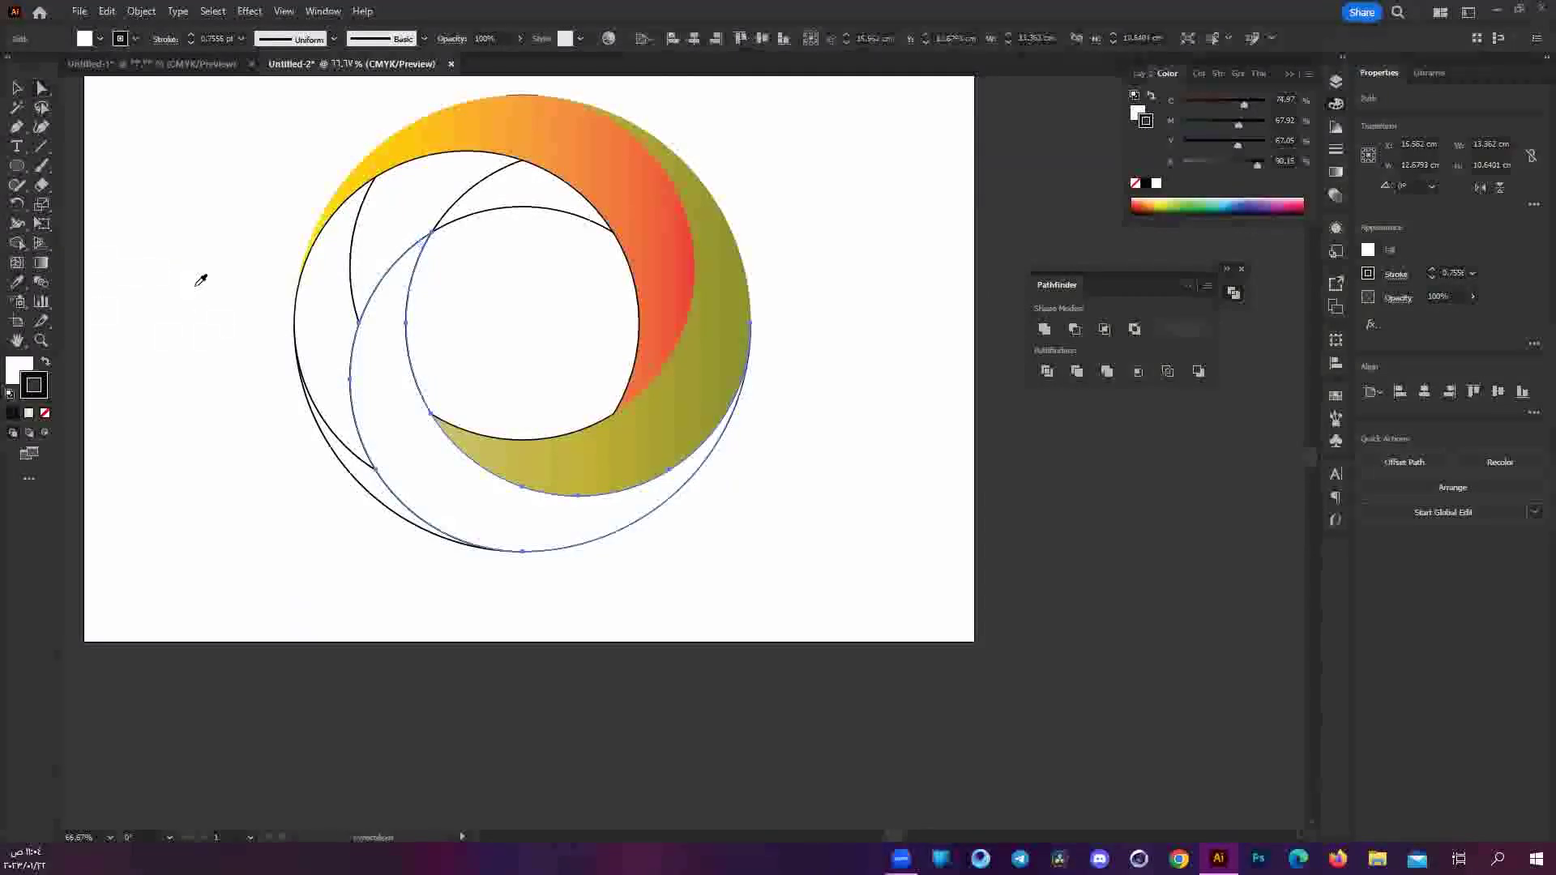
pyautogui.click(140, 233)
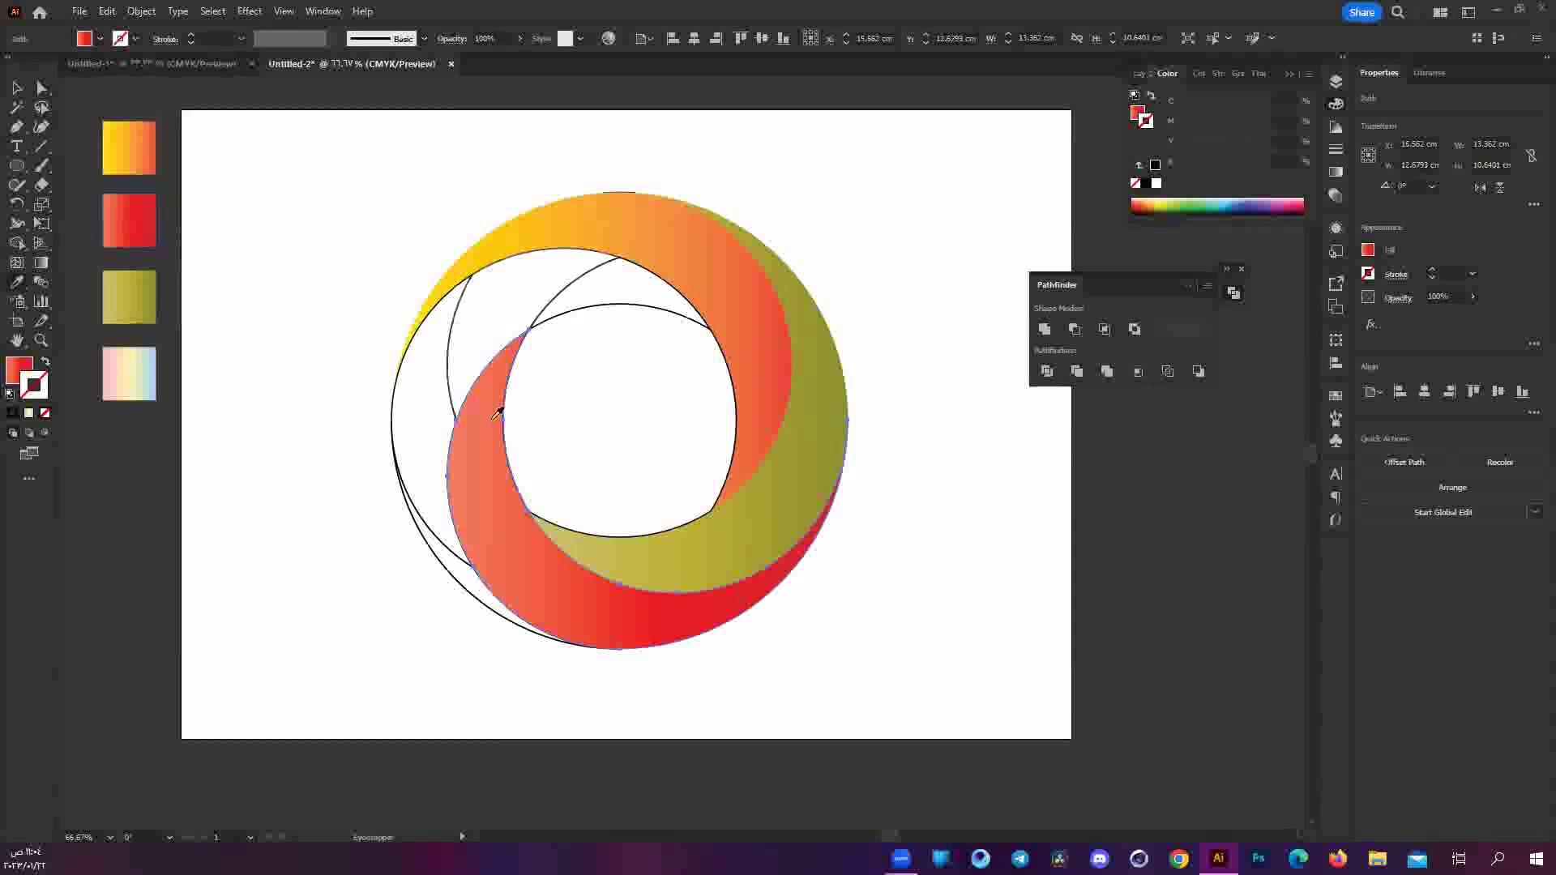
pyautogui.press('a')
pyautogui.click(607, 290)
pyautogui.click(512, 302)
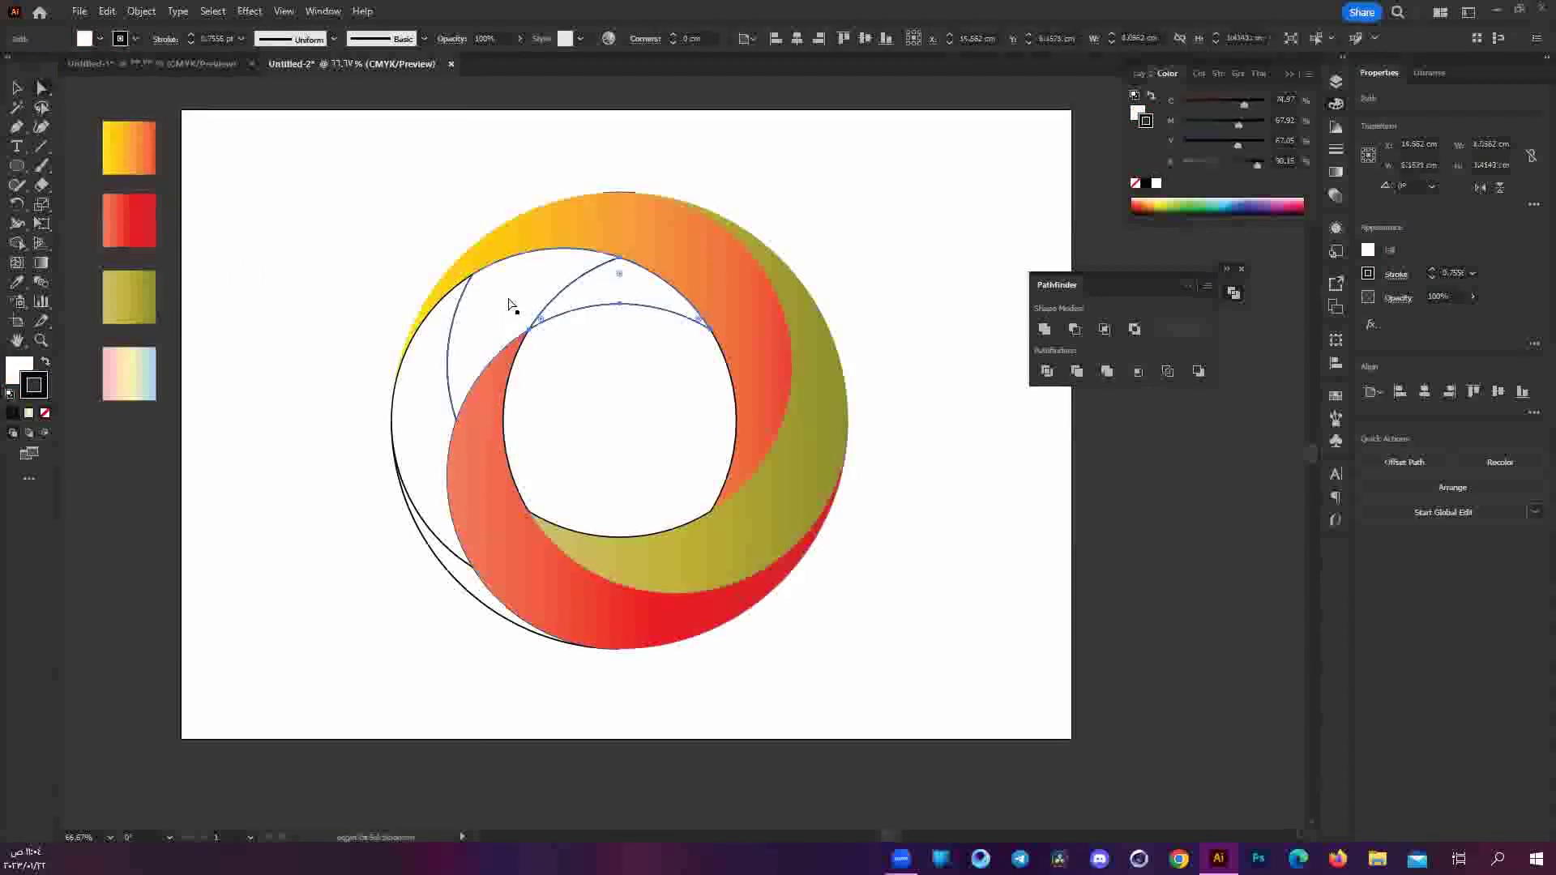
pyautogui.click(465, 590)
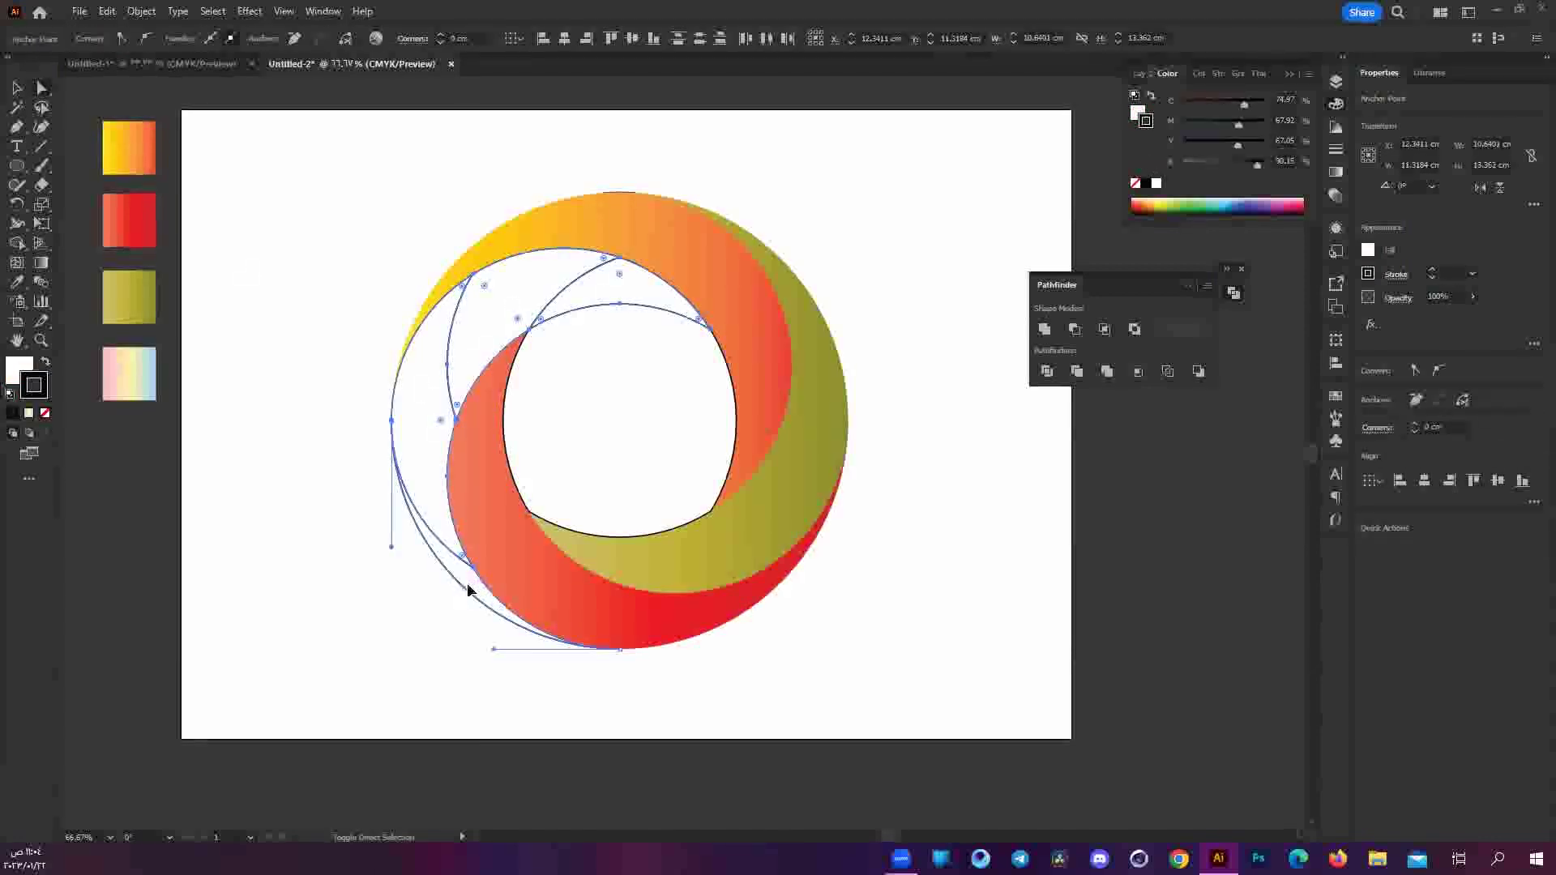
pyautogui.click(458, 559)
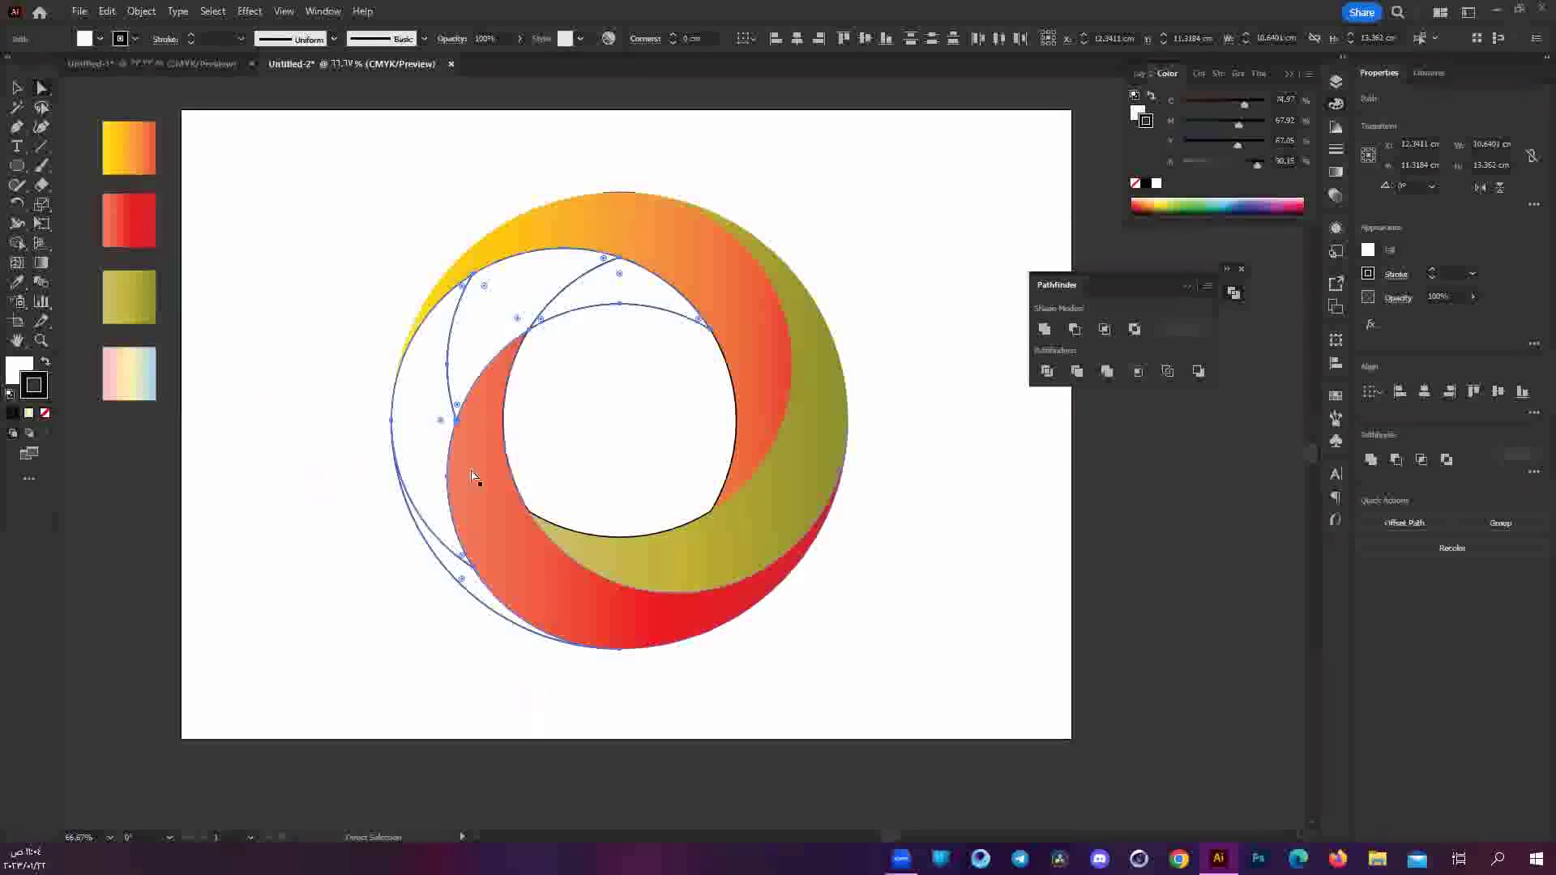
pyautogui.click(1074, 328)
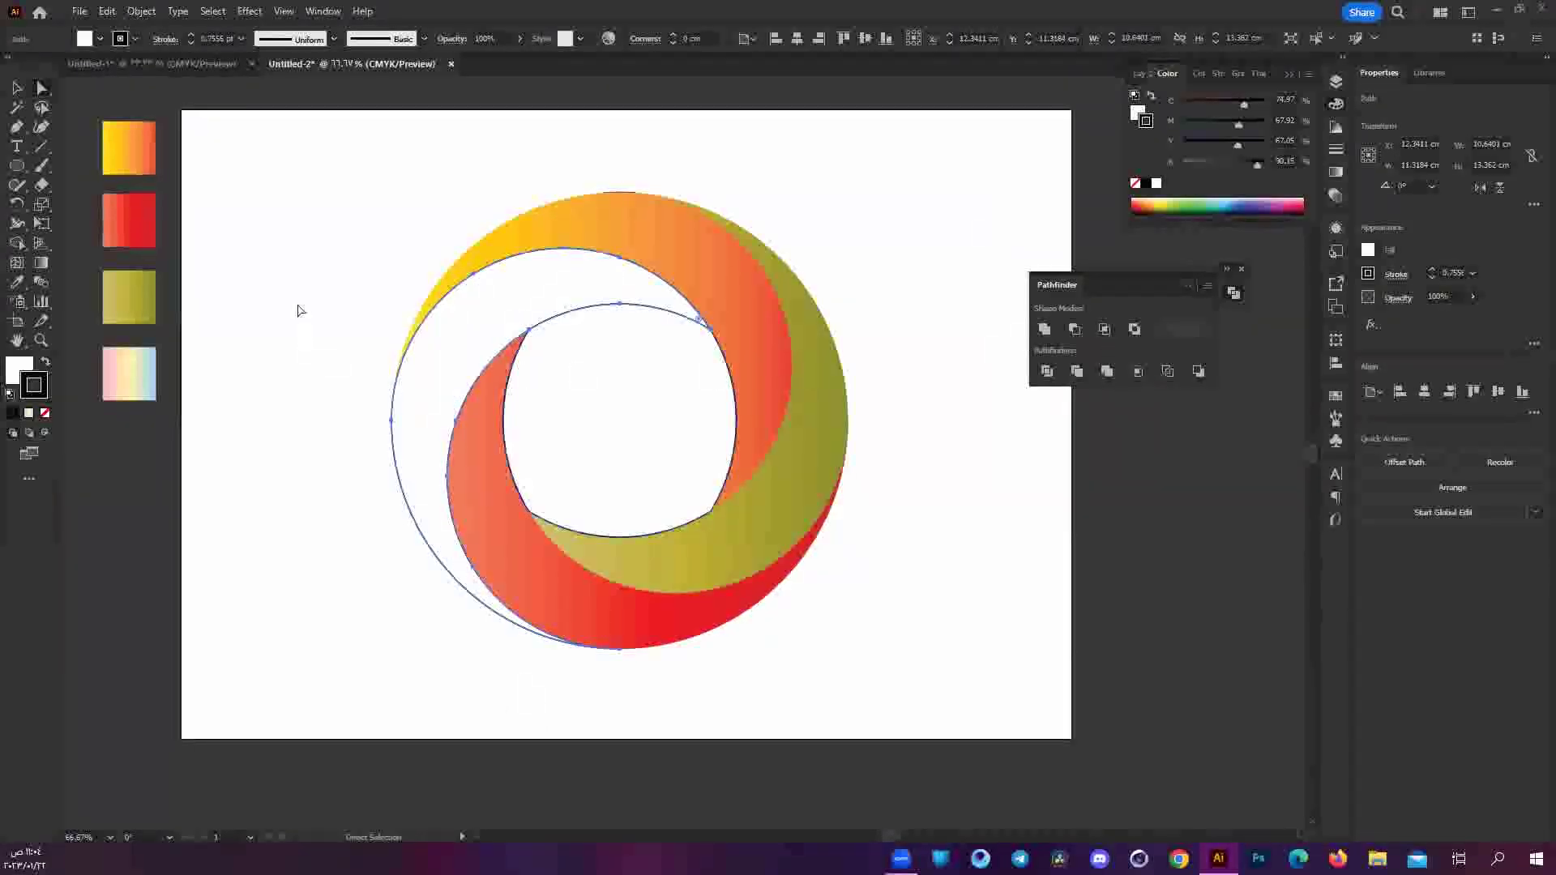
# Fill the united white shape with the pastel gradient and deselect everything.
pyautogui.click(17, 281)
pyautogui.click(129, 373)
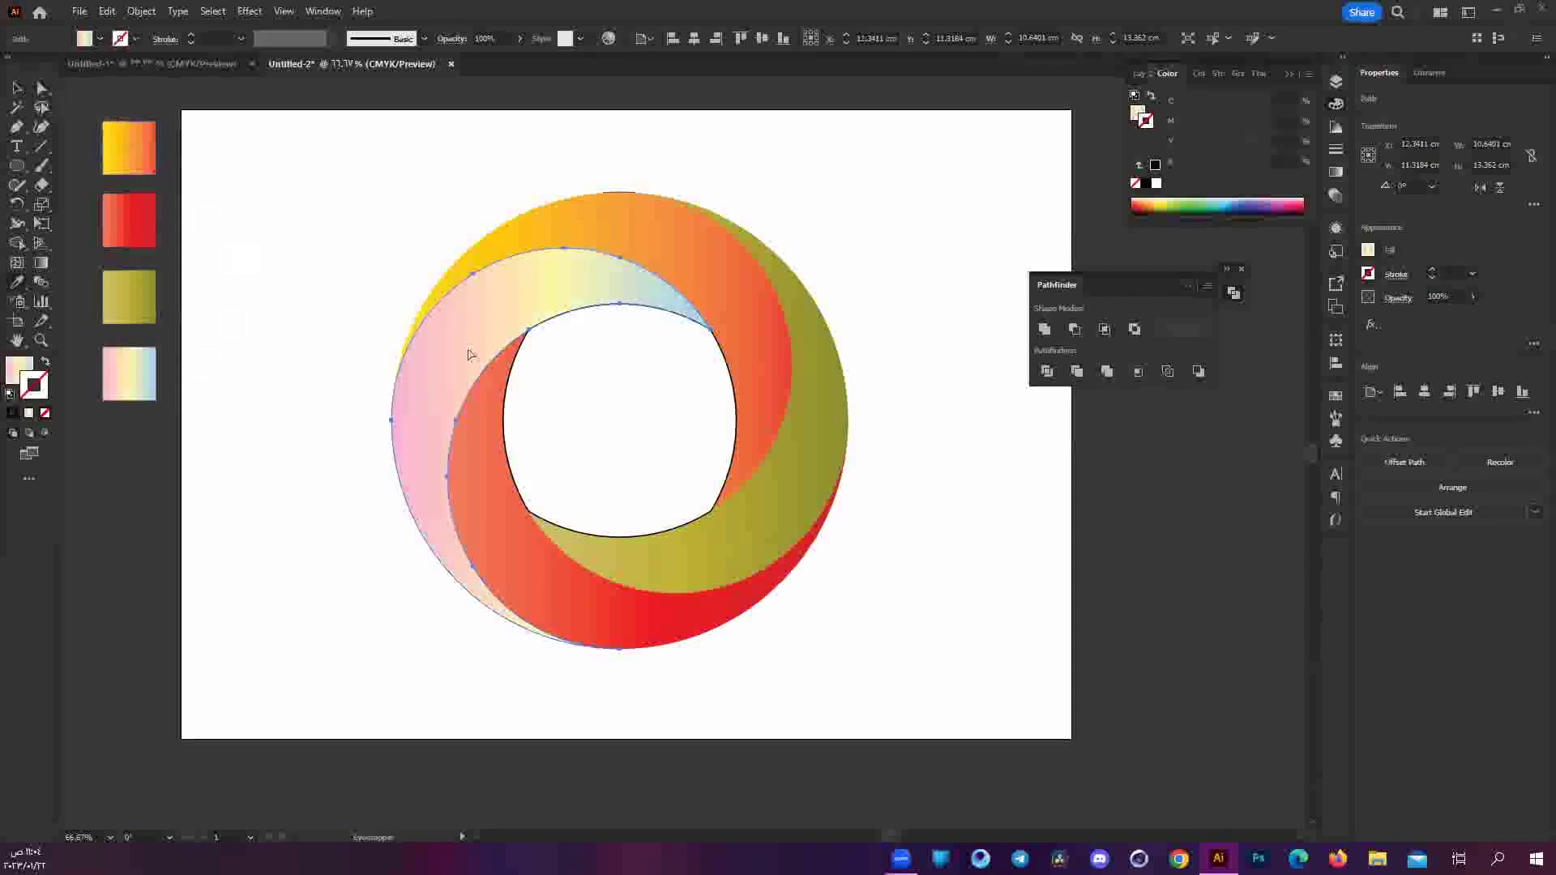
pyautogui.press('a')
pyautogui.click(701, 499)
pyautogui.click(354, 181)
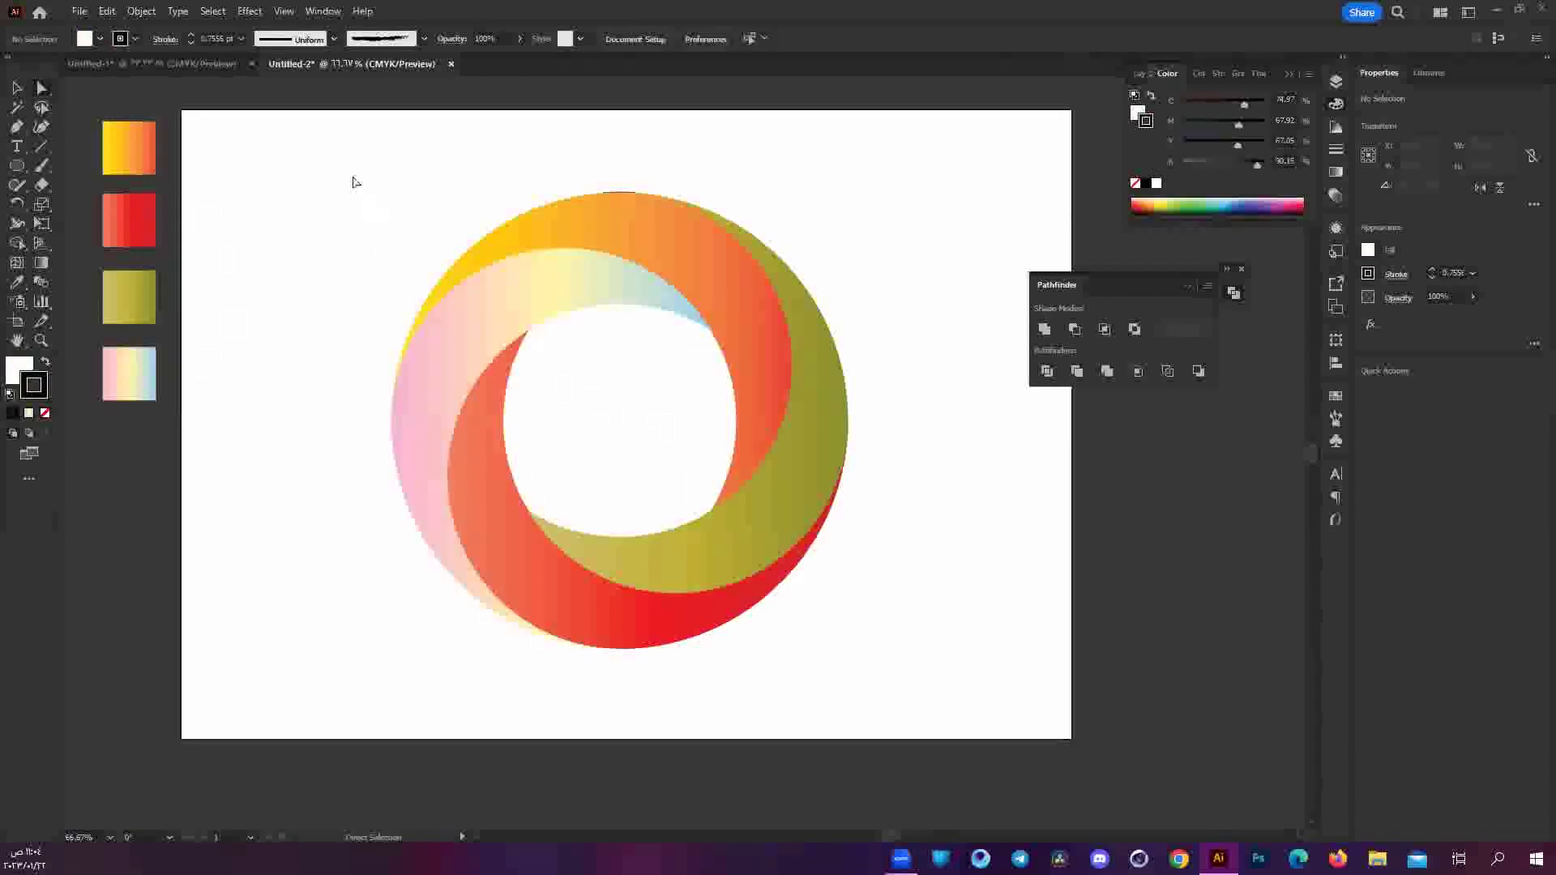
pyautogui.keyDown('alt'); pyautogui.scroll(-2, 920, 694); pyautogui.keyUp('alt')
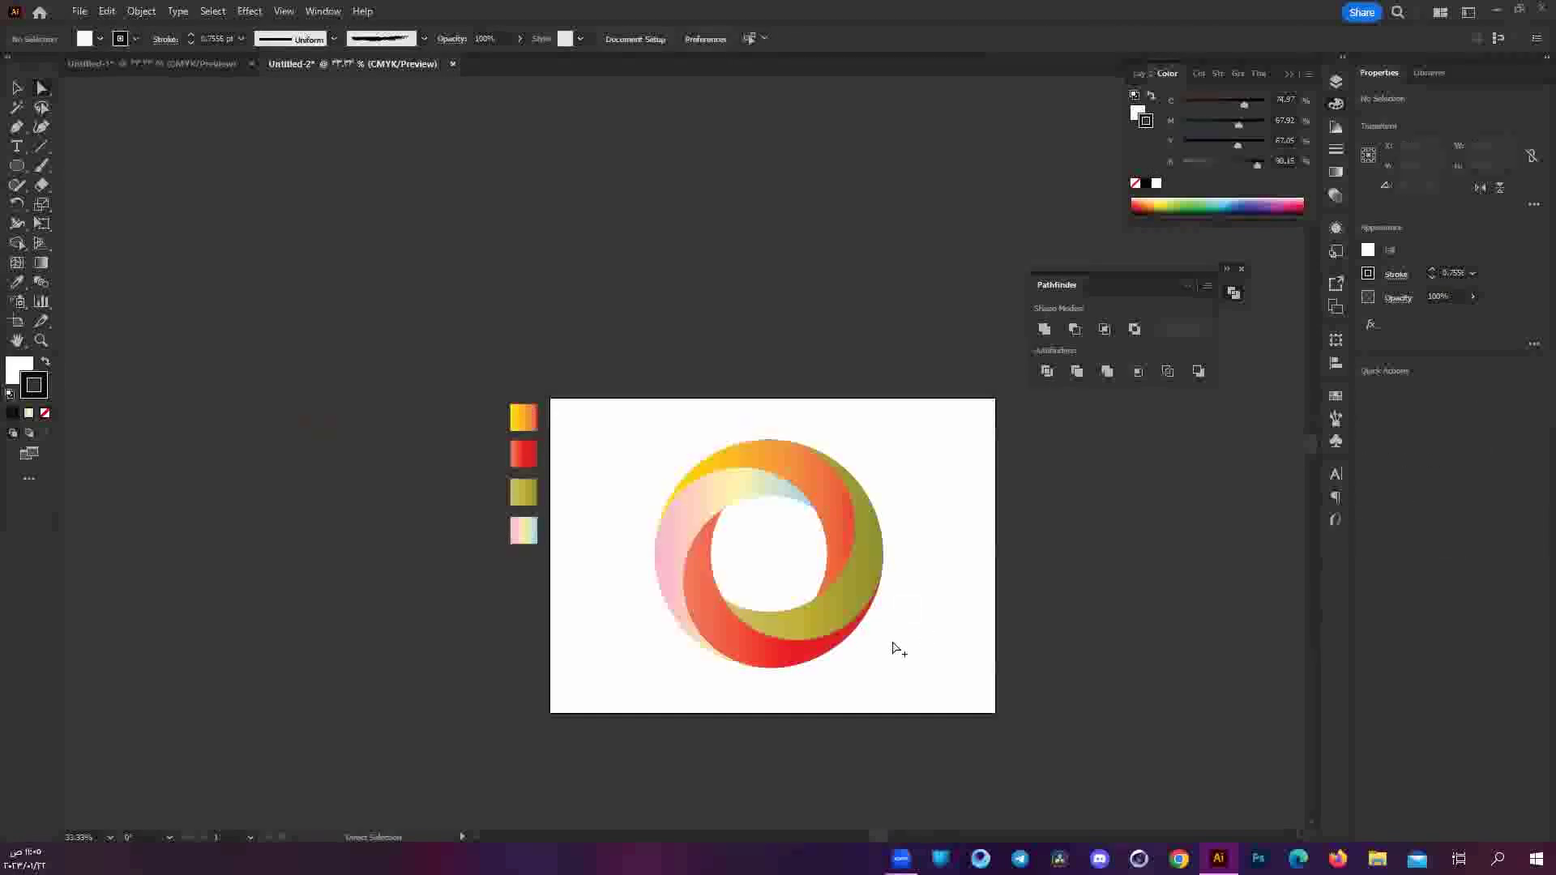
pyautogui.keyDown('alt'); pyautogui.scroll(2, 874, 641); pyautogui.keyUp('alt')
pyautogui.keyDown('alt'); pyautogui.scroll(2, 858, 629); pyautogui.keyUp('alt')
pyautogui.keyDown('alt'); pyautogui.scroll(-2, 855, 629); pyautogui.keyUp('alt')
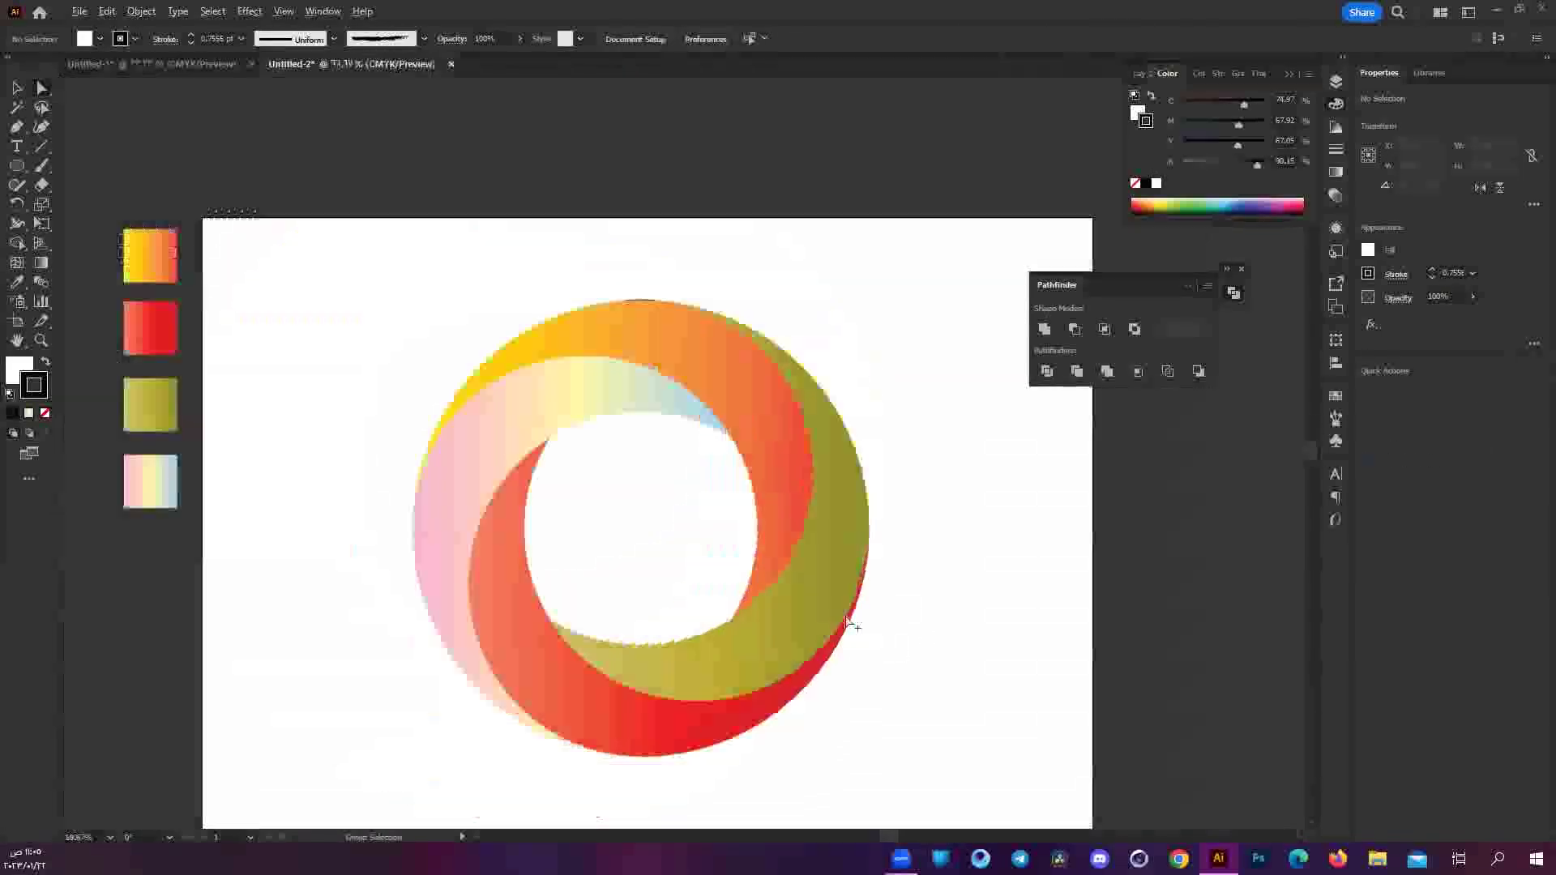
pyautogui.keyDown('alt'); pyautogui.scroll(-1, 855, 629); pyautogui.keyUp('alt')
pyautogui.keyDown('alt'); pyautogui.scroll(4, 673, 358); pyautogui.keyUp('alt')
pyautogui.keyDown('alt'); pyautogui.scroll(2, 764, 479); pyautogui.keyUp('alt')
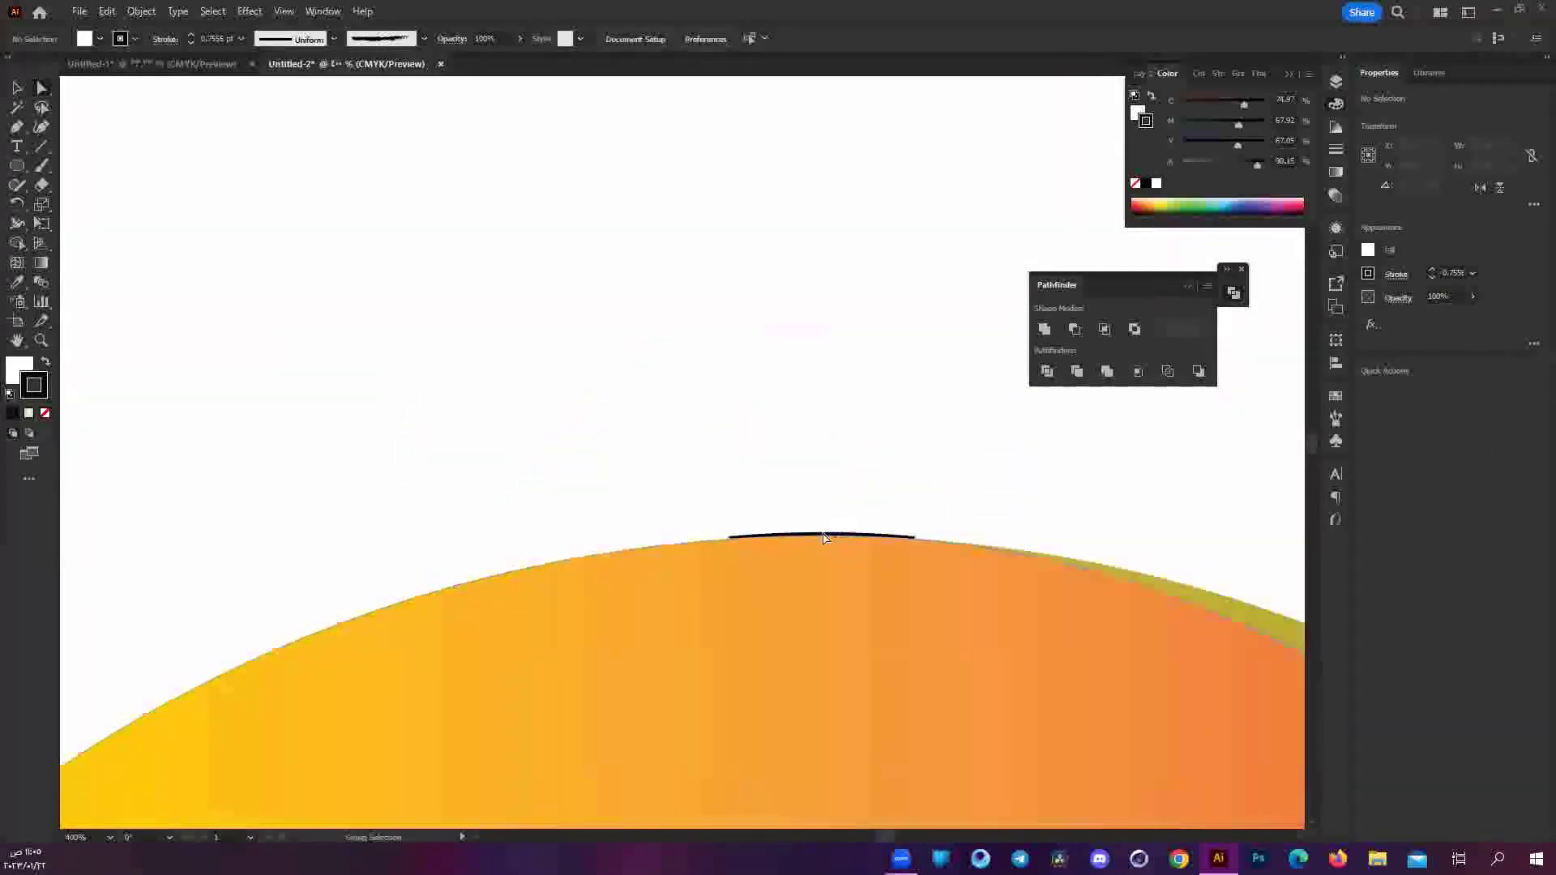
pyautogui.click(830, 535)
pyautogui.press('Delete')
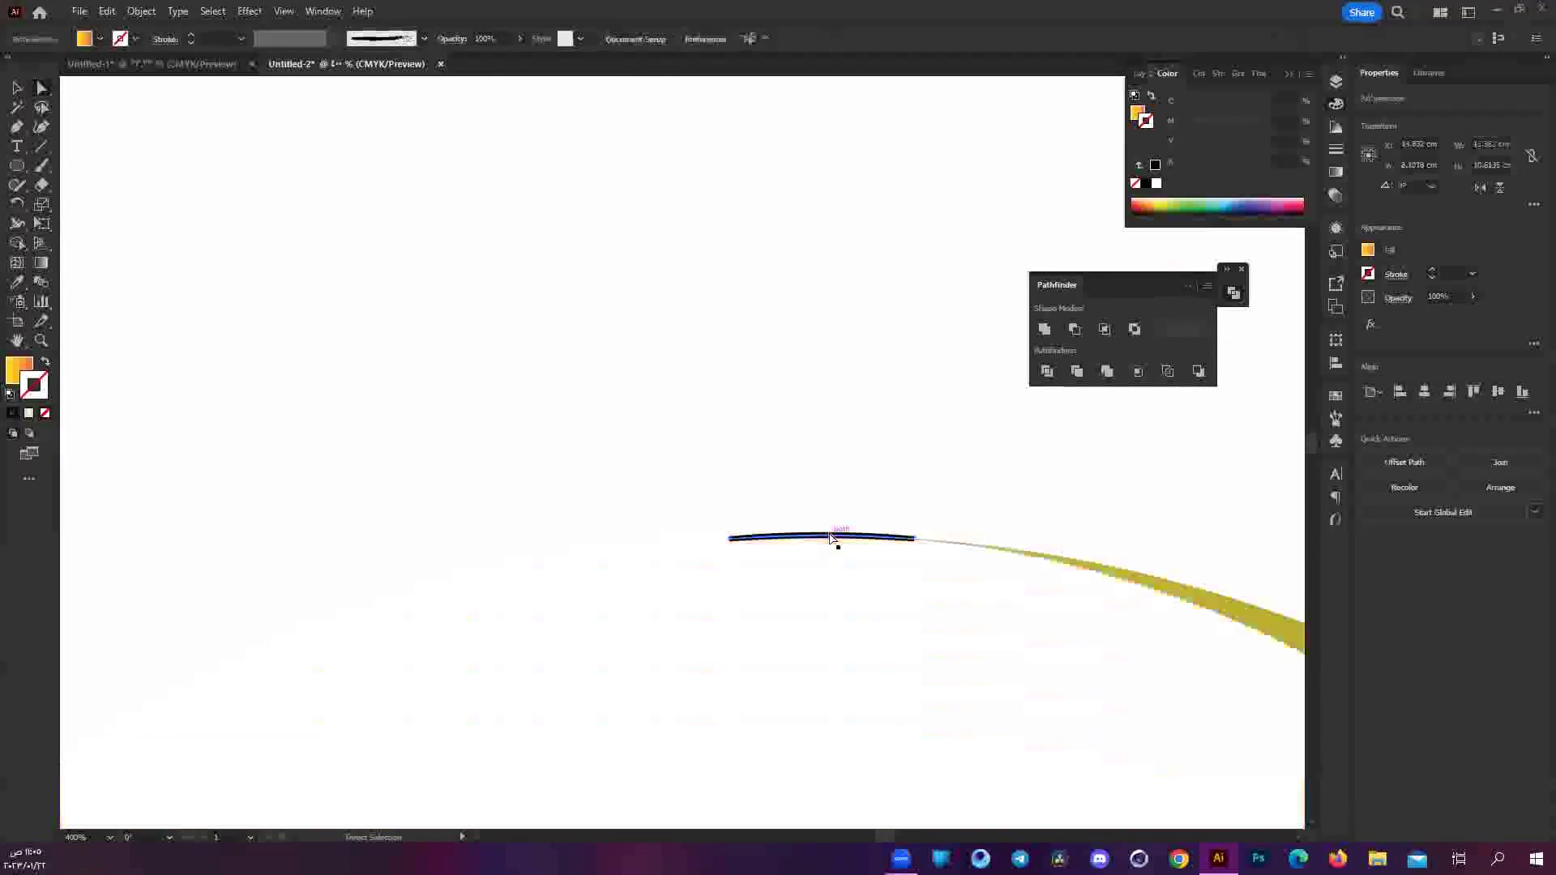
pyautogui.hotkey('ctrl', 'z')
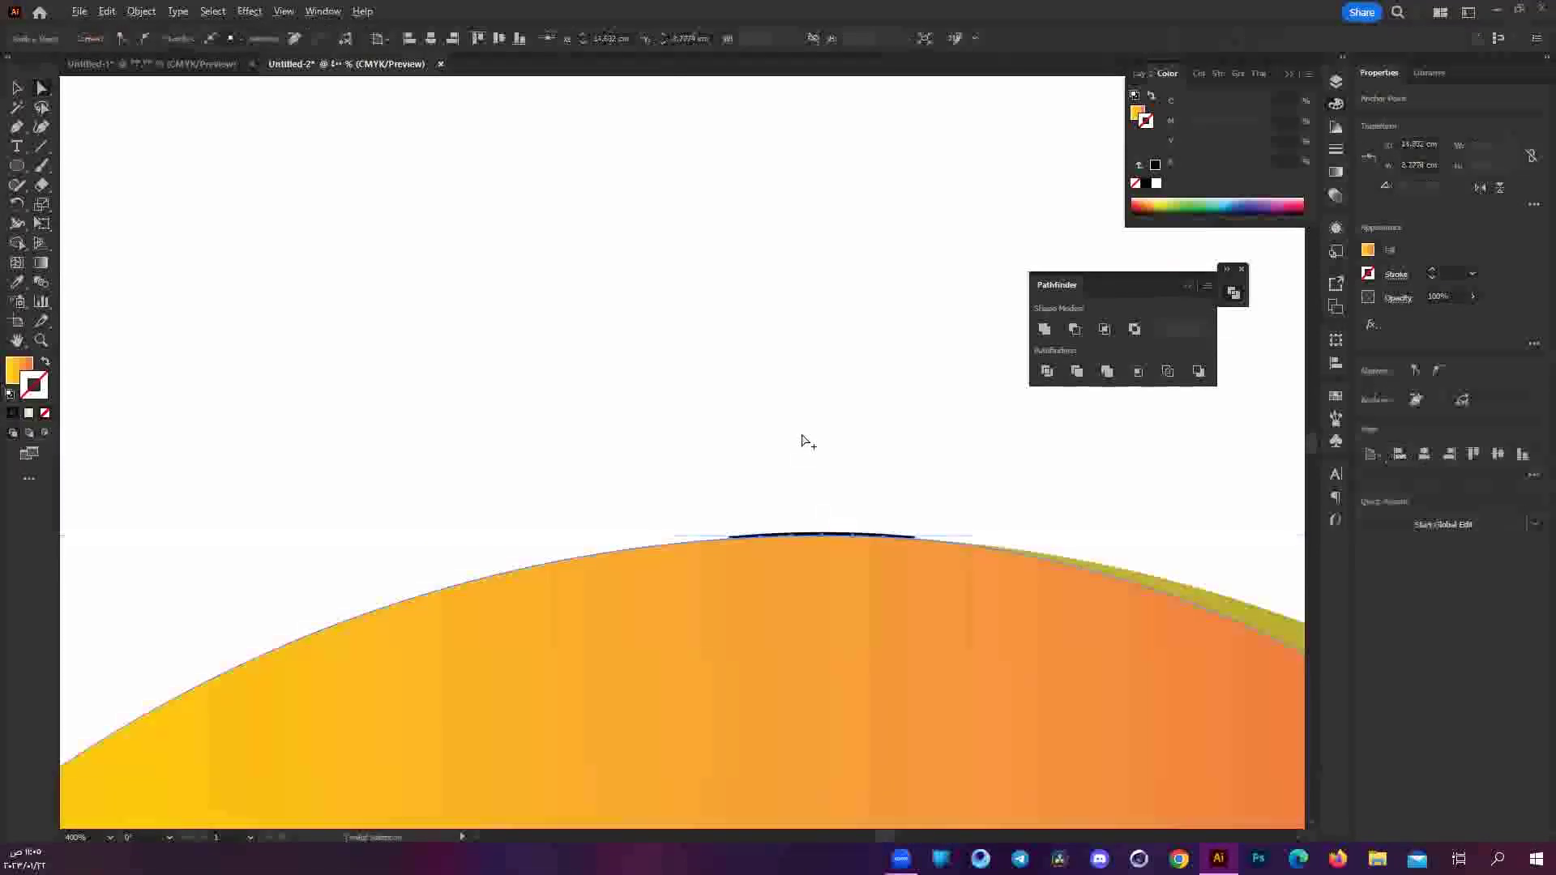
pyautogui.keyDown('alt'); pyautogui.scroll(-5, 824, 419); pyautogui.keyUp('alt')
pyautogui.hotkey('ctrl', 'shift', 'a')
pyautogui.scroll(-4, 940, 496)
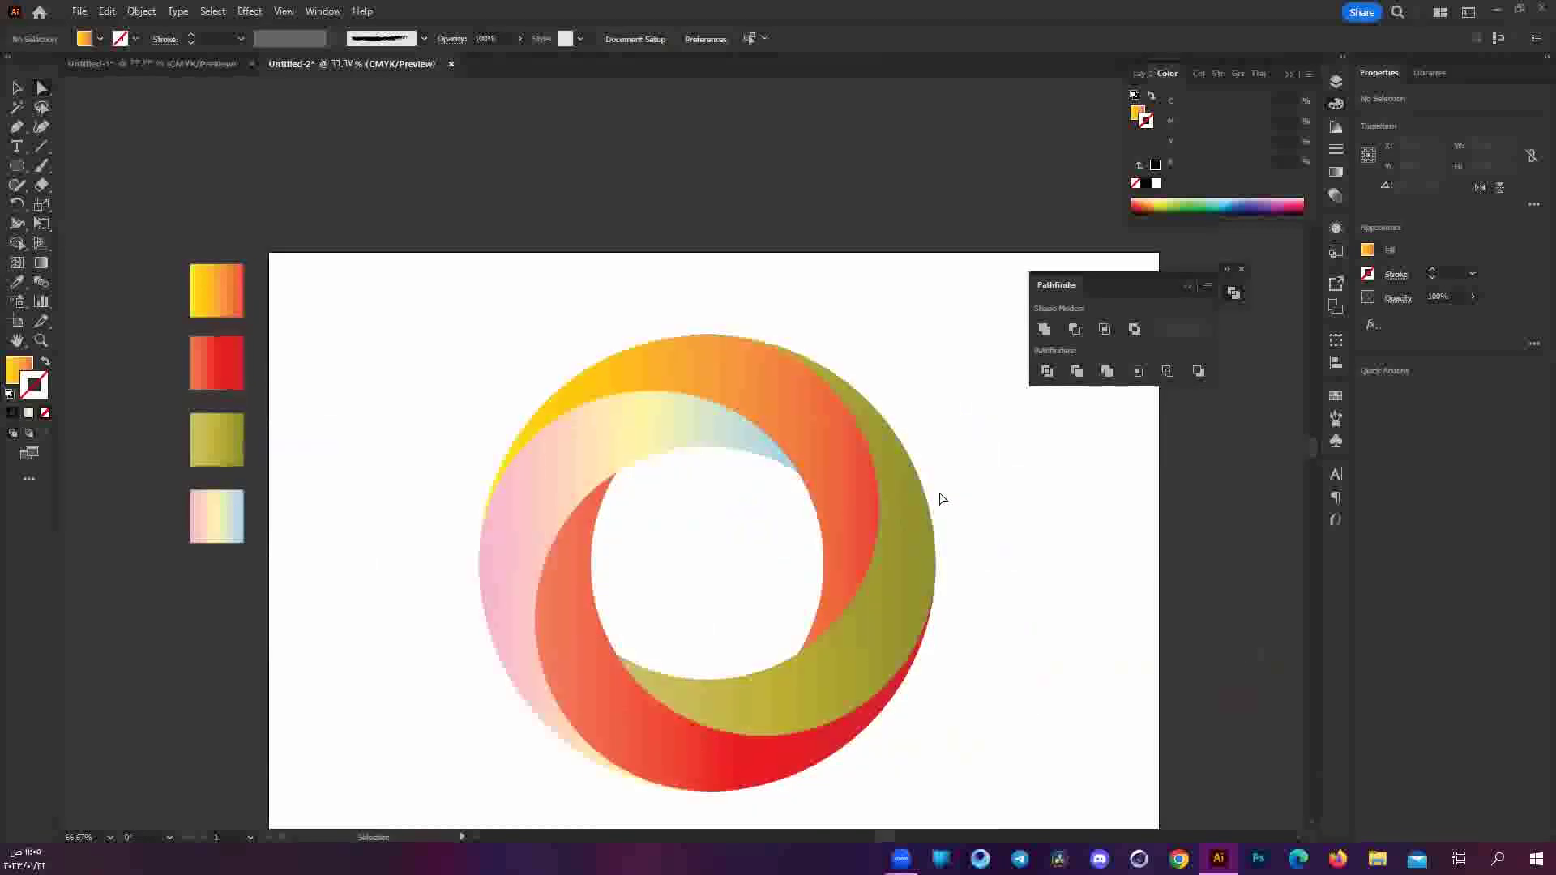
pyautogui.hscroll(3, 940, 495)
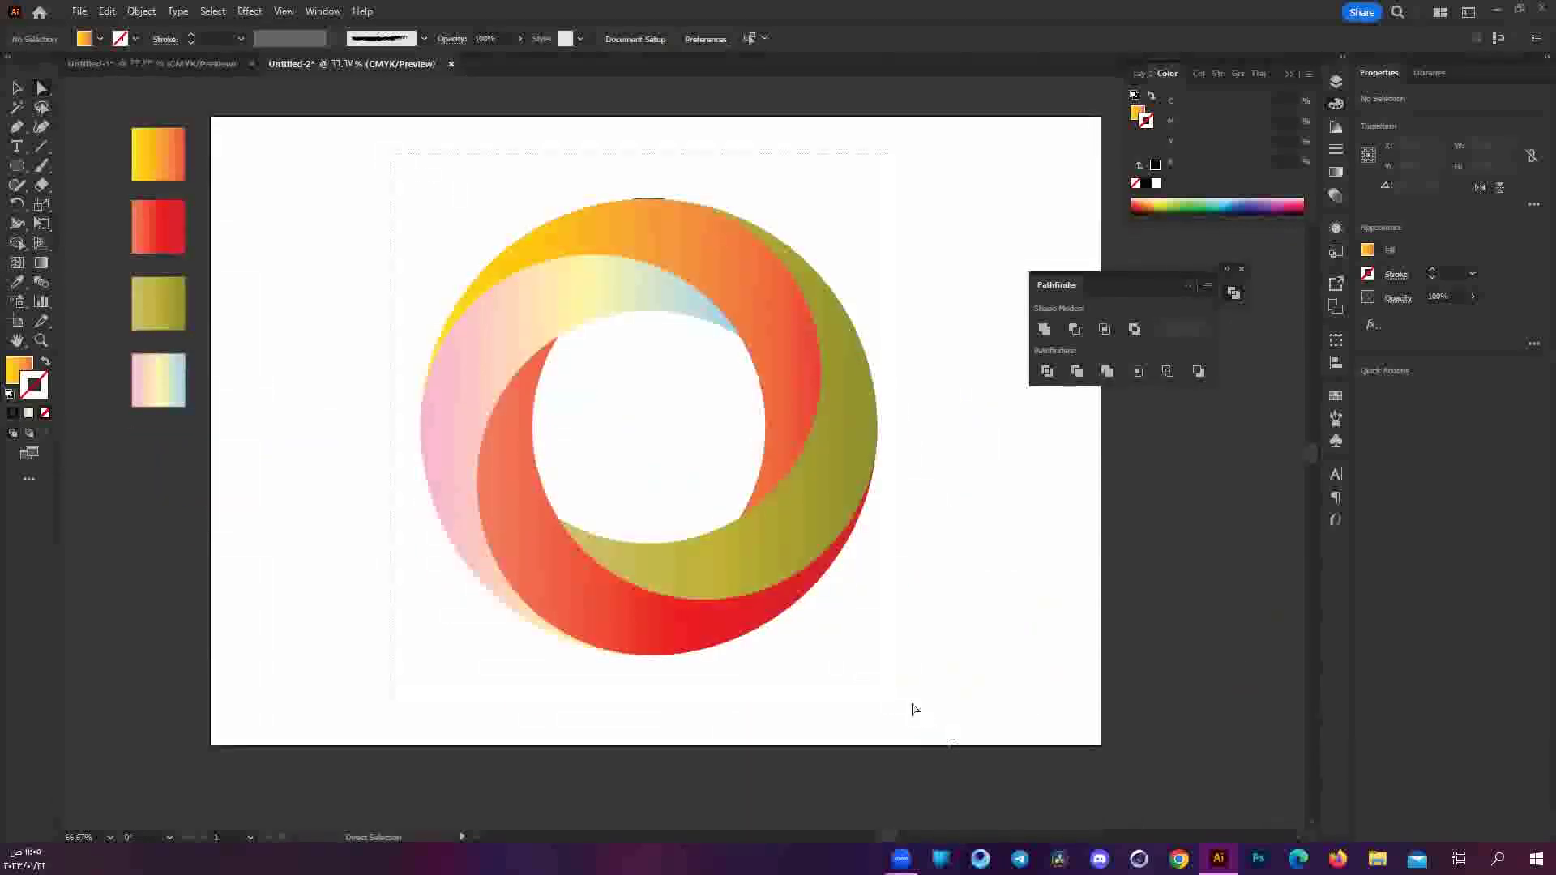
# Move the ring left and group all of its pieces.
pyautogui.moveTo(746, 557); pyautogui.dragTo(635, 557)
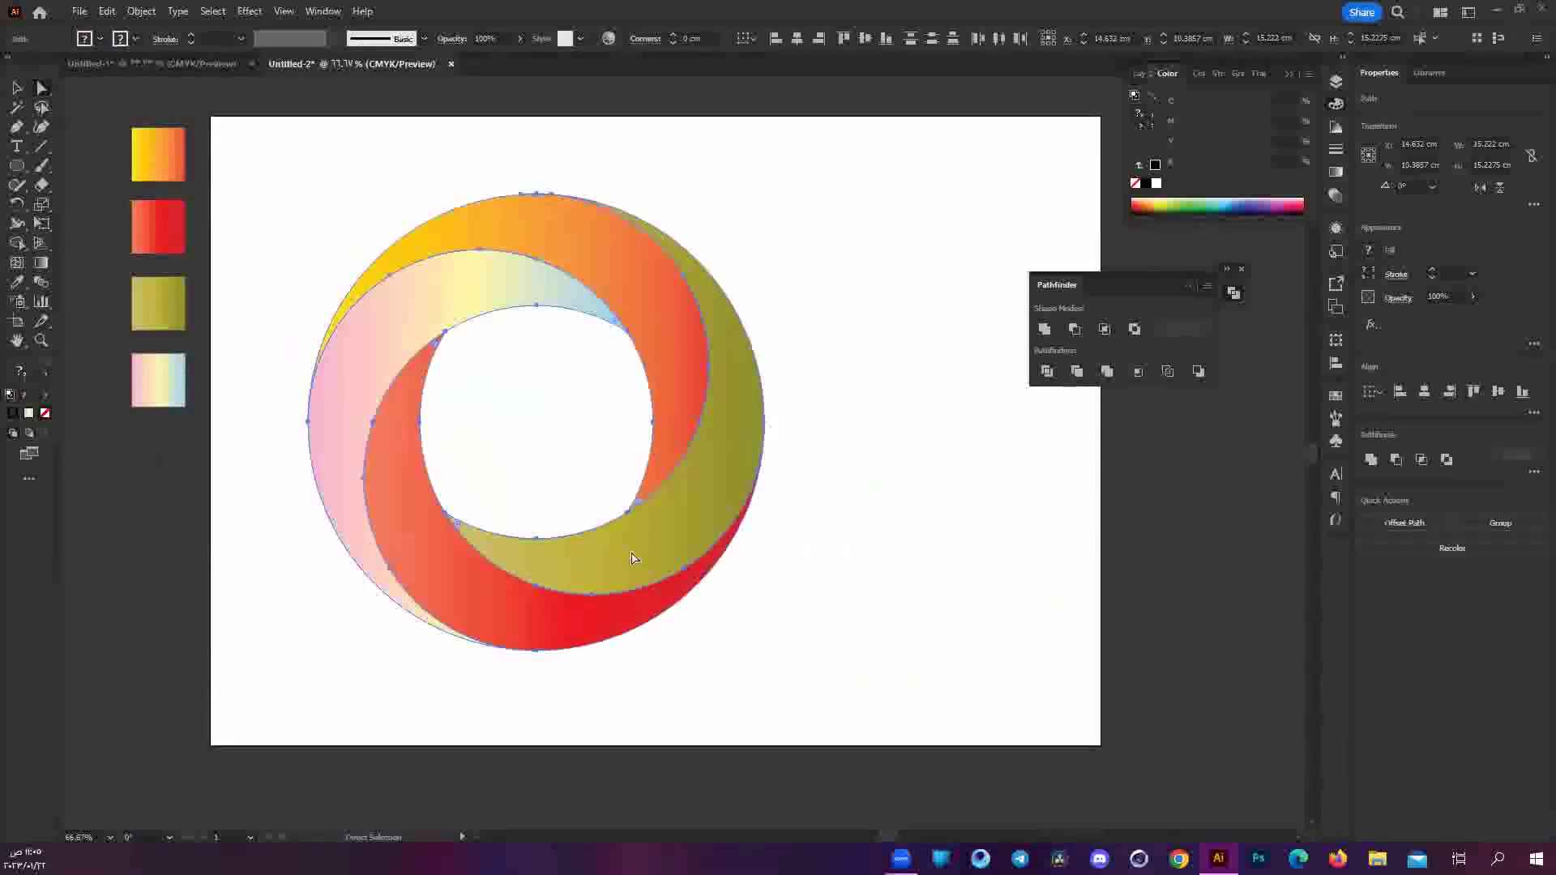
pyautogui.click(752, 579)
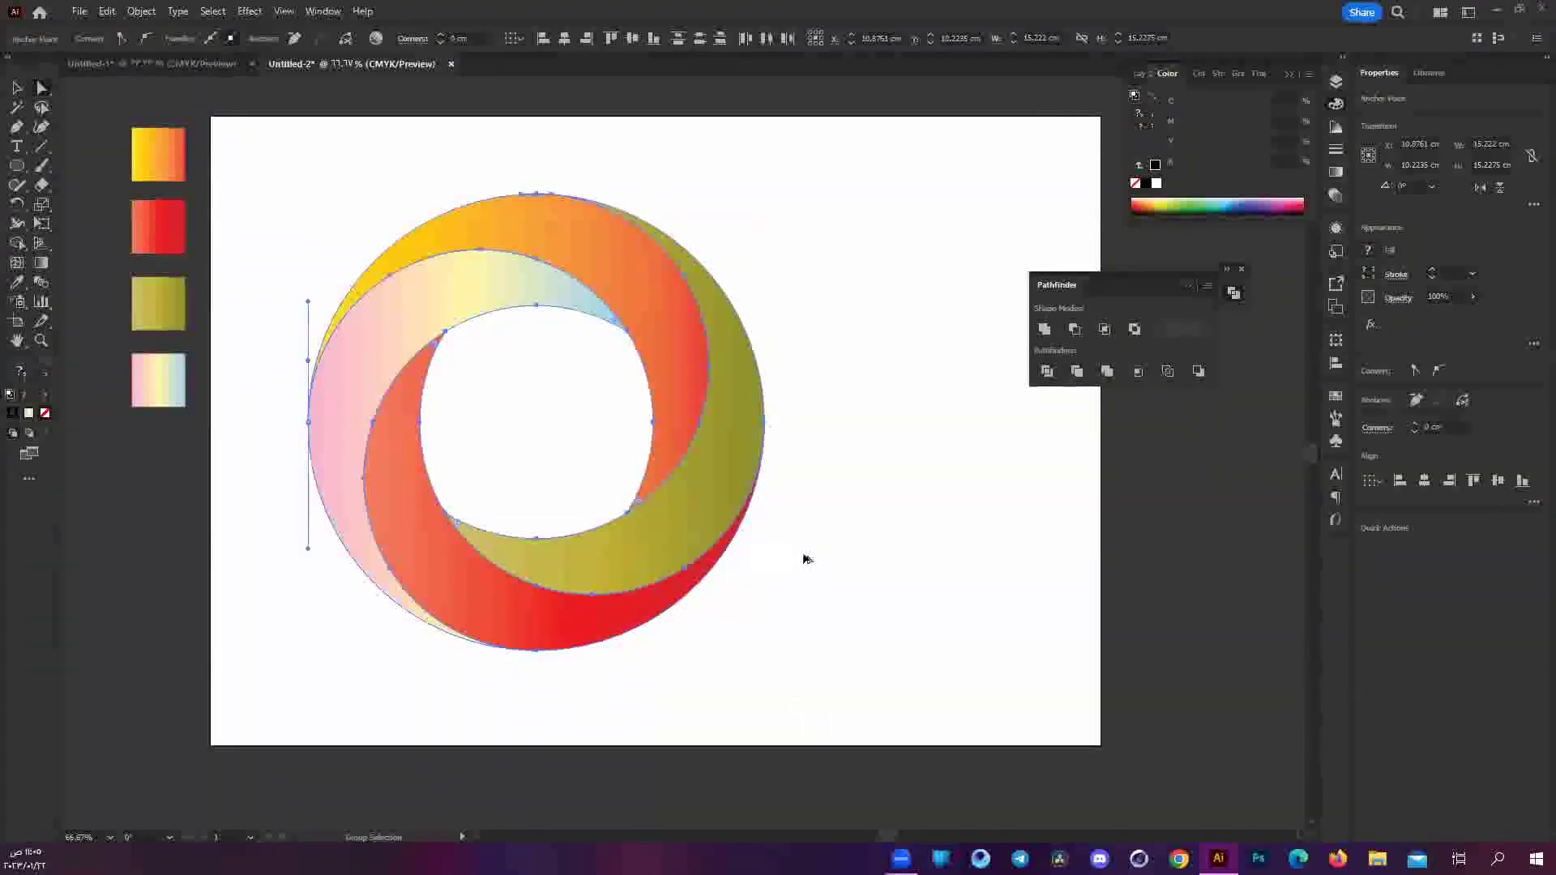
pyautogui.moveTo(630, 561); pyautogui.dragTo(1017, 556)
pyautogui.hotkey('ctrl', 'z')
pyautogui.rightClick(666, 506)
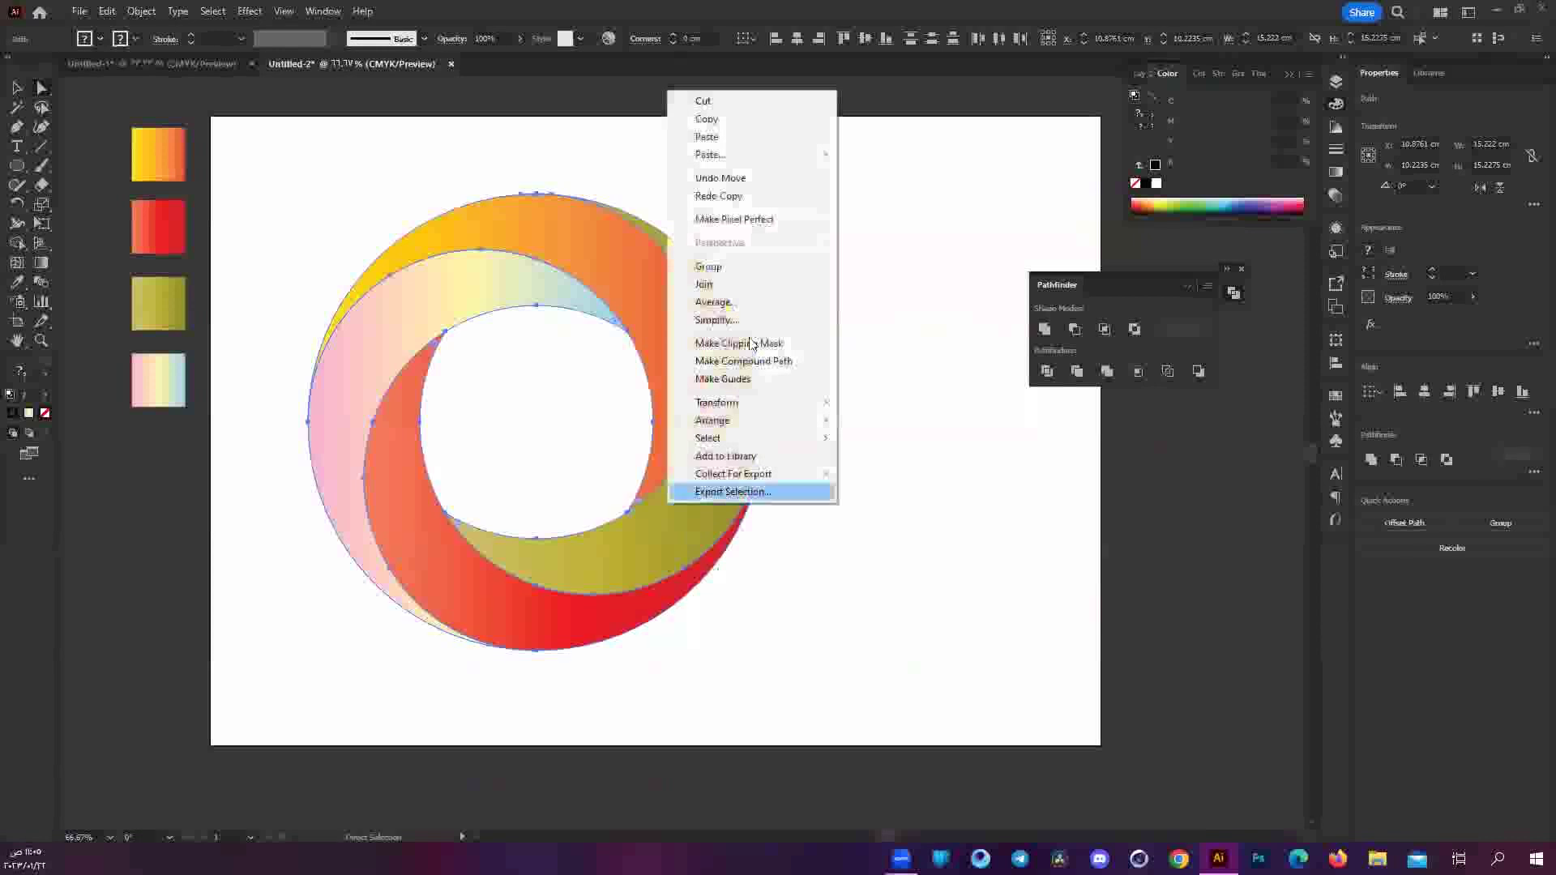
pyautogui.click(754, 268)
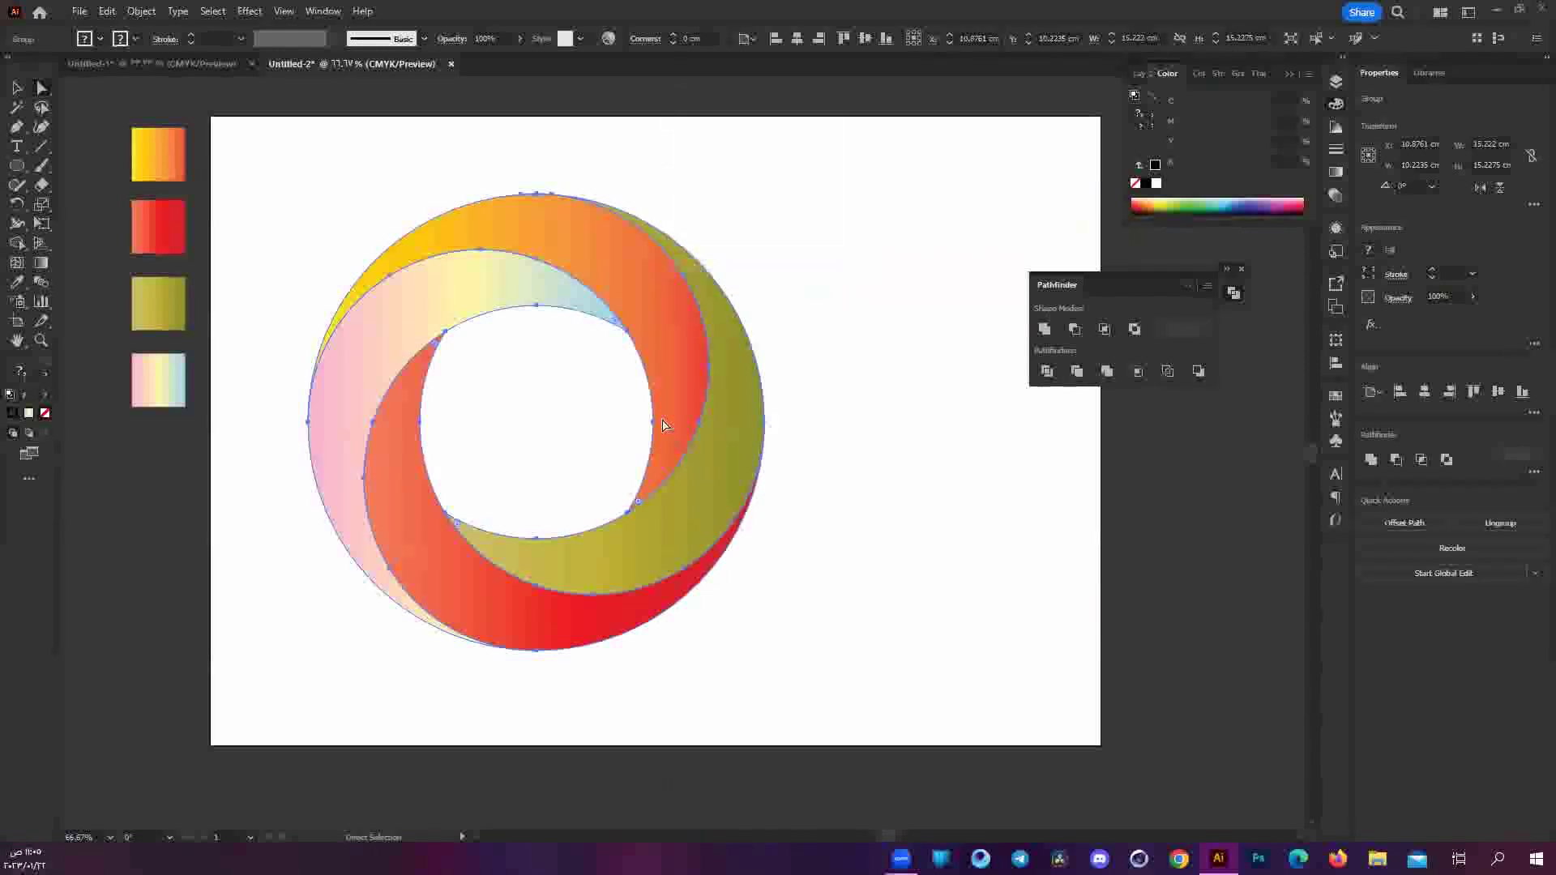
pyautogui.click(920, 550)
# Alt-drag a duplicate of the grouped ring to the right.
pyautogui.press('v')
pyautogui.click(704, 409)
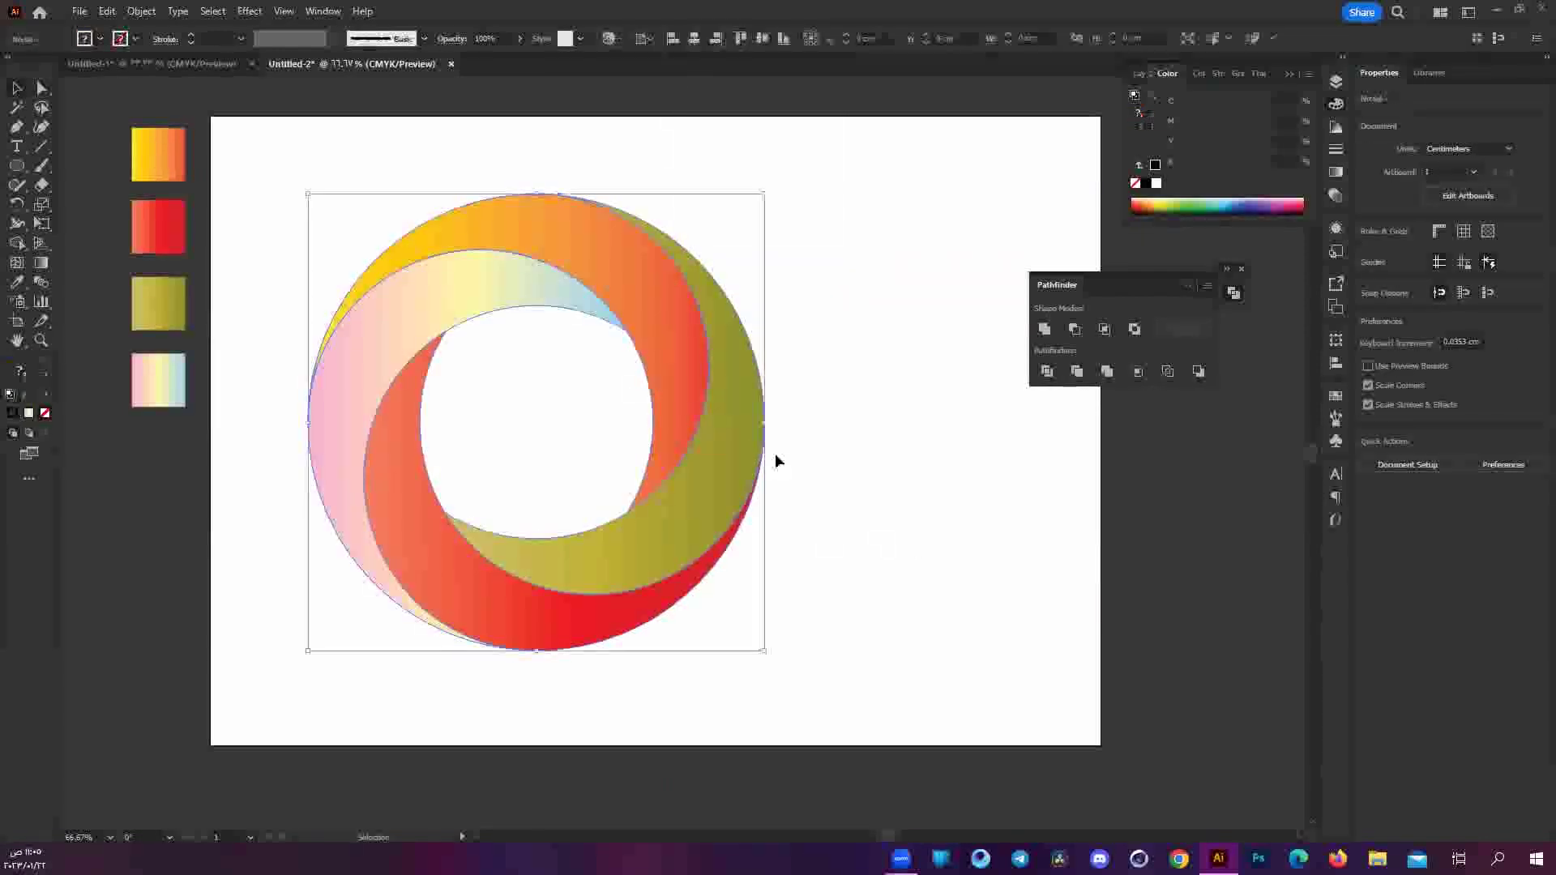
pyautogui.moveTo(724, 482); pyautogui.dragTo(1192, 482)
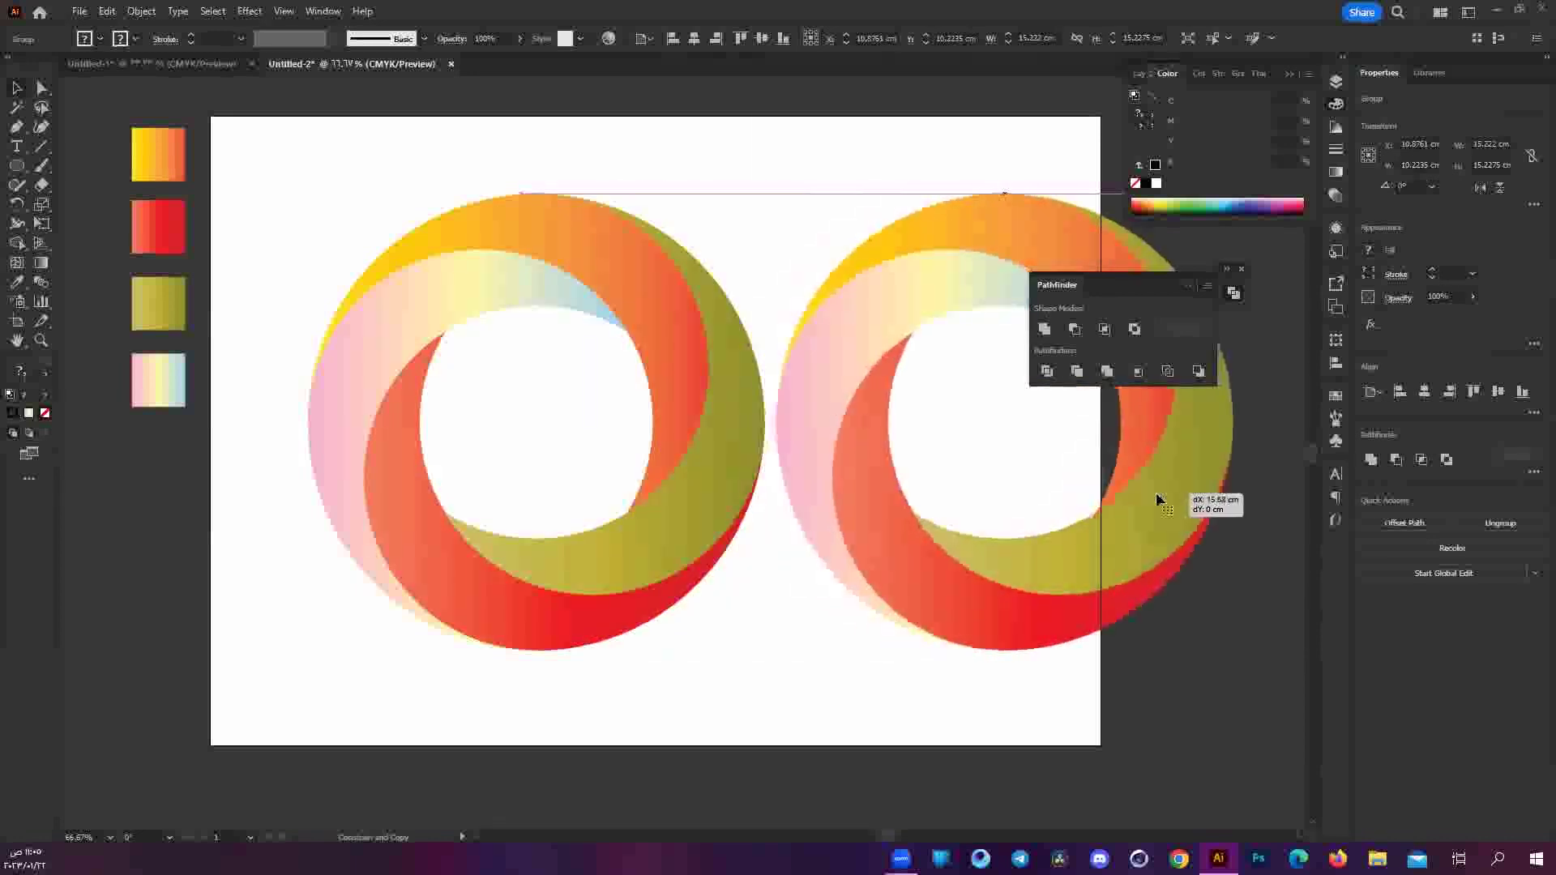
# Remove the copy's fill, give it 3 pt outlines, and lay it over the coloured ring.
pyautogui.click(29, 414)
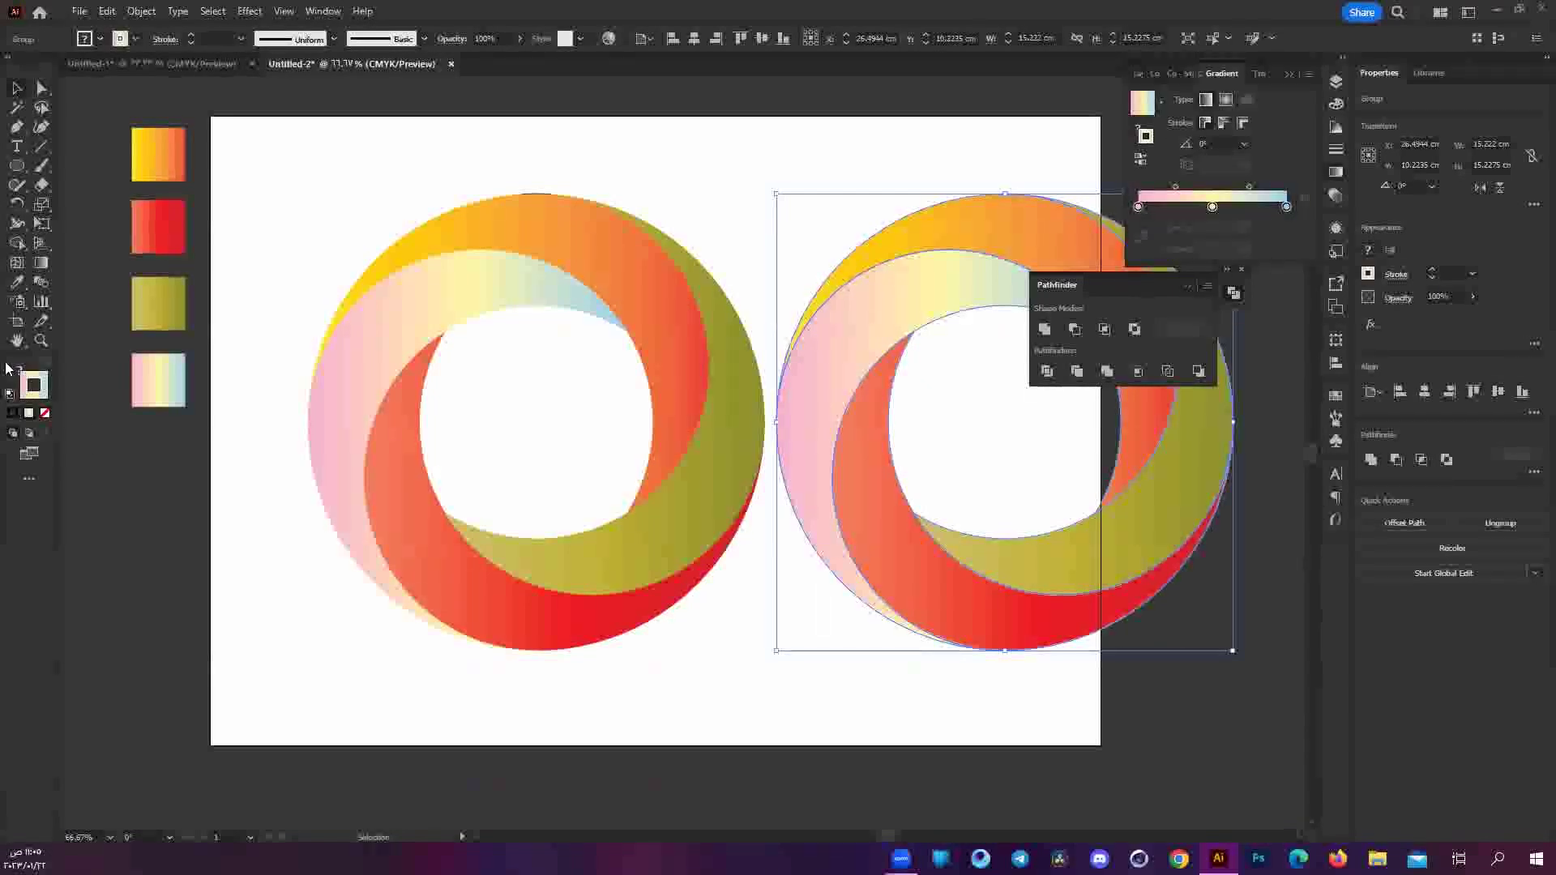
pyautogui.click(18, 377)
pyautogui.click(46, 414)
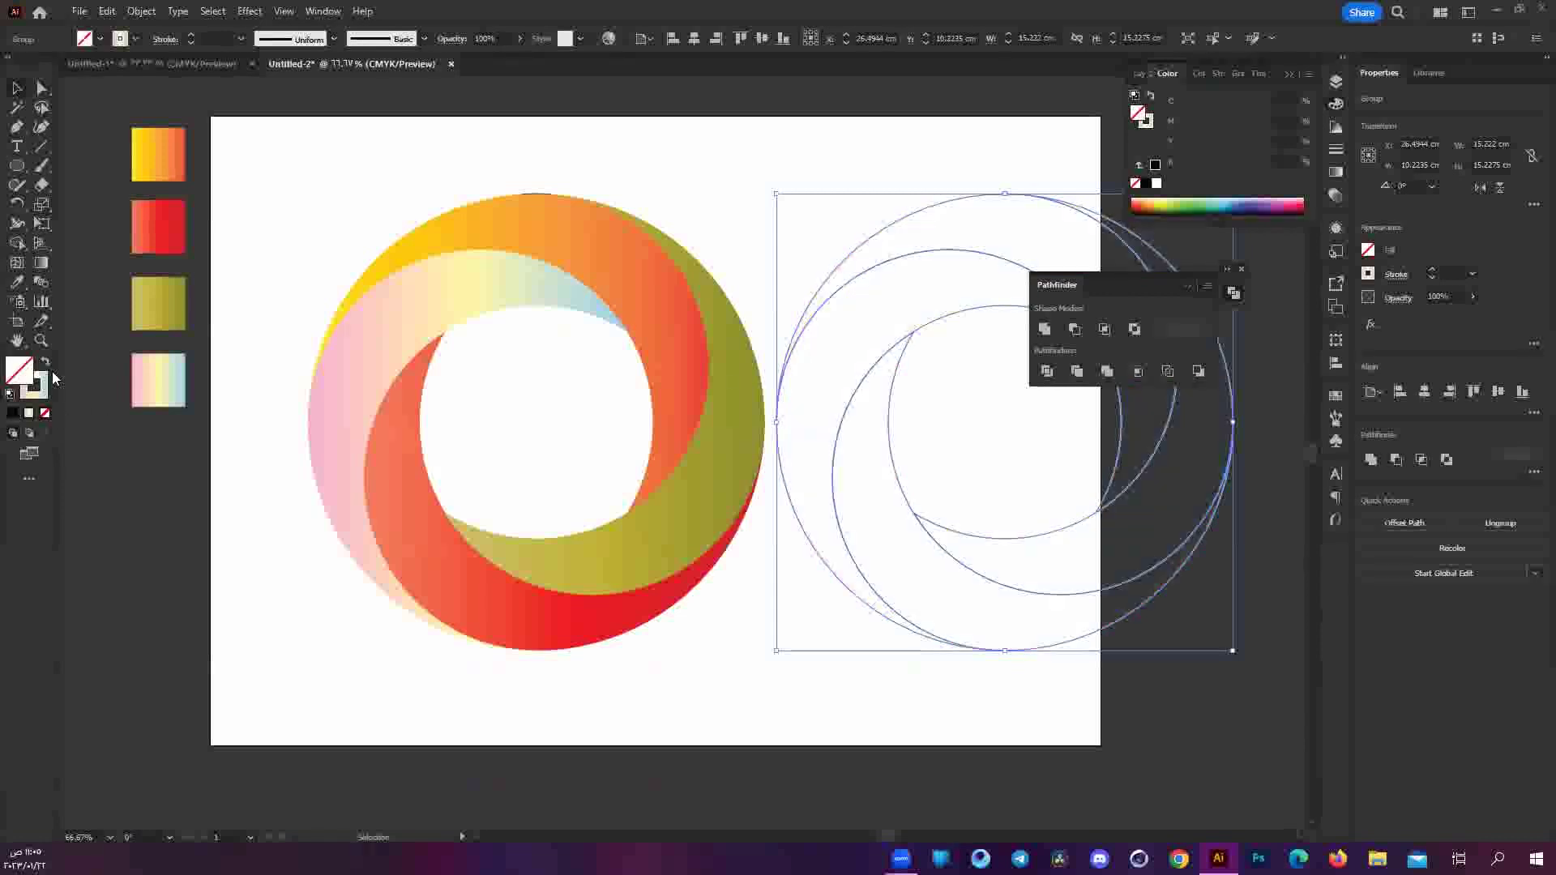
pyautogui.click(43, 363)
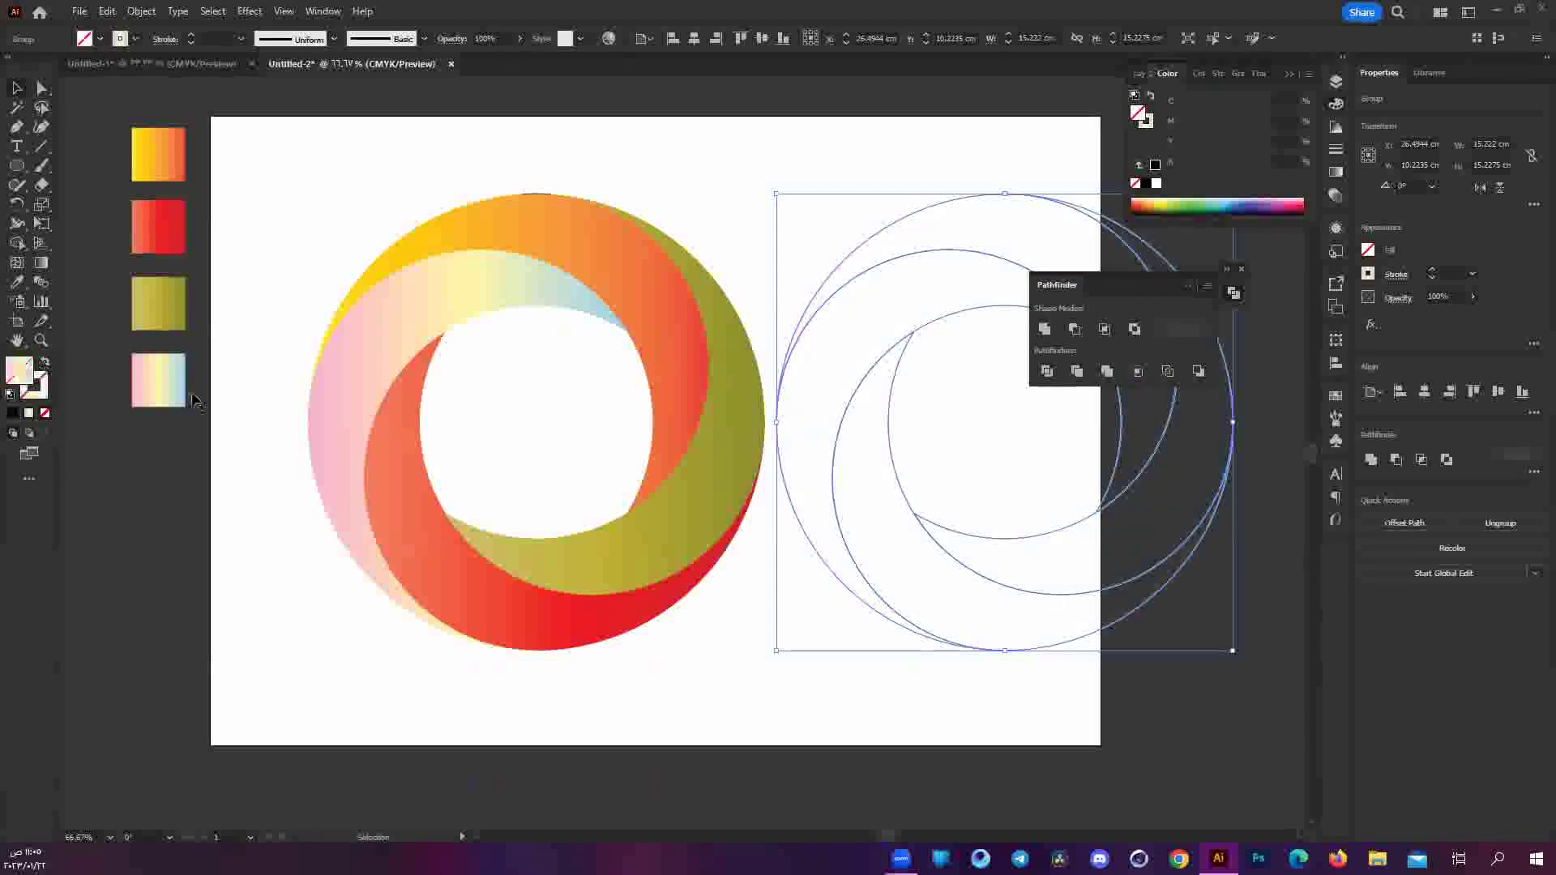
pyautogui.click(45, 363)
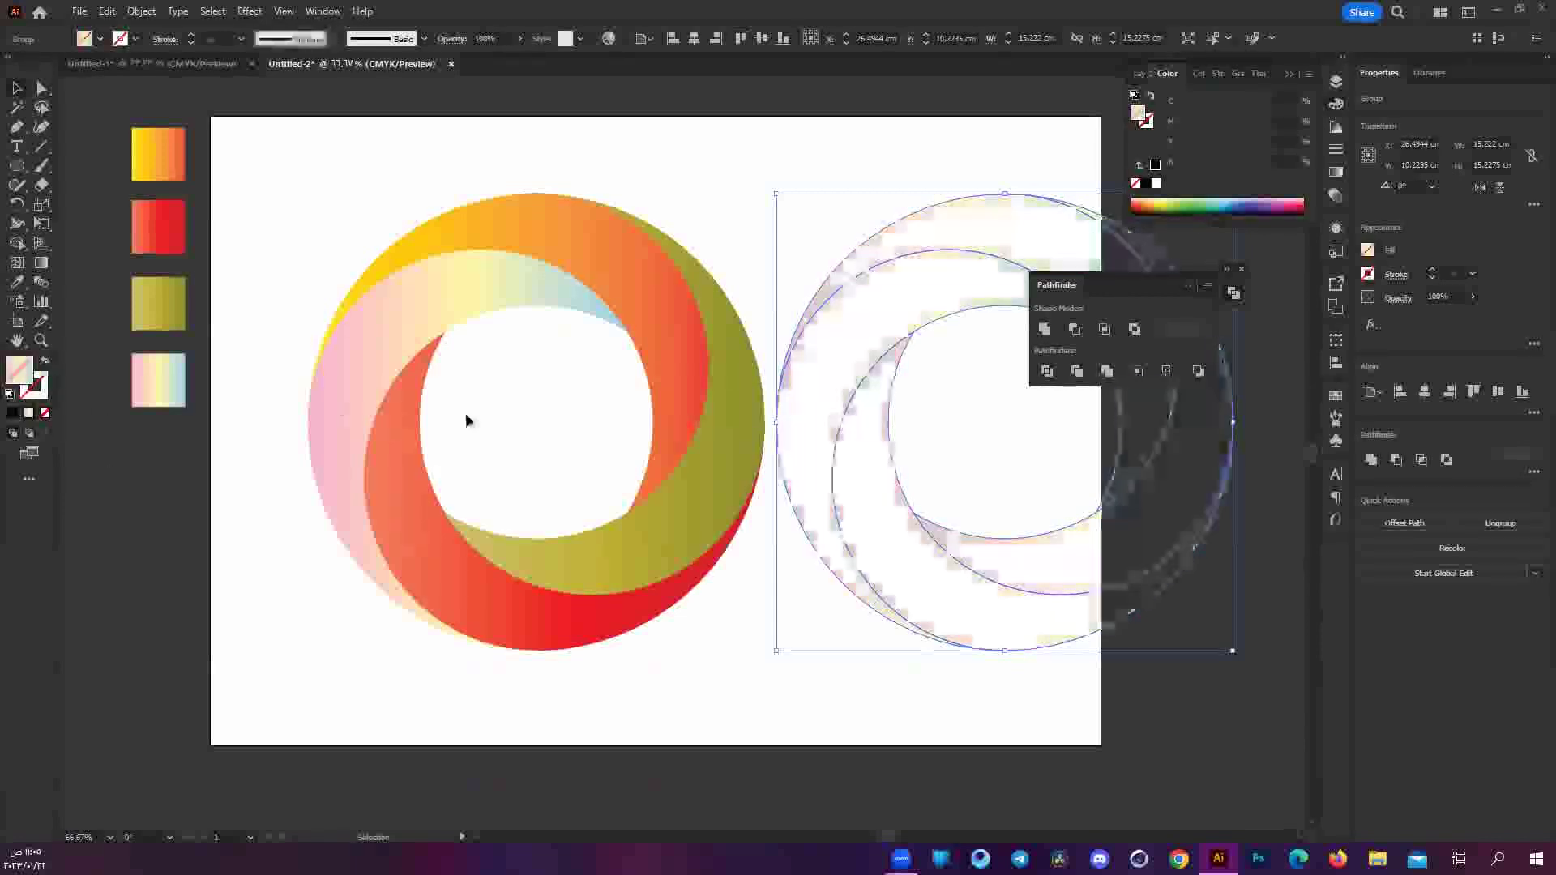
pyautogui.click(192, 36)
pyautogui.click(191, 37)
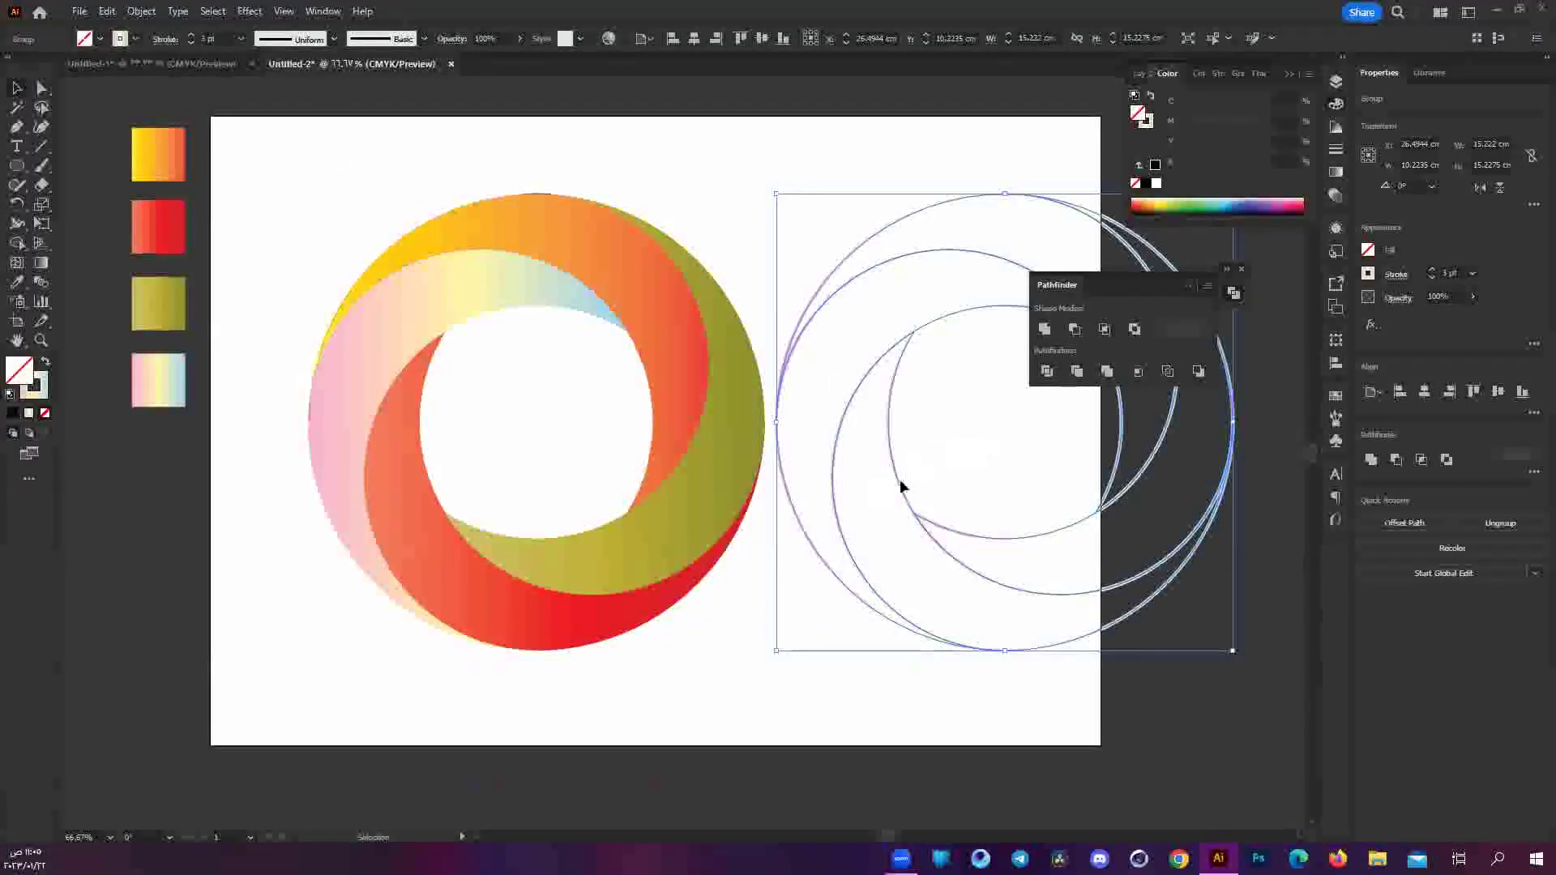
pyautogui.moveTo(902, 486); pyautogui.dragTo(431, 480)
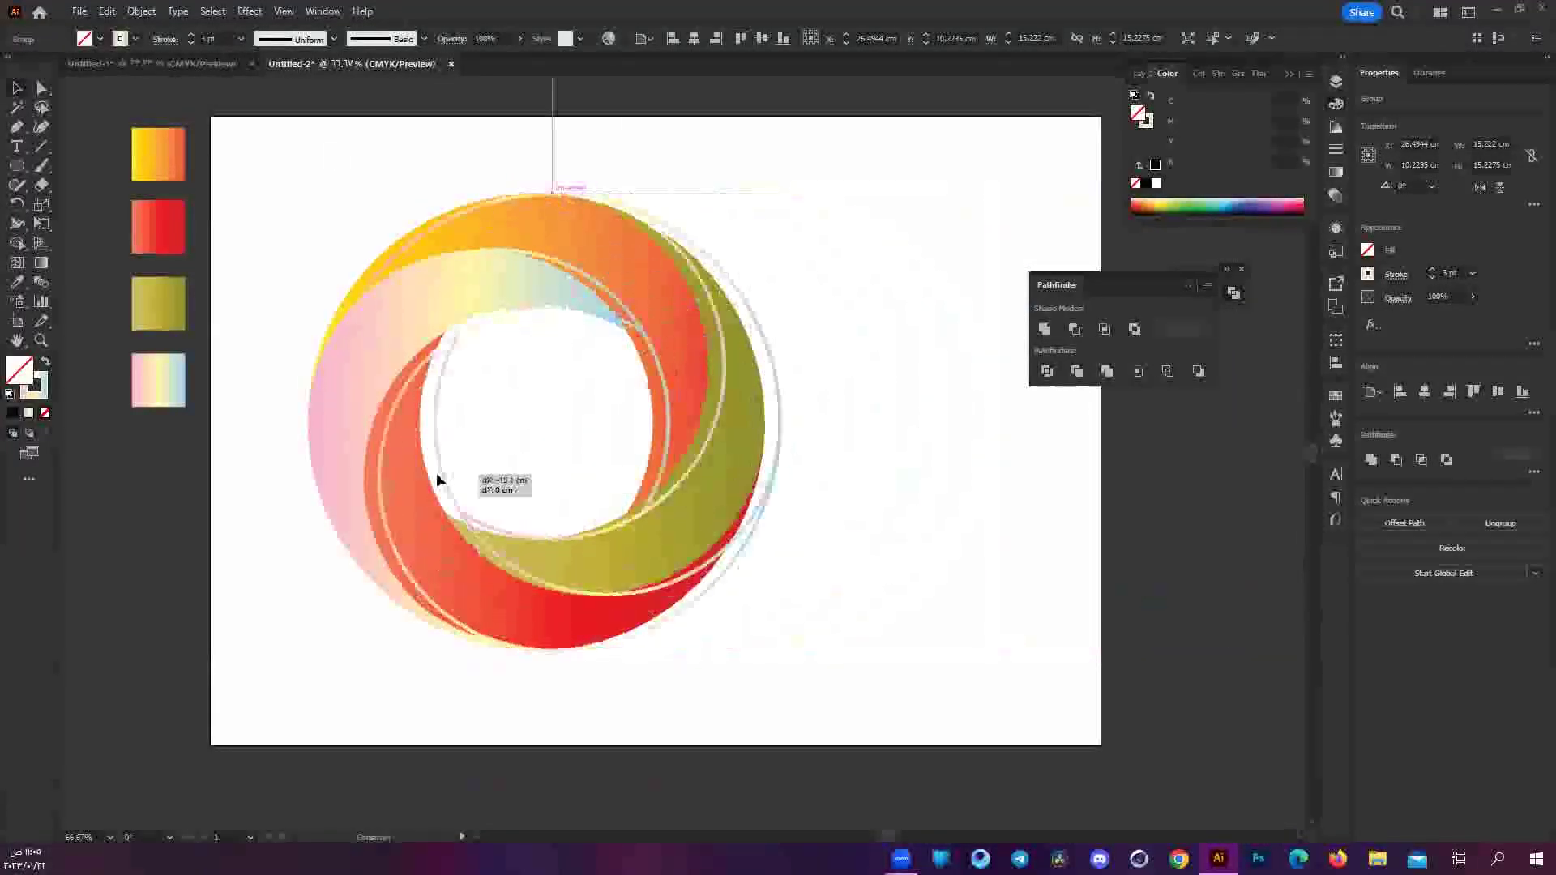
pyautogui.click(967, 527)
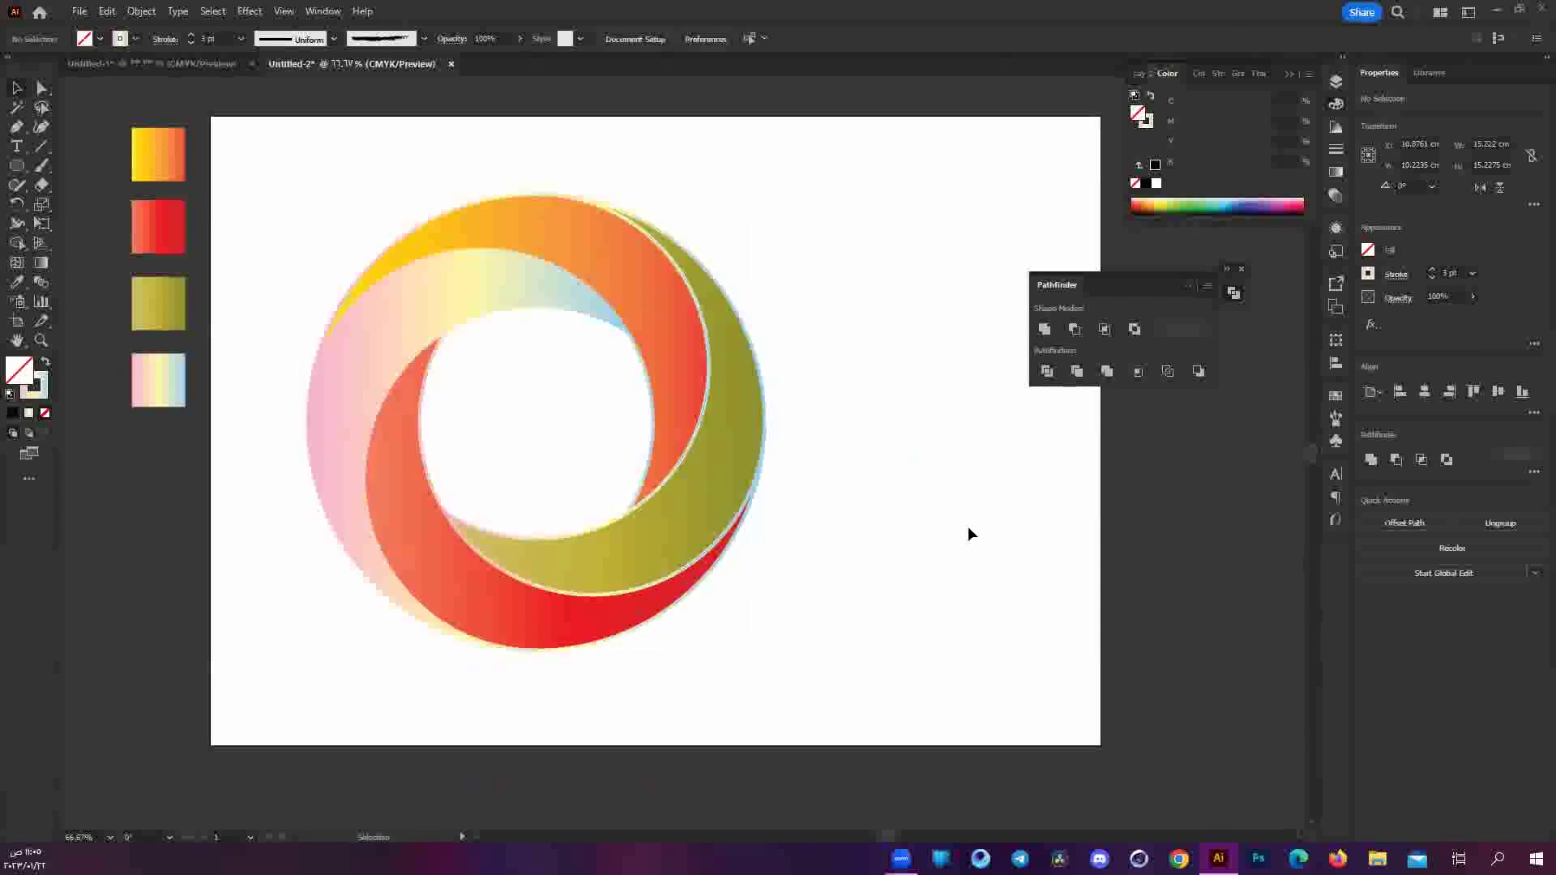
pyautogui.scroll(-3, 968, 526)
pyautogui.scroll(3, 930, 499)
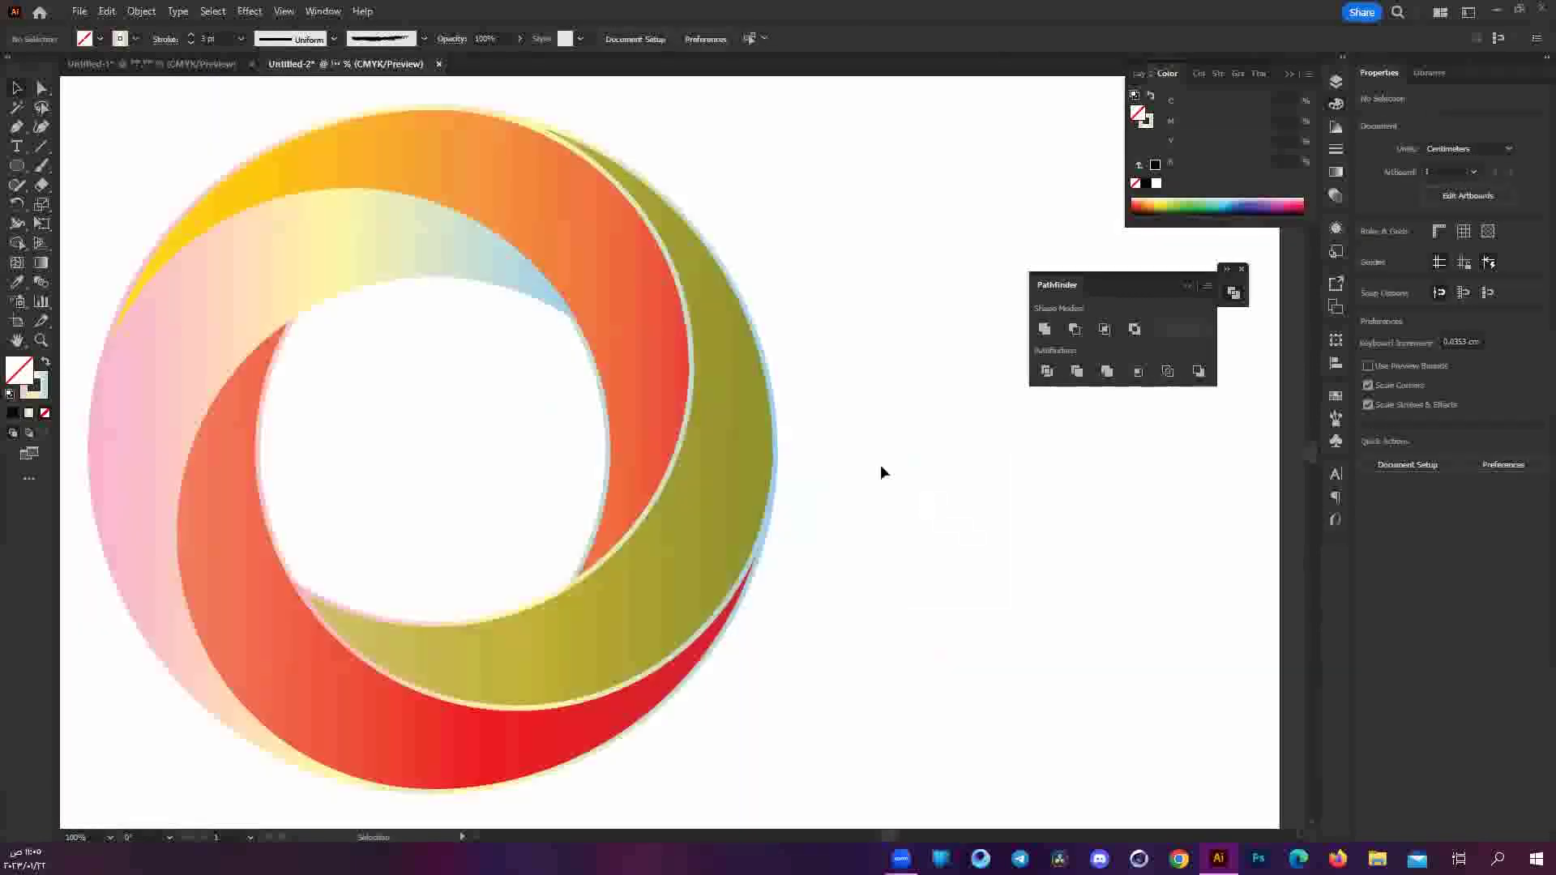
pyautogui.click(758, 340)
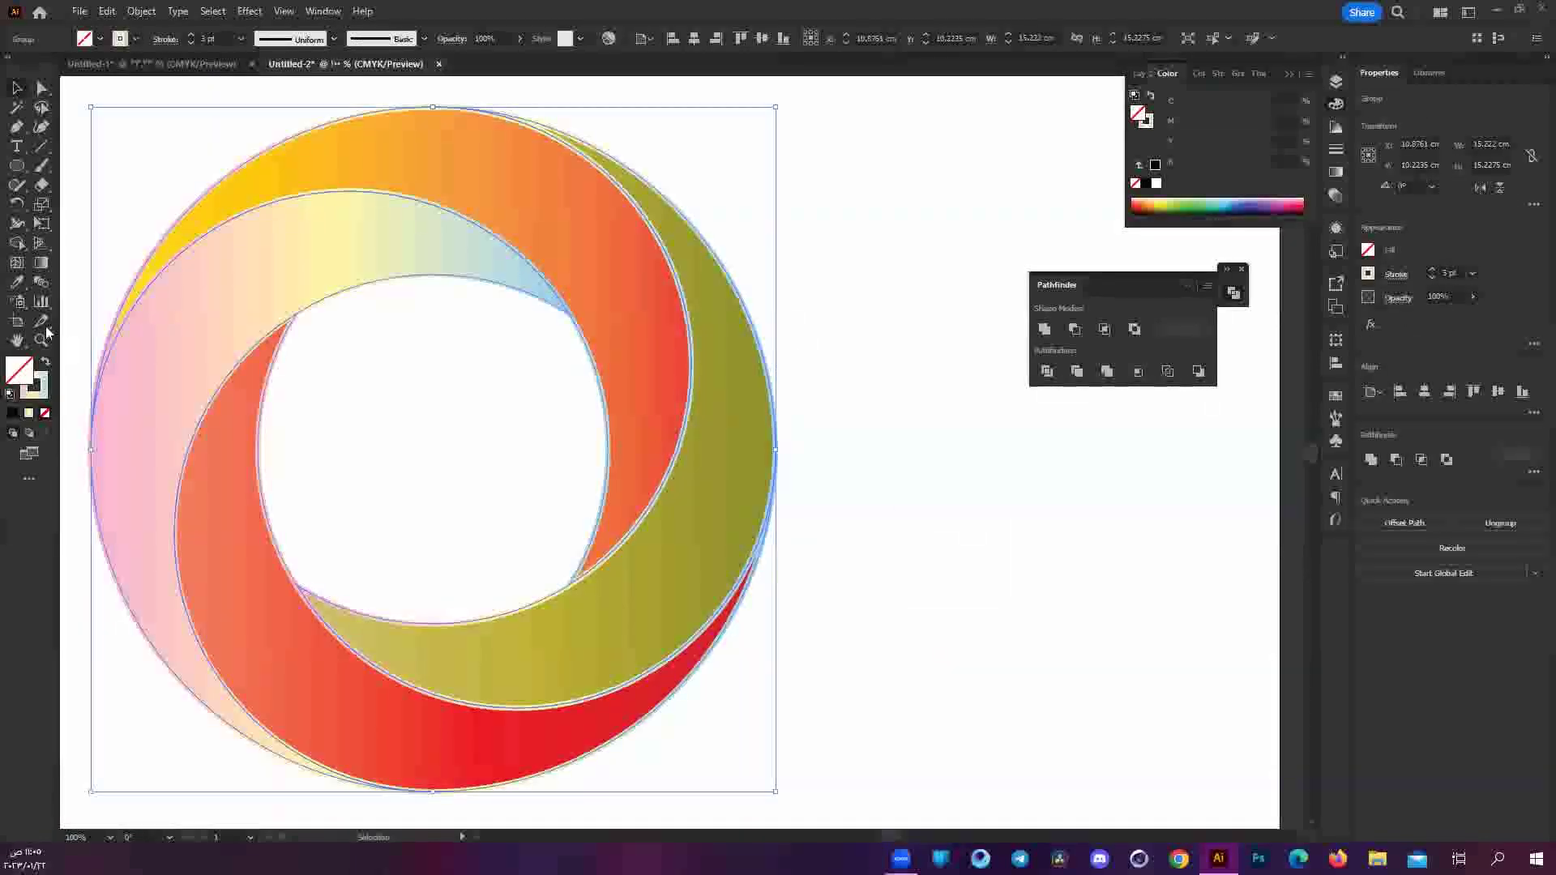
pyautogui.doubleClick(40, 384)
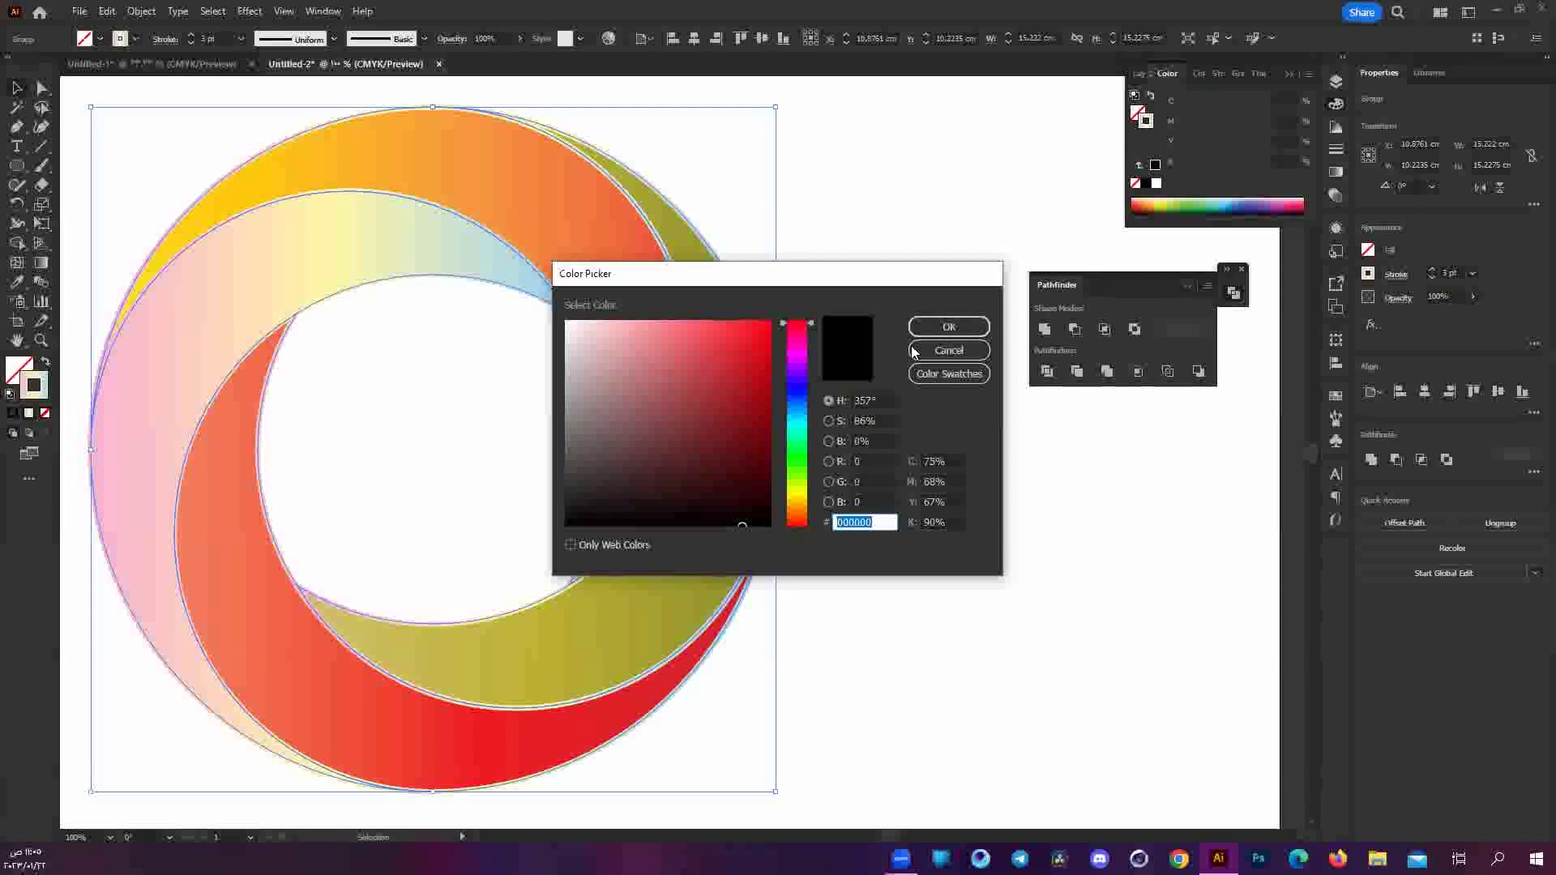
pyautogui.click(936, 334)
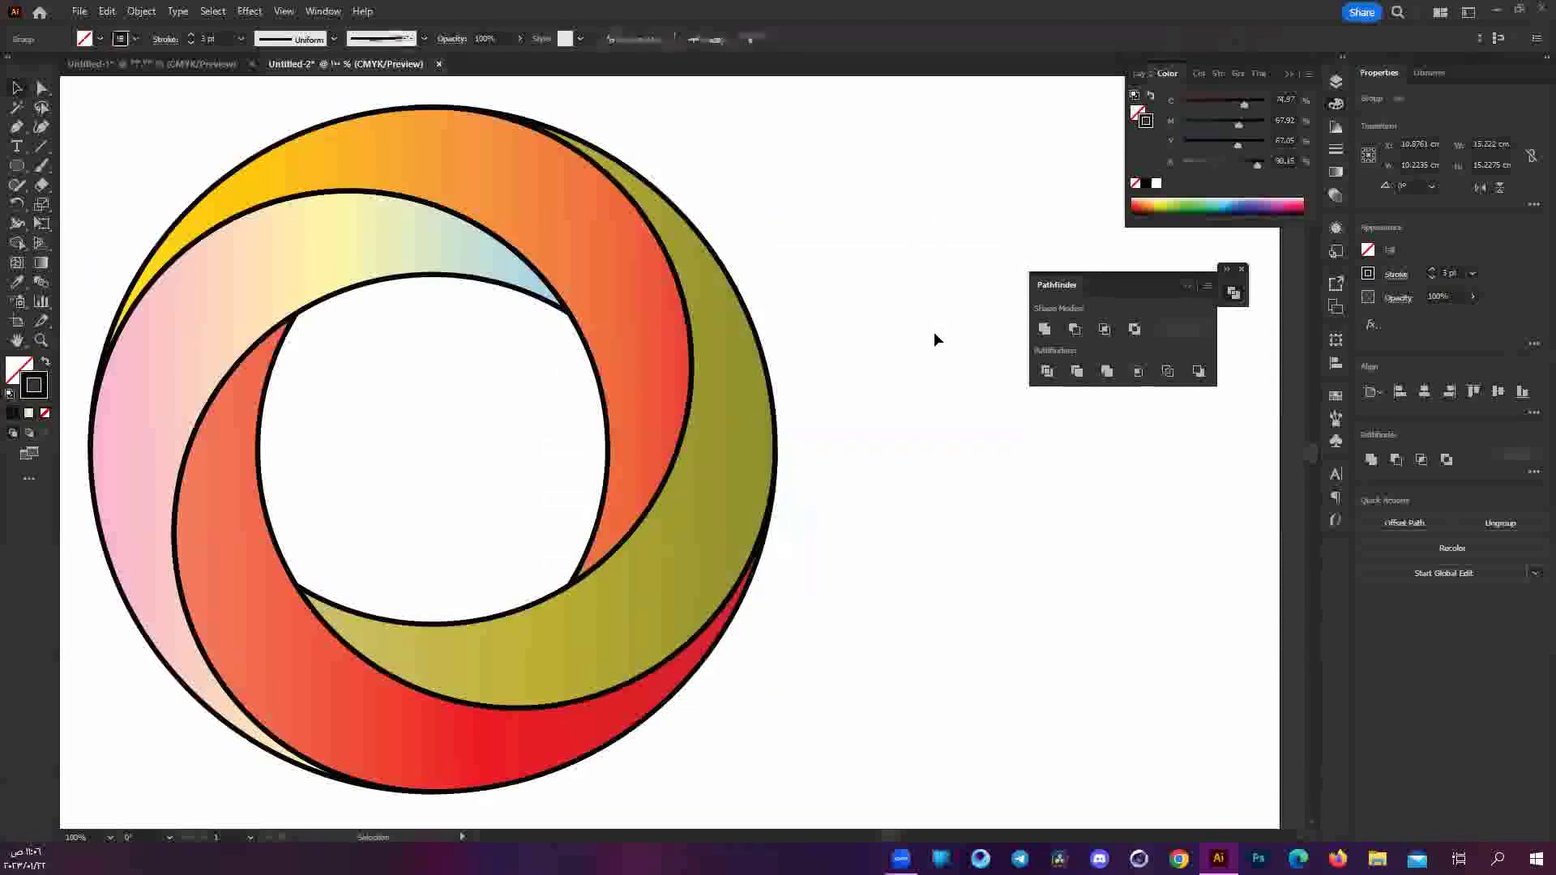
pyautogui.scroll(-2, 934, 332)
pyautogui.scroll(-1, 939, 316)
pyautogui.click(678, 209)
pyautogui.hscroll(1, 678, 209)
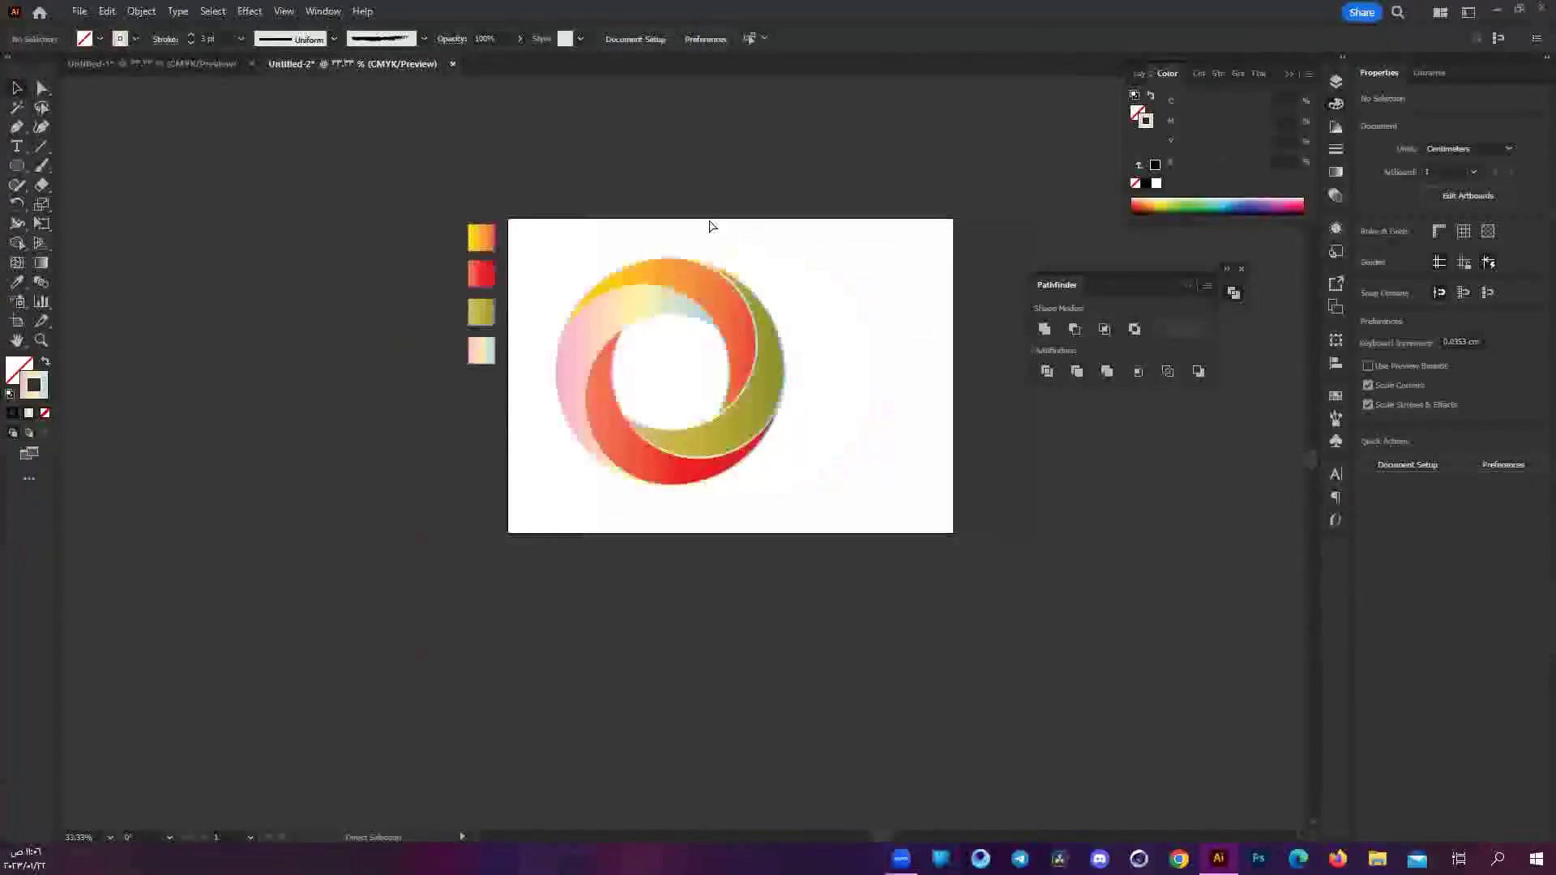
pyautogui.hscroll(1, 559, 227)
pyautogui.moveTo(416, 245)
pyautogui.mouseDown()
pyautogui.moveTo(596, 398)
pyautogui.moveTo(621, 449)
pyautogui.mouseUp()
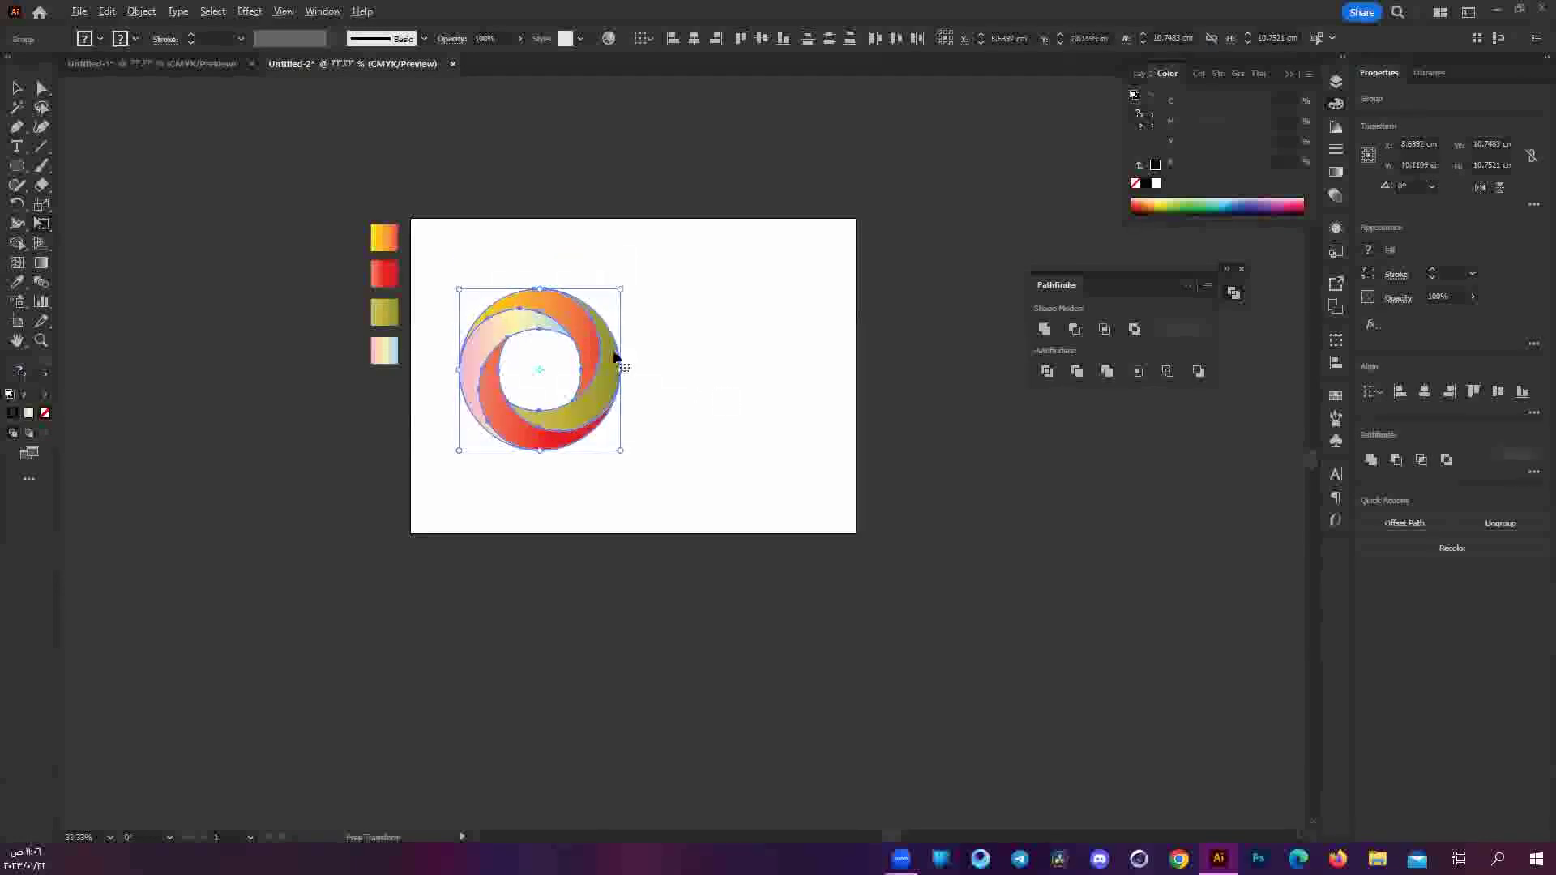
pyautogui.keyDown('alt'); pyautogui.scroll(1, 617, 353); pyautogui.keyUp('alt')
pyautogui.press('t')
# Add a text object reading 'new logo' to the right of the ring.
pyautogui.click(713, 321)
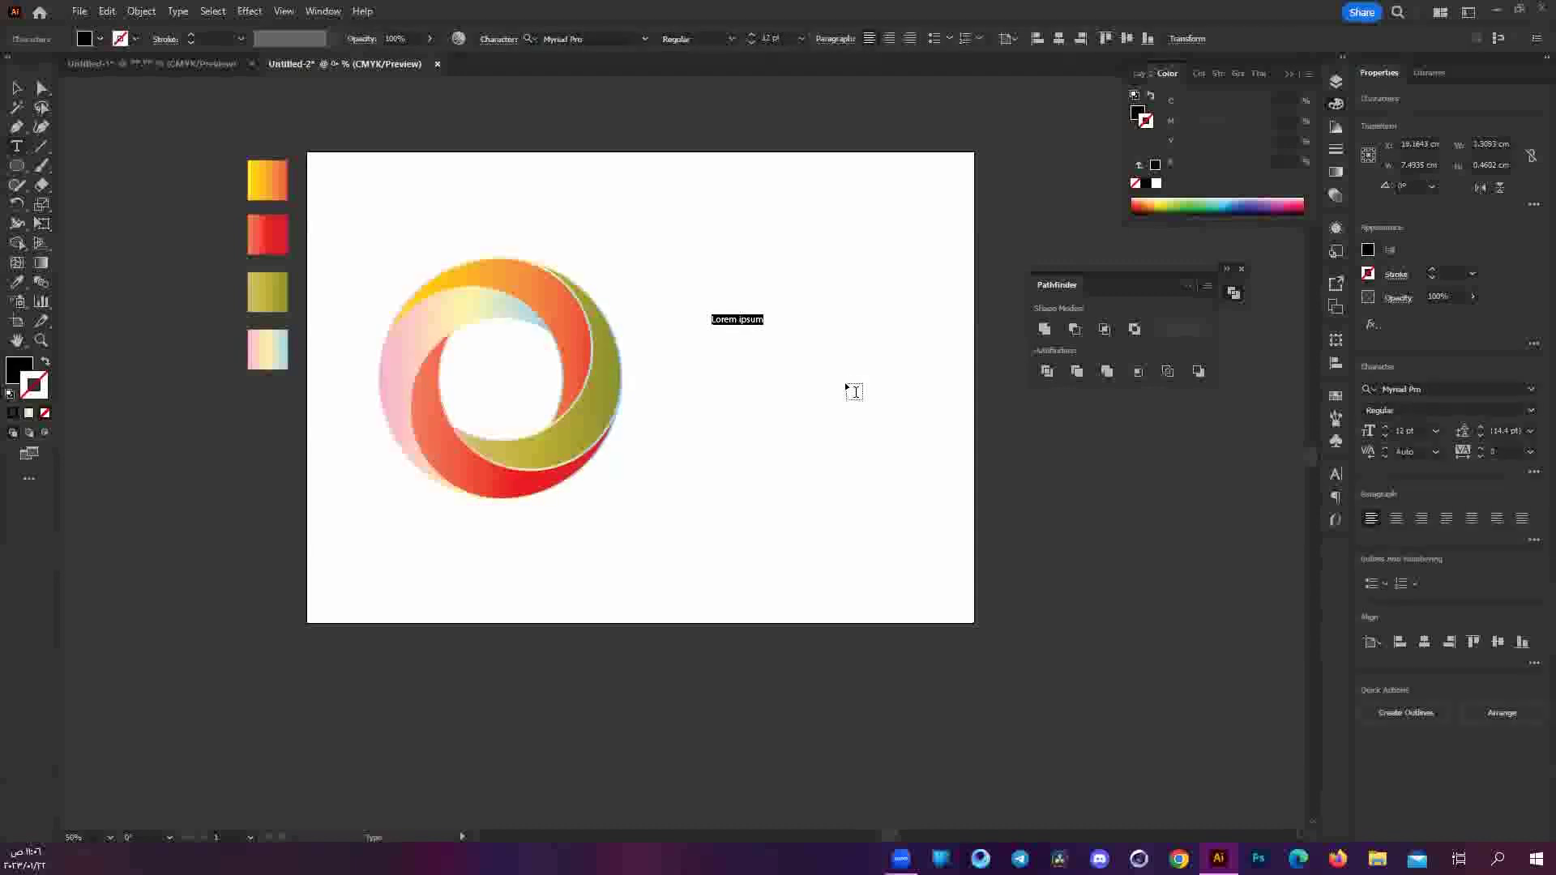
pyautogui.write('ه')
pyautogui.press('BackSpace')
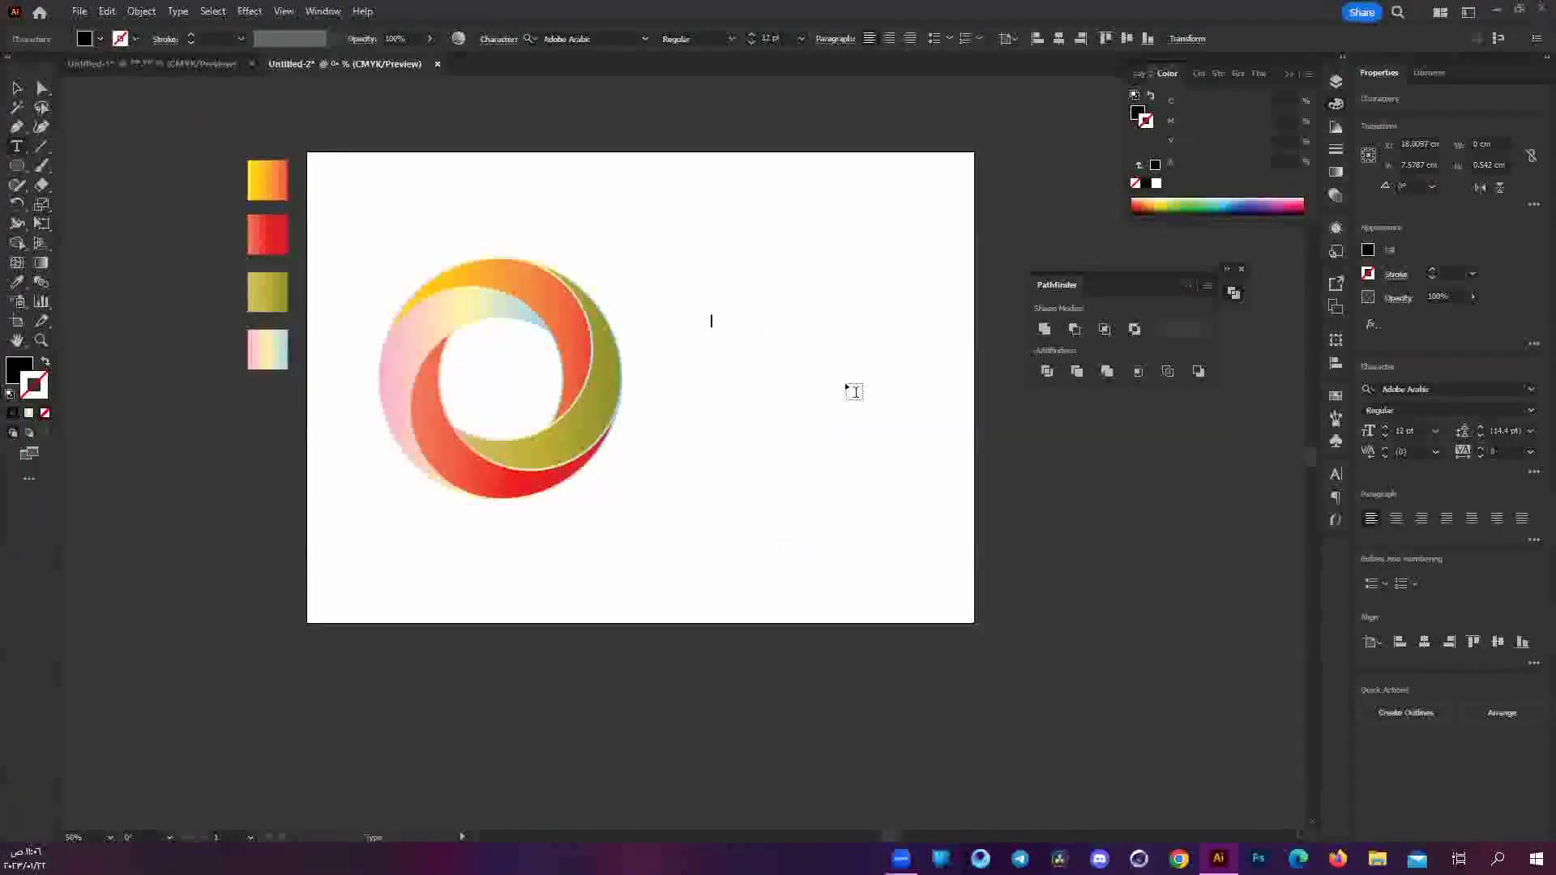
pyautogui.write('ه')
pyautogui.press('BackSpace')
pyautogui.write('logo')
pyautogui.hotkey('ctrl', 'a')
pyautogui.write('new')
# Set the 'new logo' text size to 100 pt.
pyautogui.scroll(2, 723, 319)
pyautogui.hotkey('ctrl', 'a')
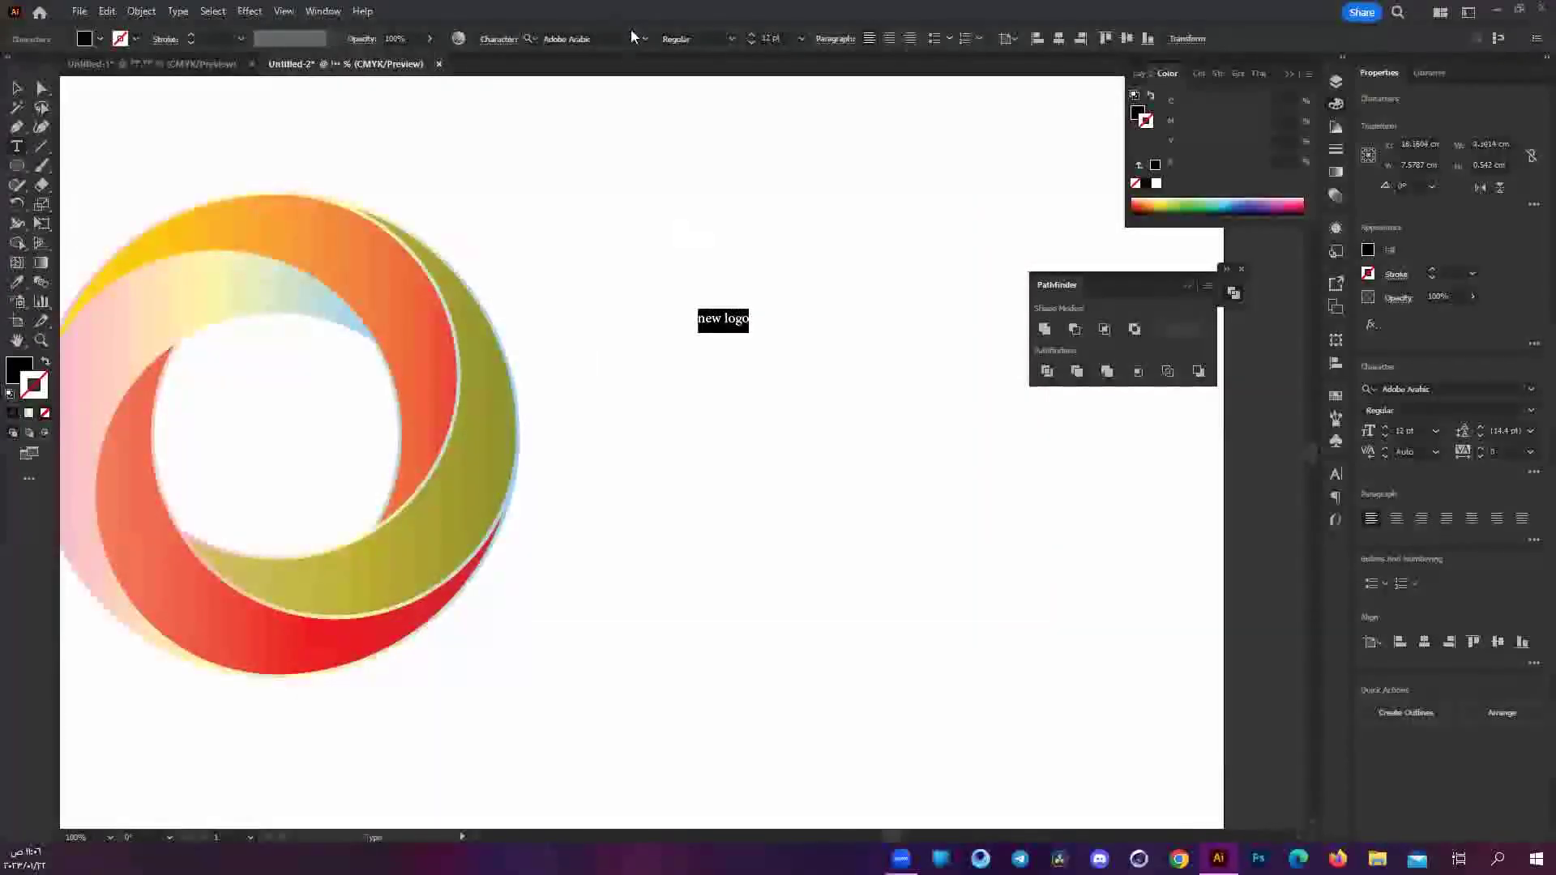
pyautogui.click(800, 39)
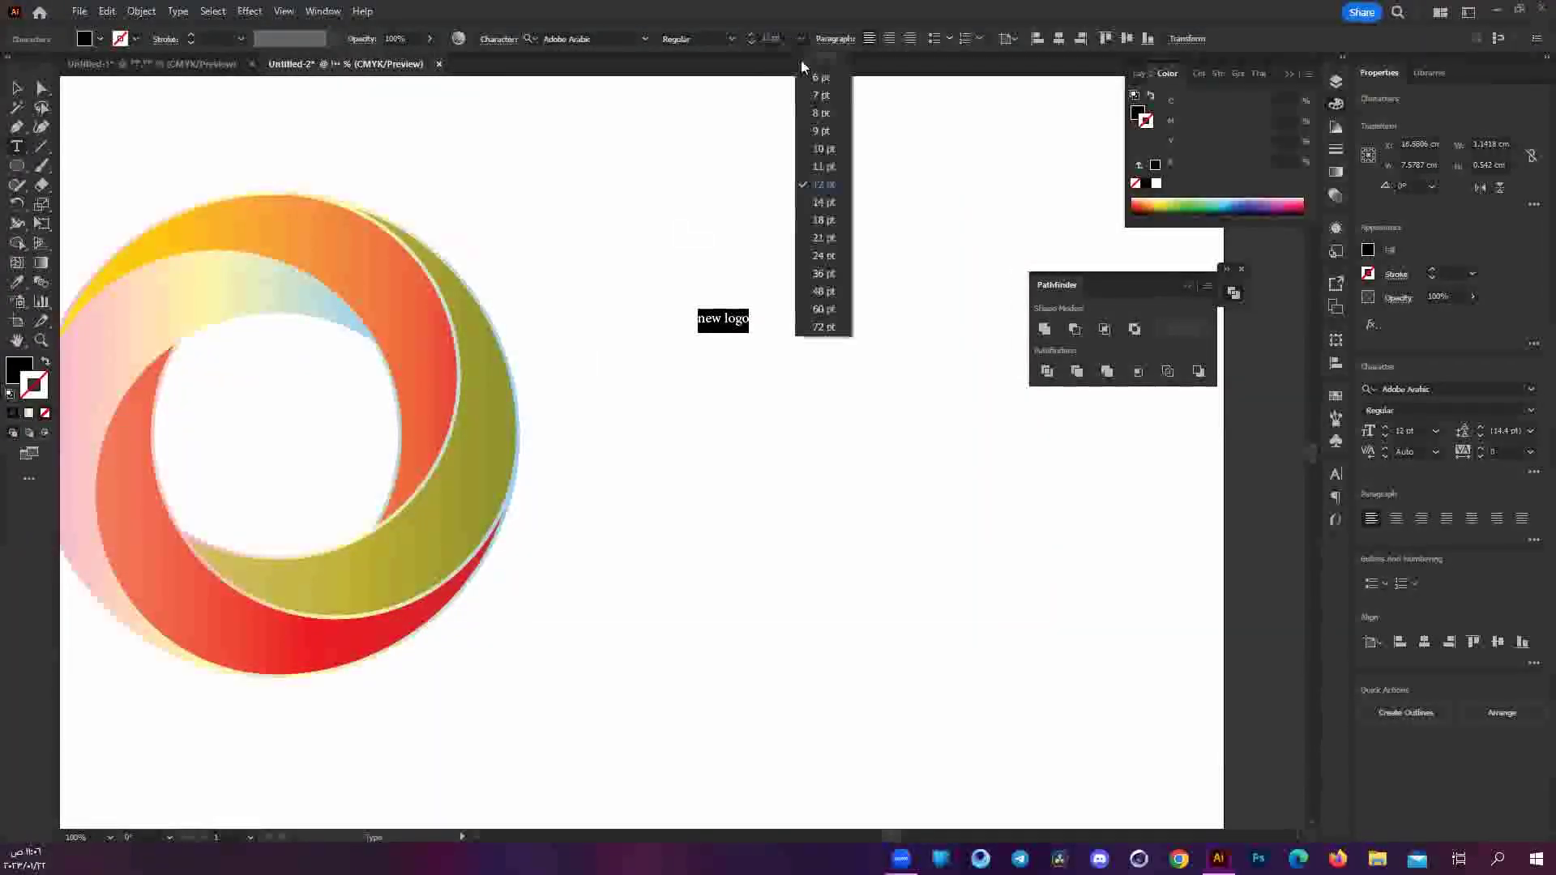
pyautogui.click(823, 327)
pyautogui.click(770, 38)
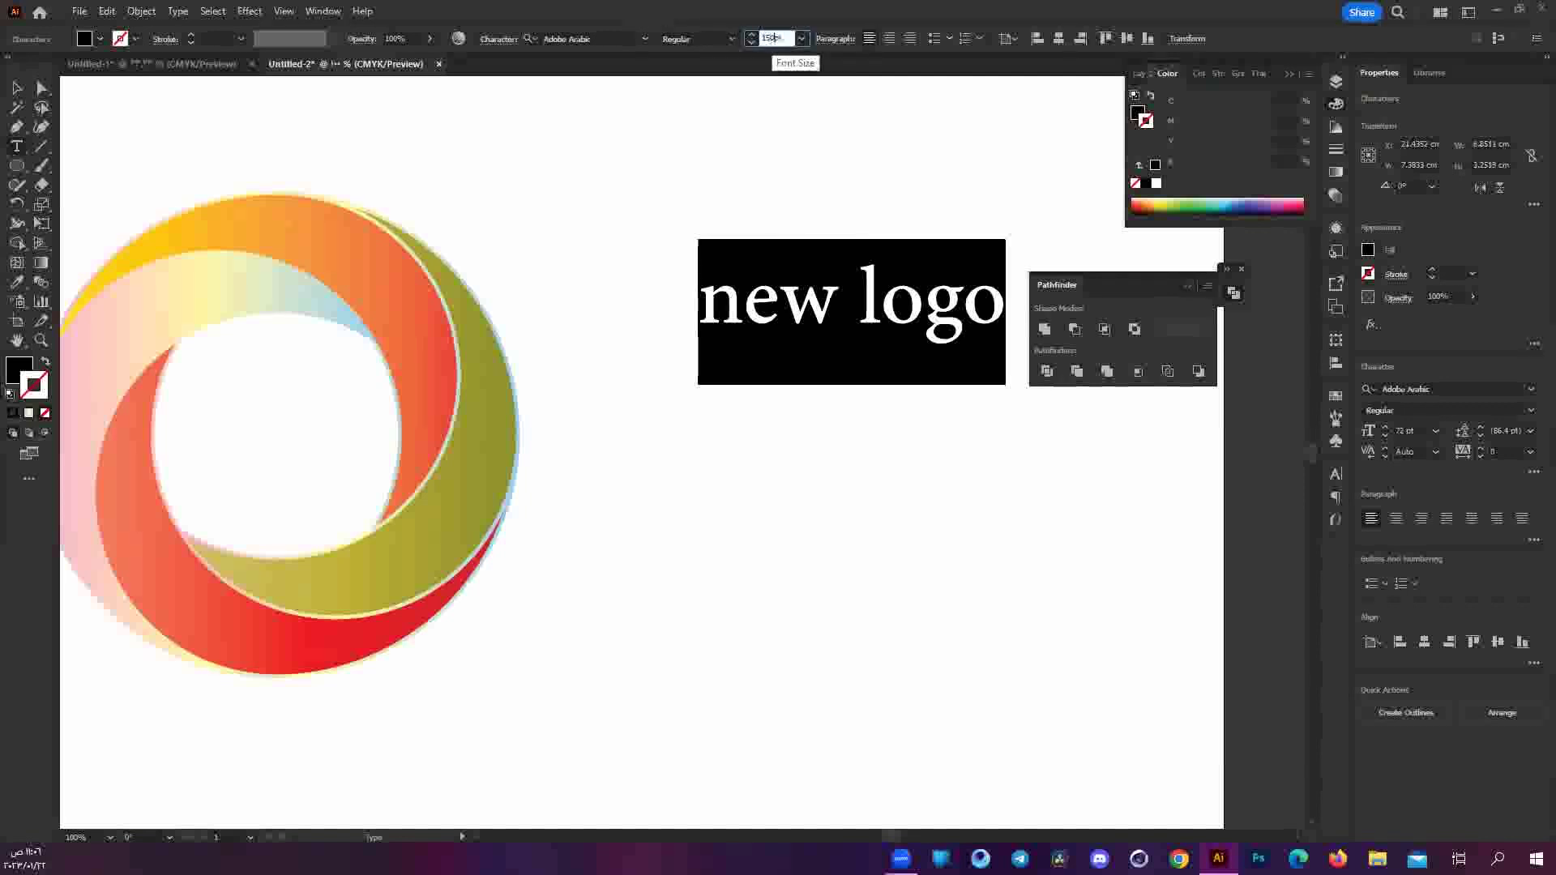
pyautogui.press('Return')
pyautogui.hotkey('ctrl', '-')
pyautogui.hotkey('ctrl', '-')
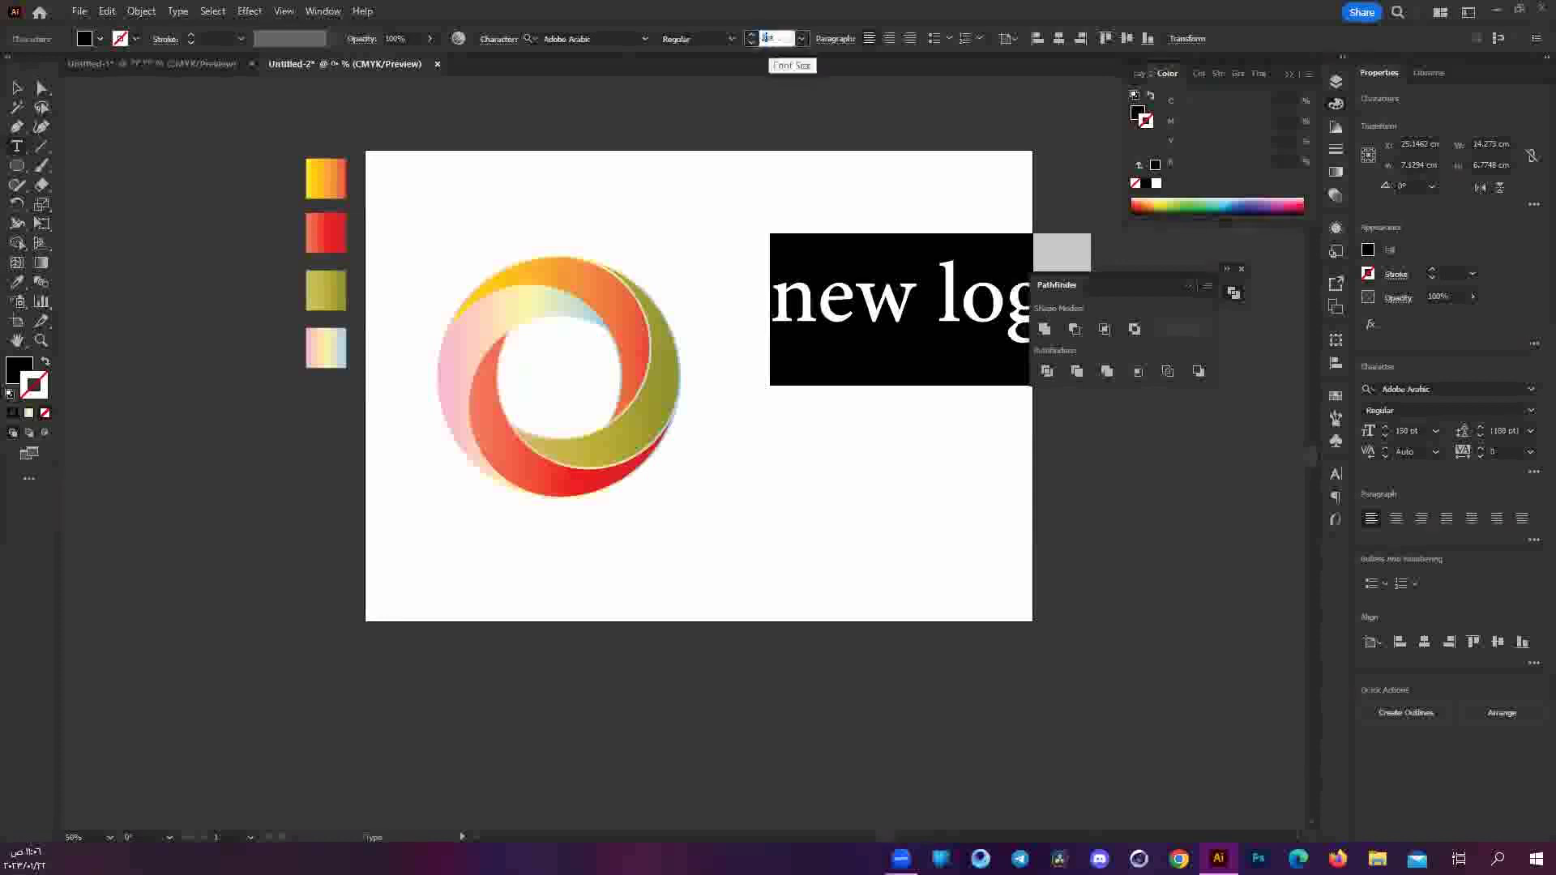
pyautogui.write('100')
pyautogui.press('Return')
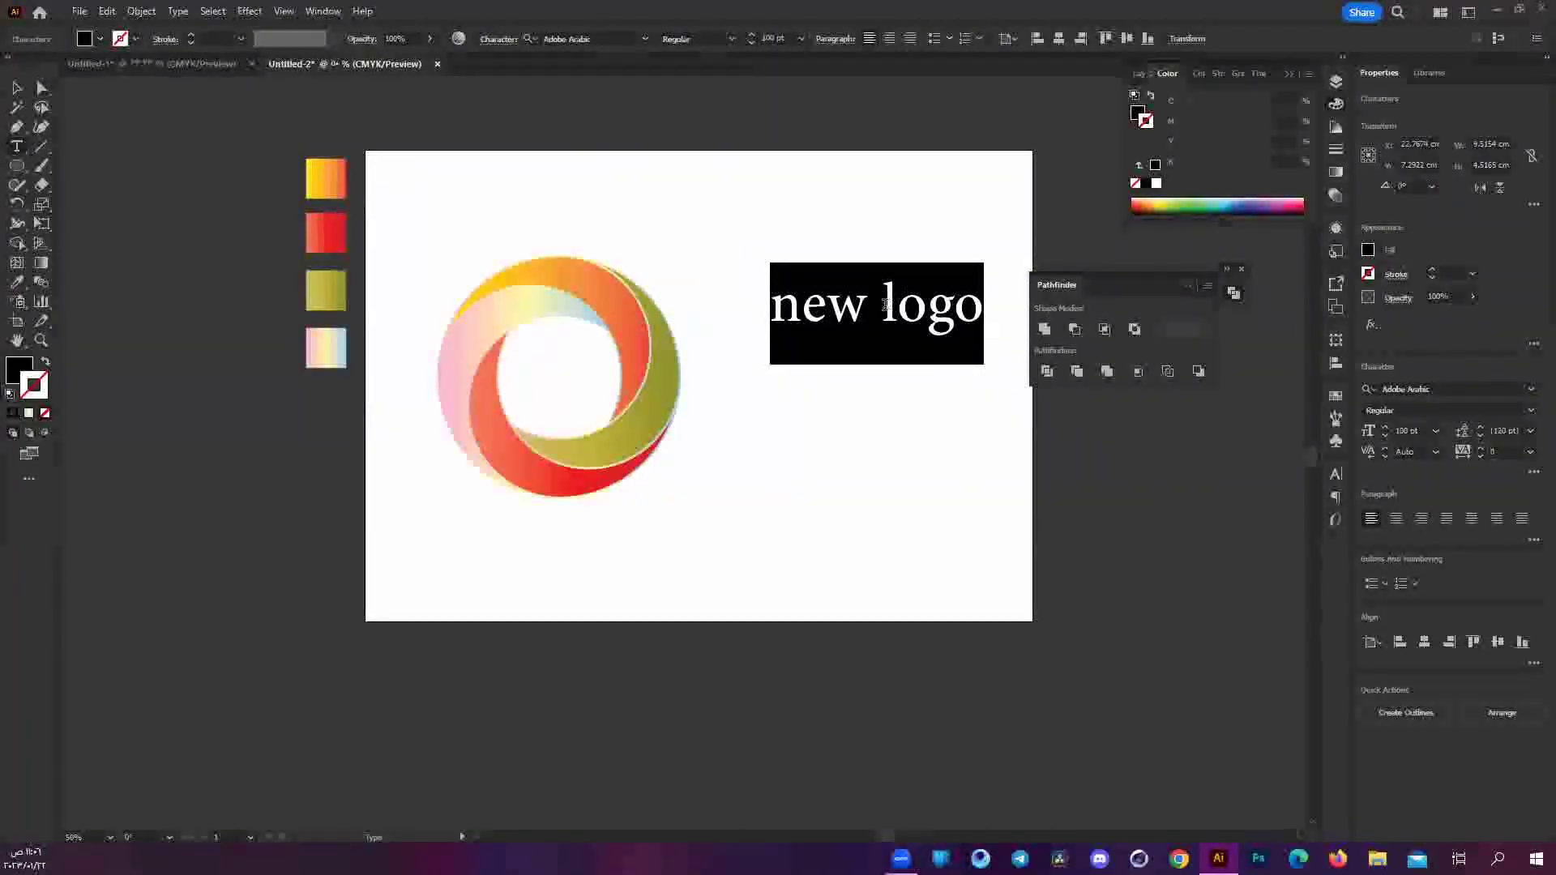
pyautogui.moveTo(885, 304); pyautogui.dragTo(969, 305)
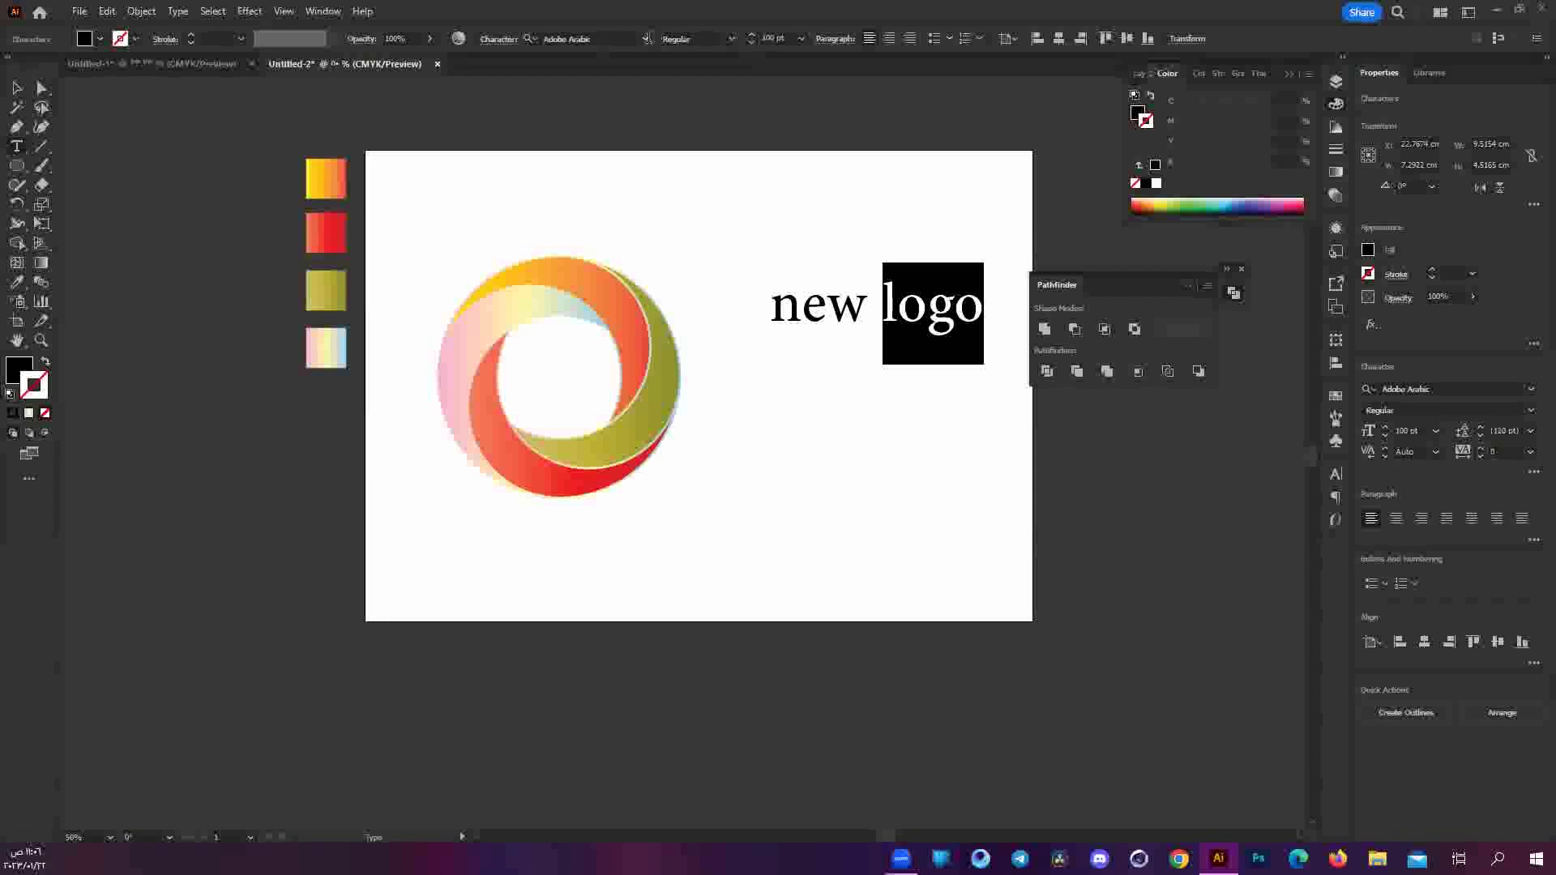
# Browse the font lists and apply Myriad Pro to the word 'new'.
pyautogui.click(733, 38)
pyautogui.click(645, 38)
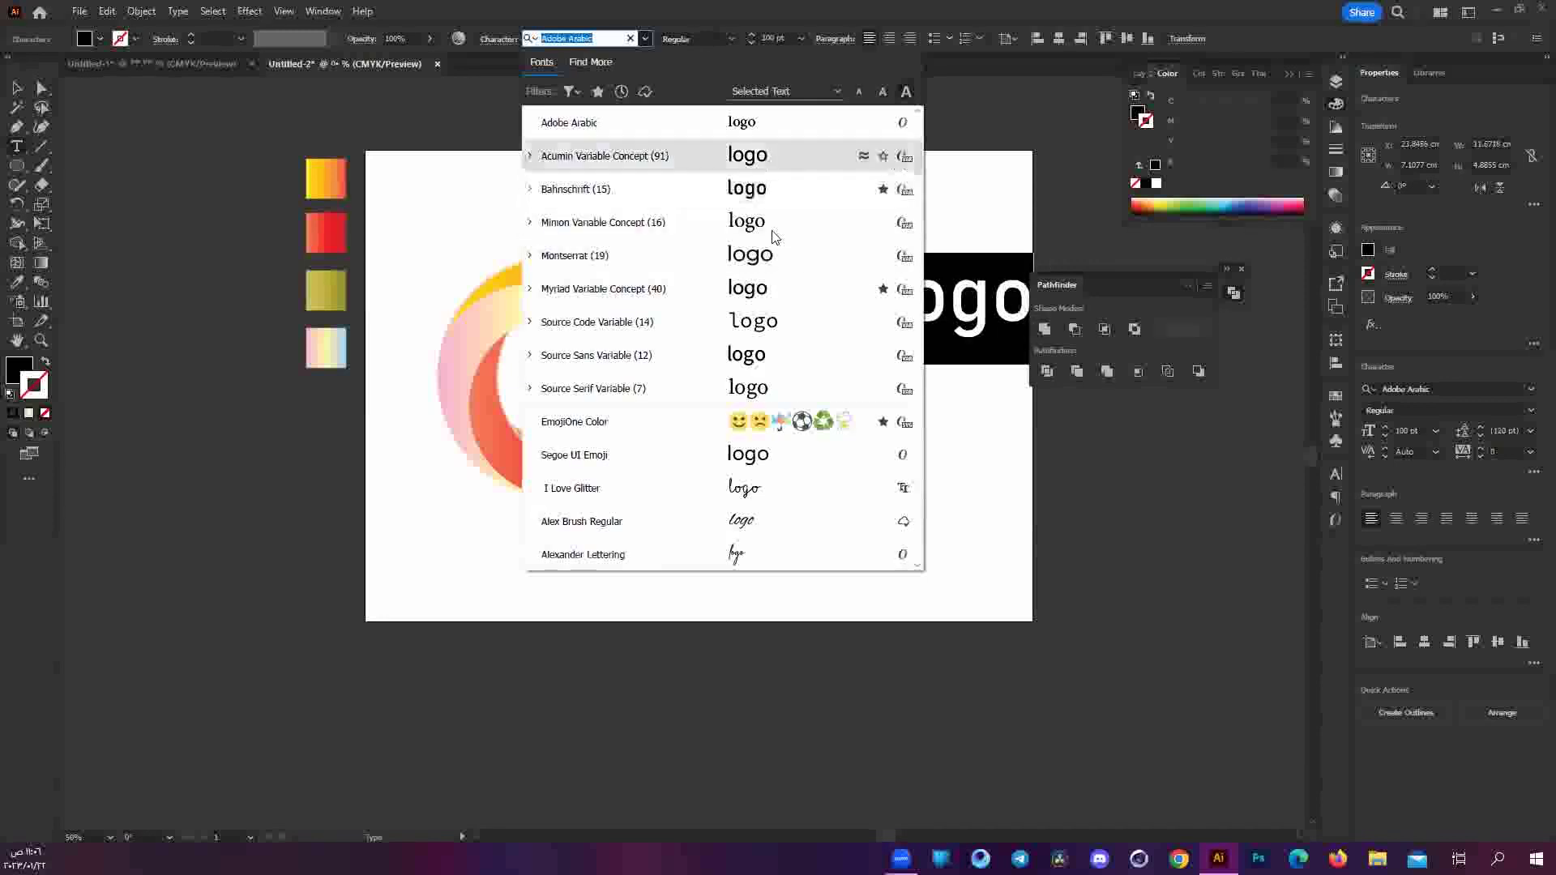
pyautogui.press('Escape')
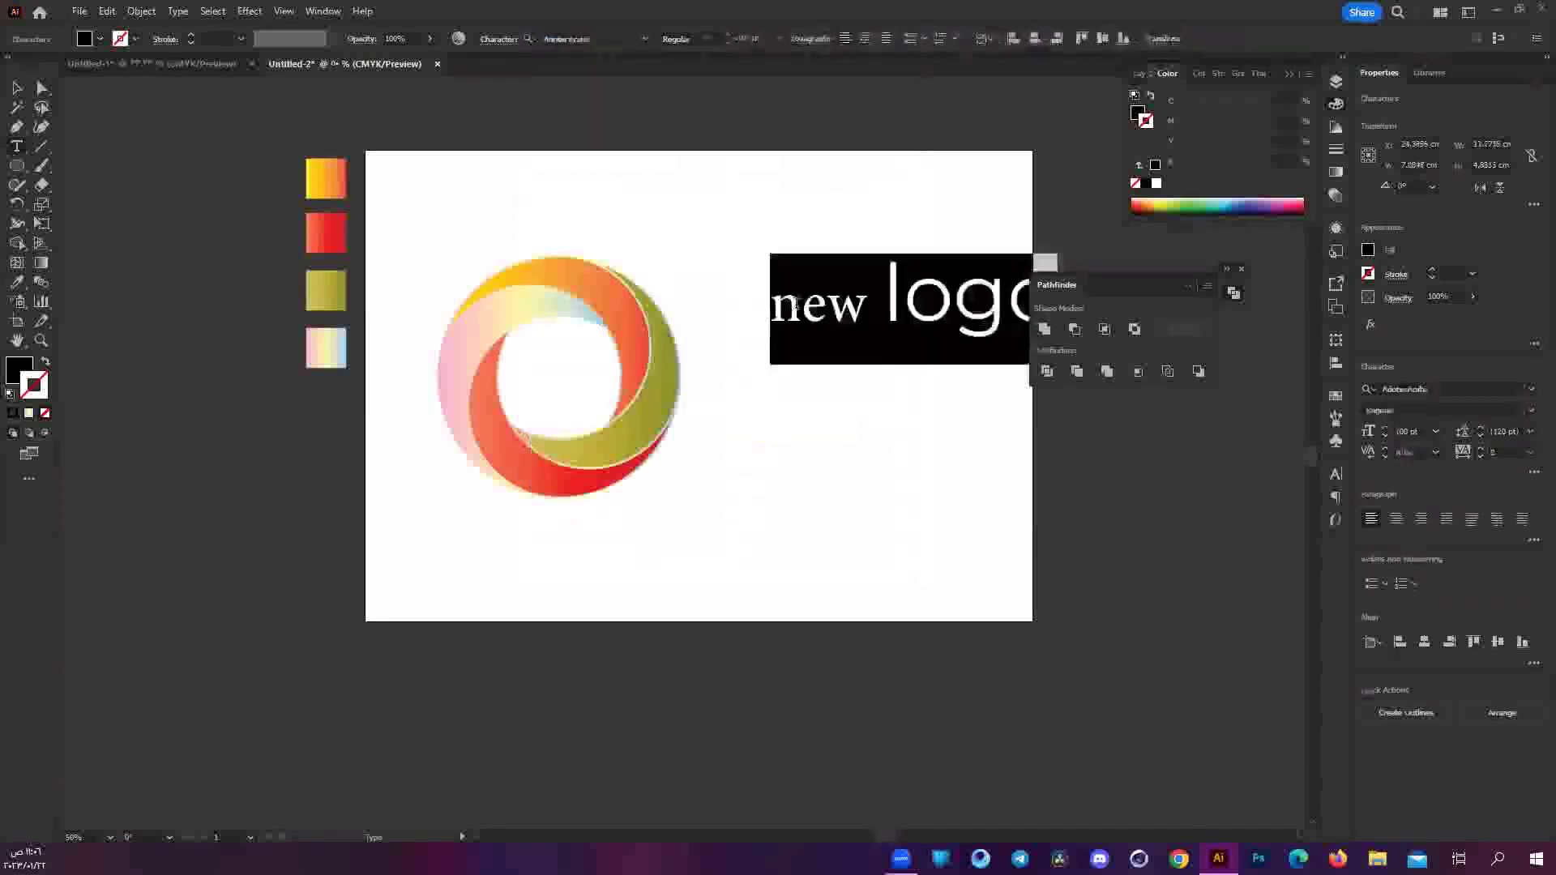
pyautogui.doubleClick(814, 304)
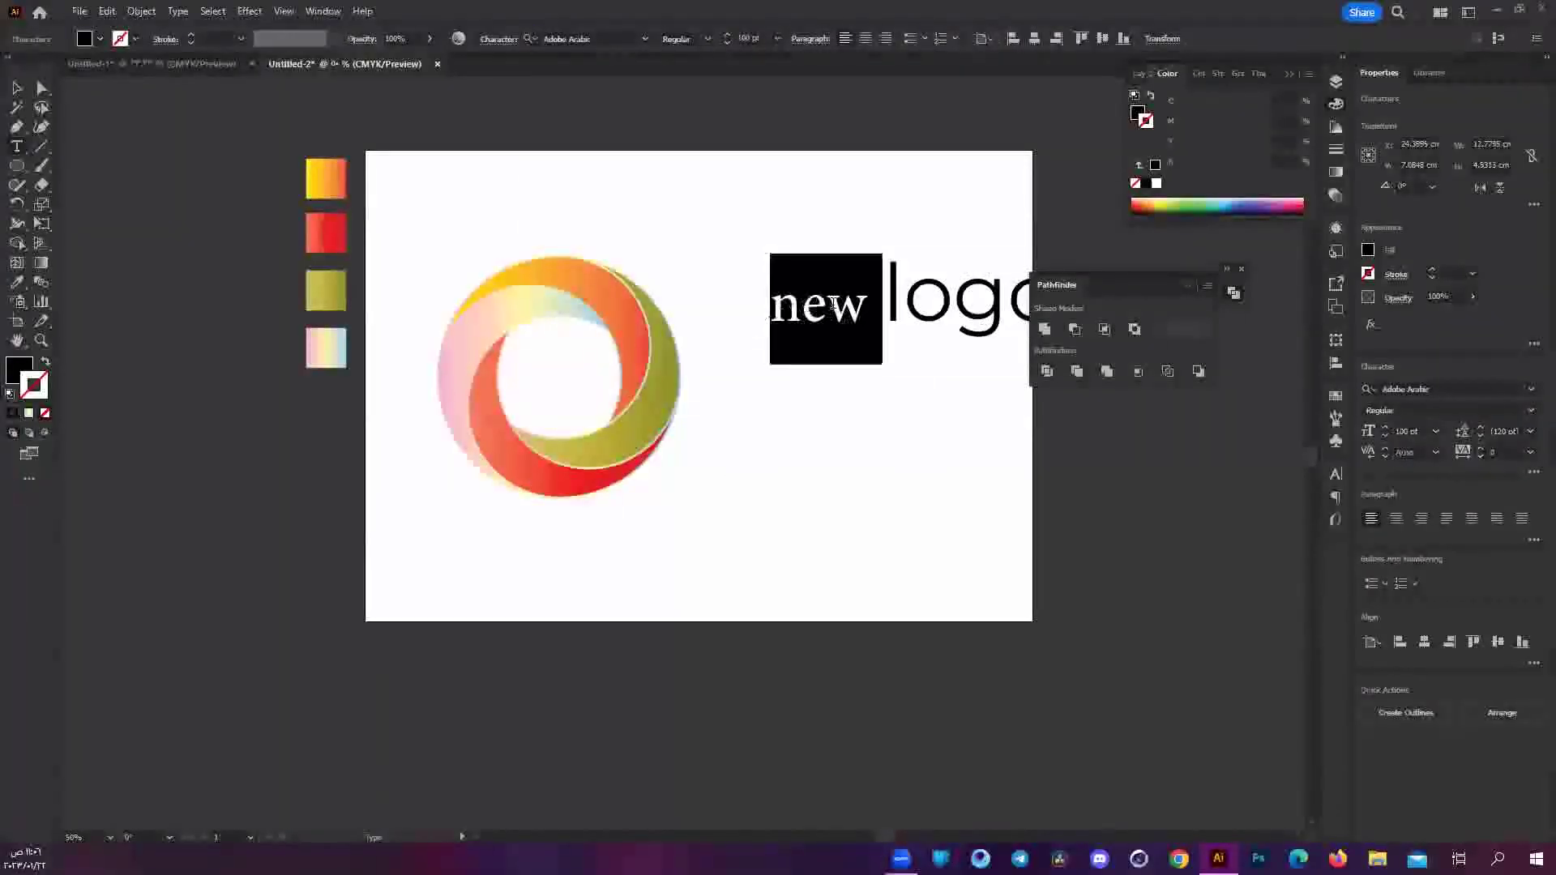
pyautogui.click(645, 39)
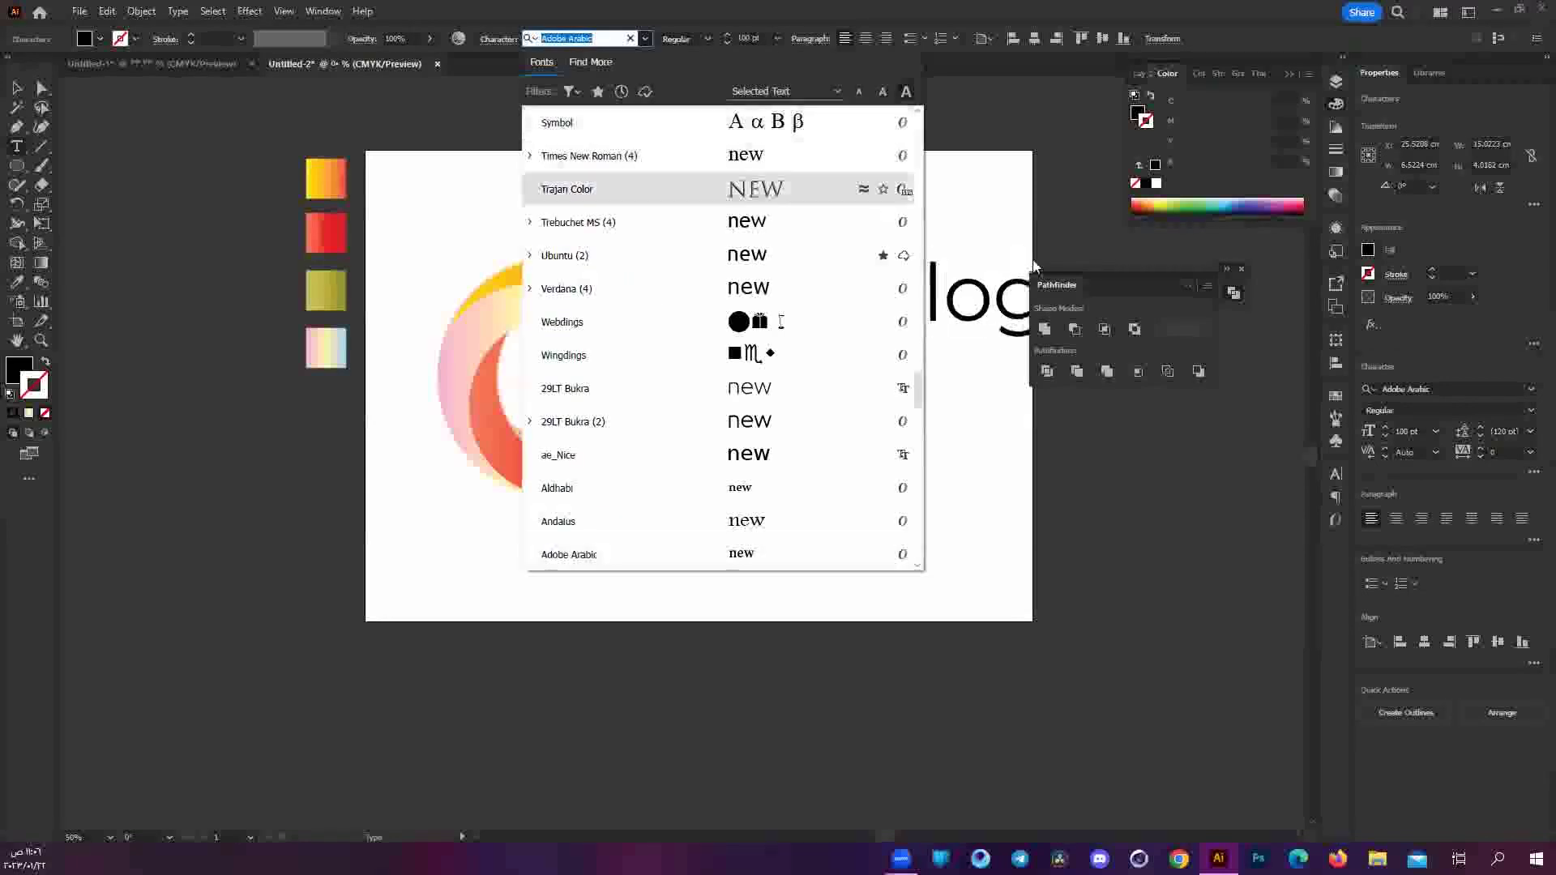
pyautogui.press('Escape')
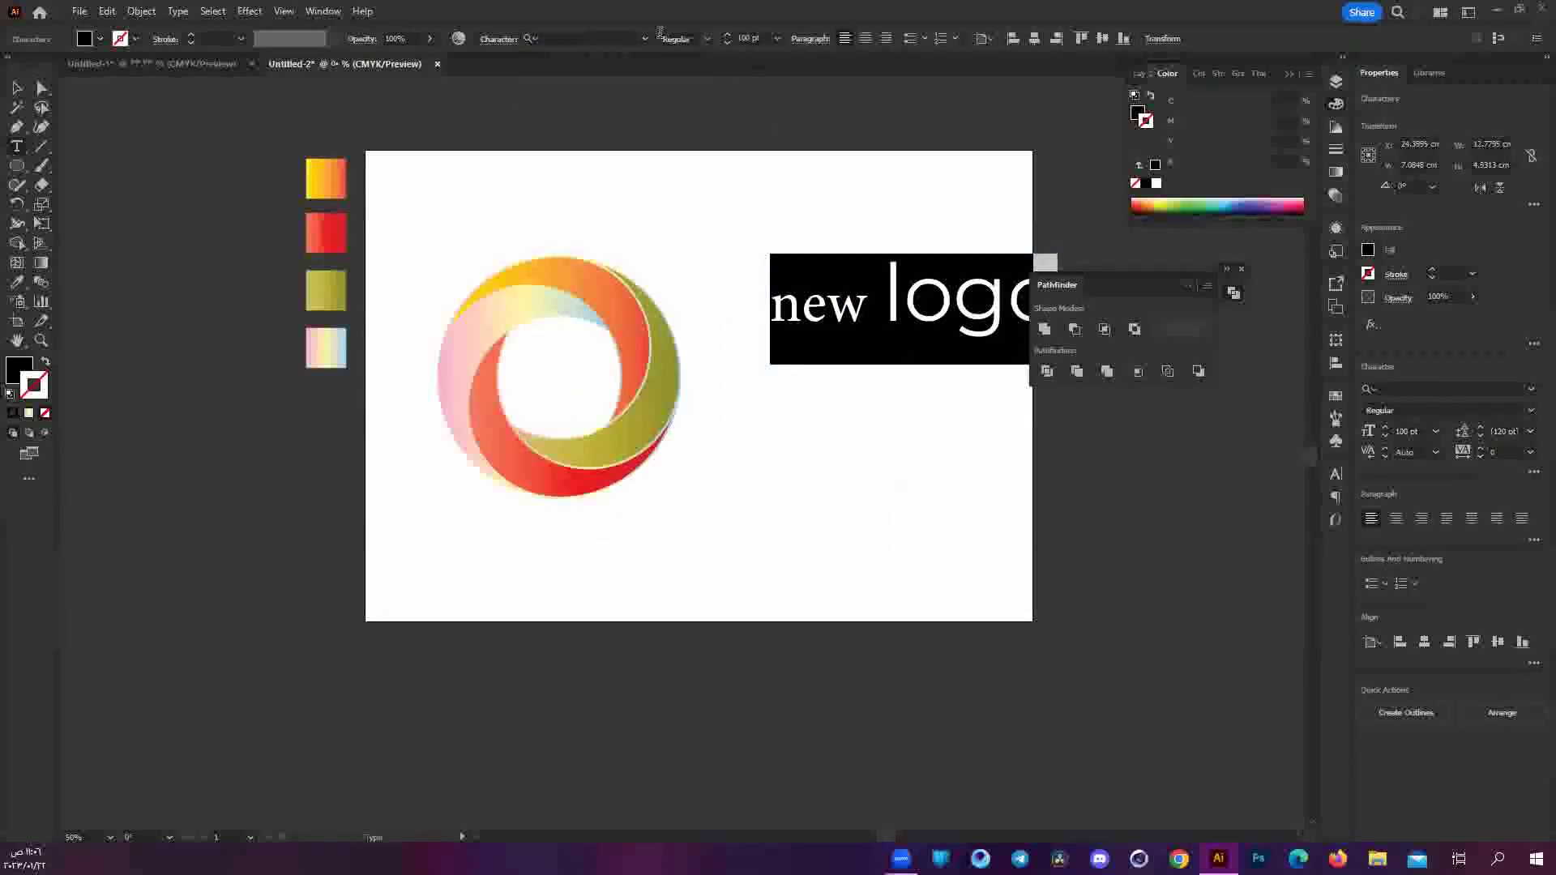
pyautogui.click(645, 39)
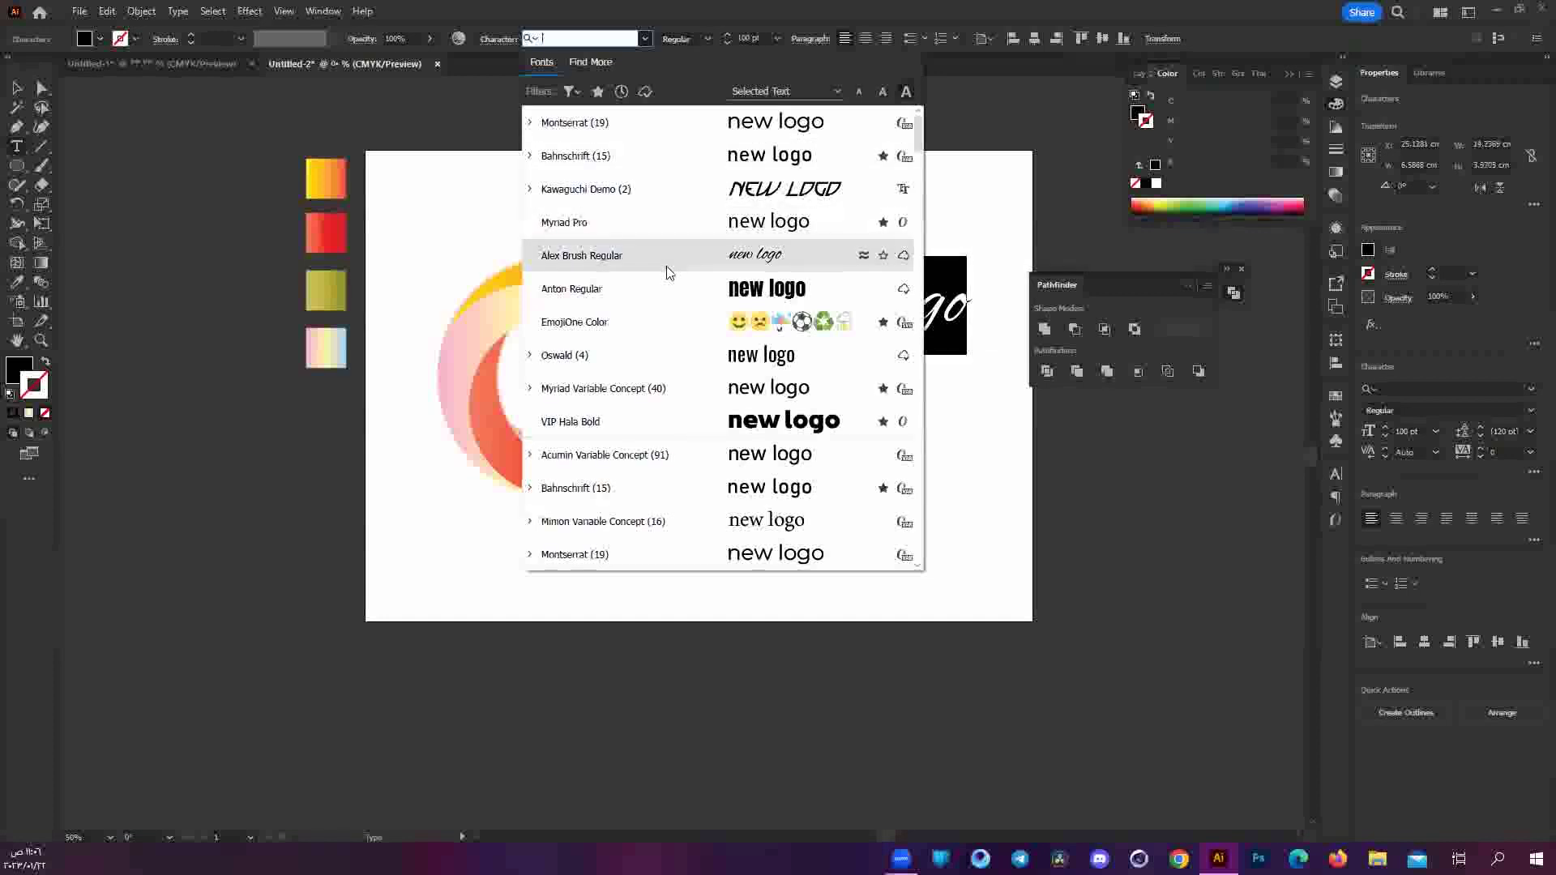
pyautogui.click(666, 215)
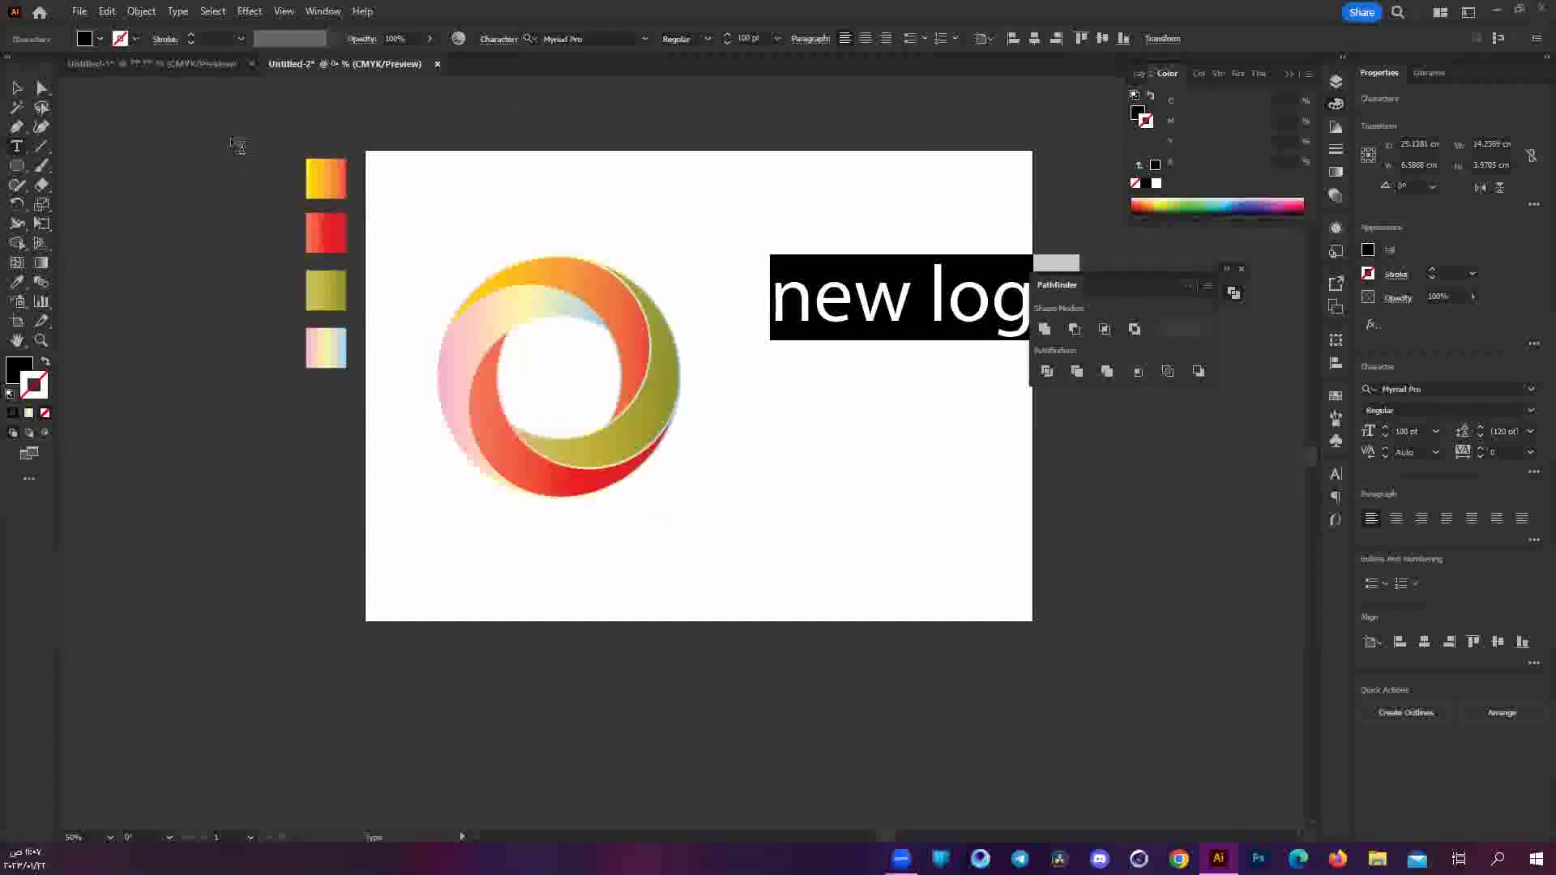
# Set the whole 'new logo' line in Anton Regular and move it beside the ring.
pyautogui.doubleClick(980, 296)
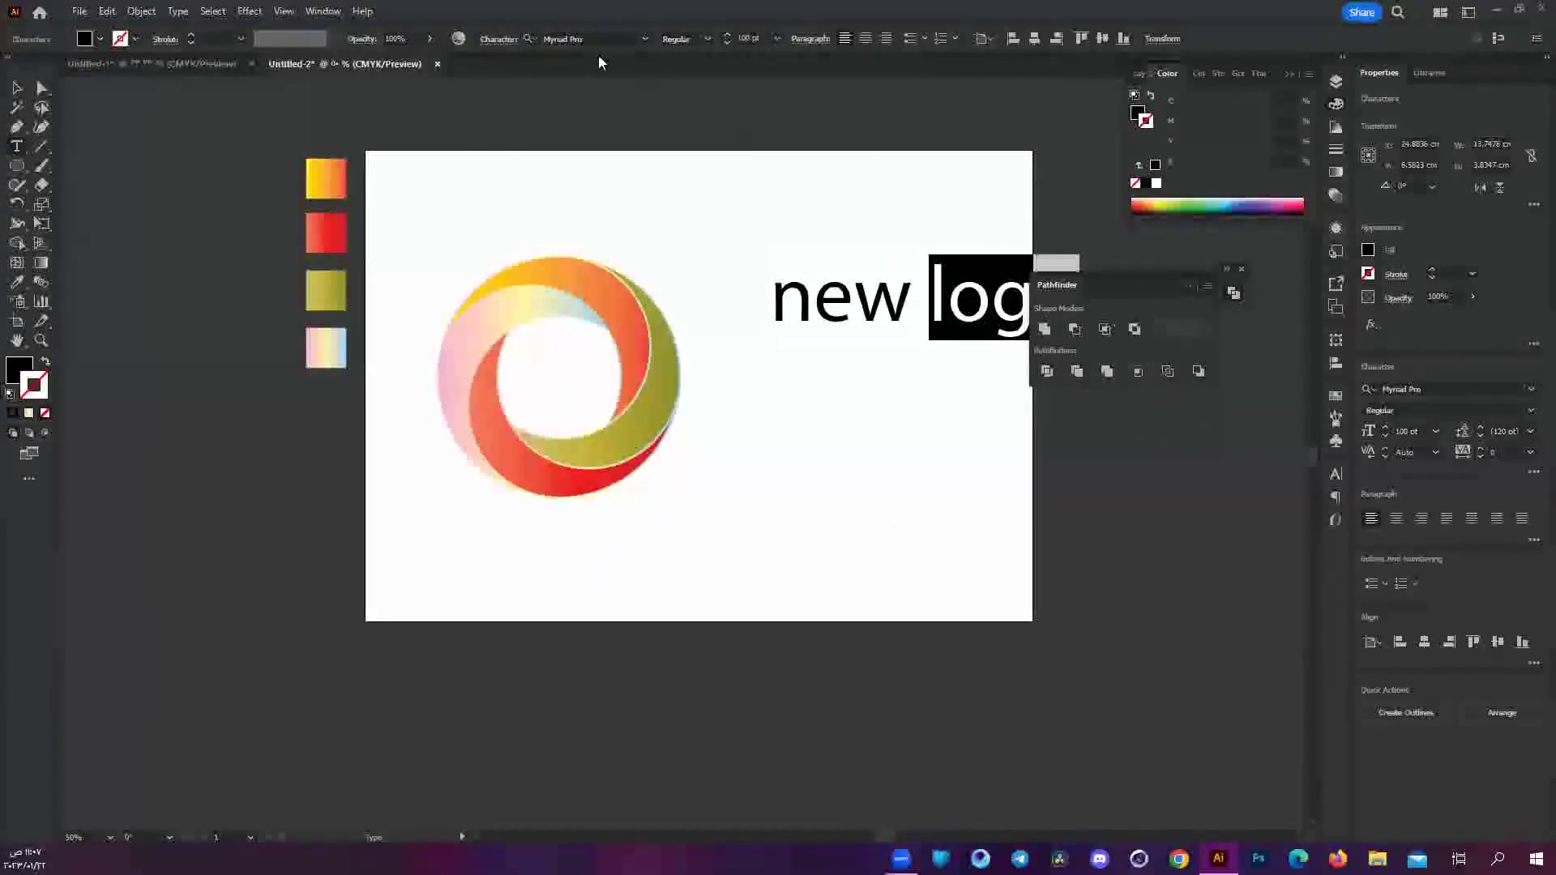
pyautogui.click(706, 39)
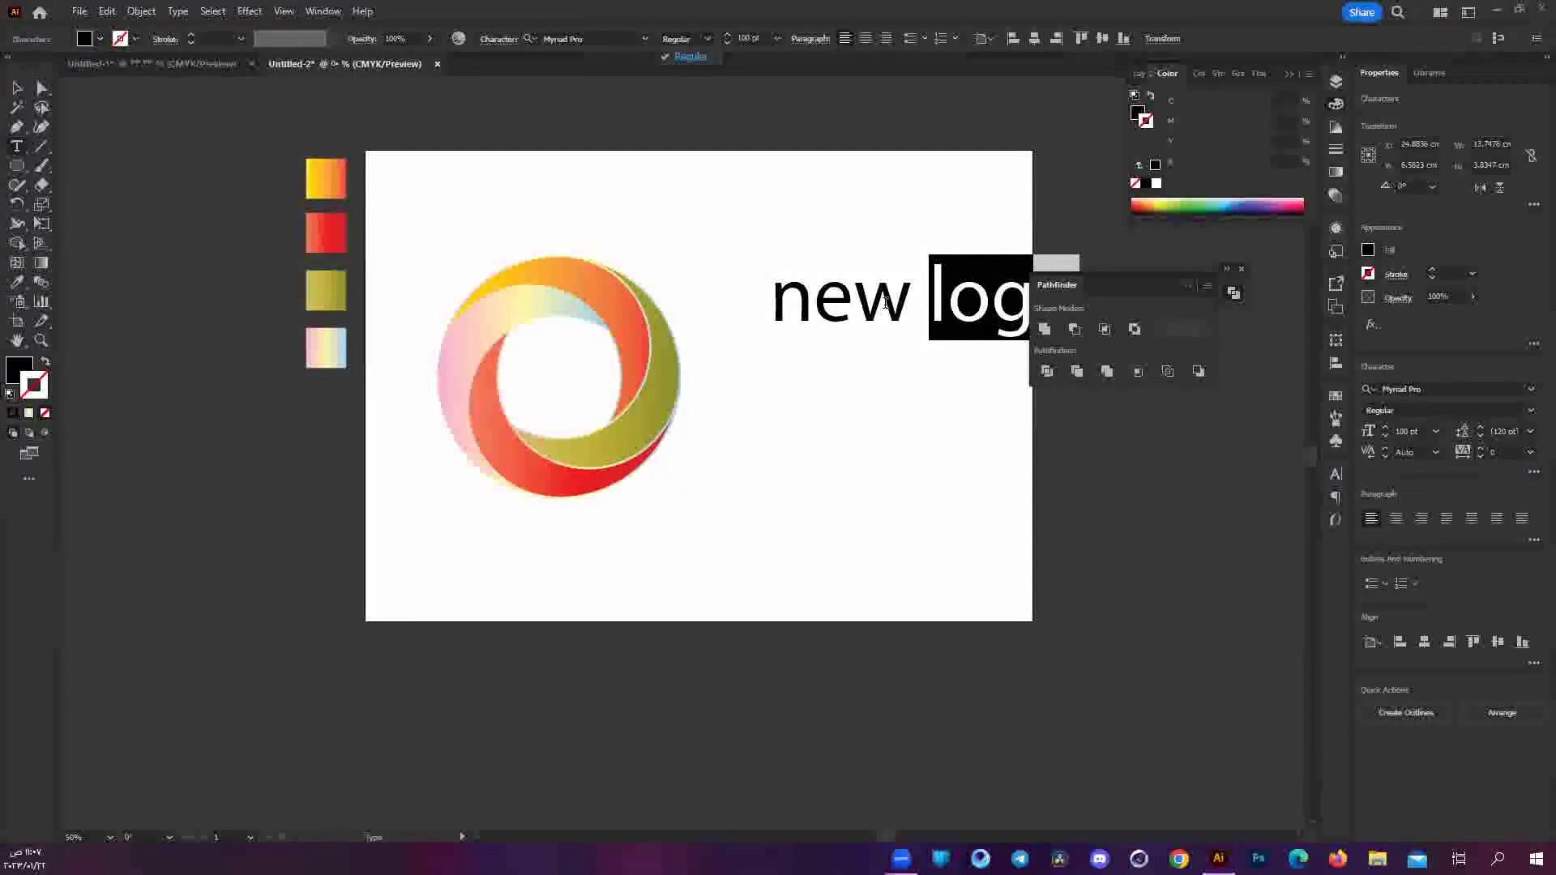
pyautogui.tripleClick(885, 302)
pyautogui.click(645, 38)
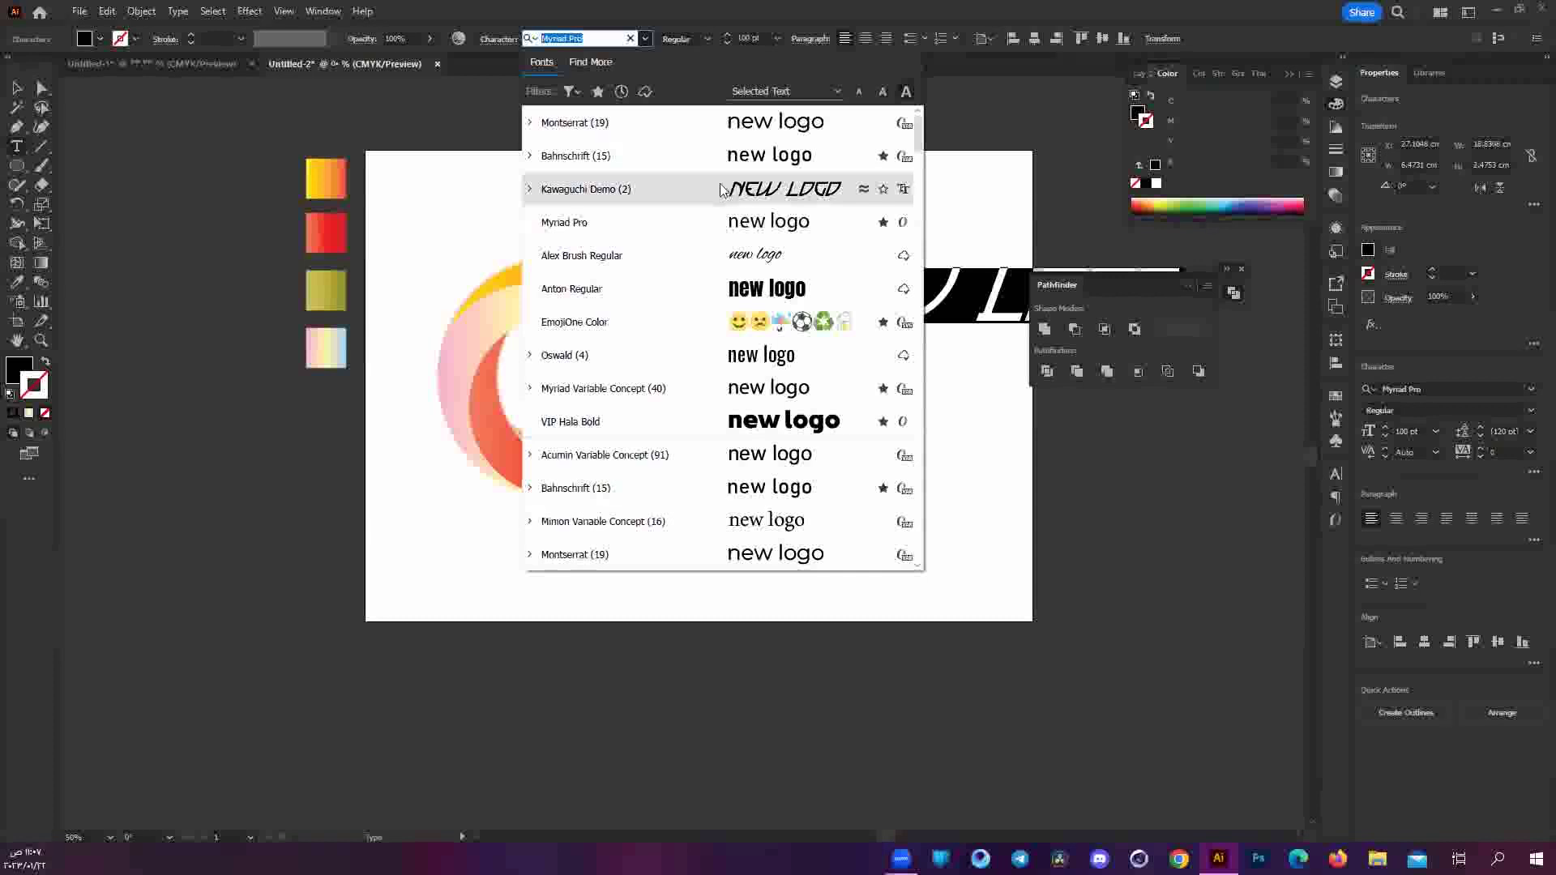
pyautogui.click(720, 288)
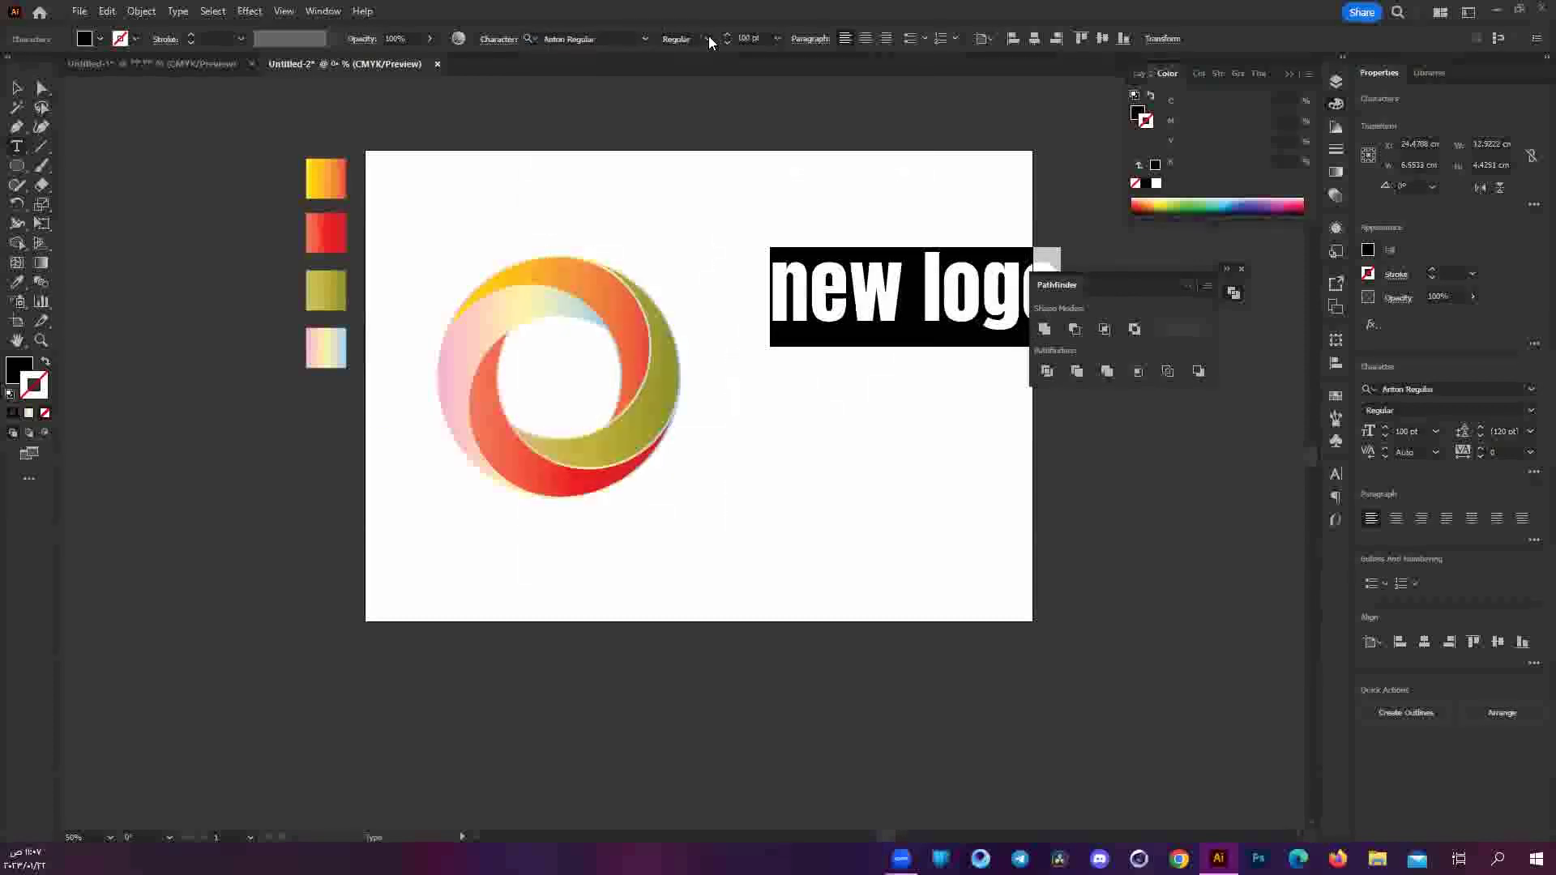
pyautogui.press('Escape')
pyautogui.moveTo(929, 270); pyautogui.dragTo(864, 335)
# Nudge the 'new logo' text slightly lower and zoom to check its position.
pyautogui.click(861, 395)
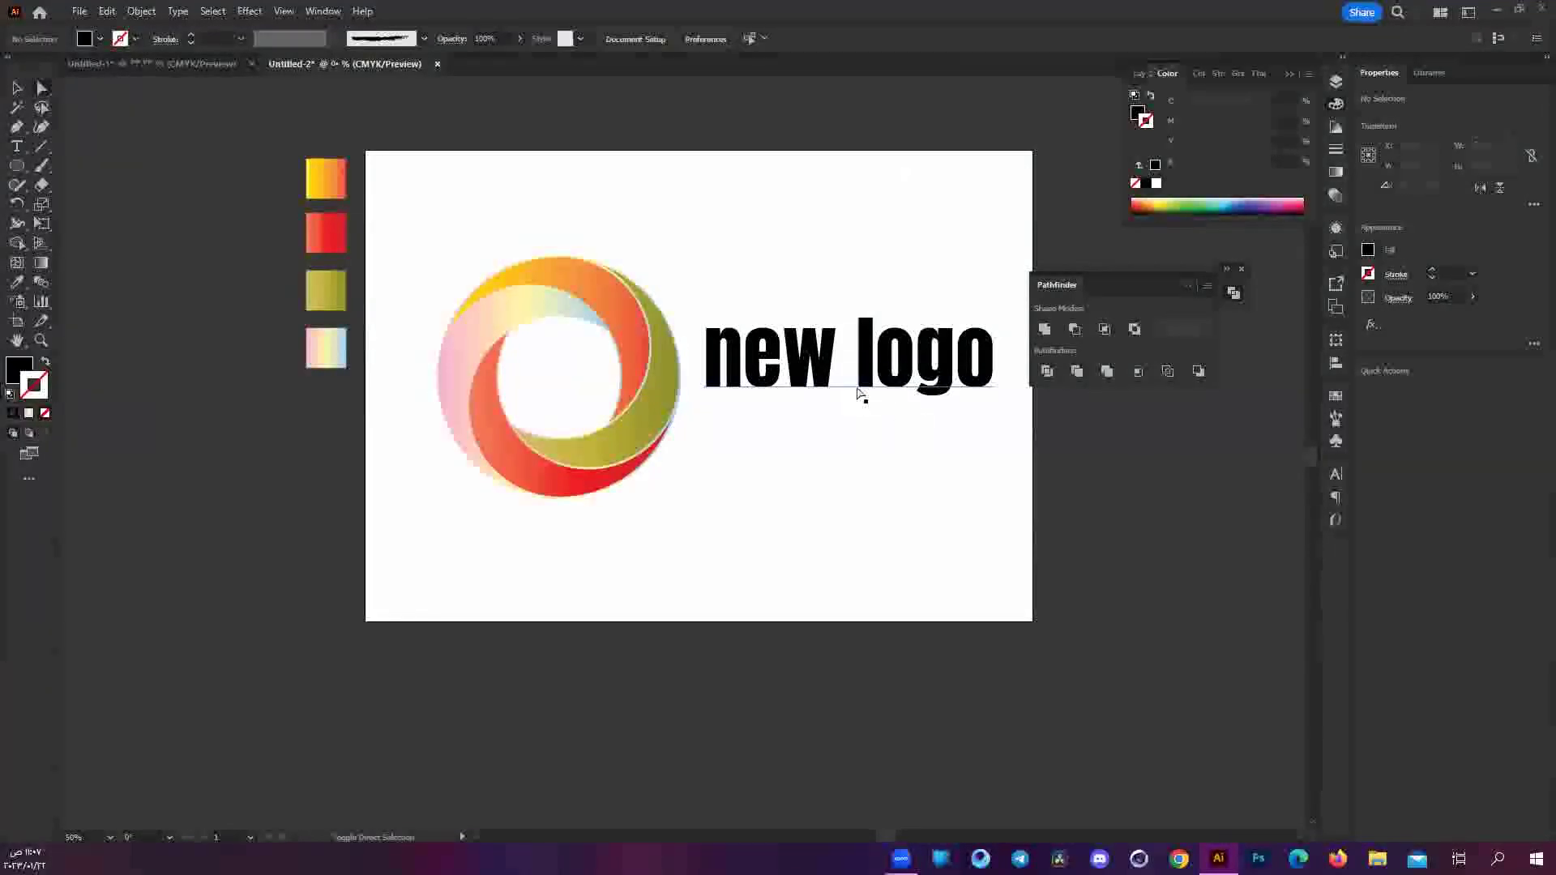
pyautogui.moveTo(860, 394); pyautogui.dragTo(862, 417)
pyautogui.click(841, 483)
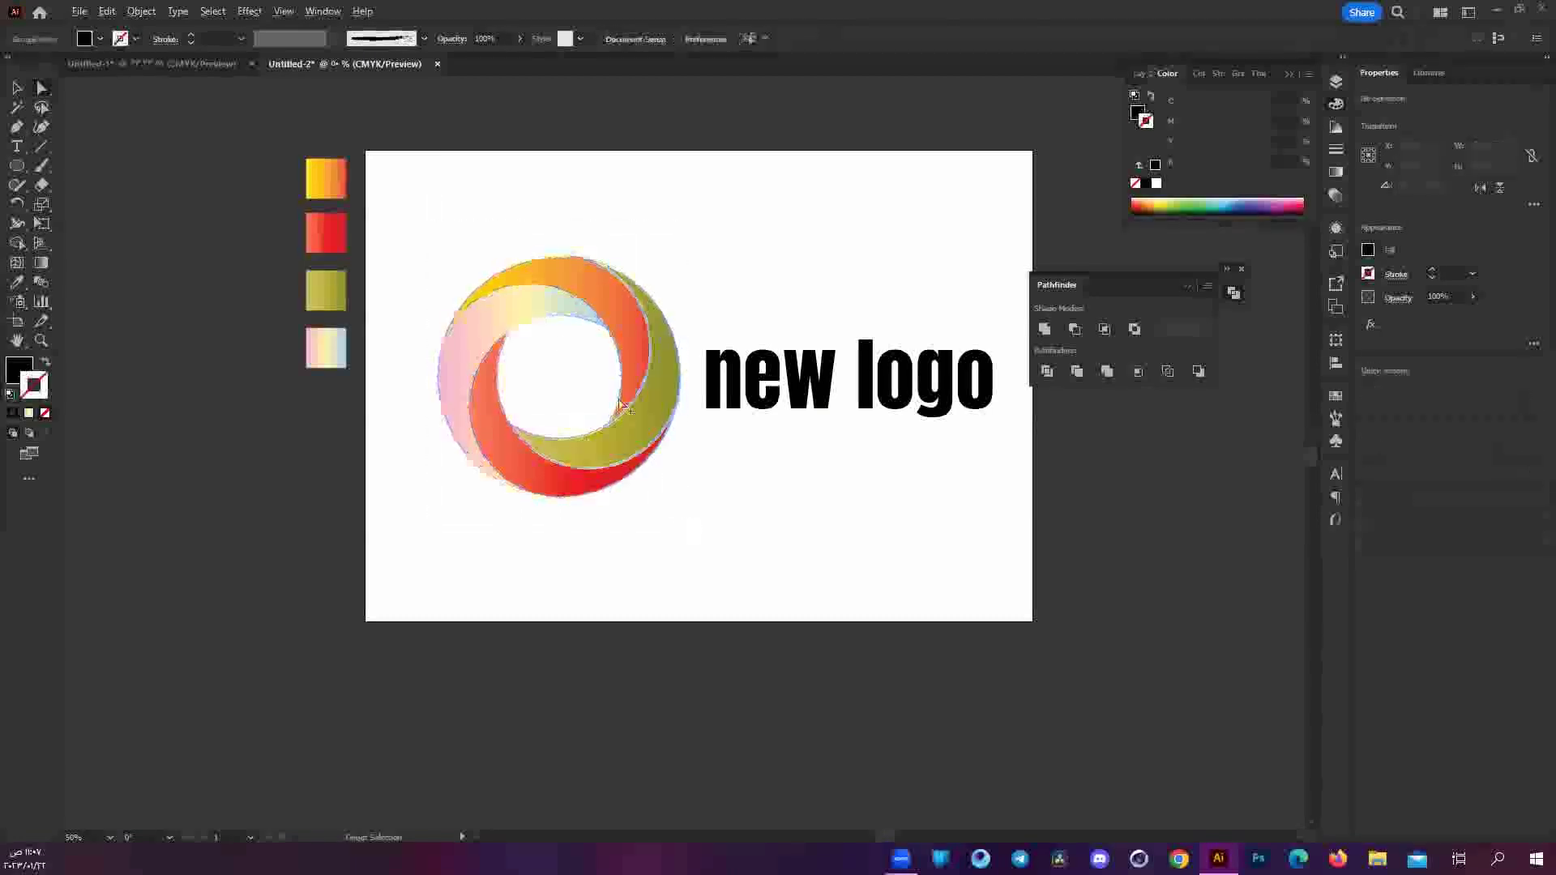
pyautogui.scroll(2, 657, 381)
pyautogui.scroll(-1, 486, 364)
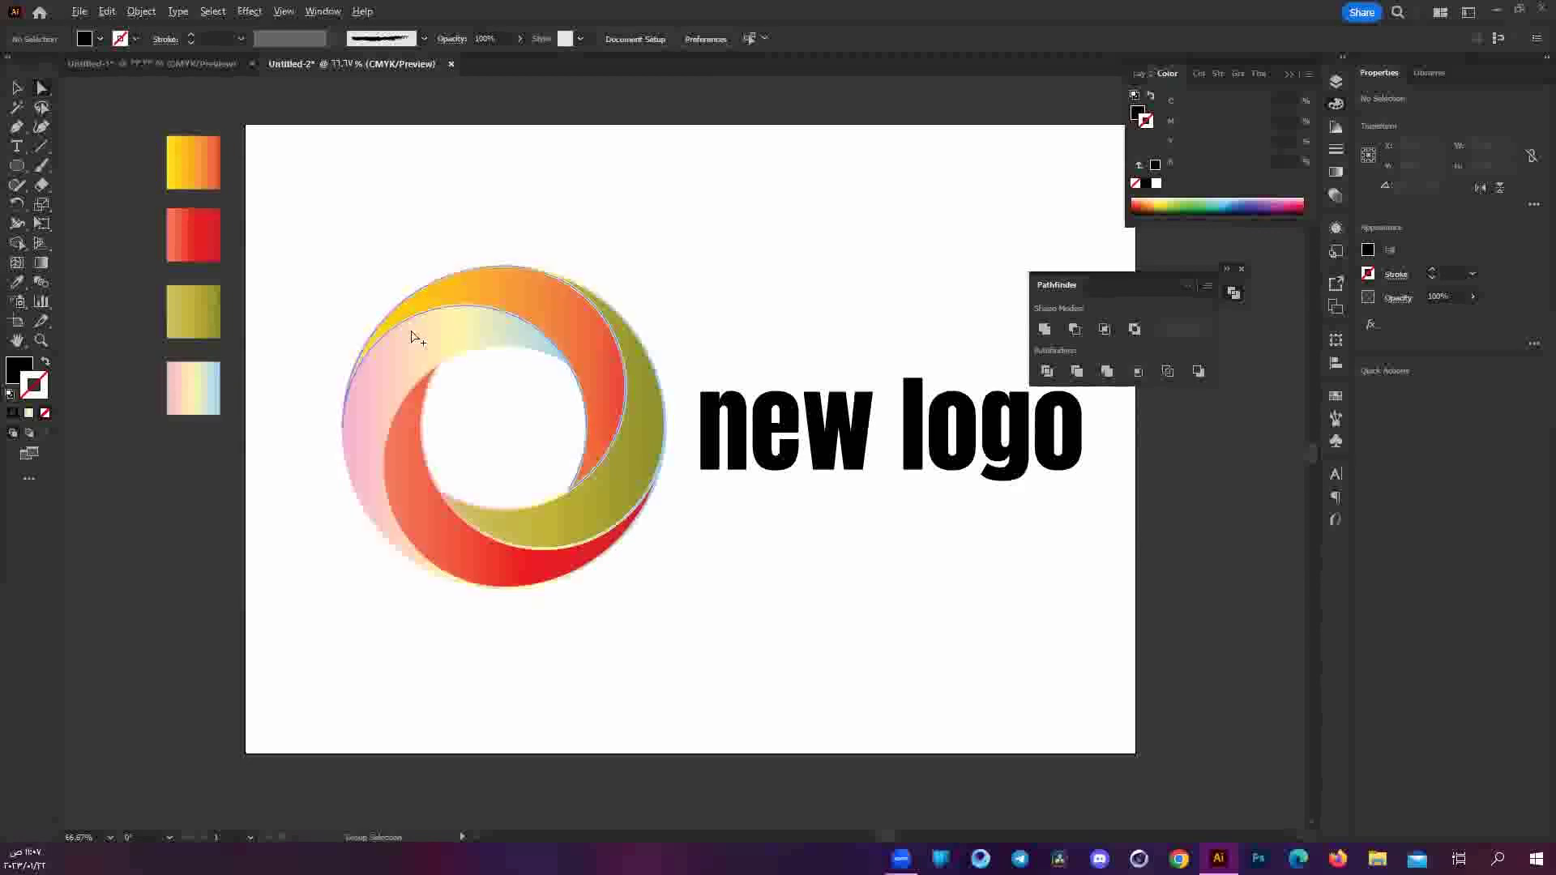
pyautogui.scroll(1, 410, 334)
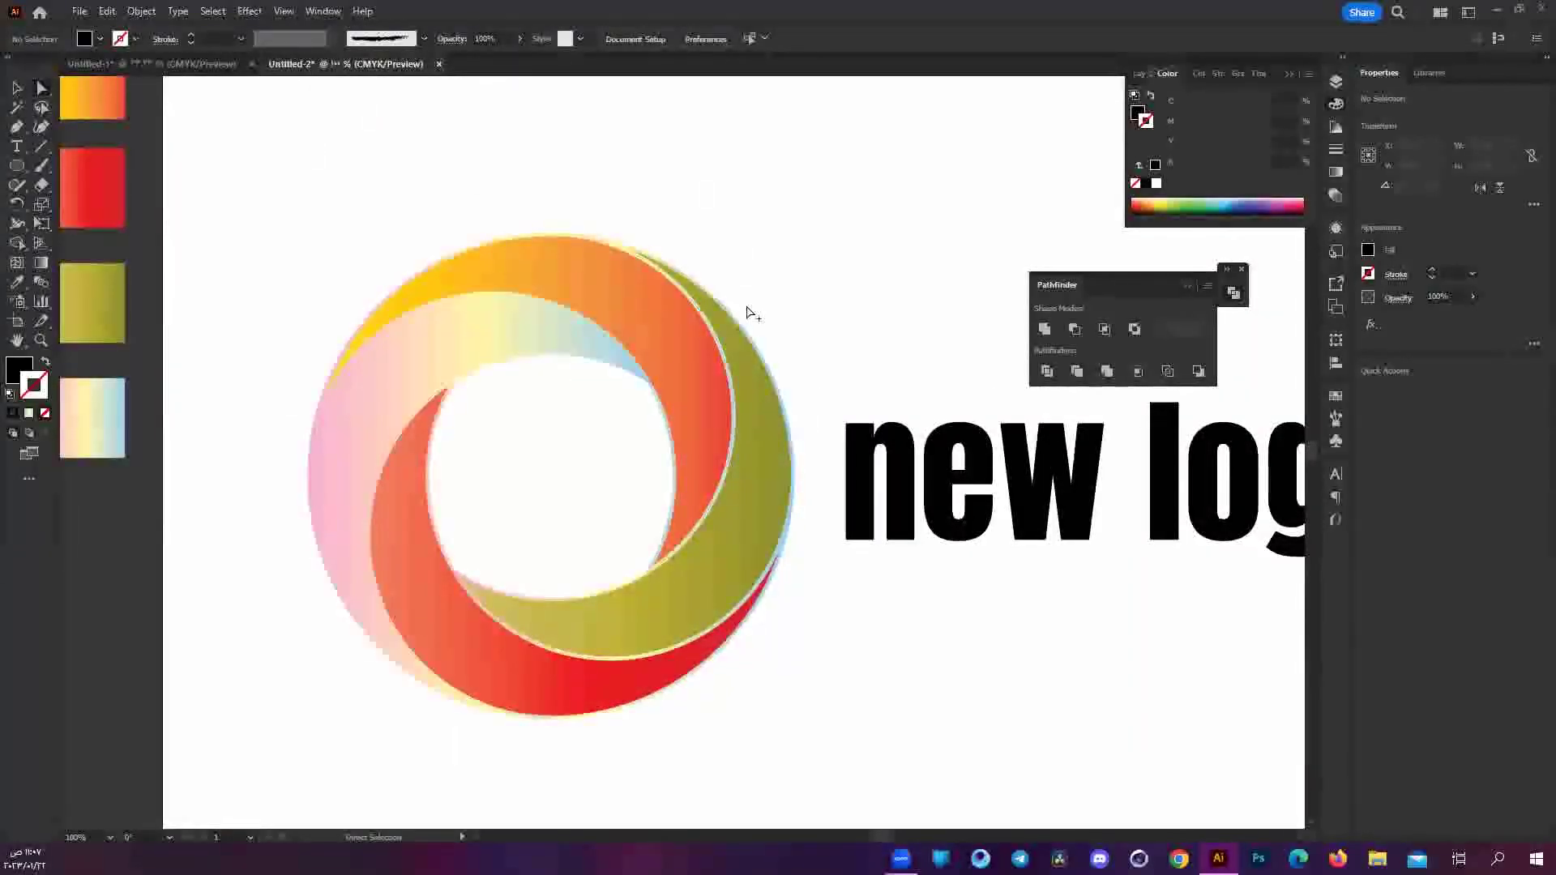
pyautogui.scroll(-1, 747, 313)
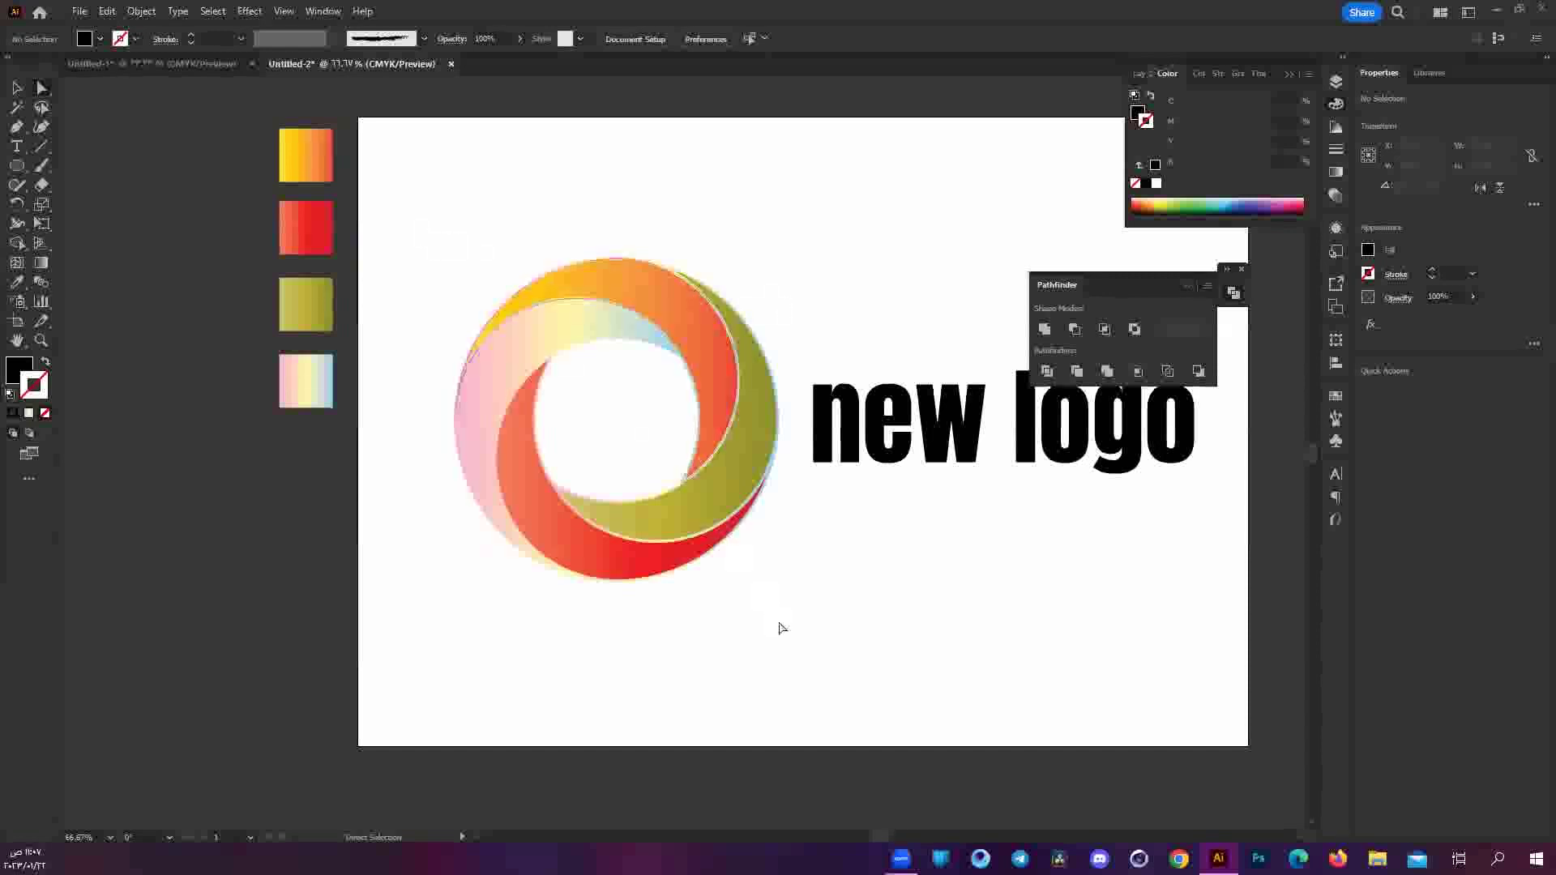
# Select and deselect the text while scrolling around to check its alignment with the ring.
pyautogui.press('v')
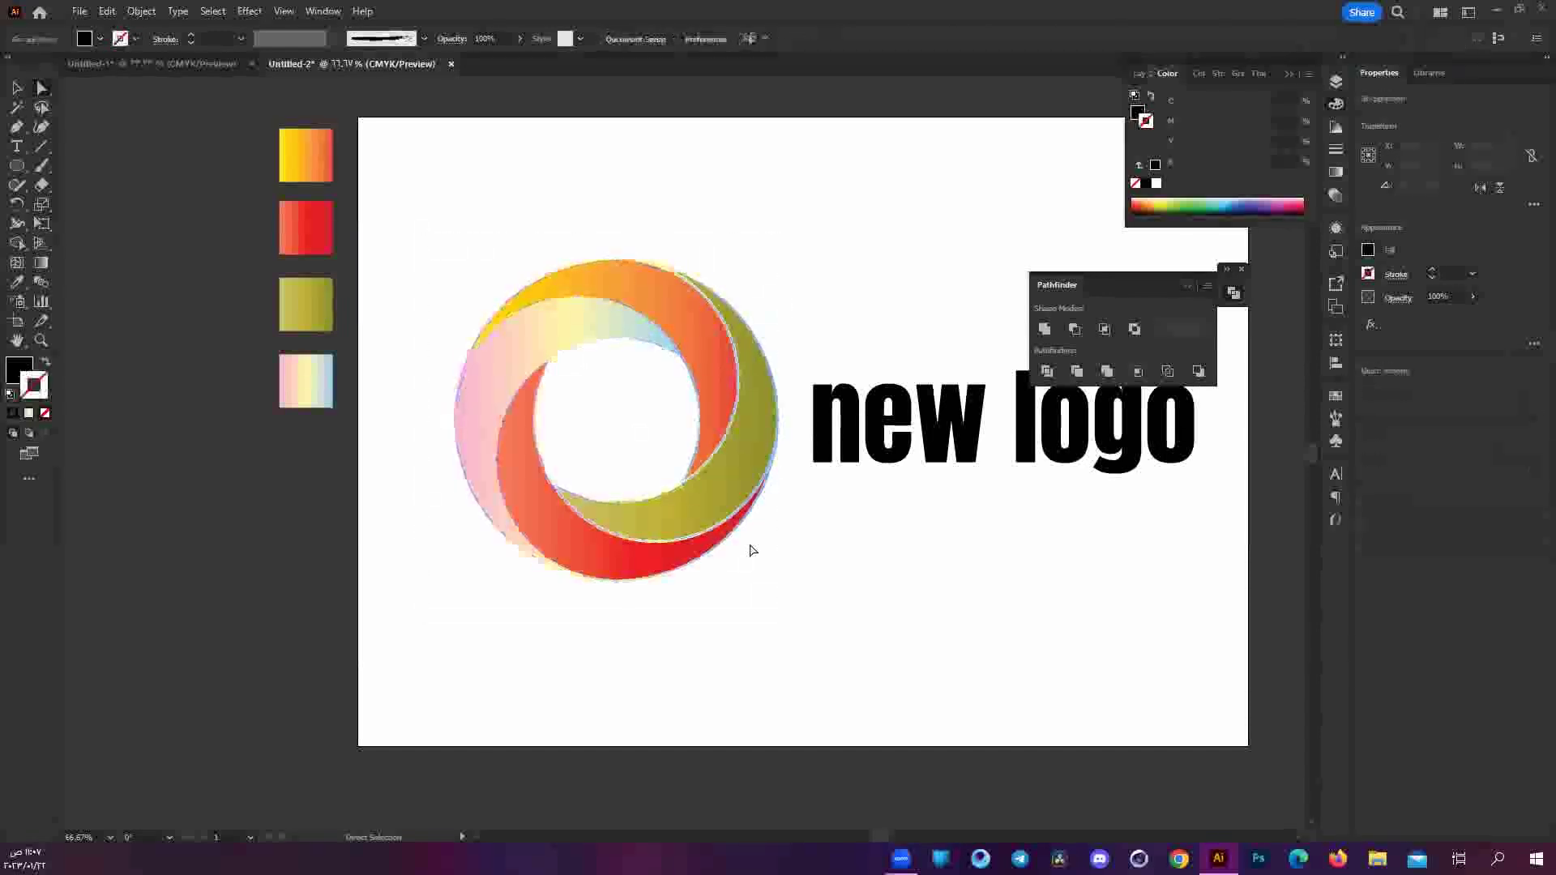
pyautogui.hscroll(3, 750, 551)
pyautogui.scroll(-2, 760, 538)
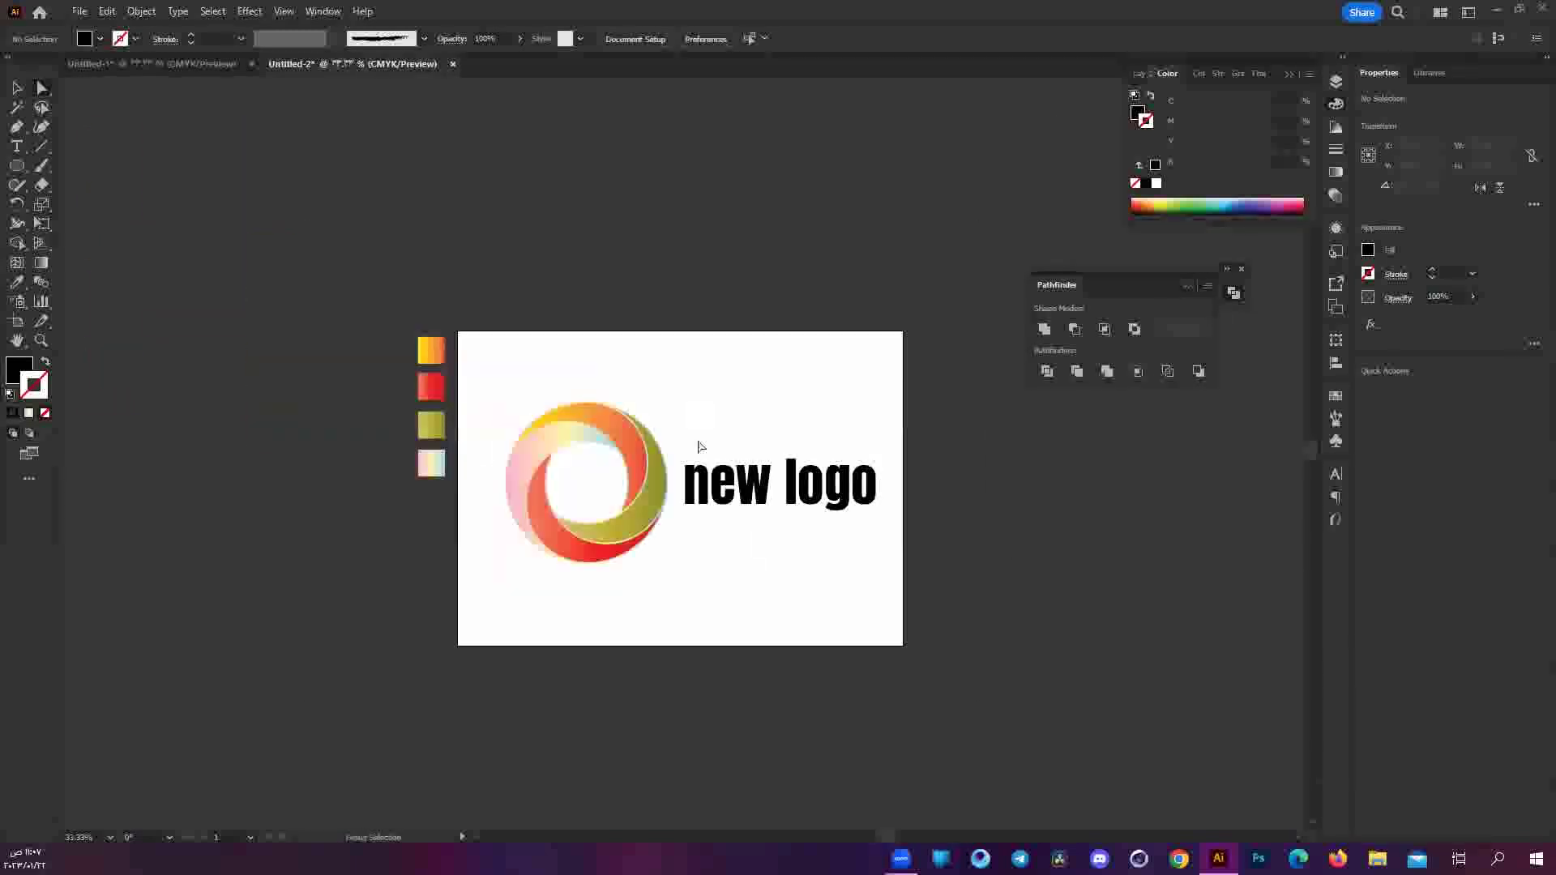
pyautogui.press('a')
pyautogui.click(729, 486)
pyautogui.scroll(1, 736, 555)
pyautogui.click(732, 551)
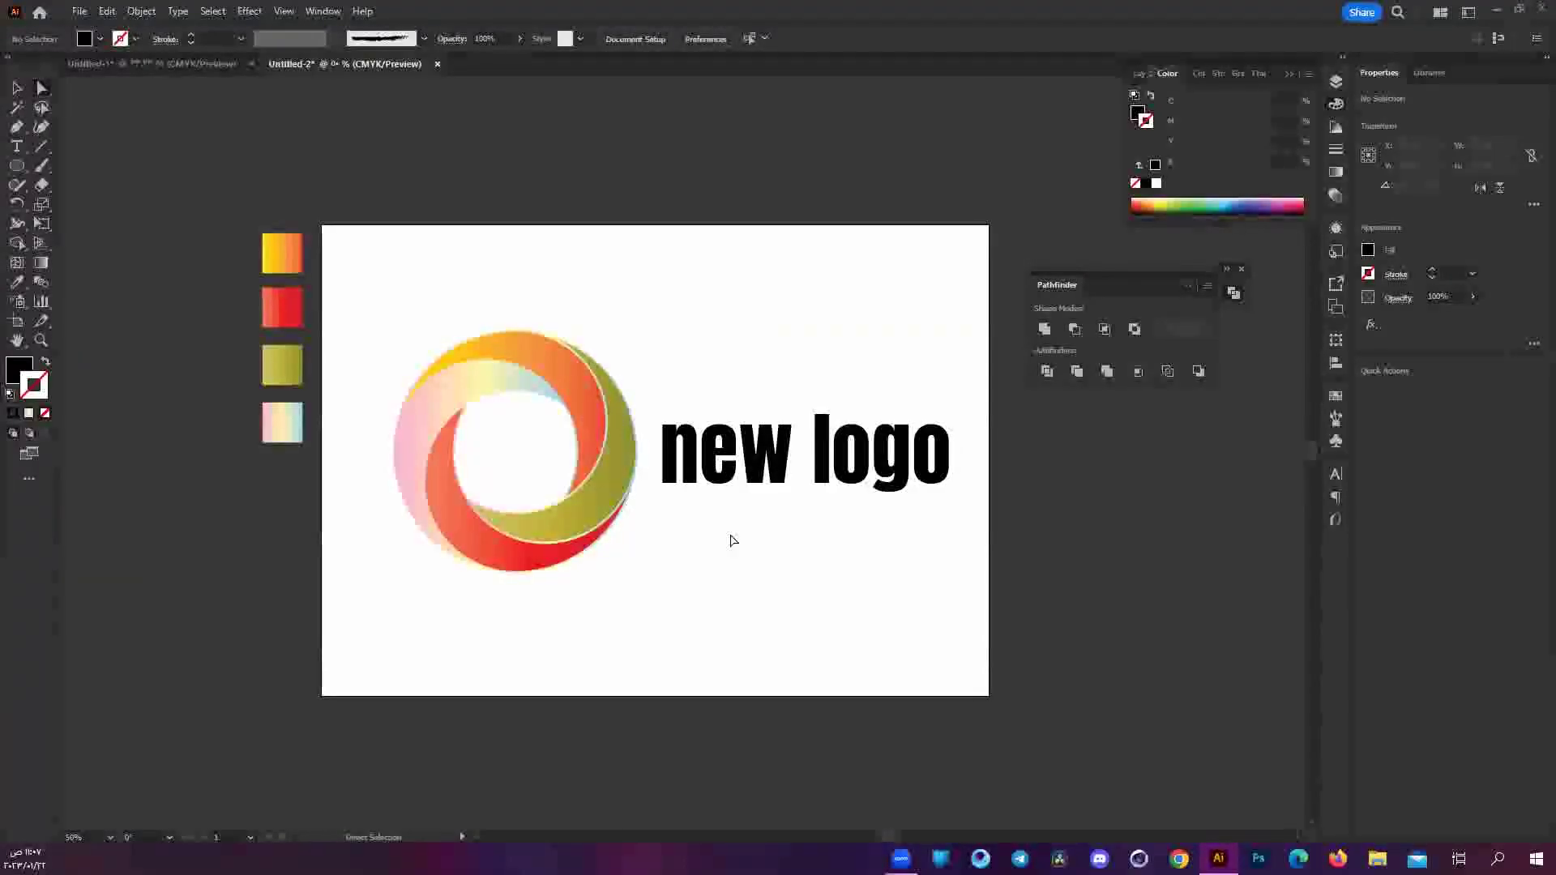
pyautogui.scroll(-1, 730, 541)
pyautogui.scroll(1, 732, 539)
# Show the Layers panel, select the ring group, and test-move the red crescent, then undo.
pyautogui.click(1336, 91)
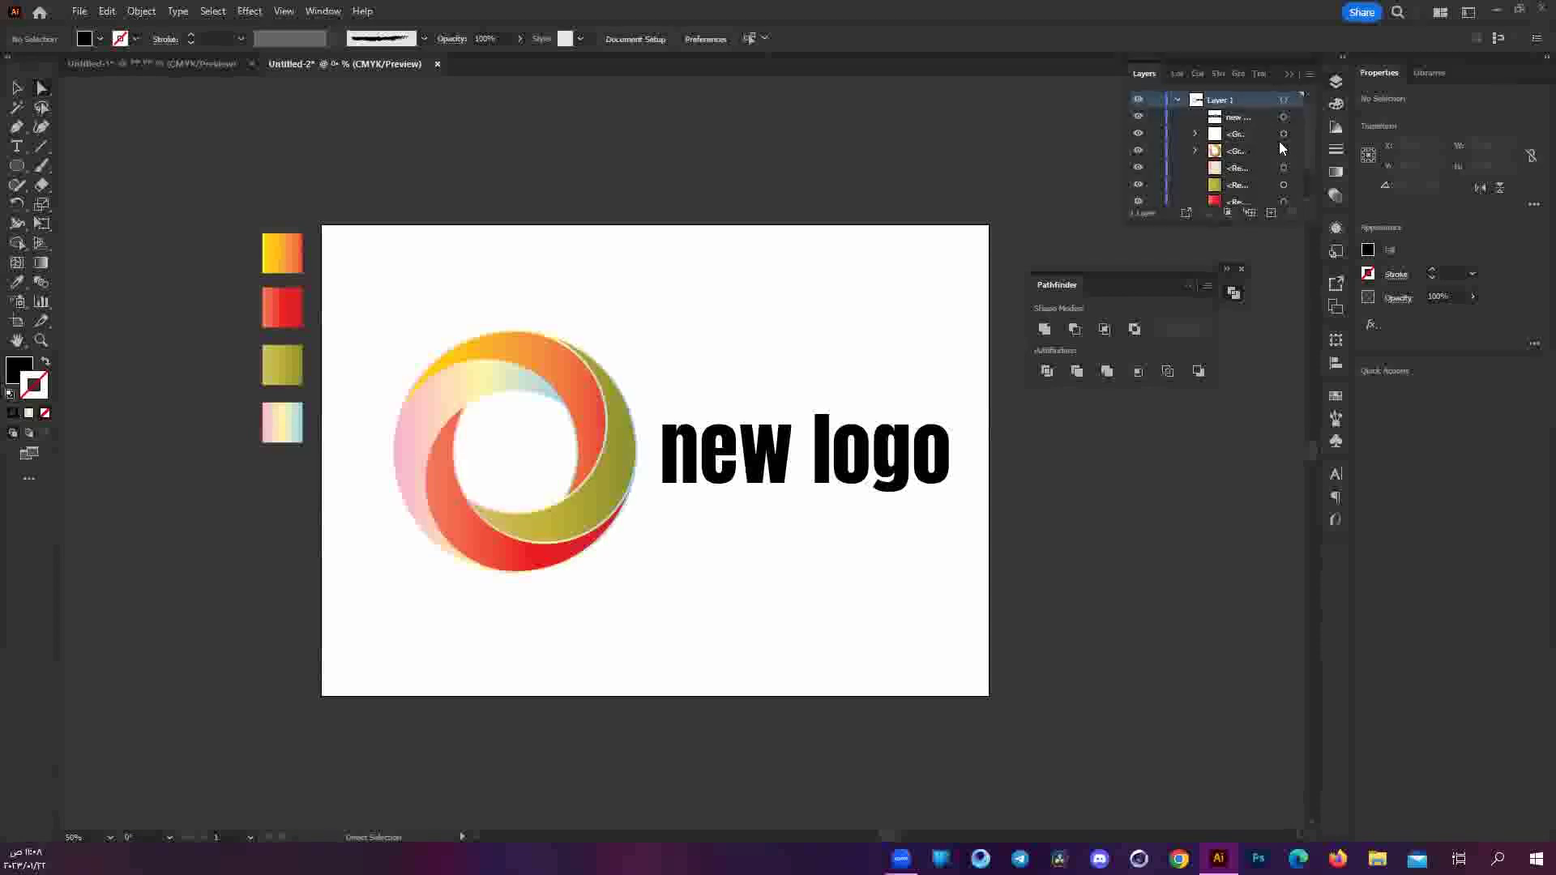
pyautogui.click(1284, 134)
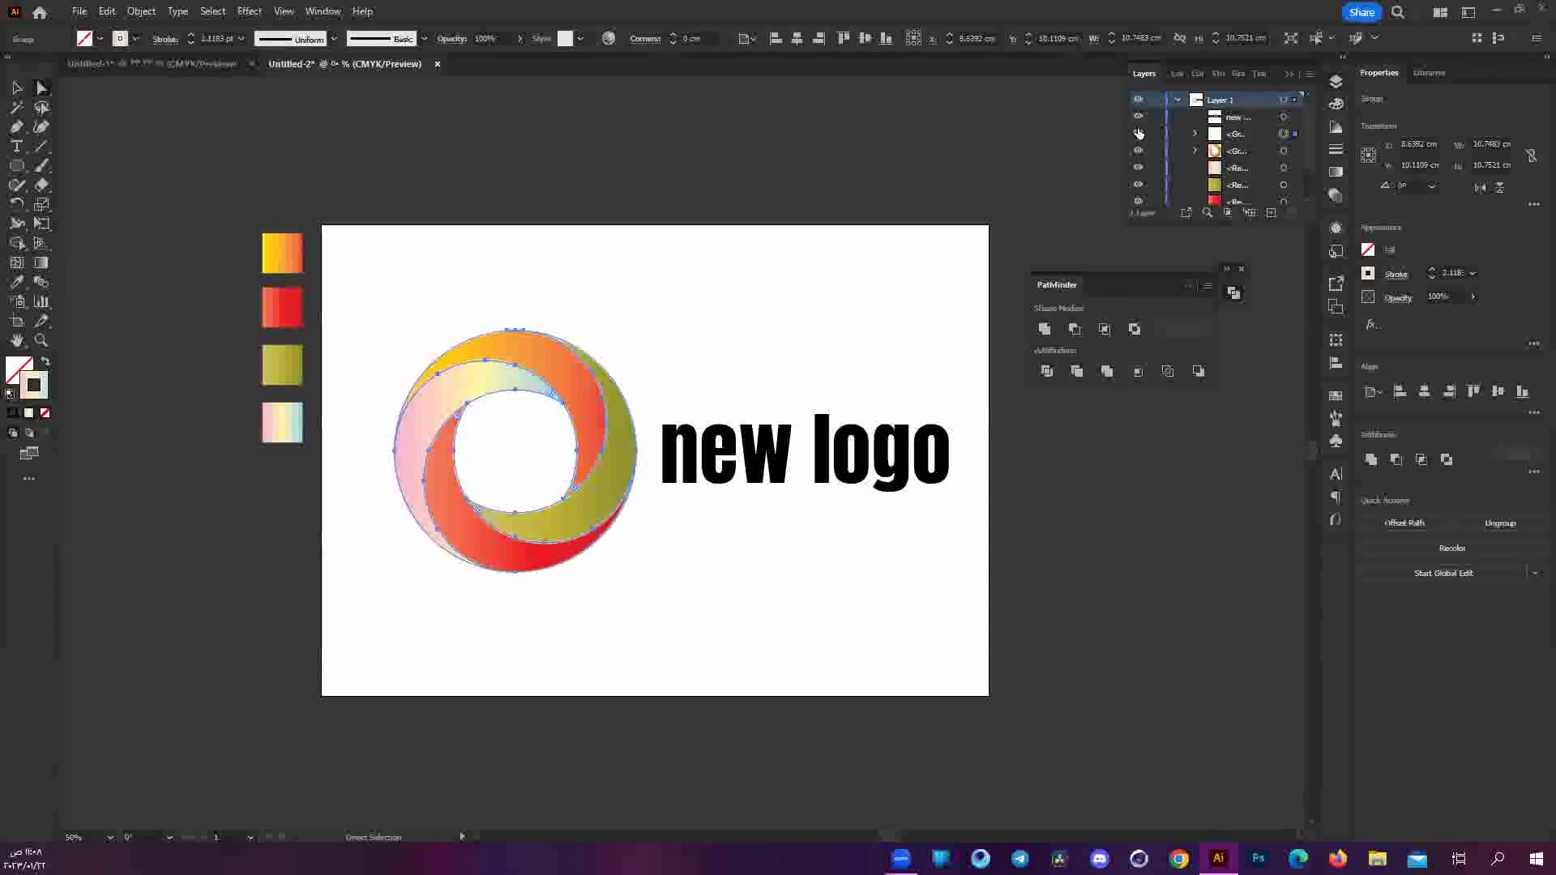
pyautogui.click(1139, 133)
pyautogui.scroll(2, 500, 642)
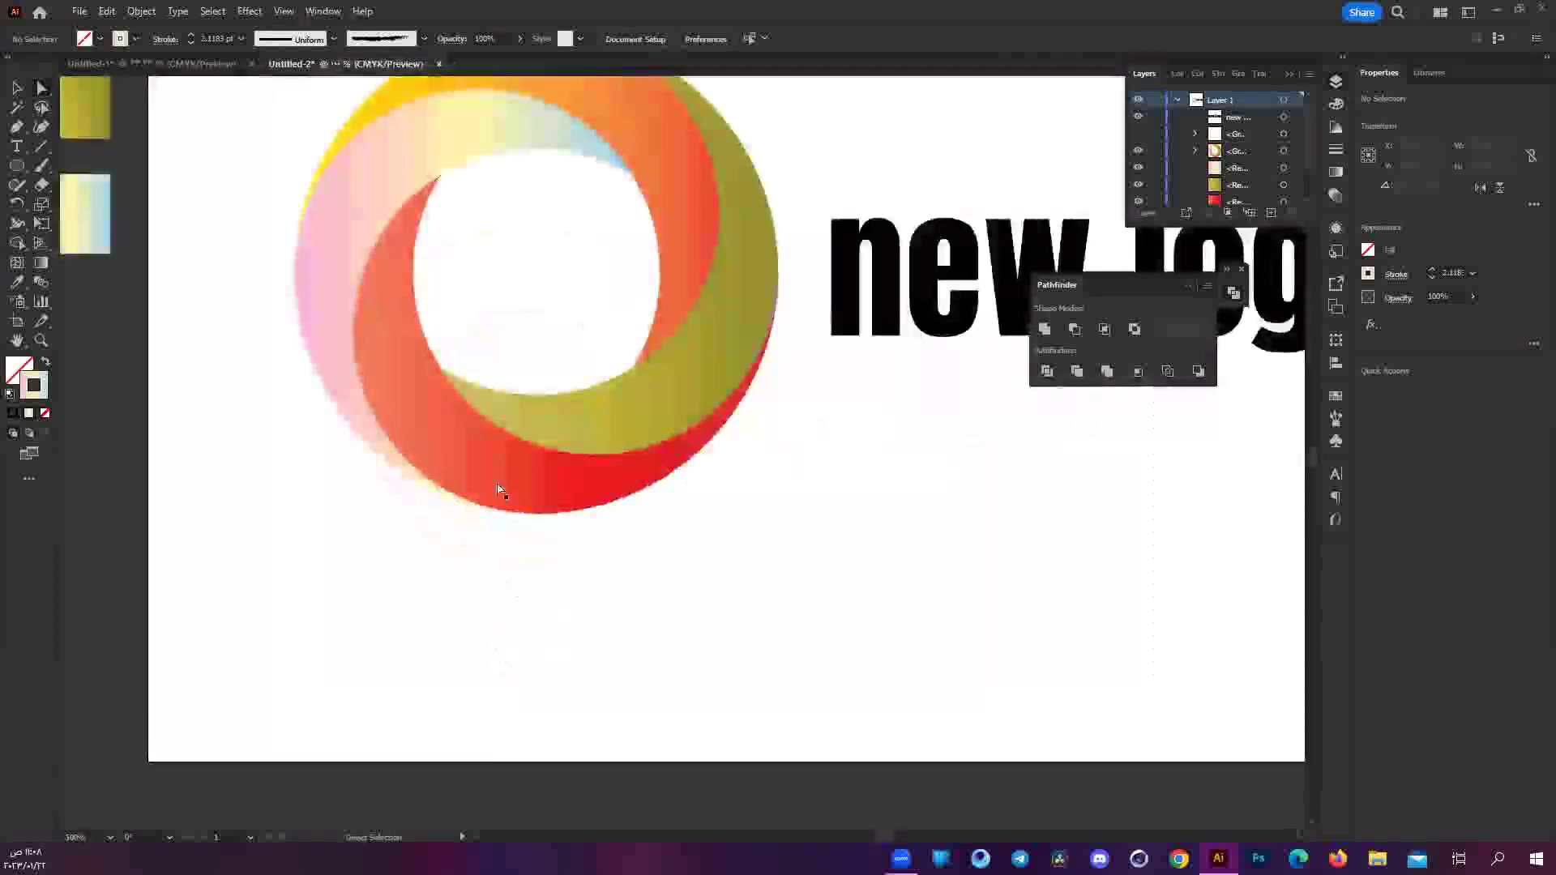
pyautogui.moveTo(550, 487); pyautogui.dragTo(549, 666)
pyautogui.hotkey('ctrl', 'z')
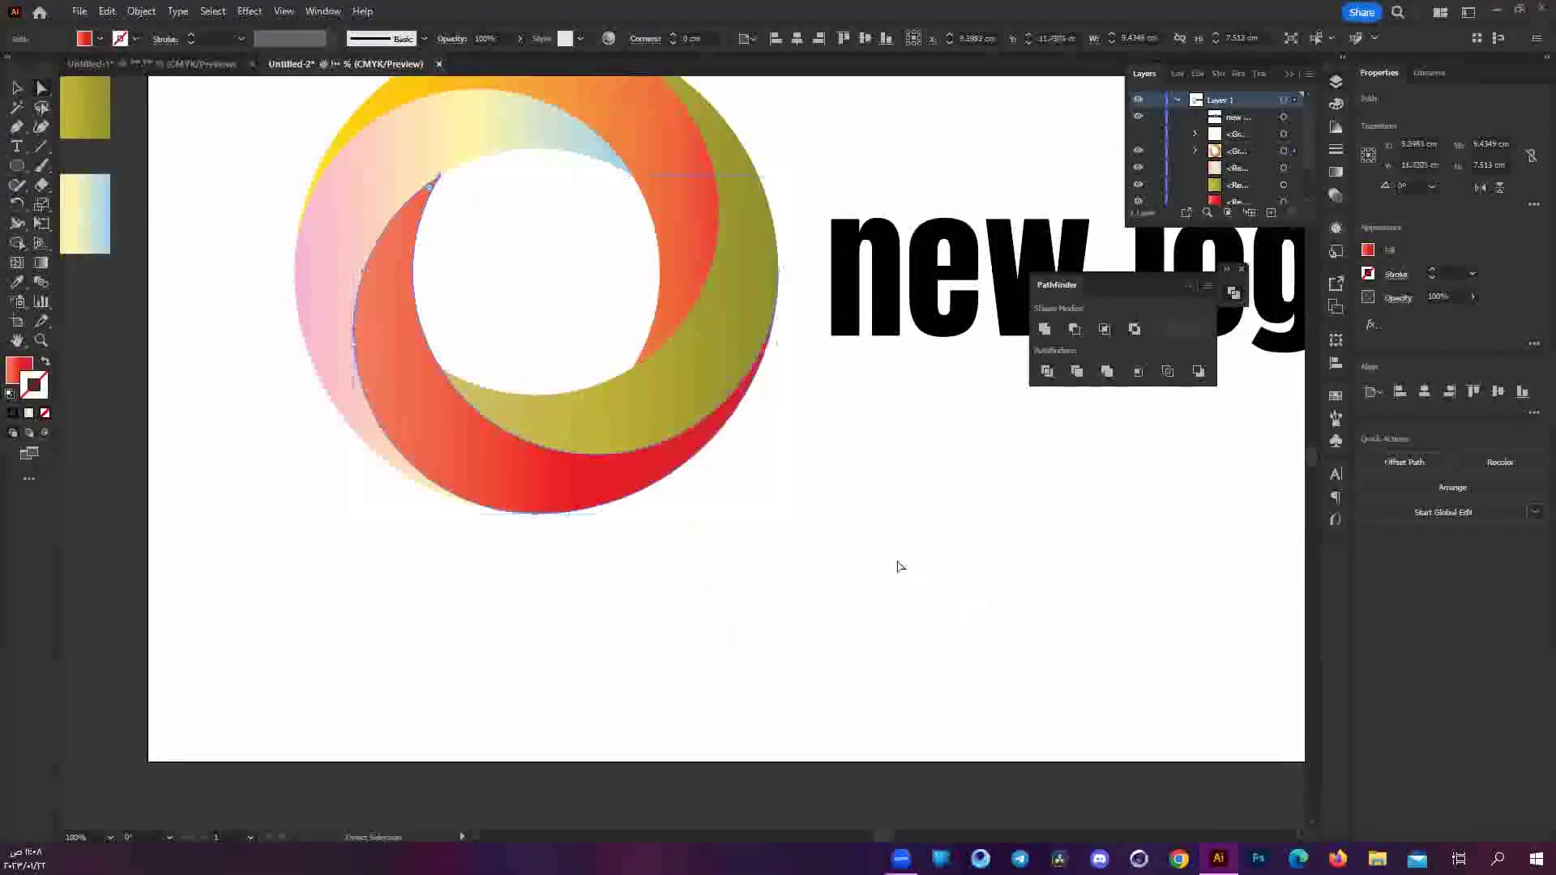
pyautogui.click(709, 626)
pyautogui.hotkey('ctrl', '-')
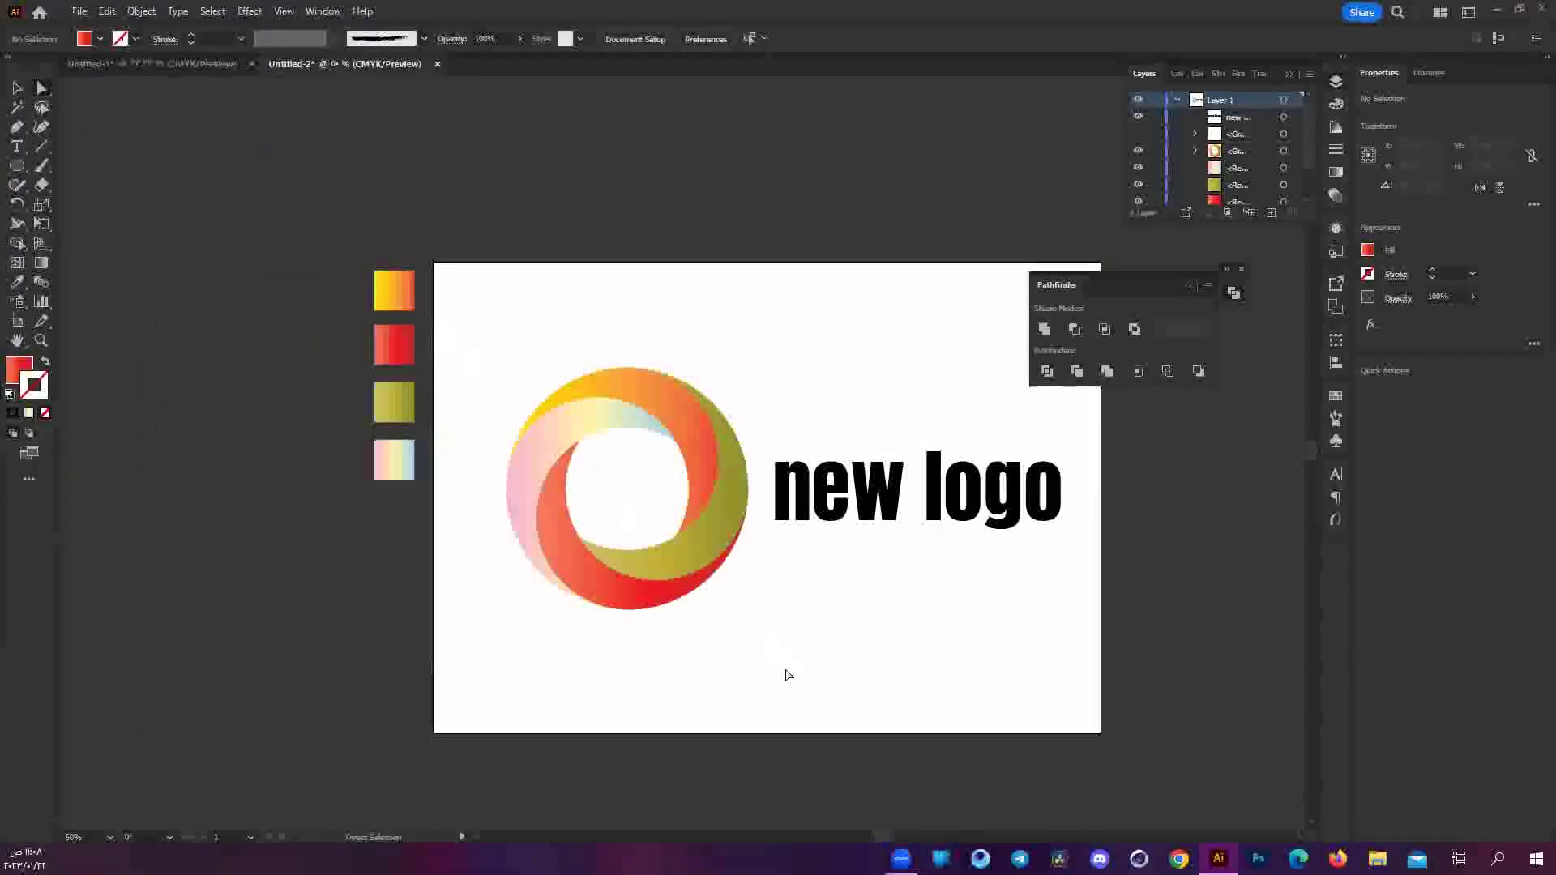
# Shift a few ring pieces slightly, then select and group all the ring pieces.
pyautogui.click(1283, 151)
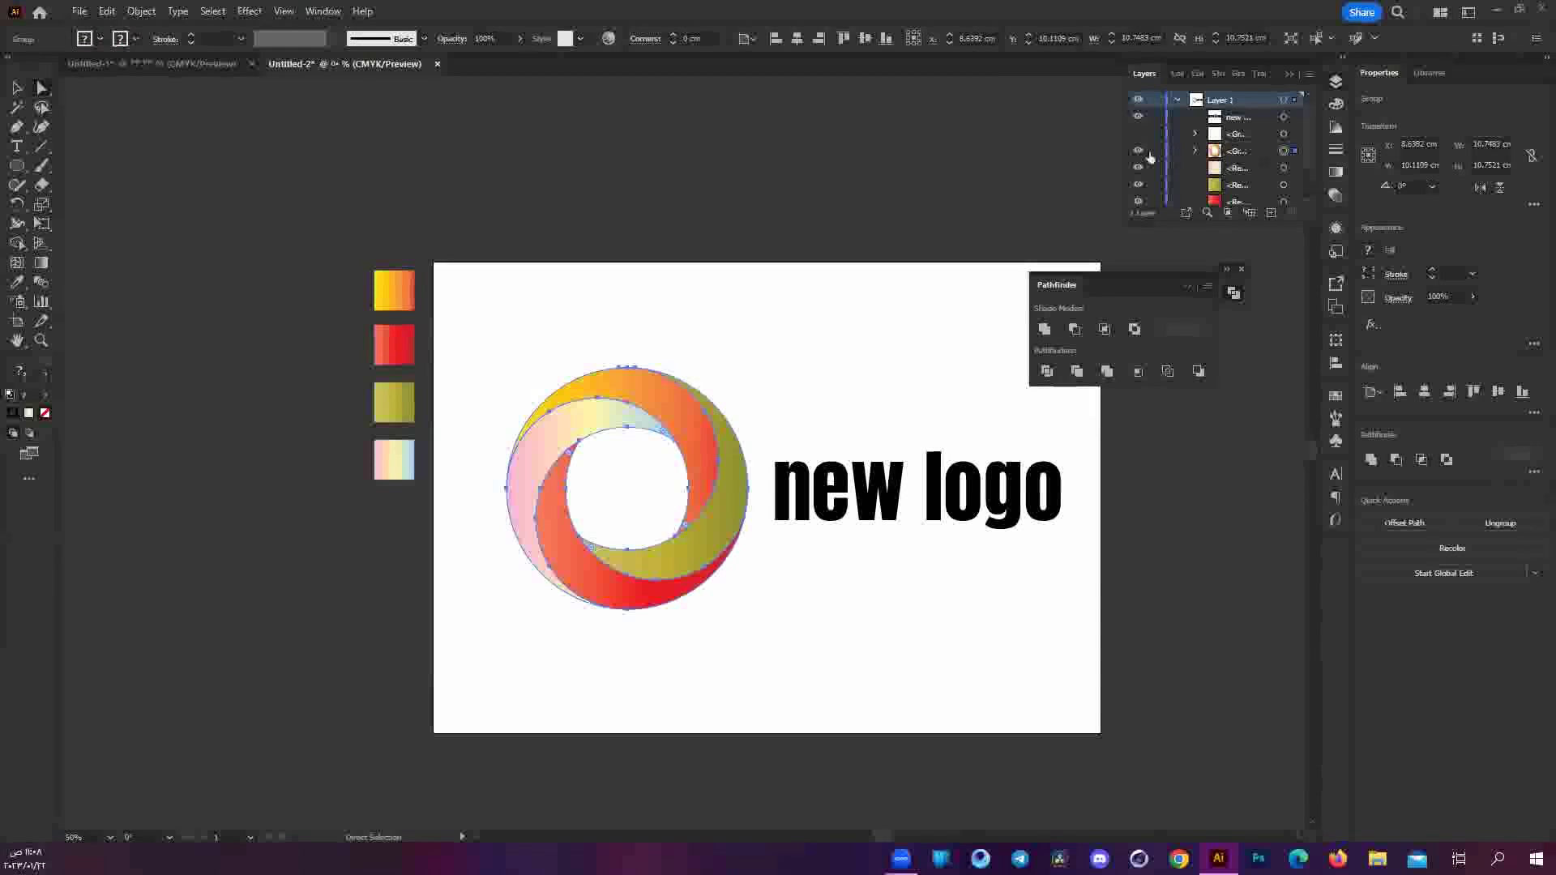
pyautogui.moveTo(717, 546)
pyautogui.mouseDown()
pyautogui.moveTo(721, 573)
pyautogui.moveTo(711, 528)
pyautogui.mouseUp()
pyautogui.press('v')
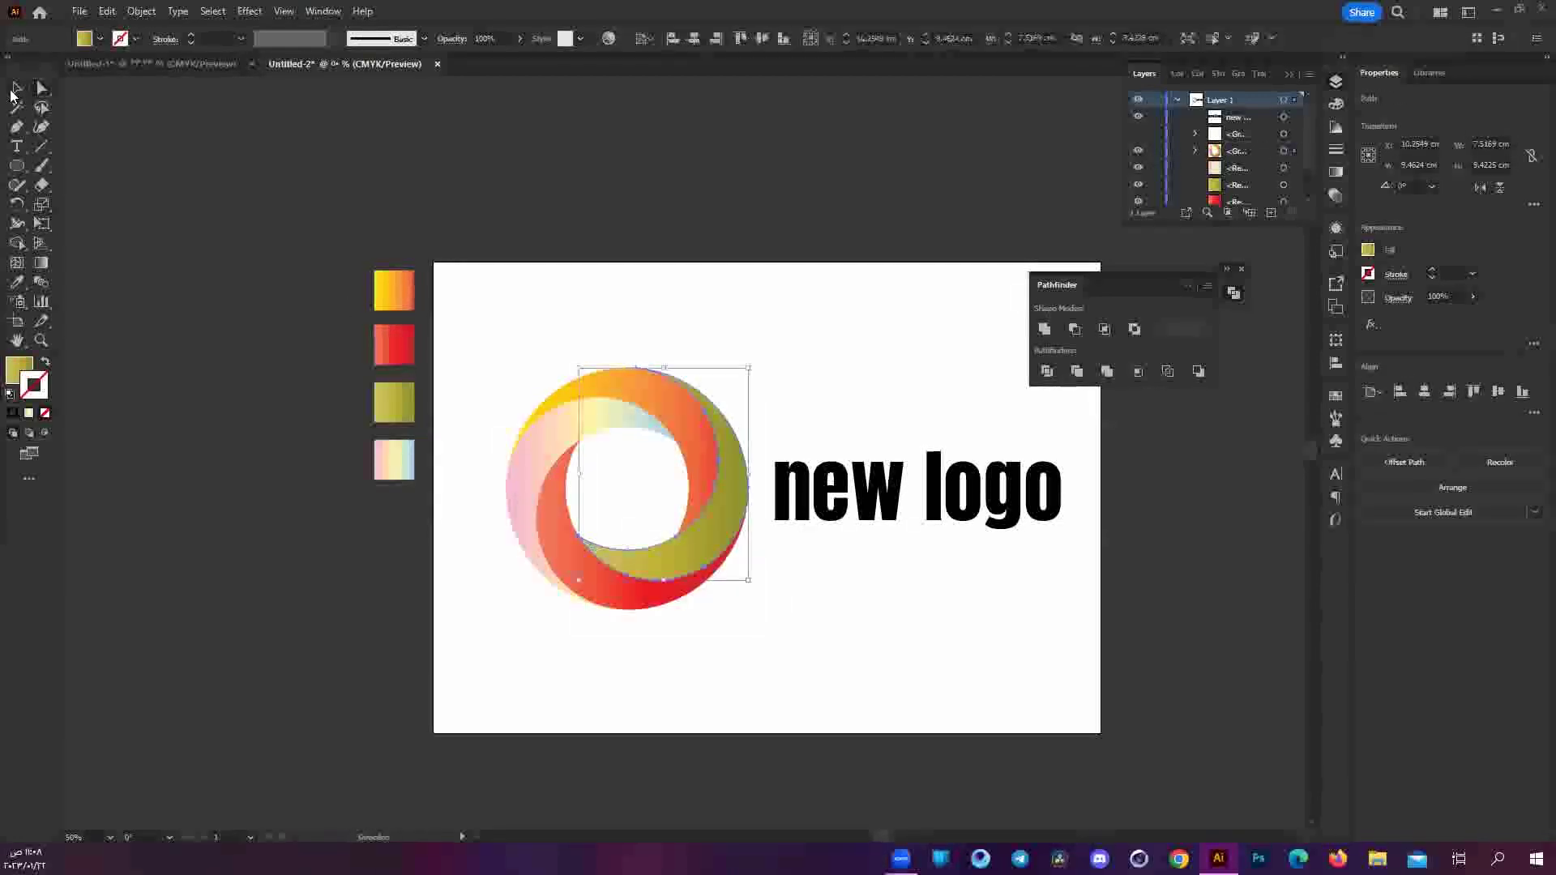
pyautogui.click(829, 673)
pyautogui.moveTo(556, 512)
pyautogui.mouseDown()
pyautogui.moveTo(533, 561)
pyautogui.moveTo(560, 521)
pyautogui.mouseUp()
pyautogui.moveTo(502, 391); pyautogui.dragTo(504, 387)
pyautogui.hotkey('ctrl', 'g')
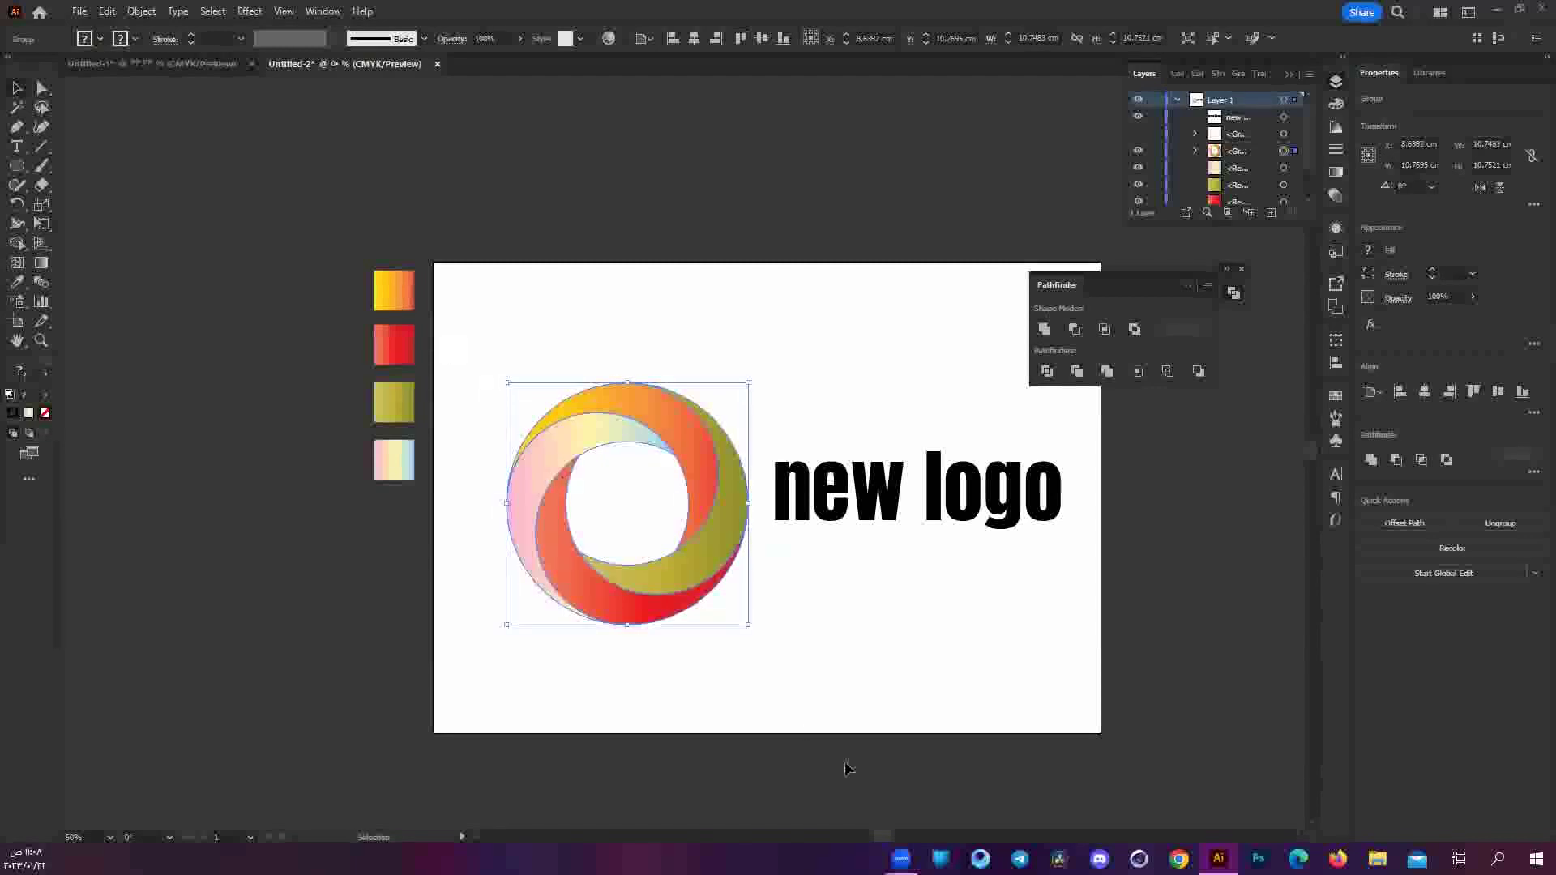
# Trial-unite the ring pieces with Pathfinder, then undo to restore the four colours.
pyautogui.click(1043, 329)
pyautogui.hotkey('ctrl', 'shift', 'a')
pyautogui.hotkey('ctrl', '+')
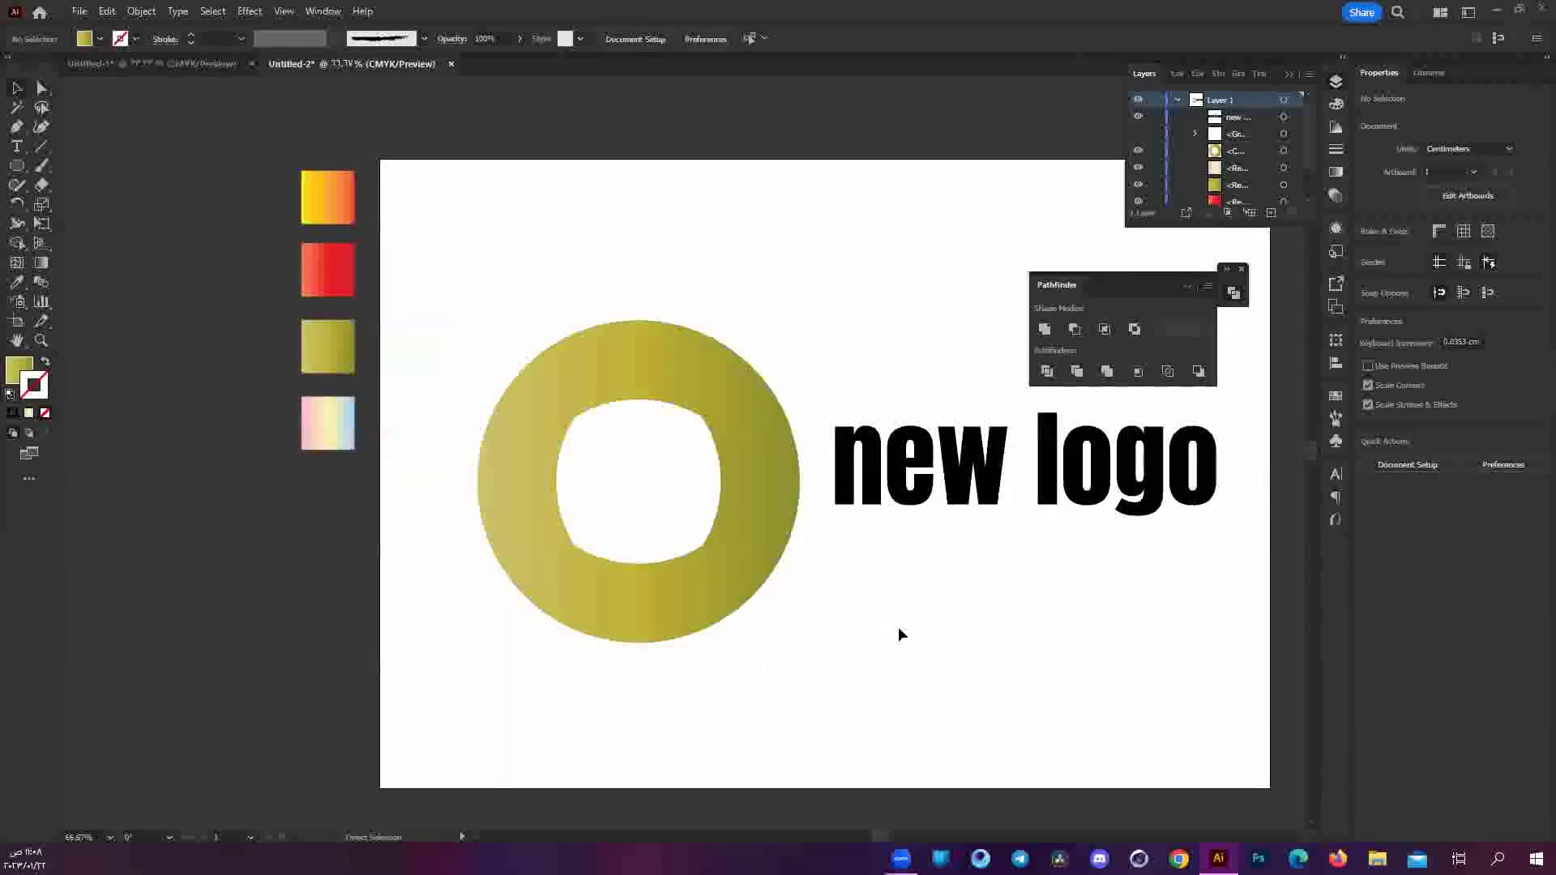
pyautogui.hotkey('ctrl', 'z')
pyautogui.hotkey('ctrl', 'z')
pyautogui.hotkey('ctrl', '+')
pyautogui.hotkey('ctrl', 'shift', 'a')
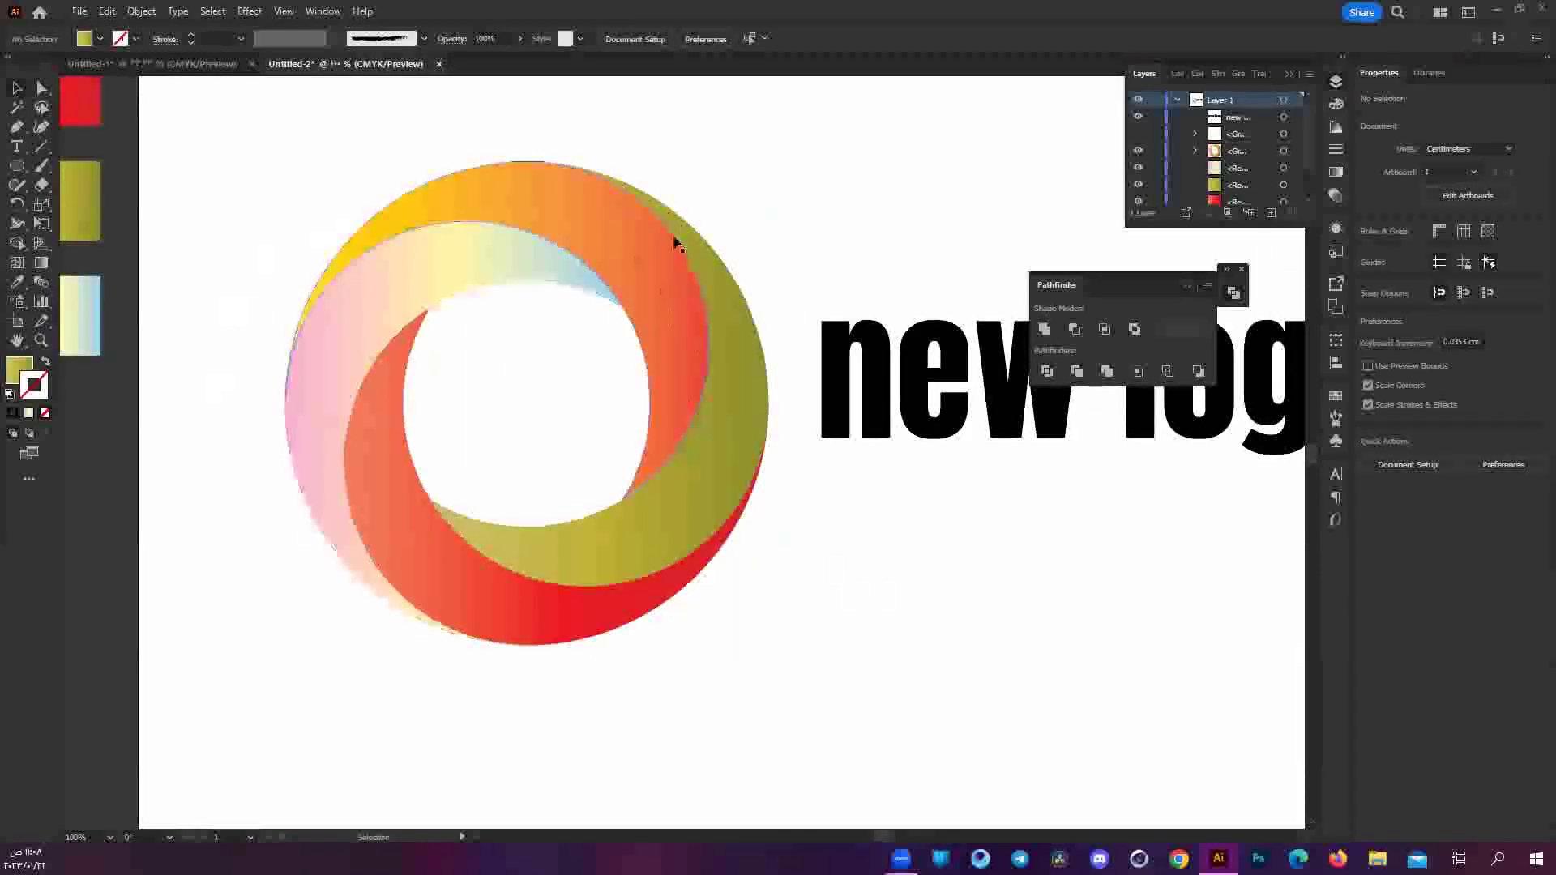
pyautogui.scroll(2, 674, 242)
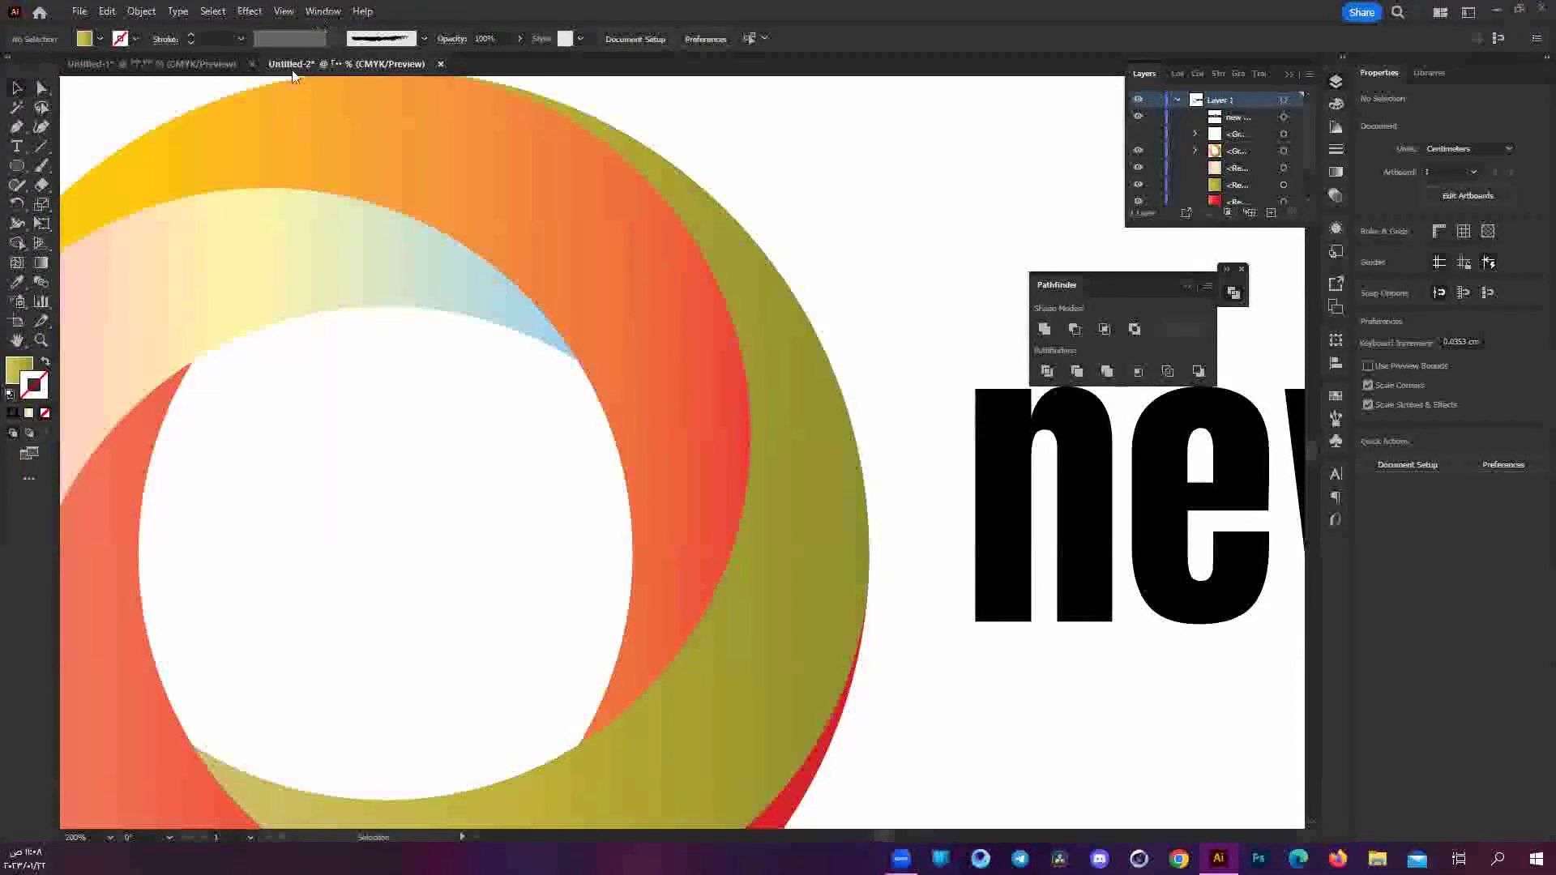
pyautogui.click(252, 12)
pyautogui.moveTo(279, 270)
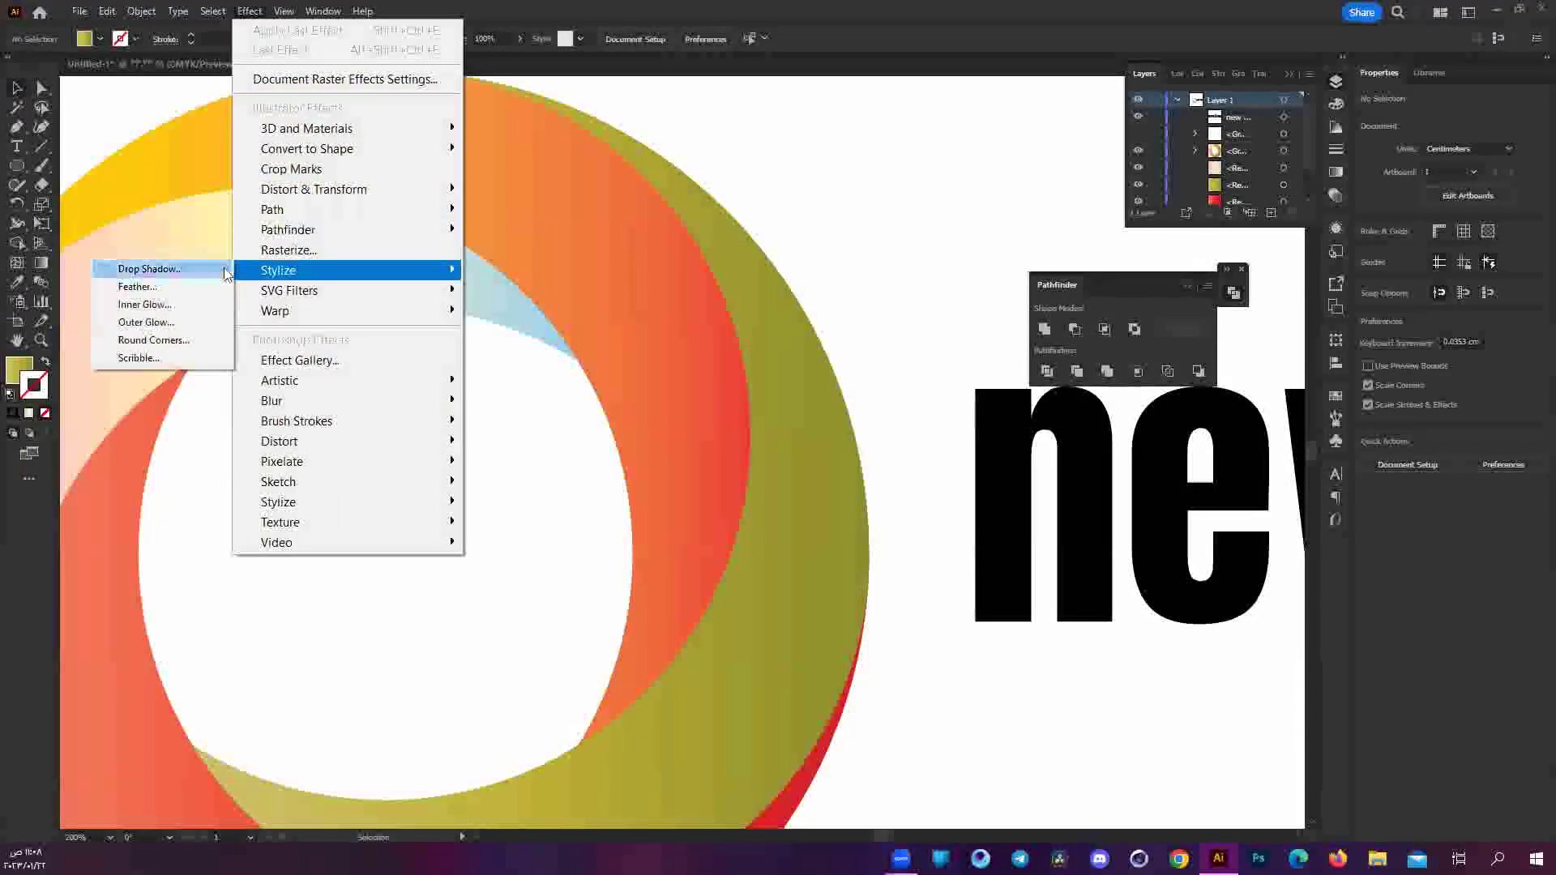
pyautogui.click(896, 357)
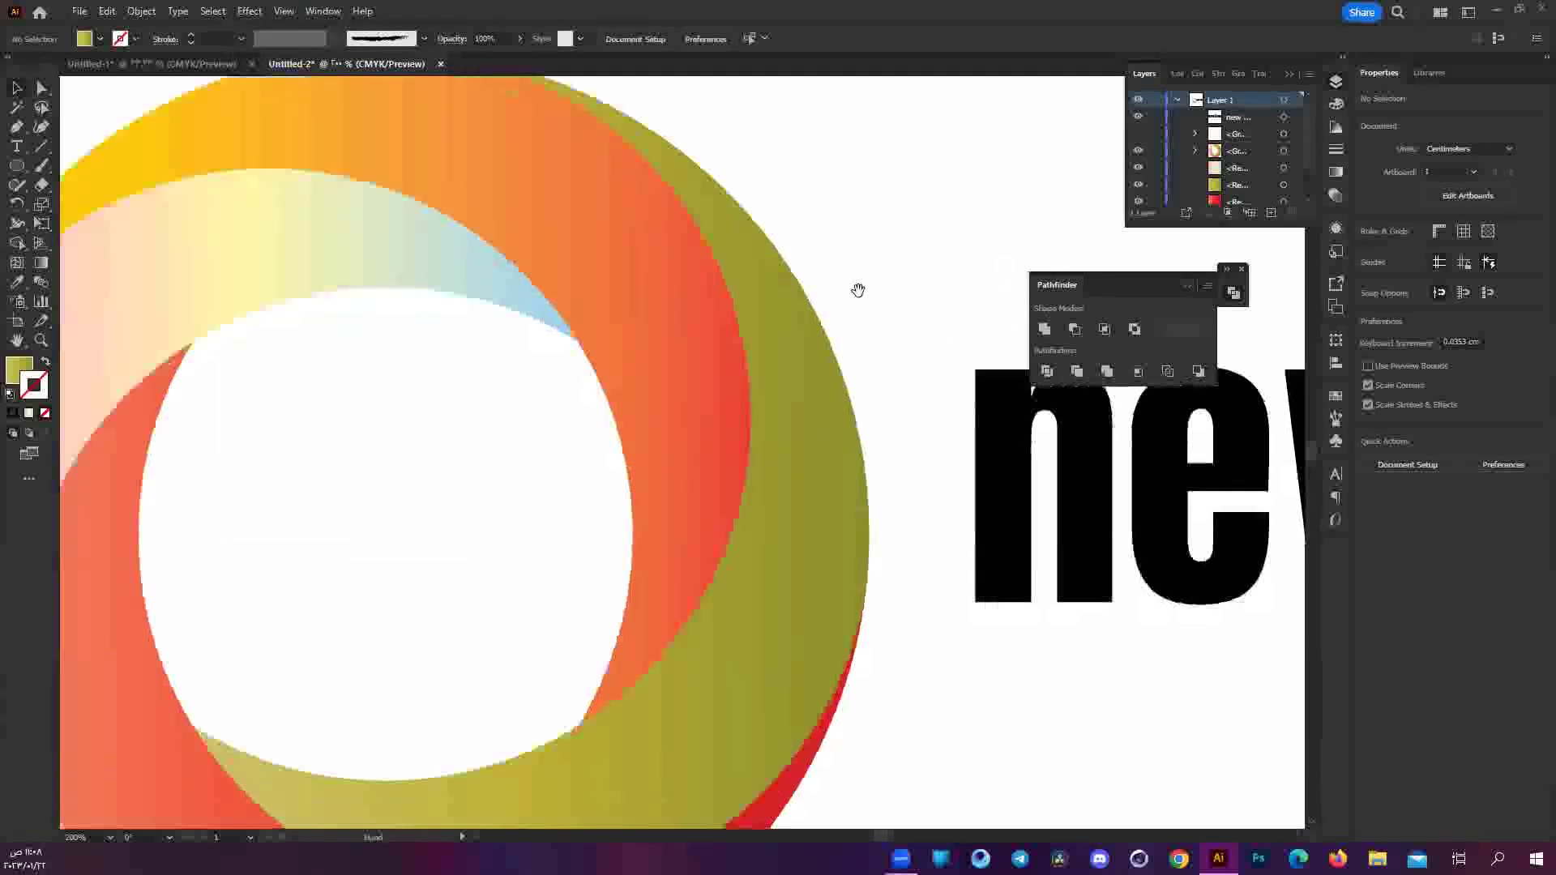
pyautogui.scroll(-1, 857, 292)
pyautogui.scroll(-2, 857, 289)
pyautogui.moveTo(861, 130); pyautogui.dragTo(344, 717)
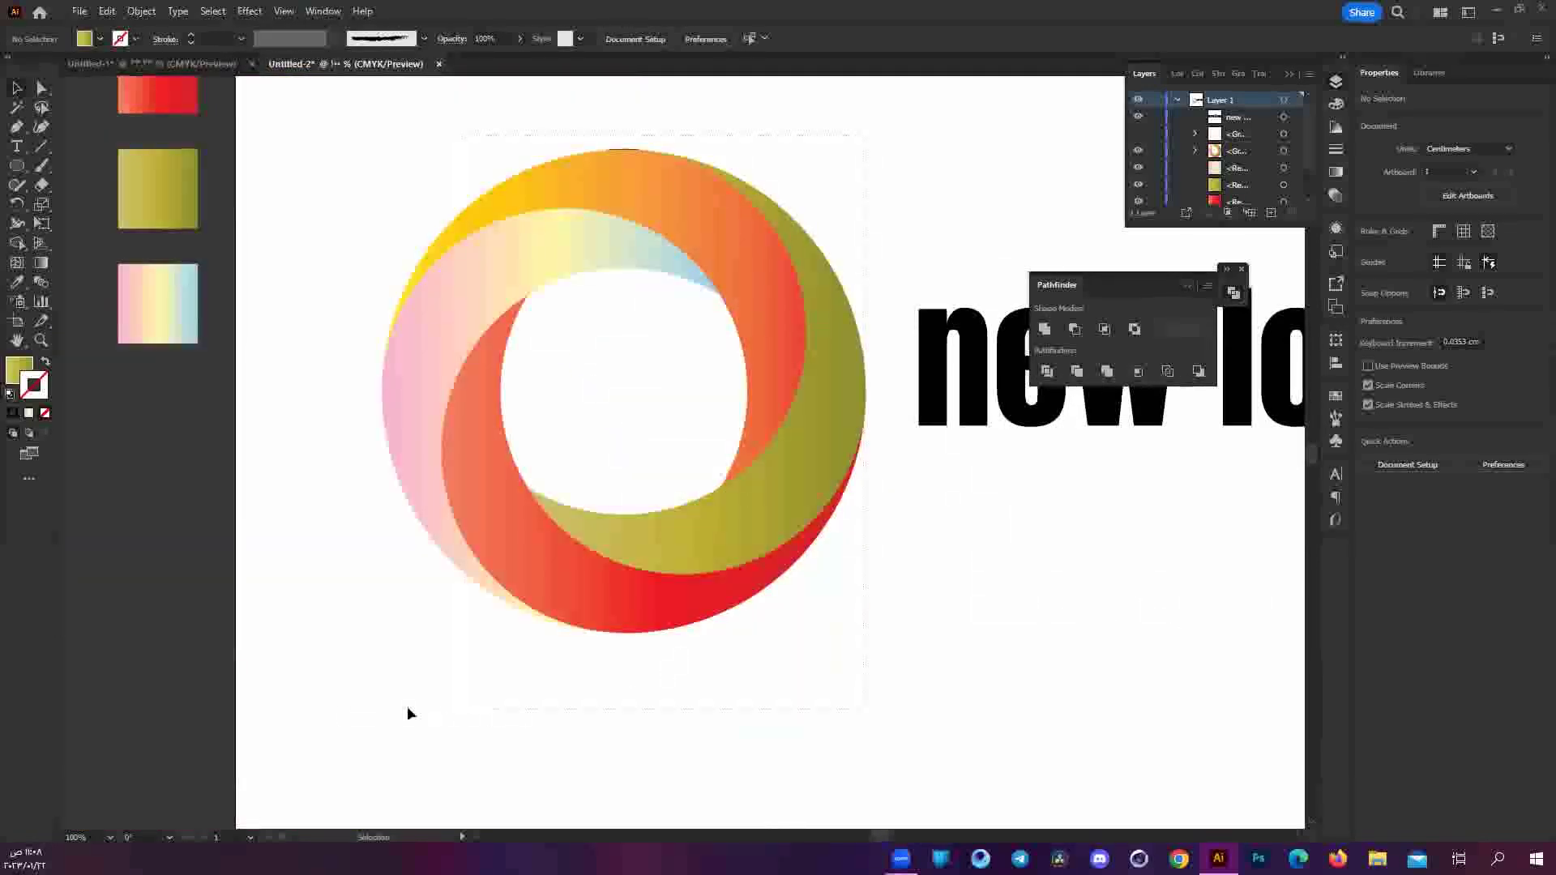
pyautogui.click(248, 12)
pyautogui.moveTo(279, 270)
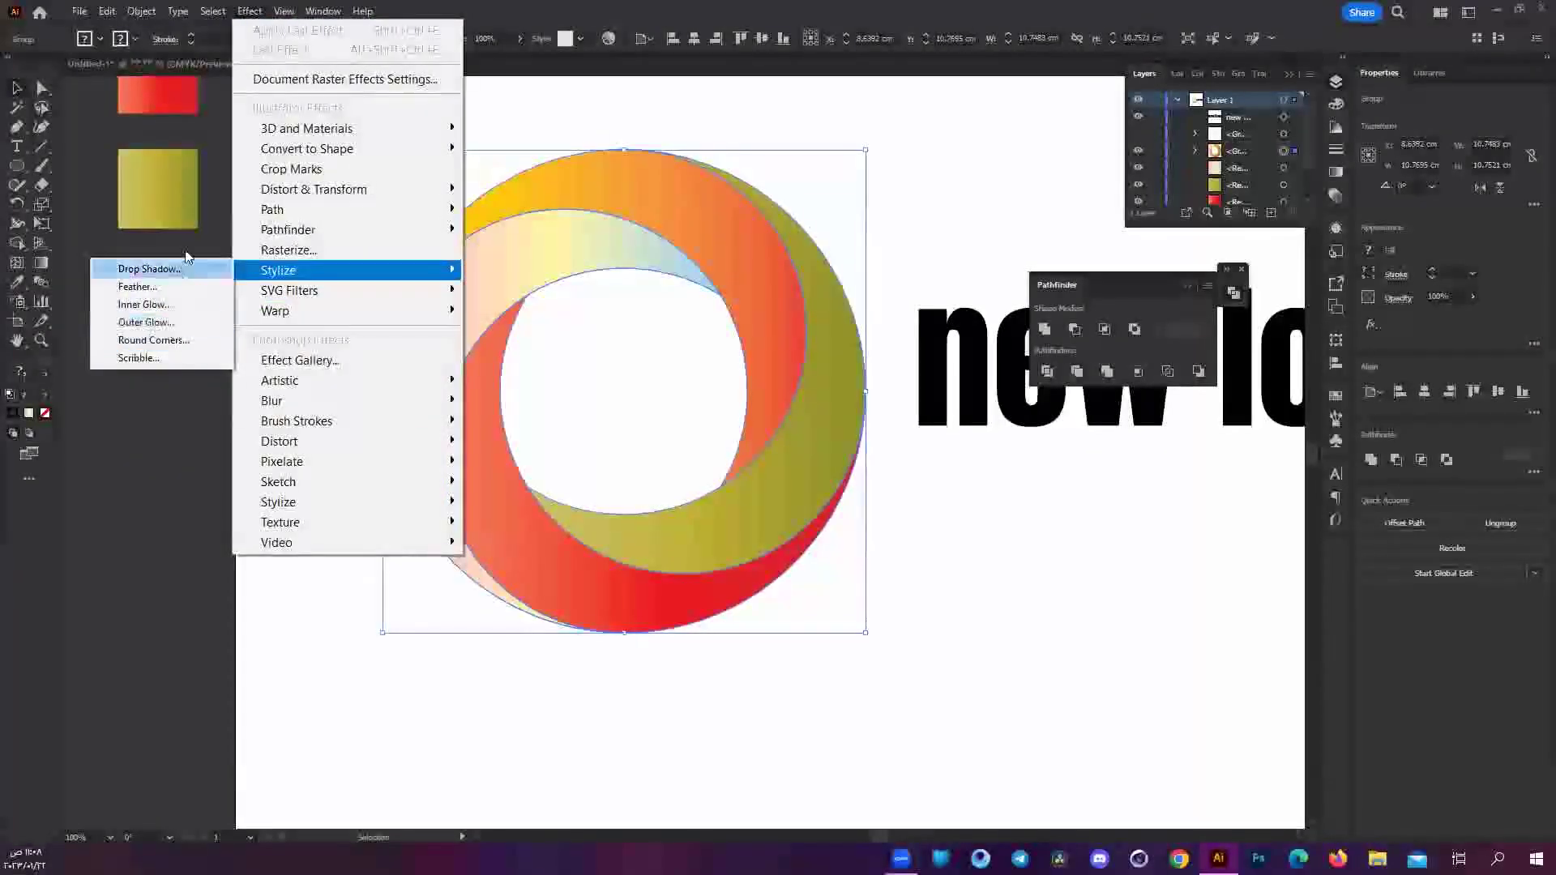
pyautogui.click(150, 268)
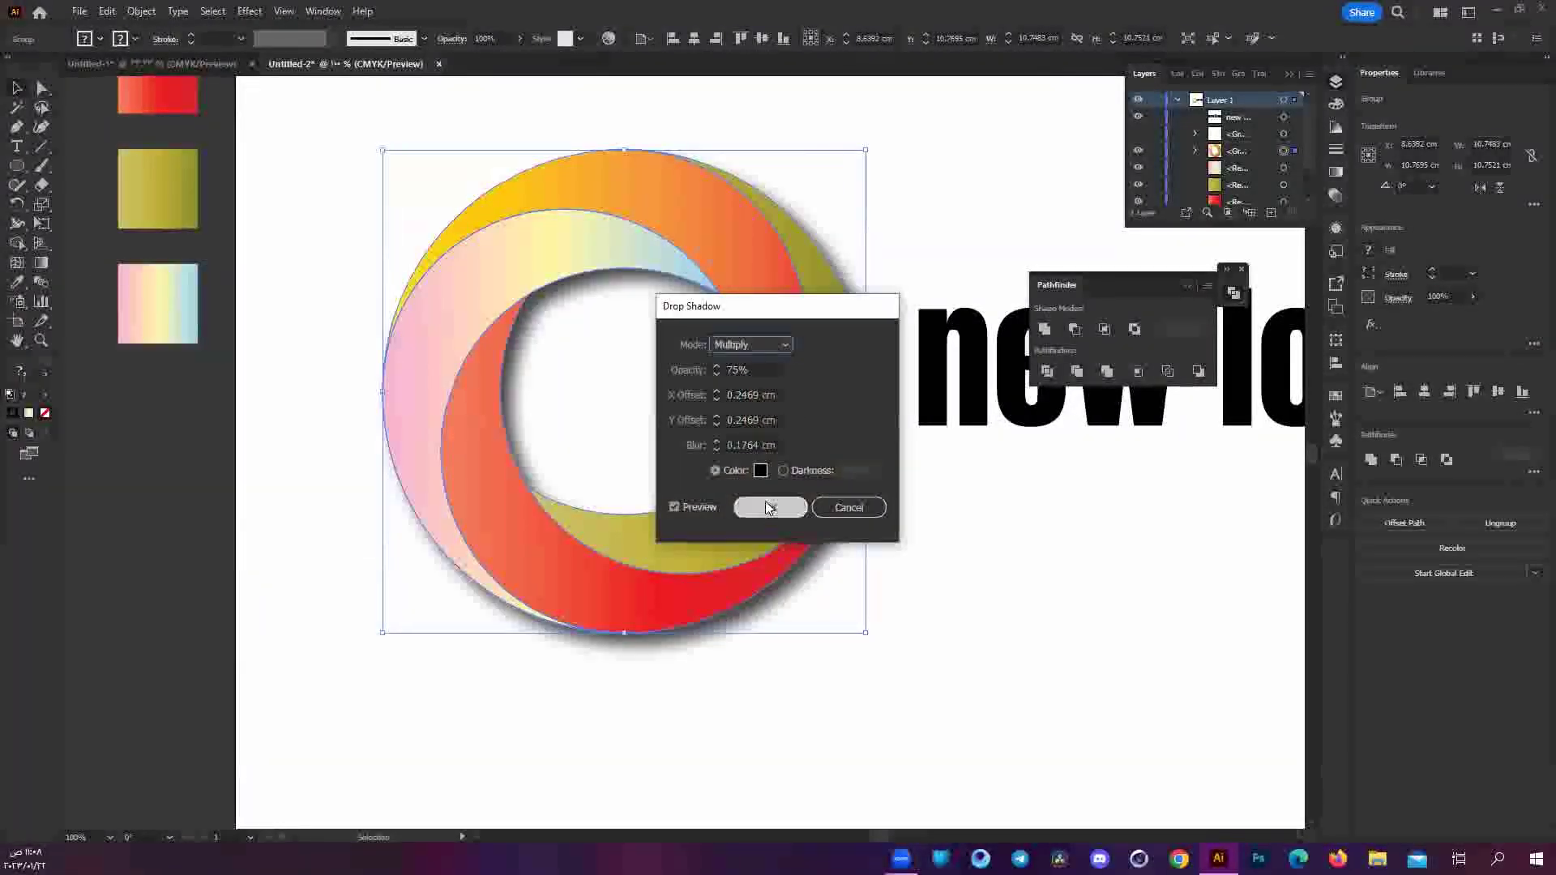
pyautogui.moveTo(769, 310); pyautogui.dragTo(1164, 346)
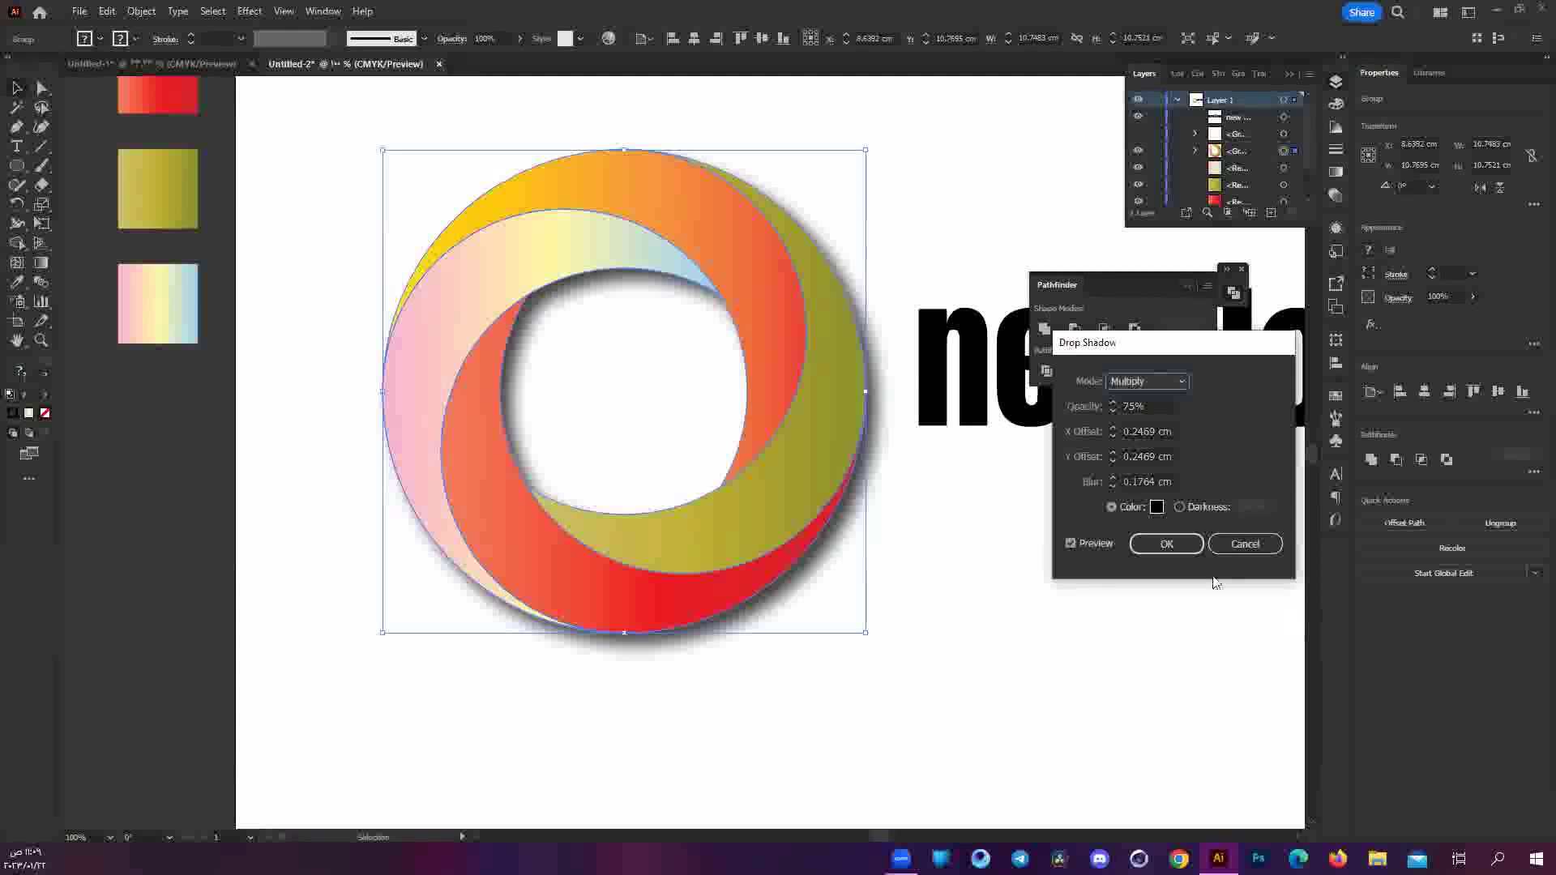
pyautogui.click(1164, 544)
pyautogui.click(937, 705)
pyautogui.hotkey('ctrl', '-')
pyautogui.hotkey('ctrl', '-')
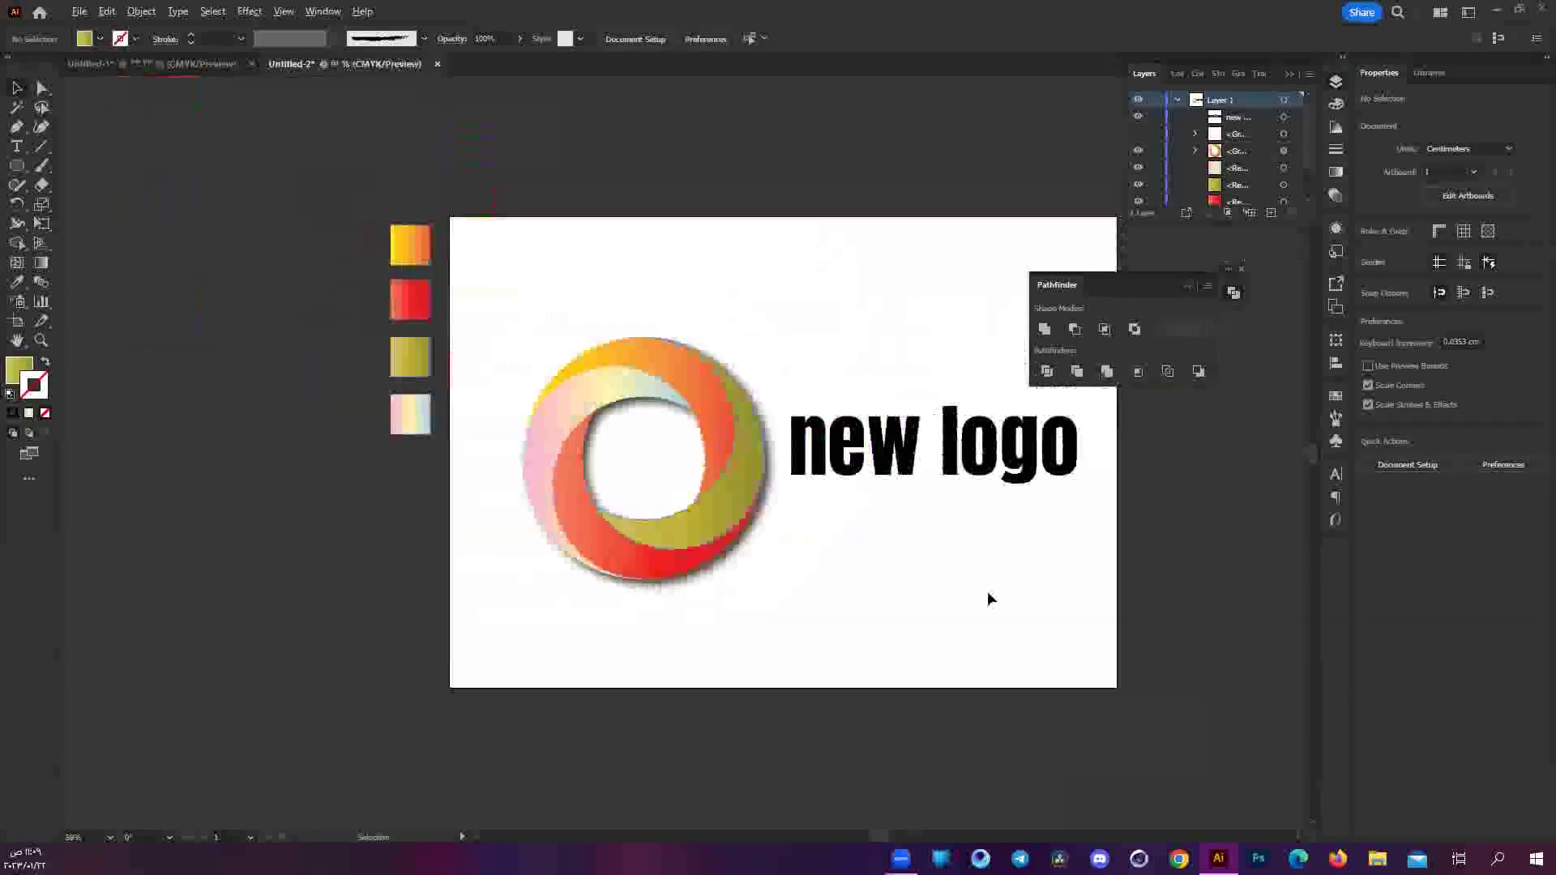
pyautogui.scroll(3, 632, 410)
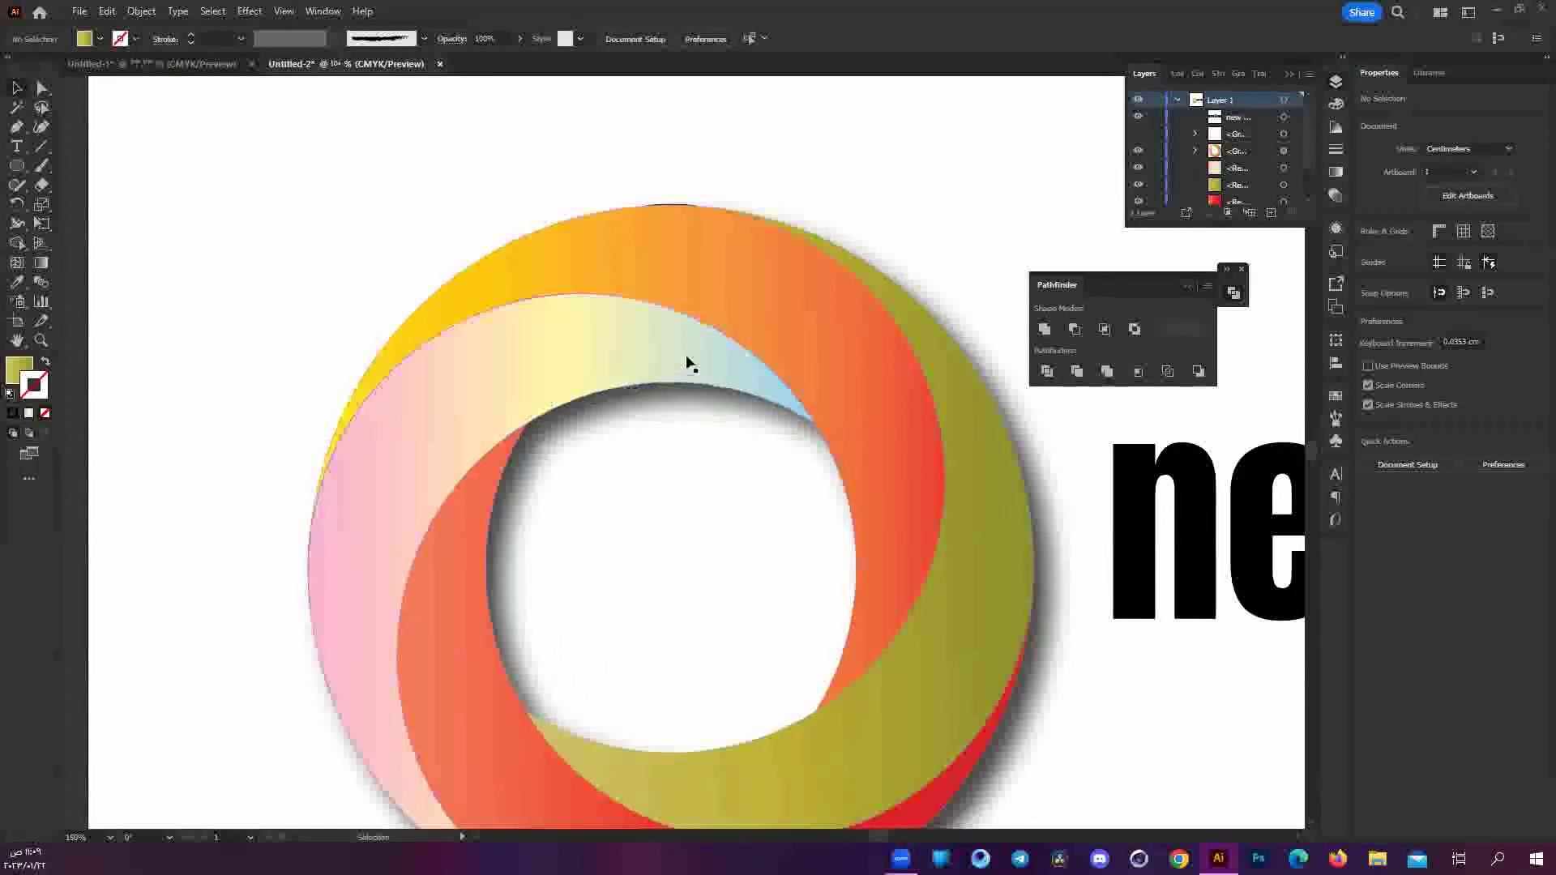
pyautogui.hotkey('ctrl', '-')
pyautogui.hotkey('ctrl', '-')
# Select all the ring pieces, try Pathfinder Unite, then undo to restore the coloured pieces.
pyautogui.hotkey('ctrl', 'z')
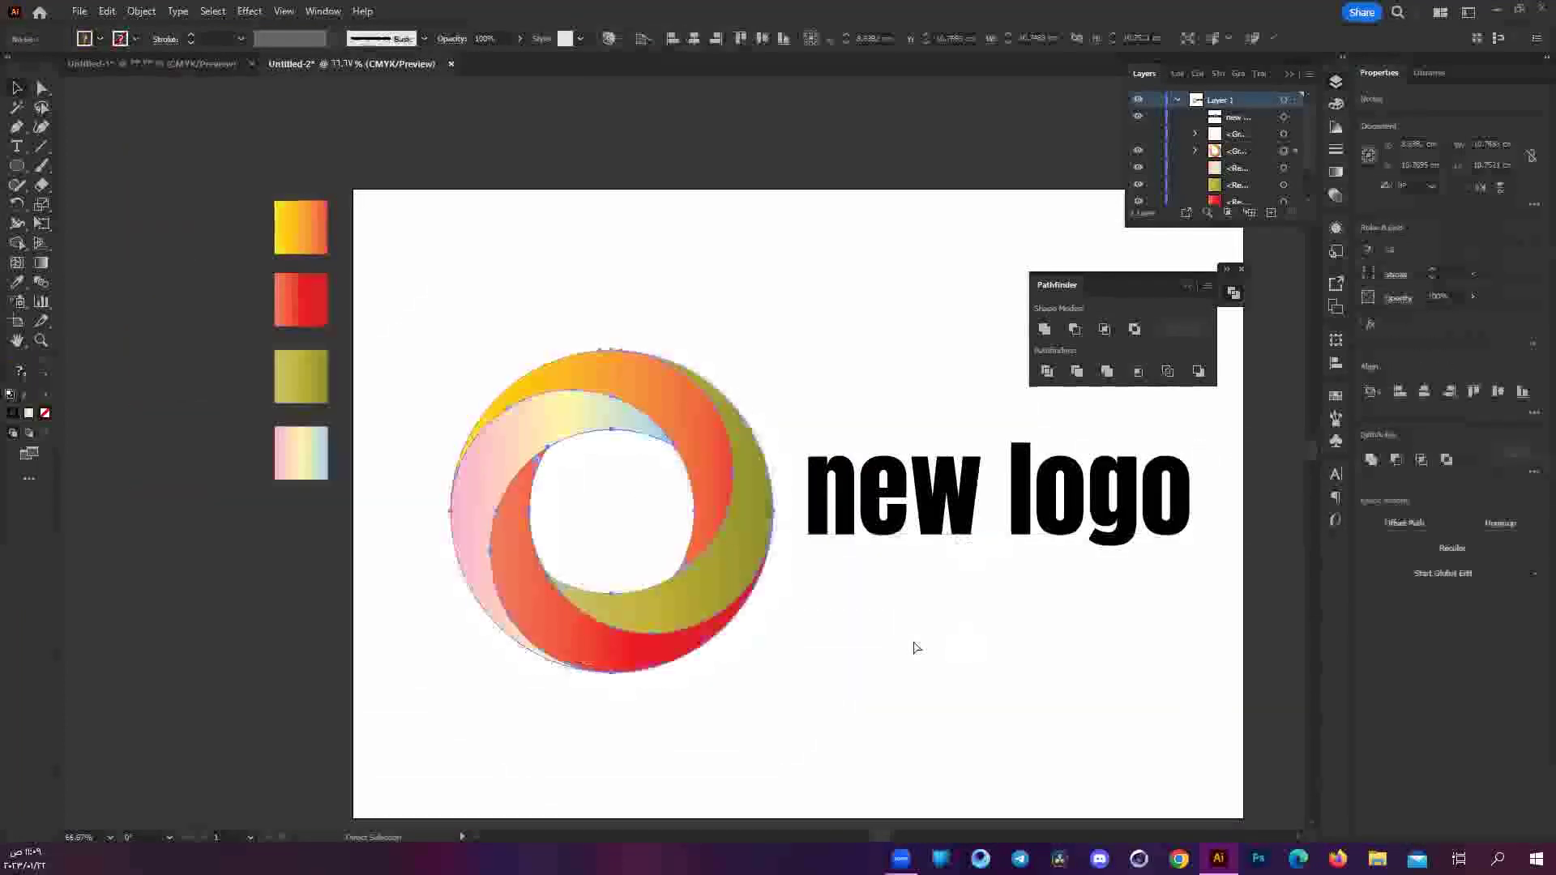
pyautogui.moveTo(416, 287)
pyautogui.mouseDown()
pyautogui.moveTo(782, 742)
pyautogui.moveTo(716, 432)
pyautogui.mouseUp()
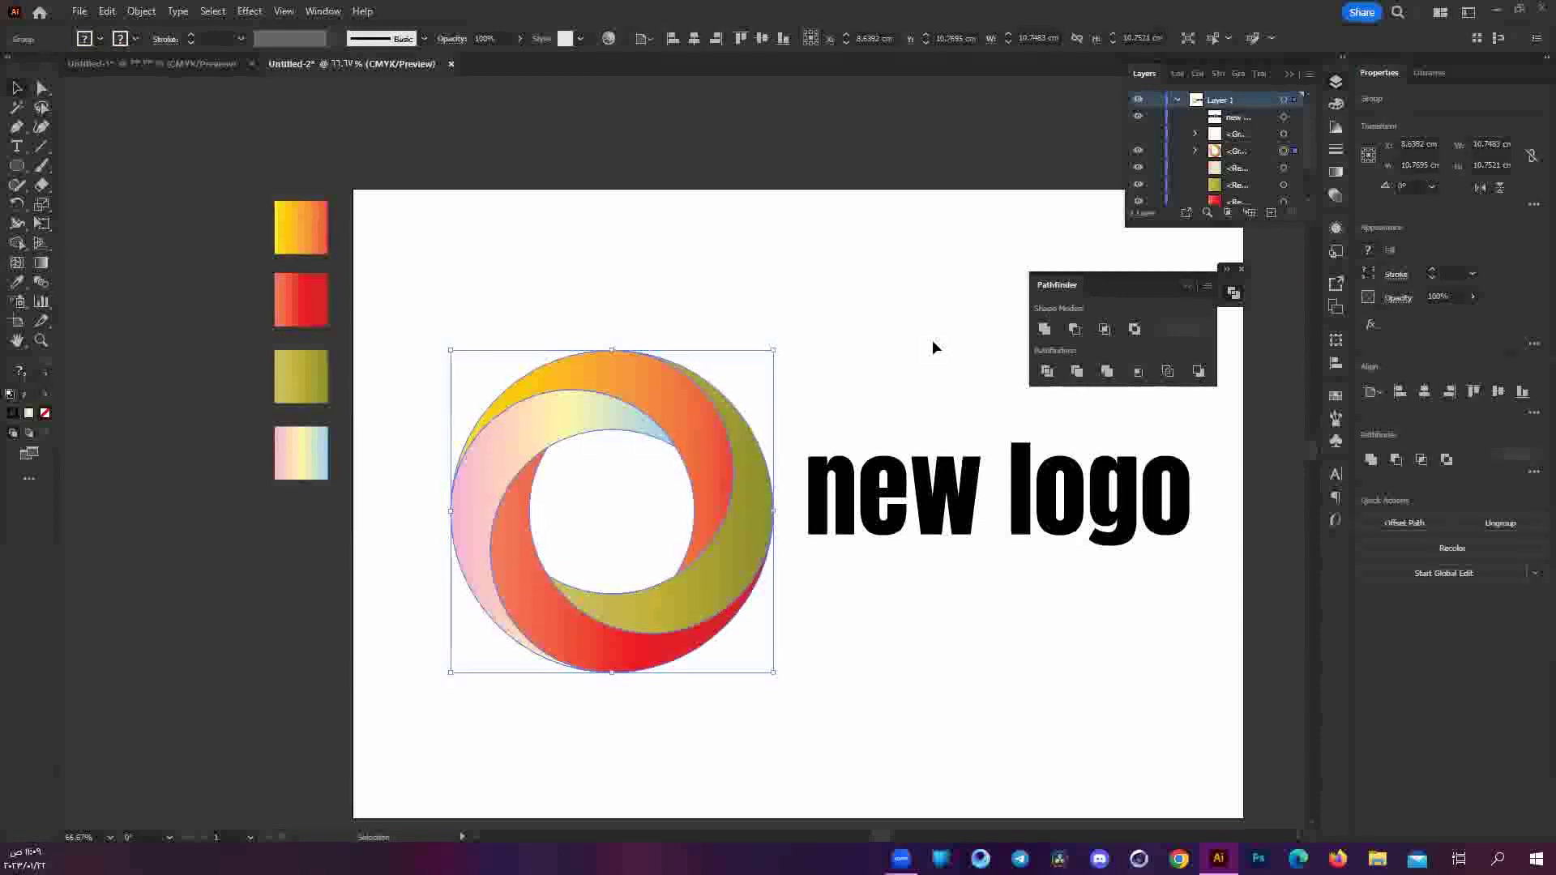
pyautogui.click(1043, 328)
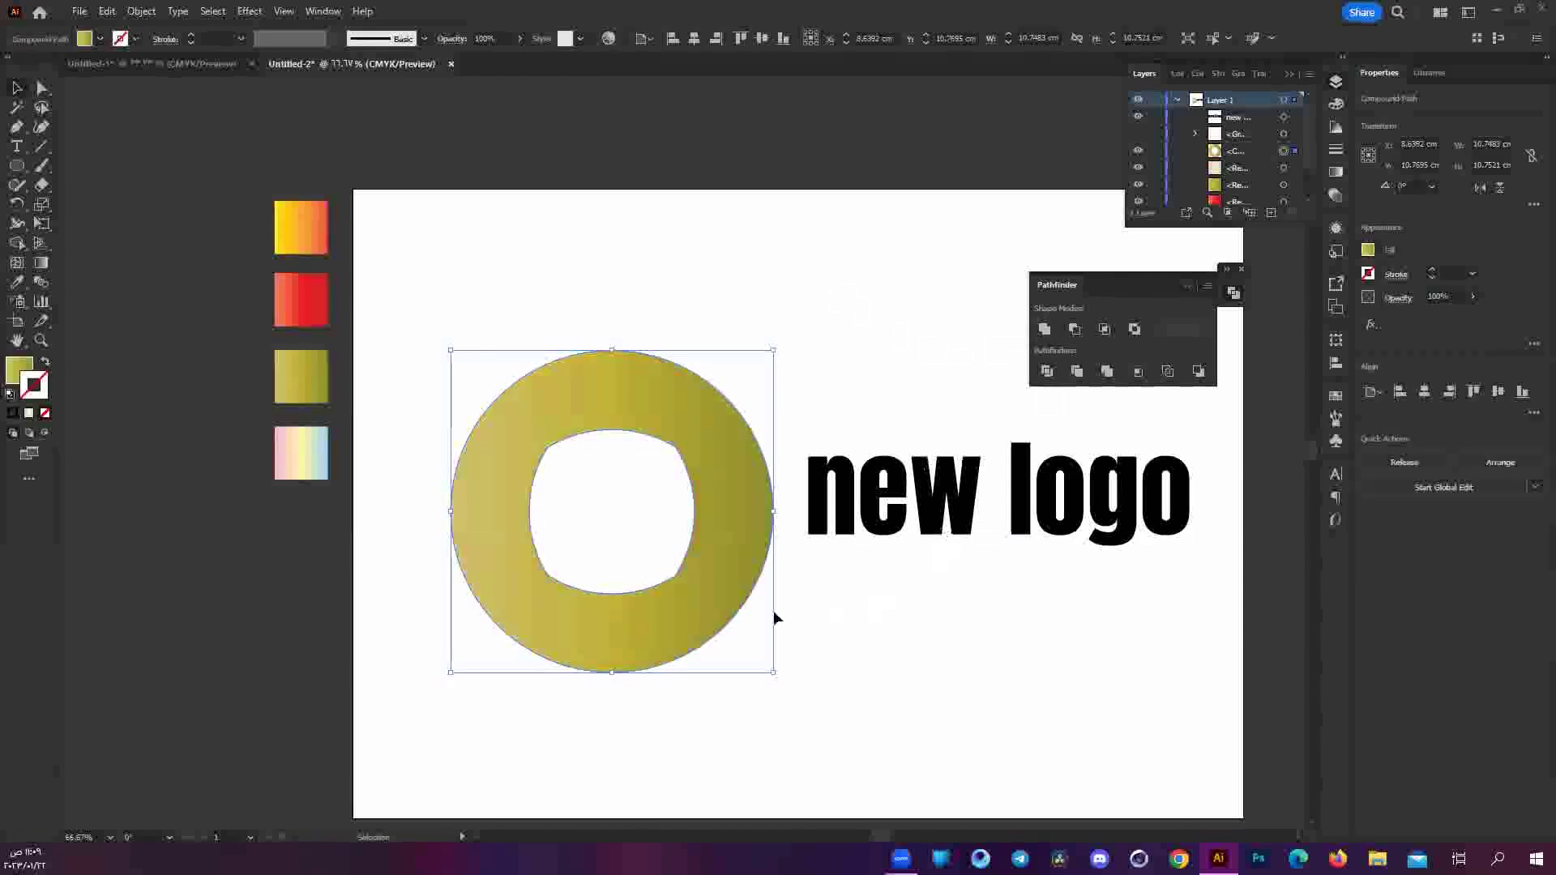
pyautogui.click(775, 618)
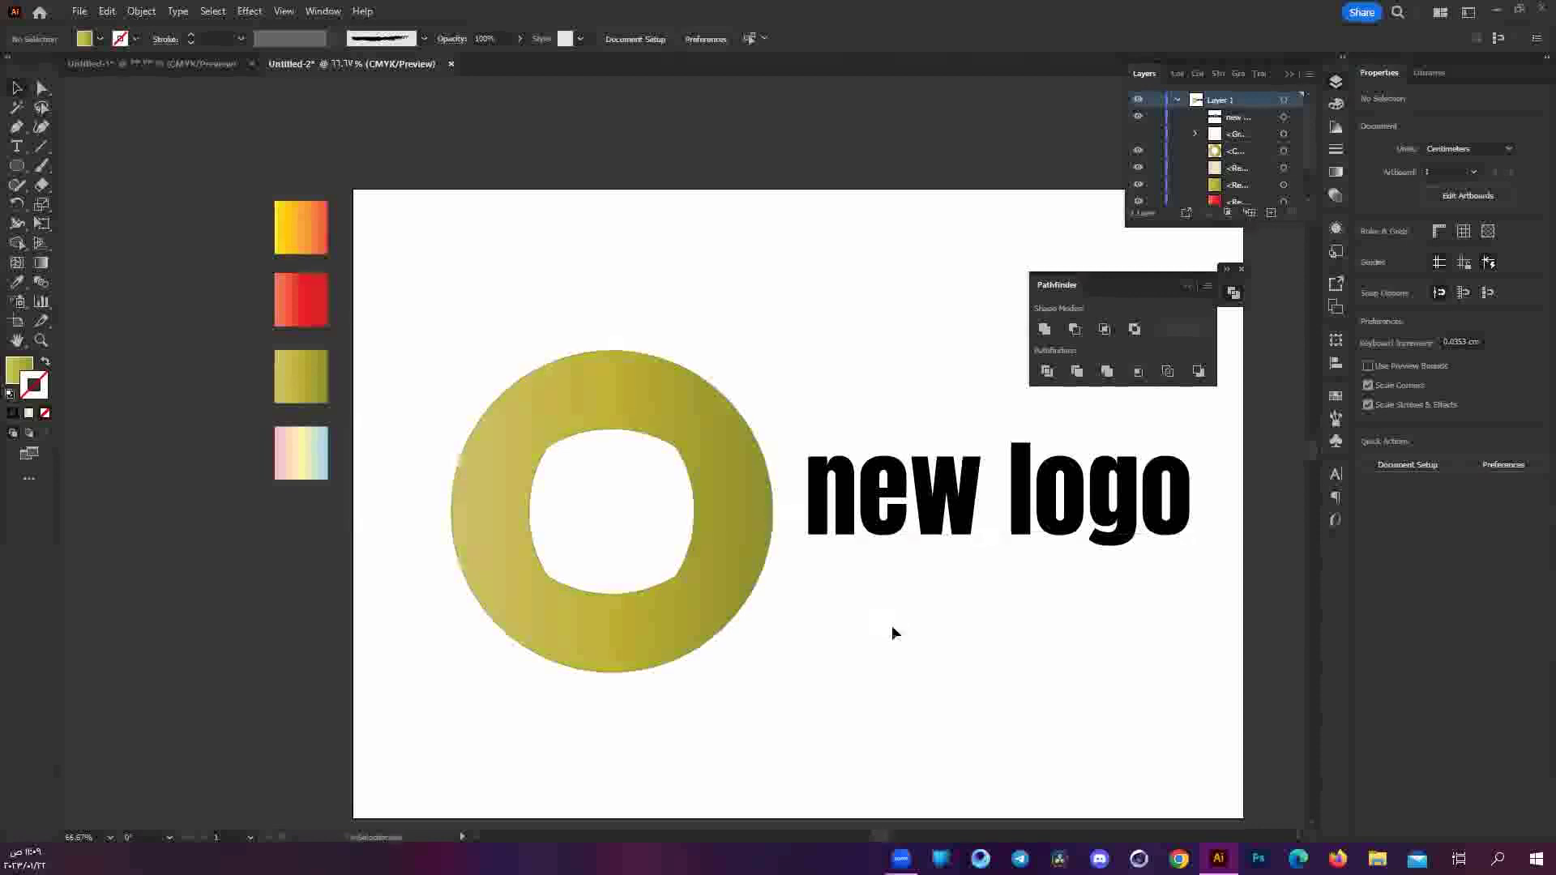
pyautogui.hotkey('ctrl', 'z')
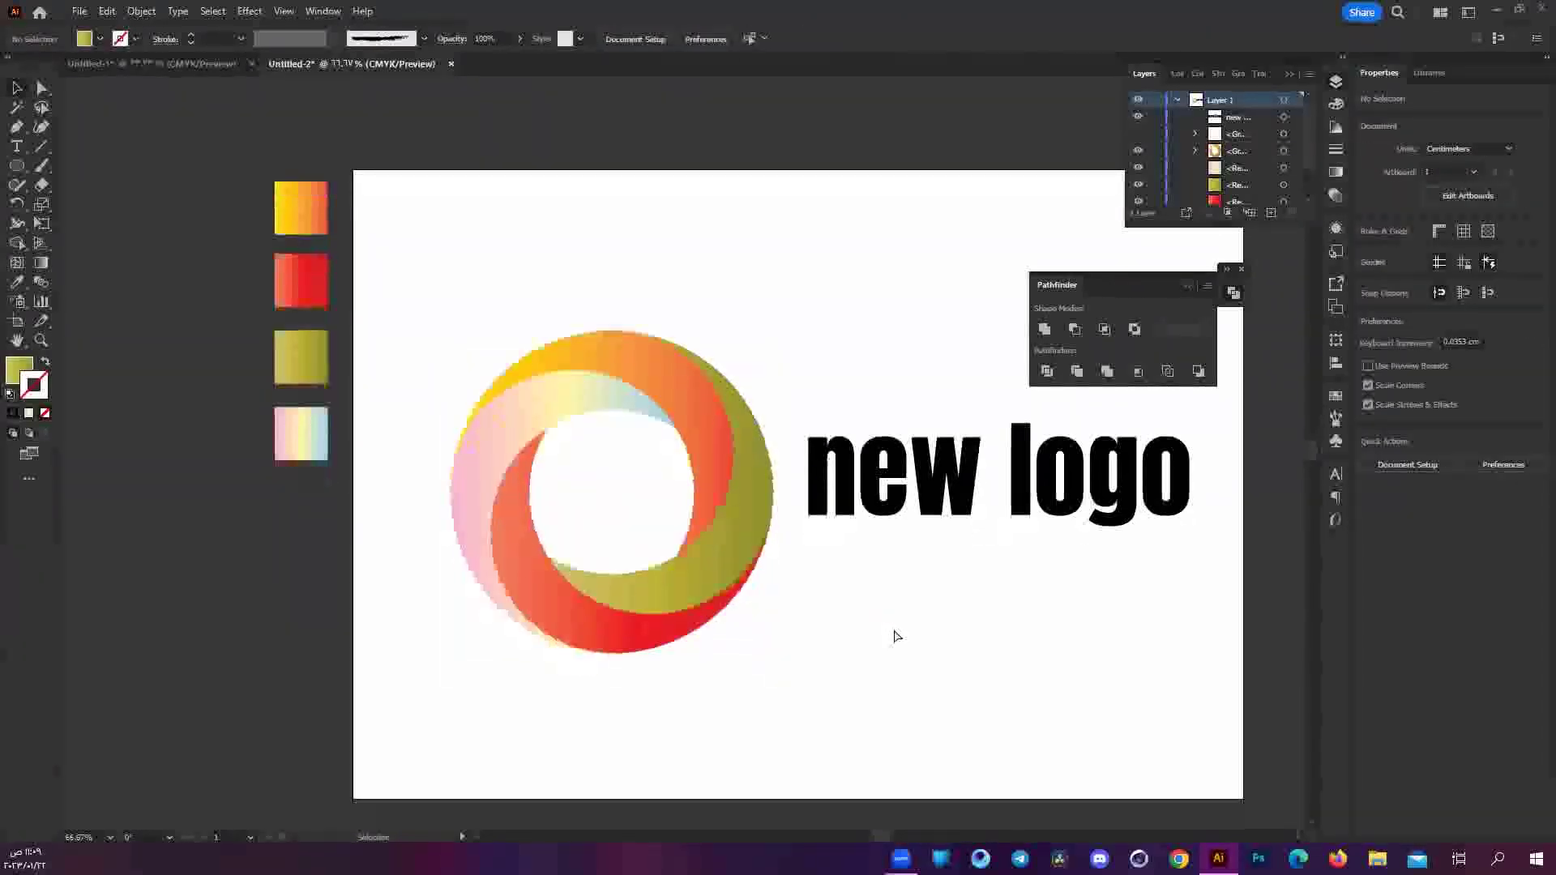
# Drag the gradient ring group up toward the artboard's upper left, above the text.
pyautogui.scroll(-2, 892, 635)
pyautogui.scroll(1, 813, 646)
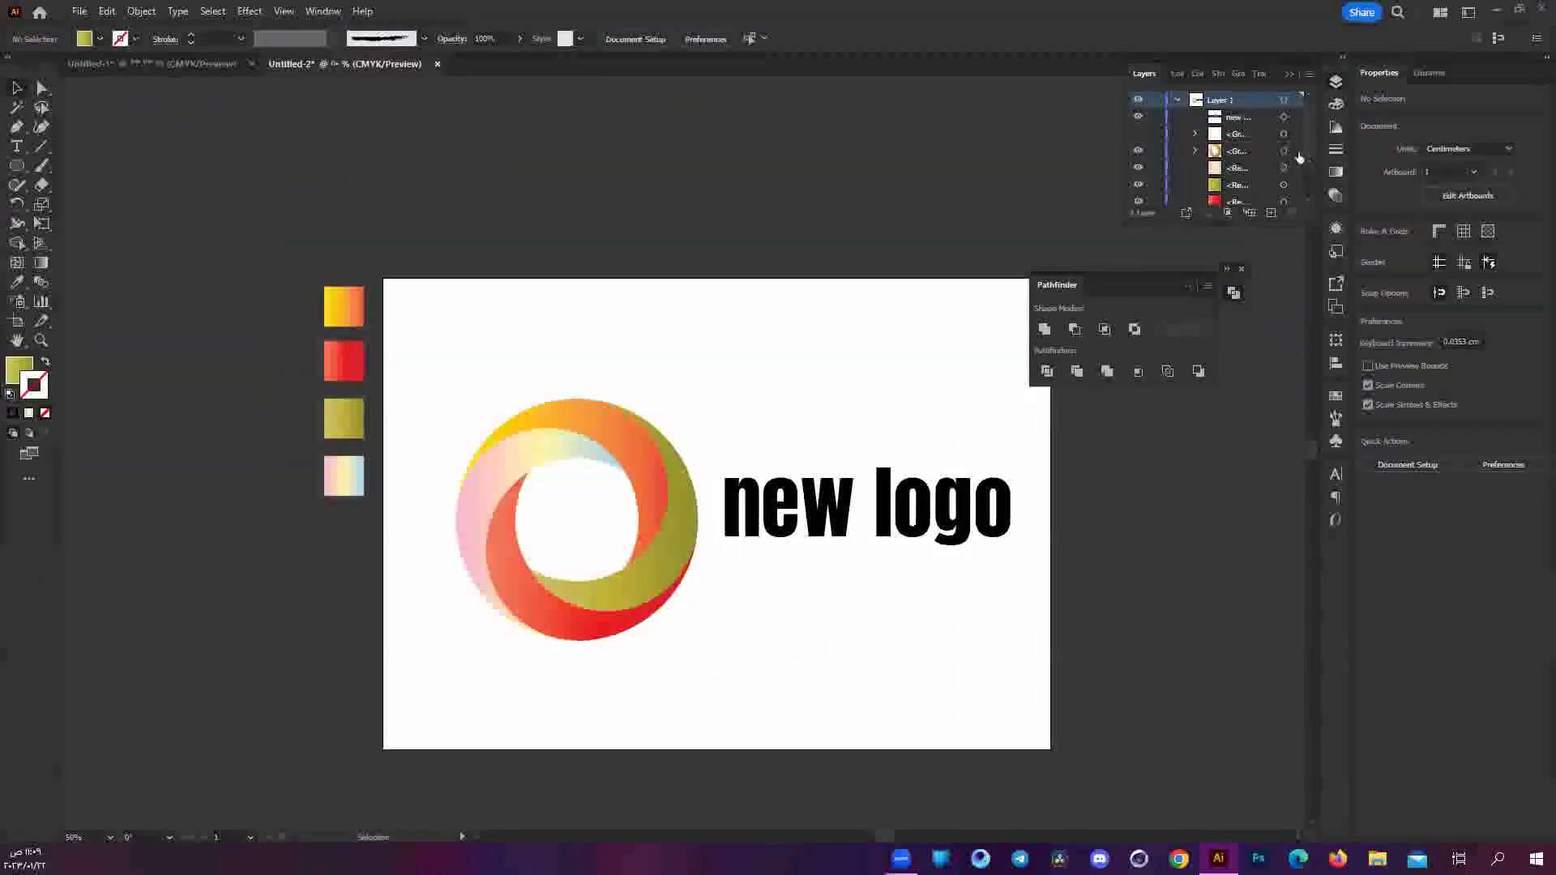
pyautogui.click(619, 628)
pyautogui.moveTo(586, 399); pyautogui.dragTo(652, 247)
pyautogui.moveTo(474, 565); pyautogui.dragTo(589, 490)
pyautogui.click(589, 475)
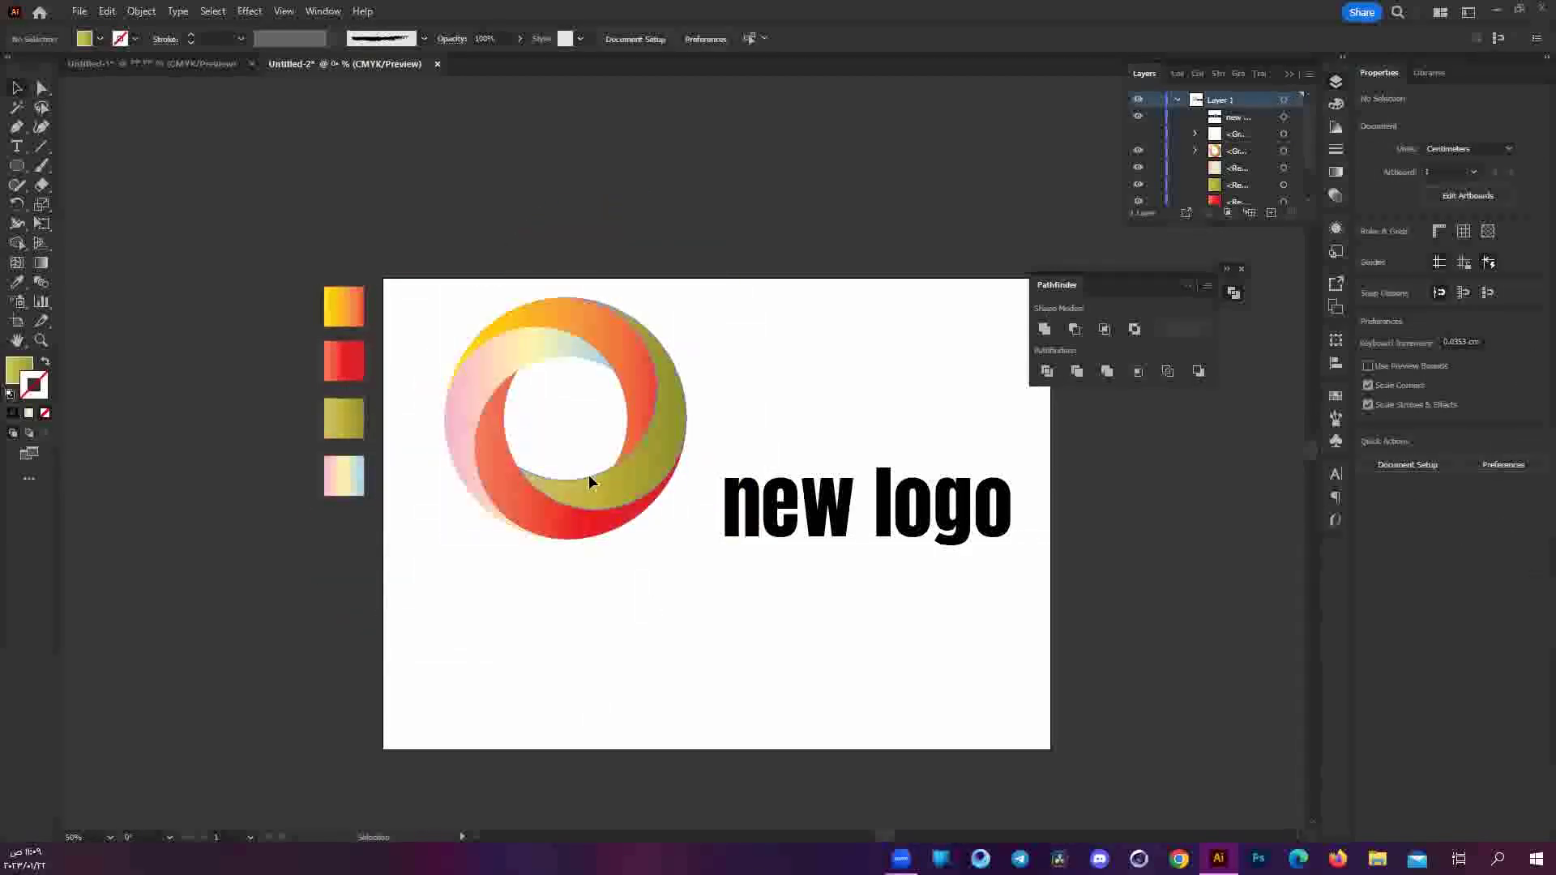
# Reshape the olive ring piece by moving one of its anchors with Direct Selection.
pyautogui.click(1196, 151)
pyautogui.click(1283, 168)
pyautogui.moveTo(681, 441); pyautogui.dragTo(681, 441)
pyautogui.click(43, 87)
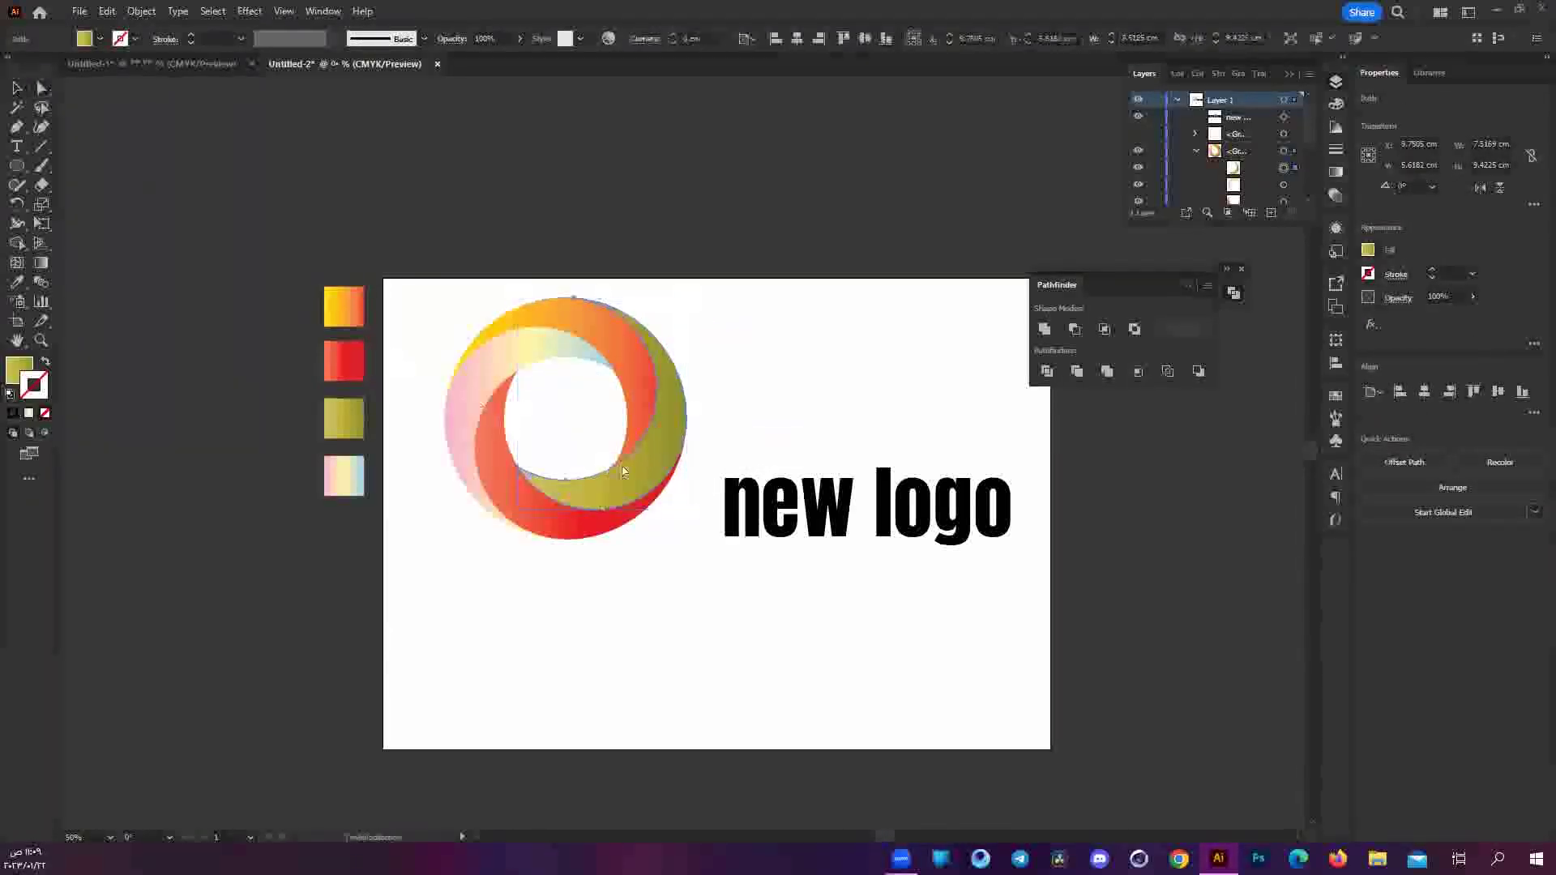
pyautogui.moveTo(534, 297)
pyautogui.mouseDown()
pyautogui.moveTo(506, 285)
pyautogui.moveTo(515, 306)
pyautogui.mouseUp()
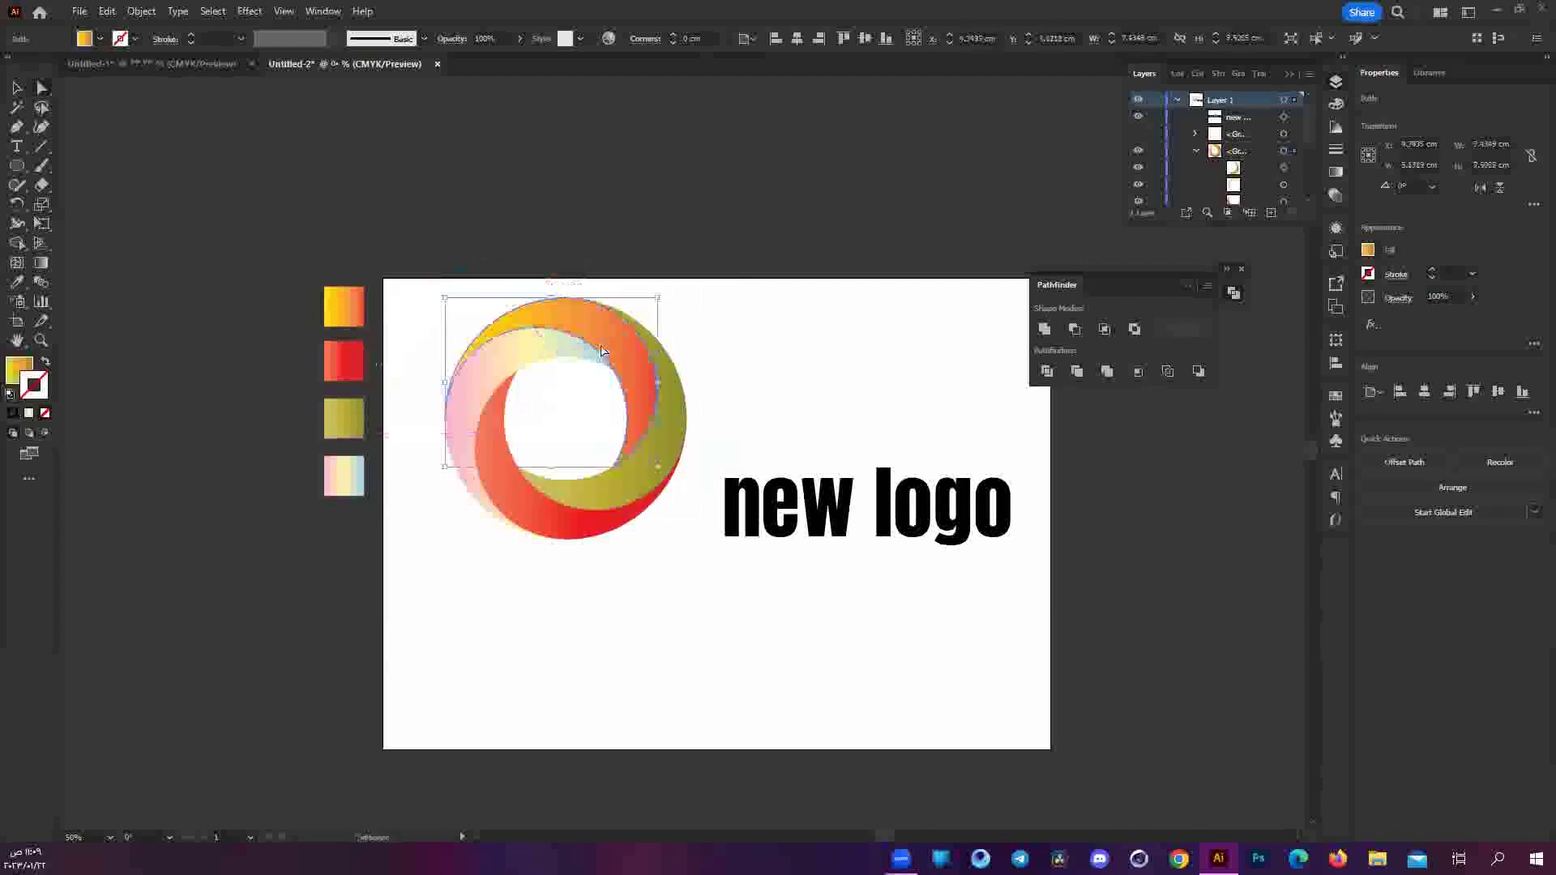
pyautogui.click(650, 612)
pyautogui.press('v')
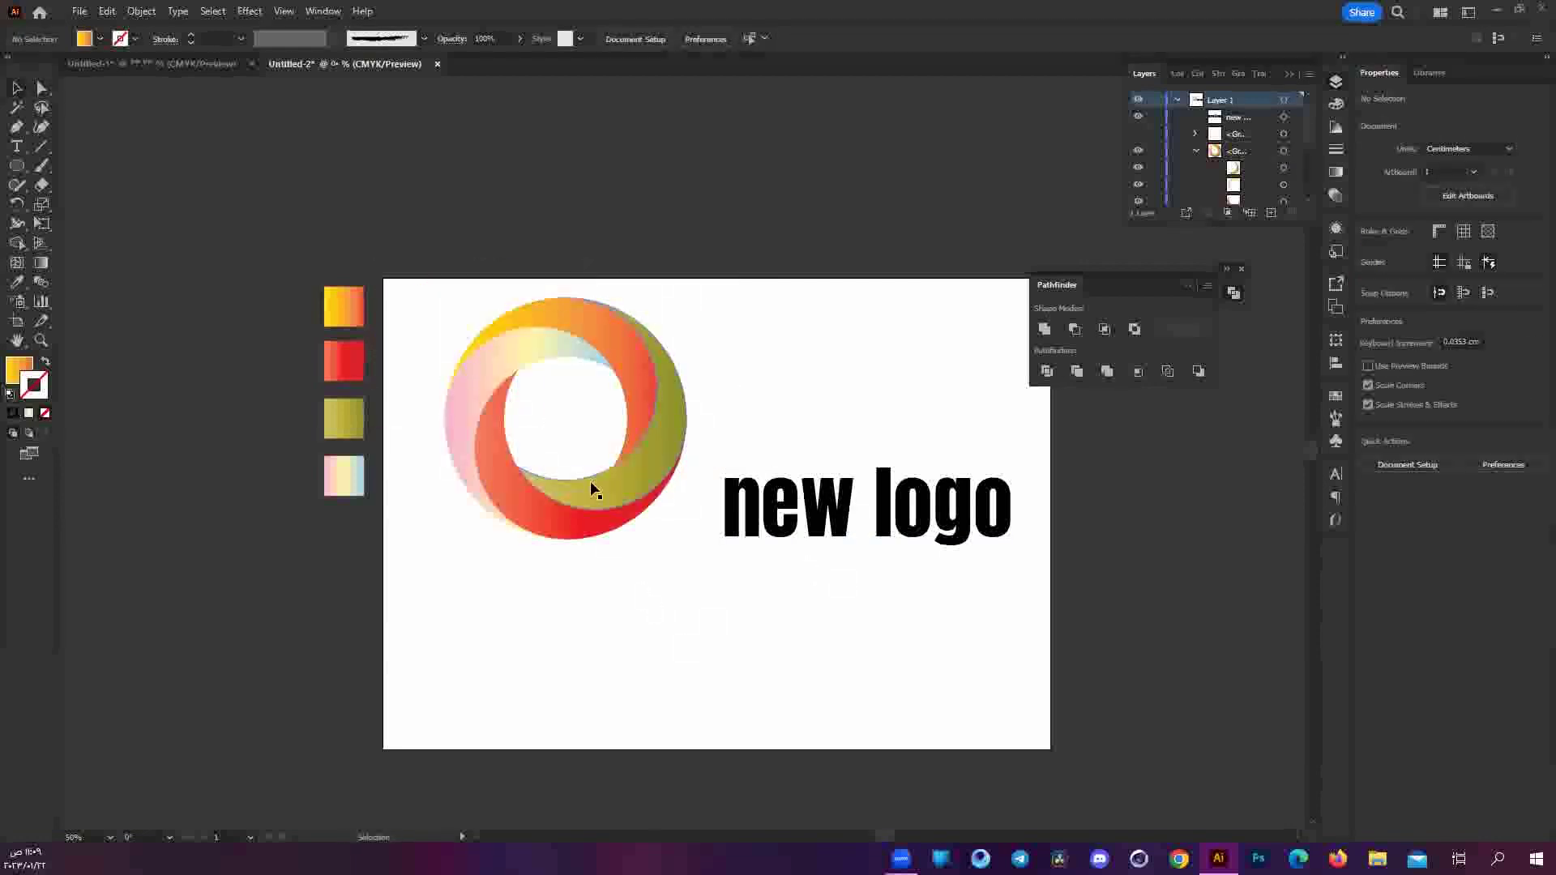
# Lower the ring so it lines up with the 'new logo' text.
pyautogui.moveTo(611, 483); pyautogui.dragTo(616, 535)
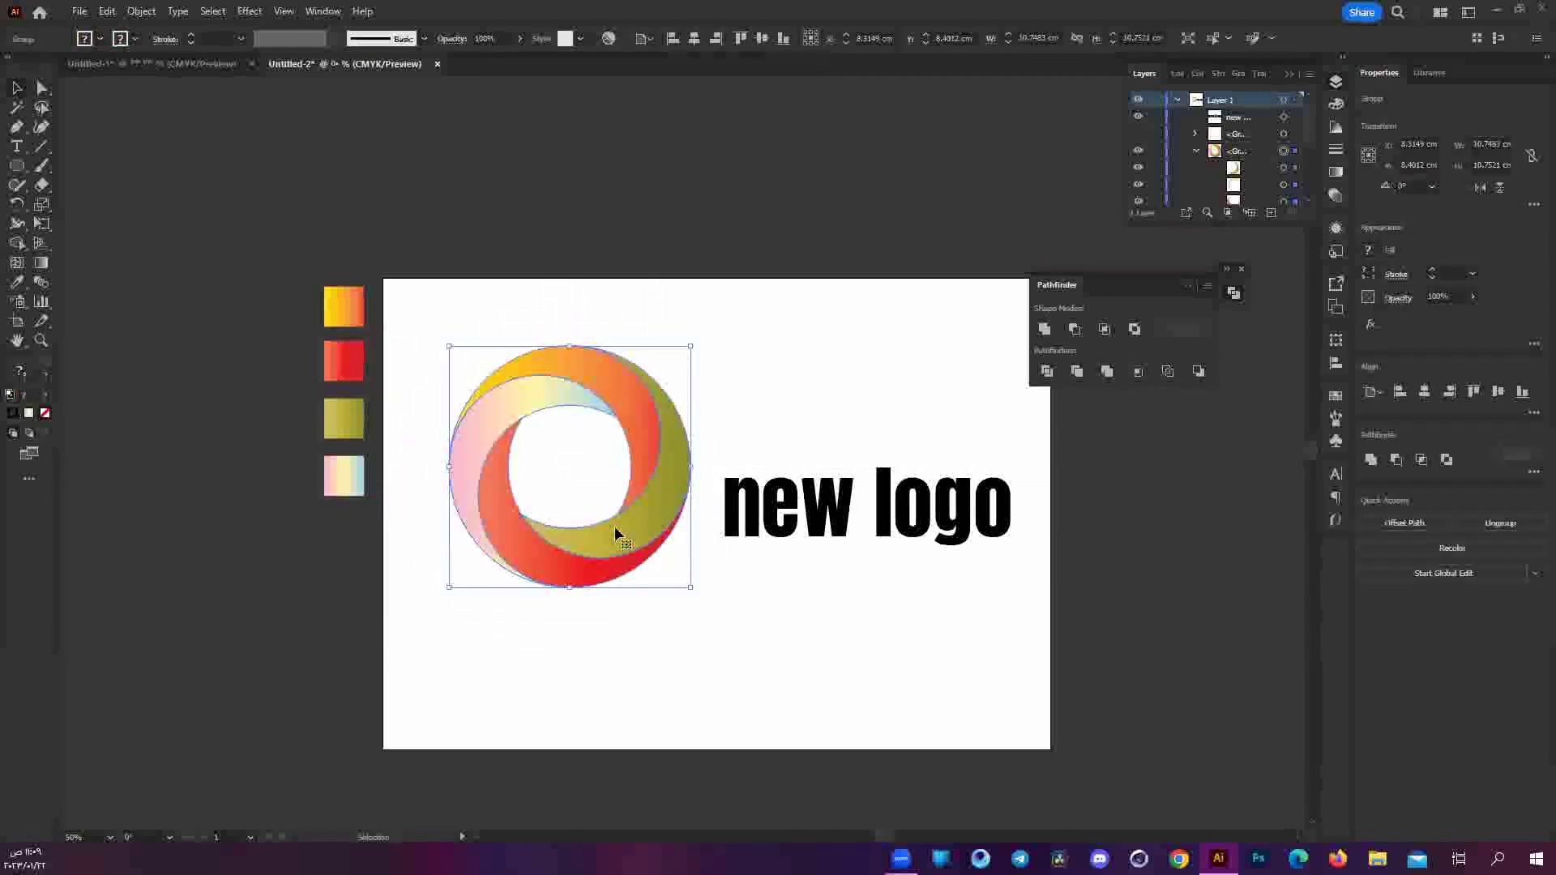
pyautogui.moveTo(625, 554); pyautogui.dragTo(617, 554)
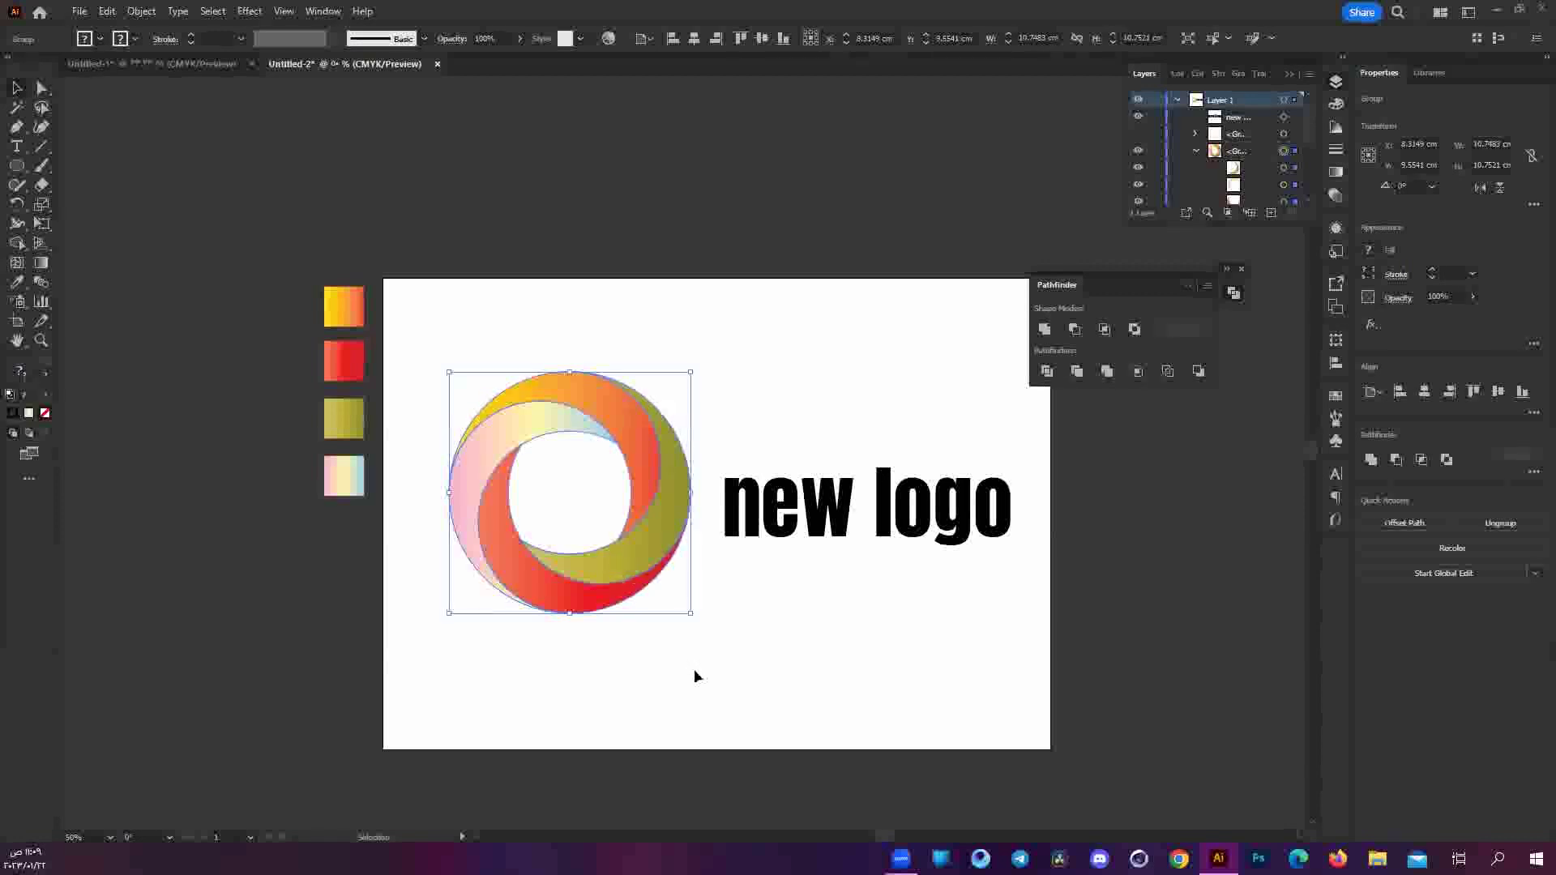
pyautogui.click(558, 348)
pyautogui.click(519, 387)
pyautogui.click(737, 542)
pyautogui.scroll(1, 555, 501)
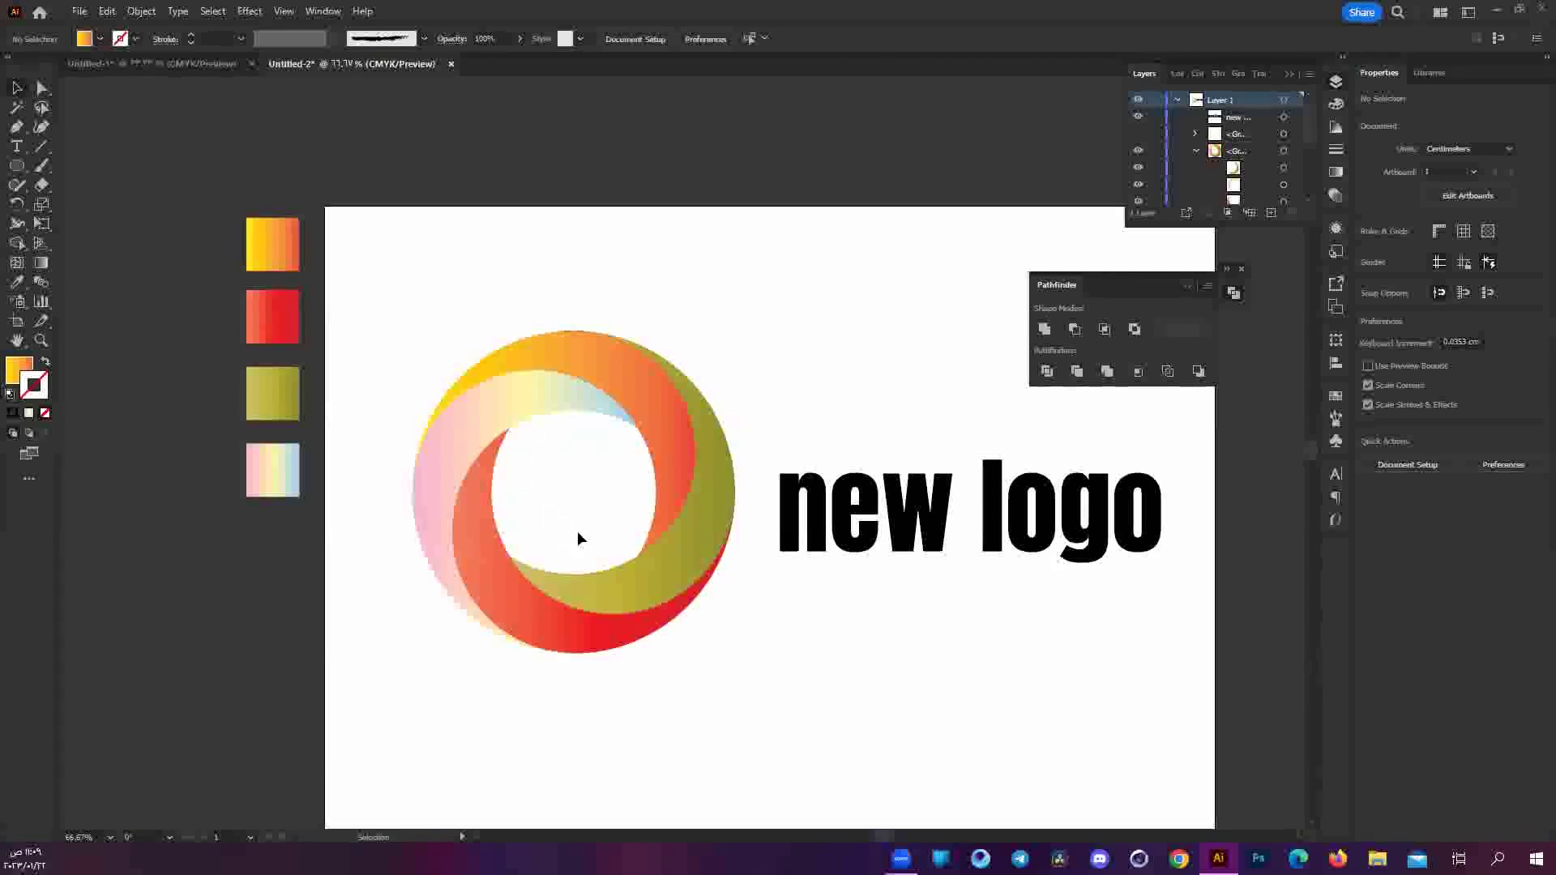
pyautogui.scroll(-2, 590, 531)
pyautogui.hscroll(1, 598, 531)
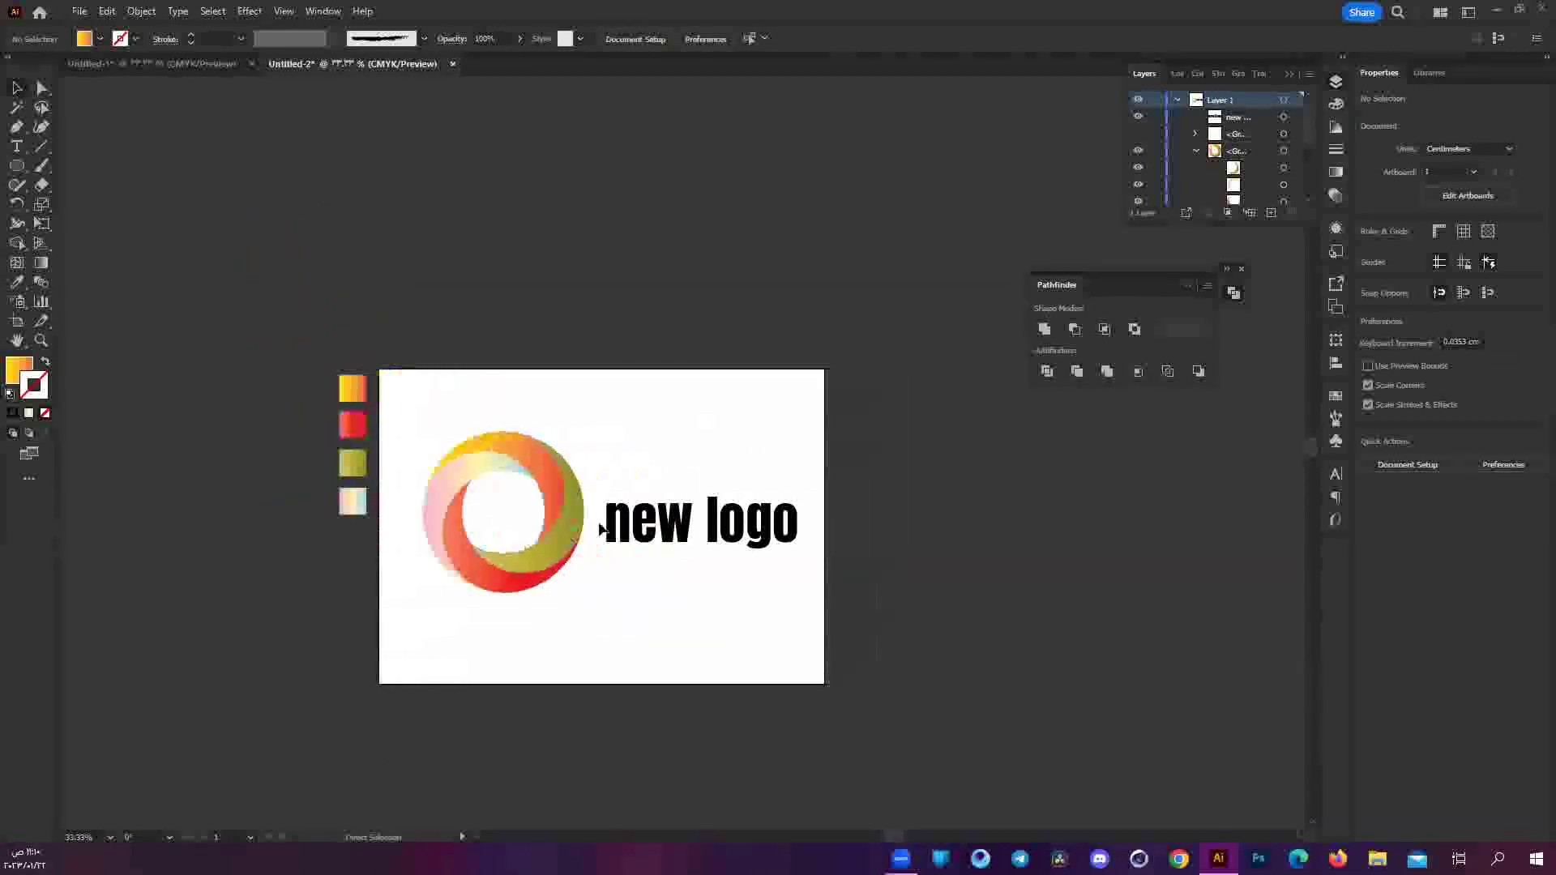
# Group the ring and text with Ctrl+A, Ctrl+G, then hide the logo with Ctrl+3.
pyautogui.hotkey('ctrl', 'a')
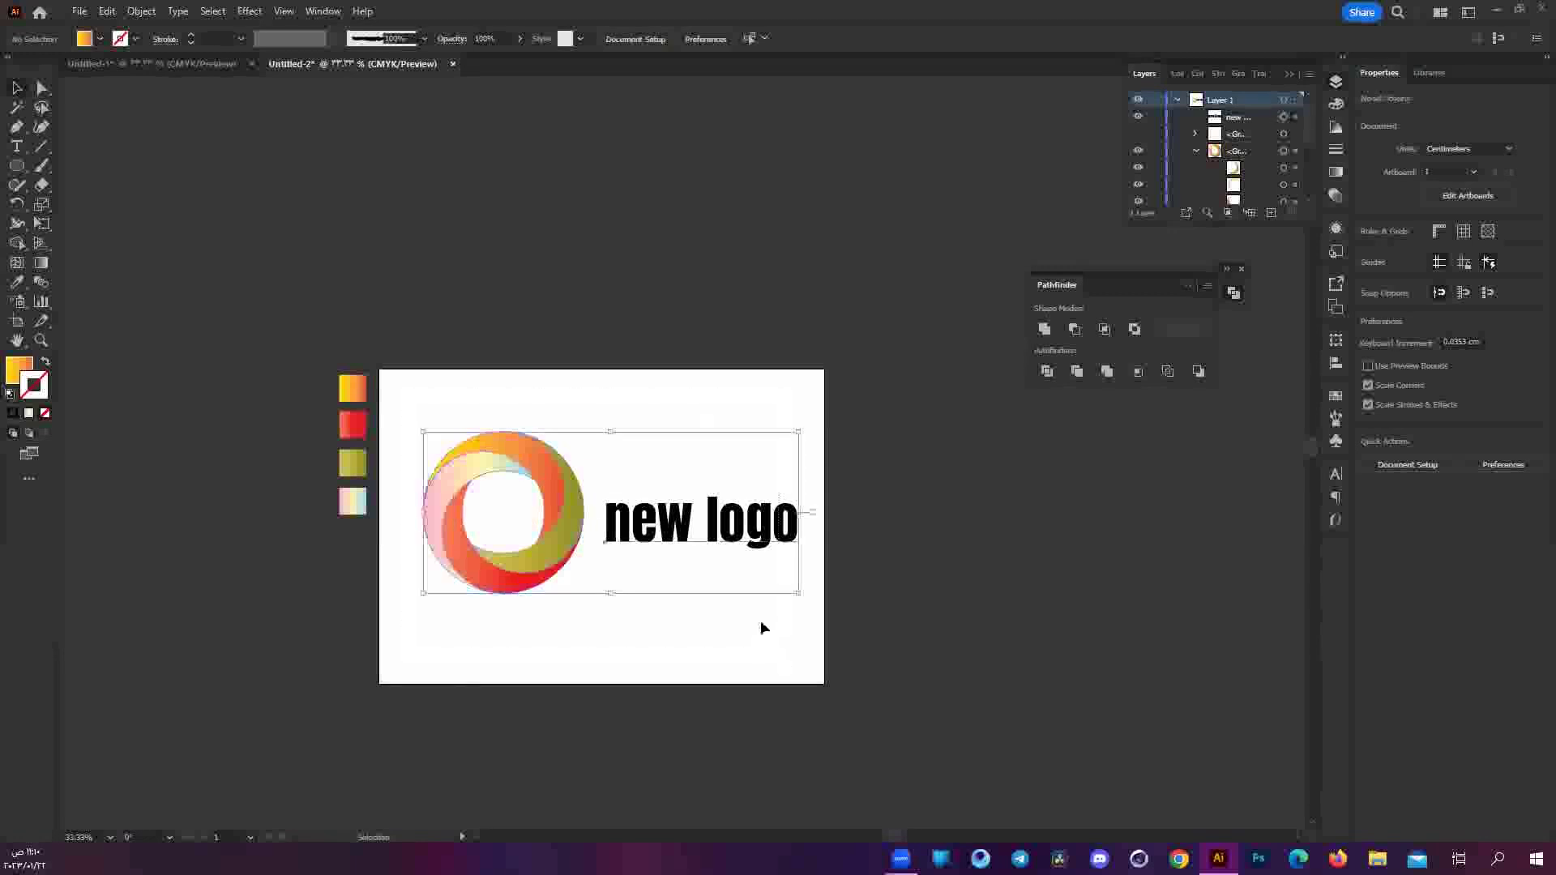
pyautogui.hotkey('ctrl', 'g')
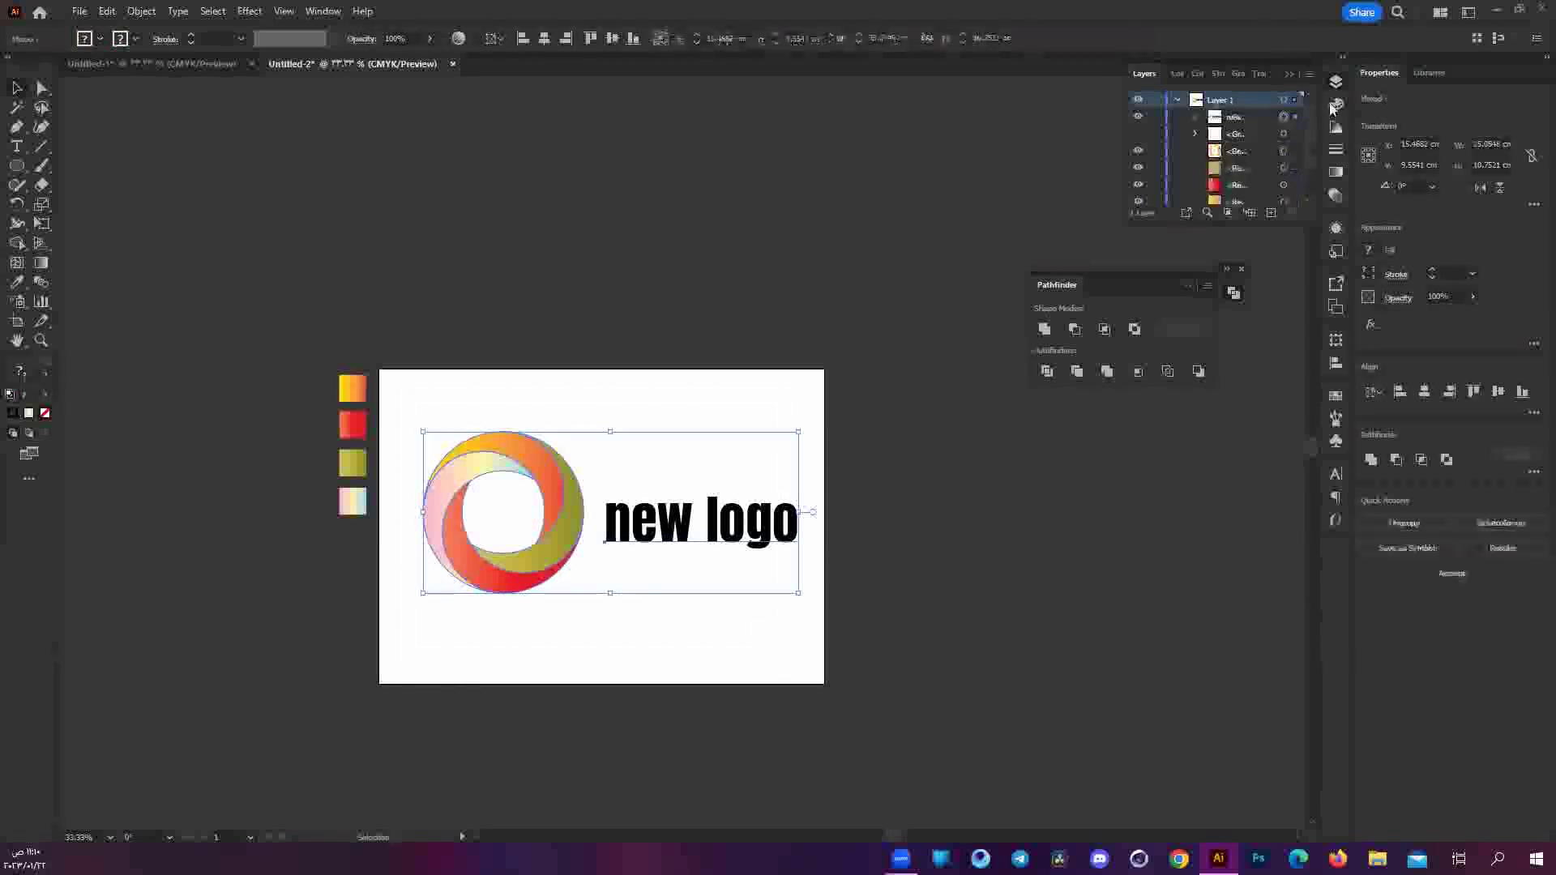
pyautogui.hotkey('ctrl', '3')
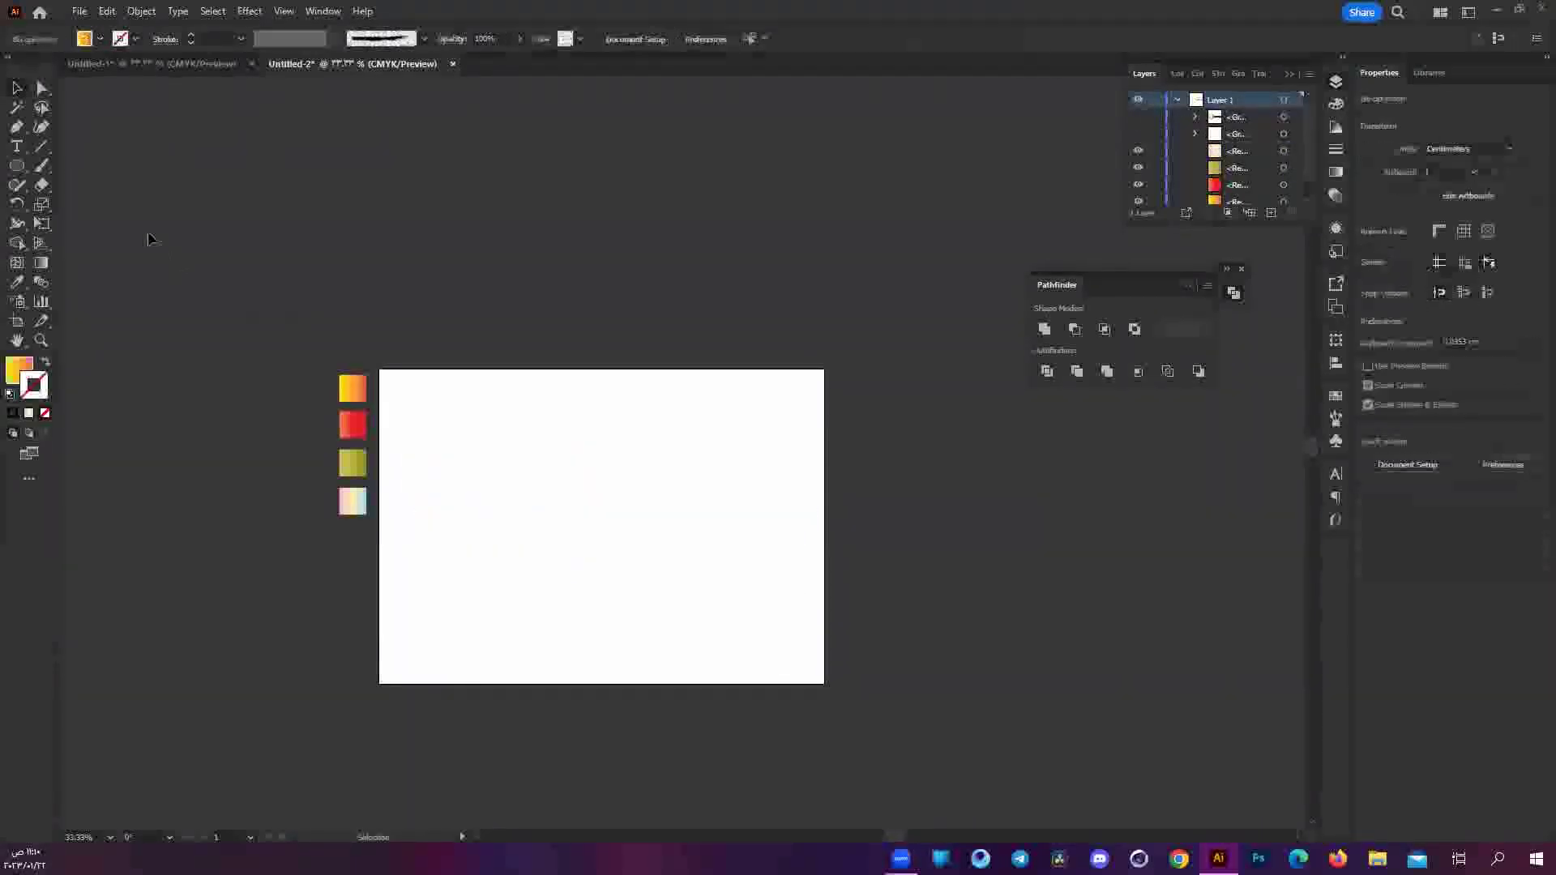
# Draw a large circle on the empty artboard and give it a white fill.
pyautogui.press('l')
pyautogui.scroll(2, 571, 636)
pyautogui.moveTo(425, 269); pyautogui.dragTo(753, 594)
pyautogui.doubleClick(14, 371)
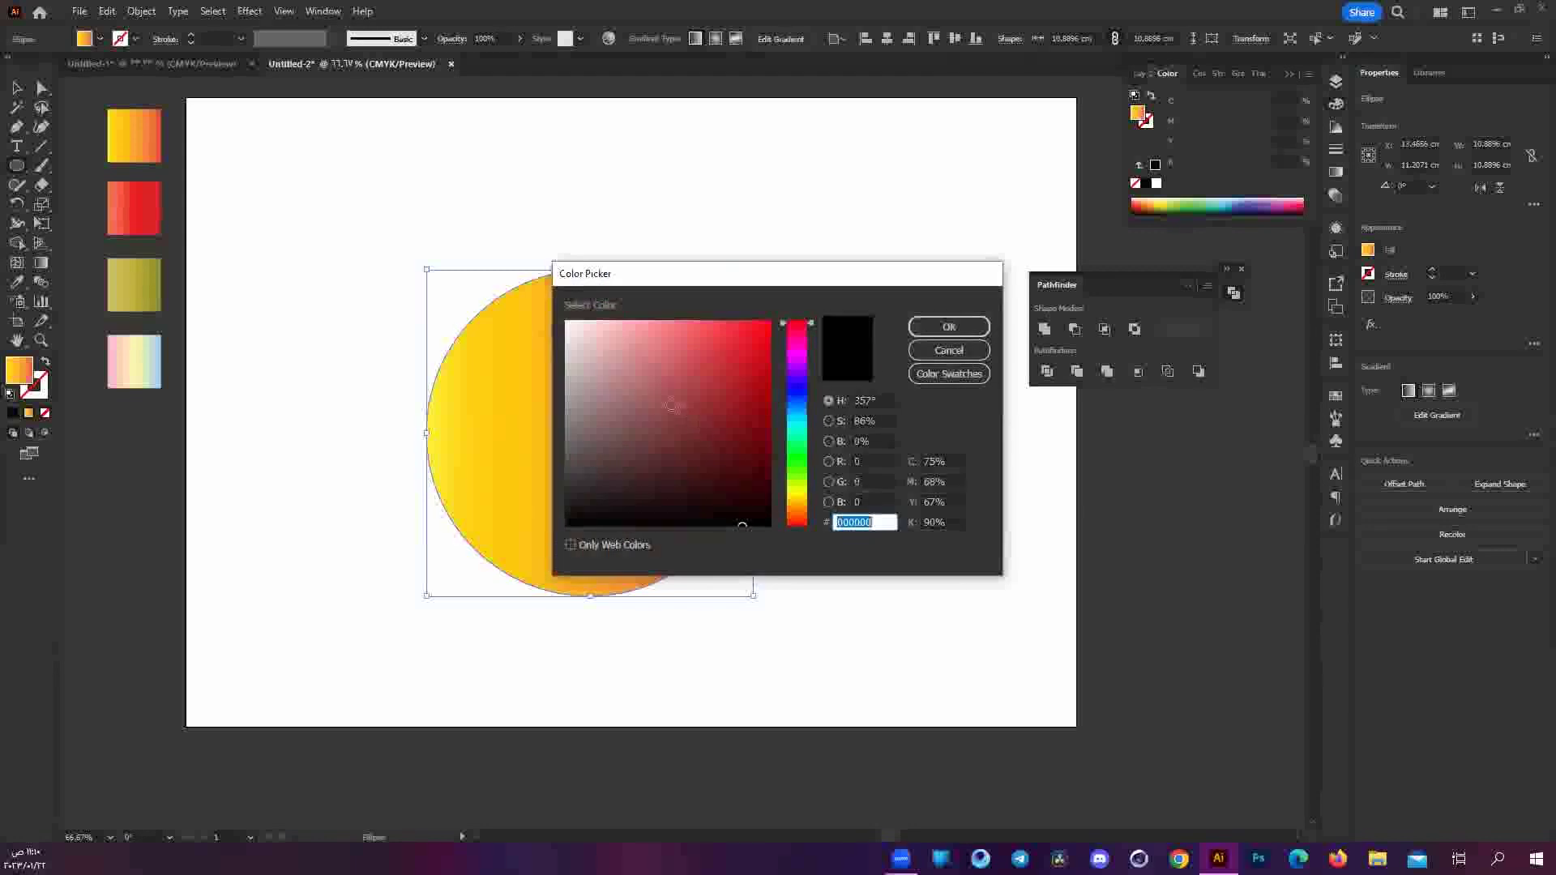
pyautogui.moveTo(575, 332); pyautogui.dragTo(527, 282)
pyautogui.click(948, 326)
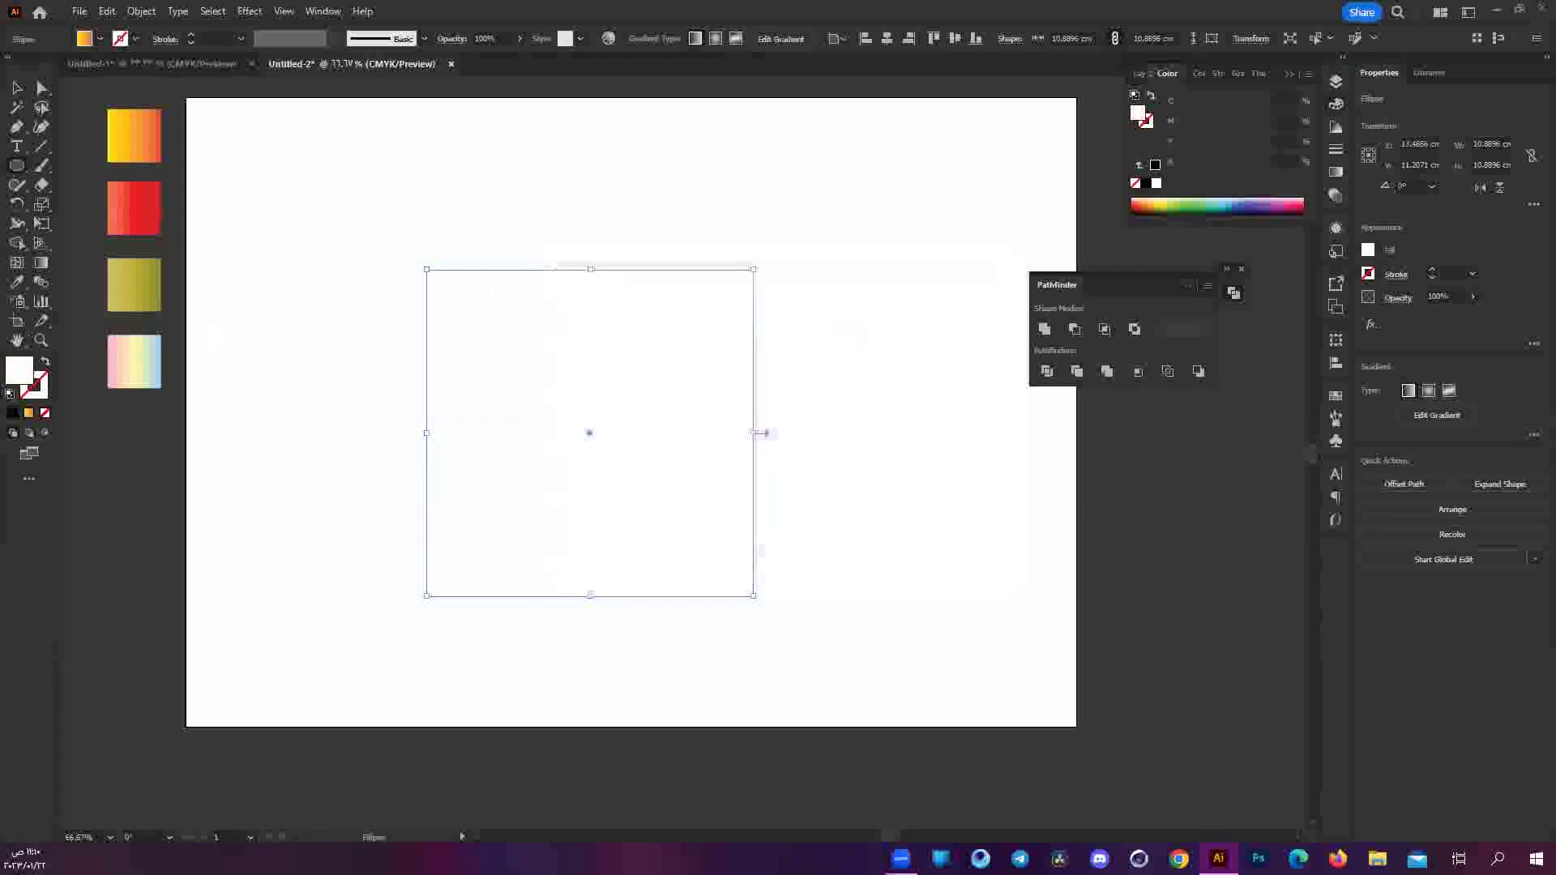
# Give the circle a black #000000 outline.
pyautogui.click(13, 414)
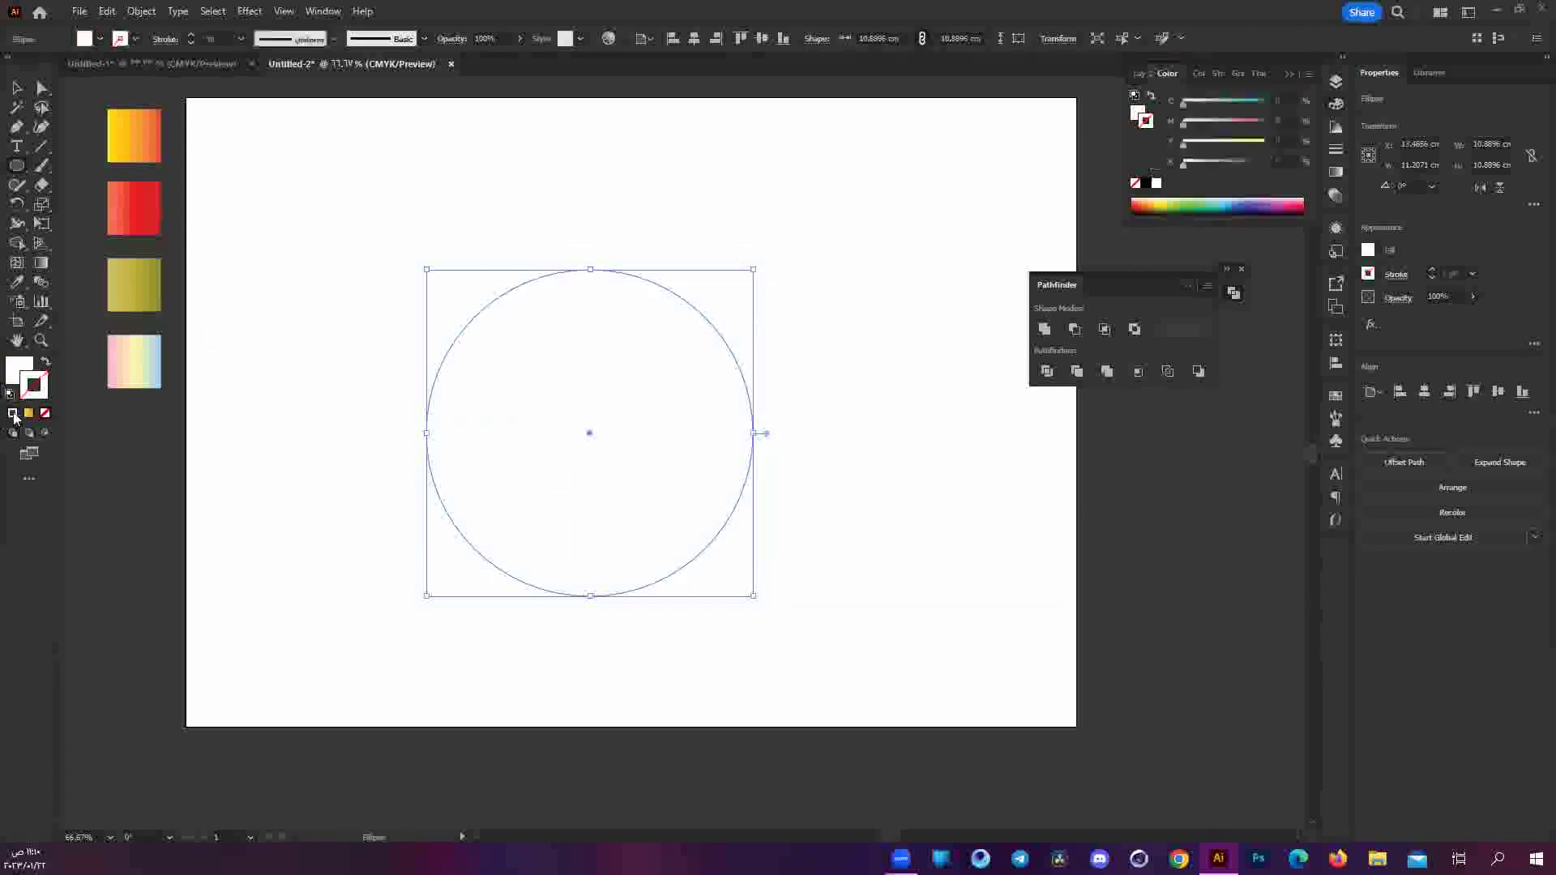
pyautogui.doubleClick(24, 395)
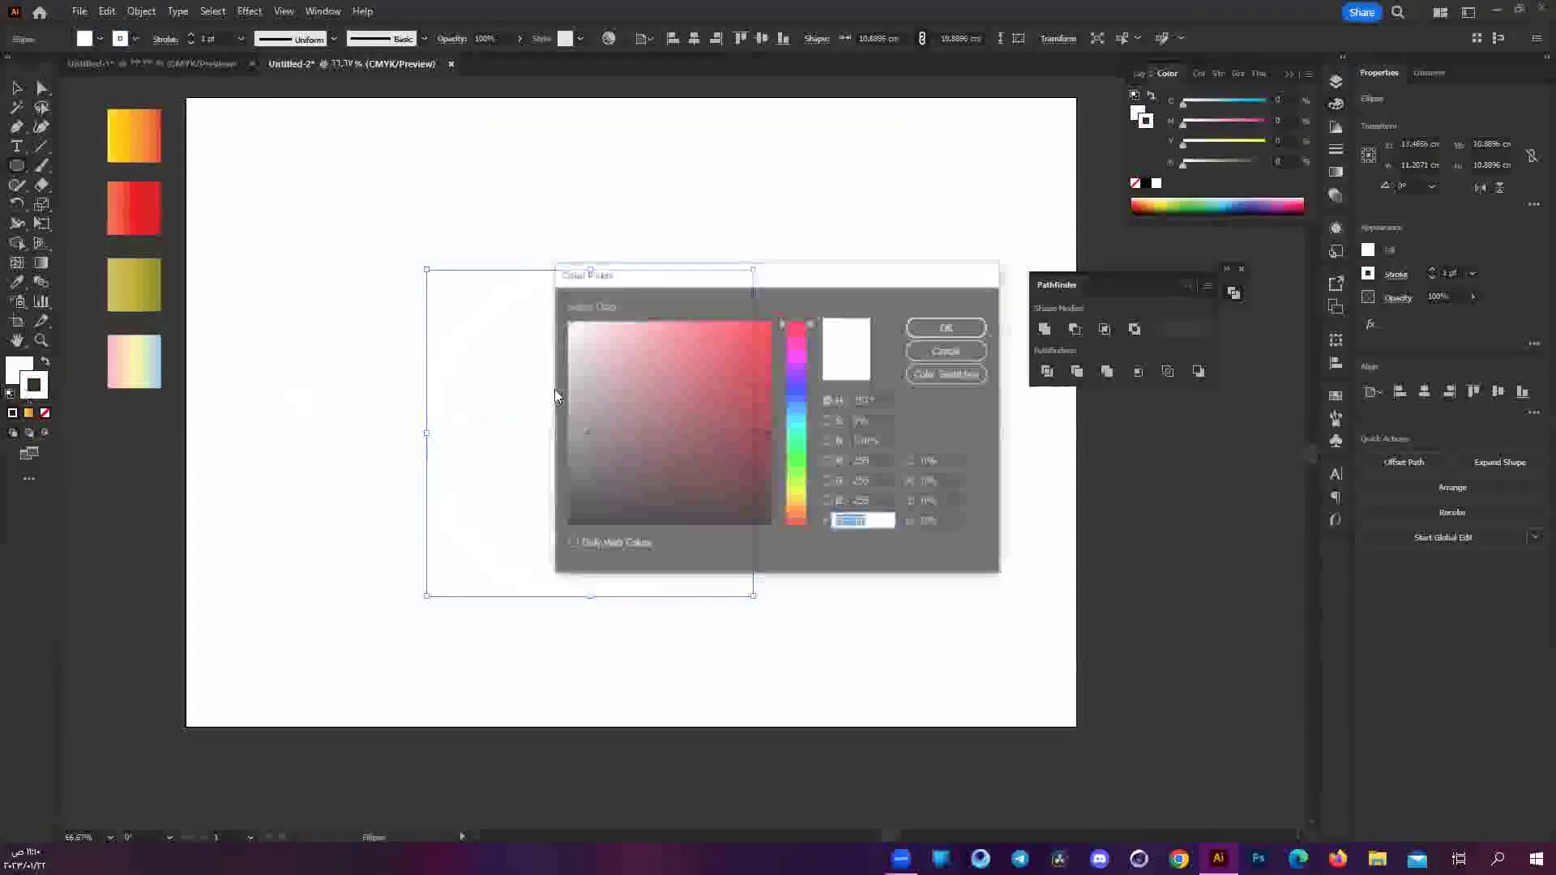
pyautogui.write('000000')
pyautogui.click(937, 327)
# Offset an overlapping circle down-right and apply Minus Front to cut a crescent.
pyautogui.press('a')
pyautogui.moveTo(625, 347); pyautogui.dragTo(660, 382)
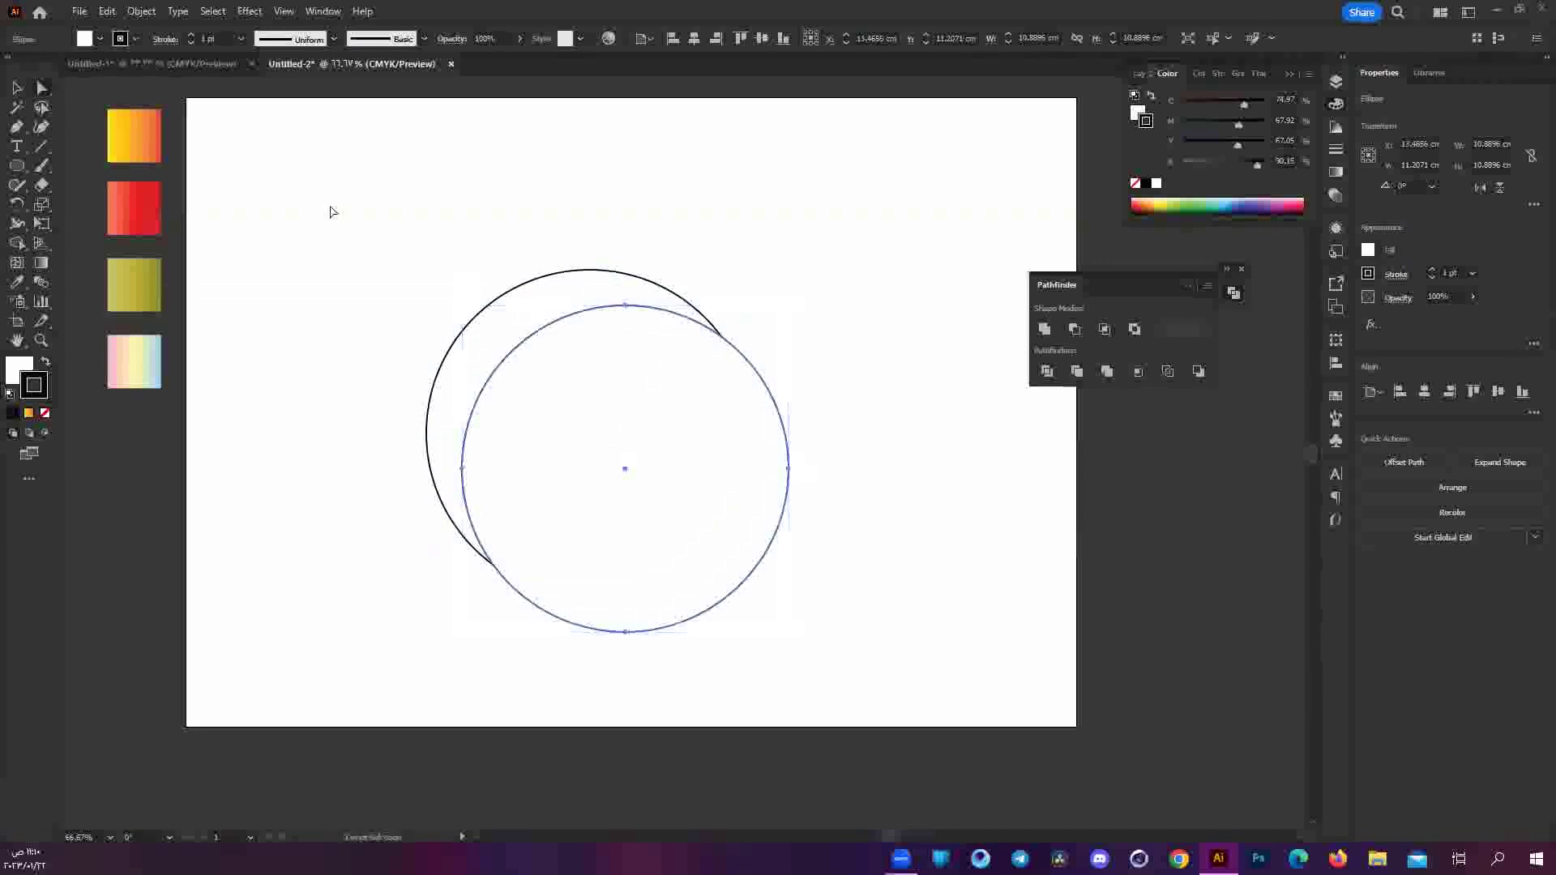
pyautogui.moveTo(331, 211); pyautogui.dragTo(820, 677)
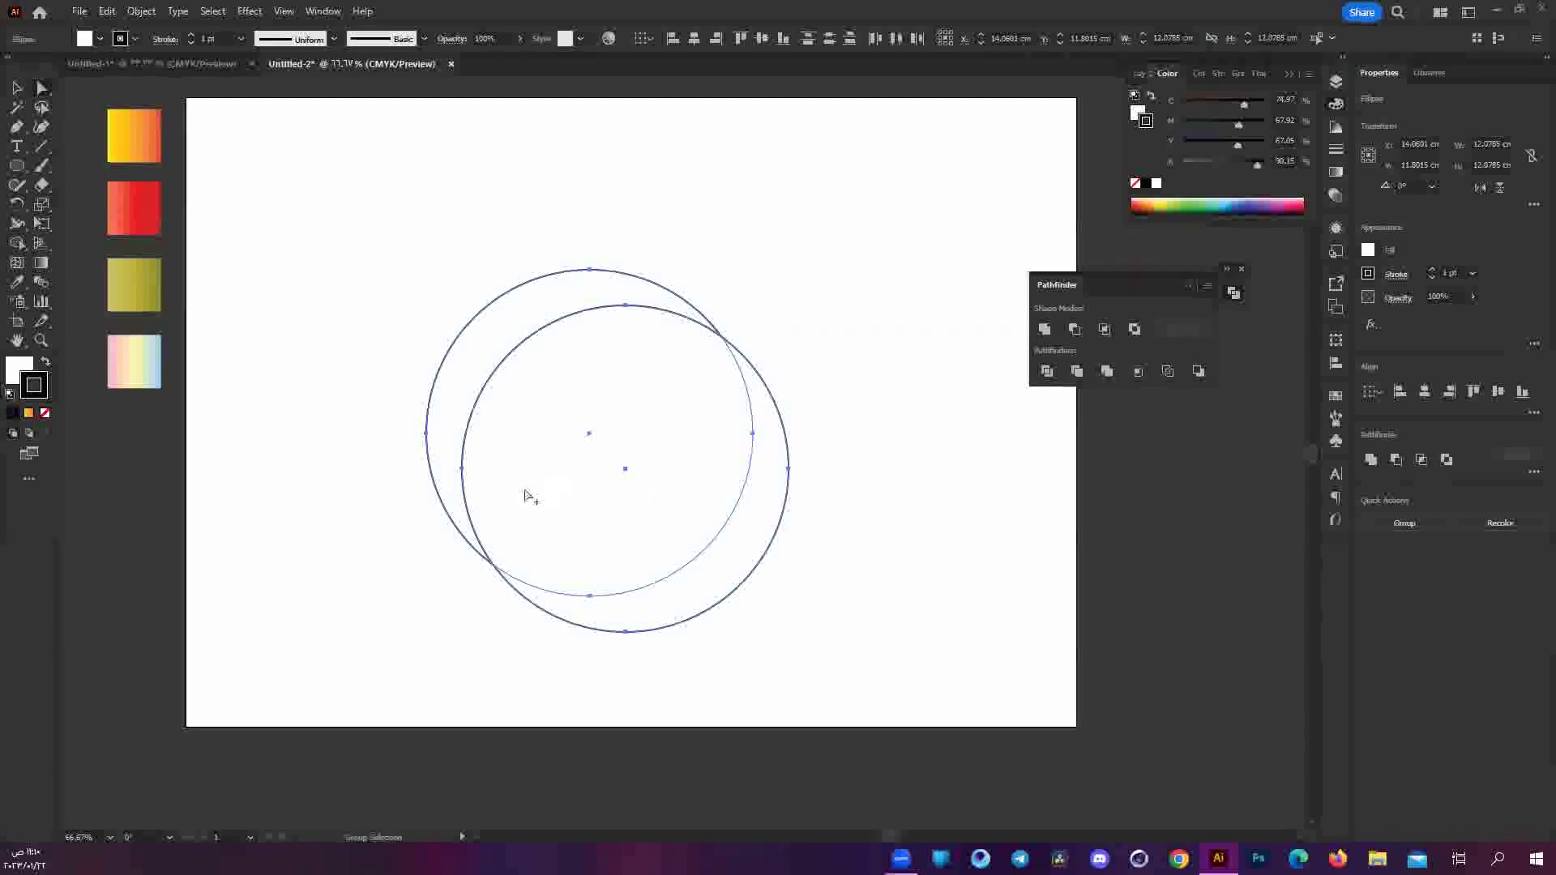
pyautogui.keyDown('alt'); pyautogui.click(1074, 327); pyautogui.keyUp('alt')
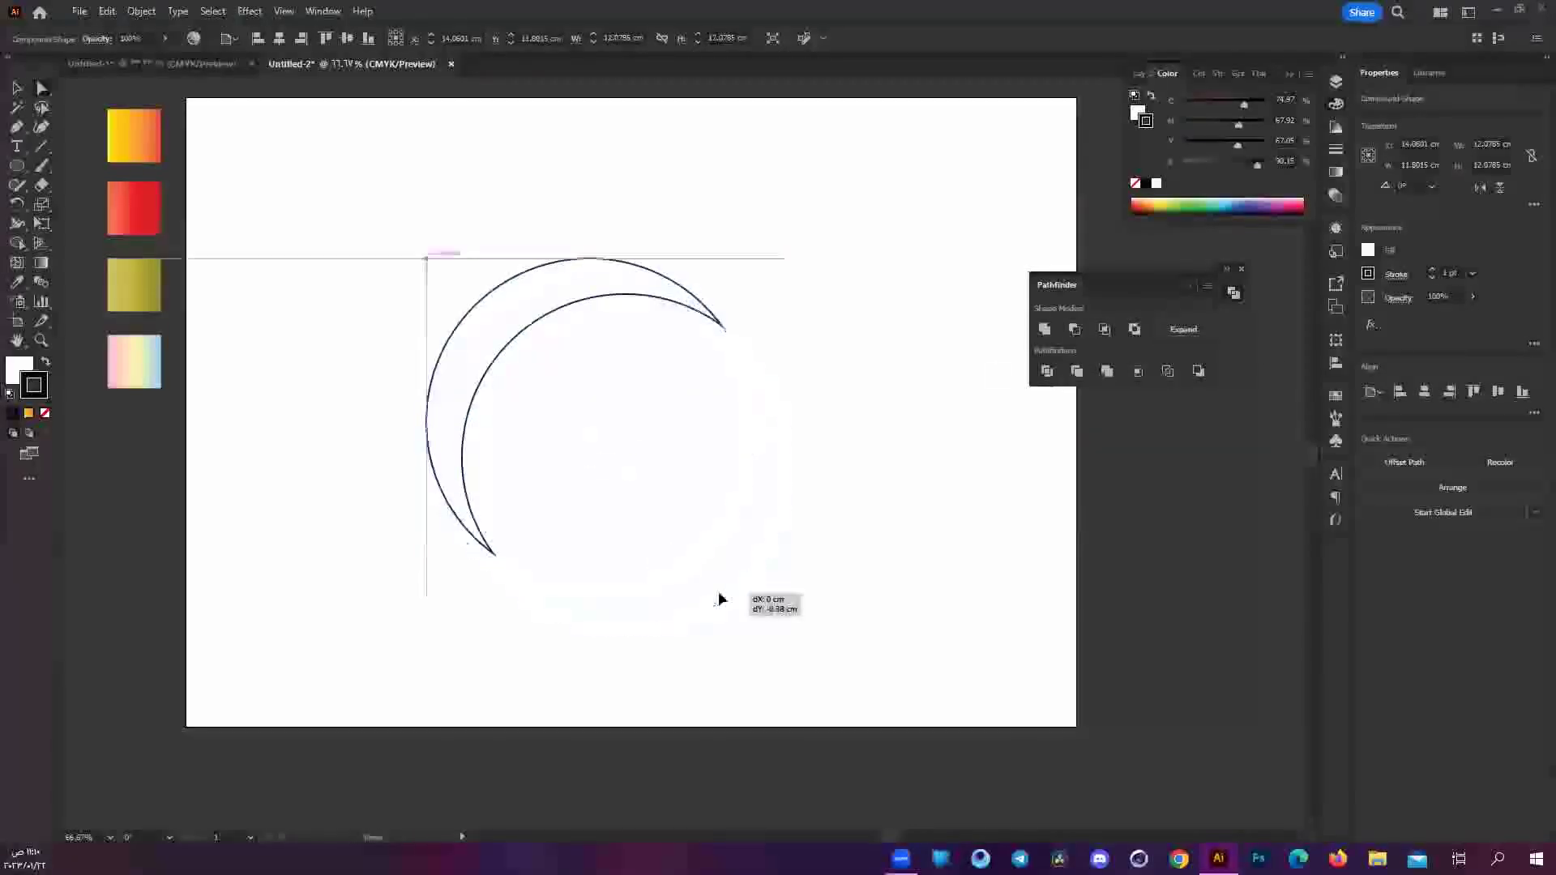
pyautogui.click(705, 381)
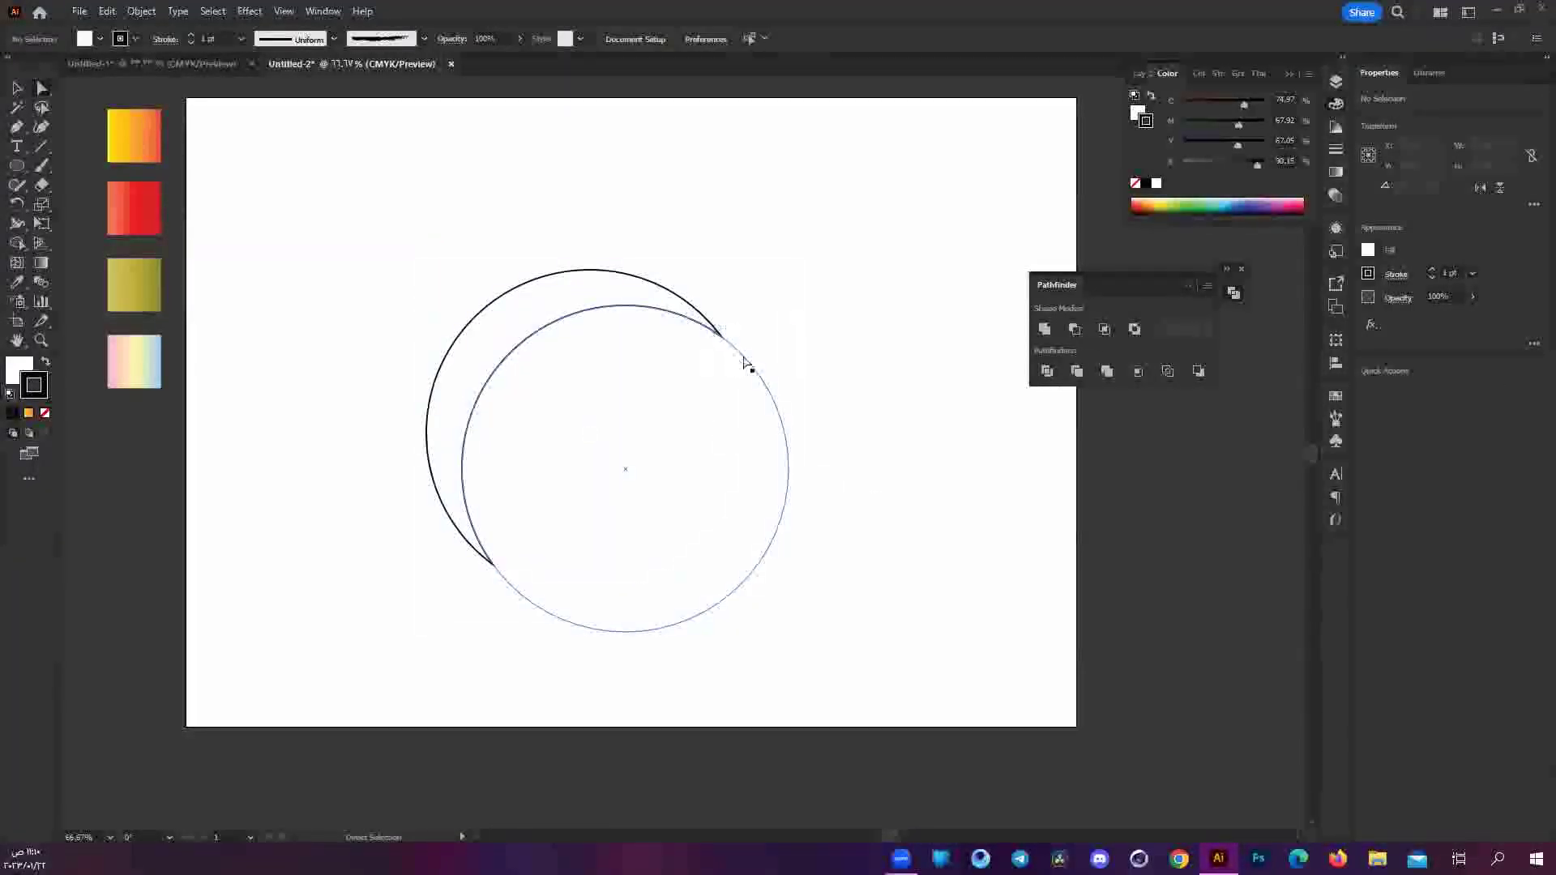
# Nudge the inner circle slightly down and right, then select everything.
pyautogui.click(756, 362)
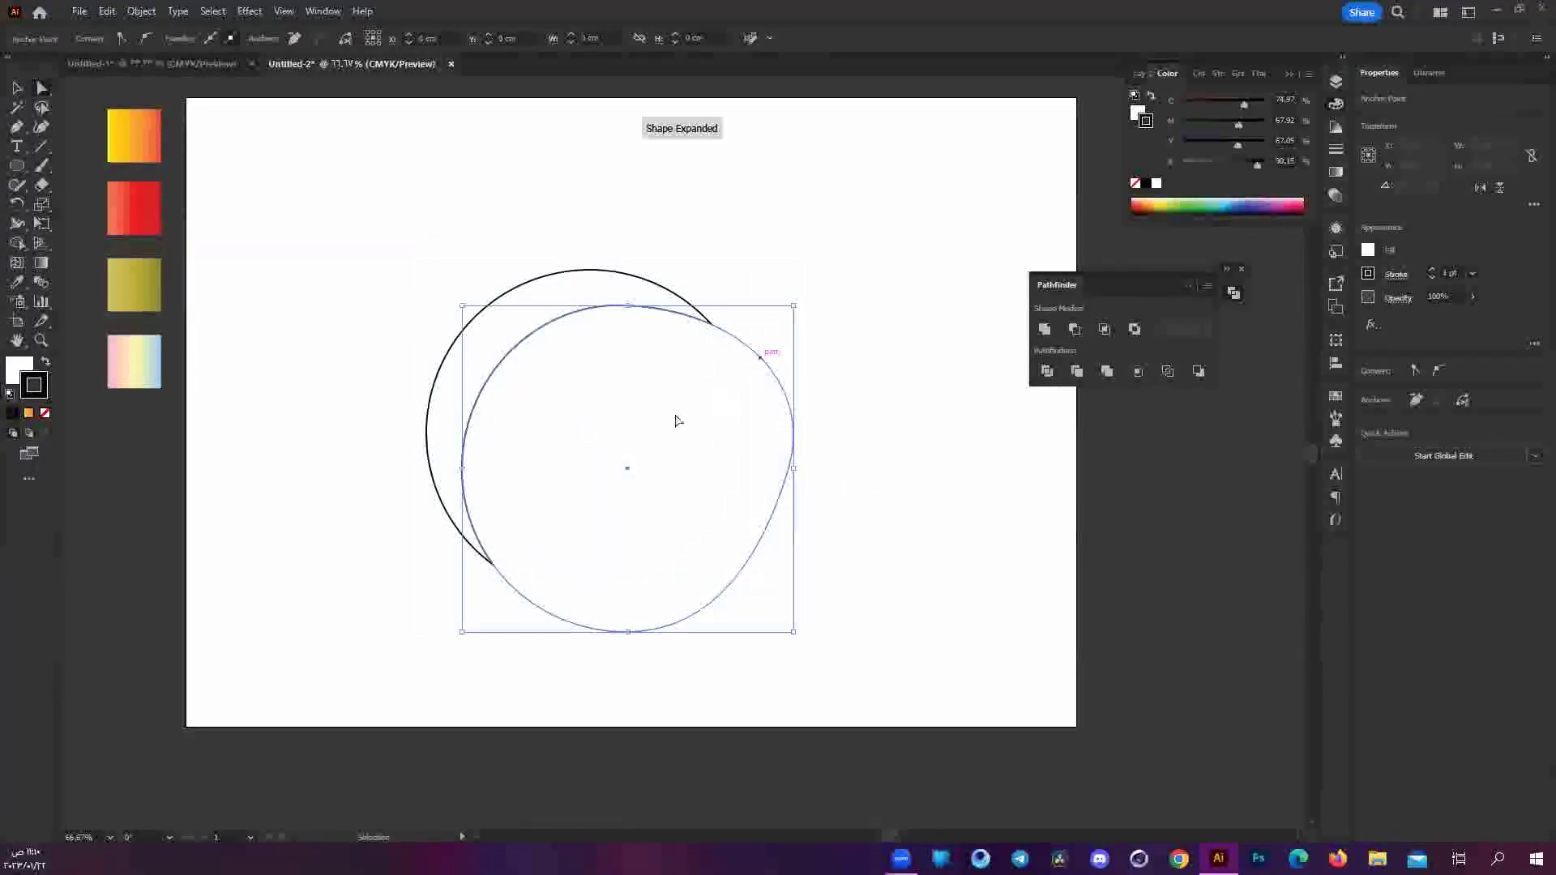
pyautogui.click(531, 337)
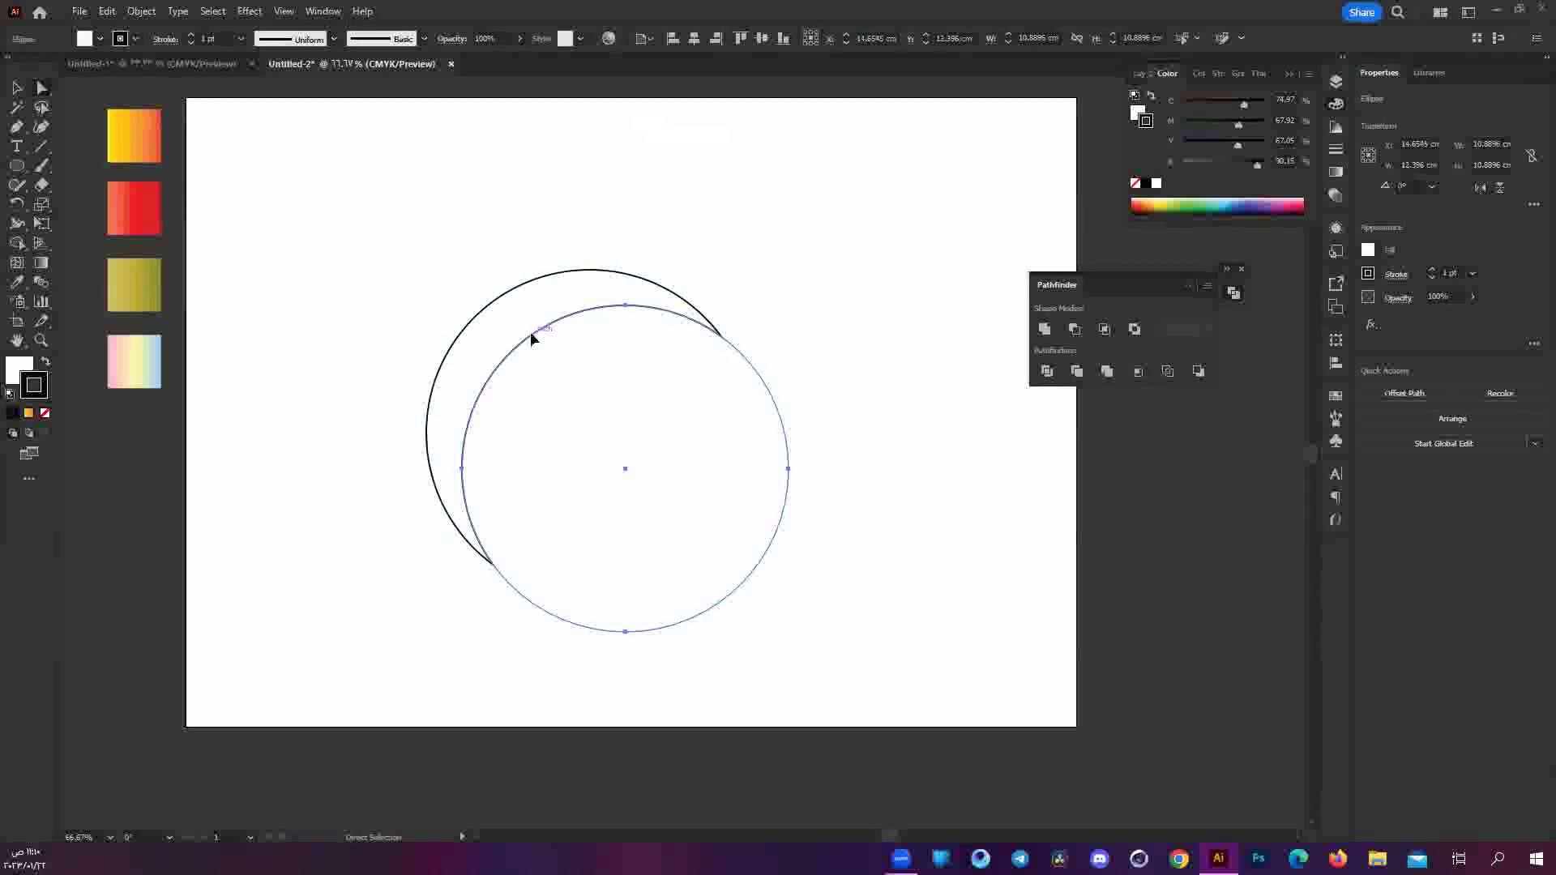
pyautogui.moveTo(533, 333)
pyautogui.mouseDown()
pyautogui.moveTo(567, 367)
pyautogui.moveTo(516, 323)
pyautogui.moveTo(545, 328)
pyautogui.moveTo(528, 368)
pyautogui.moveTo(538, 337)
pyautogui.mouseUp()
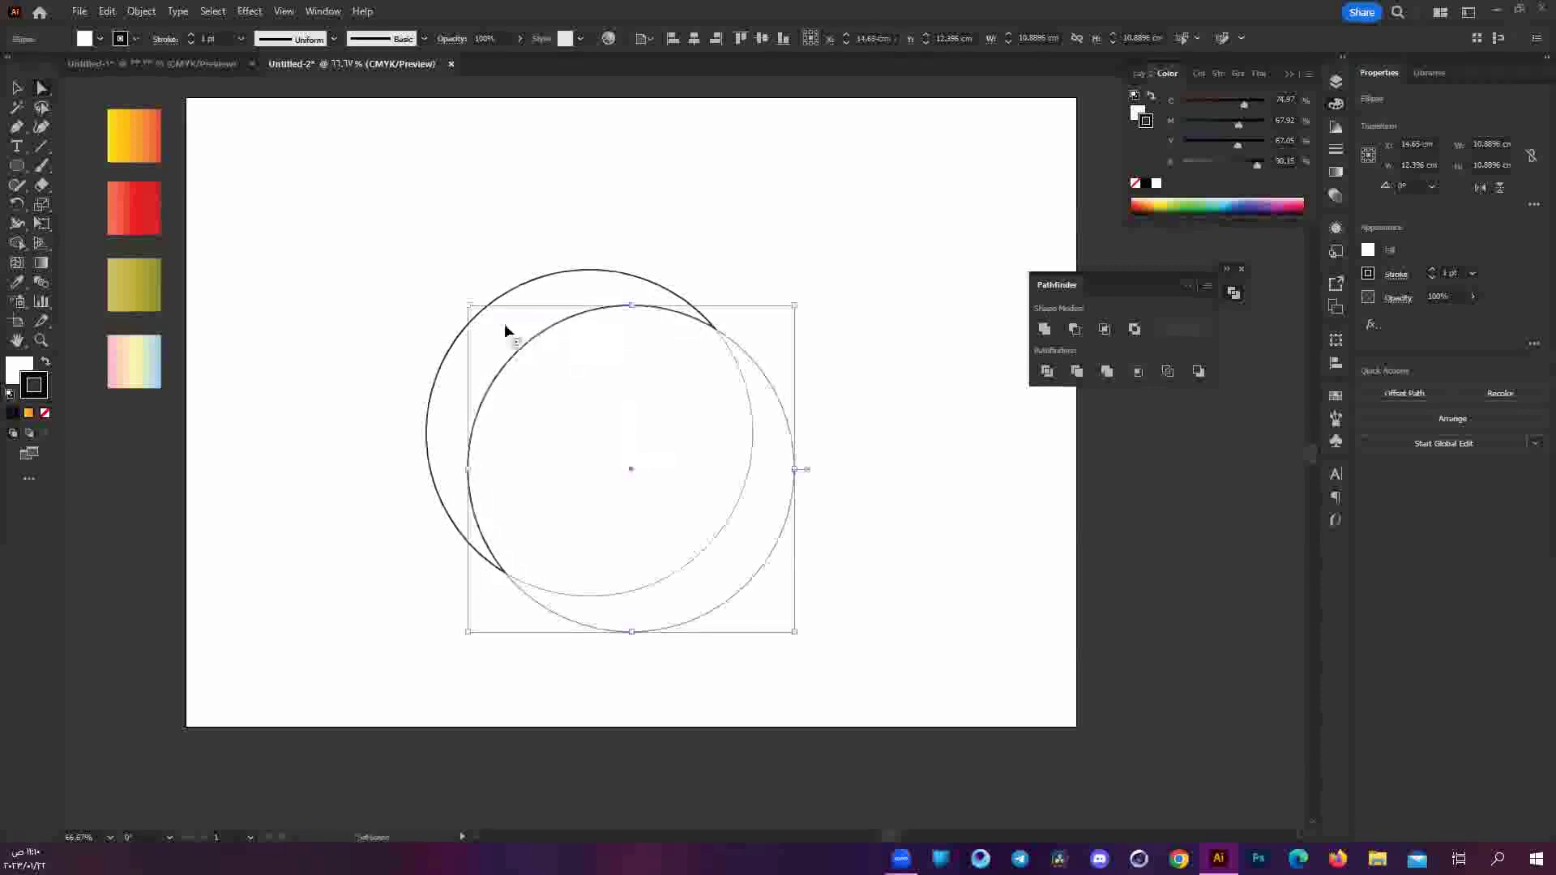
pyautogui.hotkey('ctrl', 'a')
# Apply Minus Front, then undo and redo repeatedly, ending on the two separate circles.
pyautogui.click(1074, 329)
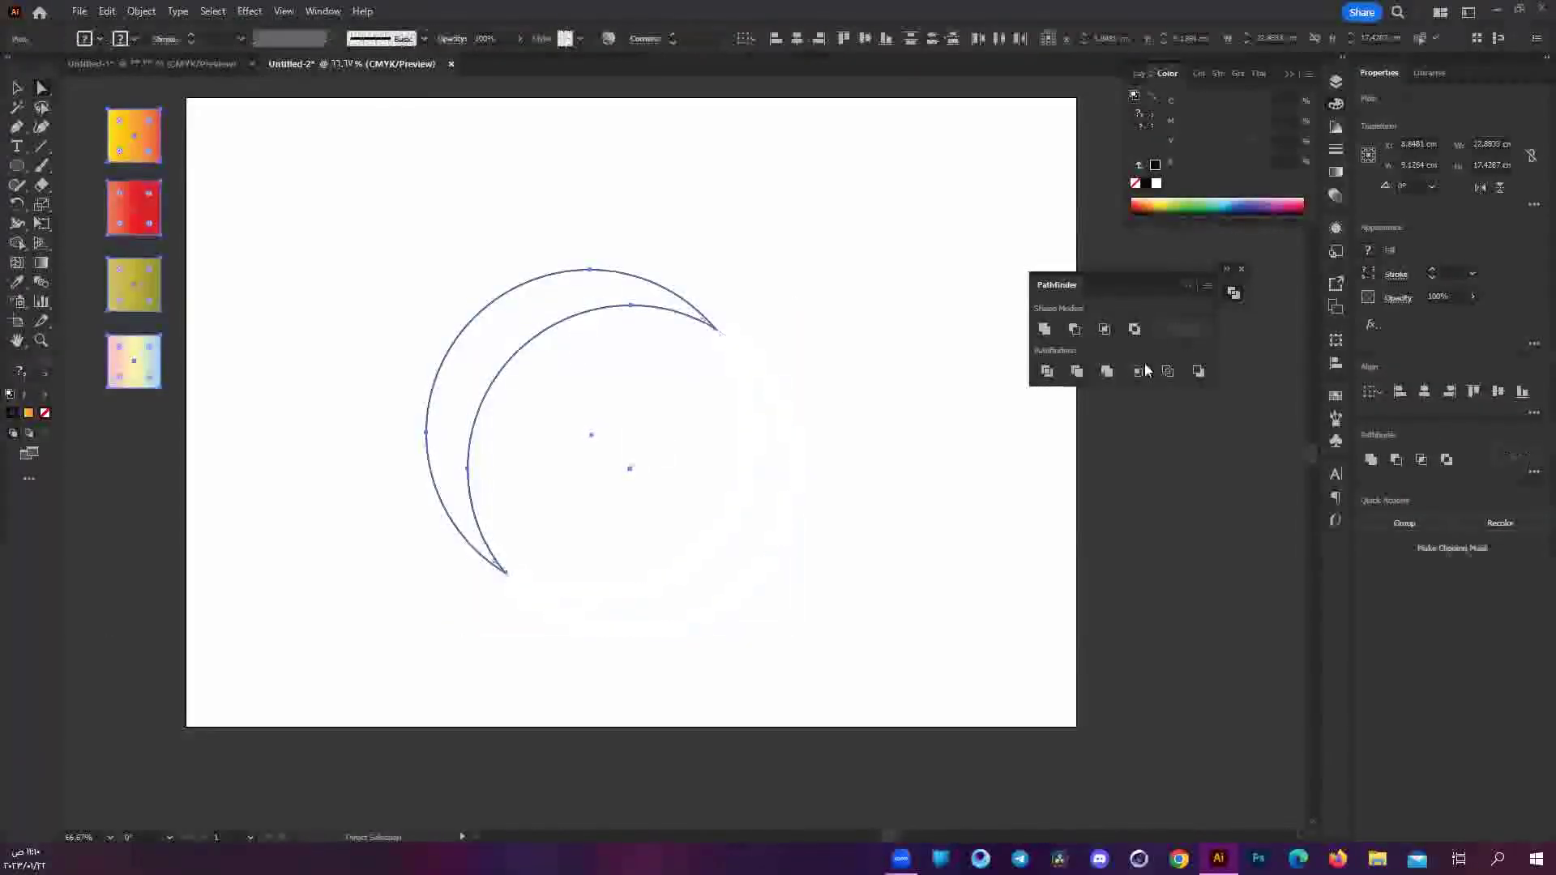
pyautogui.click(535, 538)
pyautogui.hotkey('ctrl', 'z')
pyautogui.hotkey('ctrl', 'z')
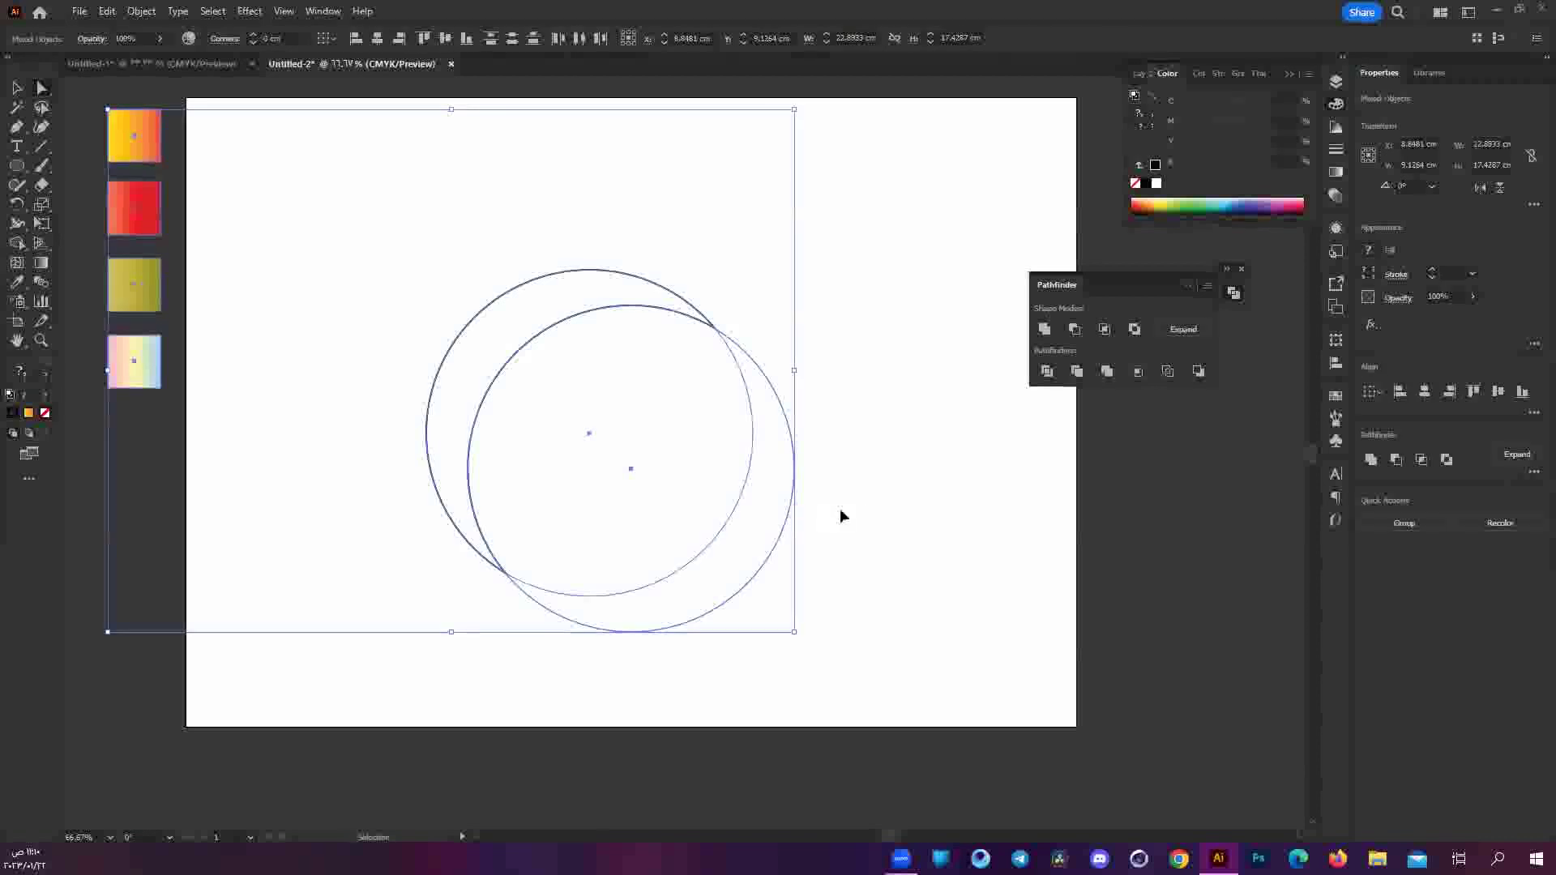
pyautogui.hotkey('ctrl', 'z')
pyautogui.hotkey('ctrl', 'shift', 'z')
pyautogui.hotkey('ctrl', 'z')
pyautogui.hotkey('ctrl', 'shift', 'z')
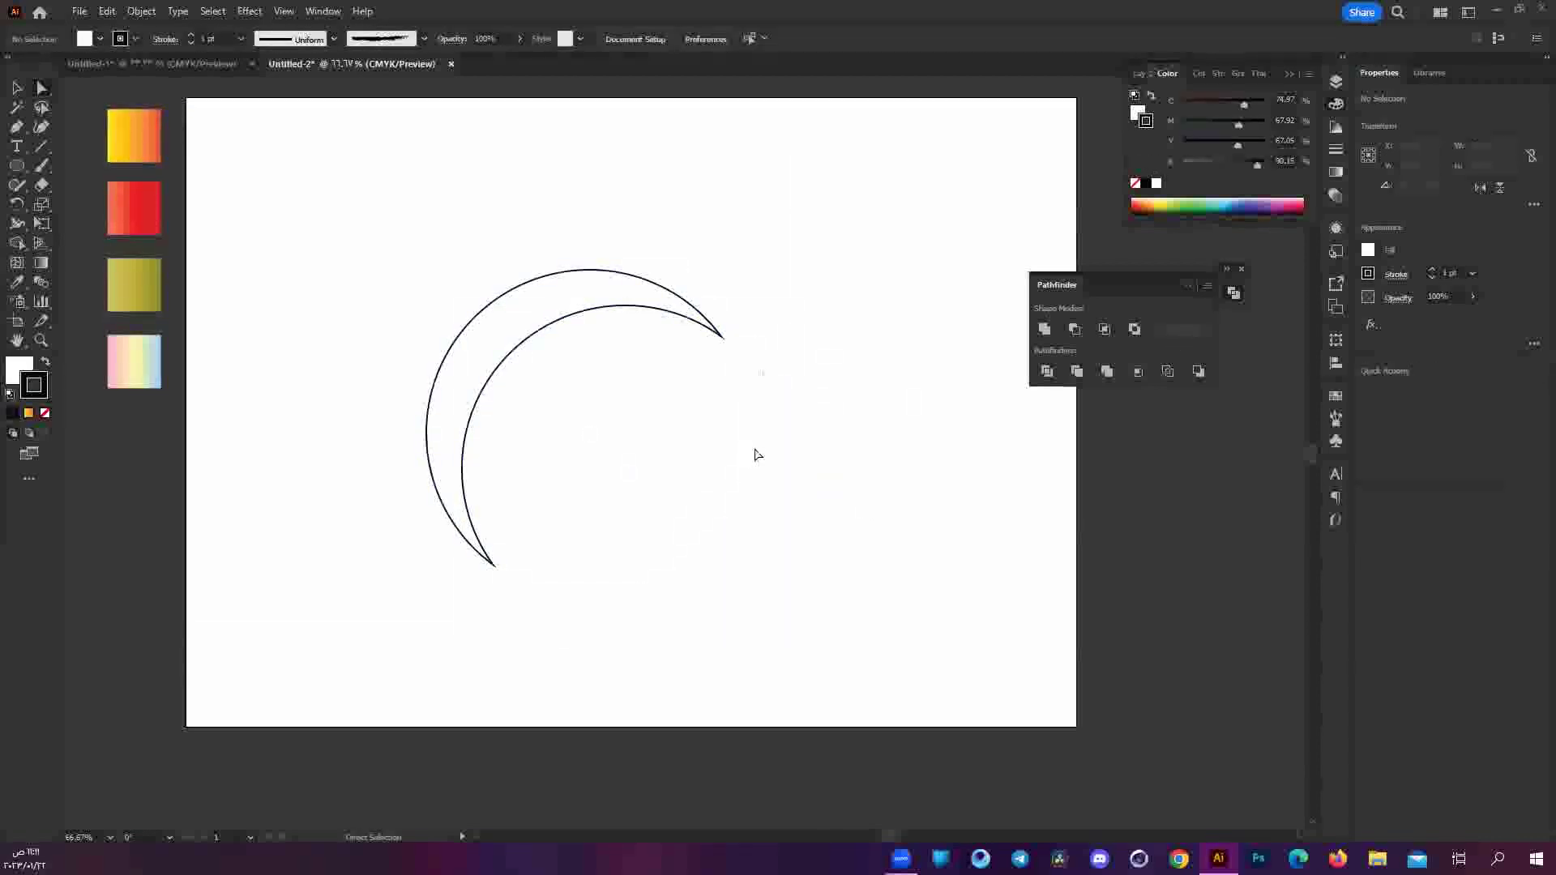
pyautogui.hotkey('ctrl', 'z')
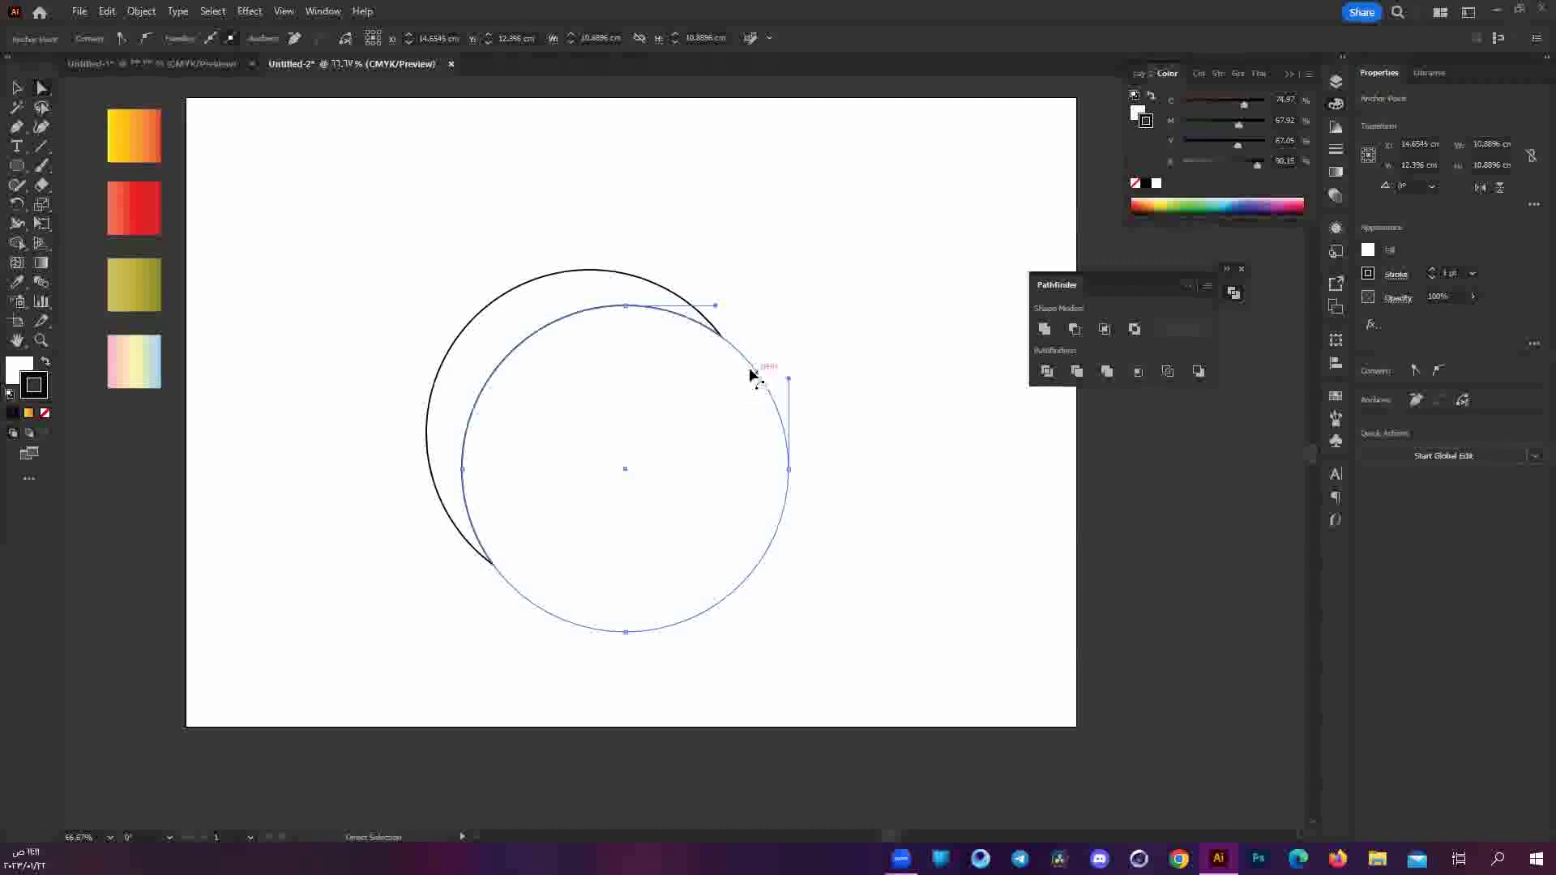
pyautogui.hotkey('ctrl', 'z')
pyautogui.hotkey('ctrl', 'shift', 'z')
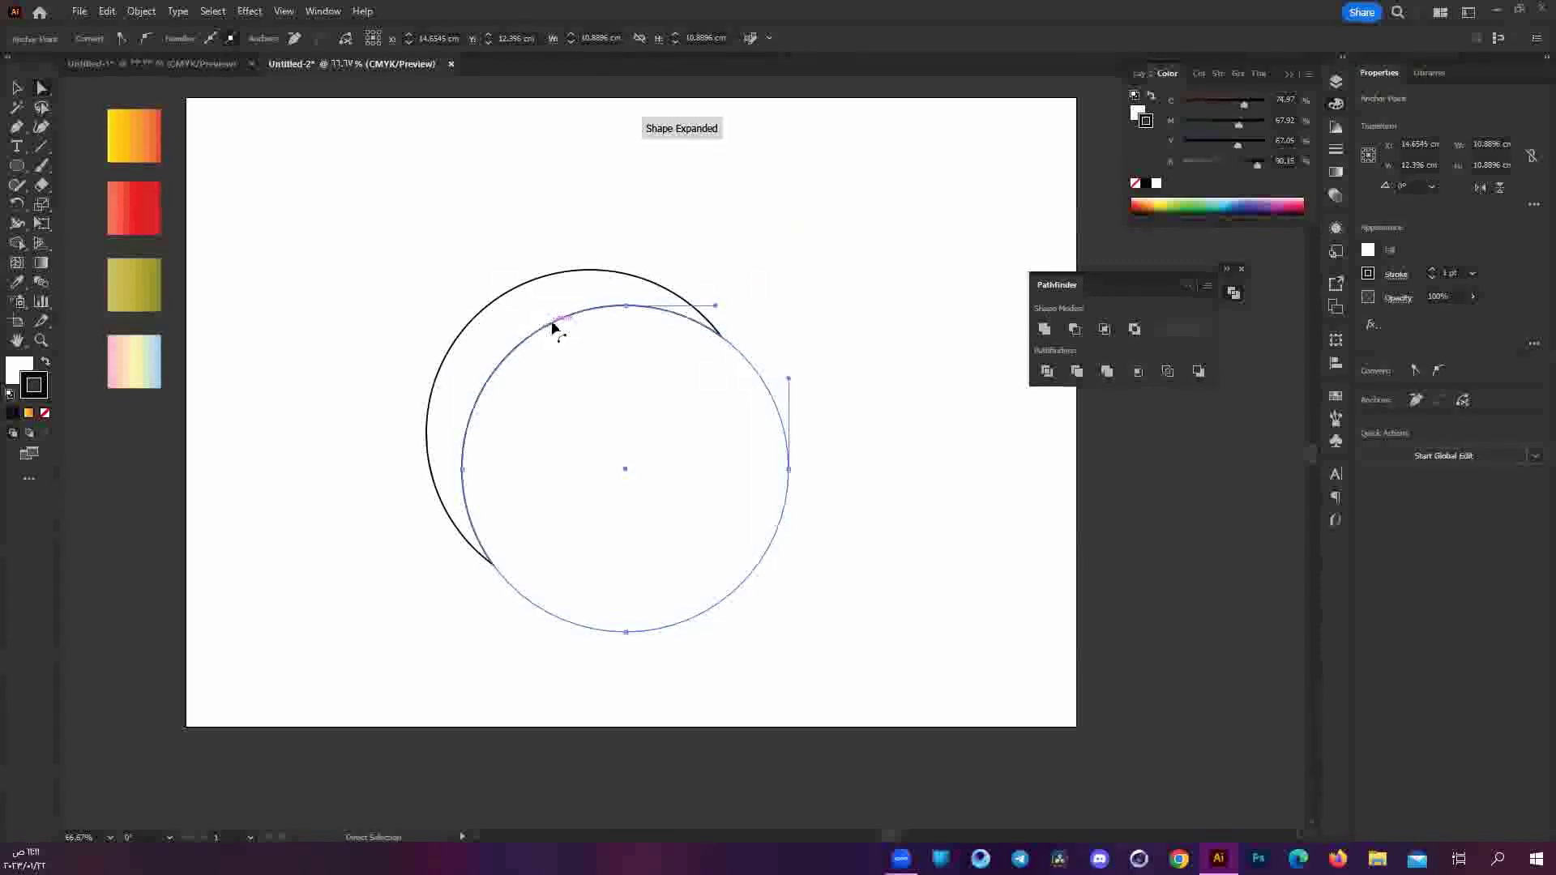
pyautogui.hotkey('ctrl', 'shift', 'z')
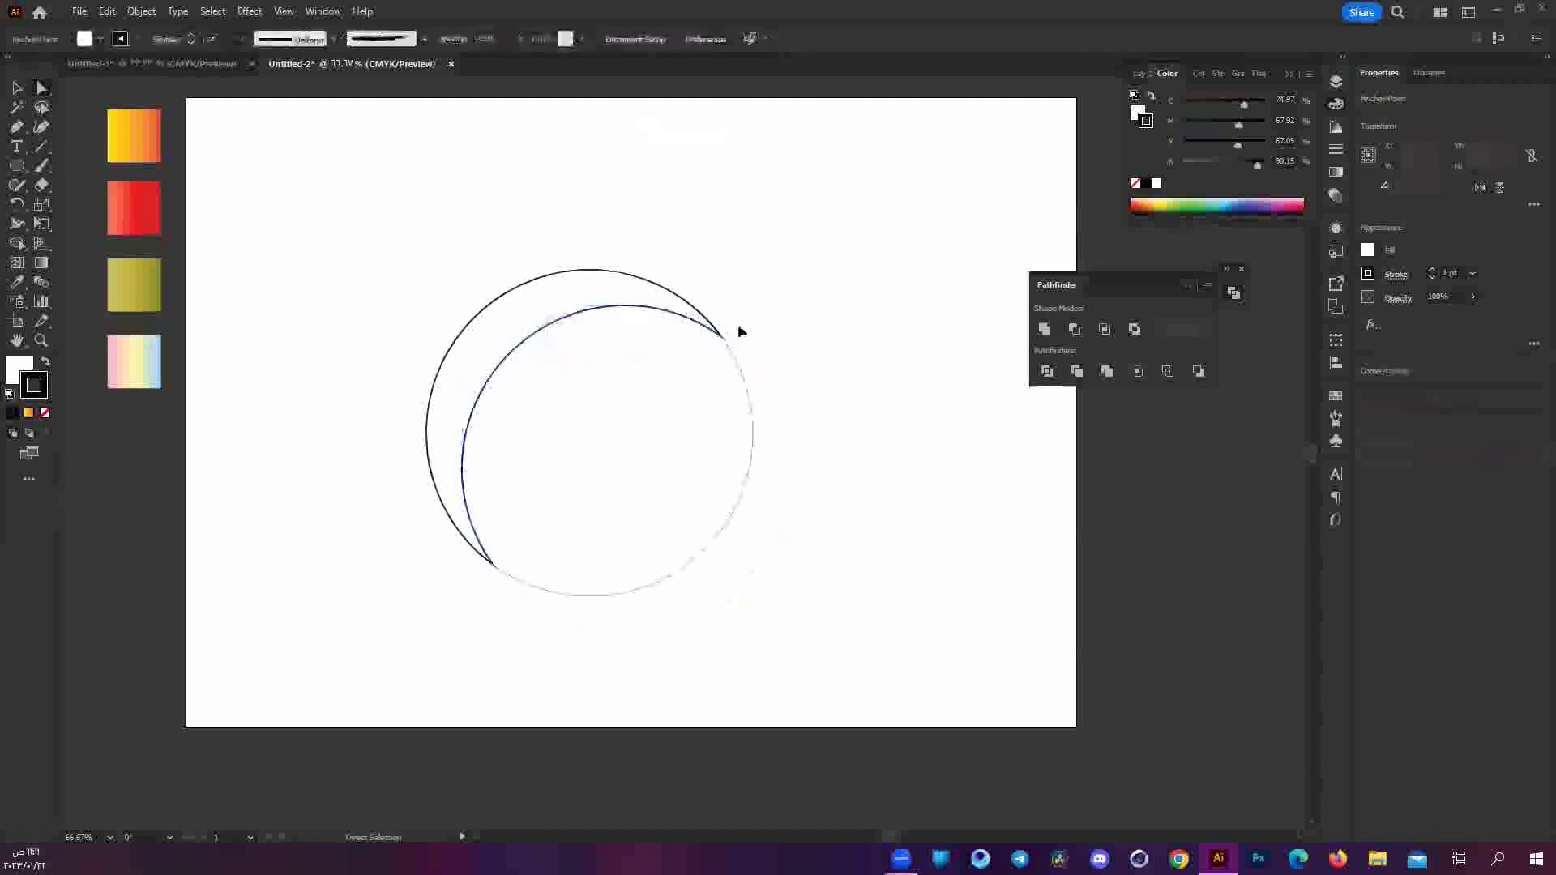
pyautogui.hotkey('ctrl', 'z')
pyautogui.hotkey('ctrl', 'z')
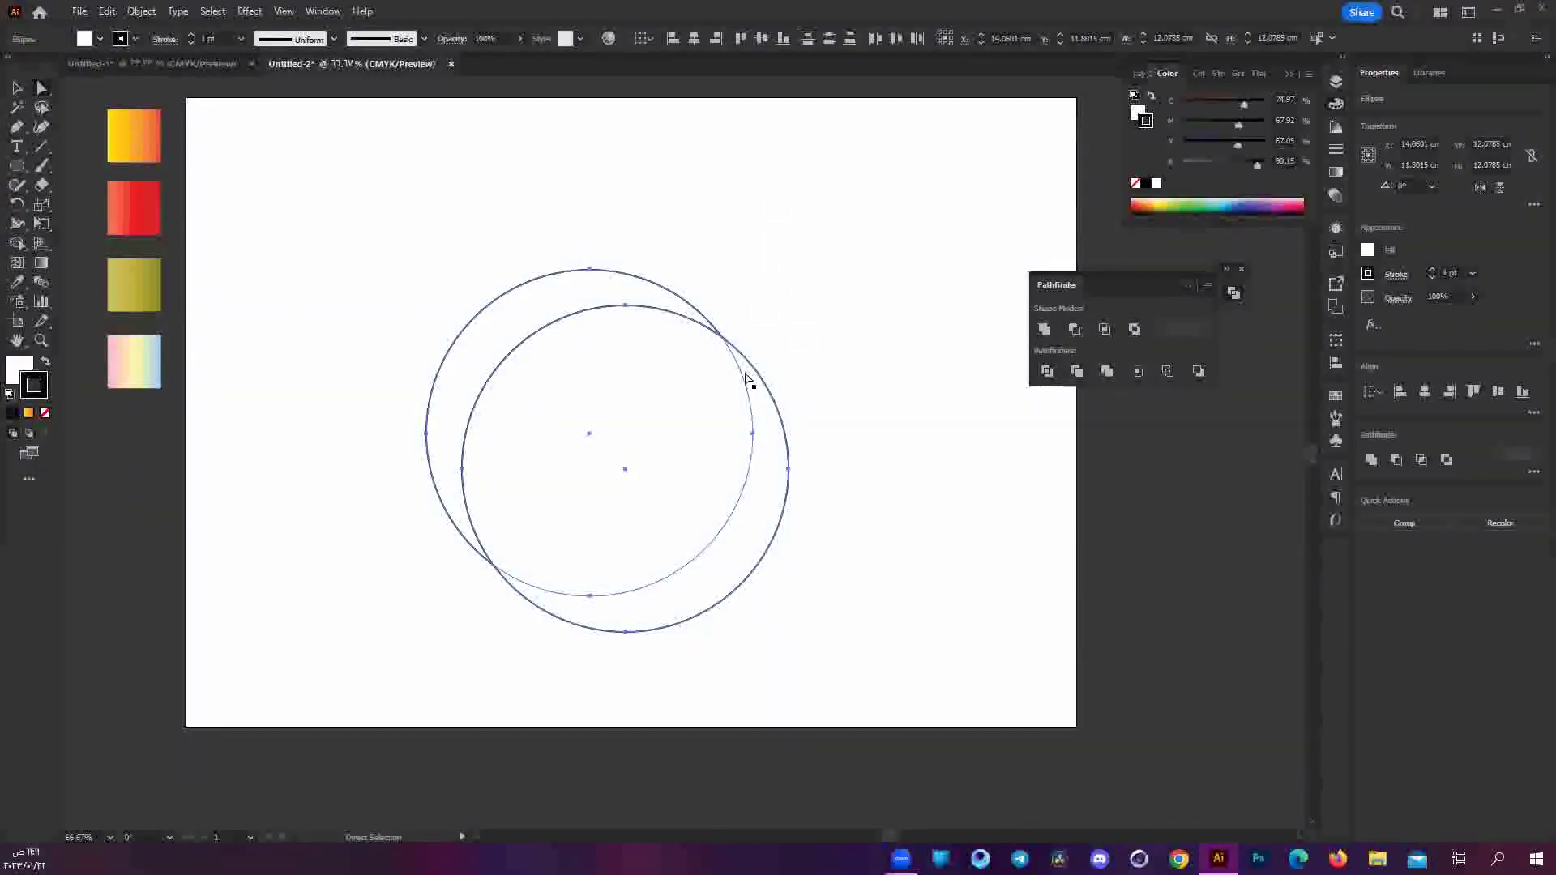
# Select both circles and apply Minus Front again to rebuild the compound crescent.
pyautogui.click(314, 246)
pyautogui.hotkey('ctrl', 'a')
pyautogui.click(1075, 329)
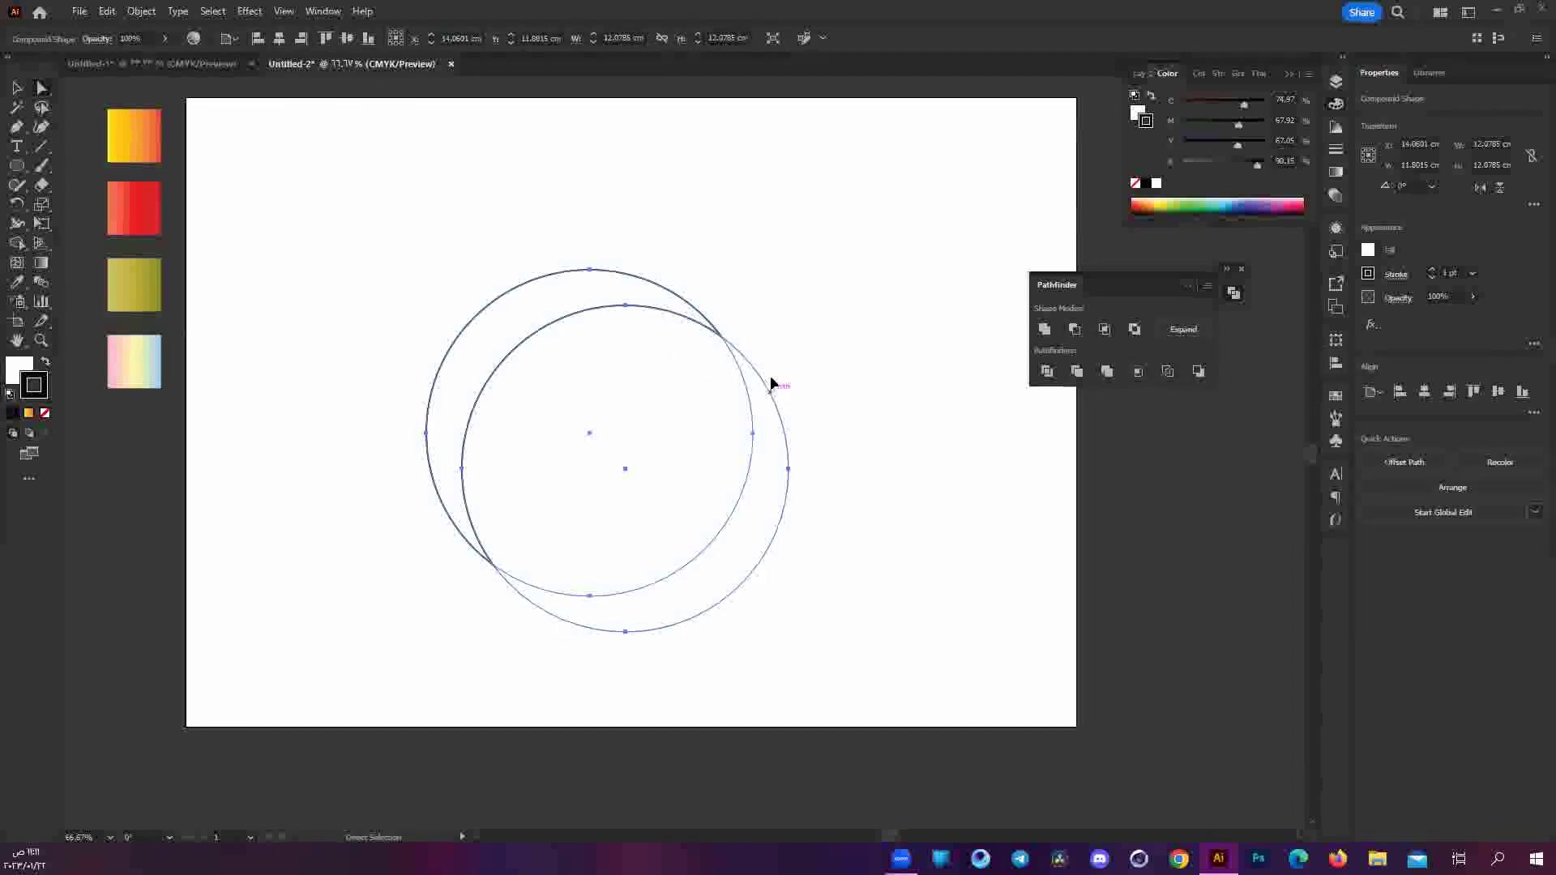
pyautogui.click(815, 383)
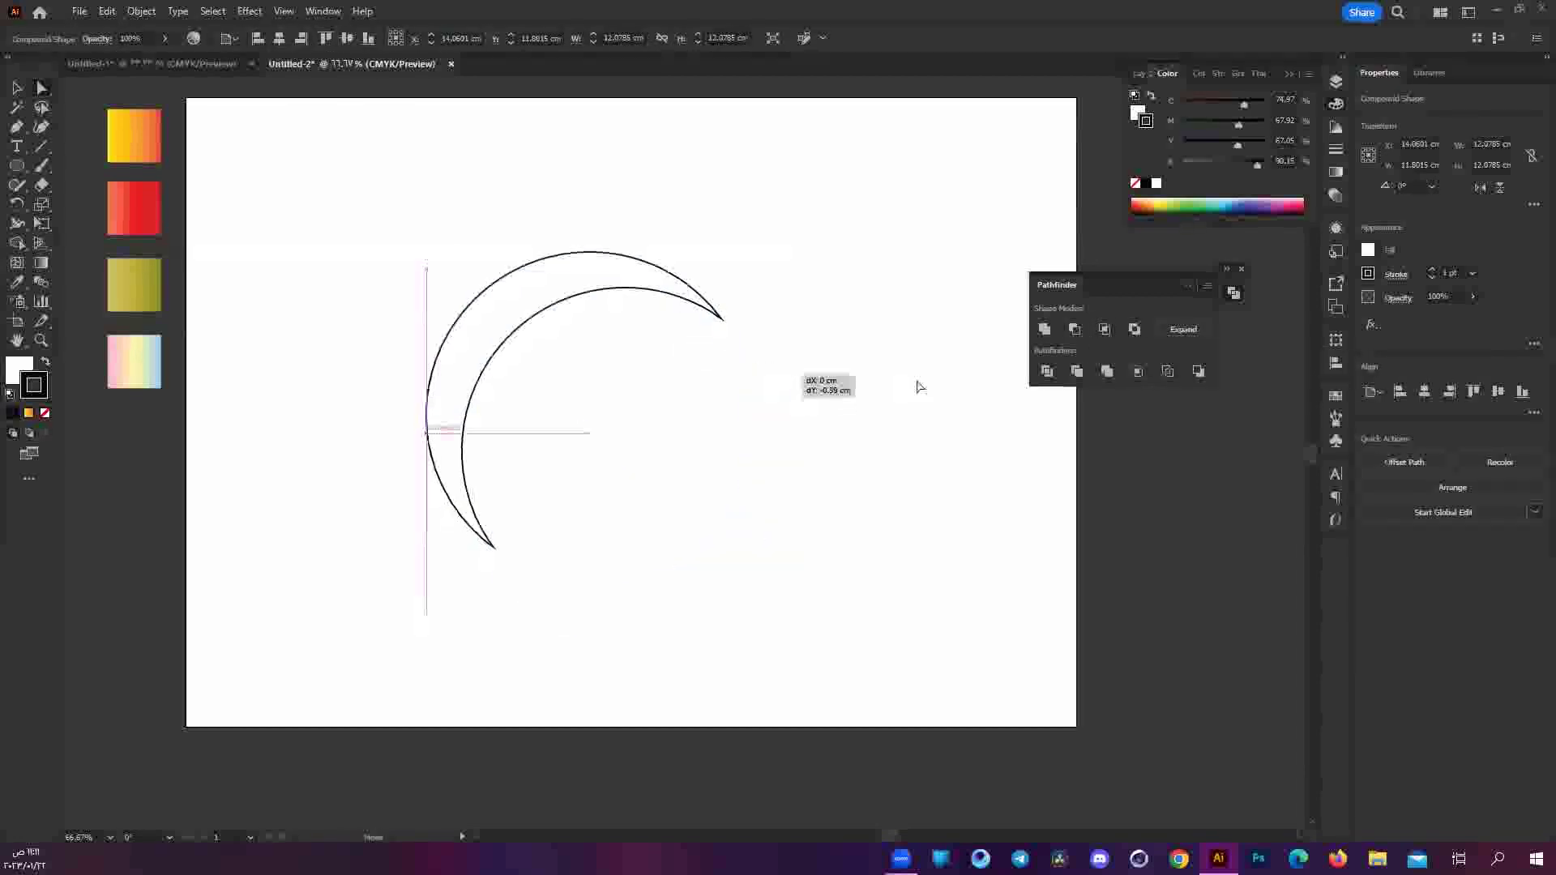
pyautogui.click(766, 526)
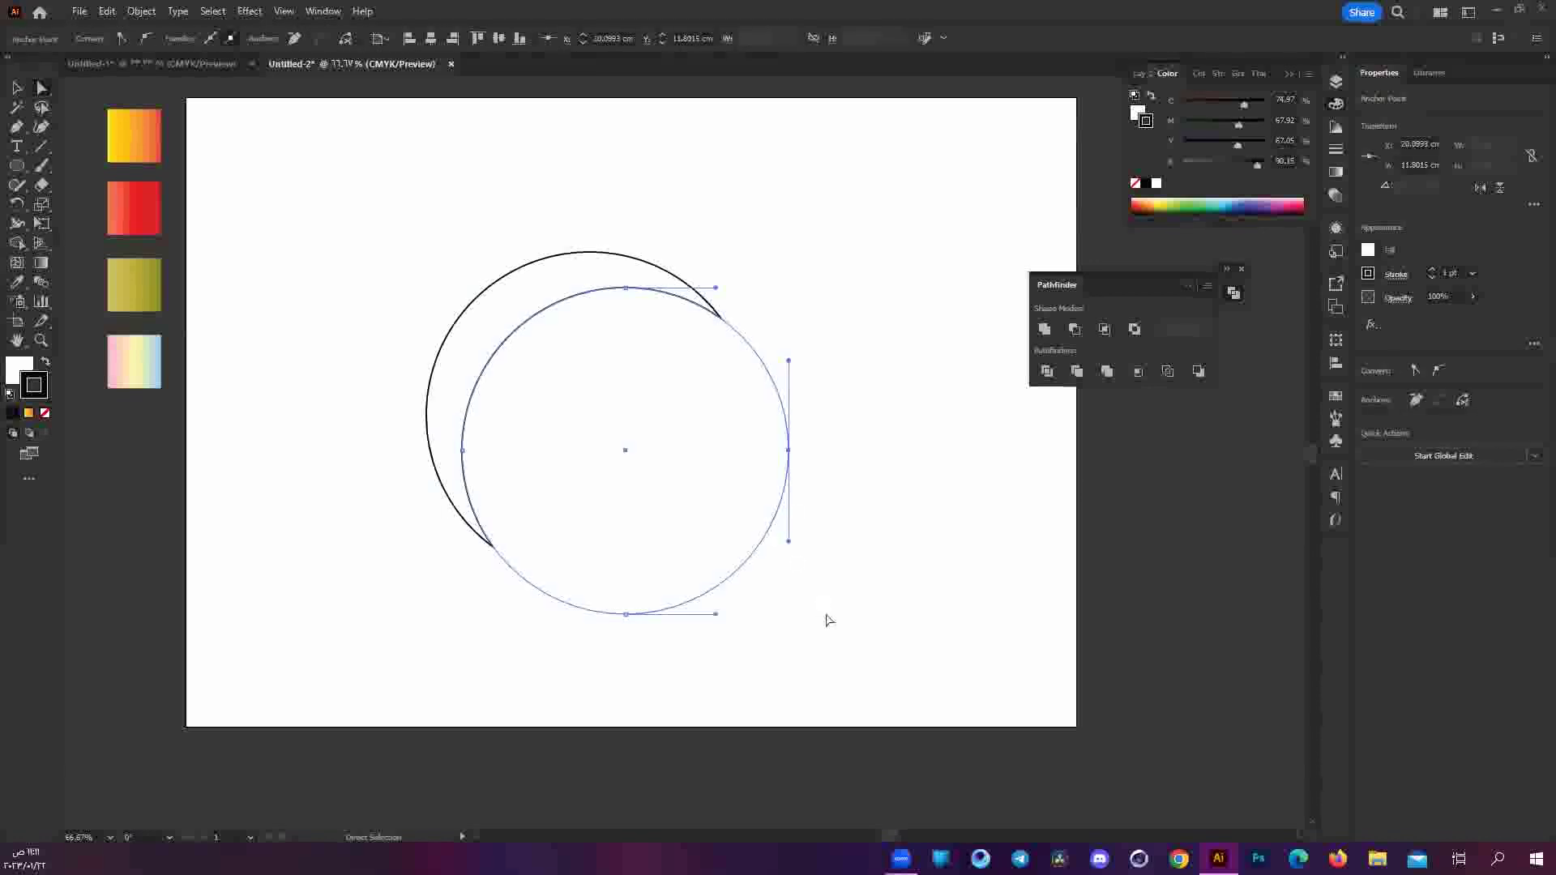
pyautogui.click(810, 612)
# Select the whole crescent compound shape with the Selection tool.
pyautogui.press('v')
pyautogui.click(770, 523)
pyautogui.click(851, 527)
pyautogui.moveTo(708, 556); pyautogui.dragTo(1030, 460)
pyautogui.click(281, 756)
pyautogui.moveTo(282, 756); pyautogui.dragTo(434, 653)
# Open the crescent's context menu and dismiss it without choosing anything.
pyautogui.rightClick(702, 459)
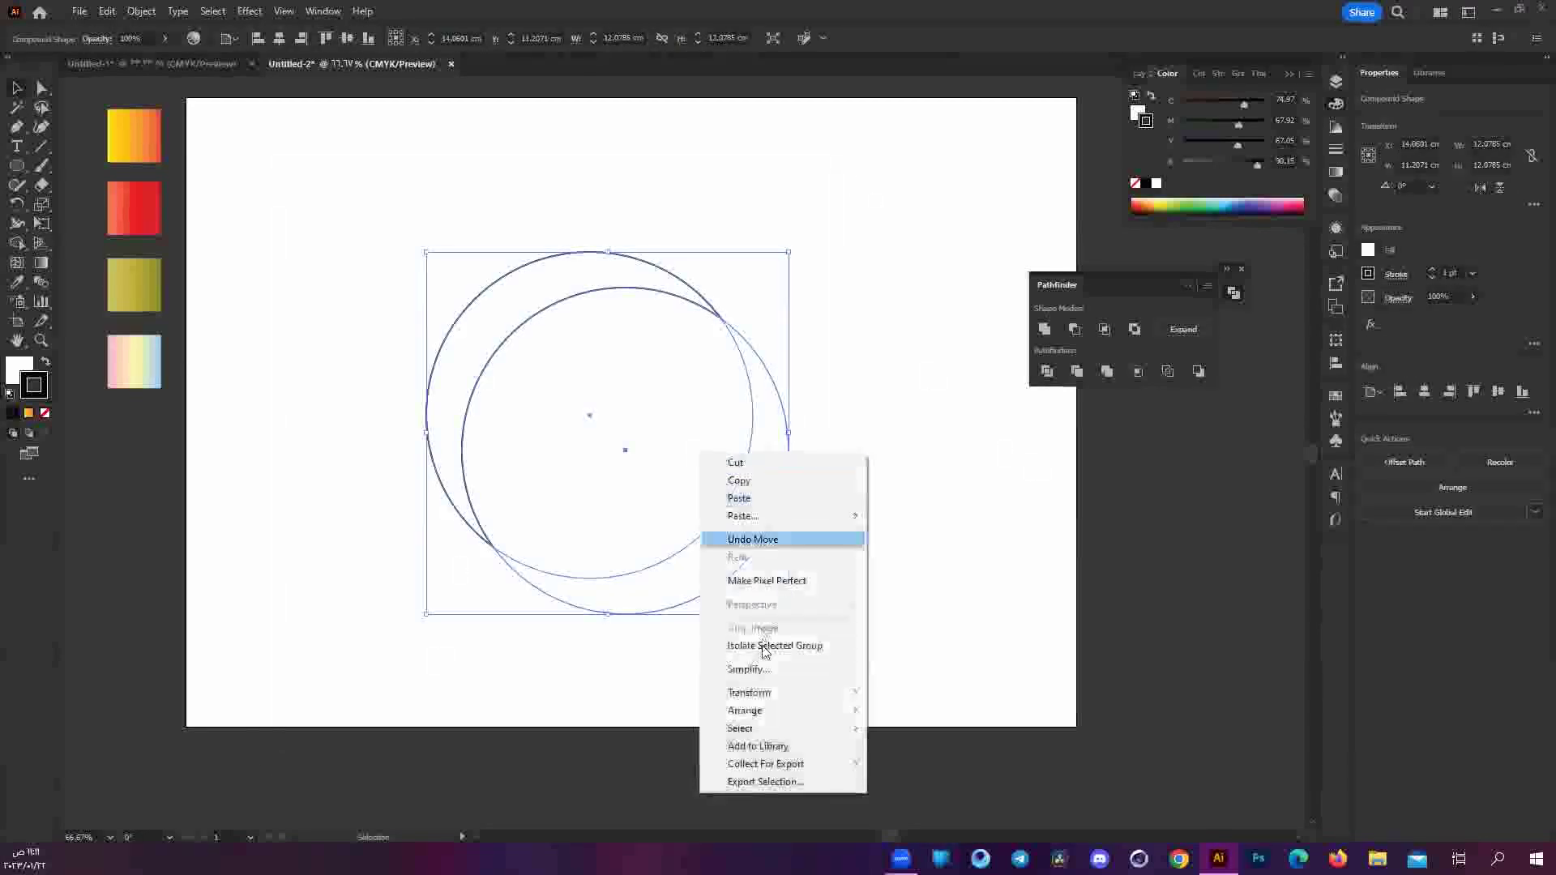
pyautogui.click(926, 541)
pyautogui.click(738, 562)
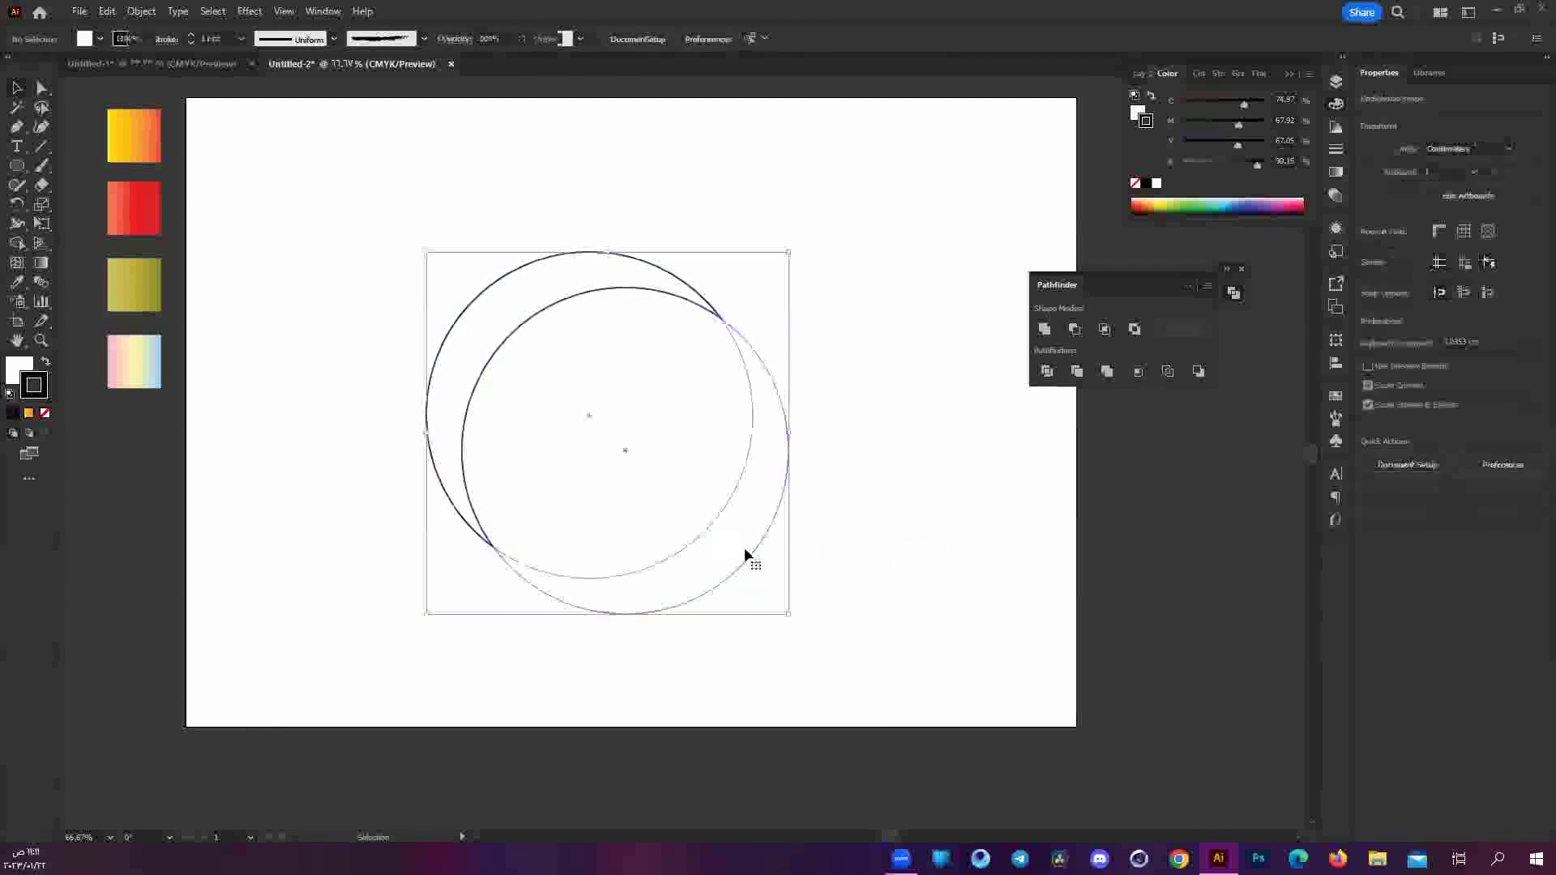
pyautogui.click(881, 538)
# Direct-select the inner circle and adjust its top curve, undoing an accidental deformation.
pyautogui.press('a')
pyautogui.click(753, 549)
pyautogui.moveTo(750, 558); pyautogui.dragTo(743, 545)
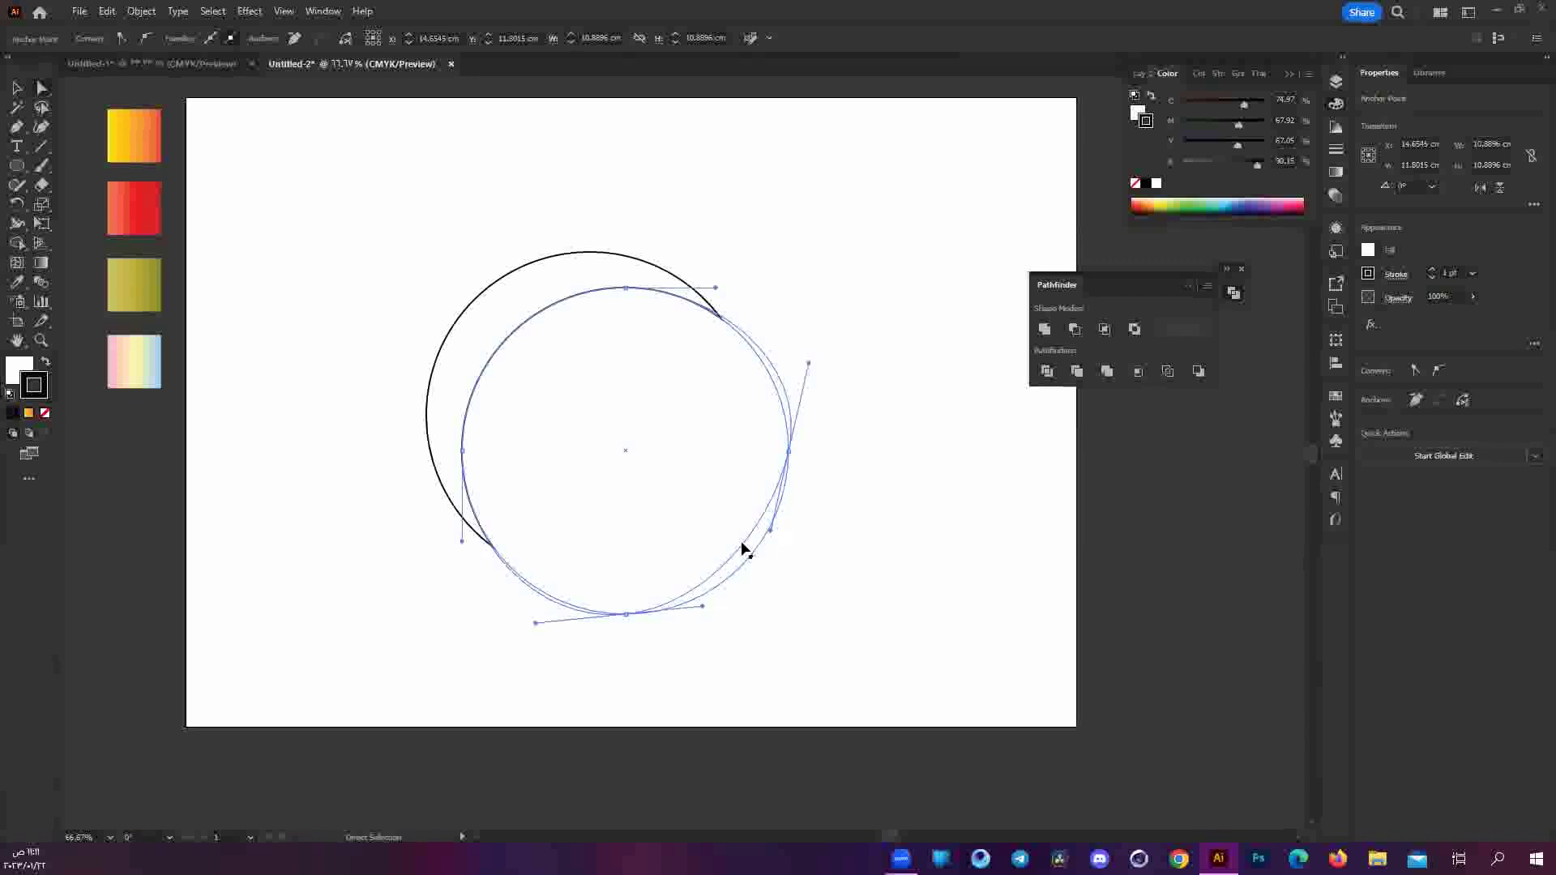
pyautogui.hotkey('ctrl', 'z')
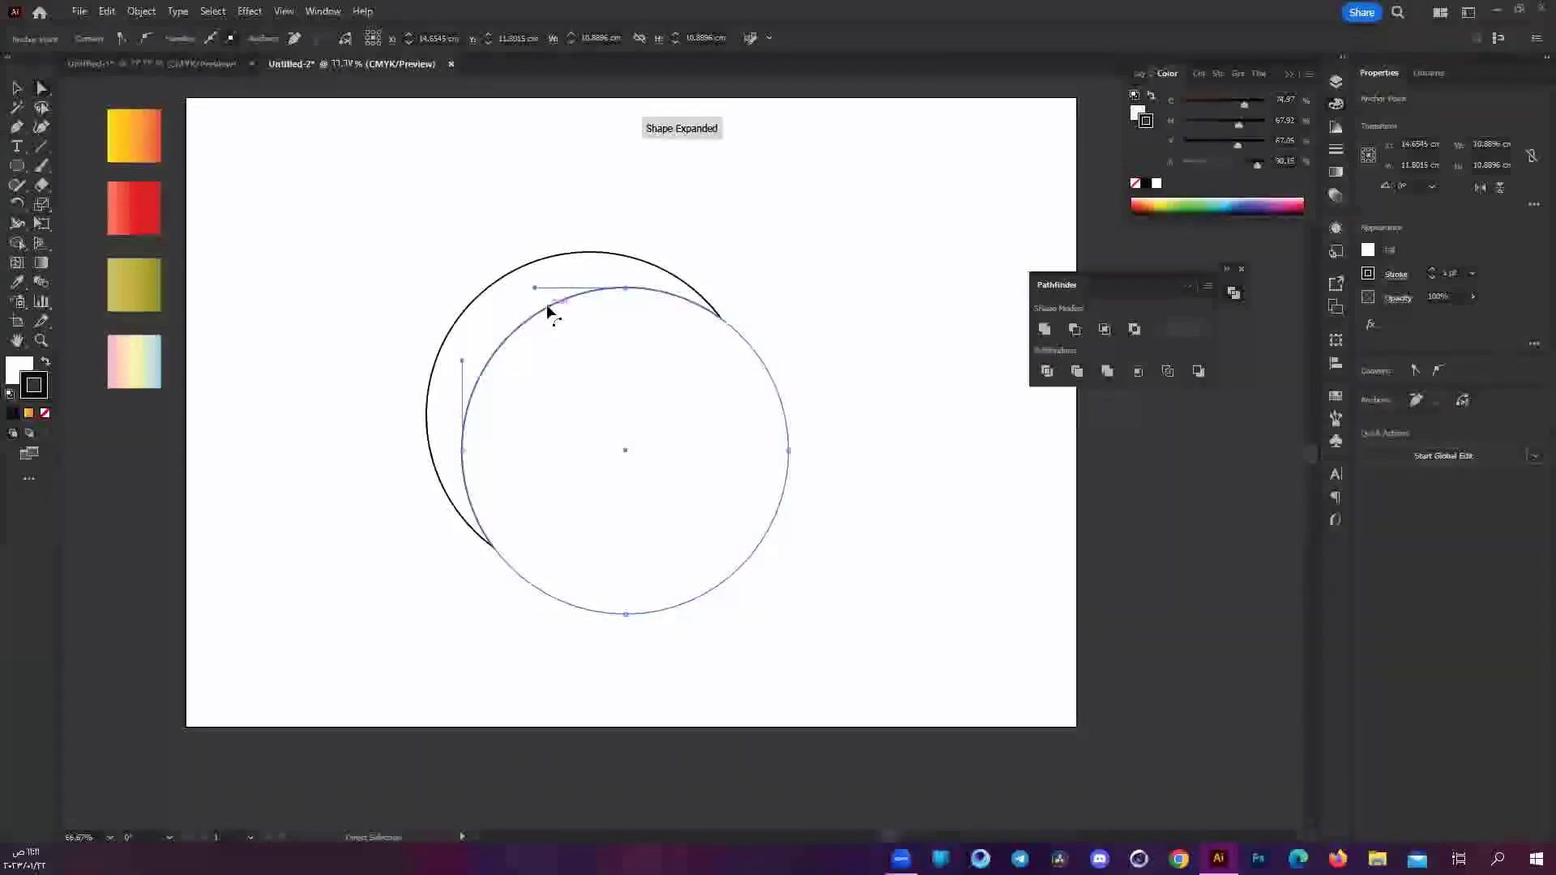
pyautogui.moveTo(551, 311); pyautogui.dragTo(612, 295)
# Move the inner circle slightly right, then preview Minus Front and undo it.
pyautogui.keyDown('shift'); pyautogui.click(461, 452); pyautogui.keyUp('shift')
pyautogui.click(626, 614)
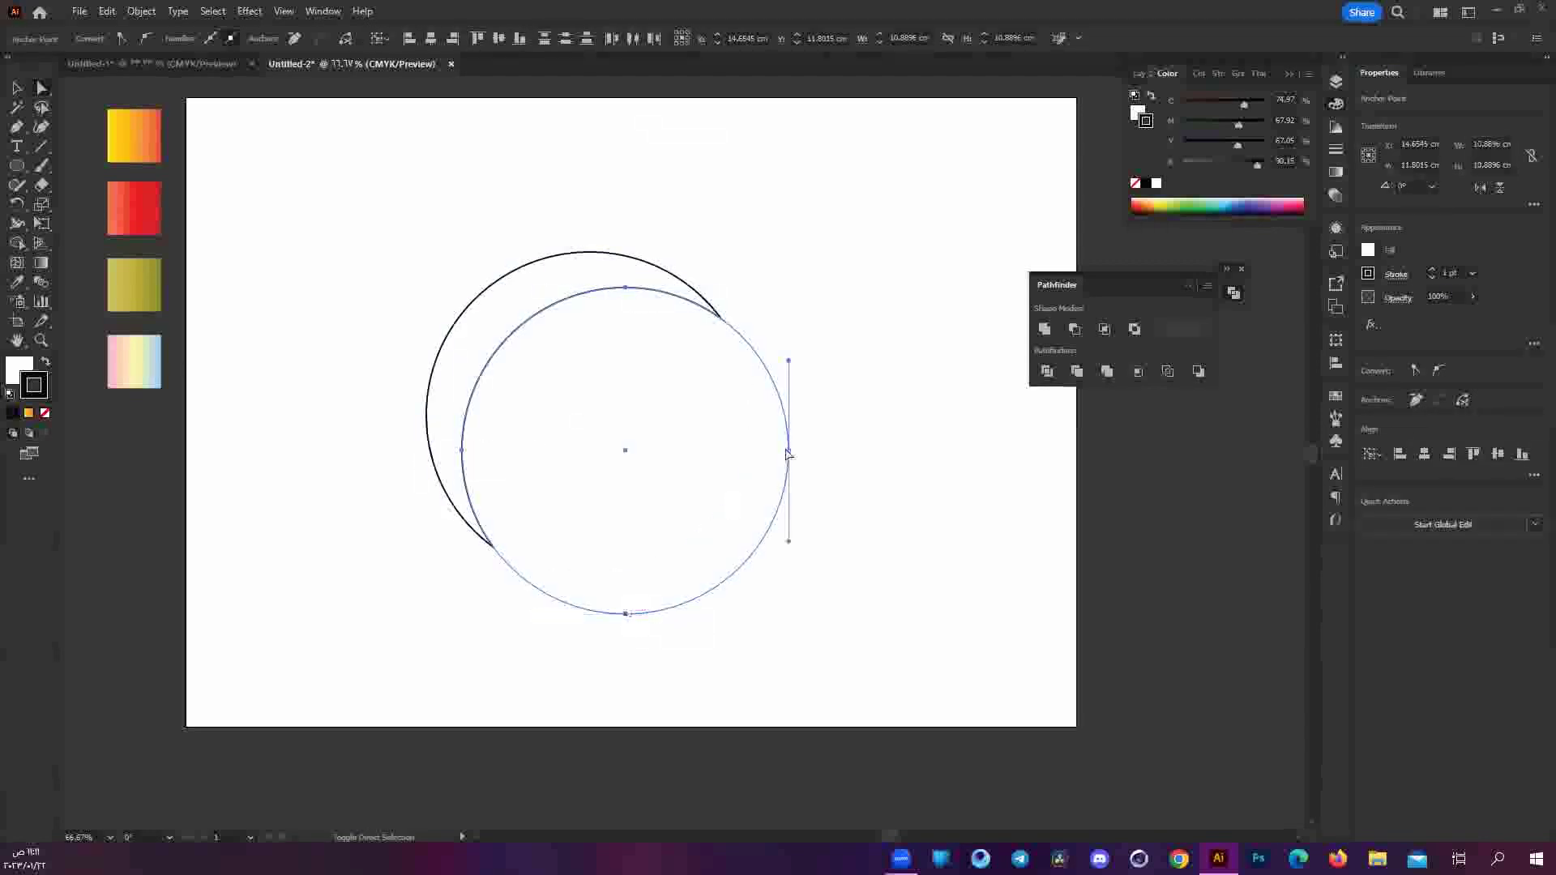
pyautogui.click(497, 357)
pyautogui.moveTo(504, 344); pyautogui.dragTo(508, 320)
pyautogui.keyDown('shift'); pyautogui.click(538, 267); pyautogui.keyUp('shift')
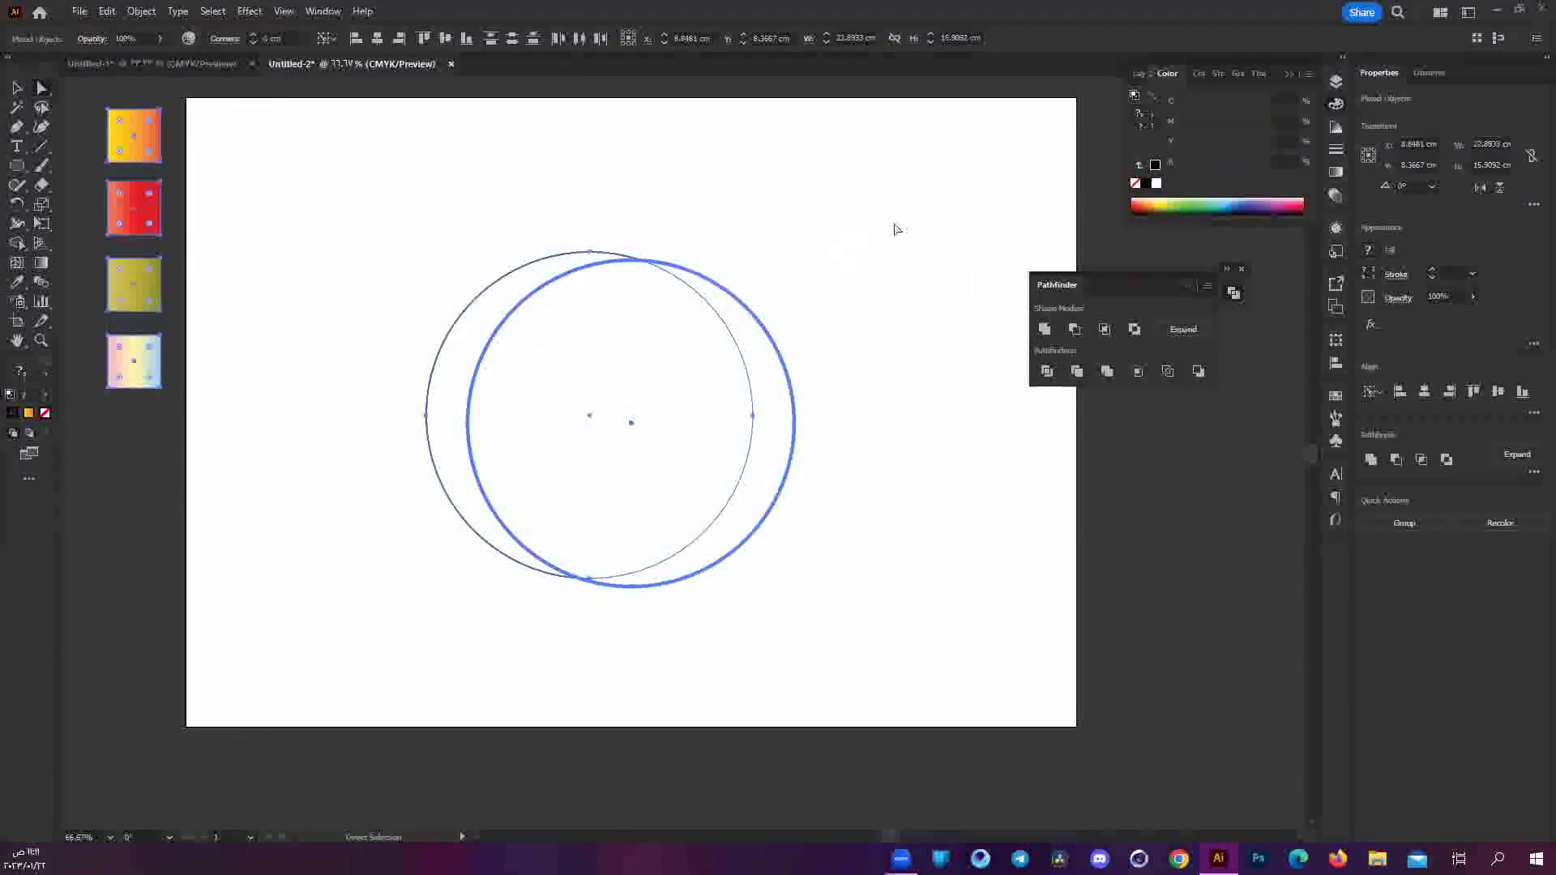
pyautogui.click(1074, 328)
pyautogui.hotkey('ctrl', 'z')
# Redo the crescent subtraction and select the crescent's path.
pyautogui.hotkey('ctrl', 'shift', 'z')
pyautogui.click(921, 462)
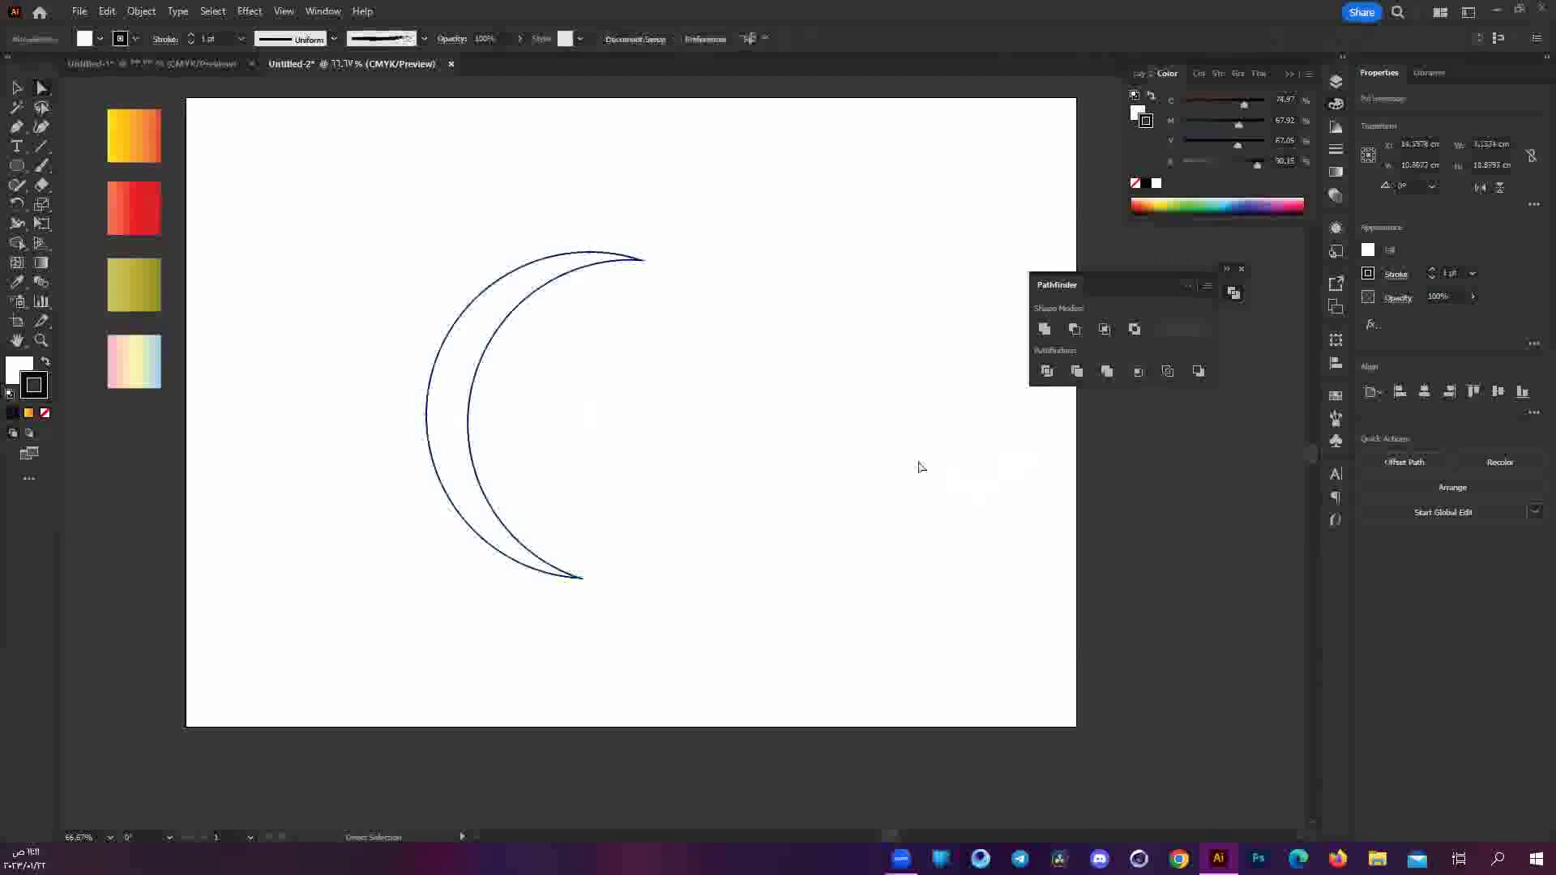
pyautogui.scroll(1, 530, 316)
pyautogui.moveTo(406, 243); pyautogui.dragTo(567, 451)
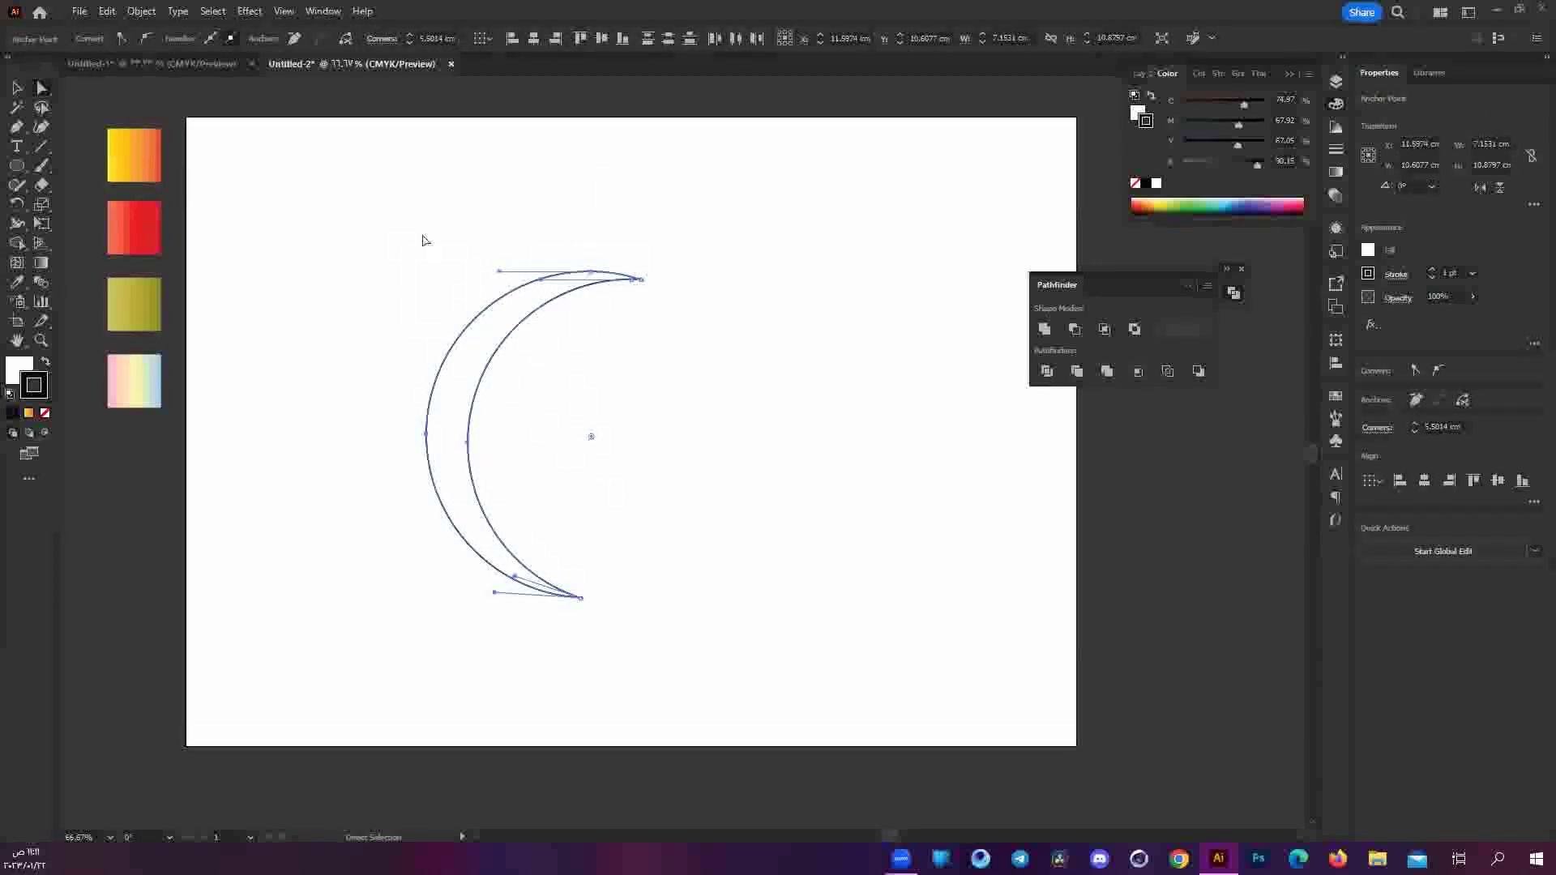
# Open the Rotate settings for the crescent, then close them without rotating.
pyautogui.click(13, 205)
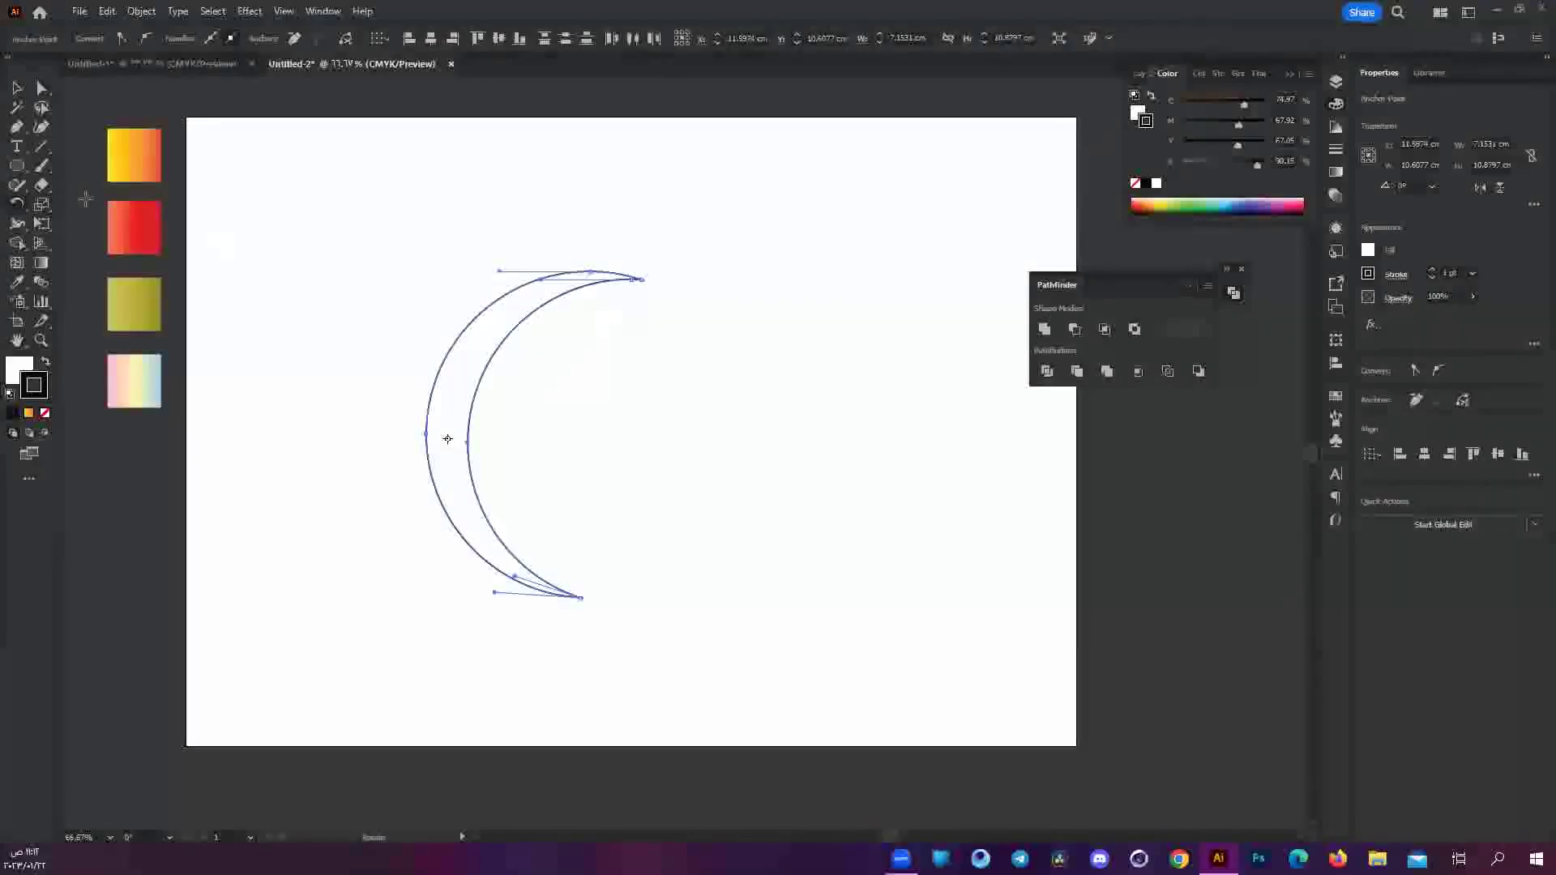
pyautogui.doubleClick(19, 208)
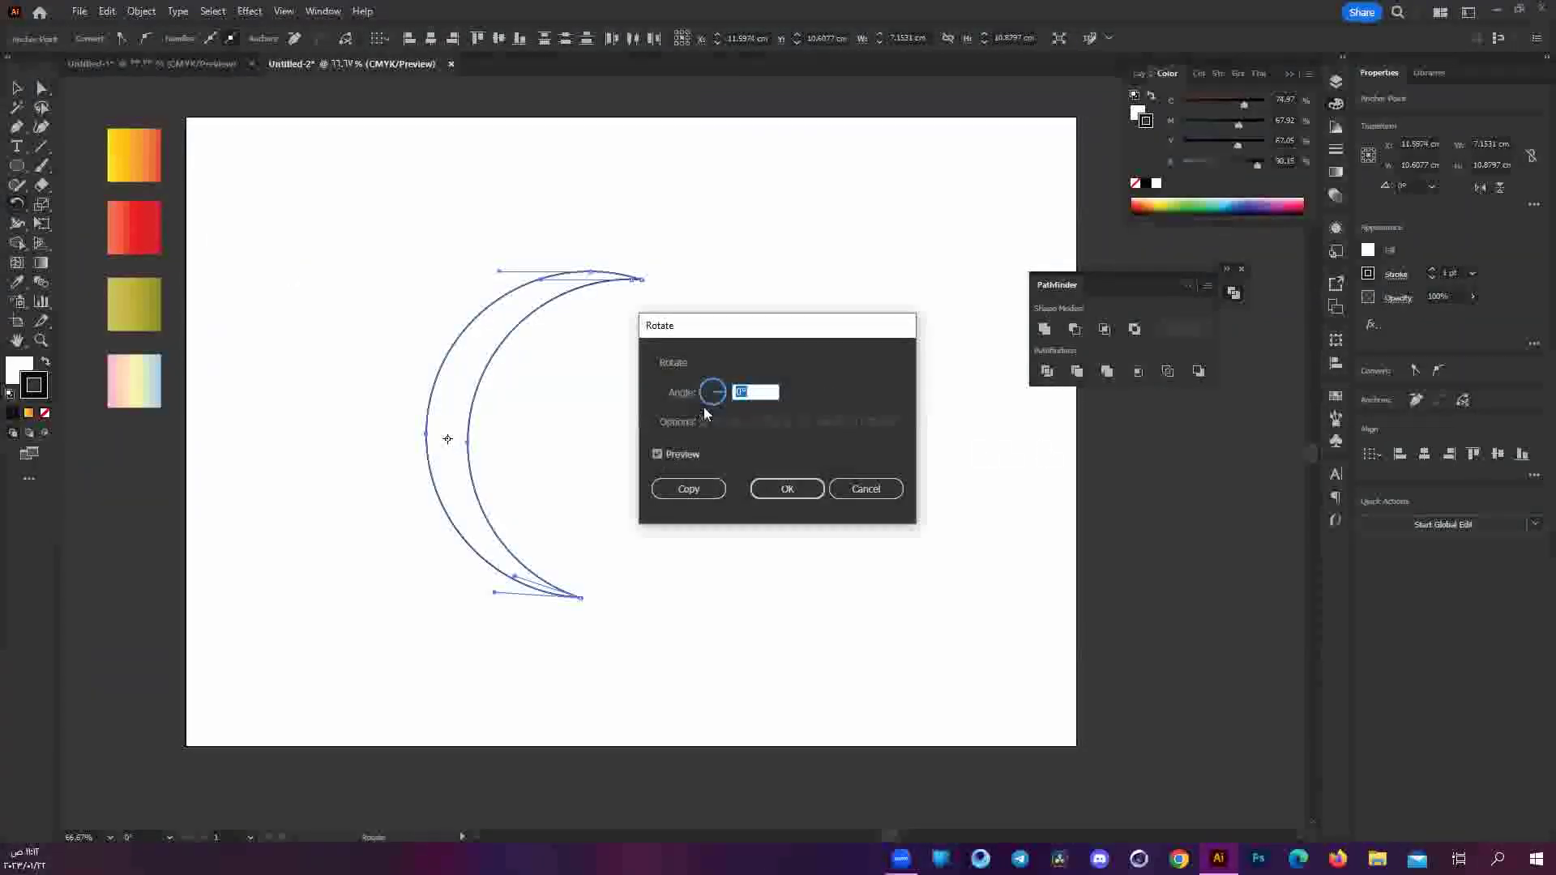
pyautogui.click(861, 491)
pyautogui.rightClick(492, 357)
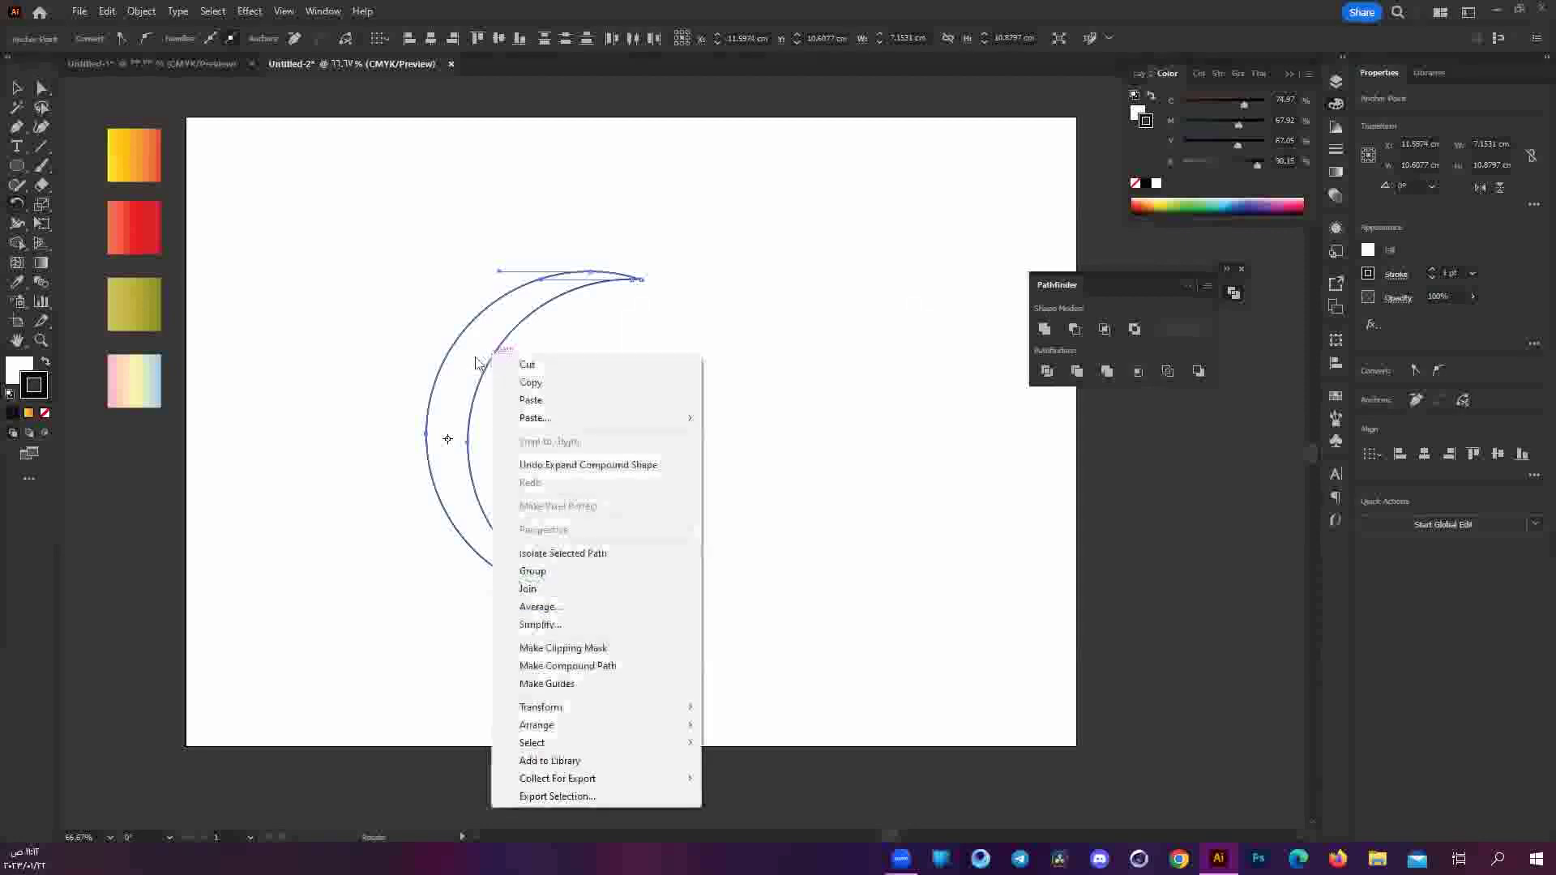
pyautogui.moveTo(542, 706)
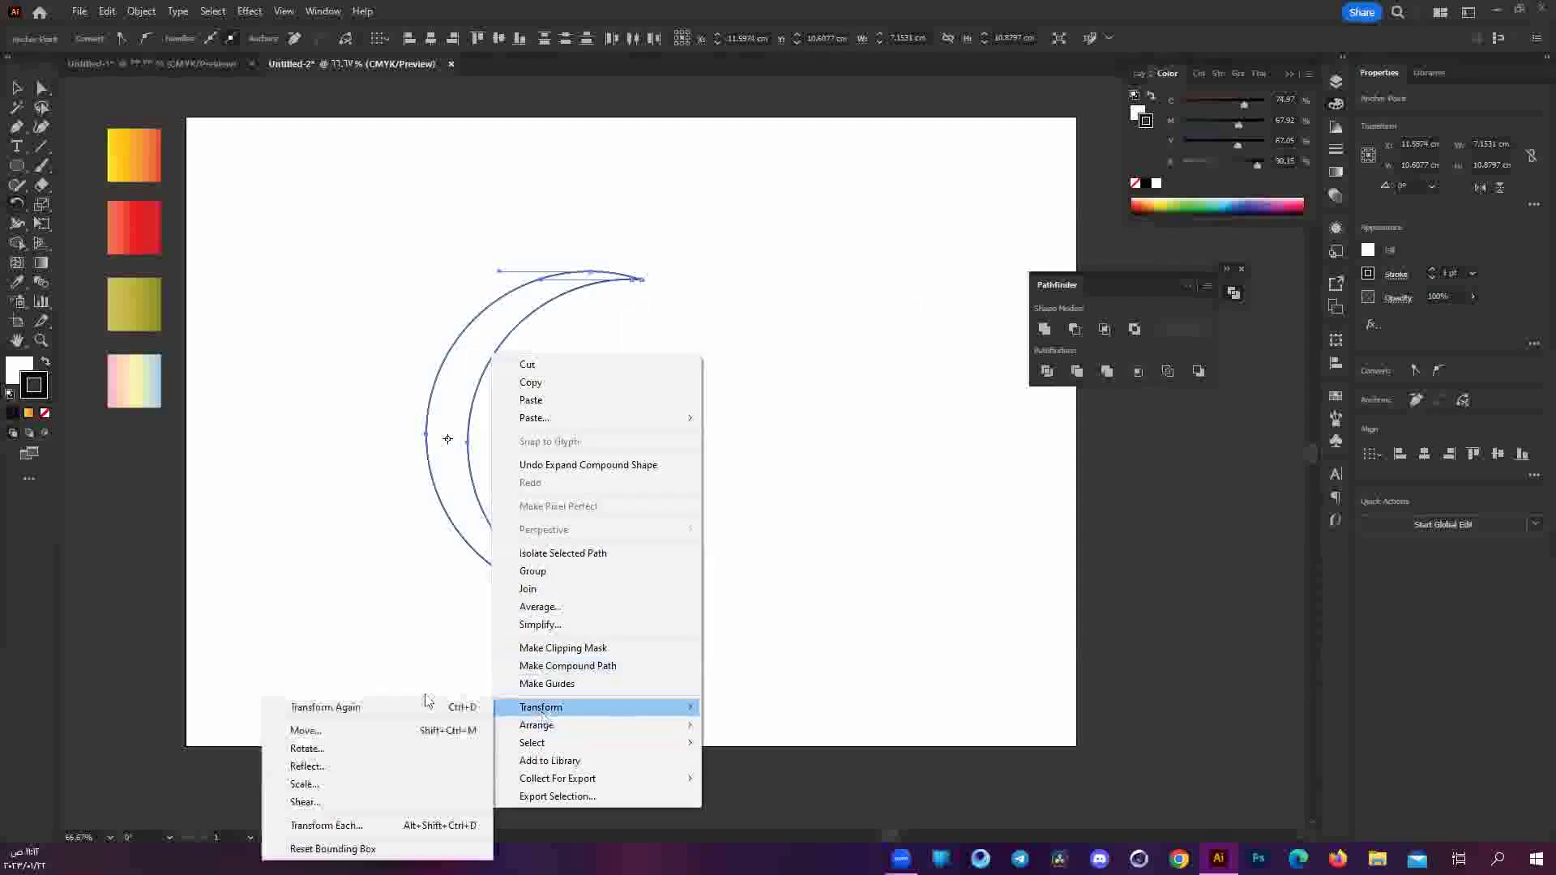
pyautogui.click(427, 743)
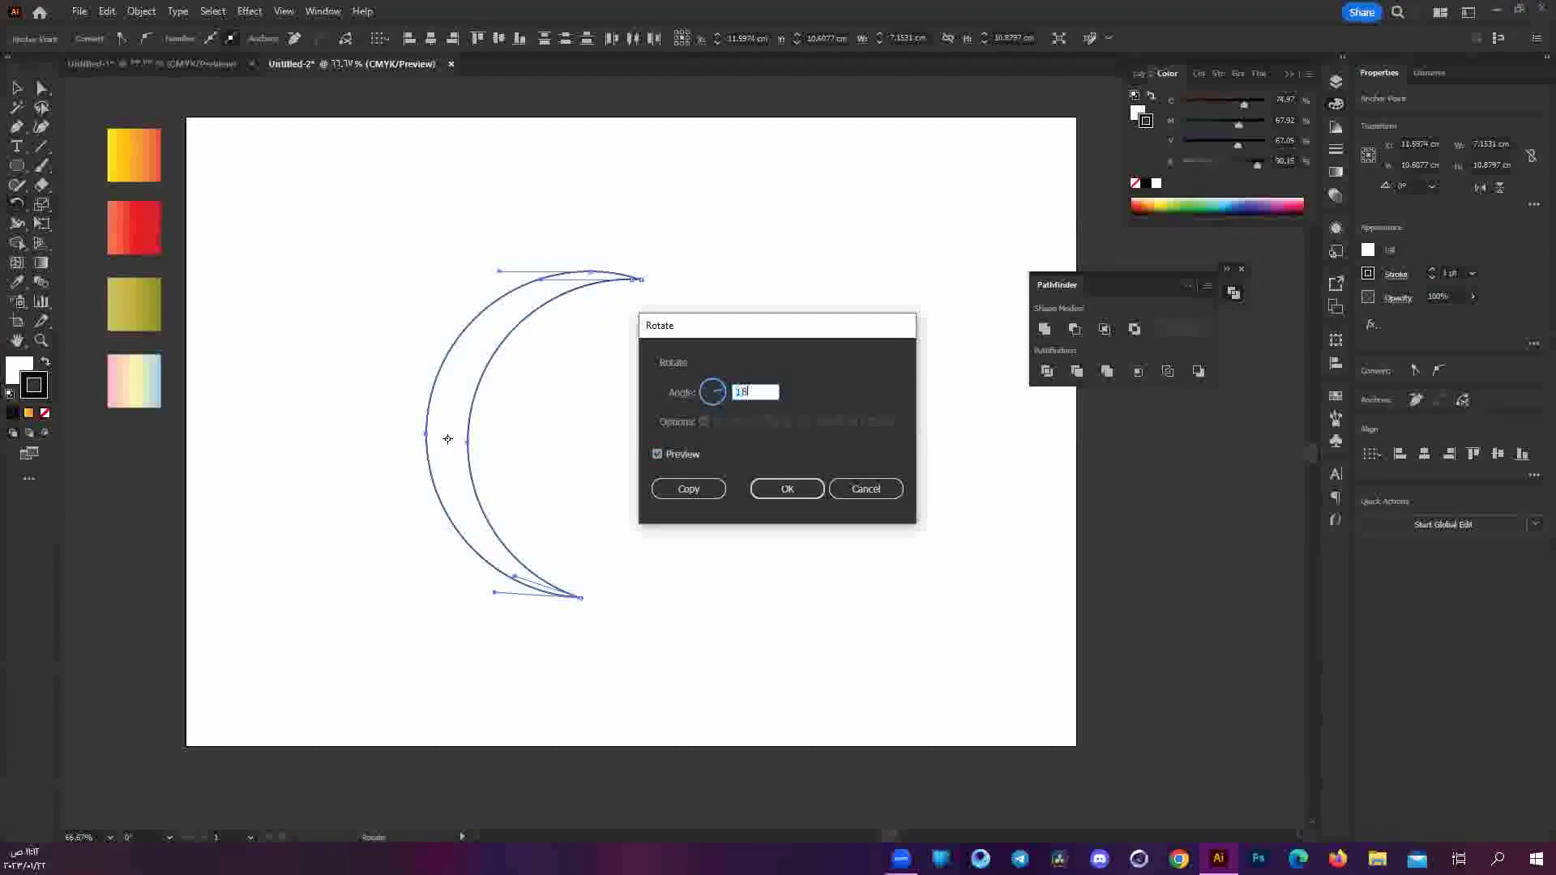
pyautogui.press('Tab')
pyautogui.click(658, 454)
pyautogui.click(860, 486)
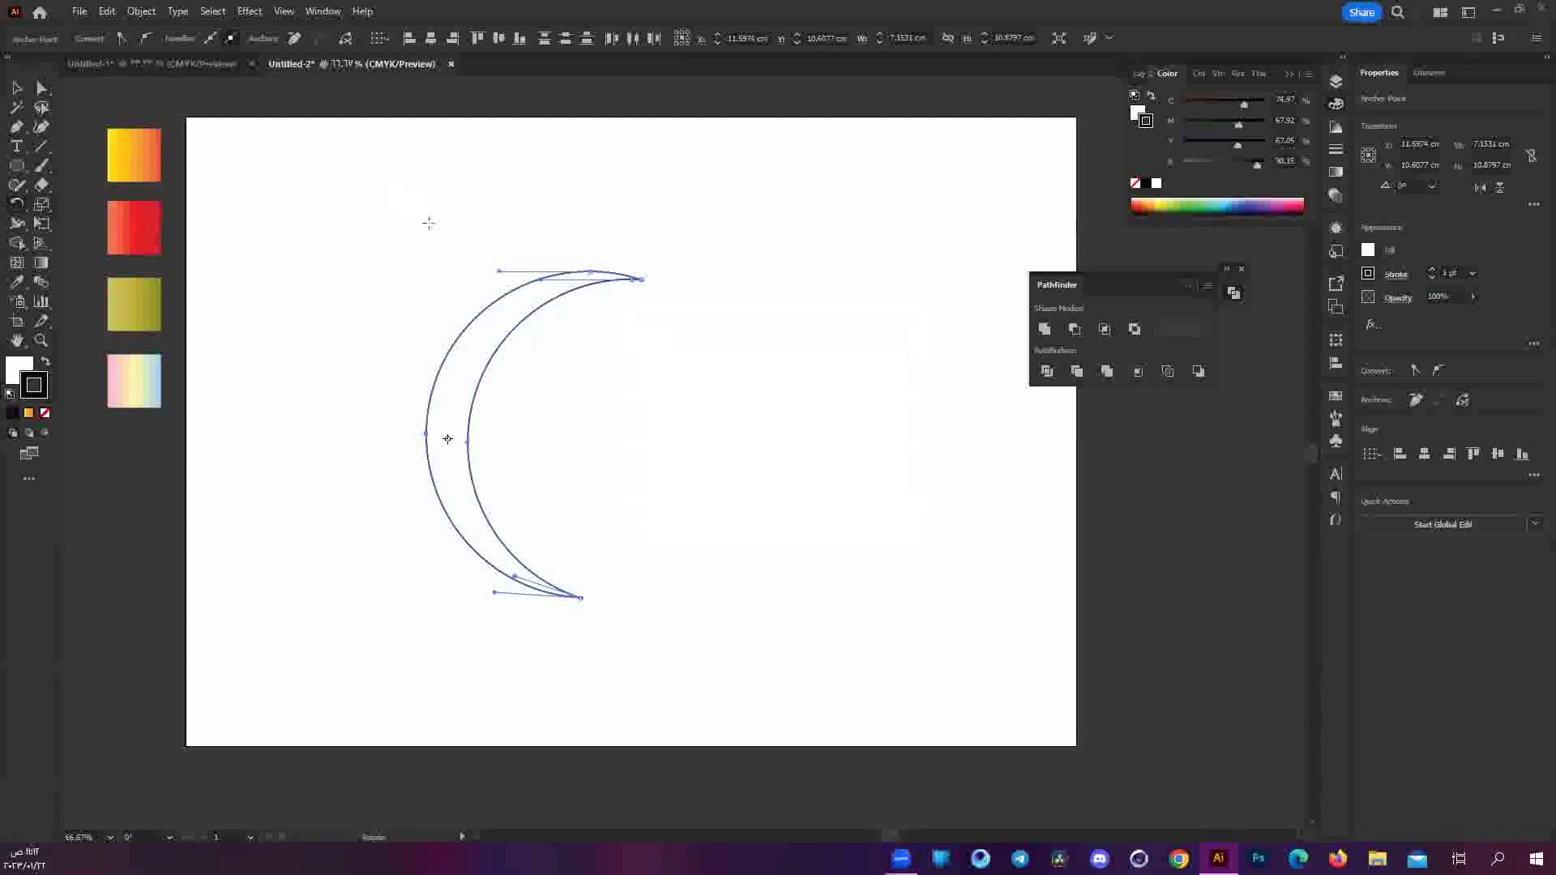
# Make a 180° rotated copy of the crescent through the Rotate dialog's Copy button.
pyautogui.press('a')
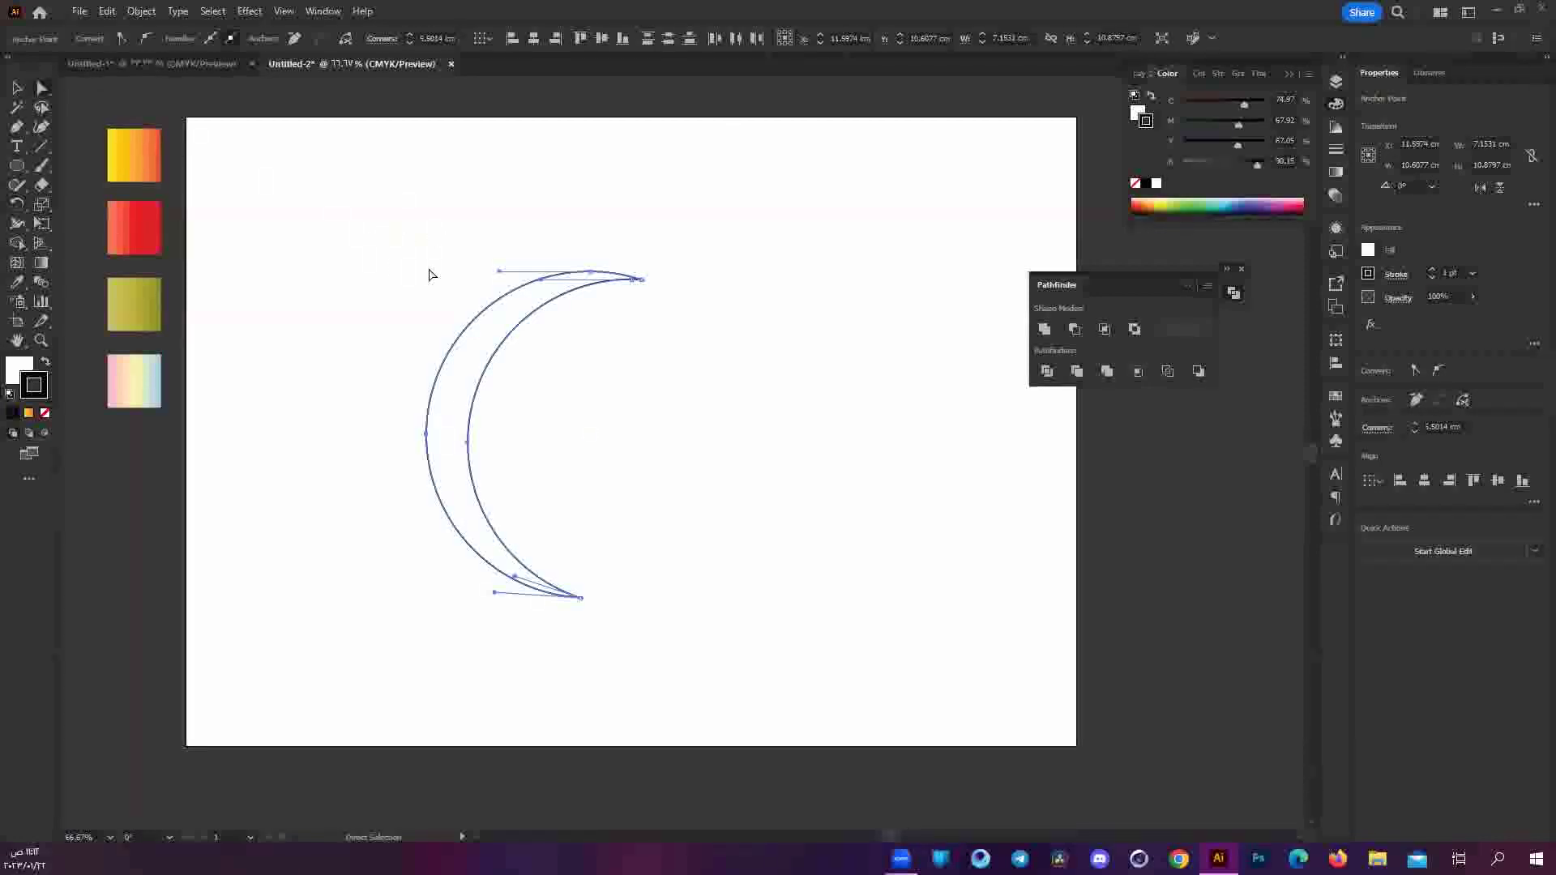
pyautogui.click(468, 405)
pyautogui.rightClick(468, 392)
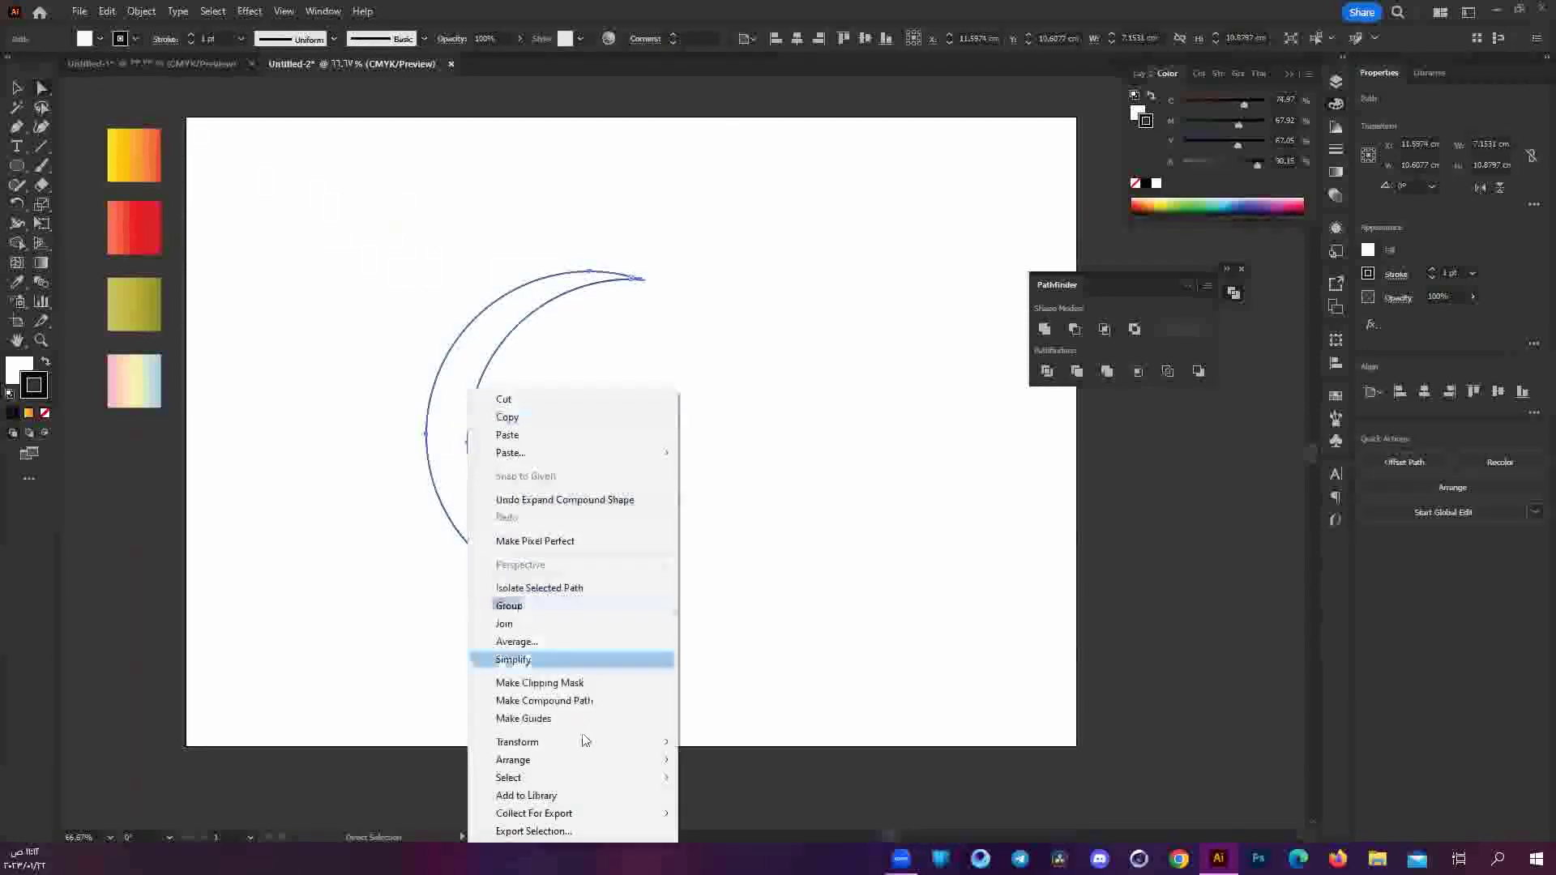
pyautogui.moveTo(571, 742)
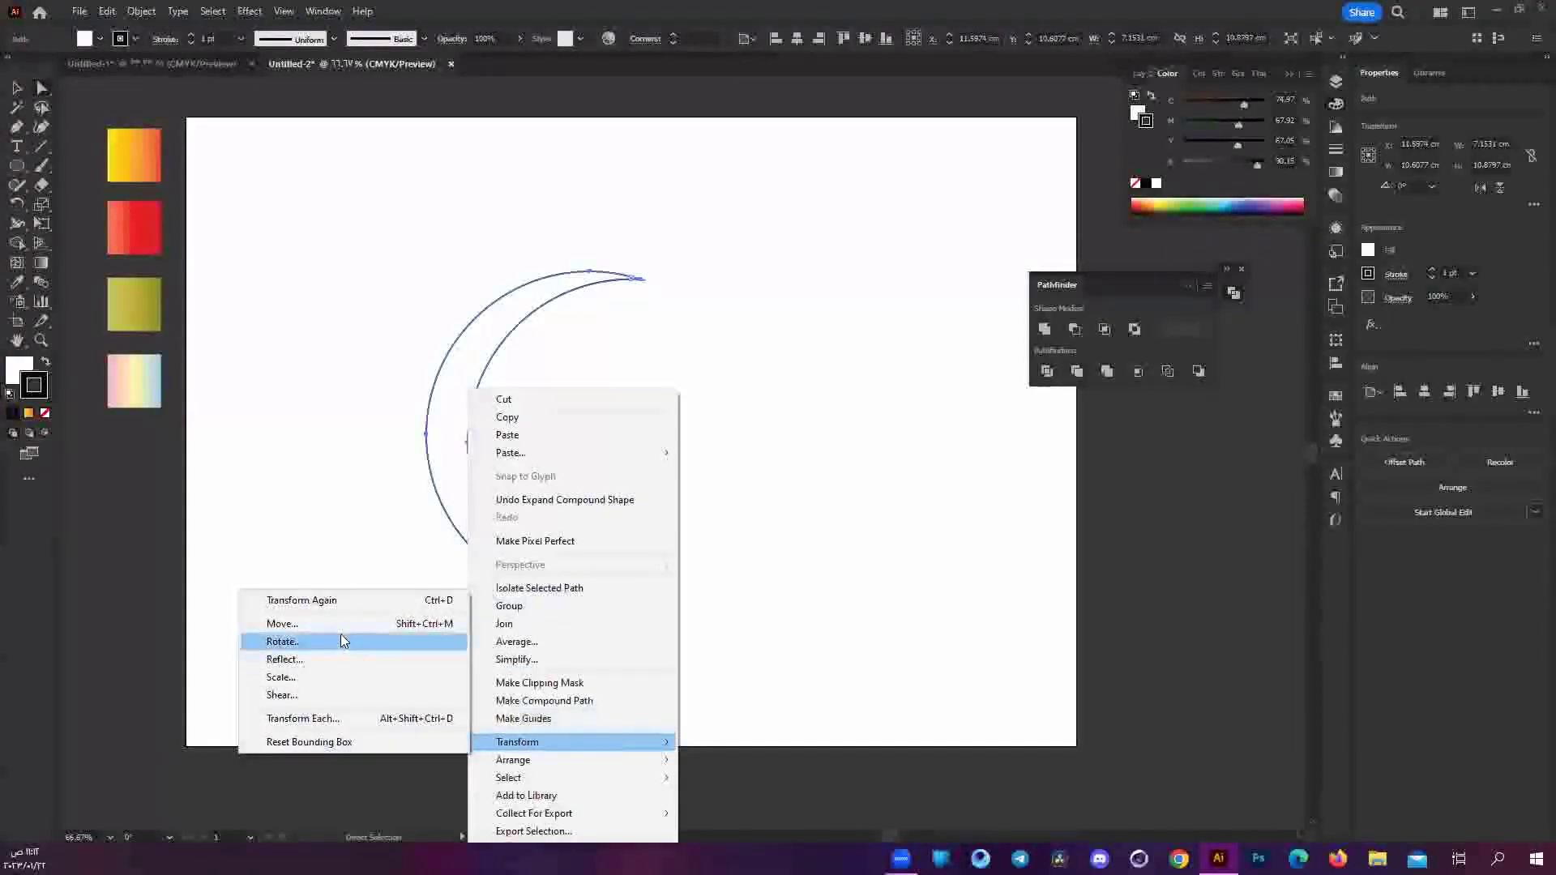
pyautogui.click(340, 641)
pyautogui.write('180')
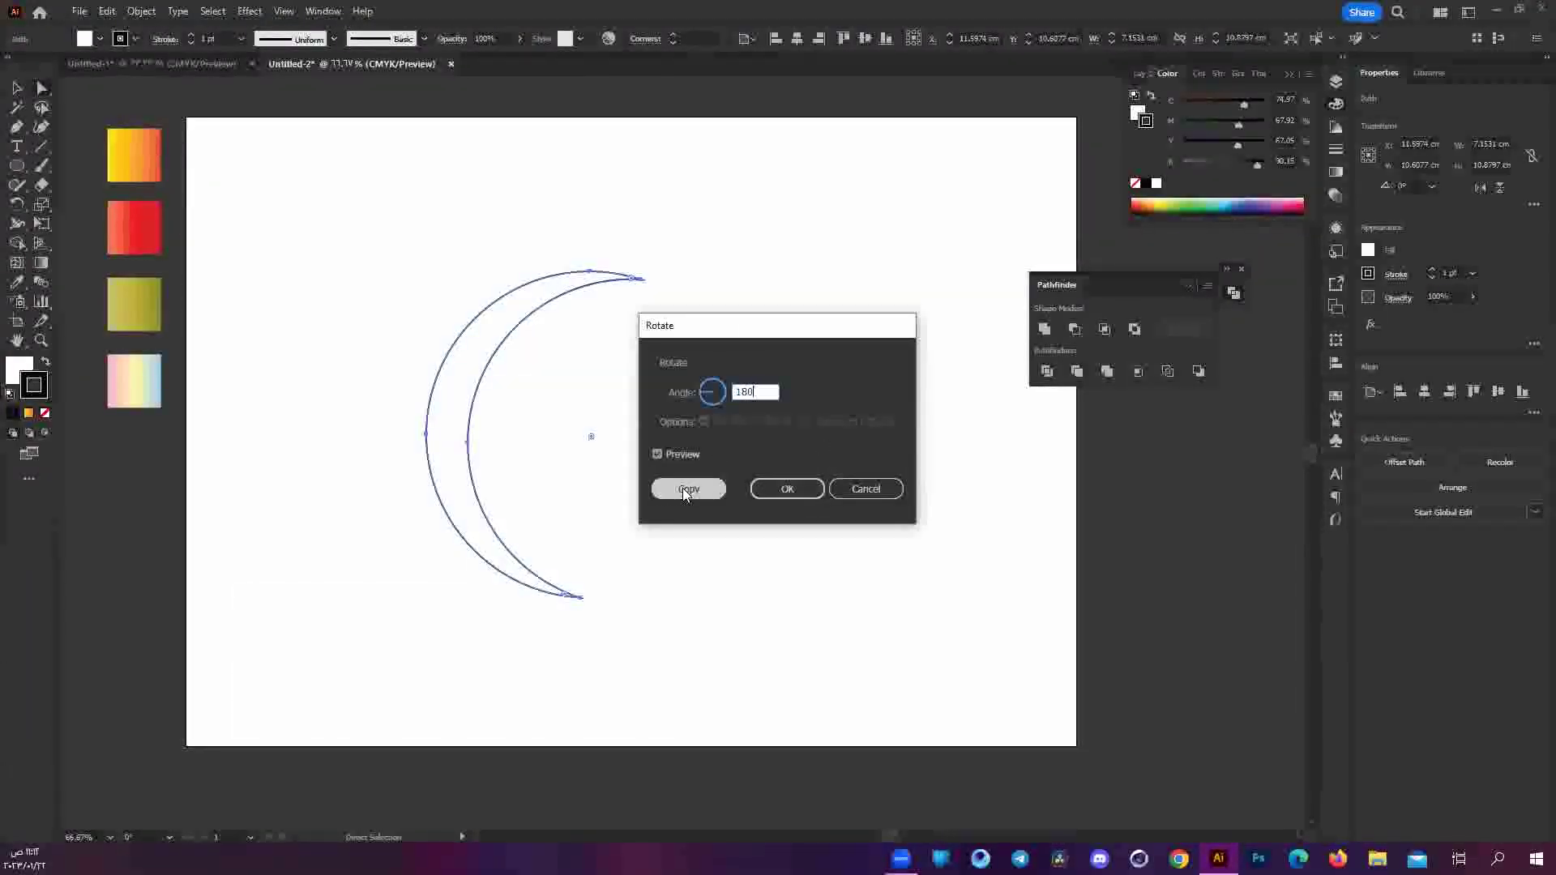
pyautogui.click(682, 488)
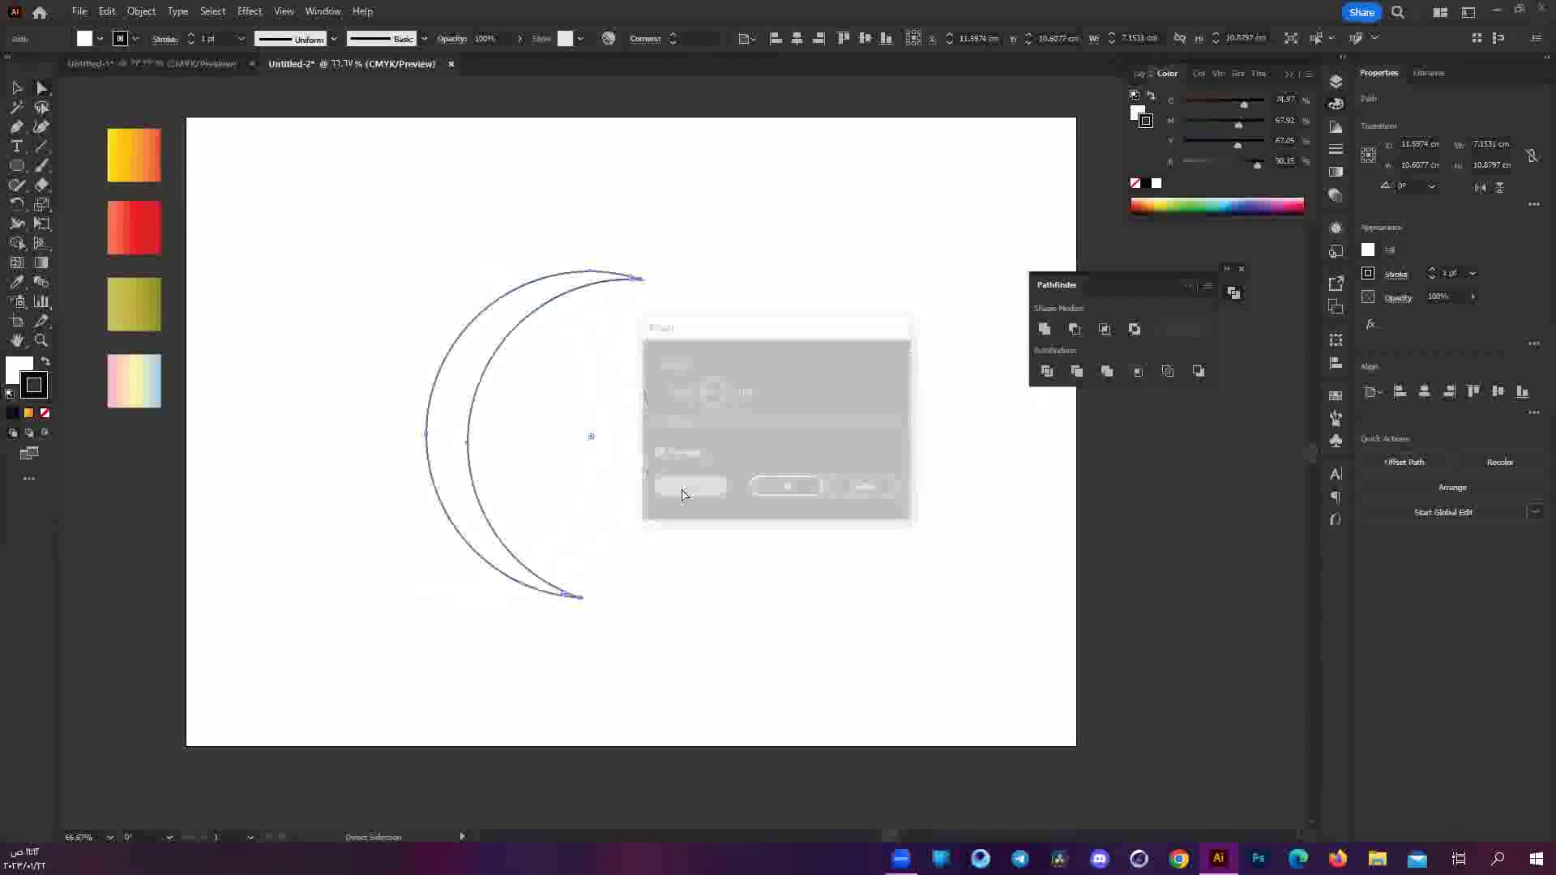
pyautogui.click(840, 251)
pyautogui.keyDown('alt'); pyautogui.scroll(1, 448, 277); pyautogui.keyUp('alt')
pyautogui.keyDown('alt'); pyautogui.scroll(1, 448, 277); pyautogui.keyUp('alt')
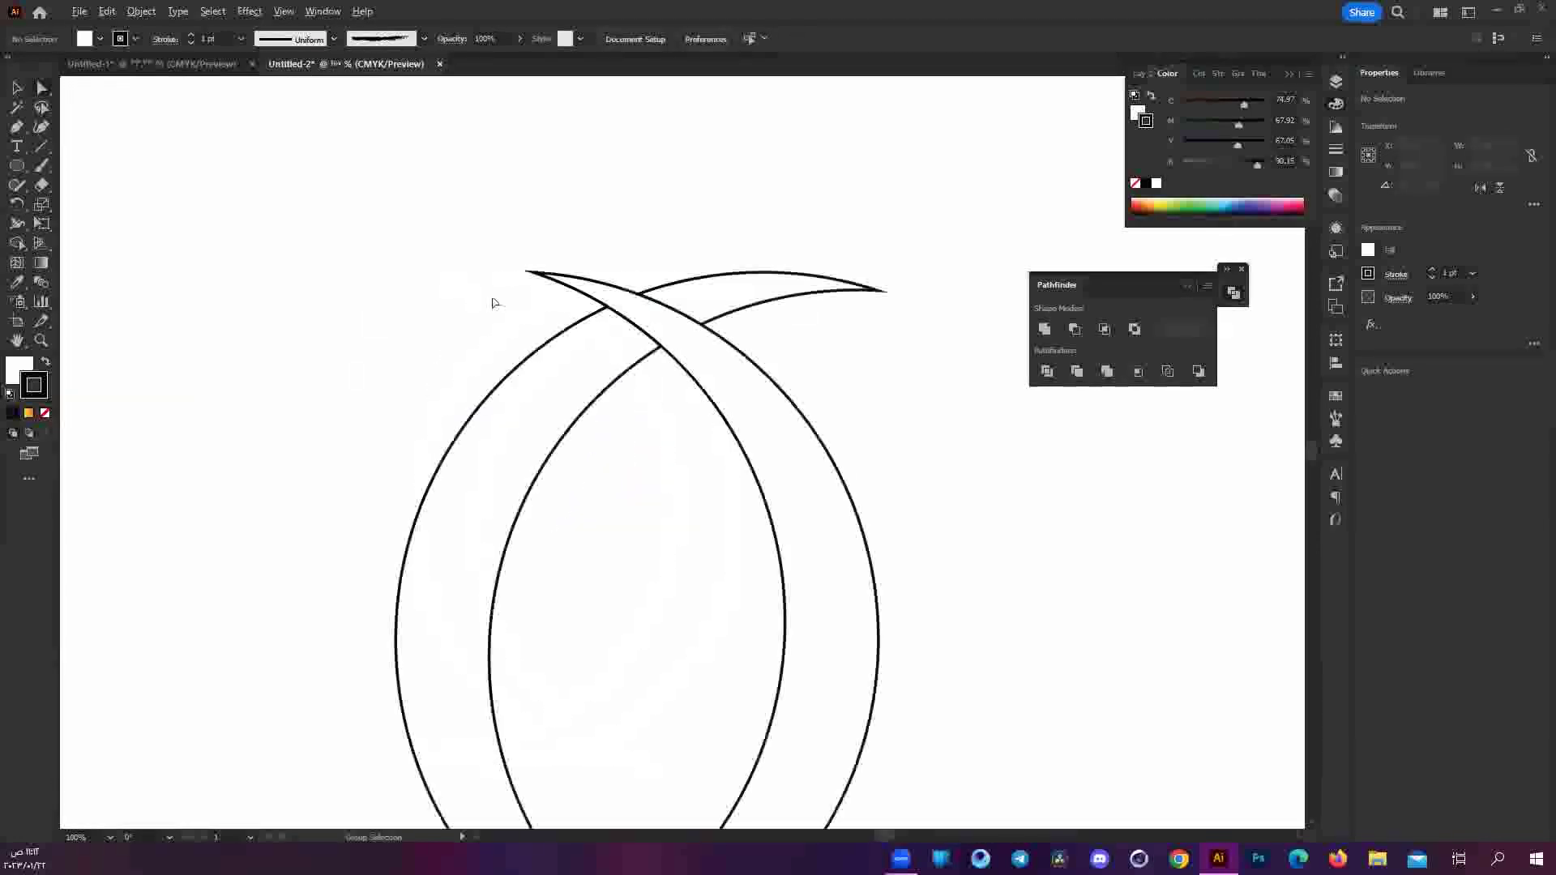
pyautogui.keyDown('alt'); pyautogui.scroll(-1, 764, 347); pyautogui.keyUp('alt')
pyautogui.keyDown('alt'); pyautogui.scroll(-1, 792, 406); pyautogui.keyUp('alt')
# Centre both crescents horizontally using Align To Artboard and Horizontal Align Center.
pyautogui.moveTo(739, 536); pyautogui.dragTo(719, 211)
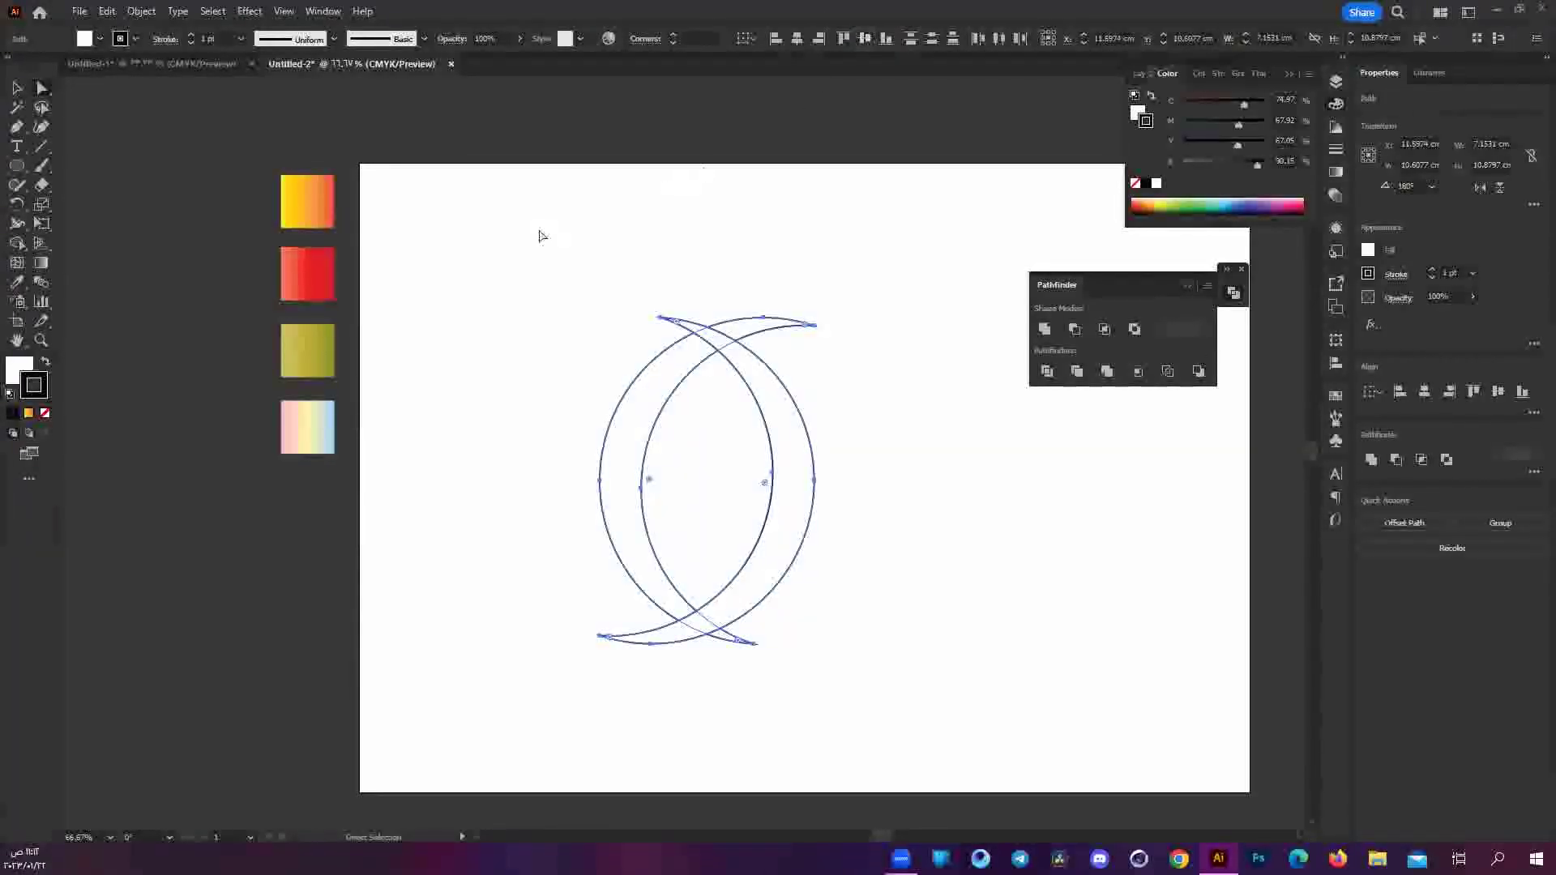
pyautogui.click(746, 38)
pyautogui.click(771, 93)
pyautogui.click(797, 38)
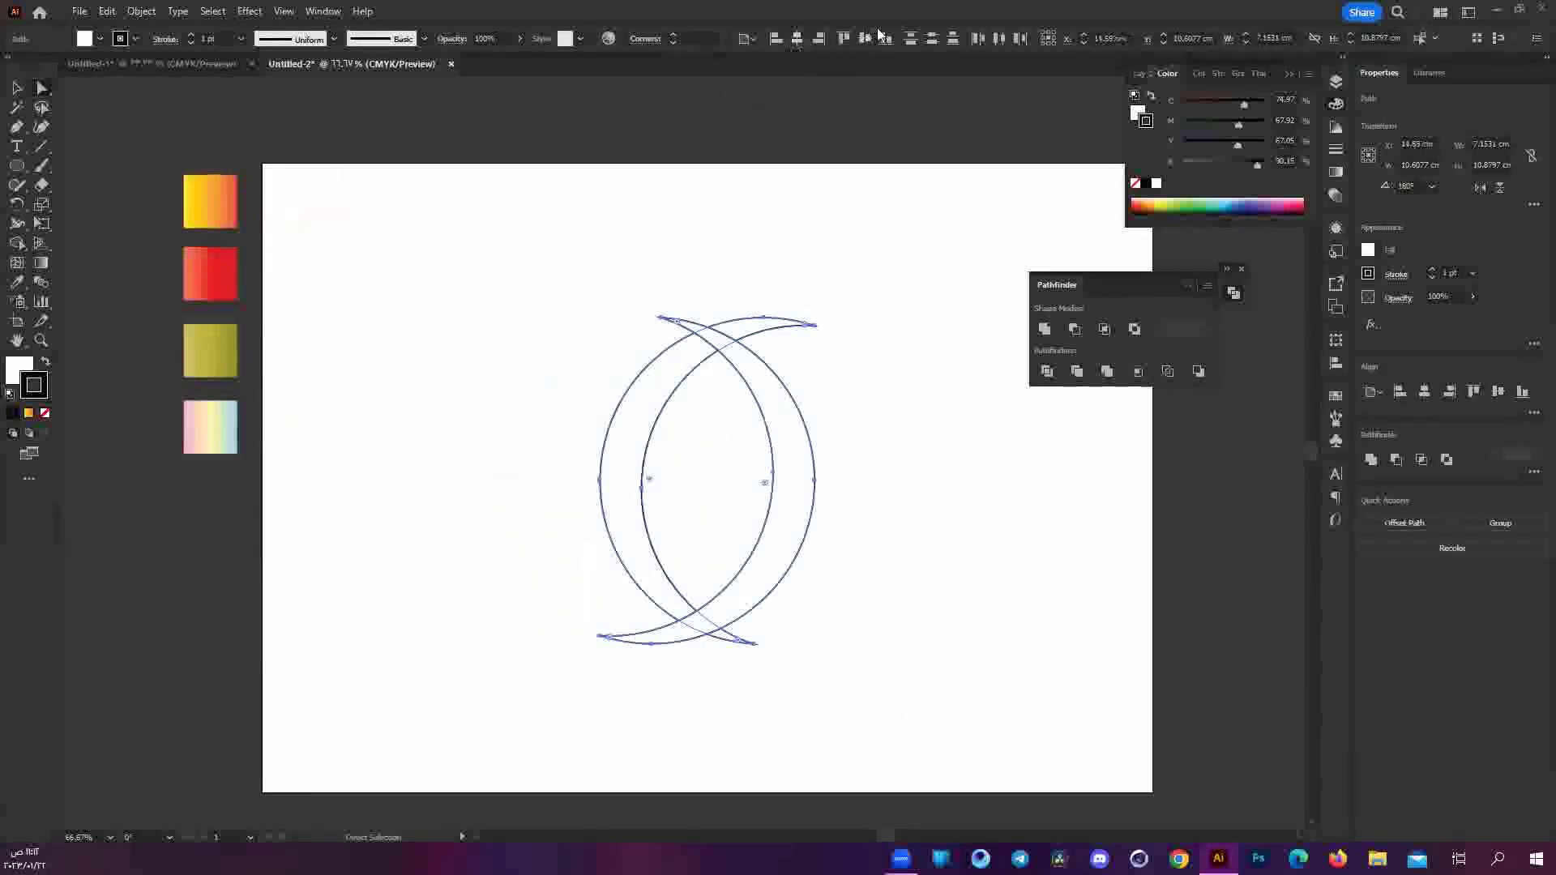
pyautogui.click(834, 427)
pyautogui.scroll(3, 798, 555)
pyautogui.scroll(-1, 802, 538)
pyautogui.scroll(-2, 778, 526)
pyautogui.scroll(2, 815, 397)
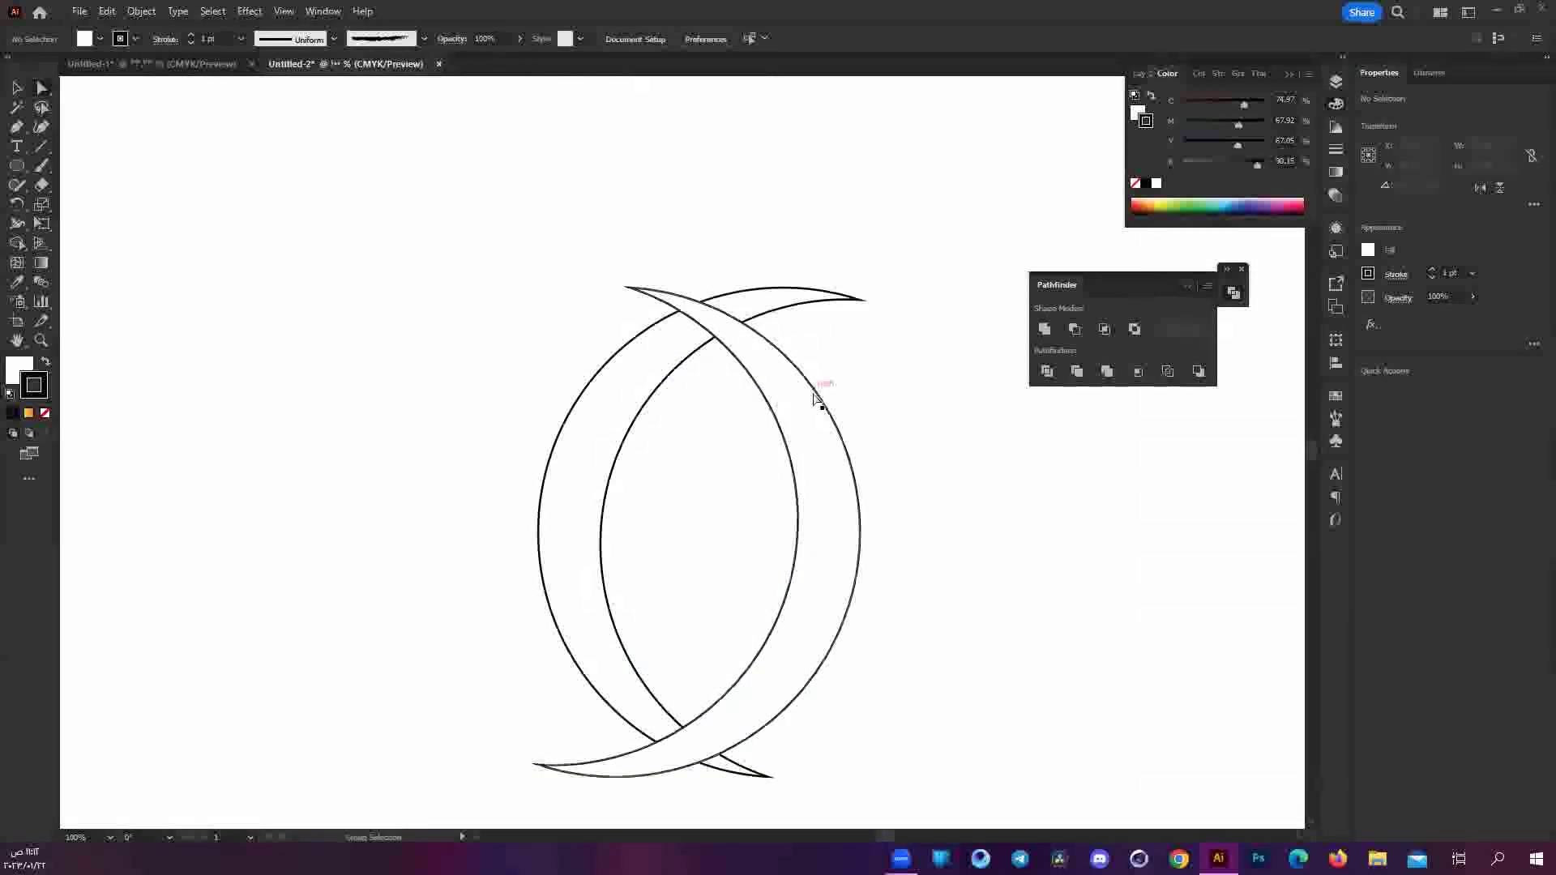
# Try reshaping the right crescent's outer curve, then undo the change.
pyautogui.click(819, 398)
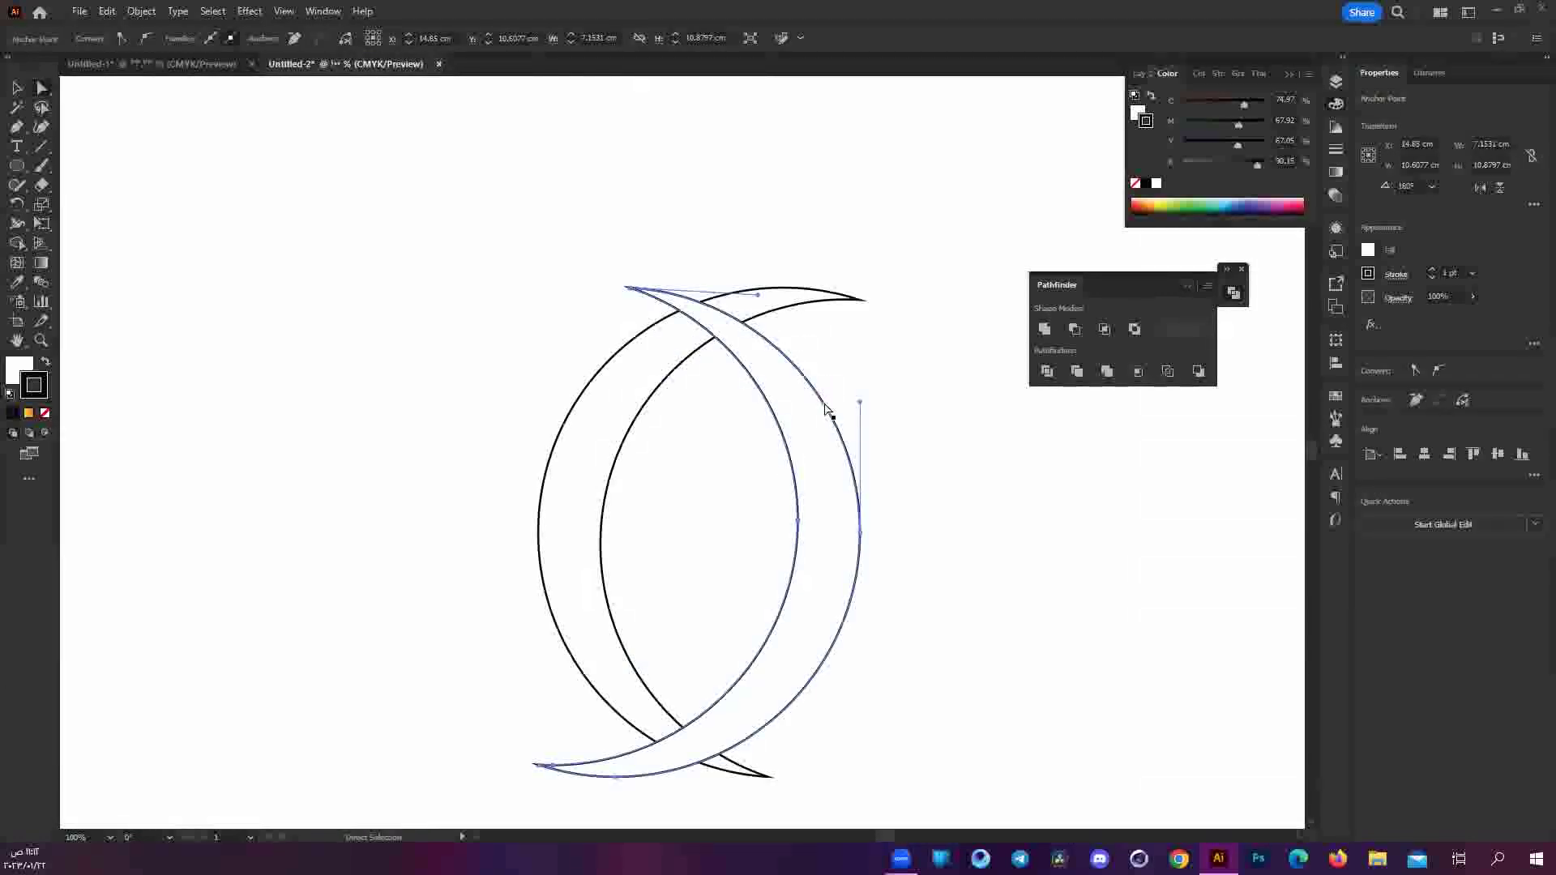
pyautogui.moveTo(828, 410); pyautogui.dragTo(844, 415)
pyautogui.hotkey('ctrl', 'z')
pyautogui.click(844, 454)
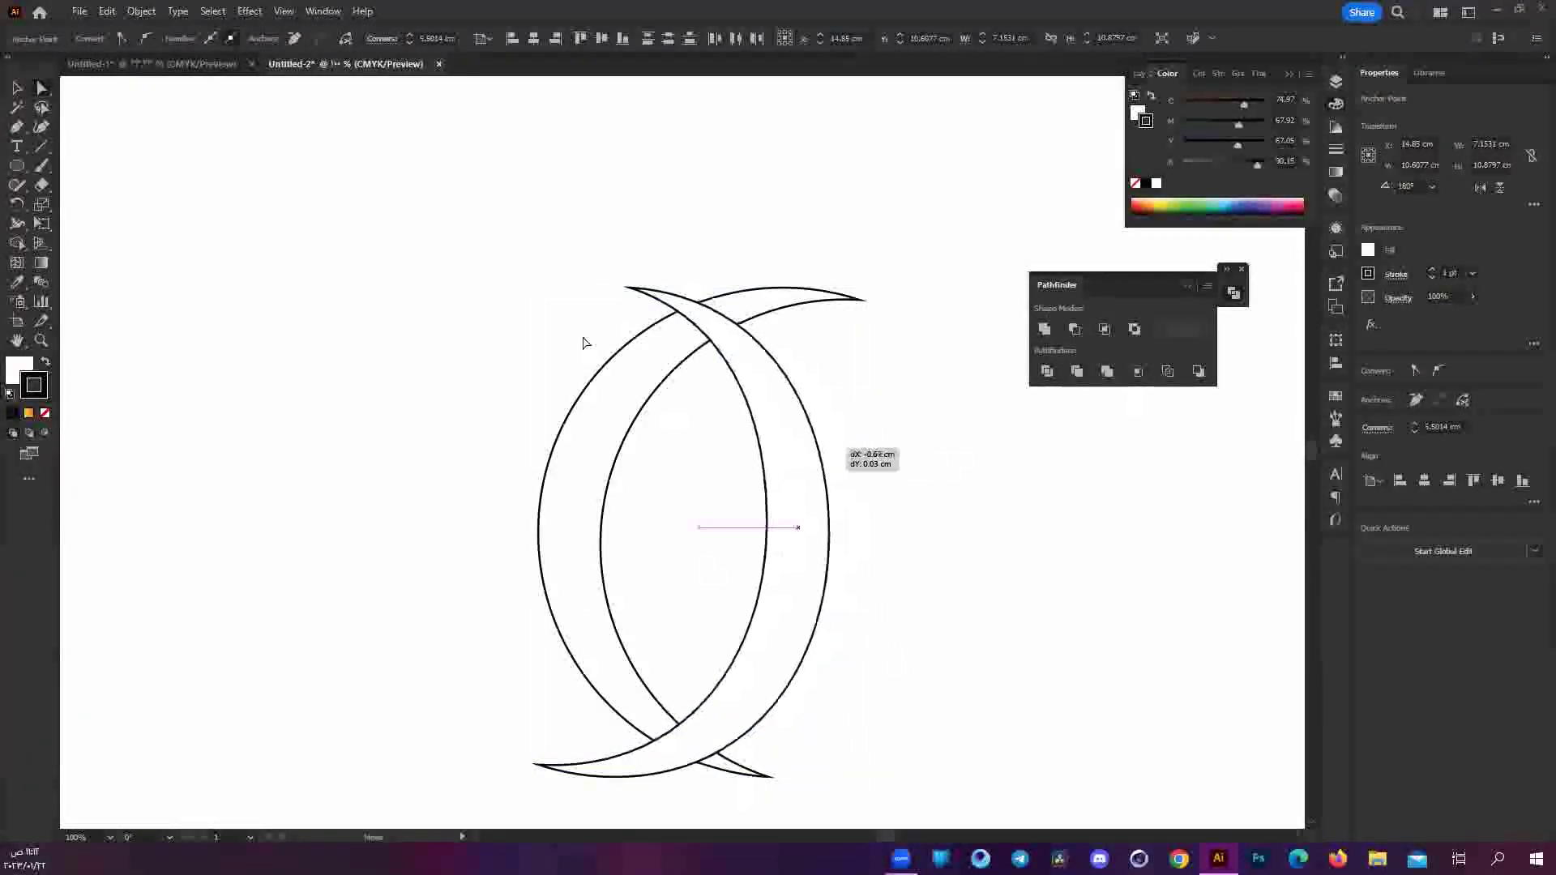
# Move the left crescent further left with the Selection tool, then select both crescents.
pyautogui.press('v')
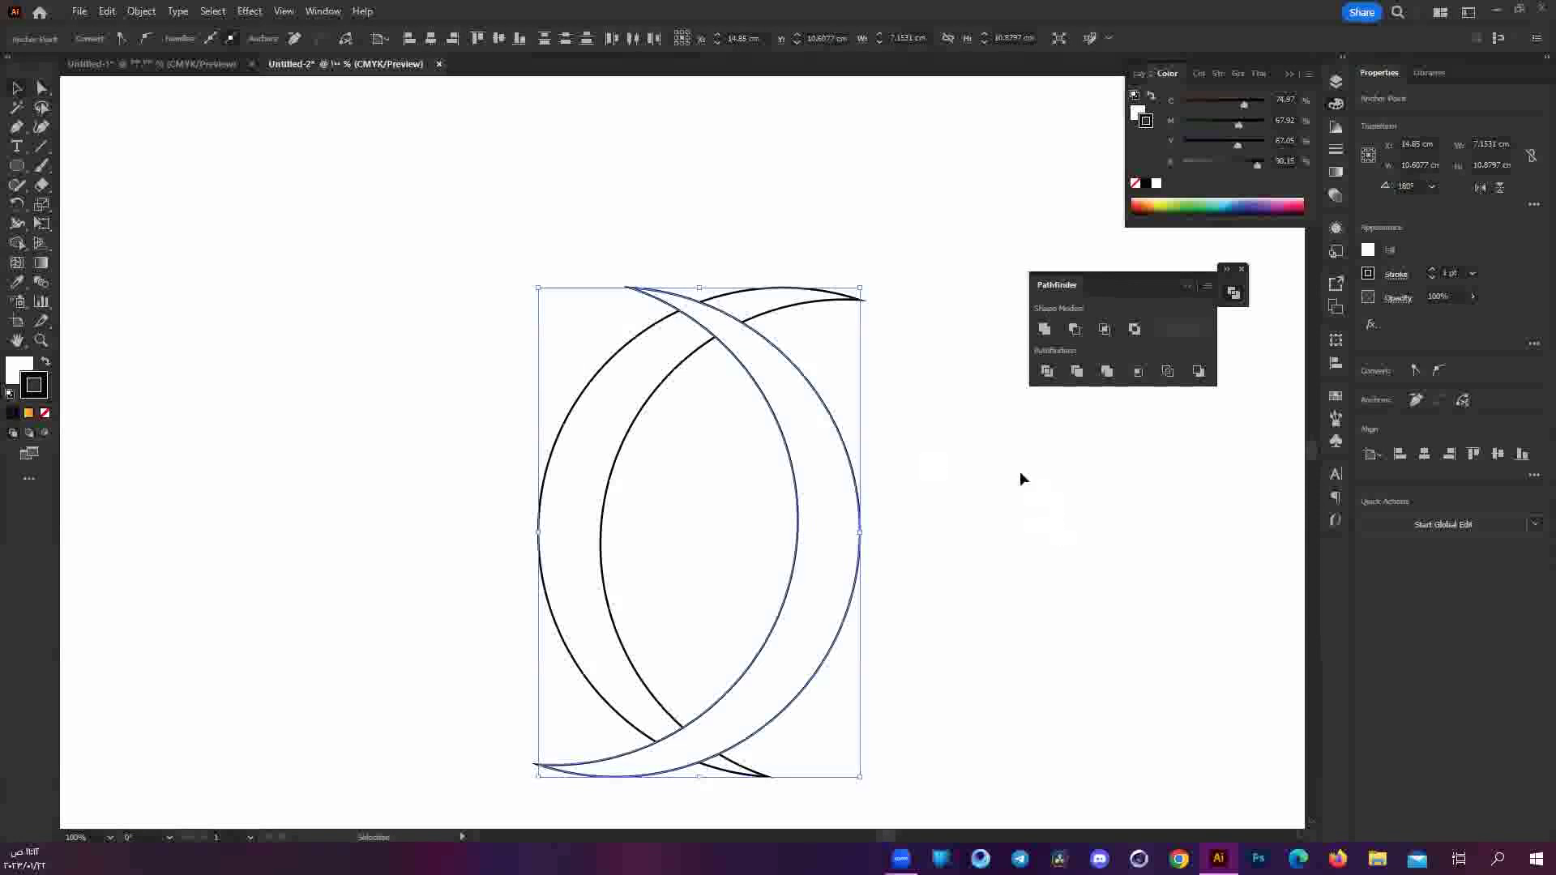
pyautogui.moveTo(983, 469); pyautogui.dragTo(625, 597)
pyautogui.click(696, 624)
pyautogui.moveTo(885, 535)
pyautogui.mouseDown()
pyautogui.moveTo(775, 506)
pyautogui.moveTo(772, 480)
pyautogui.mouseUp()
pyautogui.click(814, 470)
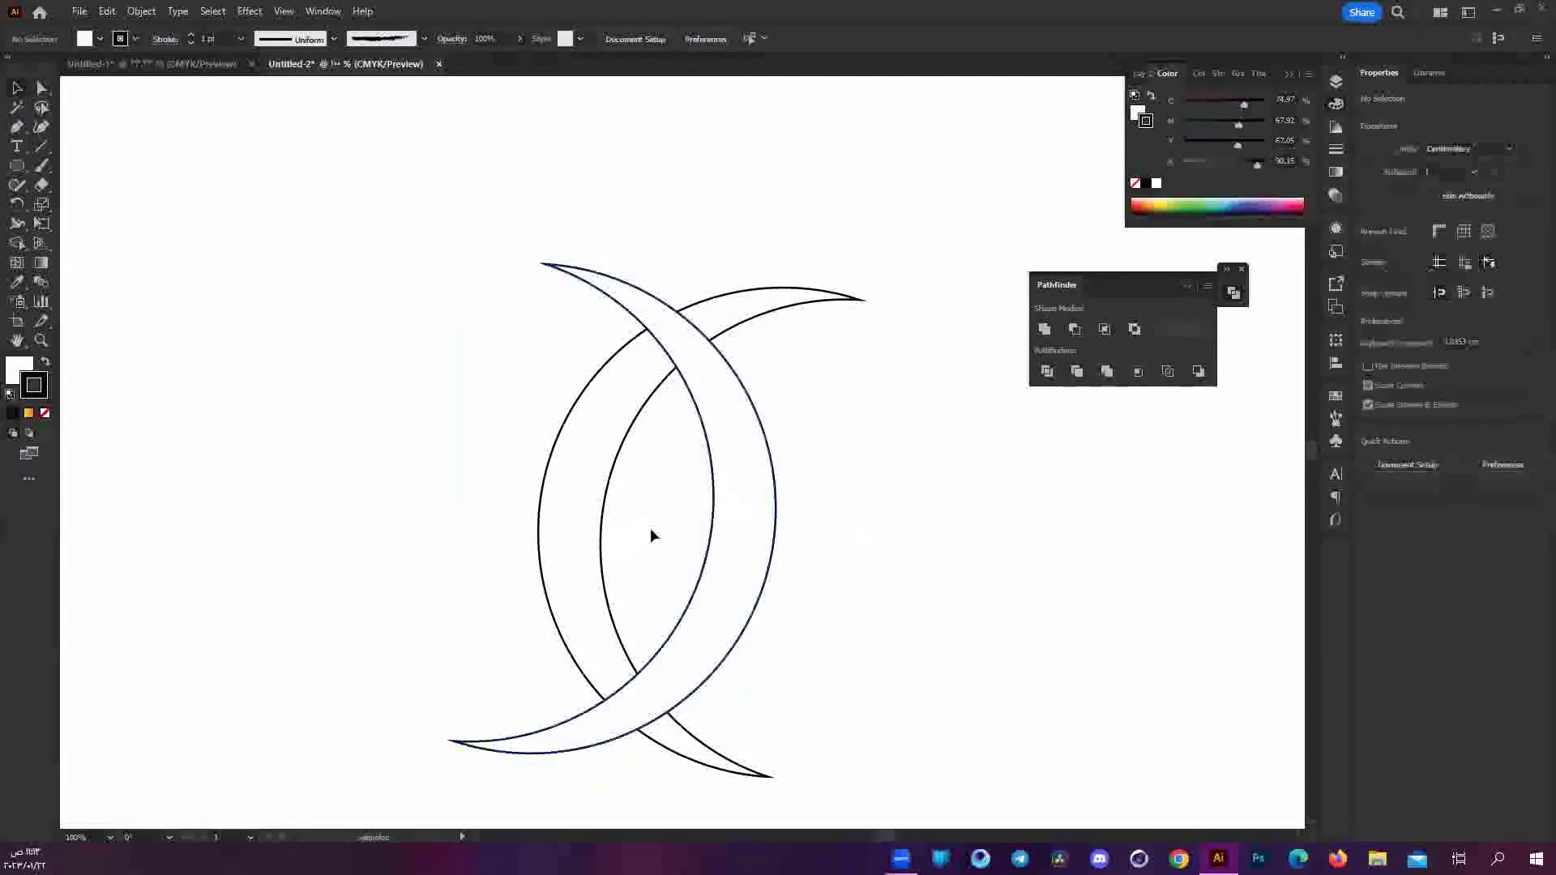
pyautogui.click(774, 510)
pyautogui.moveTo(732, 482); pyautogui.dragTo(733, 482)
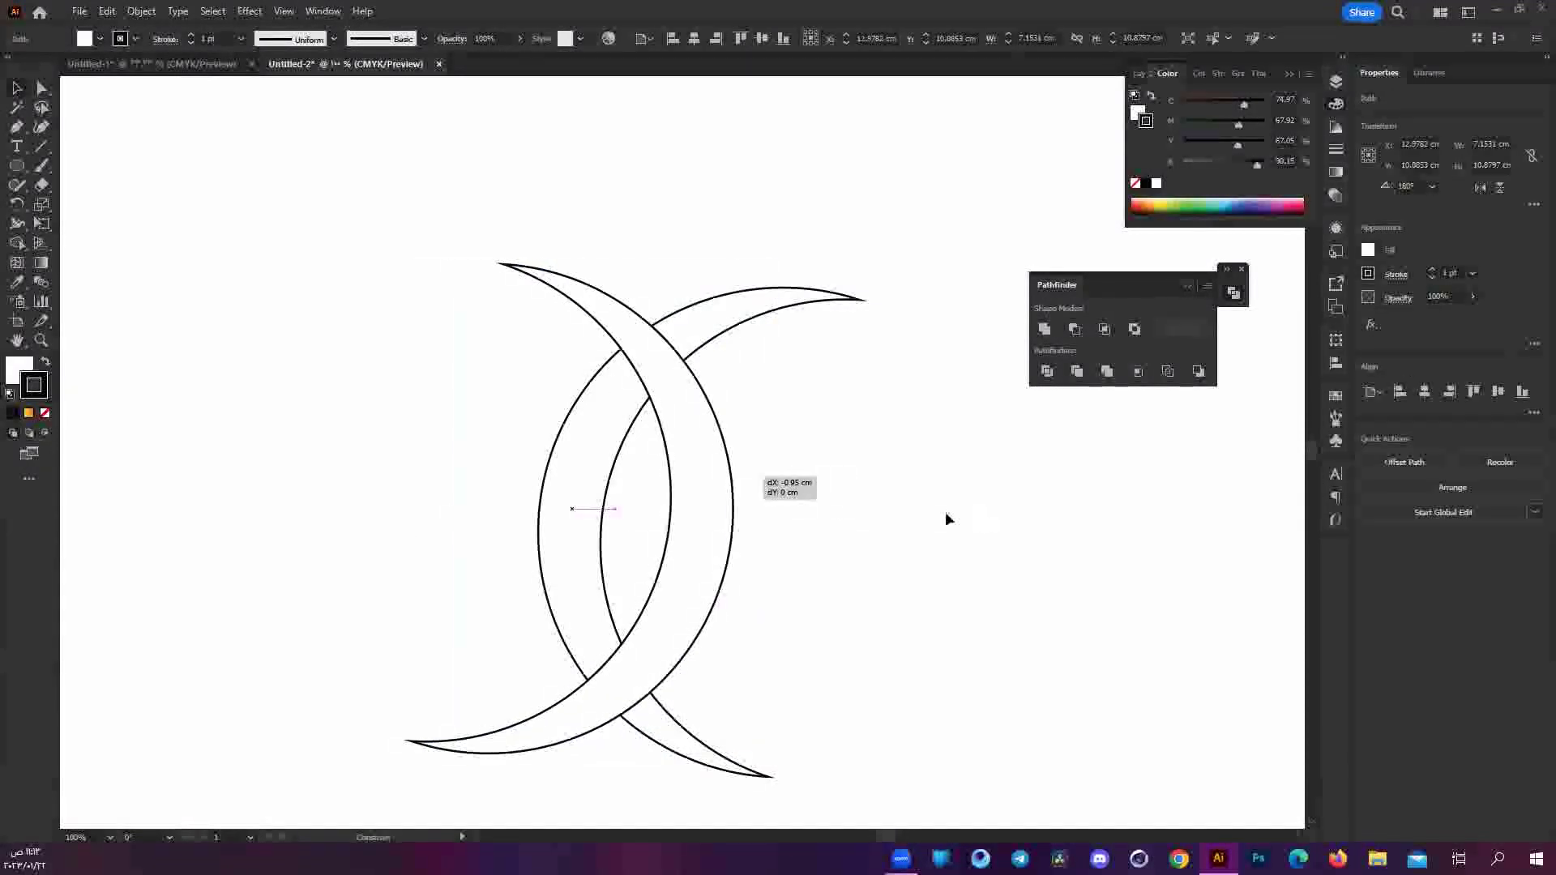
pyautogui.hotkey('ctrl', 'a')
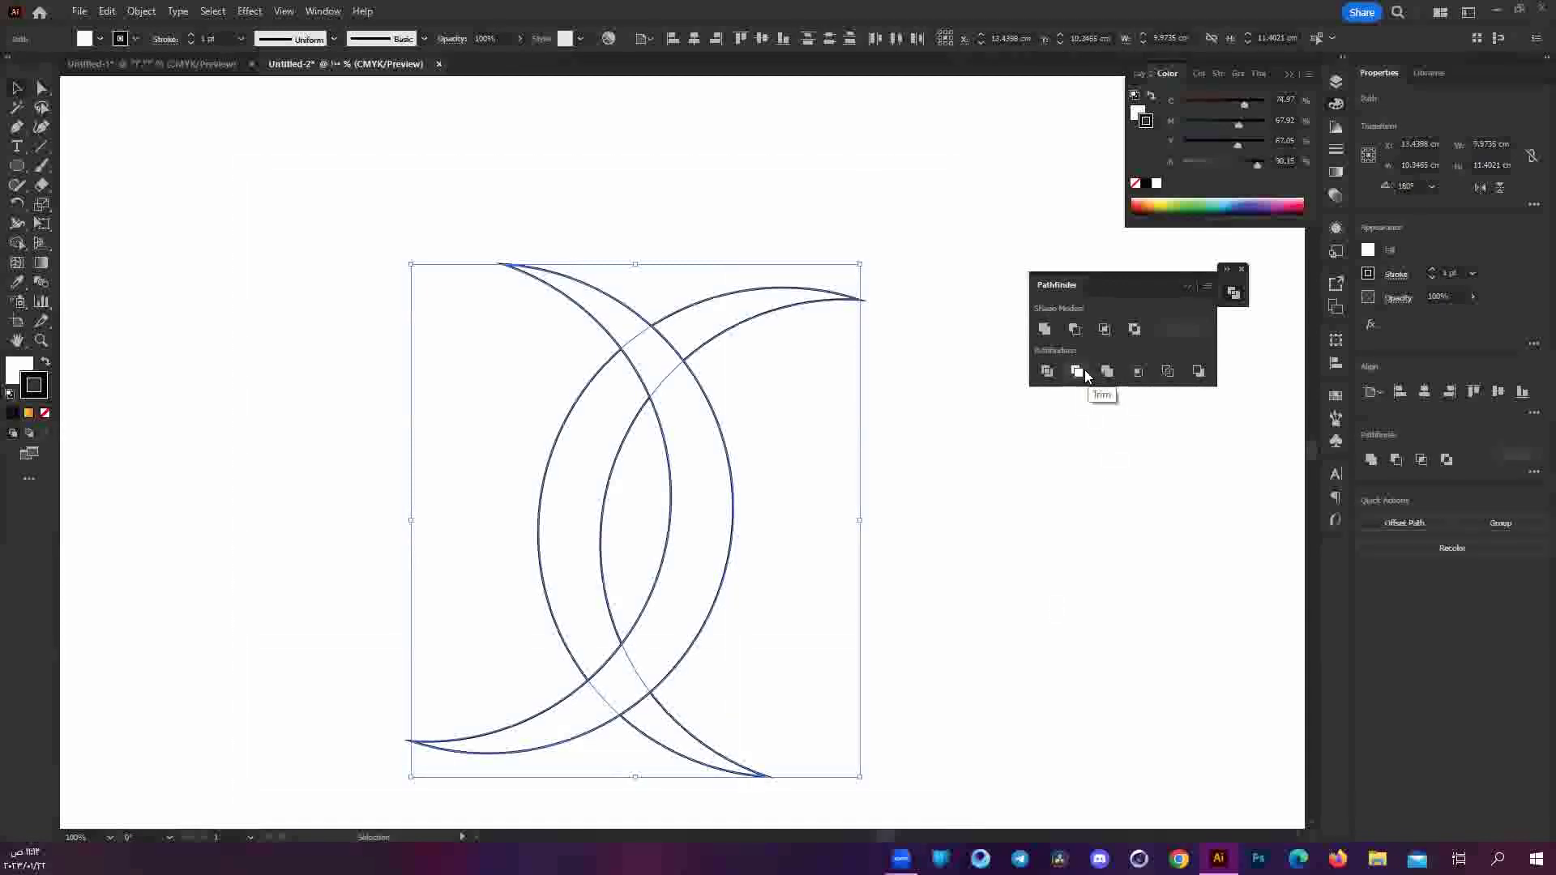
# Trim the overlapping crescents with Pathfinder and give them a black stroke.
pyautogui.click(1084, 369)
pyautogui.click(969, 523)
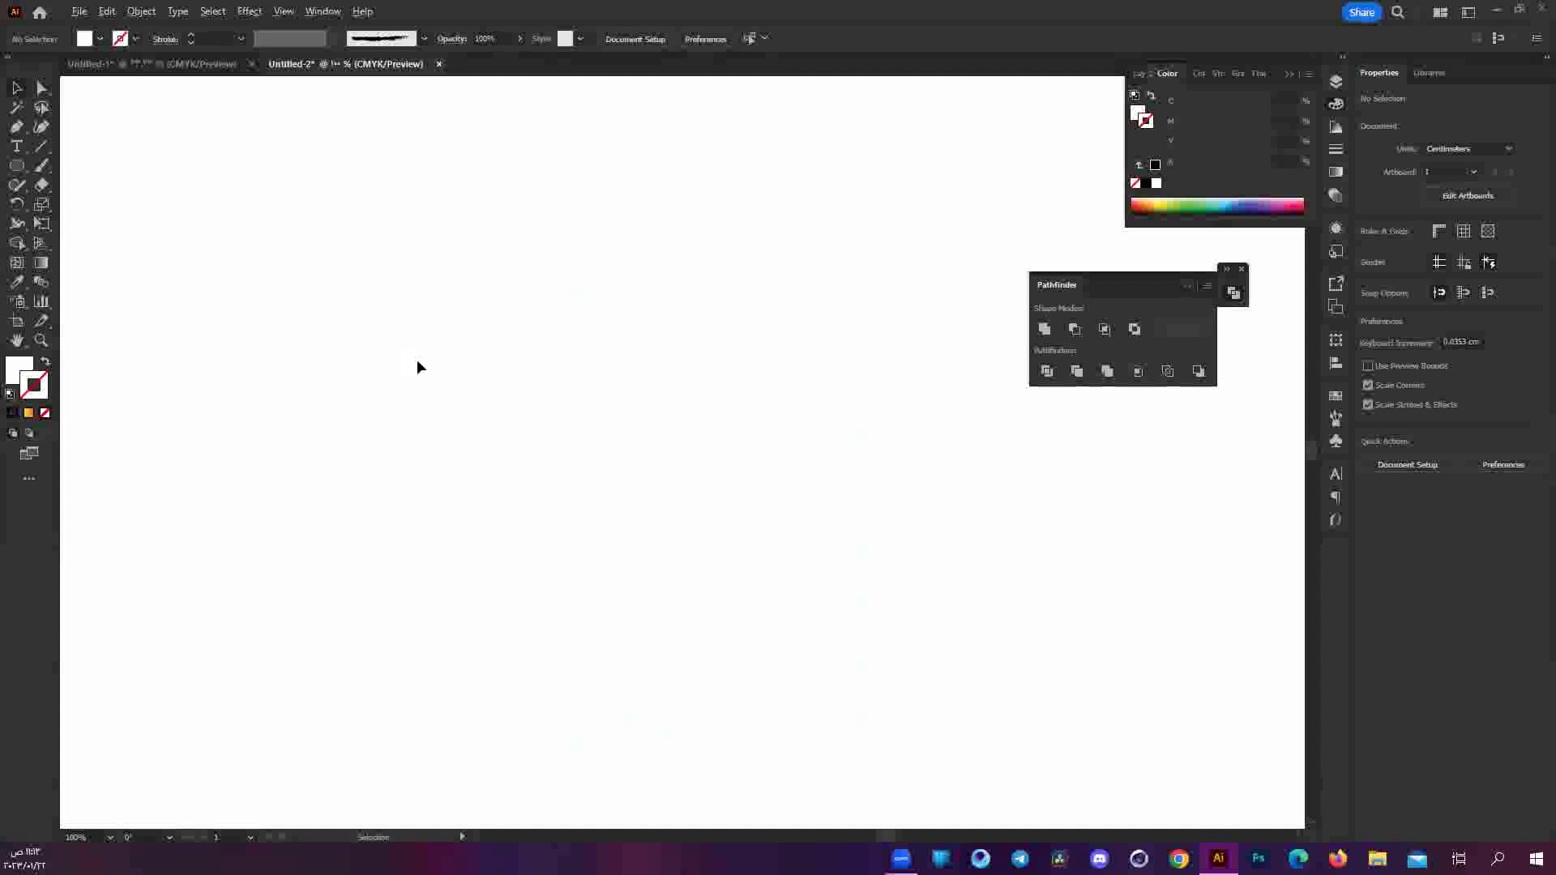
pyautogui.hotkey('ctrl', 'a')
pyautogui.scroll(-2, 500, 377)
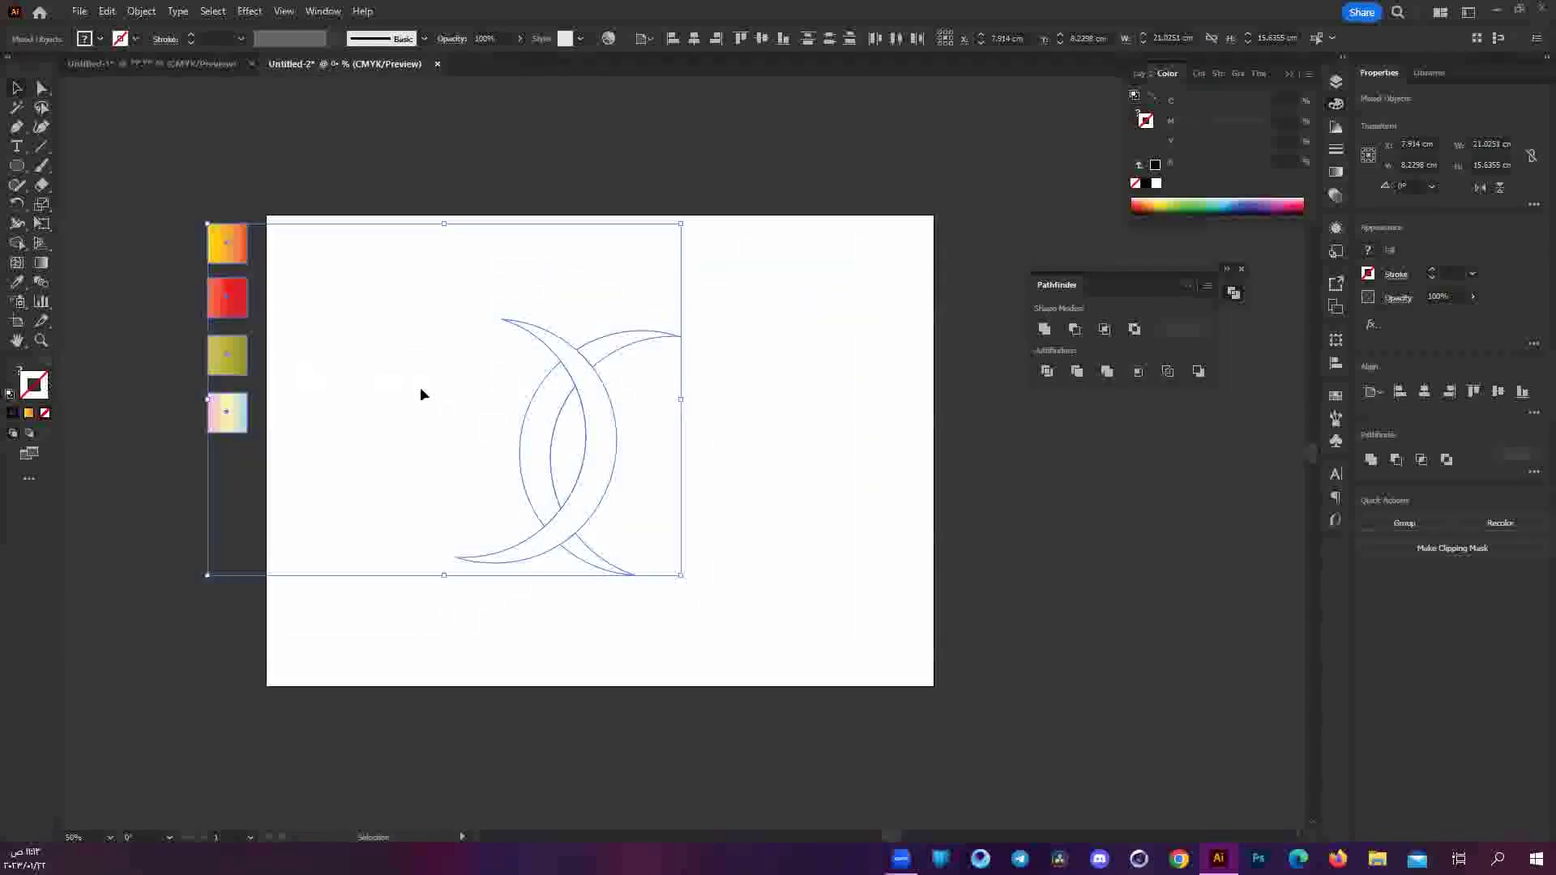
pyautogui.scroll(2, 523, 594)
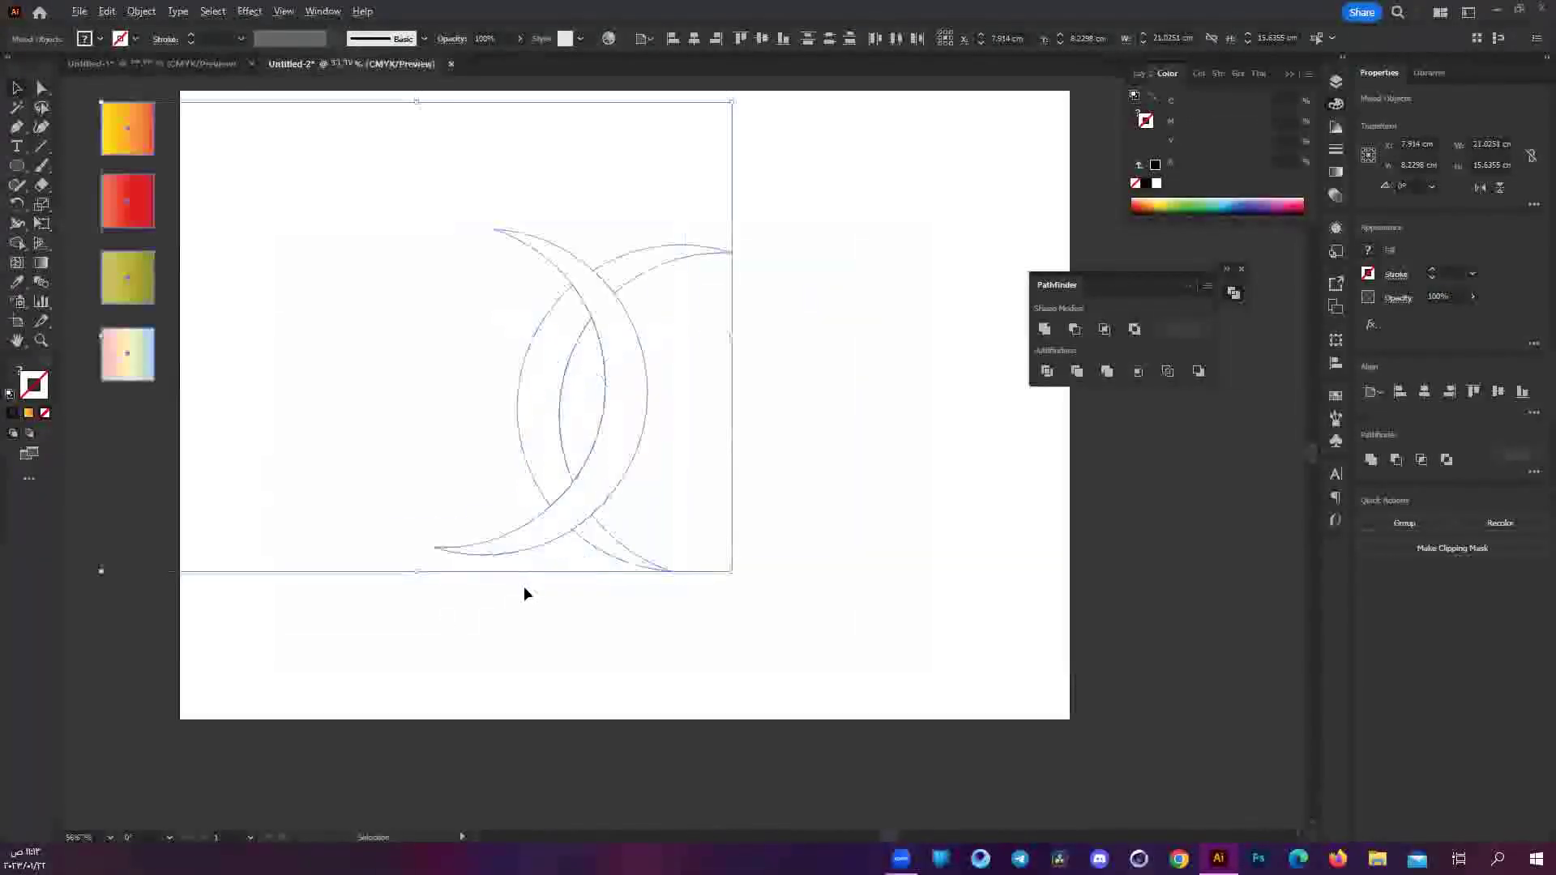
pyautogui.scroll(1, 708, 323)
pyautogui.scroll(2, 796, 397)
pyautogui.click(796, 378)
pyautogui.click(629, 459)
pyautogui.click(462, 296)
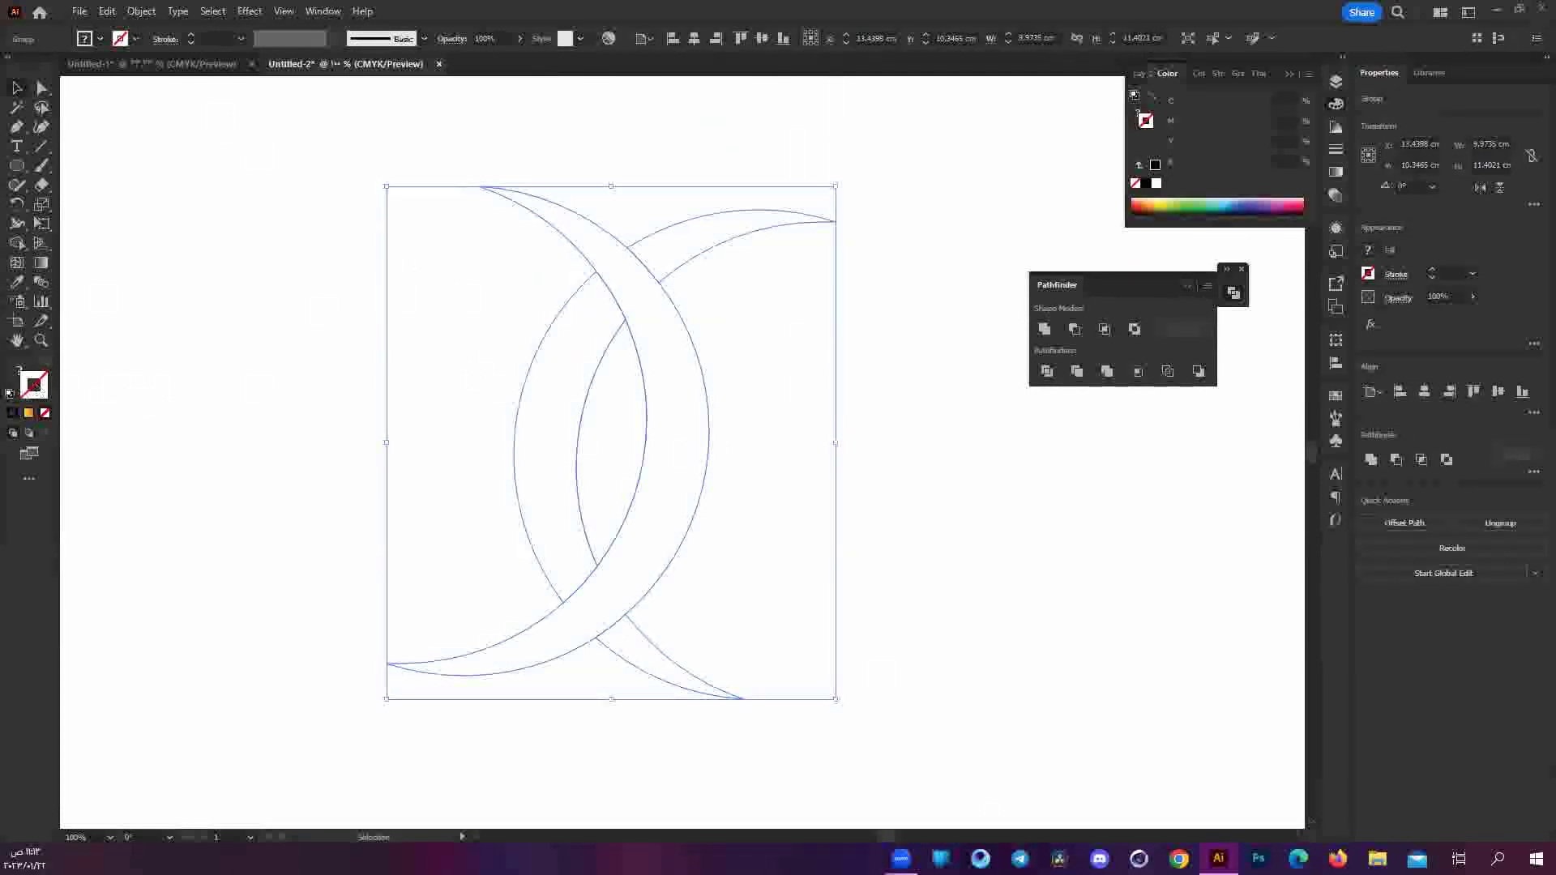
pyautogui.click(18, 413)
pyautogui.click(891, 401)
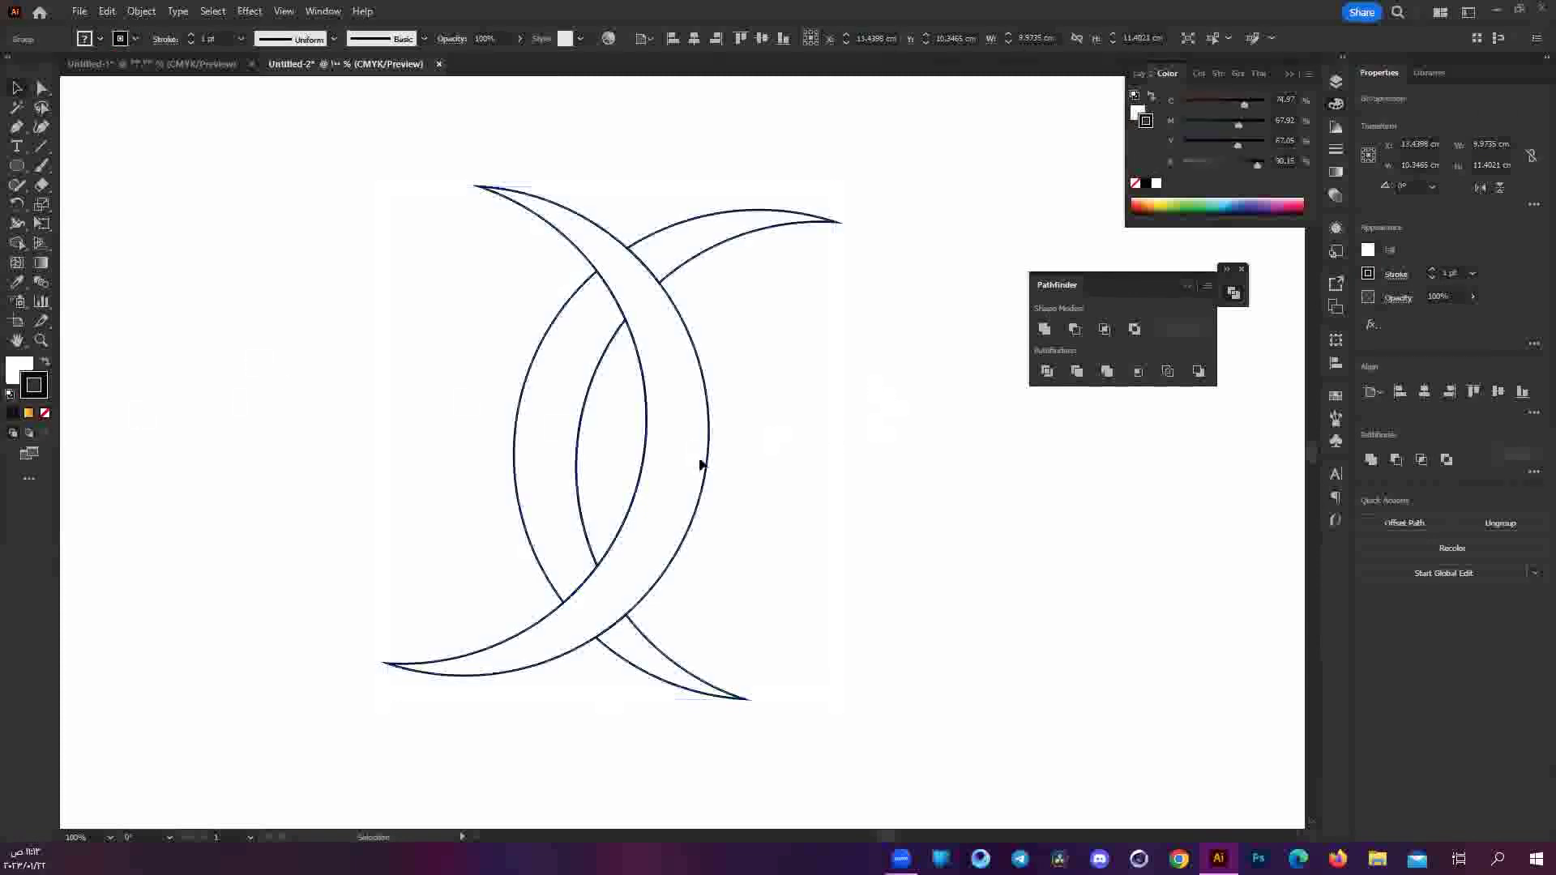
# Inspect the crescent paths with Direct Selection and Selection tools, toggling preview mode.
pyautogui.hotkey('ctrl', 'a')
pyautogui.click(618, 465)
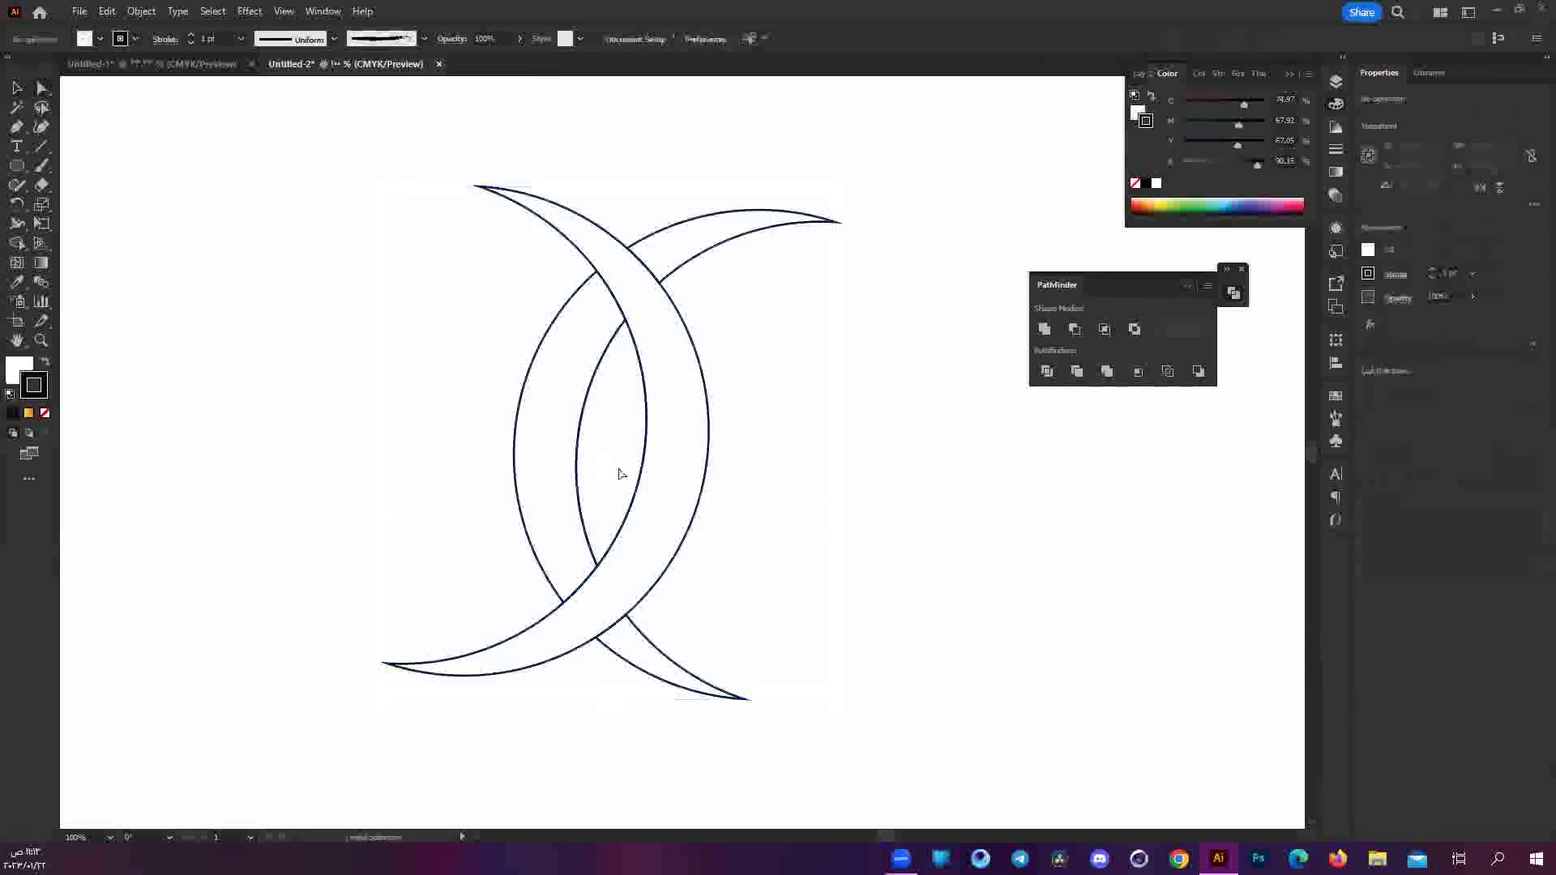
pyautogui.press('a')
pyautogui.click(709, 429)
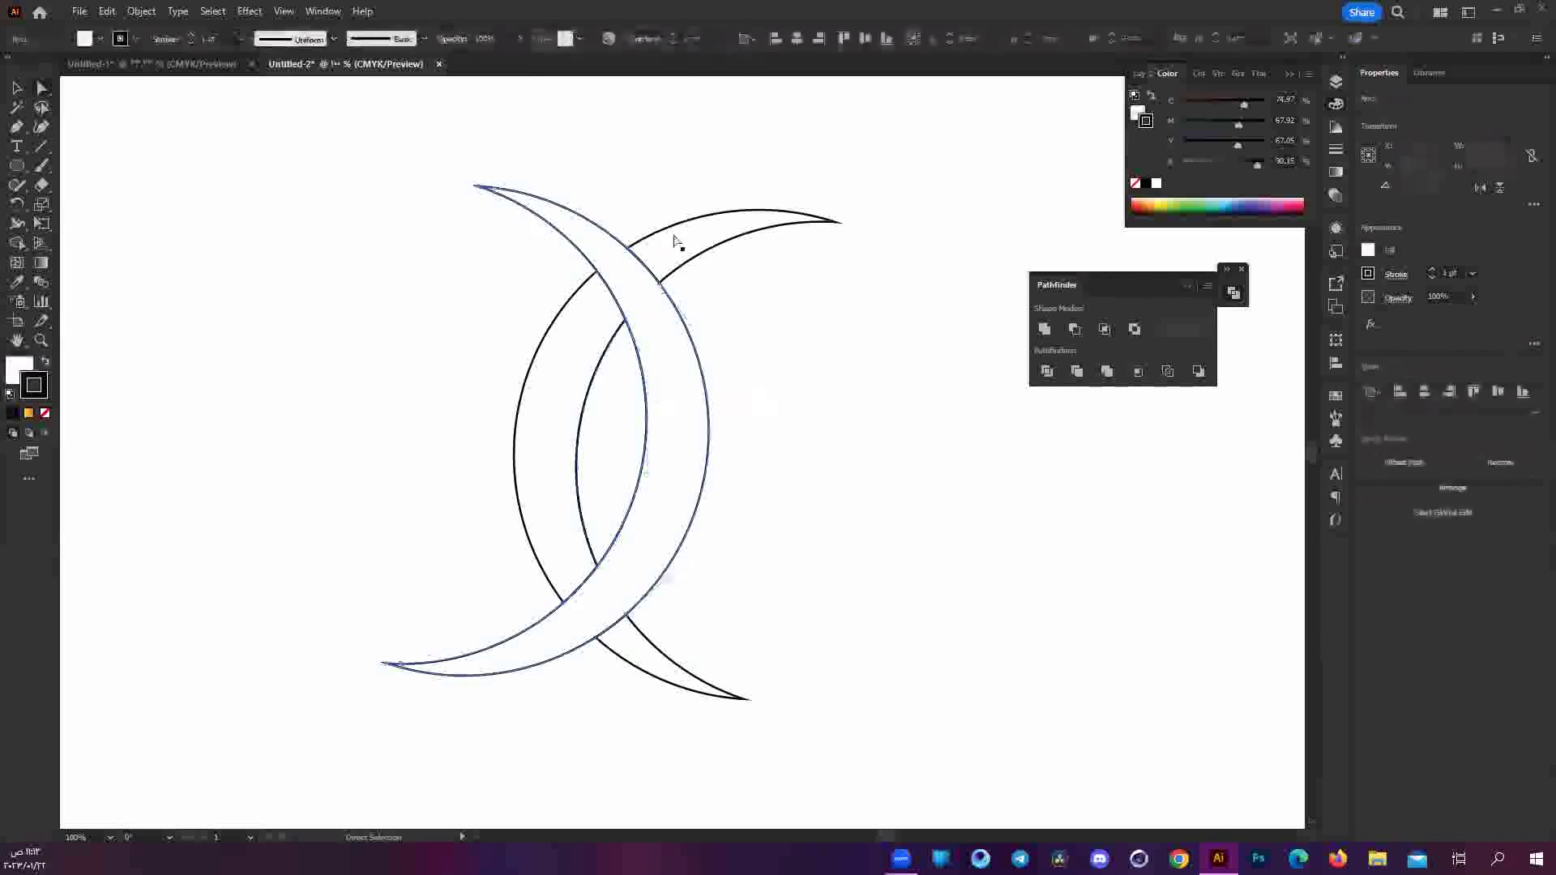
pyautogui.press('v')
pyautogui.hotkey('ctrl', 'a')
pyautogui.hotkey('ctrl', 'y')
pyautogui.hotkey('ctrl', 'shift', 'a')
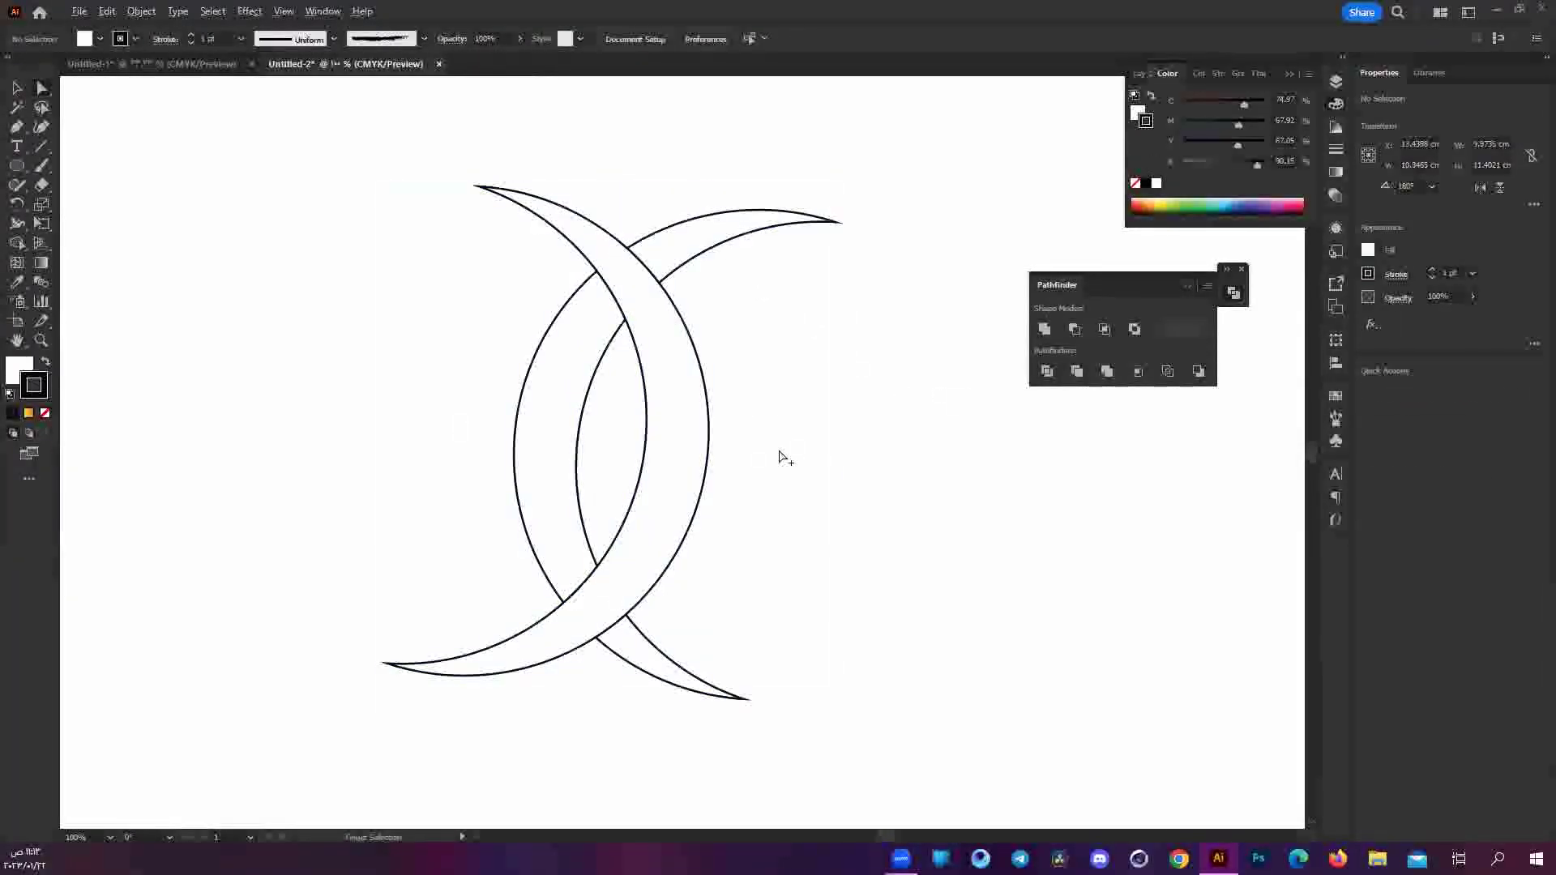
pyautogui.hotkey('ctrl', '-')
pyautogui.hotkey('ctrl', '-')
pyautogui.hotkey('ctrl', 'a')
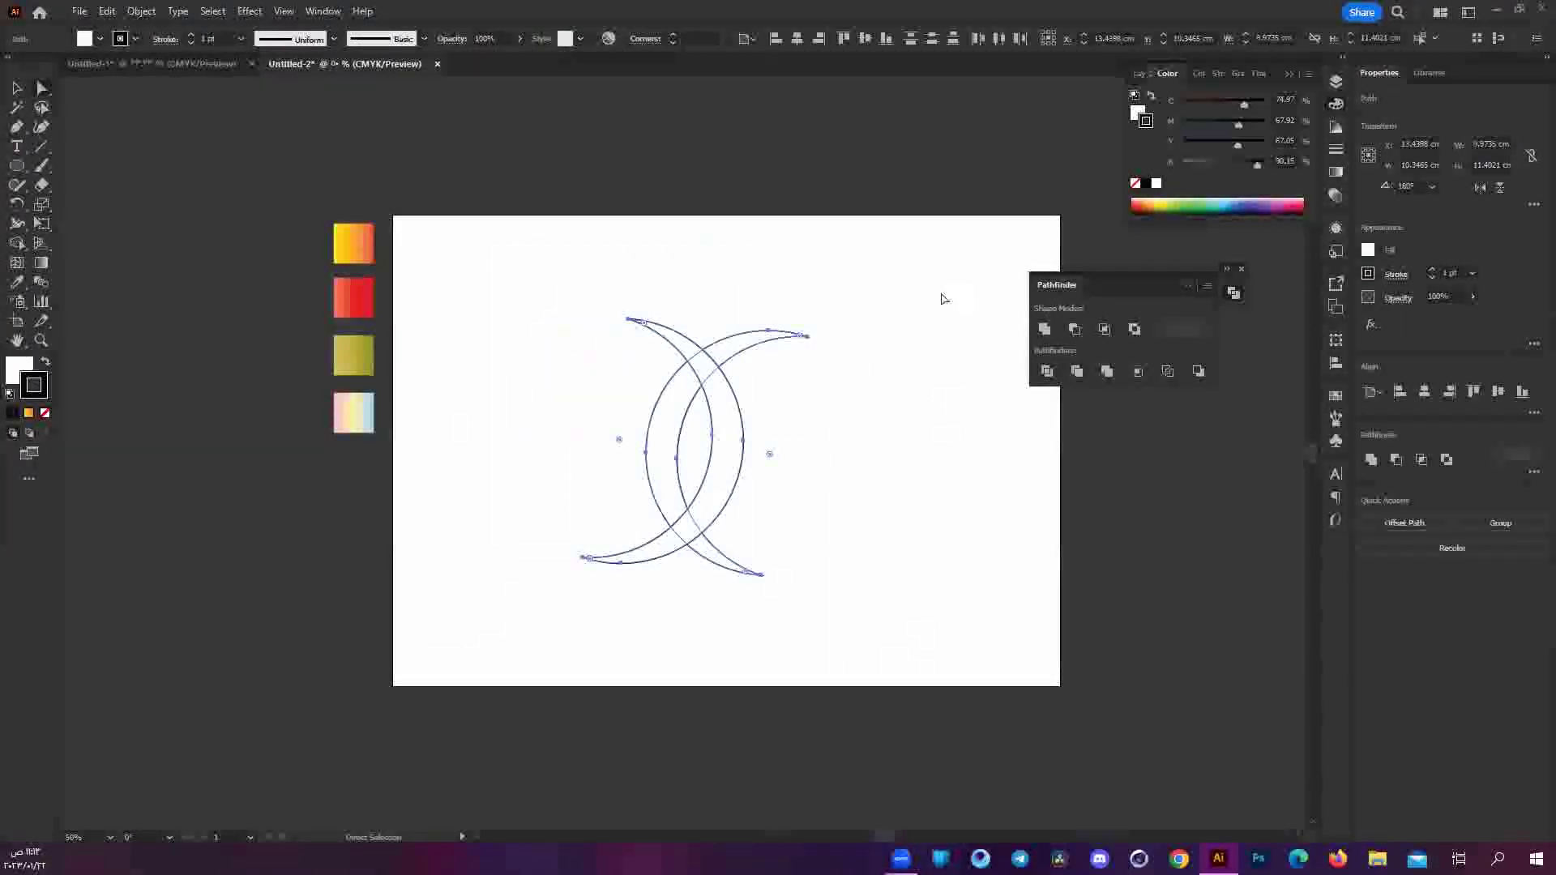
pyautogui.hotkey('ctrl', 'shift', 'a')
pyautogui.scroll(4, 739, 416)
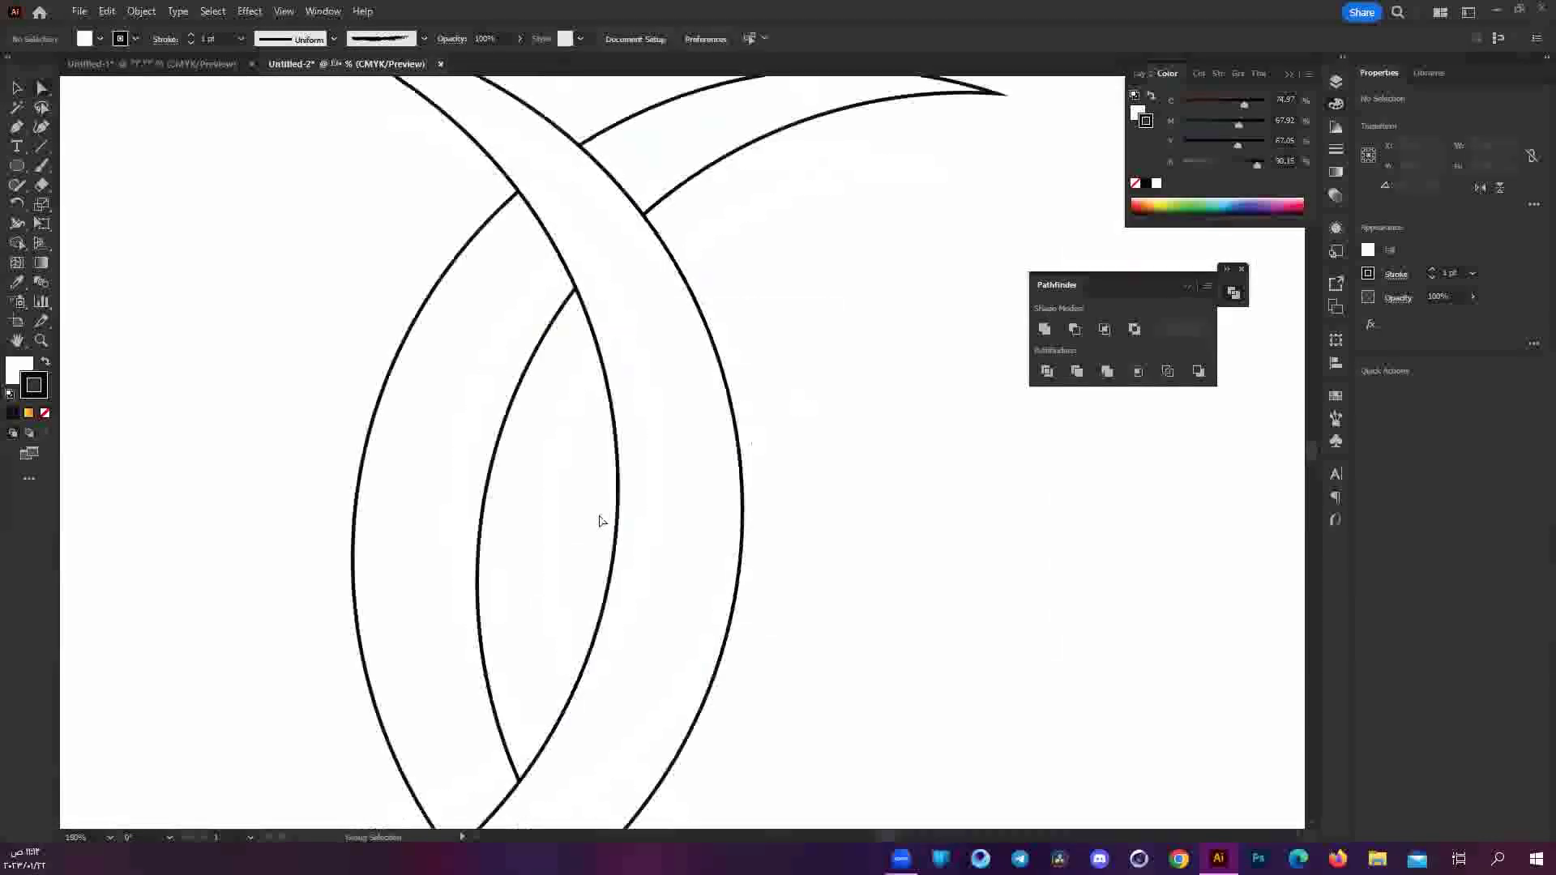
# Send one crescent behind the other using Arrange > Send to Back.
pyautogui.click(619, 478)
pyautogui.rightClick(620, 478)
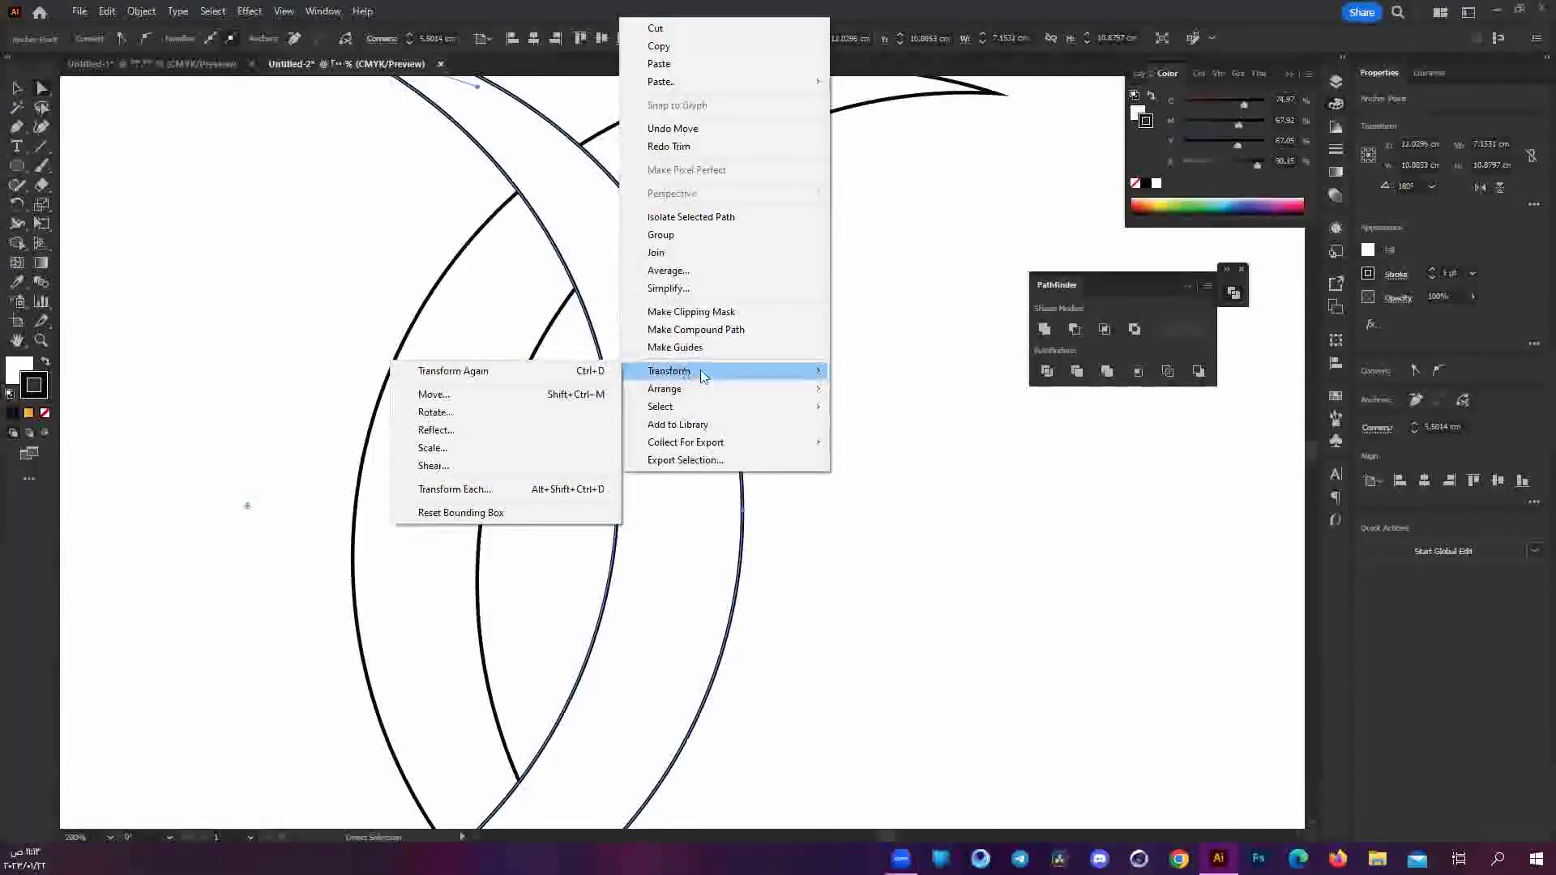
pyautogui.moveTo(725, 389)
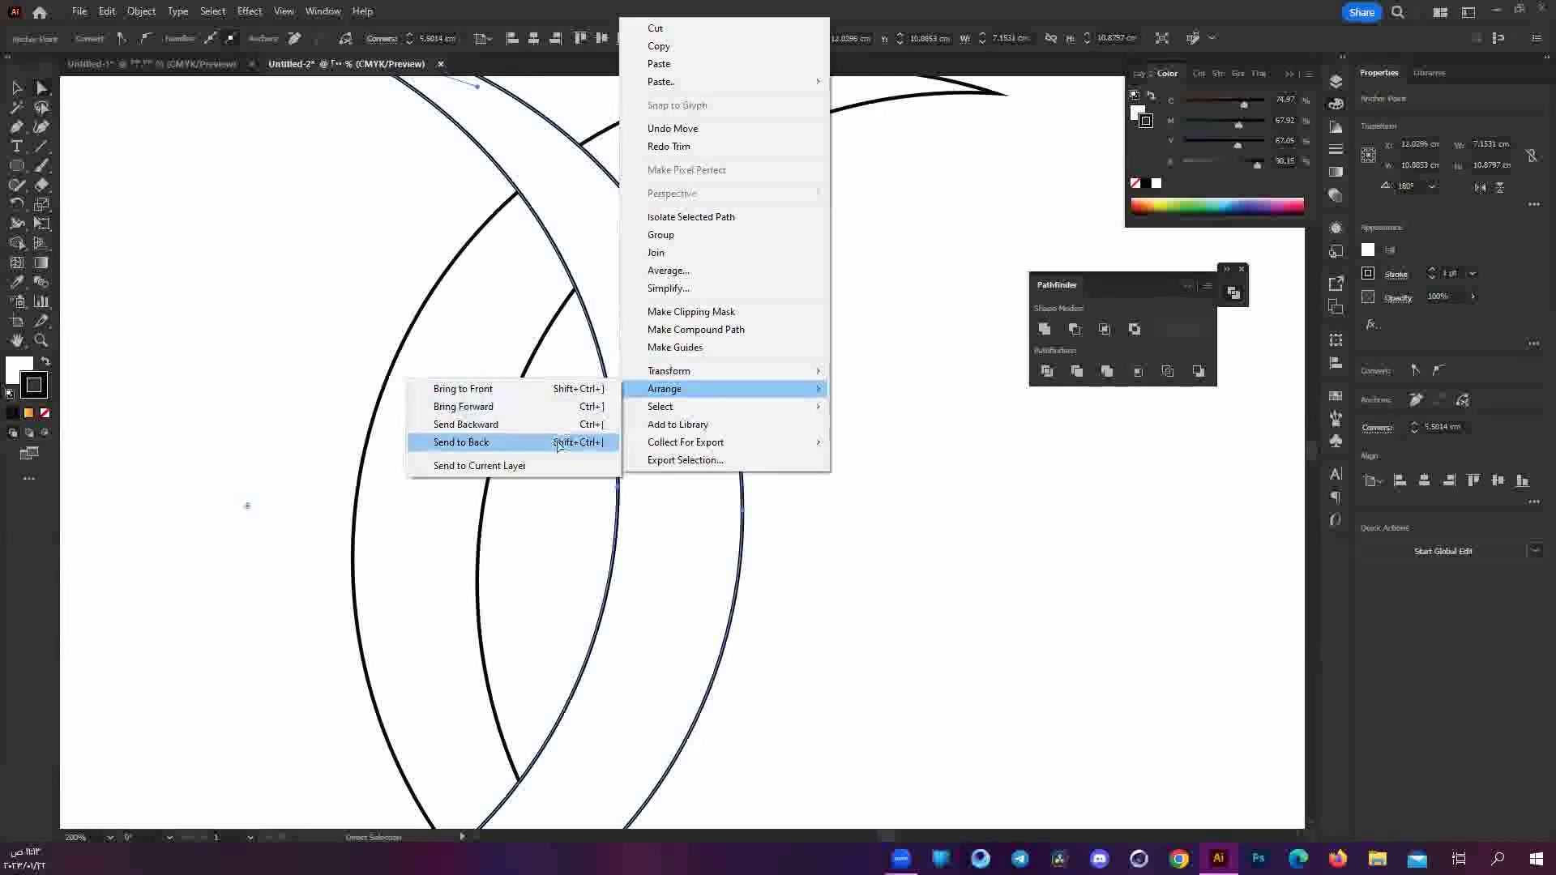
pyautogui.click(559, 443)
pyautogui.click(864, 423)
pyautogui.scroll(-2, 840, 427)
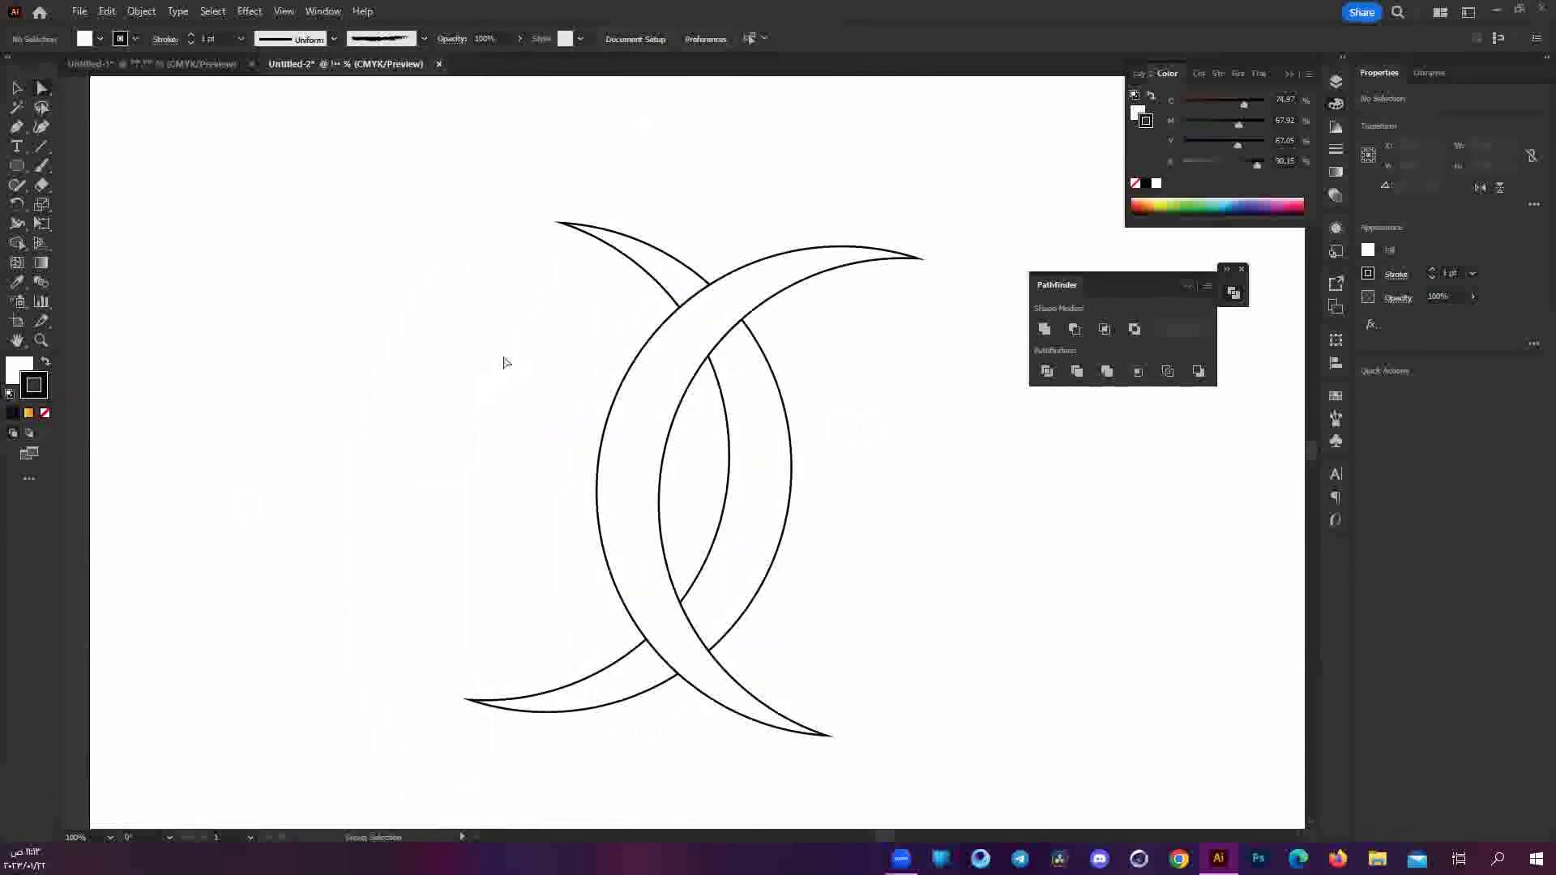
# Divide both crescents with Pathfinder and select the resulting group of pieces.
pyautogui.hotkey('ctrl', 'a')
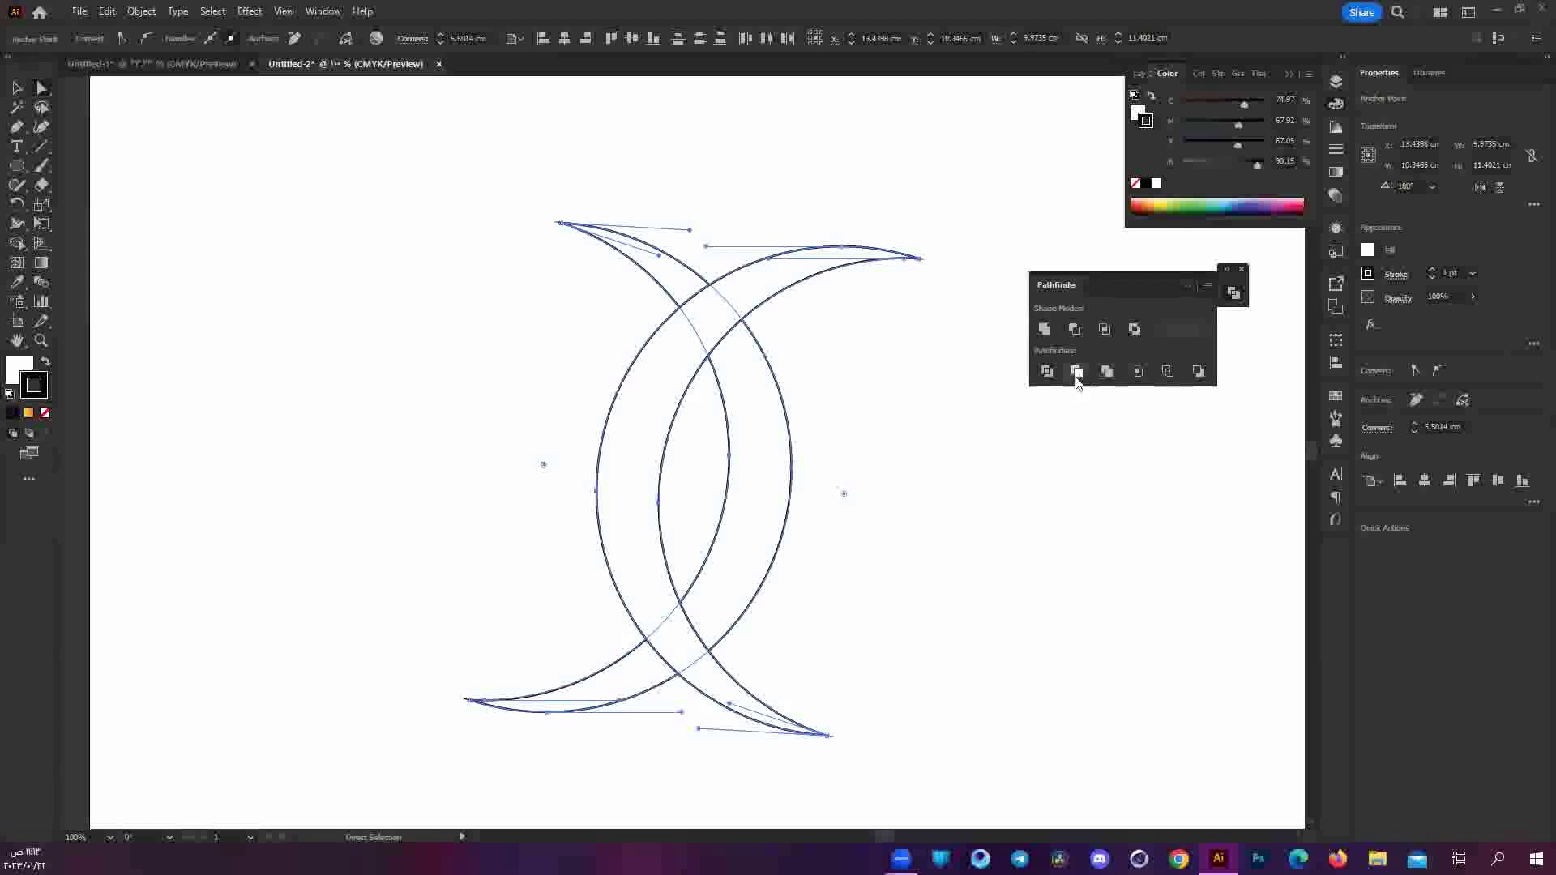
pyautogui.click(1076, 373)
pyautogui.hotkey('ctrl', 'a')
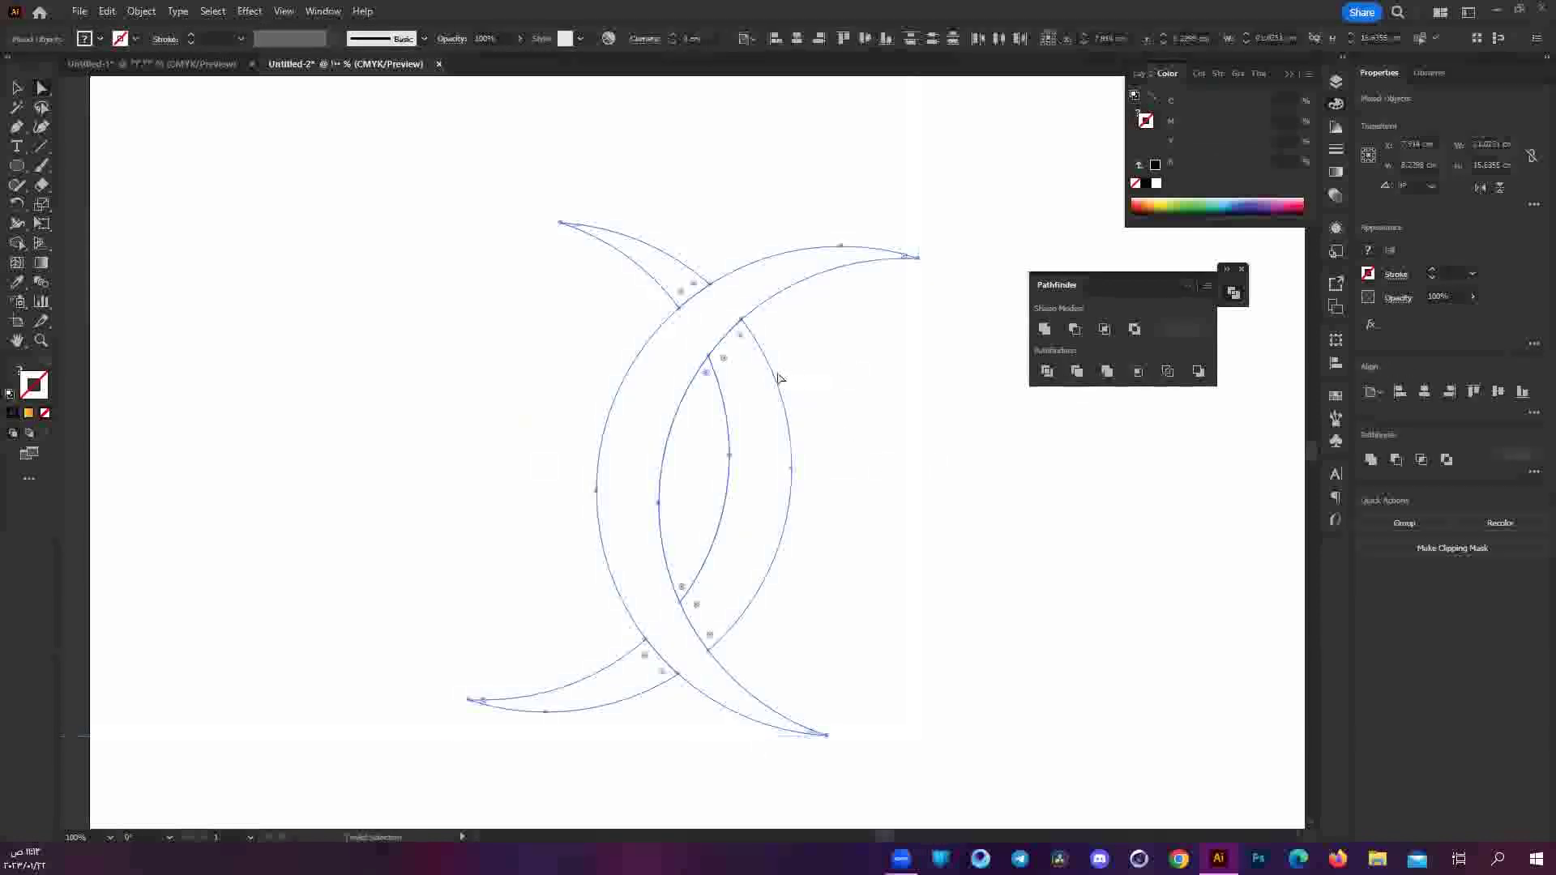
pyautogui.click(883, 378)
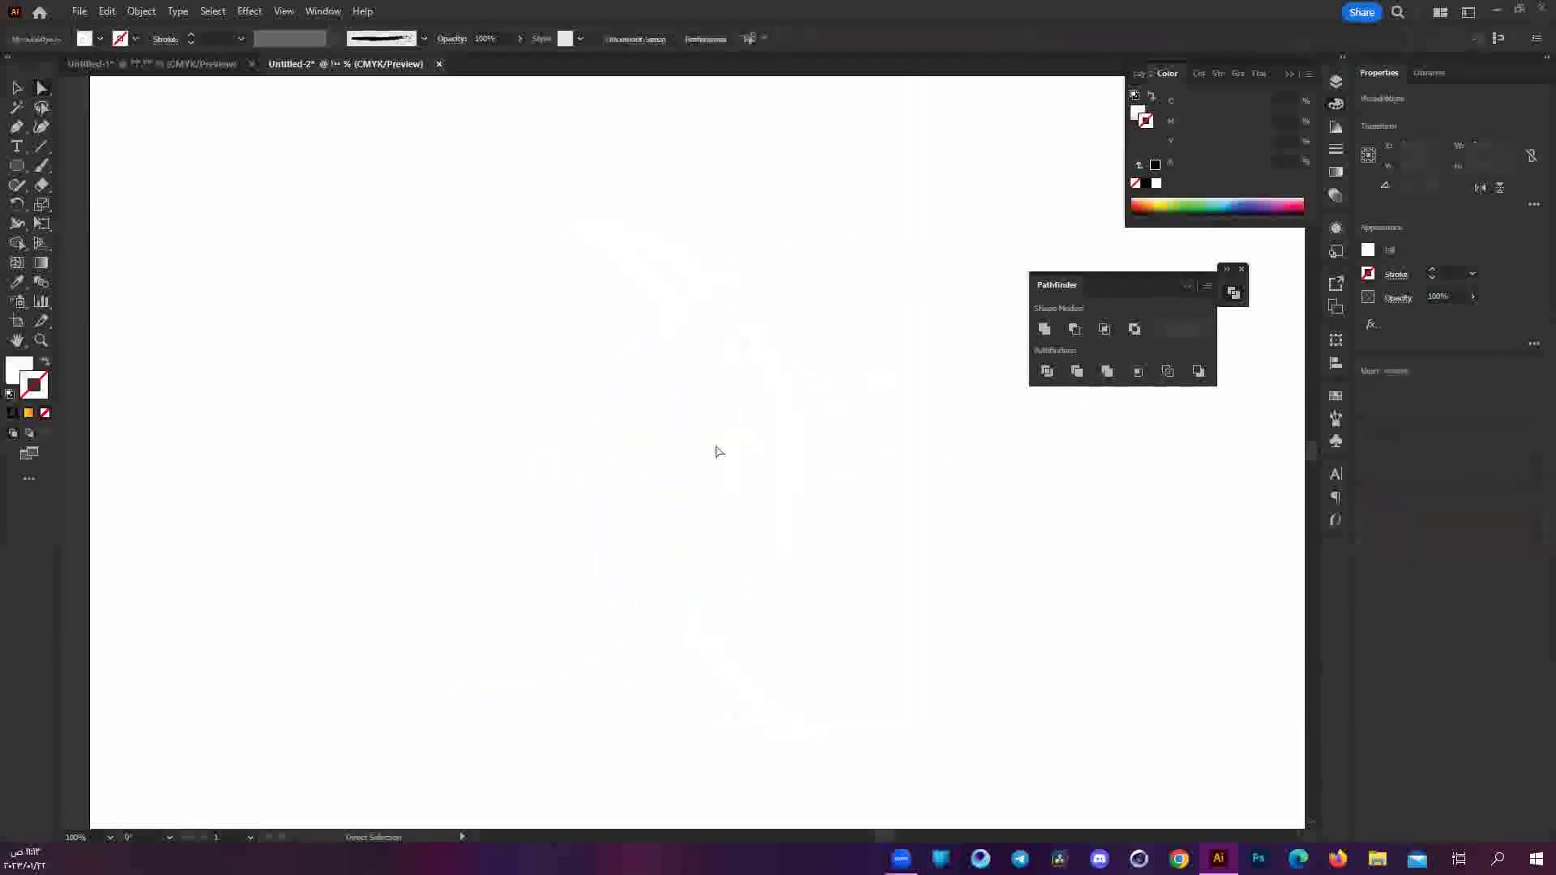
pyautogui.moveTo(858, 438); pyautogui.dragTo(702, 479)
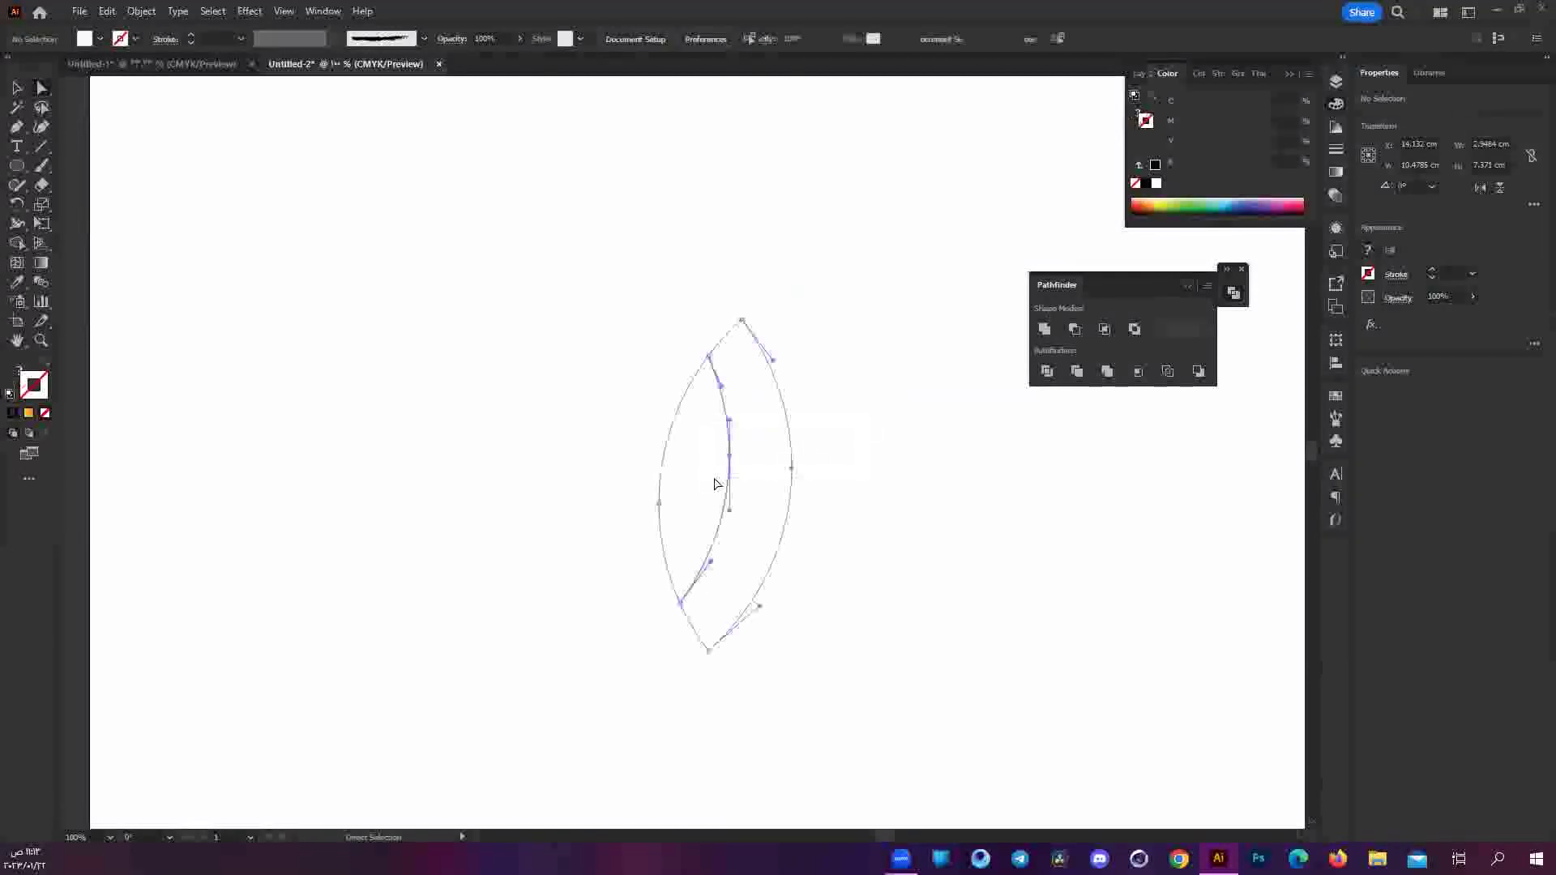
pyautogui.hotkey('ctrl', 'a')
pyautogui.hotkey('ctrl', '-')
pyautogui.click(834, 597)
pyautogui.hotkey('ctrl', 'a')
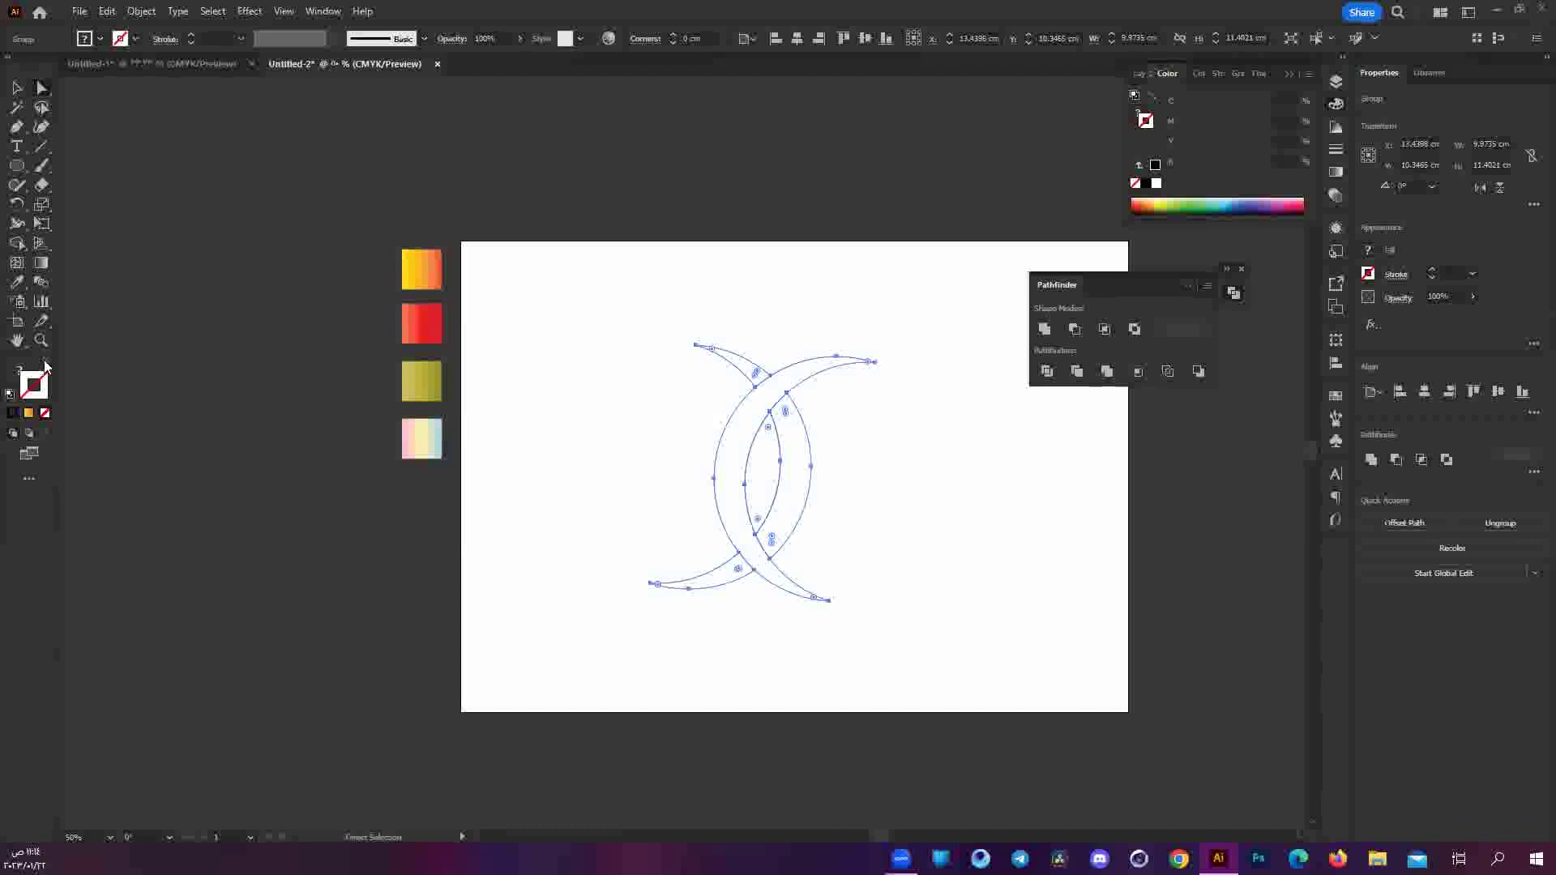
# Fill the crescents black, then delete the overlapping lens and the leftover fragment.
pyautogui.click(12, 413)
pyautogui.click(842, 514)
pyautogui.scroll(1, 840, 487)
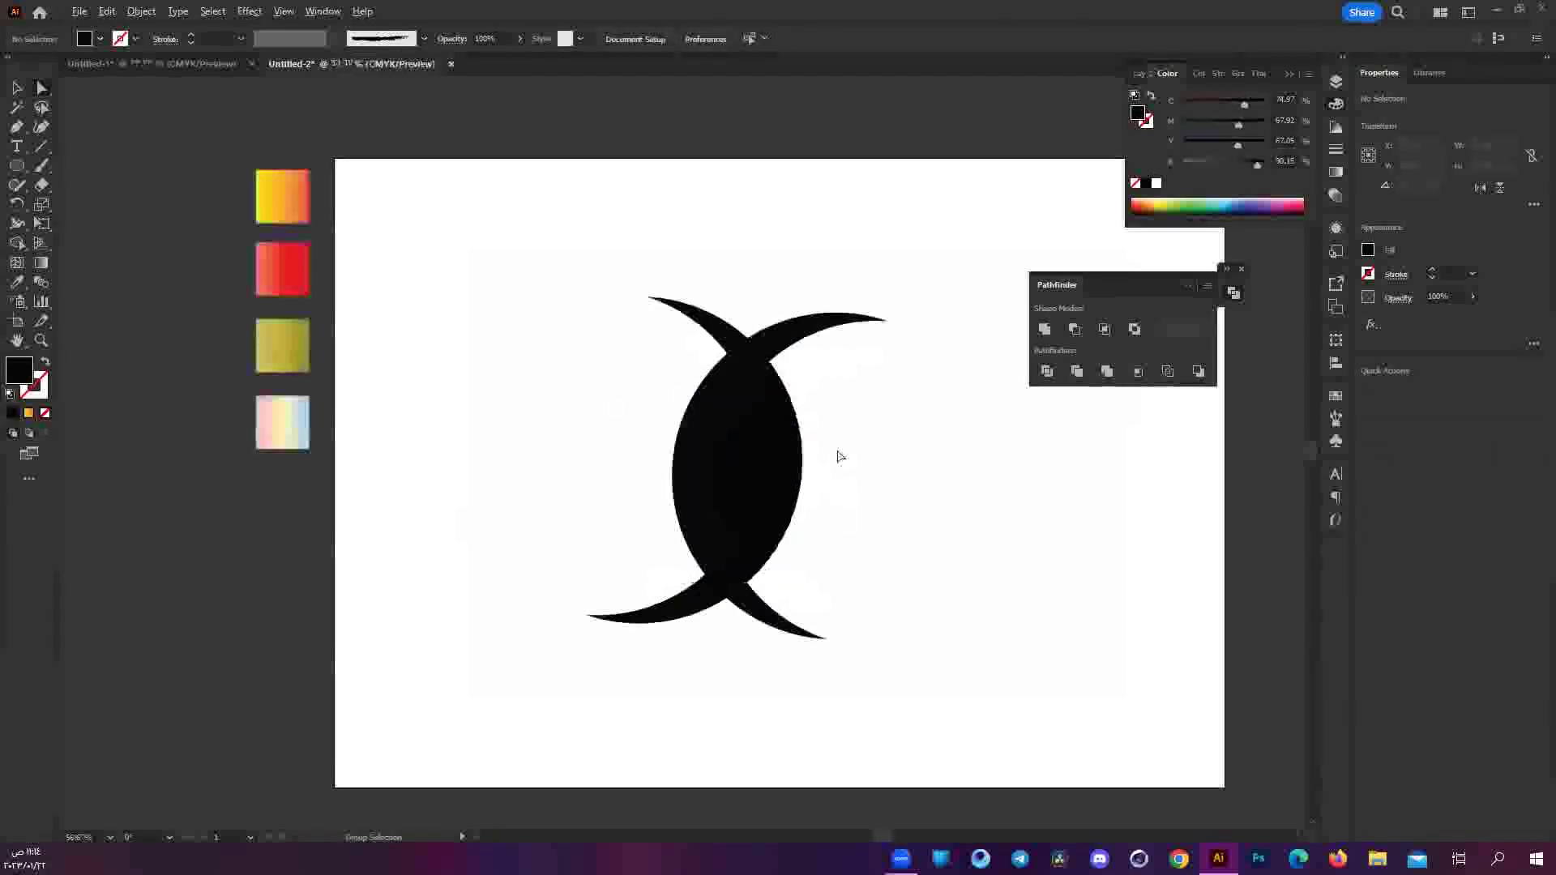
pyautogui.click(748, 494)
pyautogui.press('Delete')
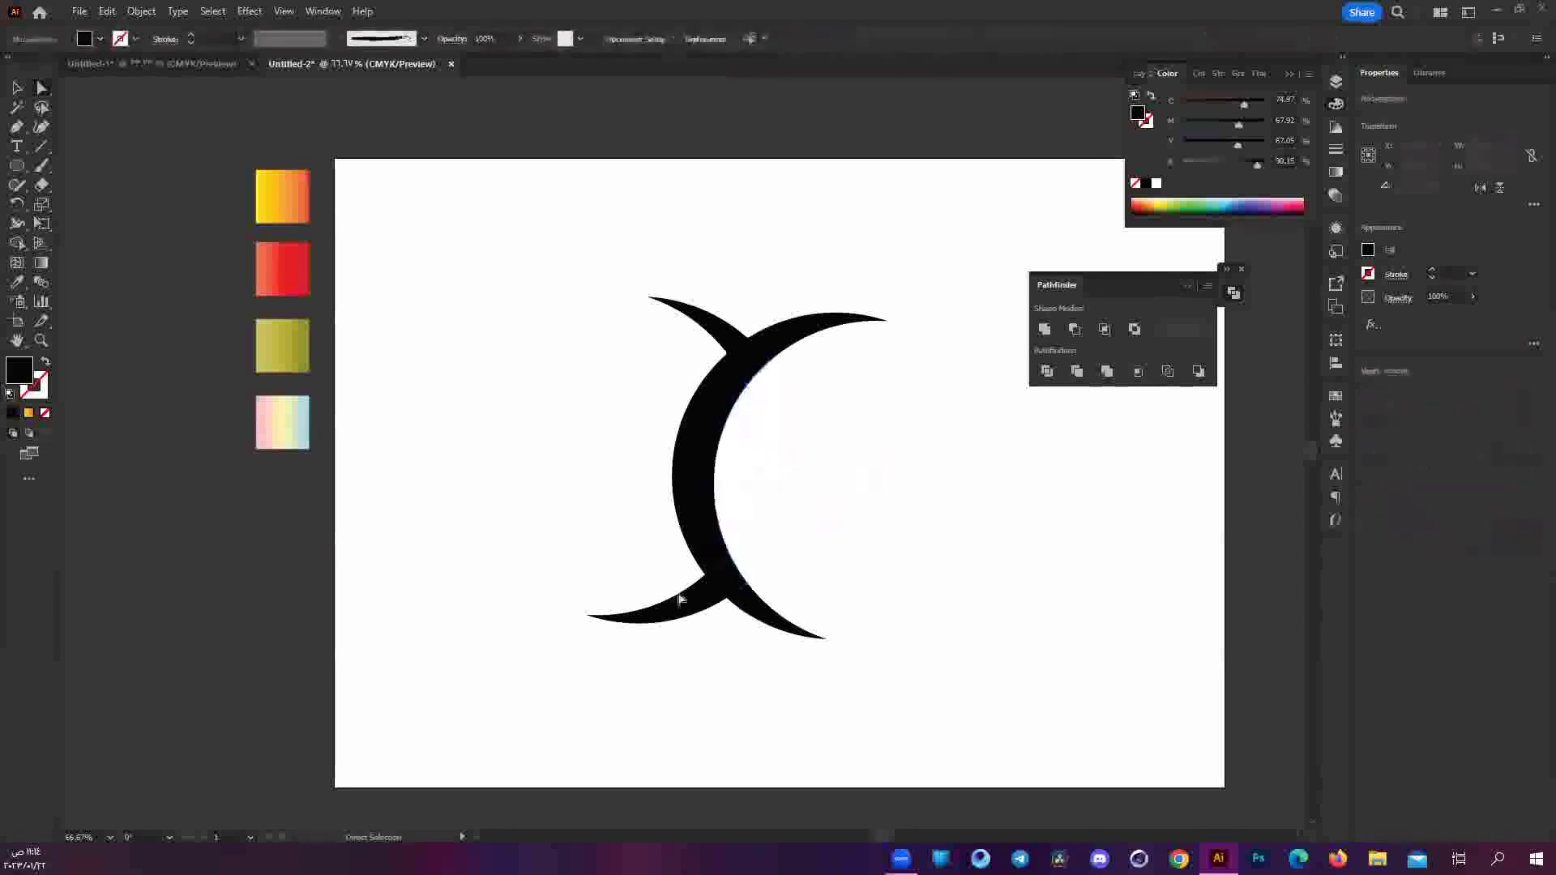
pyautogui.press('Delete')
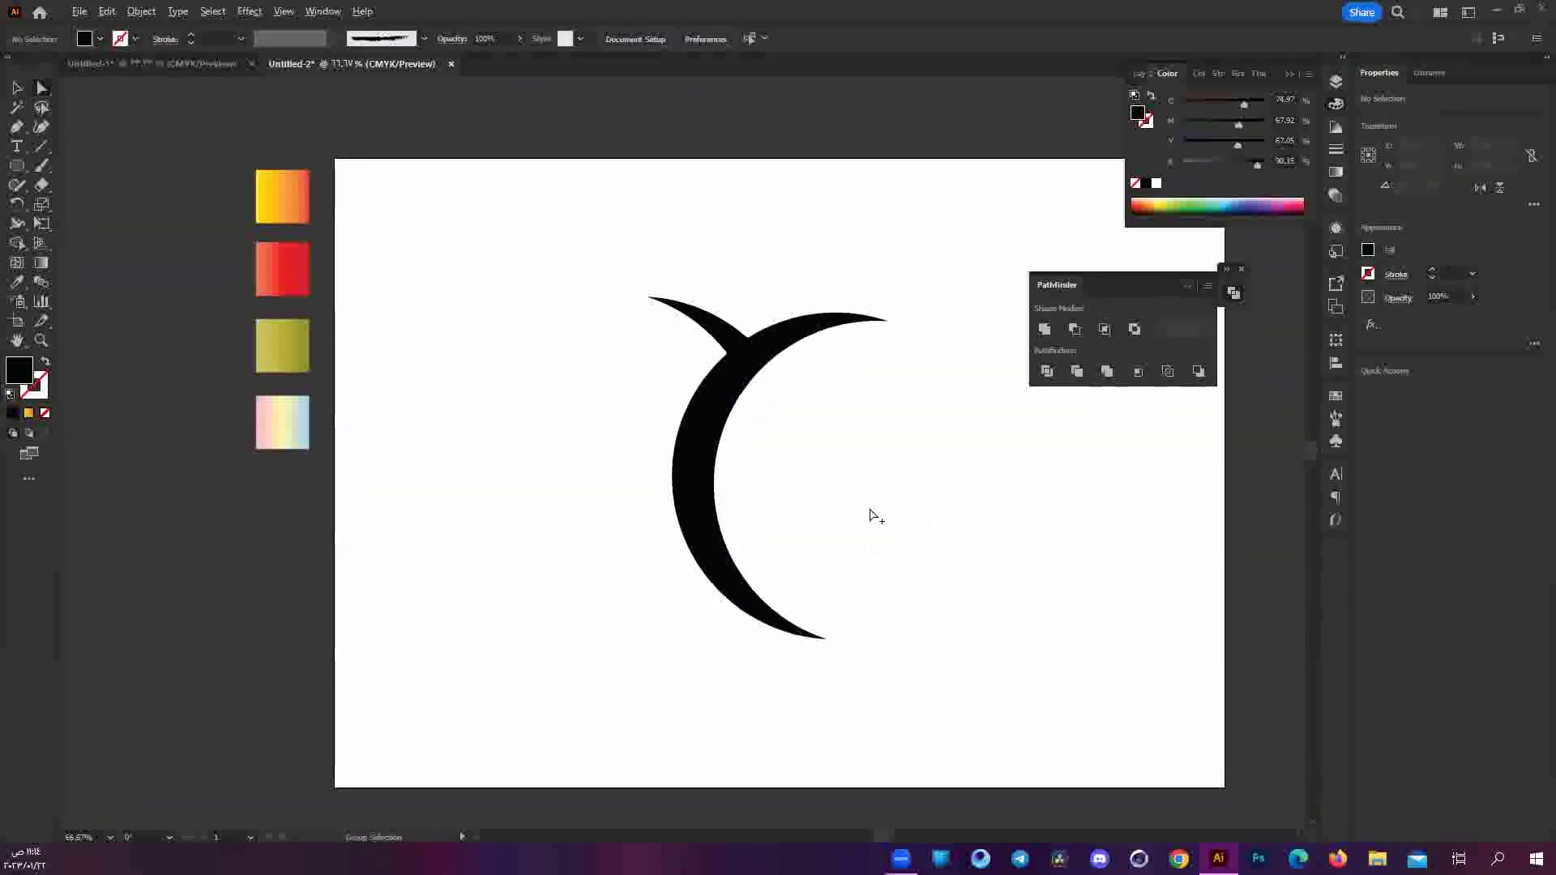
pyautogui.scroll(-2, 876, 517)
pyautogui.scroll(2, 702, 488)
# Draw a black circle about 2.18 cm wide above the crescents as the head.
pyautogui.click(16, 165)
pyautogui.scroll(1, 639, 274)
pyautogui.moveTo(685, 300); pyautogui.dragTo(781, 397)
pyautogui.click(875, 564)
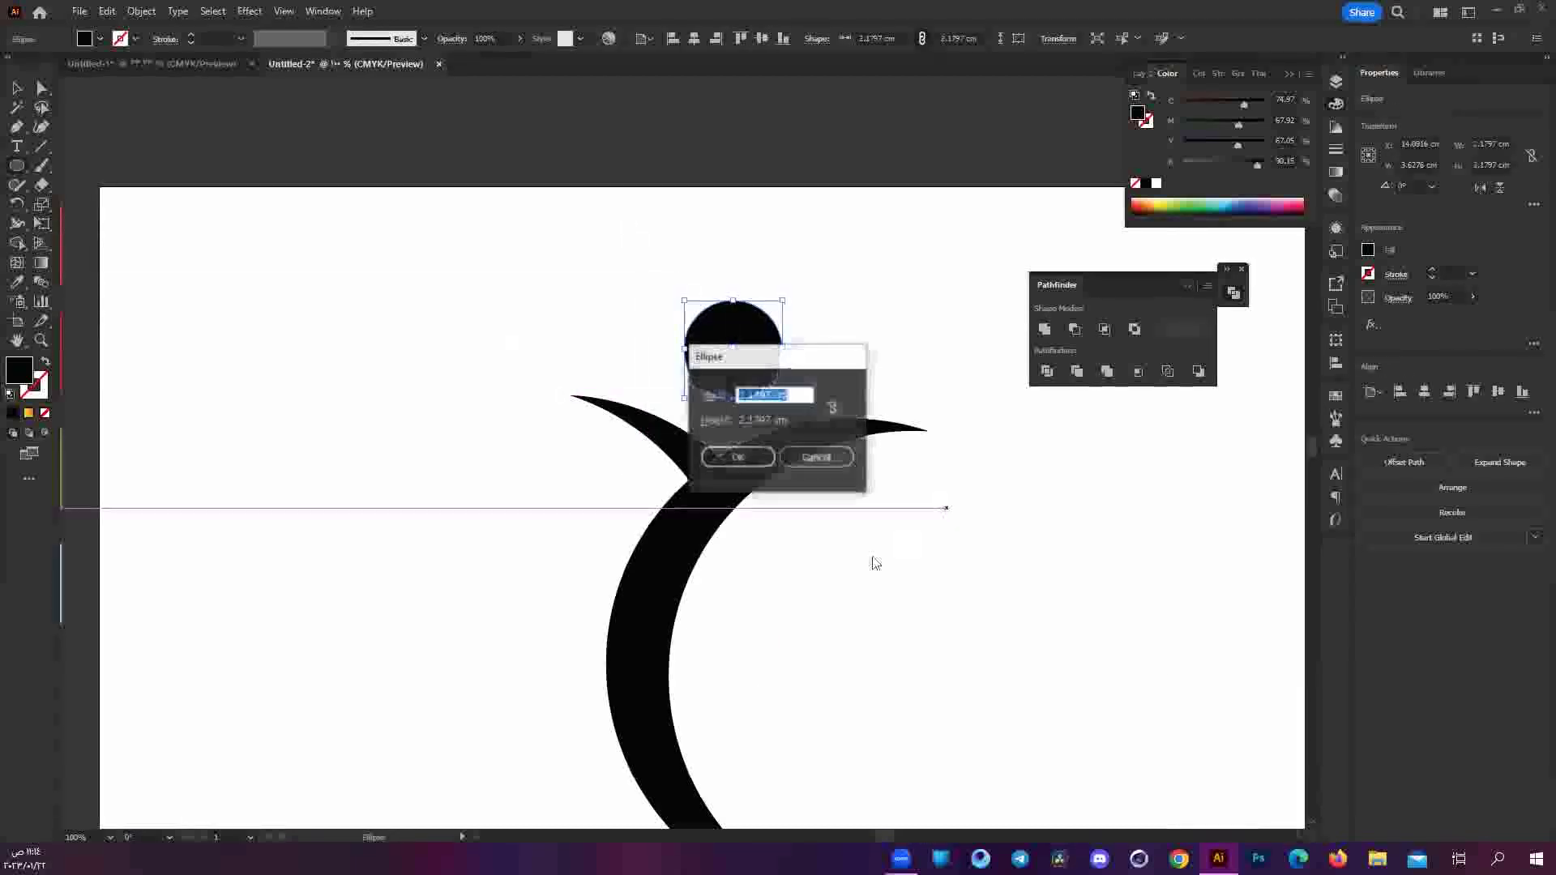
pyautogui.click(816, 456)
pyautogui.scroll(-2, 785, 469)
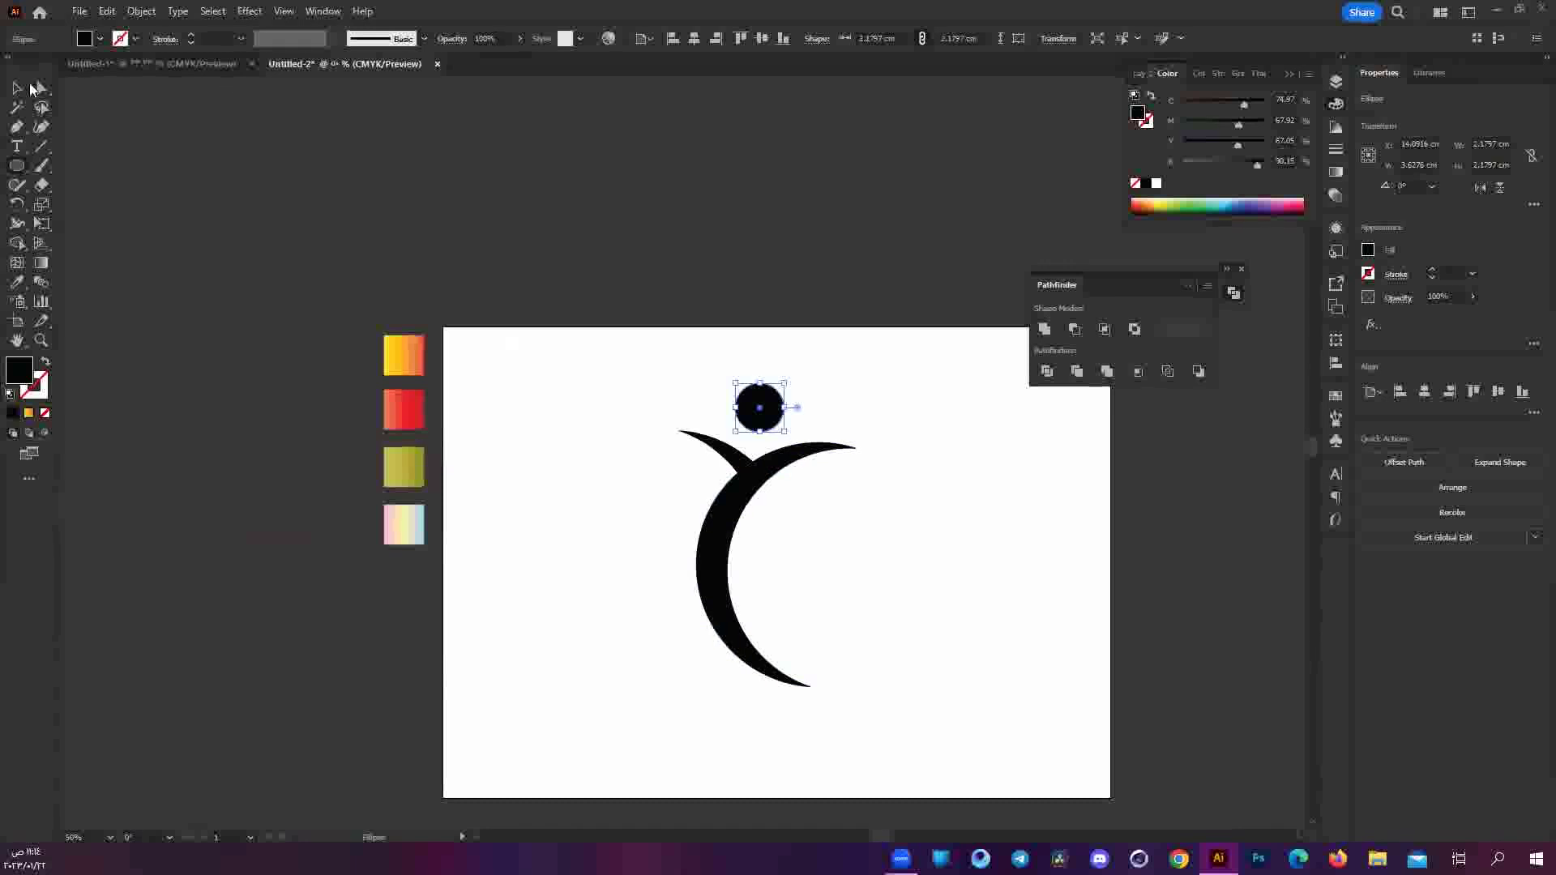
# Nudge the head circle slightly lower and select the crescent body path.
pyautogui.click(38, 88)
pyautogui.click(684, 421)
pyautogui.hscroll(1, 685, 430)
pyautogui.scroll(1, 687, 427)
pyautogui.moveTo(688, 427); pyautogui.dragTo(687, 436)
pyautogui.scroll(-1, 694, 527)
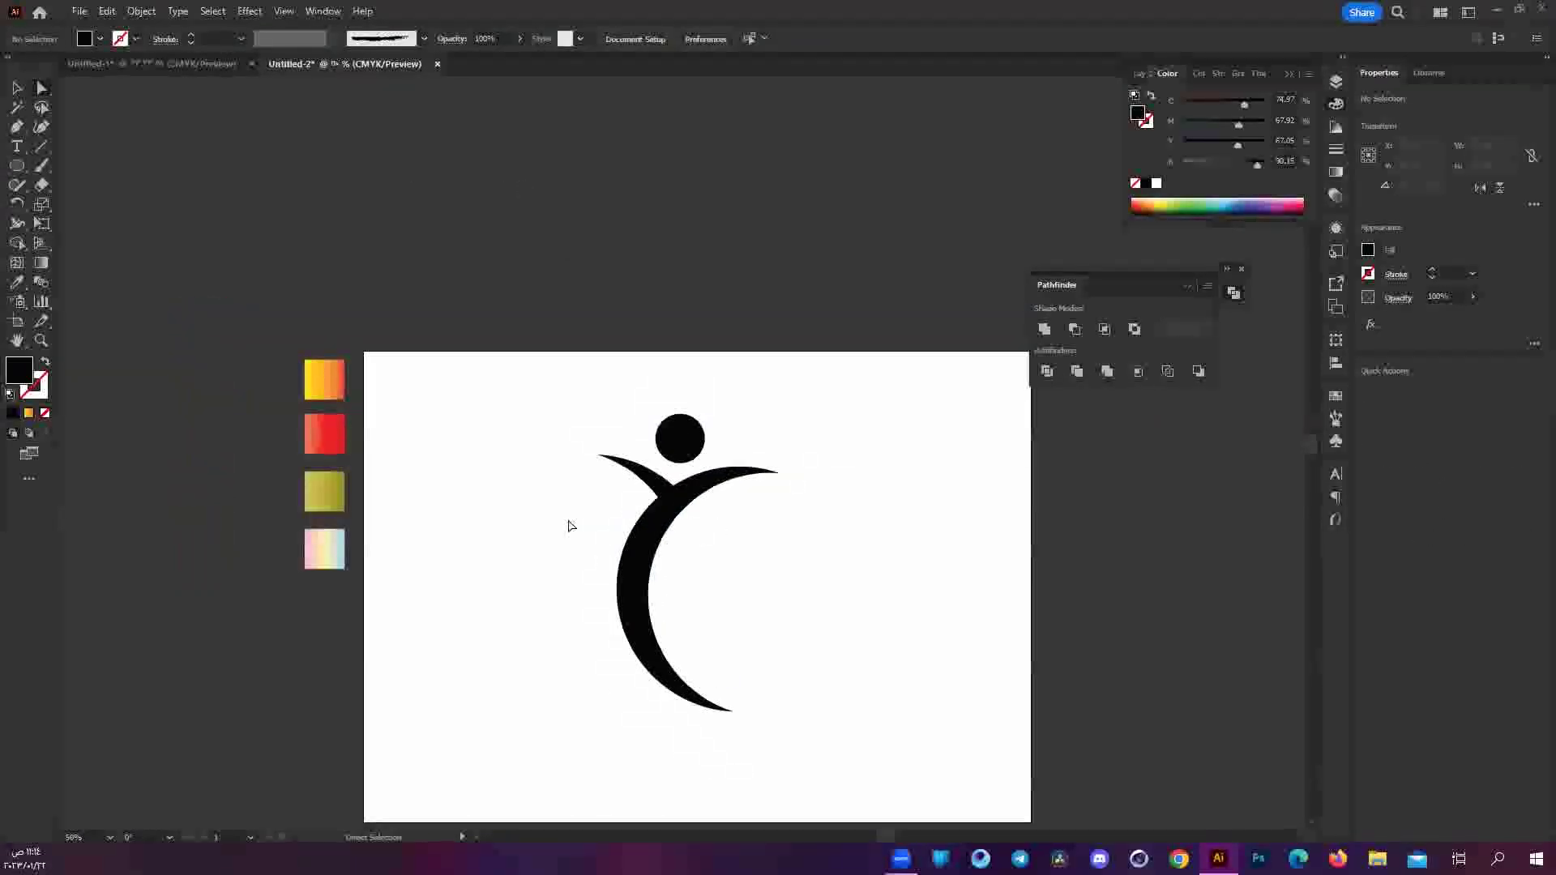
pyautogui.scroll(-1, 837, 642)
pyautogui.hotkey('ctrl', 'a')
pyautogui.click(693, 531)
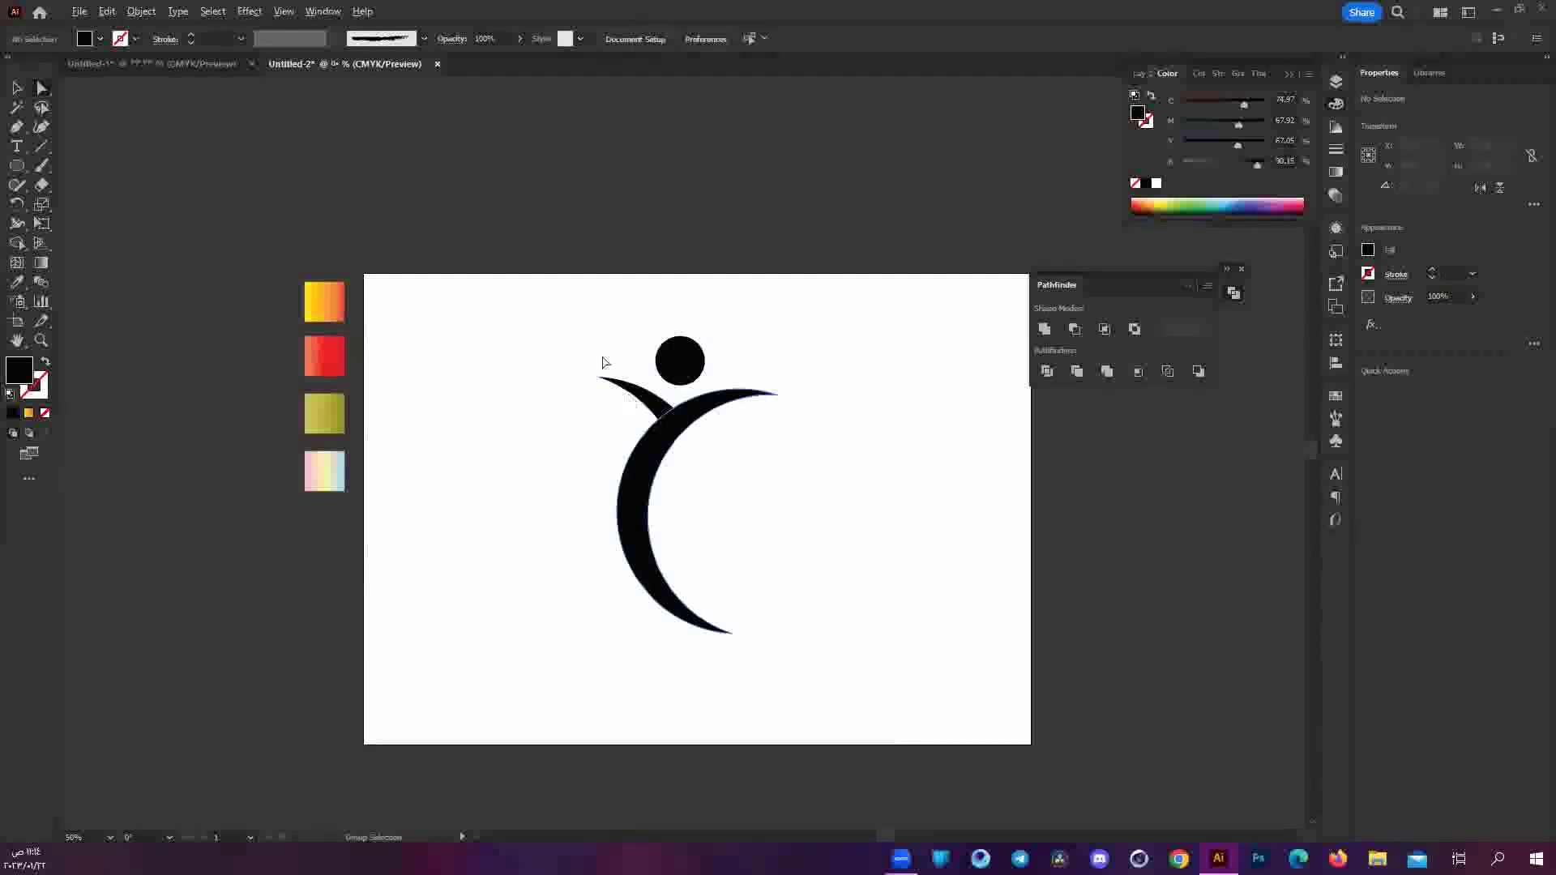
pyautogui.hotkey('ctrl', 'a')
pyautogui.click(958, 440)
pyautogui.scroll(1, 662, 422)
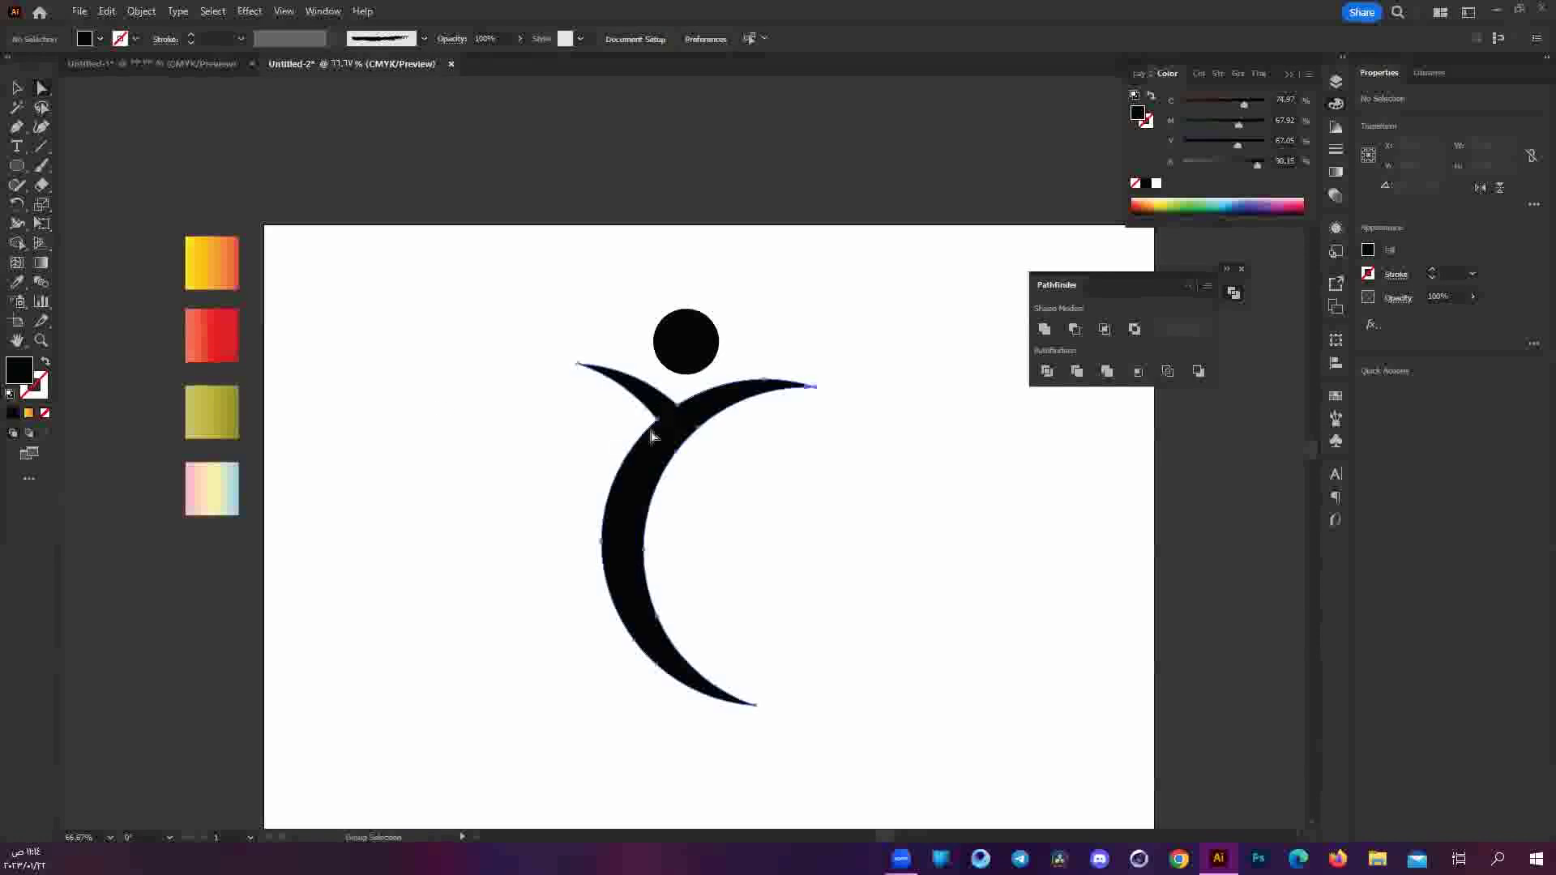
pyautogui.click(644, 434)
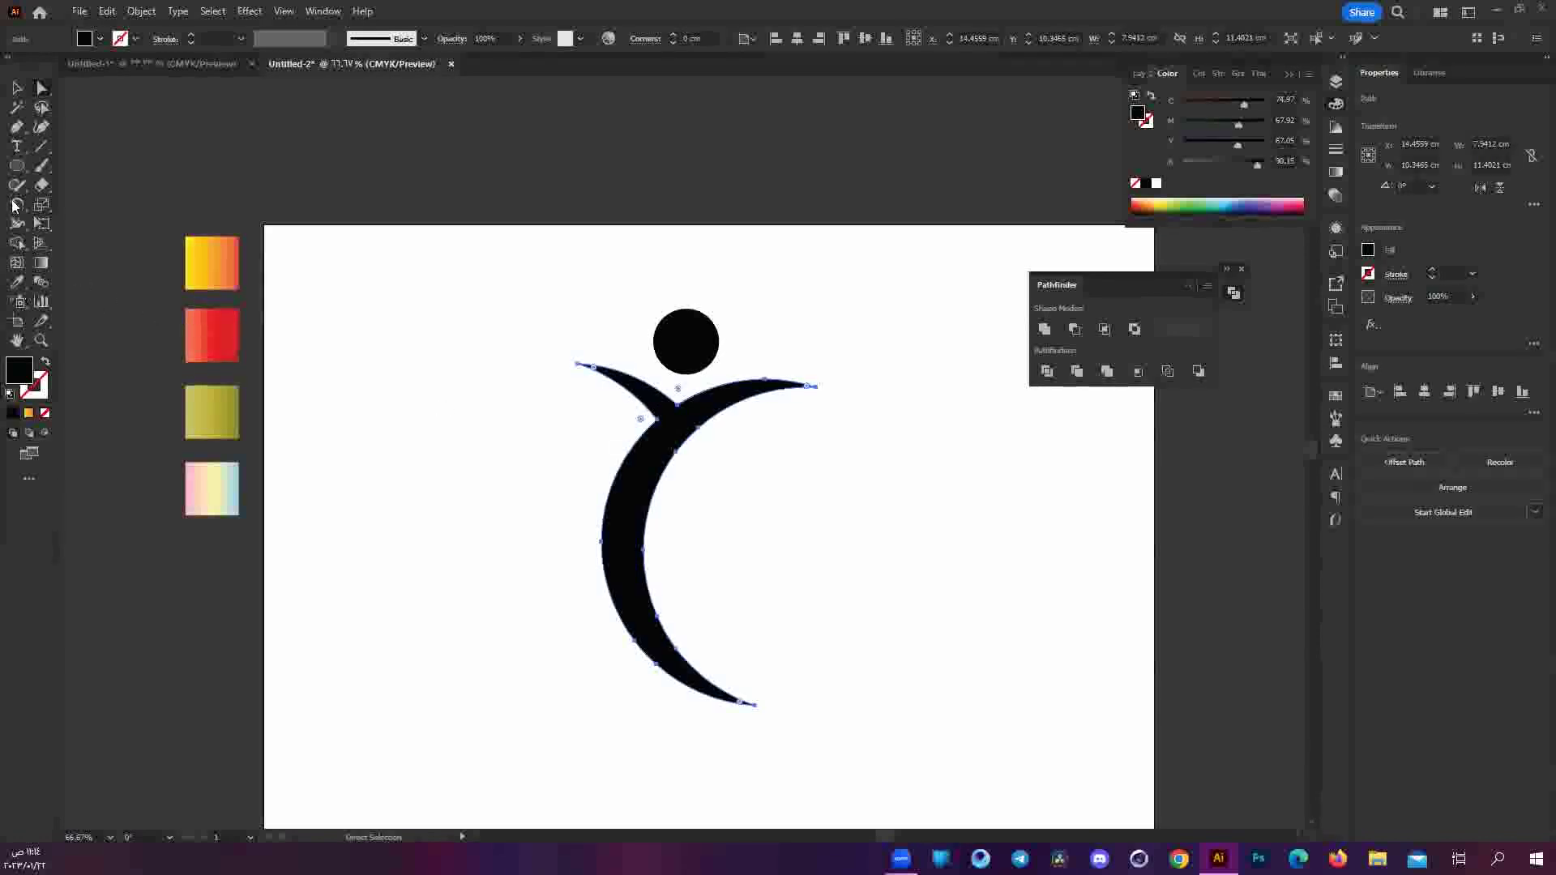
# Eyedropper the red gradient swatch onto the crescent body, then onto the head circle.
pyautogui.press('i')
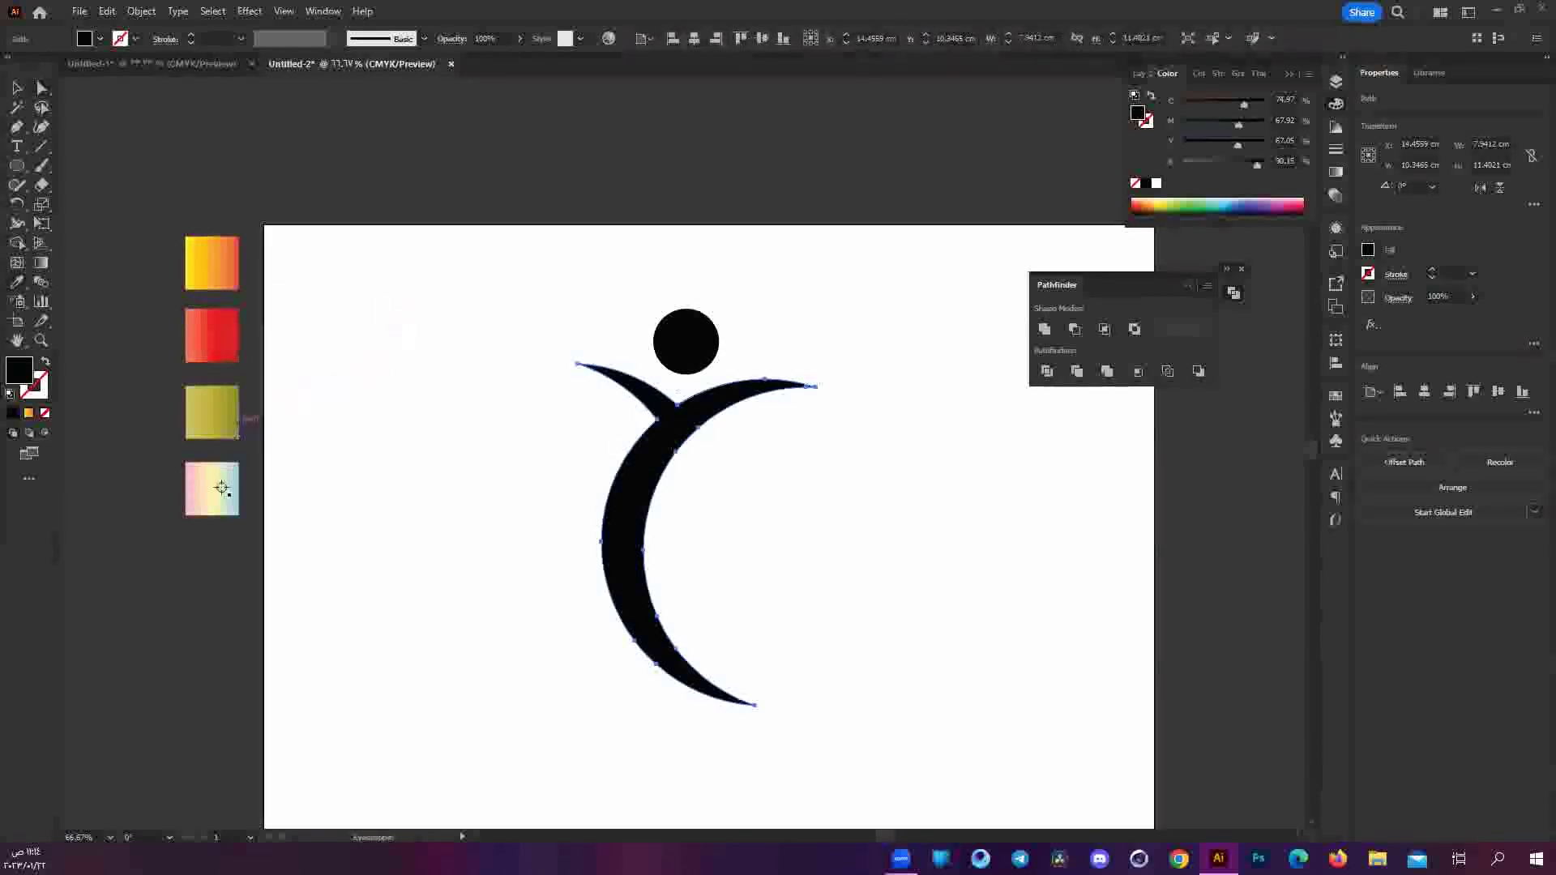
pyautogui.click(213, 486)
pyautogui.click(202, 346)
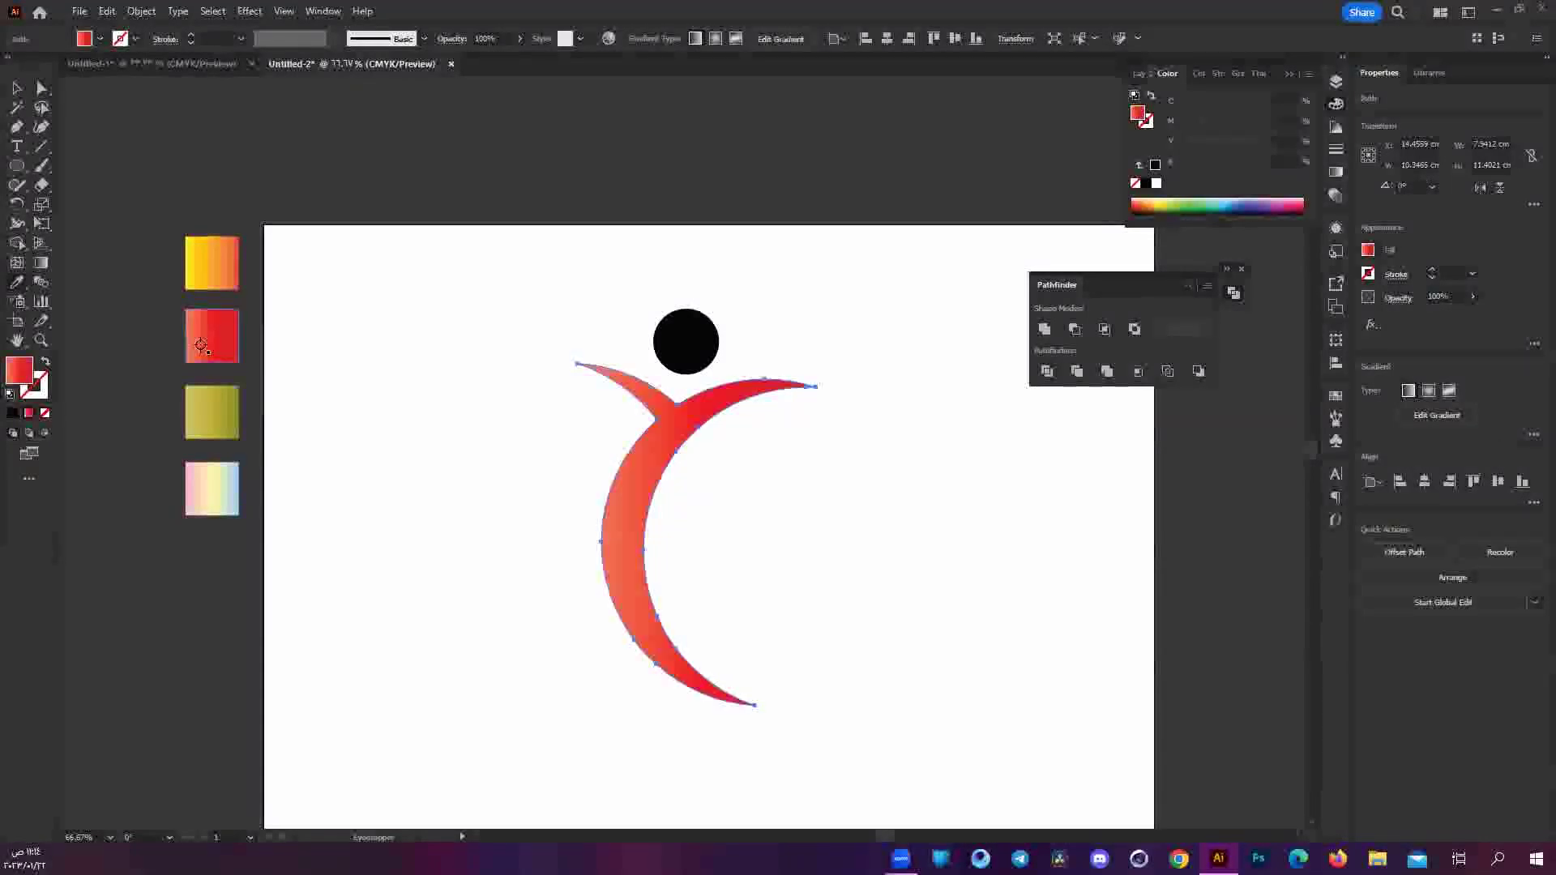
pyautogui.click(17, 88)
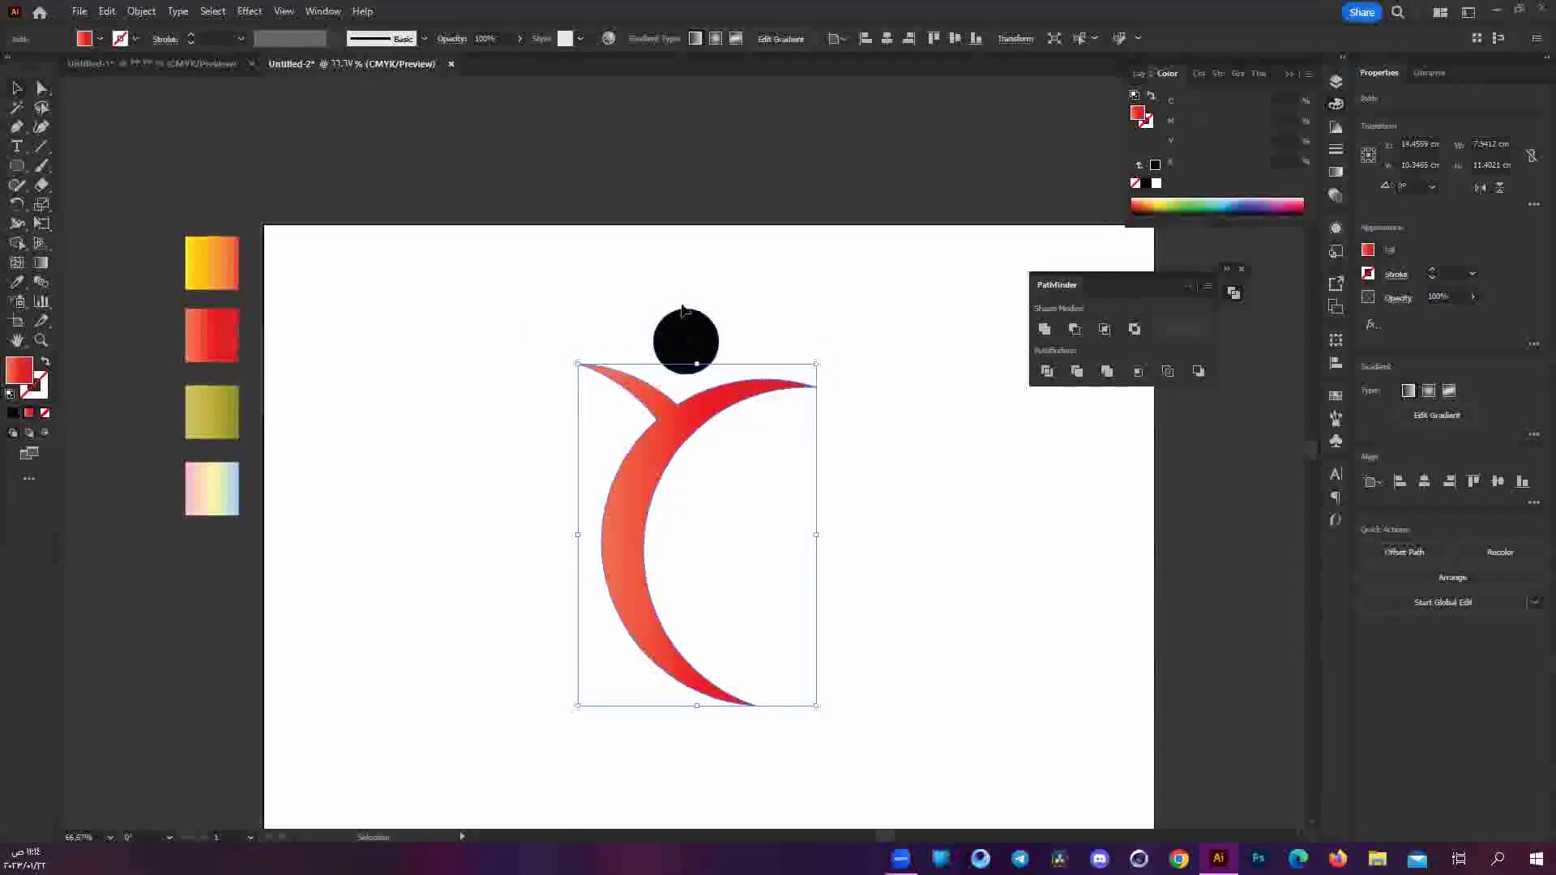
pyautogui.click(686, 341)
pyautogui.press('i')
pyautogui.click(204, 349)
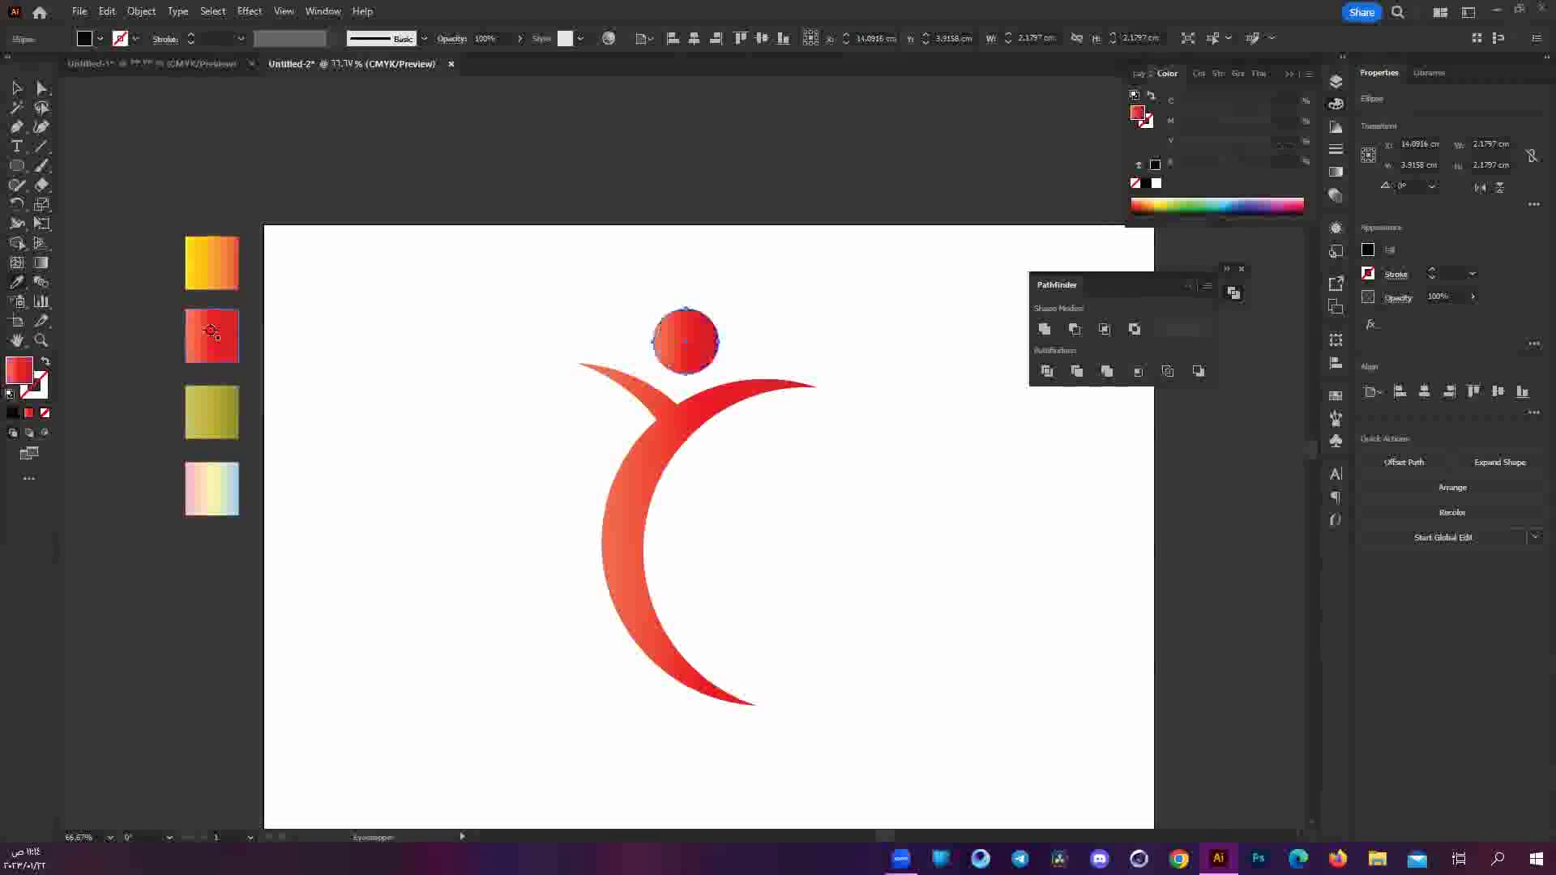
pyautogui.press('a')
pyautogui.hotkey('ctrl', '-')
pyautogui.hotkey('ctrl', '-')
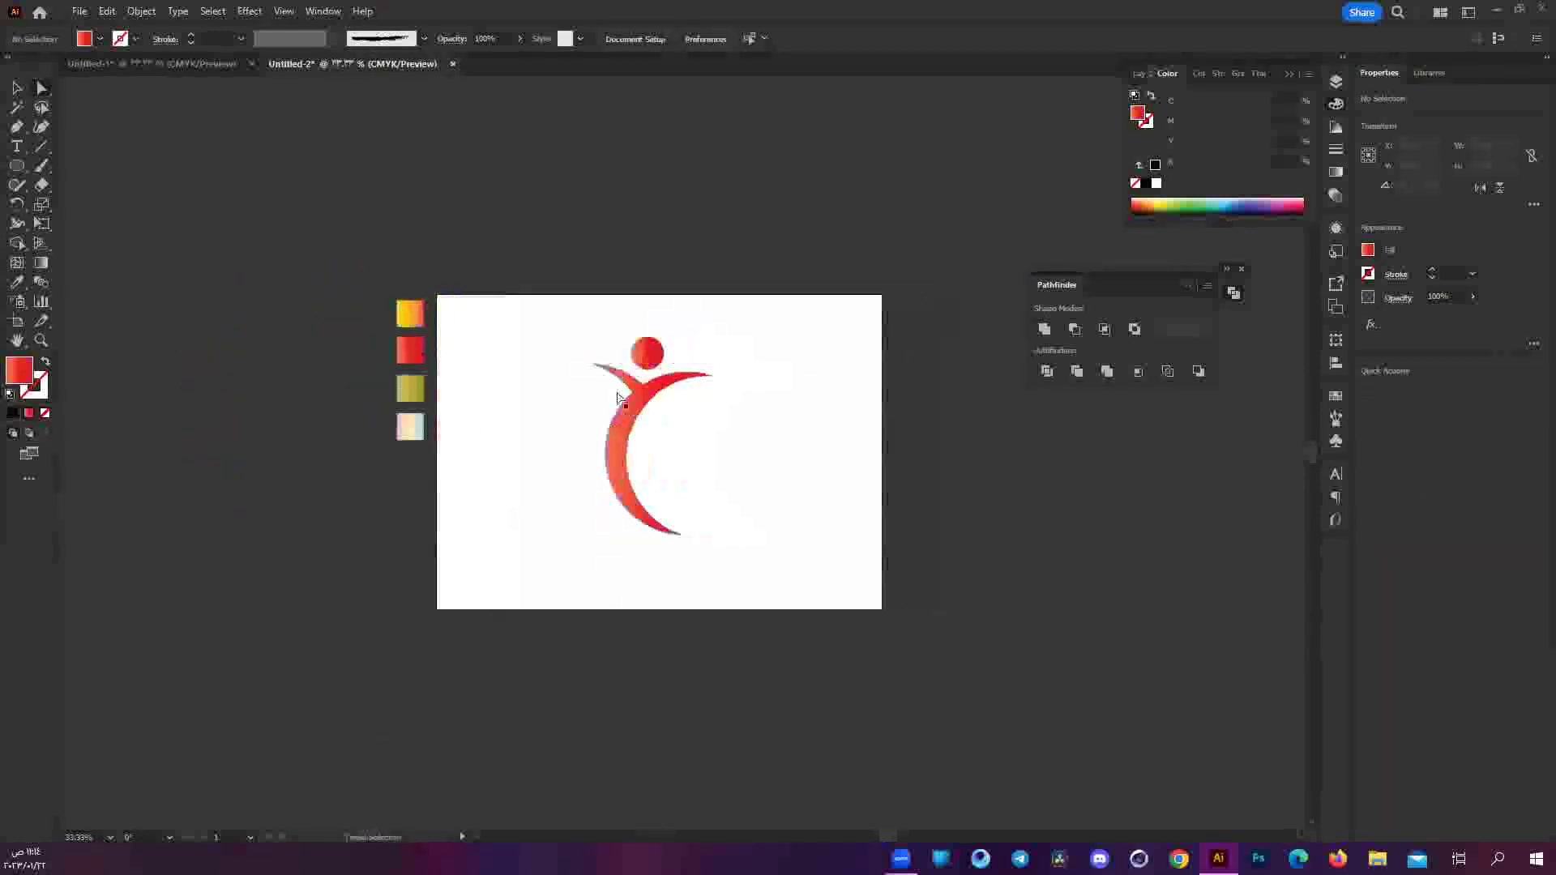
pyautogui.hotkey('ctrl', '+')
pyautogui.click(828, 654)
# Shift the figure left and type 'NEW LOGO' text beside it.
pyautogui.moveTo(624, 499); pyautogui.dragTo(581, 523)
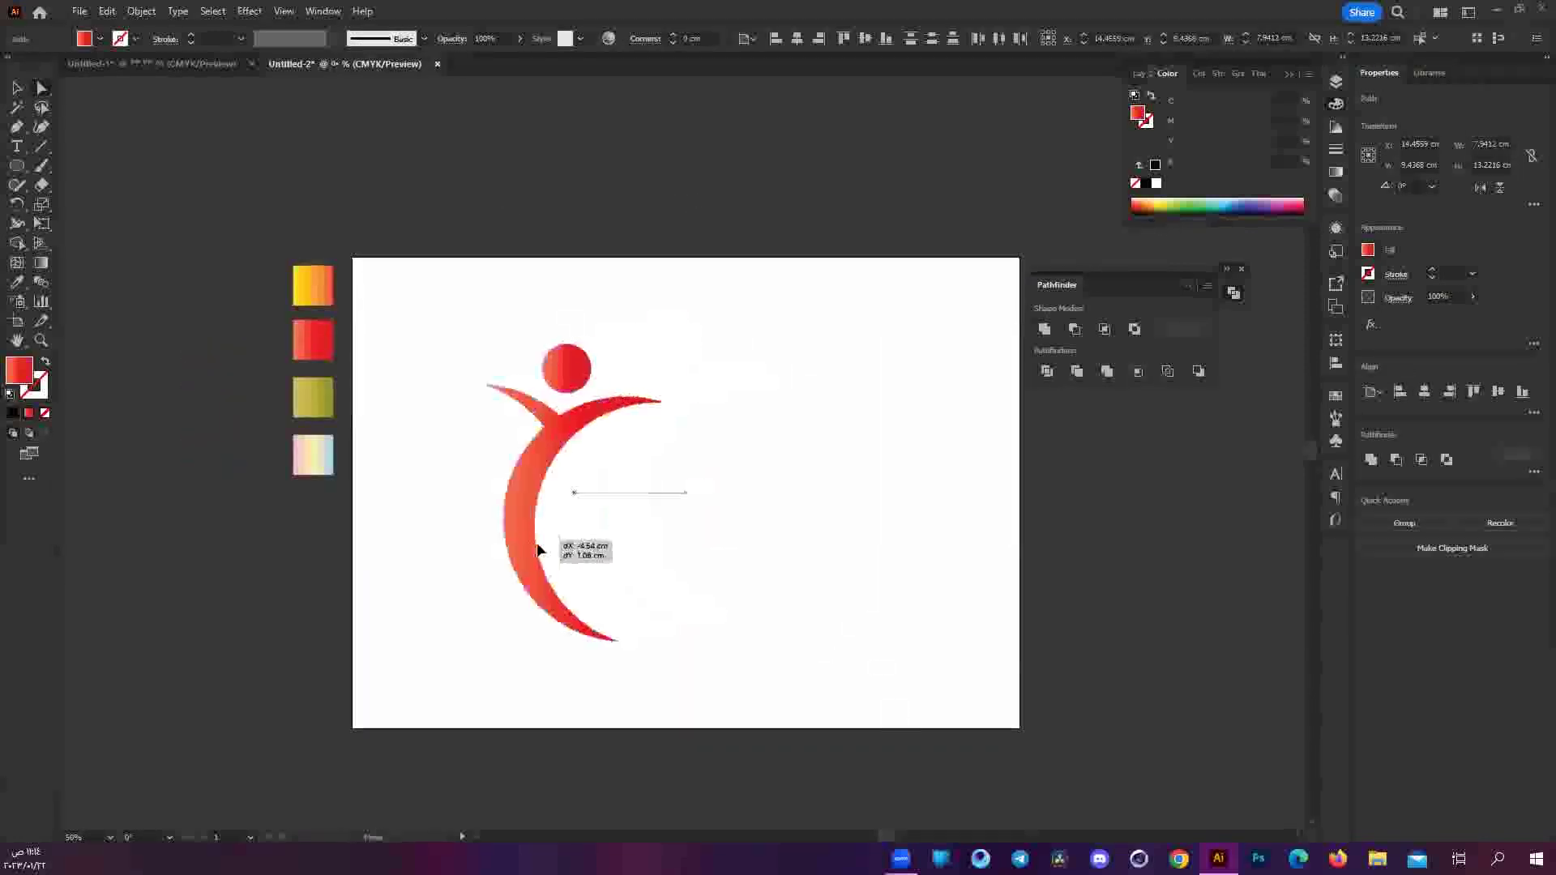
pyautogui.press('t')
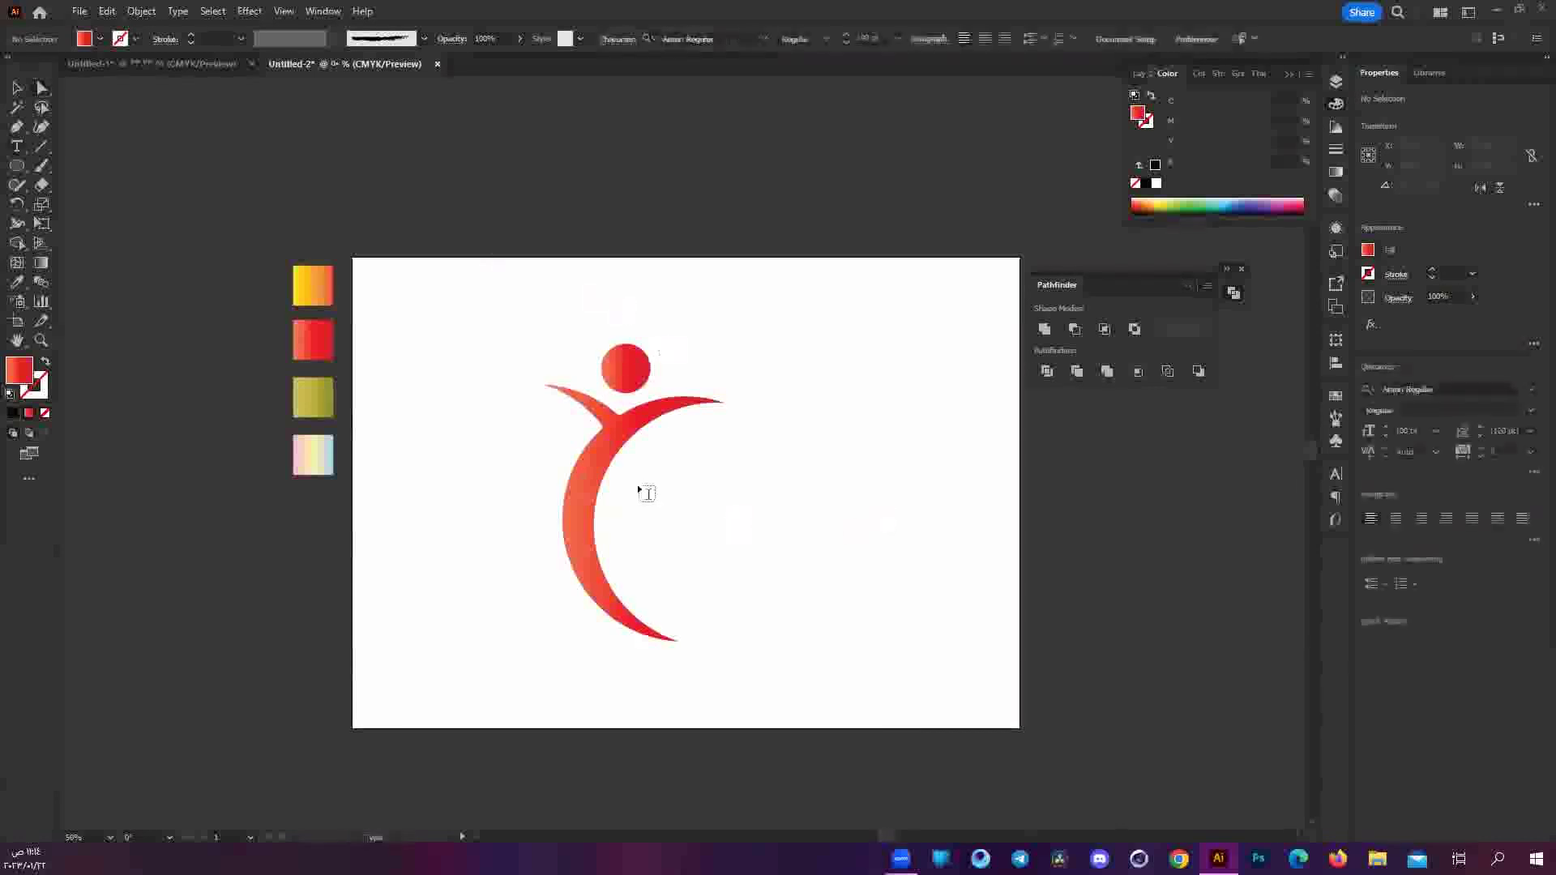
pyautogui.click(642, 490)
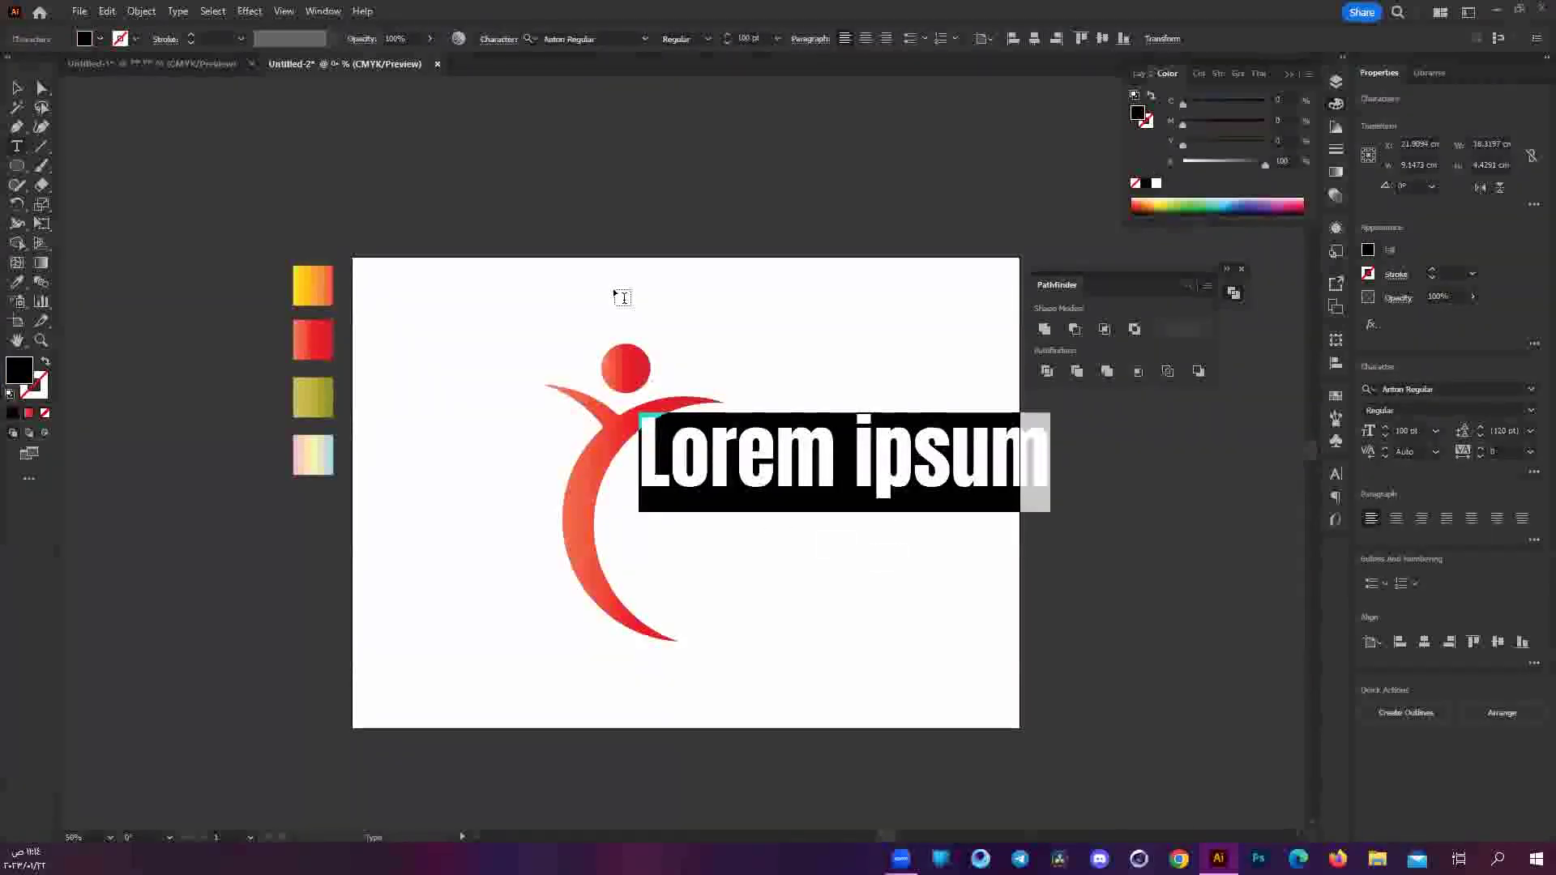
pyautogui.write('LOGO')
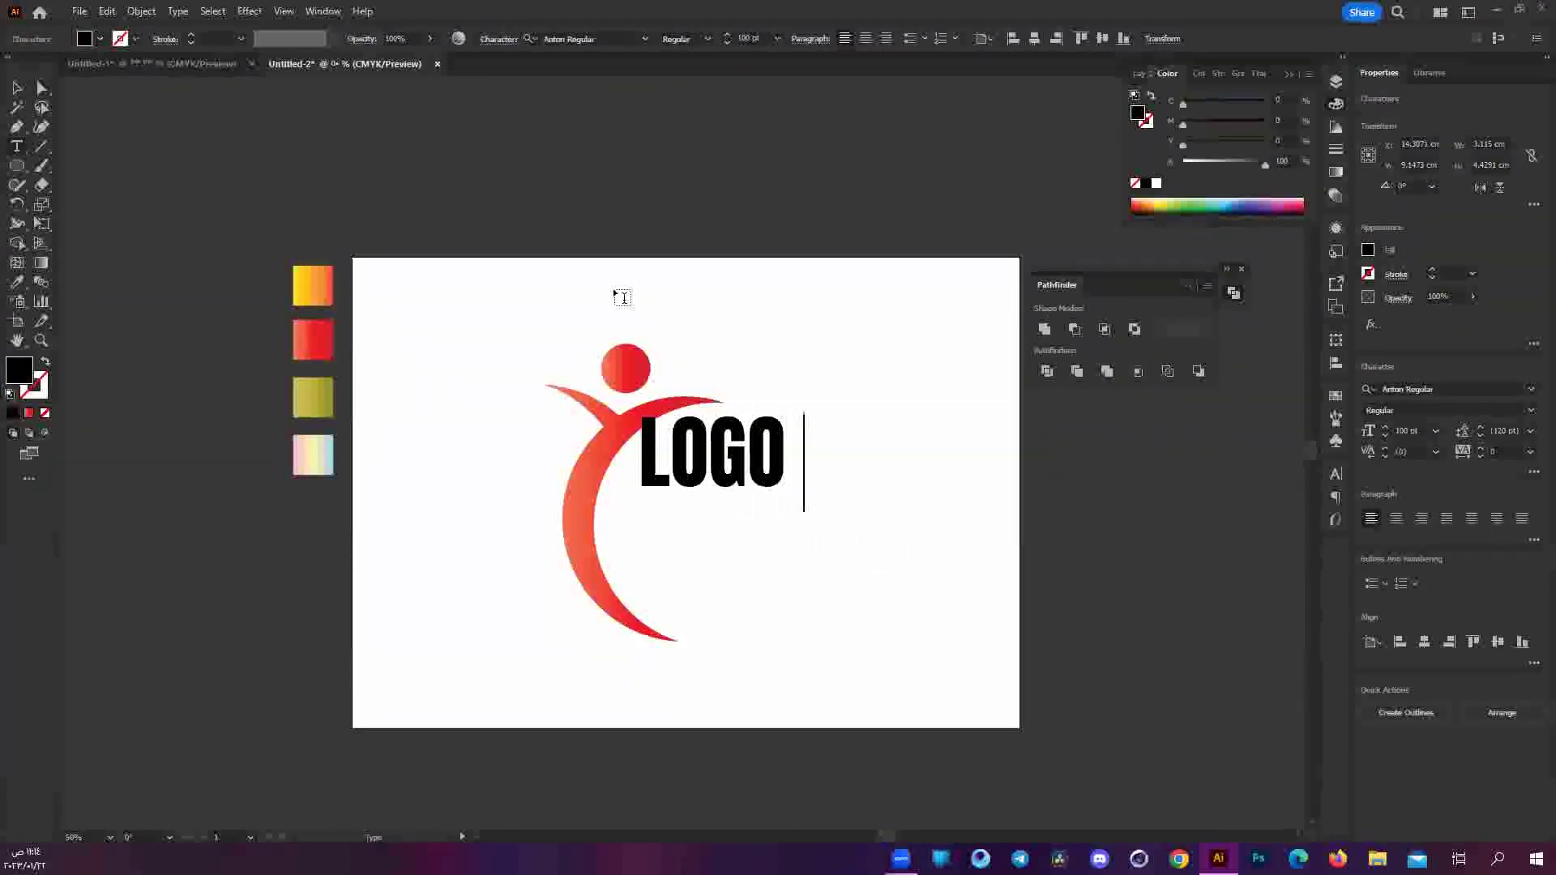
pyautogui.write(' DI')
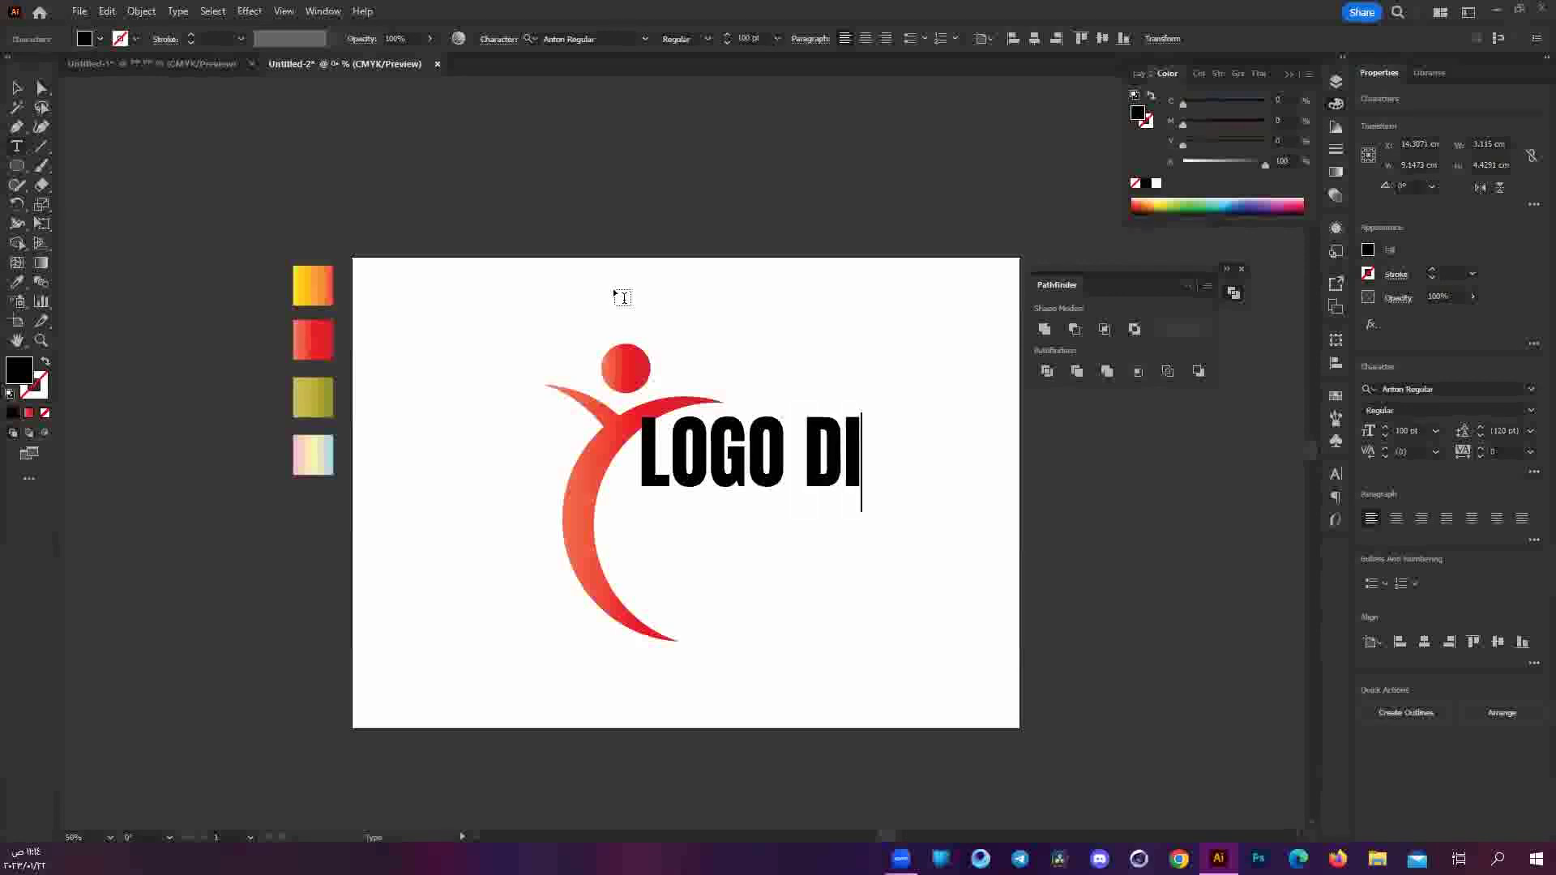
pyautogui.press('BackSpace')
pyautogui.press('BackSpace')
pyautogui.press('BackSpace')
pyautogui.press('BackSpace')
pyautogui.press('BackSpace')
pyautogui.press('BackSpace')
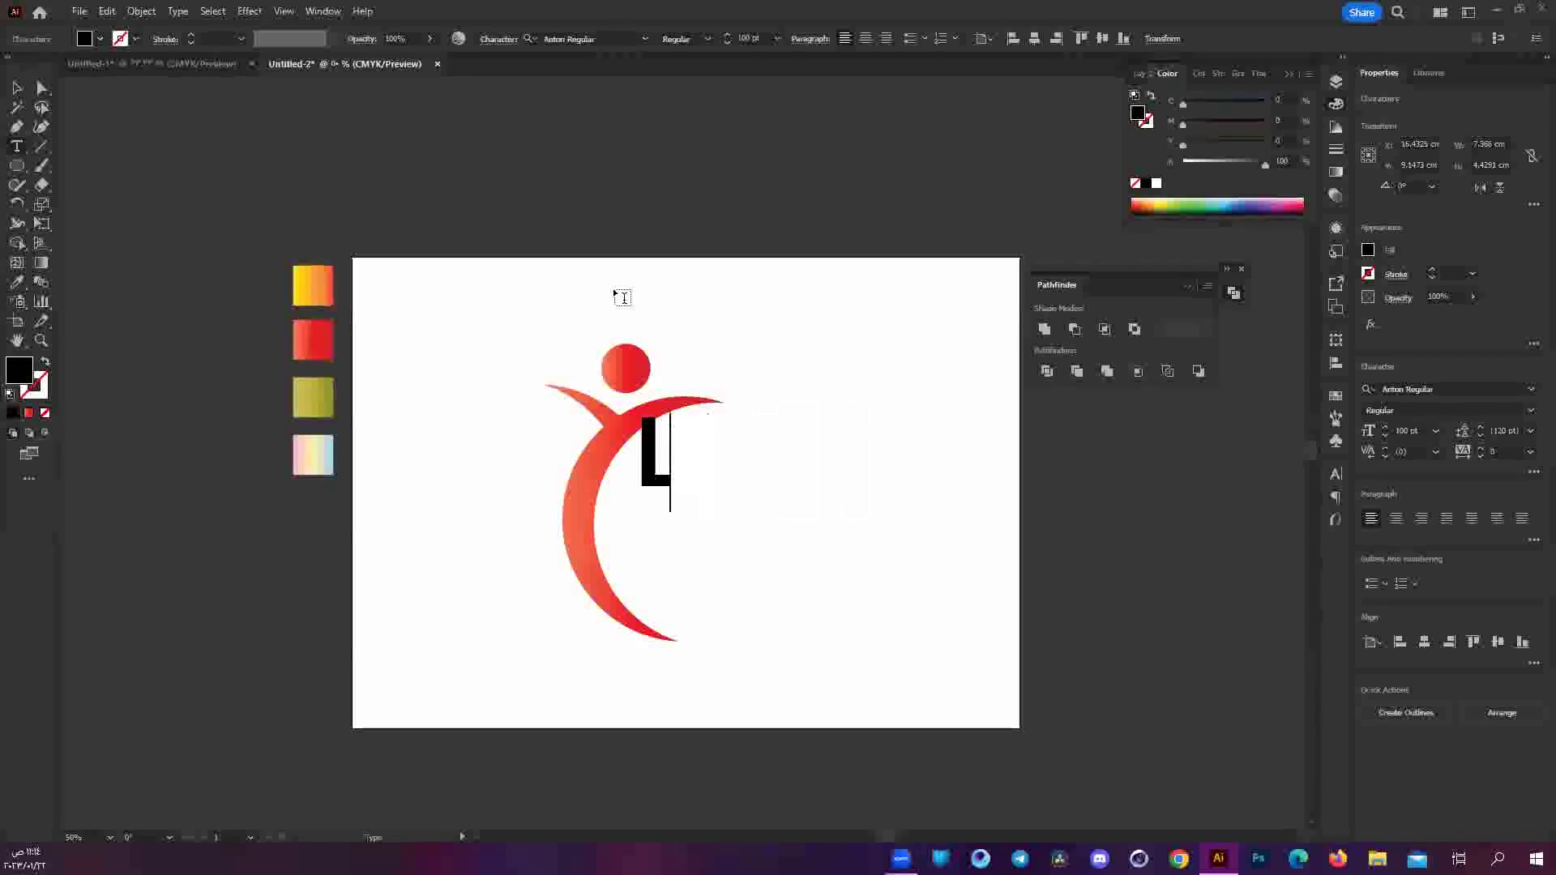
pyautogui.write('NEW ')
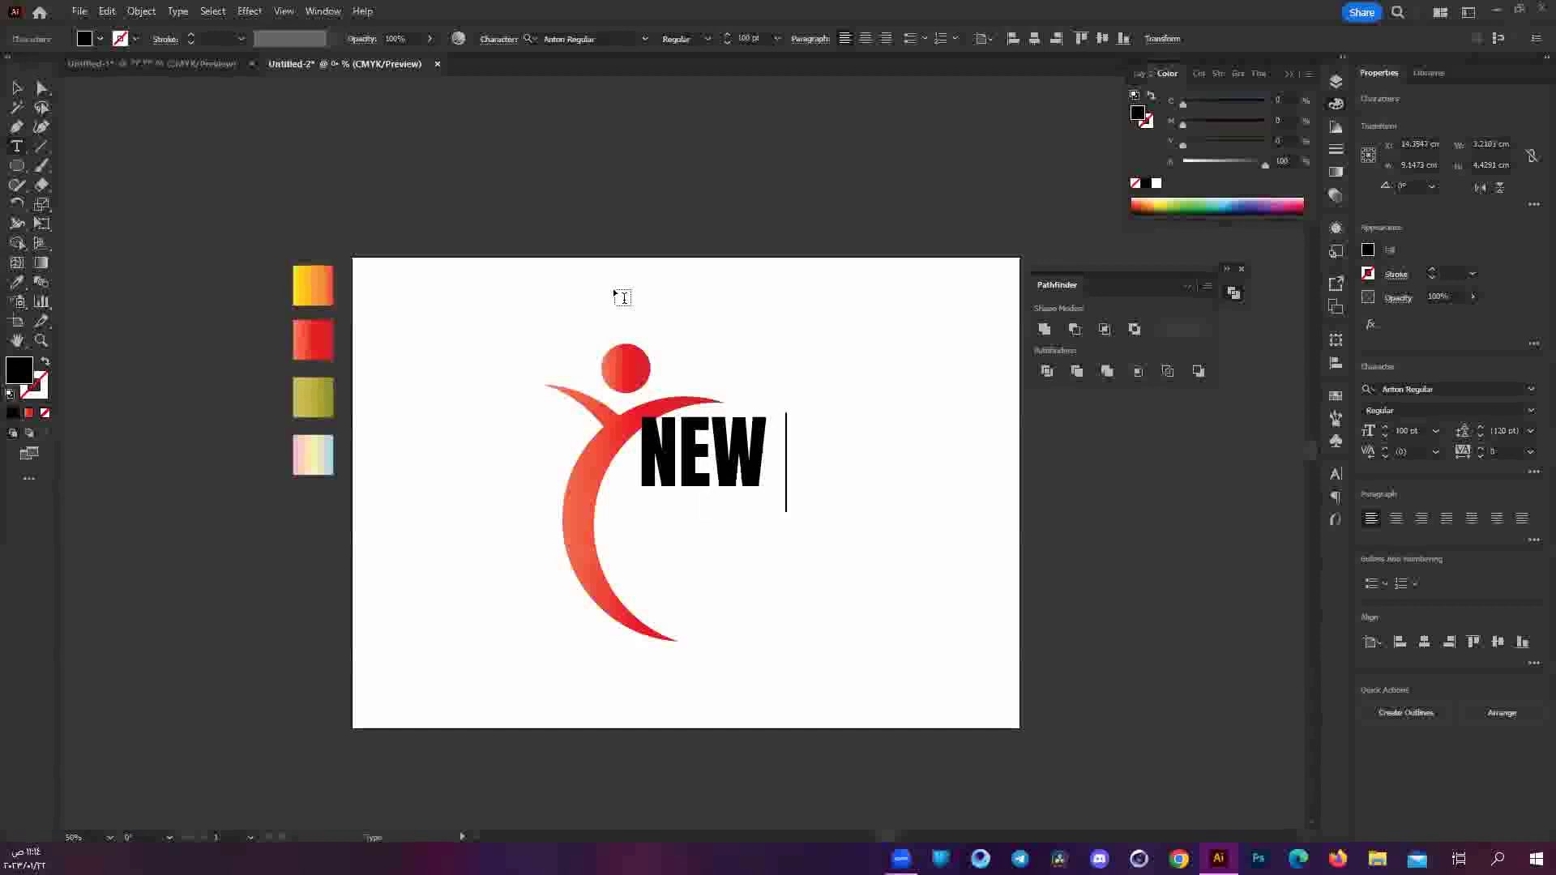
pyautogui.write('LOGO')
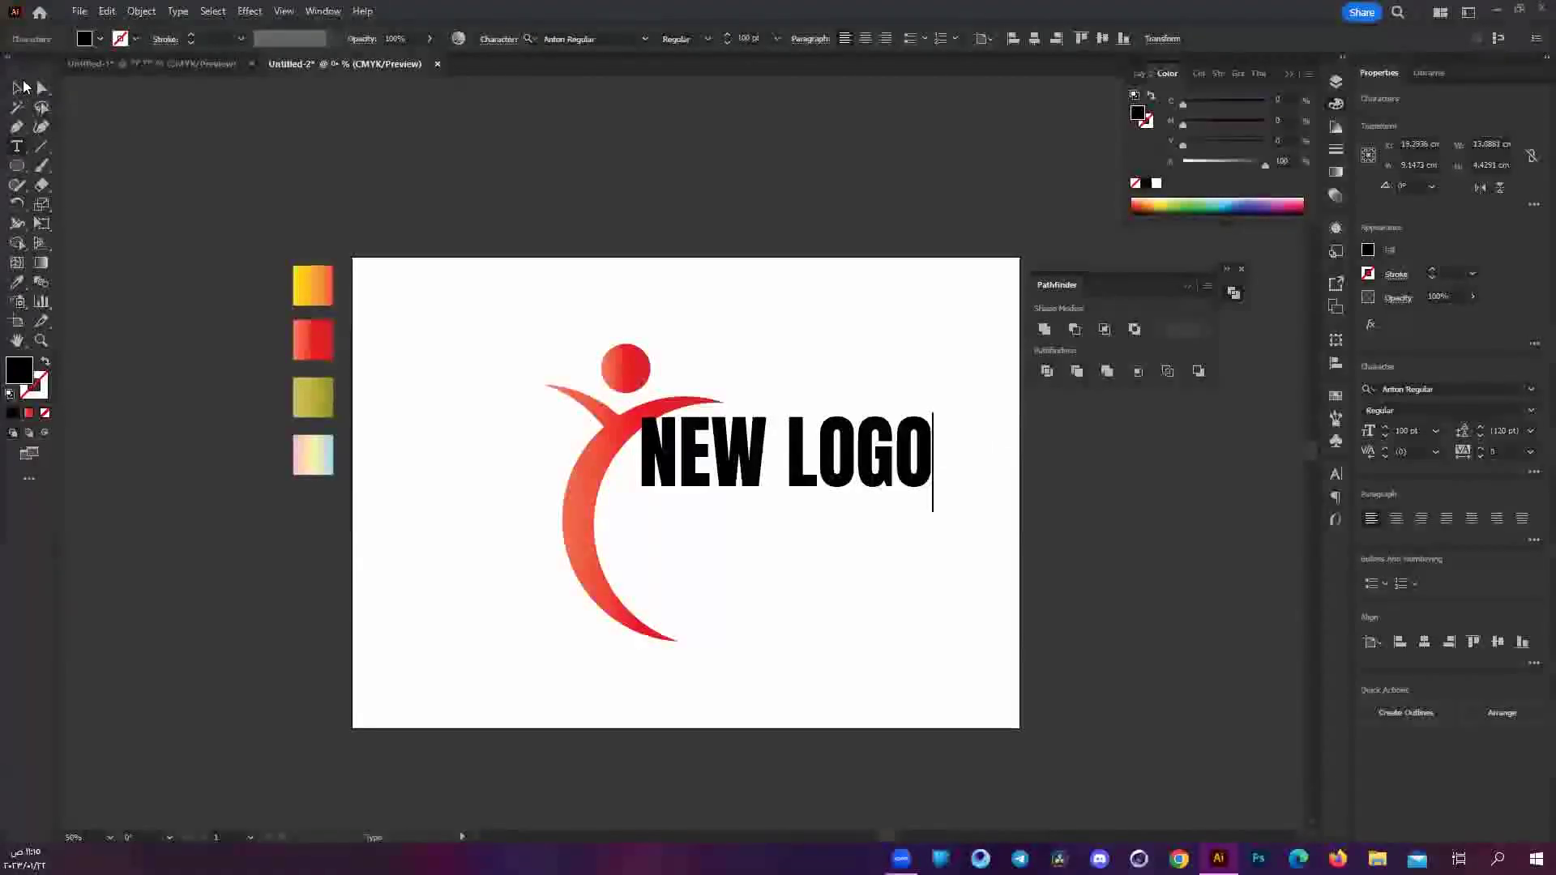
# Move the NEW LOGO text lower so it sits next to the body.
pyautogui.hotkey('ctrl', '1')
pyautogui.moveTo(831, 507)
pyautogui.mouseDown()
pyautogui.moveTo(843, 567)
pyautogui.moveTo(795, 593)
pyautogui.mouseUp()
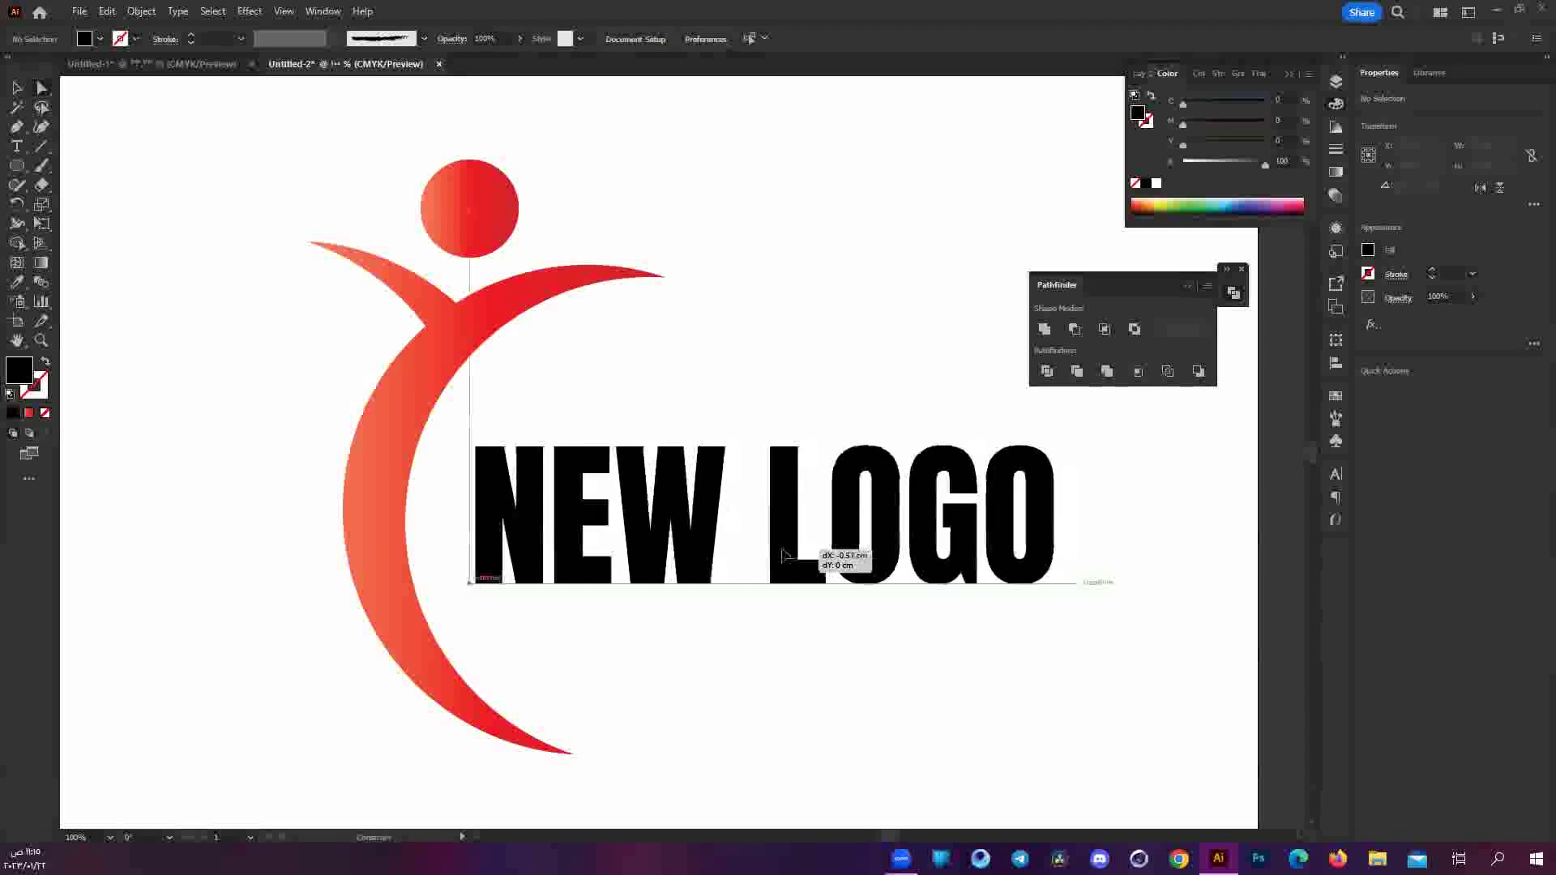
pyautogui.hotkey('ctrl', '-')
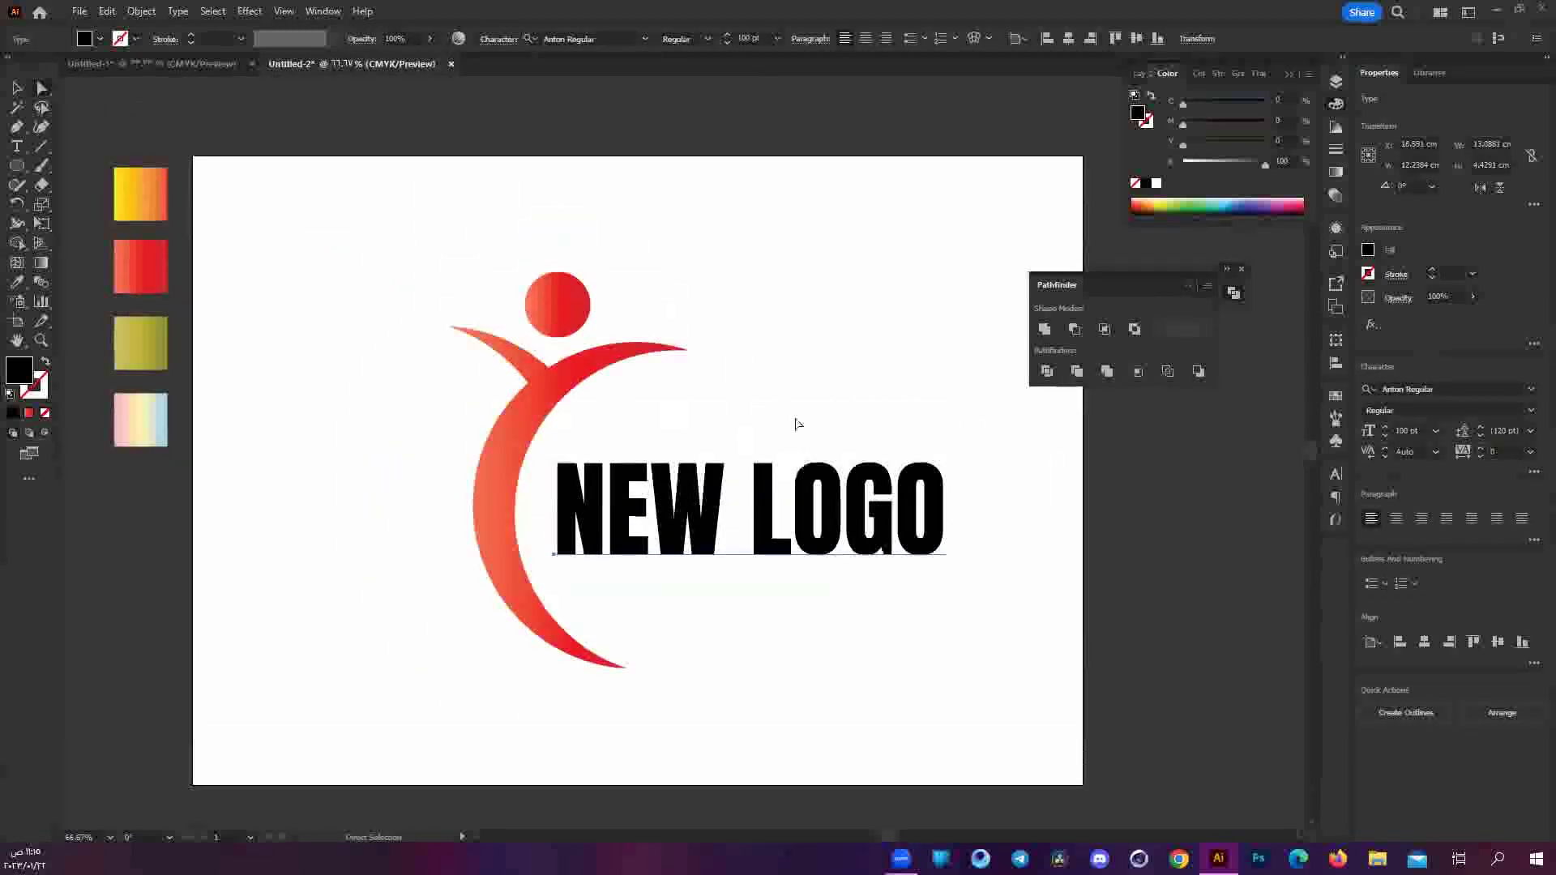
pyautogui.hotkey('ctrl', '-')
pyautogui.click(794, 423)
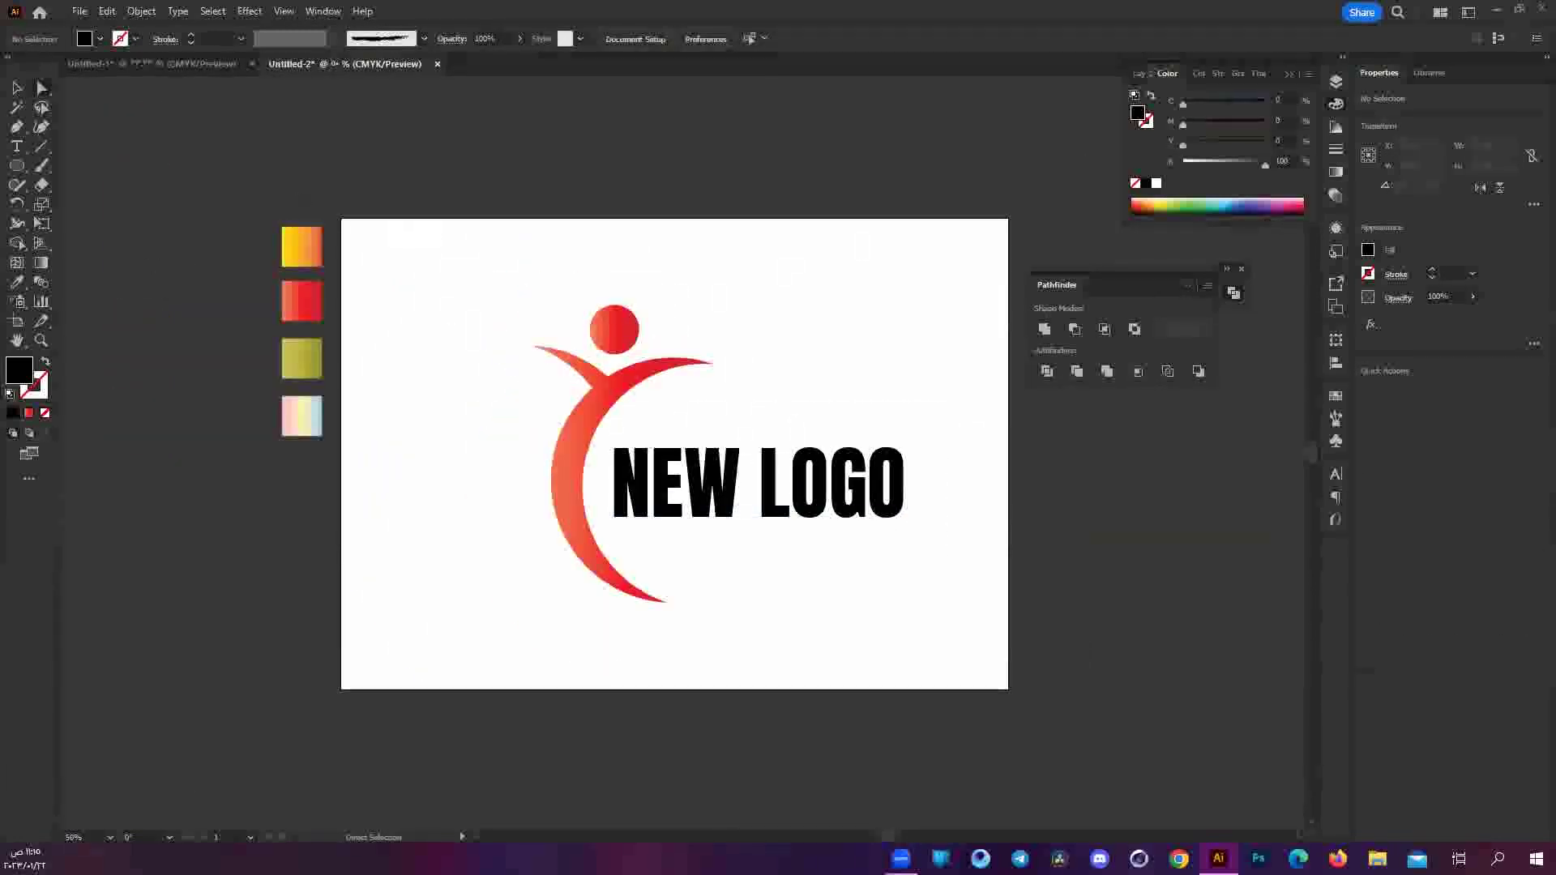
# Draw a full-artboard rectangle, send it to the back, and fill it with the pastel gradient.
pyautogui.moveTo(12, 175); pyautogui.dragTo(71, 166)
pyautogui.moveTo(341, 219); pyautogui.dragTo(1005, 689)
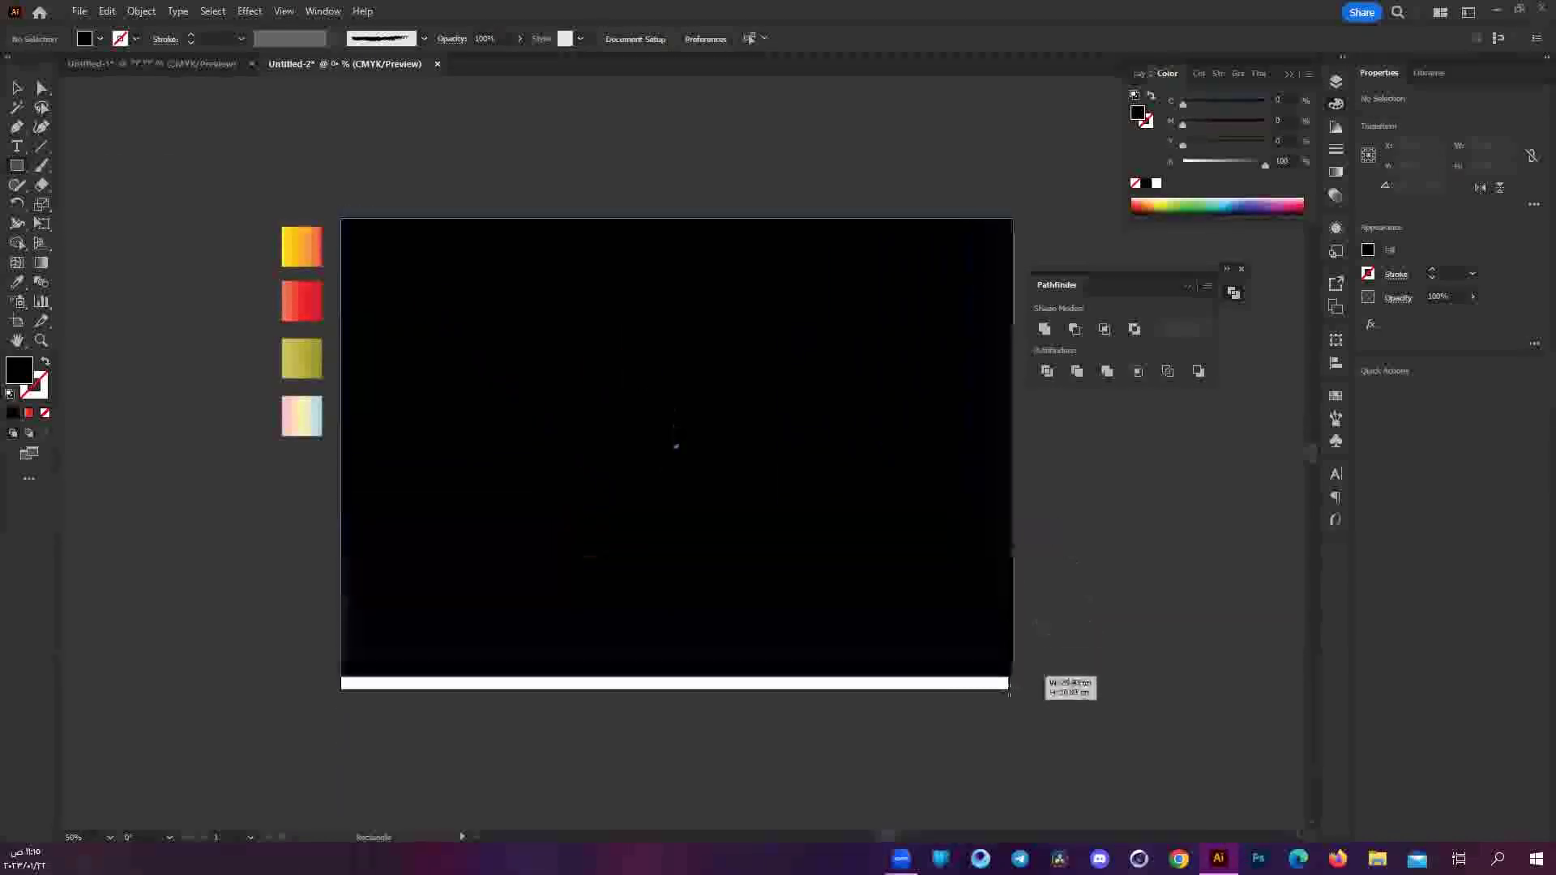
pyautogui.rightClick(1009, 513)
pyautogui.moveTo(841, 428)
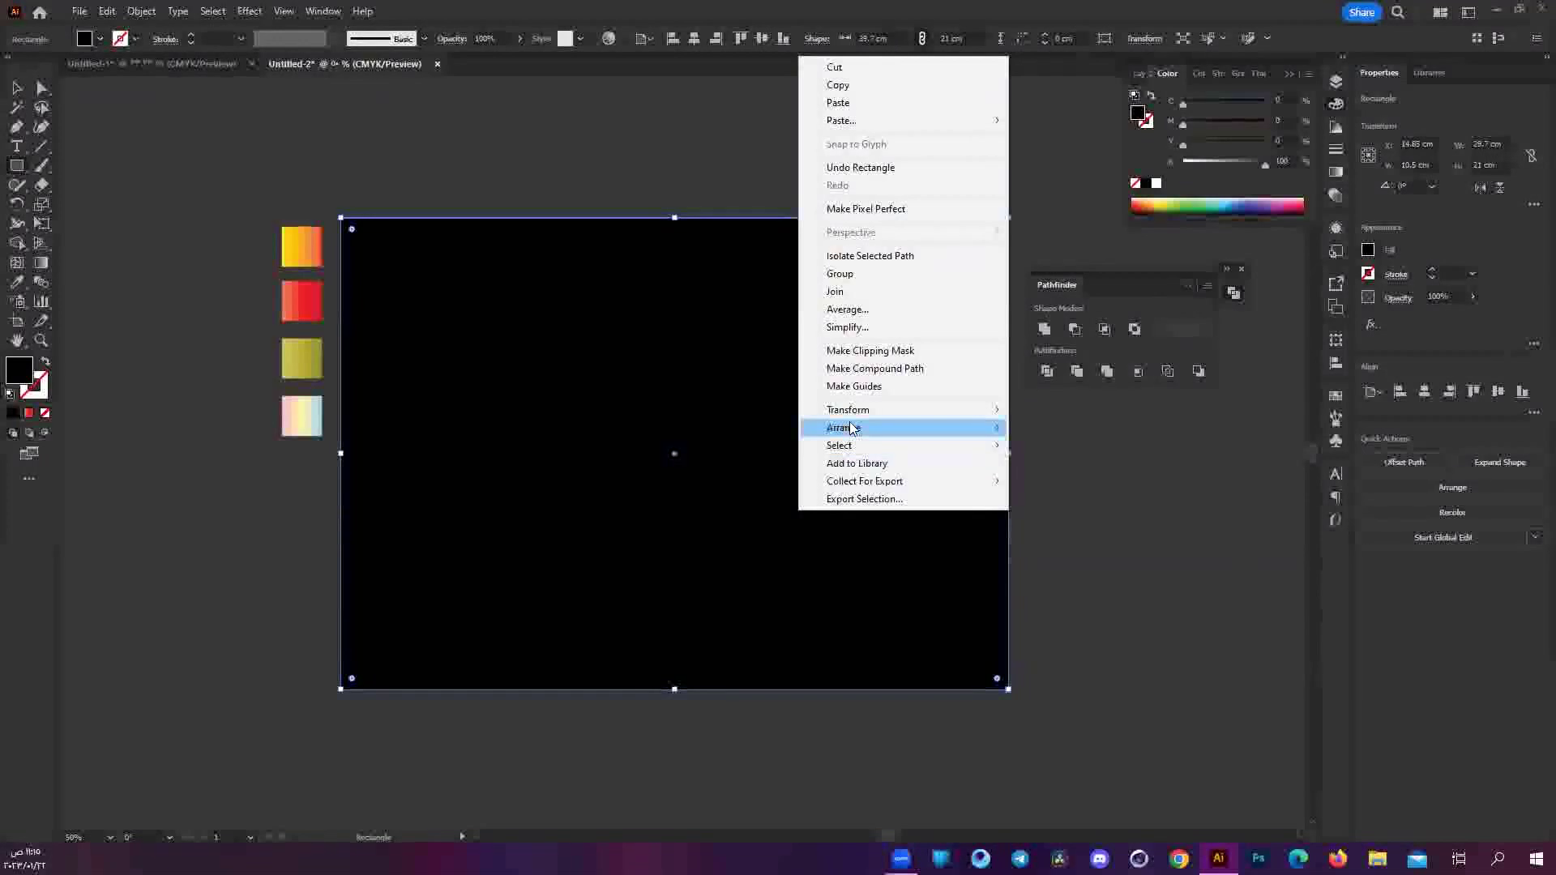
pyautogui.click(717, 481)
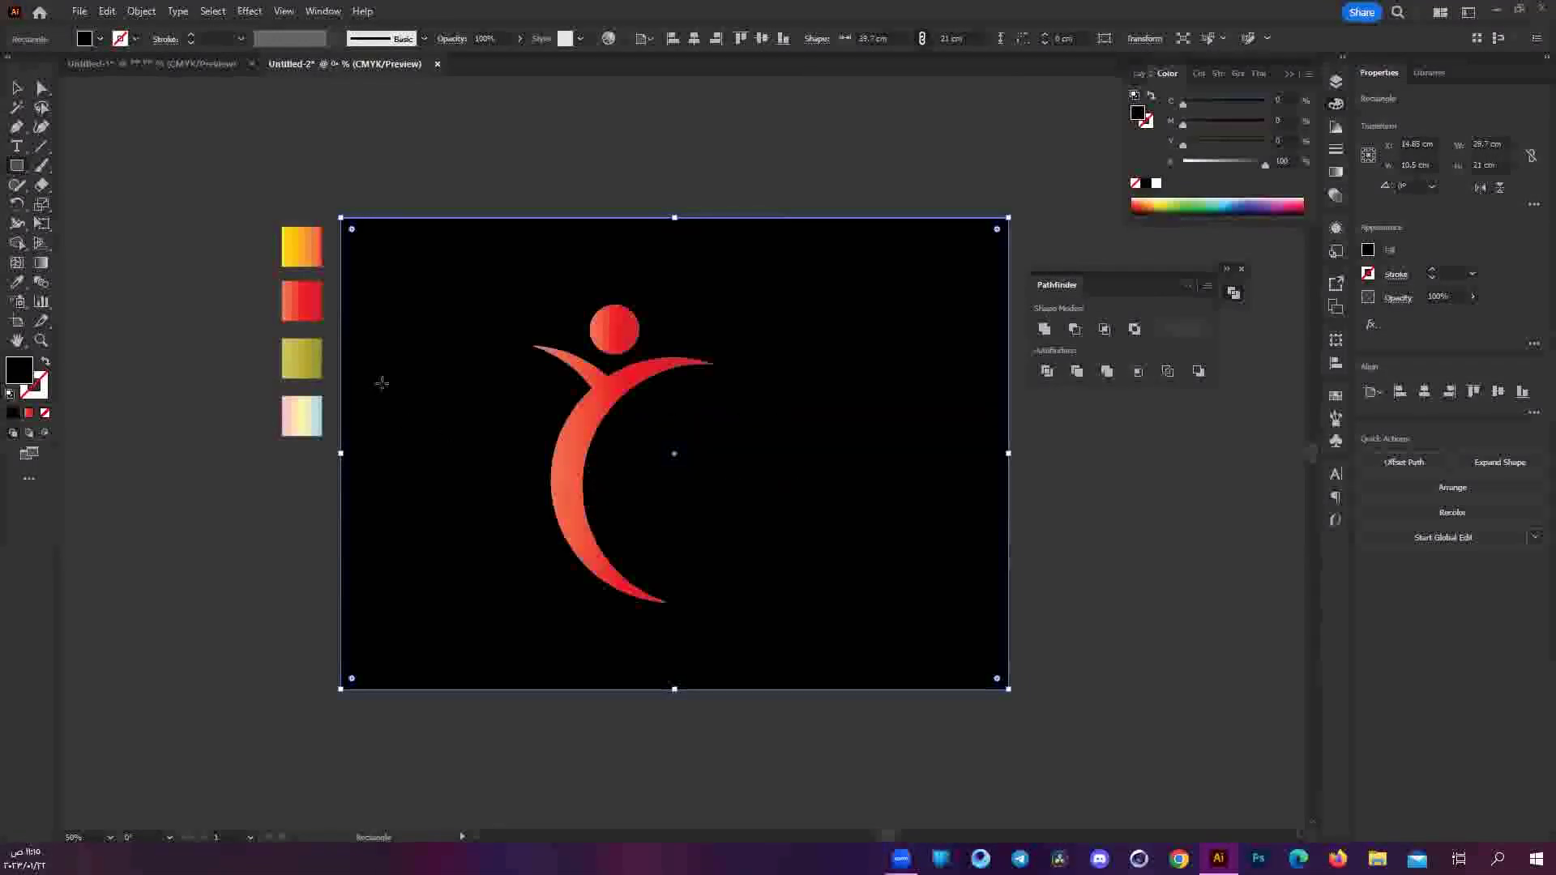
pyautogui.press('i')
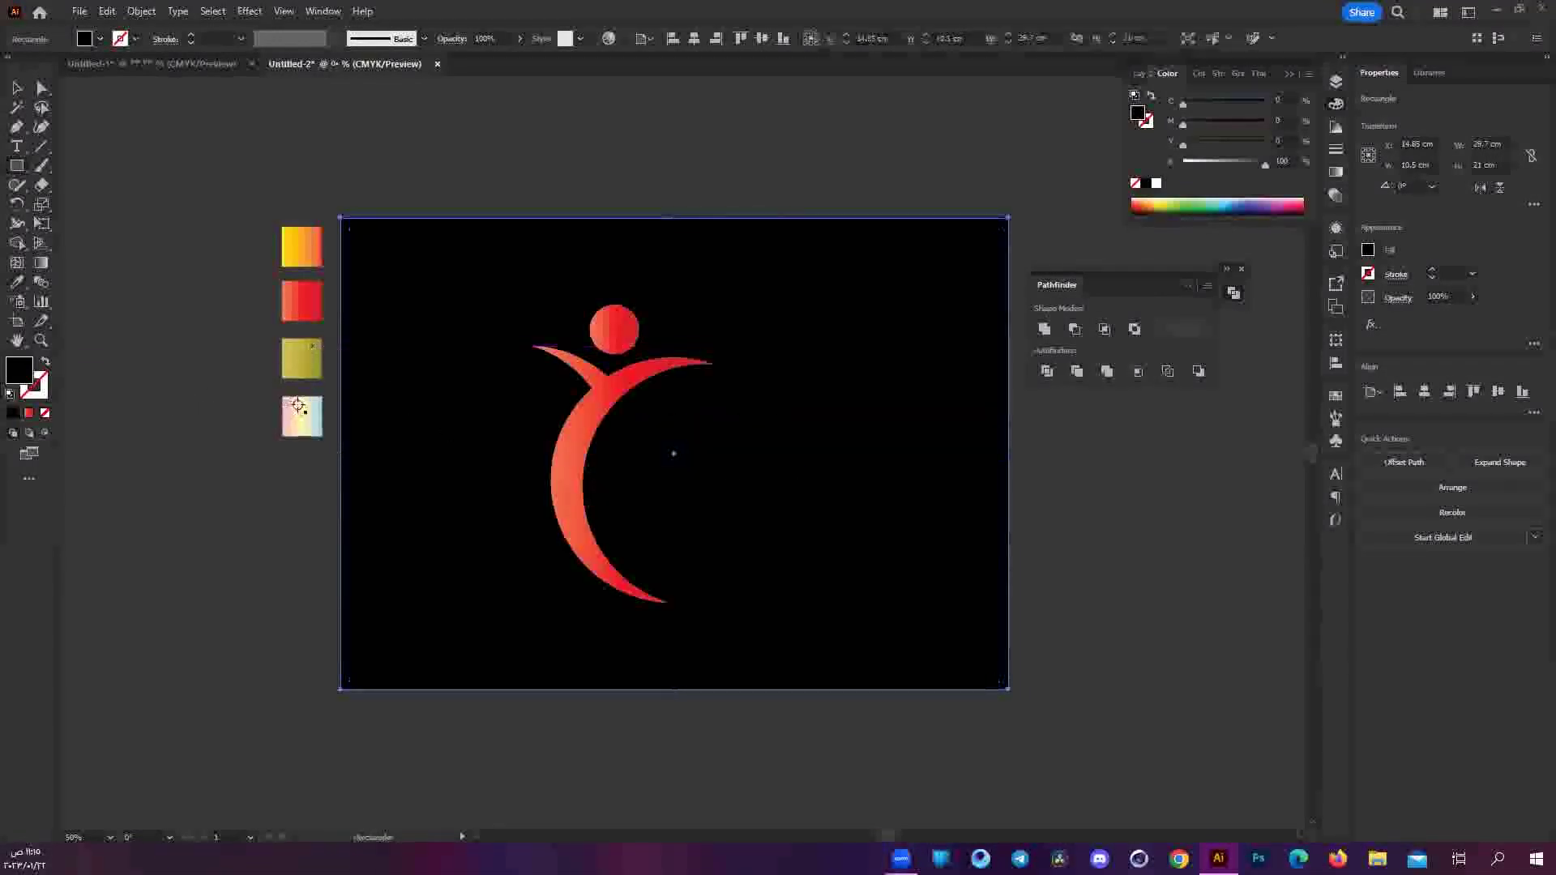
pyautogui.click(301, 414)
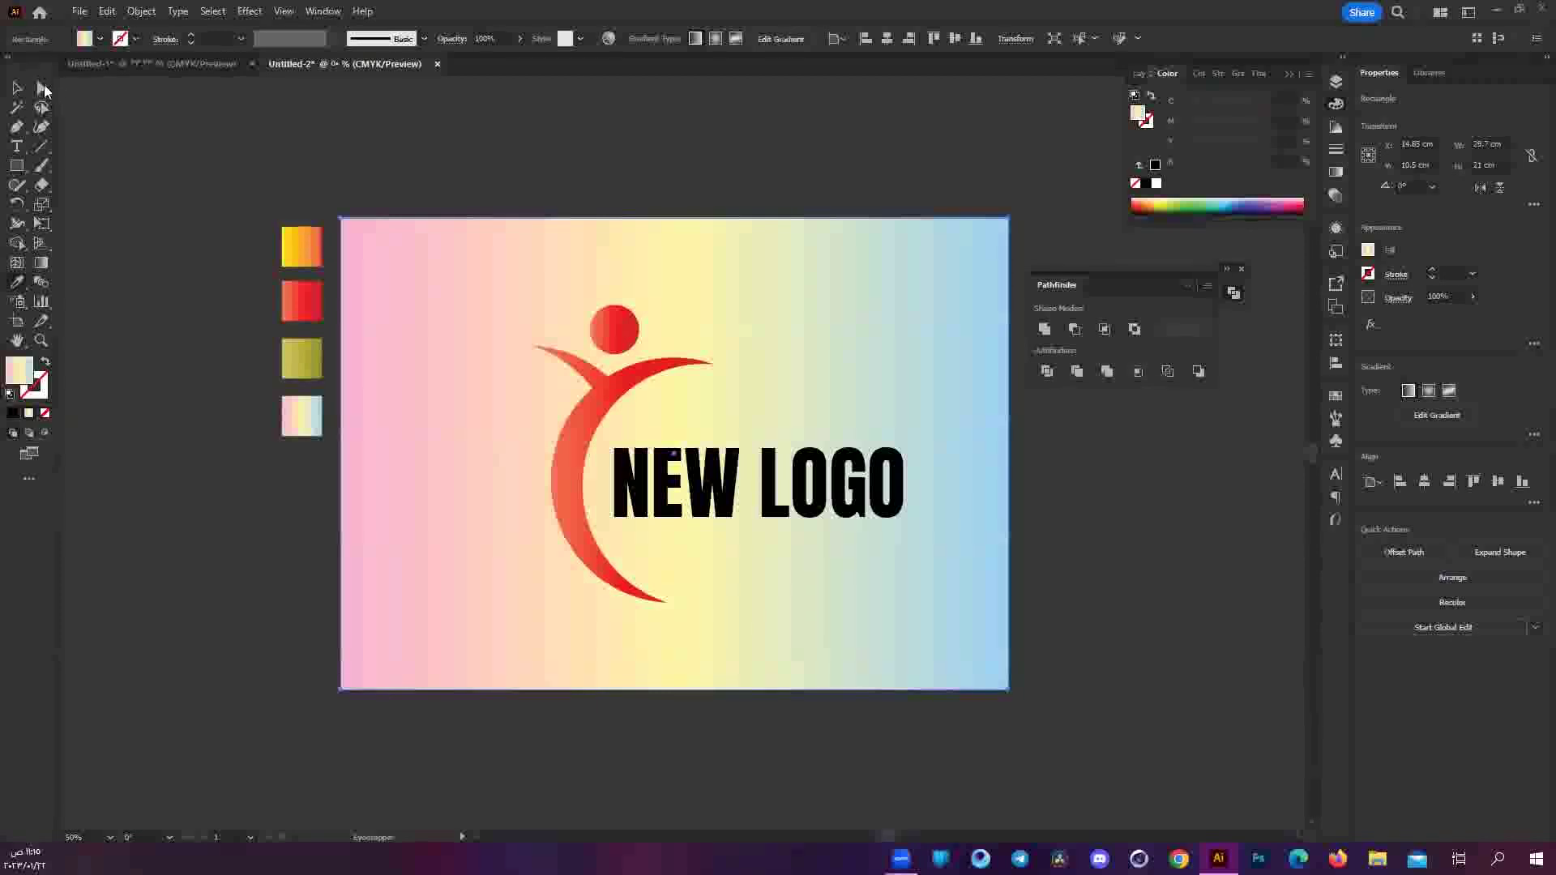
# Angle the background gradient diagonally, blue top-left to pink bottom-right.
pyautogui.click(40, 263)
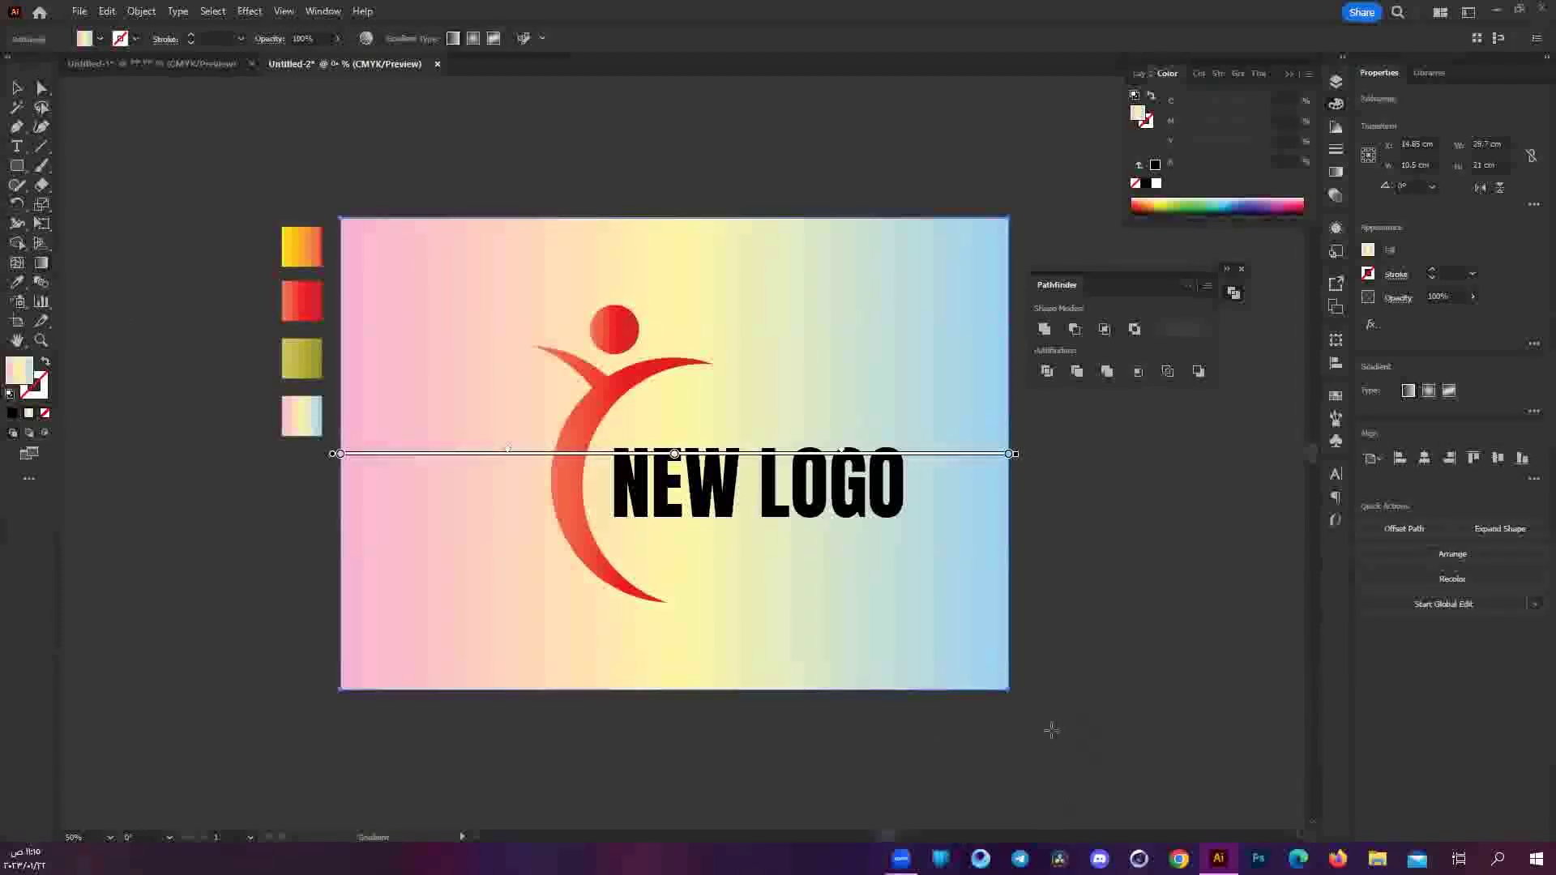
pyautogui.moveTo(1051, 731); pyautogui.dragTo(405, 348)
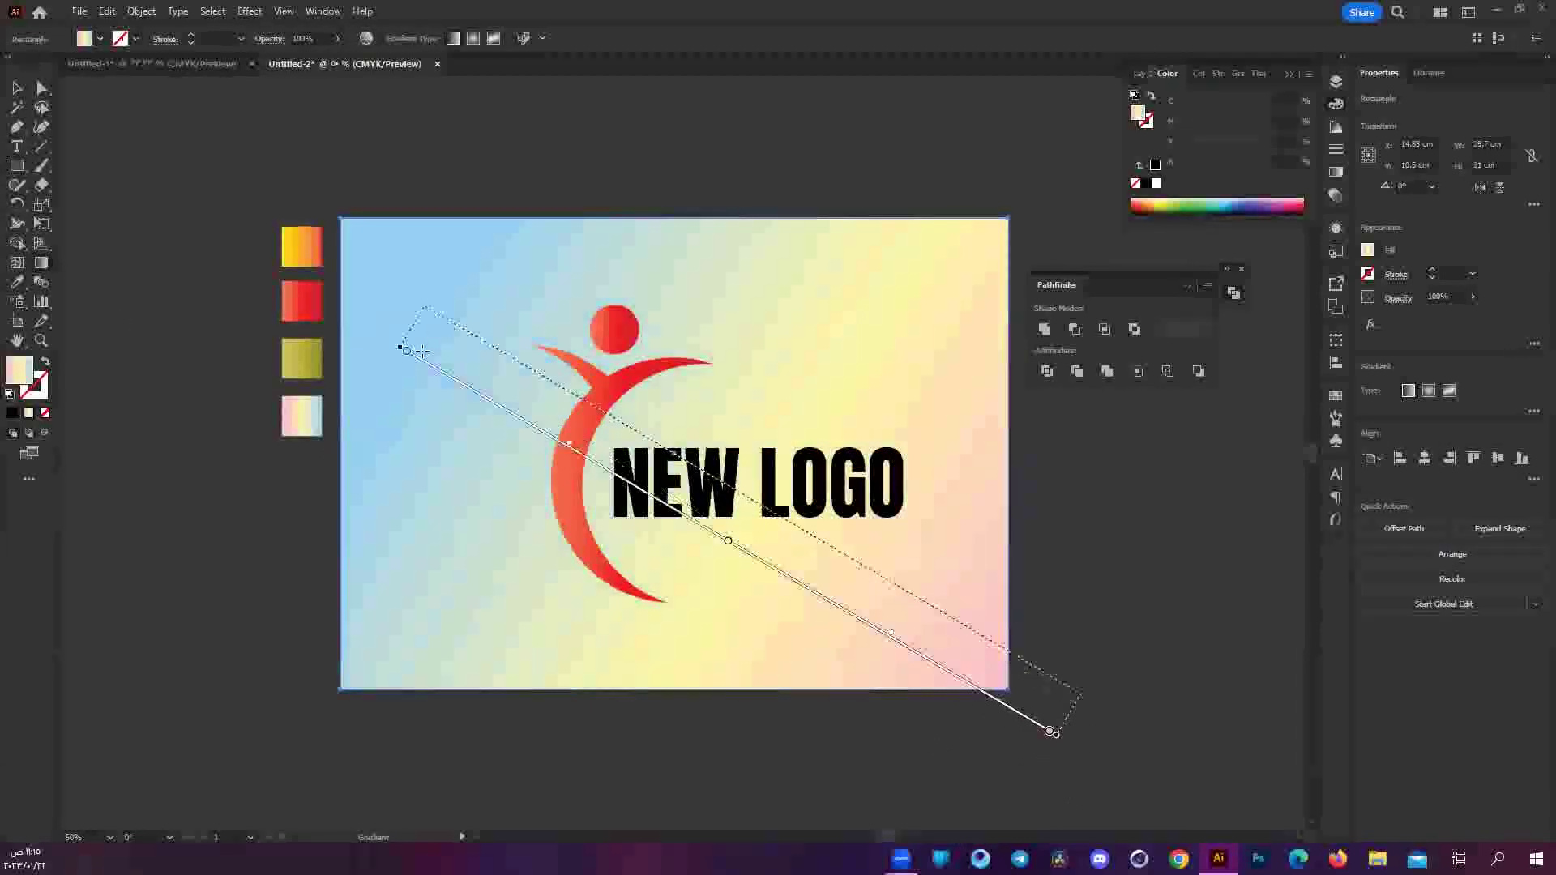
pyautogui.press('v')
pyautogui.click(831, 193)
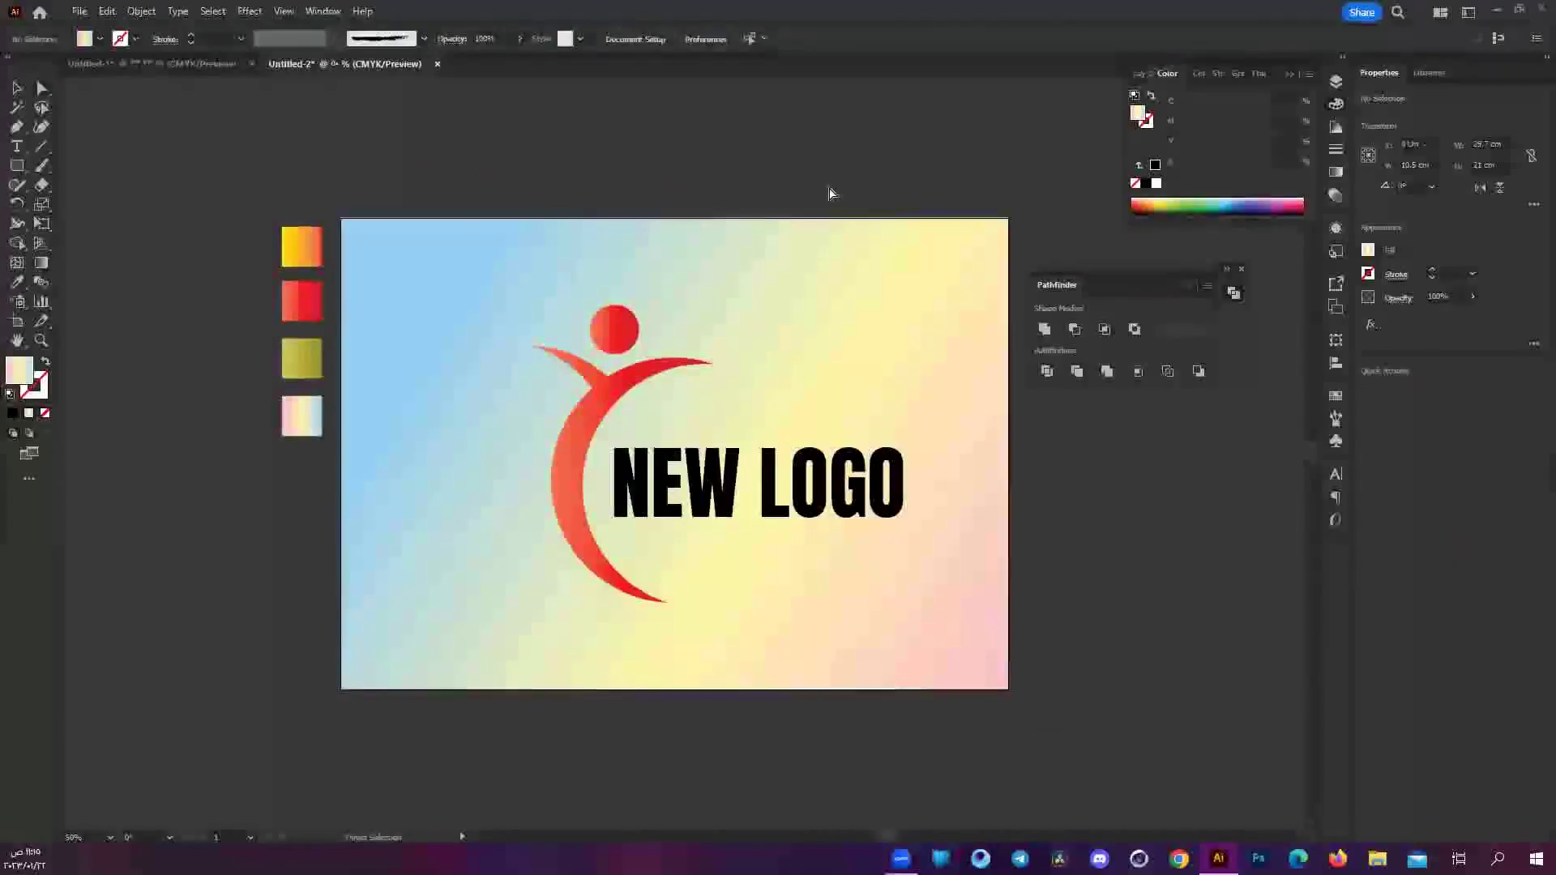
# Set the NEW LOGO text fill to the red swatch from the control bar.
pyautogui.click(857, 503)
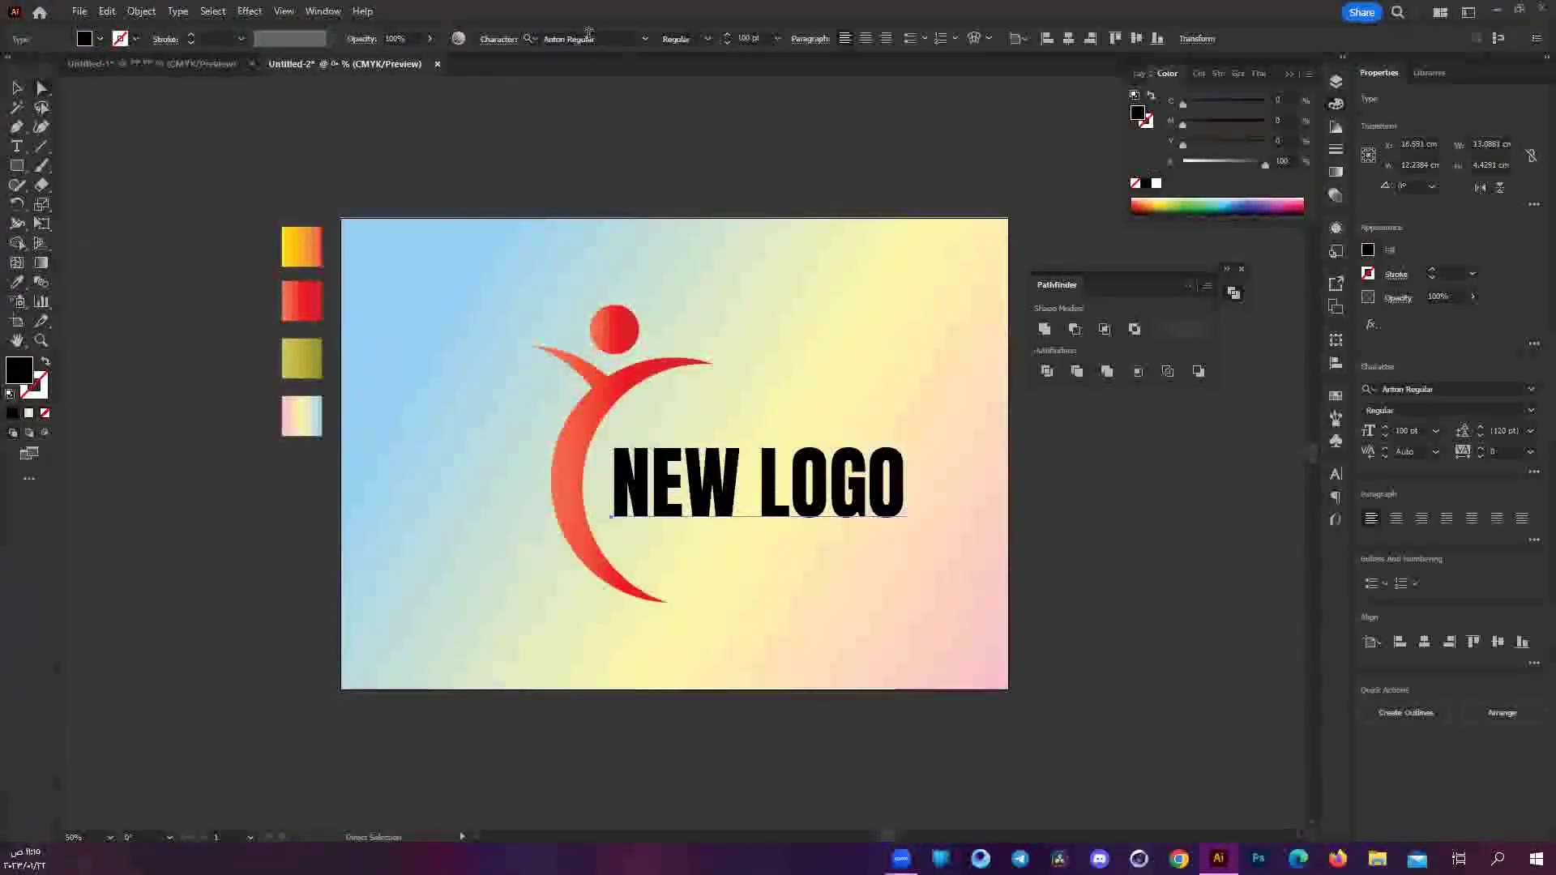
pyautogui.click(85, 39)
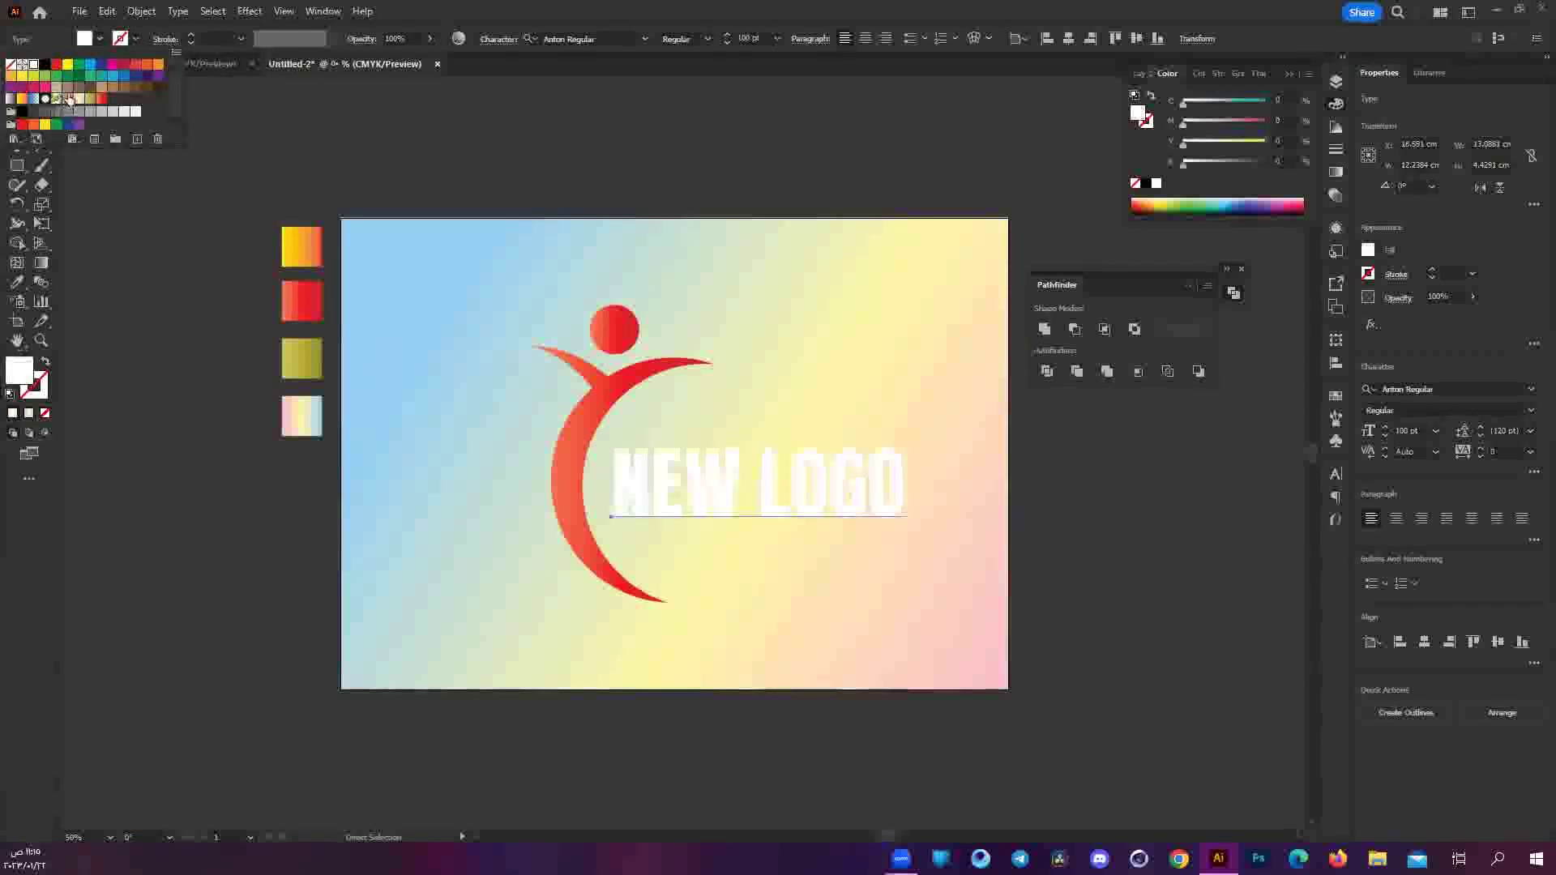
pyautogui.click(56, 64)
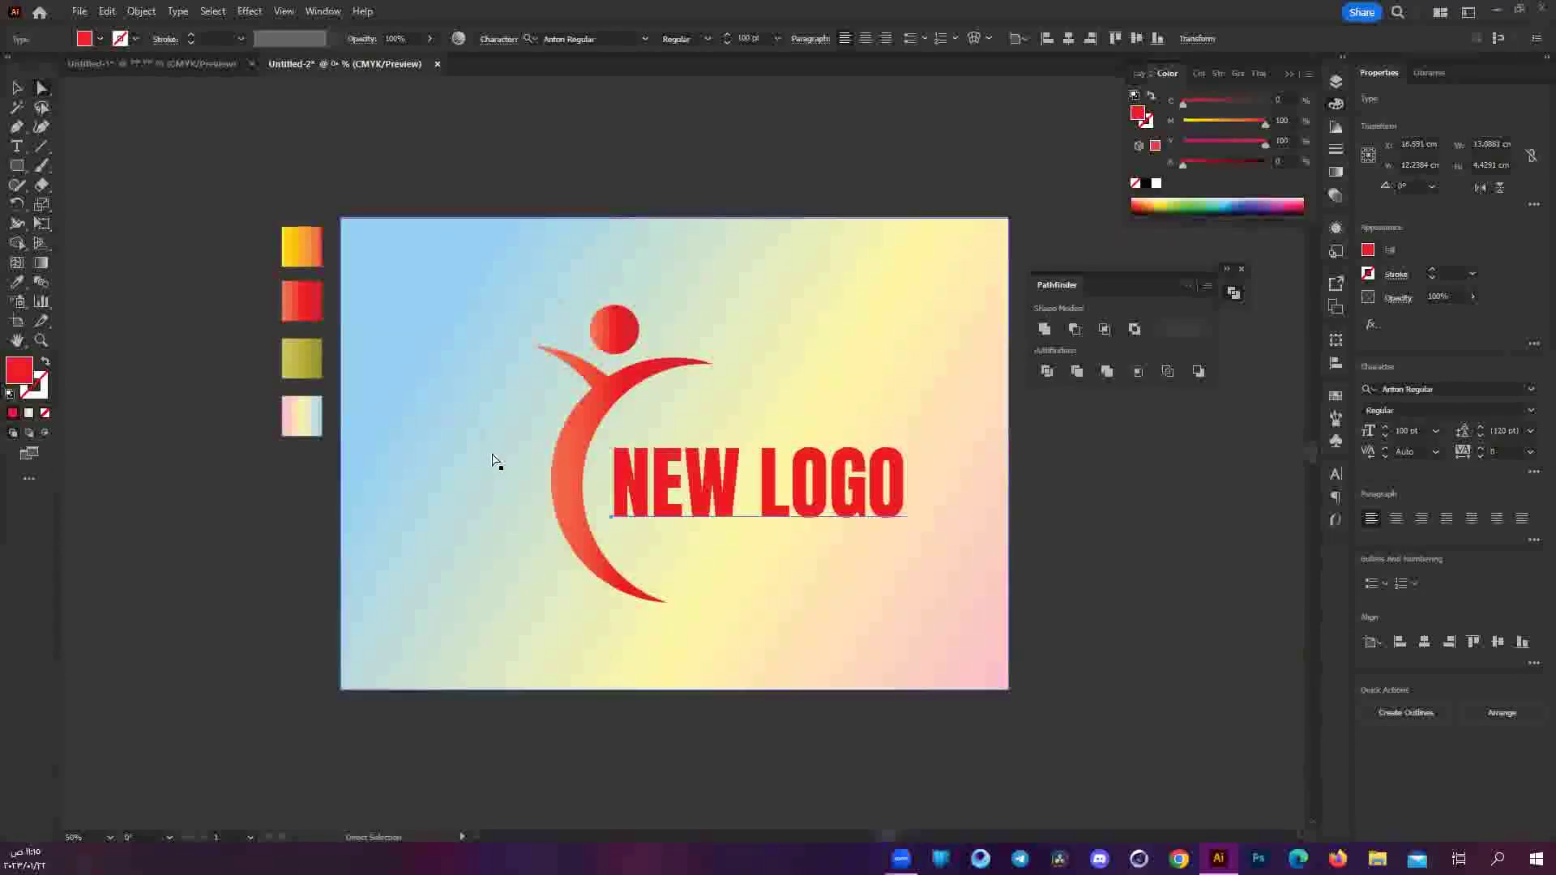
pyautogui.click(365, 139)
pyautogui.click(1015, 304)
pyautogui.click(879, 108)
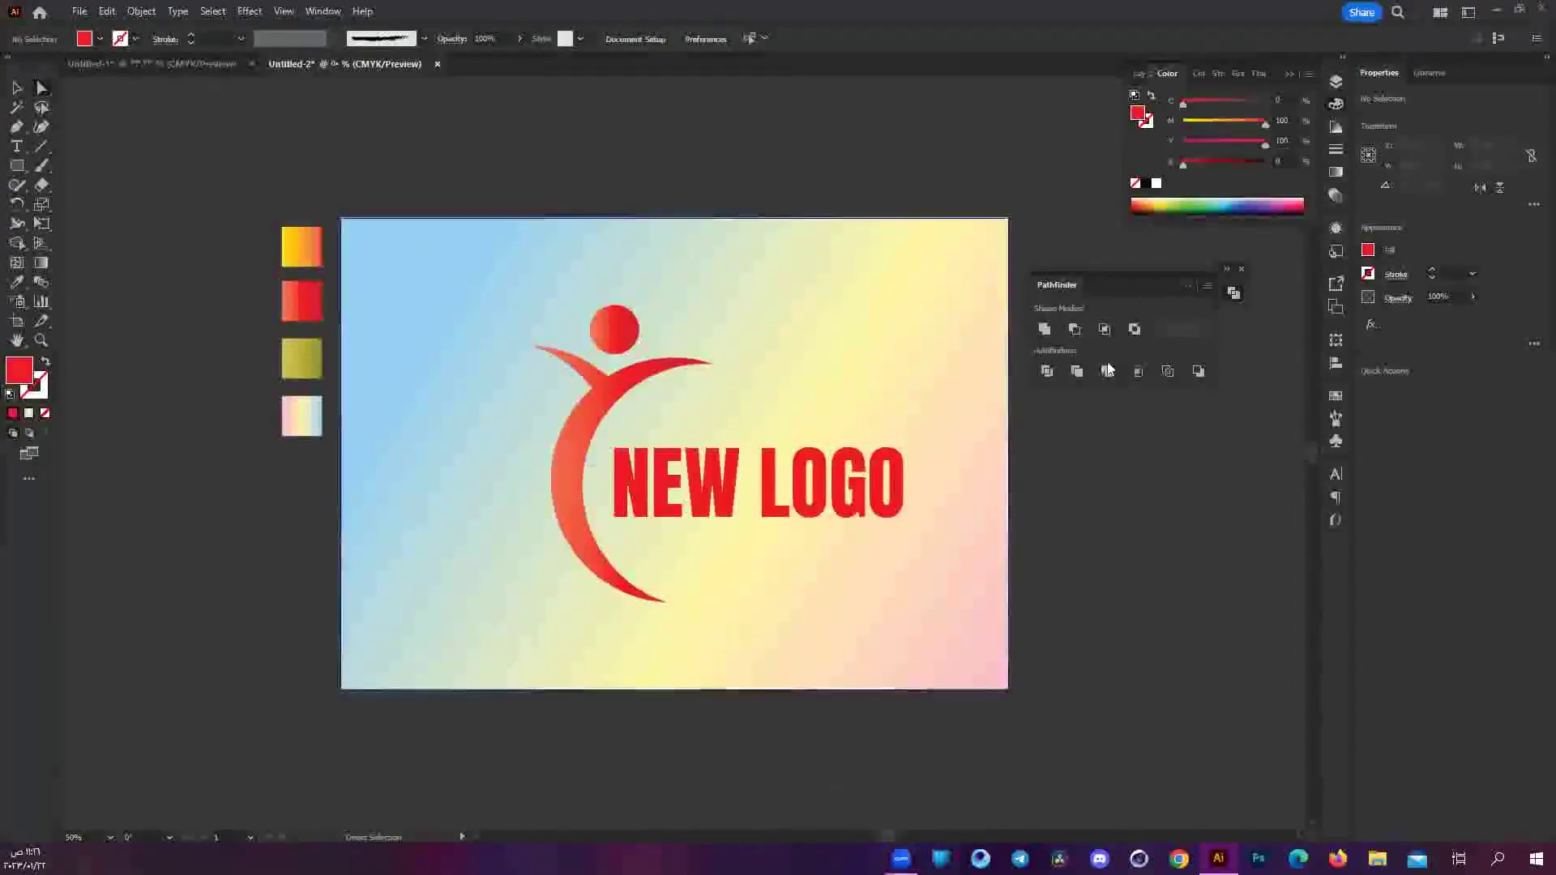
# Select the figure, head and NEW LOGO text in the Layers panel and group them.
pyautogui.rightClick(16, 165)
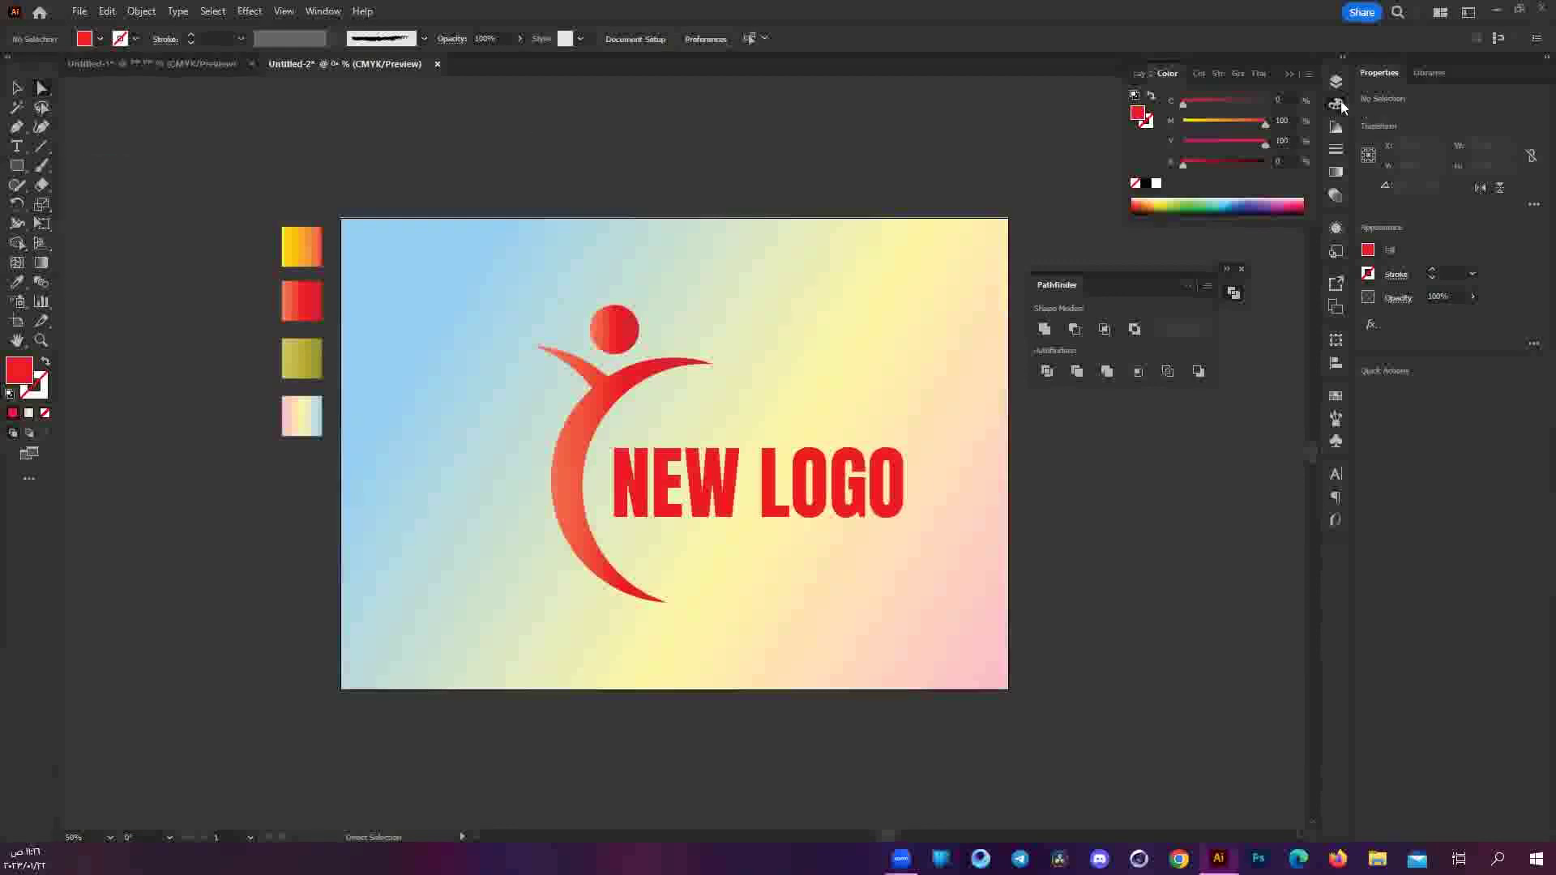
pyautogui.click(1335, 81)
pyautogui.moveTo(1294, 116); pyautogui.dragTo(1294, 151)
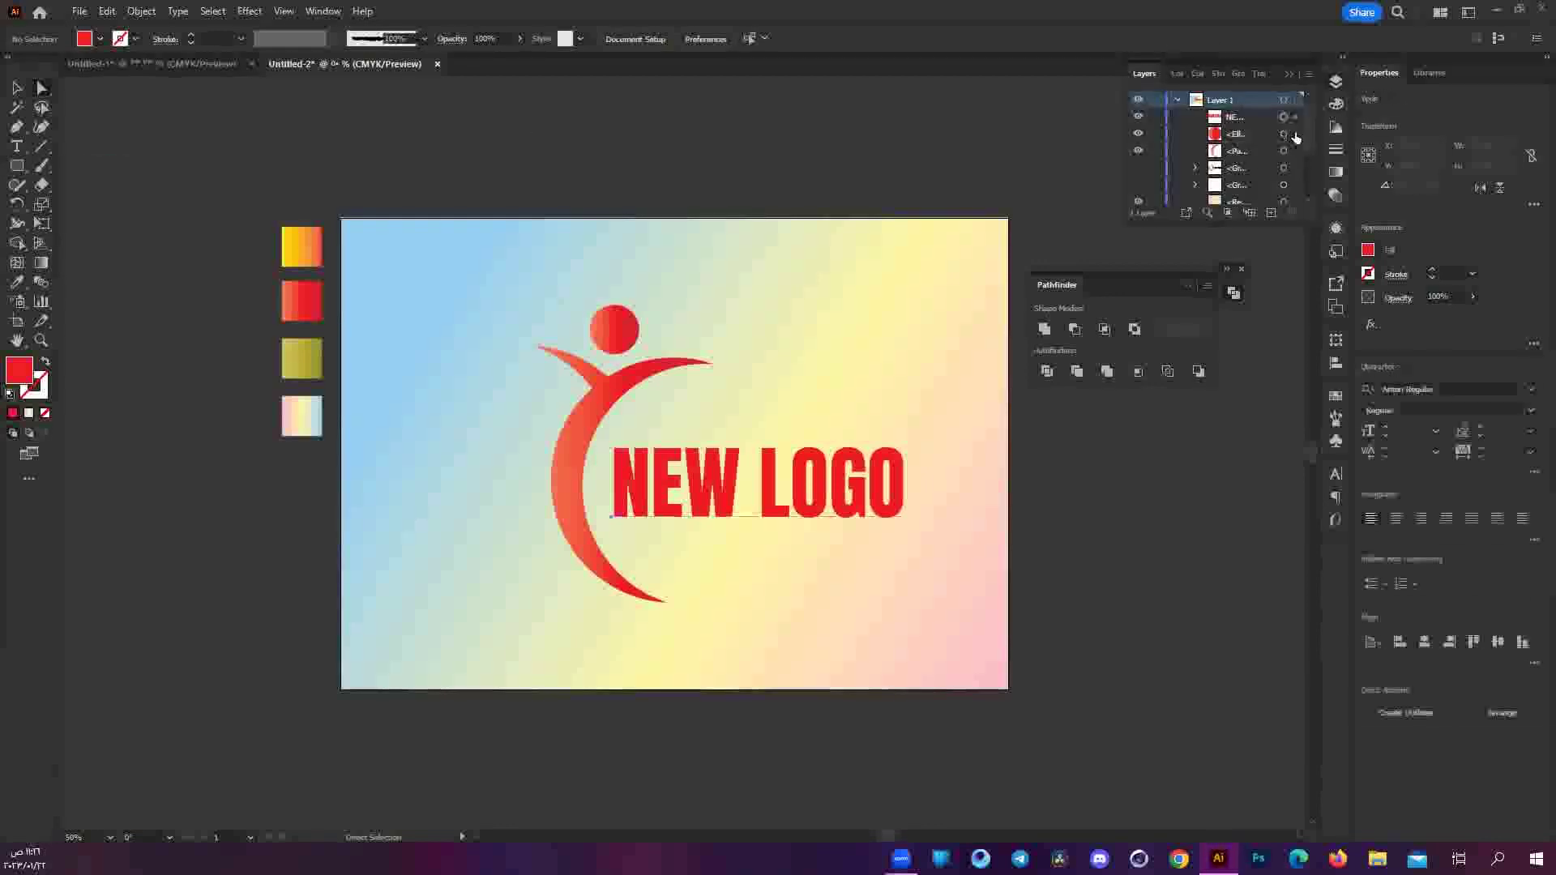
pyautogui.scroll(-1, 1295, 162)
pyautogui.scroll(1, 1295, 158)
pyautogui.scroll(-1, 1291, 154)
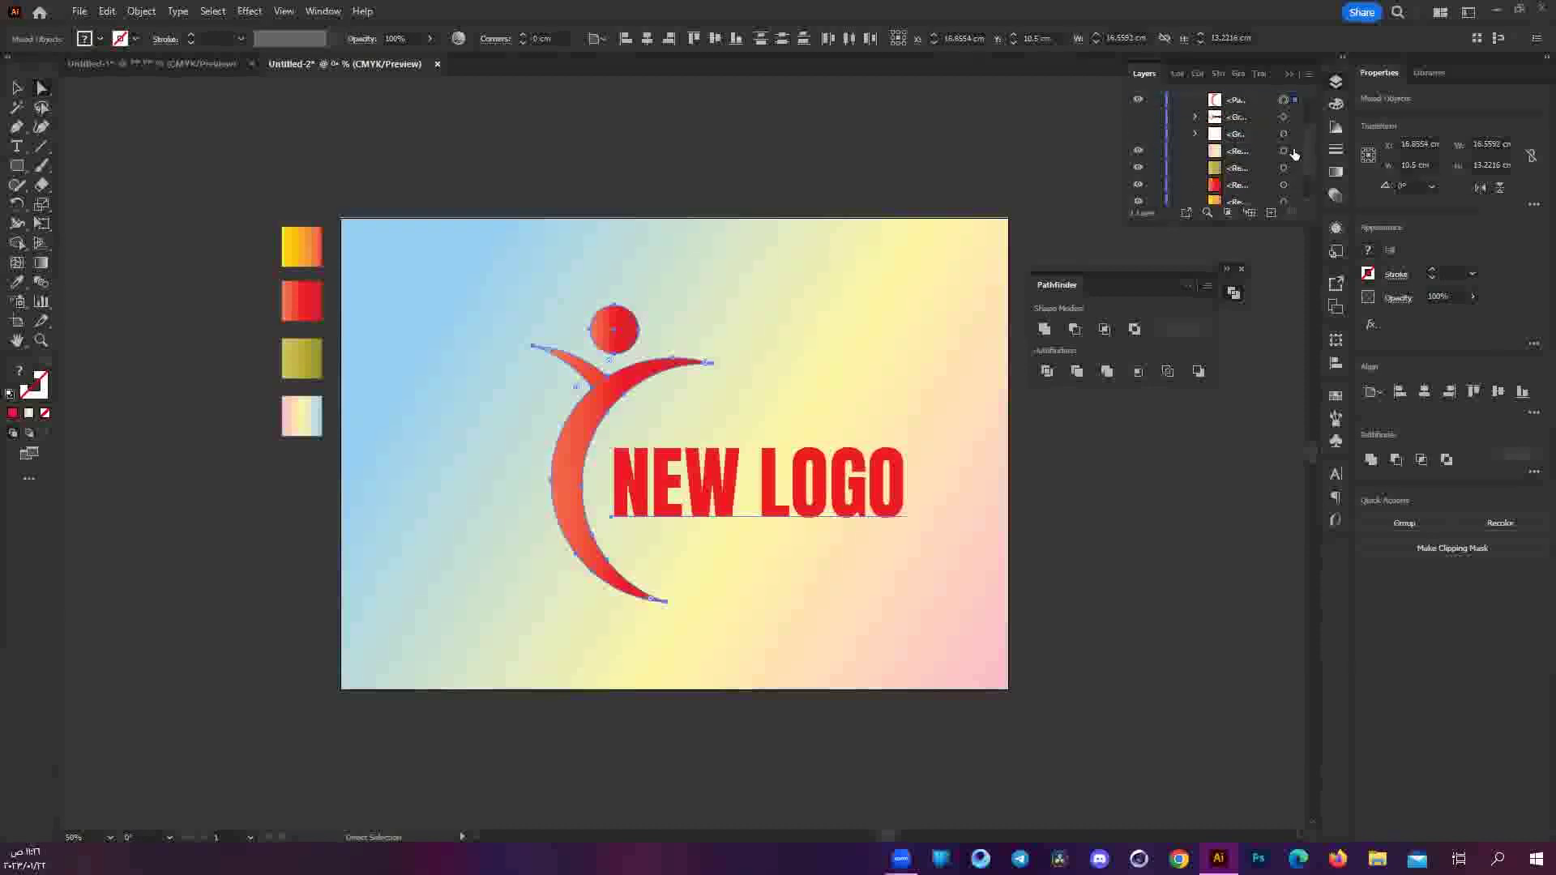
pyautogui.click(1294, 152)
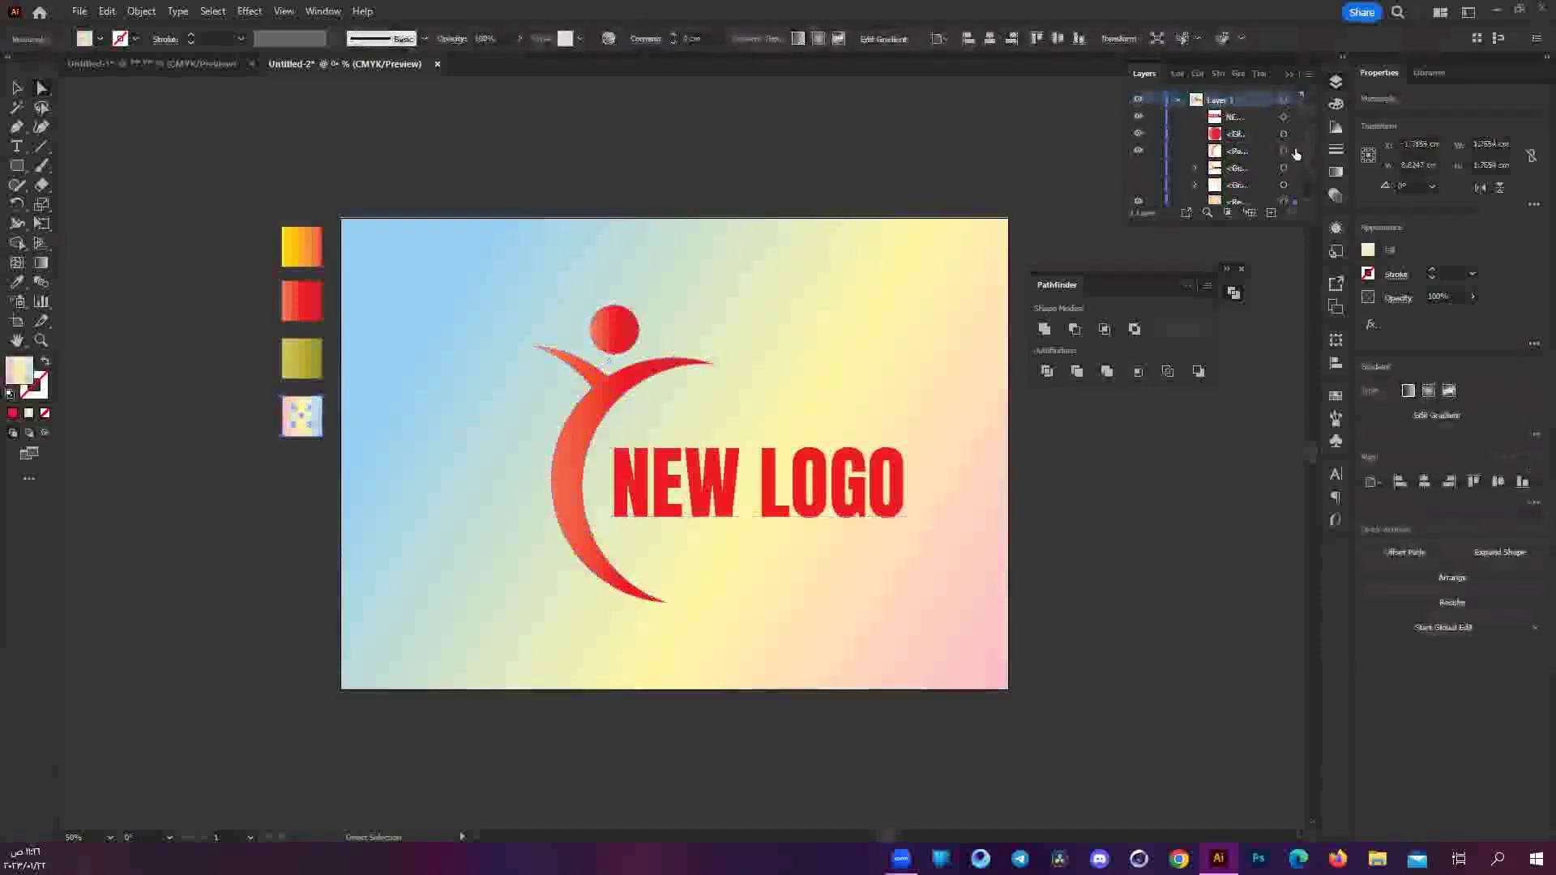
pyautogui.moveTo(1294, 116); pyautogui.dragTo(1294, 151)
pyautogui.hotkey('ctrl', 'g')
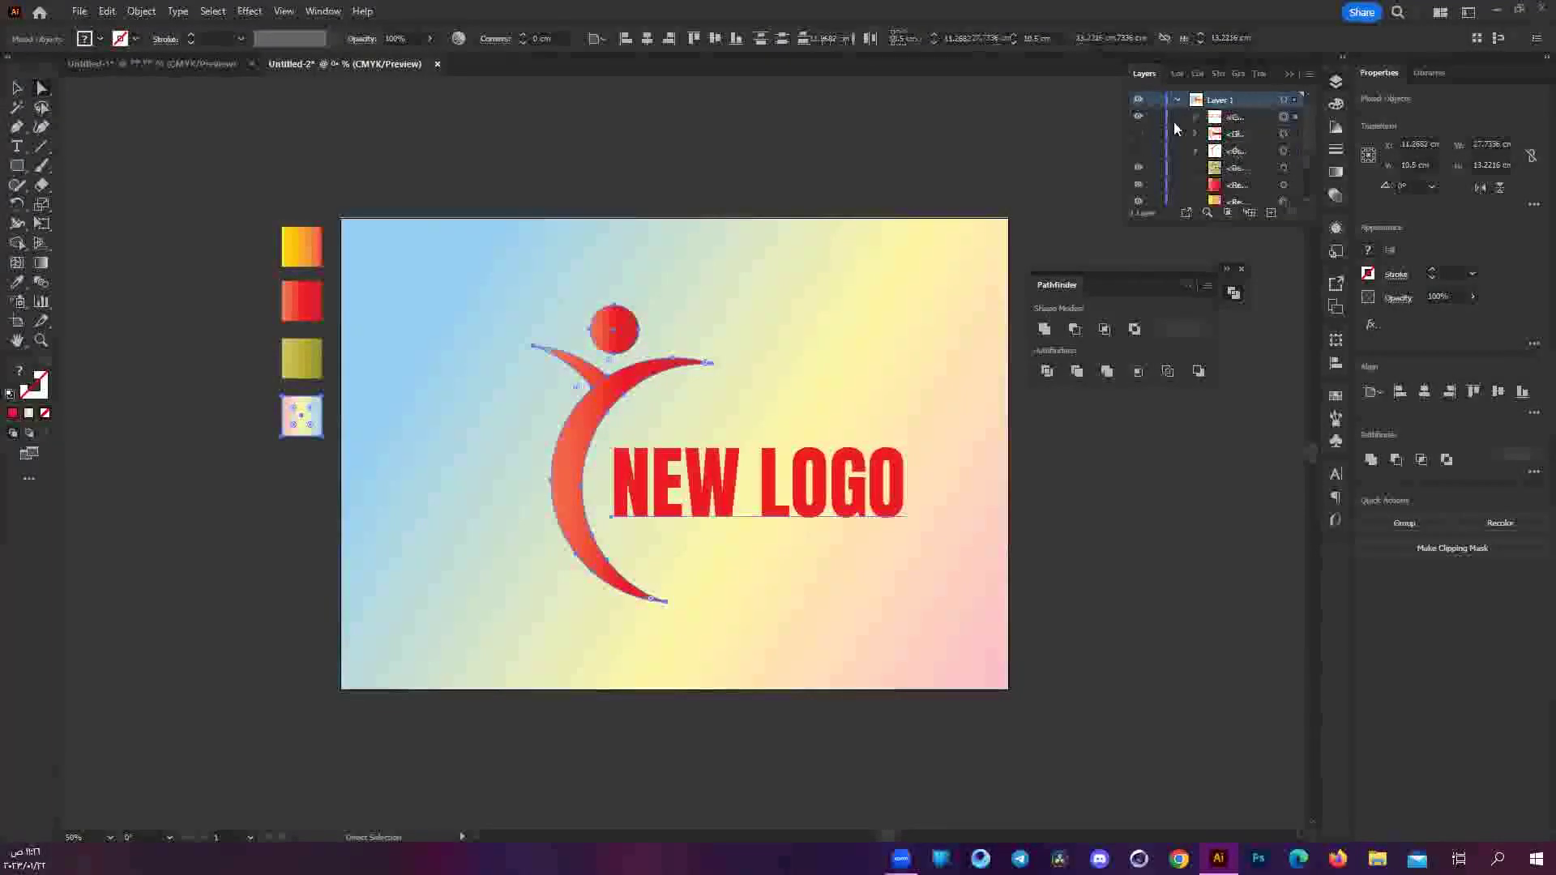
# Hide the logo group and the gradient background rectangle with their eye icons.
pyautogui.click(1135, 118)
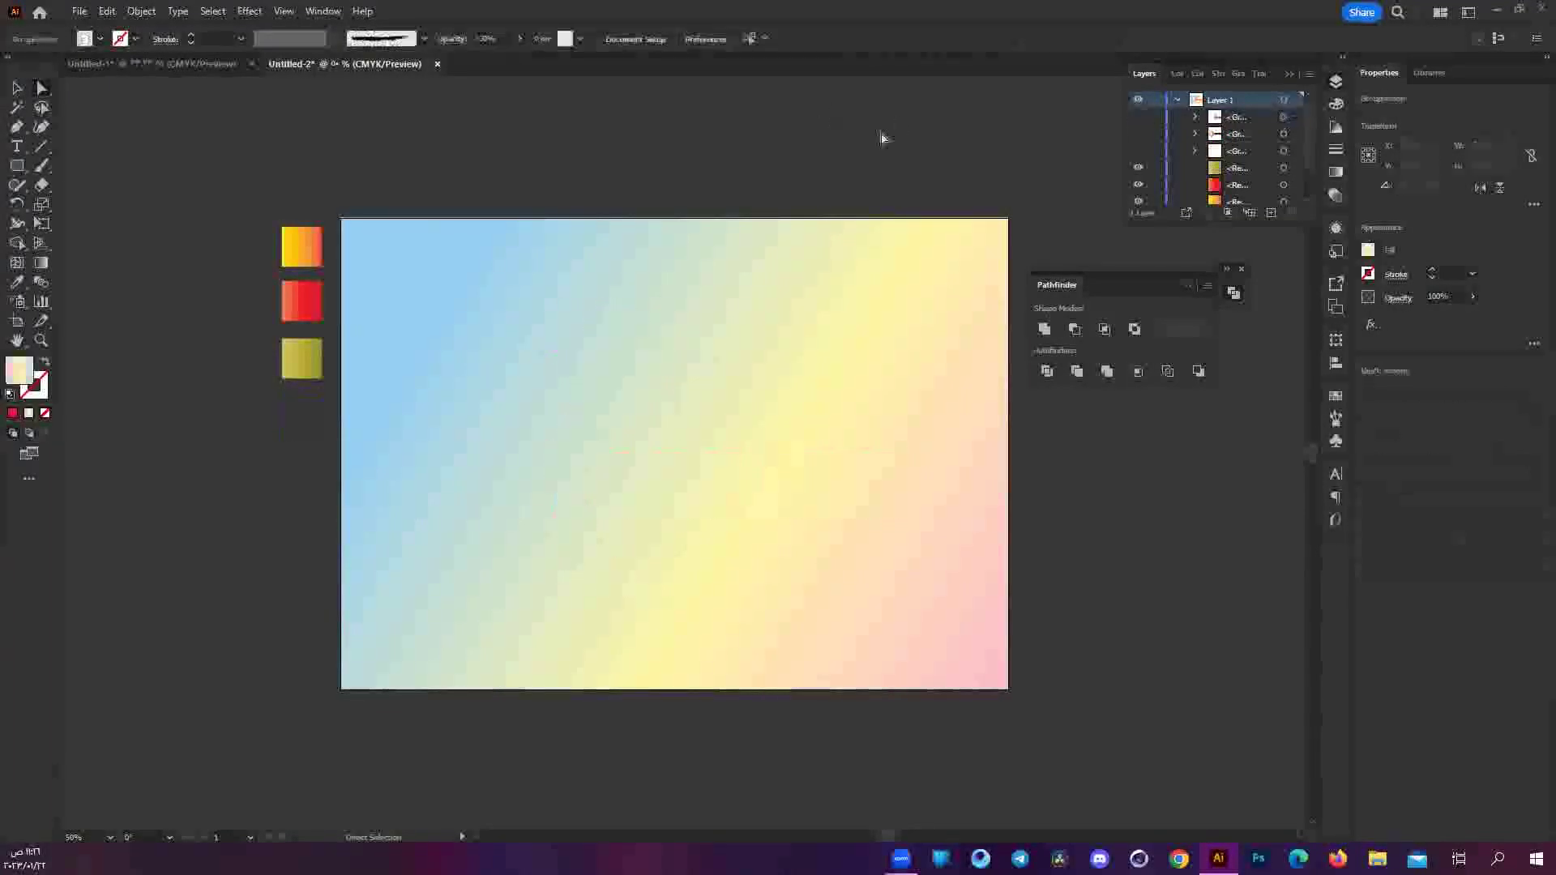
pyautogui.click(673, 451)
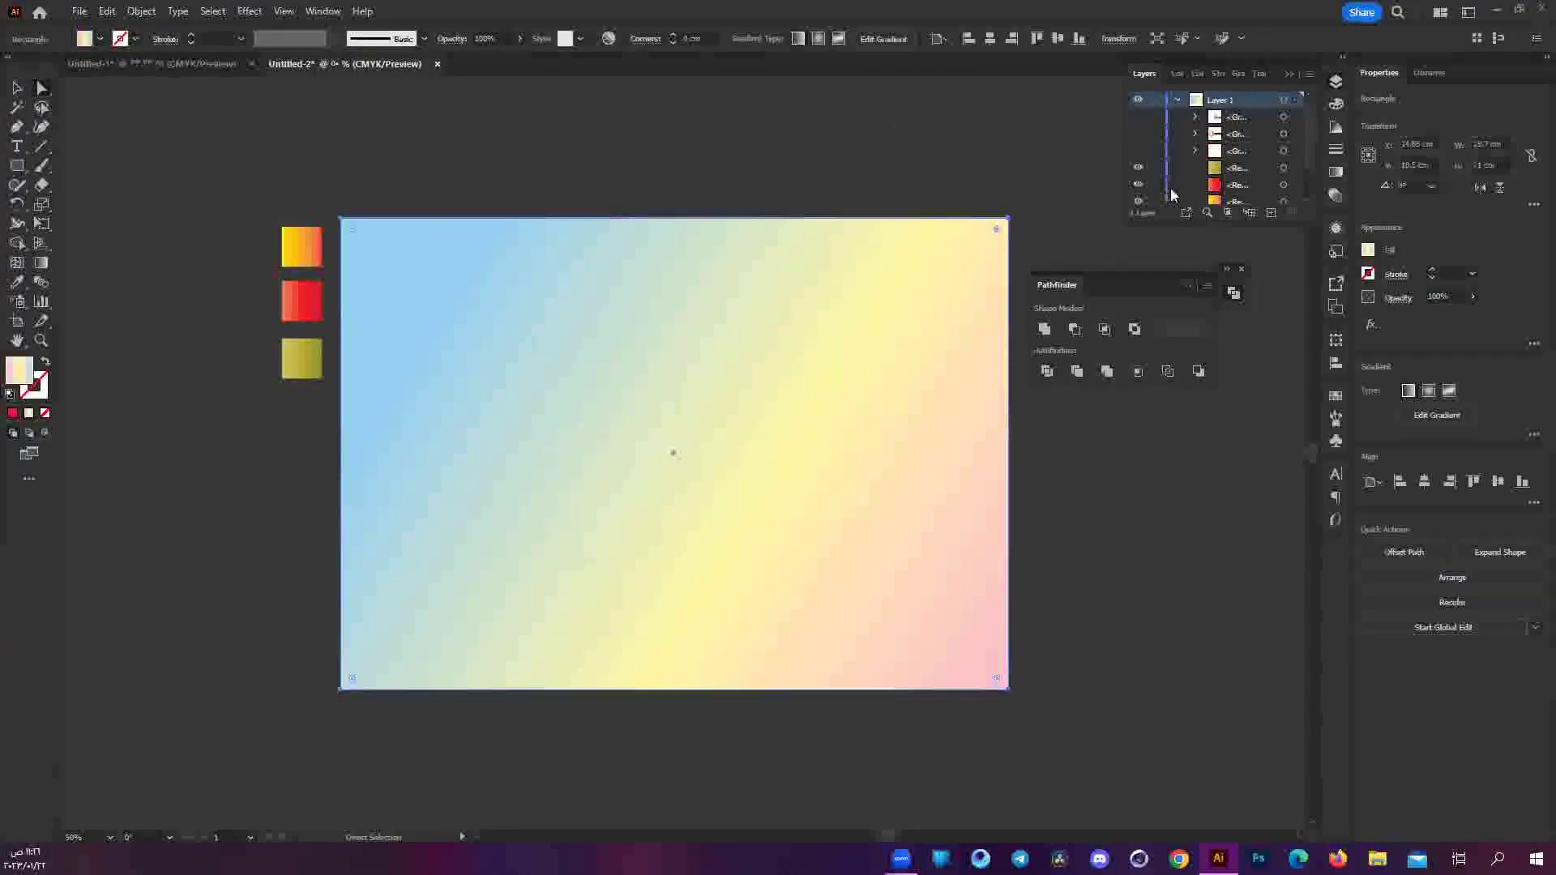
pyautogui.scroll(-1, 1171, 197)
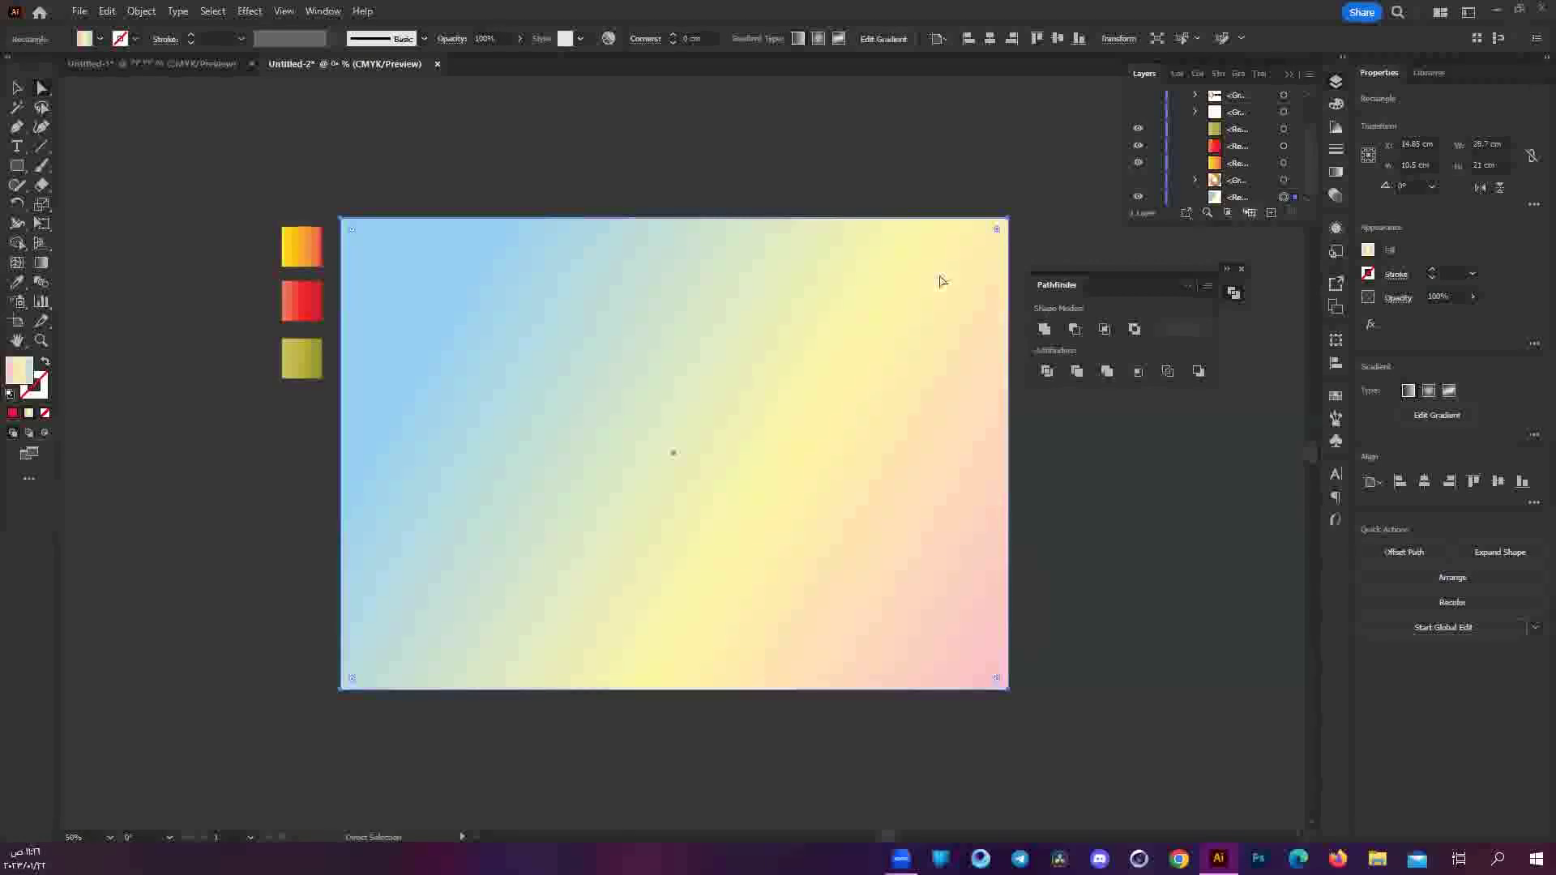
pyautogui.rightClick(737, 356)
pyautogui.click(1135, 197)
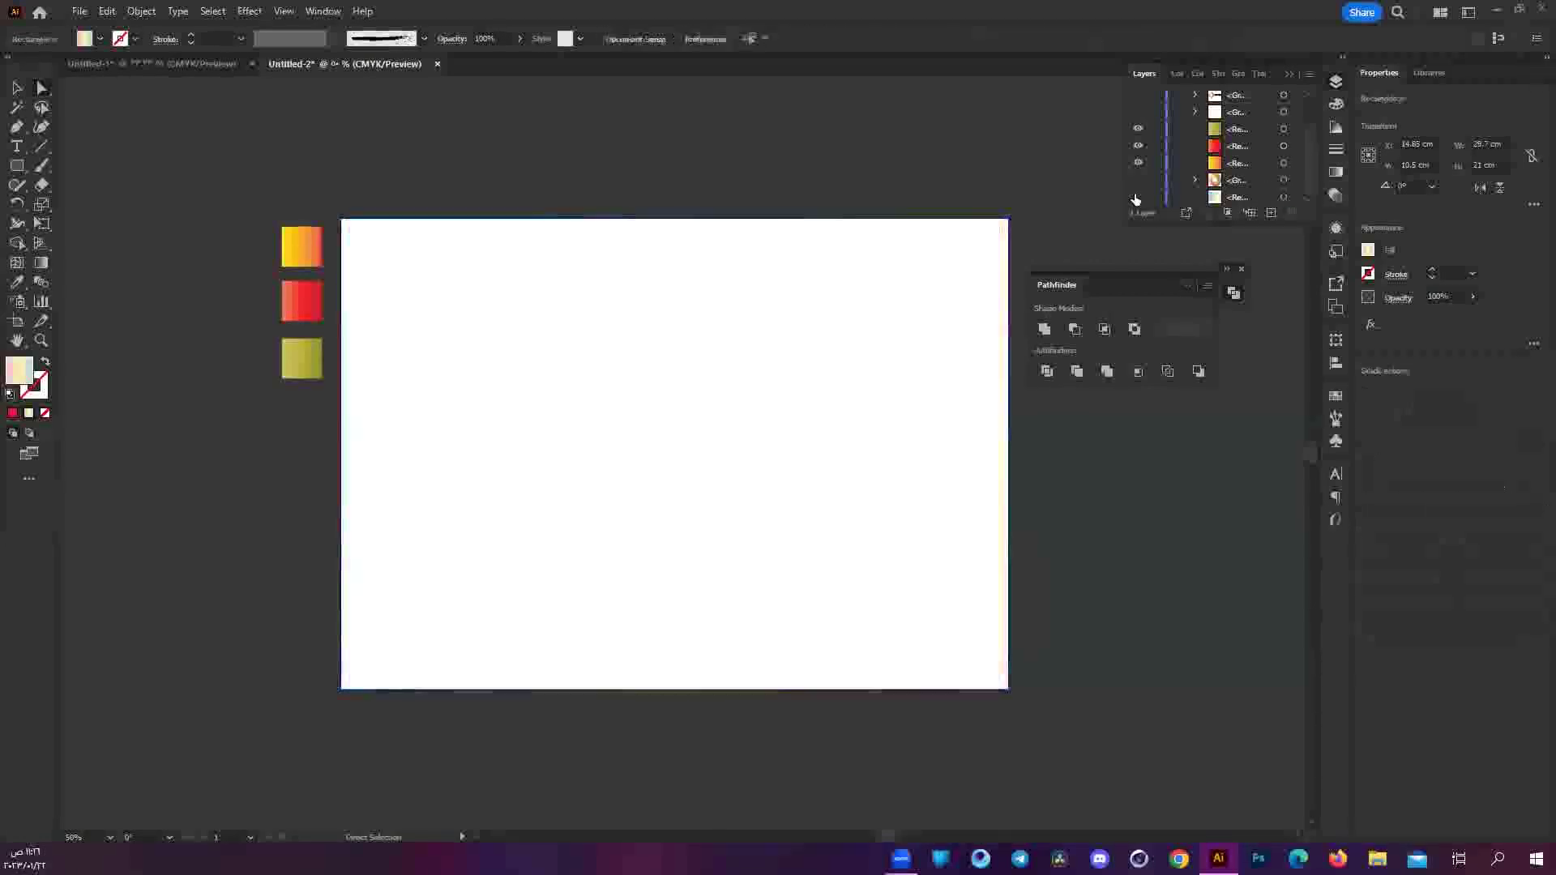
pyautogui.scroll(-1, 819, 201)
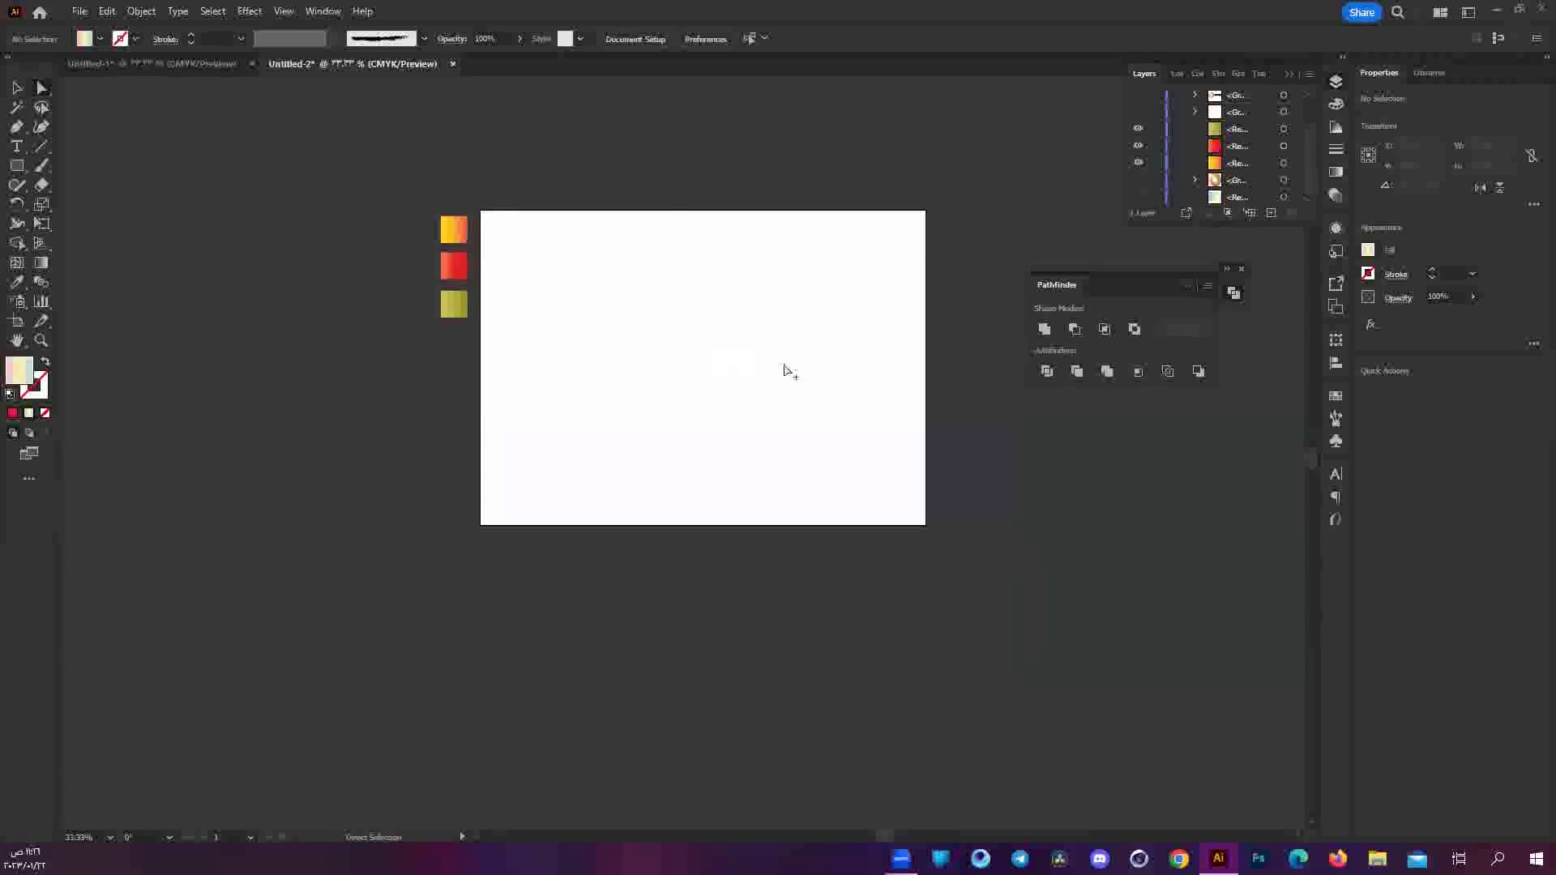
pyautogui.scroll(1, 784, 370)
# Draw a circle about 7.75 cm wide with a black outline and no fill.
pyautogui.click(17, 166)
pyautogui.moveTo(493, 236); pyautogui.dragTo(666, 412)
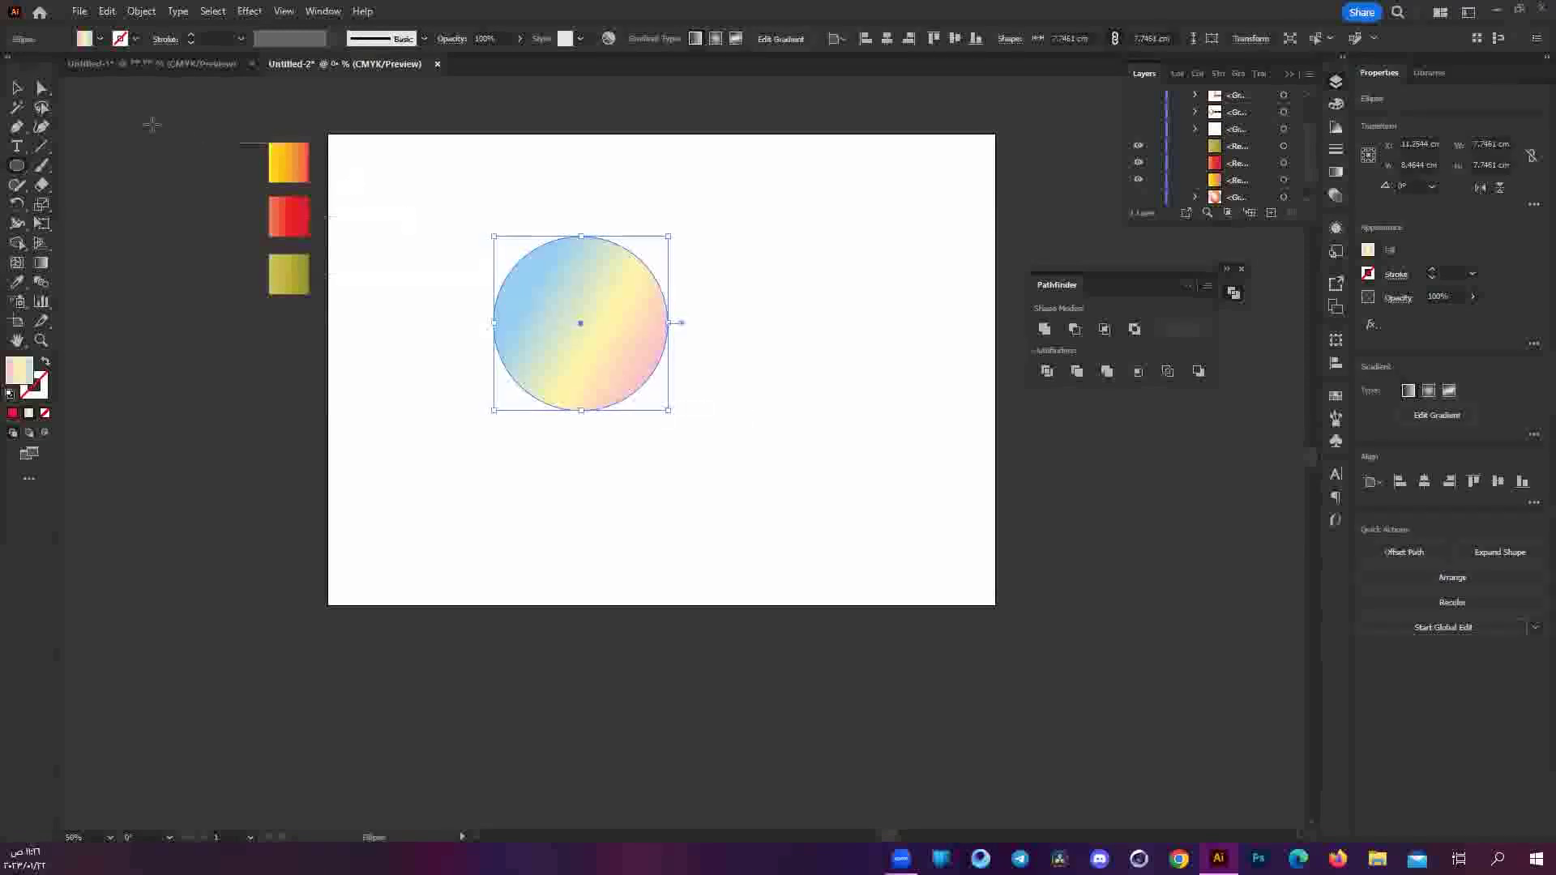
pyautogui.click(46, 365)
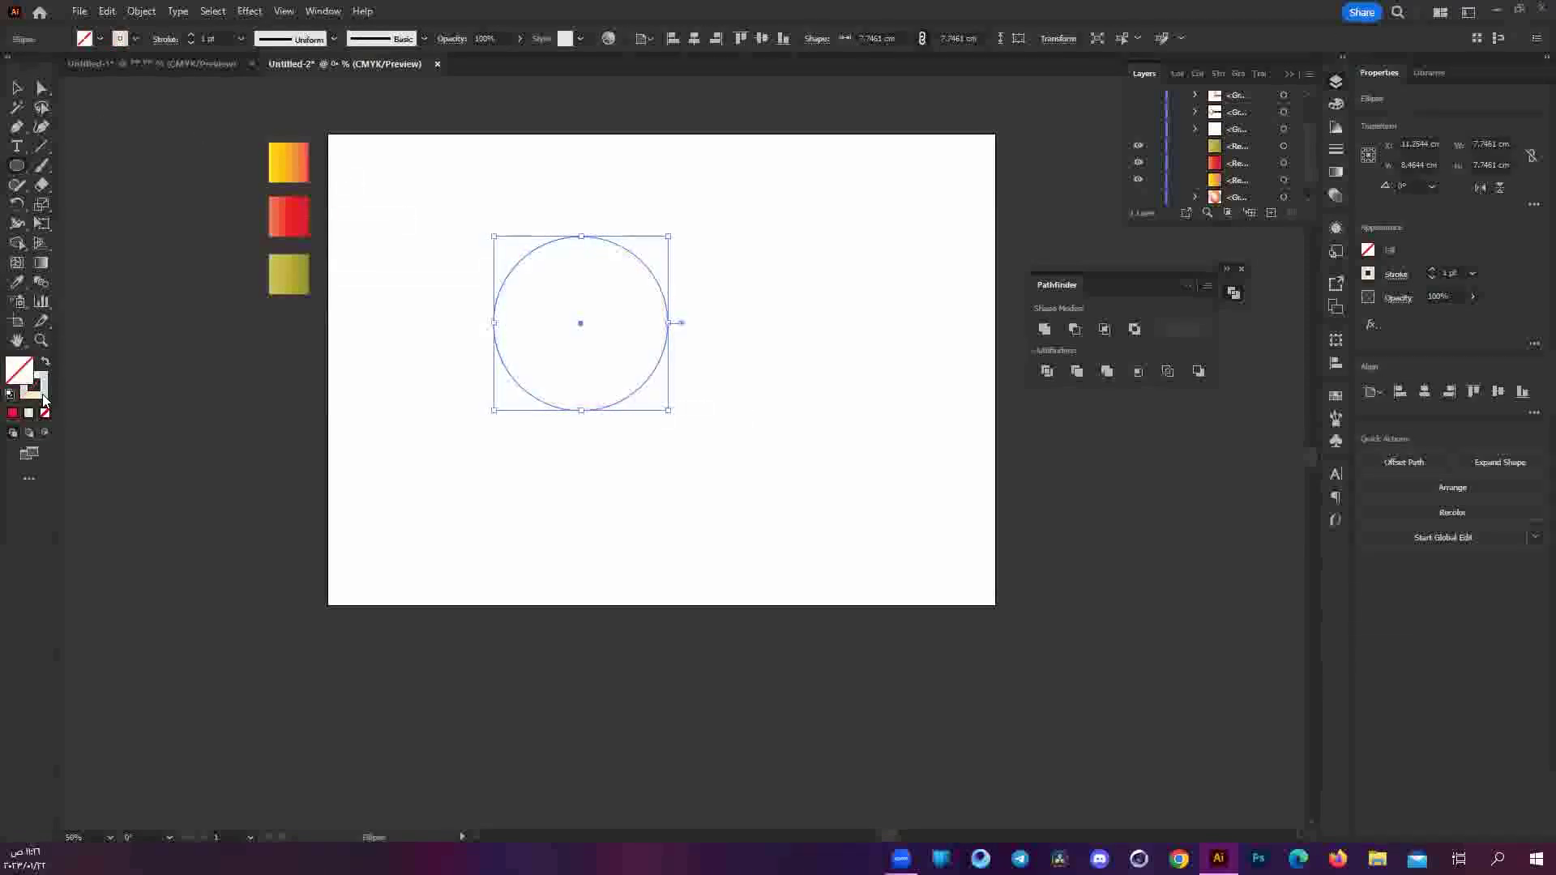
pyautogui.doubleClick(36, 386)
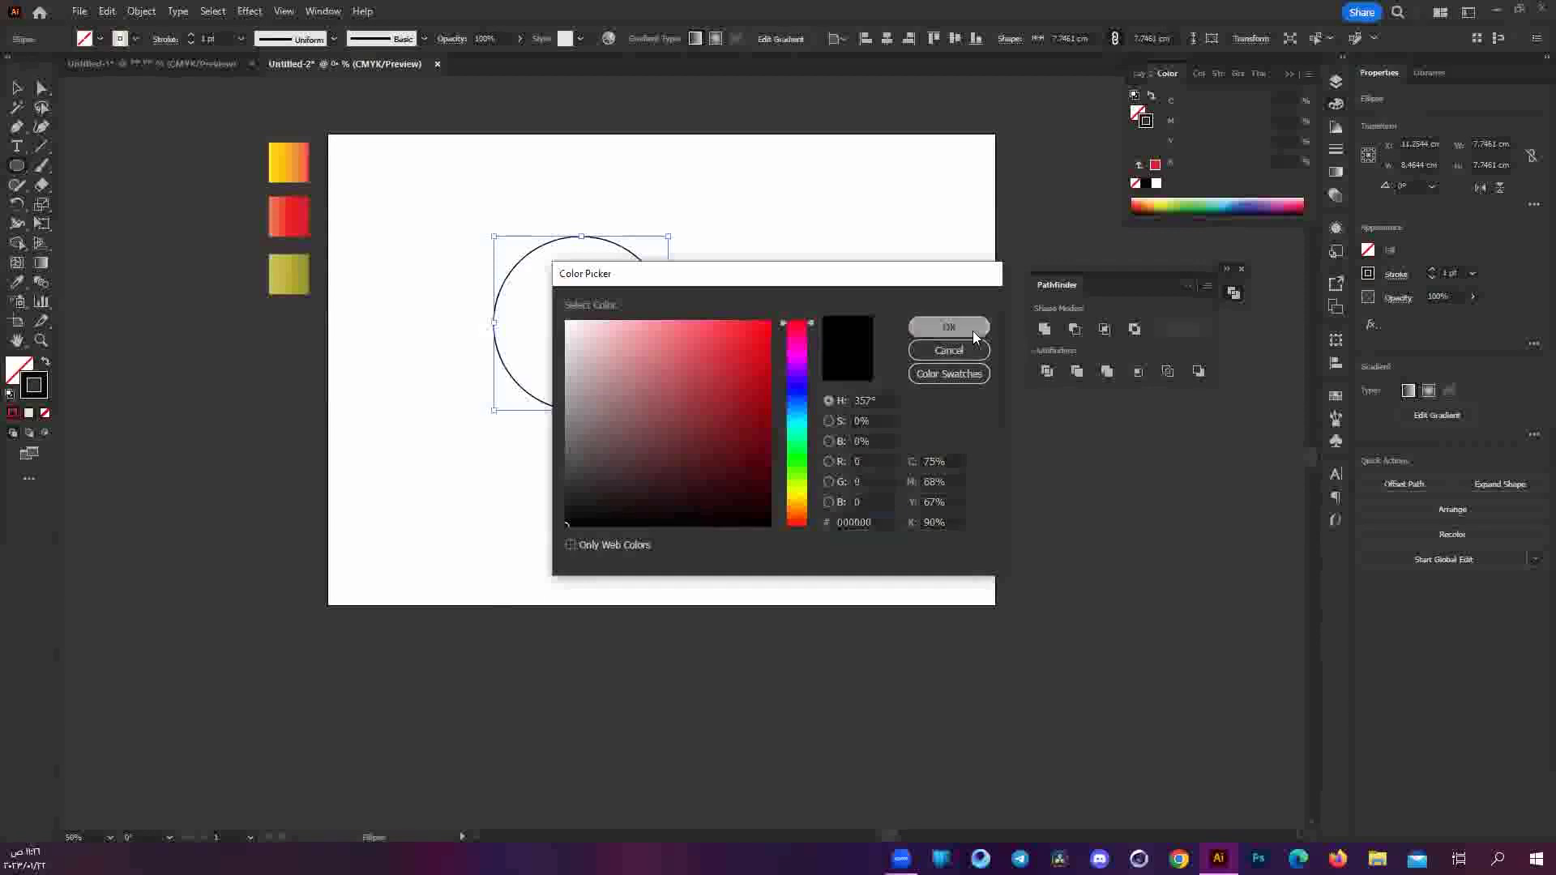
pyautogui.click(948, 327)
# Alt-drag copies of the circle up and to the right into overlapping rings.
pyautogui.keyDown('alt'); pyautogui.scroll(1, 656, 288); pyautogui.keyUp('alt')
pyautogui.hotkey('ctrl', '1')
pyautogui.scroll(1, 395, 268)
pyautogui.keyDown('alt'); pyautogui.moveTo(398, 262); pyautogui.dragTo(454, 218); pyautogui.keyUp('alt')
pyautogui.keyDown('alt'); pyautogui.keyDown('shift'); pyautogui.moveTo(341, 202); pyautogui.dragTo(337, 185); pyautogui.keyUp('shift'); pyautogui.keyUp('alt')
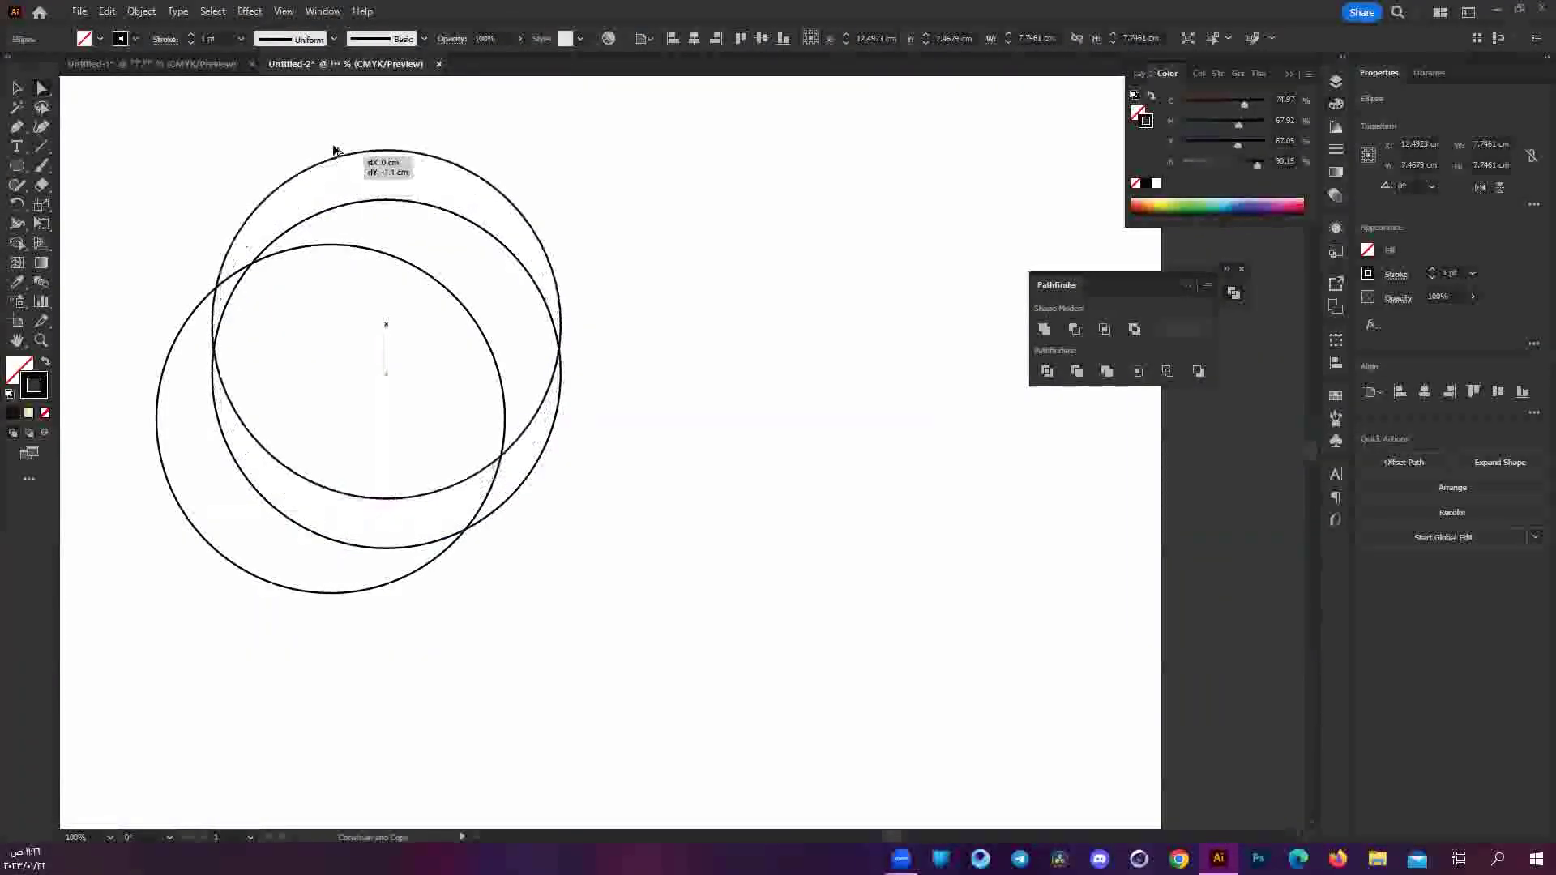
pyautogui.keyDown('alt'); pyautogui.keyDown('shift'); pyautogui.moveTo(337, 184); pyautogui.dragTo(340, 170); pyautogui.keyUp('shift'); pyautogui.keyUp('alt')
pyautogui.moveTo(495, 183)
pyautogui.keyDown('alt'); pyautogui.keyDown('shift'); pyautogui.mouseDown()
pyautogui.moveTo(538, 156)
pyautogui.moveTo(558, 166)
pyautogui.mouseUp(); pyautogui.keyUp('shift'); pyautogui.keyUp('alt')
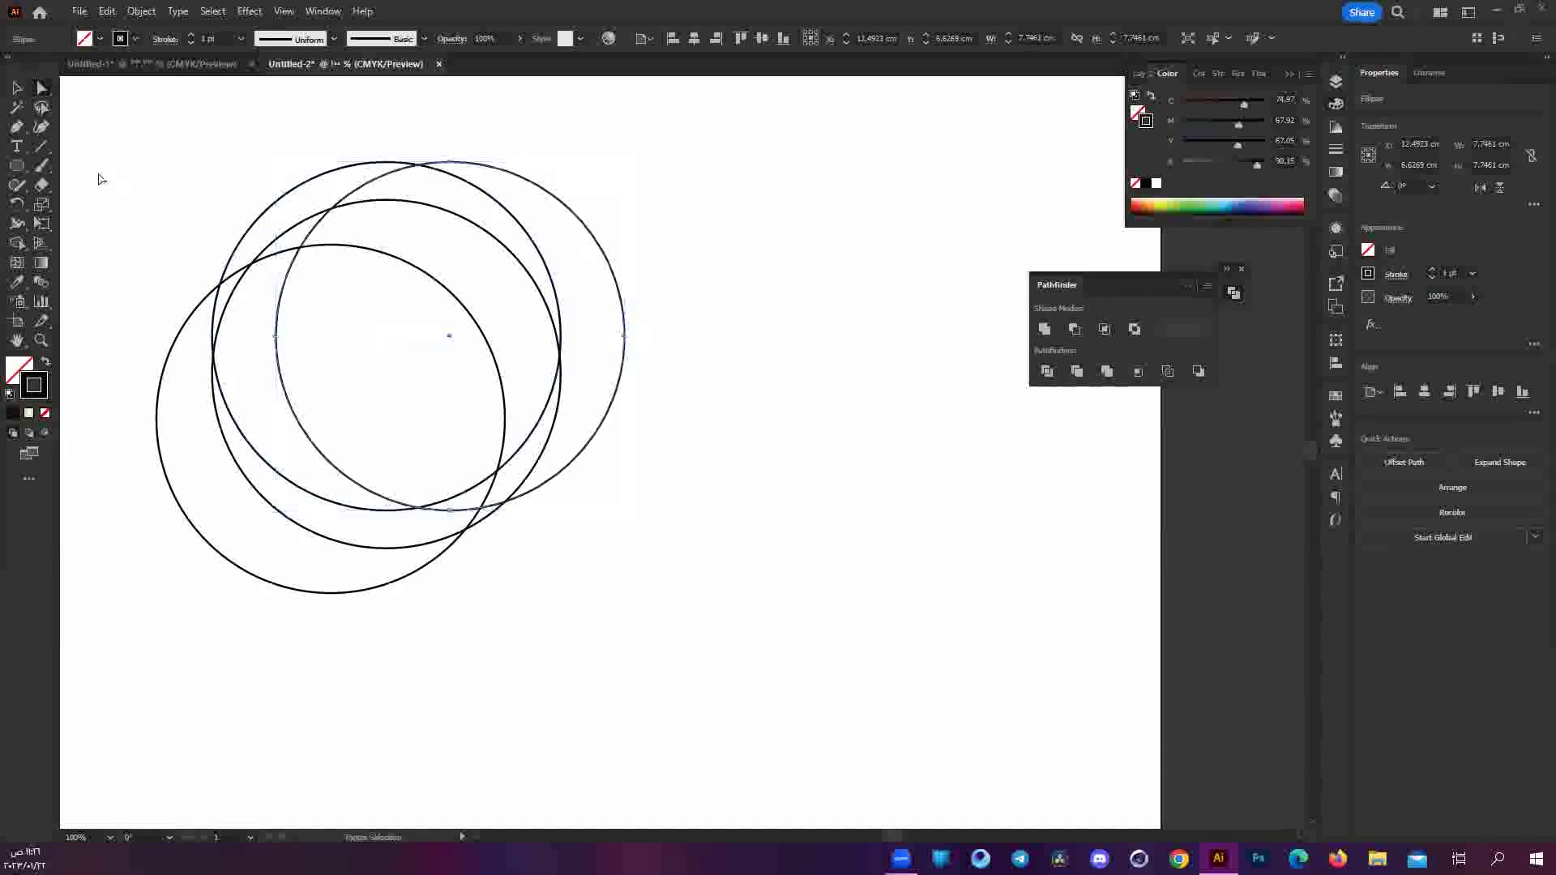
# Select all four overlapping circles and apply Pathfinder Divide, then deselect.
pyautogui.hotkey('ctrl', 'a')
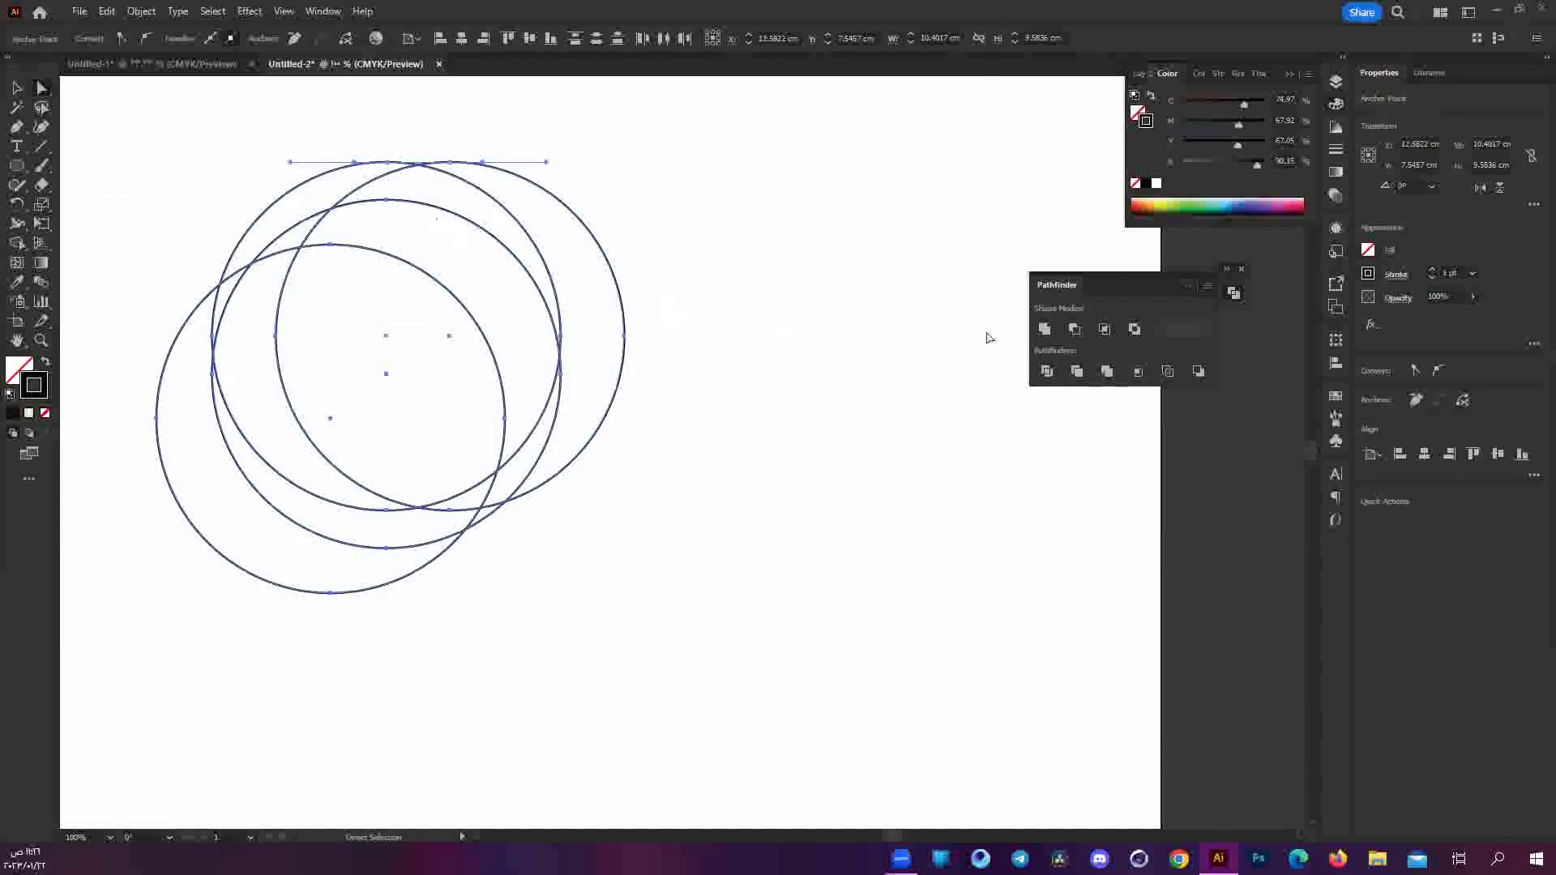
pyautogui.click(1045, 369)
pyautogui.click(799, 302)
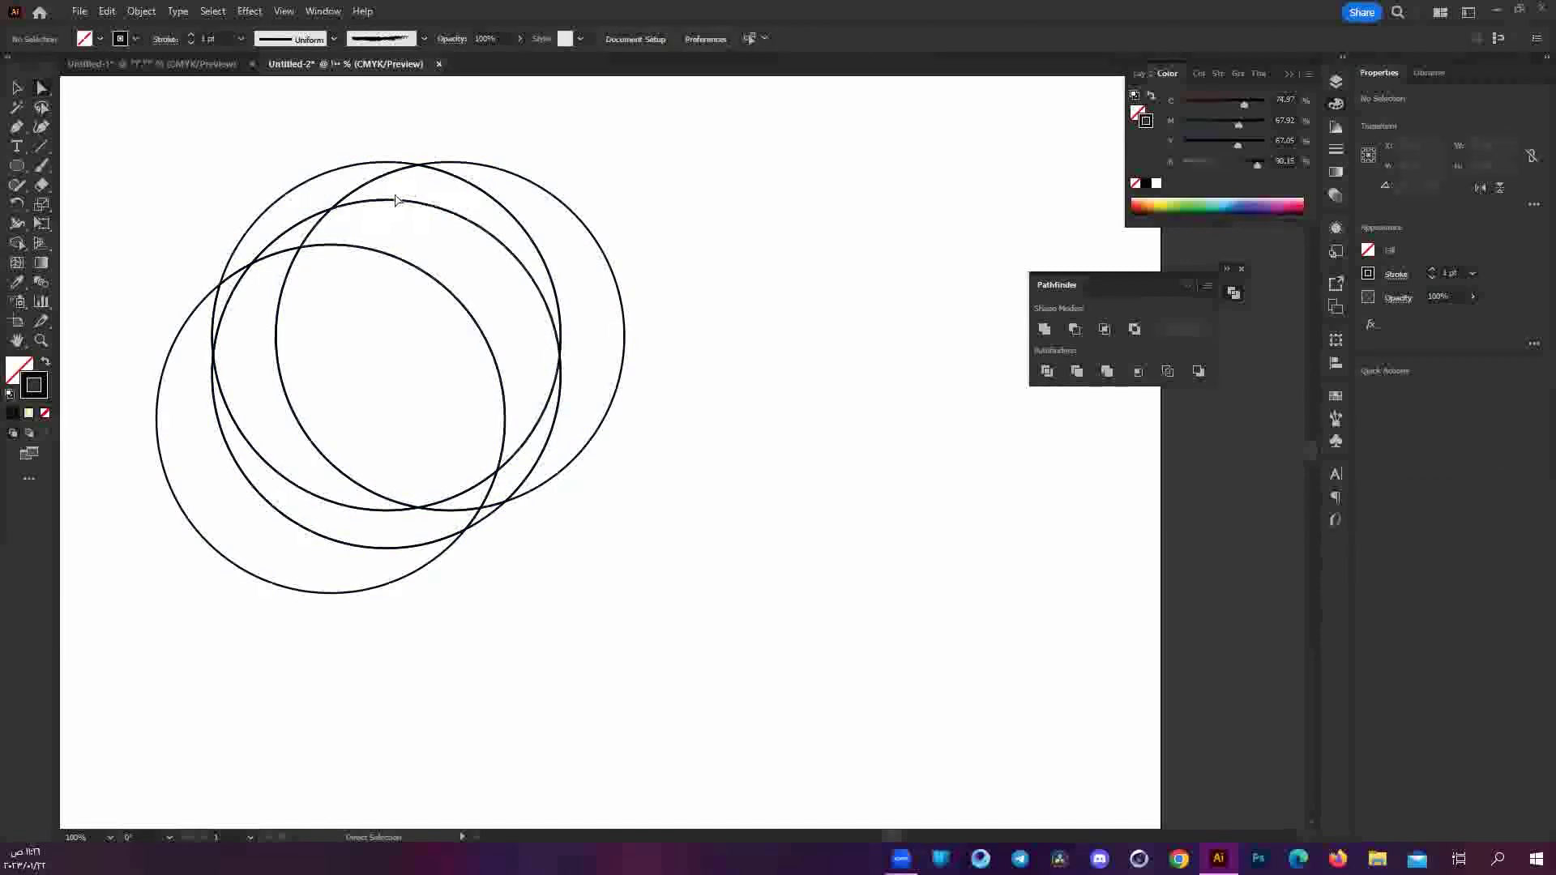
# Direct-select two of the divided arc pieces to check them, then clear the selection.
pyautogui.click(485, 194)
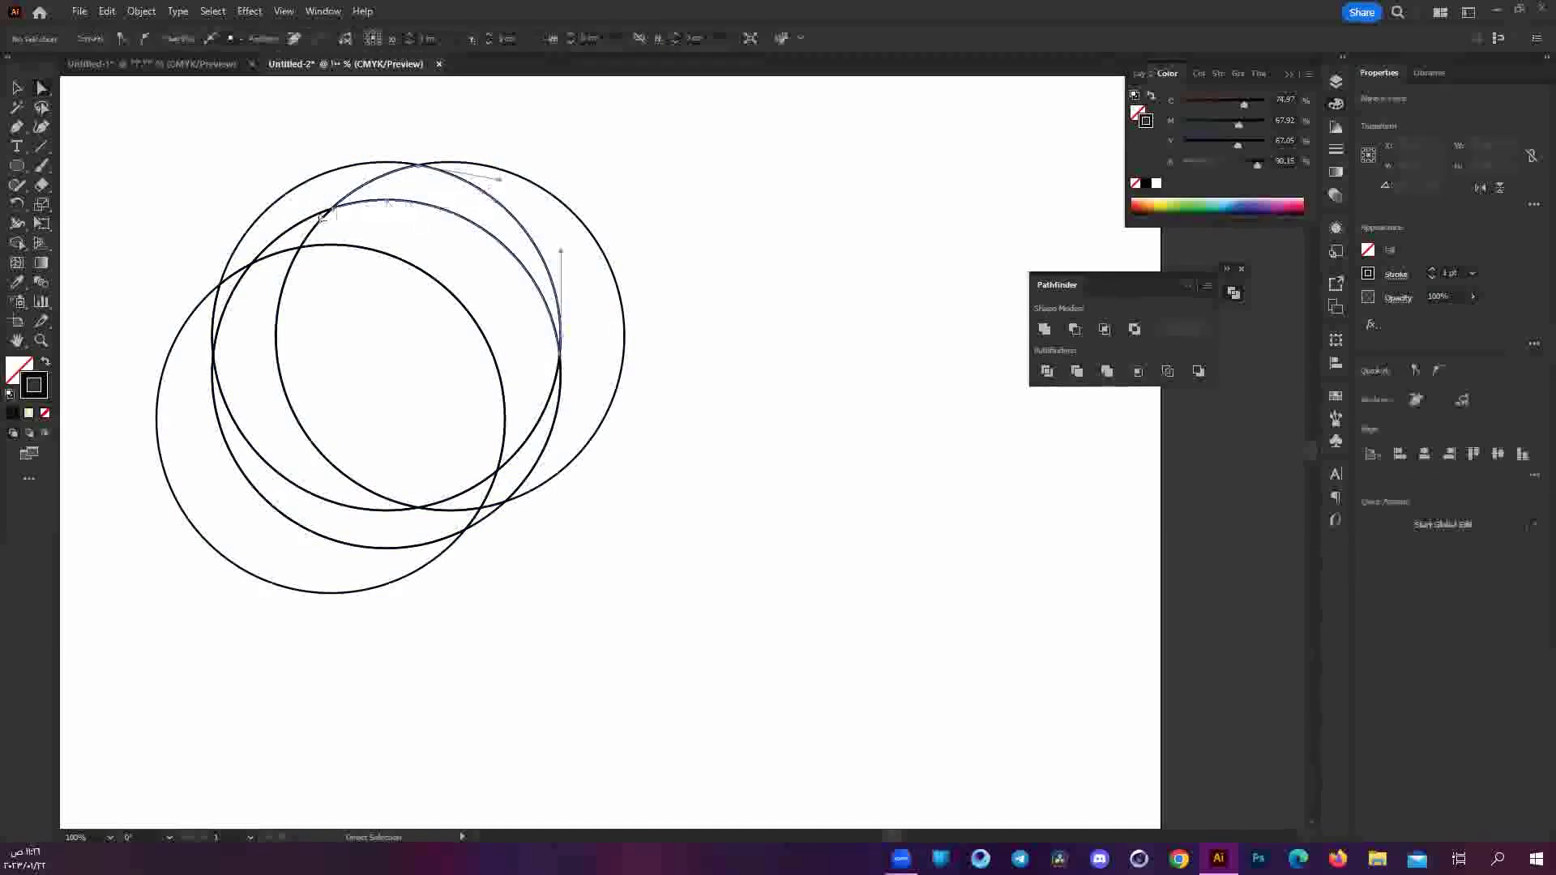
pyautogui.keyDown('shift'); pyautogui.click(269, 261); pyautogui.keyUp('shift')
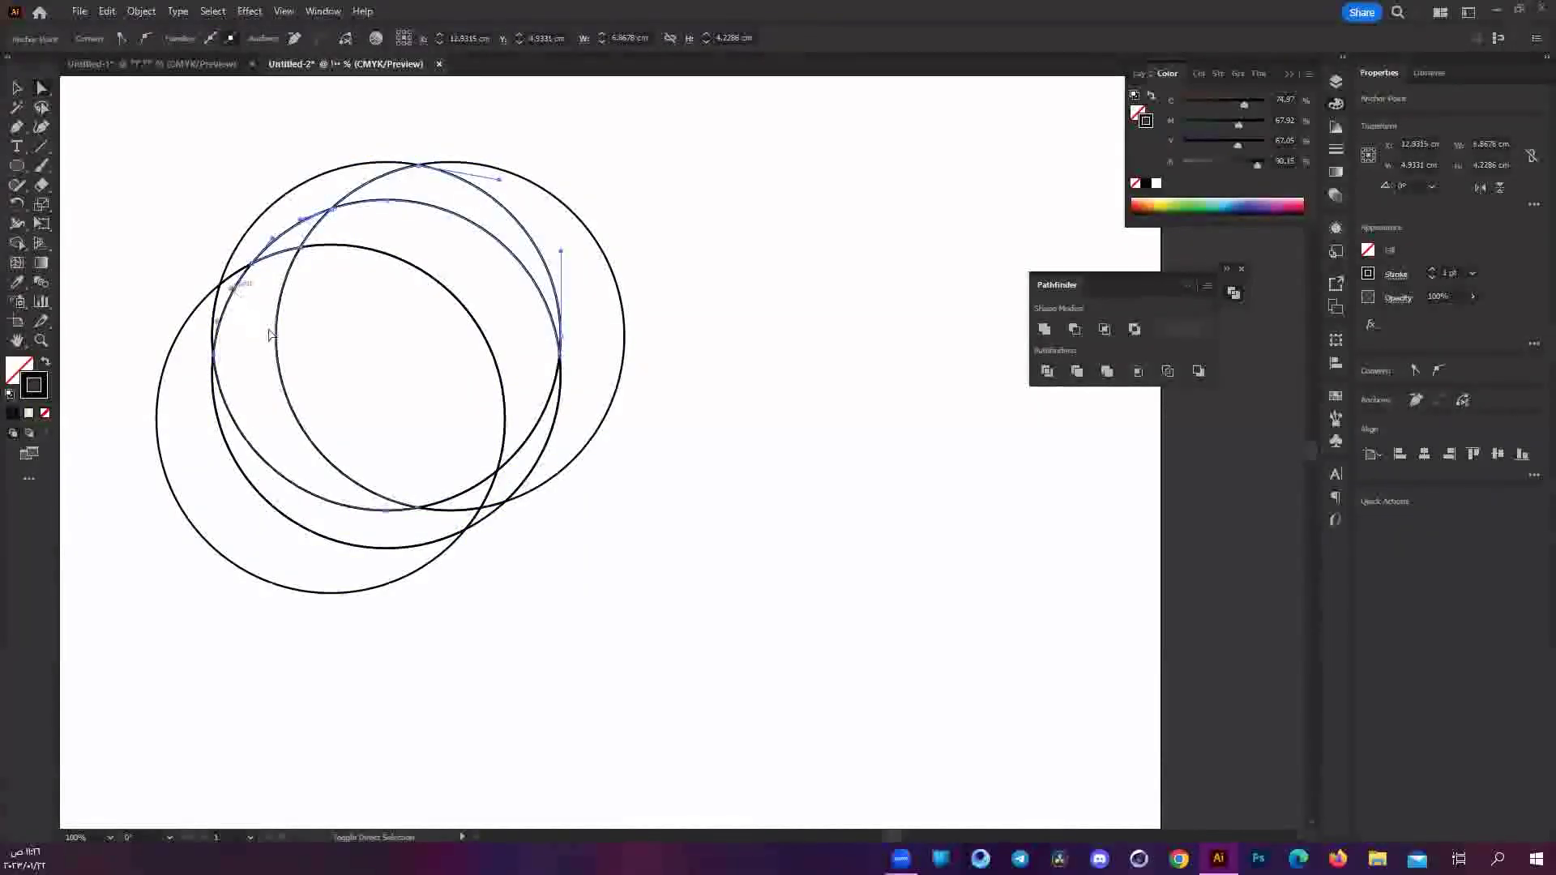
pyautogui.scroll(-2, 493, 428)
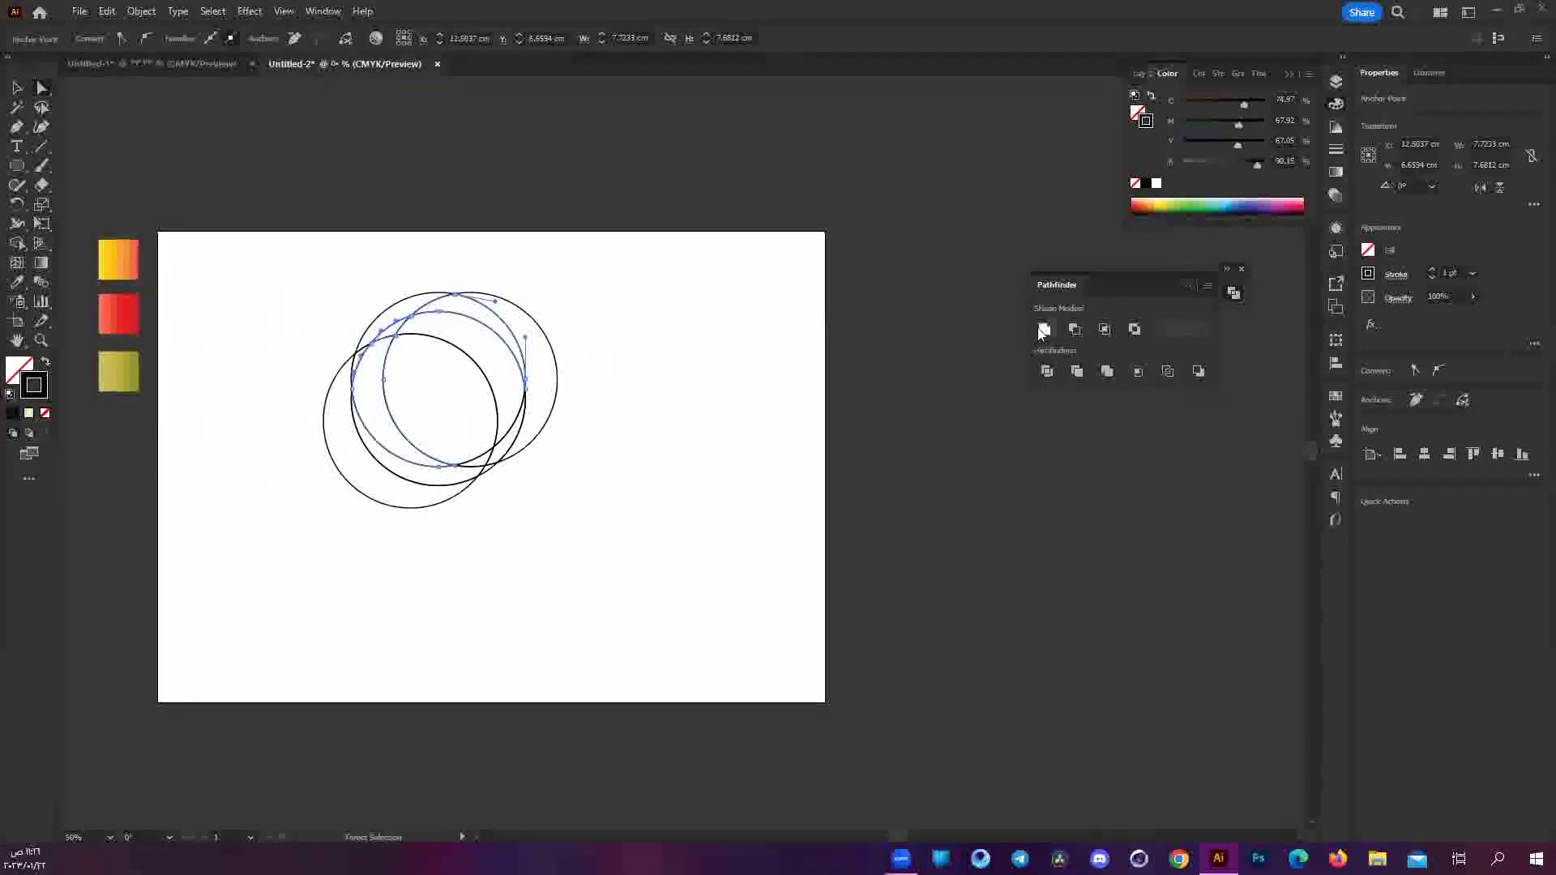
pyautogui.click(357, 337)
pyautogui.scroll(2, 357, 337)
pyautogui.scroll(2, 473, 401)
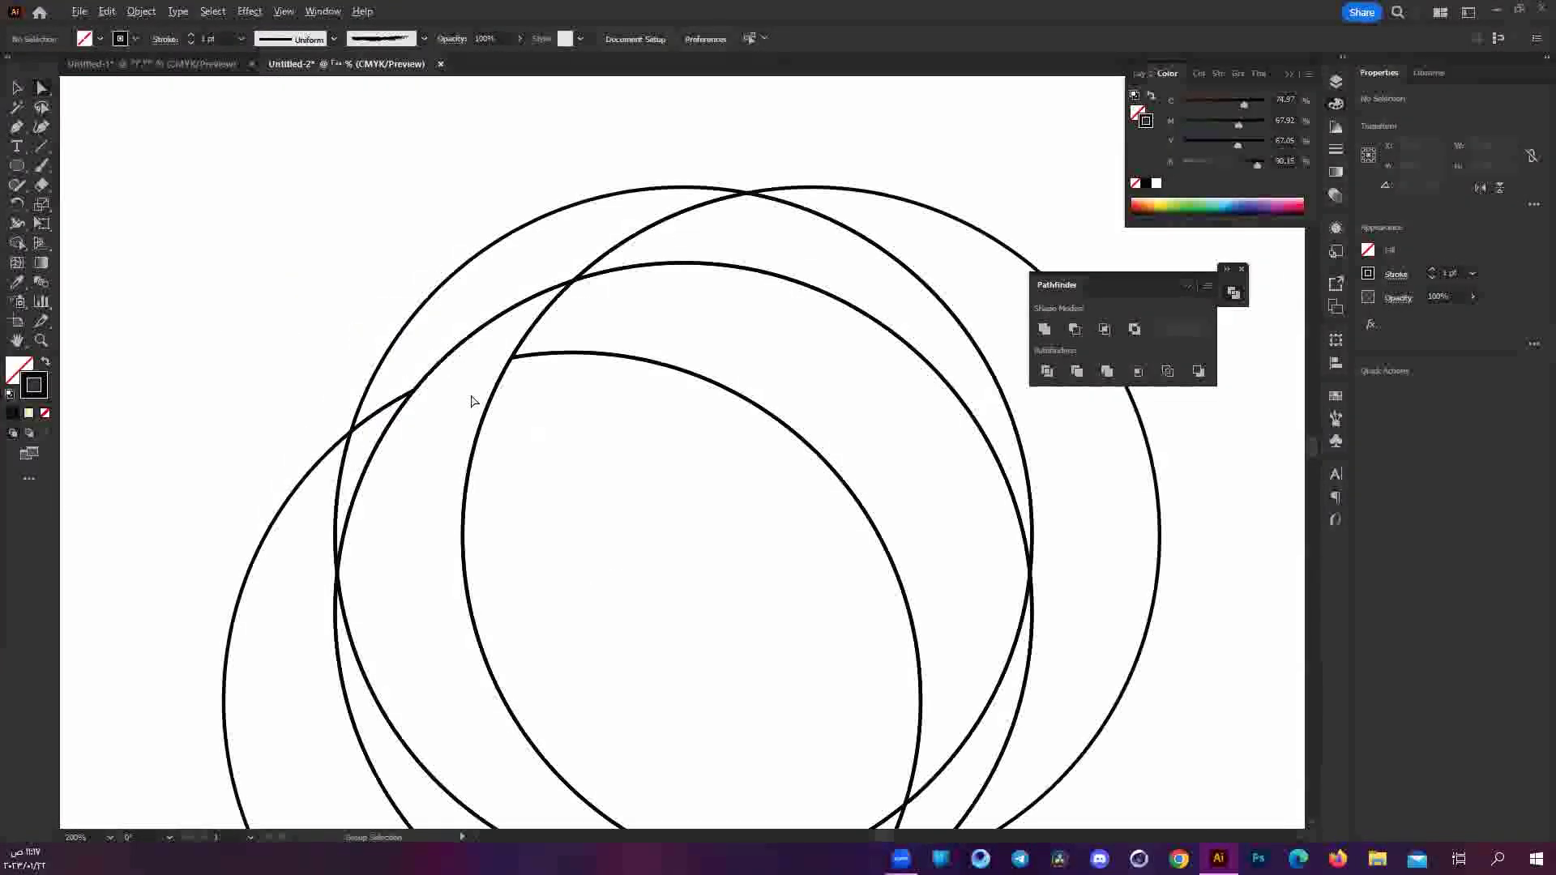
# Select the middle circle piece, deselect it, and scroll across the artboard.
pyautogui.click(682, 322)
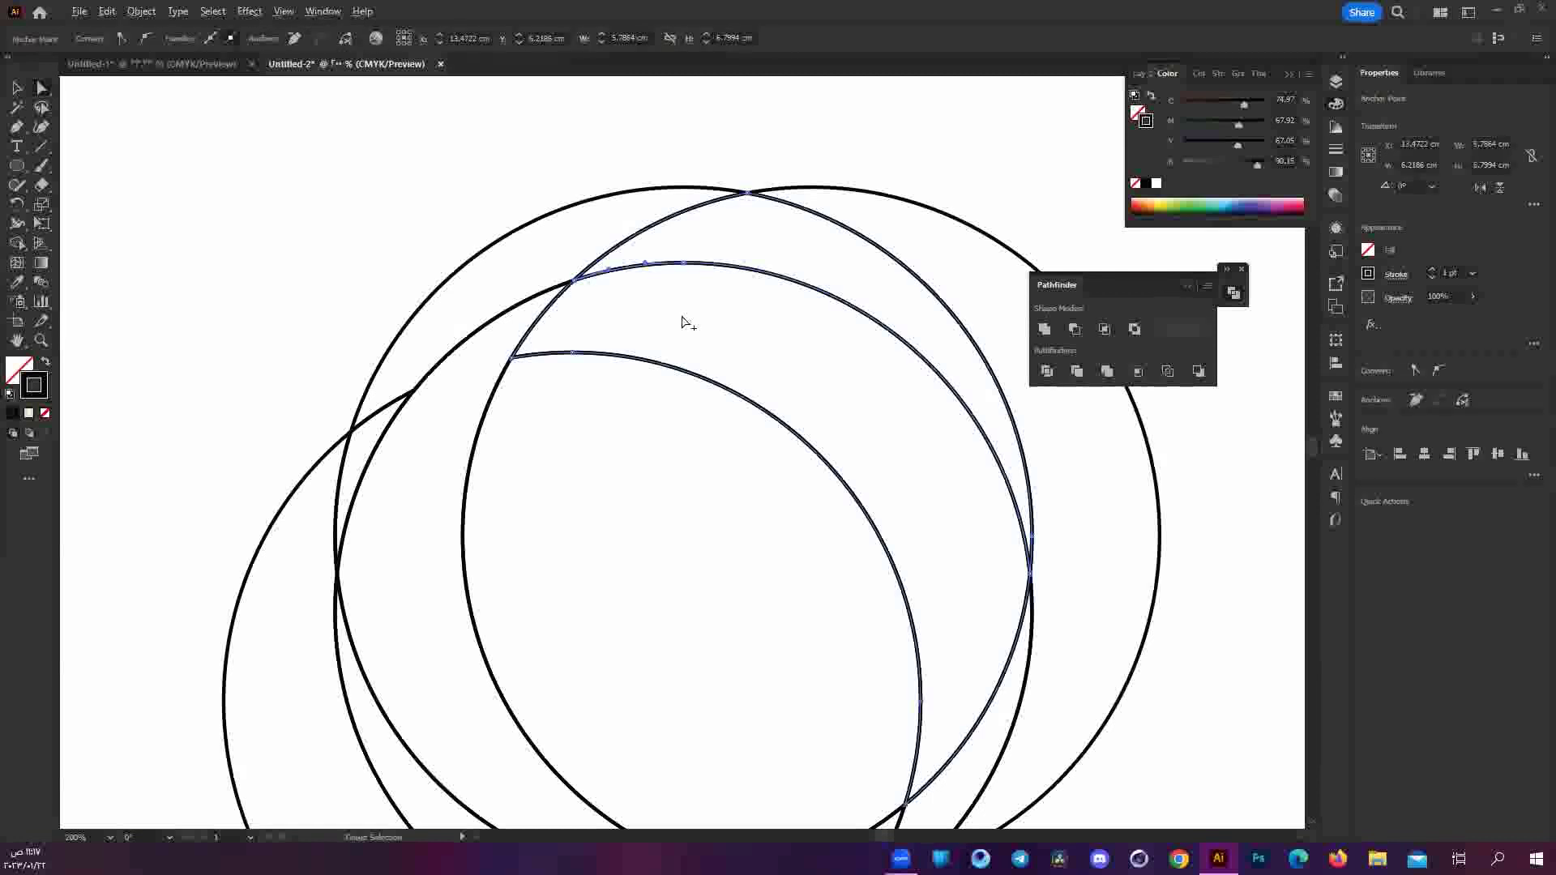
pyautogui.scroll(-1, 399, 256)
pyautogui.scroll(-1, 398, 264)
pyautogui.click(400, 260)
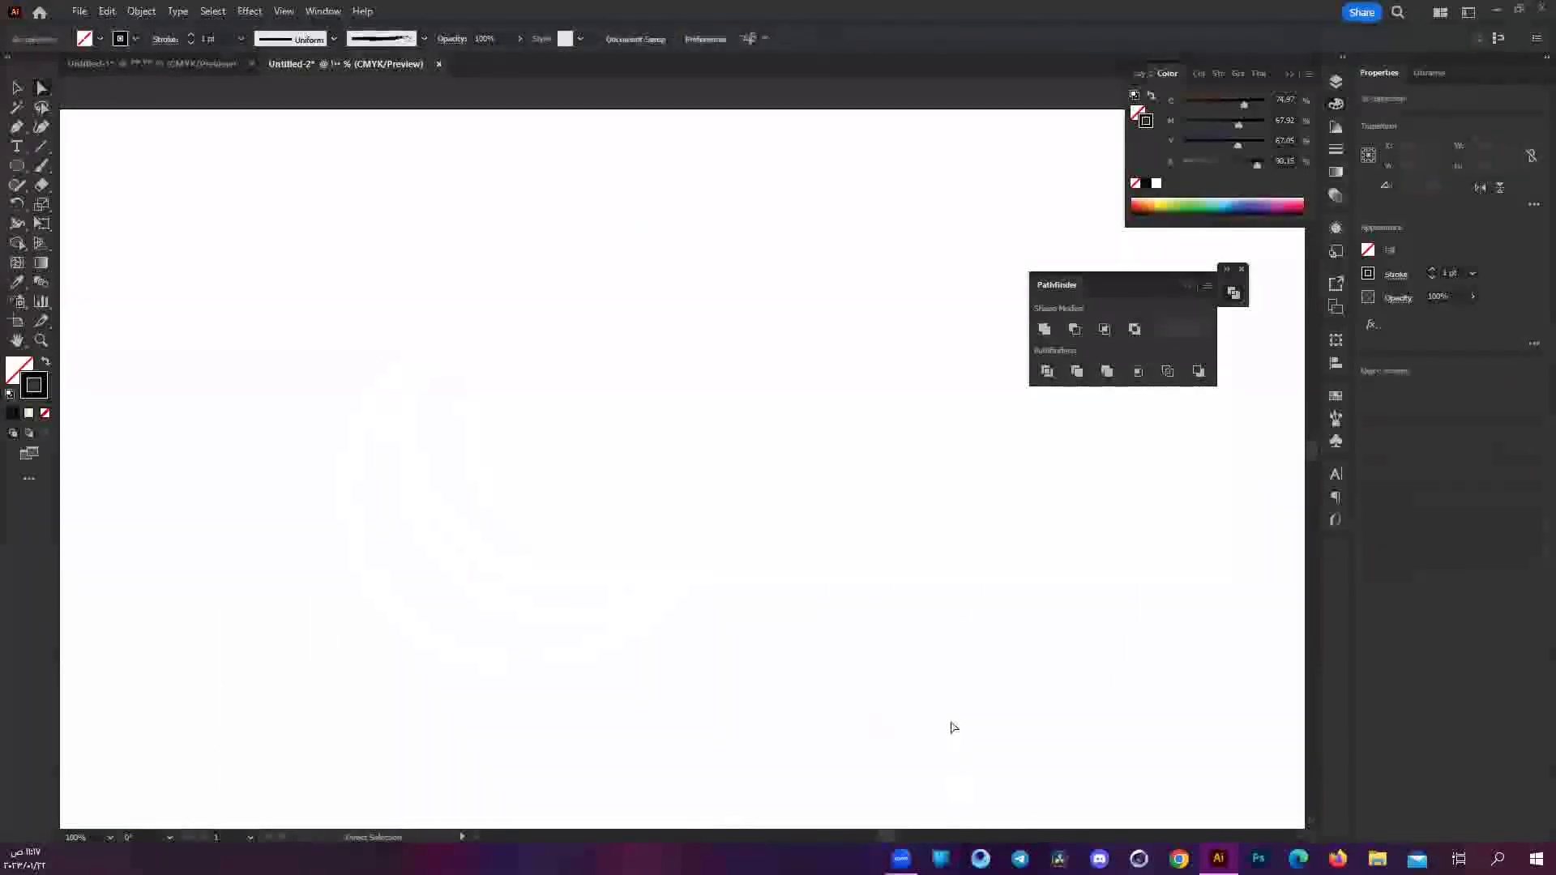
pyautogui.scroll(-2, 777, 648)
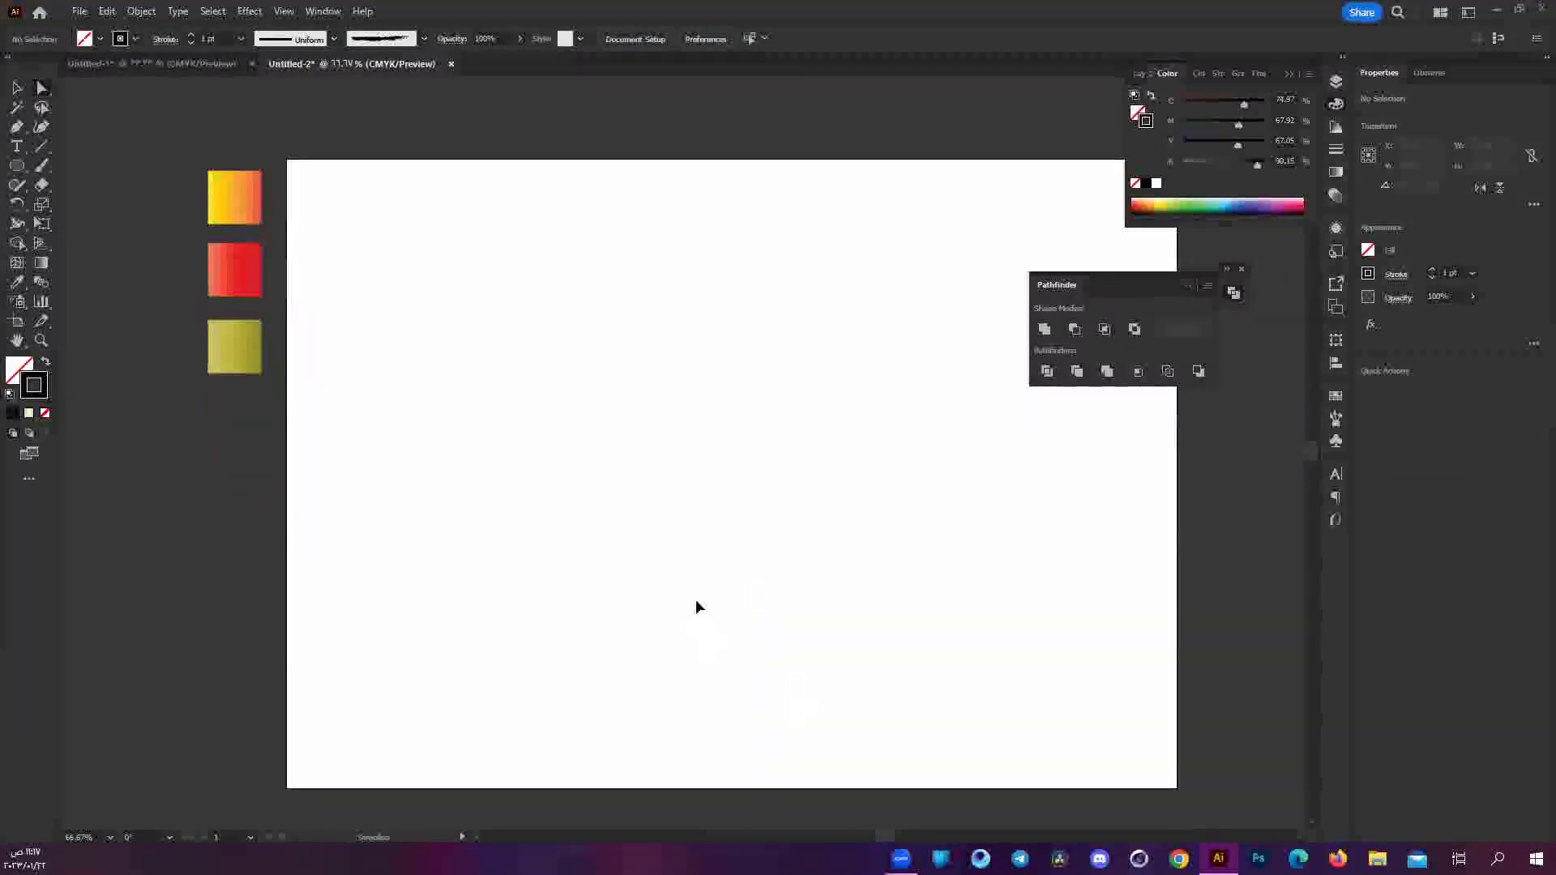
pyautogui.hscroll(1, 695, 600)
pyautogui.scroll(-1, 695, 603)
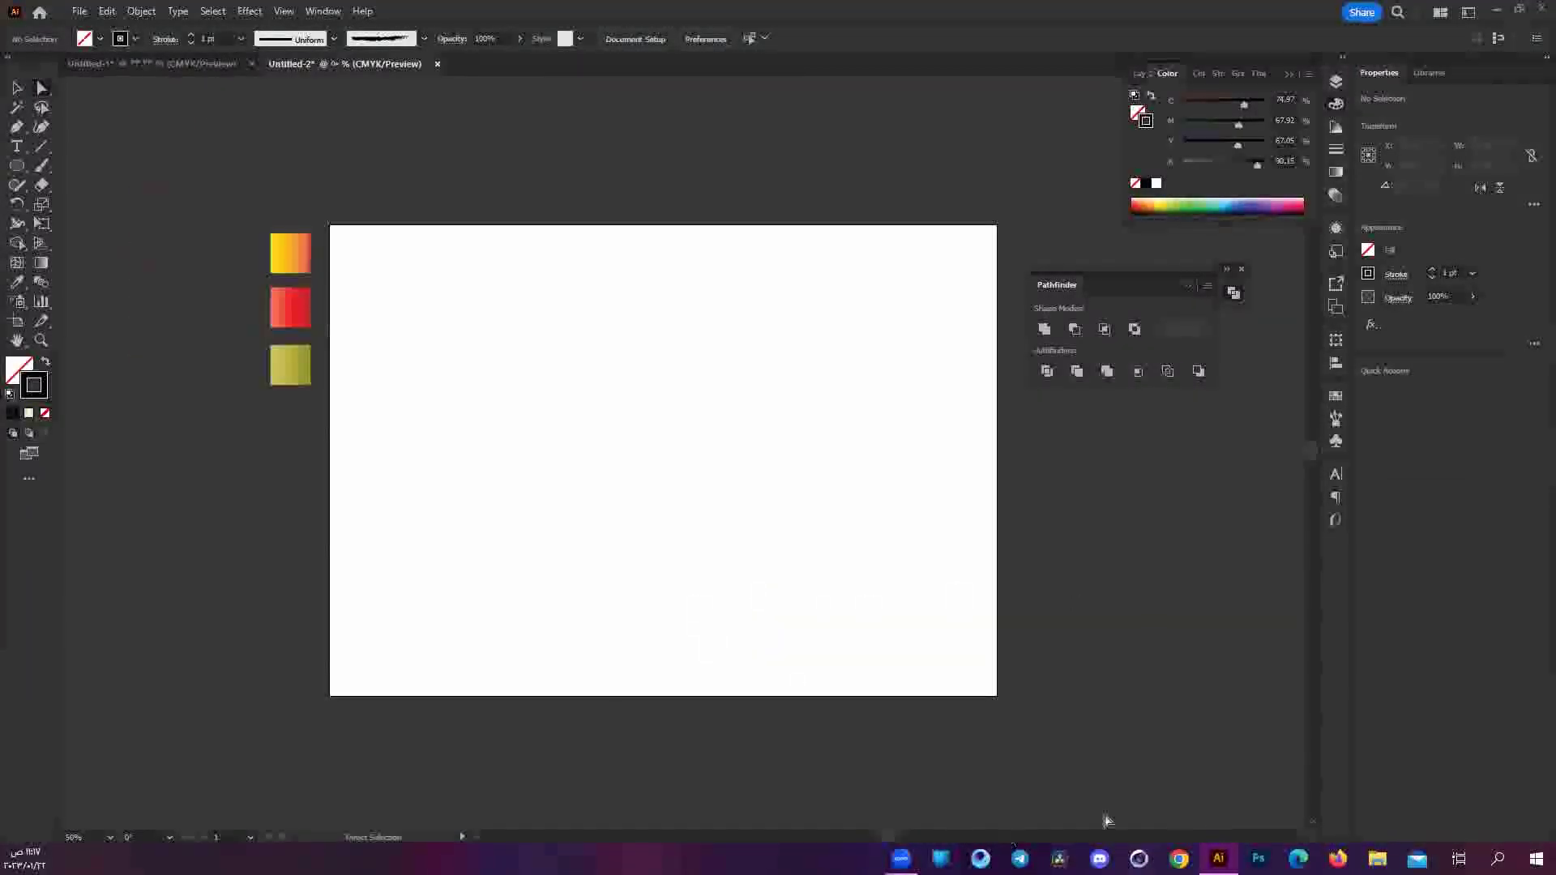
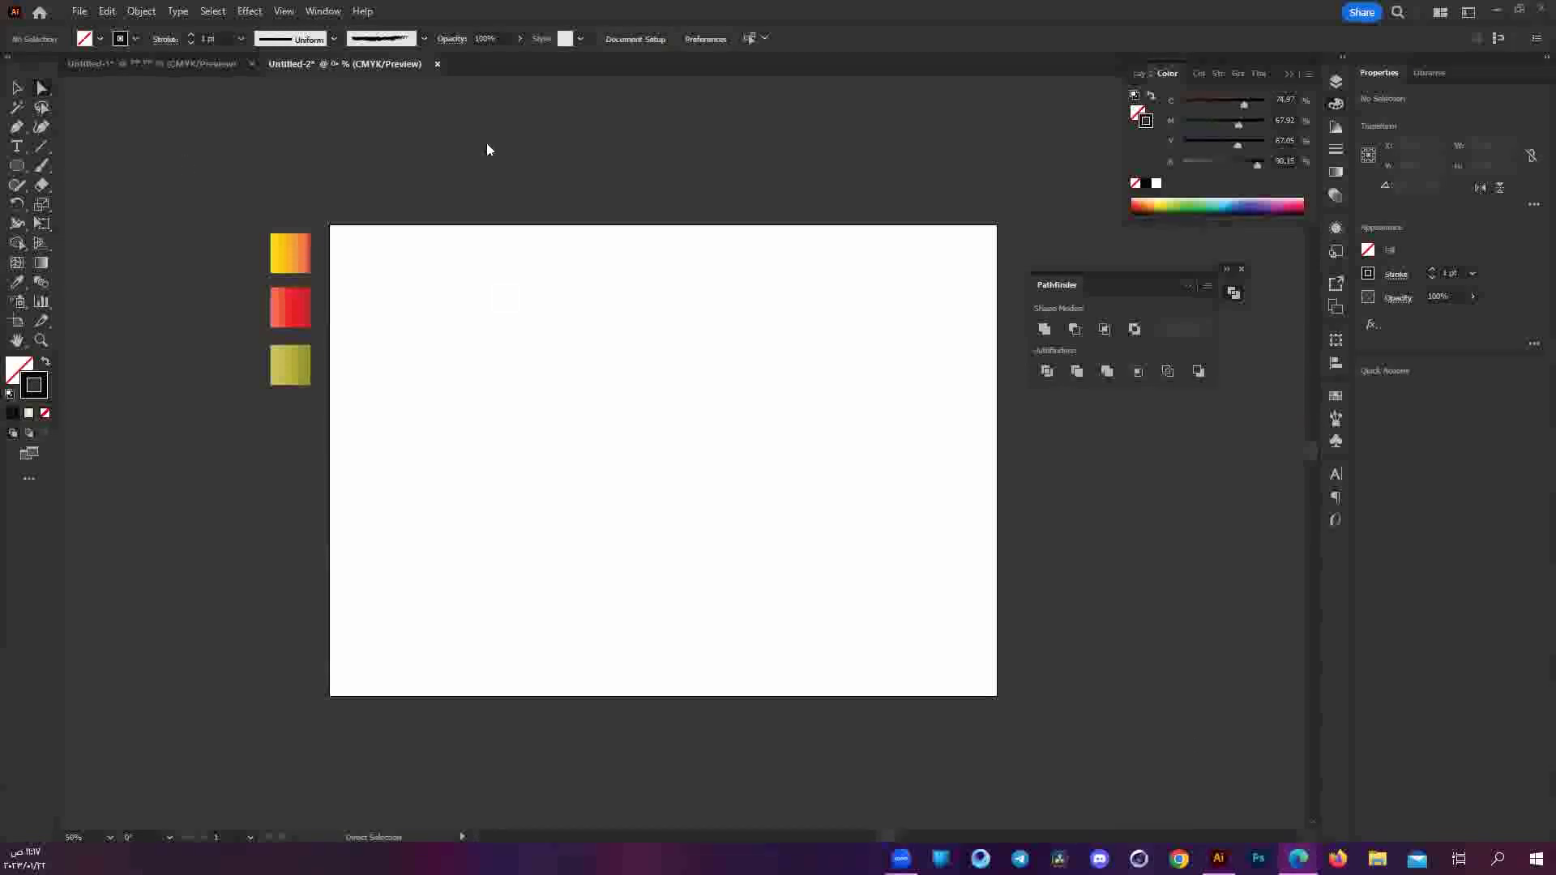
# Go to Google in Edge and search for غزال (gazelle).
pyautogui.click(494, 164)
pyautogui.write('لجج')
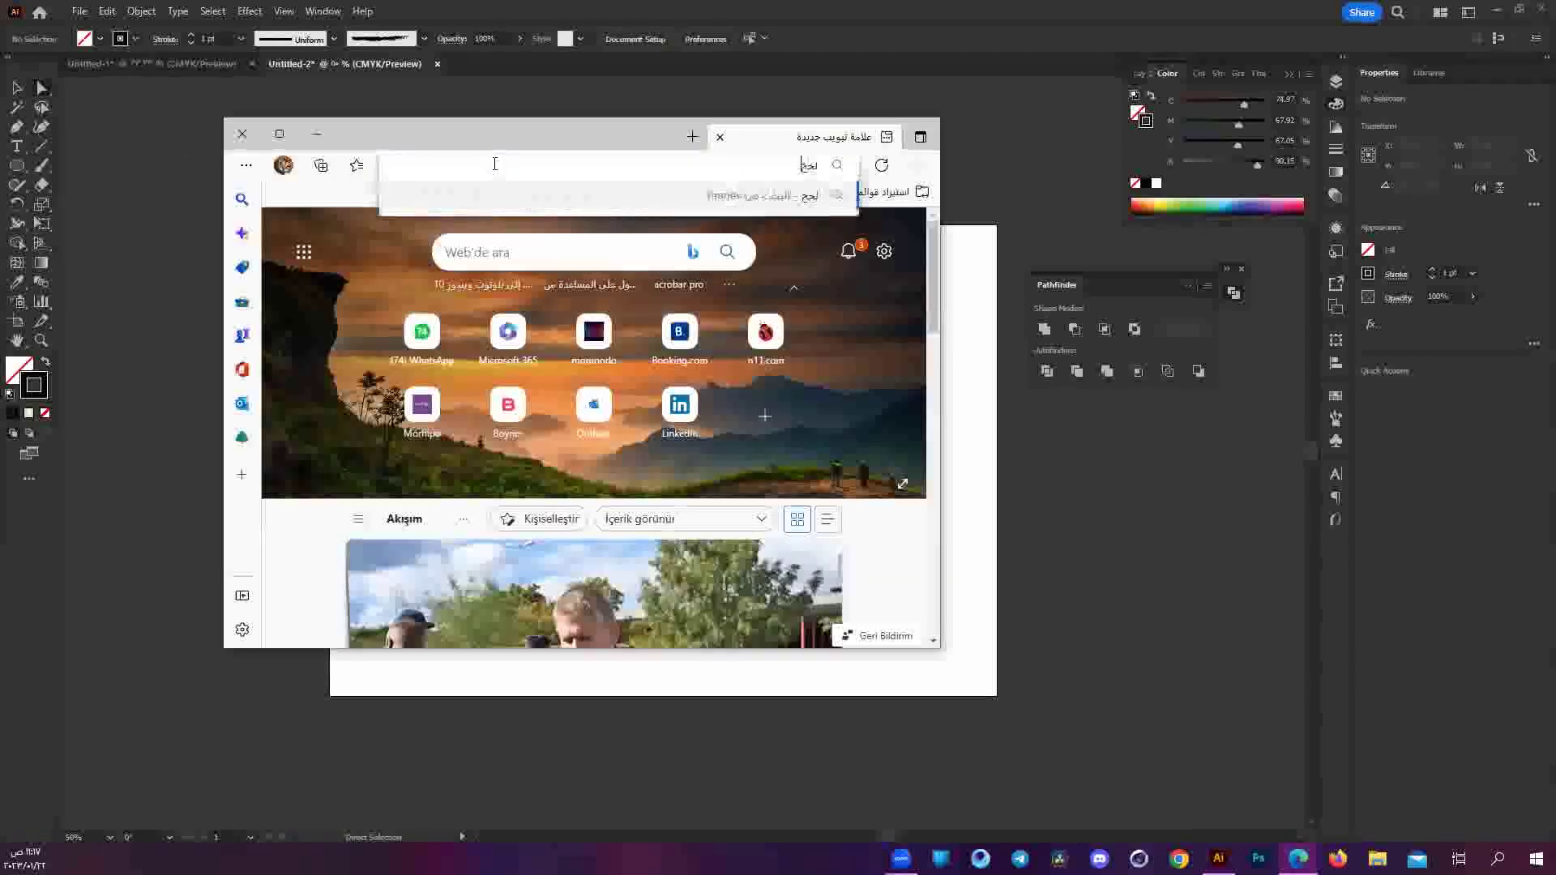
pyautogui.press('BackSpace')
pyautogui.press('BackSpace')
pyautogui.press('BackSpace')
pyautogui.write('GOO')
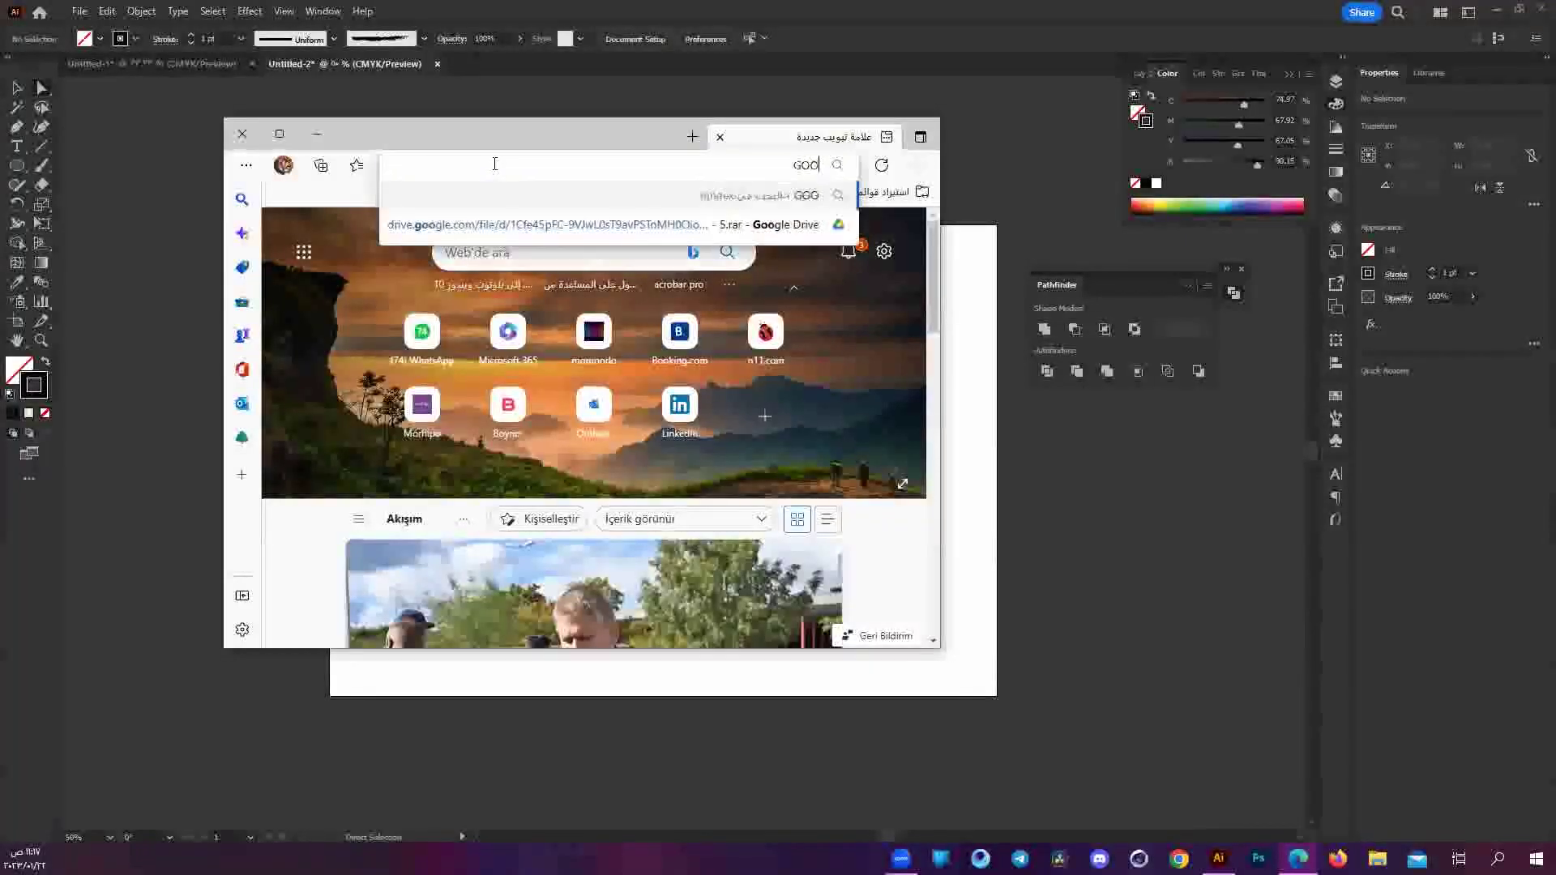
pyautogui.write('GLE')
pyautogui.press('Return')
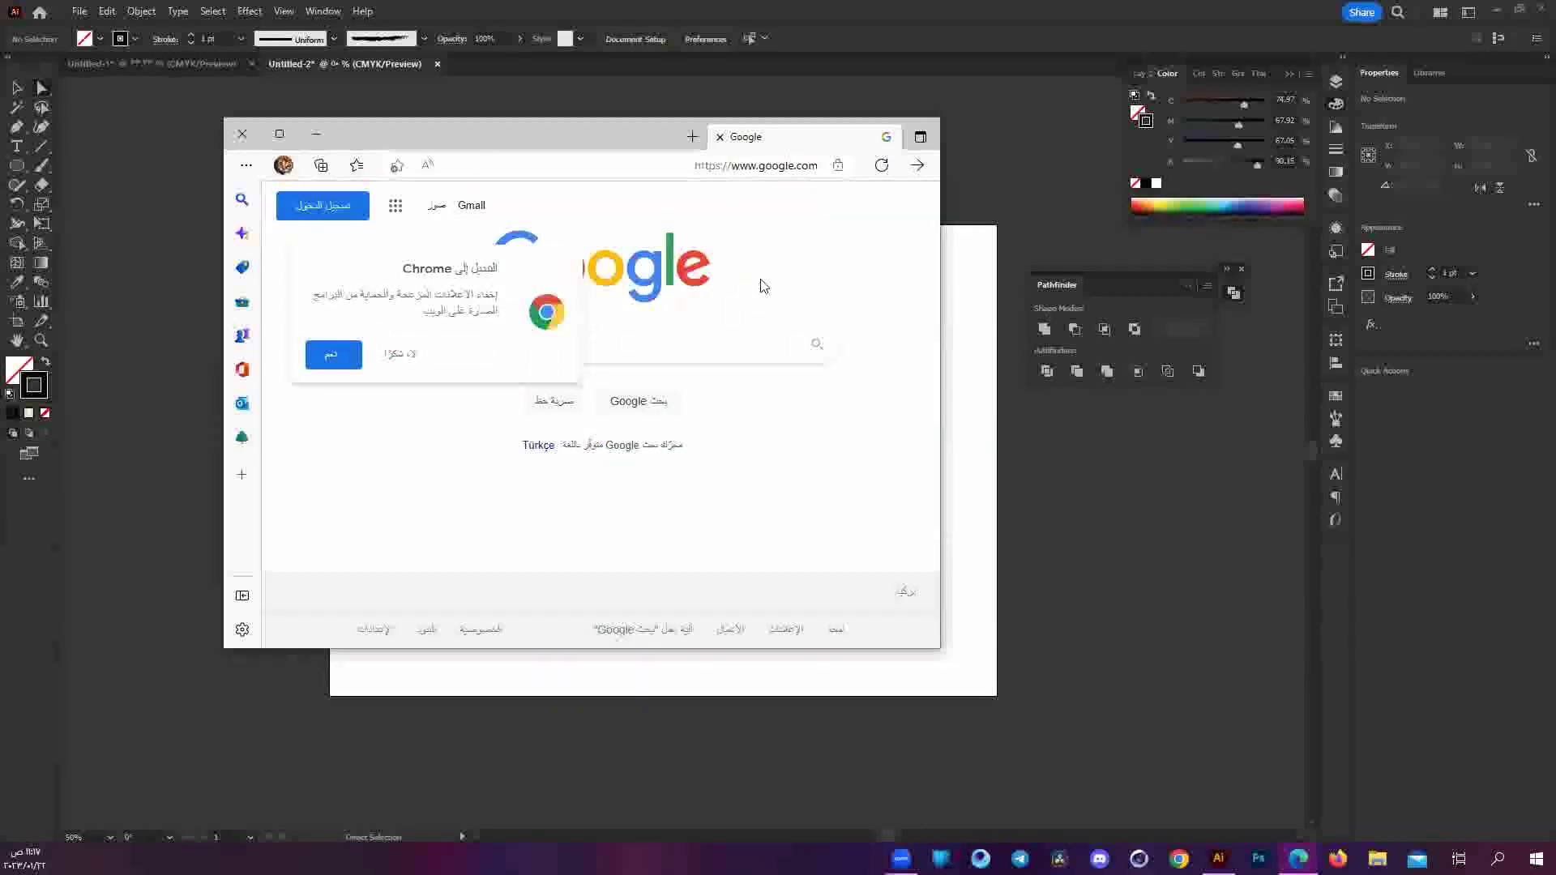
pyautogui.click(718, 359)
pyautogui.write('y')
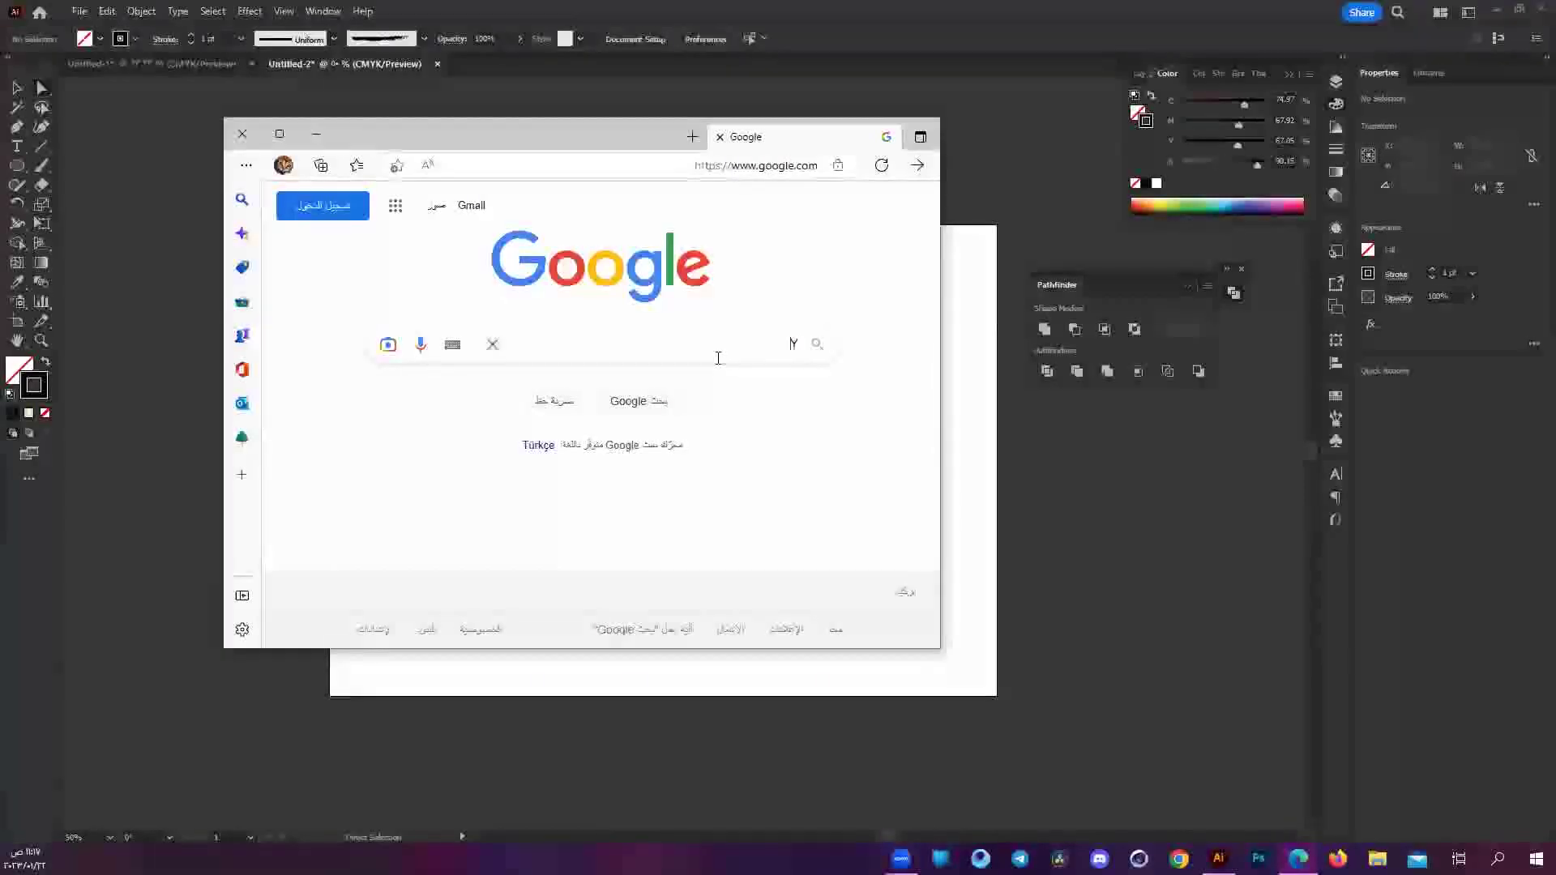
pyautogui.write('hg')
pyautogui.press('Return')
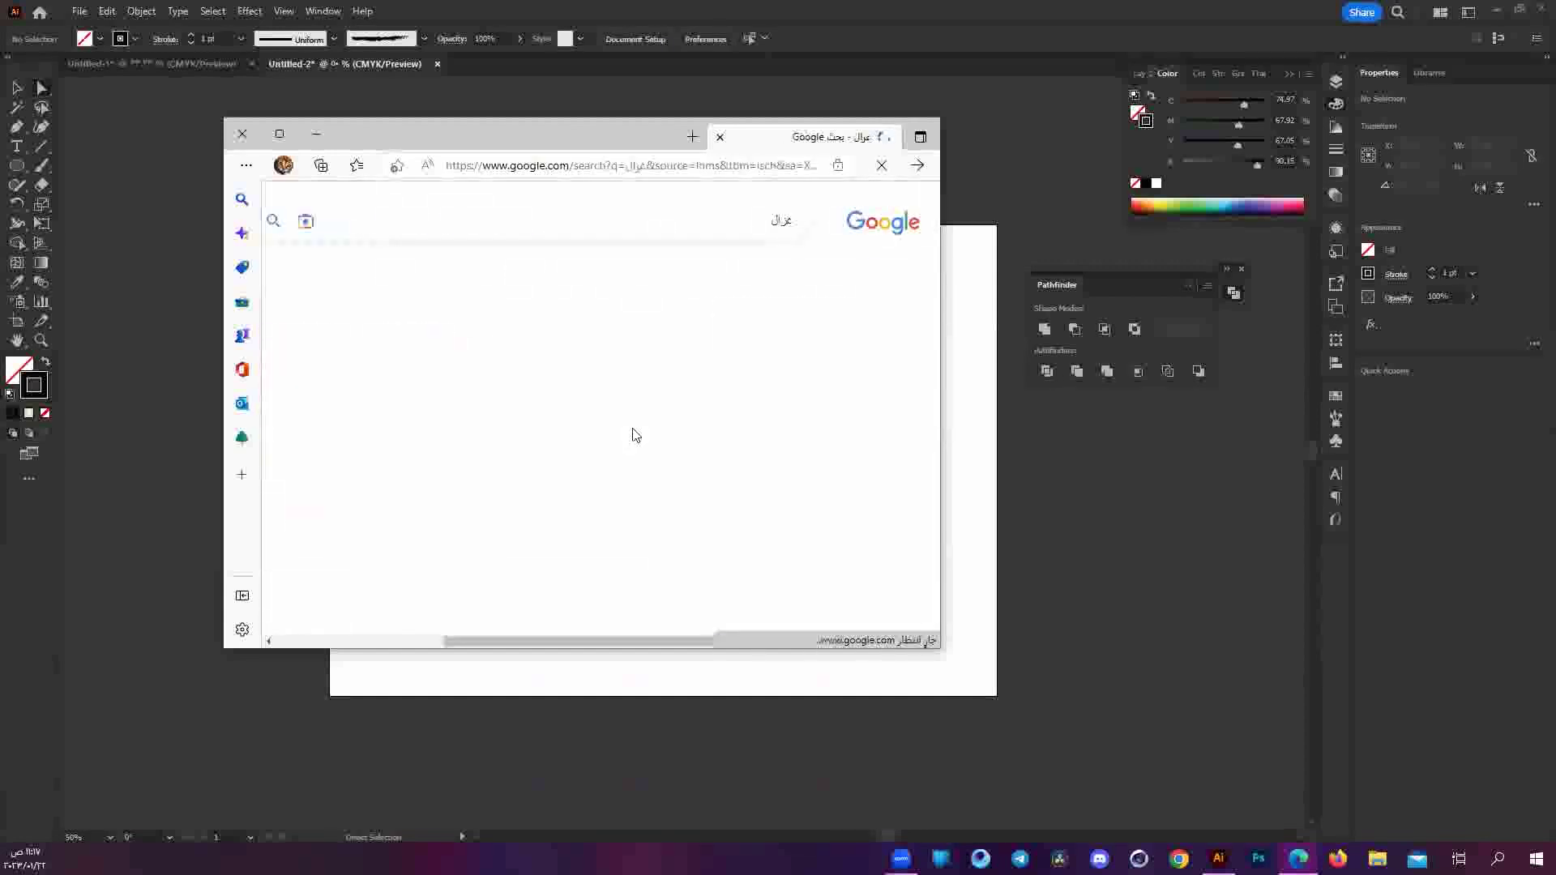
# Scroll through the gazelle image results looking for a reference photo.
pyautogui.scroll(-2, 735, 454)
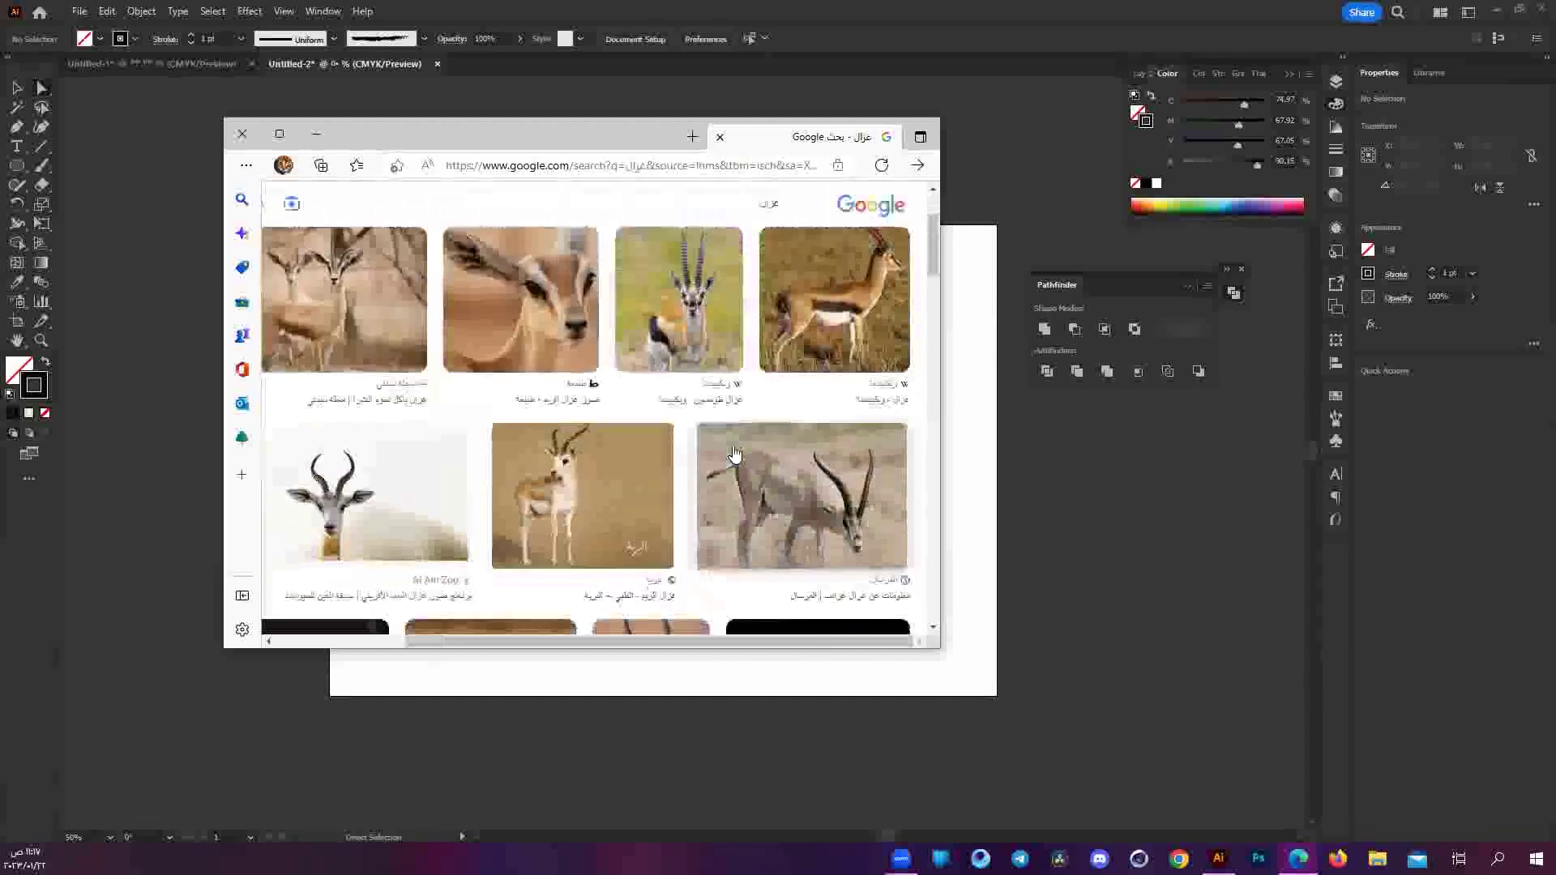
pyautogui.scroll(-2, 735, 455)
pyautogui.scroll(2, 421, 474)
pyautogui.scroll(-1, 421, 474)
pyautogui.scroll(-2, 421, 474)
pyautogui.scroll(3, 422, 474)
pyautogui.scroll(-1, 422, 474)
pyautogui.scroll(-3, 421, 473)
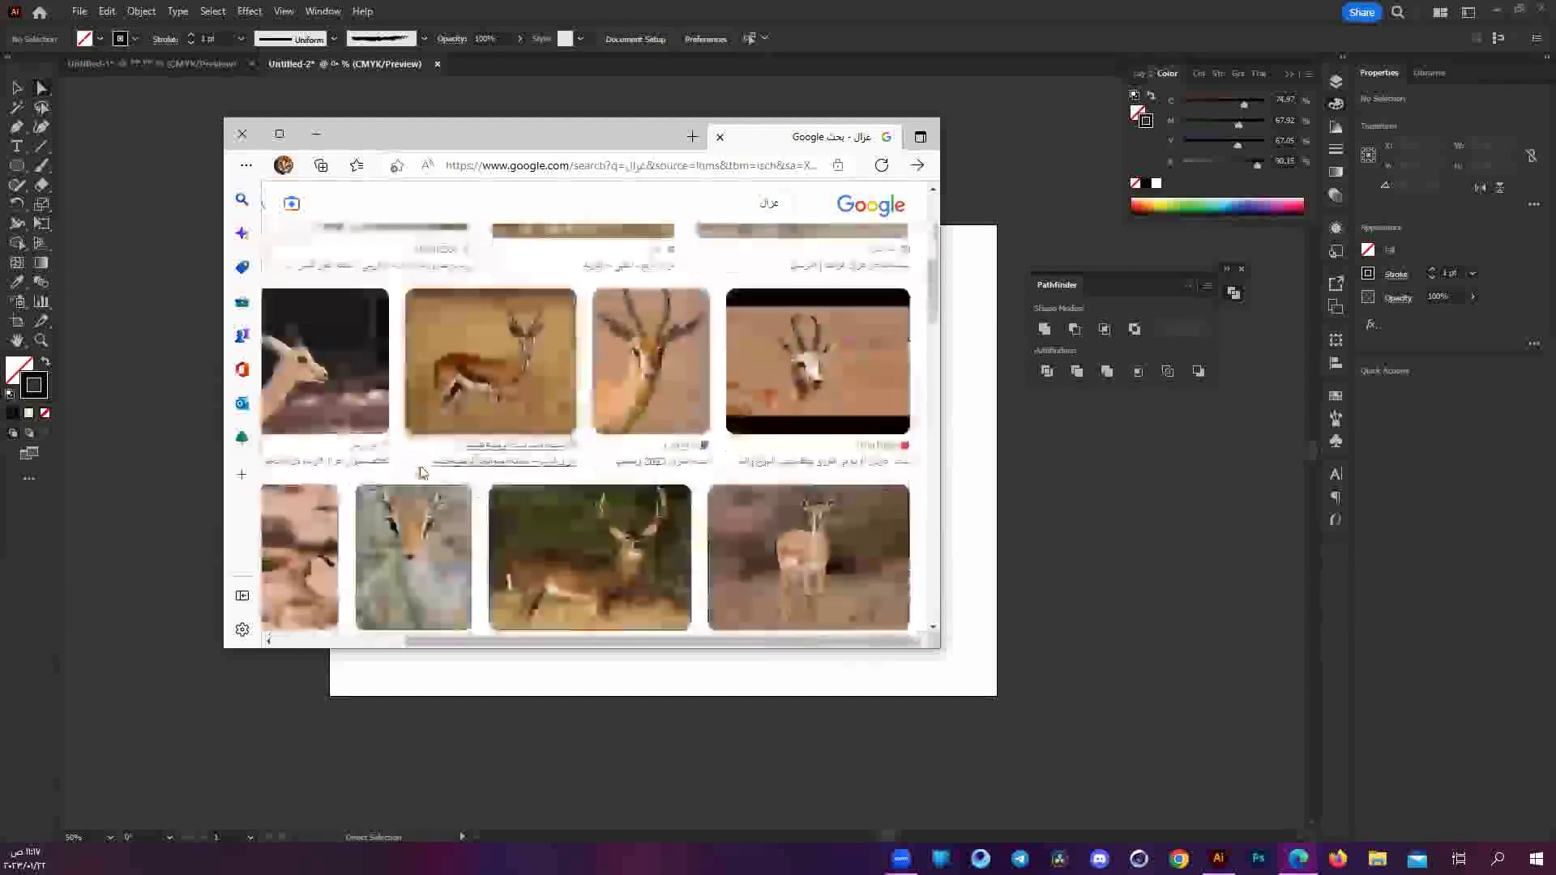
pyautogui.scroll(-2, 422, 473)
pyautogui.scroll(-1, 421, 472)
pyautogui.scroll(-2, 422, 472)
pyautogui.scroll(-1, 421, 472)
pyautogui.scroll(-1, 421, 472)
pyautogui.scroll(-2, 422, 472)
pyautogui.scroll(-2, 422, 473)
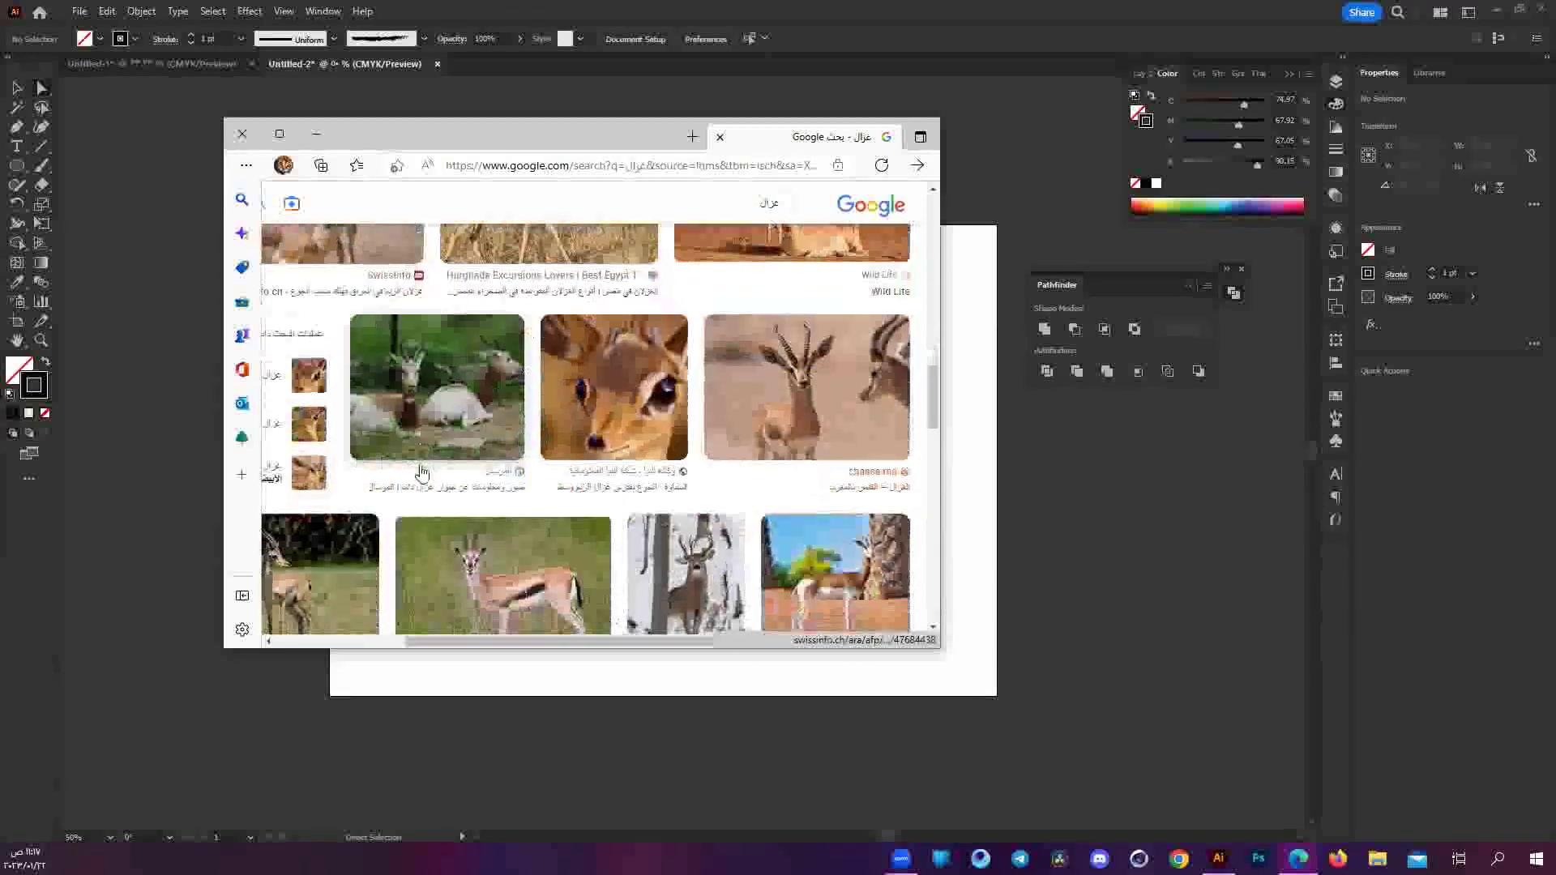
pyautogui.scroll(-3, 422, 473)
pyautogui.scroll(-3, 421, 474)
pyautogui.scroll(-1, 421, 472)
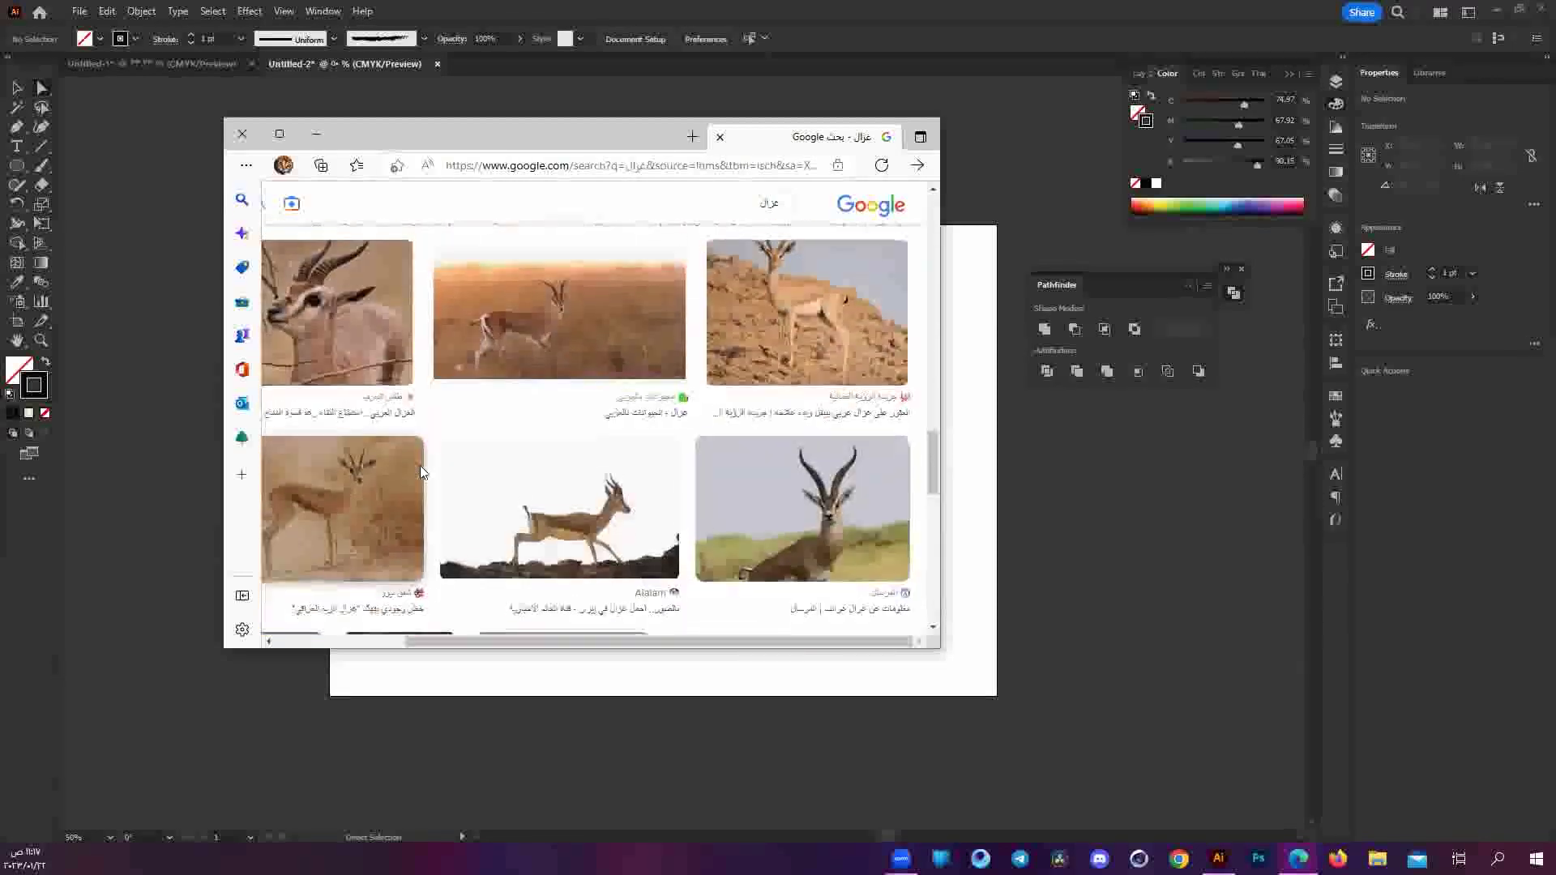
pyautogui.scroll(-1, 422, 472)
pyautogui.scroll(-1, 421, 472)
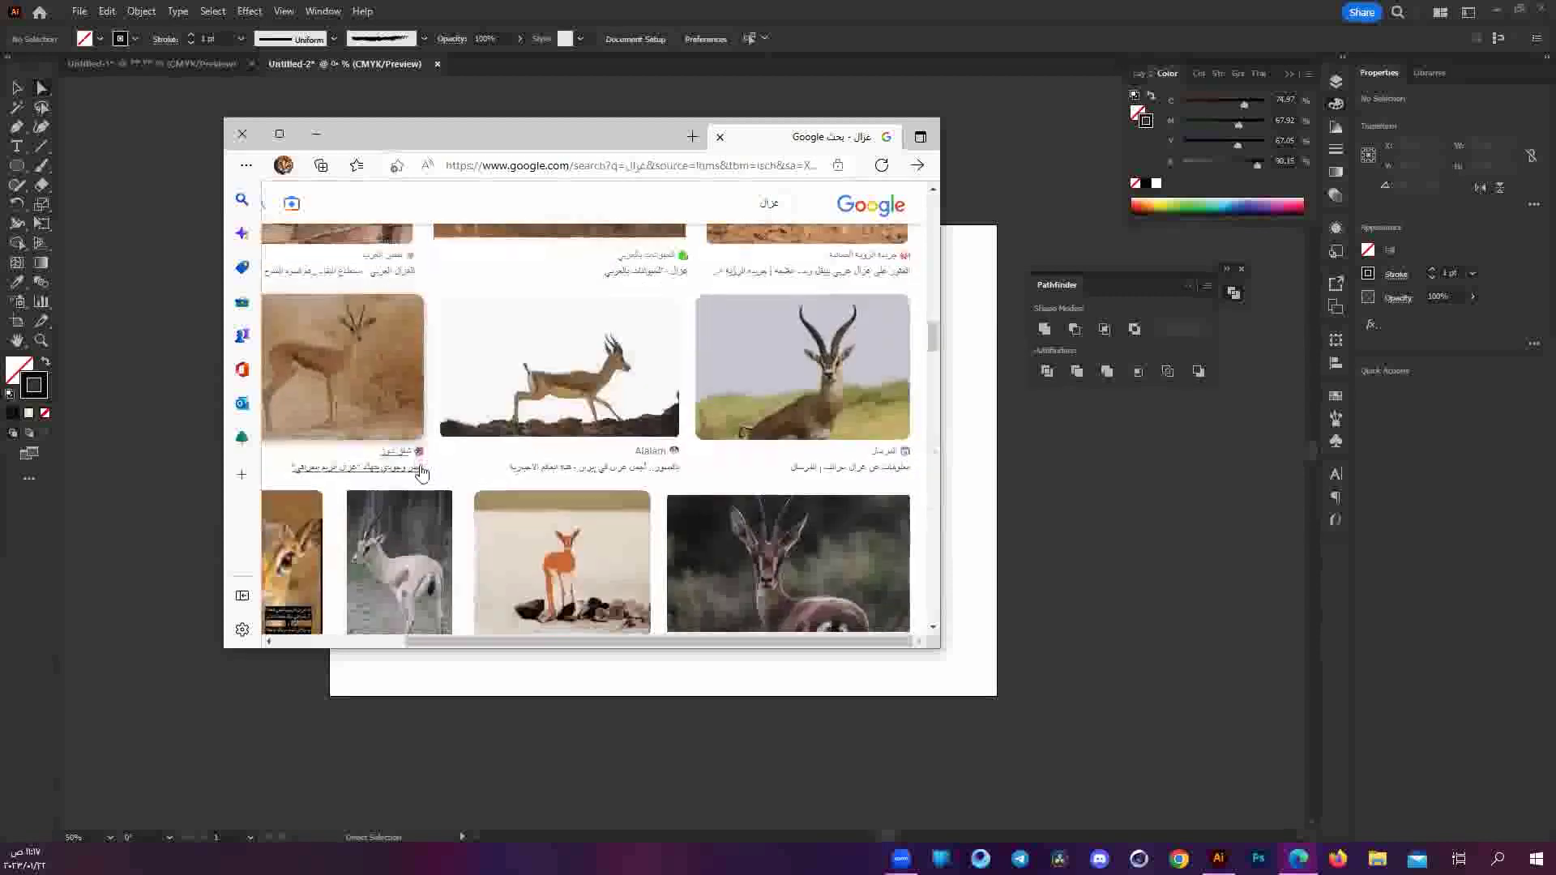
pyautogui.scroll(-1, 422, 472)
pyautogui.scroll(-3, 421, 472)
pyautogui.scroll(-1, 421, 472)
pyautogui.scroll(-2, 421, 472)
pyautogui.scroll(-1, 421, 472)
pyautogui.scroll(-2, 421, 473)
pyautogui.scroll(-2, 422, 472)
pyautogui.scroll(-1, 422, 473)
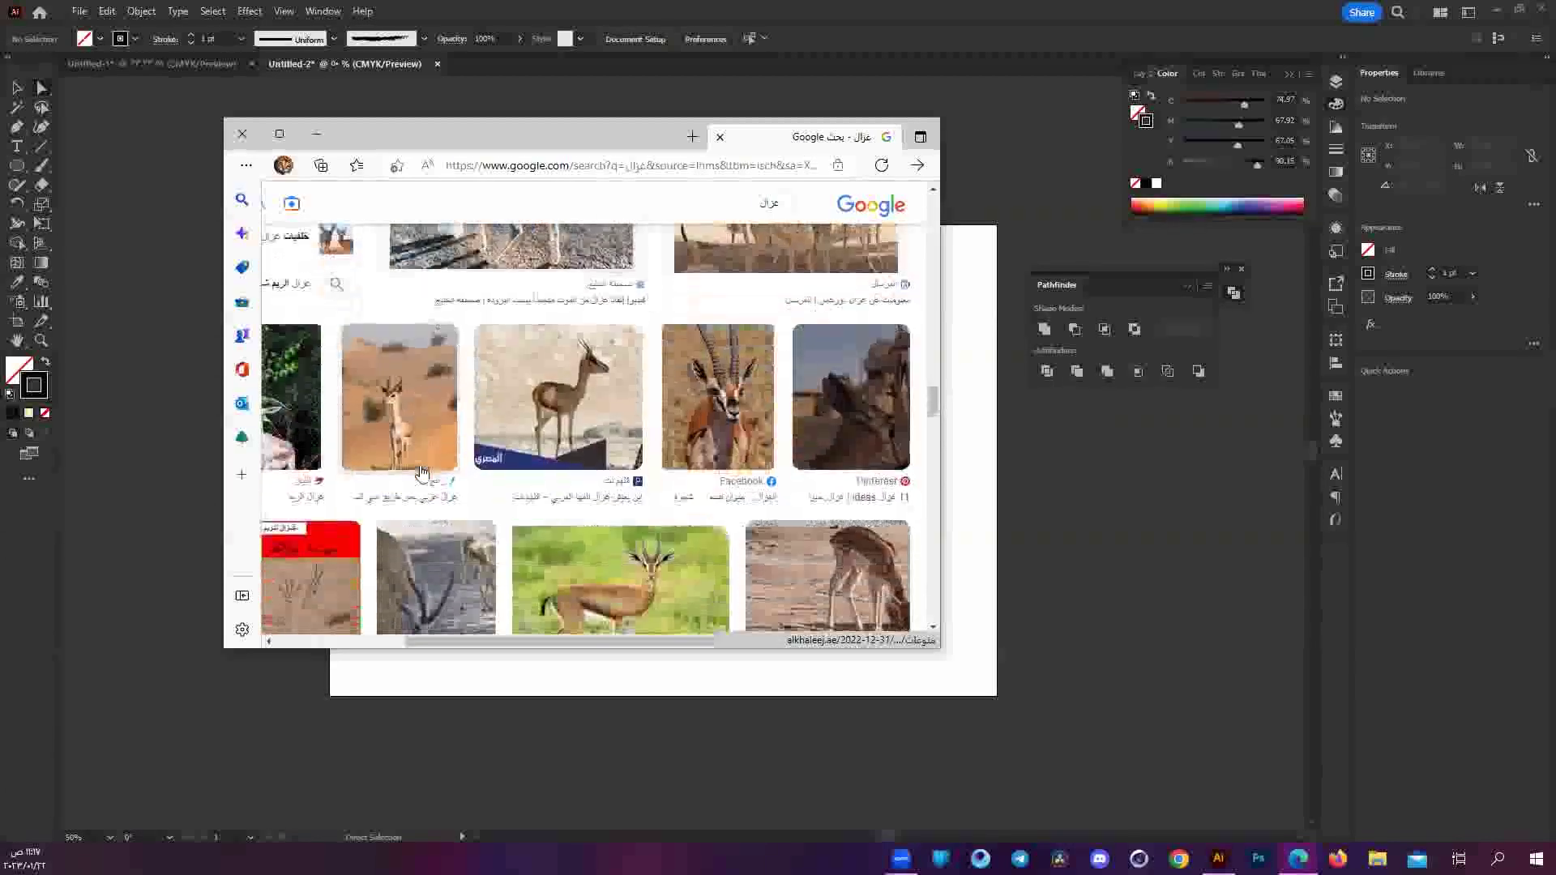
pyautogui.scroll(-2, 422, 473)
pyautogui.scroll(-1, 421, 473)
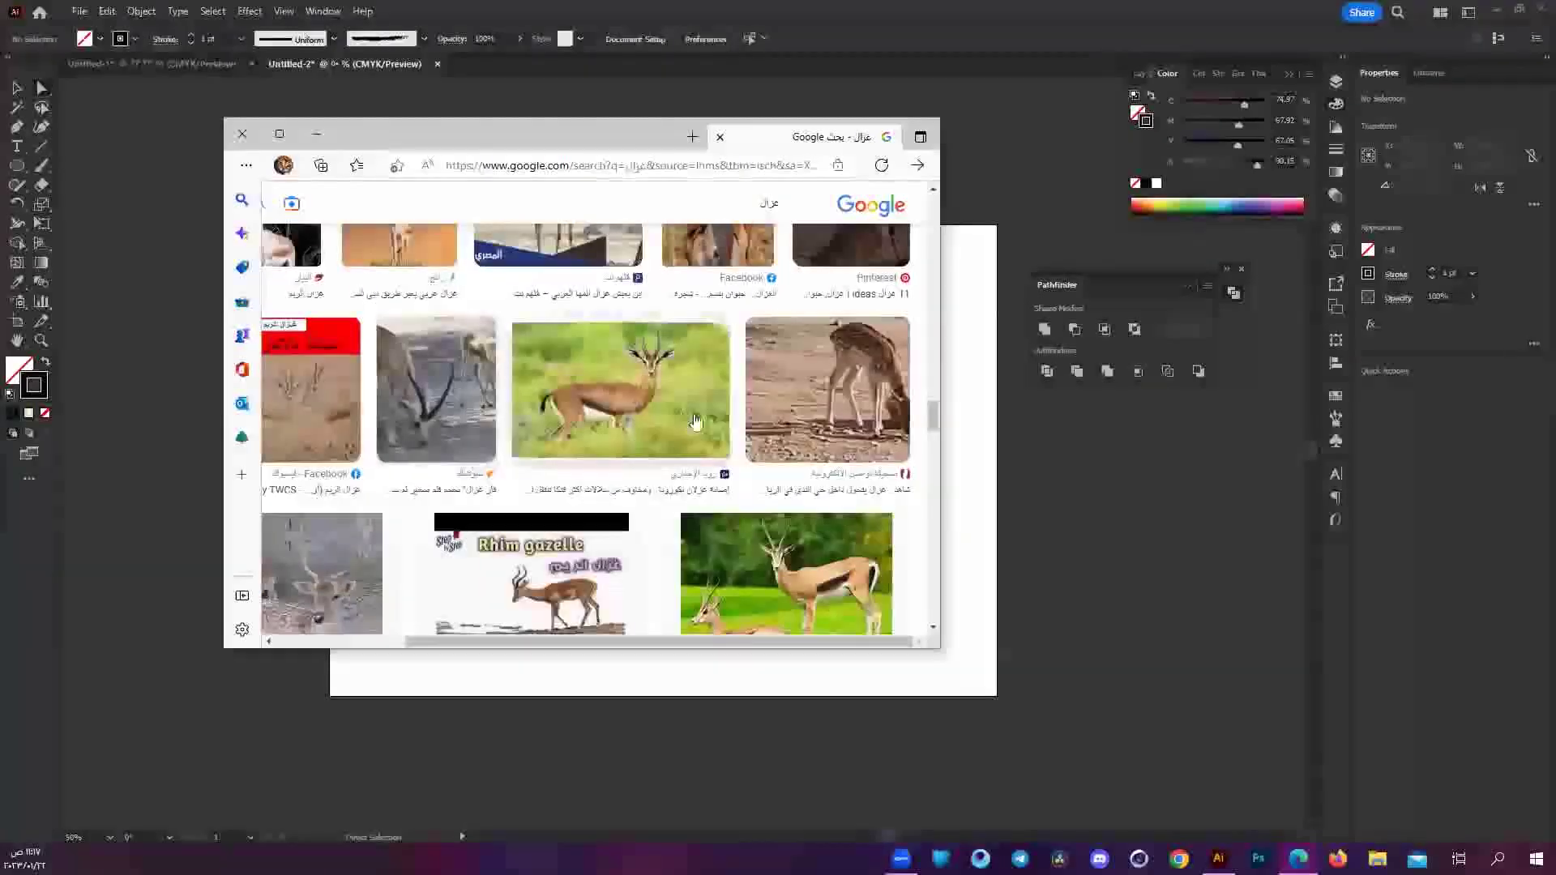
# Preview the standing gazelle photo and open its full-size image in a new tab.
pyautogui.click(695, 421)
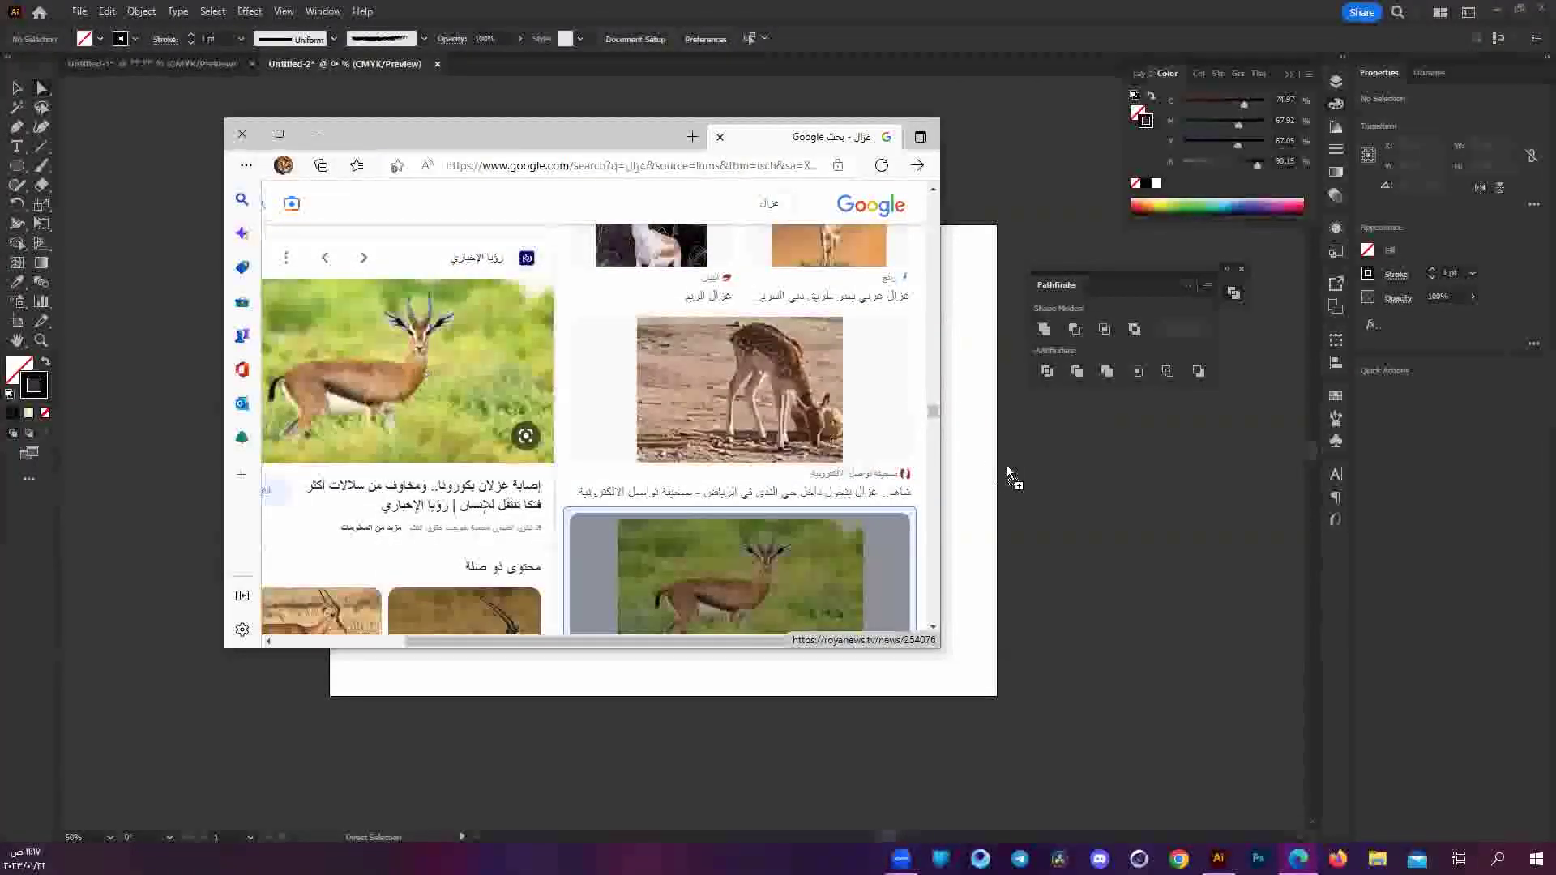
pyautogui.moveTo(1007, 472)
pyautogui.mouseDown()
pyautogui.moveTo(981, 463)
pyautogui.moveTo(1029, 474)
pyautogui.mouseUp()
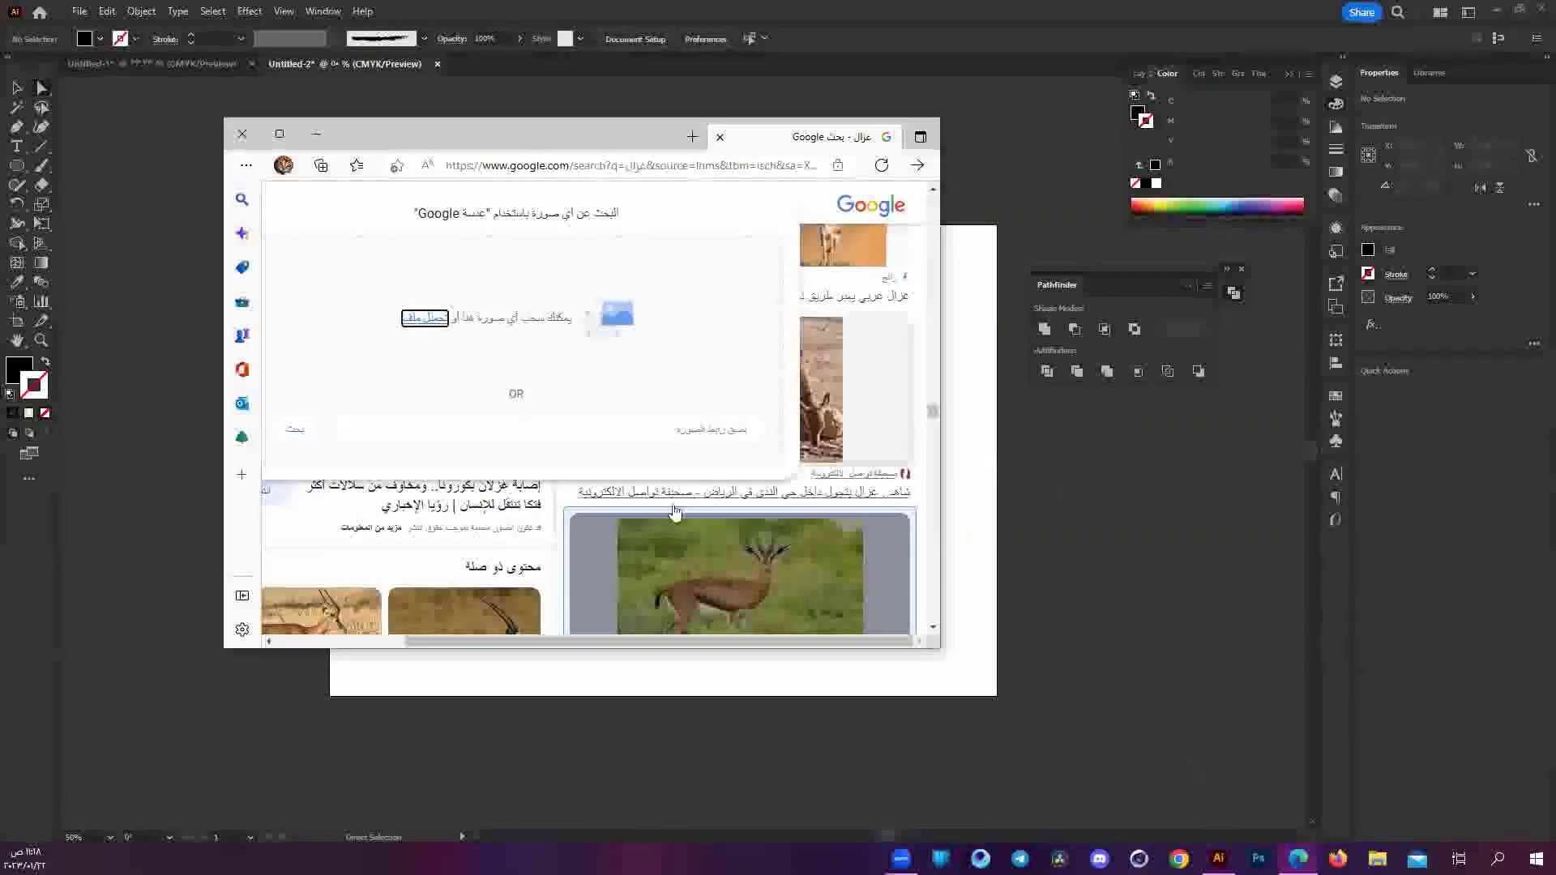
pyautogui.moveTo(664, 363); pyautogui.dragTo(424, 375)
pyautogui.rightClick(425, 374)
pyautogui.press('Escape')
pyautogui.rightClick(397, 356)
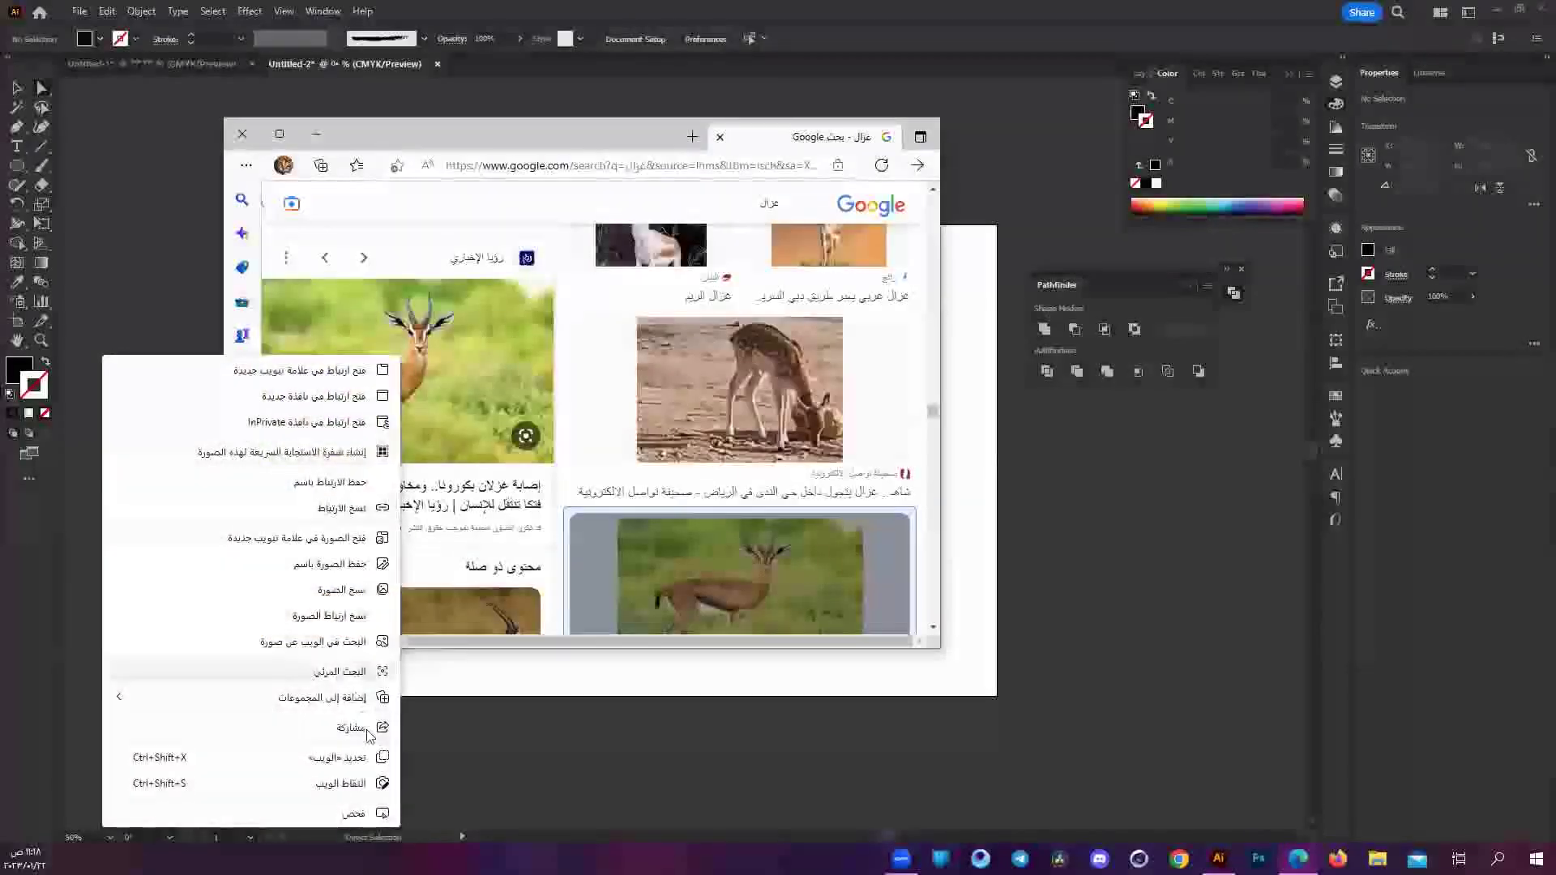
pyautogui.click(340, 538)
# Save the full-size gazelle image as a JPEG to the design course folder.
pyautogui.click(620, 146)
pyautogui.rightClick(564, 368)
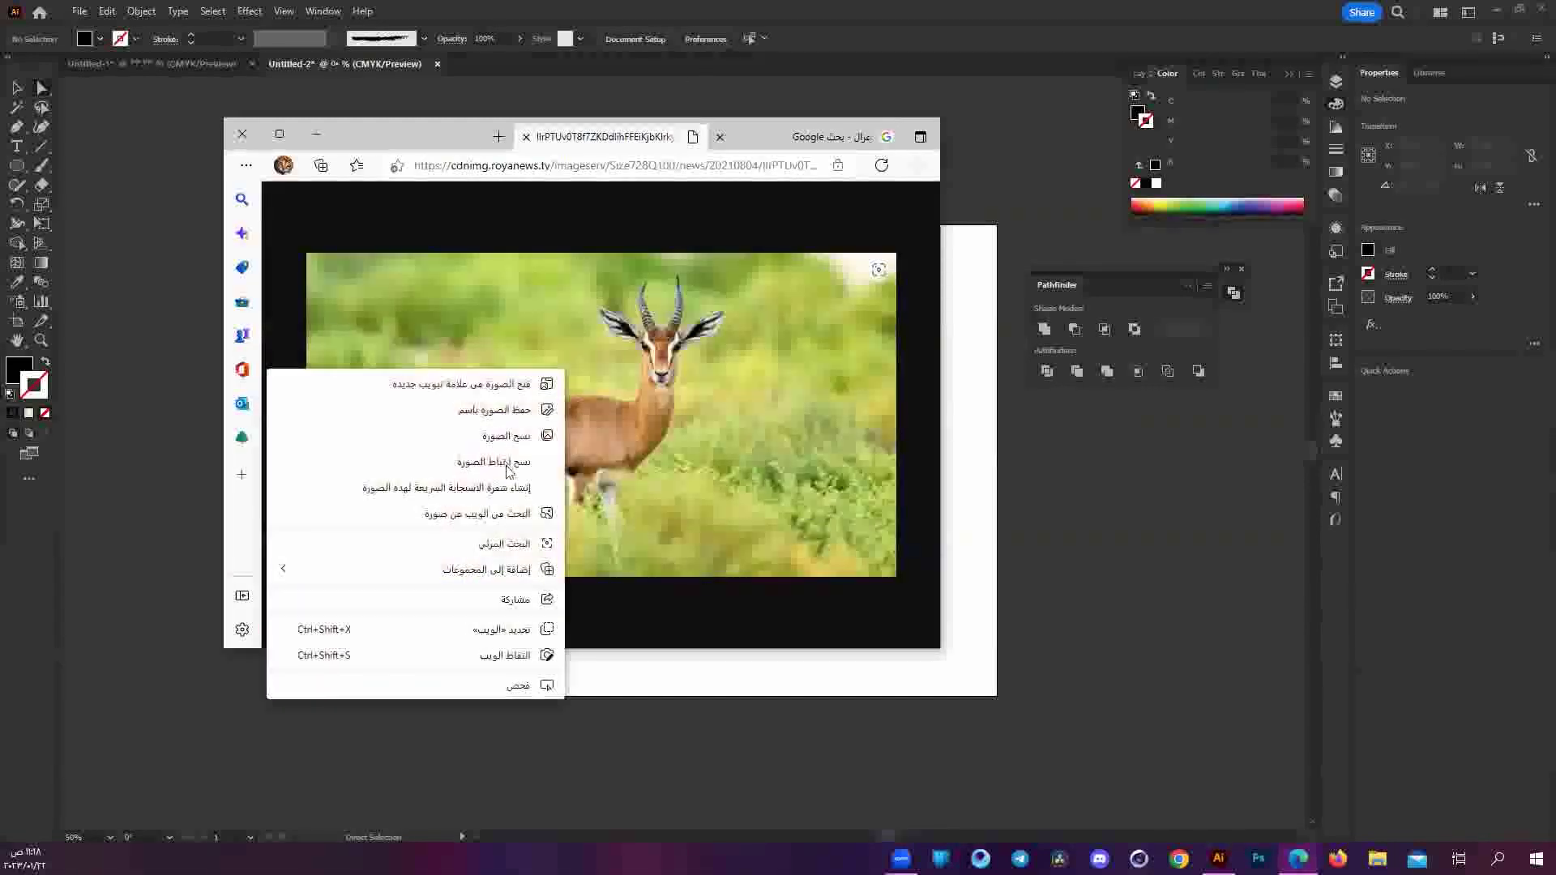
pyautogui.click(530, 414)
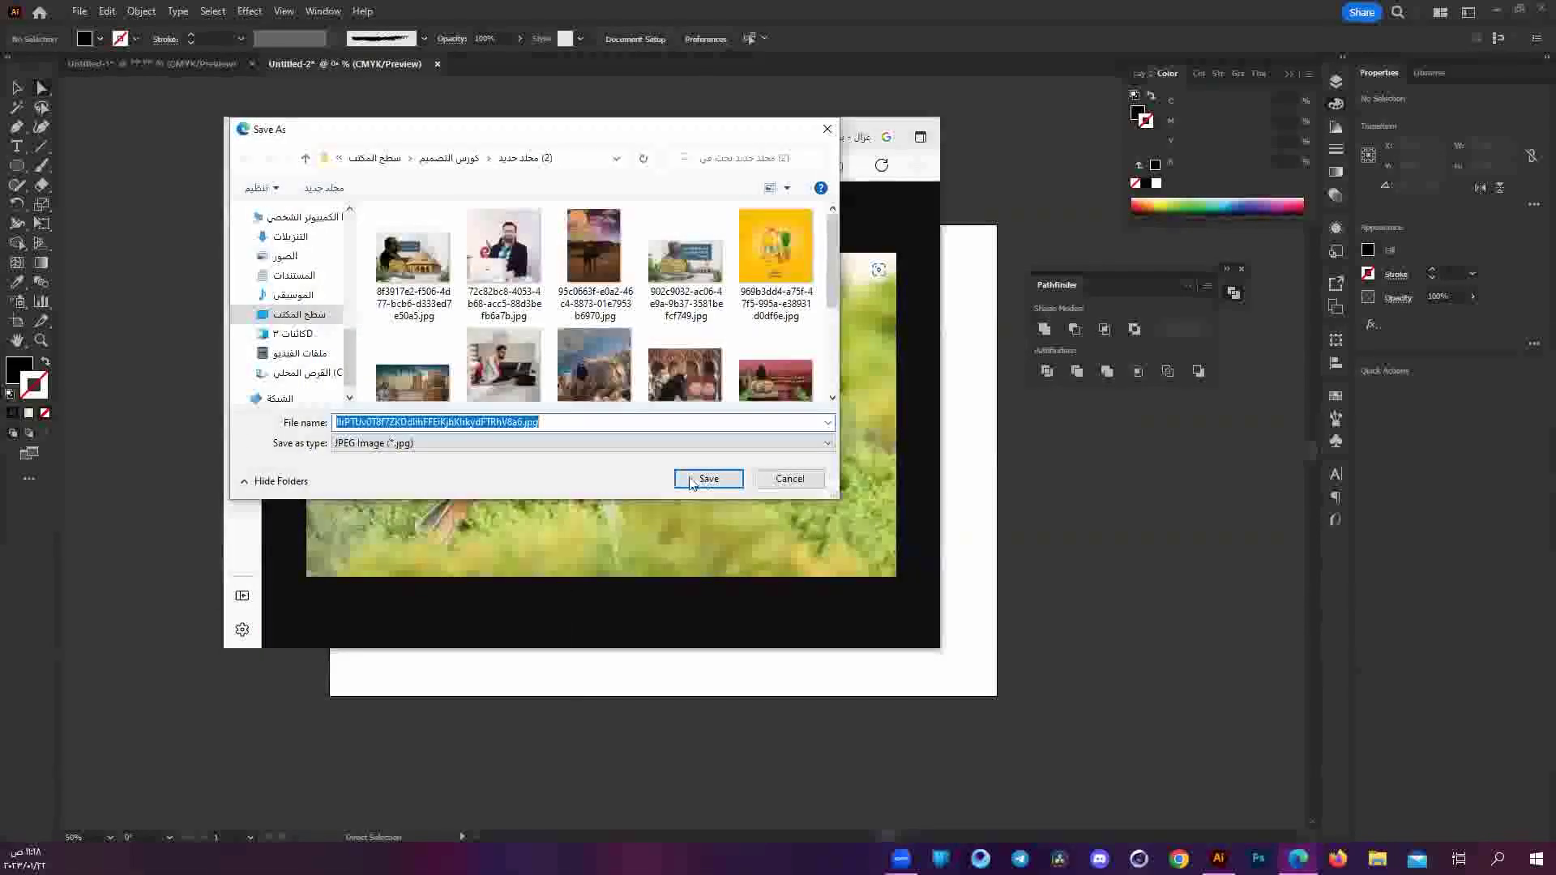
pyautogui.click(701, 478)
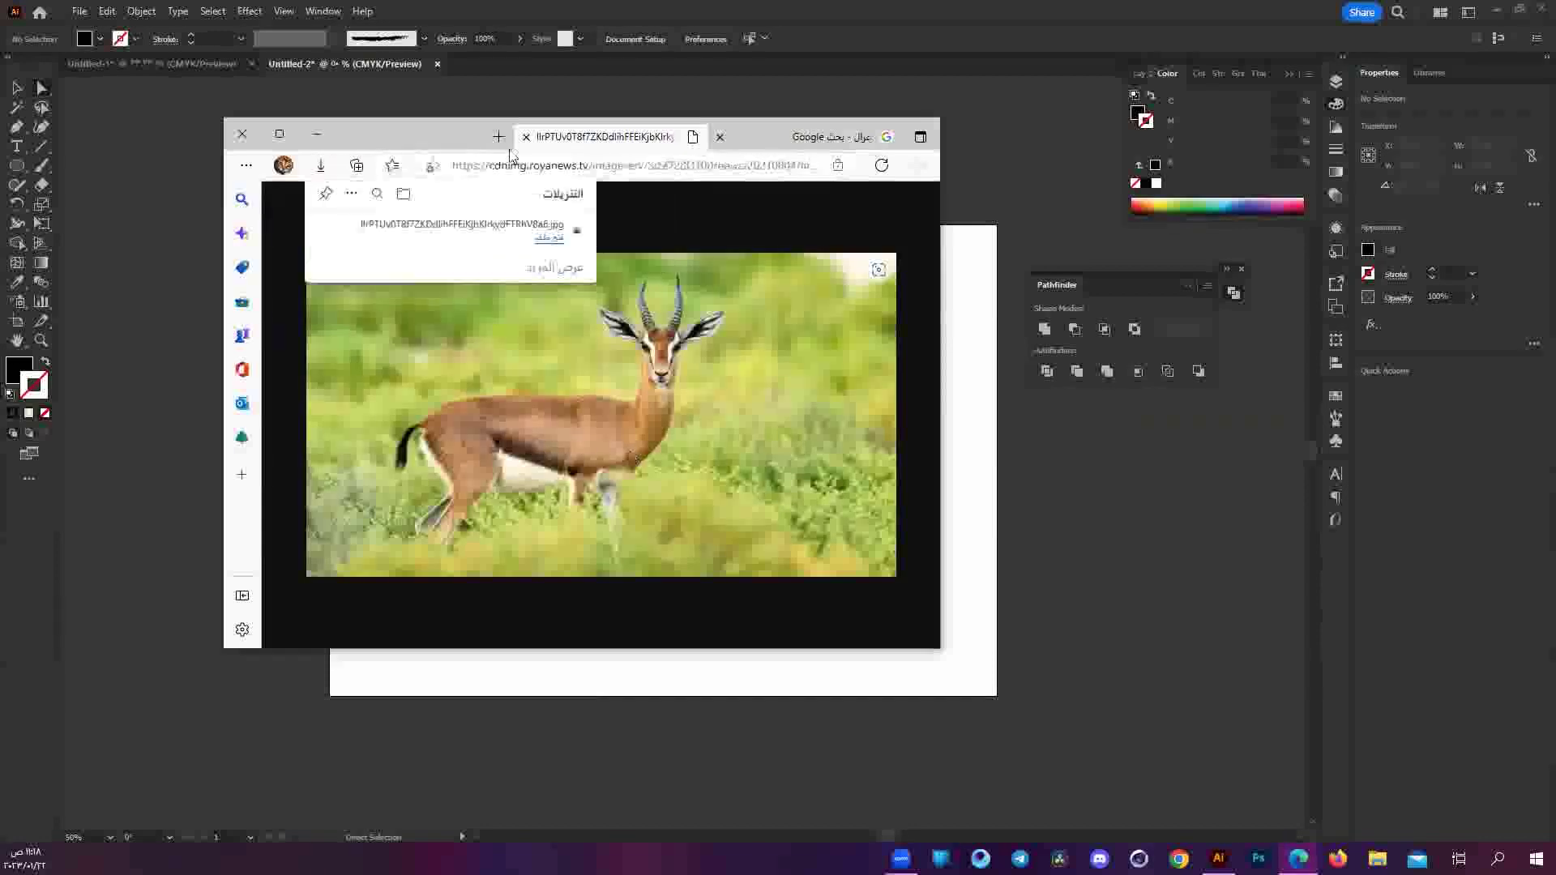
# Place the downloaded gazelle photo centred on the artboard and show the Layers panel.
pyautogui.moveTo(491, 233); pyautogui.dragTo(983, 456)
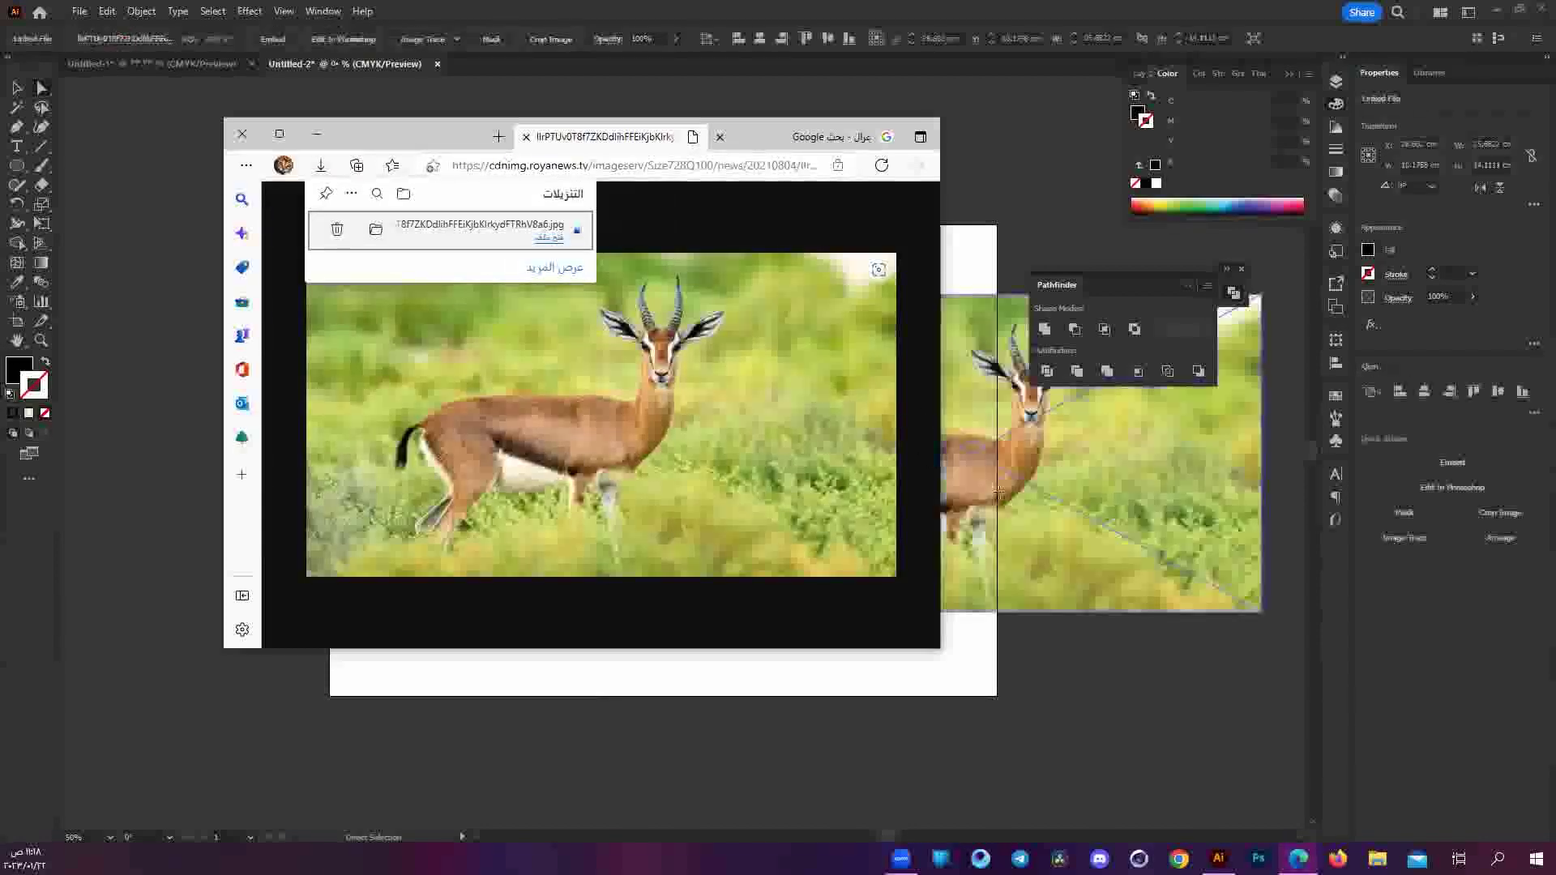
pyautogui.moveTo(1002, 512); pyautogui.dragTo(697, 525)
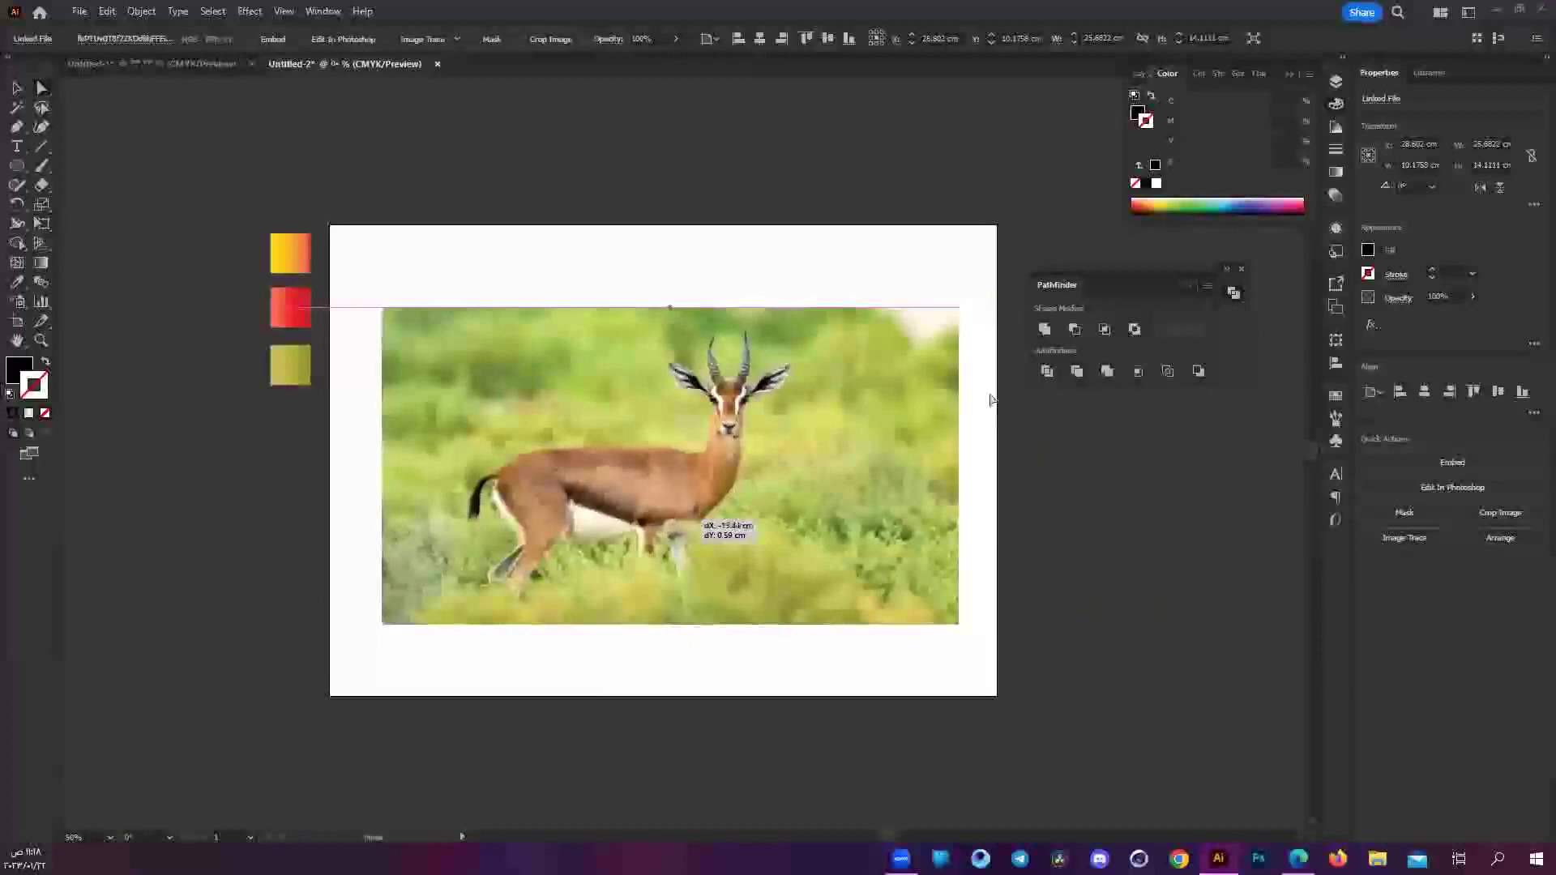
pyautogui.press('F7')
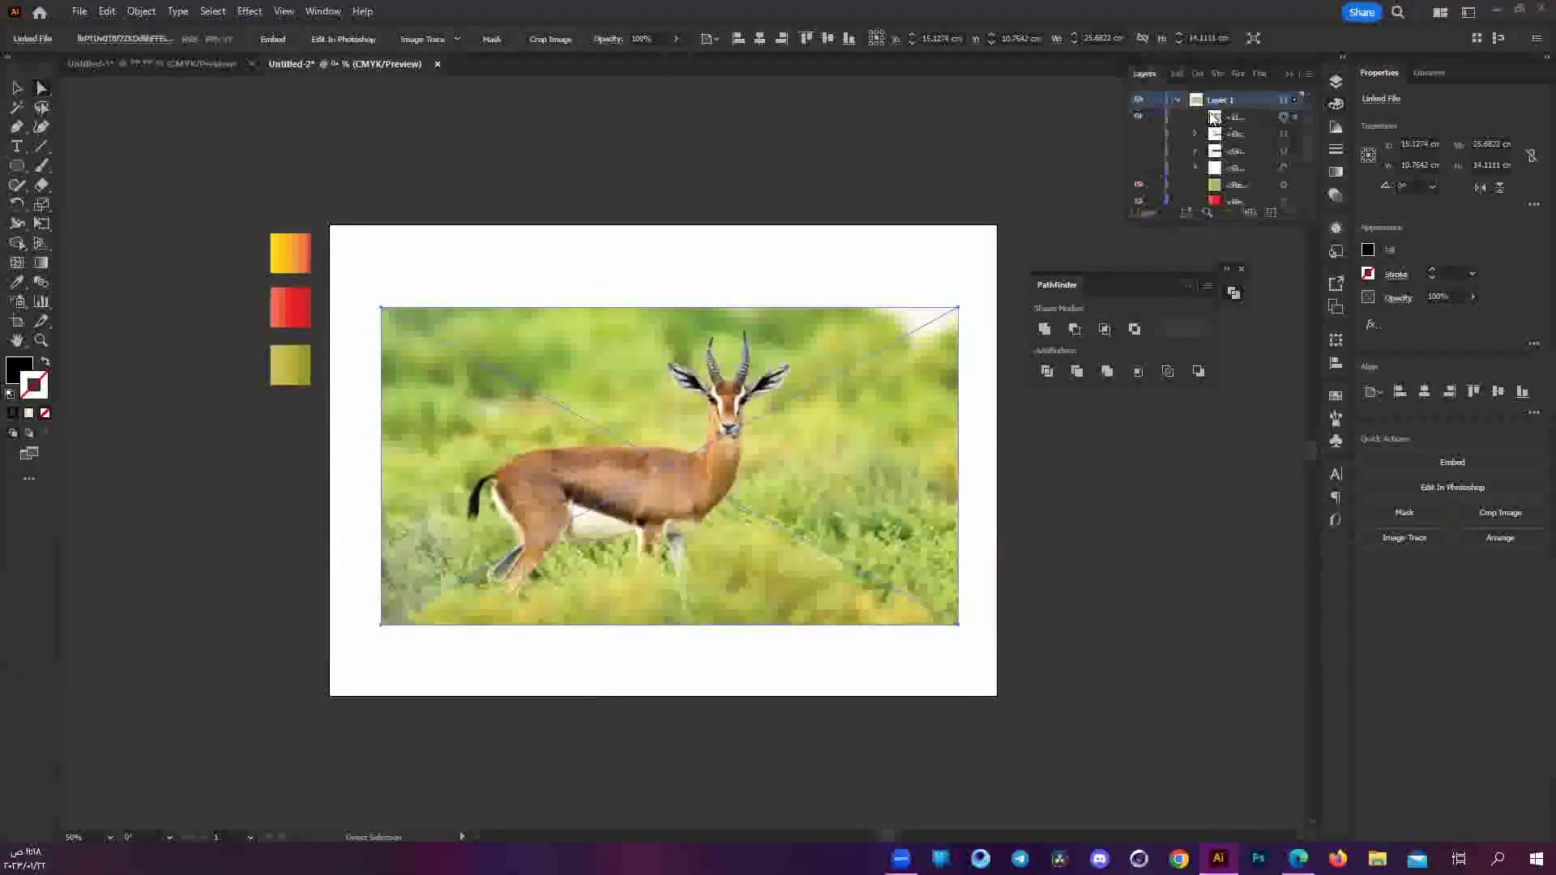
pyautogui.click(1213, 120)
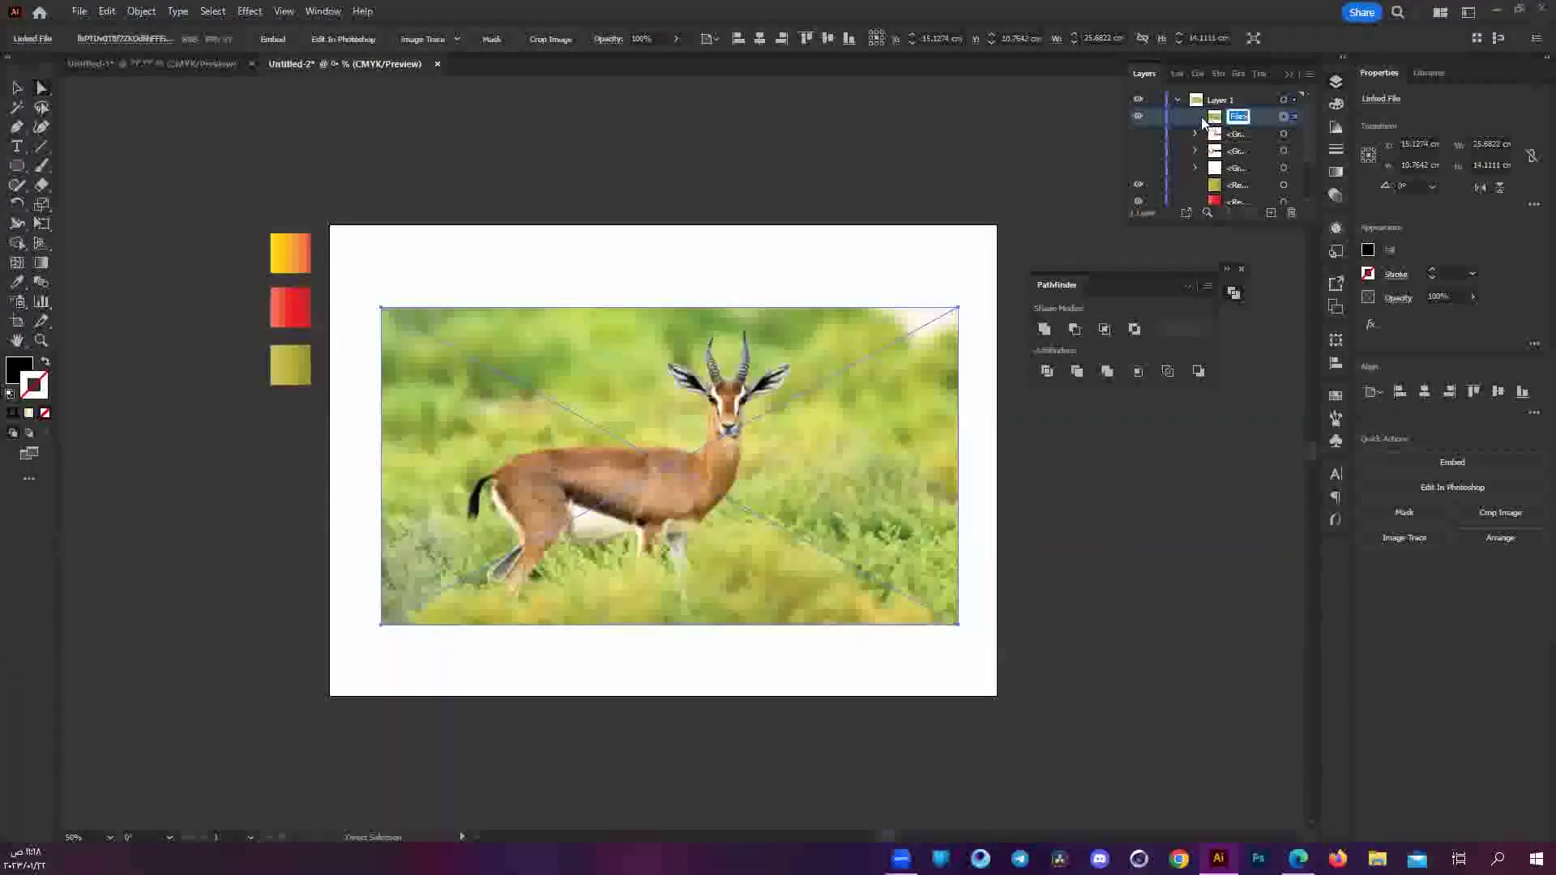
pyautogui.press('Escape')
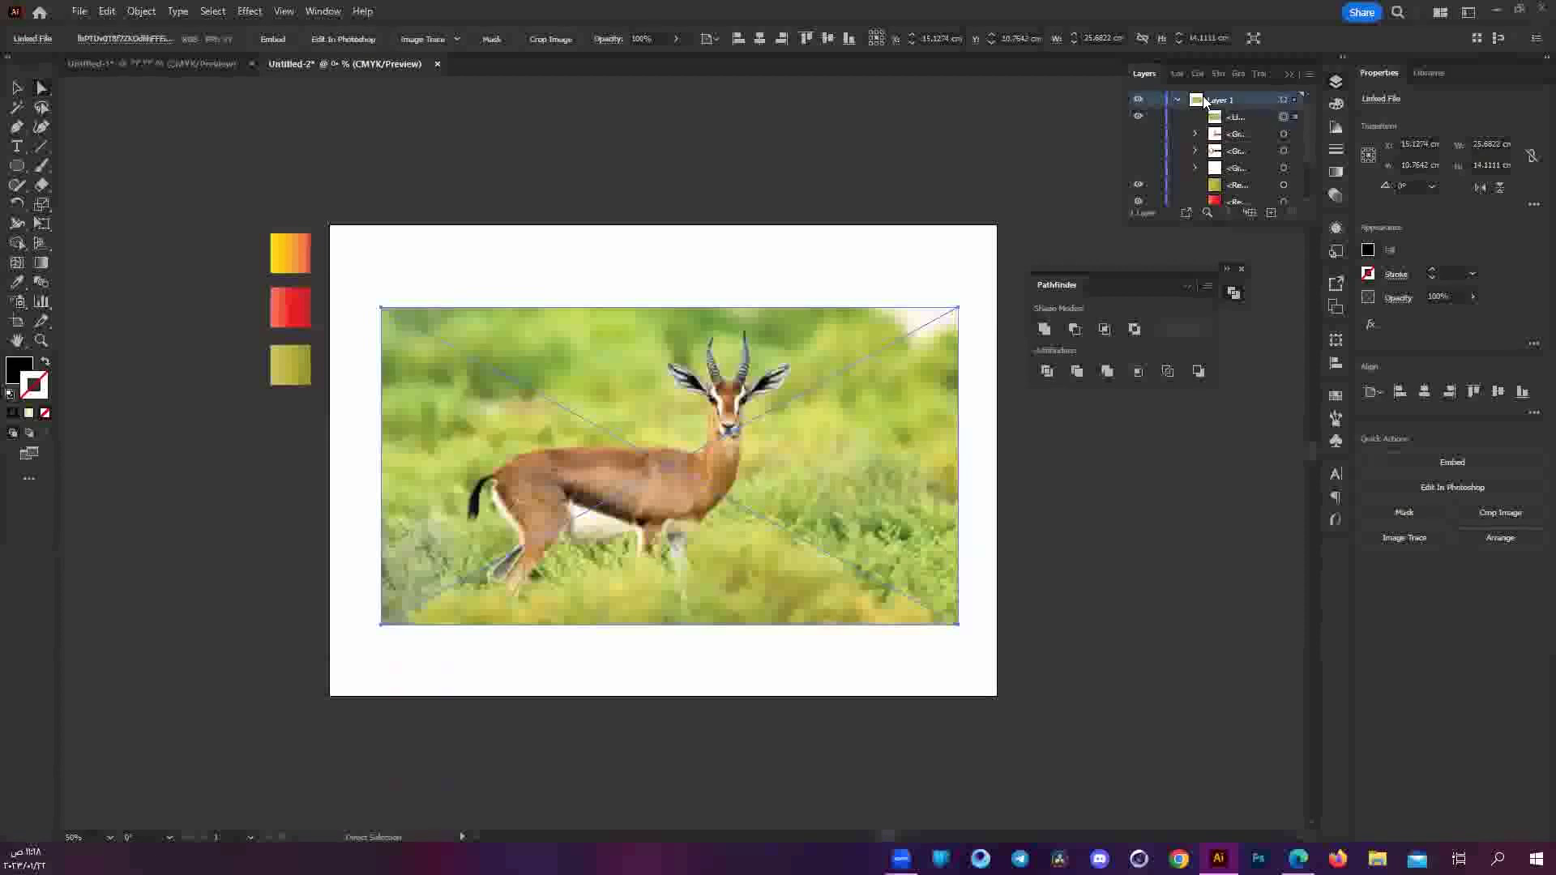
# Make Layer 1 a template layer so the gazelle photo is dimmed and locked.
pyautogui.doubleClick(1205, 101)
pyautogui.click(976, 410)
pyautogui.click(1031, 486)
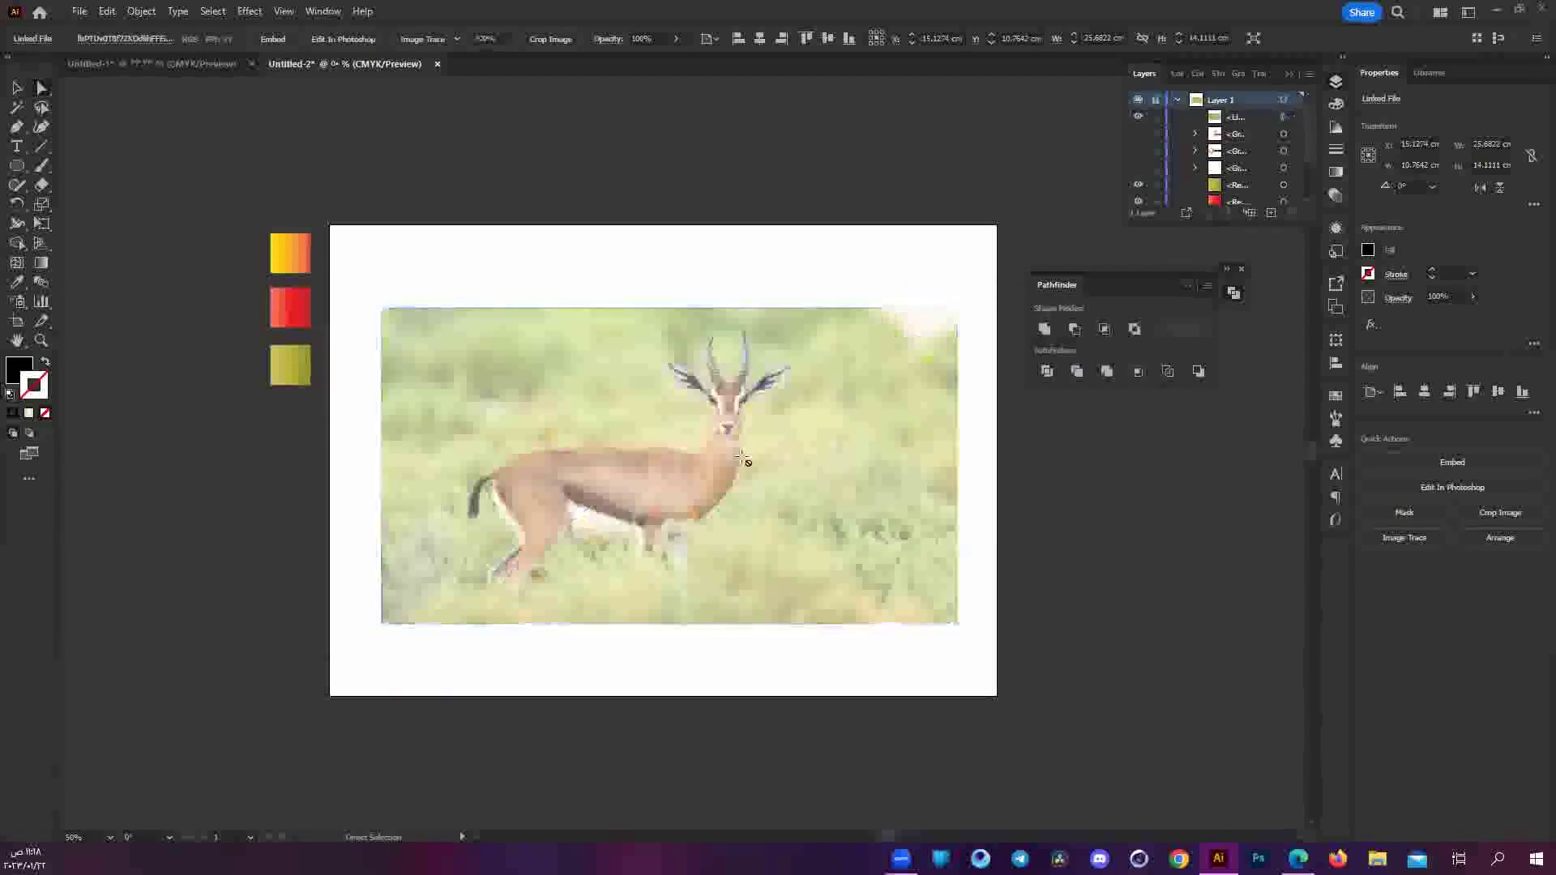
pyautogui.scroll(2, 733, 429)
pyautogui.scroll(1, 706, 372)
pyautogui.scroll(1, 699, 373)
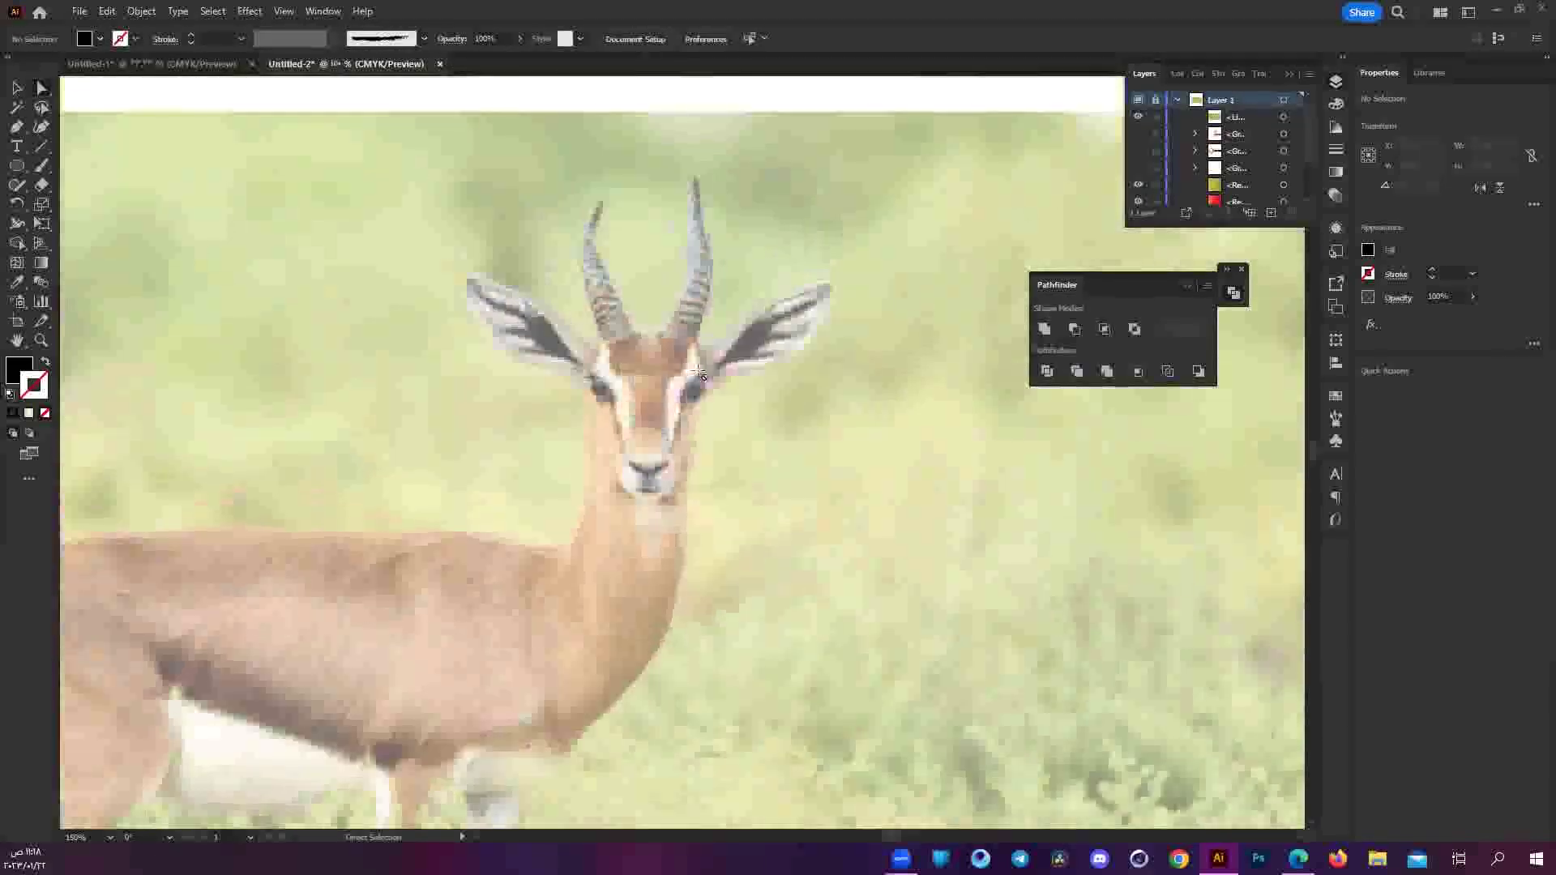
pyautogui.scroll(1, 698, 372)
pyautogui.scroll(1, 202, 260)
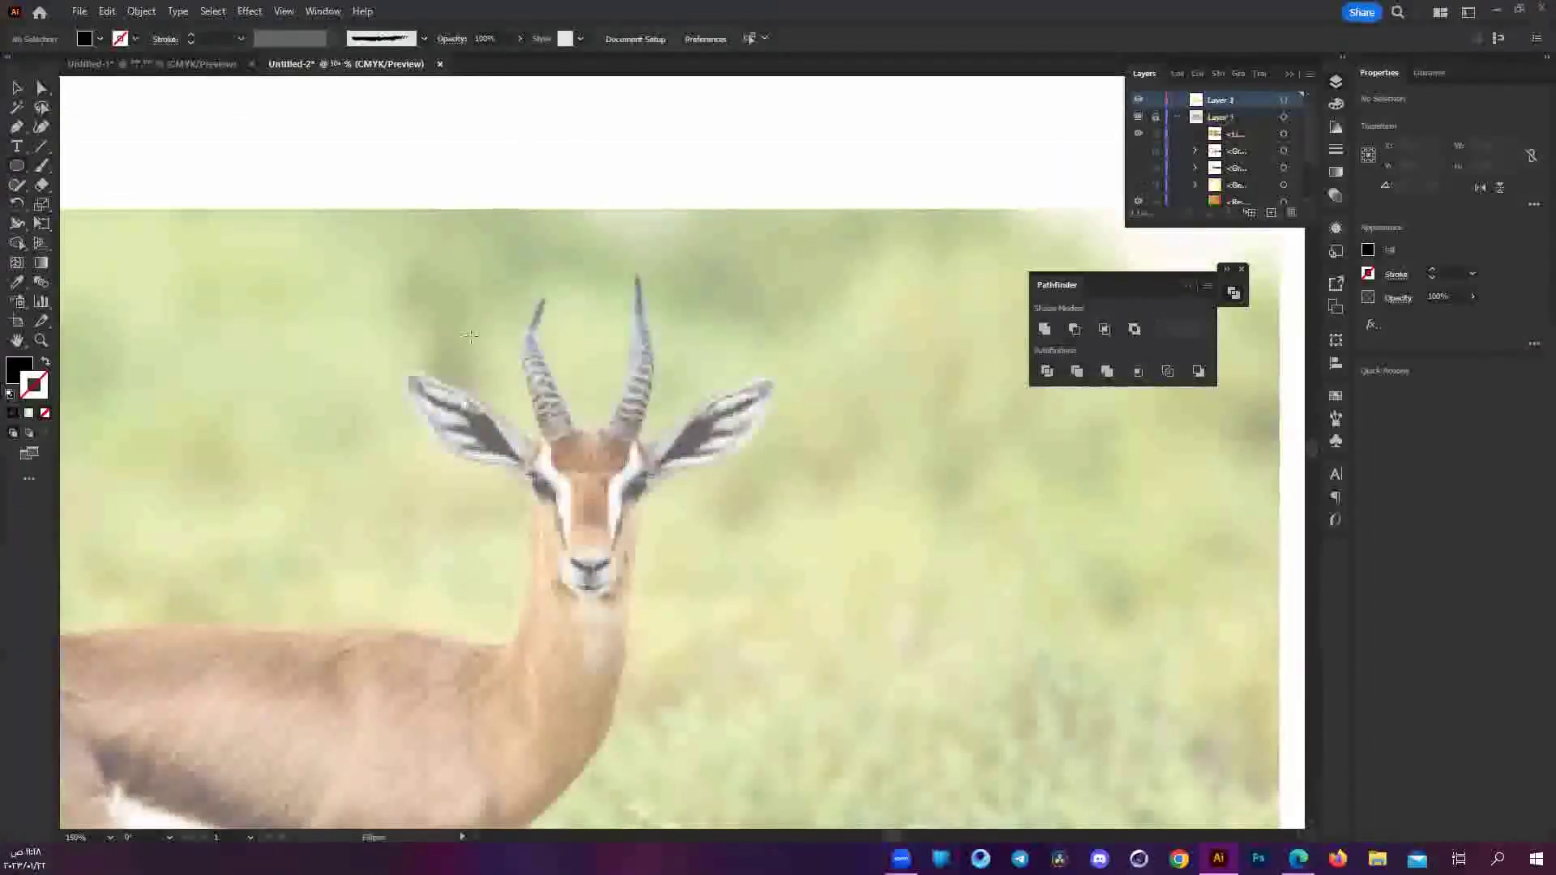
# Draw a circle over the gazelle's head and give it a black #000000 fill.
pyautogui.moveTo(489, 353); pyautogui.dragTo(672, 443)
pyautogui.scroll(2, 551, 348)
pyautogui.moveTo(571, 379); pyautogui.dragTo(555, 295)
pyautogui.hotkey('ctrl', 'z')
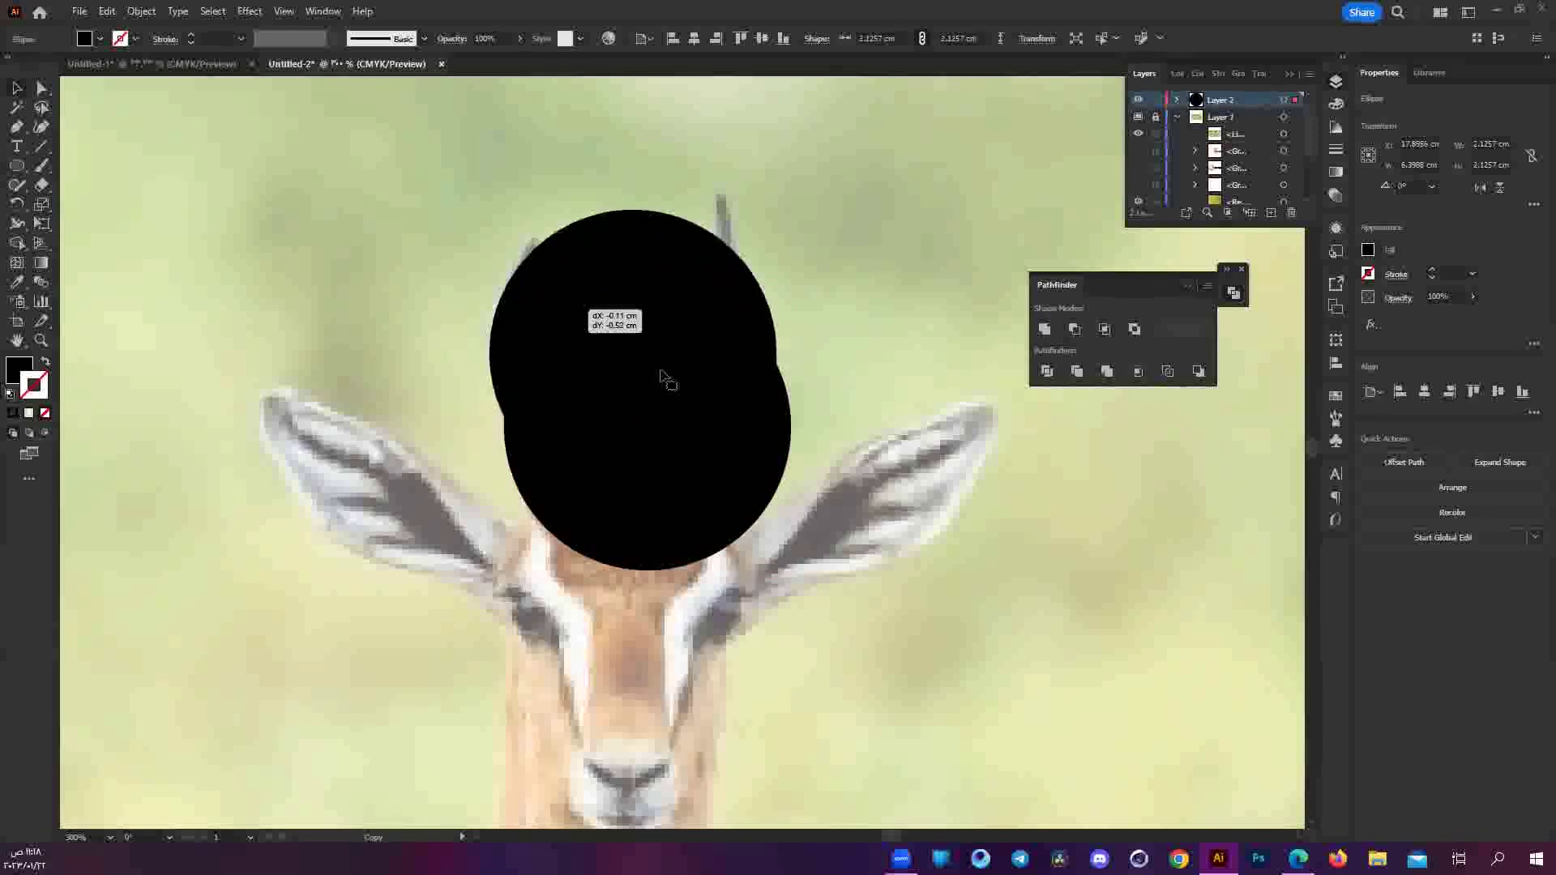
pyautogui.doubleClick(29, 369)
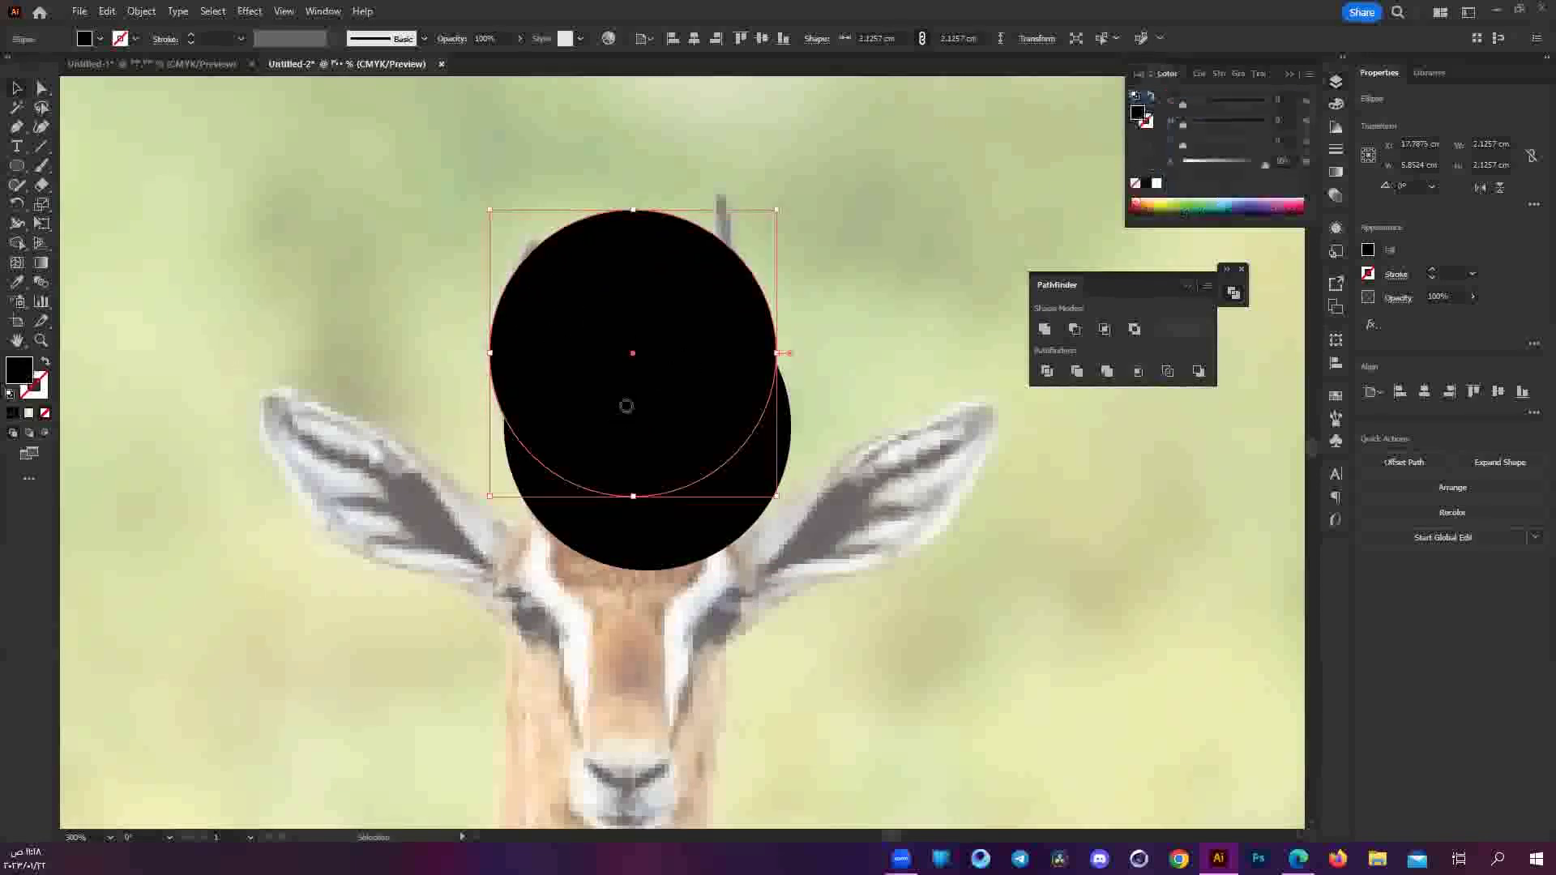
pyautogui.click(566, 323)
pyautogui.press('Return')
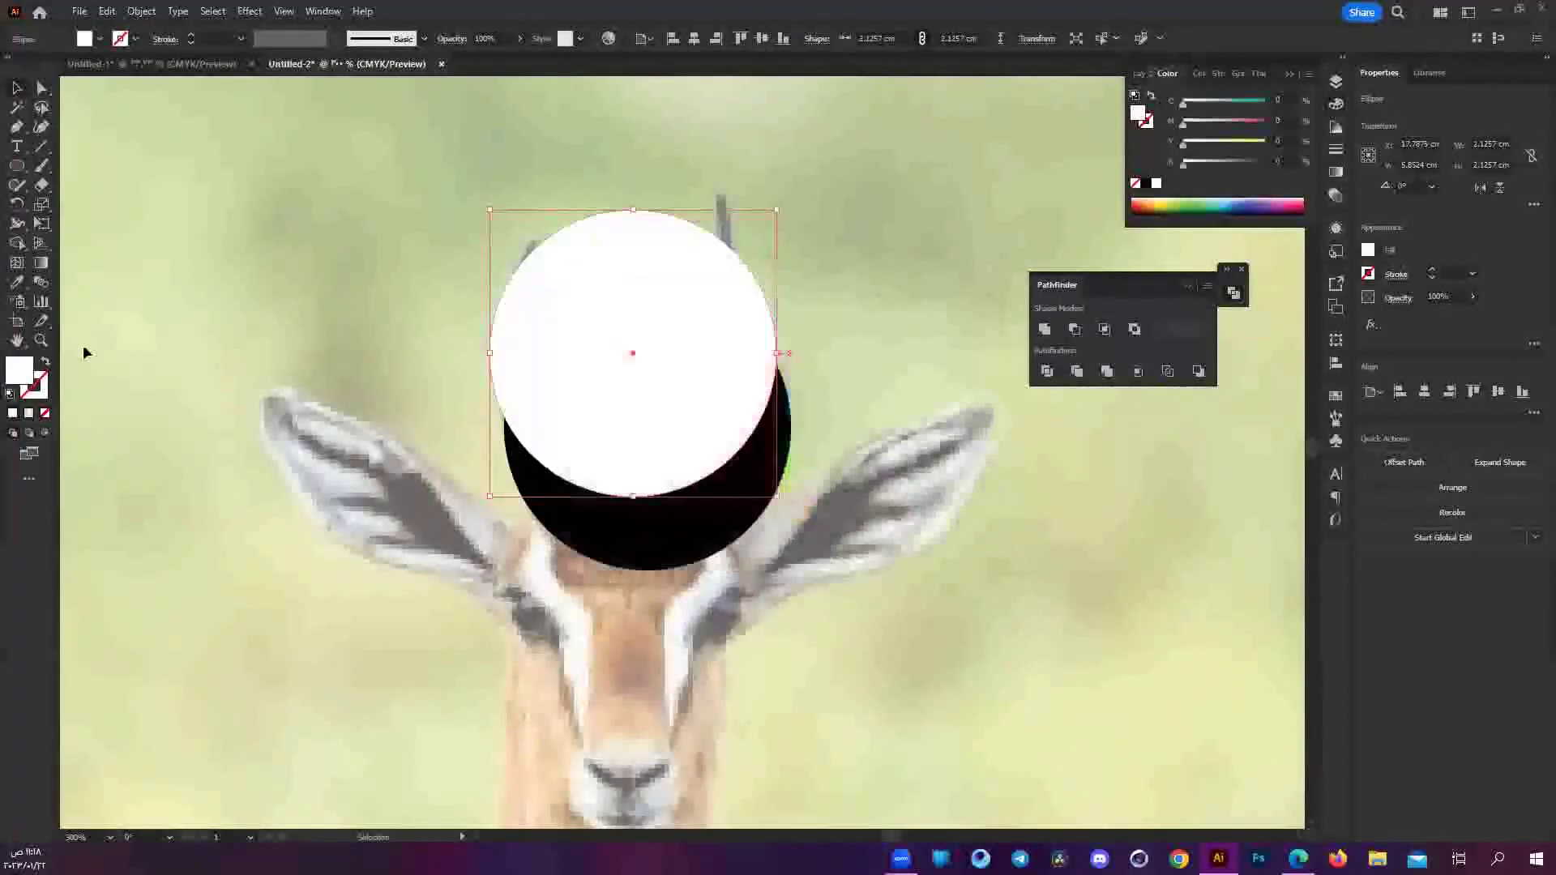
pyautogui.doubleClick(24, 378)
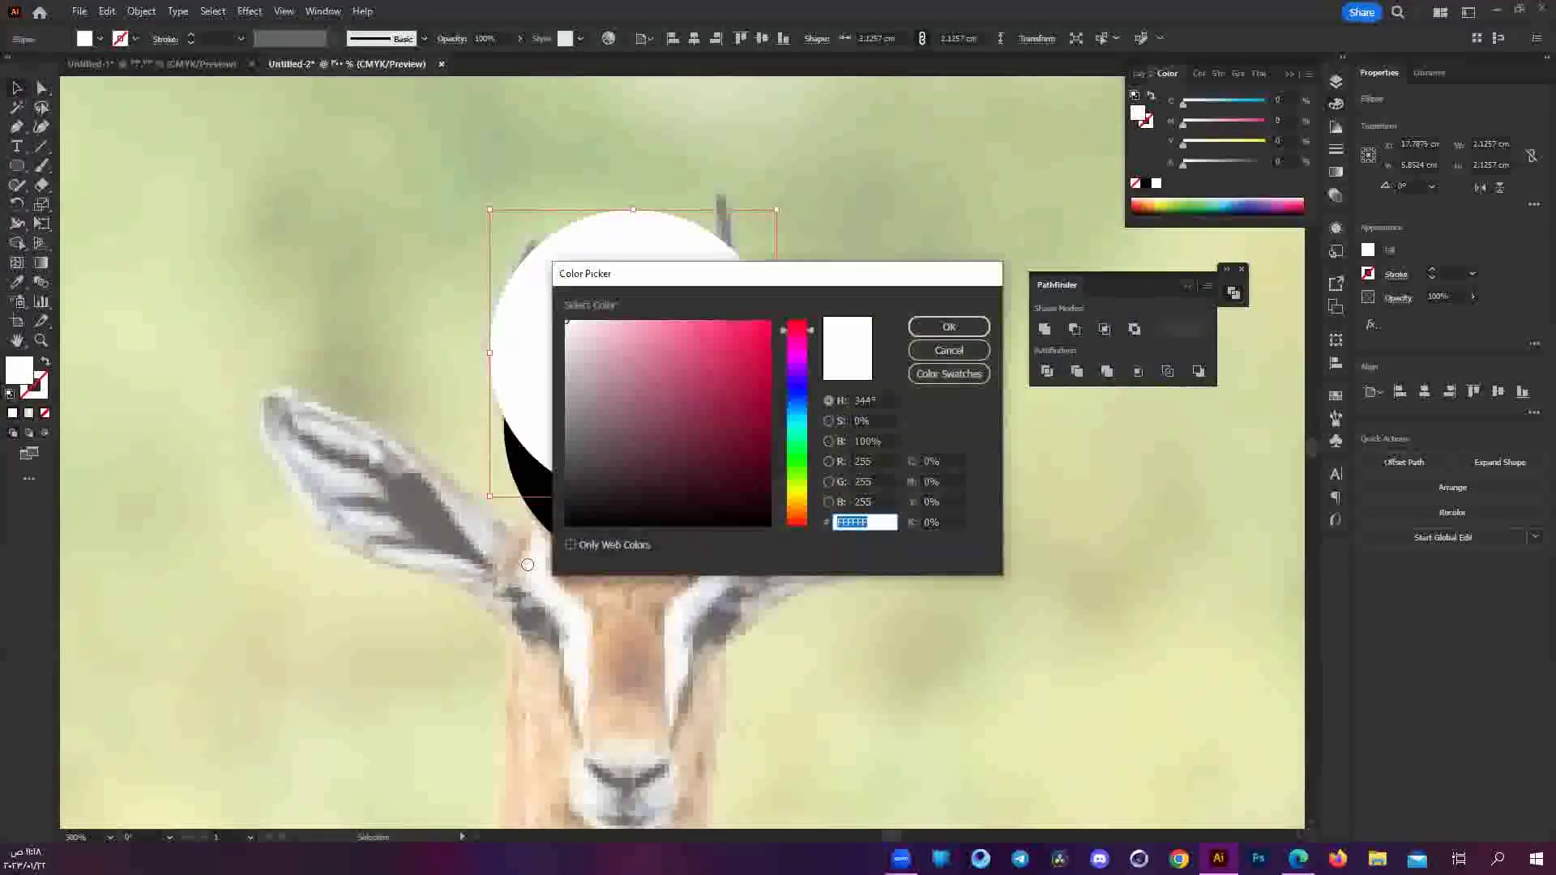
pyautogui.write('000000')
pyautogui.press('Return')
# Turn the circle into a black outline and position overlapping copies over the horns.
pyautogui.hotkey('shift', 'x')
pyautogui.click(604, 532)
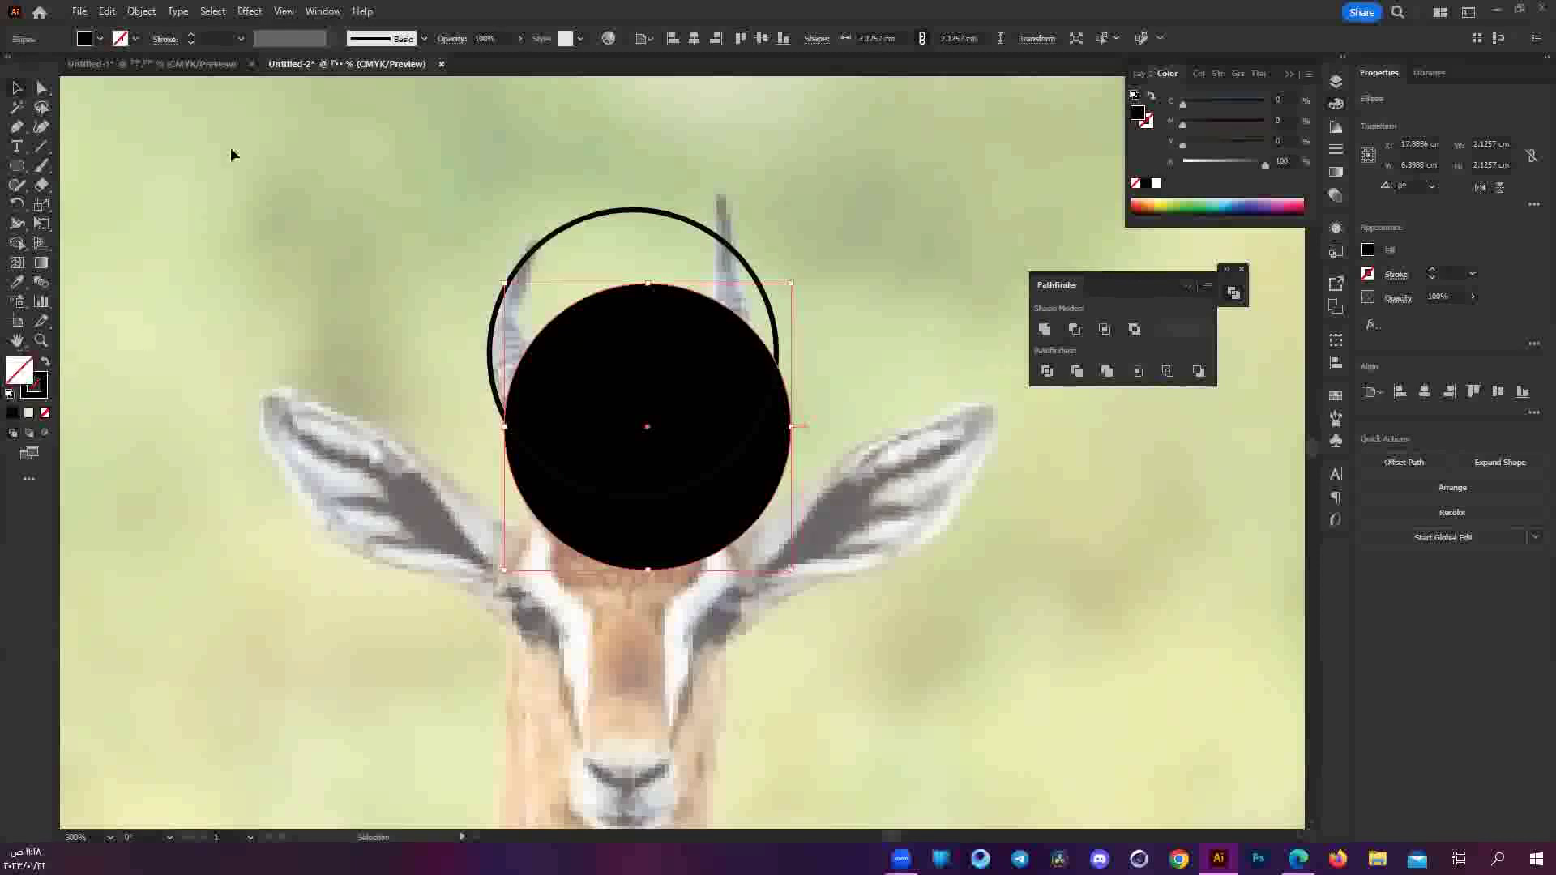
pyautogui.hotkey('shift', 'x')
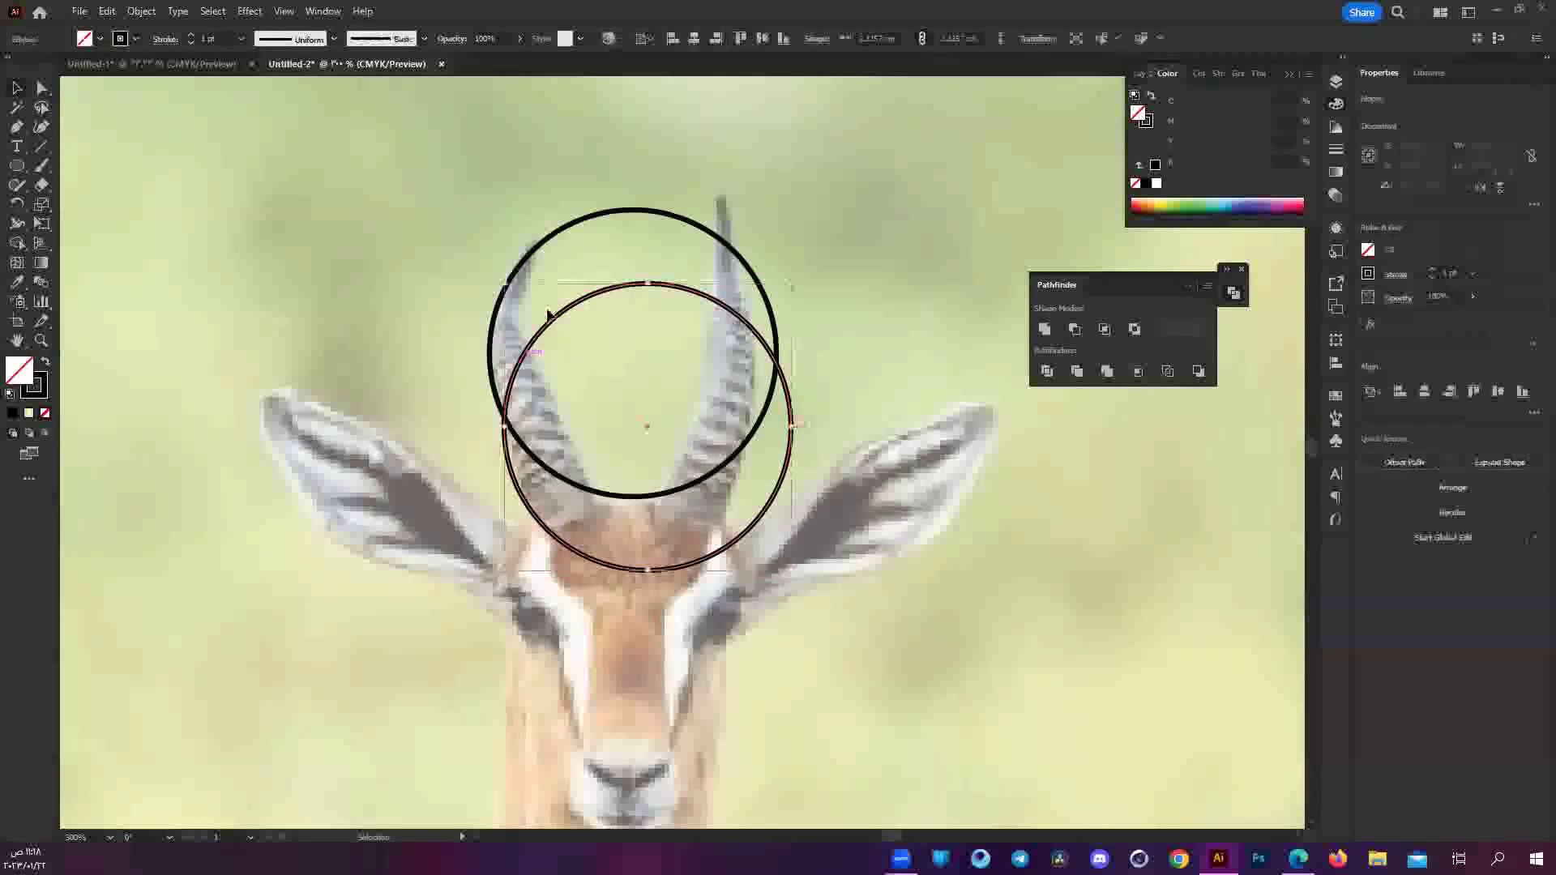
pyautogui.moveTo(549, 238); pyautogui.dragTo(562, 225)
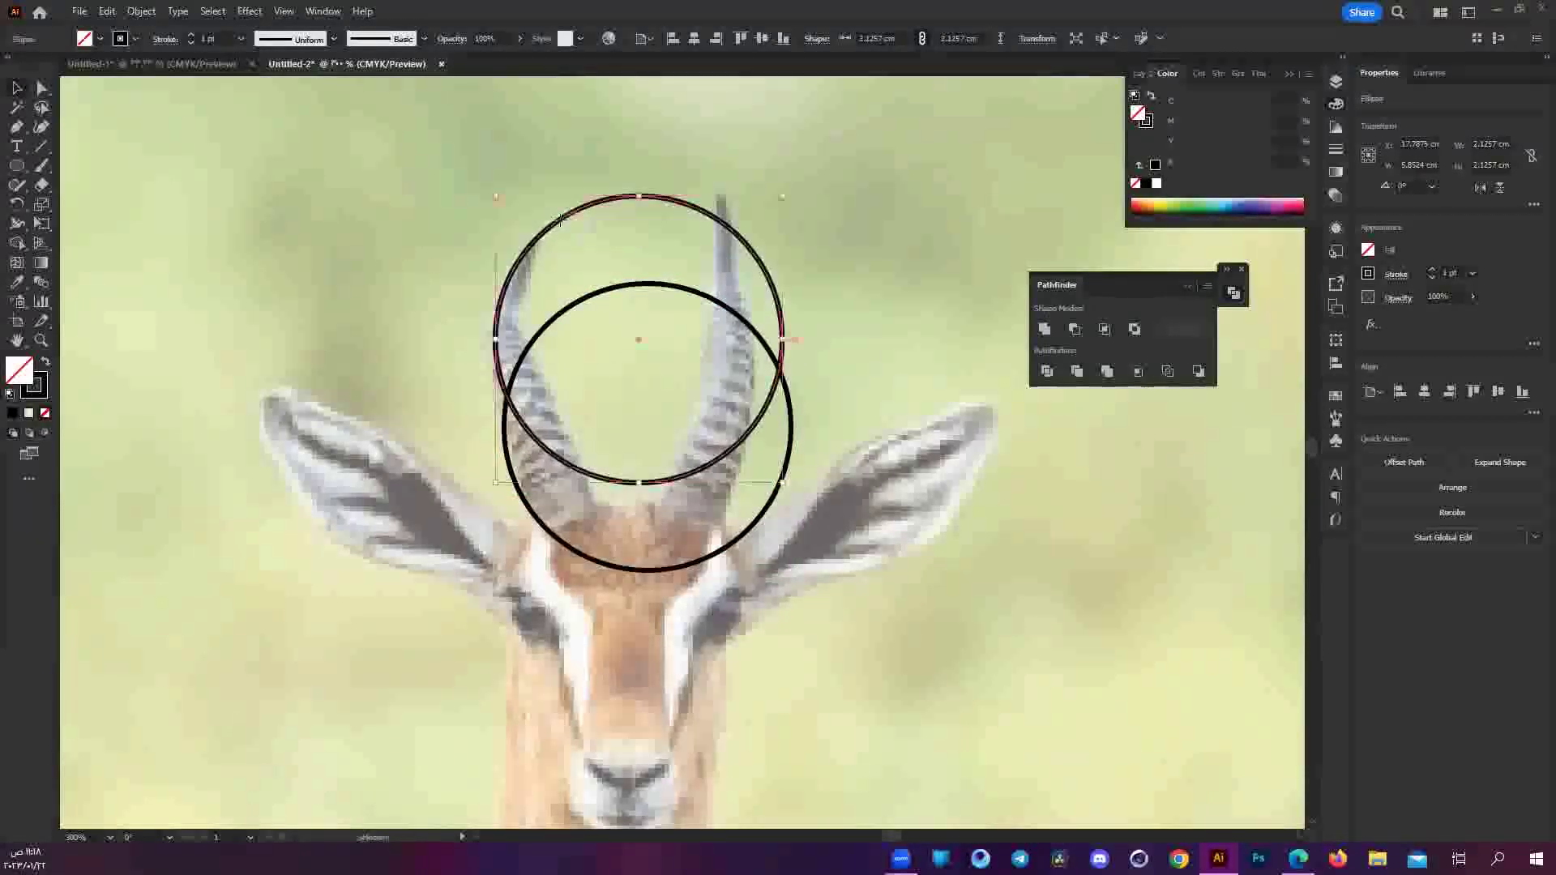
pyautogui.moveTo(561, 226)
pyautogui.mouseDown()
pyautogui.moveTo(550, 358)
pyautogui.moveTo(544, 318)
pyautogui.mouseUp()
pyautogui.click(541, 329)
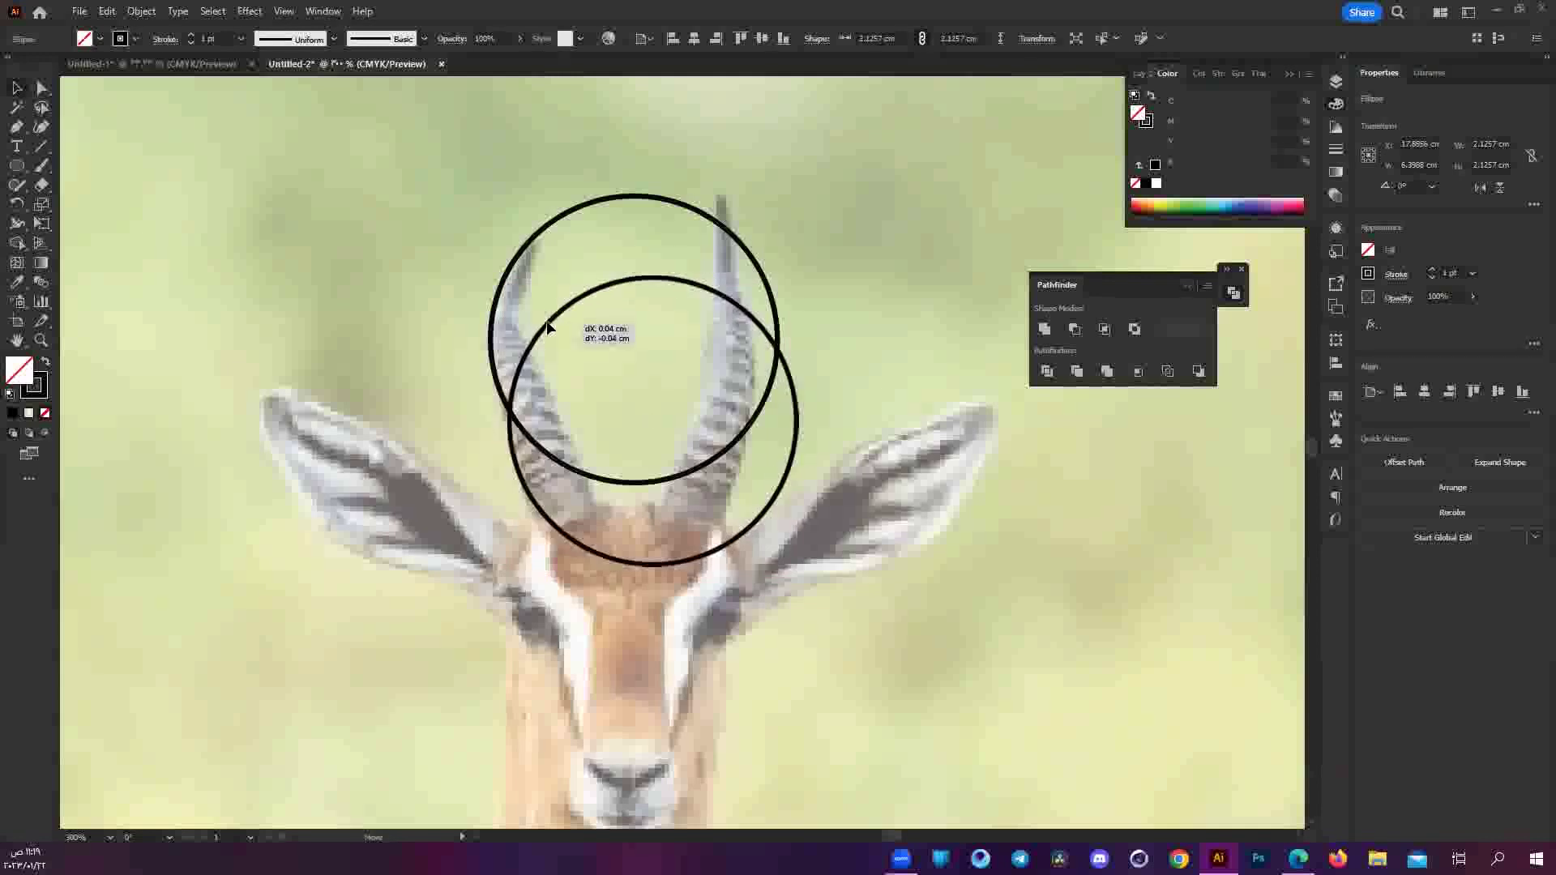
pyautogui.moveTo(528, 493)
pyautogui.mouseDown()
pyautogui.moveTo(572, 459)
pyautogui.moveTo(571, 438)
pyautogui.mouseUp()
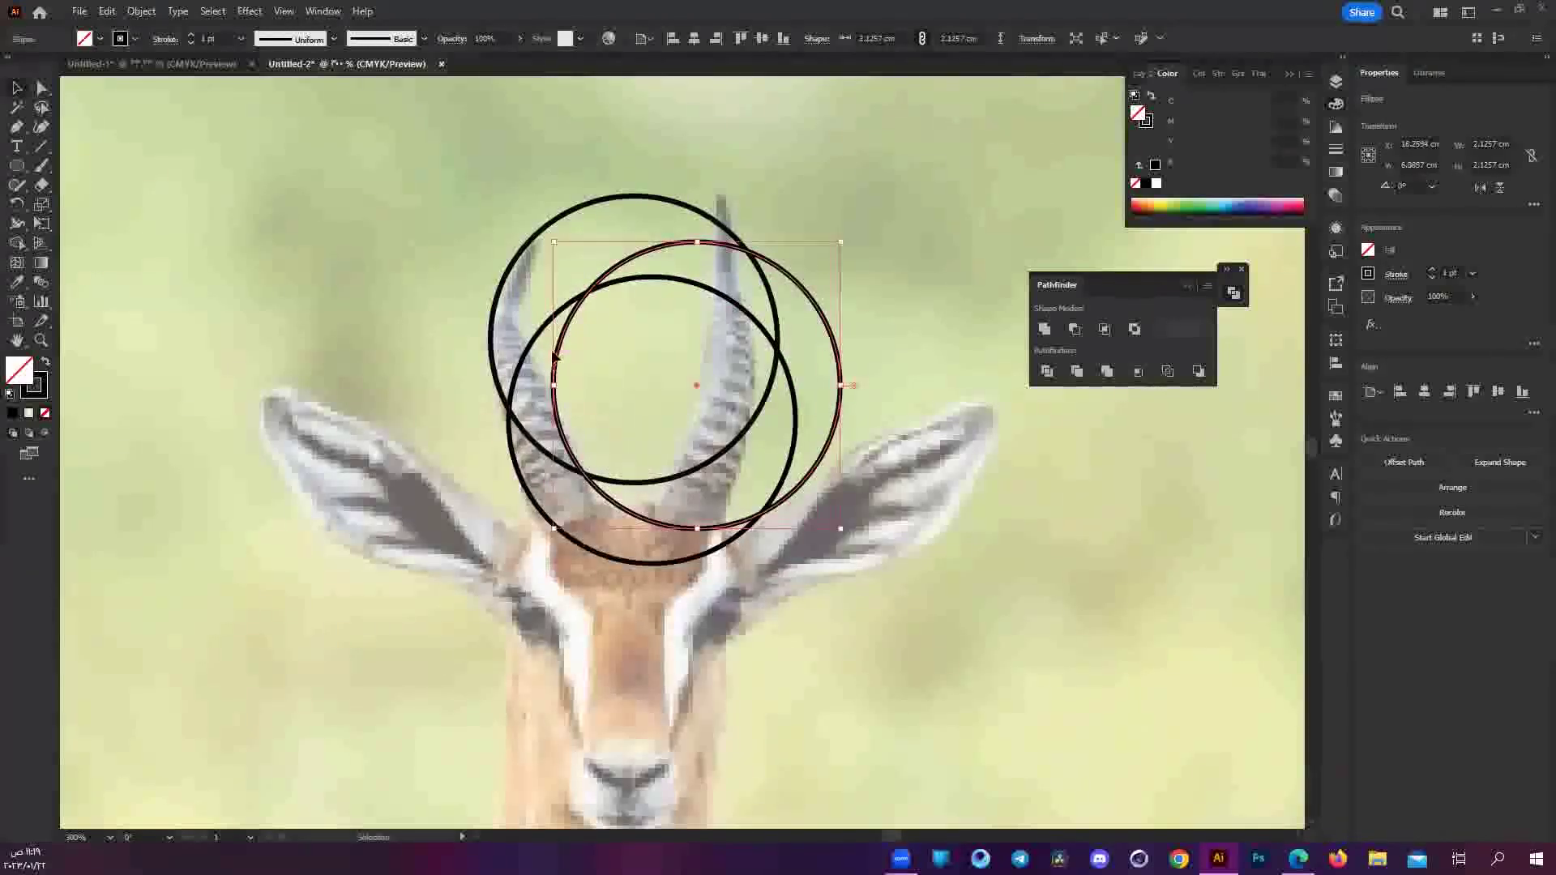
pyautogui.moveTo(562, 350); pyautogui.dragTo(532, 282)
# Split all five overlapping circles at their intersections with Pathfinder Divide.
pyautogui.moveTo(477, 344); pyautogui.dragTo(888, 542)
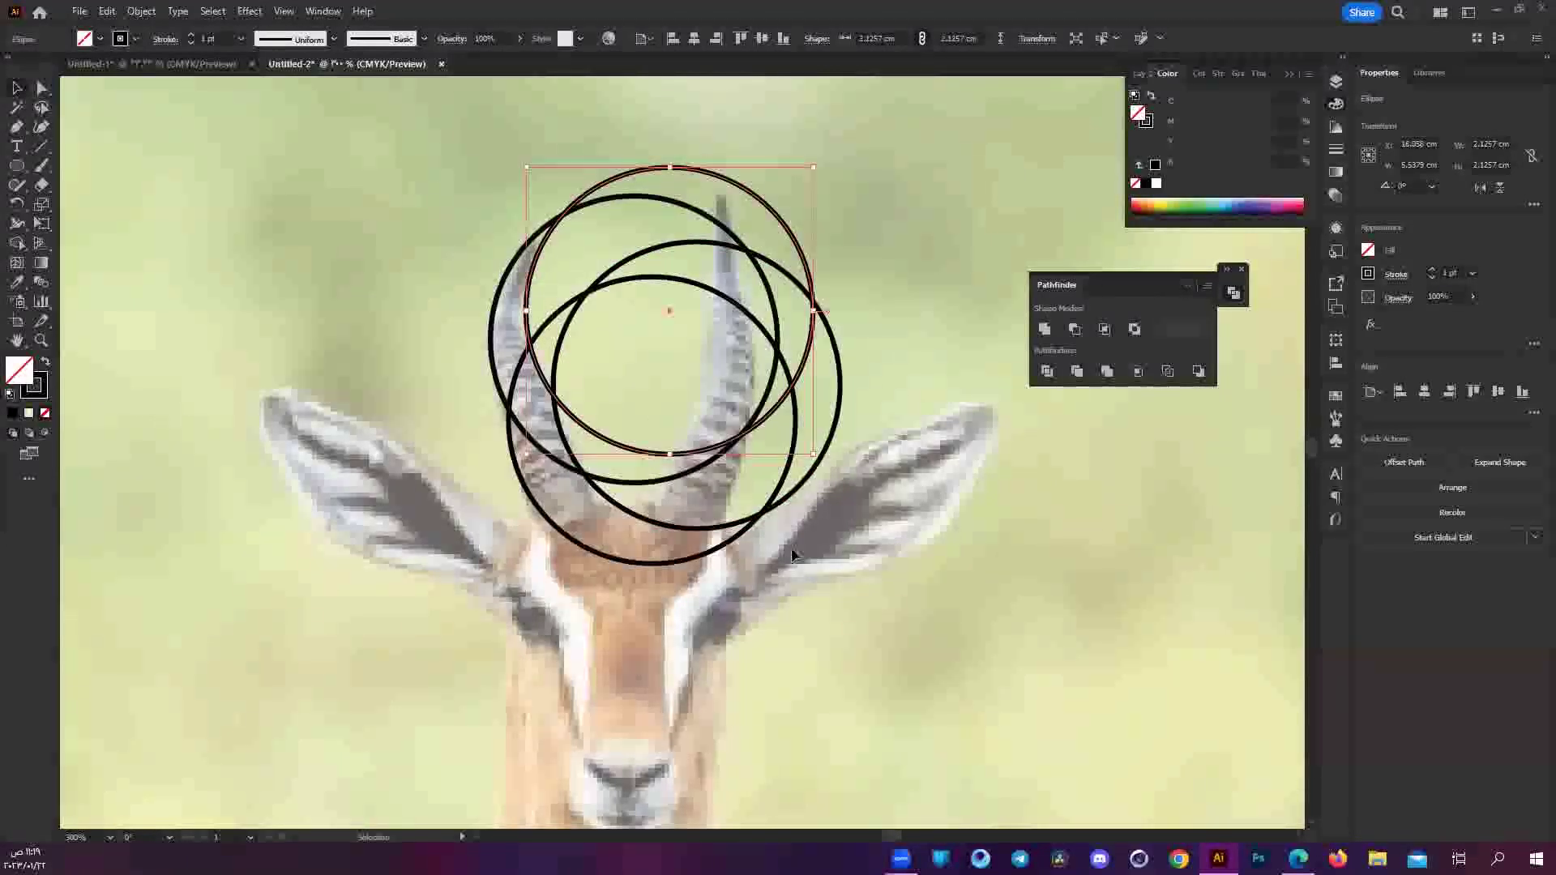
pyautogui.click(1047, 372)
pyautogui.click(418, 304)
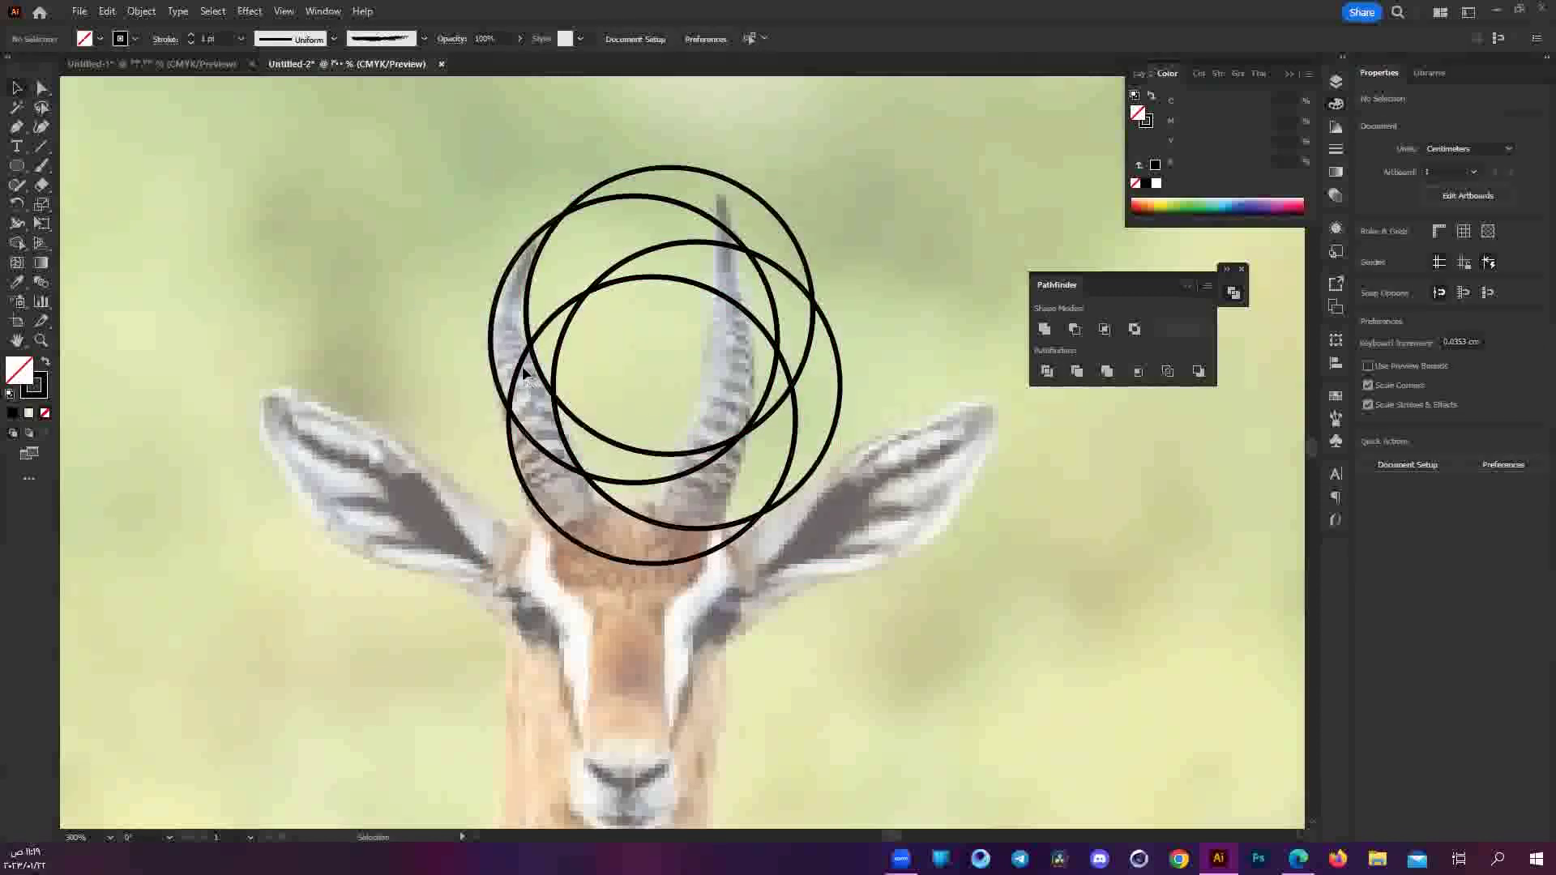
pyautogui.click(489, 321)
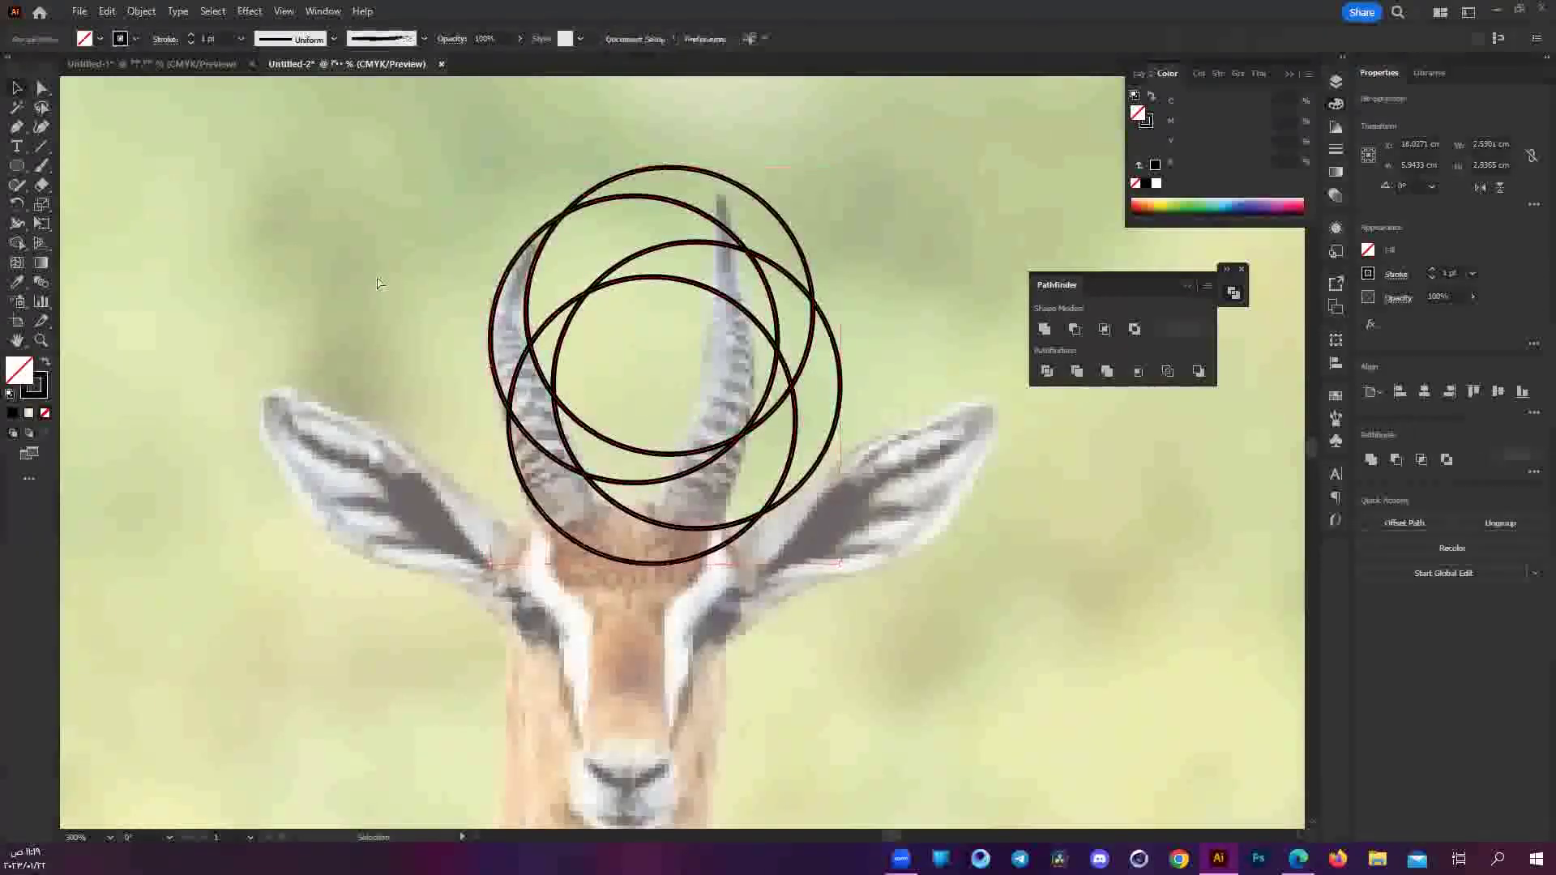
# Zoom out to view the whole gazelle and return to whole-object selection.
pyautogui.press('a')
pyautogui.moveTo(904, 806); pyautogui.dragTo(730, 392)
pyautogui.rightClick(731, 392)
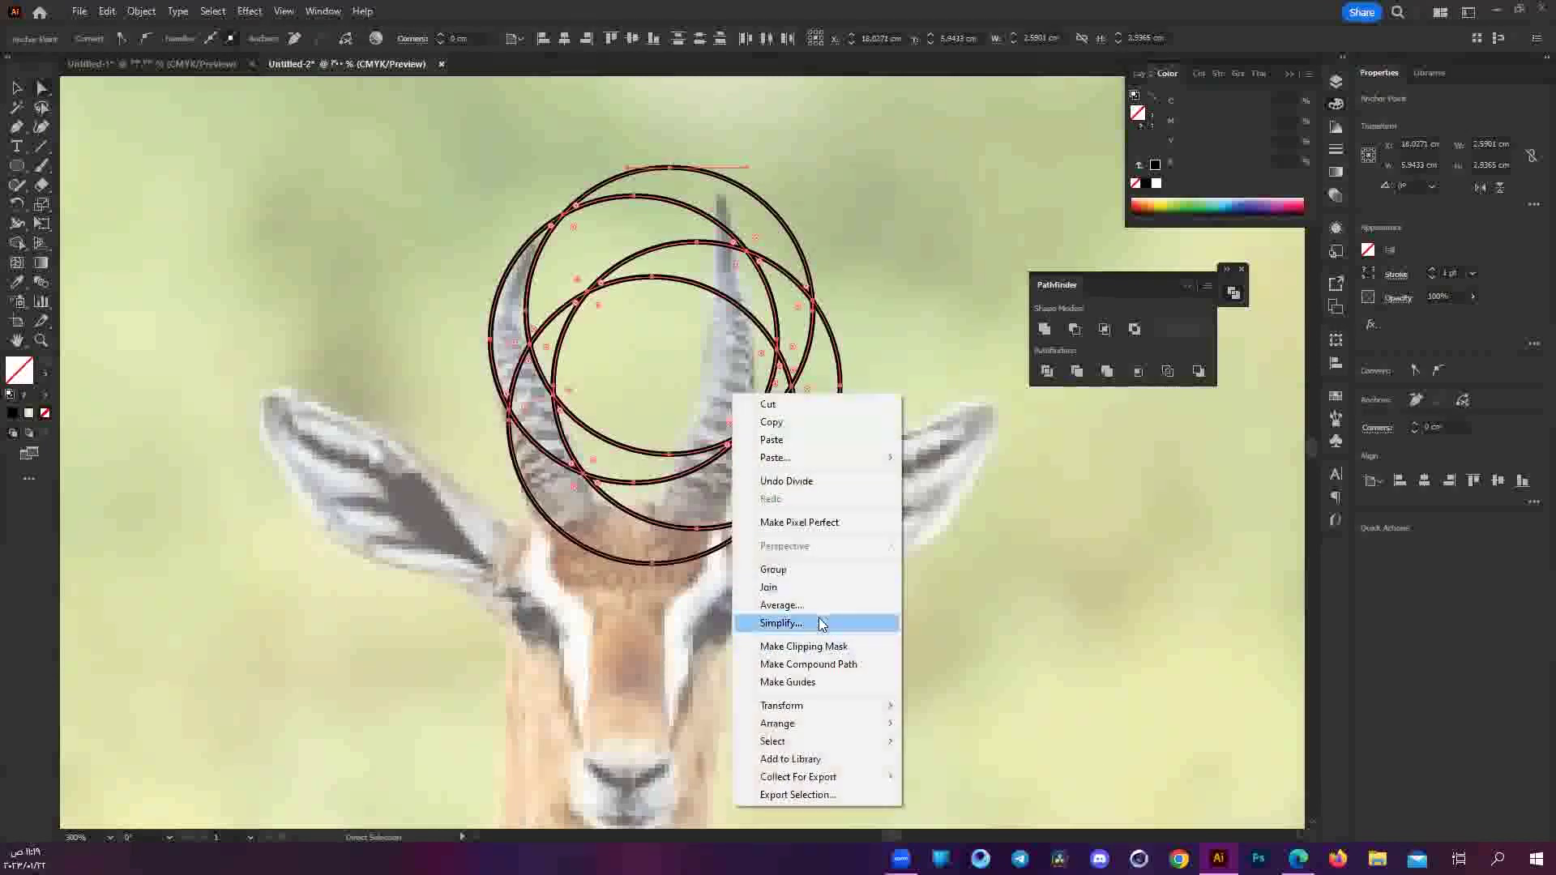
pyautogui.click(288, 297)
pyautogui.hotkey('ctrl', '-')
pyautogui.hotkey('ctrl', '-')
pyautogui.hotkey('ctrl', '-')
pyautogui.click(500, 241)
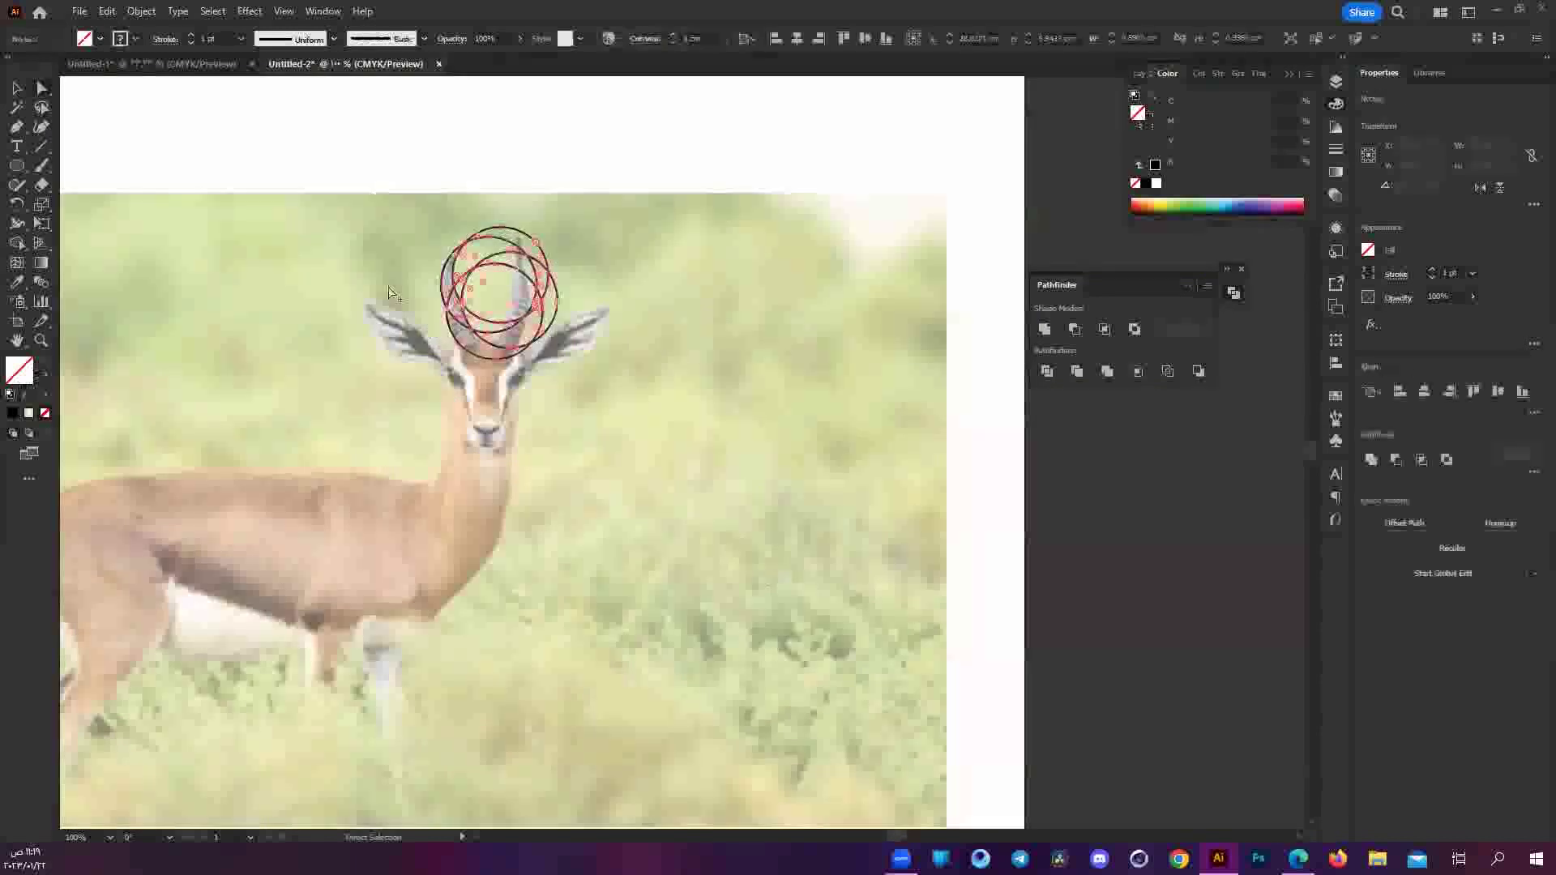
pyautogui.scroll(1, 508, 264)
pyautogui.scroll(2, 508, 264)
pyautogui.scroll(1, 508, 264)
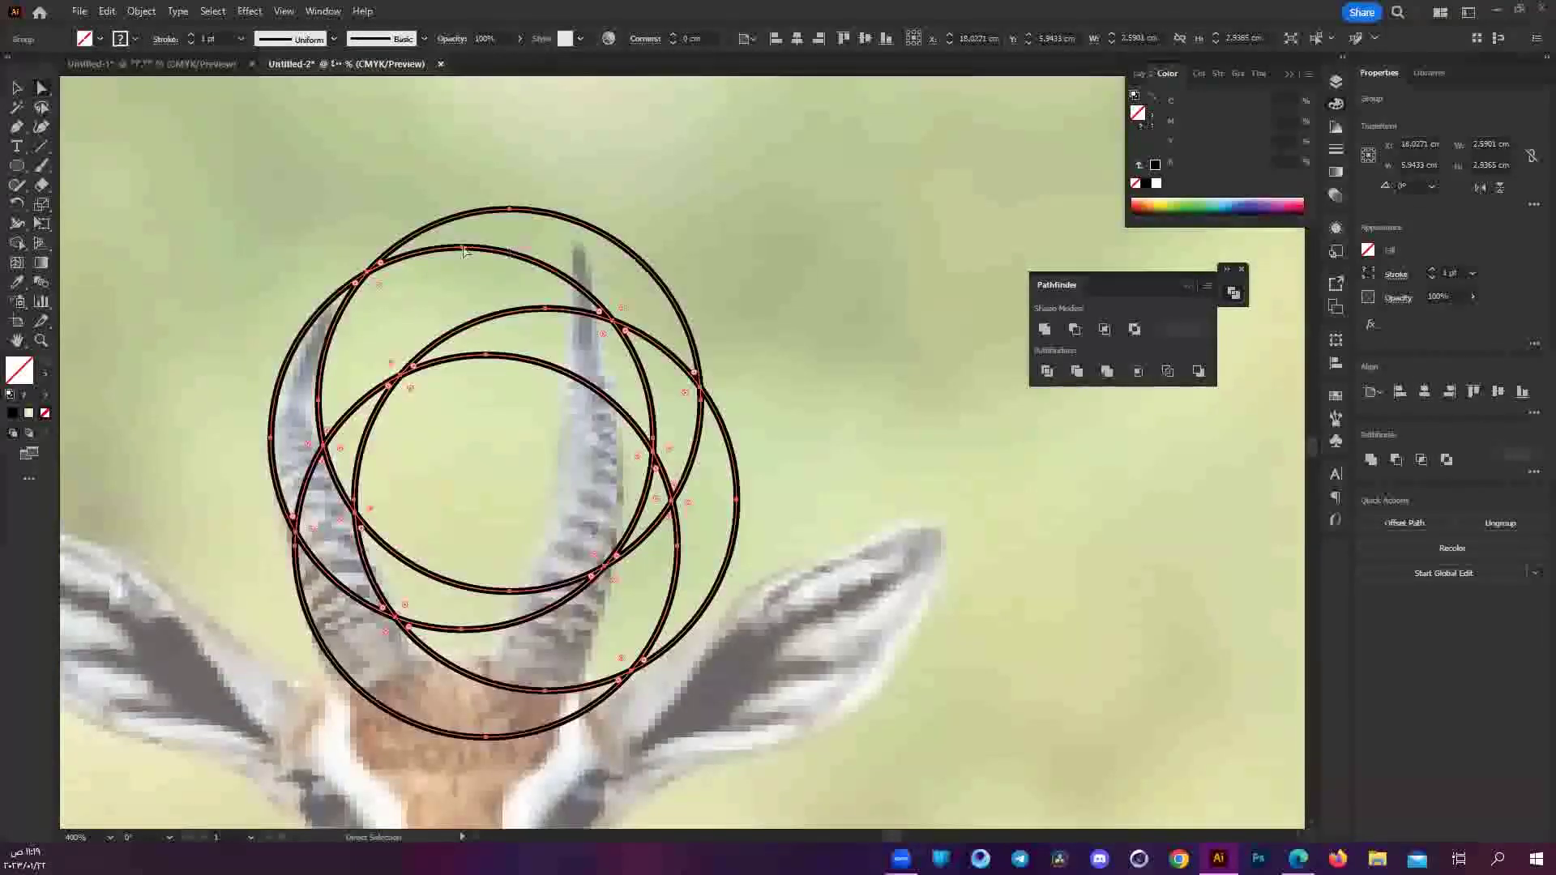
pyautogui.click(17, 88)
pyautogui.click(149, 134)
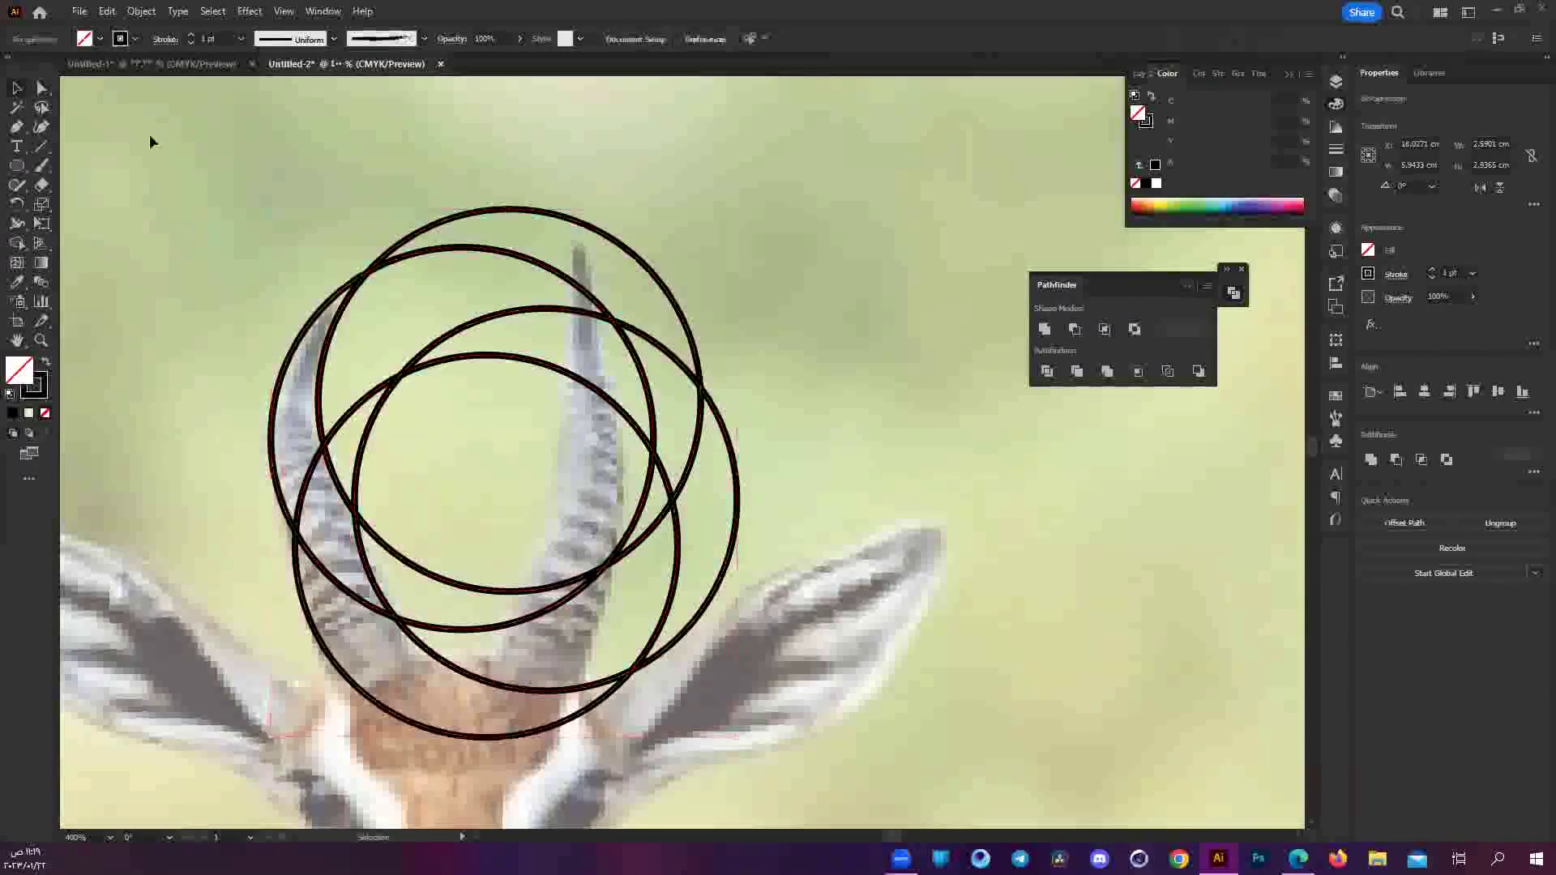
# Ungroup the divided circles and Shift-select the two pieces along the left horn.
pyautogui.click(658, 595)
pyautogui.rightClick(463, 357)
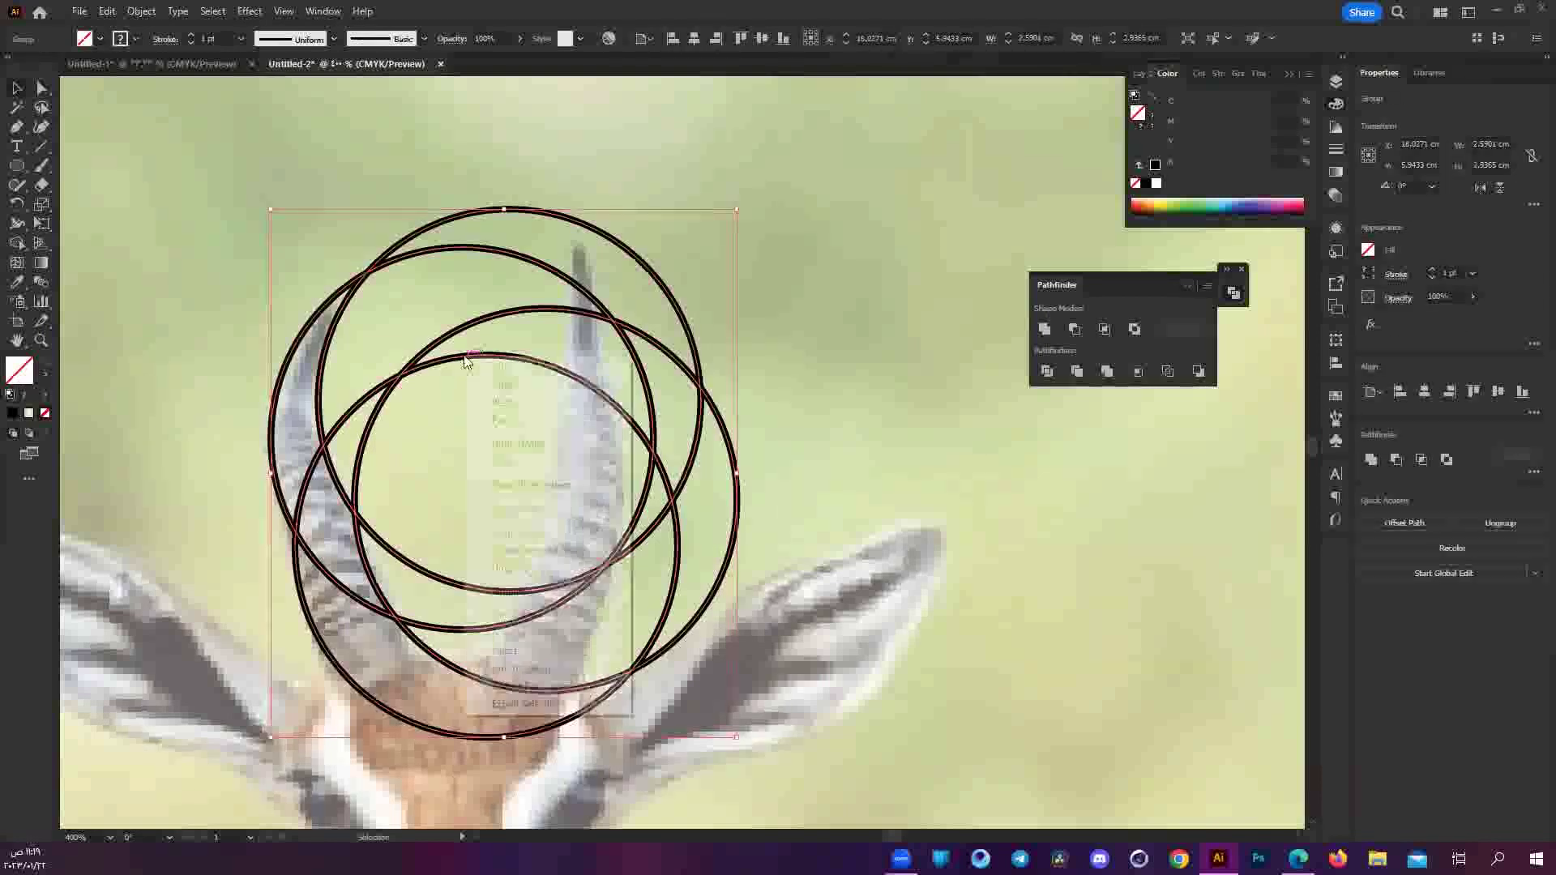
pyautogui.click(581, 569)
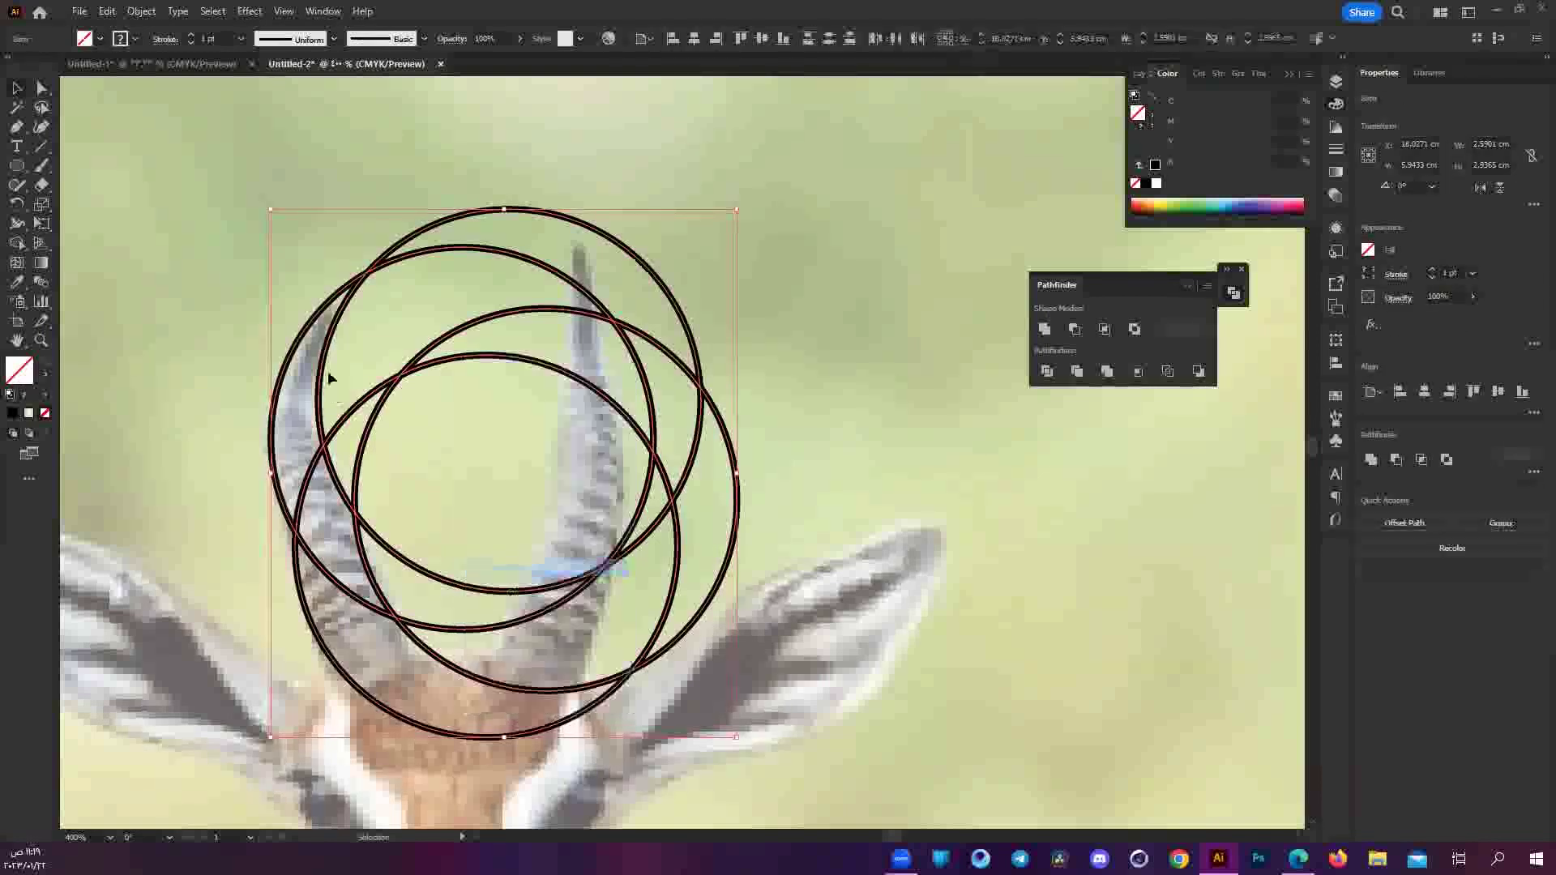
pyautogui.click(153, 303)
pyautogui.click(281, 381)
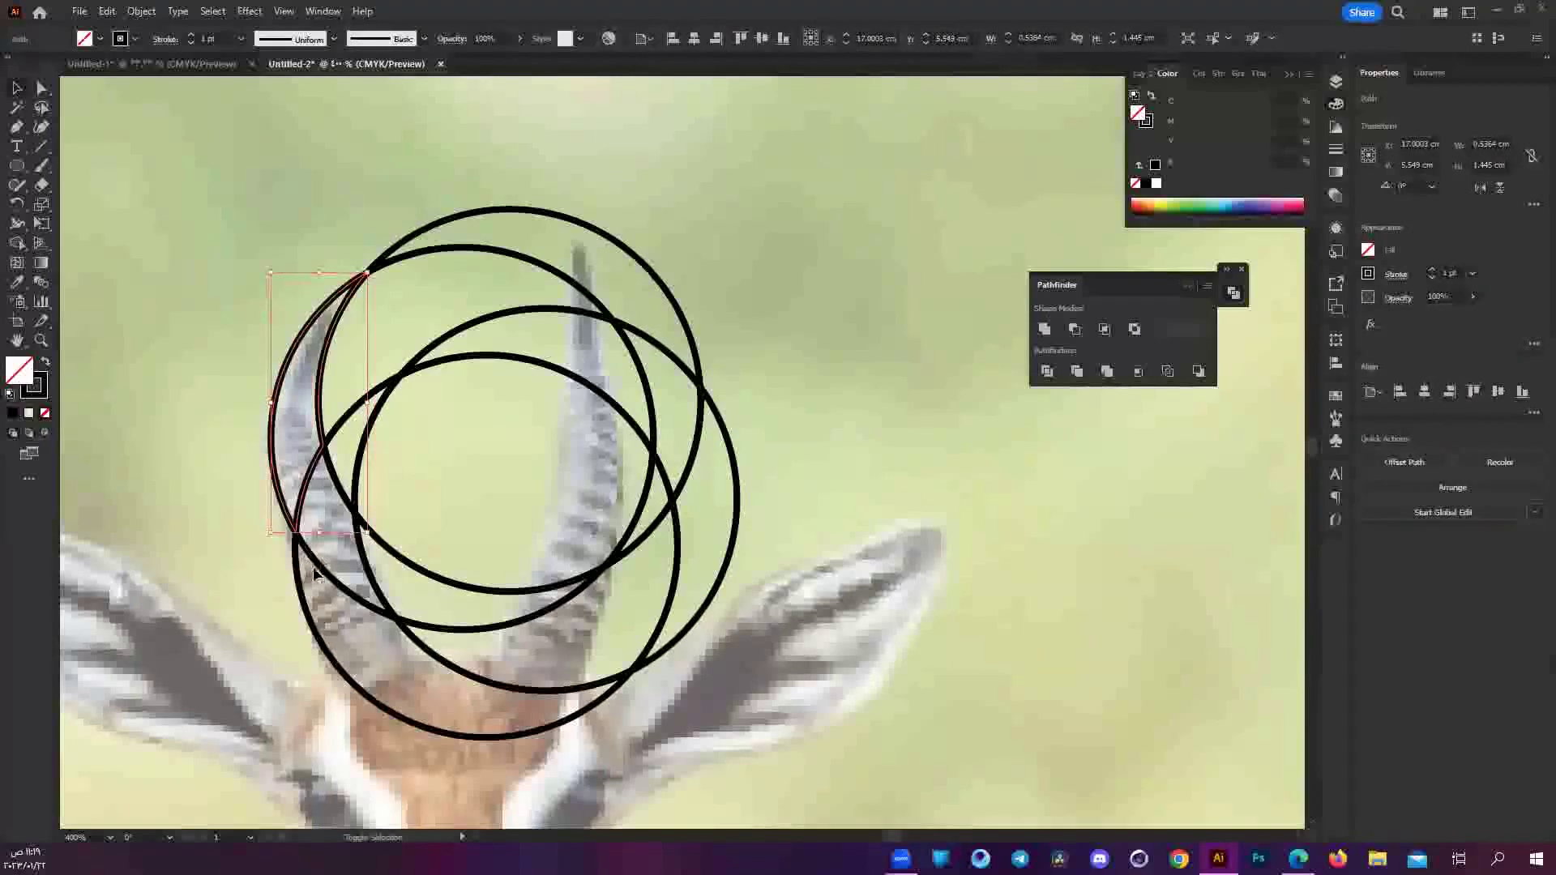
pyautogui.keyDown('shift'); pyautogui.click(385, 670); pyautogui.keyUp('shift')
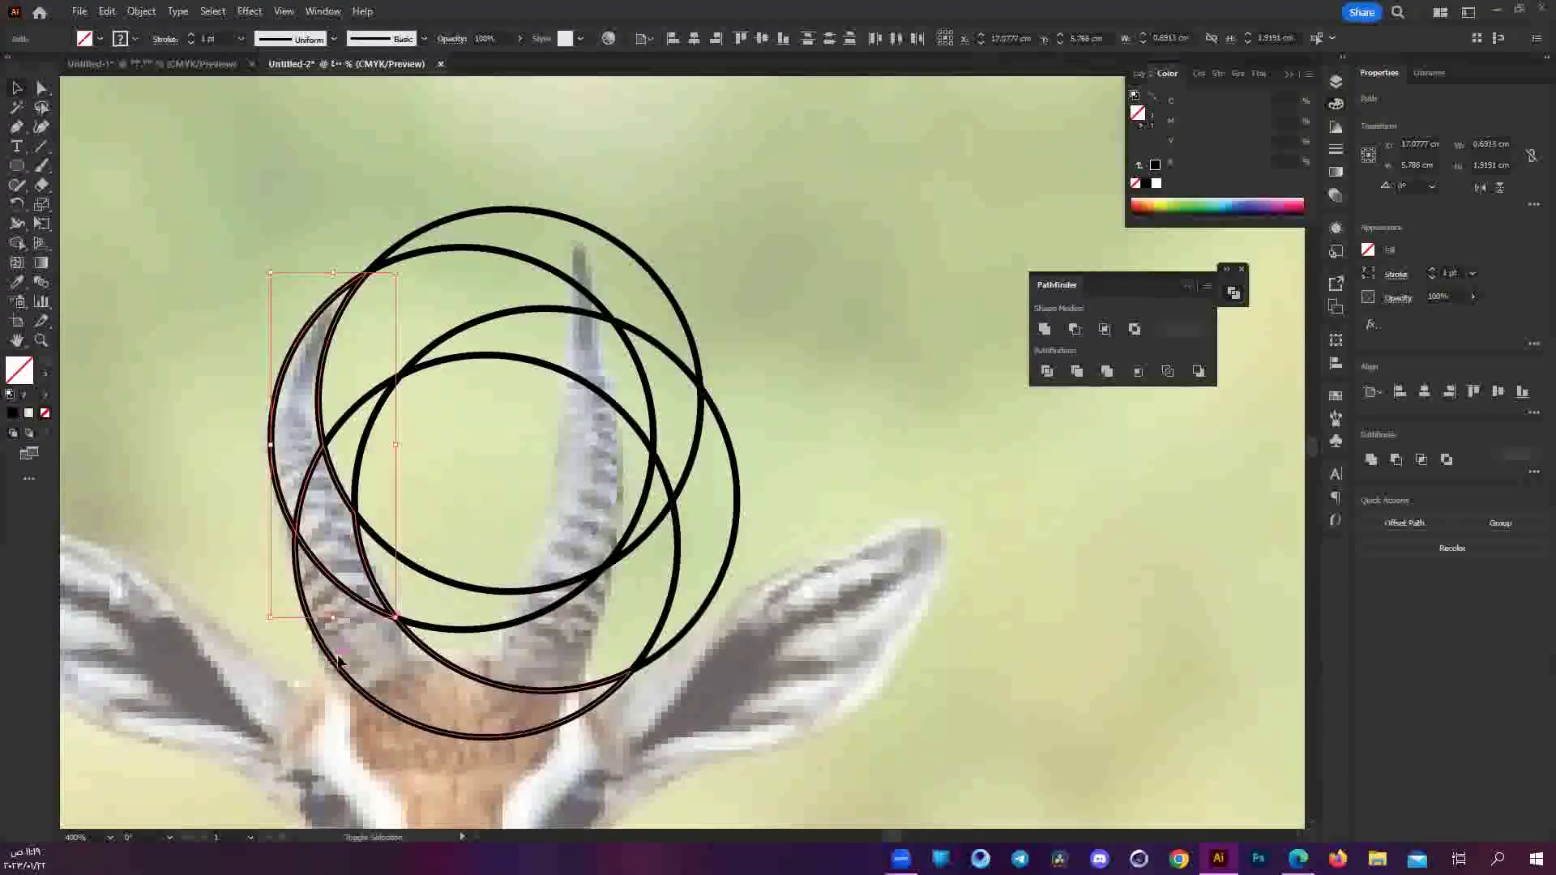
# Unite the two selected pieces into a single crescent along the left horn.
pyautogui.click(1045, 329)
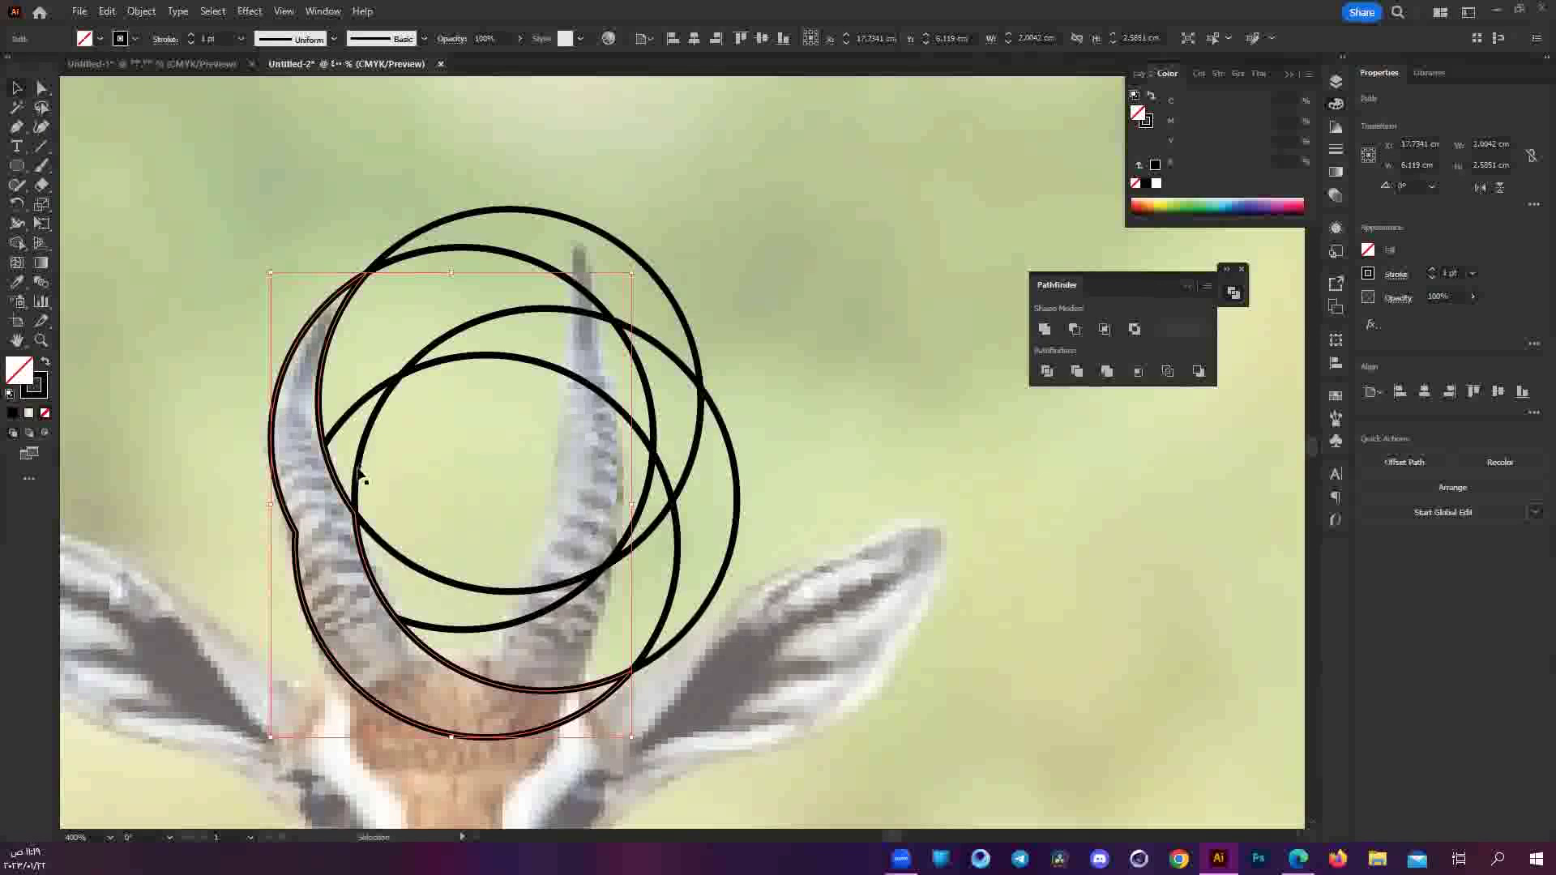
pyautogui.scroll(2, 186, 511)
pyautogui.hotkey('ctrl', 'shift', 'a')
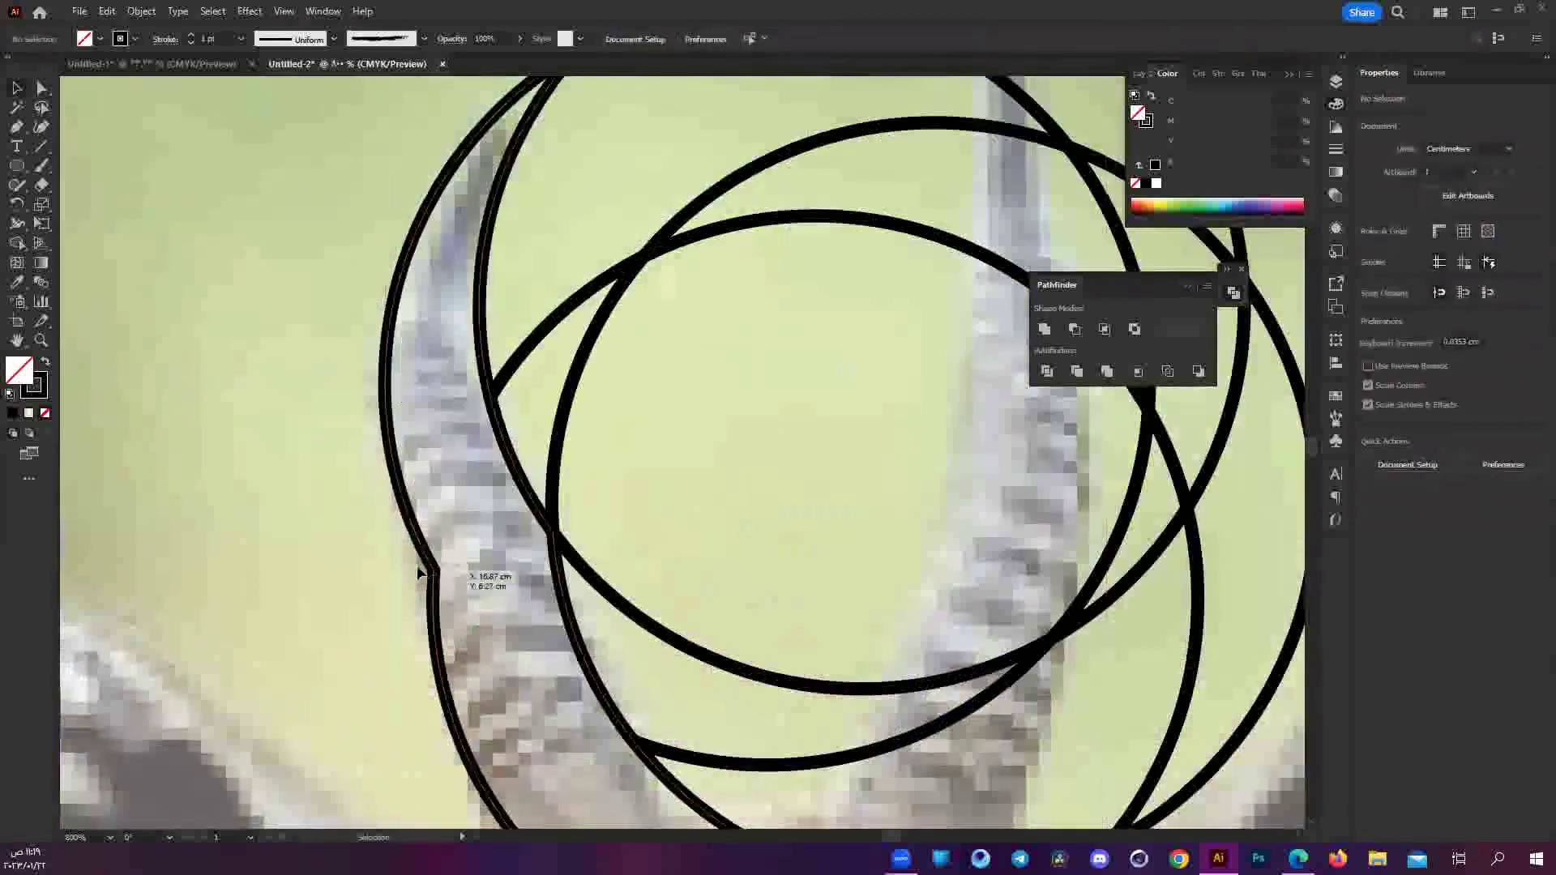
pyautogui.click(435, 578)
pyautogui.scroll(-2, 339, 391)
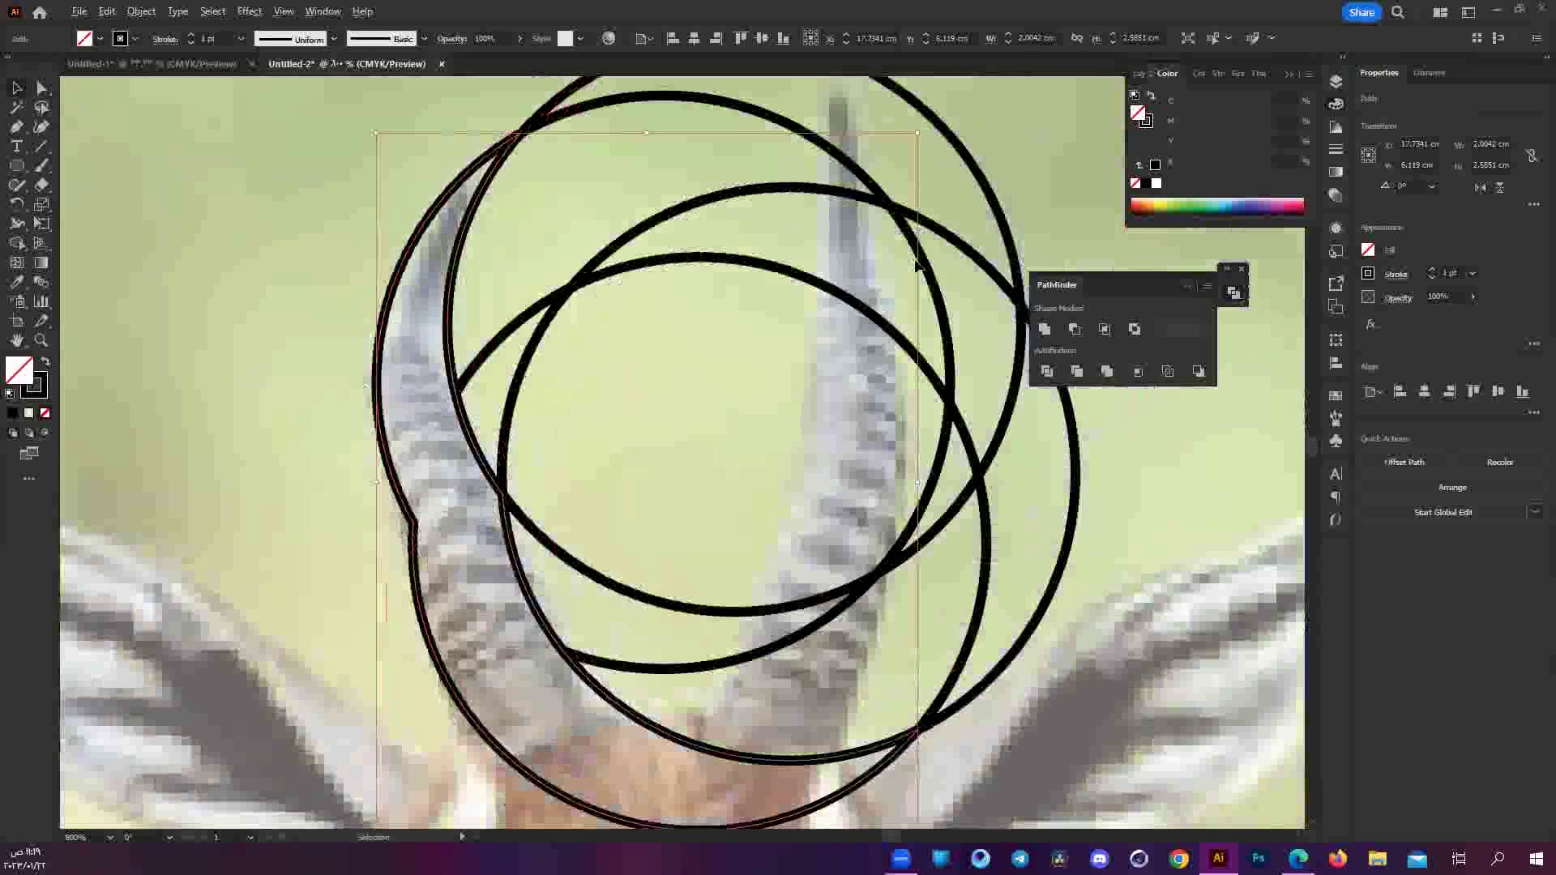
pyautogui.hotkey('ctrl', 'shift', 'a')
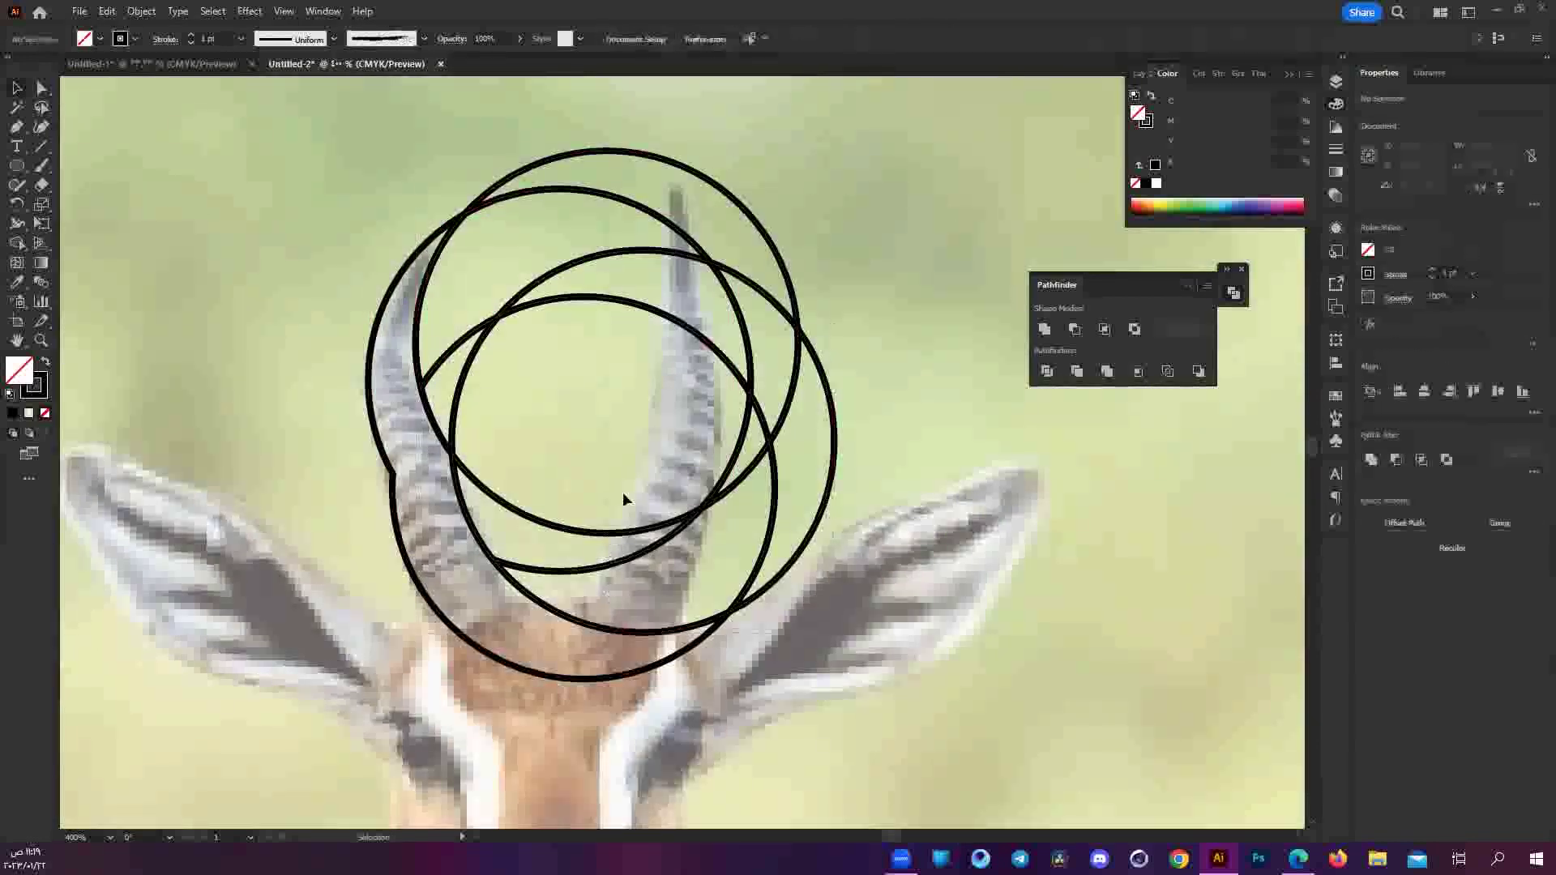
# Delete the leftover overlapping circles and the inner crescent piece.
pyautogui.click(519, 577)
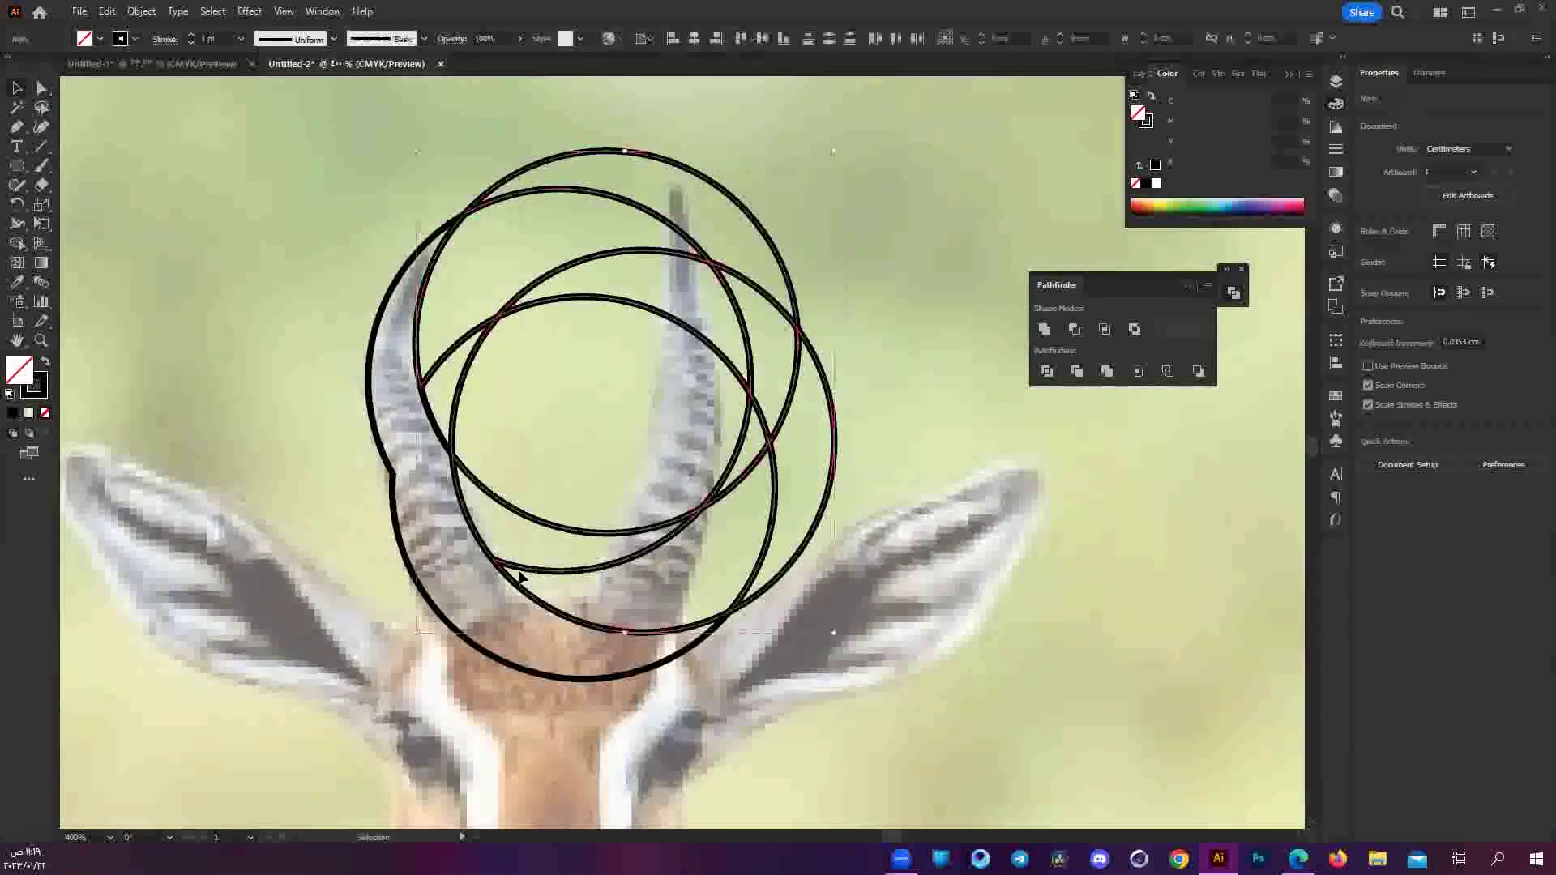
pyautogui.press('Delete')
pyautogui.click(488, 406)
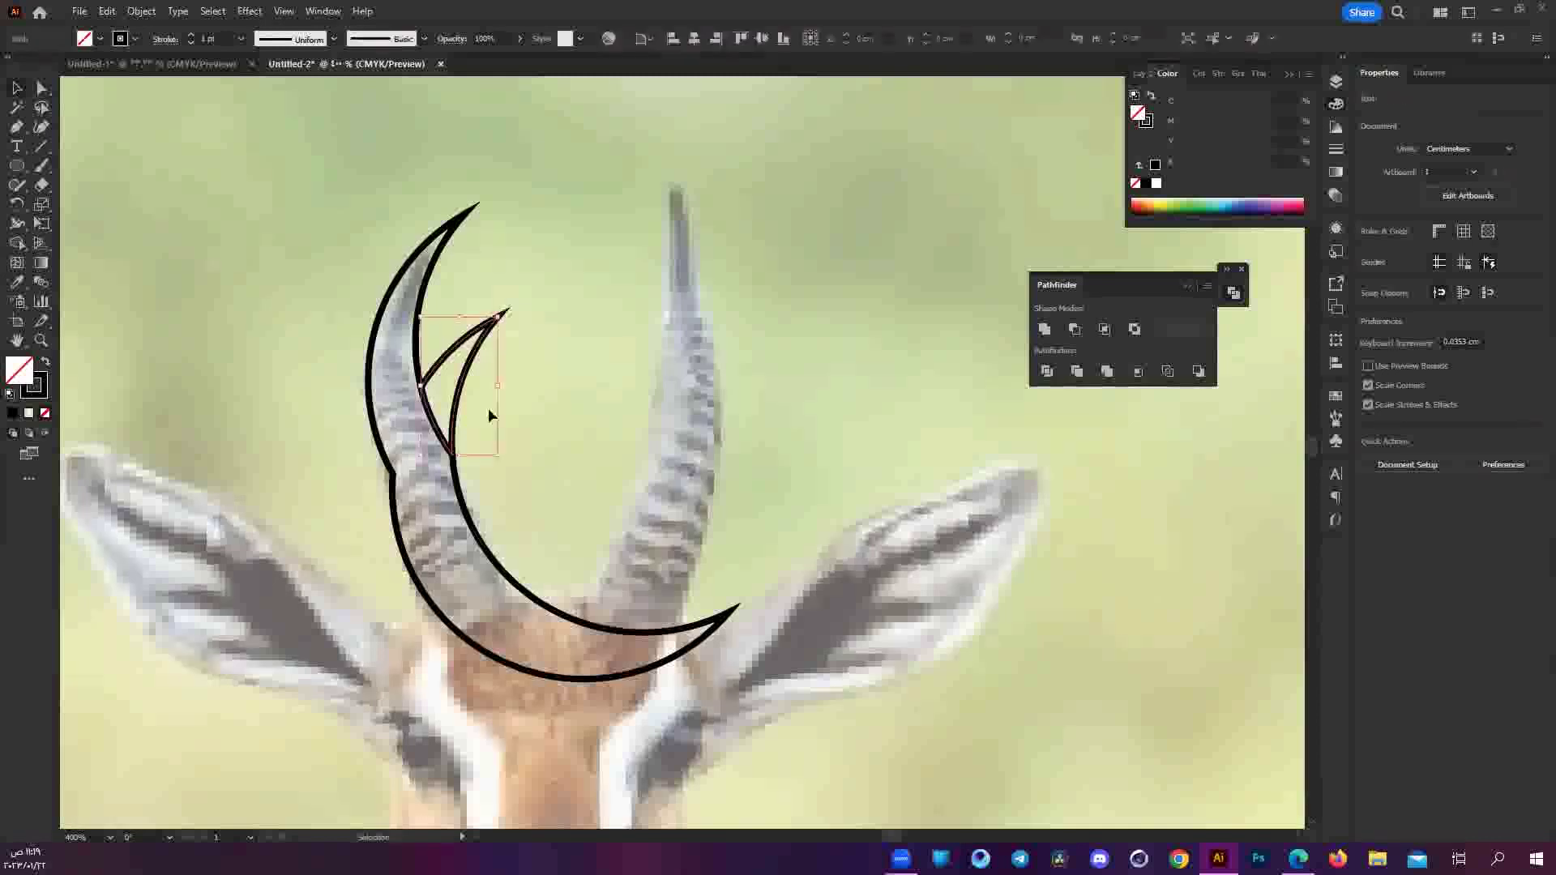
pyautogui.press('Delete')
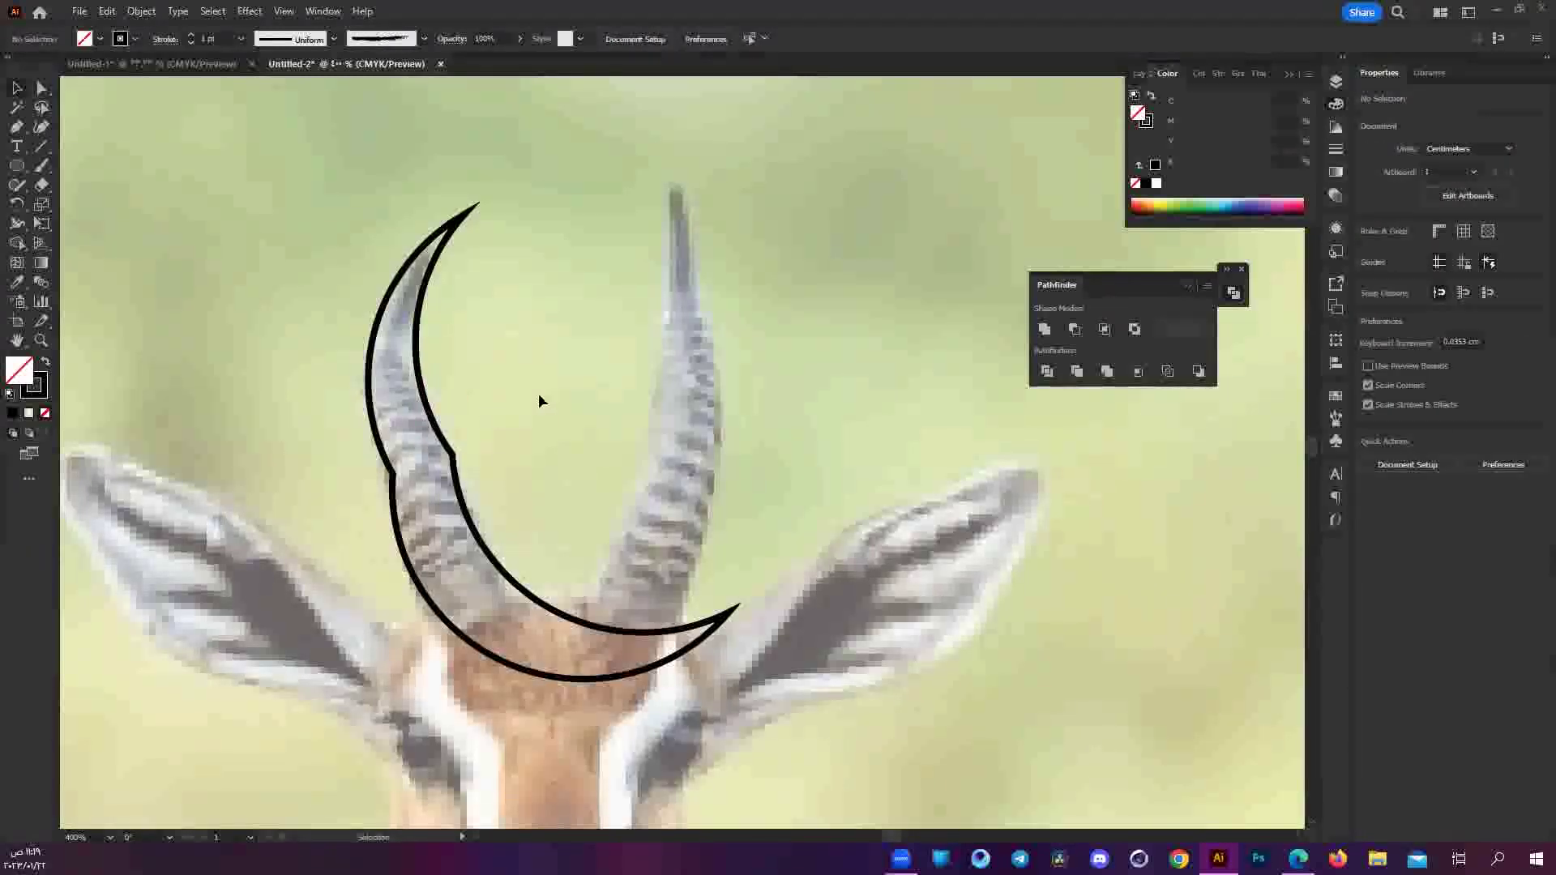
# Round the crescent's two sharp inner corners into smooth curves using live corners.
pyautogui.scroll(2, 389, 478)
pyautogui.click(393, 470)
pyautogui.press('a')
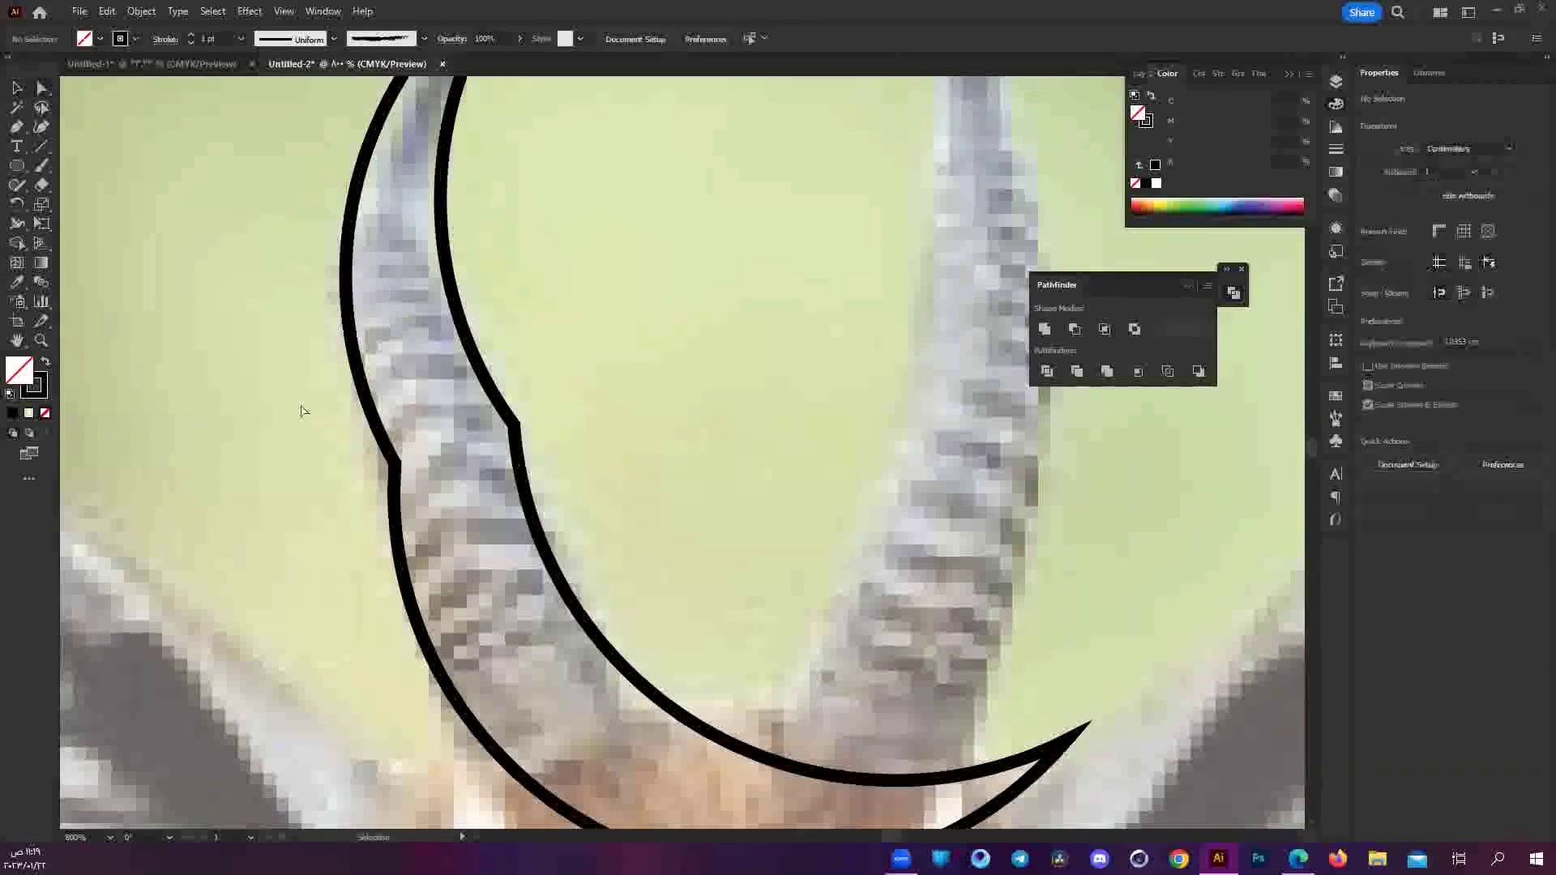
pyautogui.click(394, 464)
pyautogui.moveTo(308, 485); pyautogui.dragTo(63, 502)
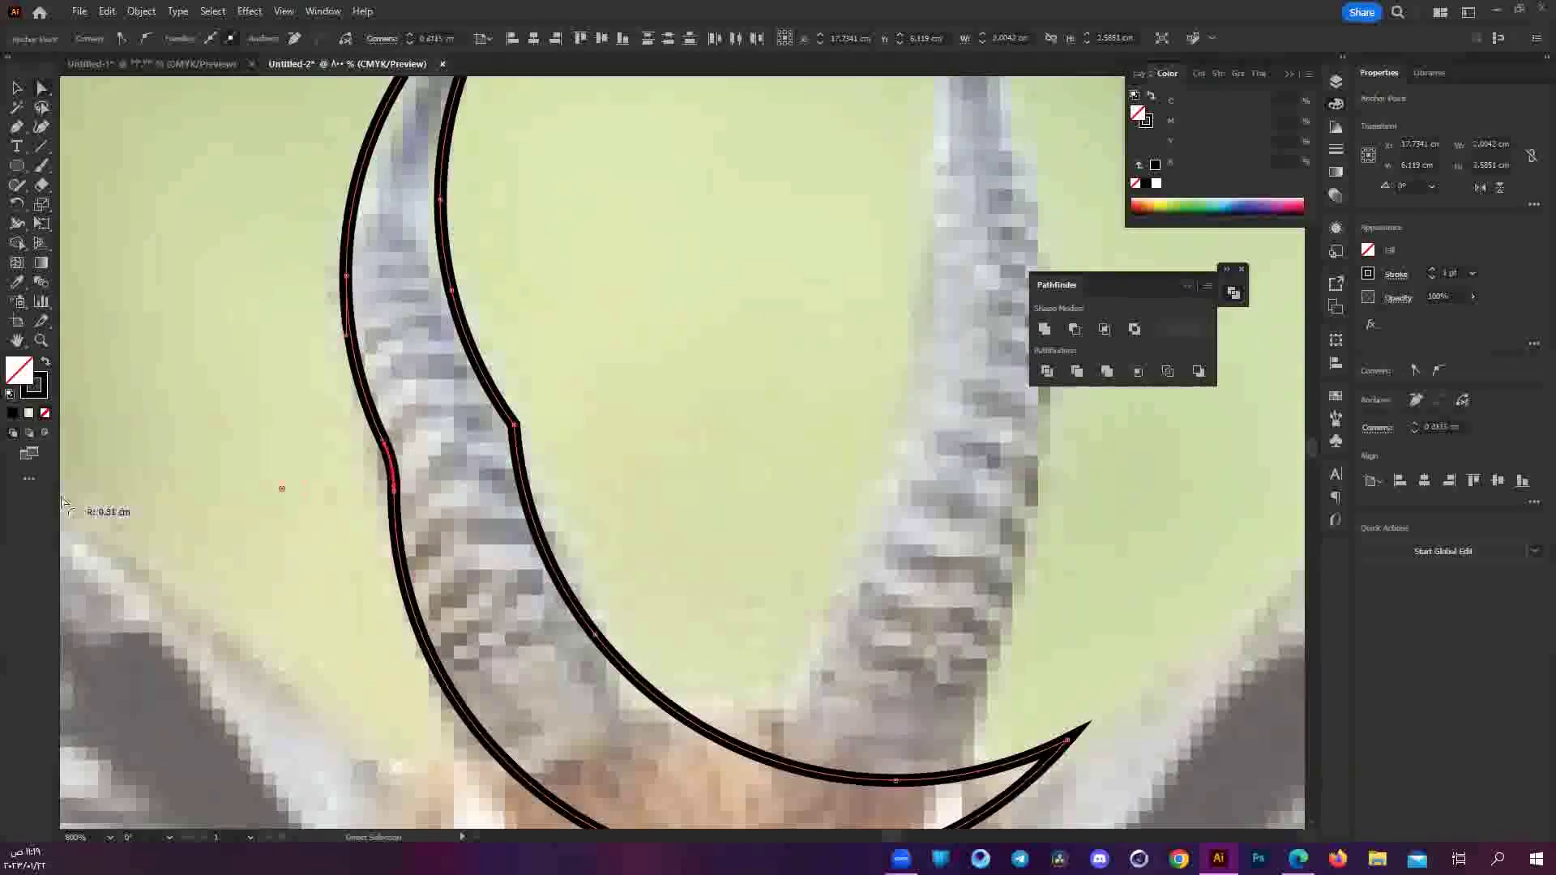
pyautogui.click(514, 424)
pyautogui.moveTo(502, 437); pyautogui.dragTo(78, 484)
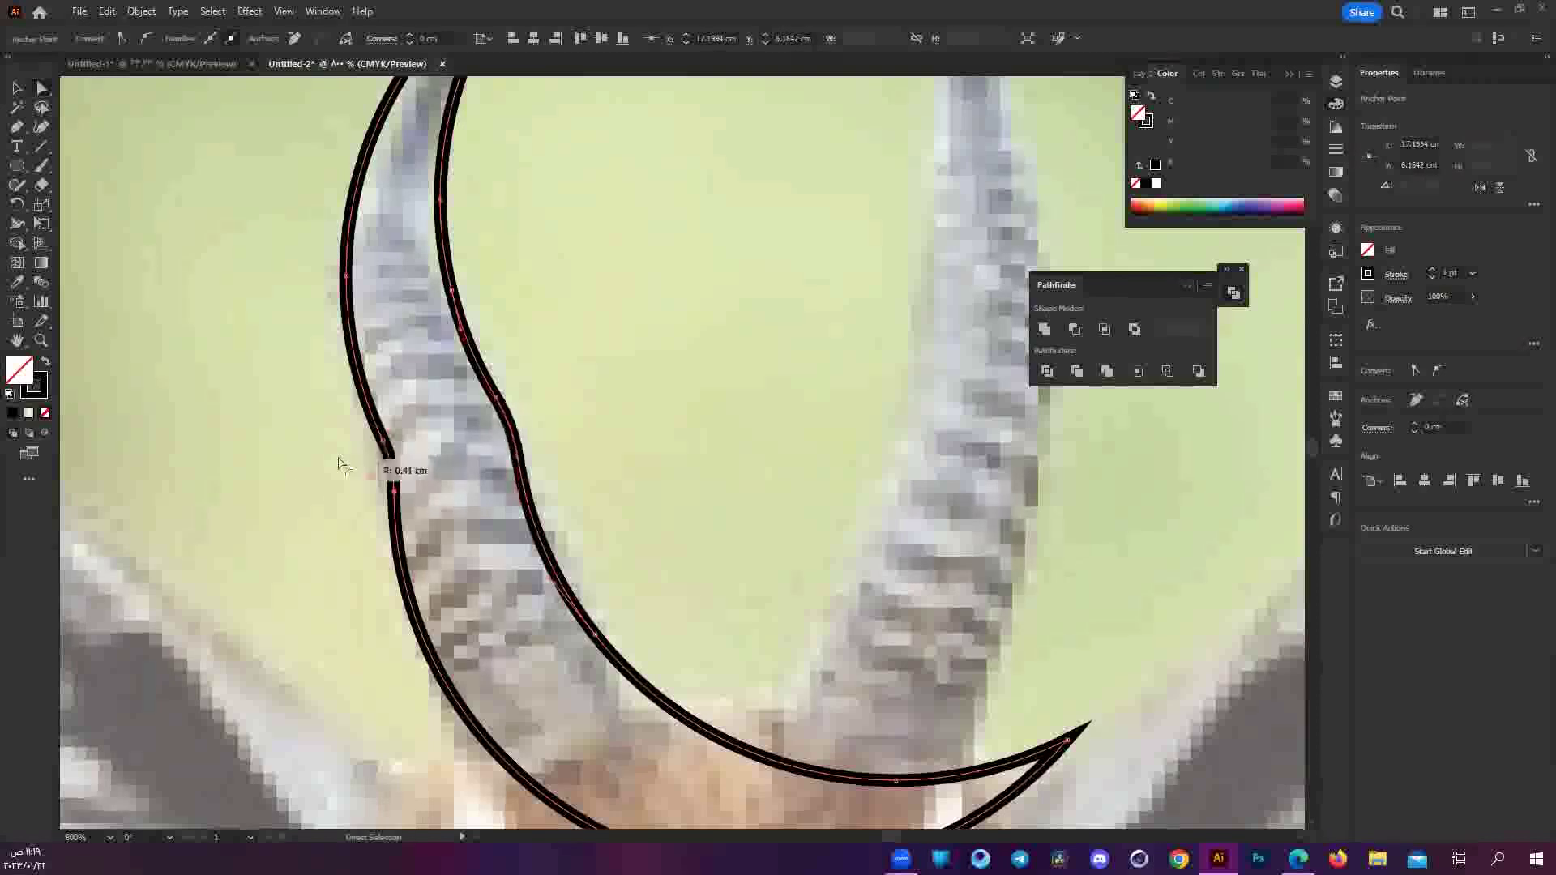
pyautogui.click(648, 365)
# Alt-drag a copy of the crescent to sit over the gazelle's right horn.
pyautogui.scroll(-6, 678, 375)
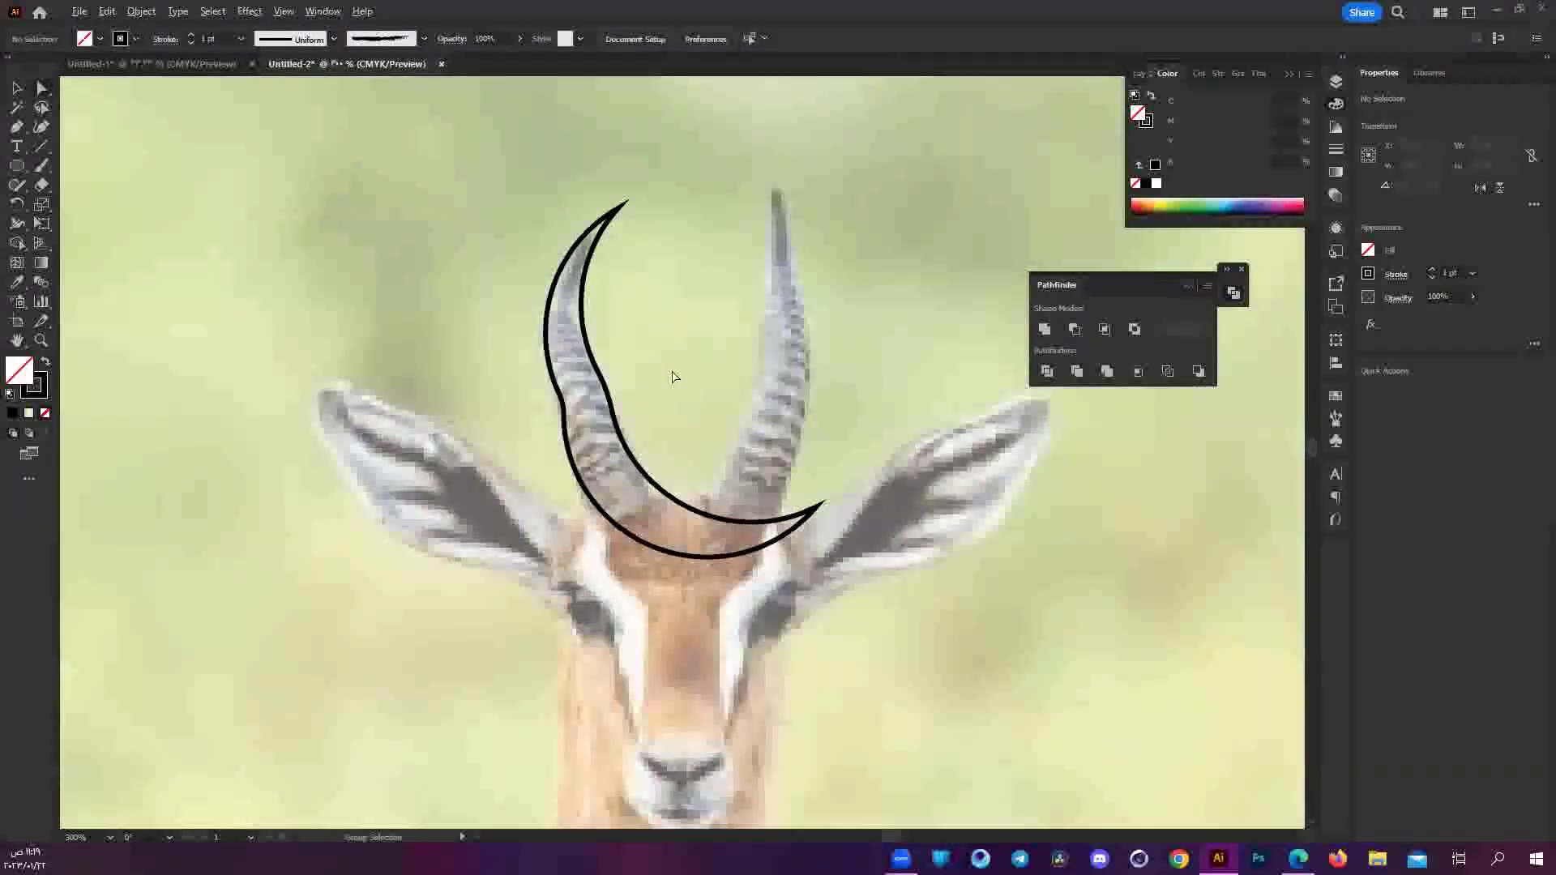
pyautogui.moveTo(703, 428); pyautogui.dragTo(798, 418)
pyautogui.hotkey('ctrl', 'z')
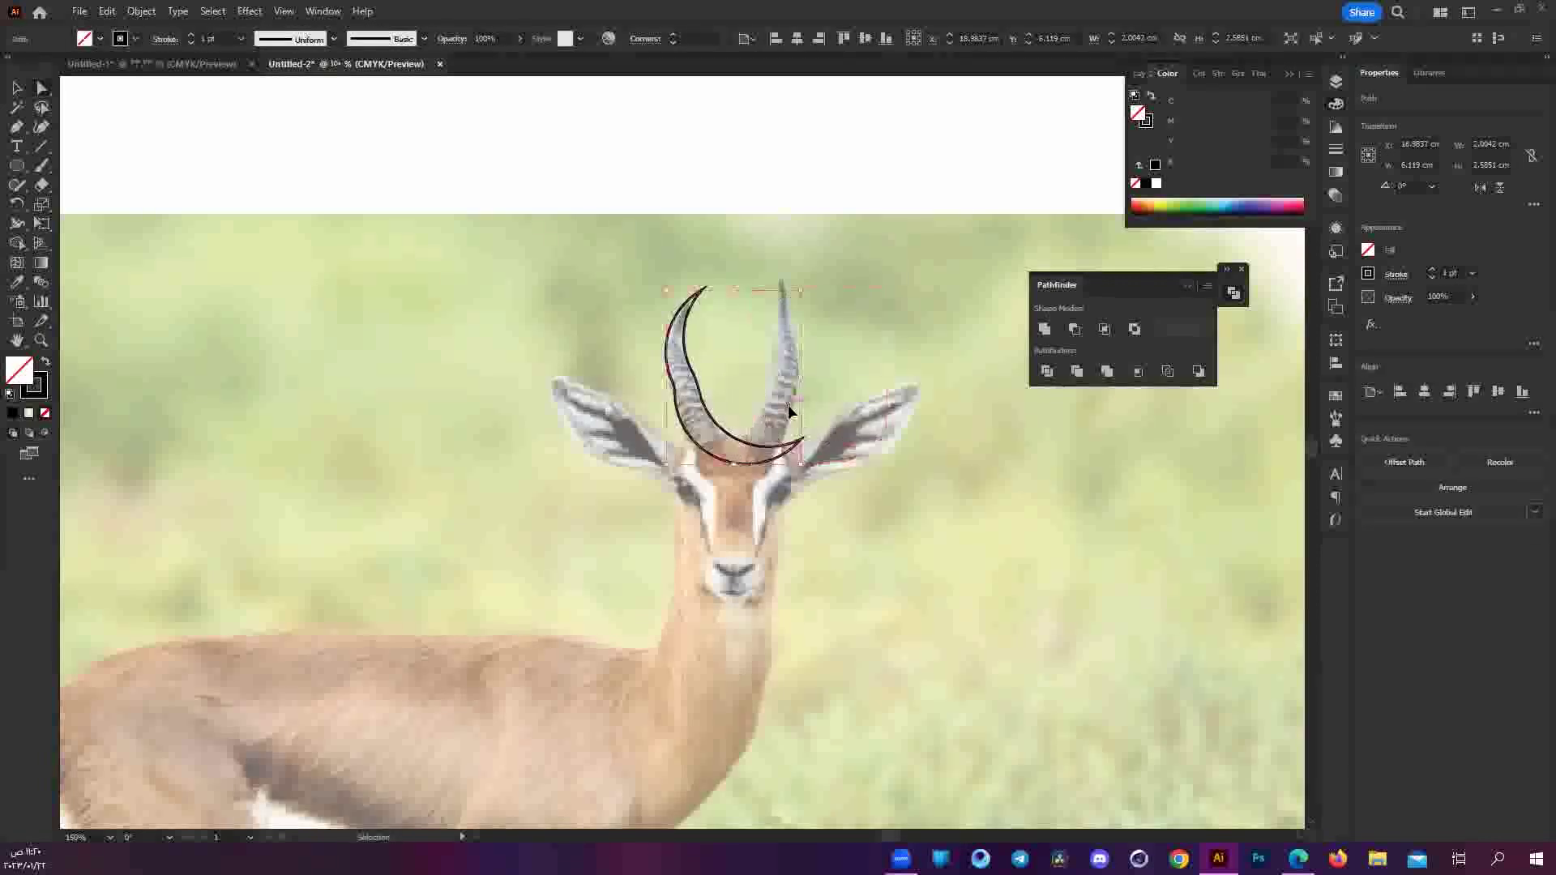
pyautogui.scroll(2, 746, 377)
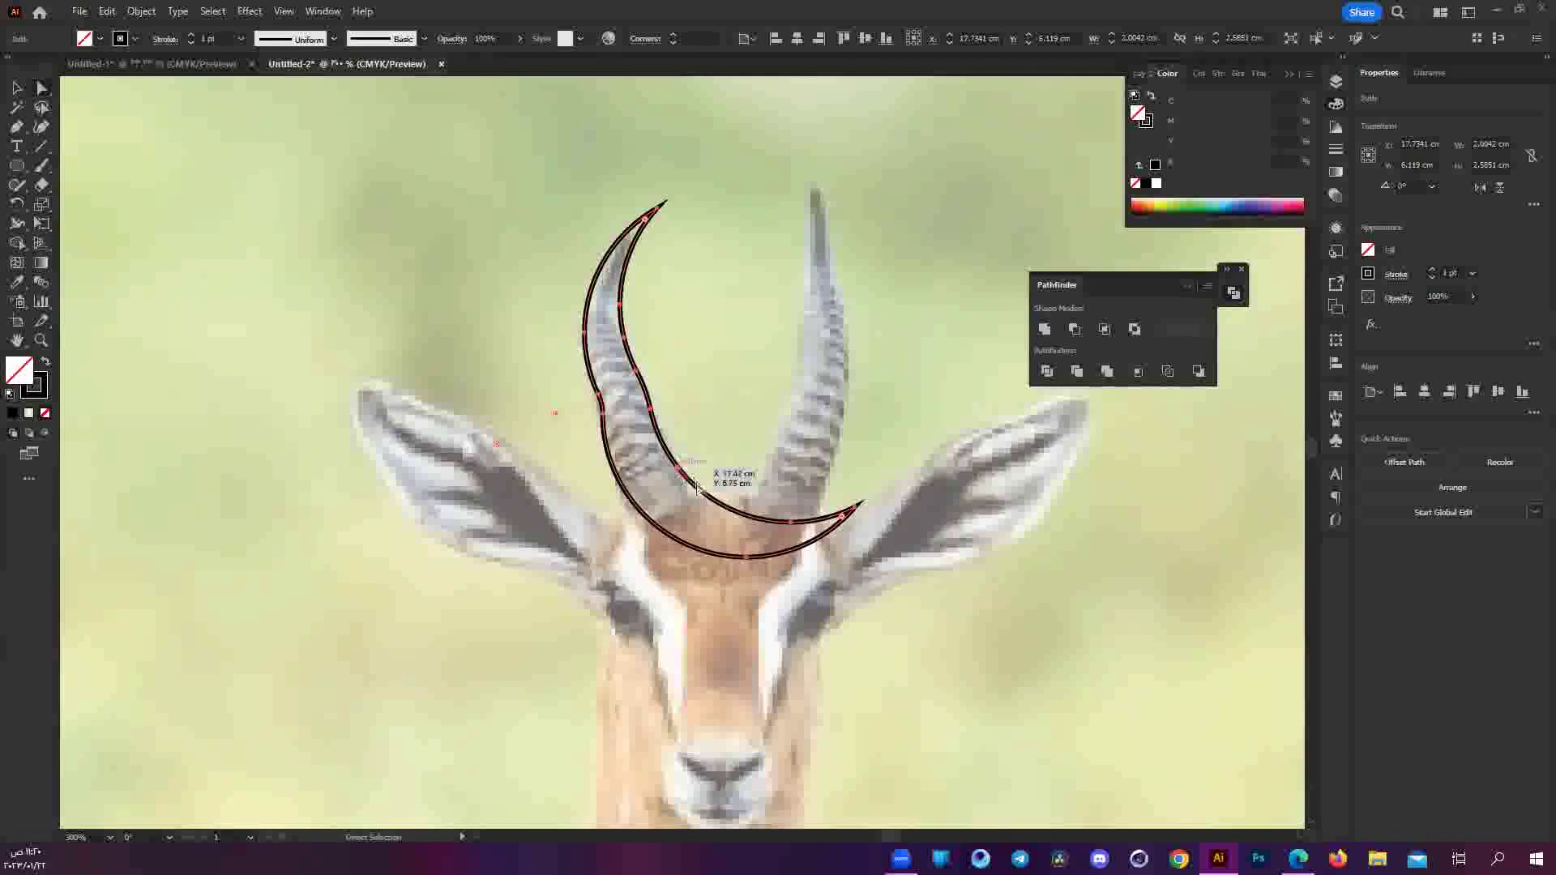
pyautogui.moveTo(690, 484); pyautogui.dragTo(830, 479)
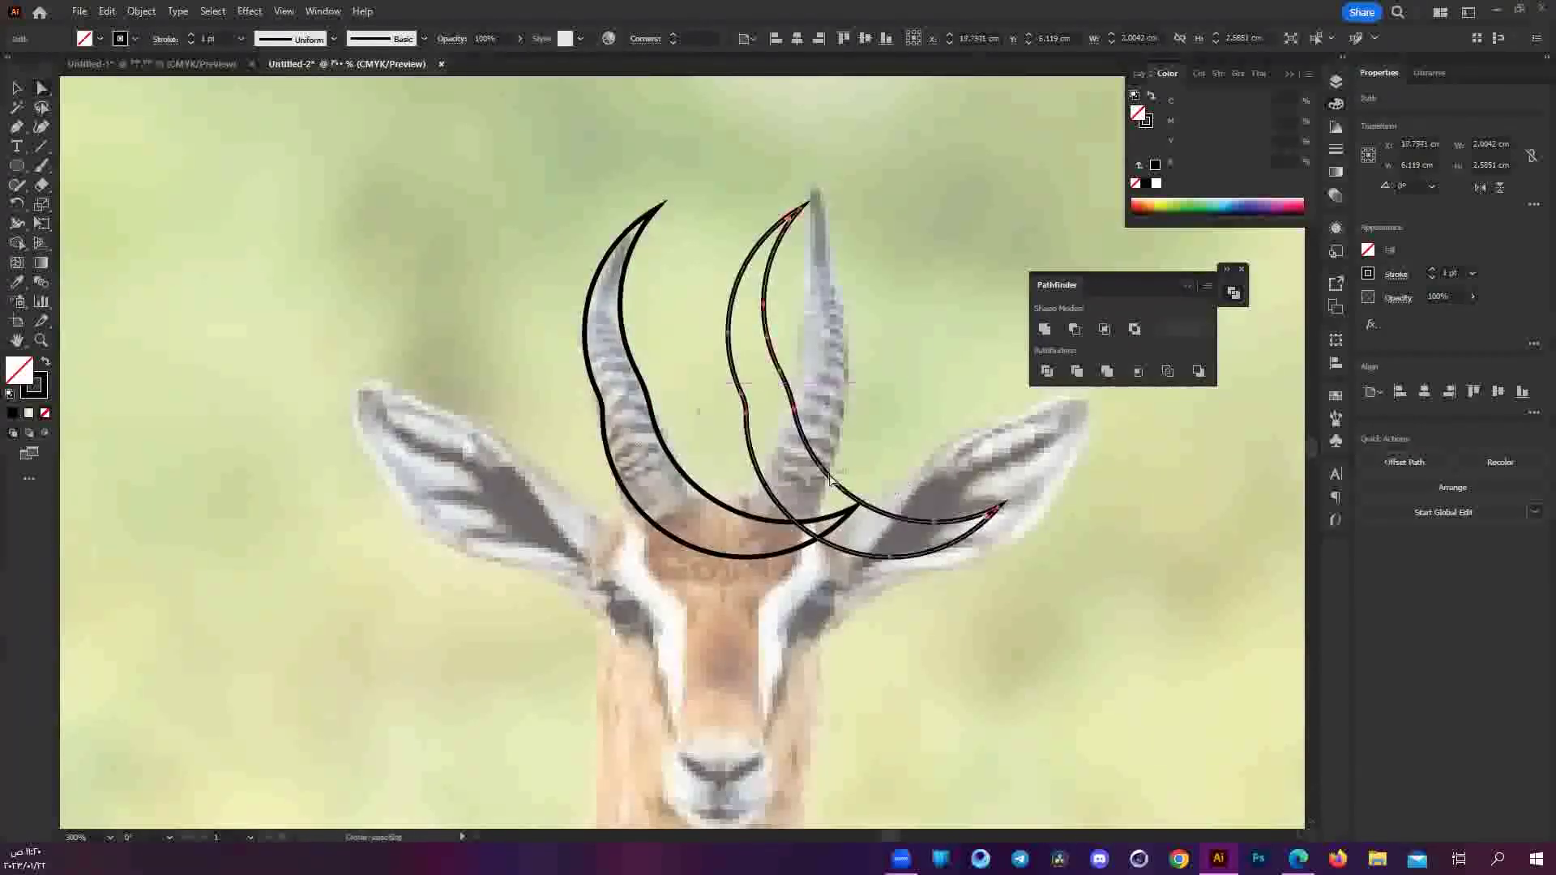
# Try rotating the horn copy 180°, then undo the rotation.
pyautogui.rightClick(828, 480)
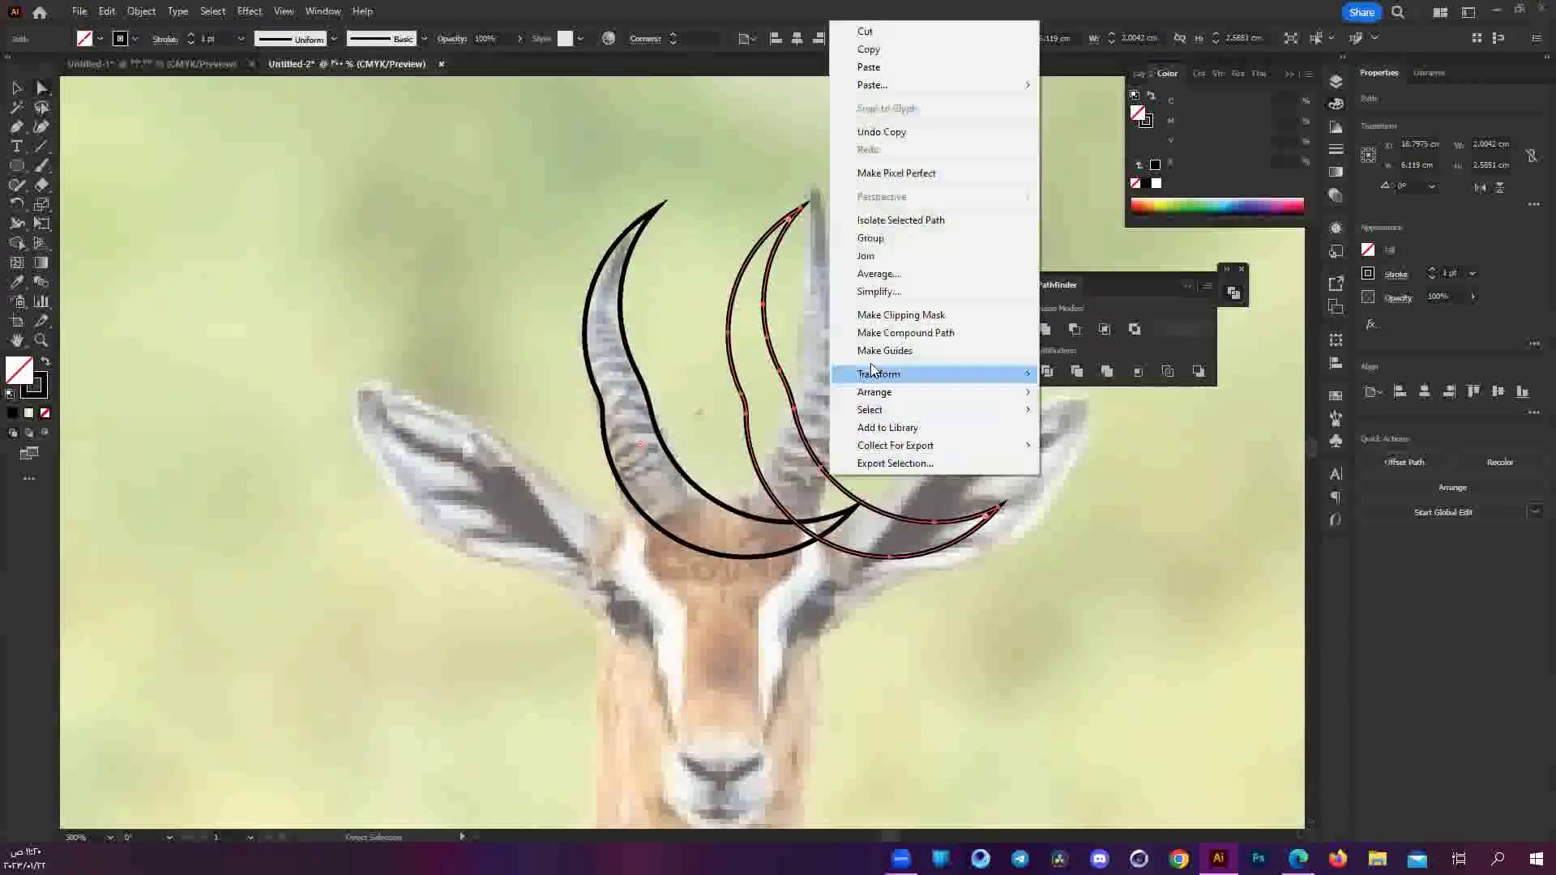
pyautogui.moveTo(877, 372)
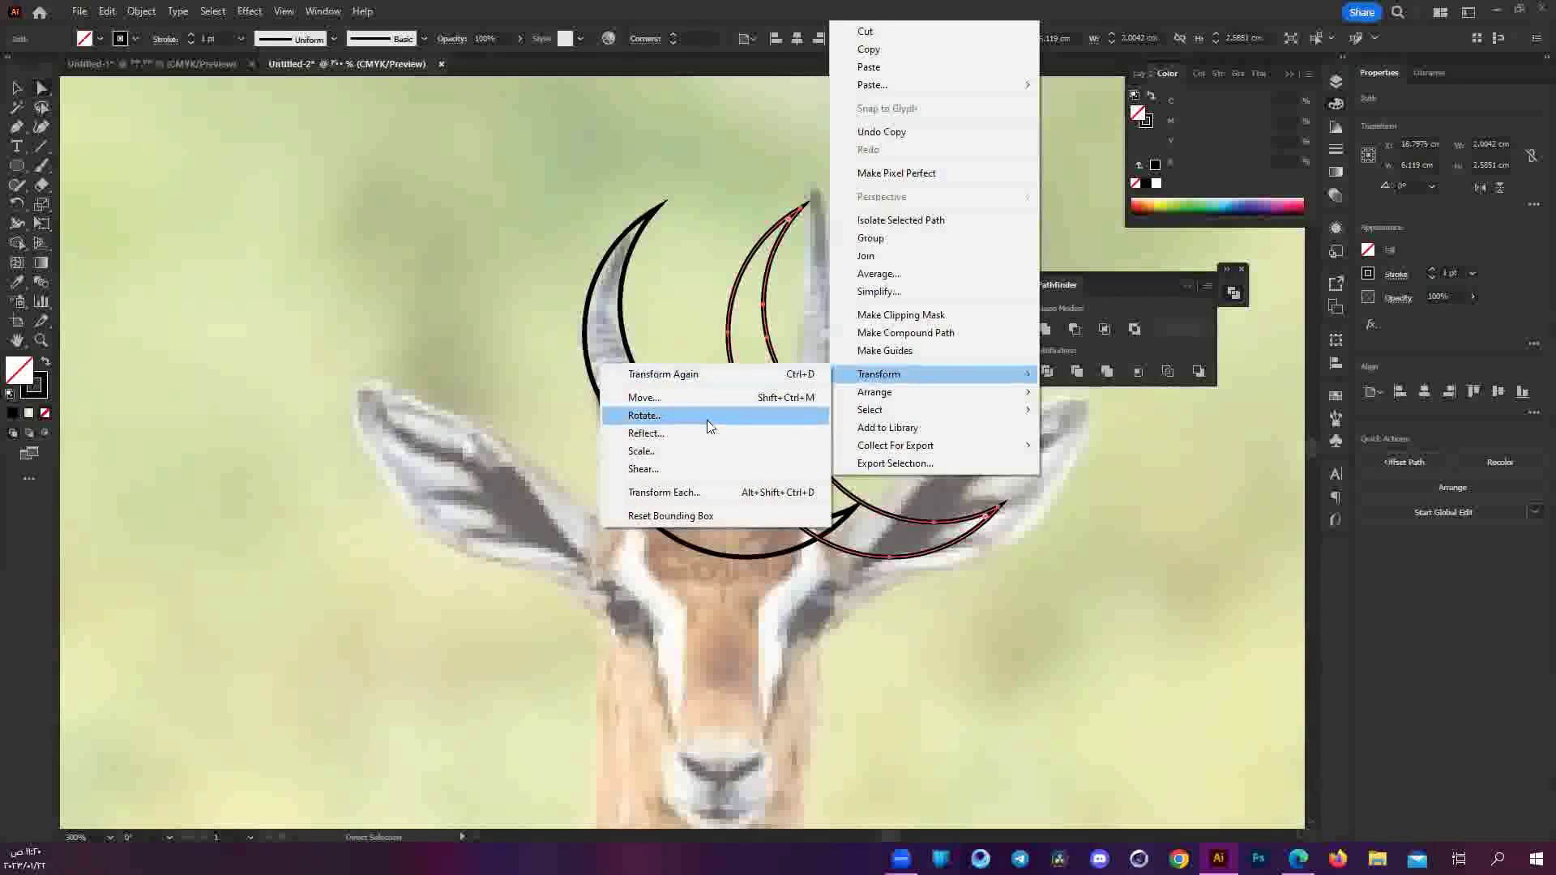
pyautogui.click(709, 421)
pyautogui.write('180')
pyautogui.press('Tab')
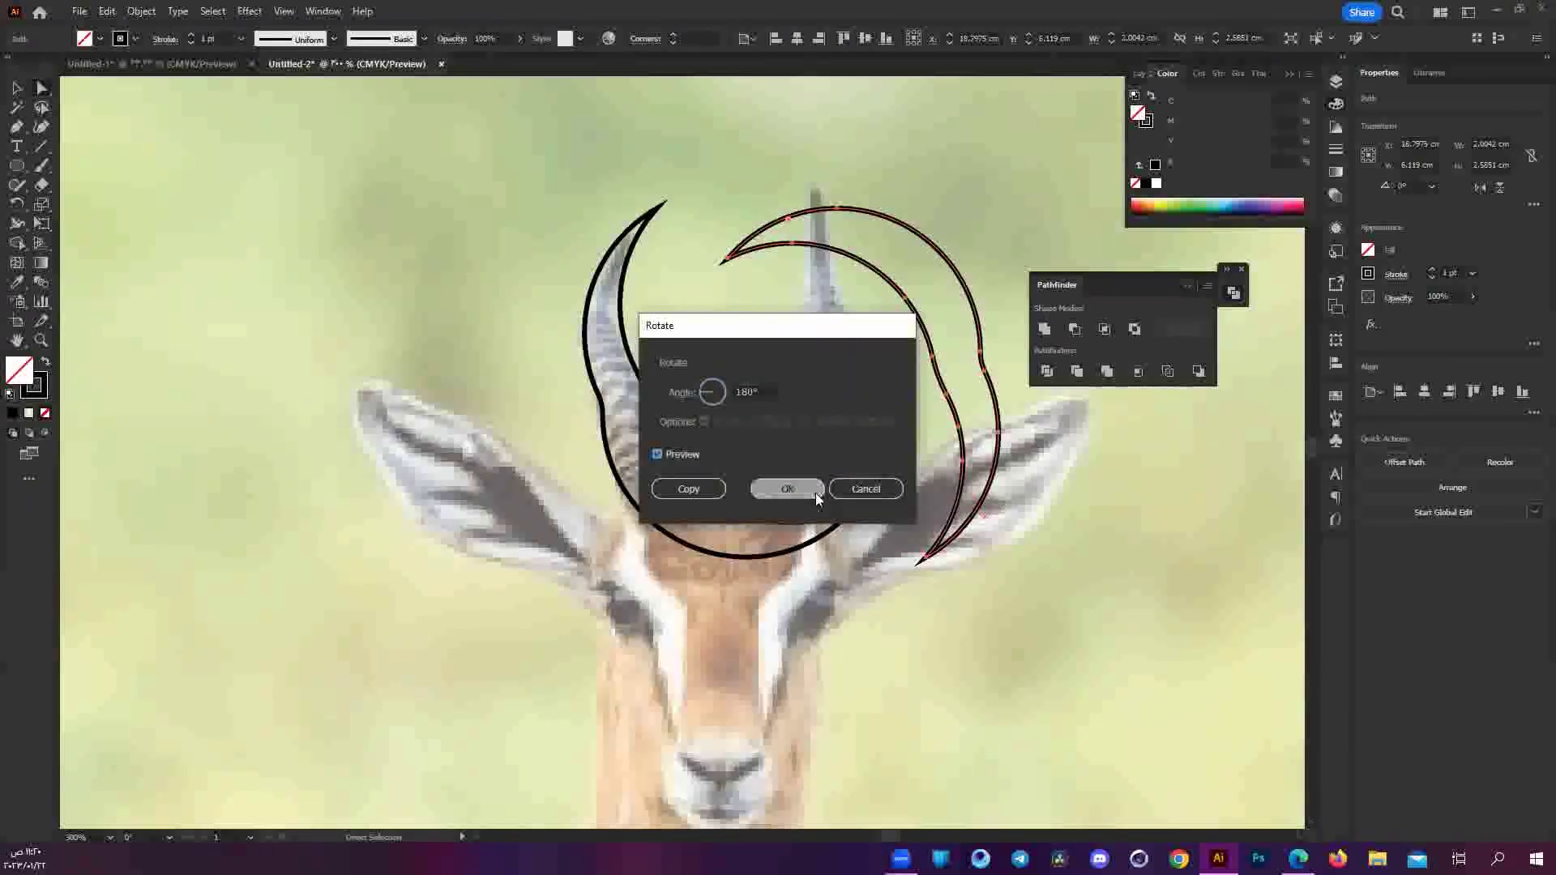
pyautogui.click(788, 488)
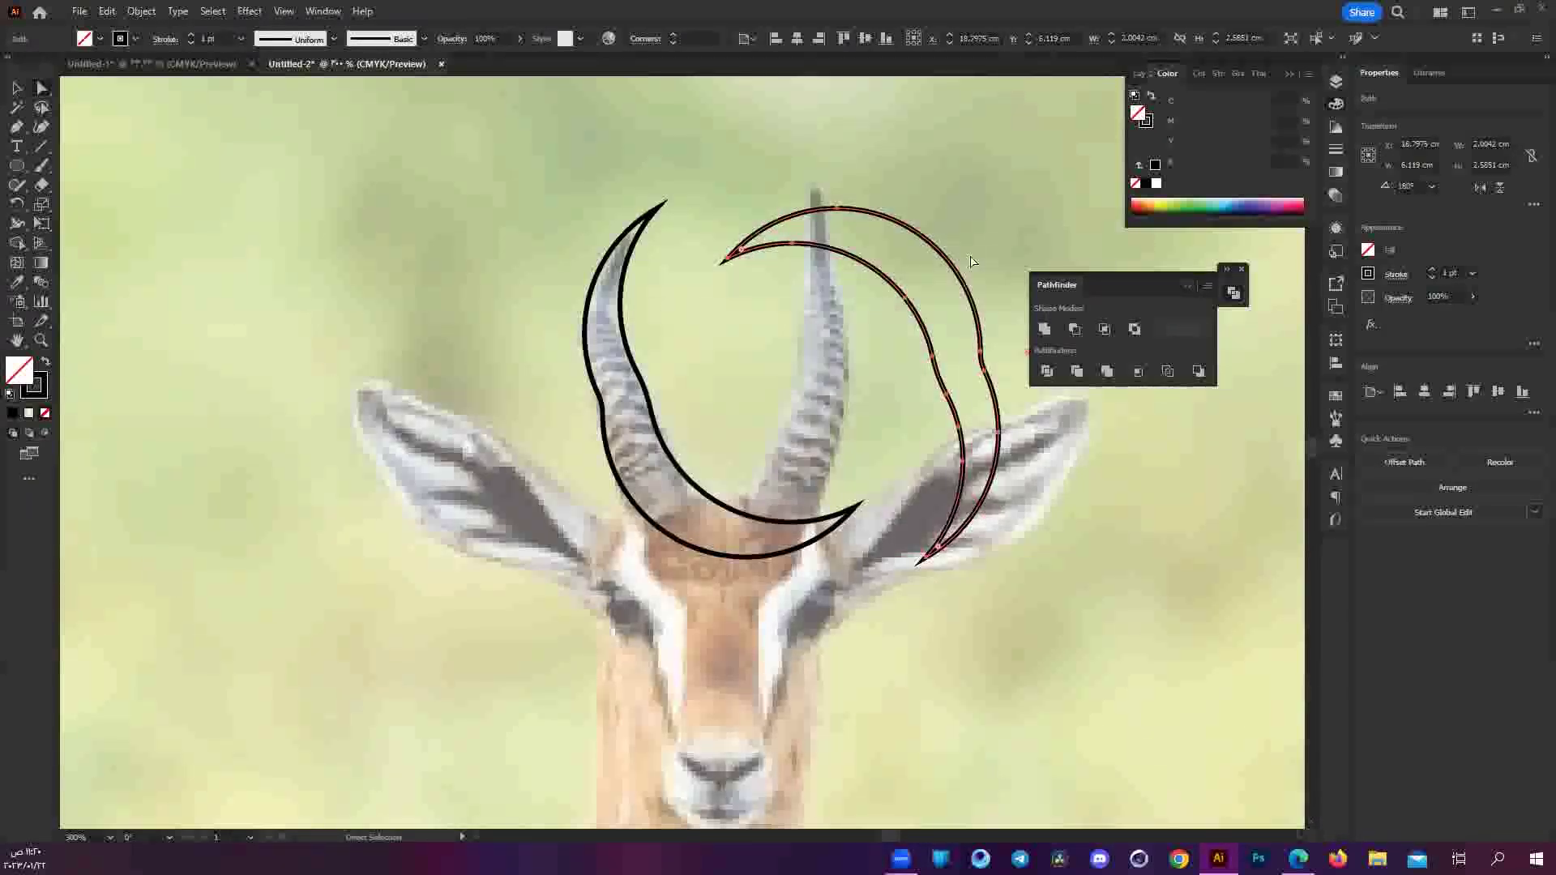
pyautogui.hotkey('ctrl', 'z')
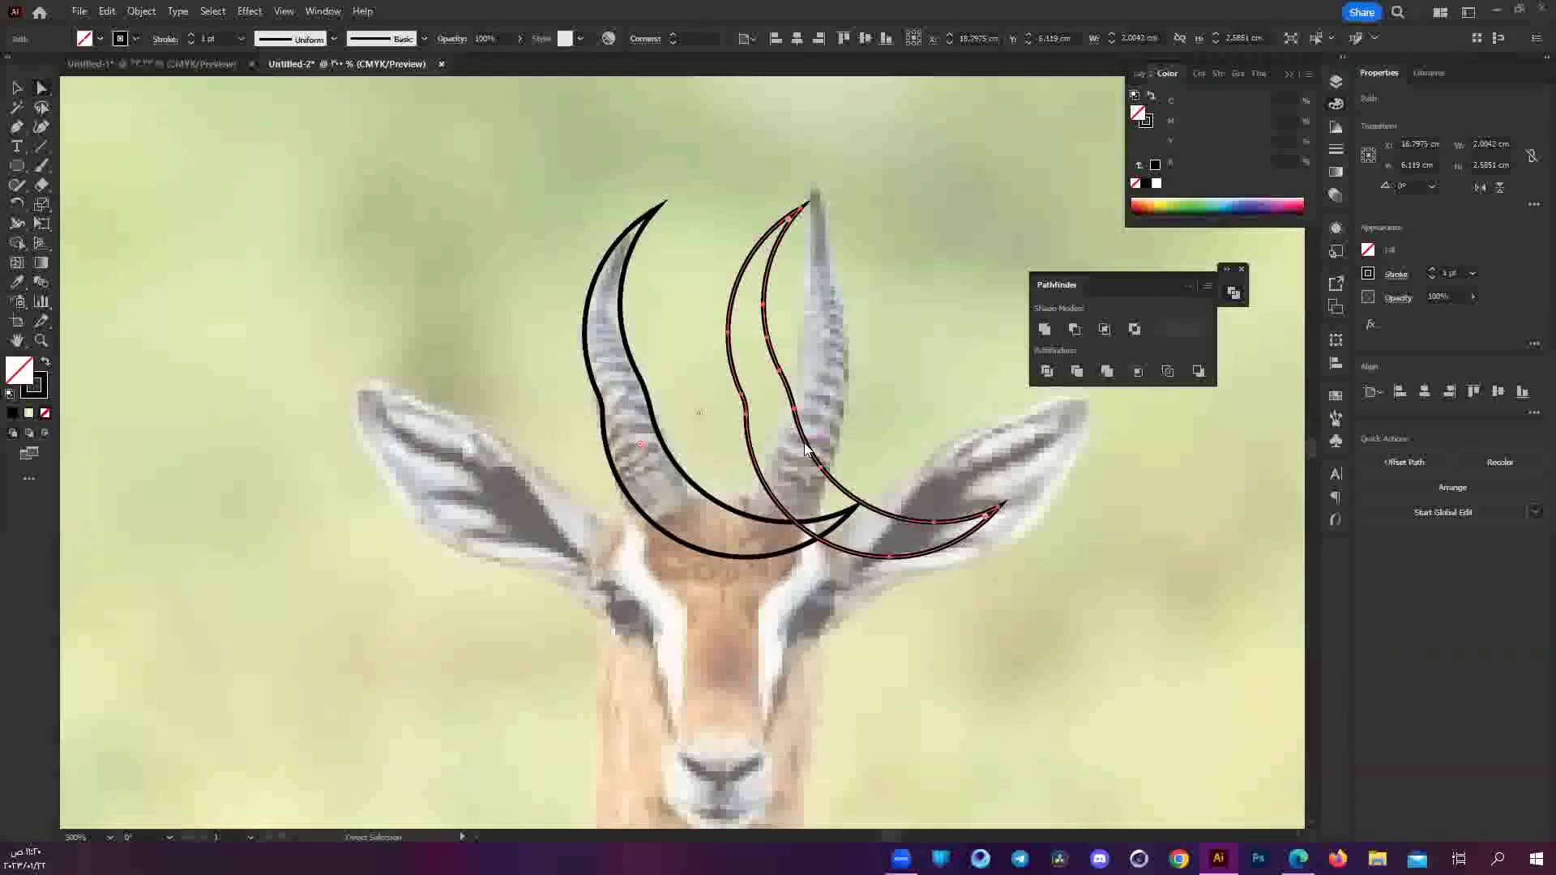
# Reflect the horn across the vertical axis and delete the leftover middle horn outline.
pyautogui.rightClick(806, 448)
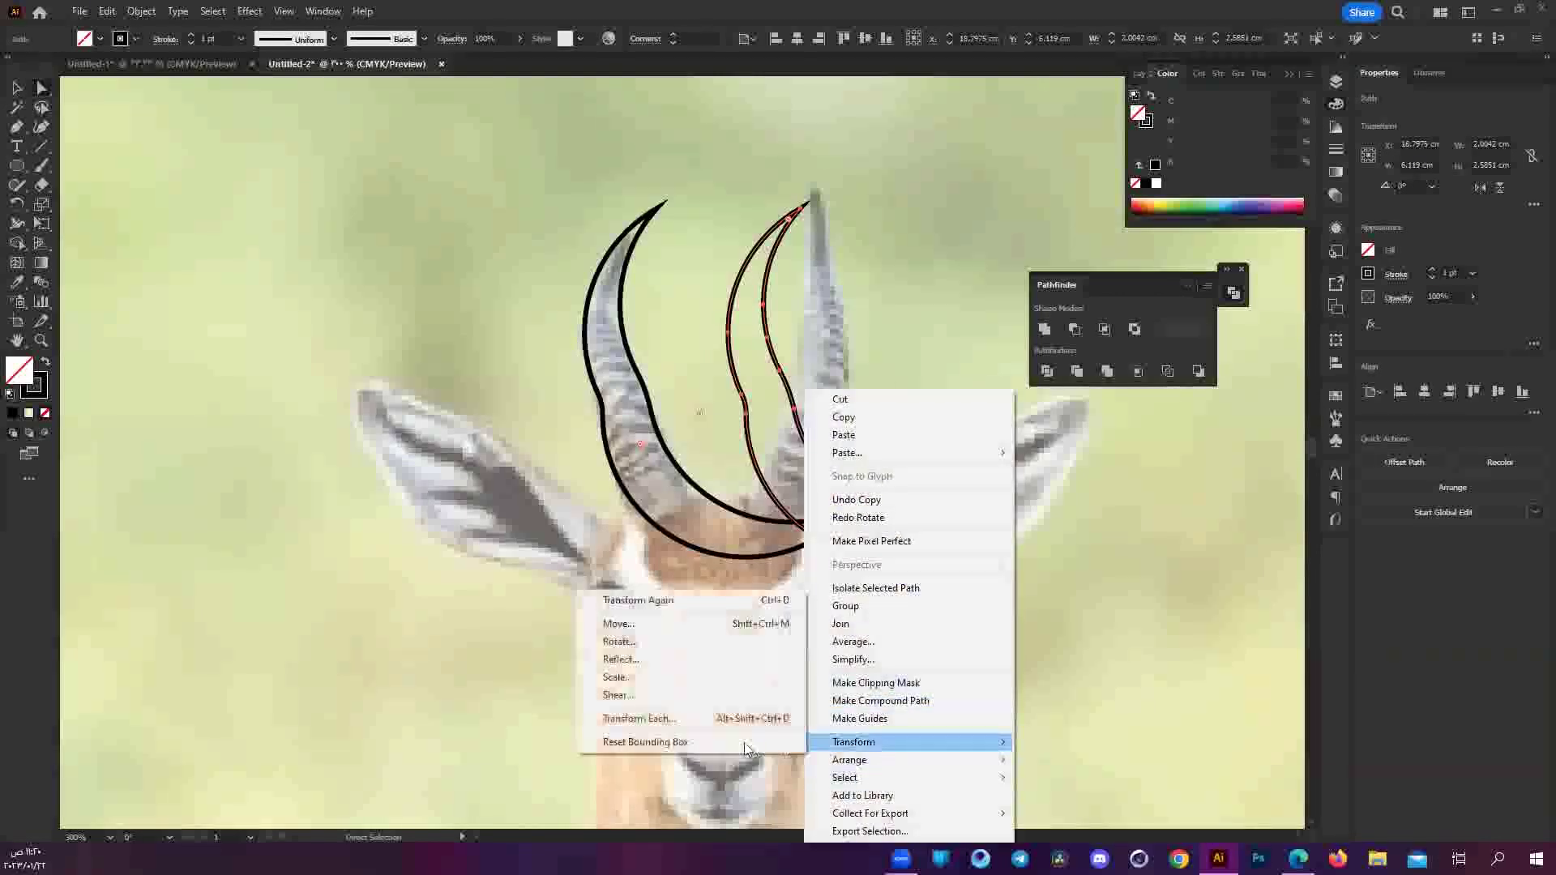
pyautogui.click(718, 665)
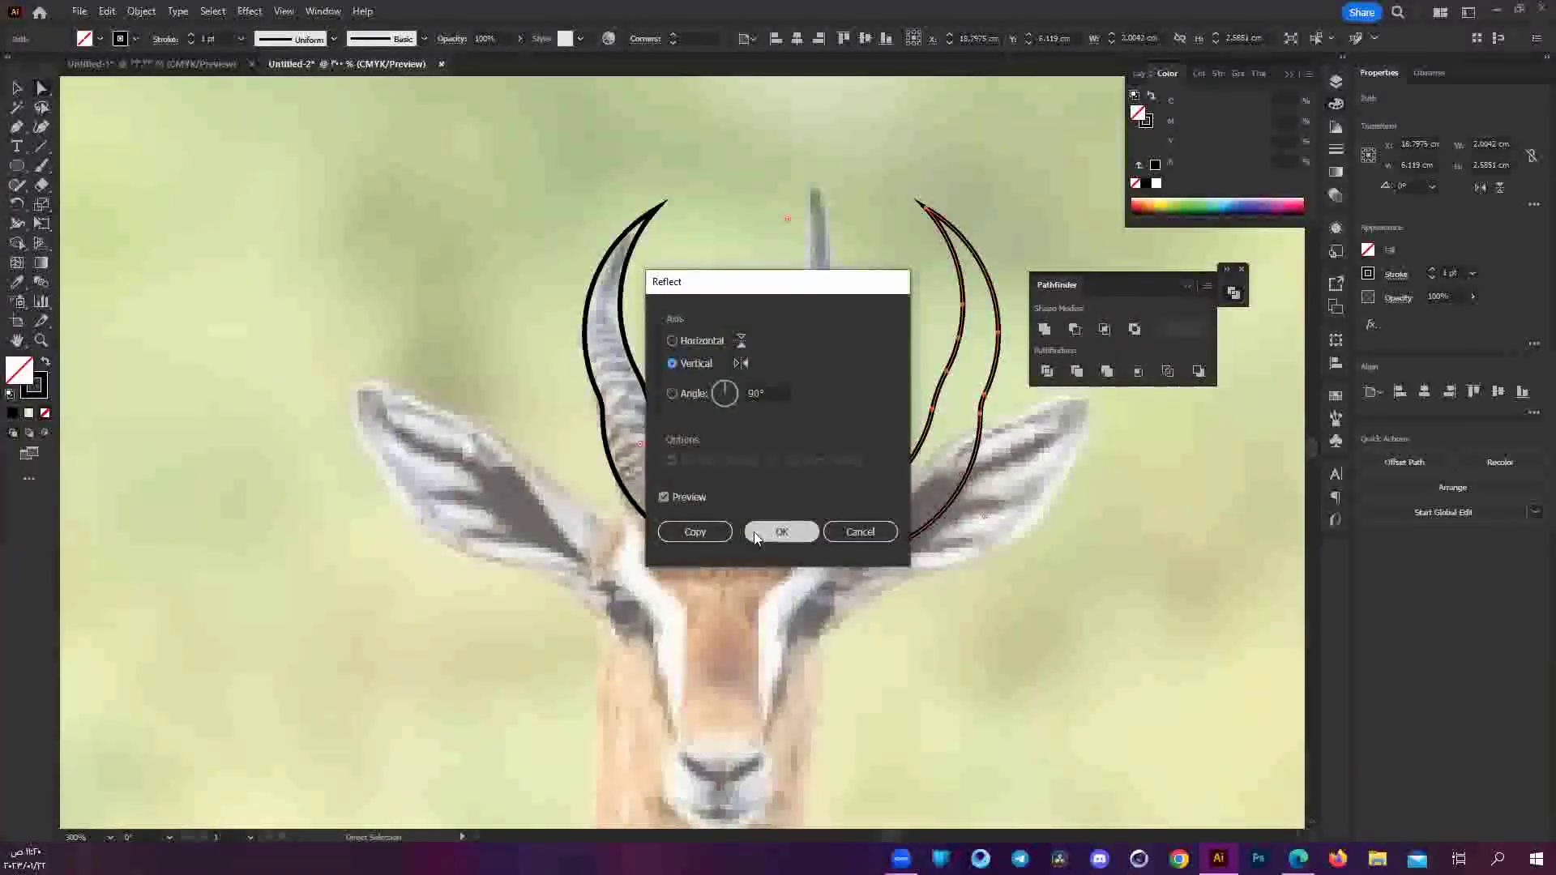
pyautogui.click(753, 531)
pyautogui.click(814, 453)
pyautogui.press('Delete')
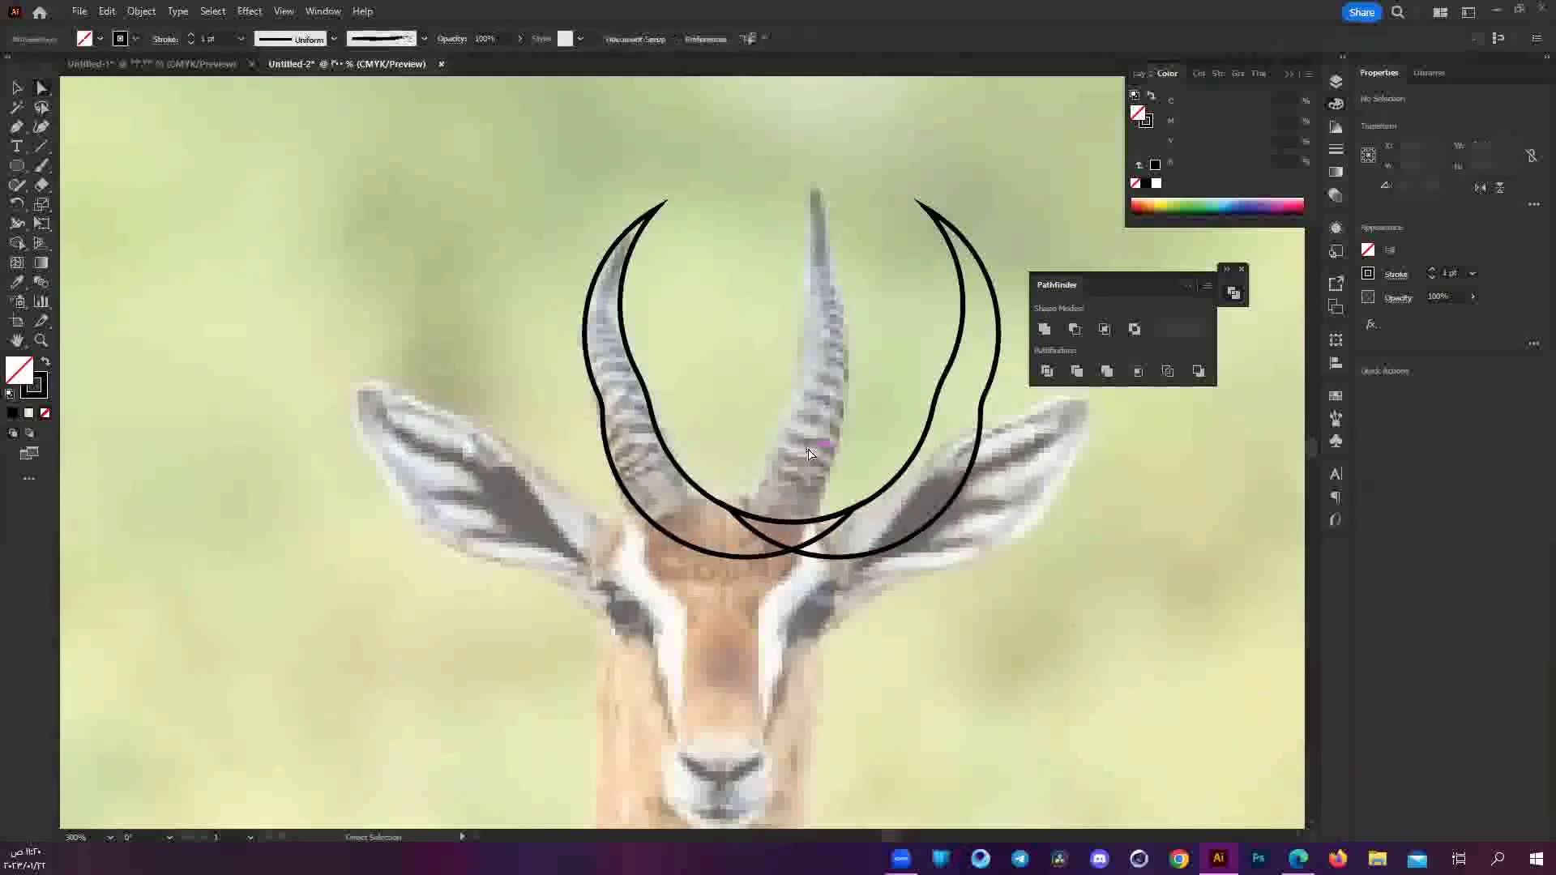
# Isolate the right horn and drag it left so it overlaps the left horn.
pyautogui.click(931, 421)
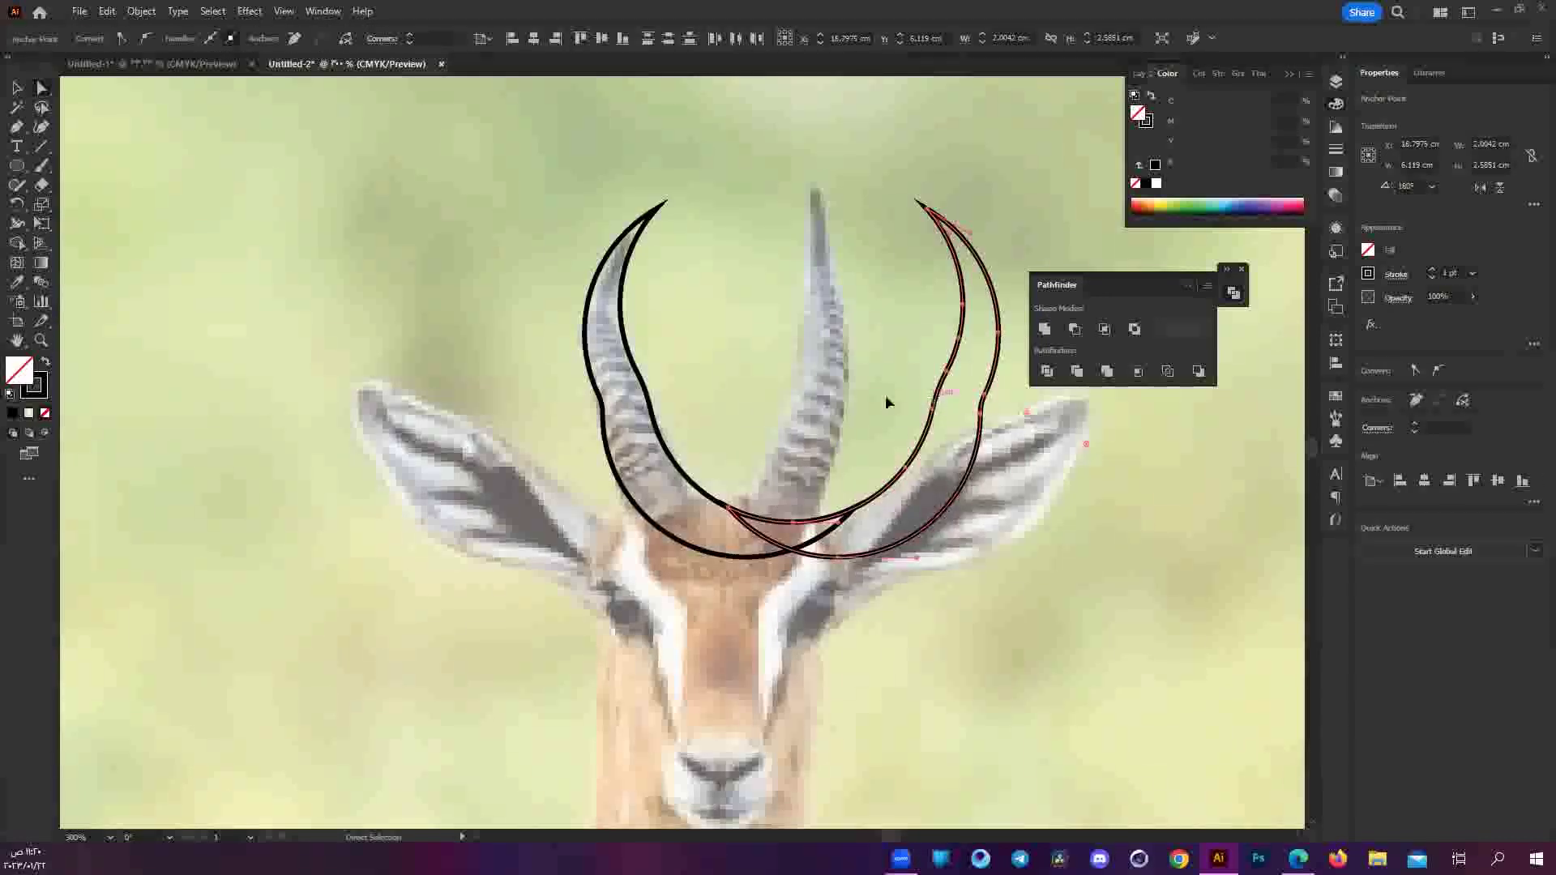
pyautogui.hotkey('ctrl', 'a')
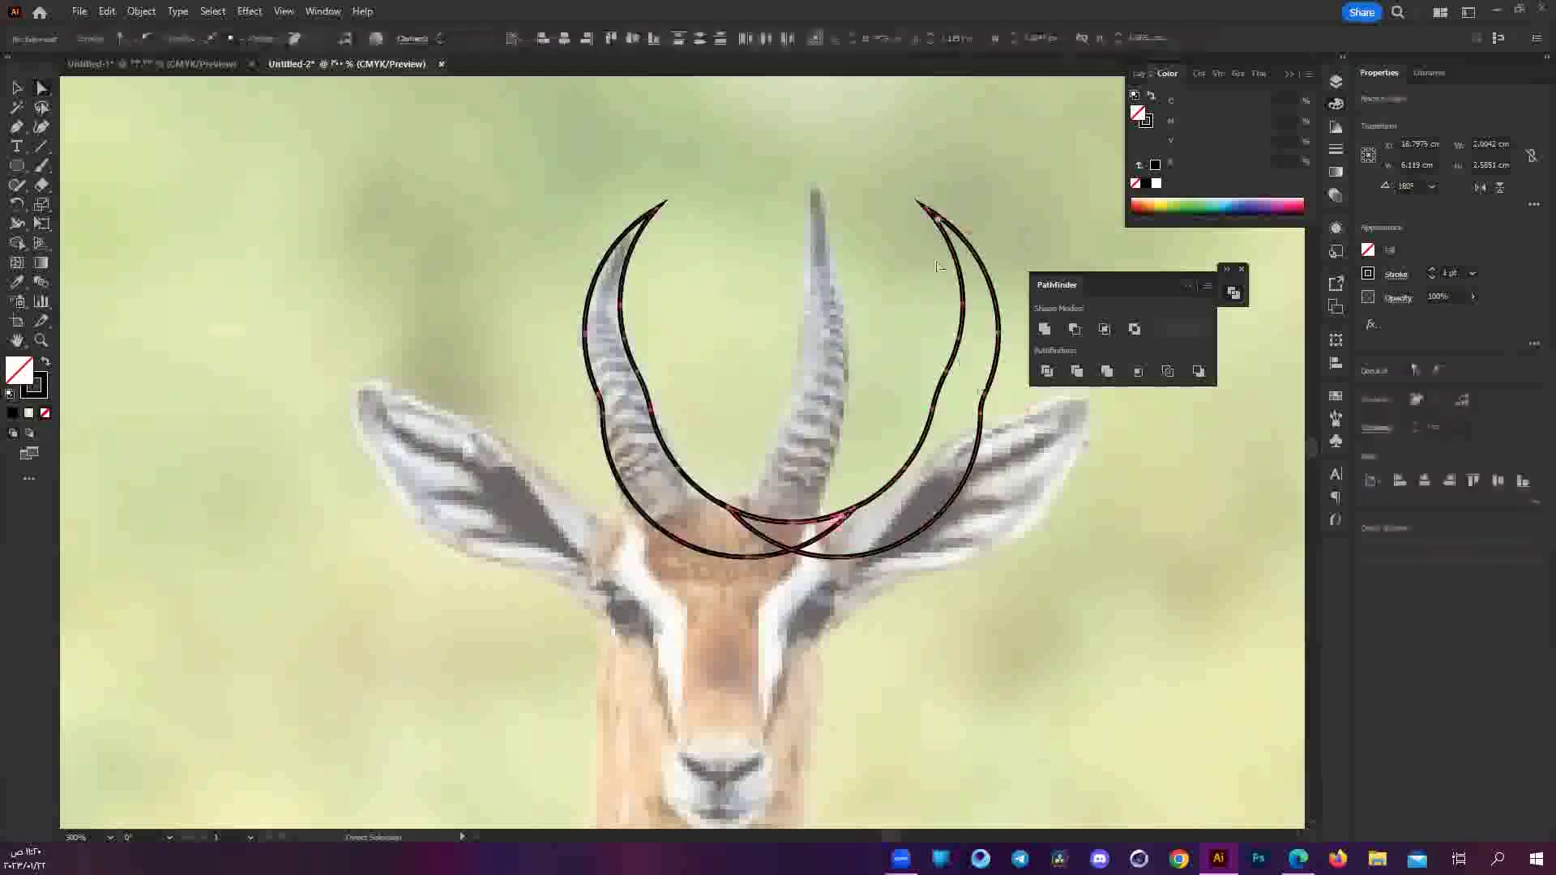
pyautogui.click(938, 266)
pyautogui.click(933, 220)
pyautogui.press('v')
pyautogui.click(964, 235)
pyautogui.moveTo(963, 237); pyautogui.dragTo(819, 244)
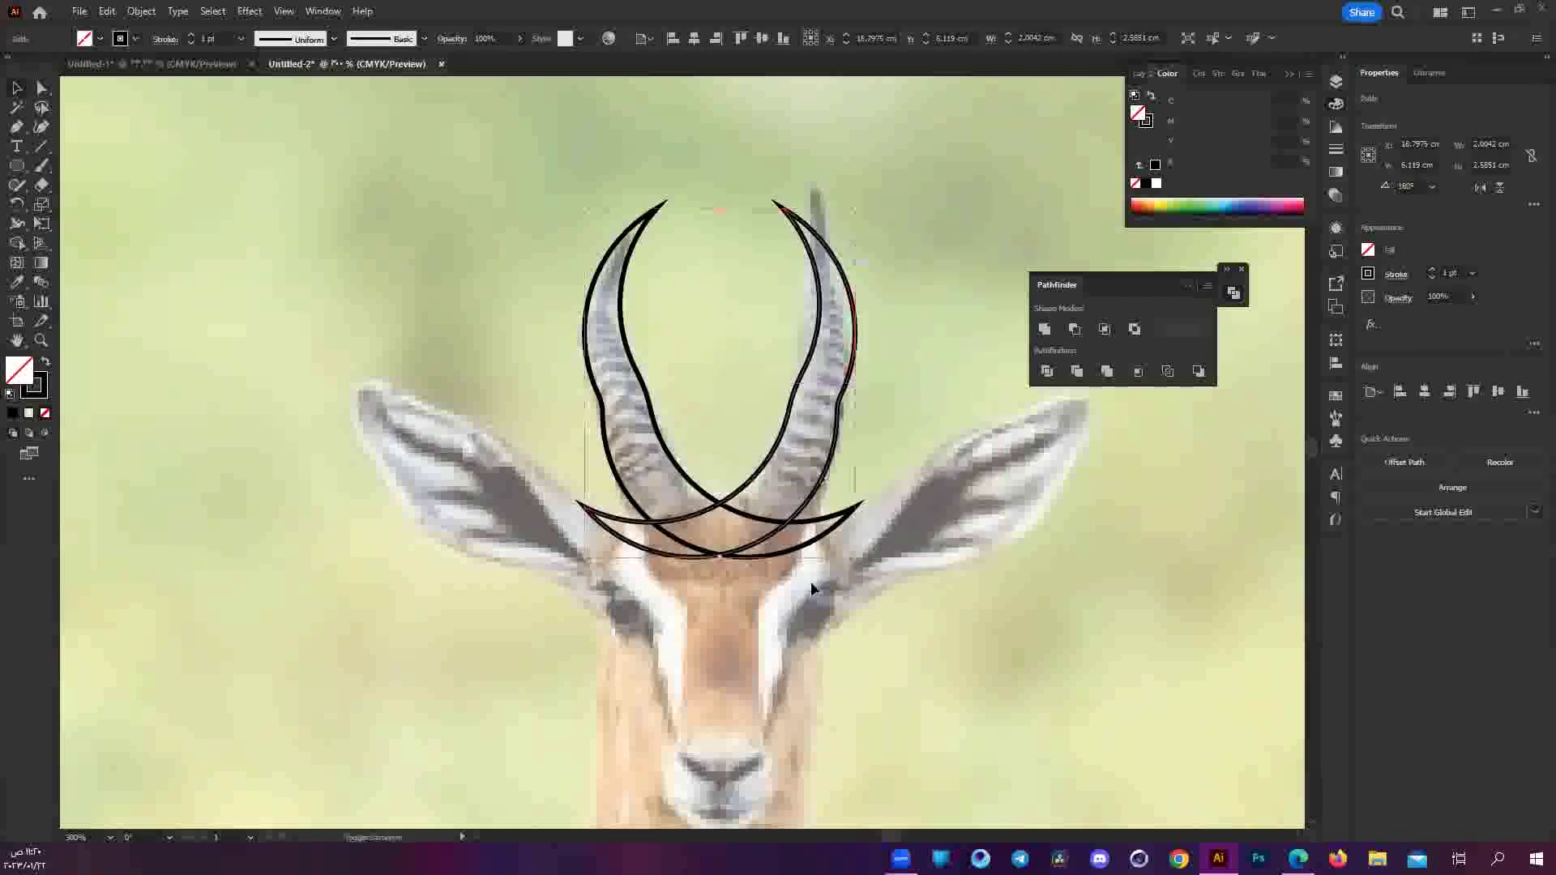
# Select both horns, split them with Pathfinder Divide, and ungroup the pieces.
pyautogui.click(818, 659)
pyautogui.keyDown('alt'); pyautogui.scroll(3, 730, 632); pyautogui.keyUp('alt')
pyautogui.moveTo(1051, 716); pyautogui.dragTo(977, 349)
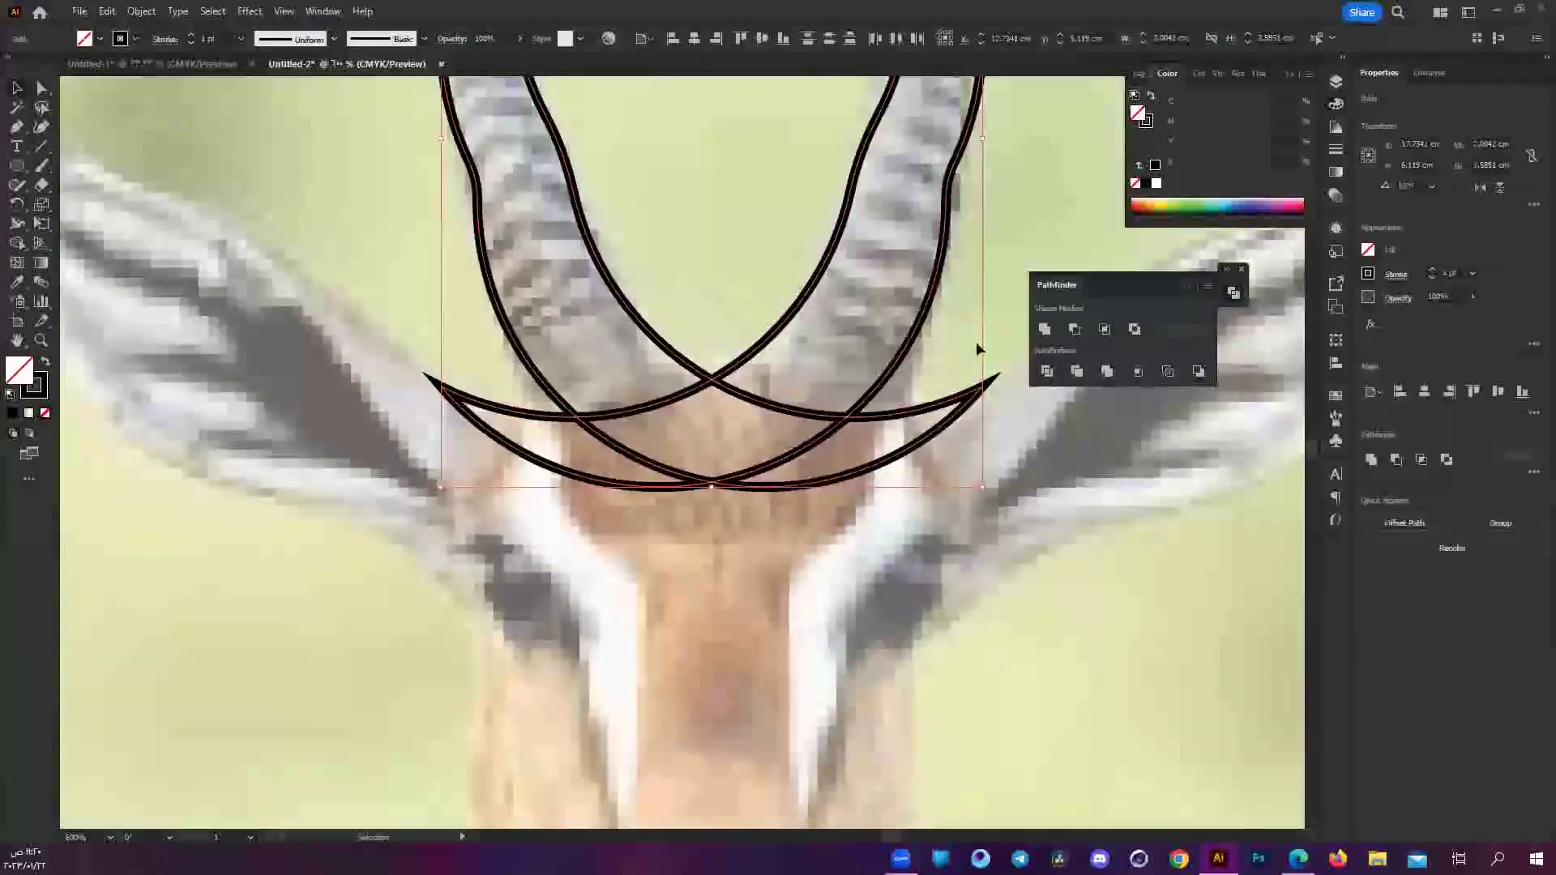
pyautogui.click(1047, 371)
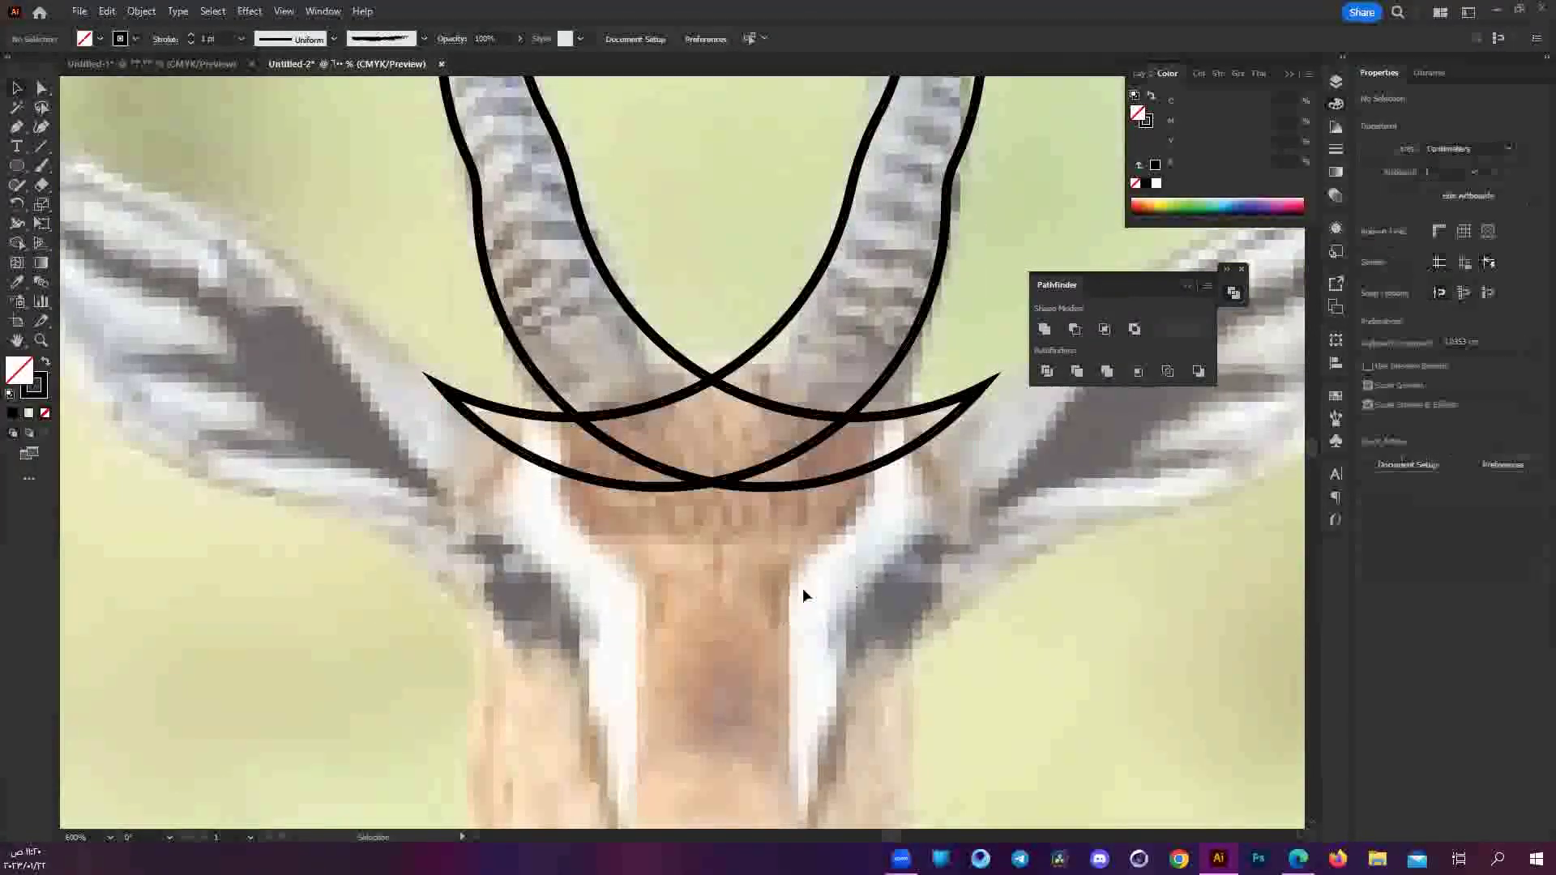
pyautogui.rightClick(831, 452)
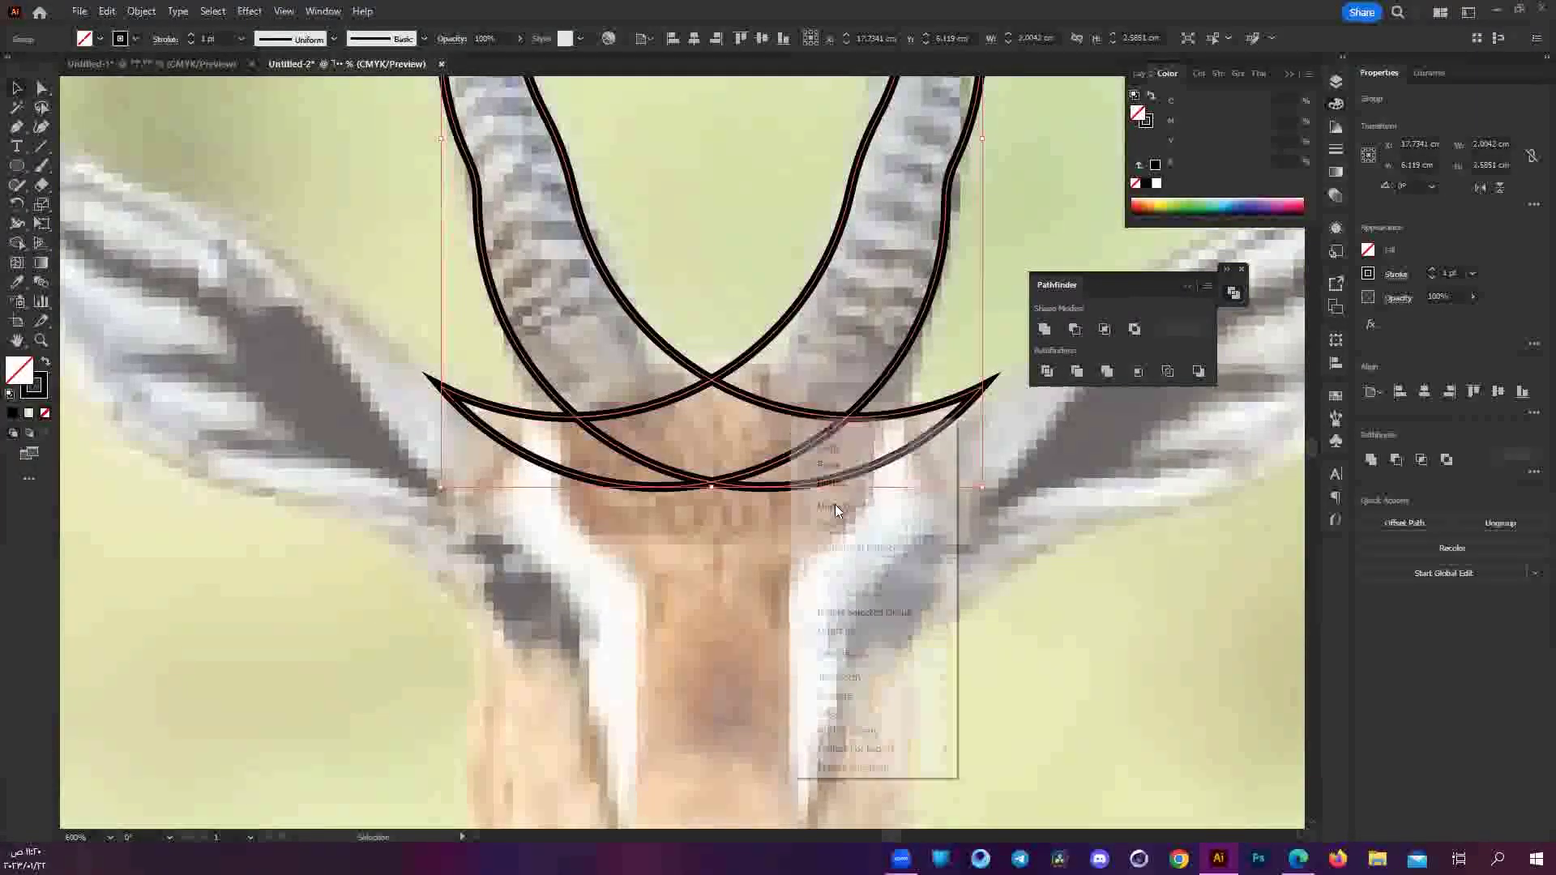
pyautogui.click(864, 630)
# Delete the two crescent-tip pieces and unite the remaining pieces into one horn.
pyautogui.click(870, 678)
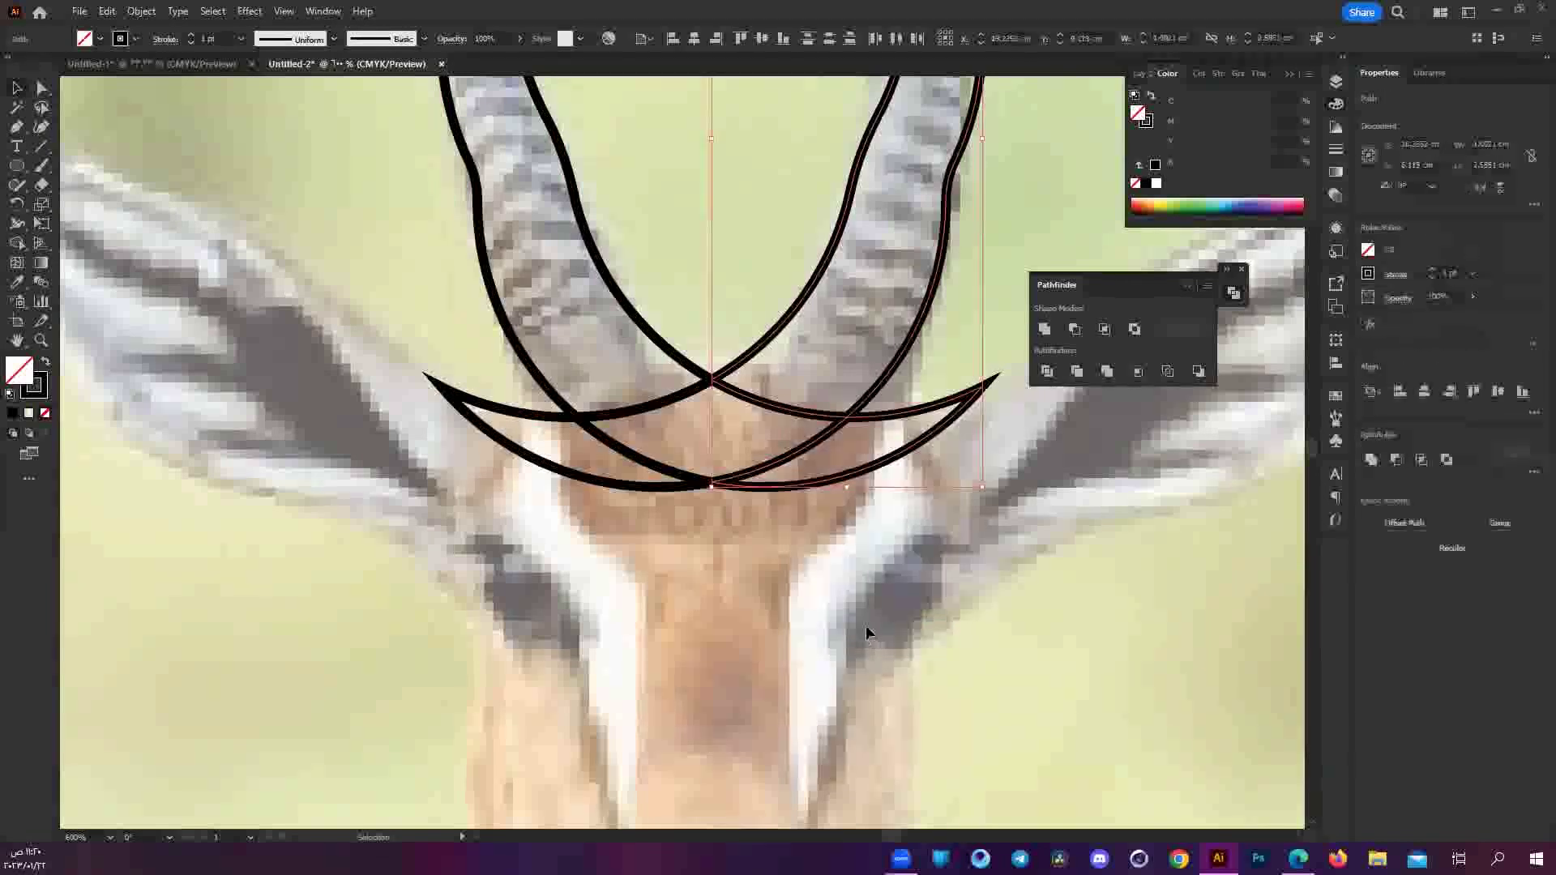
pyautogui.click(940, 431)
pyautogui.press('Delete')
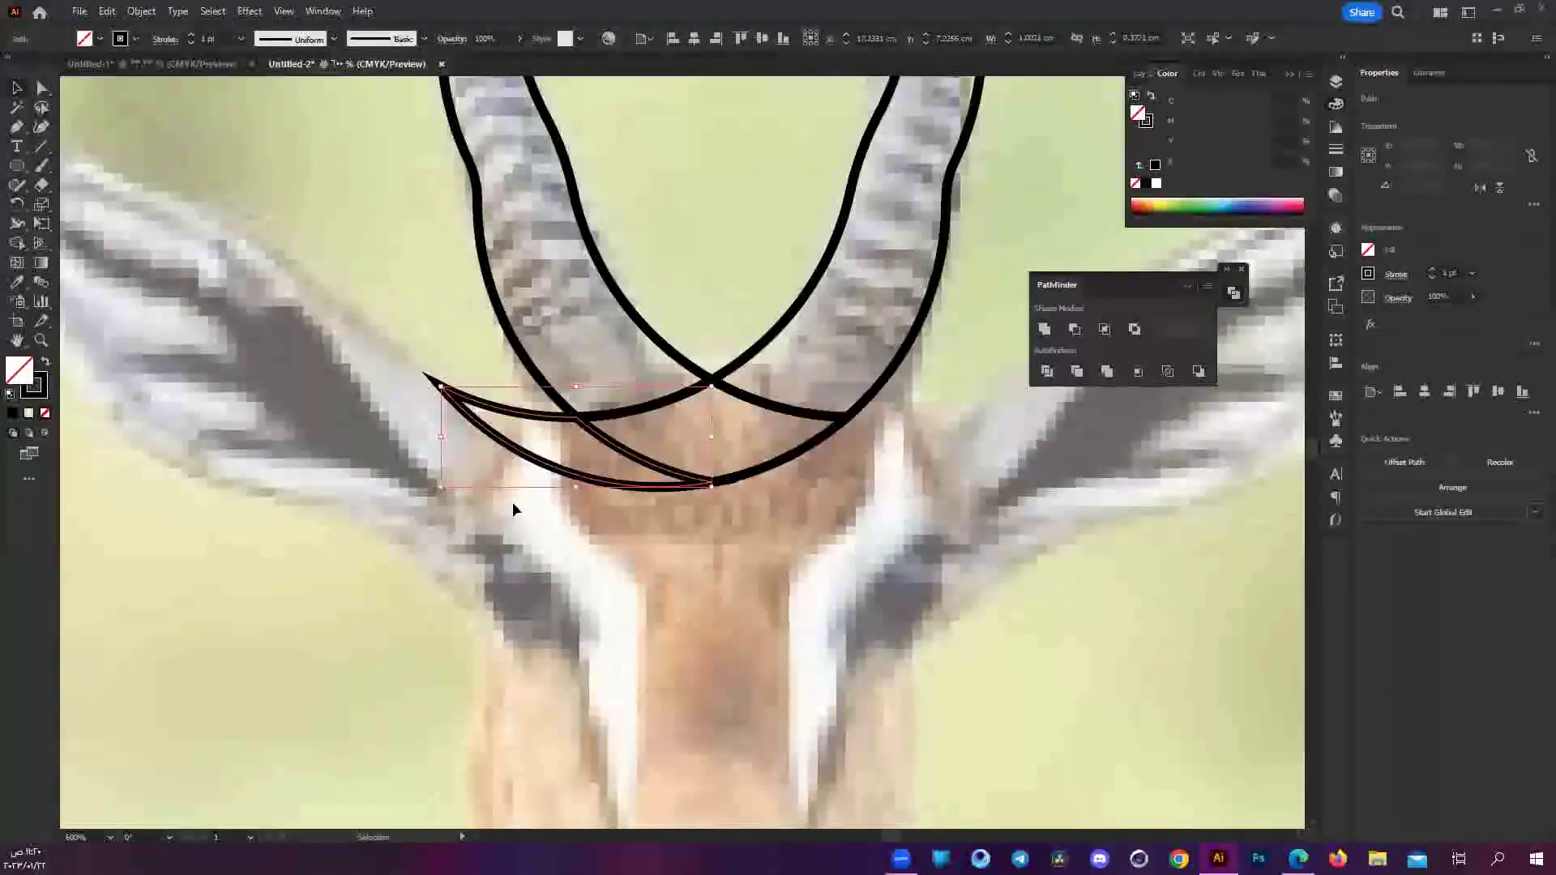
pyautogui.click(491, 449)
pyautogui.press('Delete')
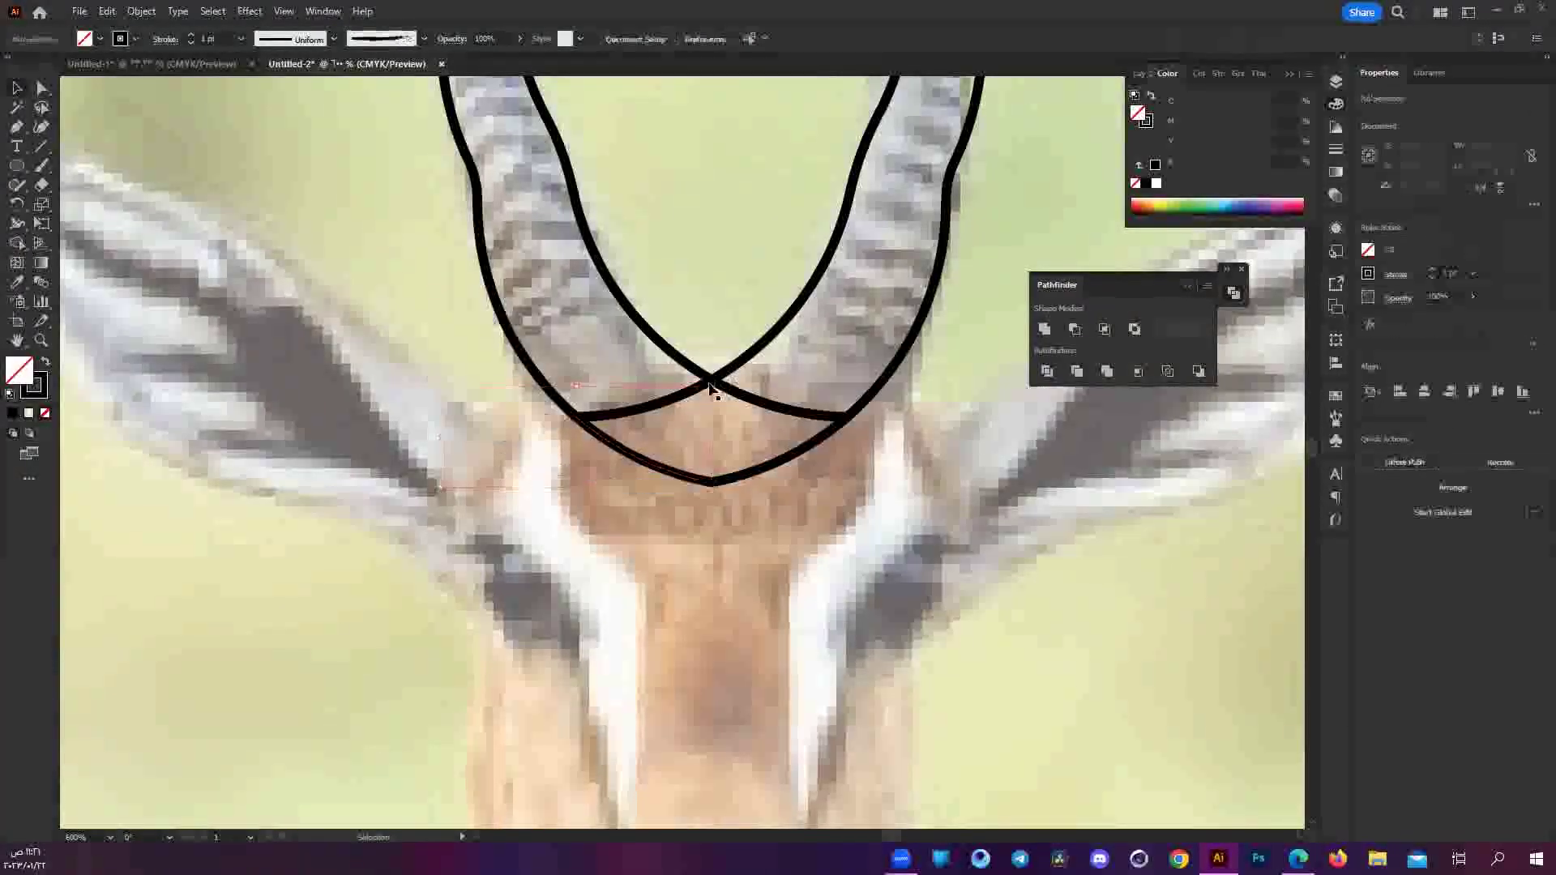
pyautogui.hotkey('ctrl', 'a')
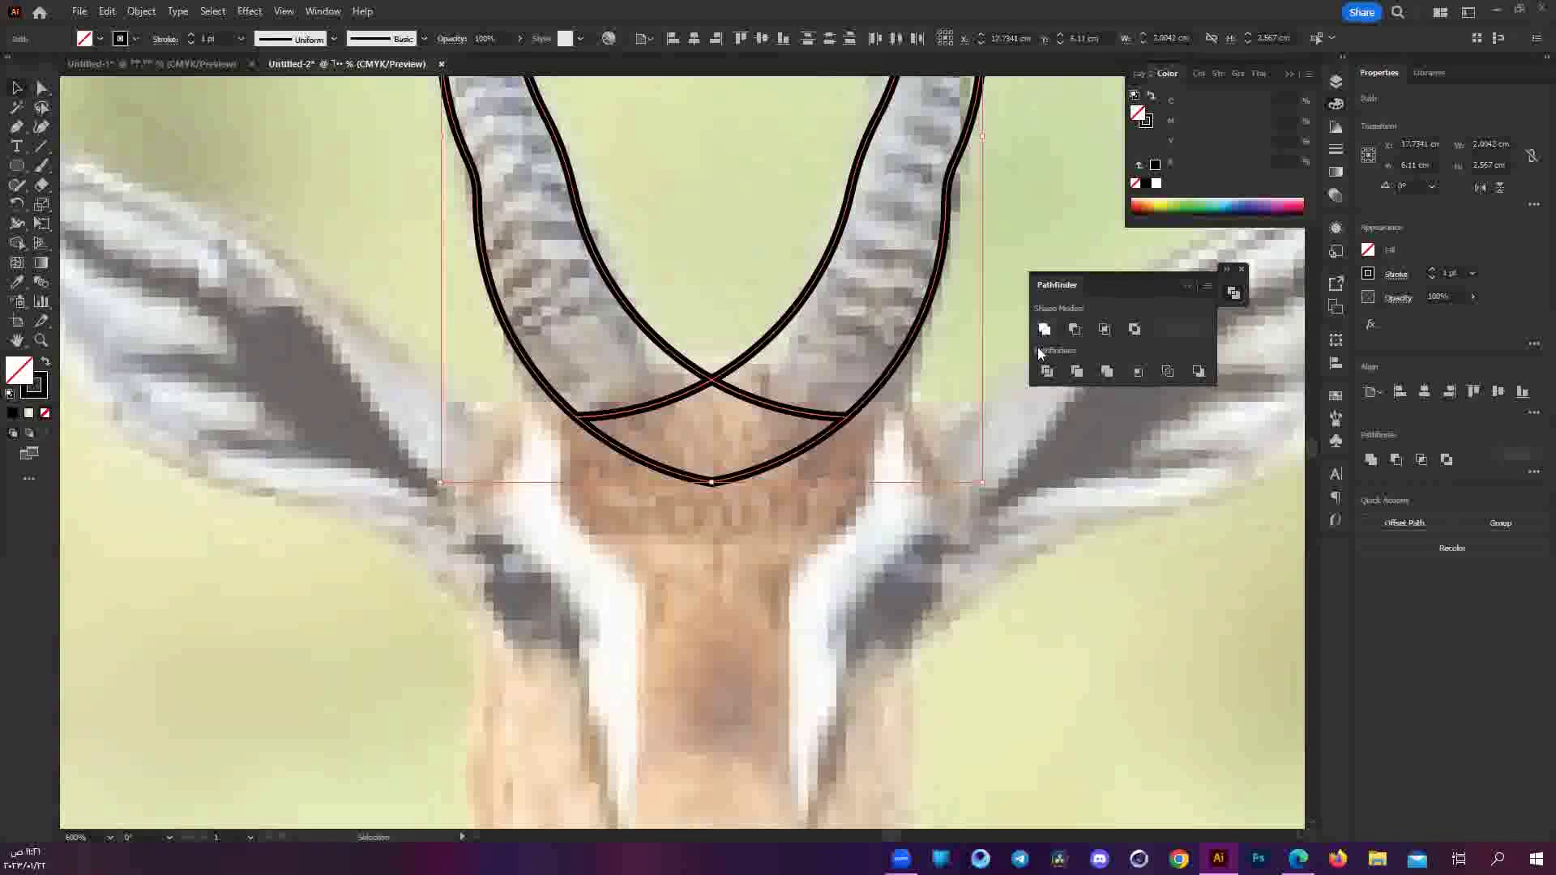
pyautogui.click(1044, 329)
pyautogui.click(946, 694)
pyautogui.scroll(-3, 938, 704)
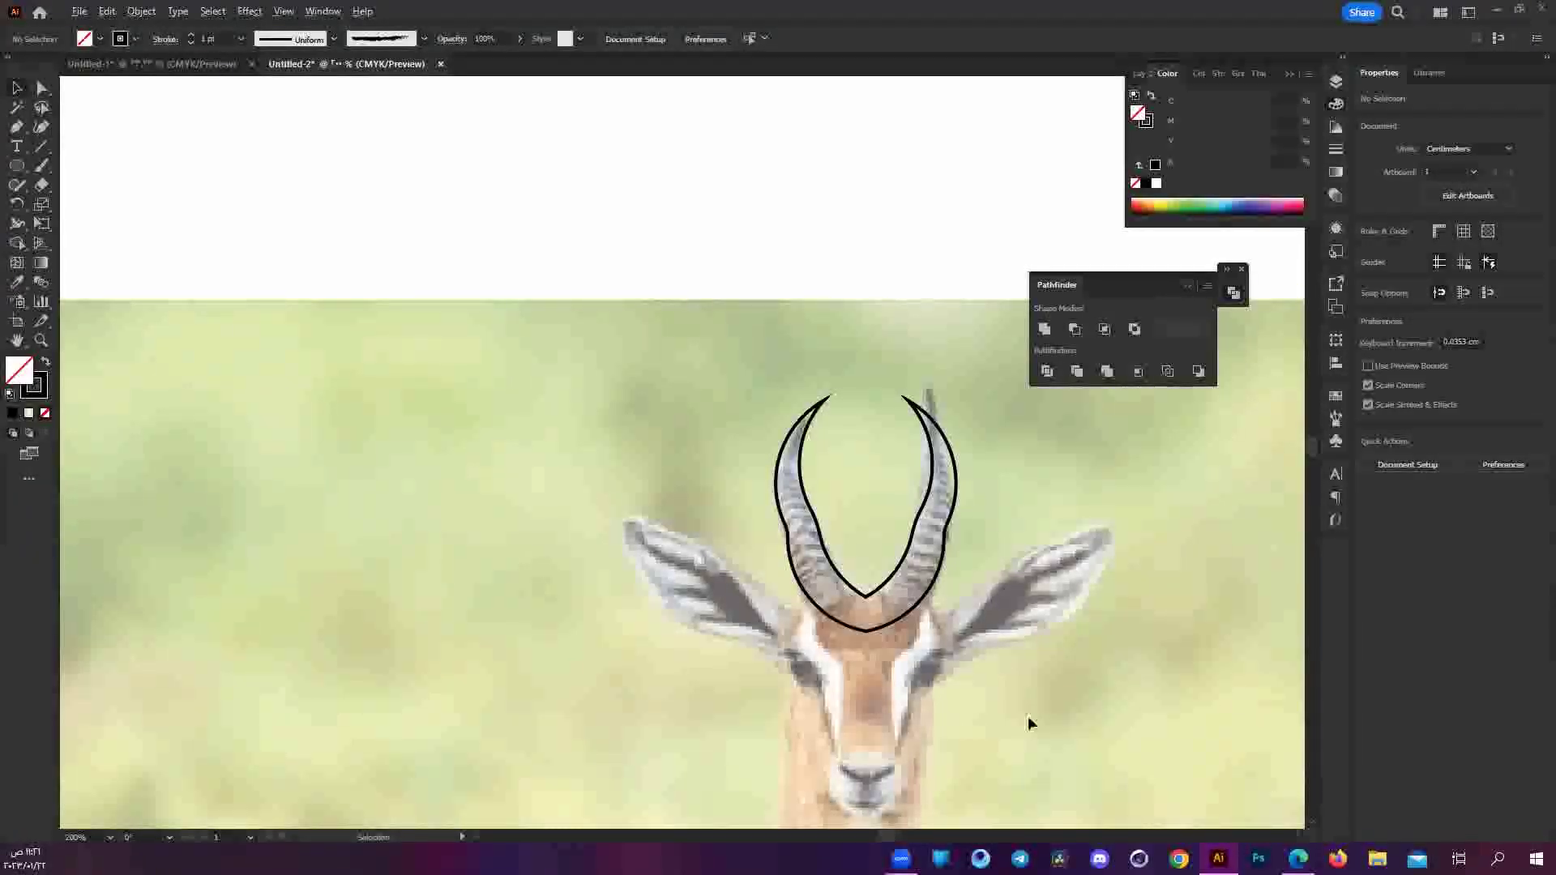
# Zoom out to the whole artboard and delete the gazelle photo from the Layers panel.
pyautogui.scroll(-2, 969, 597)
pyautogui.scroll(-1, 969, 596)
pyautogui.scroll(-3, 968, 595)
pyautogui.scroll(-2, 967, 595)
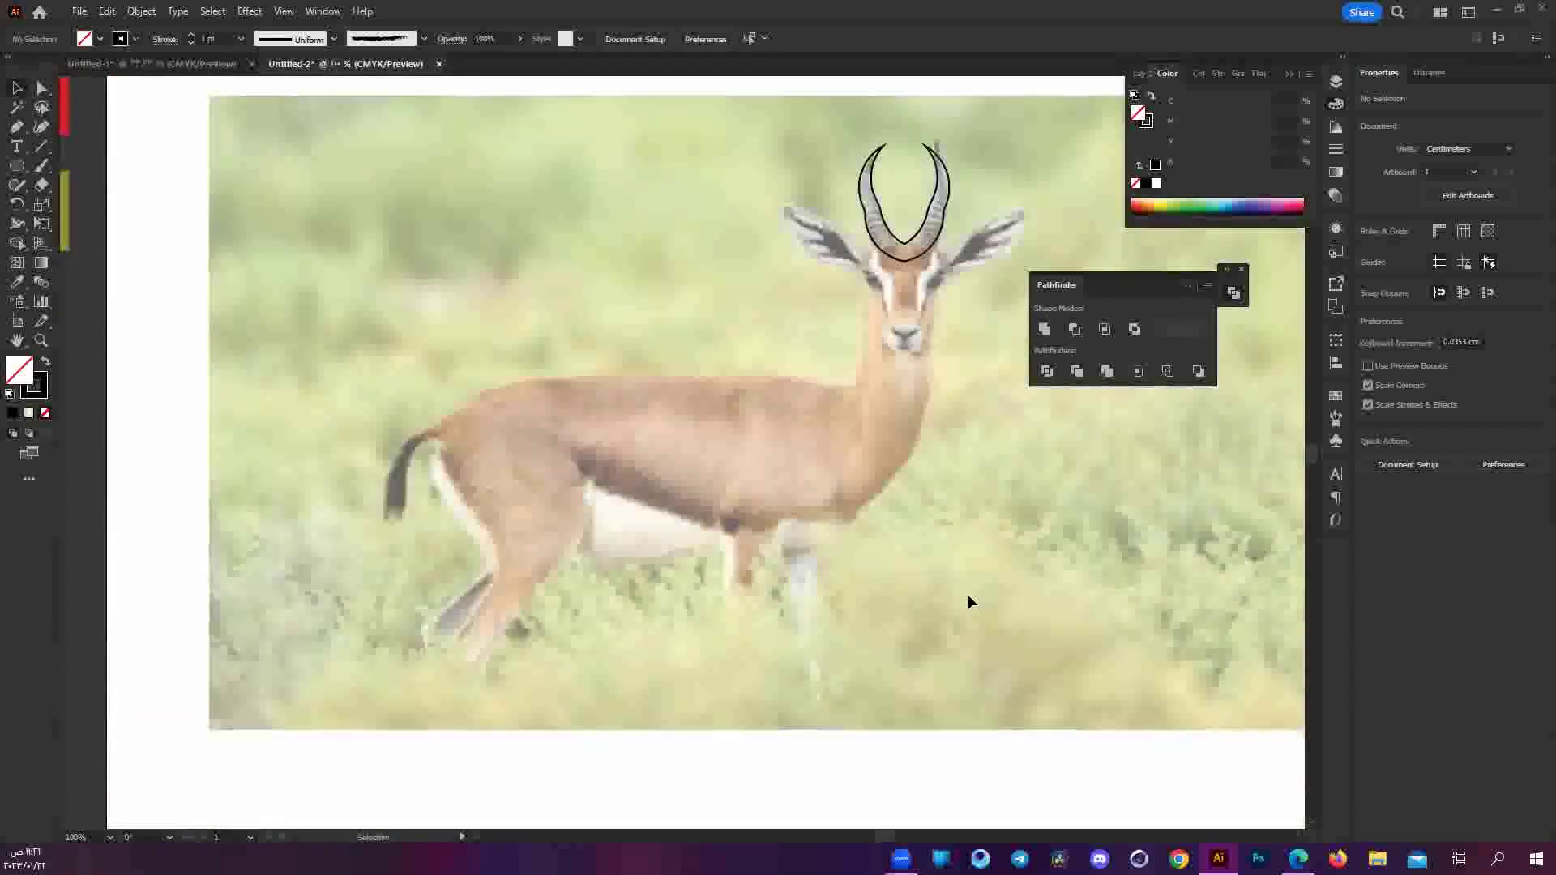
pyautogui.scroll(-1, 968, 595)
pyautogui.scroll(-2, 854, 495)
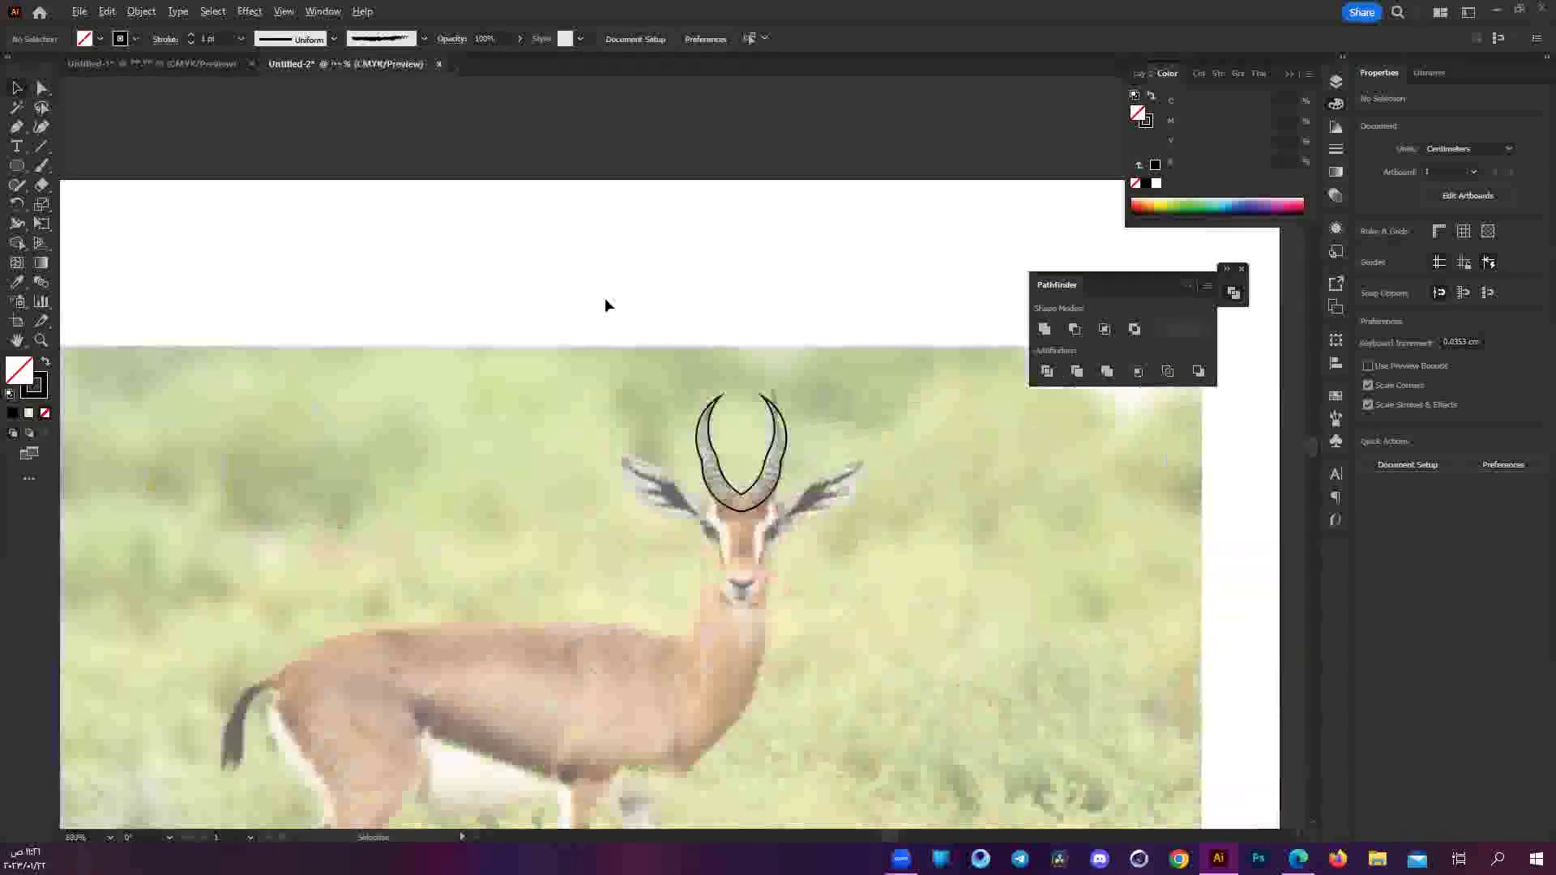
pyautogui.hotkey('ctrl', '1')
pyautogui.hotkey('ctrl', 'z')
pyautogui.click(889, 713)
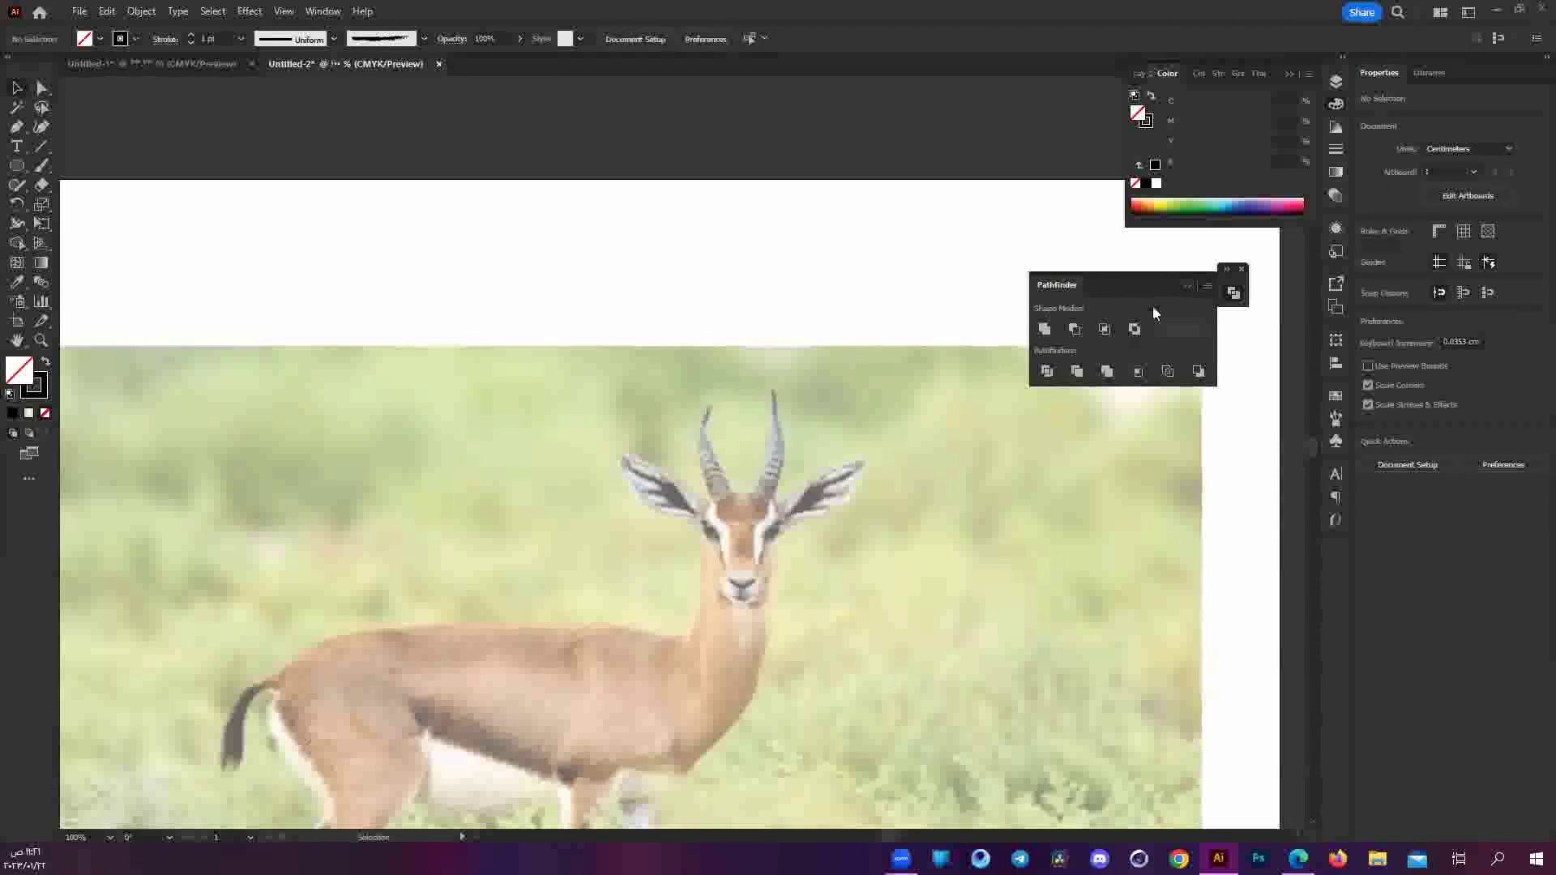
pyautogui.hotkey('ctrl', '-')
pyautogui.hotkey('ctrl', '-')
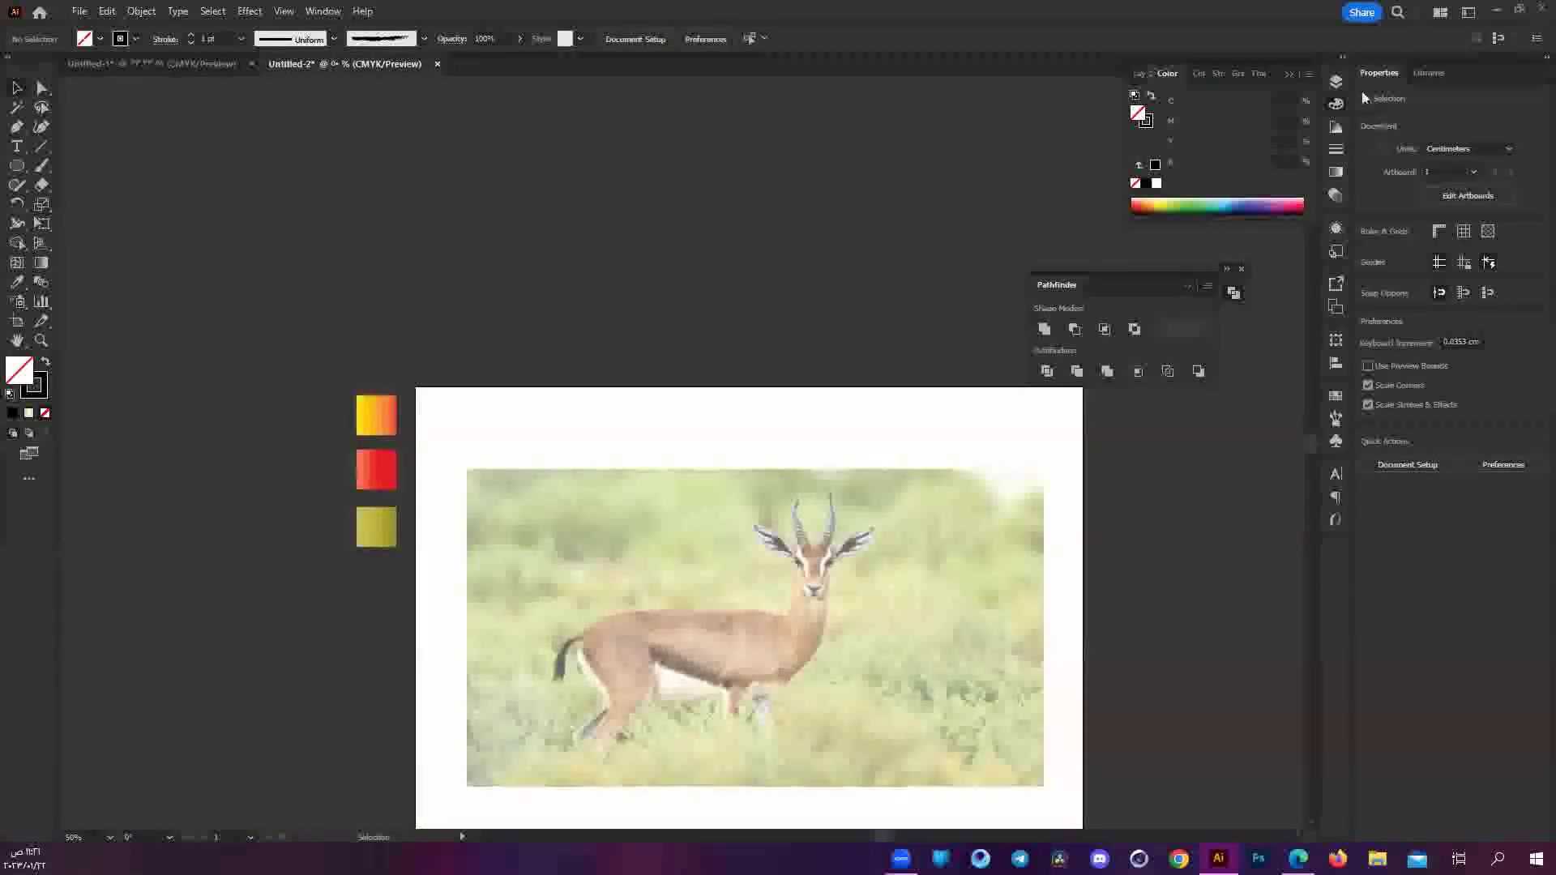
pyautogui.click(1339, 81)
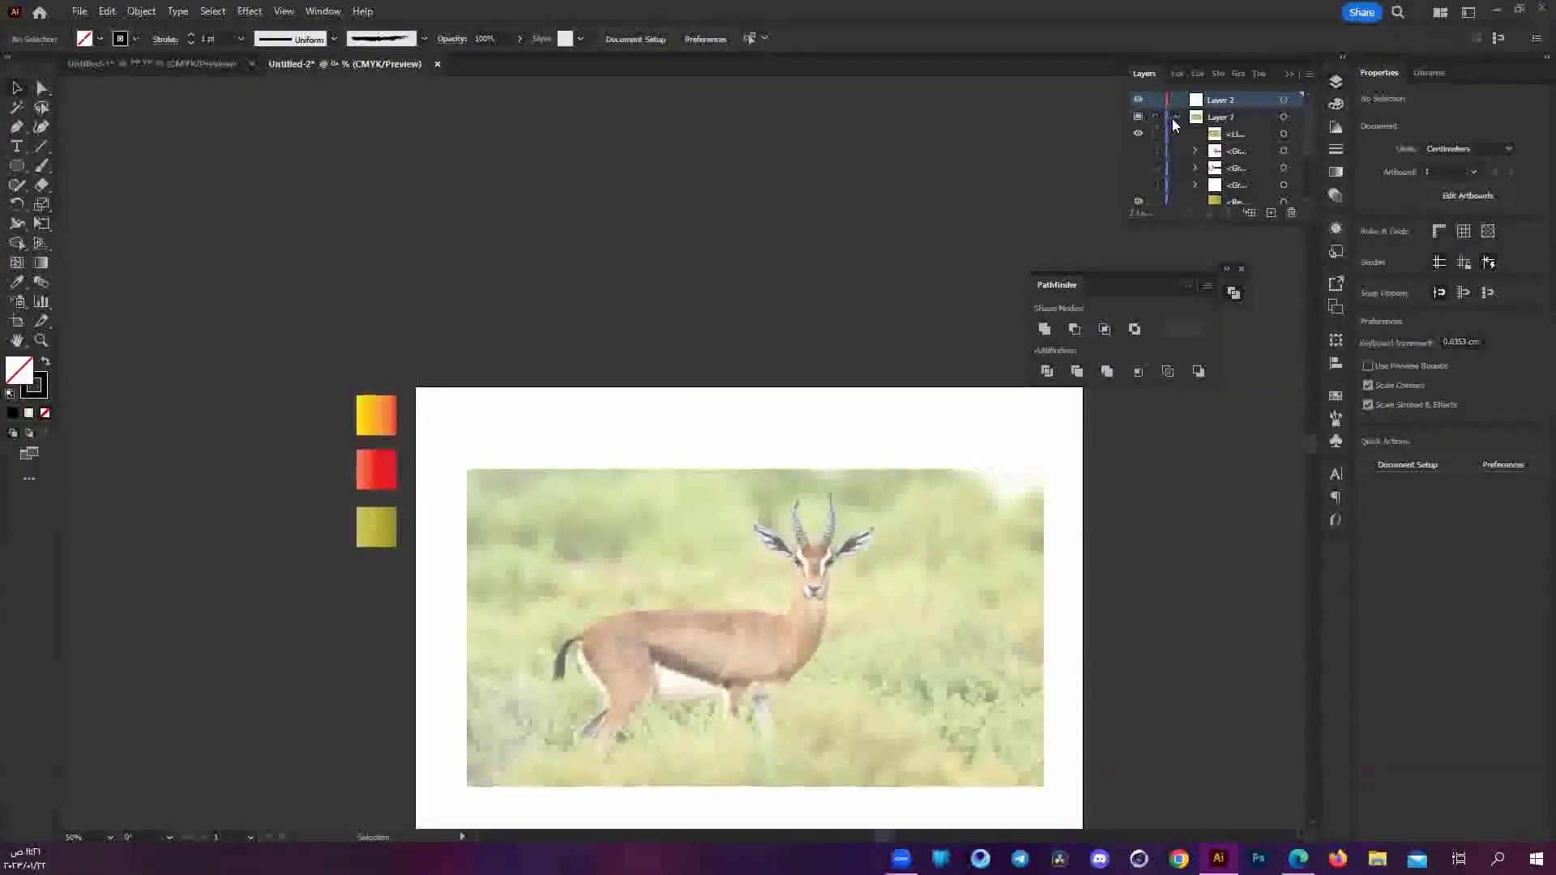
pyautogui.click(1284, 133)
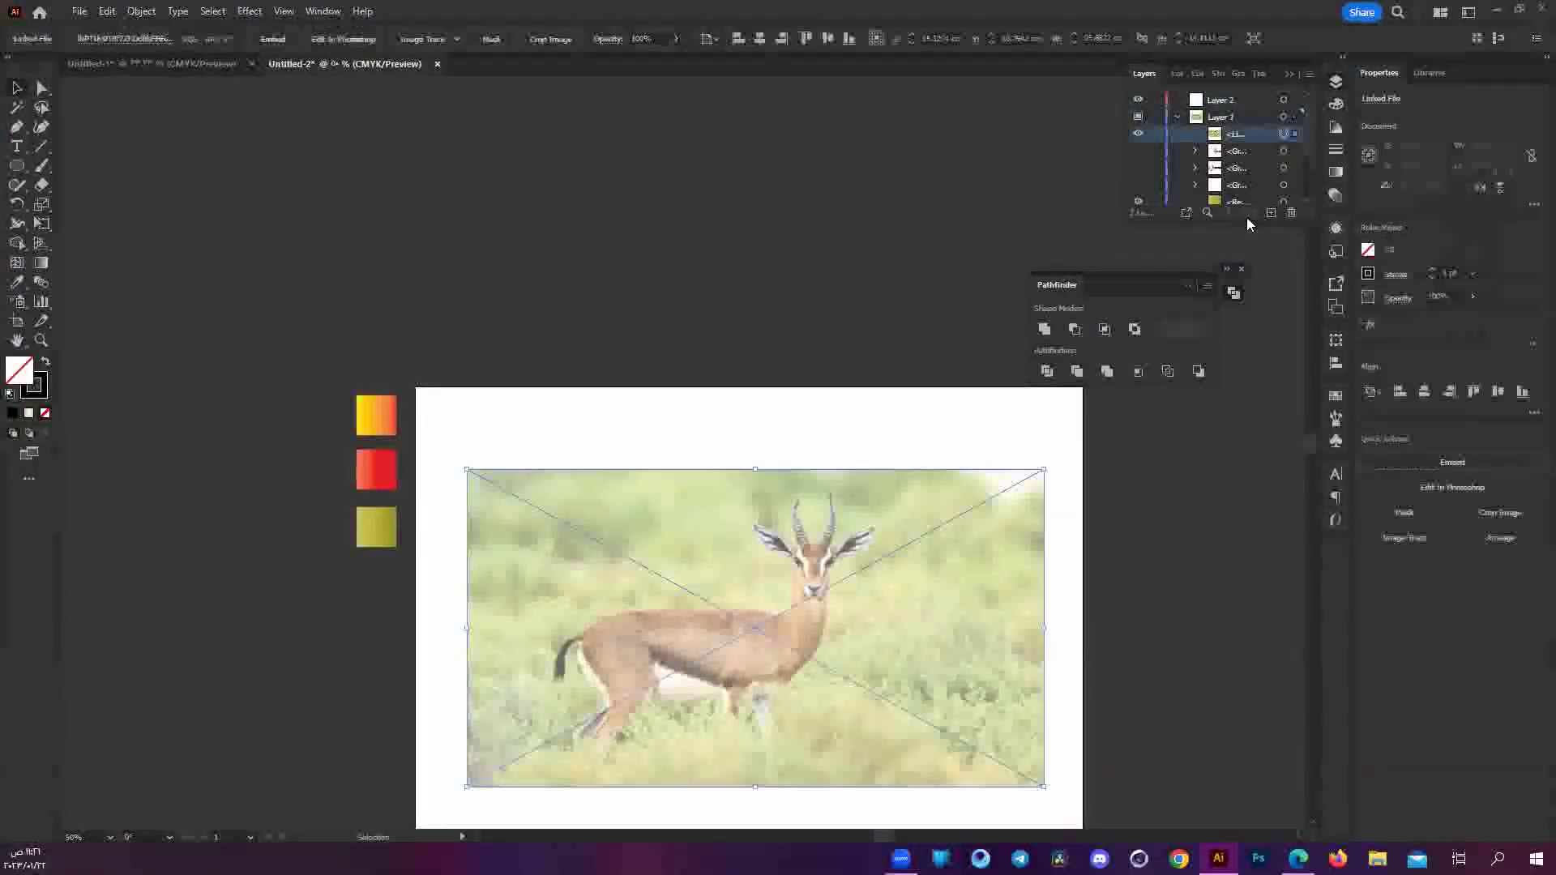
pyautogui.press('Delete')
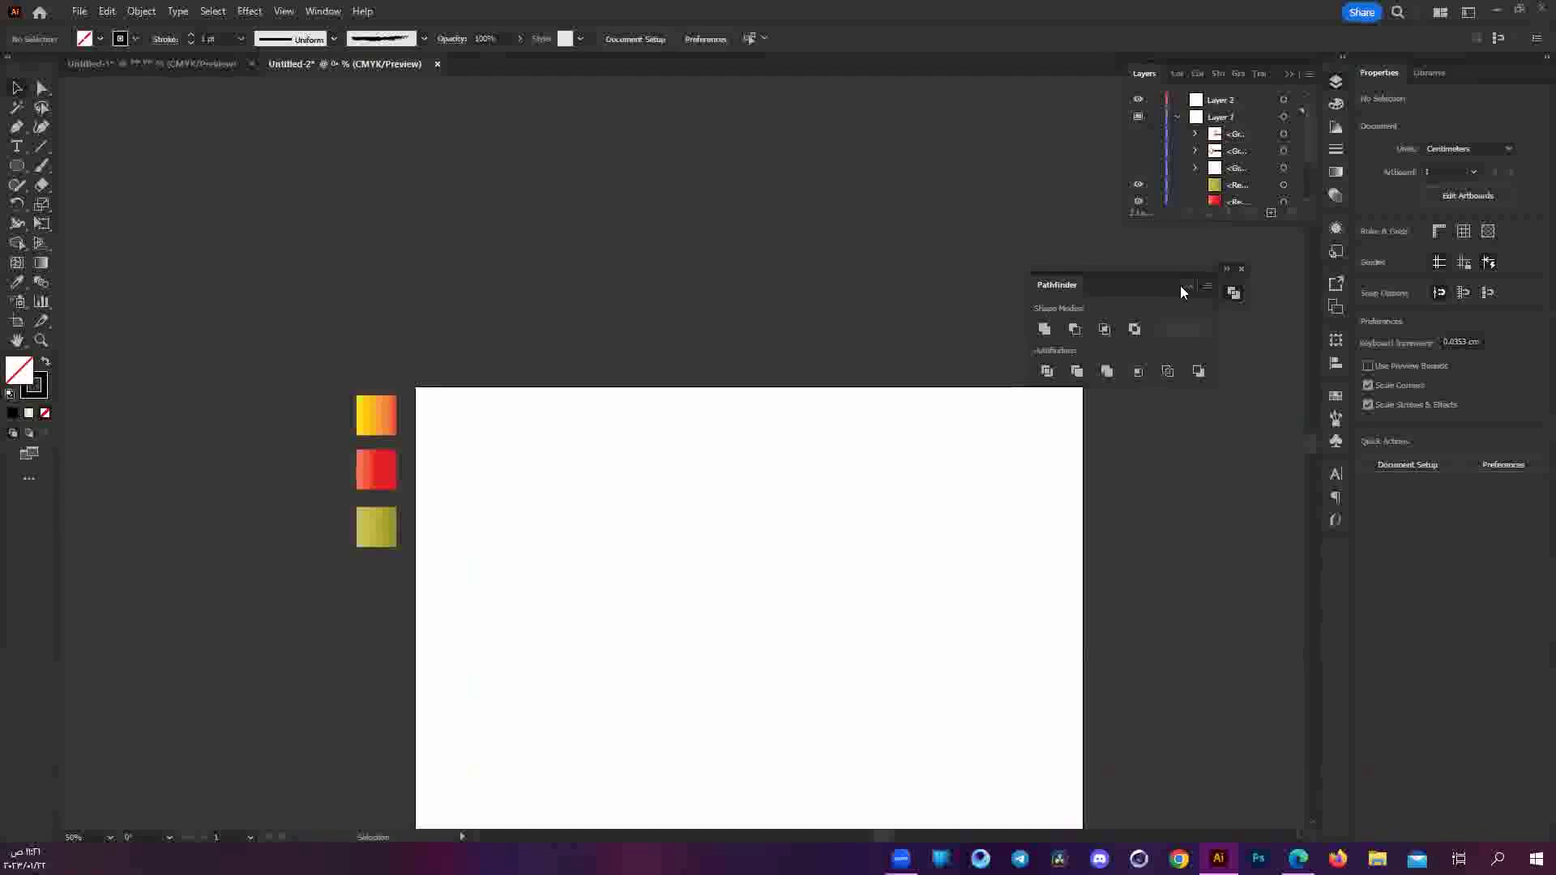
# Collapse the Pathfinder panel and toggle layer visibility to preview the ring and red figure logos.
pyautogui.click(1186, 286)
pyautogui.click(1138, 151)
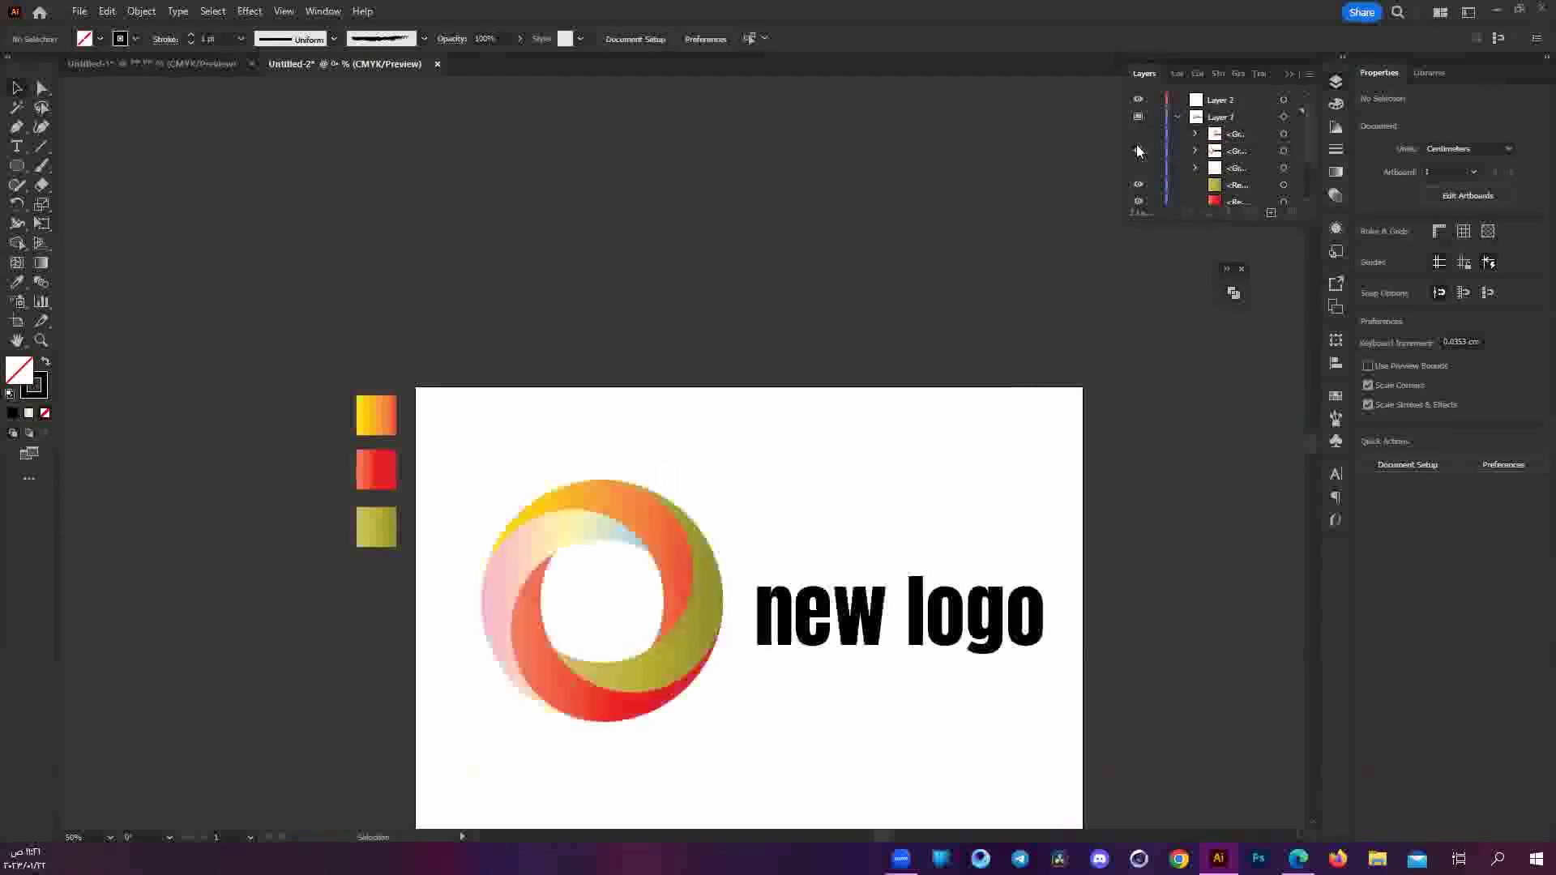
pyautogui.click(1138, 134)
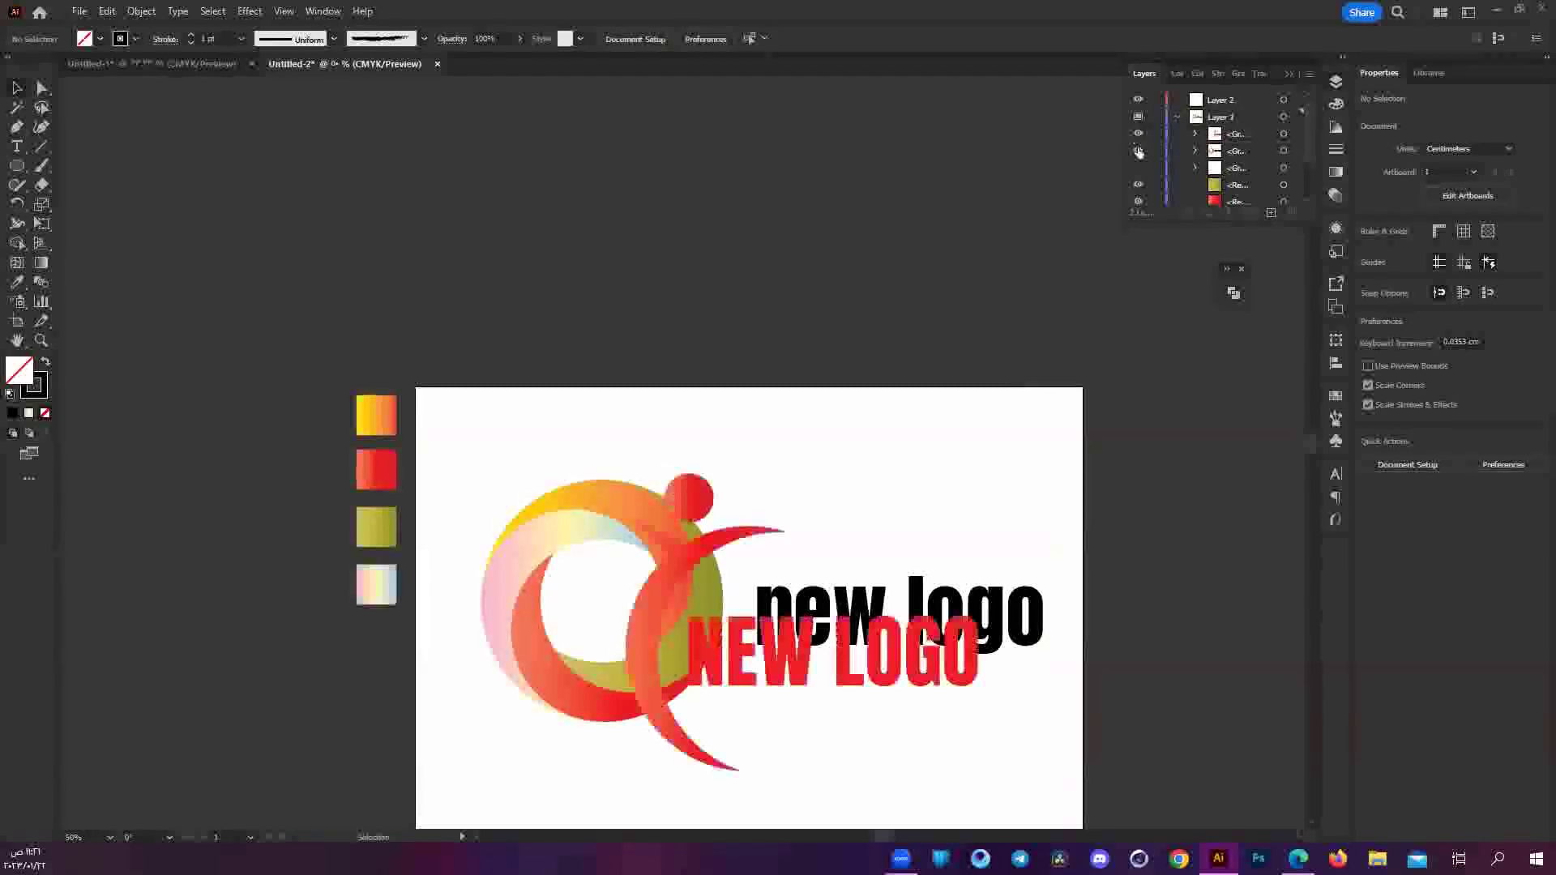
pyautogui.click(1137, 151)
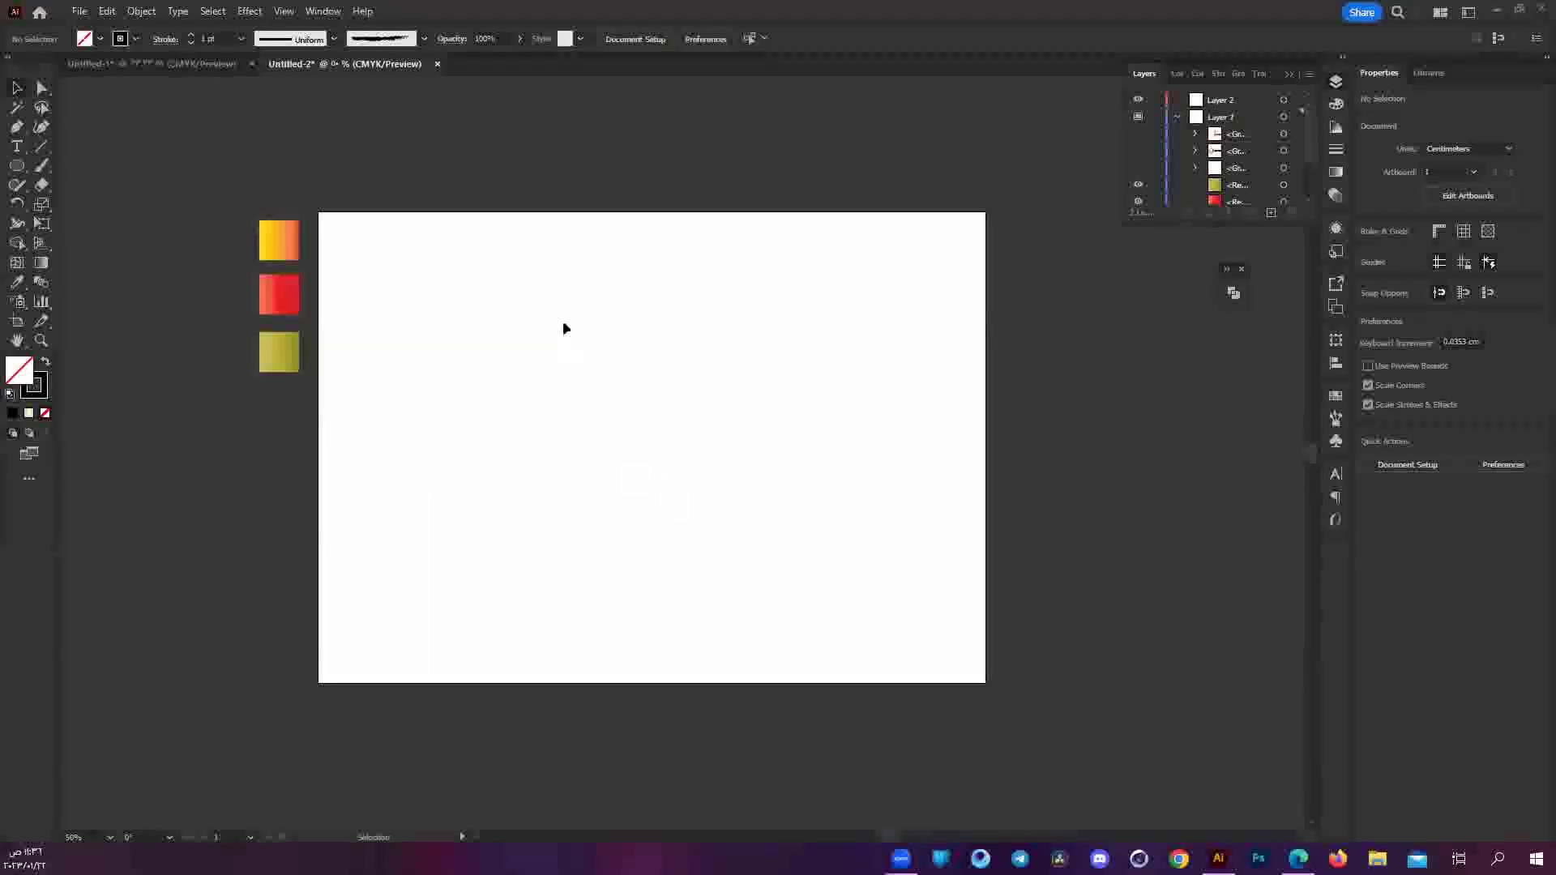
# Draw a large circle with a white (ffffff) fill.
pyautogui.click(26, 170)
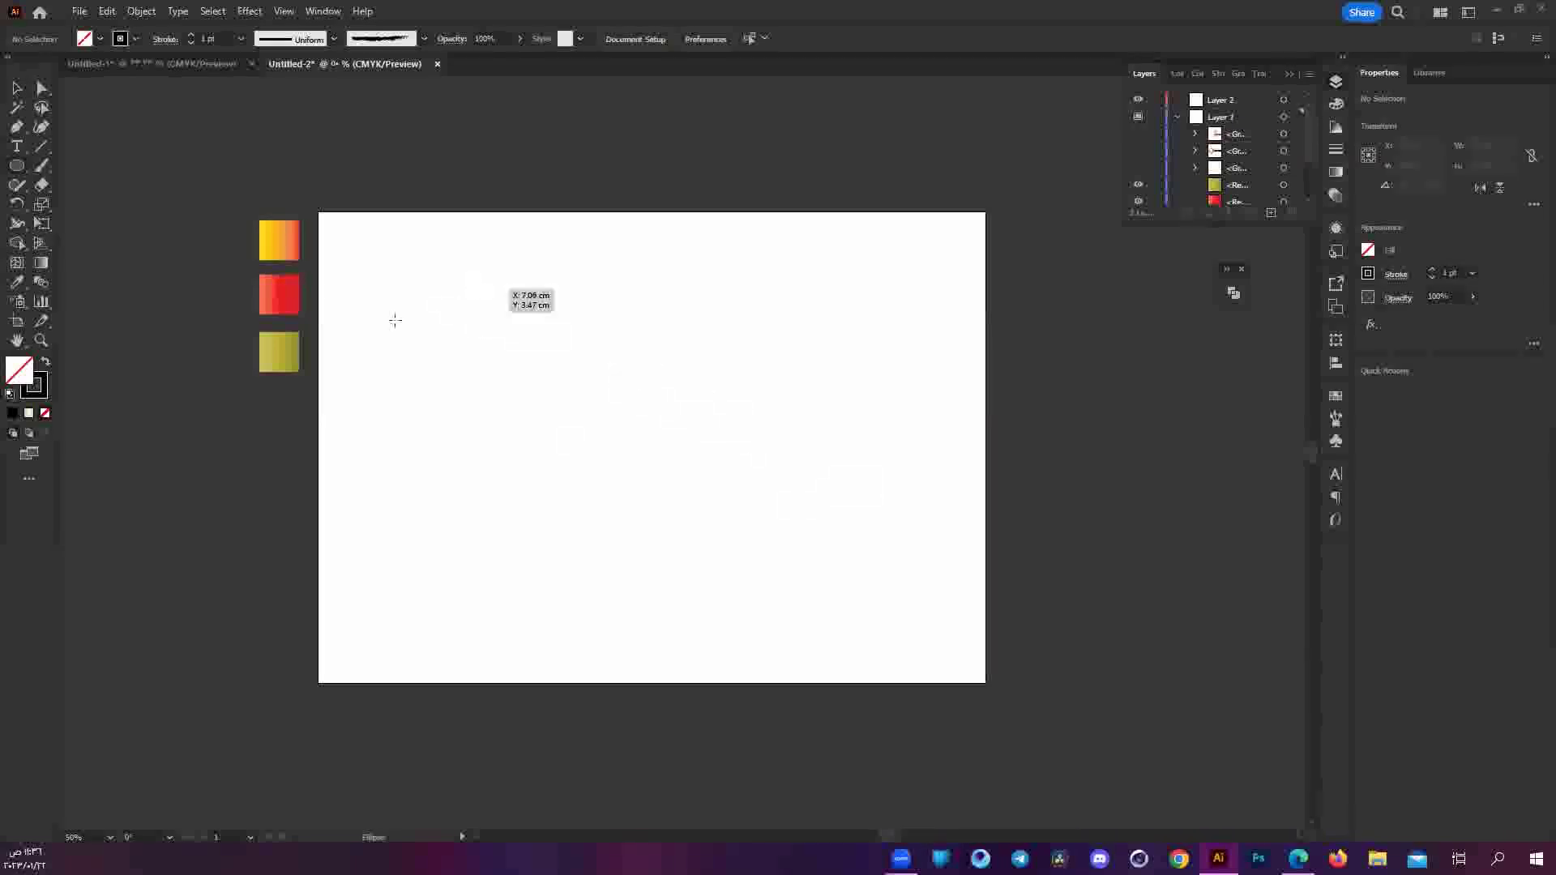
pyautogui.doubleClick(24, 370)
pyautogui.write('ffffff')
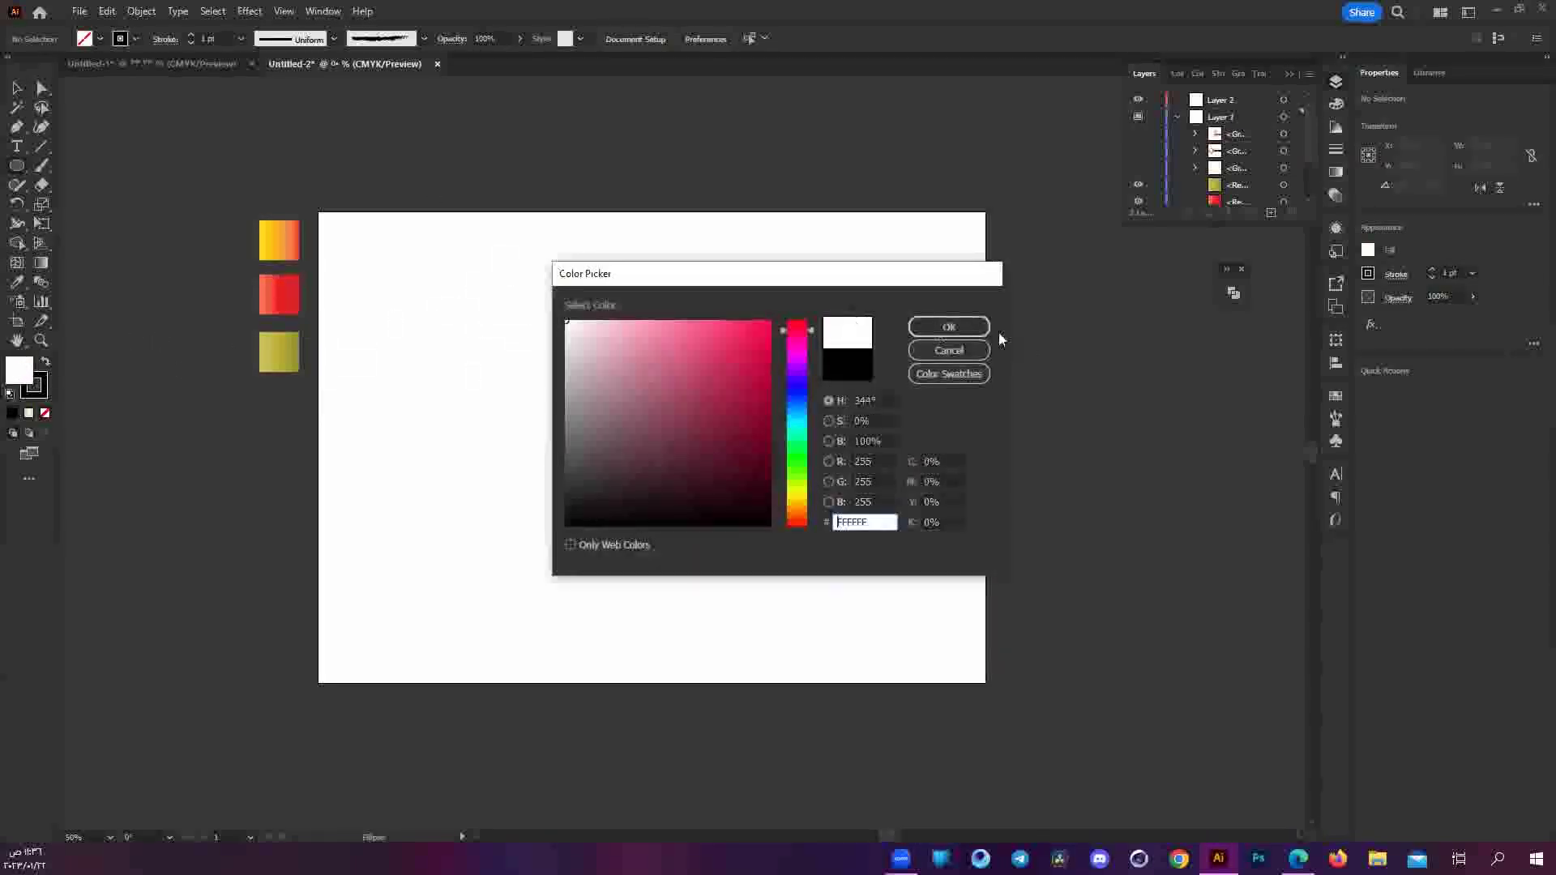
pyautogui.click(948, 324)
pyautogui.moveTo(551, 283)
pyautogui.mouseDown()
pyautogui.moveTo(794, 543)
pyautogui.moveTo(768, 605)
pyautogui.mouseUp()
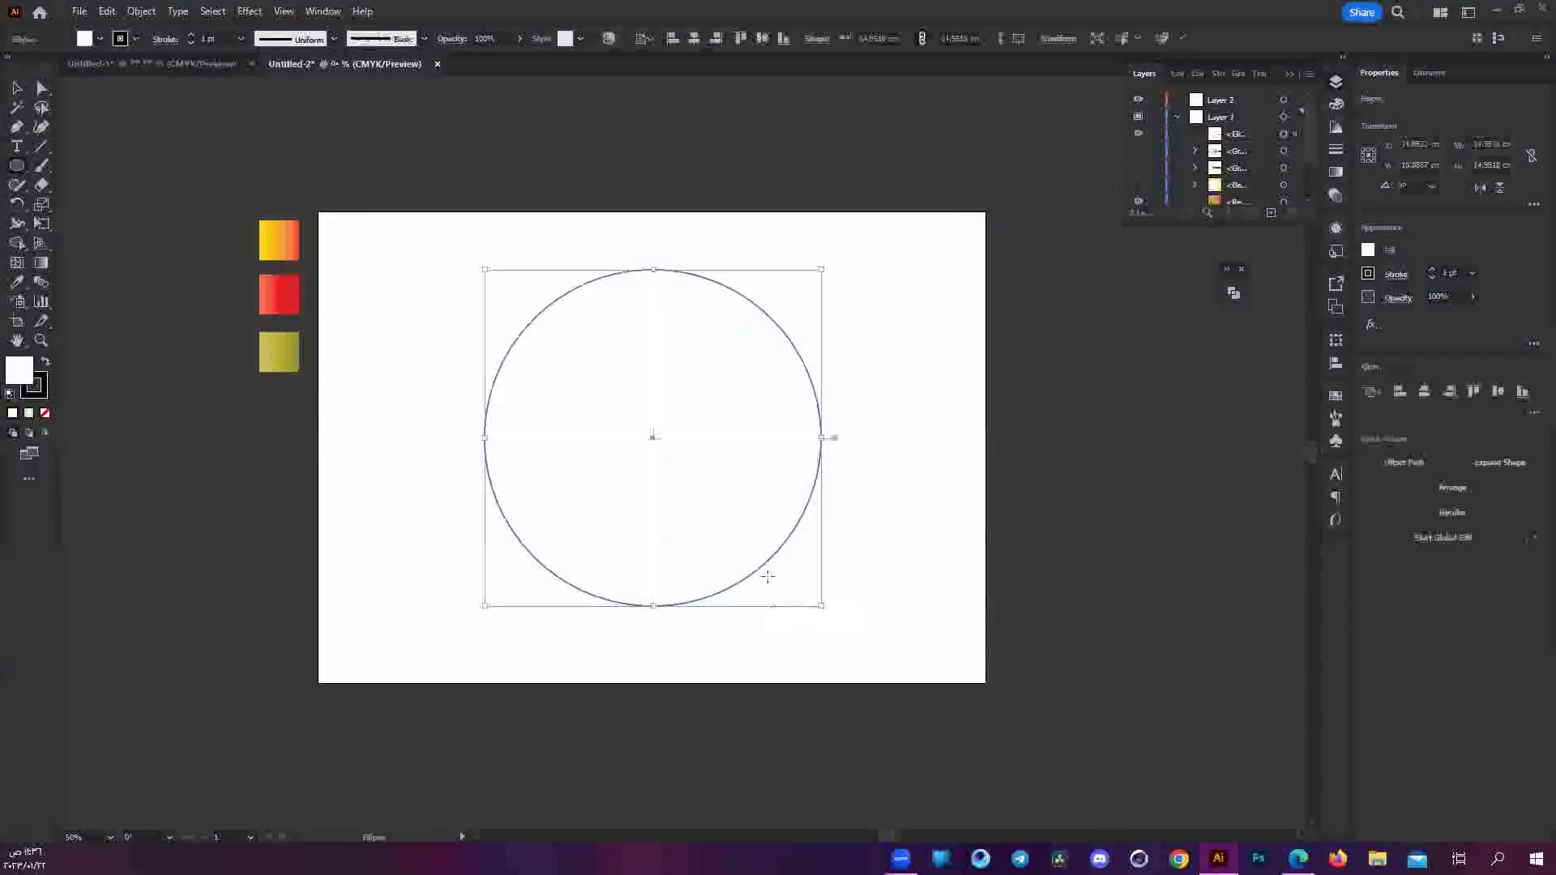
pyautogui.hotkey('ctrl', '+')
pyautogui.hotkey('ctrl', '+')
pyautogui.hotkey('ctrl', '+')
pyautogui.hotkey('ctrl', '-')
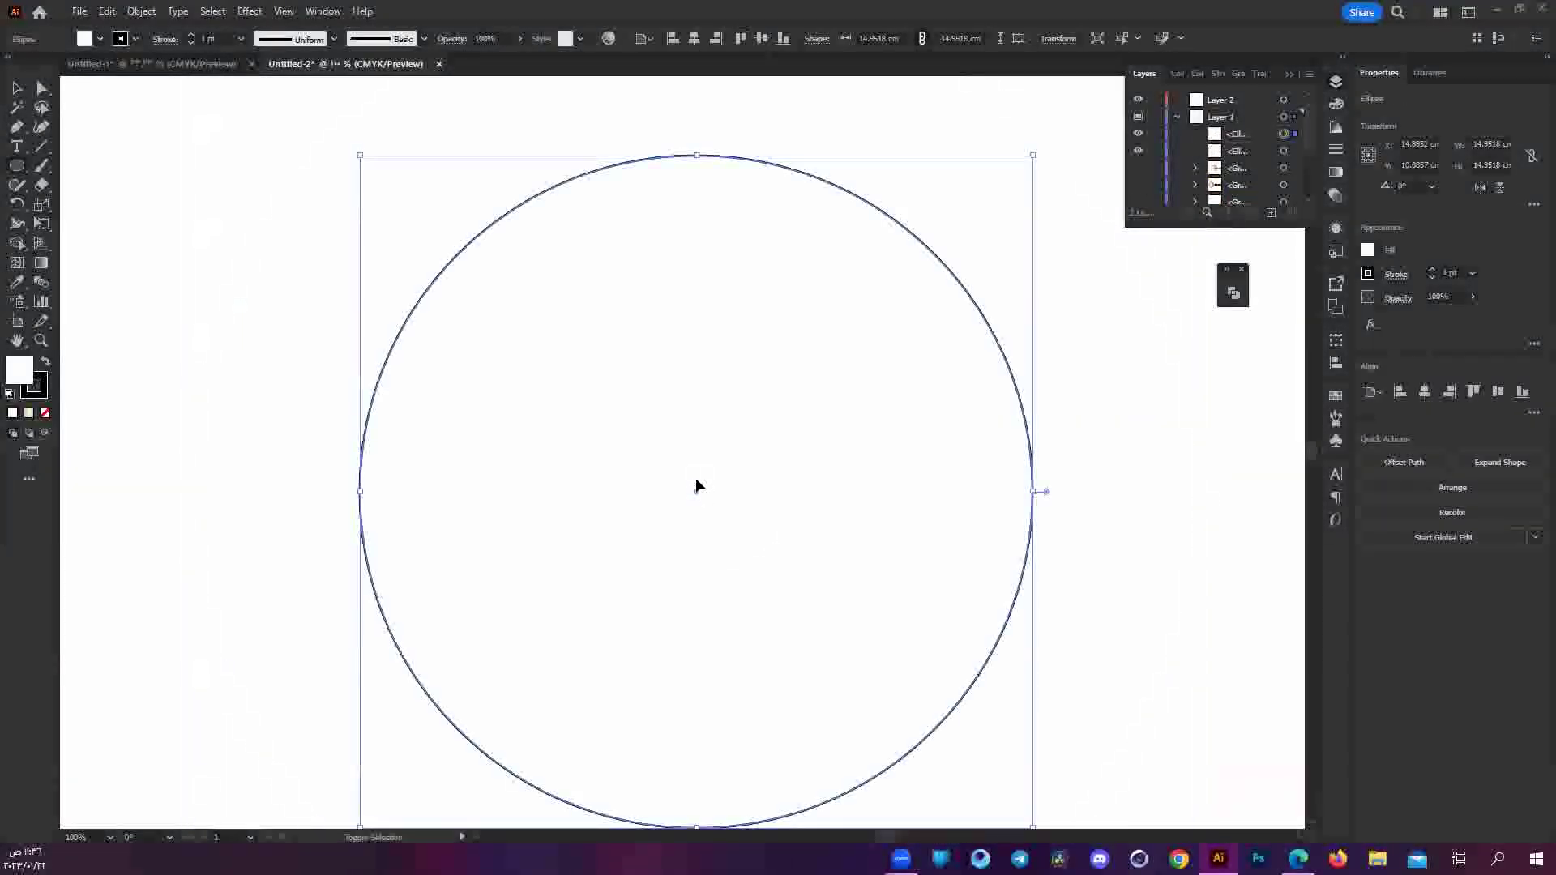
pyautogui.scroll(-1, 696, 479)
# Shrink the inner circle to about 10.96 cm and align relative to the selection.
pyautogui.press('v')
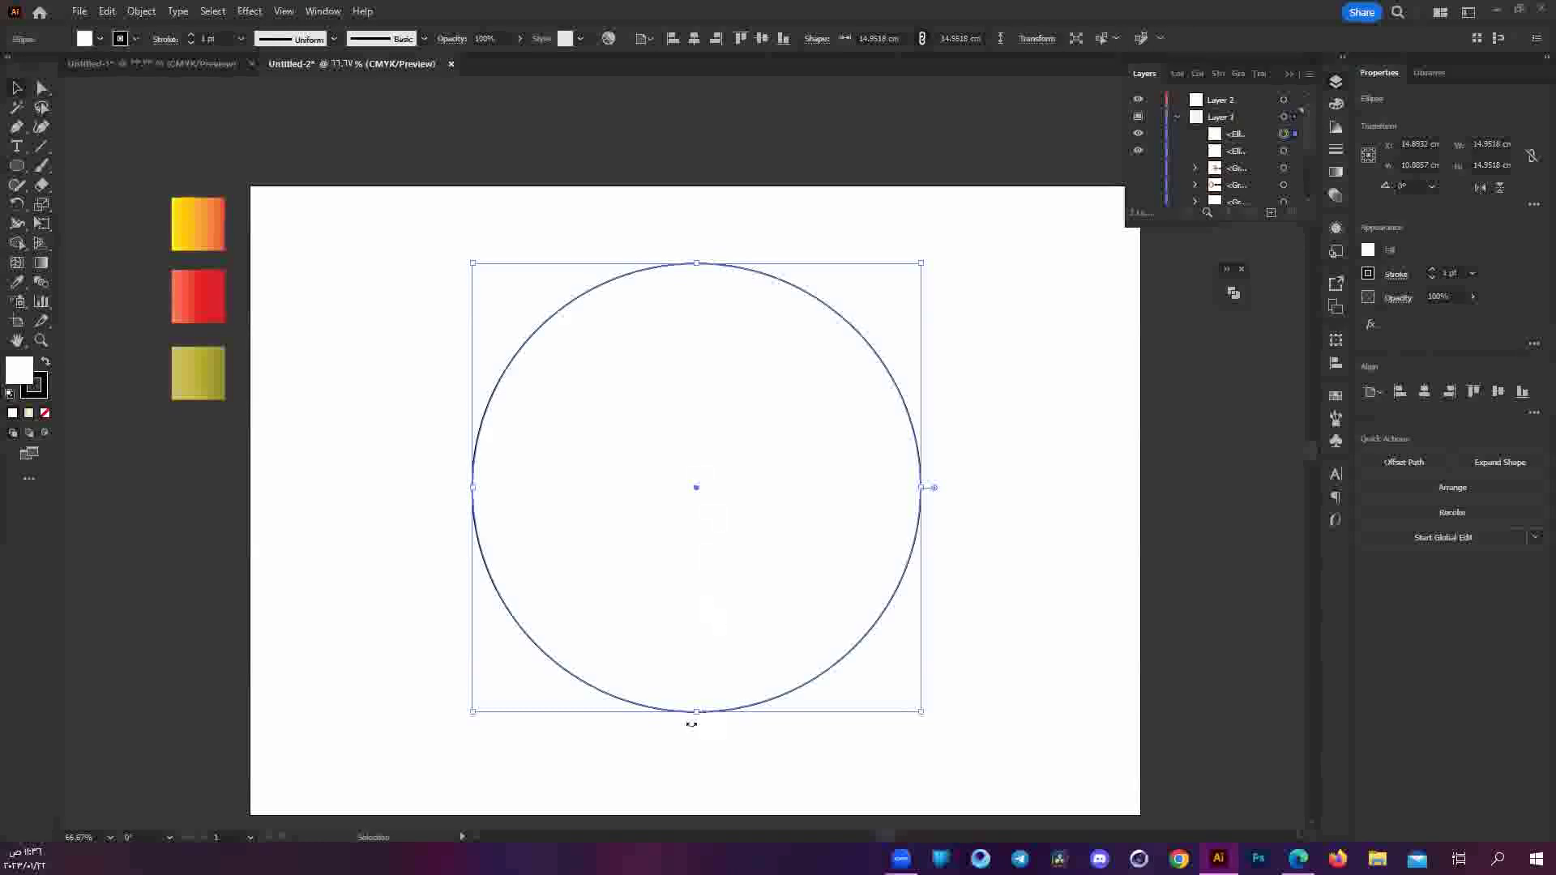
pyautogui.moveTo(692, 724); pyautogui.dragTo(692, 592)
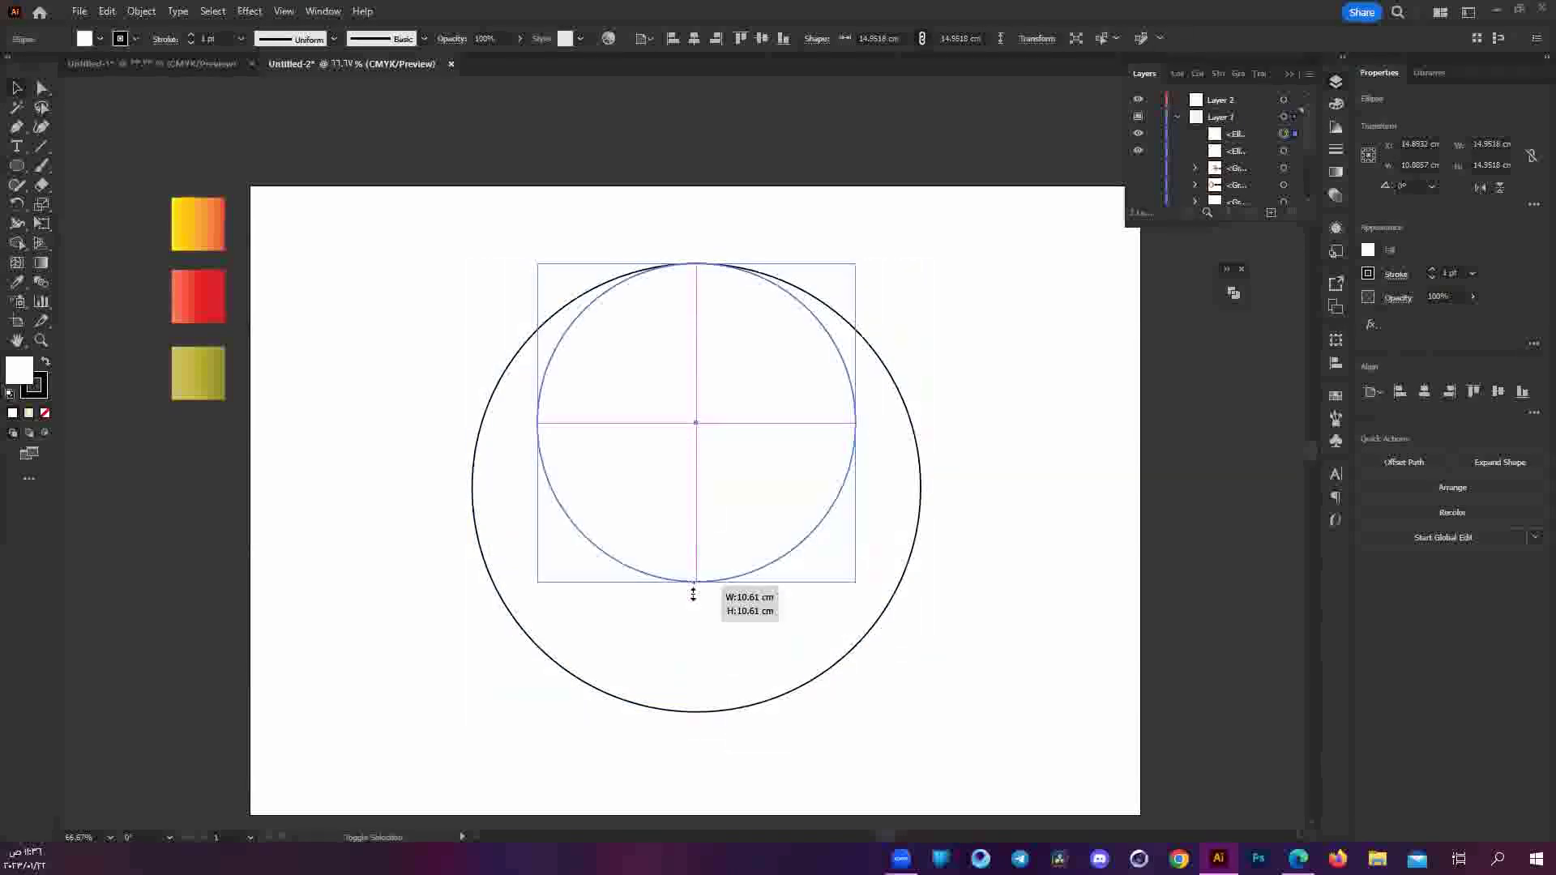
pyautogui.click(1016, 286)
pyautogui.hotkey('ctrl', 'a')
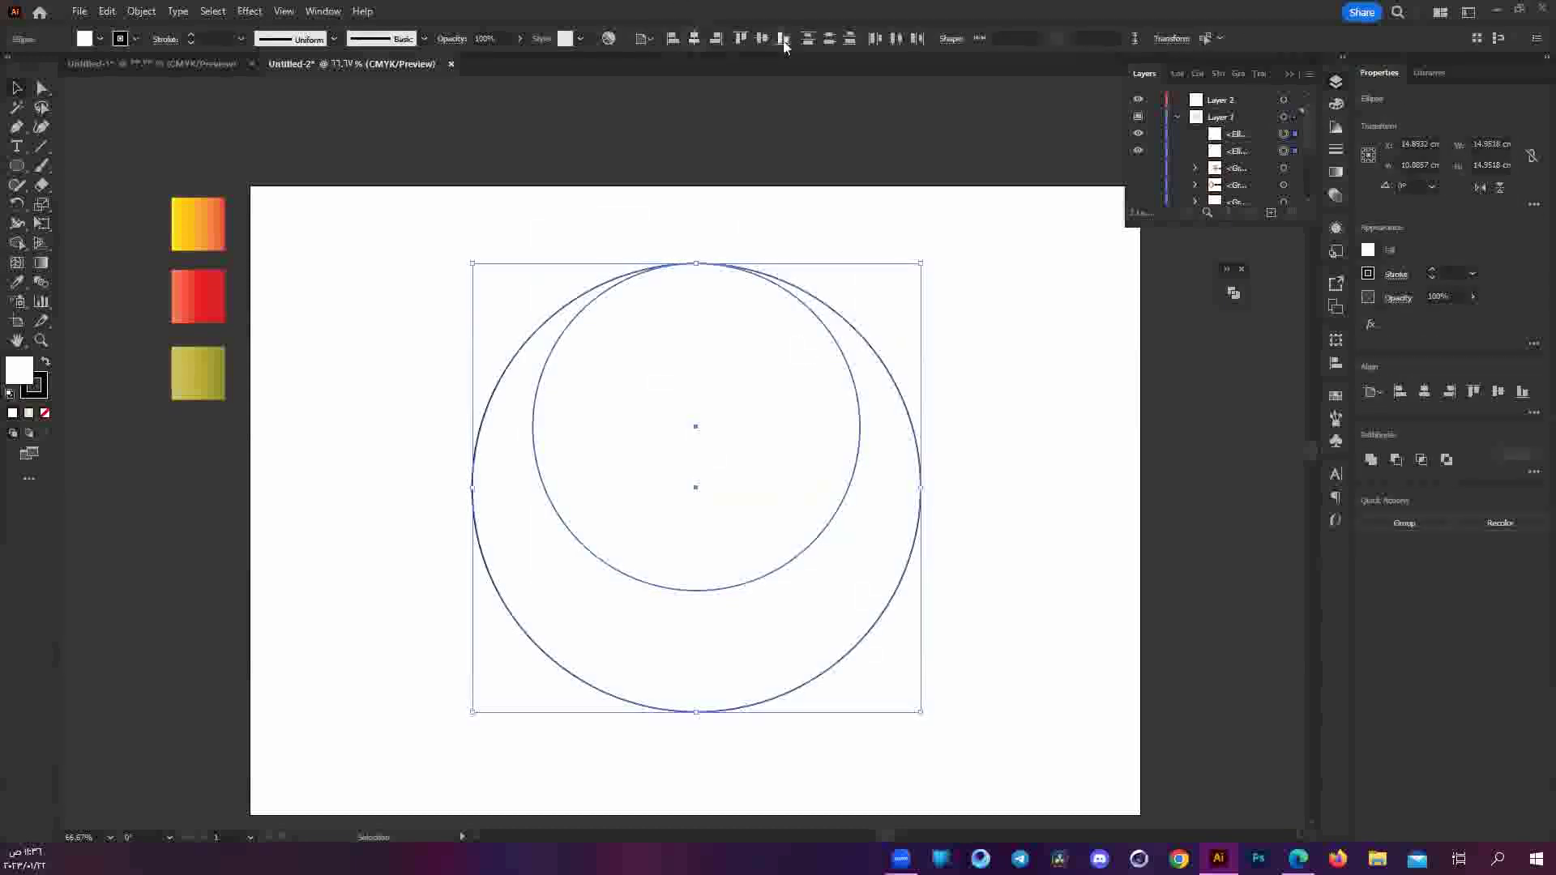
pyautogui.click(645, 39)
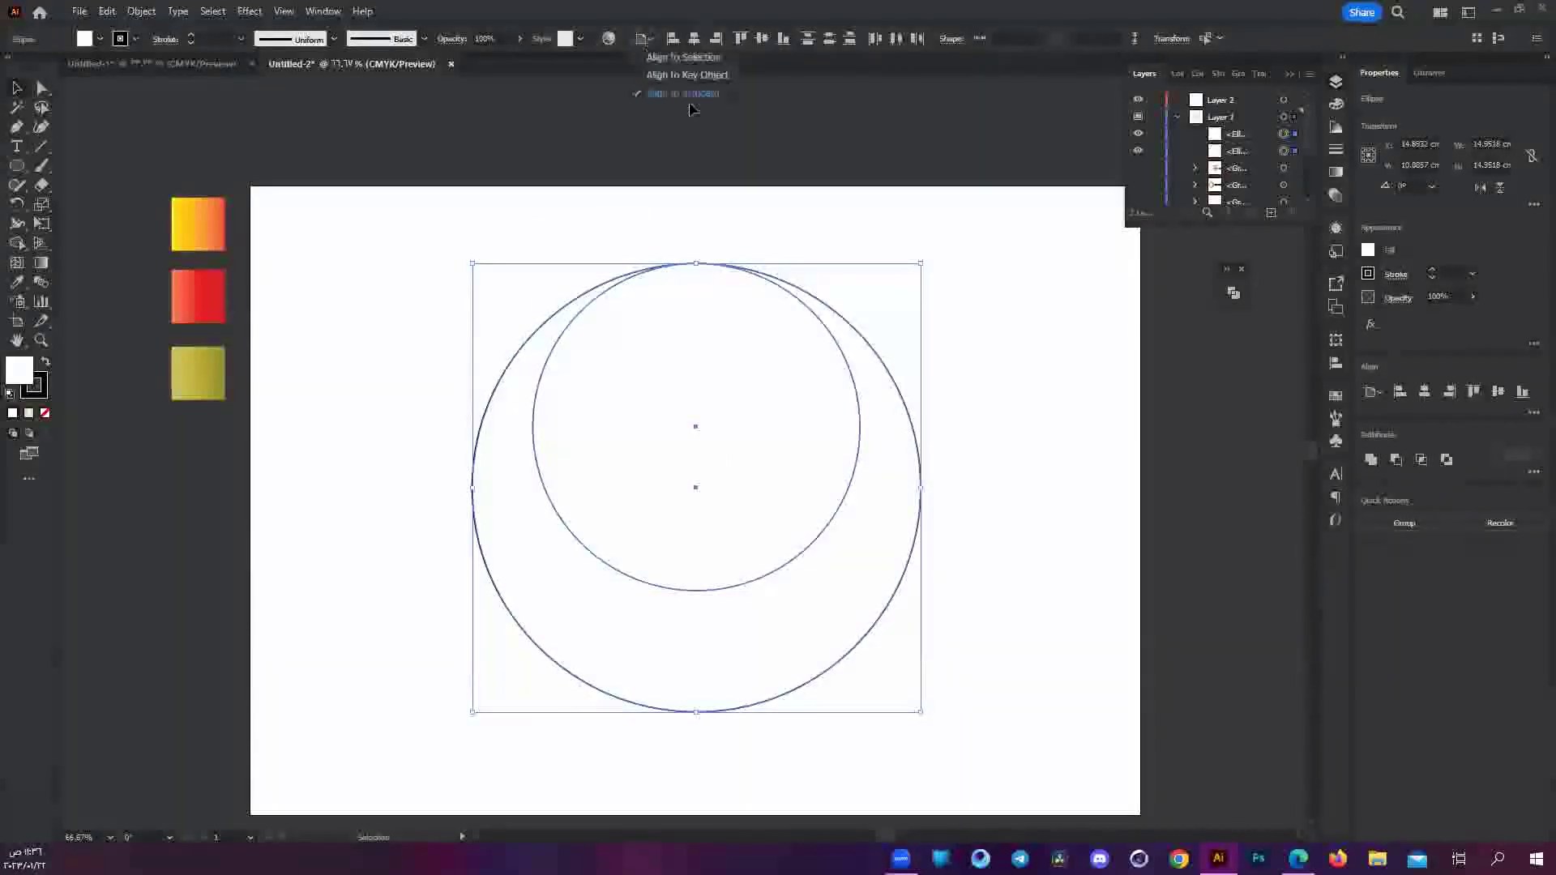
pyautogui.click(707, 57)
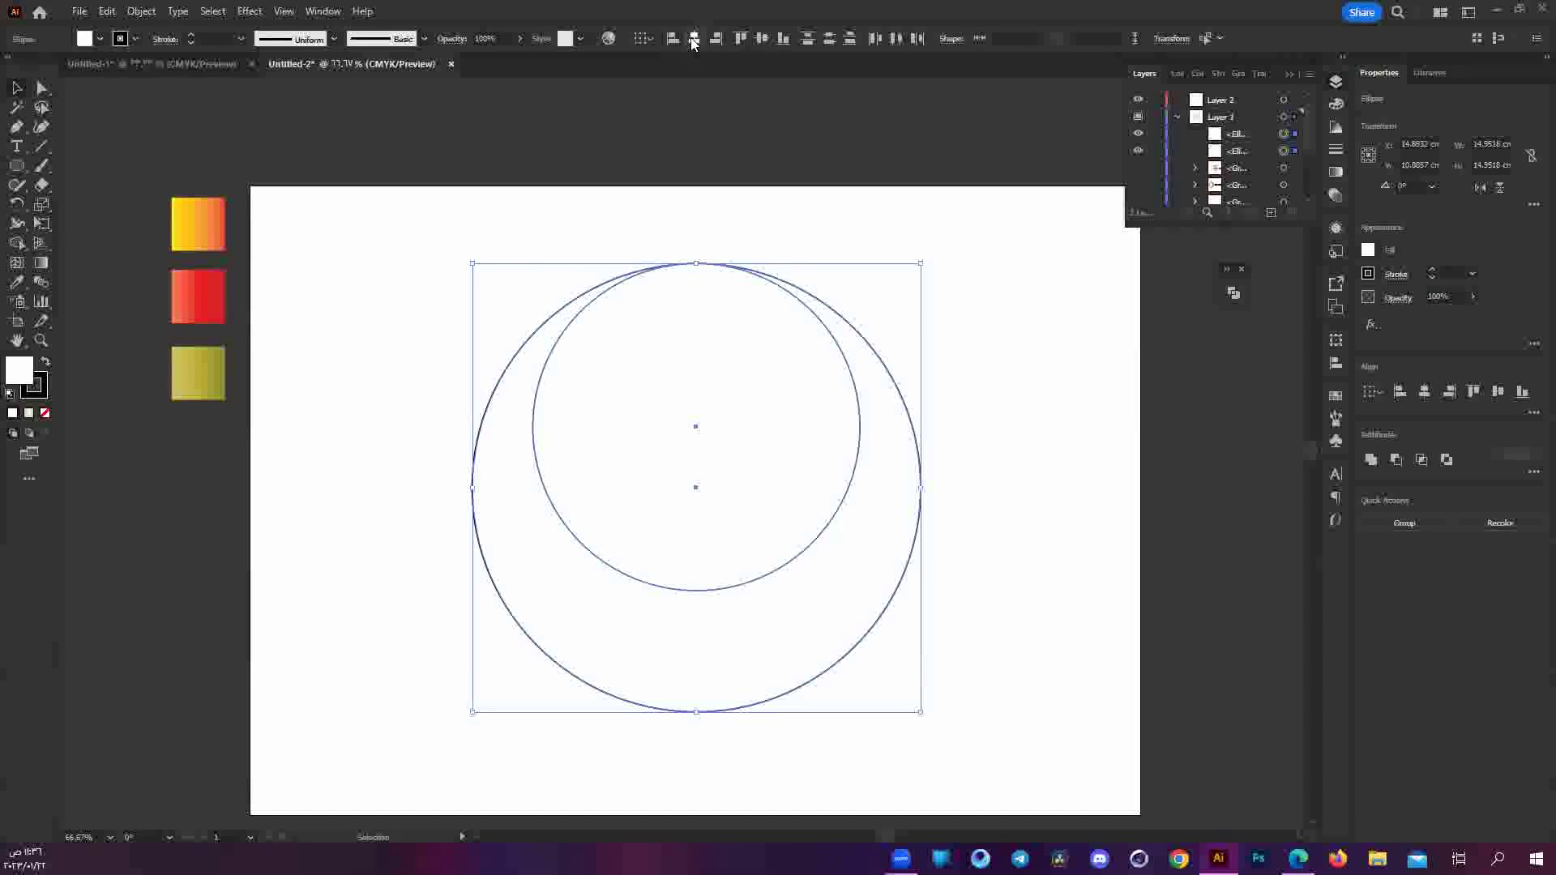
# Place a copy of the inner circle straight down against the outer circle.
pyautogui.click(760, 149)
pyautogui.click(710, 601)
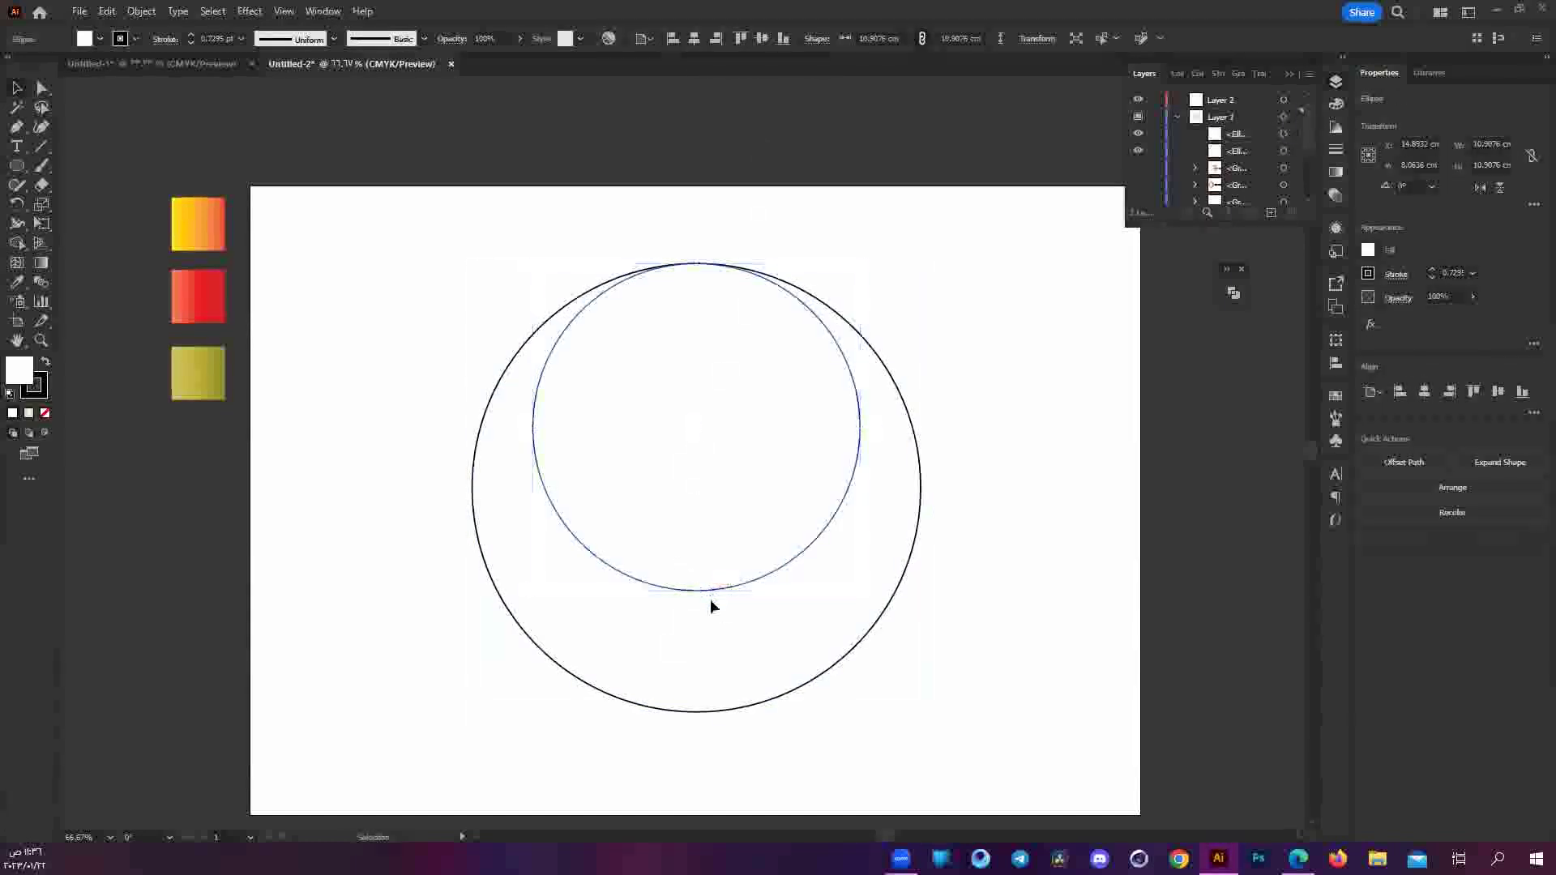
pyautogui.moveTo(676, 527); pyautogui.dragTo(694, 604)
pyautogui.hotkey('ctrl', 'z')
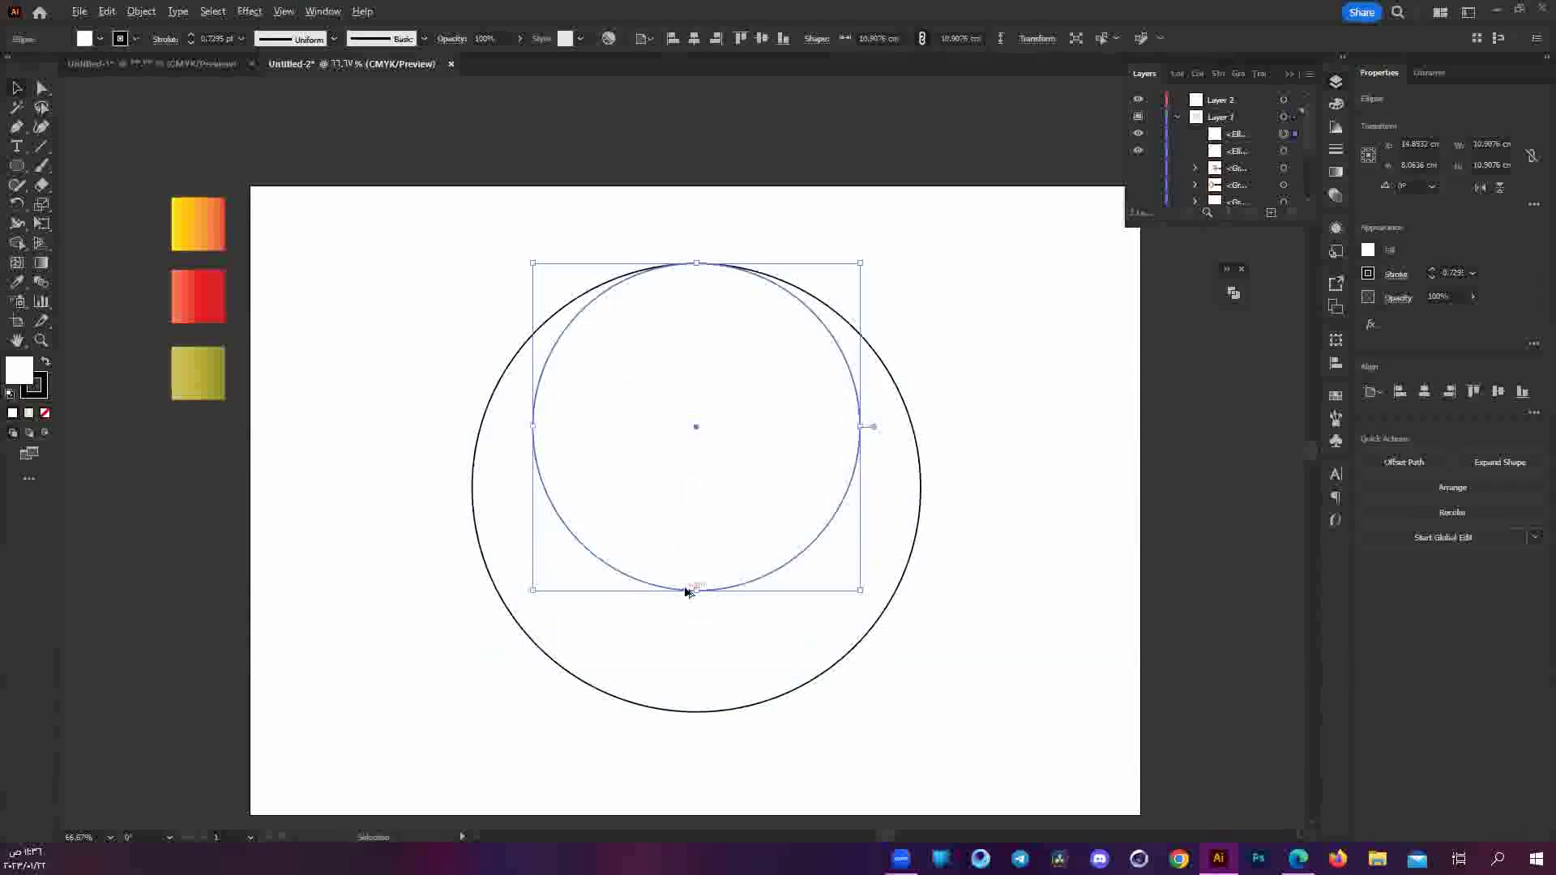
pyautogui.keyDown('shift'); pyautogui.click(713, 611); pyautogui.keyUp('shift')
pyautogui.click(712, 434)
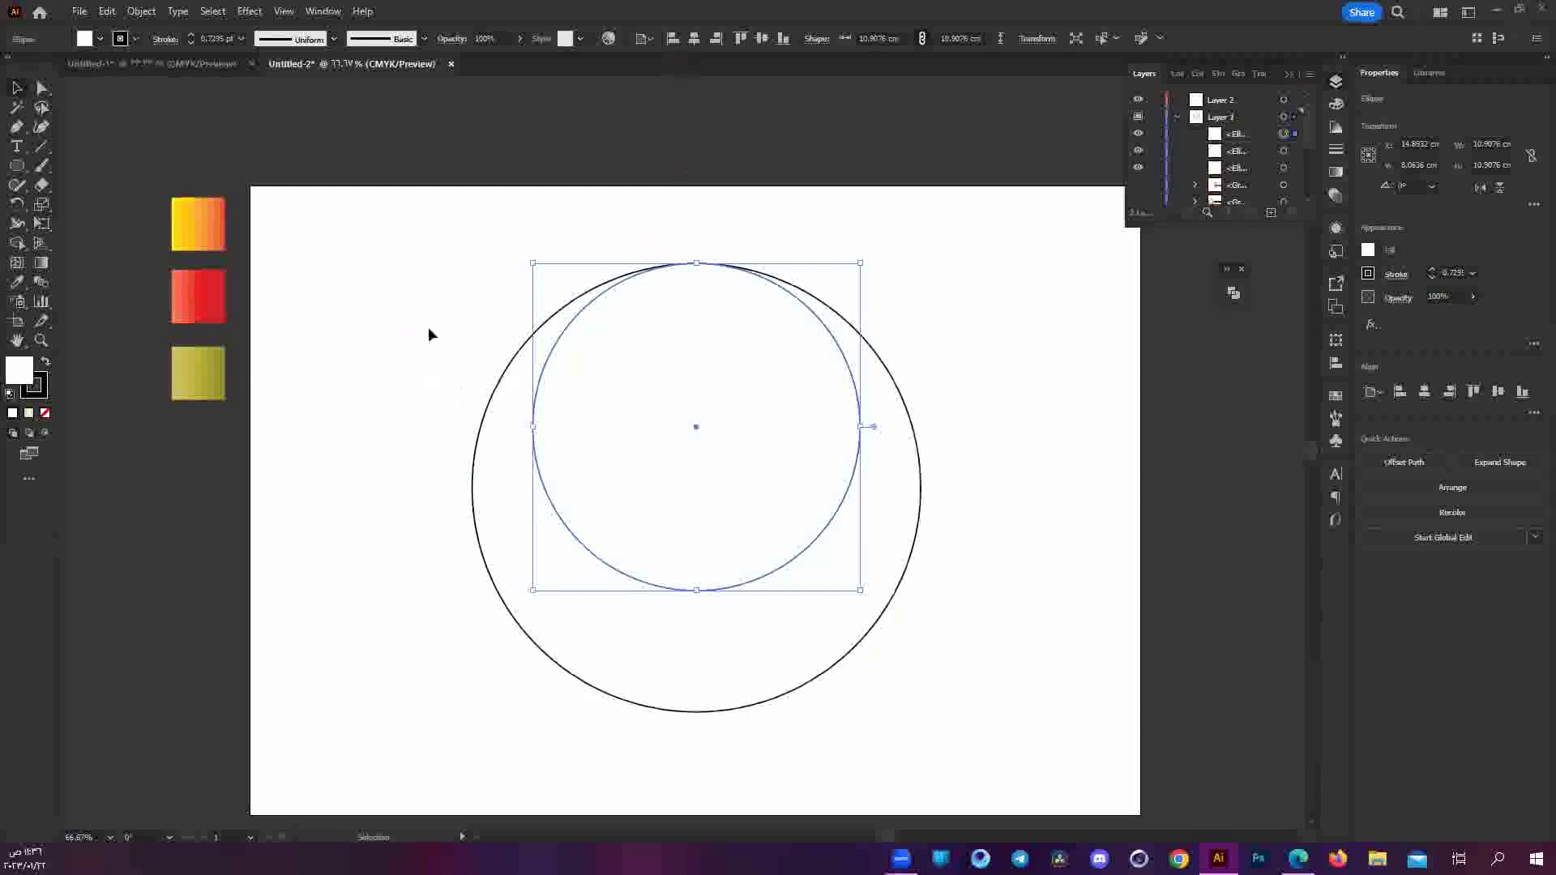
pyautogui.moveTo(648, 460); pyautogui.dragTo(652, 577)
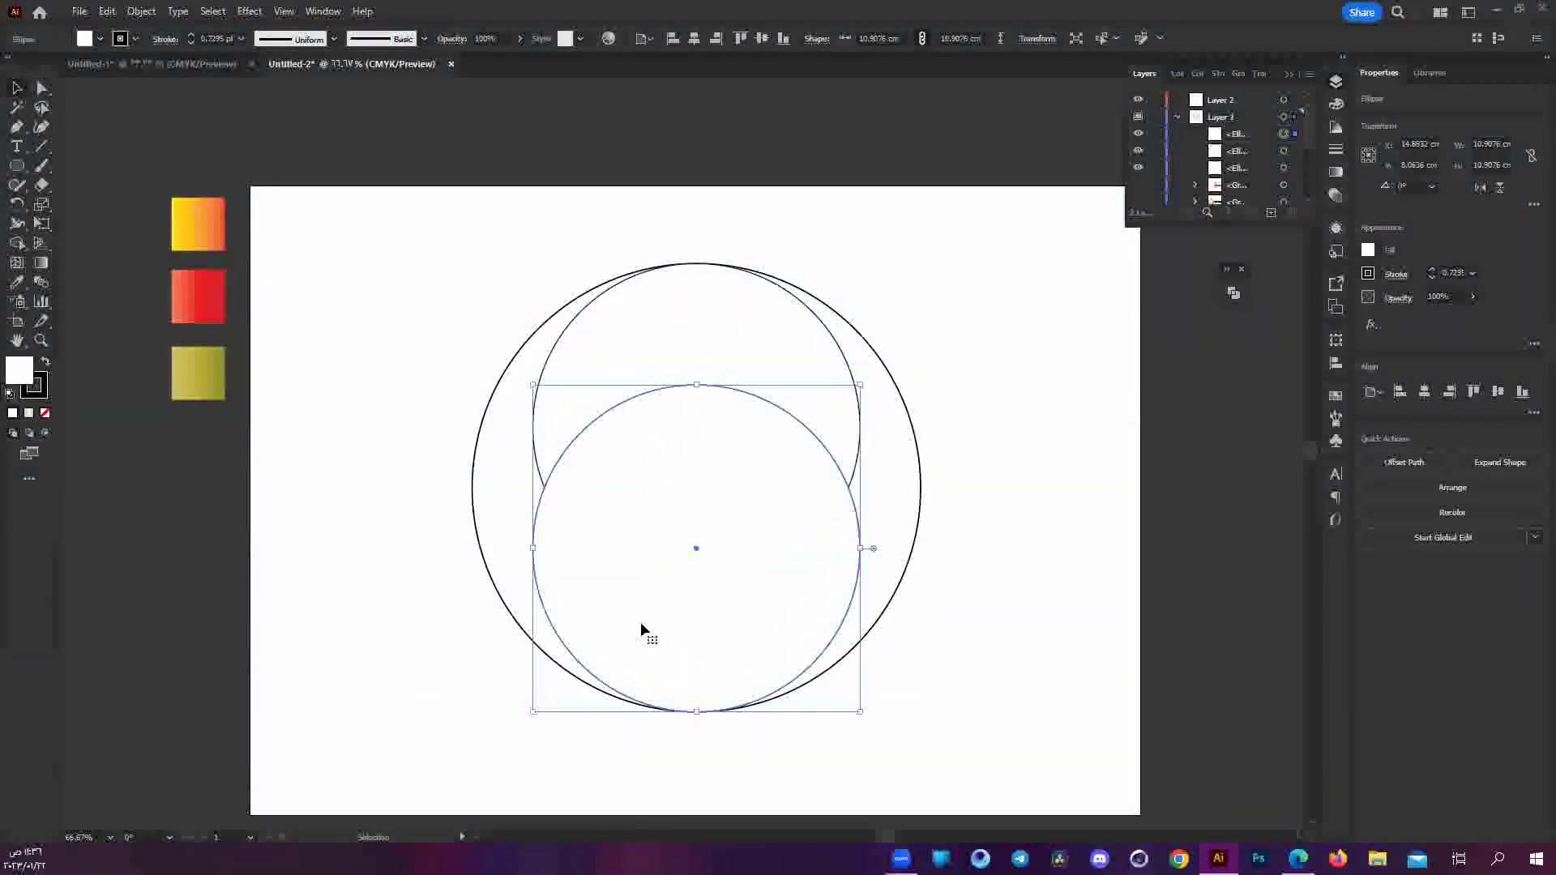
pyautogui.keyDown('shift'); pyautogui.click(607, 701); pyautogui.keyUp('shift')
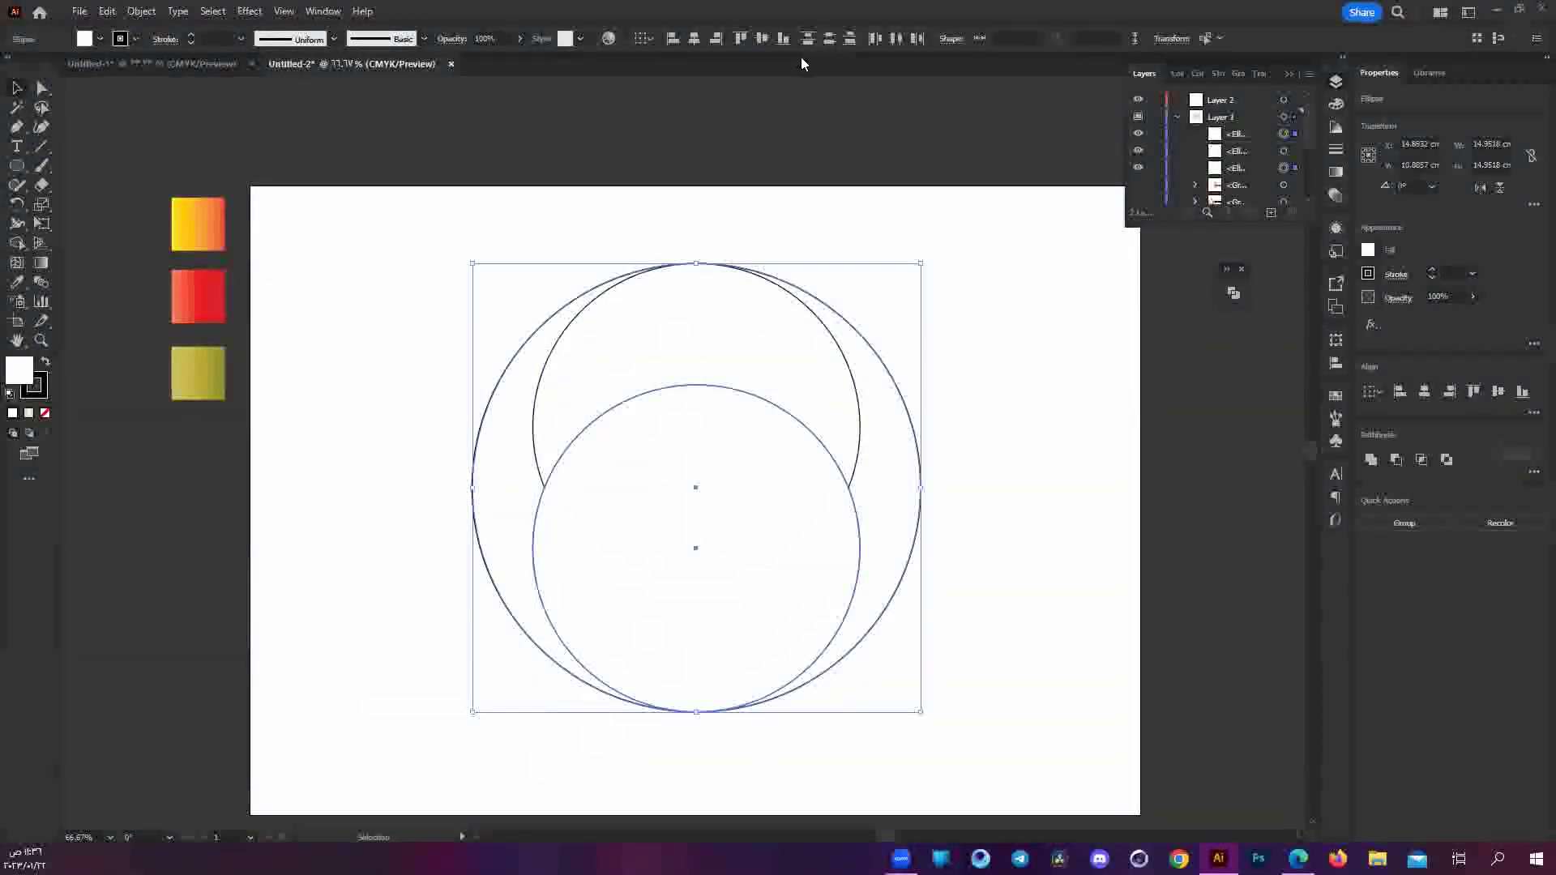
pyautogui.keyDown('shift'); pyautogui.click(702, 332); pyautogui.keyUp('shift')
pyautogui.click(996, 397)
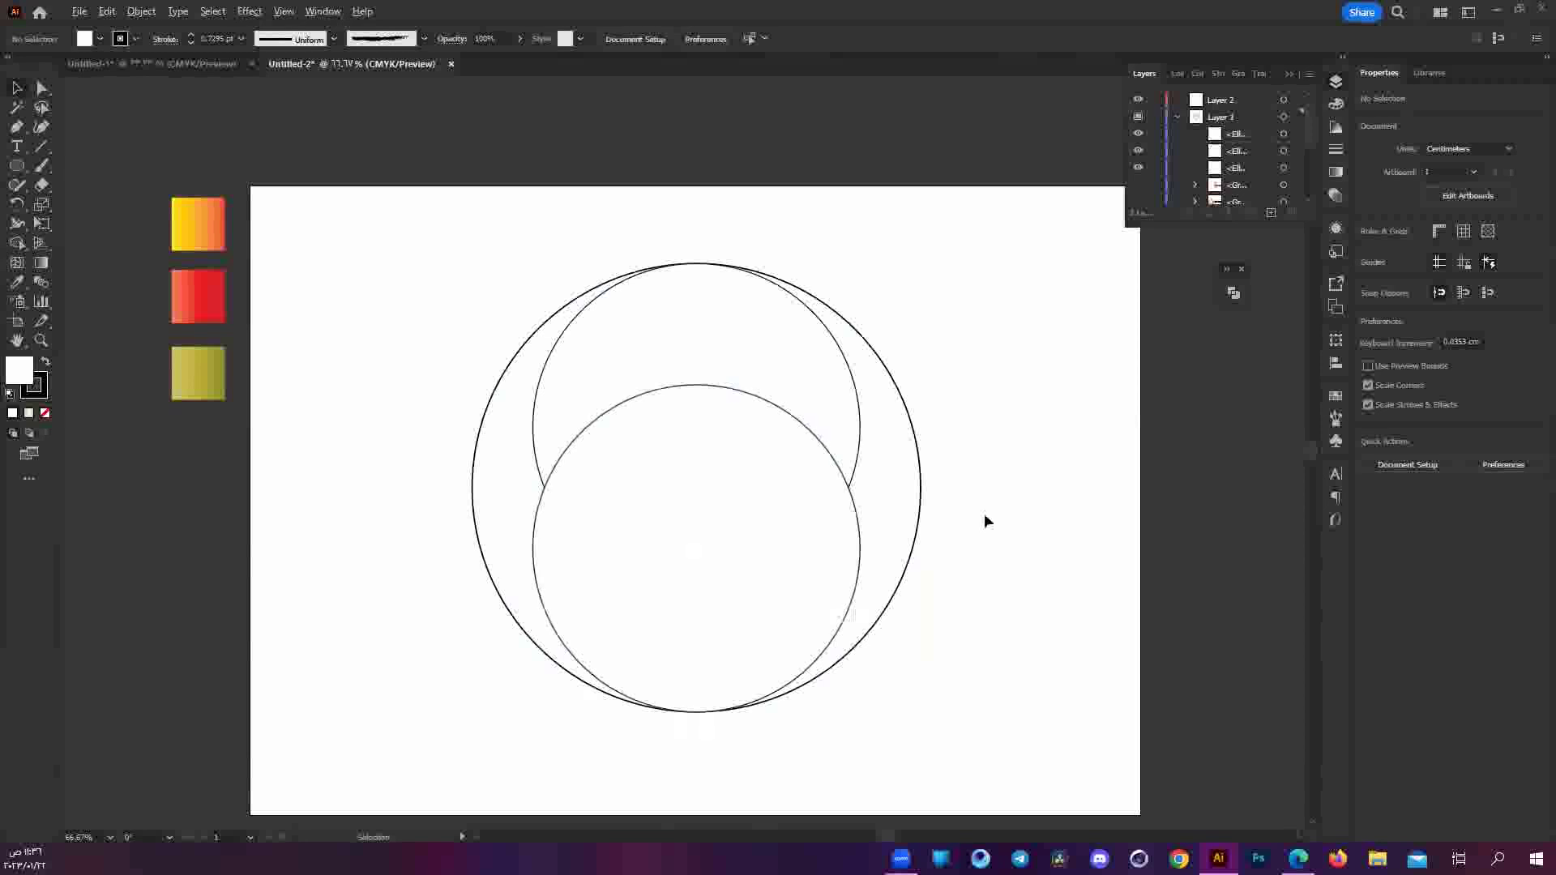
# Add circle copies on the right and left, aligned flush to the outer circle's edges.
pyautogui.moveTo(852, 572)
pyautogui.mouseDown()
pyautogui.moveTo(912, 519)
pyautogui.moveTo(897, 504)
pyautogui.mouseUp()
pyautogui.keyDown('shift'); pyautogui.click(919, 503); pyautogui.keyUp('shift')
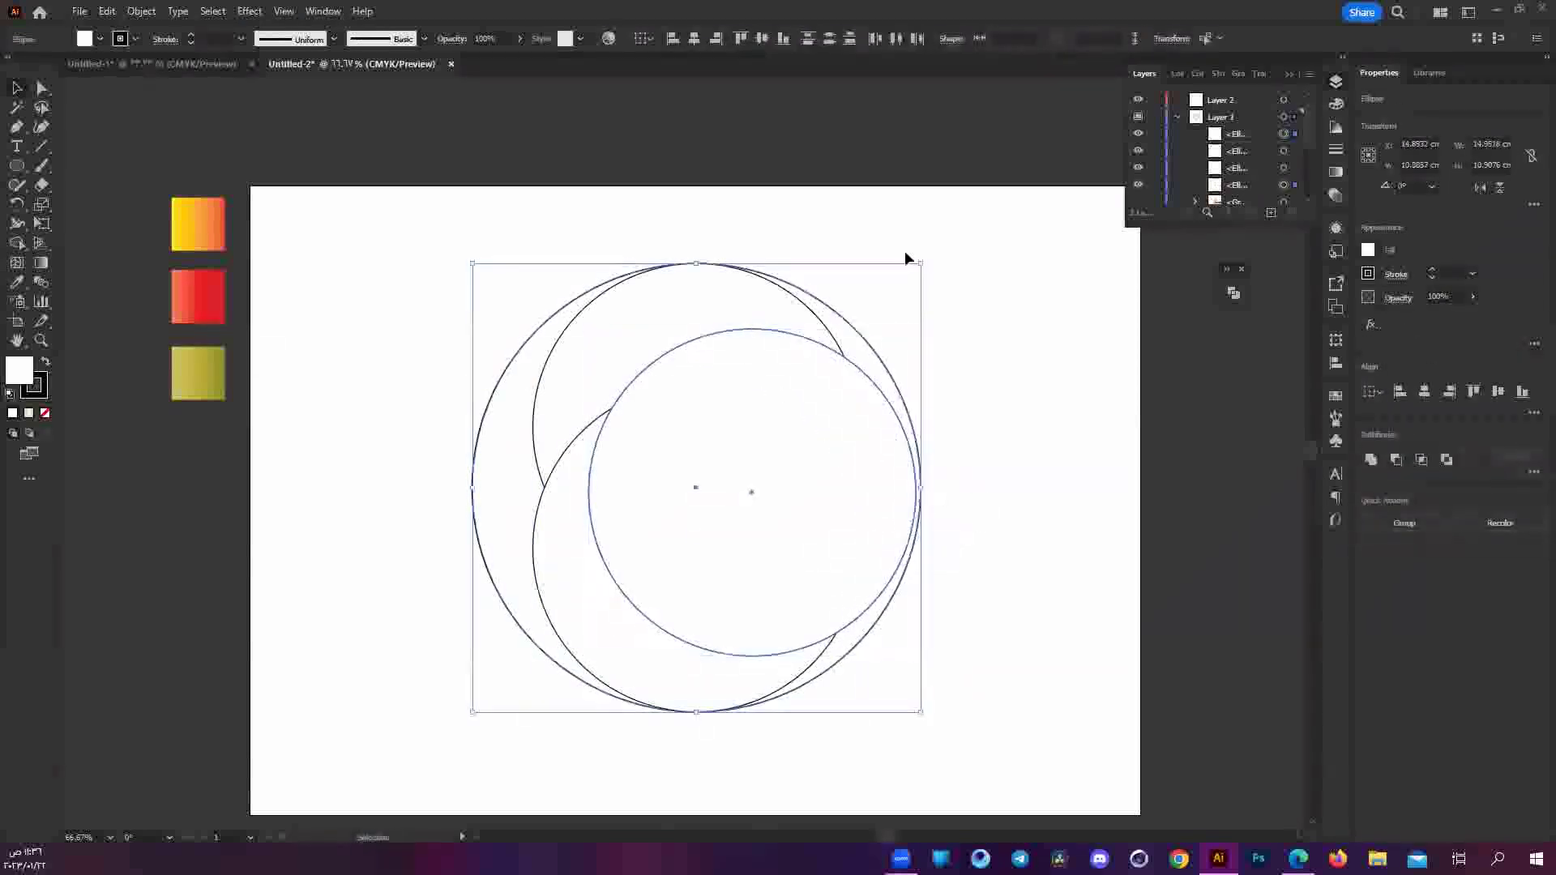
pyautogui.click(716, 42)
pyautogui.click(499, 630)
pyautogui.click(648, 479)
pyautogui.moveTo(655, 473); pyautogui.dragTo(538, 476)
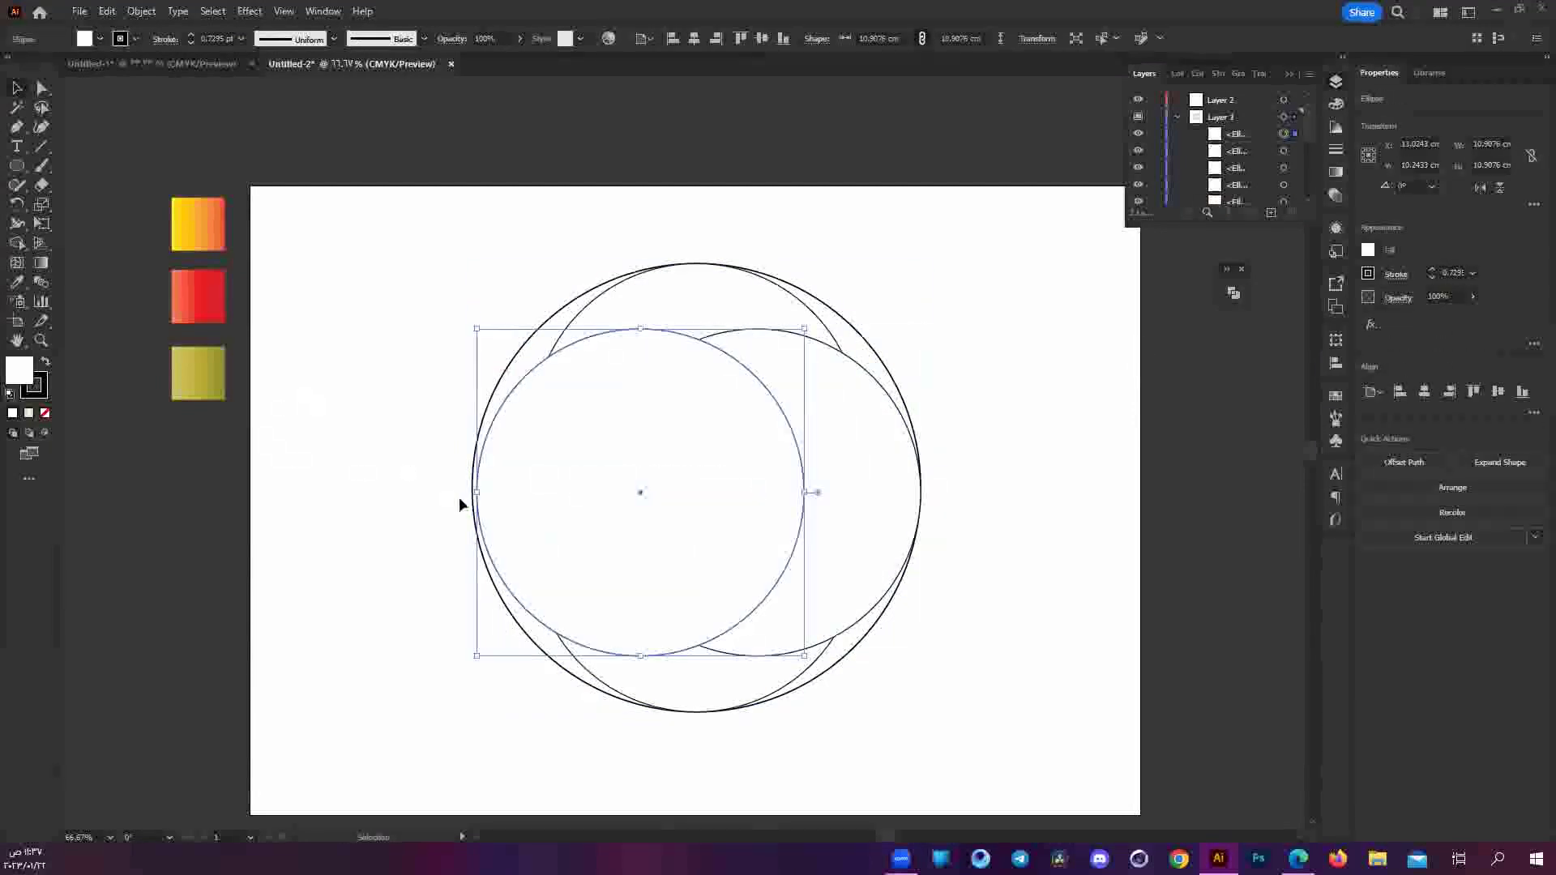
pyautogui.keyDown('shift'); pyautogui.click(474, 511); pyautogui.keyUp('shift')
pyautogui.click(673, 39)
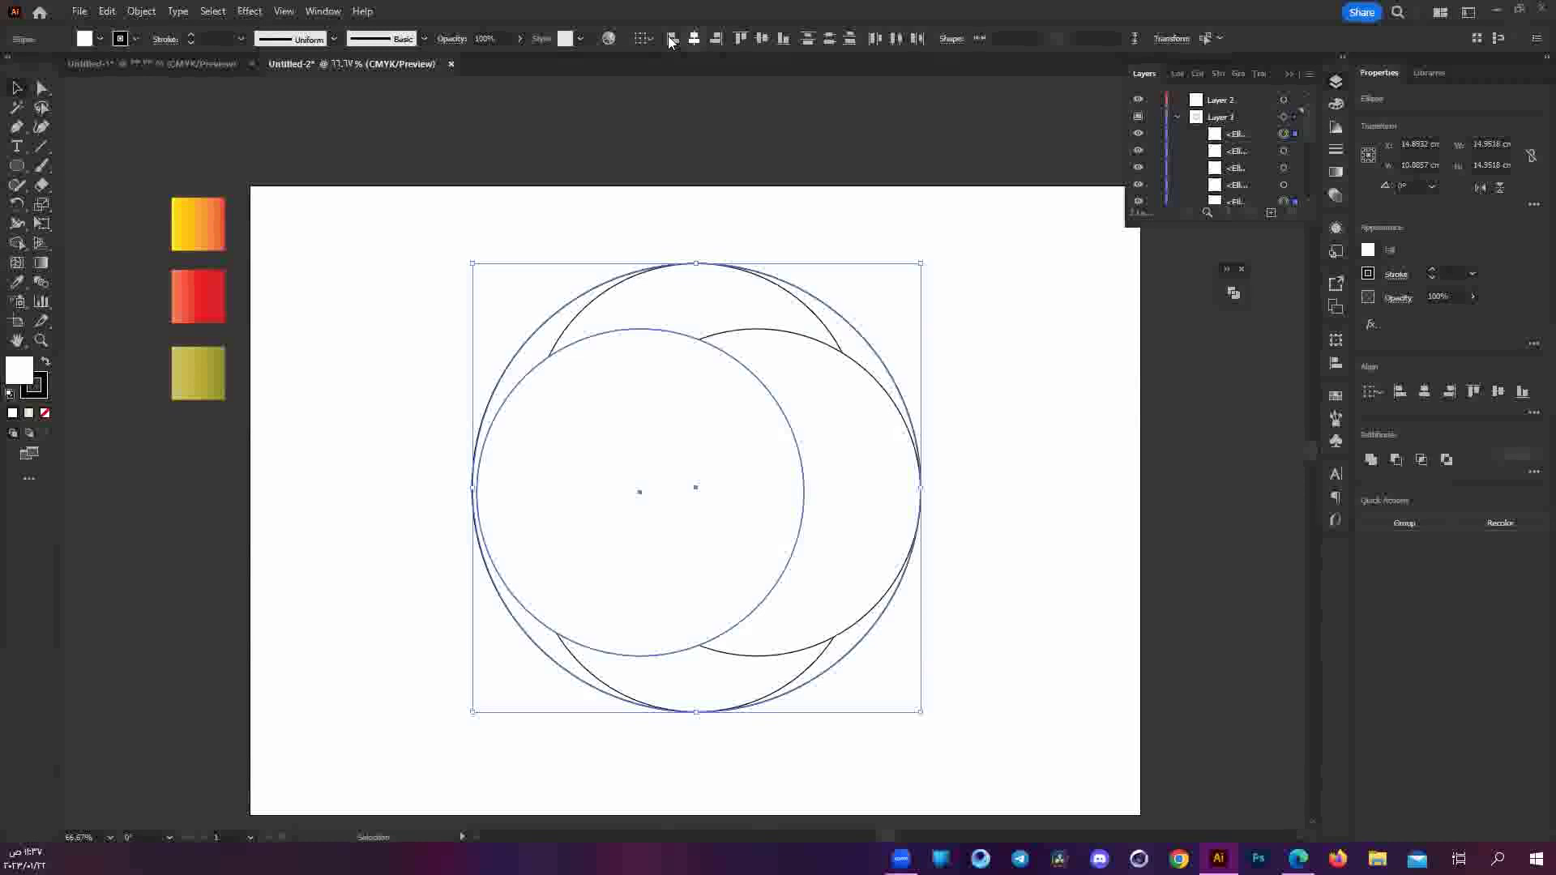
pyautogui.click(726, 776)
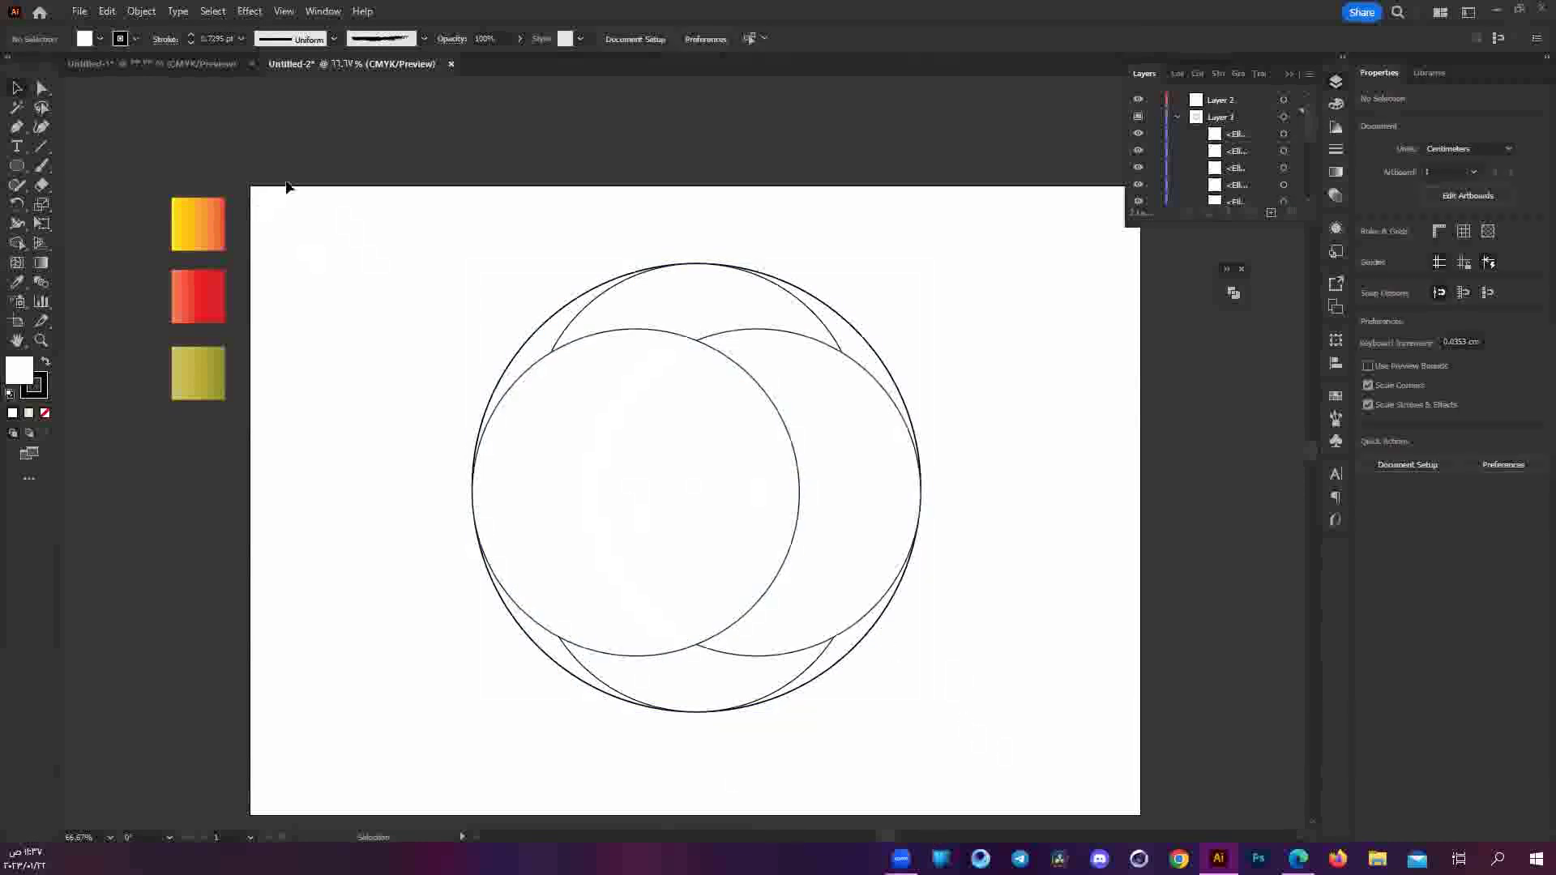
# Select all circles and split them with Pathfinder Divide.
pyautogui.hotkey('ctrl', 'a')
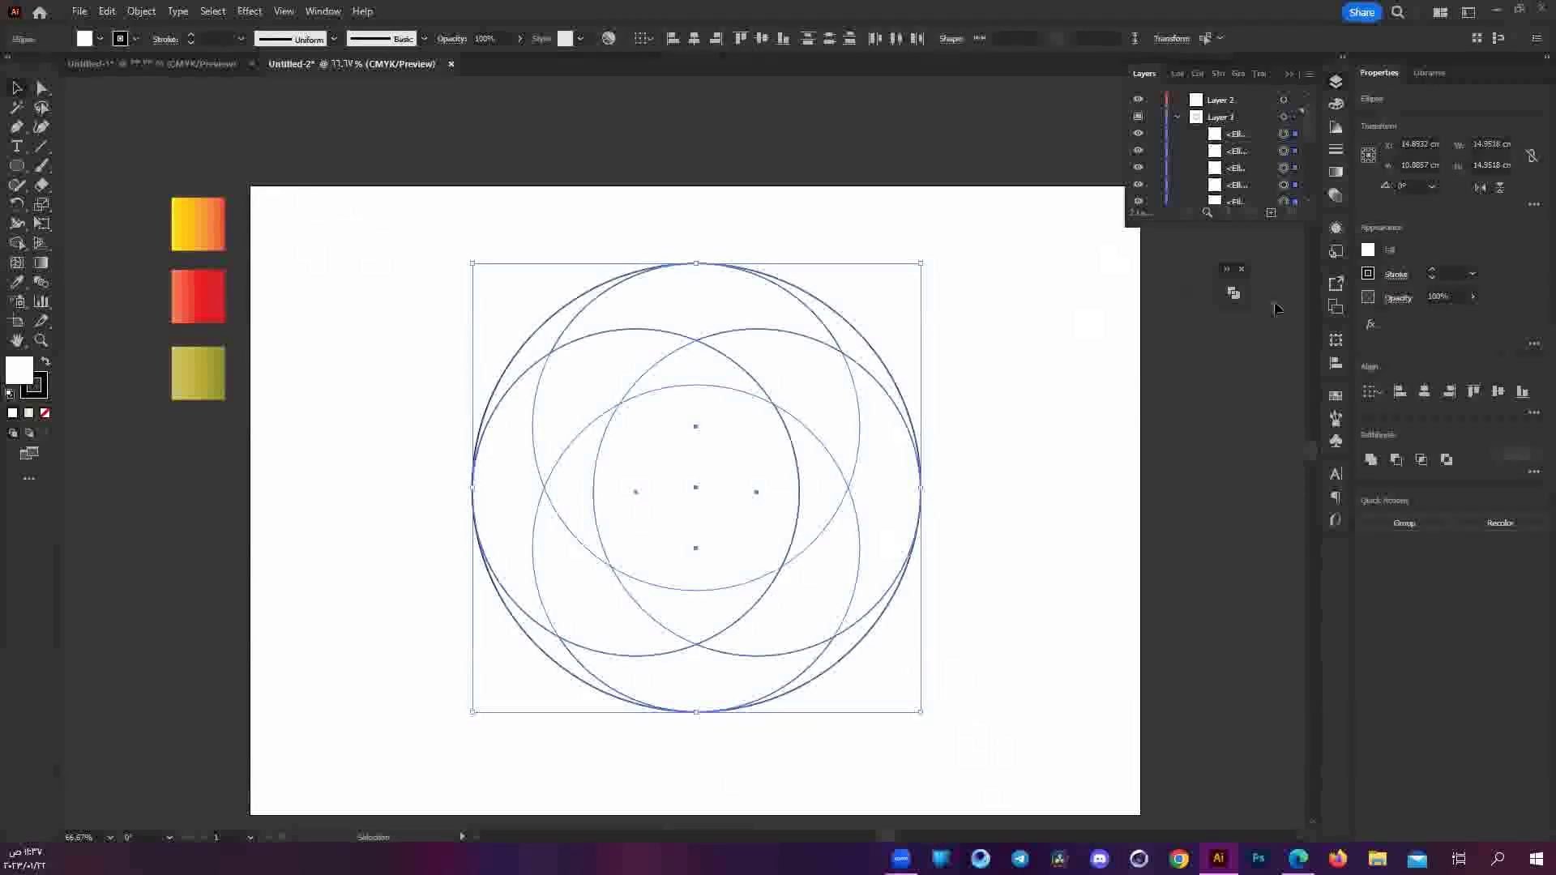
pyautogui.click(1238, 298)
pyautogui.click(1048, 371)
pyautogui.click(1089, 533)
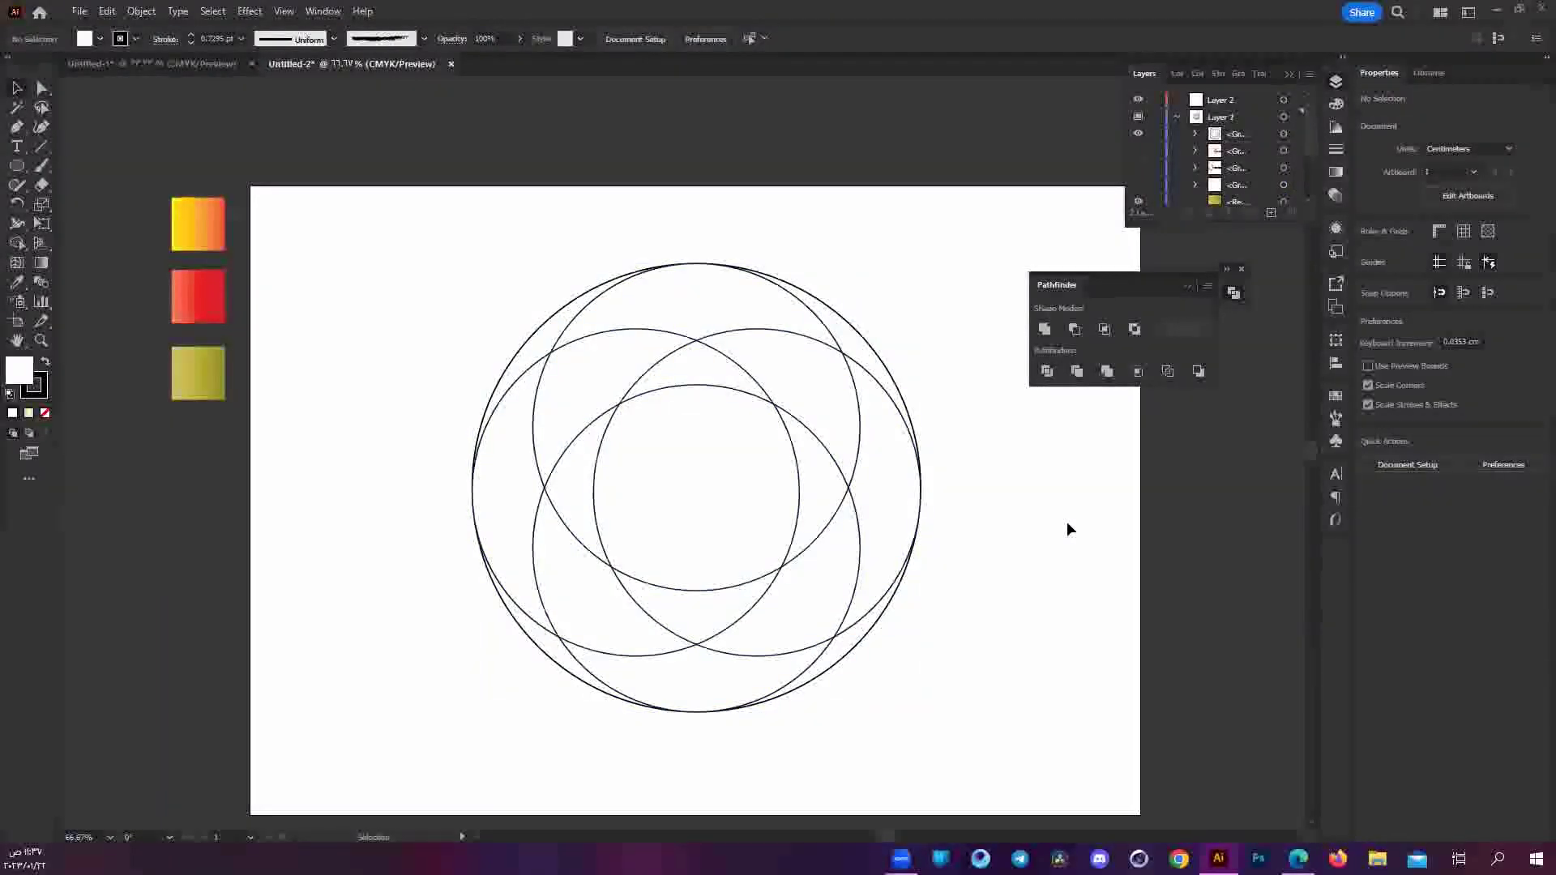
# Select all the divided pieces and ungroup them.
pyautogui.scroll(-3, 1013, 792)
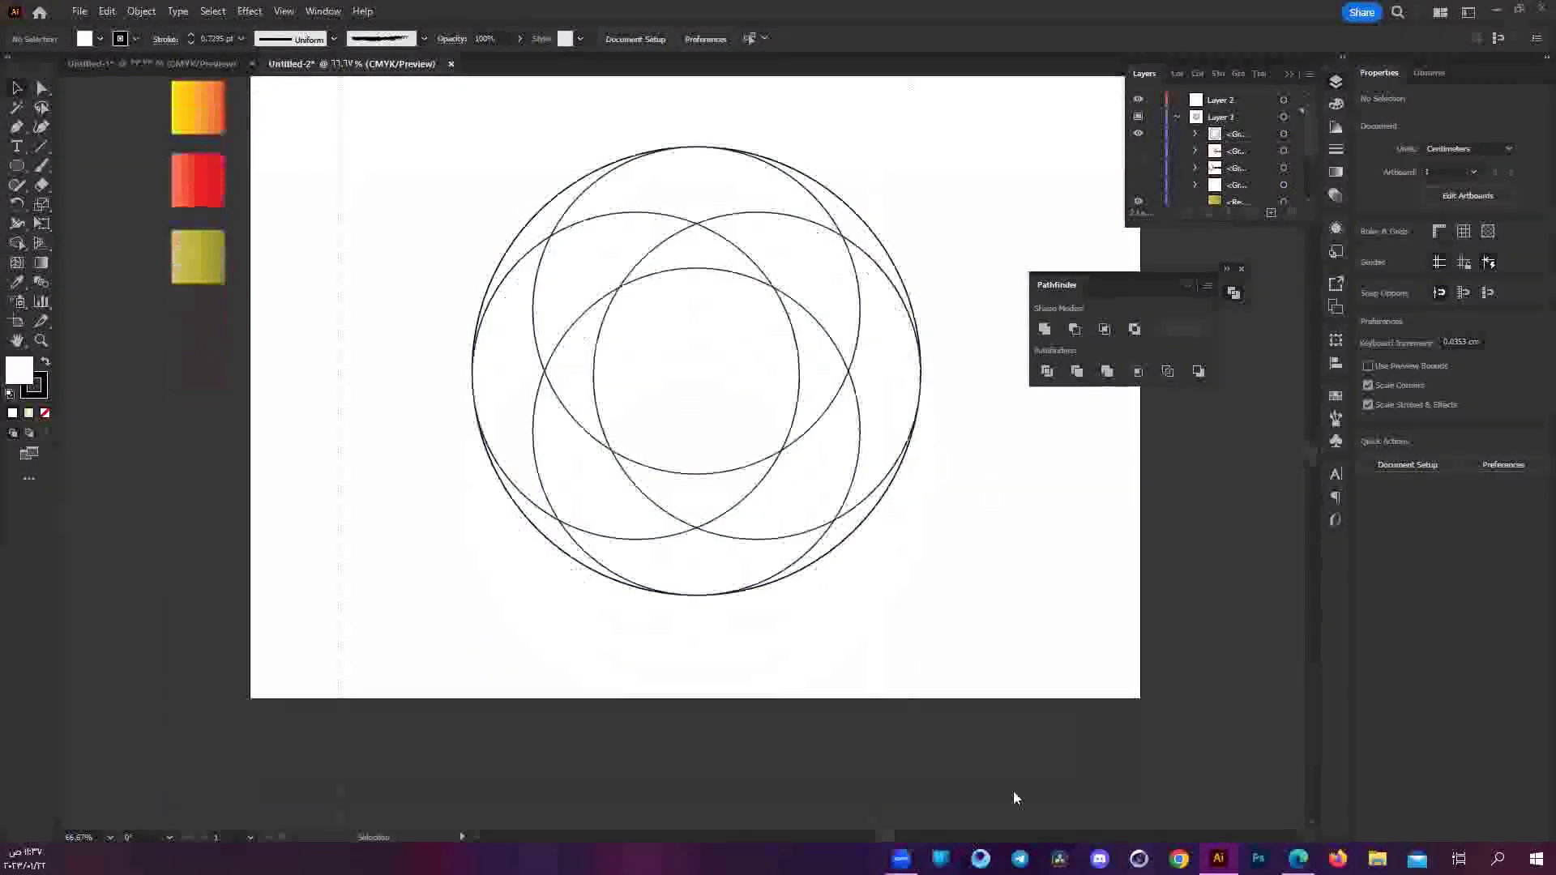
pyautogui.hotkey('ctrl', 'a')
pyautogui.rightClick(771, 351)
pyautogui.click(847, 567)
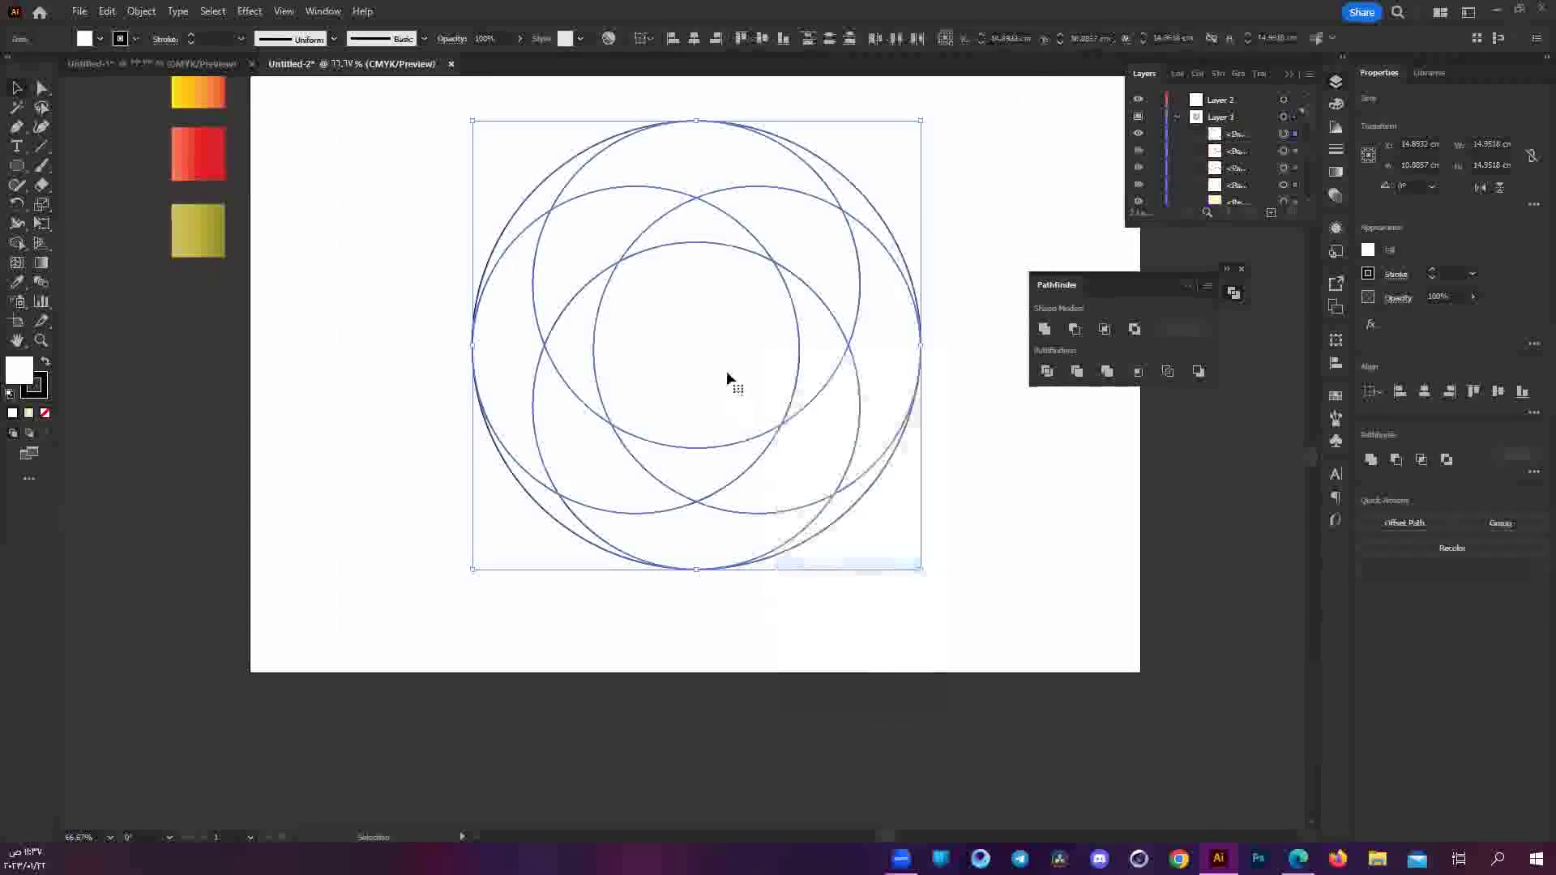
pyautogui.scroll(2, 726, 371)
pyautogui.hscroll(2, 936, 267)
pyautogui.click(937, 267)
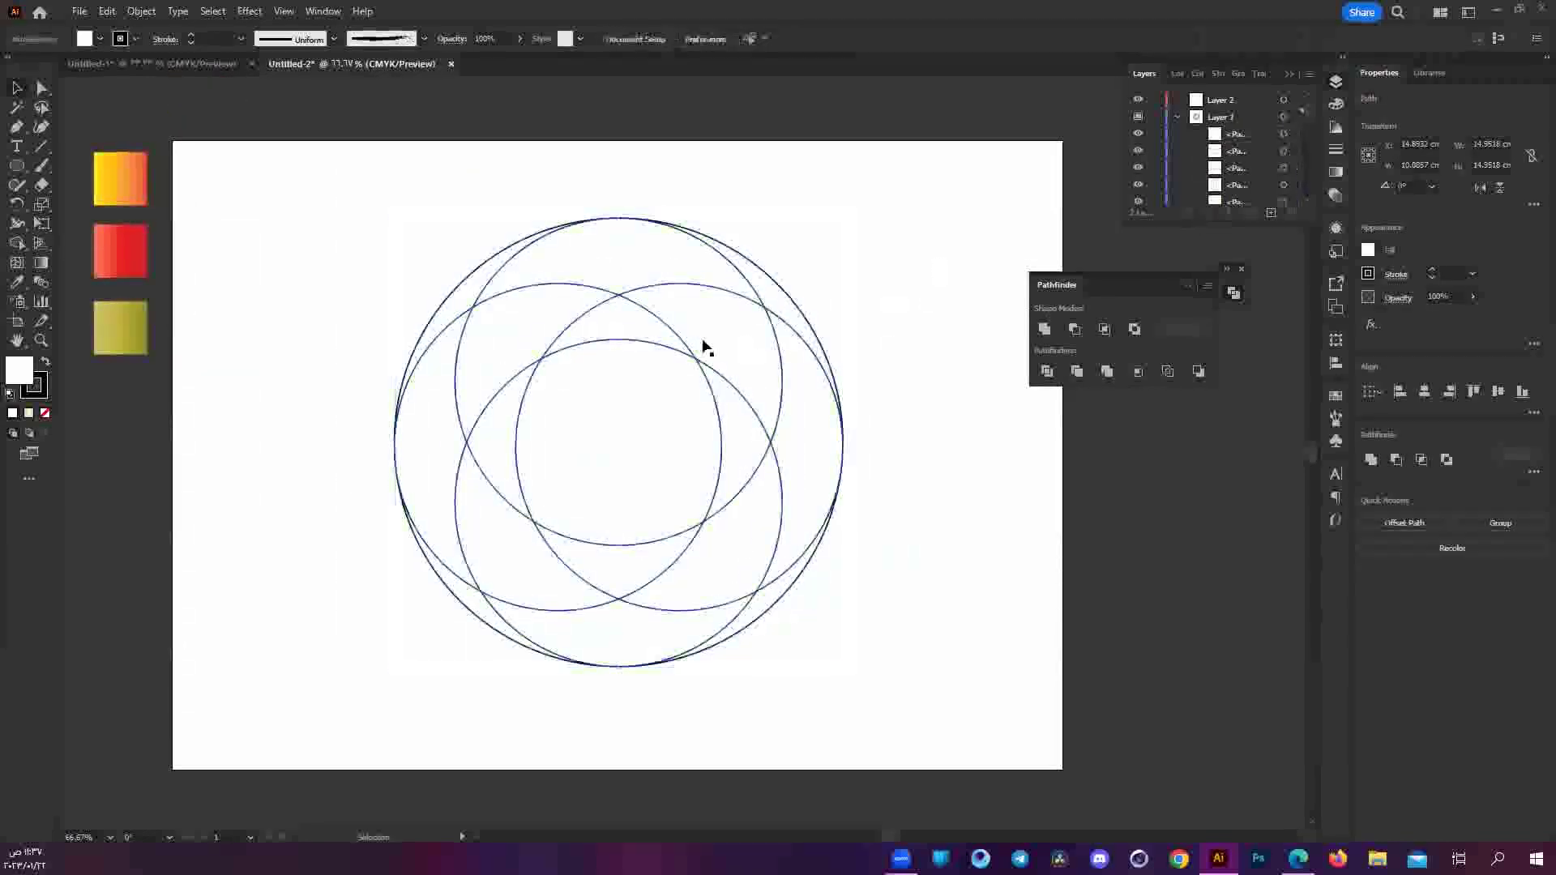
pyautogui.keyDown('alt'); pyautogui.scroll(1, 701, 340); pyautogui.keyUp('alt')
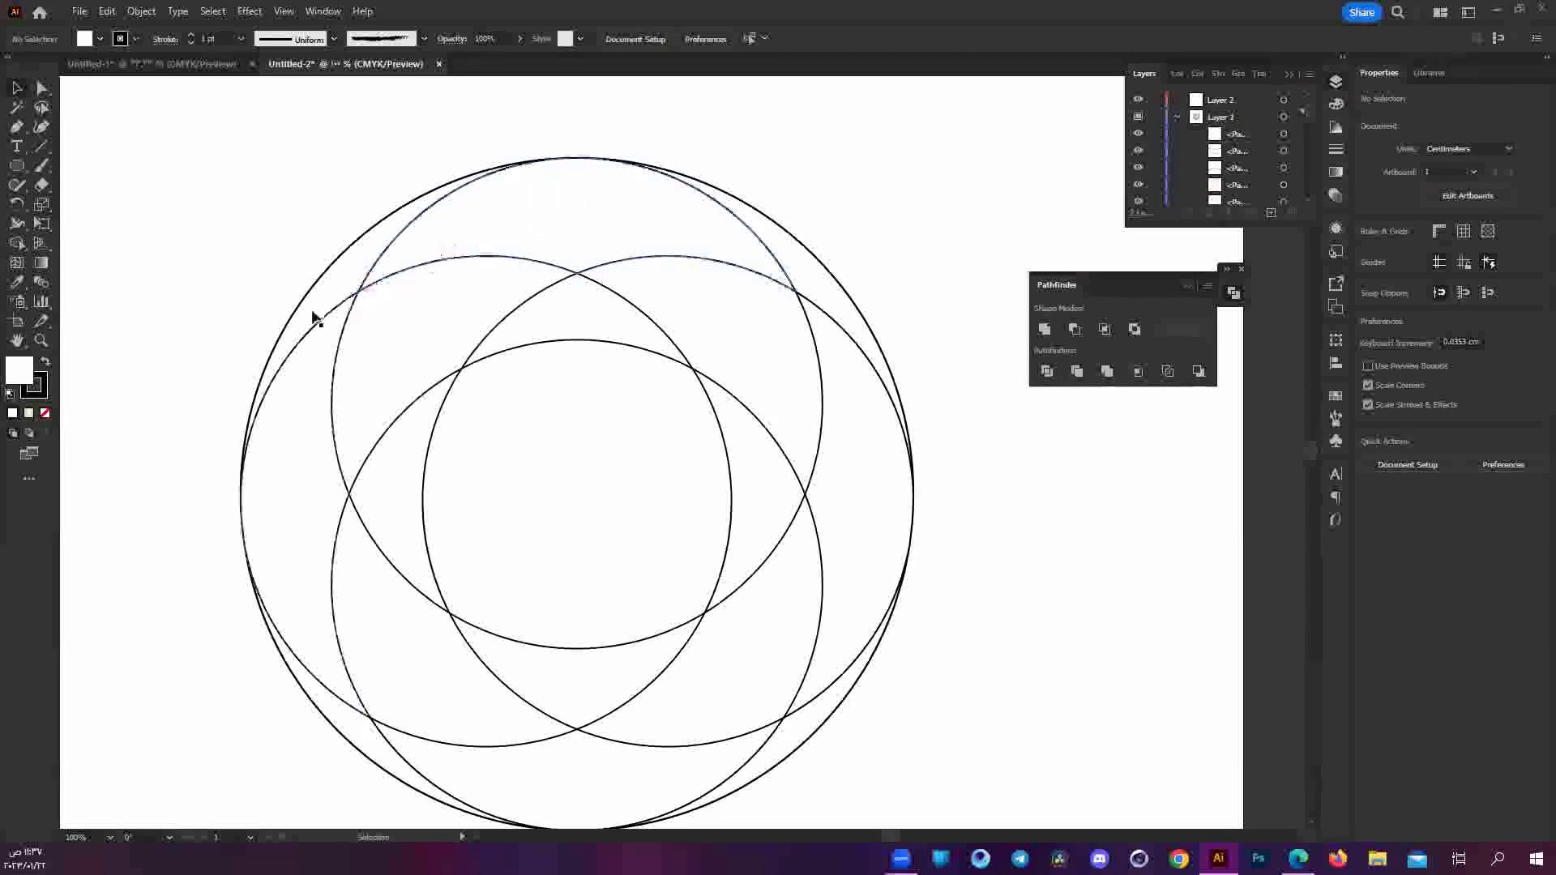
# Unite the upper-left arc pieces into one swirl shape.
pyautogui.click(340, 294)
pyautogui.keyDown('shift'); pyautogui.click(729, 319); pyautogui.keyUp('shift')
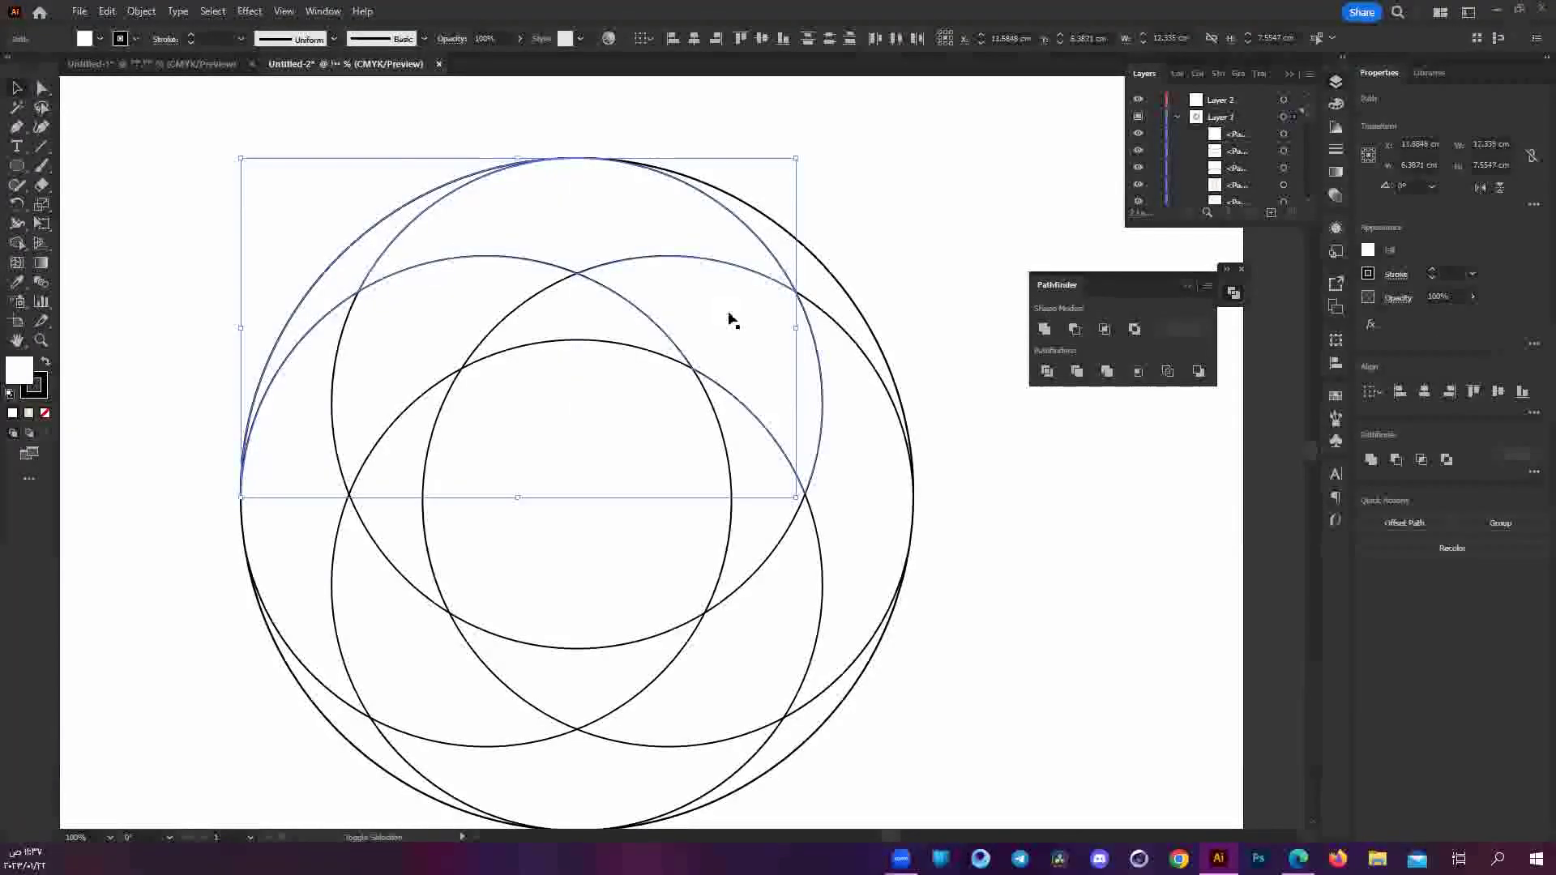
pyautogui.keyDown('shift'); pyautogui.click(741, 327); pyautogui.keyUp('shift')
pyautogui.keyDown('shift'); pyautogui.click(705, 604); pyautogui.keyUp('shift')
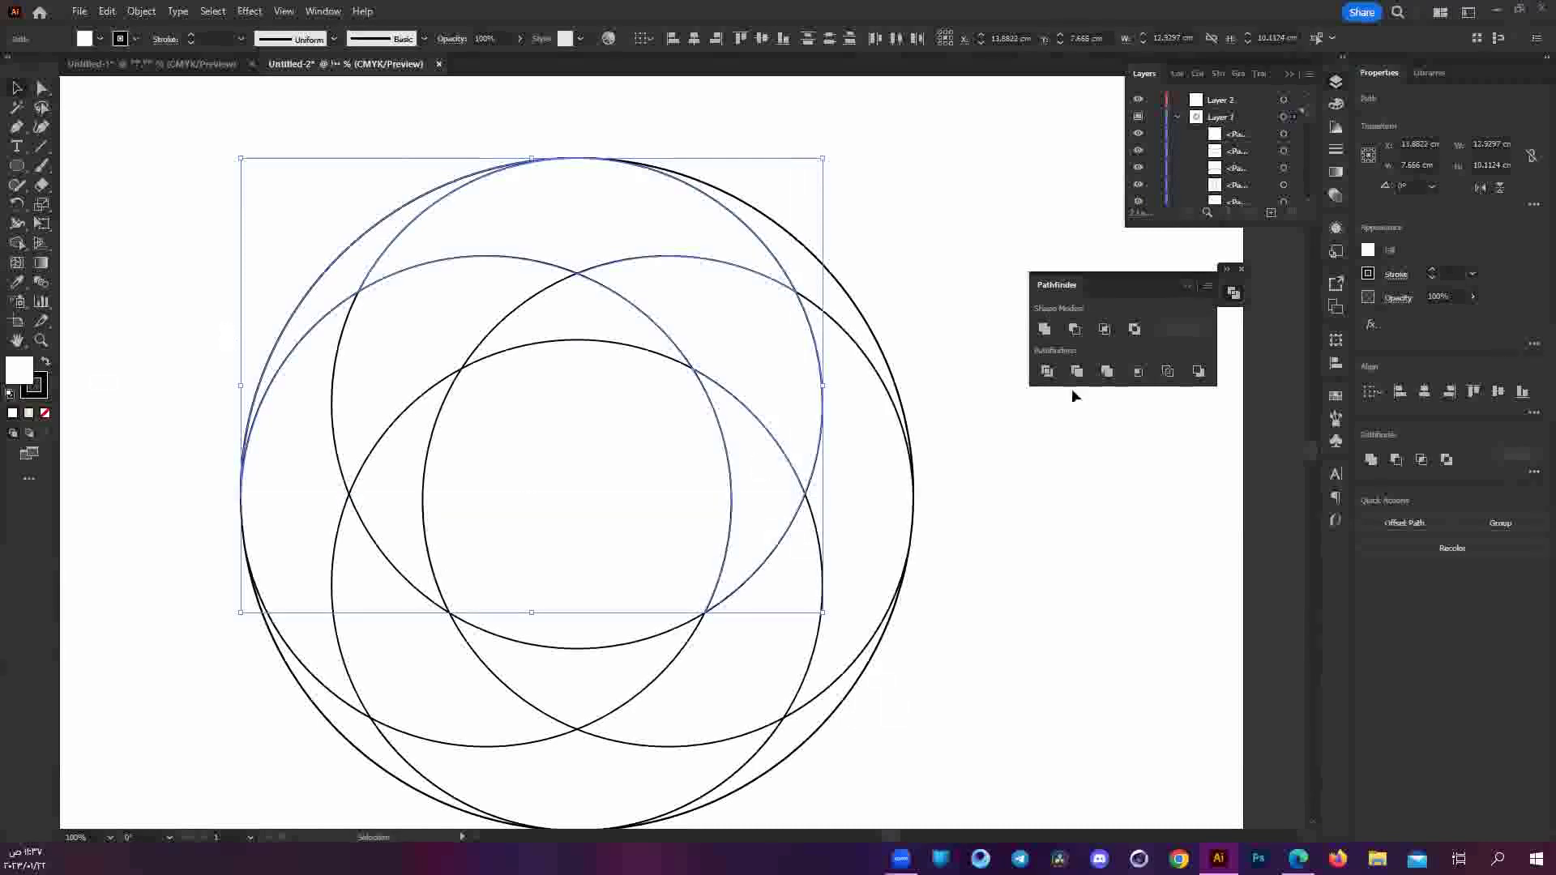
pyautogui.click(1045, 329)
pyautogui.click(879, 174)
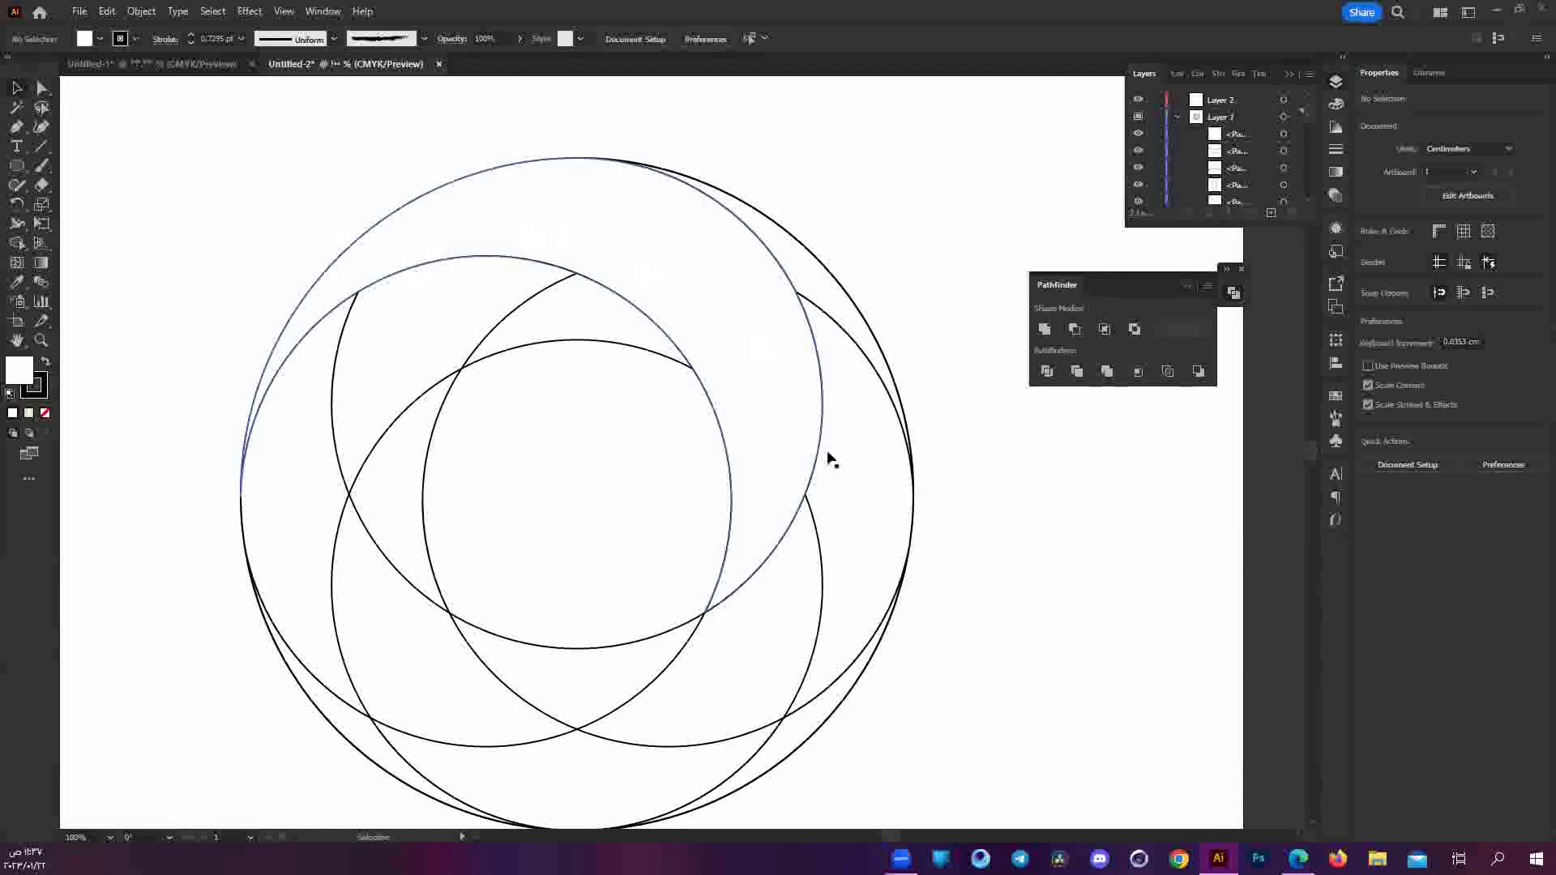
pyautogui.click(345, 285)
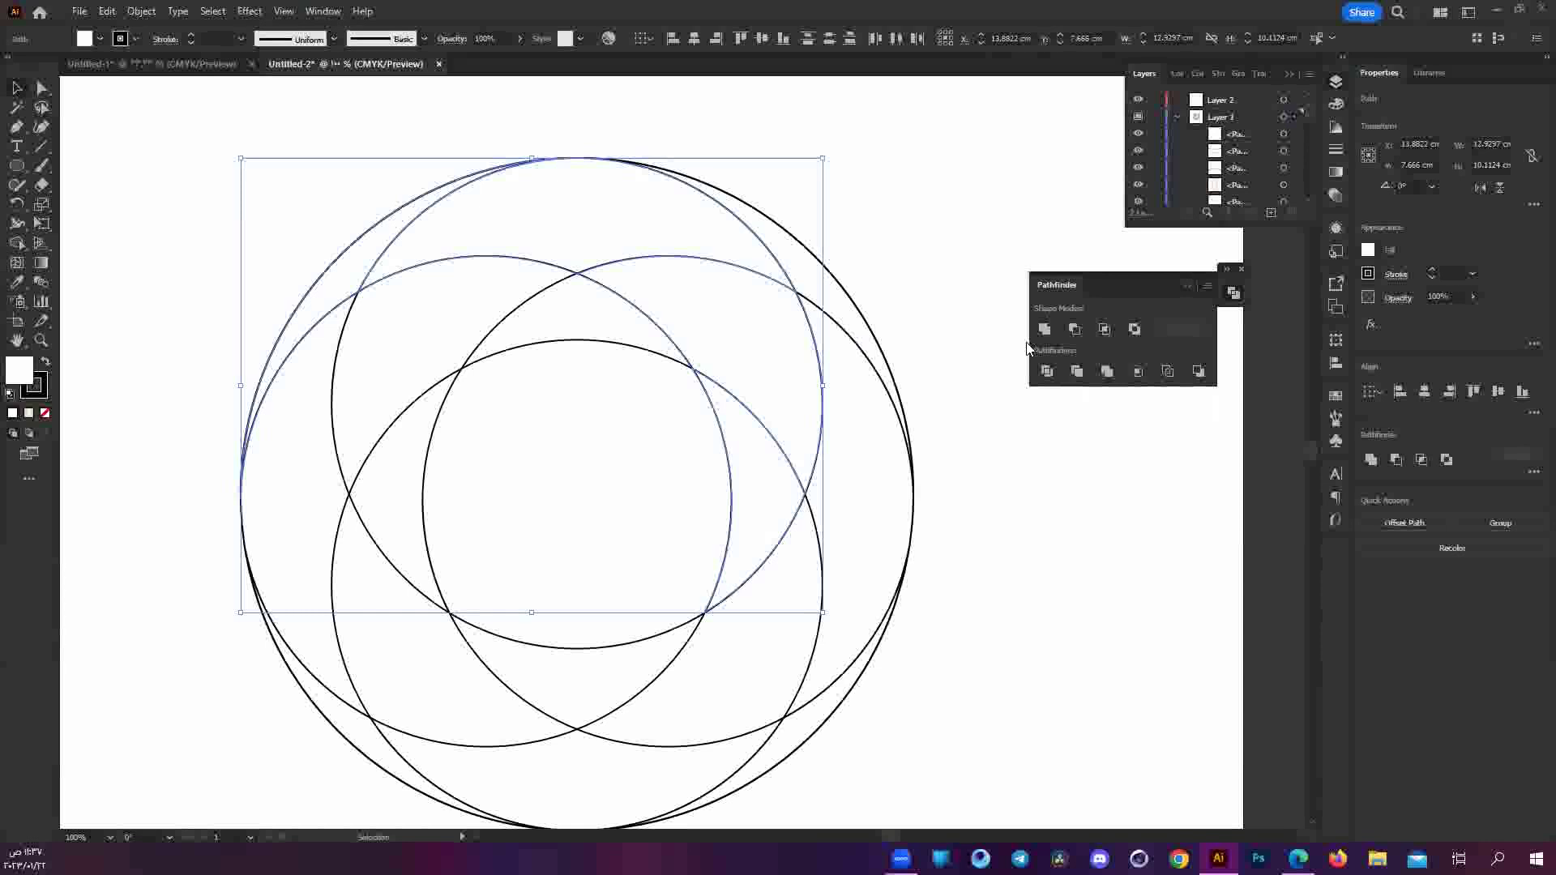
# Unite the right-side pieces and the bottom pieces into two crescents.
pyautogui.click(862, 418)
pyautogui.keyDown('shift'); pyautogui.click(680, 685); pyautogui.keyUp('shift')
pyautogui.keyDown('shift'); pyautogui.click(609, 683); pyautogui.keyUp('shift')
pyautogui.click(1049, 333)
pyautogui.click(1039, 626)
pyautogui.click(556, 750)
pyautogui.keyDown('shift'); pyautogui.click(403, 740); pyautogui.keyUp('shift')
pyautogui.keyDown('shift'); pyautogui.click(385, 653); pyautogui.keyUp('shift')
pyautogui.keyDown('shift'); pyautogui.click(375, 496); pyautogui.keyUp('shift')
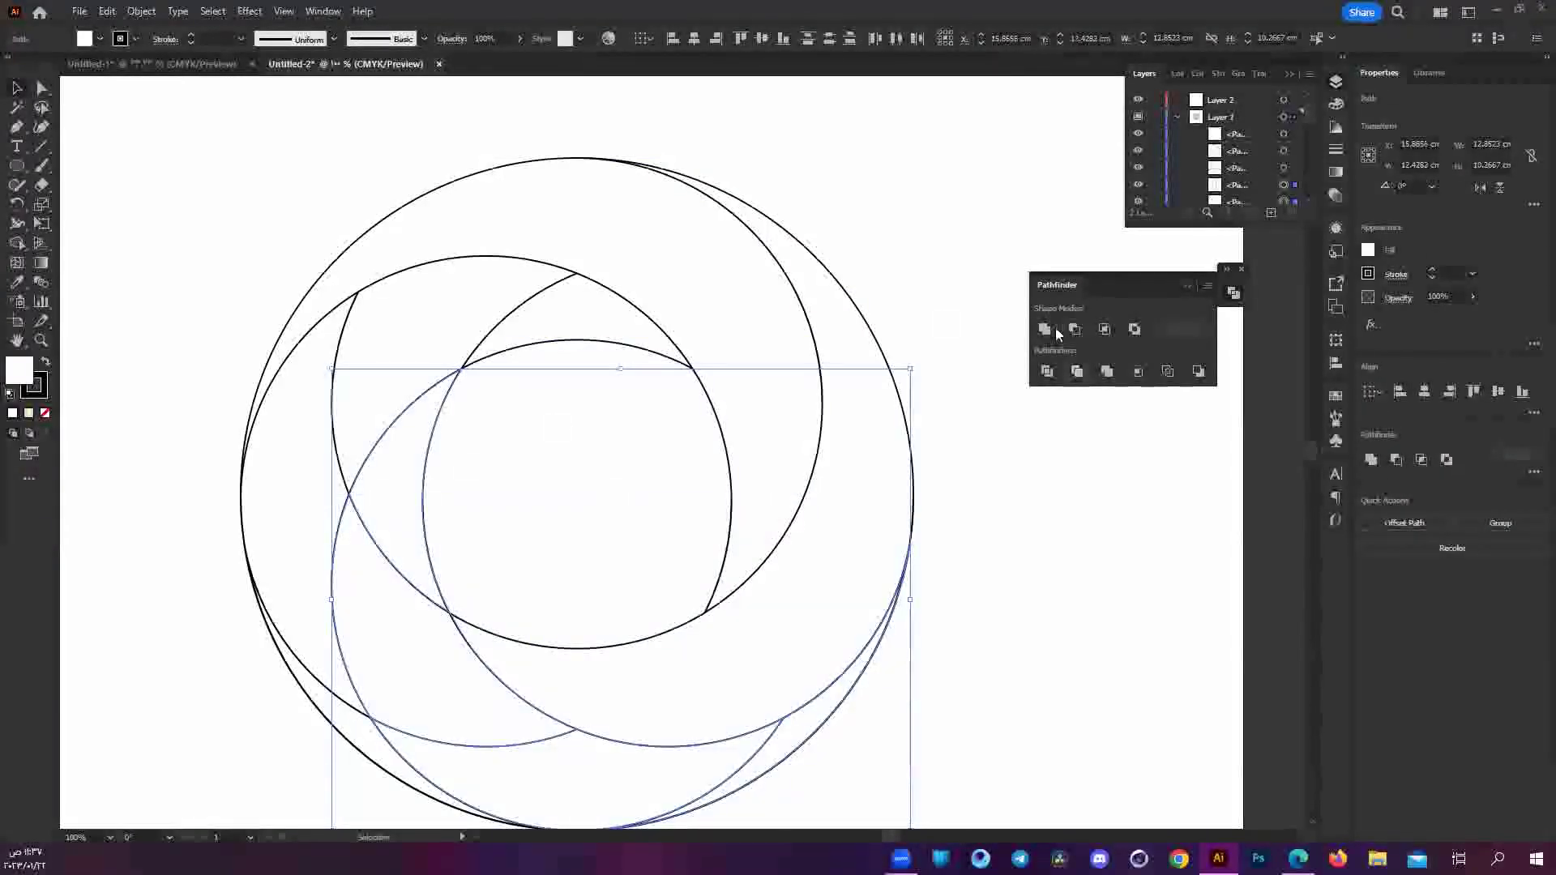
# Unite the remaining left arc pieces into a final swirl and zoom out.
pyautogui.click(334, 385)
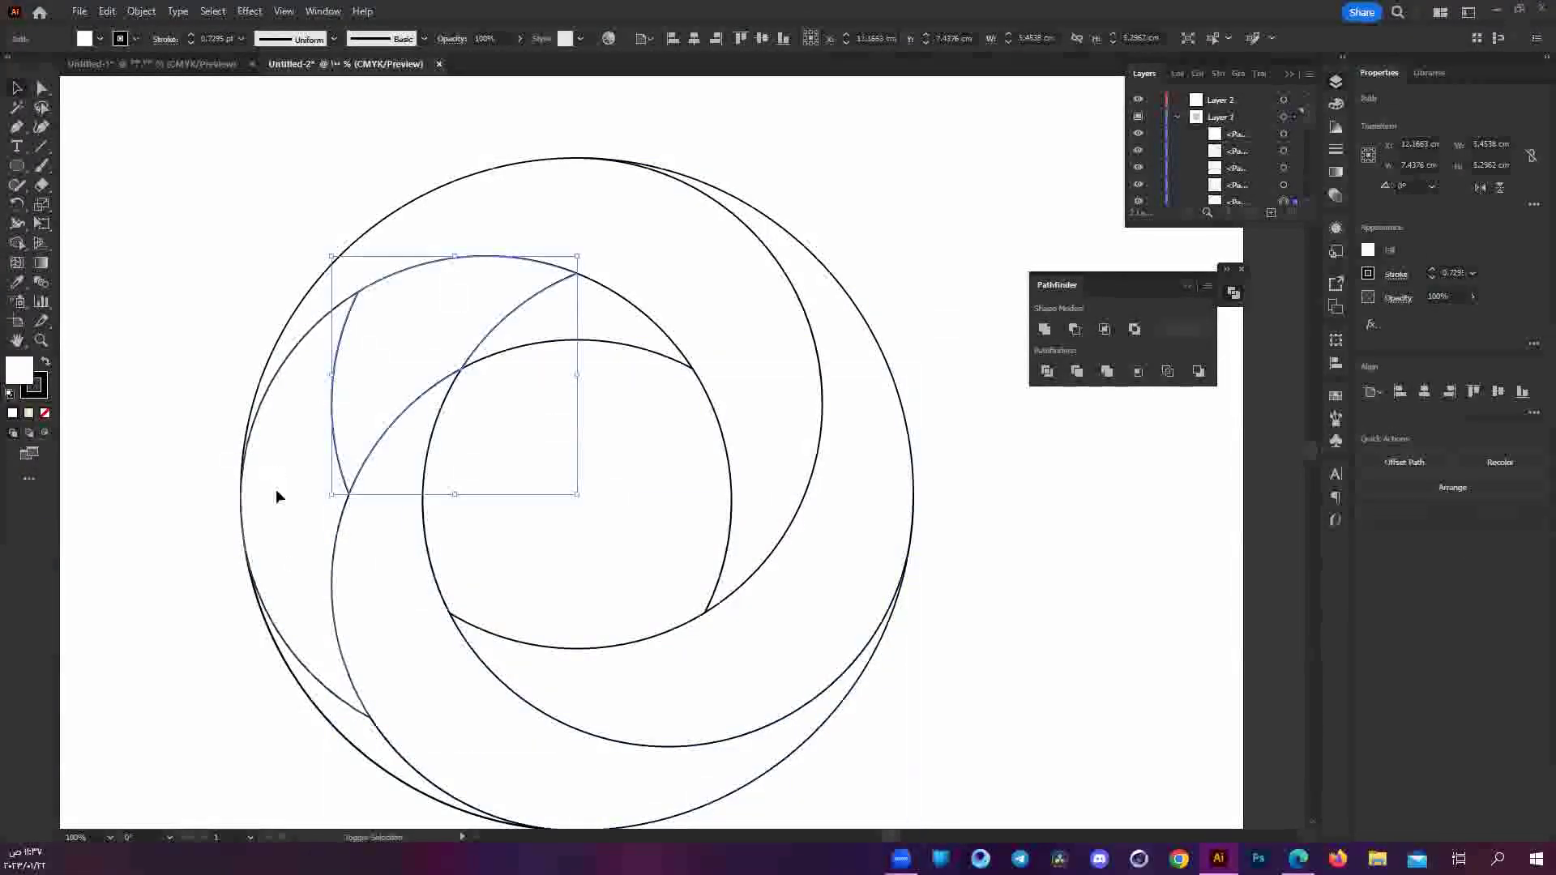
pyautogui.keyDown('shift'); pyautogui.click(318, 705); pyautogui.keyUp('shift')
pyautogui.keyDown('shift'); pyautogui.click(611, 306); pyautogui.keyUp('shift')
pyautogui.keyDown('shift'); pyautogui.click(365, 746); pyautogui.keyUp('shift')
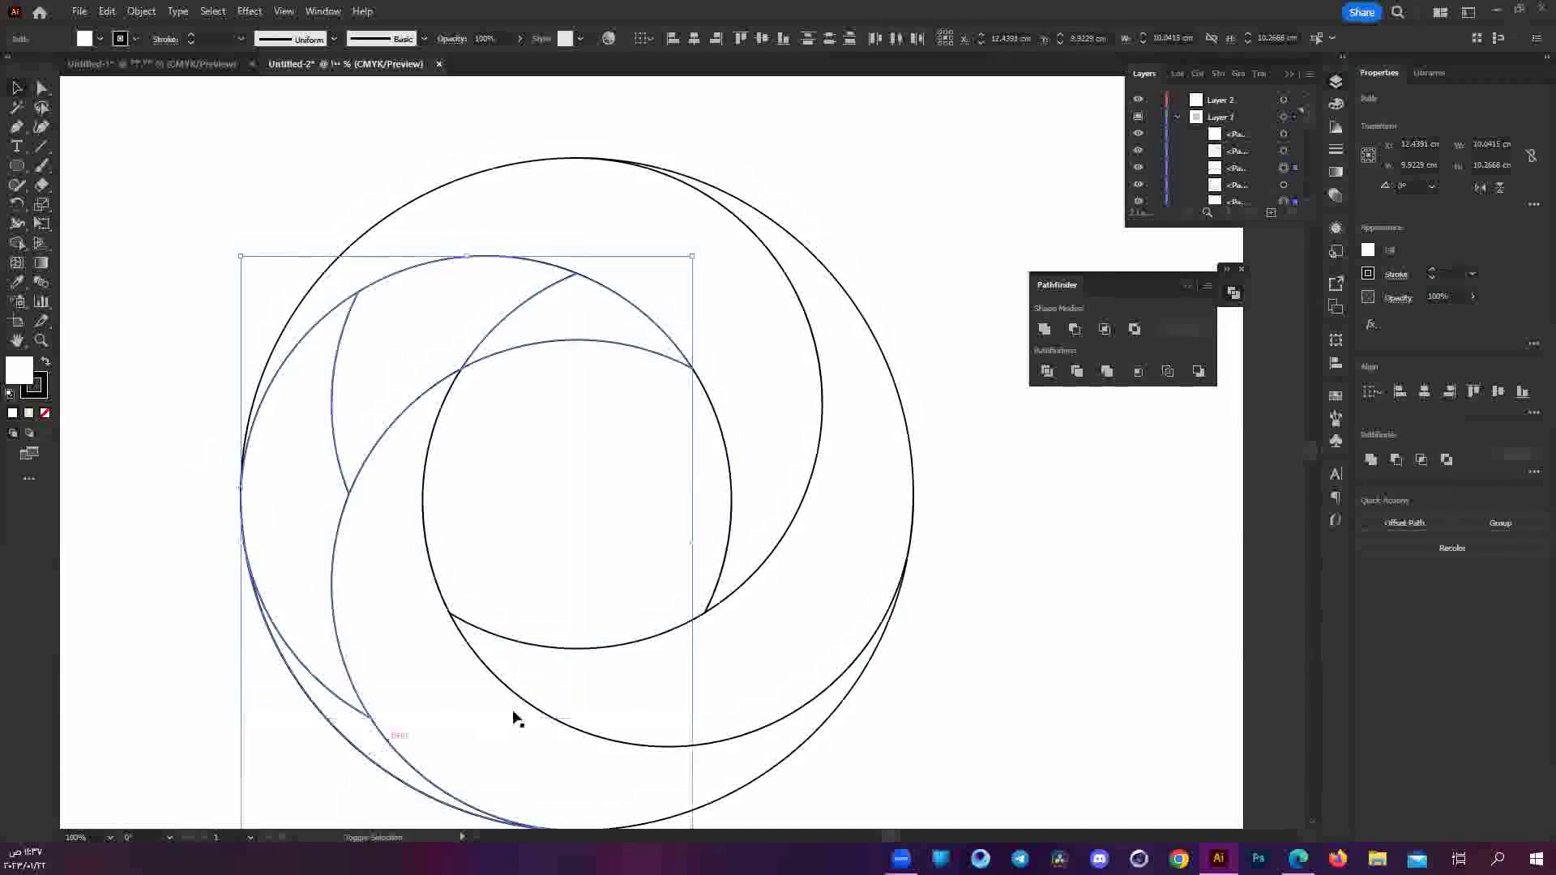
pyautogui.click(1045, 330)
pyautogui.click(891, 559)
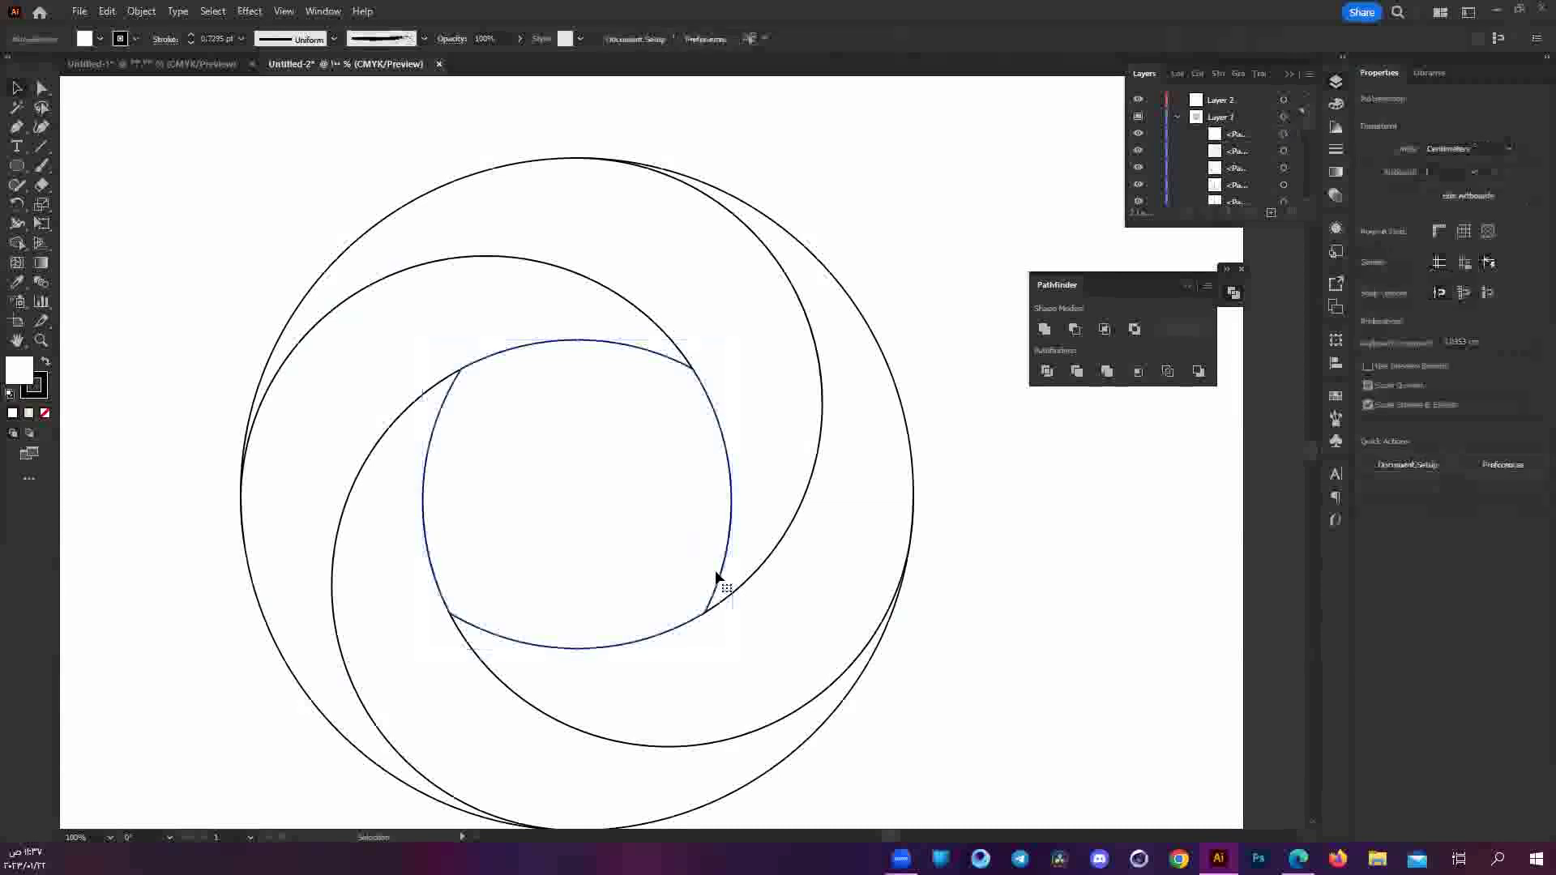
pyautogui.hotkey('ctrl', '-')
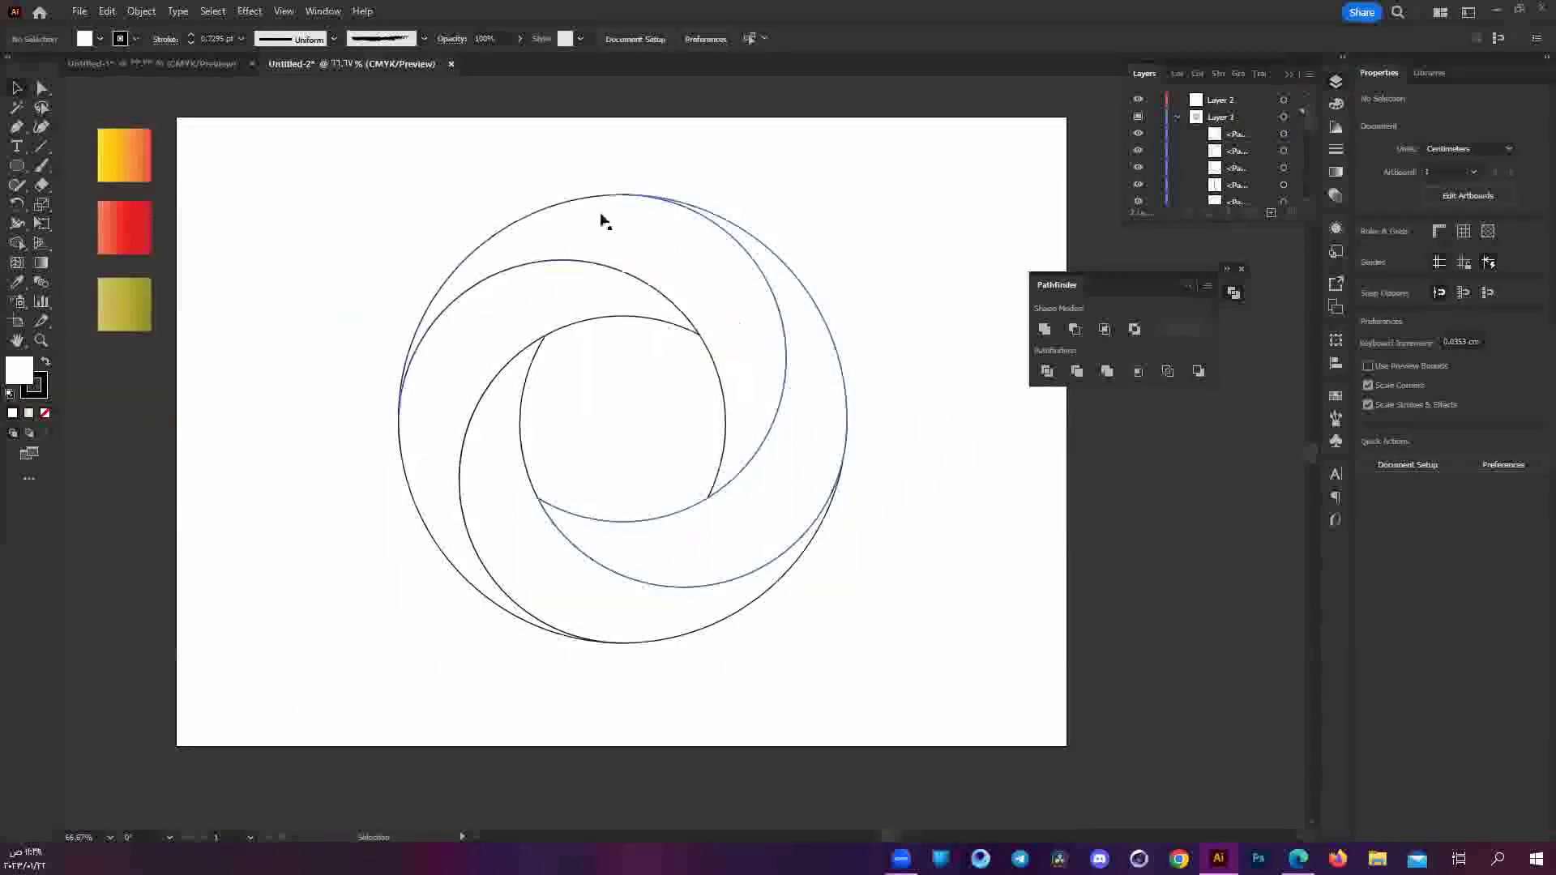
# Give the top-left swirl the yellow-to-red gradient using the Eyedropper.
pyautogui.click(603, 221)
pyautogui.click(496, 330)
pyautogui.click(492, 476)
pyautogui.click(735, 534)
pyautogui.click(966, 407)
pyautogui.click(695, 267)
pyautogui.scroll(1, 438, 243)
pyautogui.press('i')
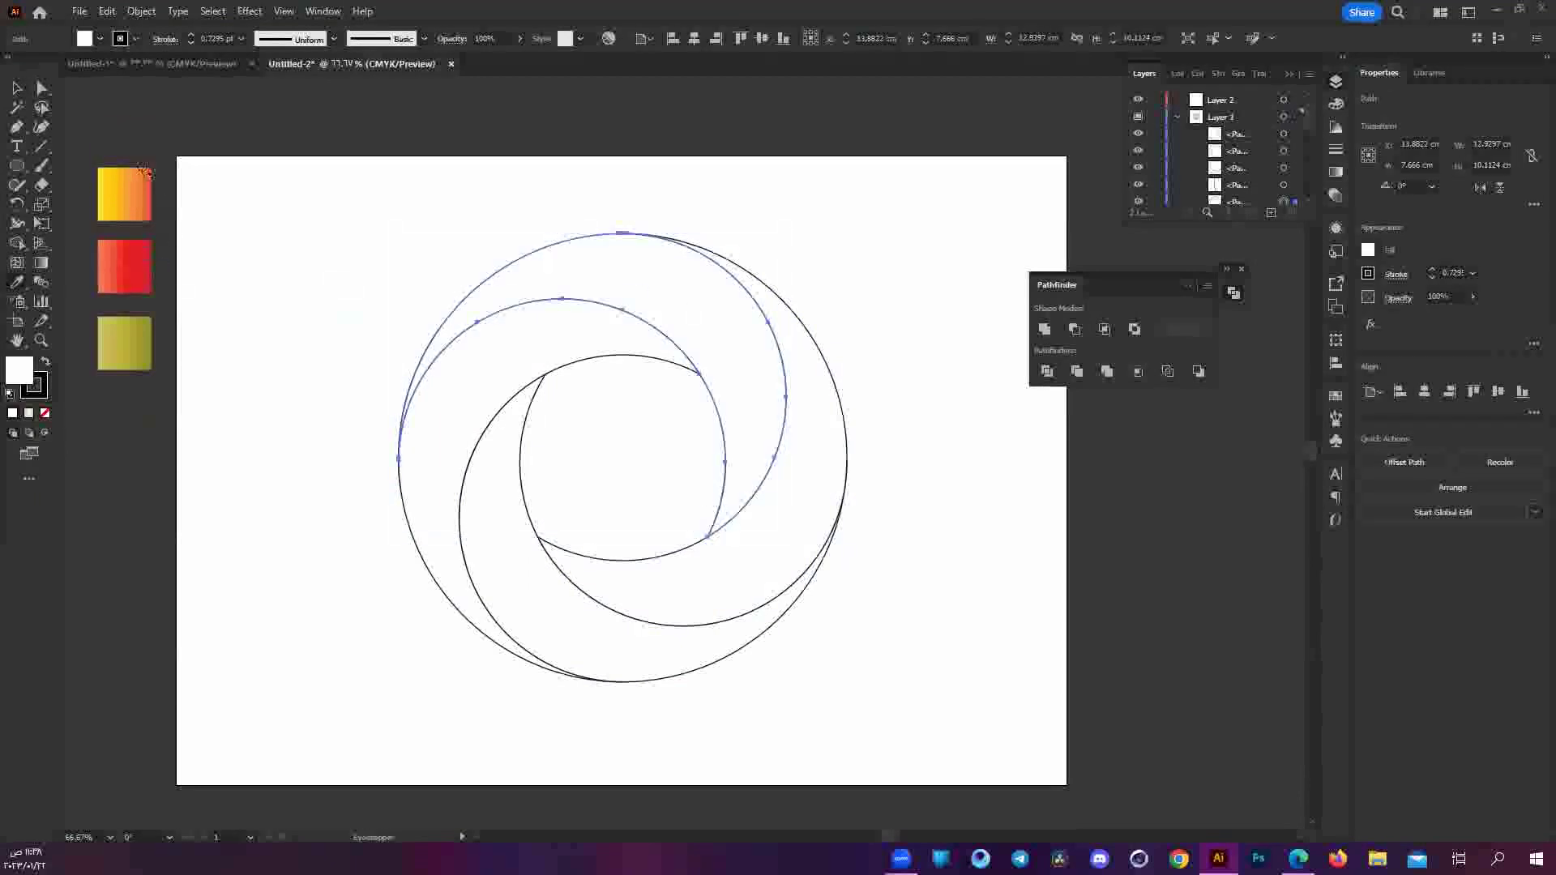
pyautogui.click(143, 175)
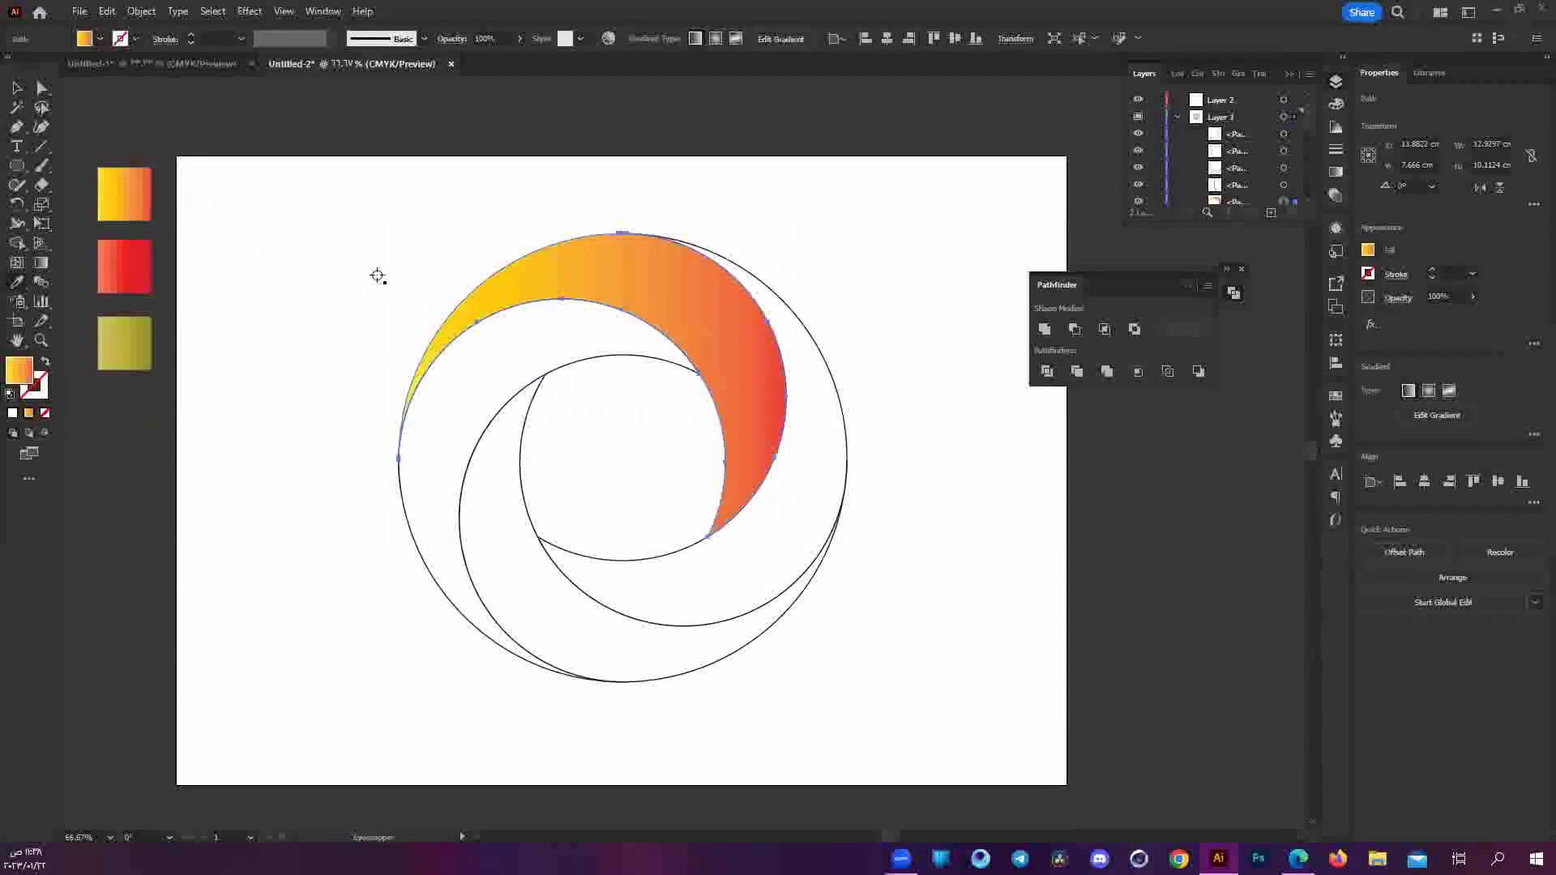
# Fill the lower-left and right crescents red and the lower crescent olive.
pyautogui.keyDown('ctrl'); pyautogui.click(469, 406); pyautogui.keyUp('ctrl')
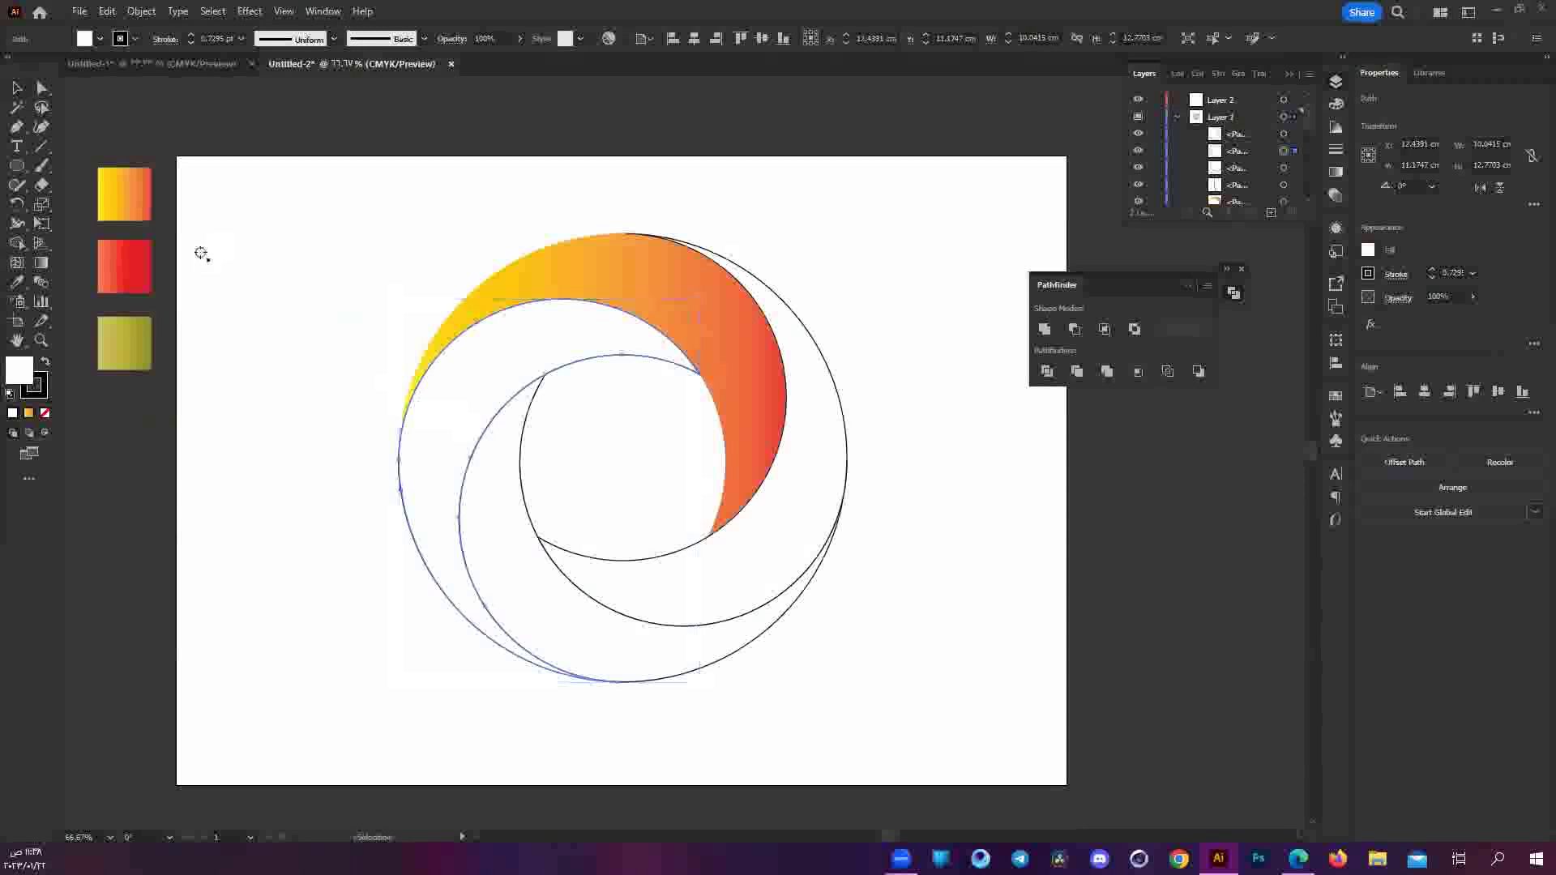
pyautogui.click(134, 273)
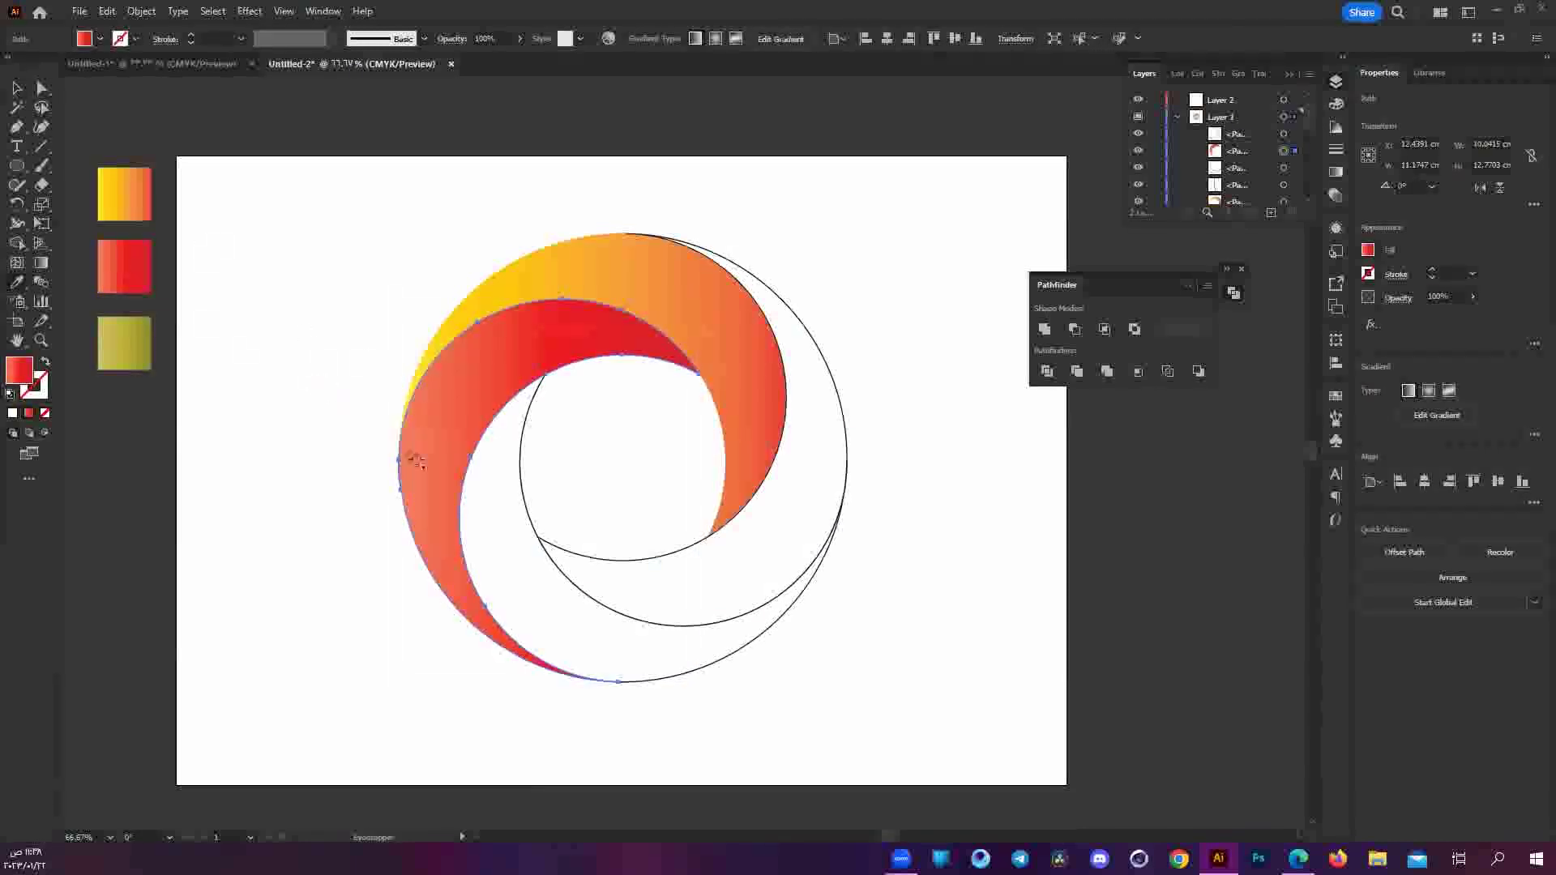
pyautogui.keyDown('ctrl'); pyautogui.click(520, 597); pyautogui.keyUp('ctrl')
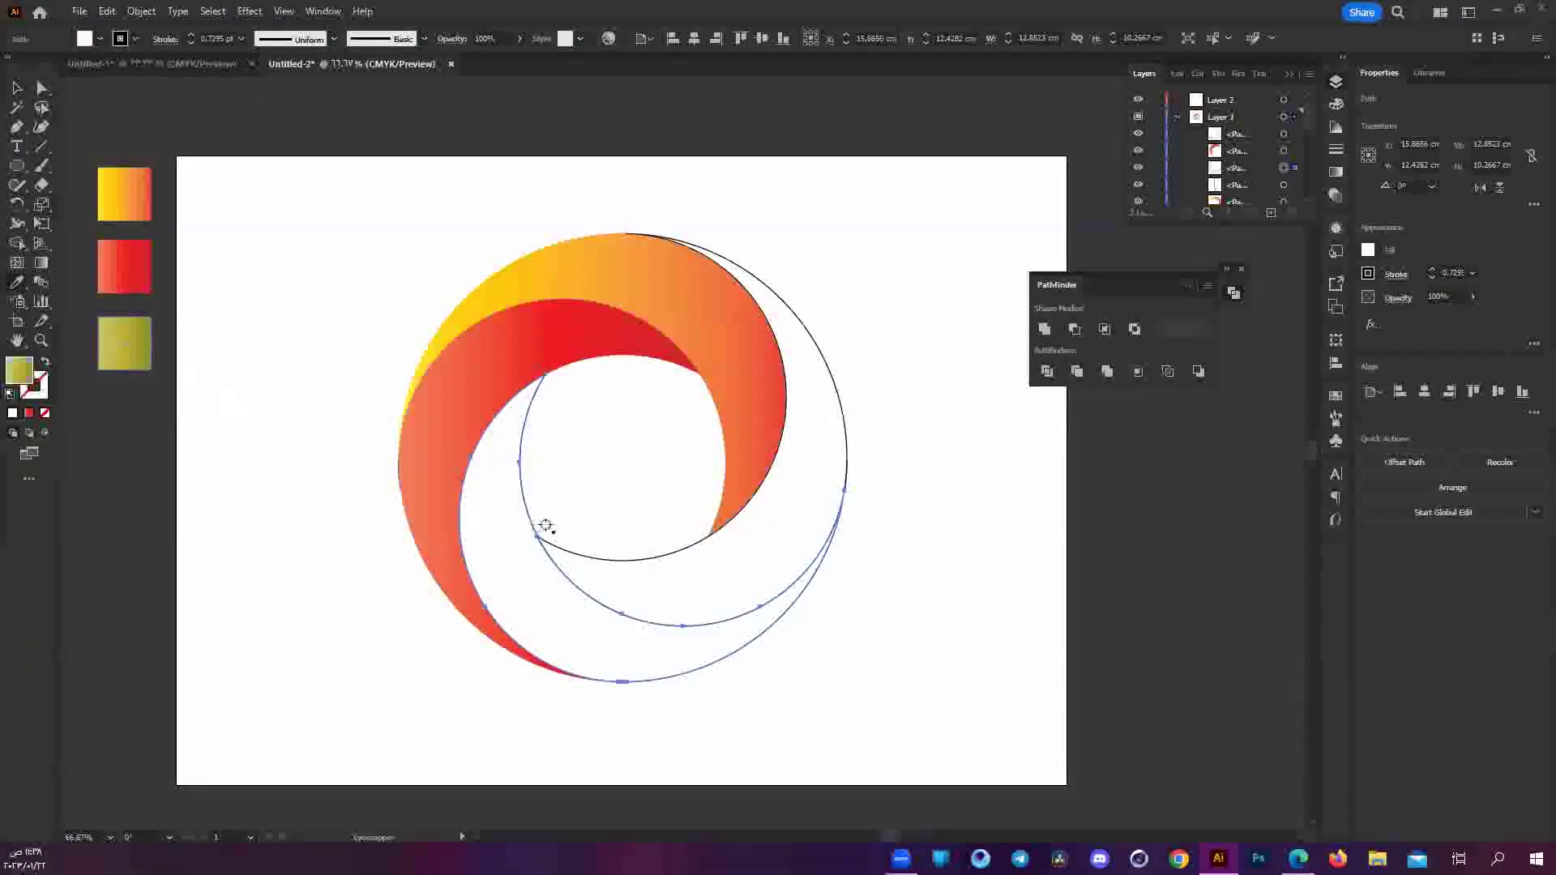
pyautogui.keyDown('ctrl'); pyautogui.click(723, 549); pyautogui.keyUp('ctrl')
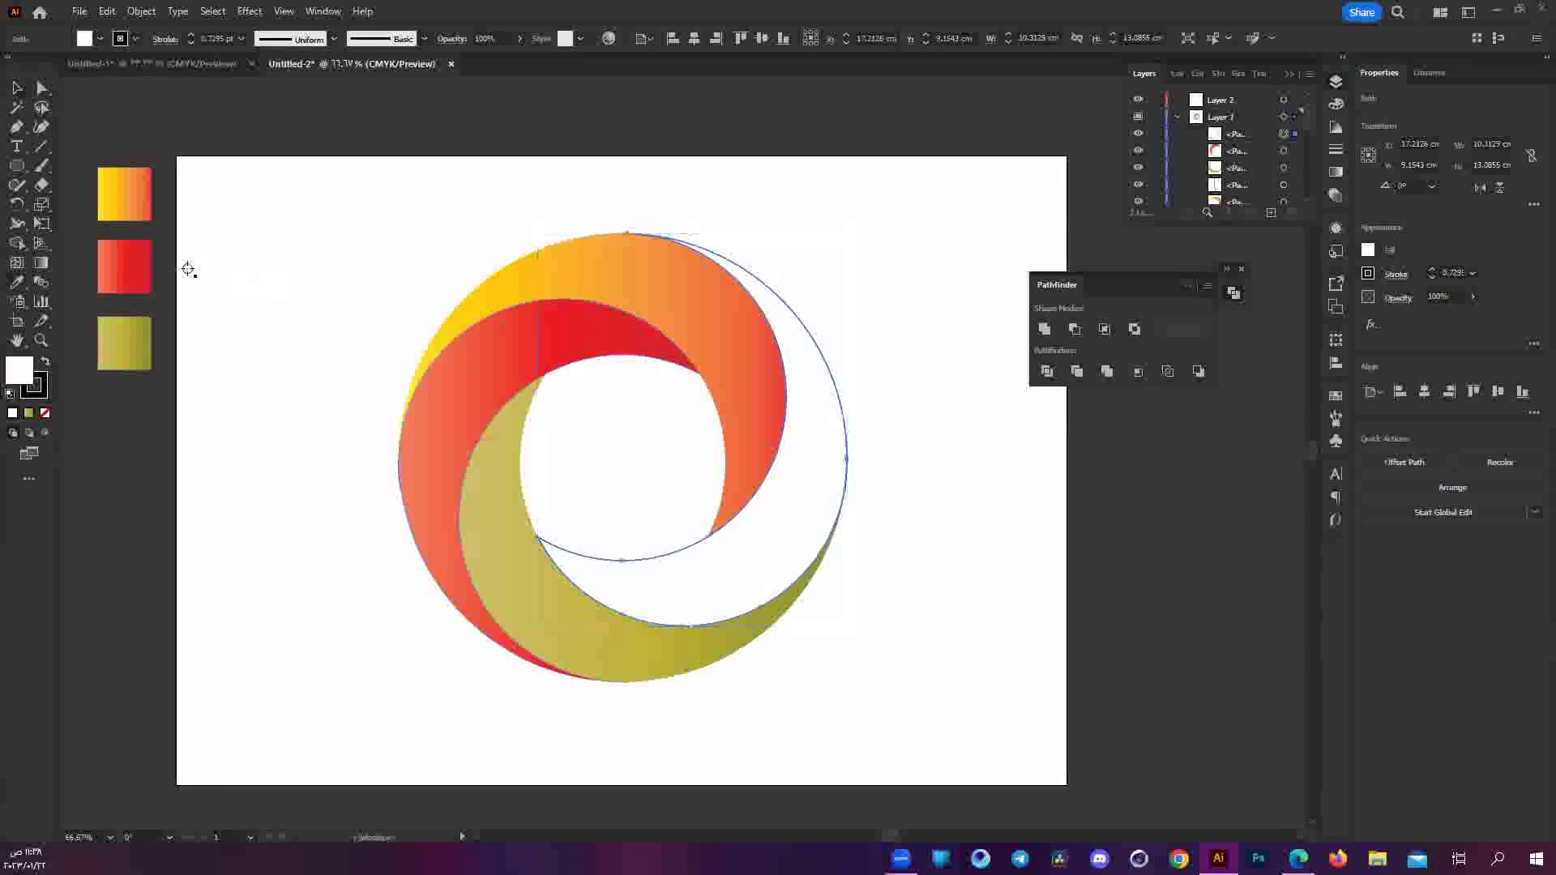
pyautogui.click(124, 266)
pyautogui.keyDown('ctrl'); pyautogui.click(979, 455); pyautogui.keyUp('ctrl')
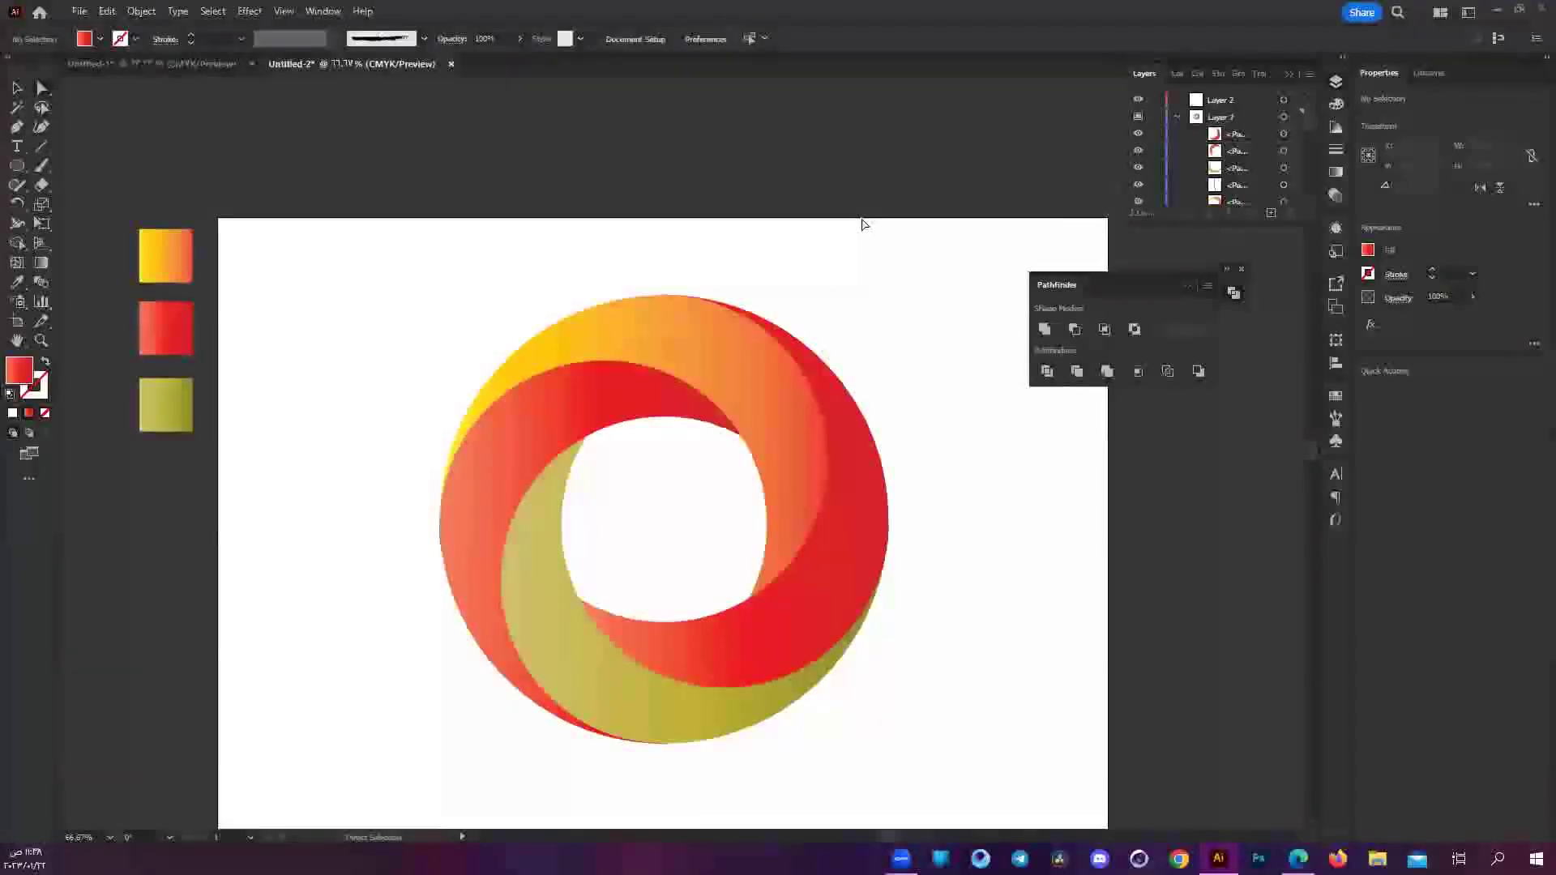
# Move the gradient ring toward the left side of the artboard.
pyautogui.scroll(-3, 864, 224)
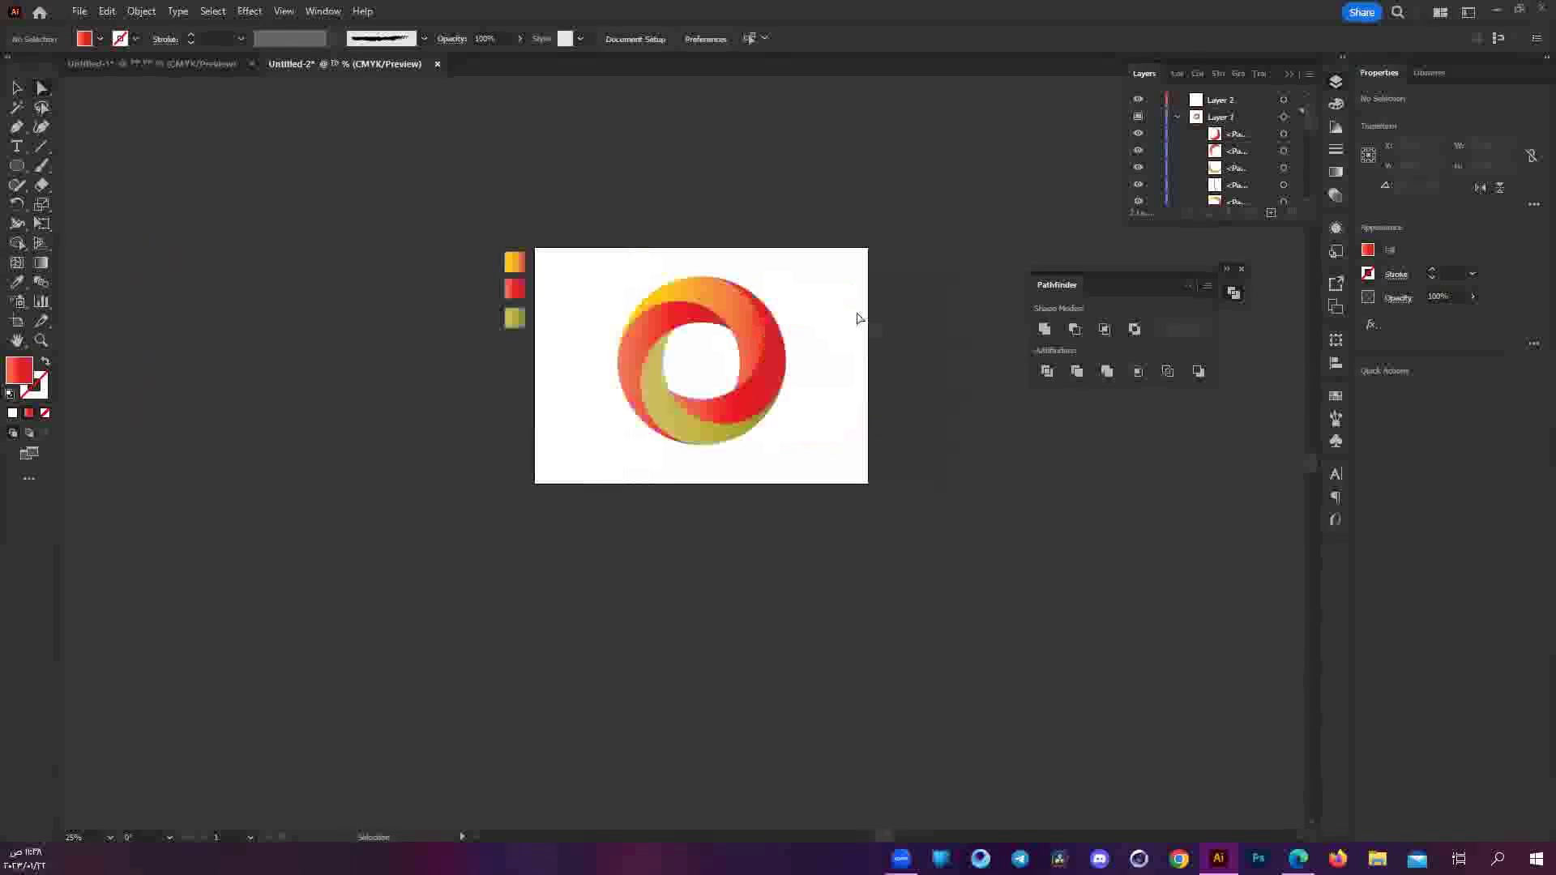
pyautogui.scroll(2, 813, 337)
pyautogui.click(669, 469)
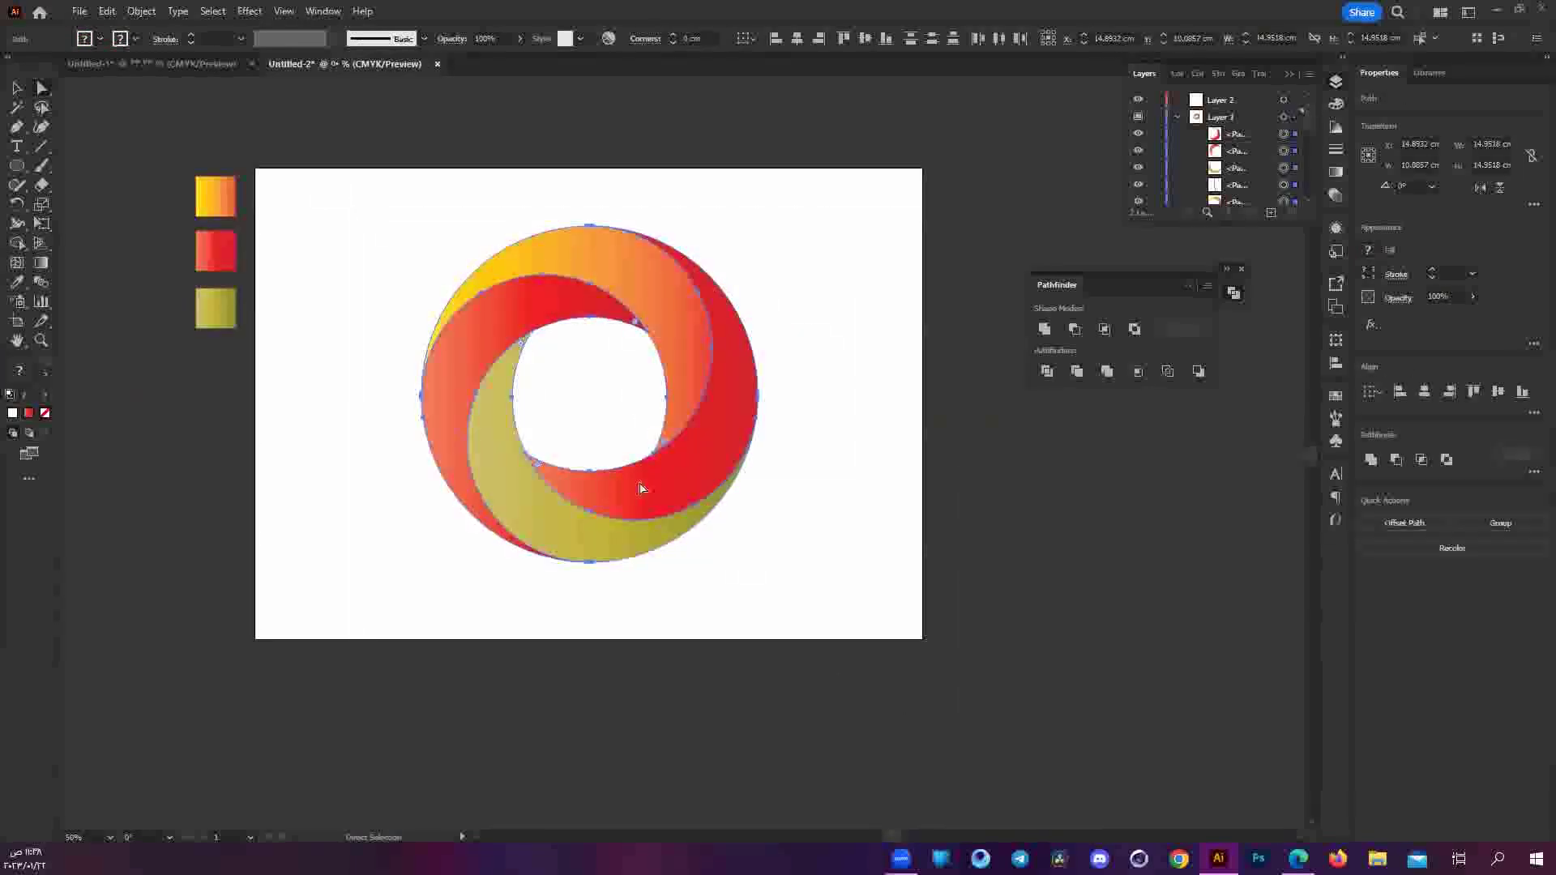
pyautogui.moveTo(636, 488); pyautogui.dragTo(489, 498)
pyautogui.click(135, 194)
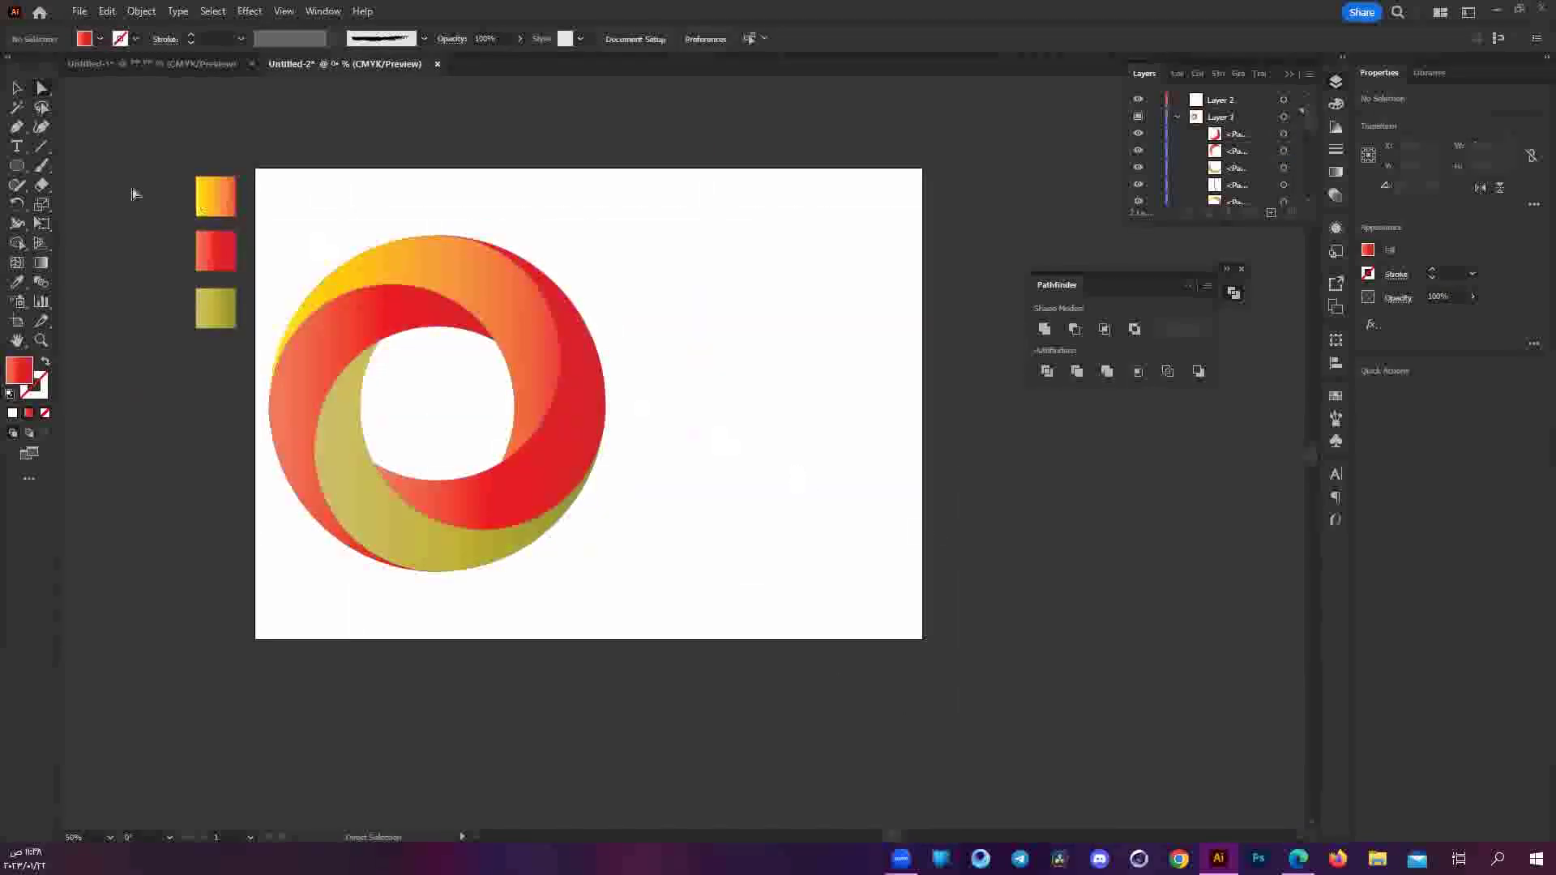
pyautogui.scroll(1, 619, 345)
# Draw a large red circle and an offset copy, then subtract them with Minus Front into a crescent.
pyautogui.moveTo(653, 260)
pyautogui.mouseDown()
pyautogui.moveTo(1037, 577)
pyautogui.moveTo(1086, 590)
pyautogui.mouseUp()
pyautogui.moveTo(830, 504); pyautogui.dragTo(840, 521)
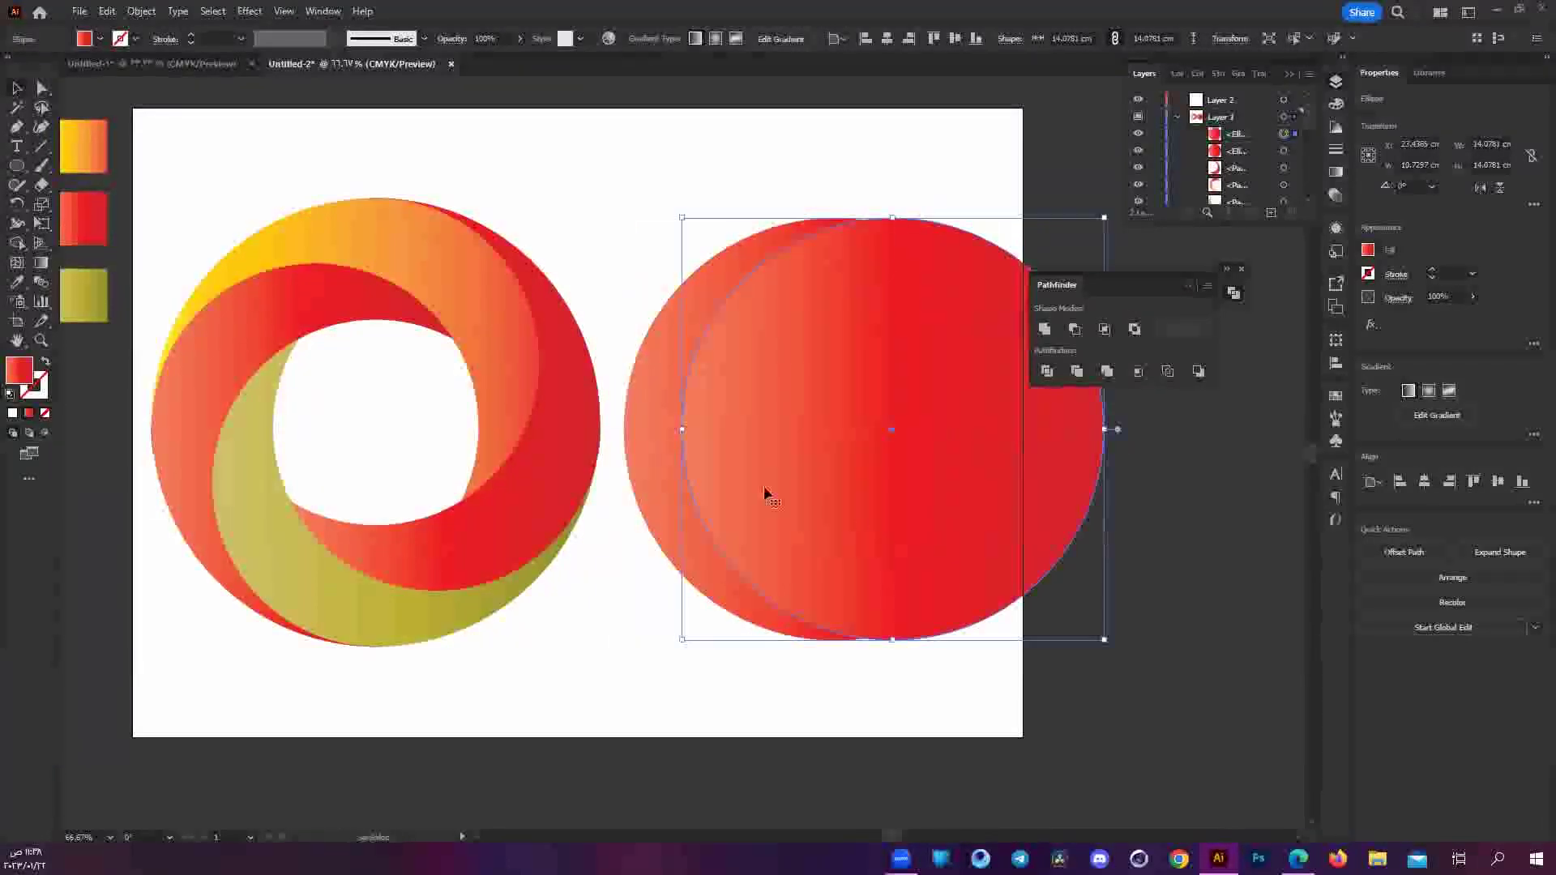
pyautogui.keyDown('shift'); pyautogui.click(657, 395); pyautogui.keyUp('shift')
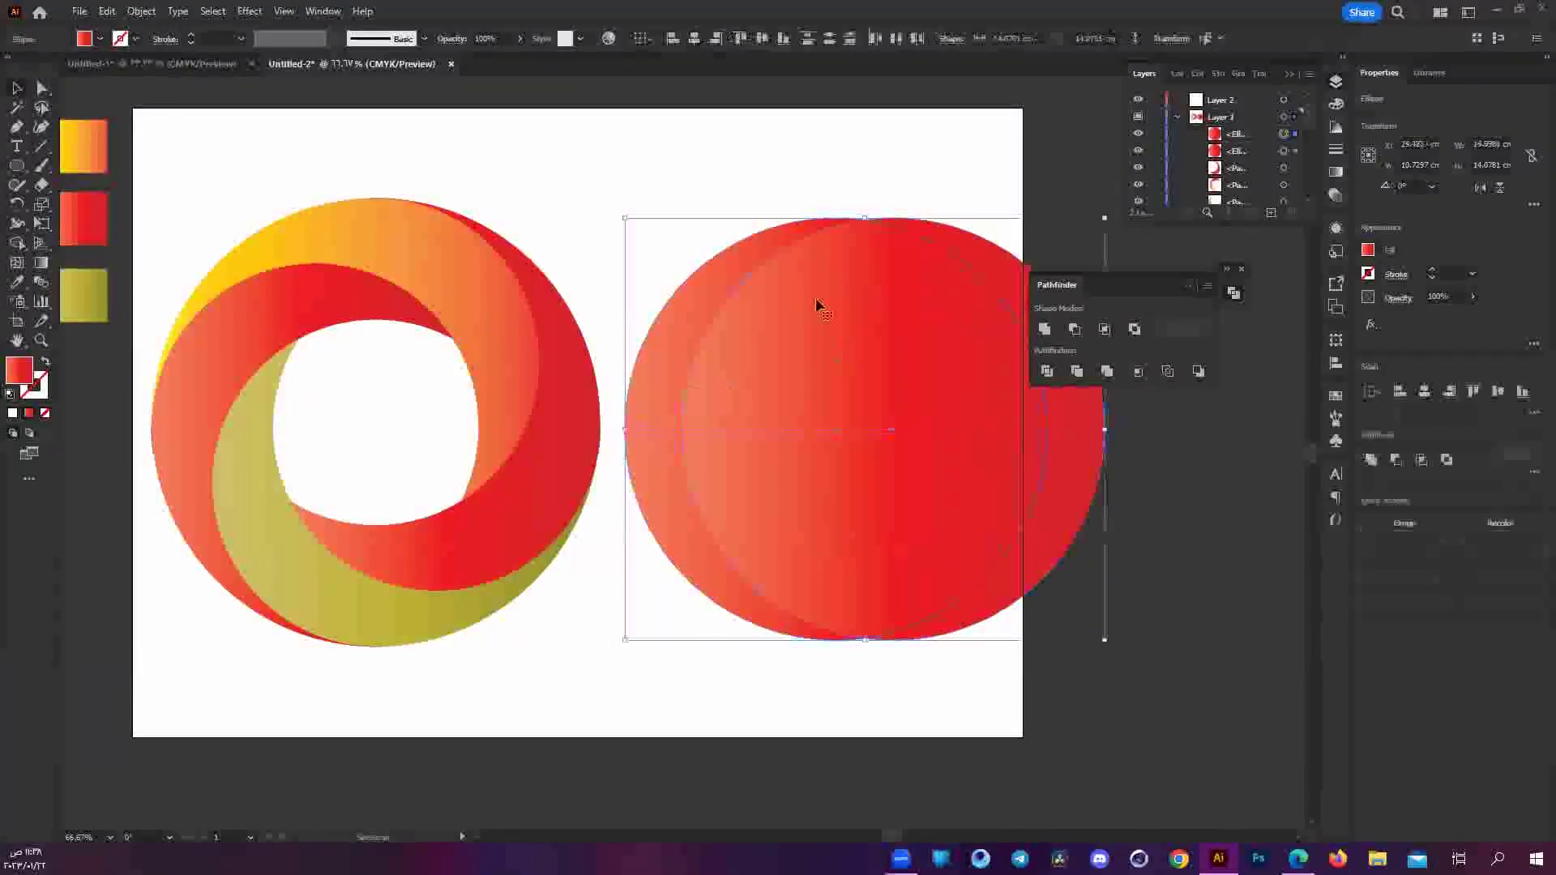
pyautogui.click(1075, 328)
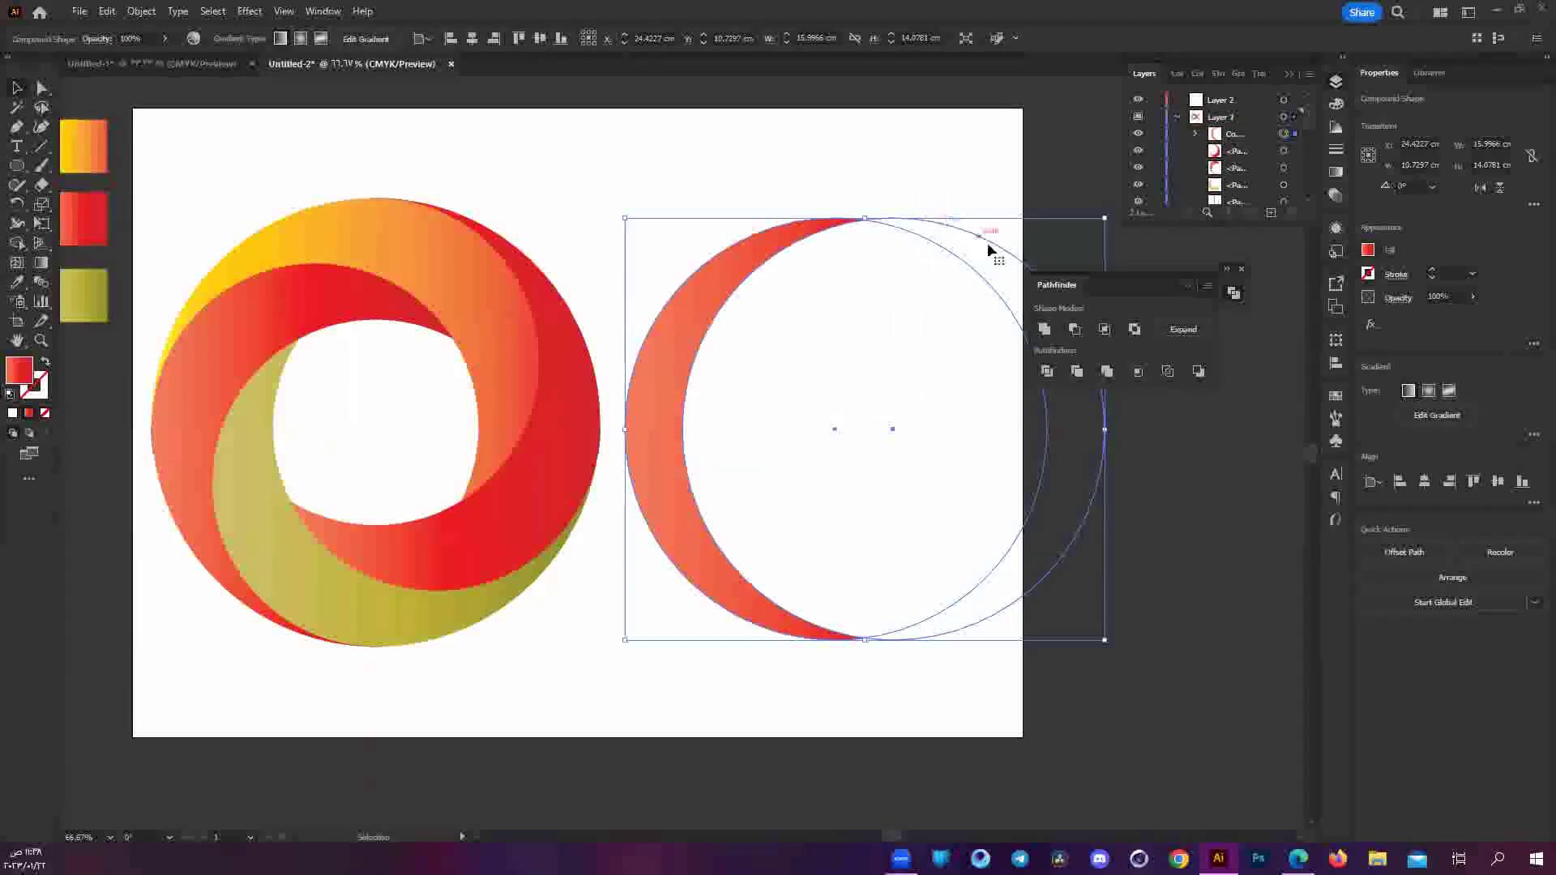
pyautogui.click(995, 269)
pyautogui.click(1003, 256)
# Shift the hidden cutting circle left and slightly up to thin the crescent.
pyautogui.press('a')
pyautogui.click(1121, 577)
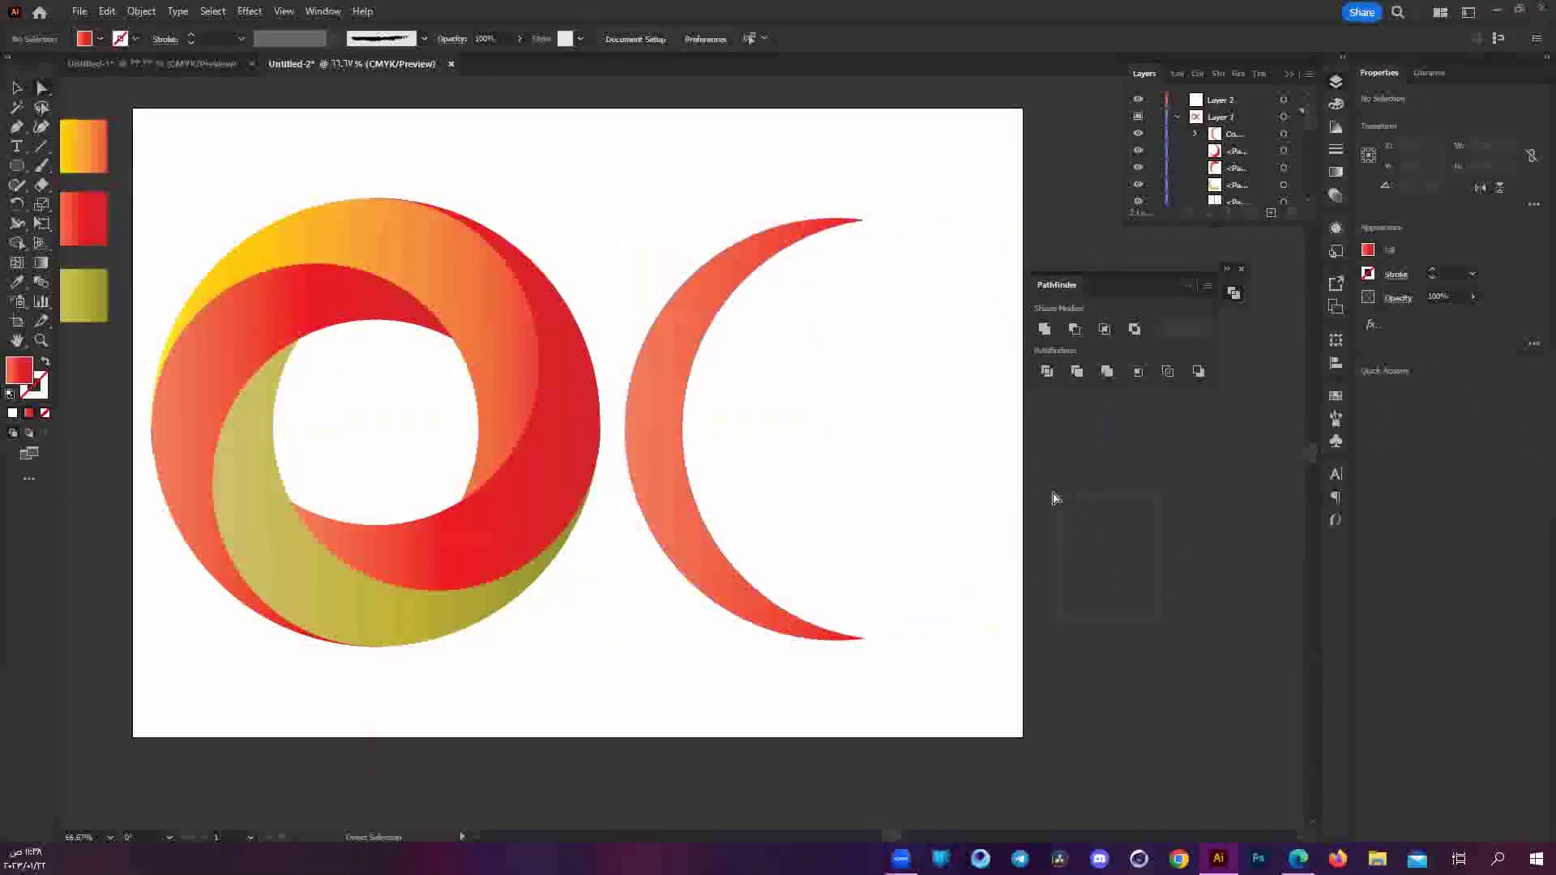
pyautogui.click(1082, 534)
pyautogui.keyDown('shift'); pyautogui.click(684, 444); pyautogui.keyUp('shift')
pyautogui.keyDown('shift'); pyautogui.click(891, 639); pyautogui.keyUp('shift')
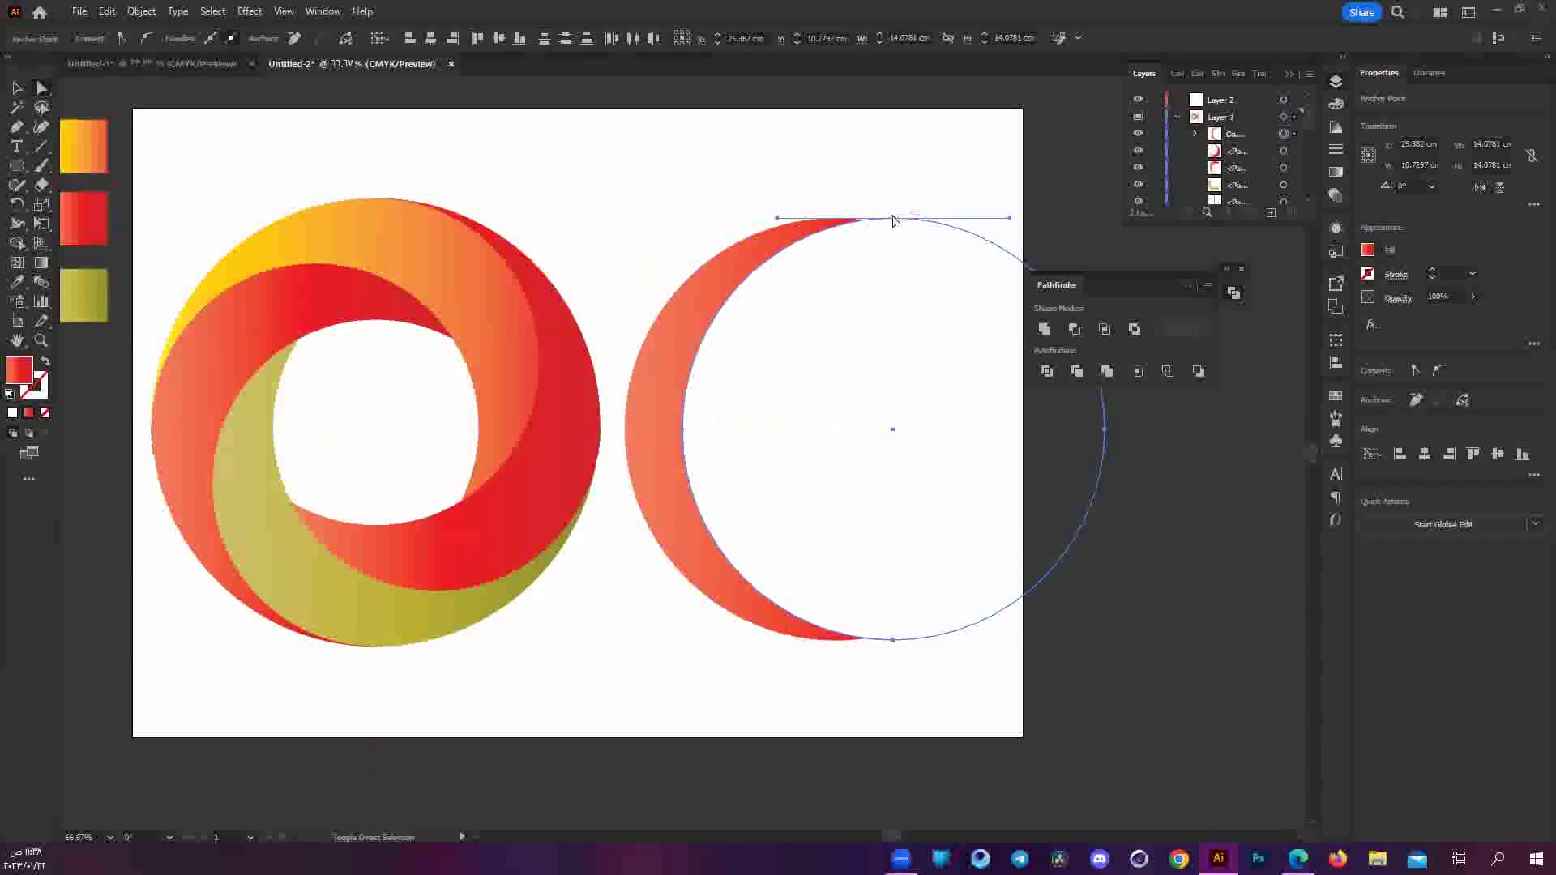
pyautogui.click(803, 274)
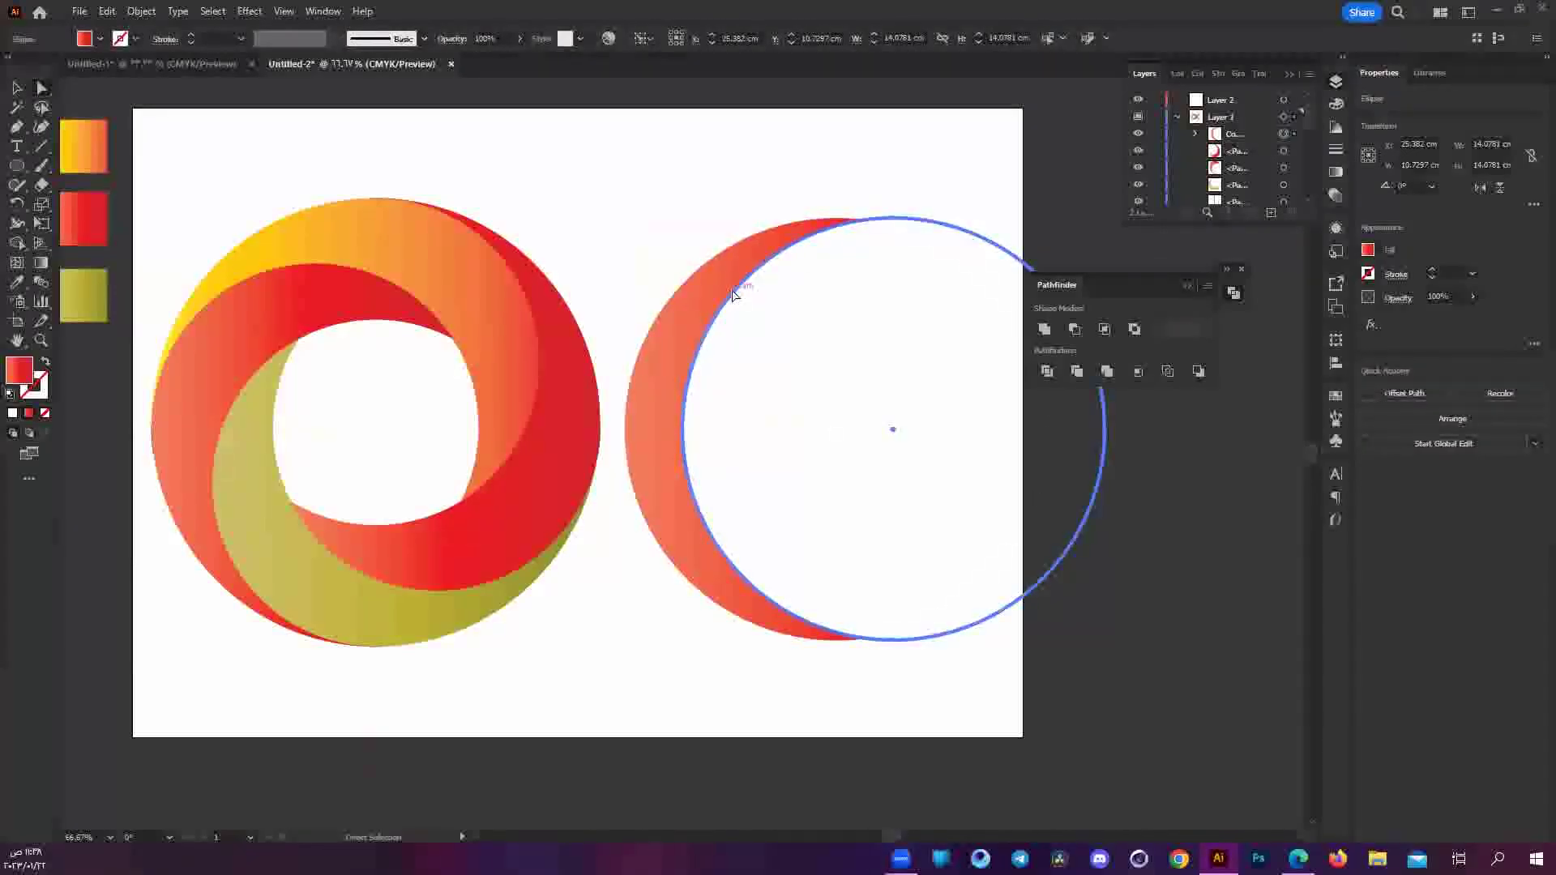
pyautogui.moveTo(724, 328)
pyautogui.mouseDown()
pyautogui.moveTo(697, 301)
pyautogui.moveTo(733, 289)
pyautogui.mouseUp()
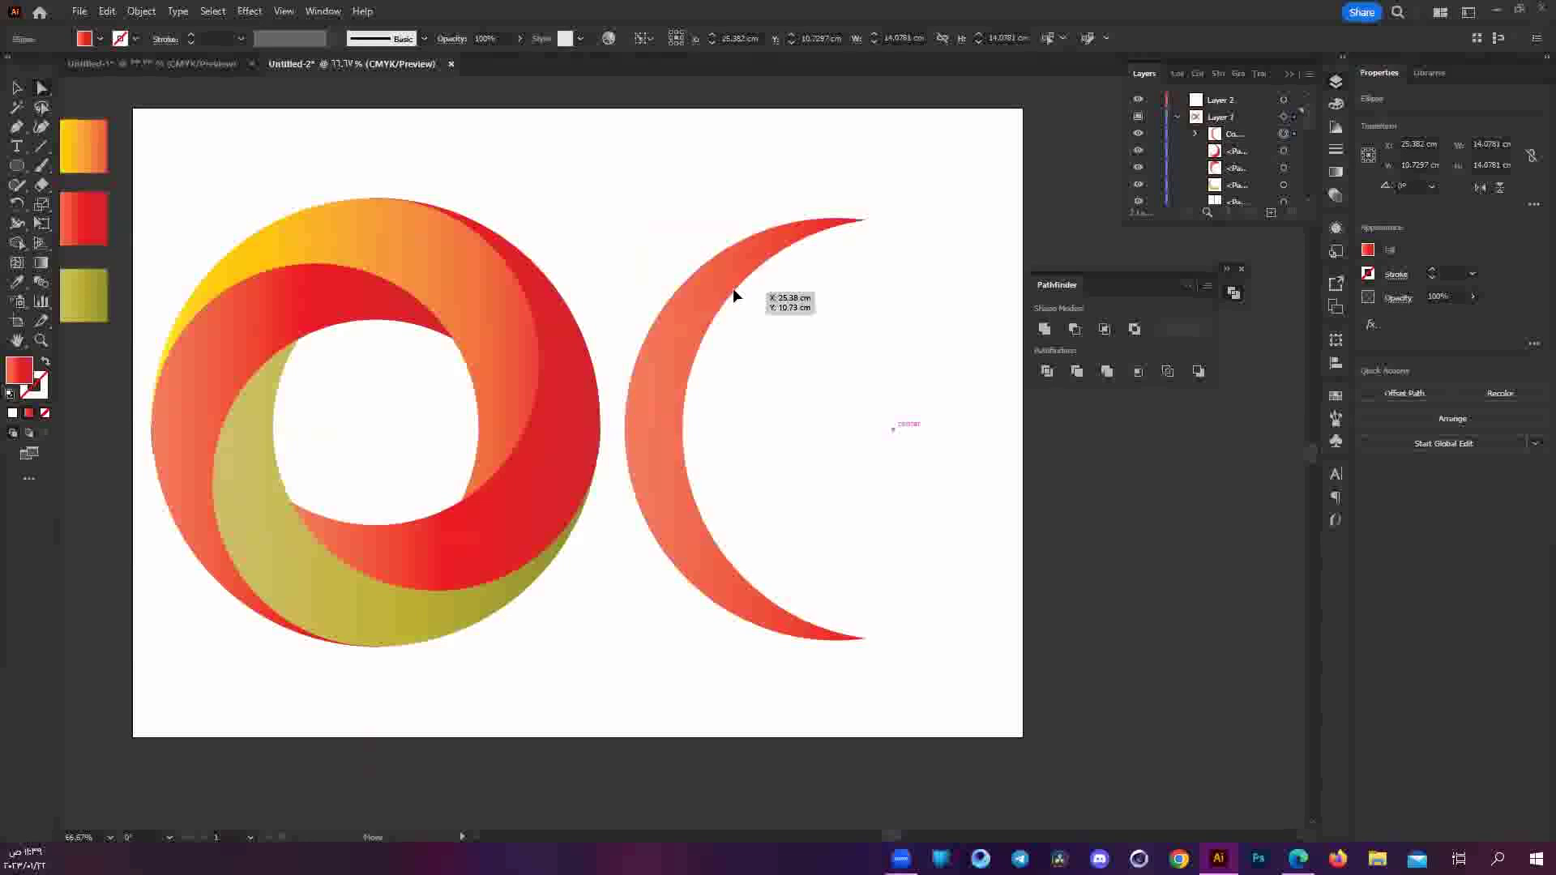
pyautogui.moveTo(733, 288); pyautogui.dragTo(734, 284)
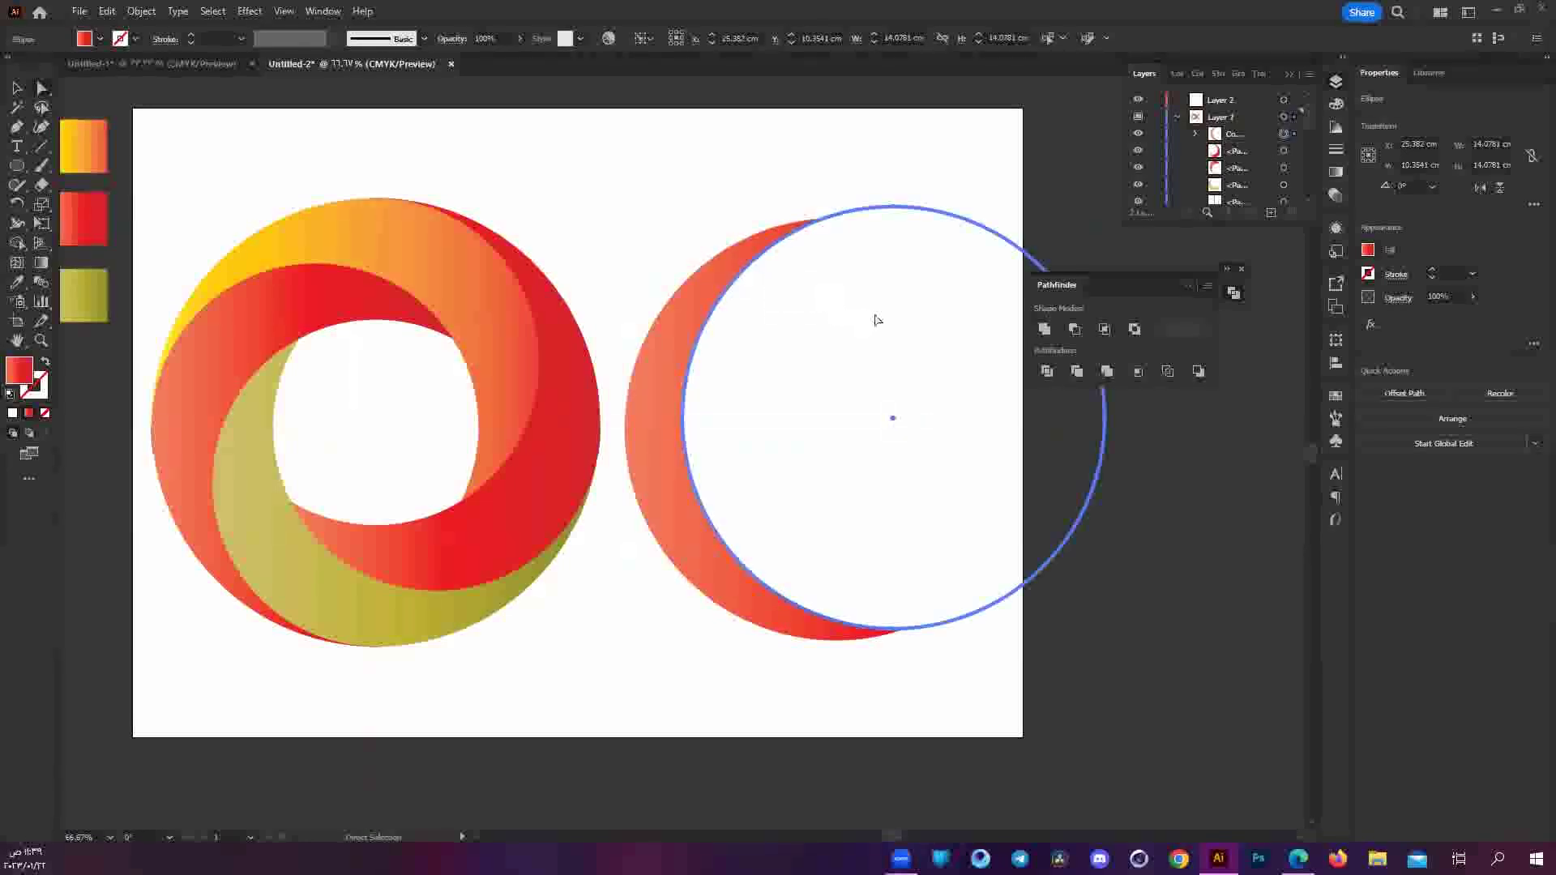
pyautogui.moveTo(705, 171); pyautogui.dragTo(861, 375)
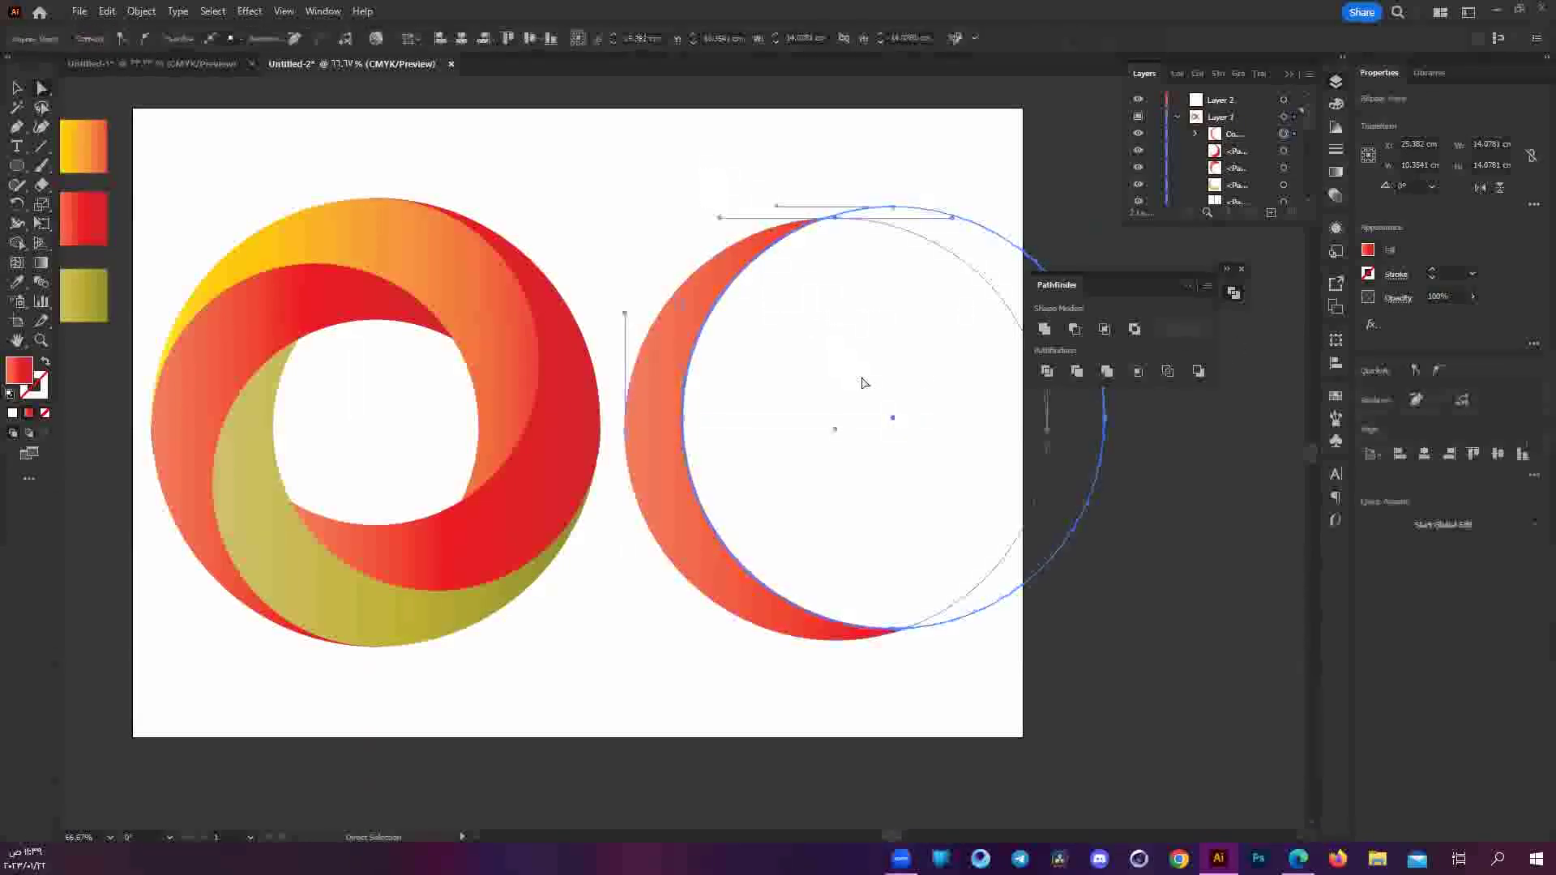
pyautogui.click(936, 719)
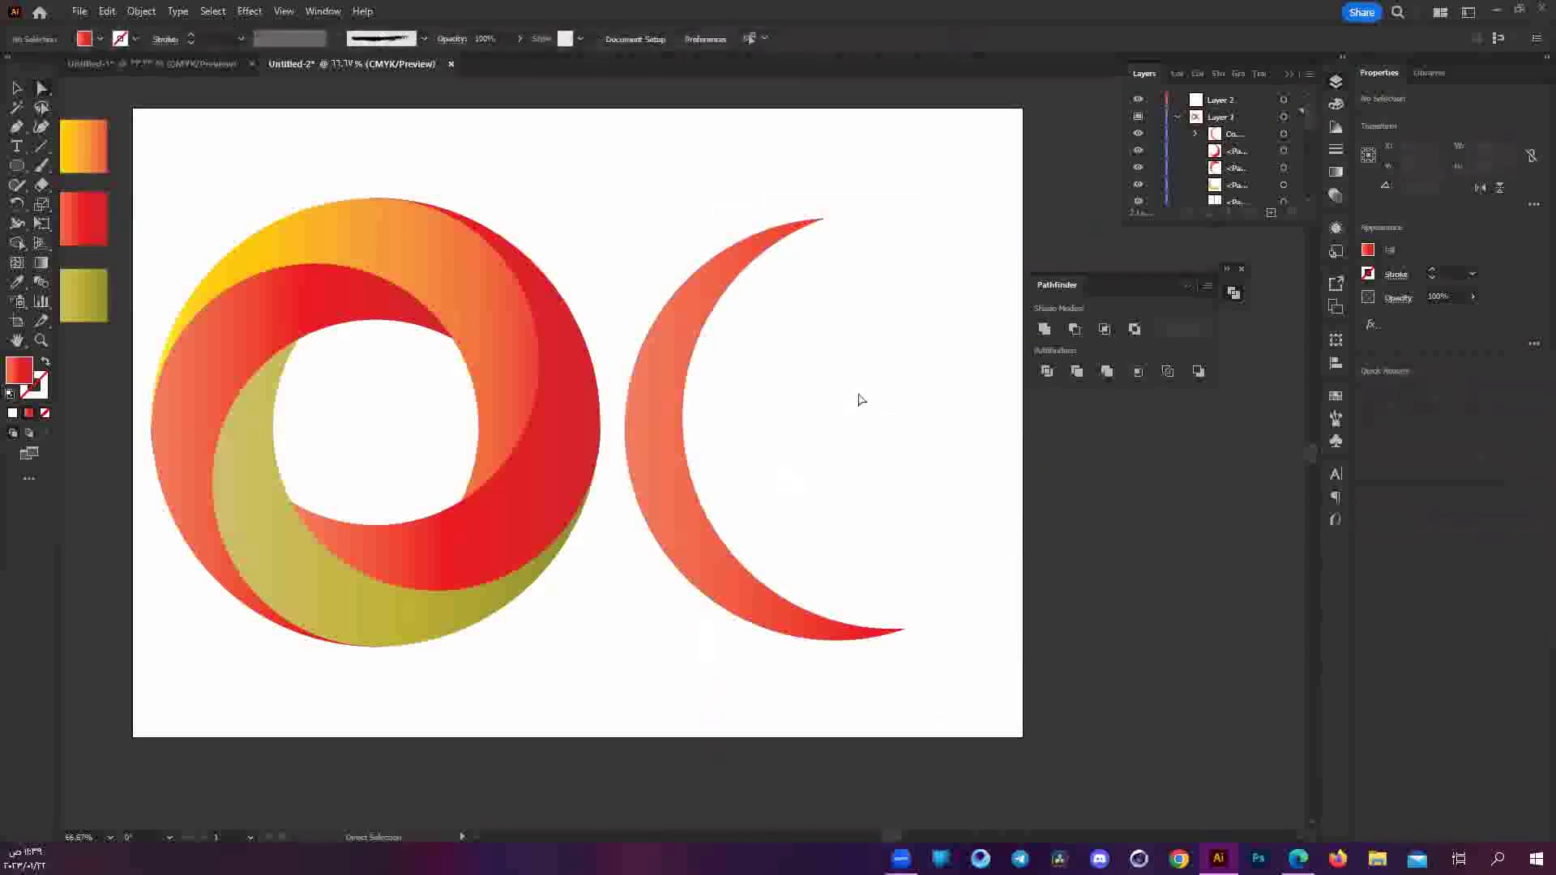
pyautogui.click(686, 579)
# Expand the crescent compound shape into a single path.
pyautogui.hscroll(-4, 762, 794)
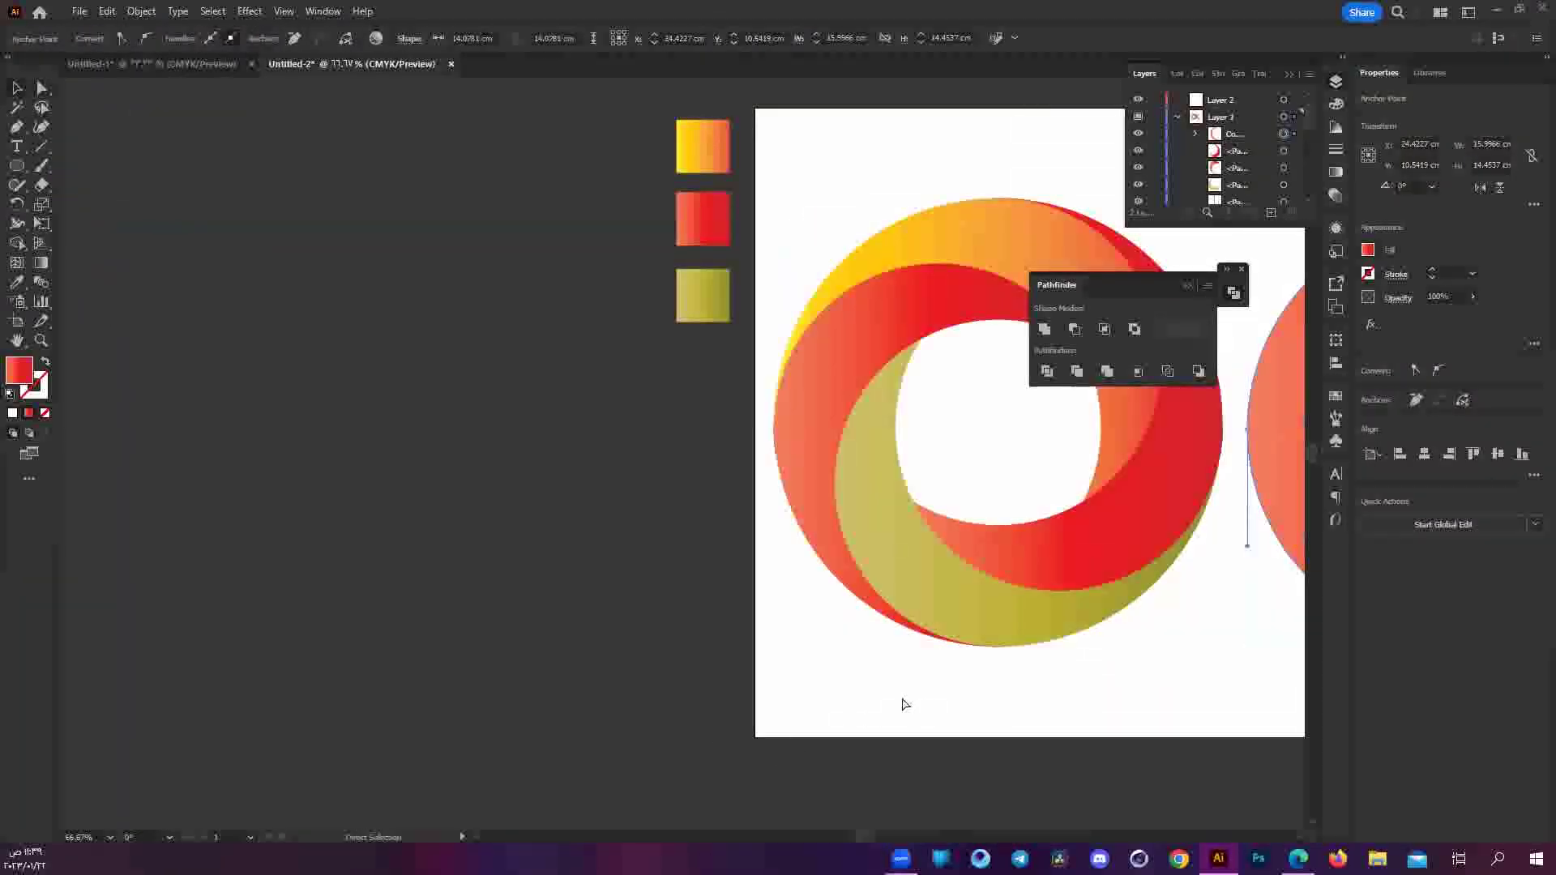
pyautogui.hscroll(2, 903, 705)
pyautogui.hscroll(1, 891, 722)
pyautogui.click(908, 604)
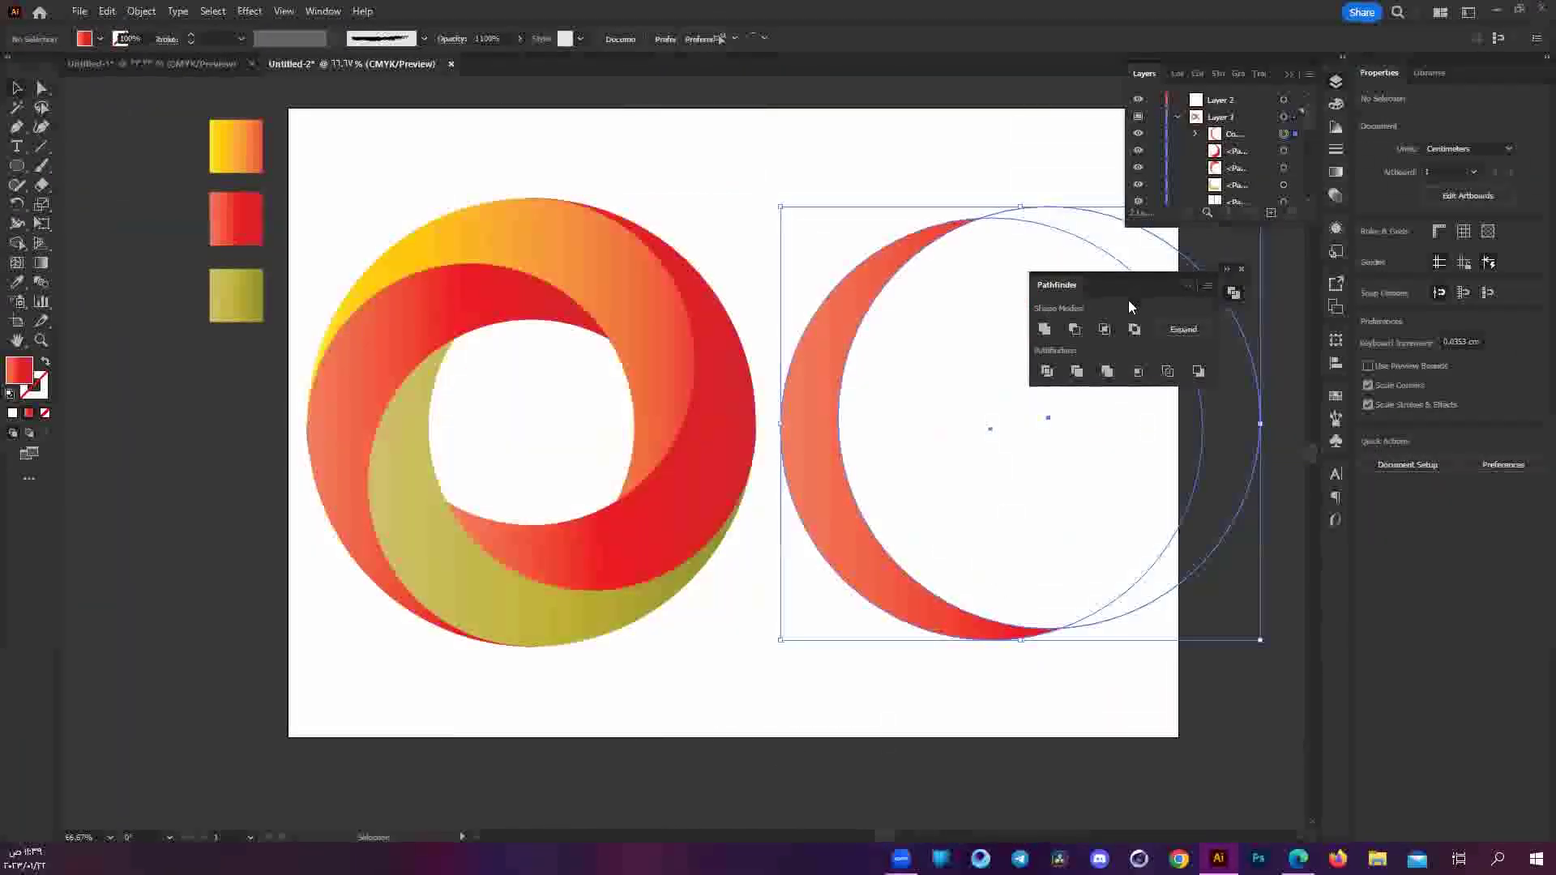
pyautogui.click(1181, 328)
pyautogui.click(969, 575)
pyautogui.click(897, 575)
pyautogui.hscroll(1, 851, 429)
pyautogui.click(851, 430)
# Open the crescent's Reflect options twice and cancel both times without reflecting.
pyautogui.click(695, 444)
pyautogui.rightClick(696, 445)
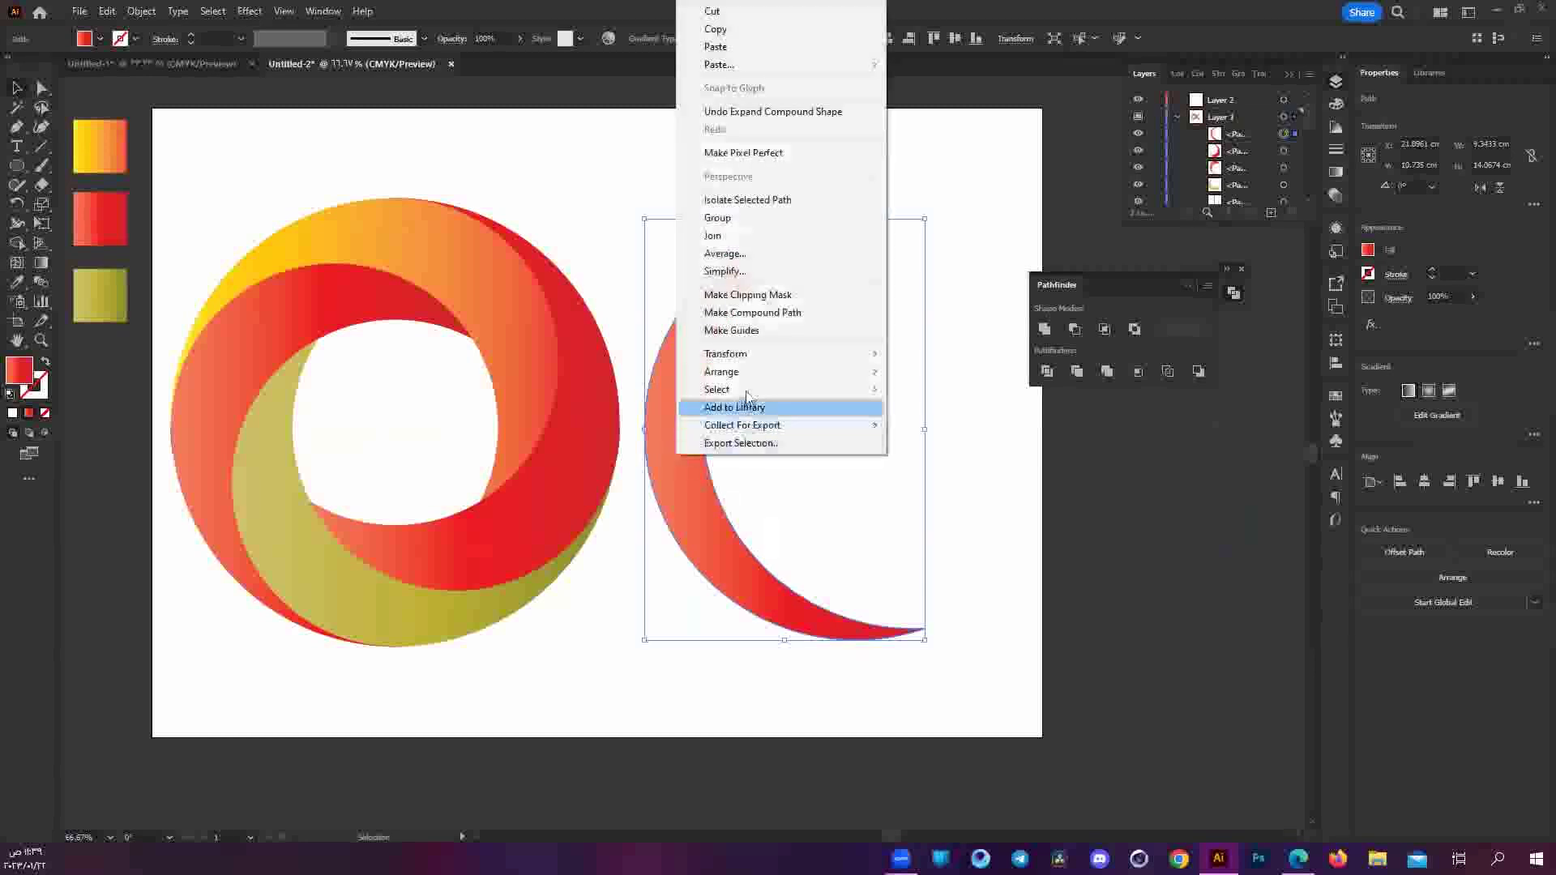
pyautogui.moveTo(726, 353)
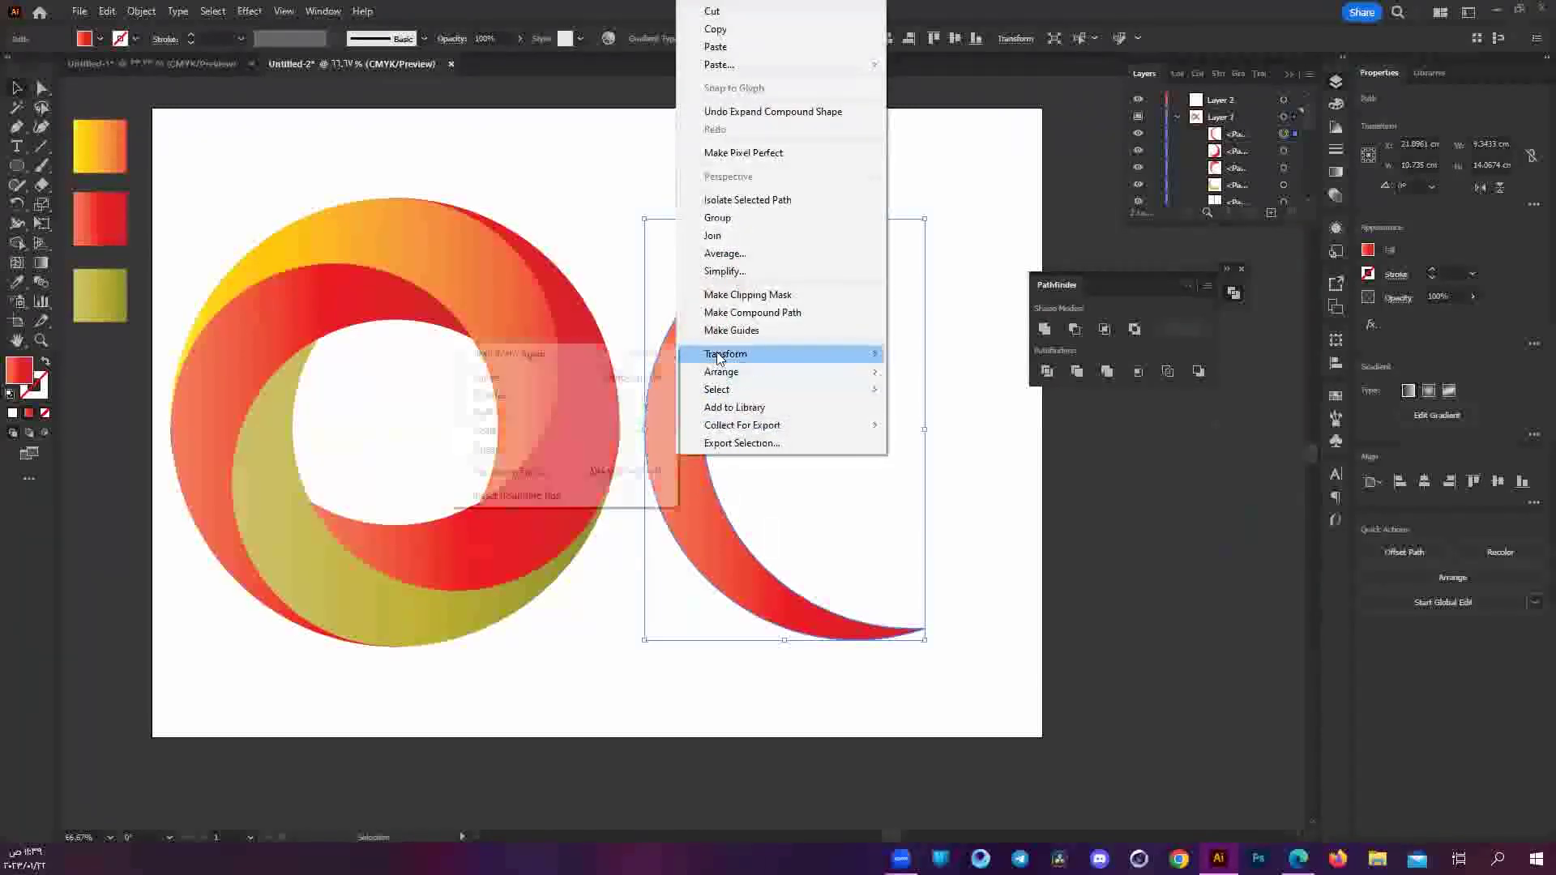
pyautogui.click(583, 413)
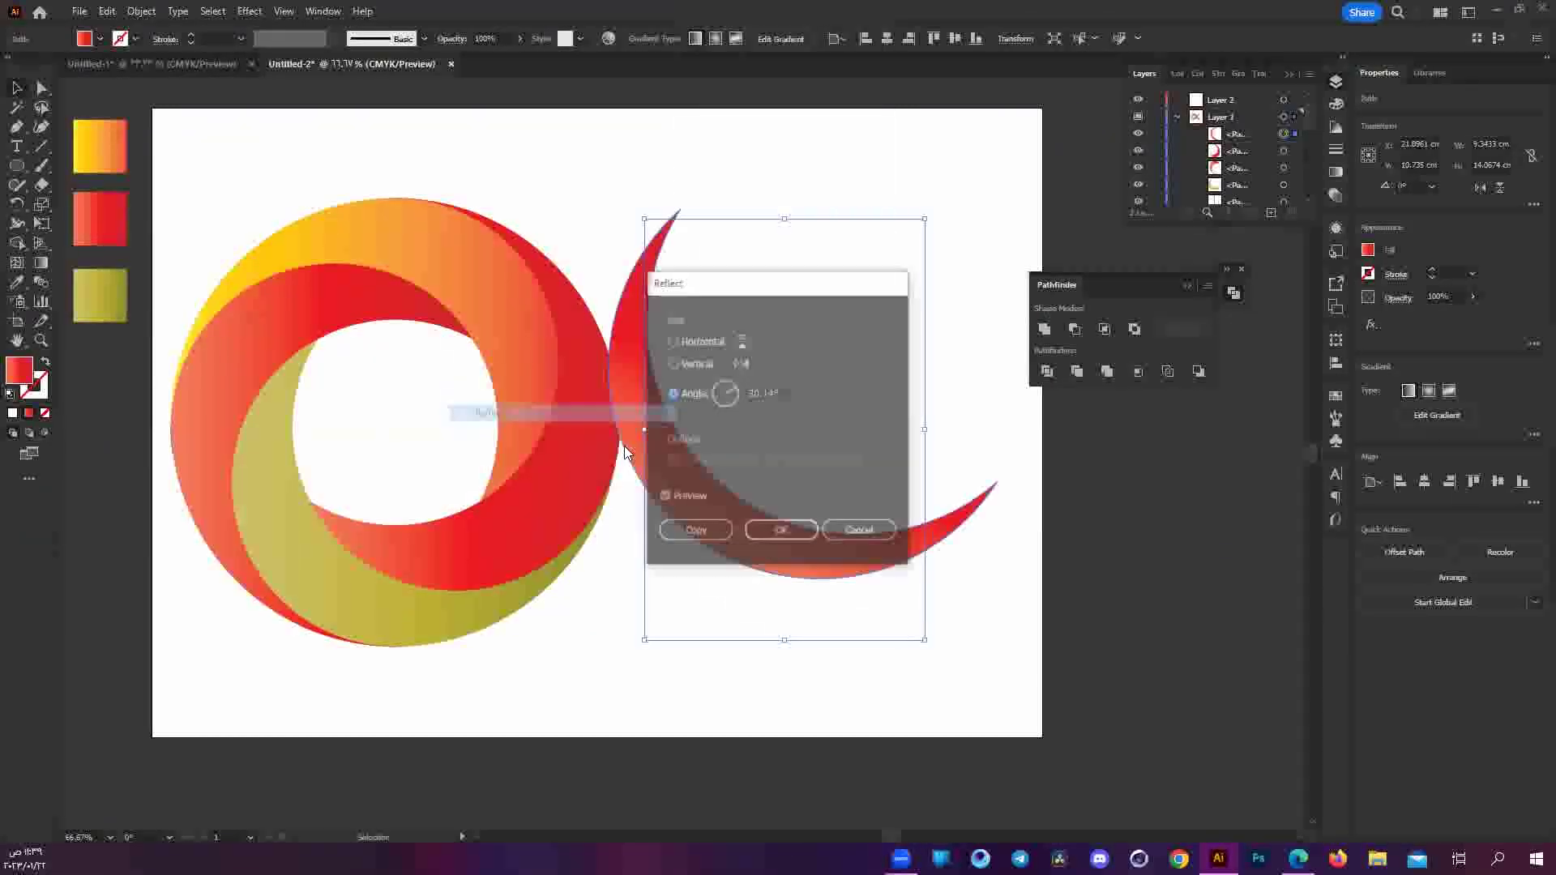
pyautogui.click(848, 531)
pyautogui.rightClick(723, 526)
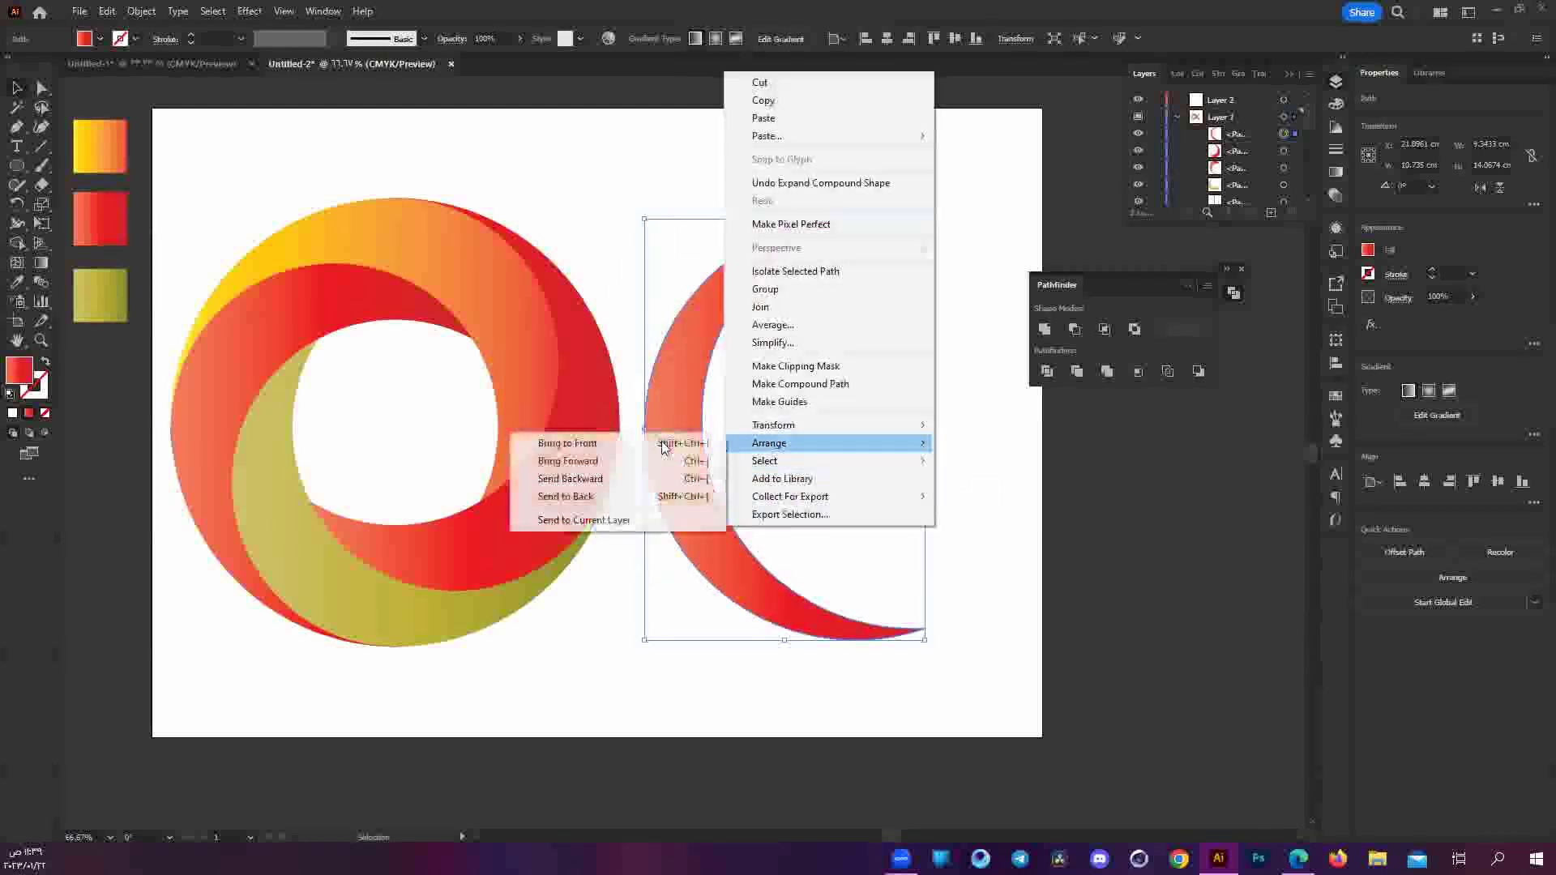
pyautogui.moveTo(772, 425)
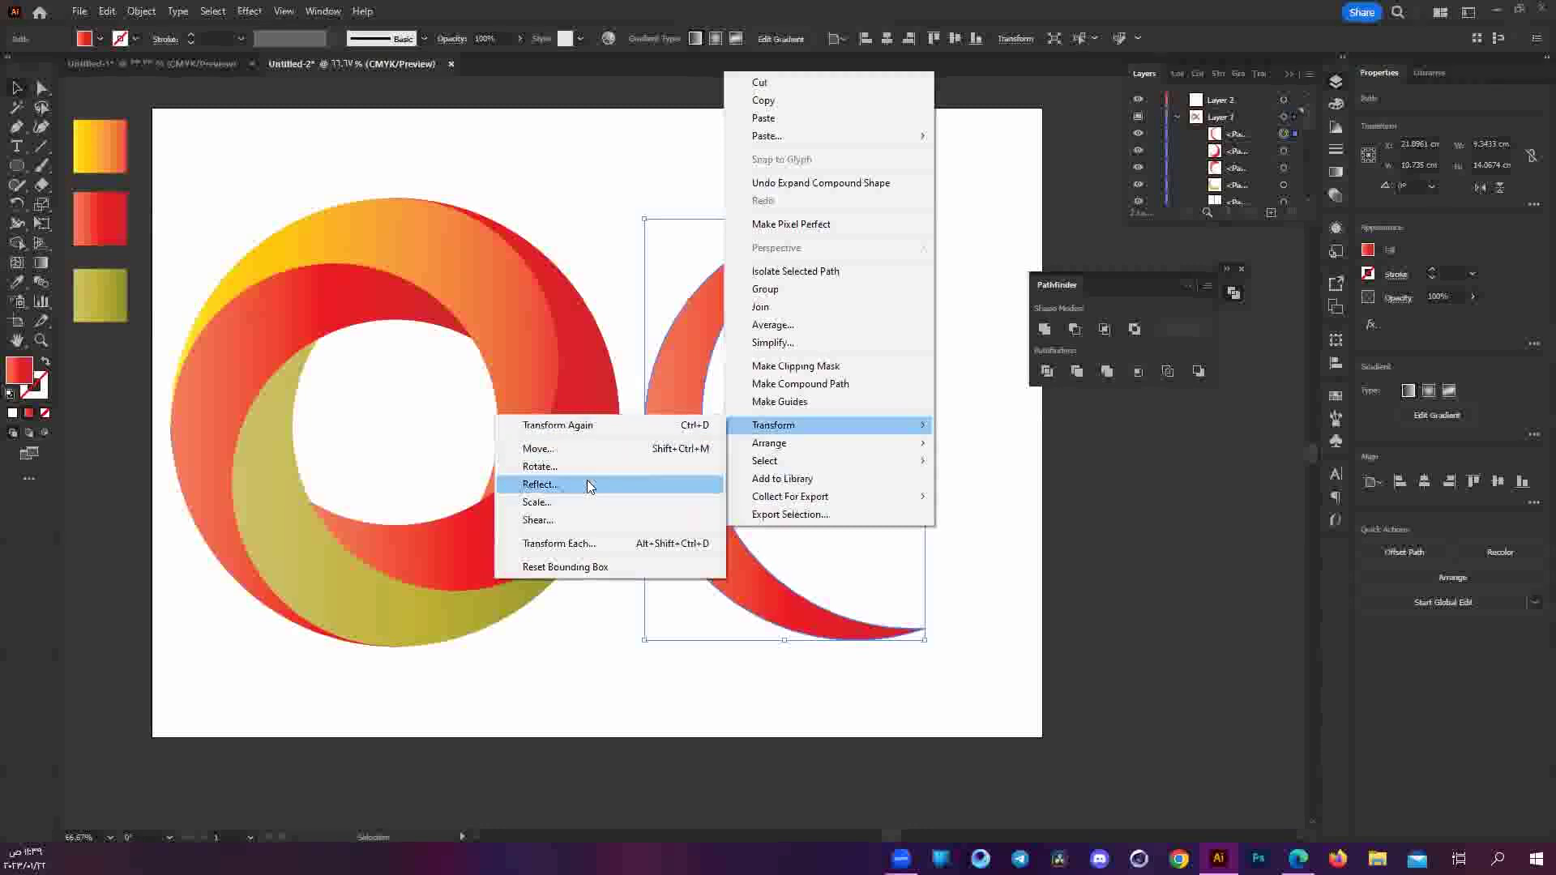
pyautogui.click(589, 484)
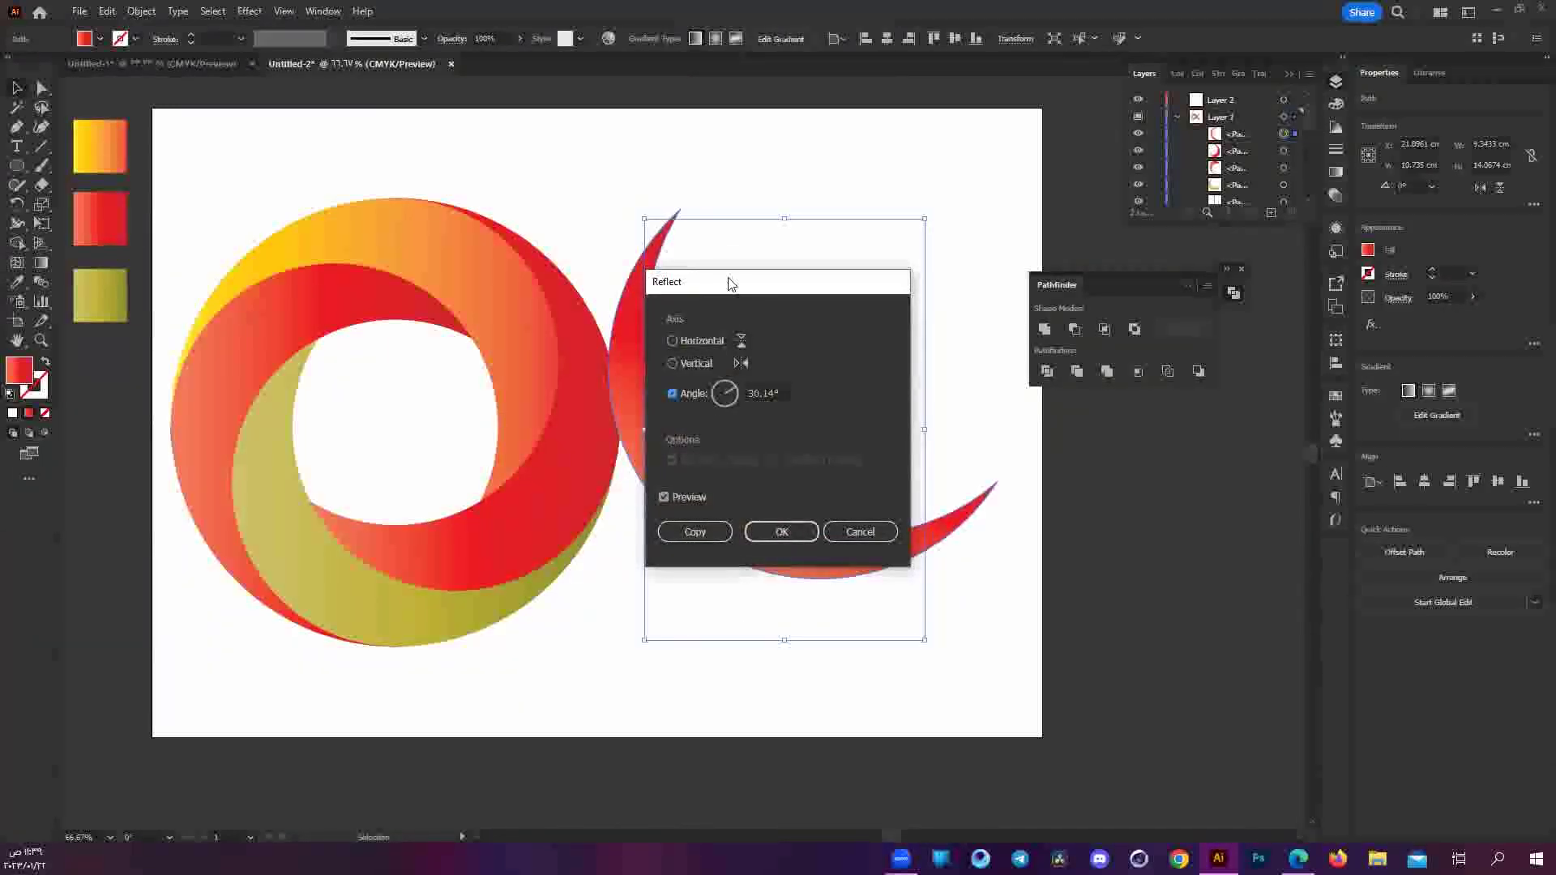
pyautogui.moveTo(727, 282); pyautogui.dragTo(915, 282)
pyautogui.click(1049, 528)
# Add a copy of the crescent rotated by 180°.
pyautogui.rightClick(705, 452)
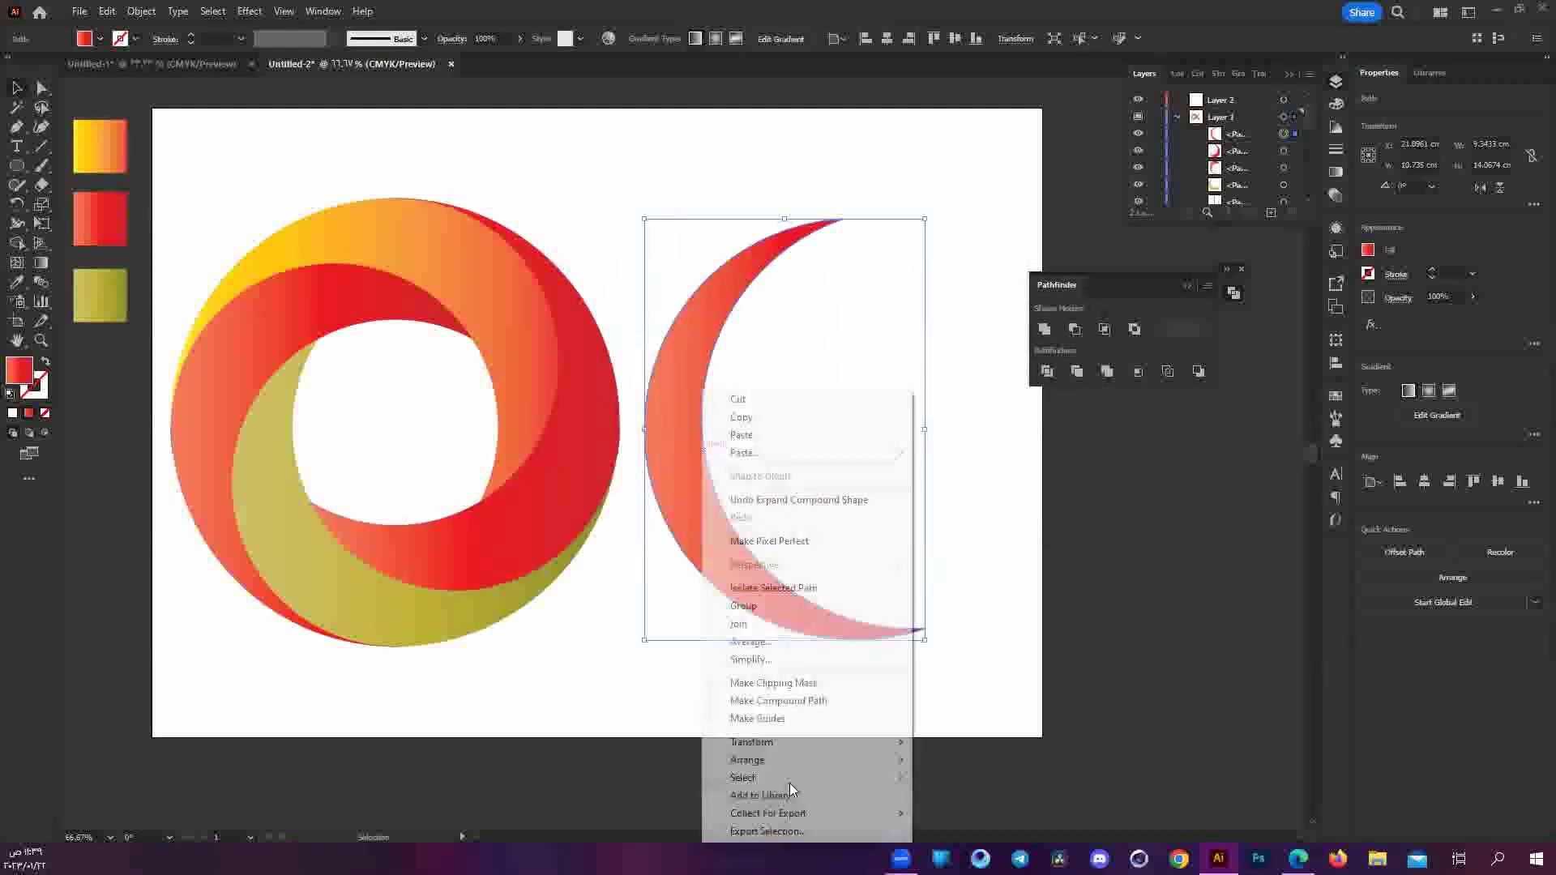
pyautogui.moveTo(806, 741)
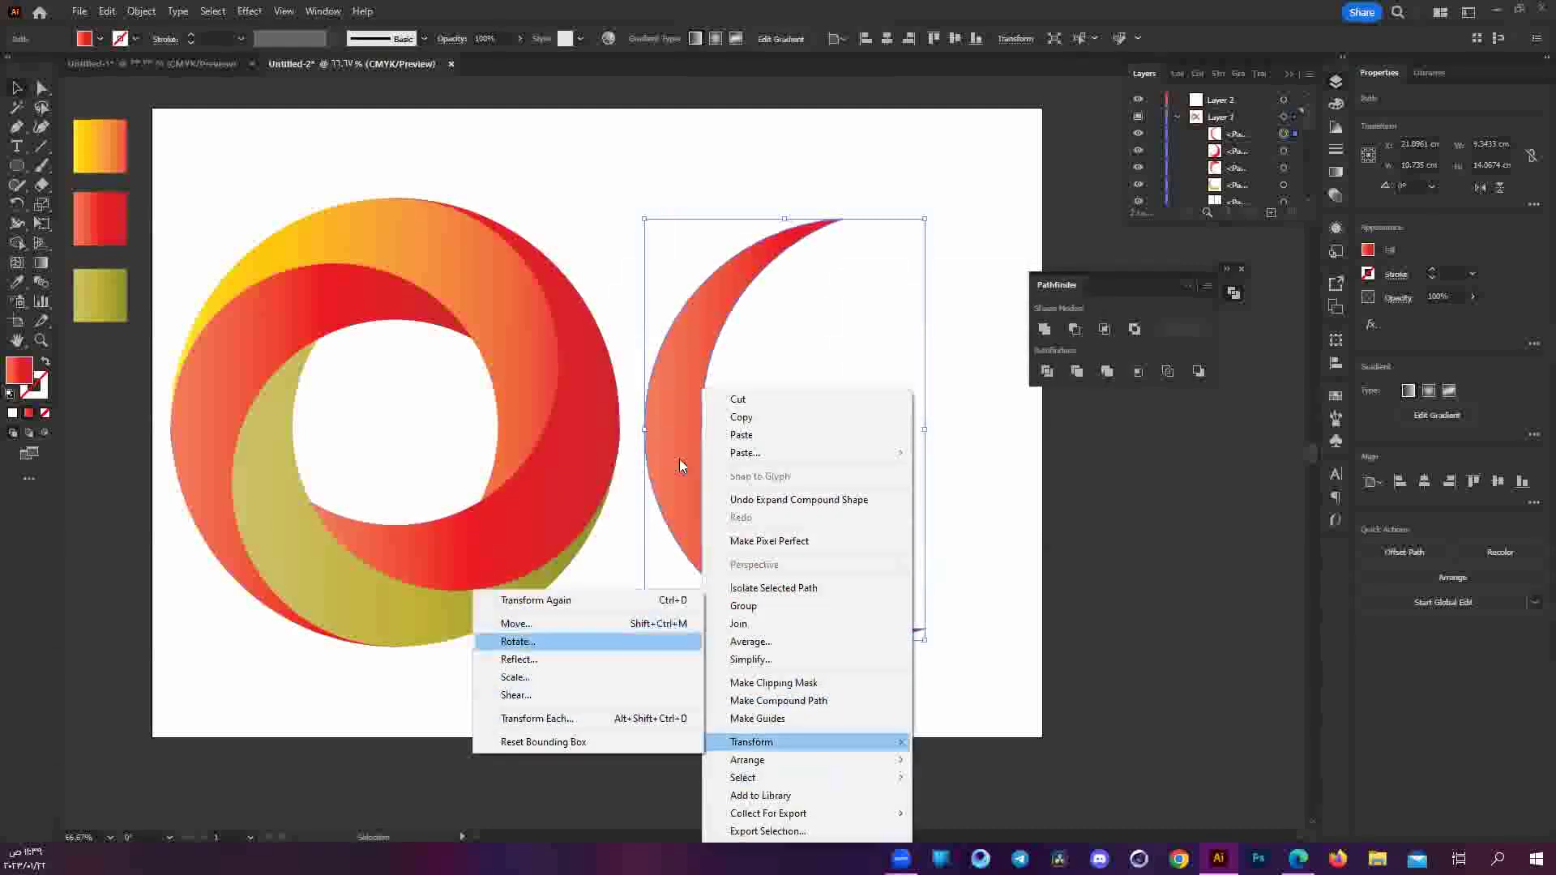
pyautogui.press('Return')
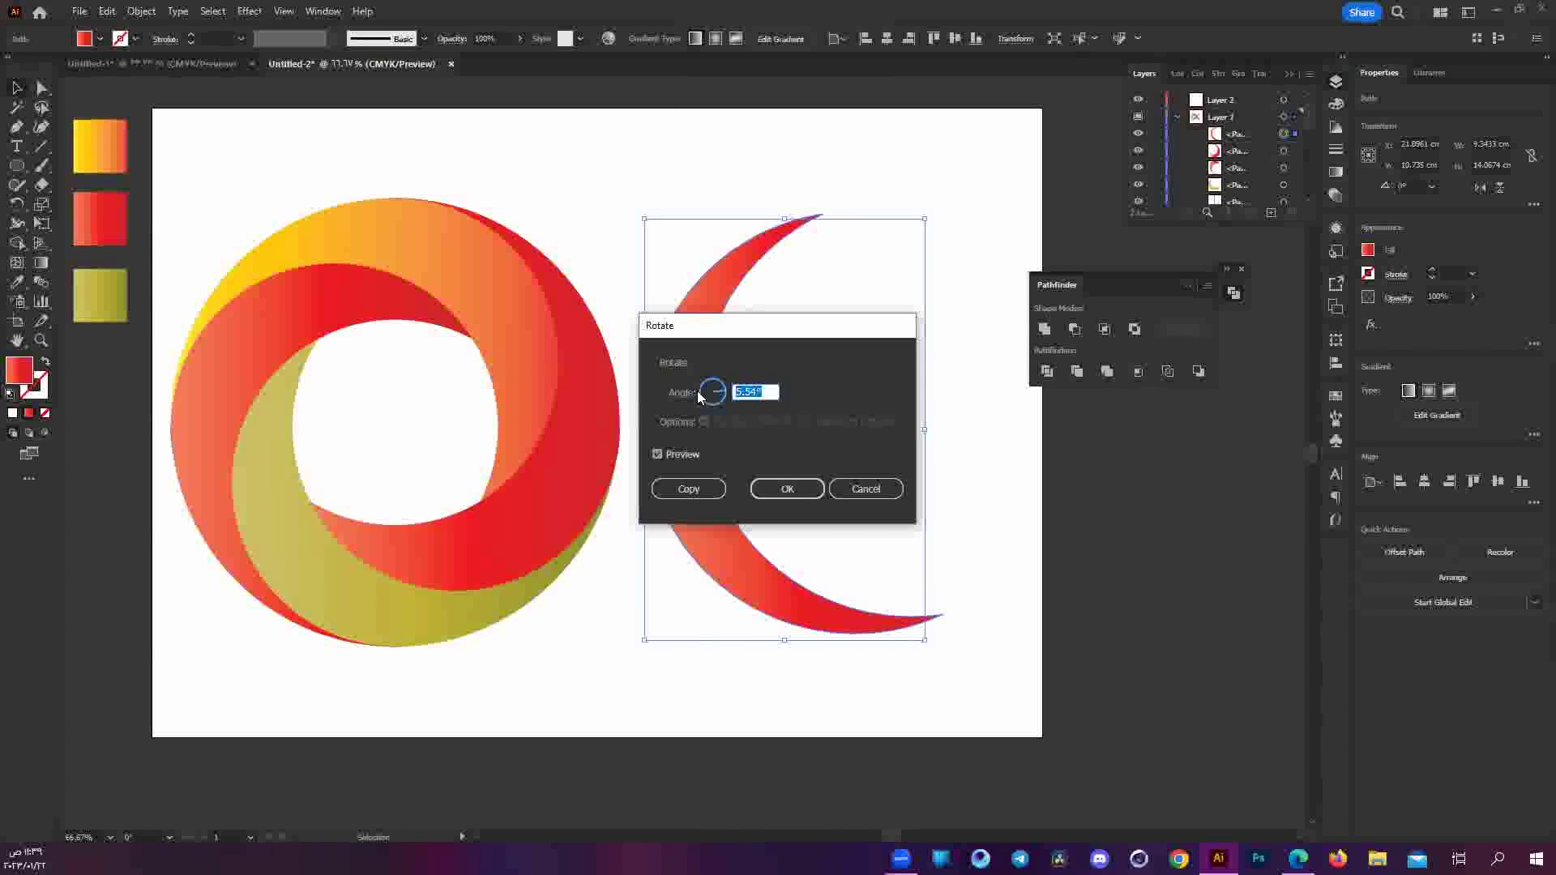
pyautogui.click(703, 396)
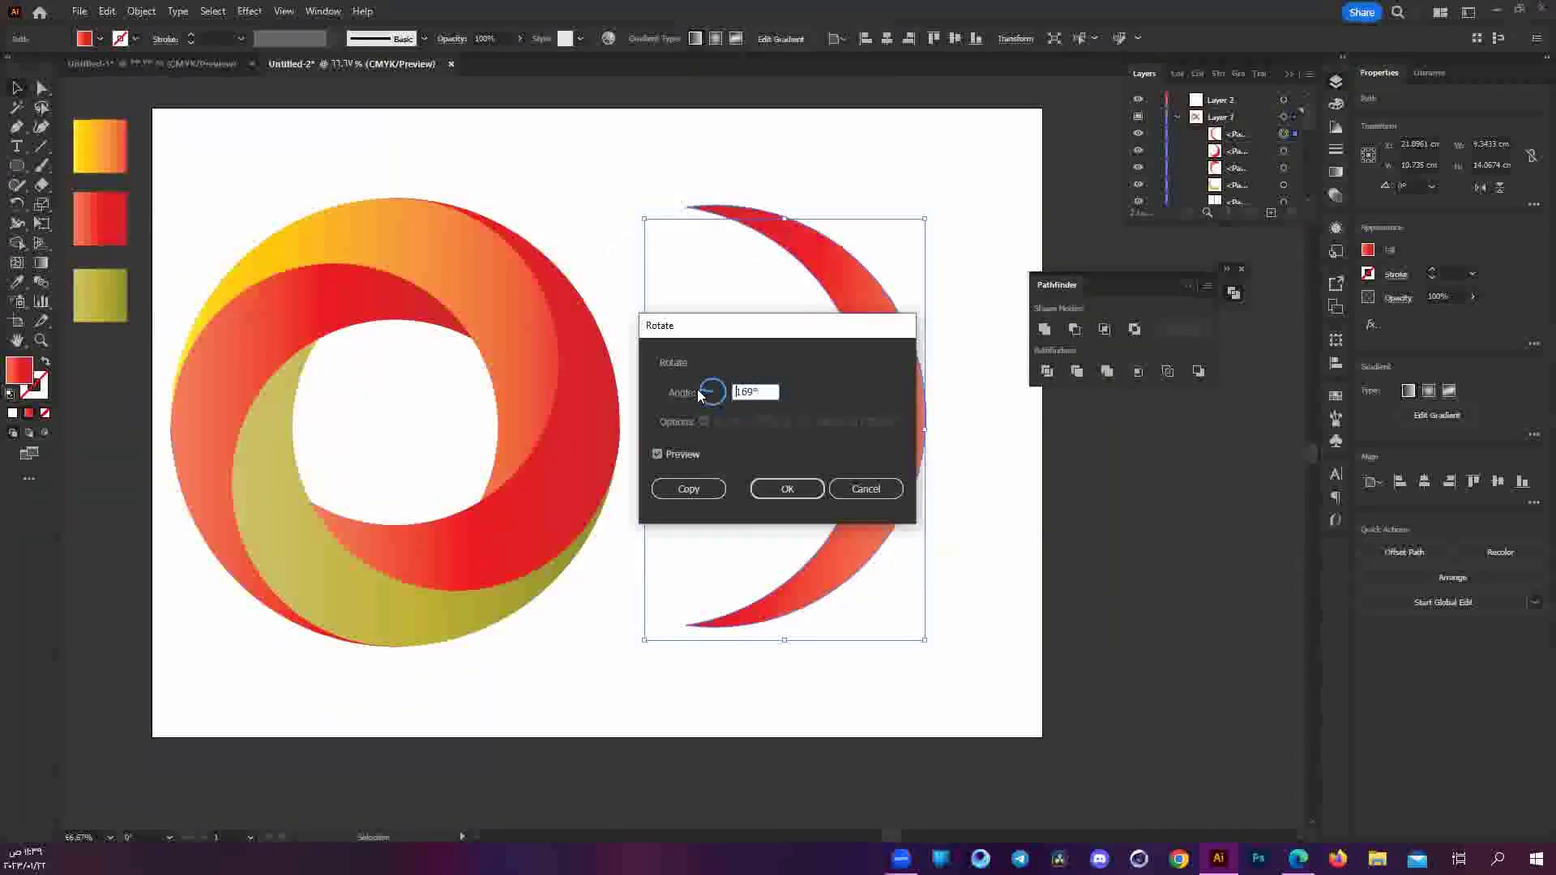
pyautogui.hotkey('ctrl', 'a')
pyautogui.write('180')
pyautogui.click(703, 491)
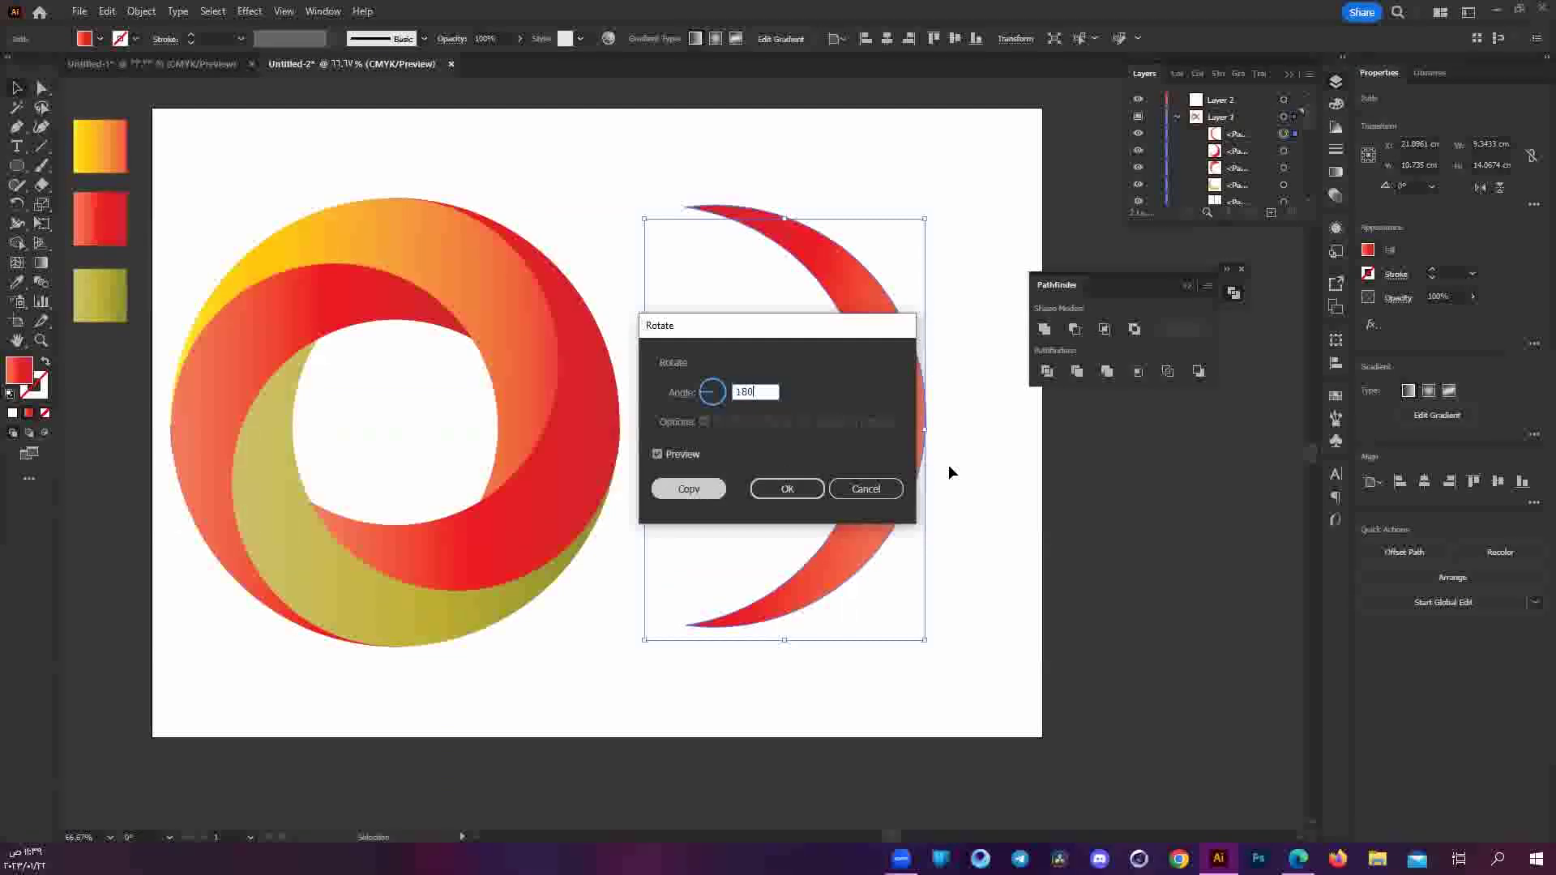
# Shift the right crescent left and send it behind the other crescent.
pyautogui.scroll(3, 898, 460)
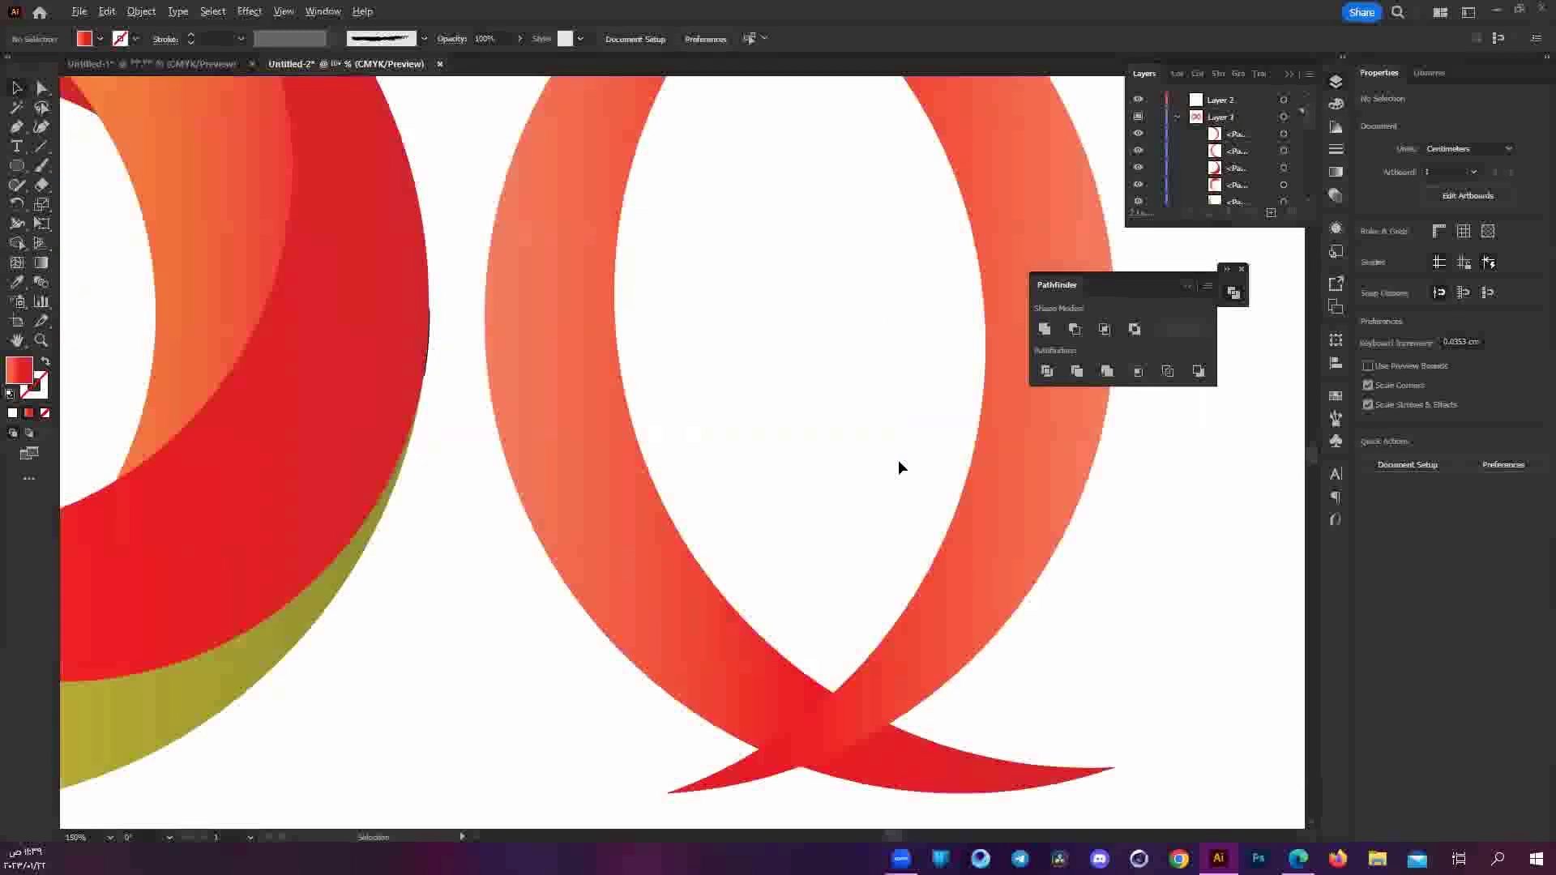
pyautogui.scroll(-3, 964, 445)
pyautogui.click(965, 451)
pyautogui.moveTo(949, 444)
pyautogui.mouseDown()
pyautogui.moveTo(898, 439)
pyautogui.moveTo(924, 421)
pyautogui.moveTo(930, 436)
pyautogui.moveTo(911, 412)
pyautogui.mouseUp()
pyautogui.rightClick(924, 409)
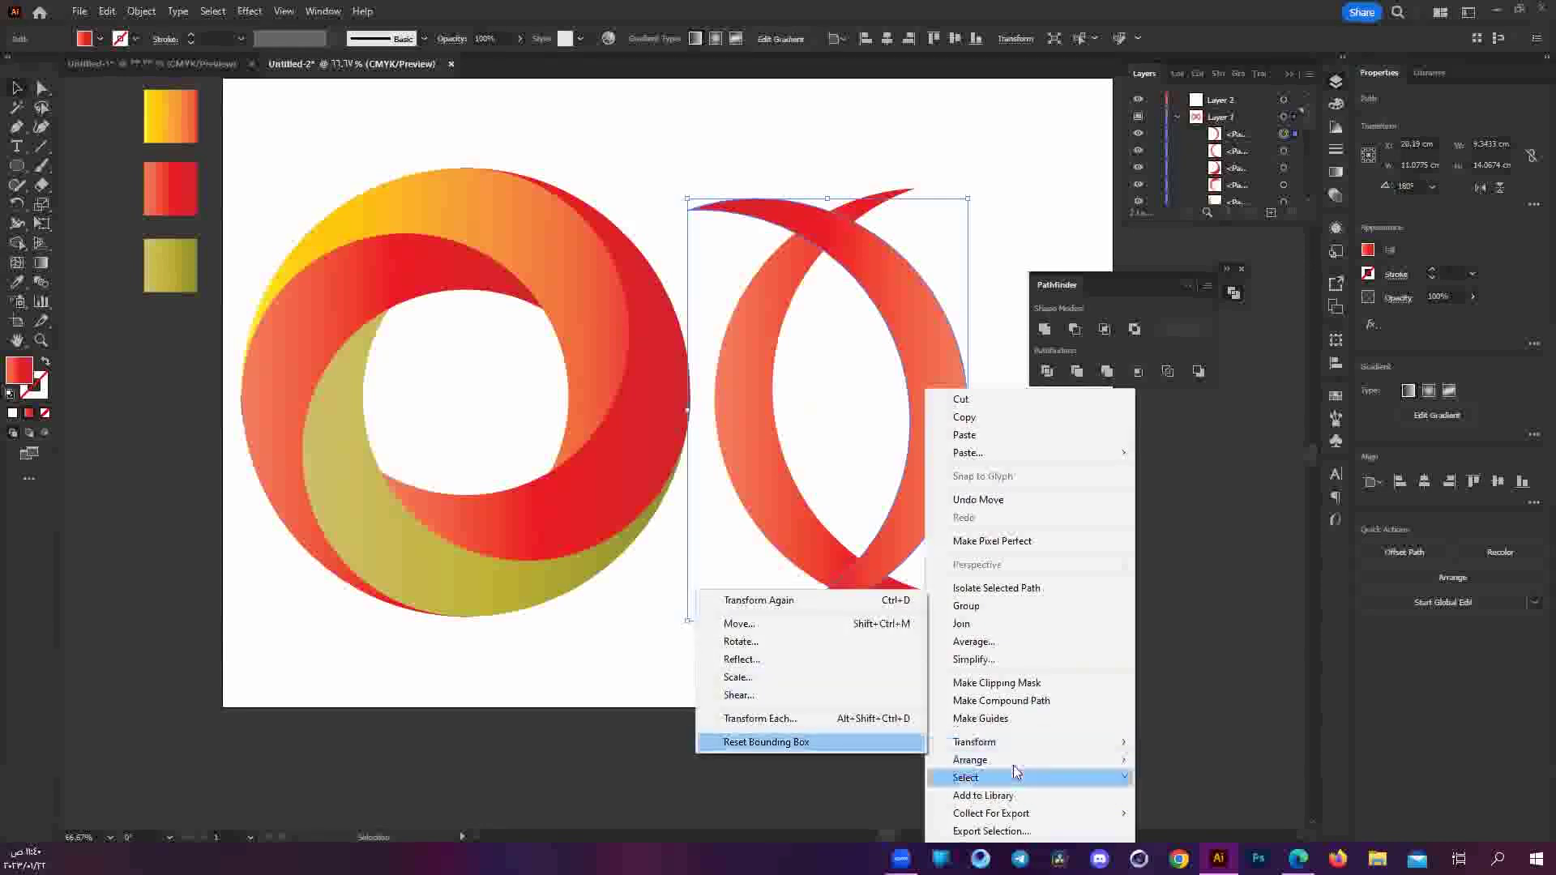
pyautogui.moveTo(970, 760)
pyautogui.click(839, 813)
pyautogui.click(837, 683)
# Merge the two overlapping crescents with Pathfinder Merge, undoing an accidental deletion.
pyautogui.click(896, 390)
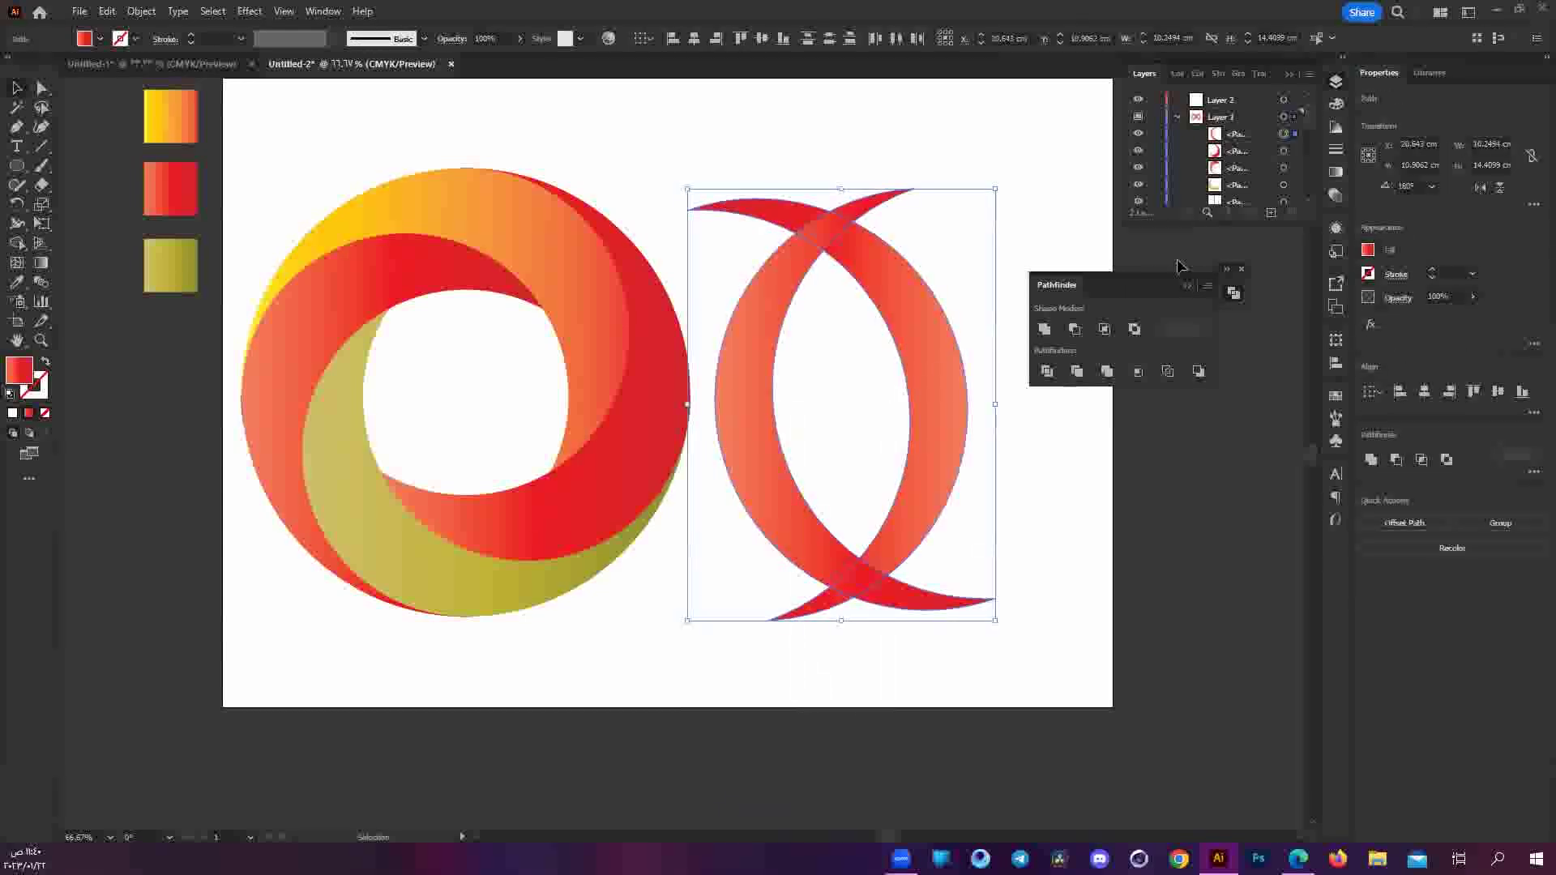
pyautogui.click(1105, 371)
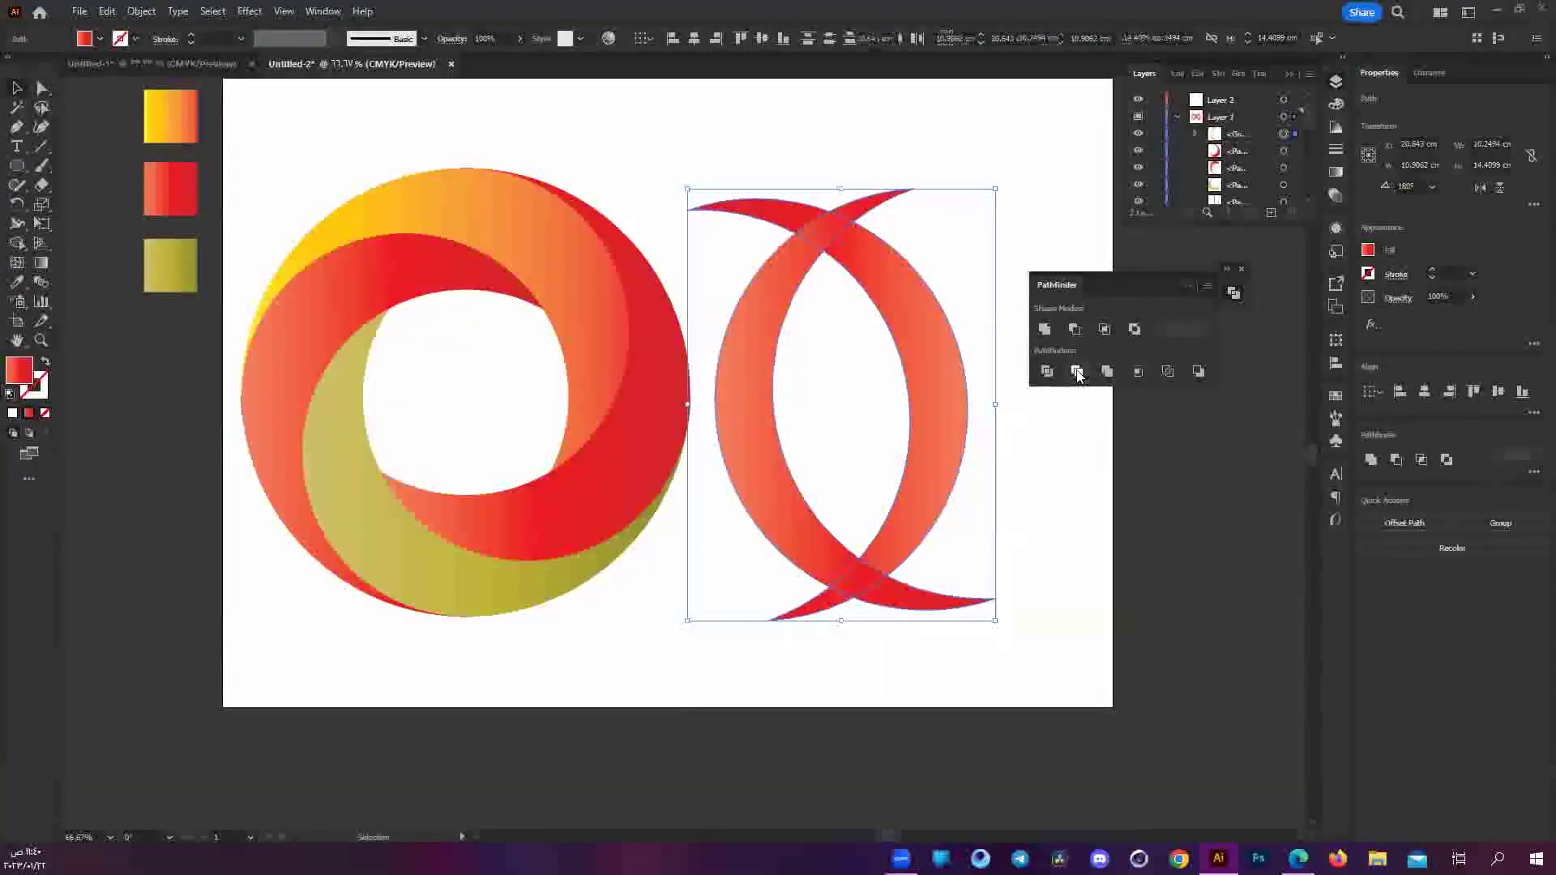
pyautogui.click(1076, 479)
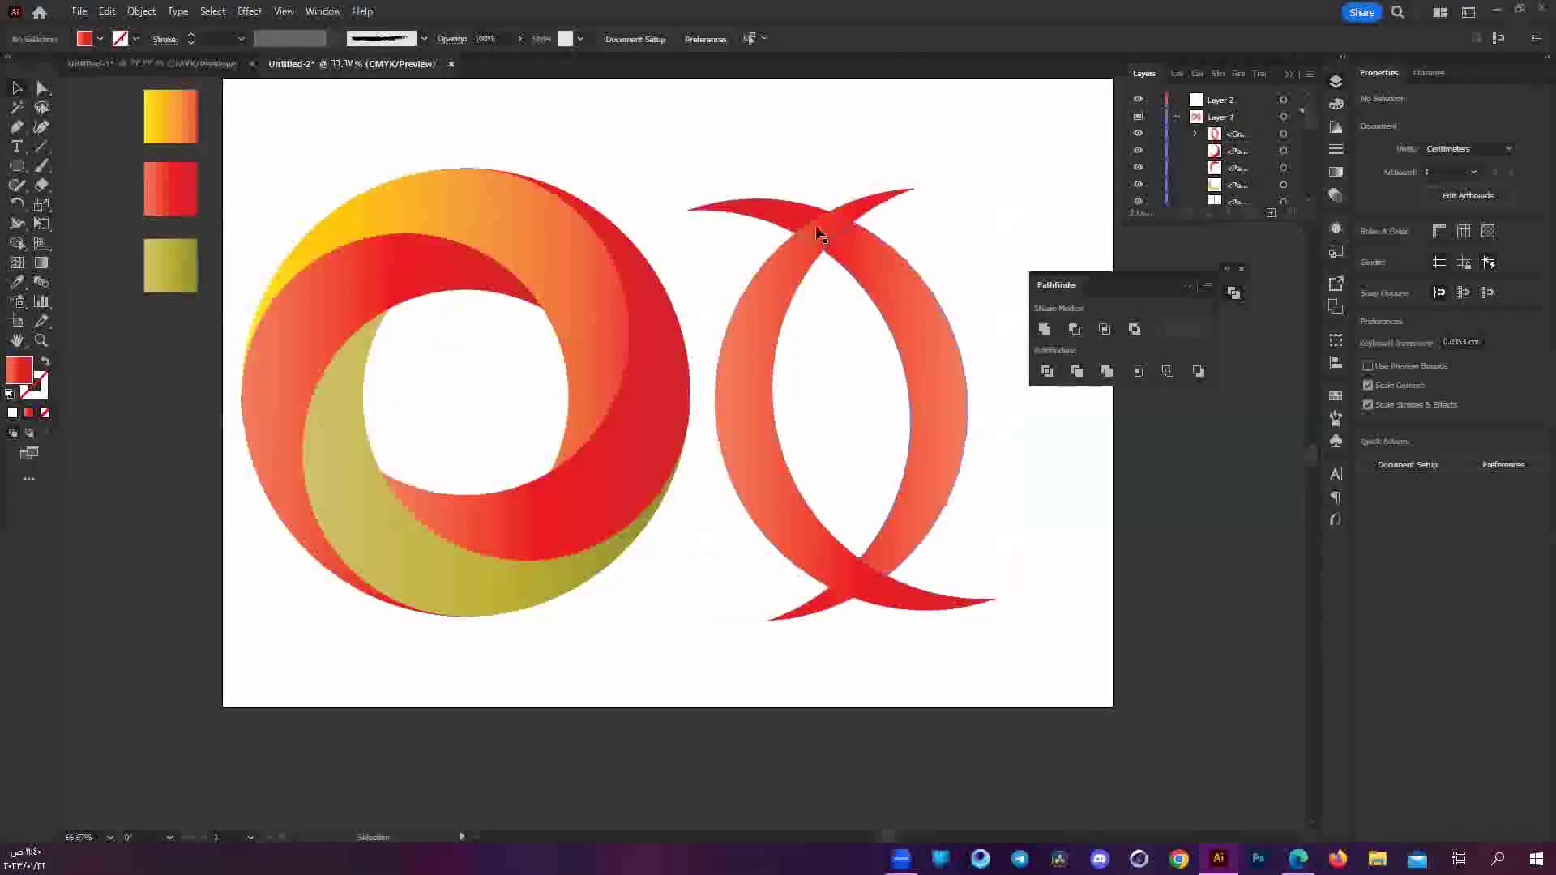
pyautogui.click(870, 273)
pyautogui.press('Delete')
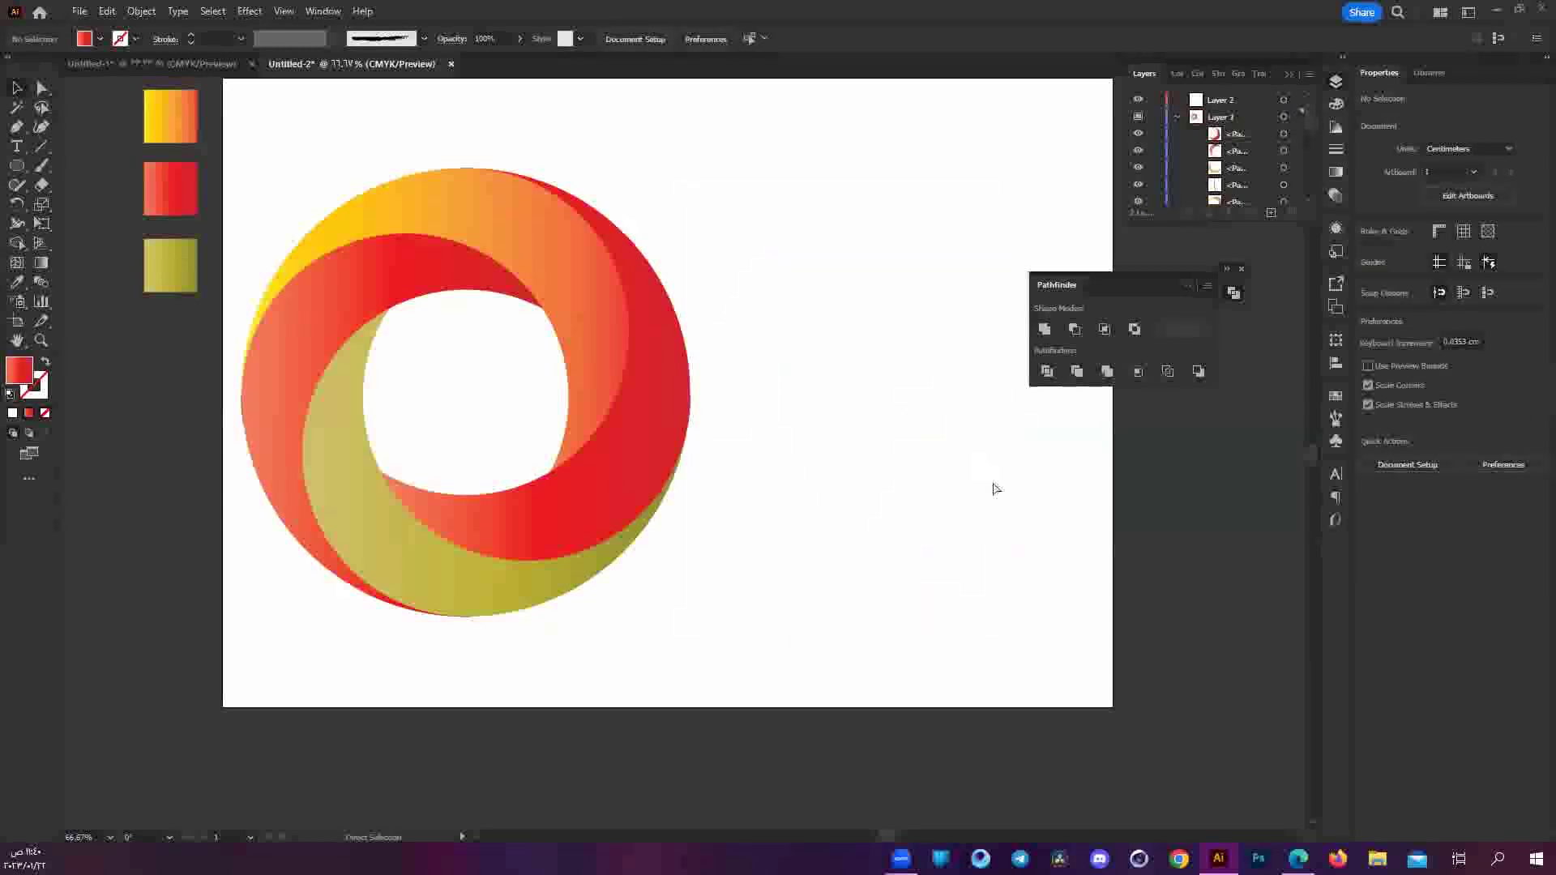
pyautogui.hotkey('ctrl', 'z')
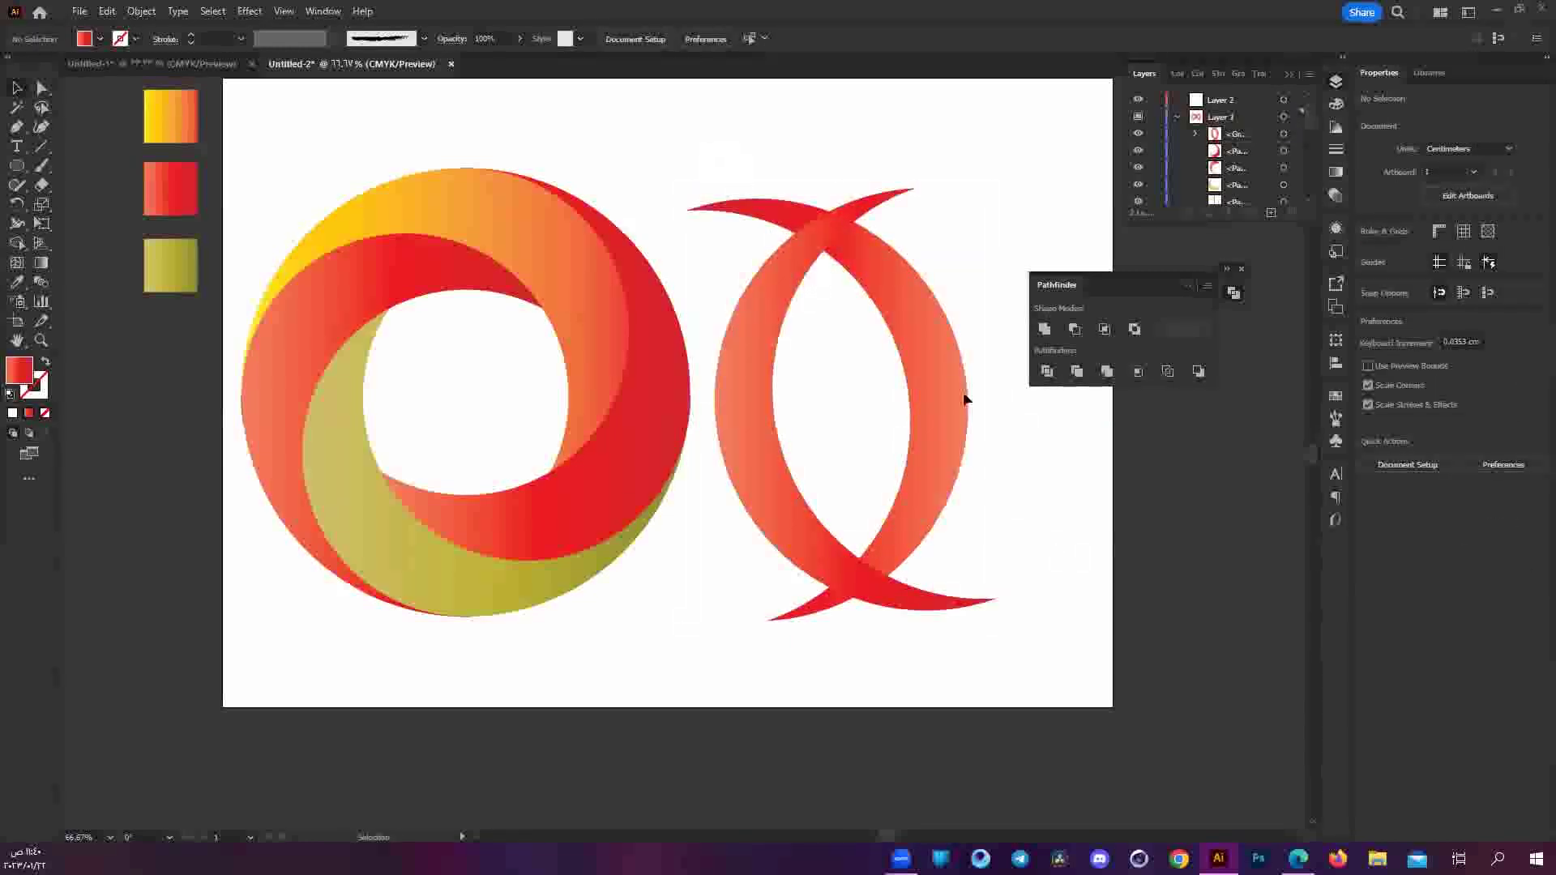
# Ungroup the merged pieces and delete the right crescent and the small tail piece.
pyautogui.click(963, 399)
pyautogui.rightClick(951, 401)
pyautogui.click(985, 613)
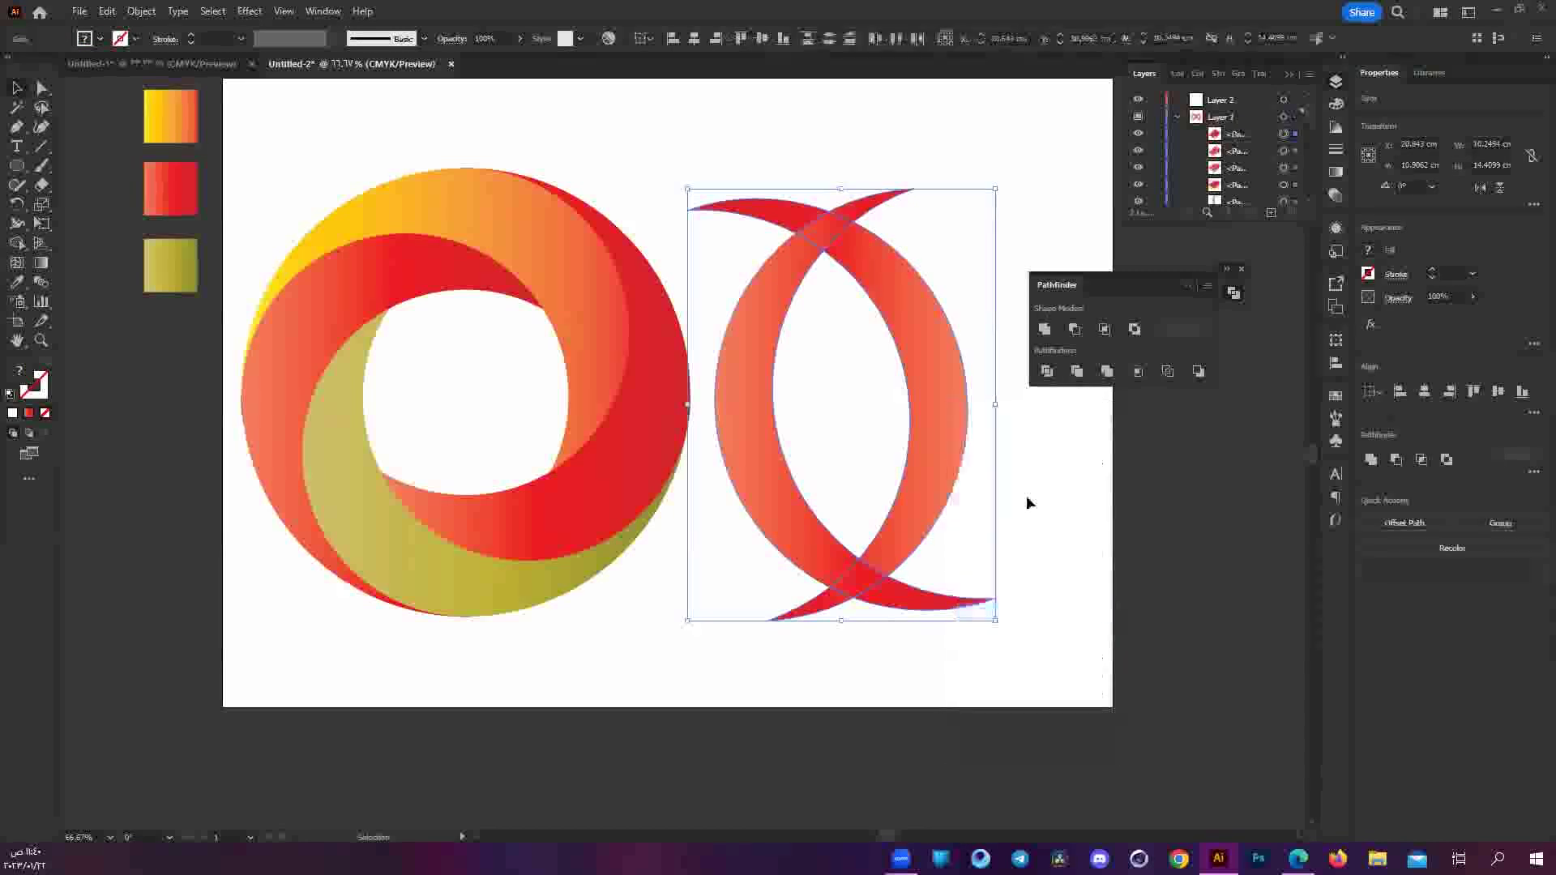
pyautogui.click(1026, 503)
pyautogui.click(909, 445)
pyautogui.press('Delete')
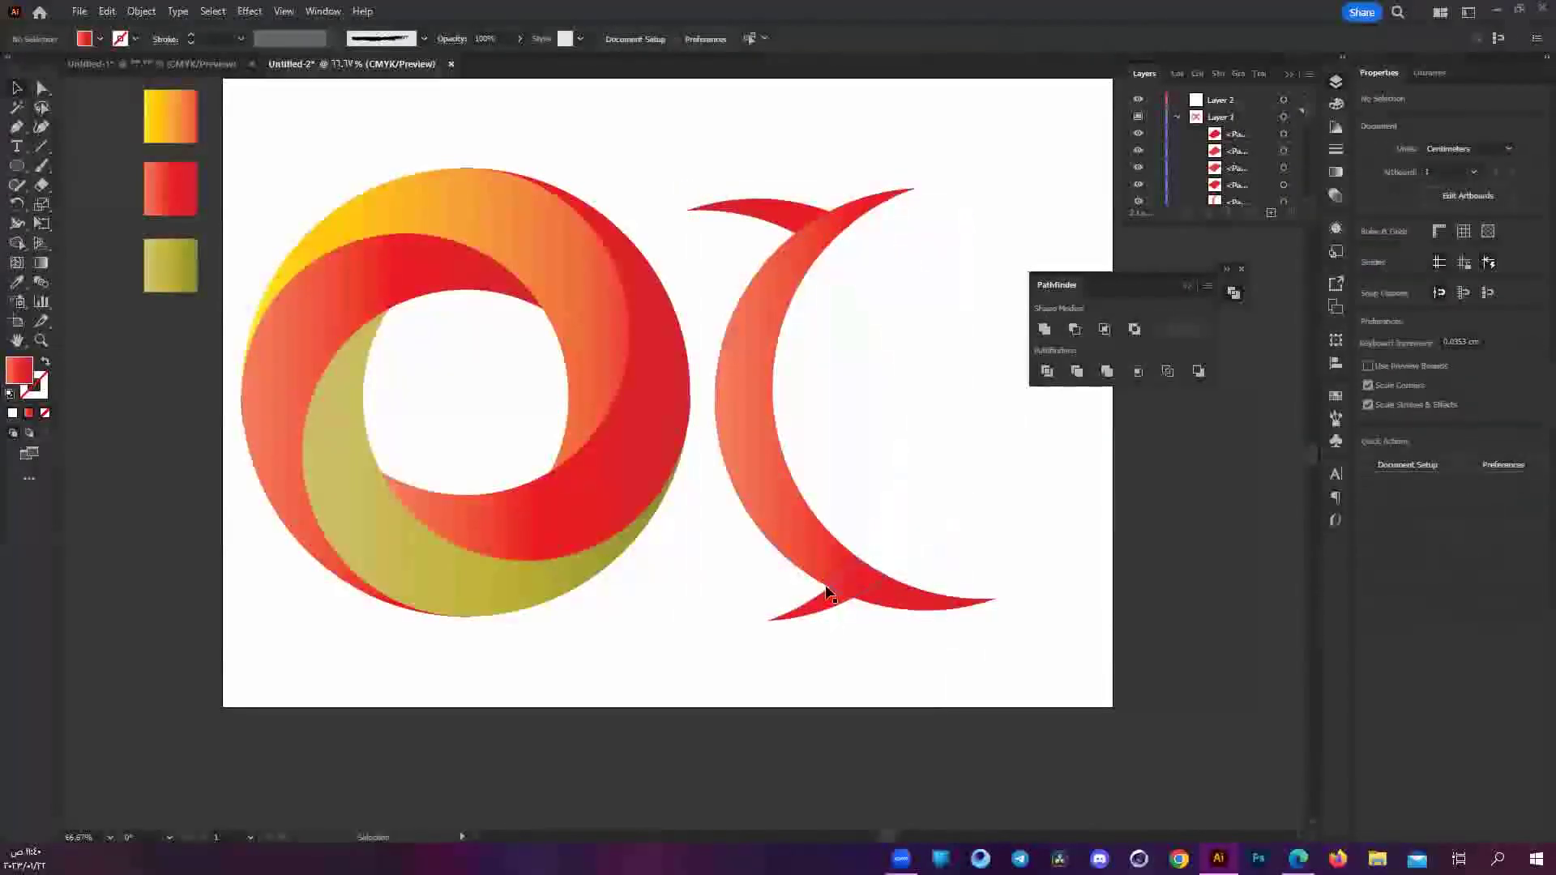
pyautogui.click(821, 604)
pyautogui.press('Delete')
pyautogui.scroll(3, 953, 402)
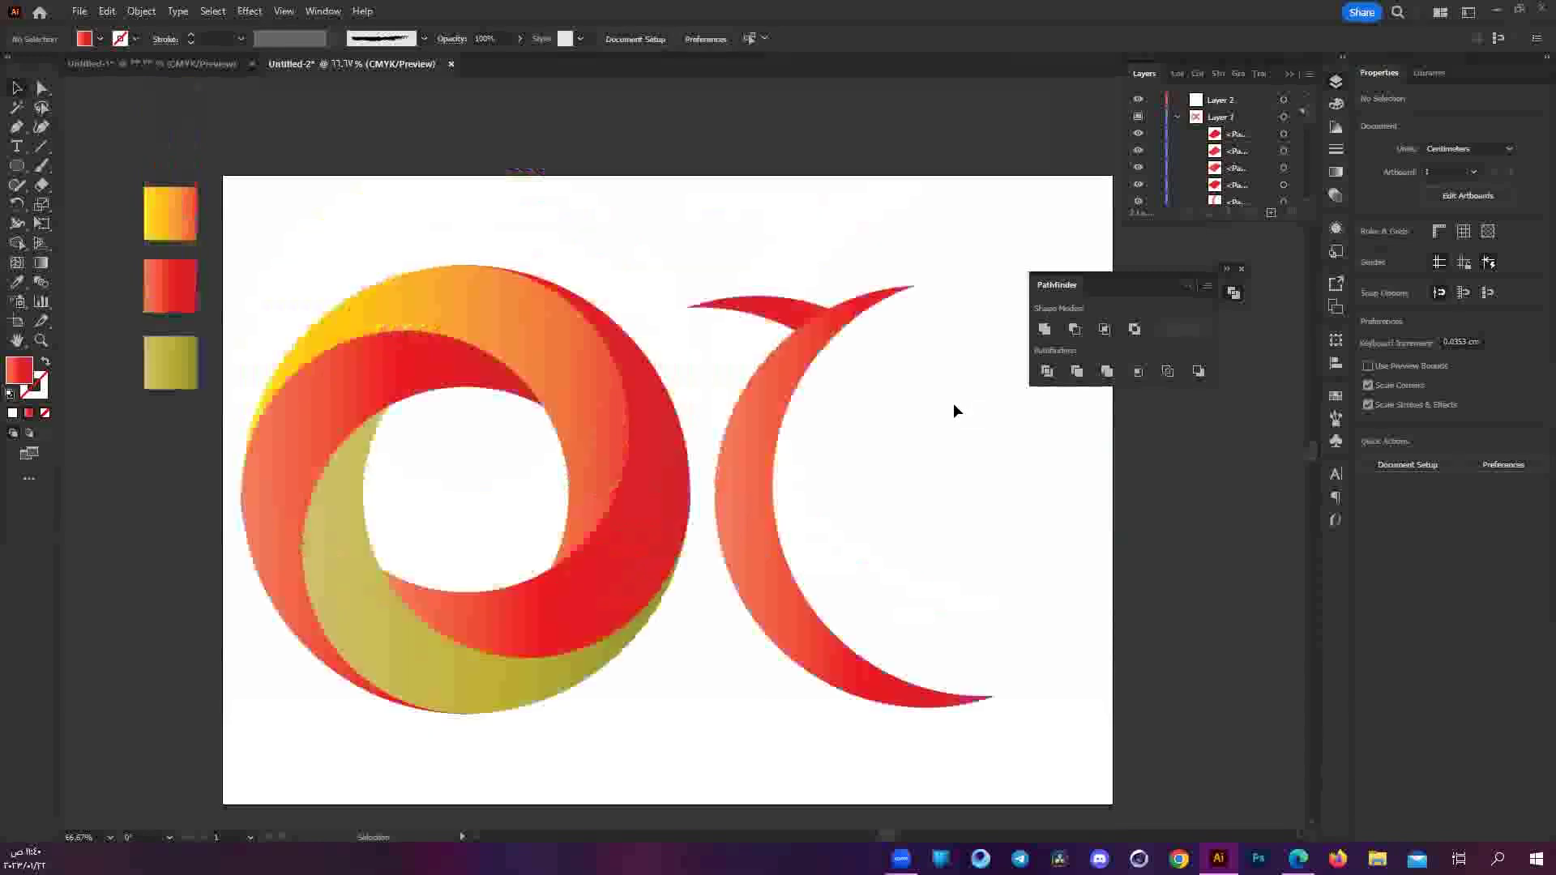
pyautogui.scroll(-2, 891, 397)
pyautogui.scroll(1, 779, 323)
pyautogui.scroll(1, 779, 323)
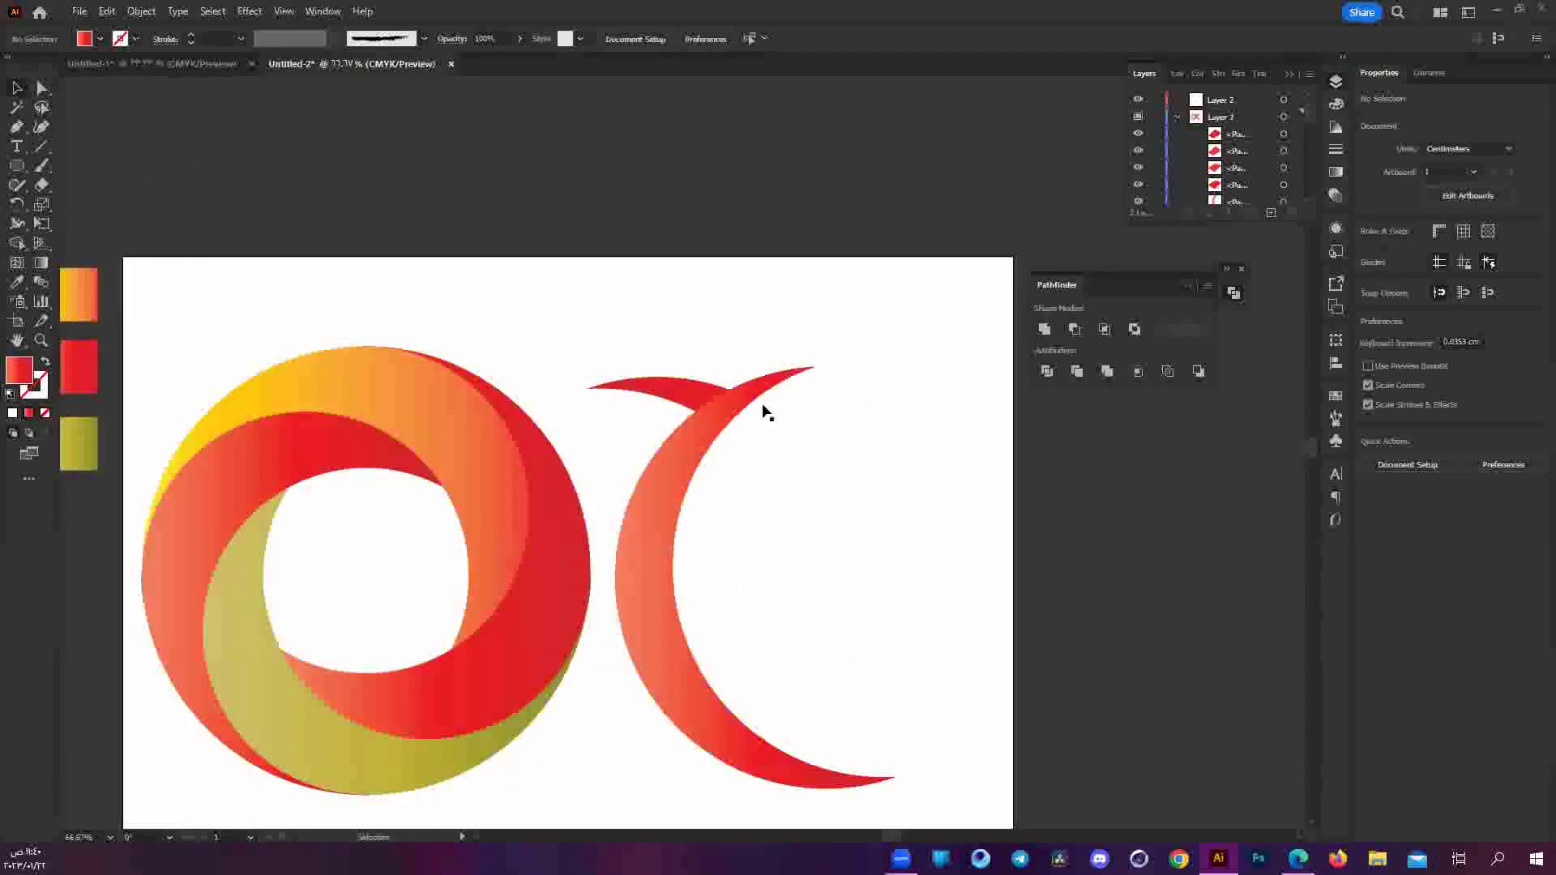
# Draw a small red circle above the crescent as the figure's head.
pyautogui.moveTo(680, 289)
pyautogui.mouseDown()
pyautogui.moveTo(687, 260)
pyautogui.moveTo(765, 323)
pyautogui.mouseUp()
pyautogui.click(769, 478)
pyautogui.click(815, 458)
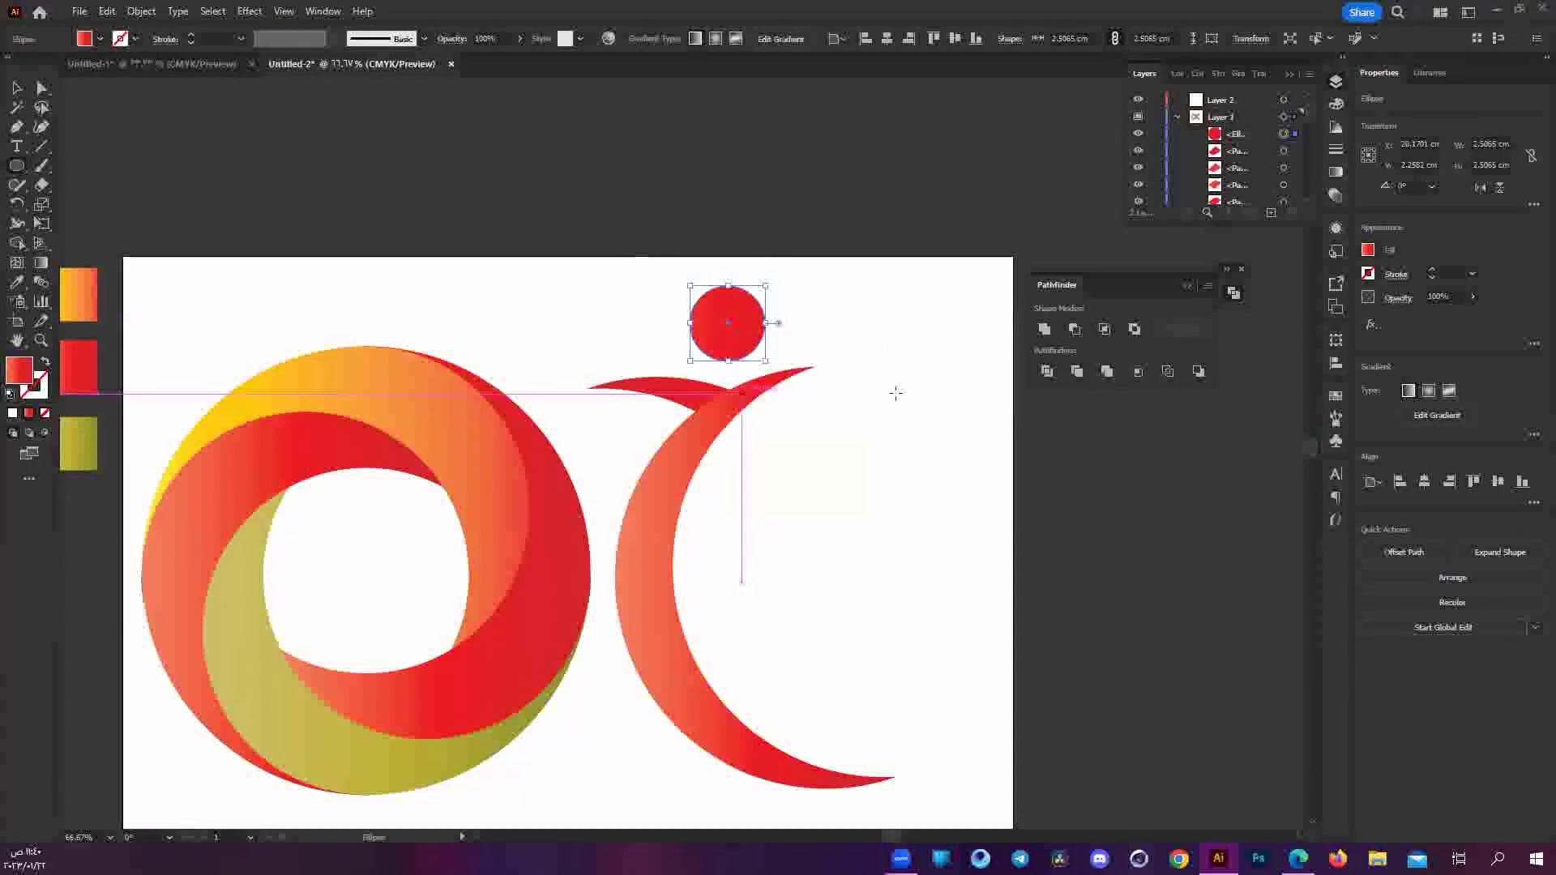
pyautogui.press('a')
pyautogui.click(882, 339)
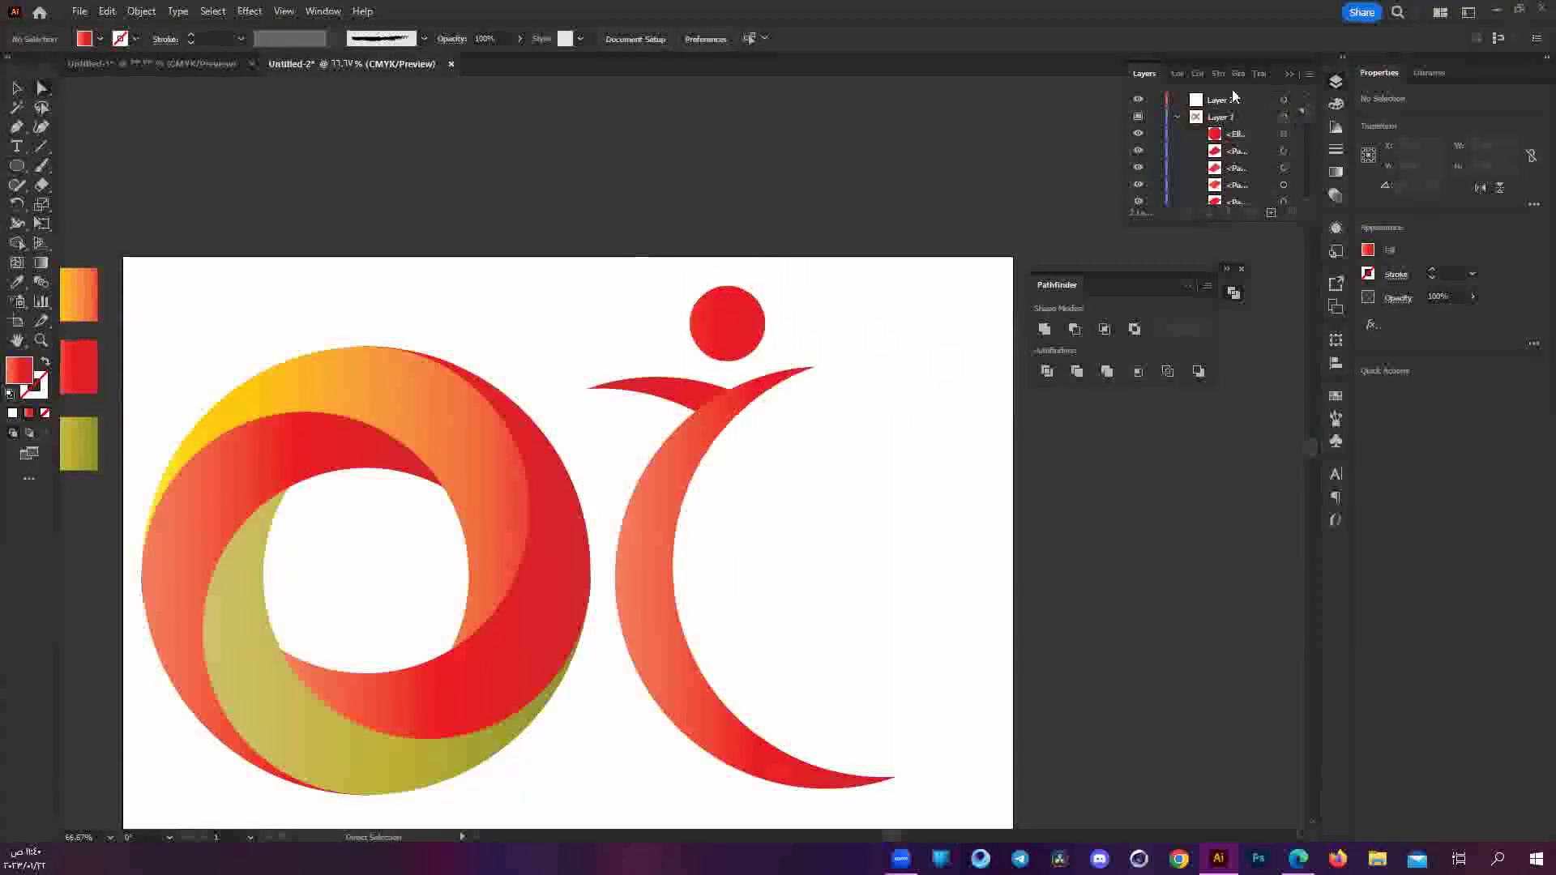
pyautogui.scroll(-5, 1177, 113)
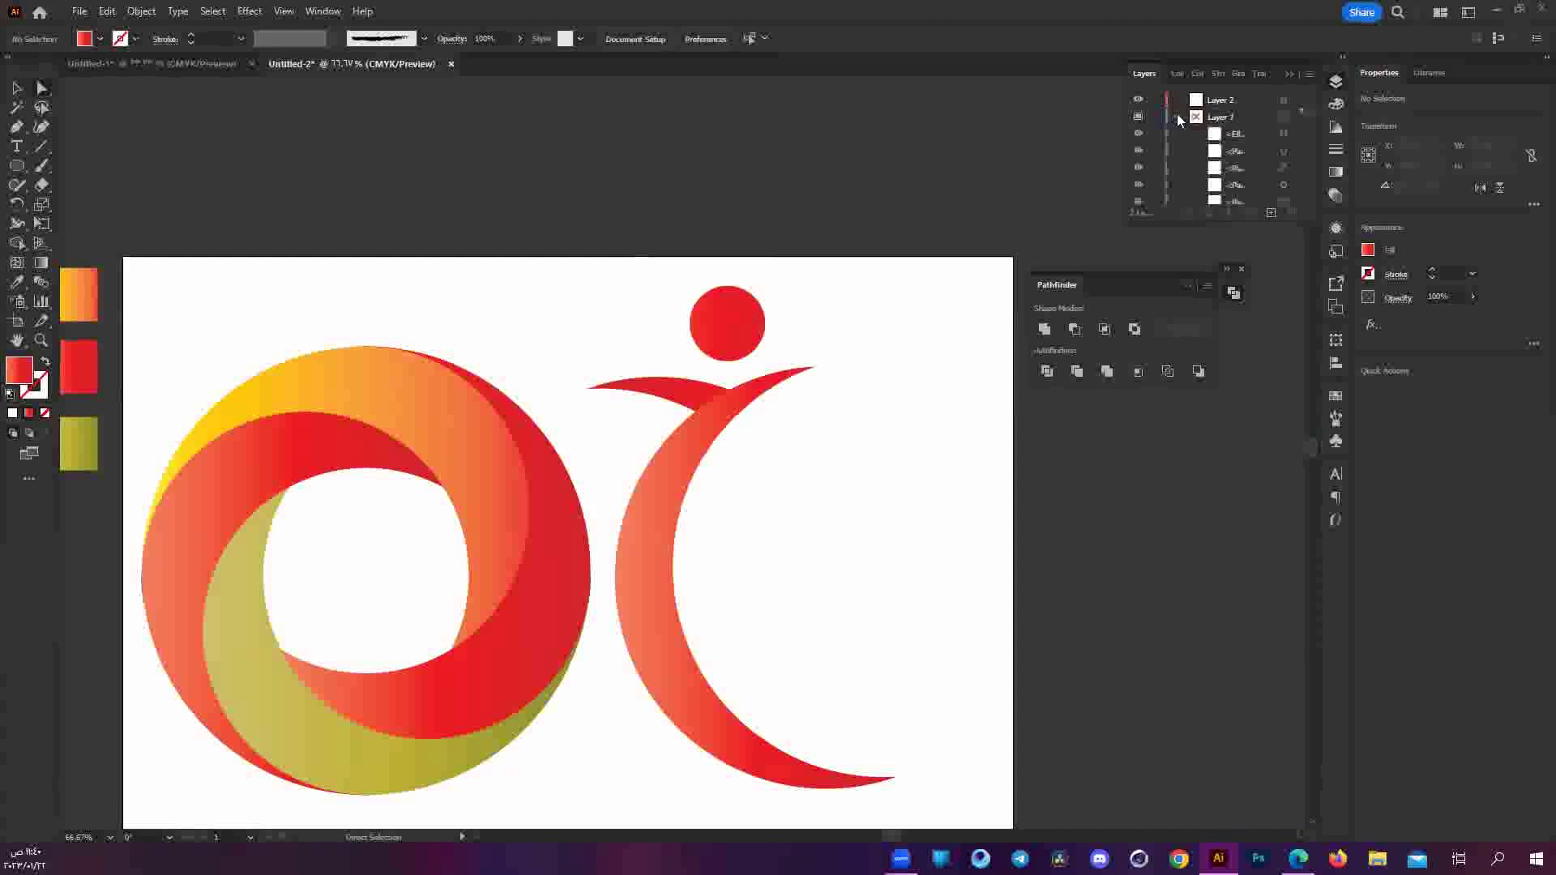
pyautogui.scroll(-3, 1220, 176)
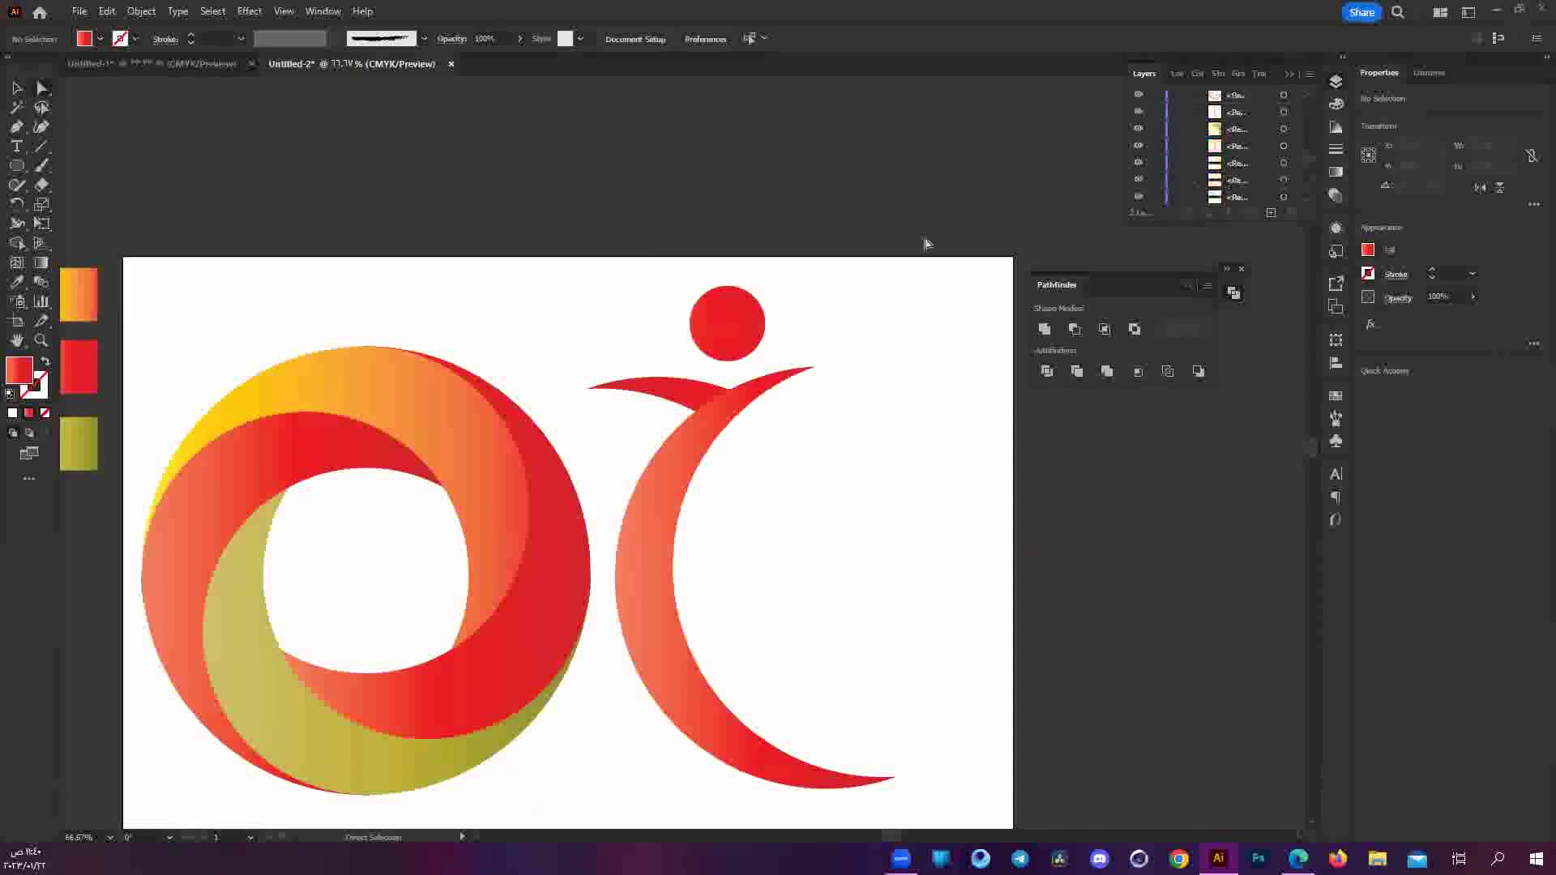
# Group the selected crescent paths, undoing an accidental hide of the group.
pyautogui.click(695, 473)
pyautogui.rightClick(698, 442)
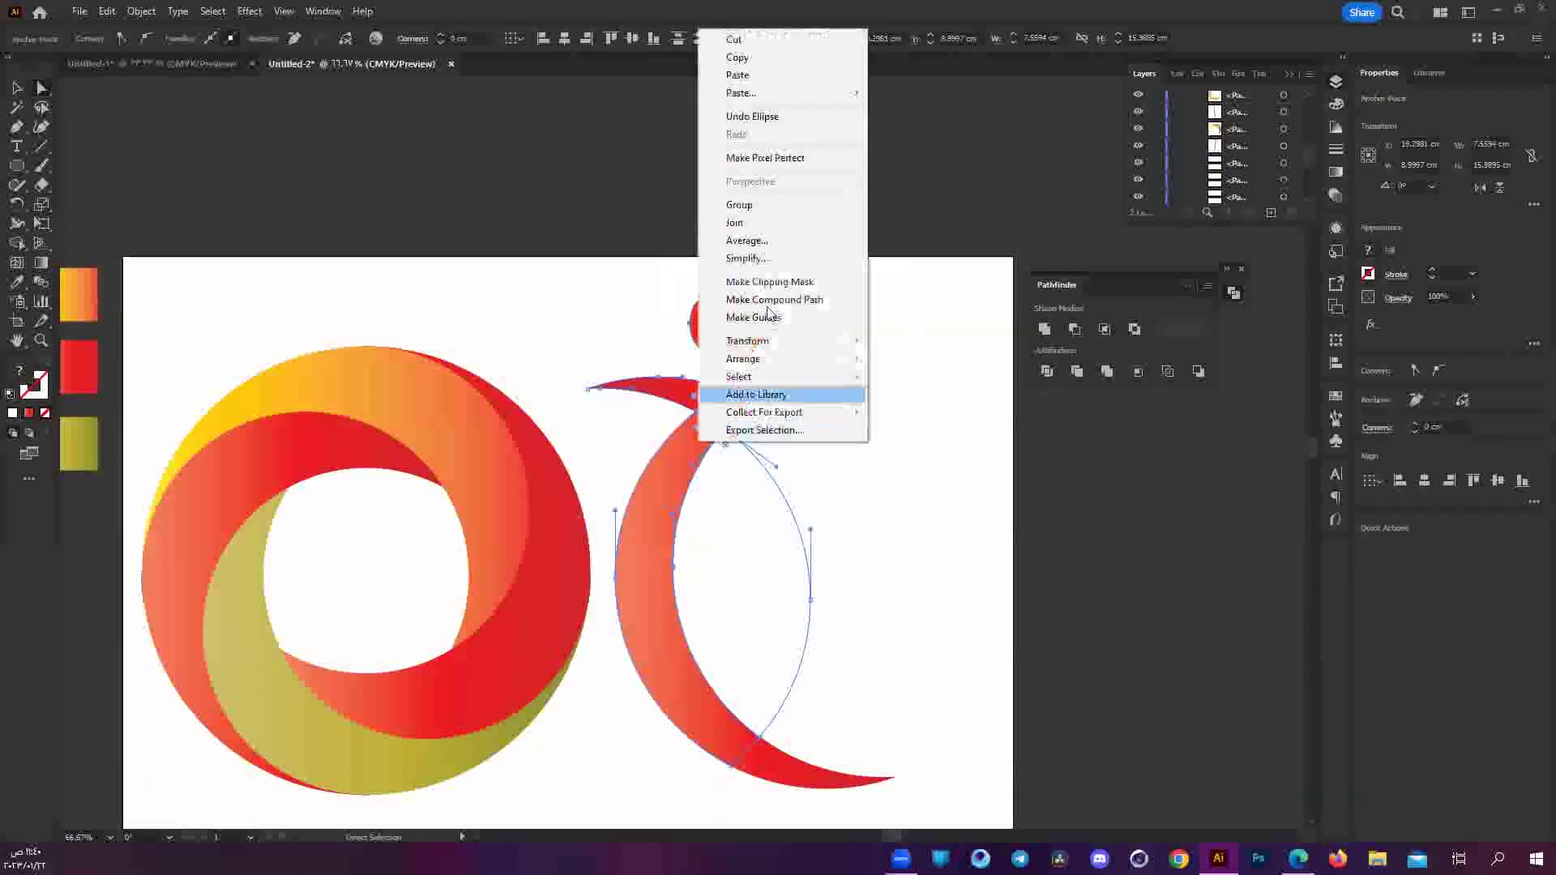
pyautogui.click(762, 205)
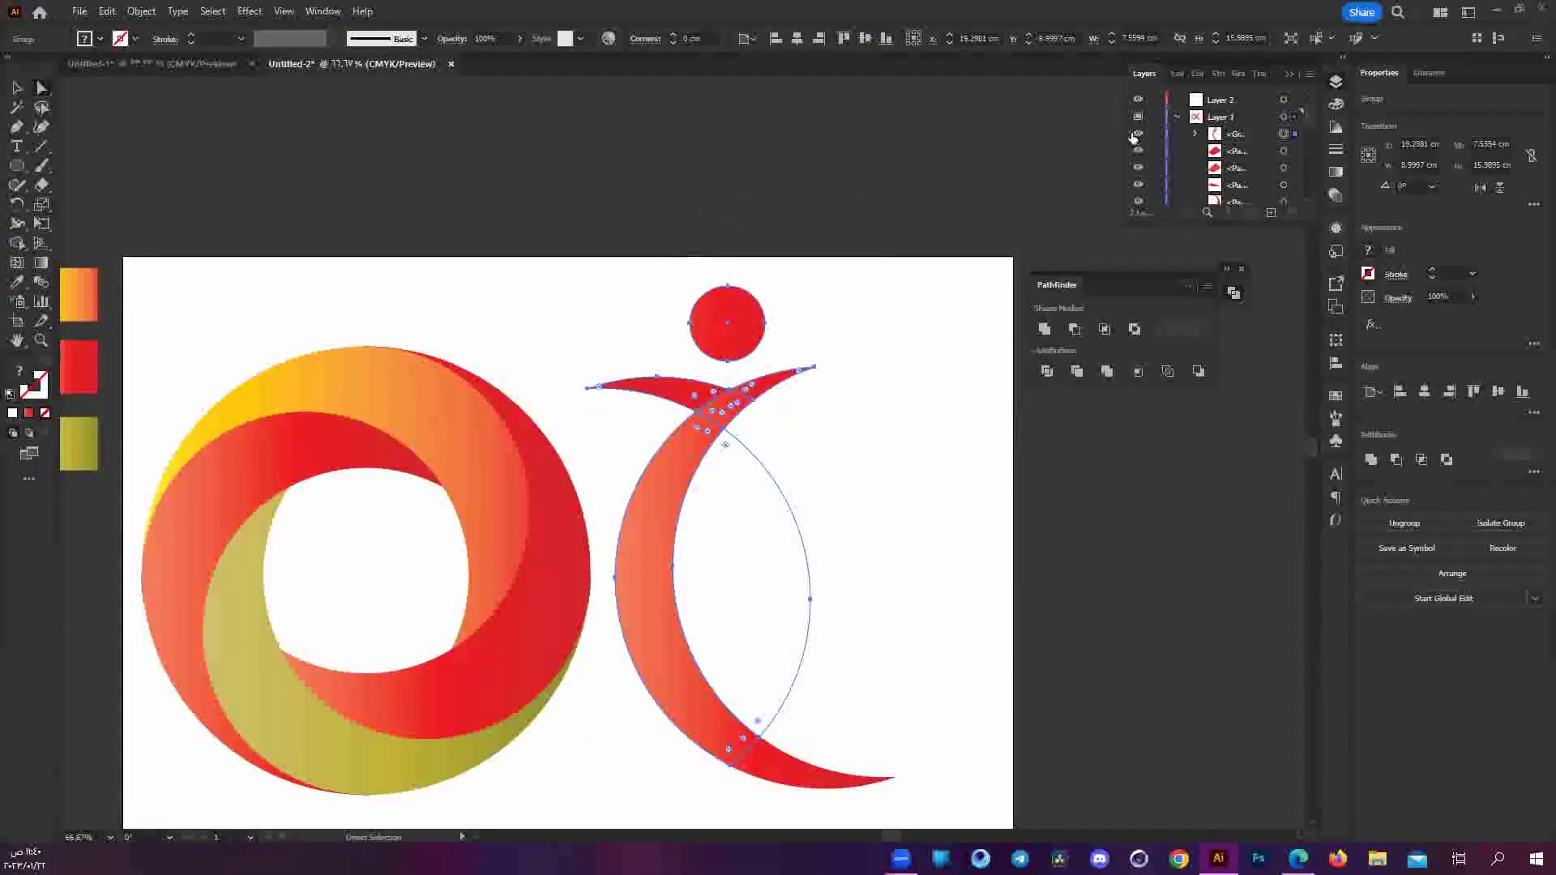
pyautogui.click(1137, 134)
pyautogui.hotkey('ctrl', 'z')
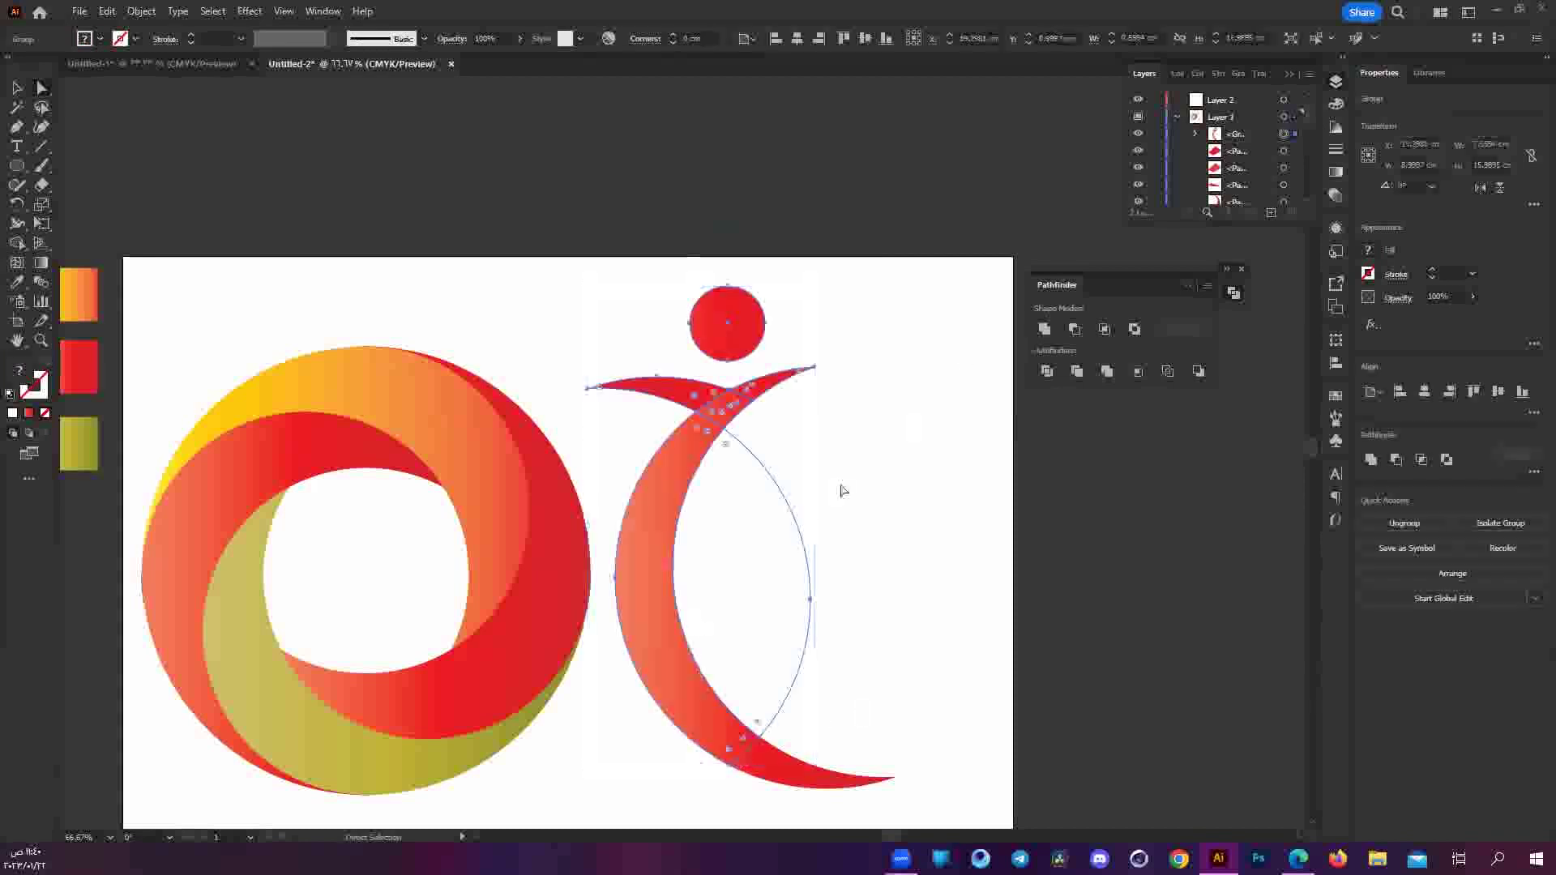
pyautogui.click(819, 545)
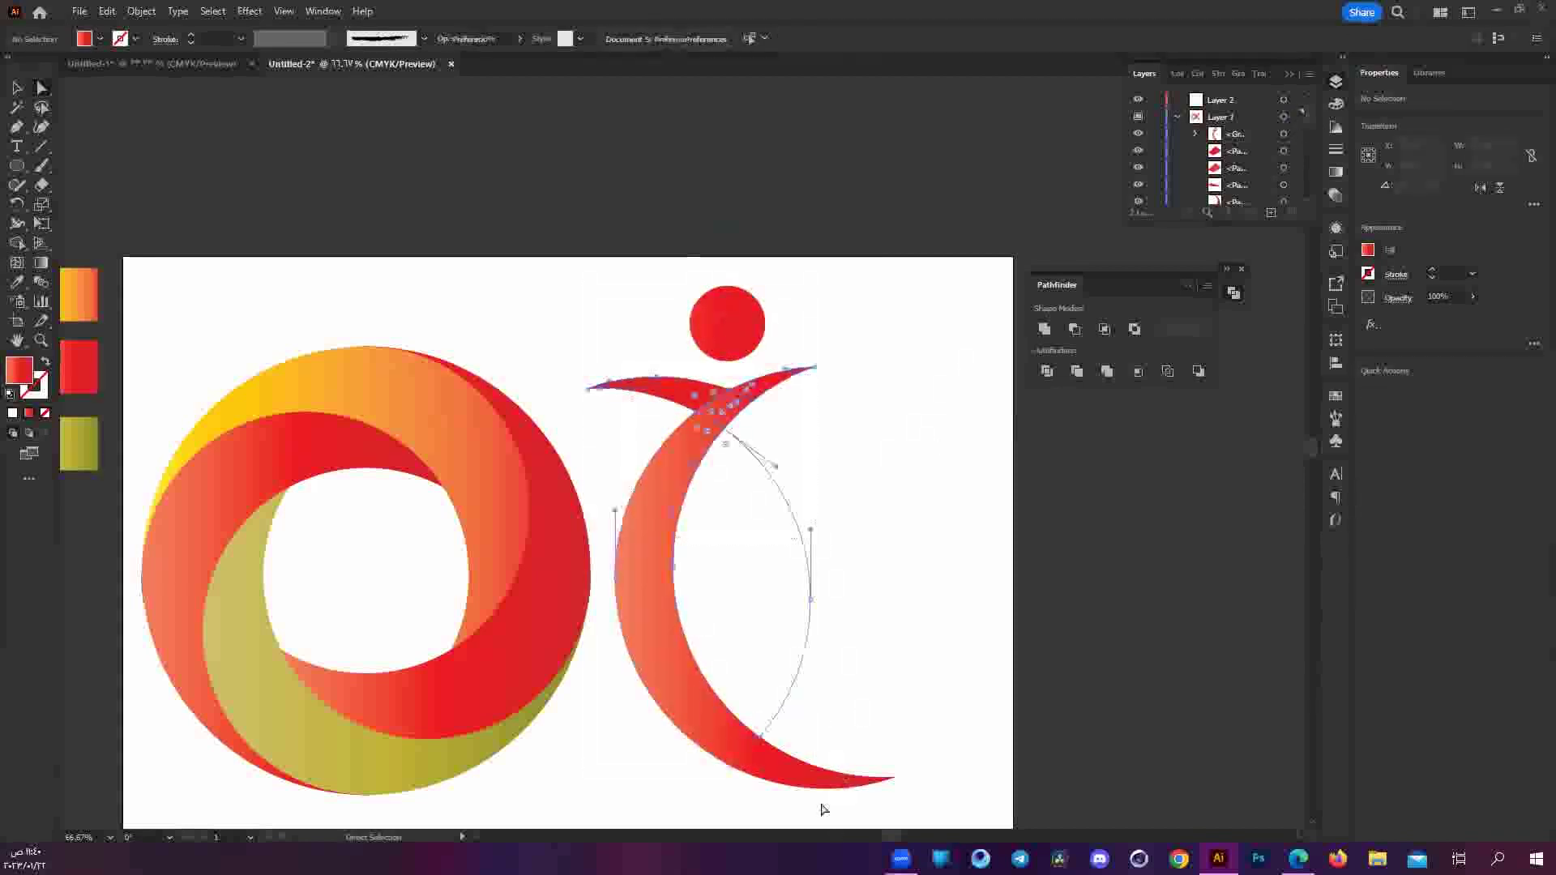
# Test a Pathfinder merge on the crescent paths, then undo it and deselect.
pyautogui.click(766, 771)
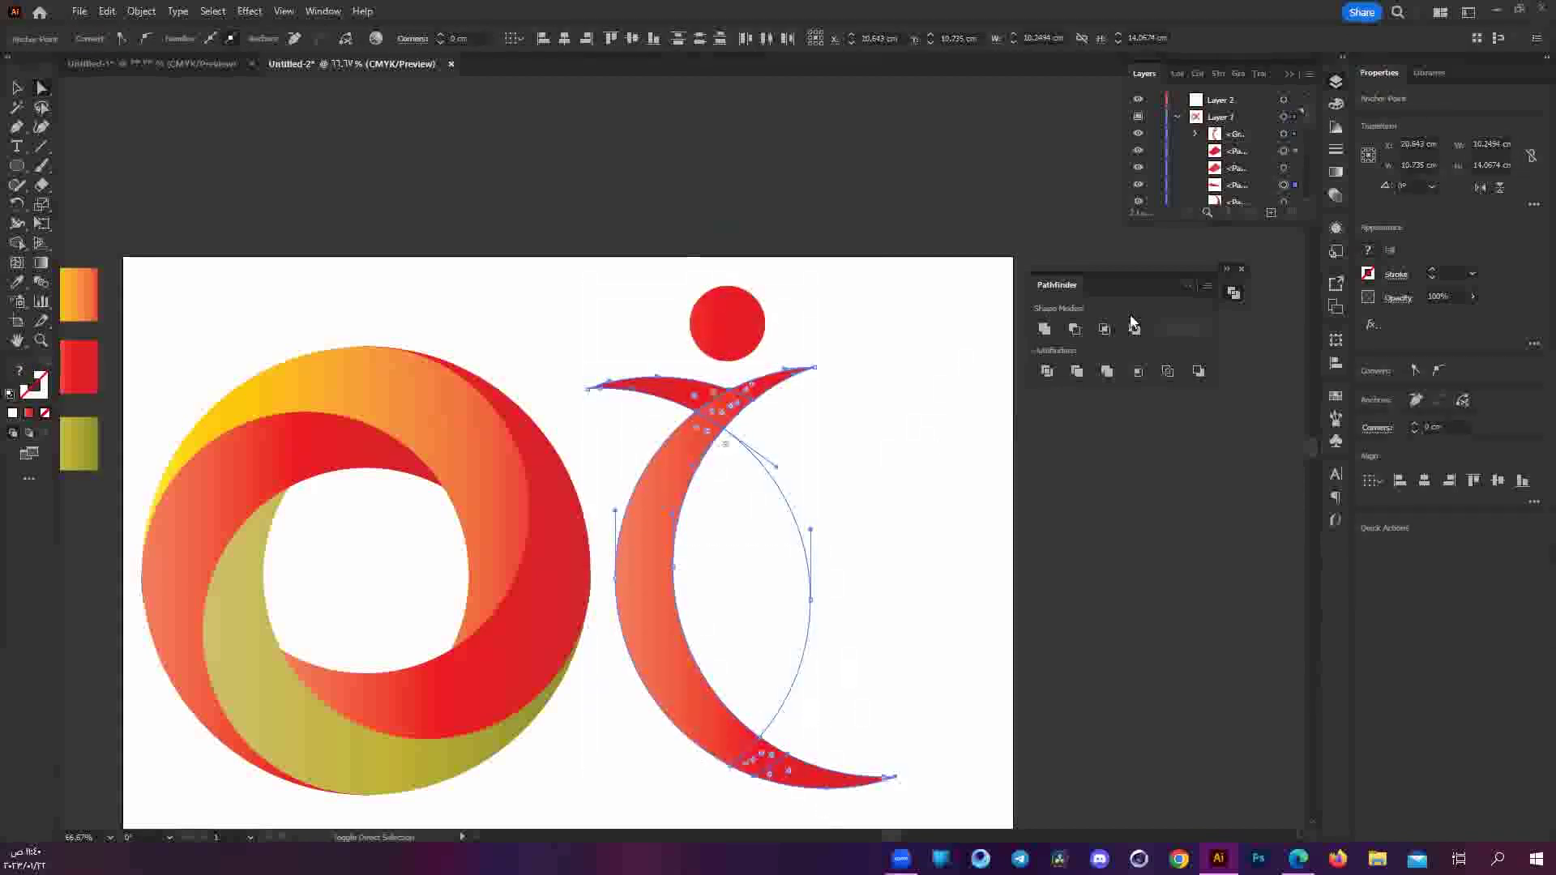
pyautogui.click(1044, 328)
pyautogui.hotkey('ctrl', 'z')
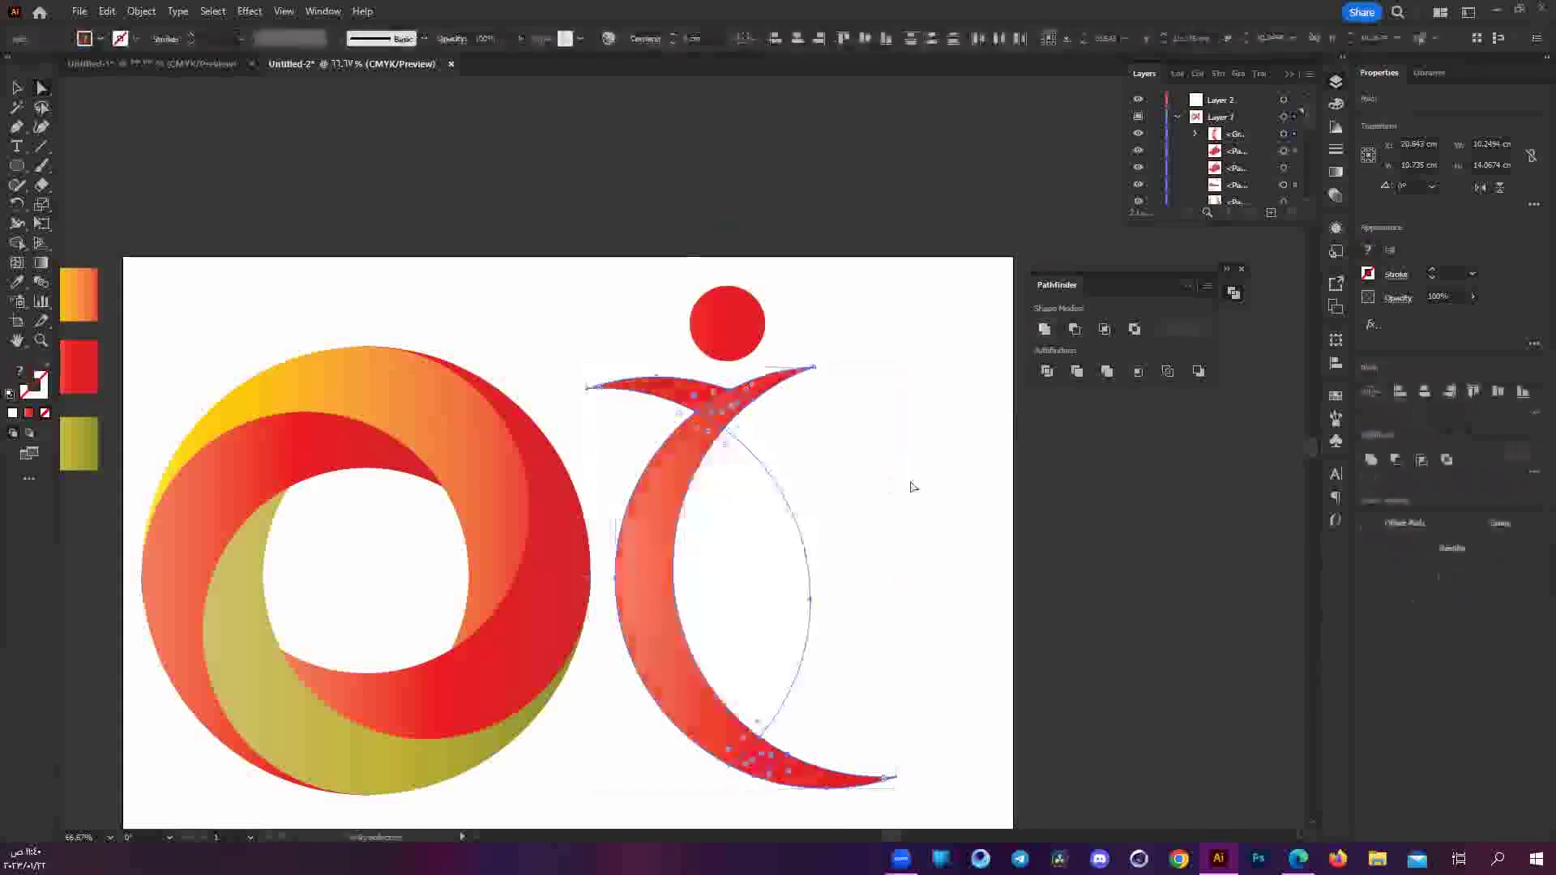
pyautogui.click(779, 596)
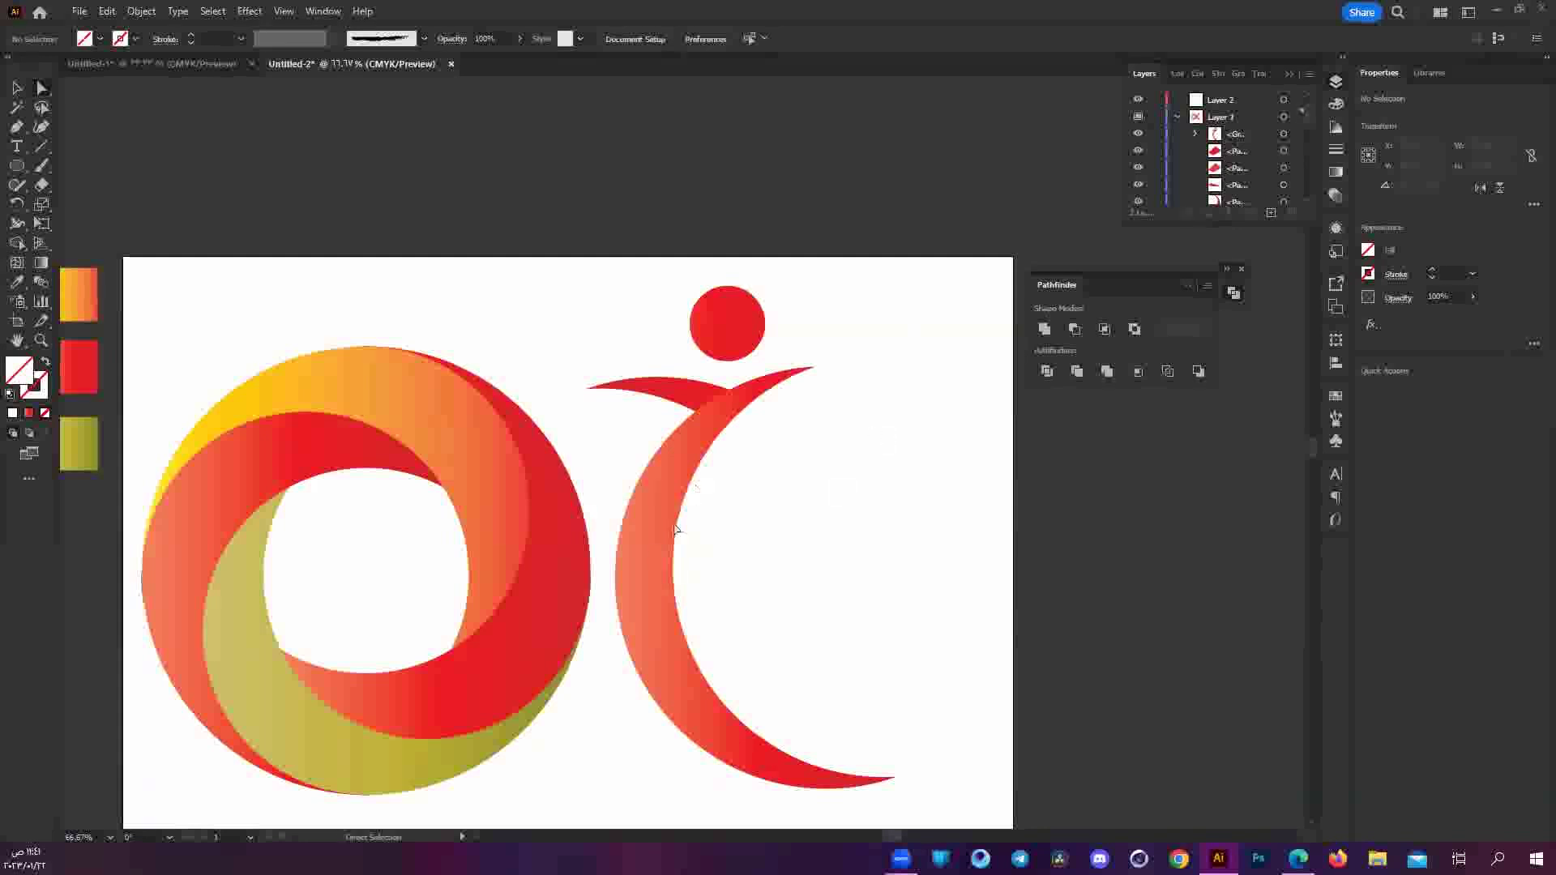
pyautogui.click(644, 582)
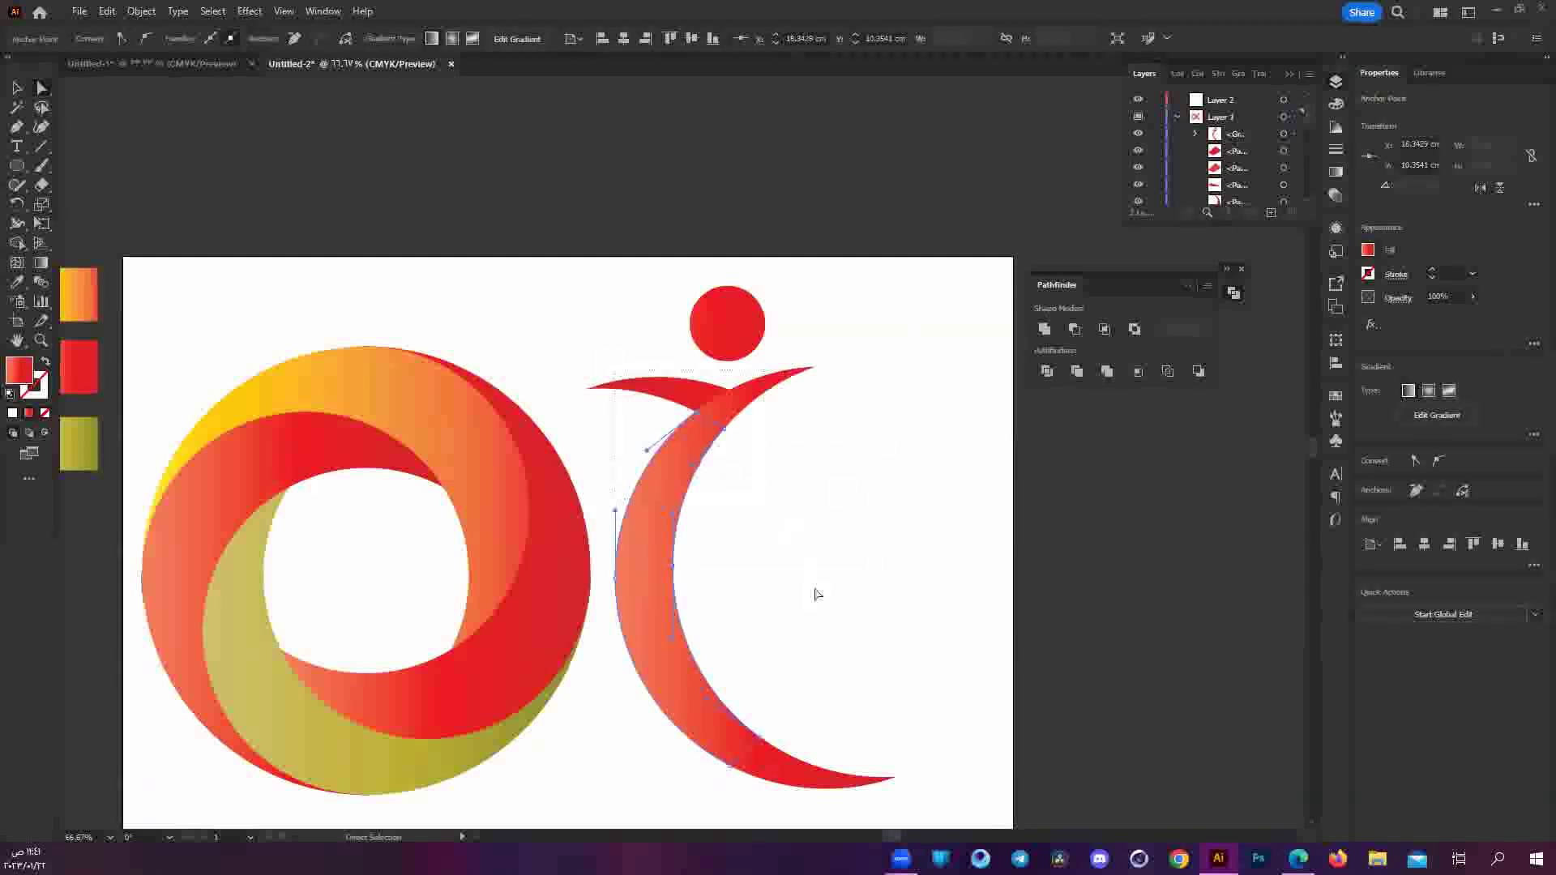
pyautogui.click(948, 340)
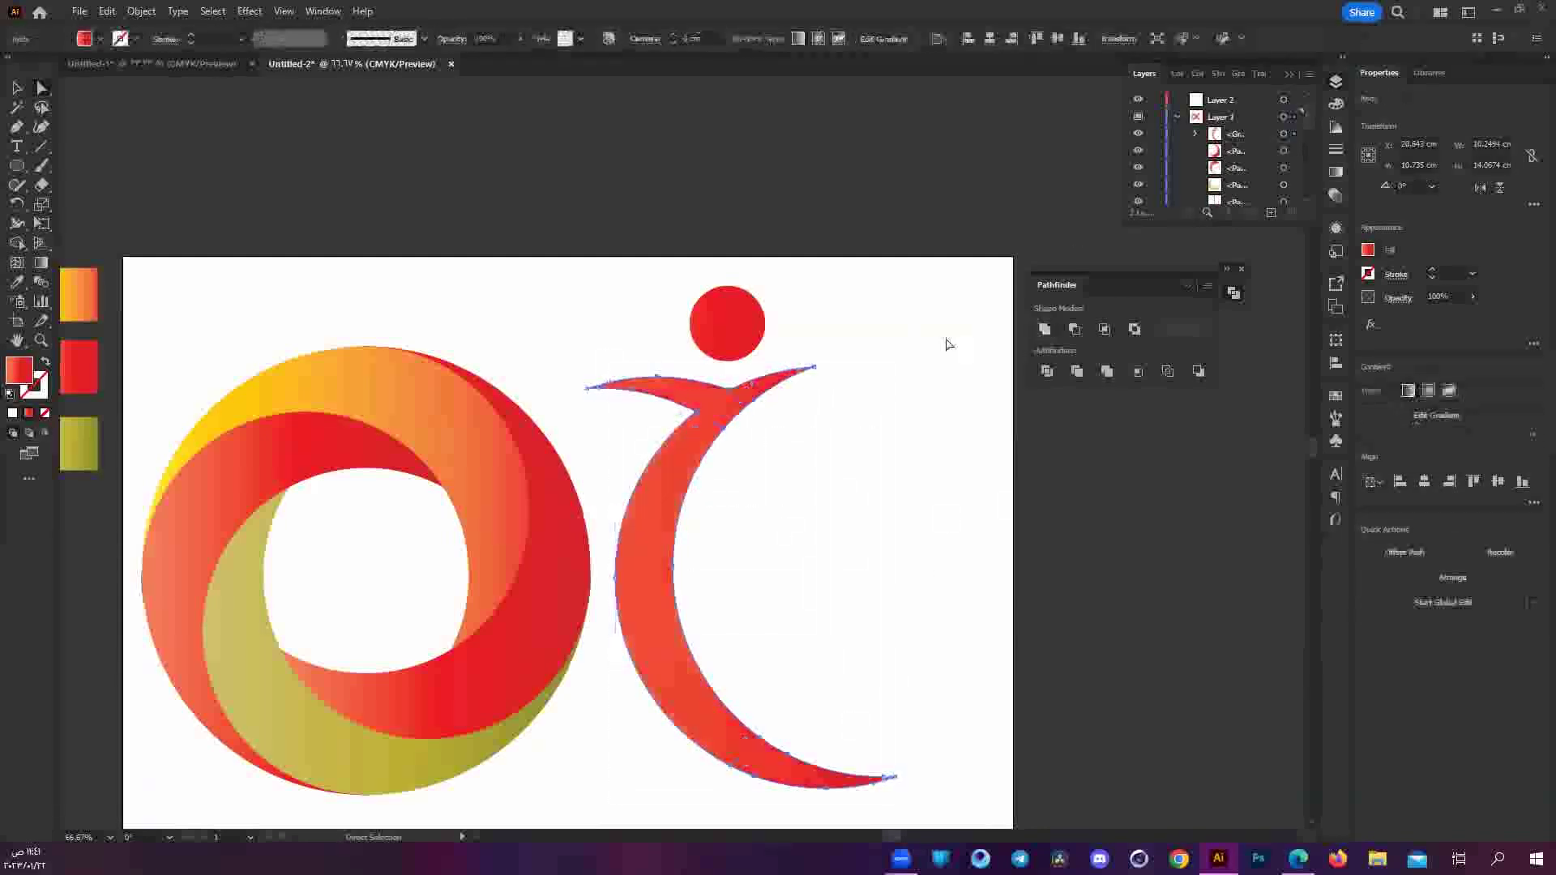
pyautogui.moveTo(636, 285); pyautogui.dragTo(879, 554)
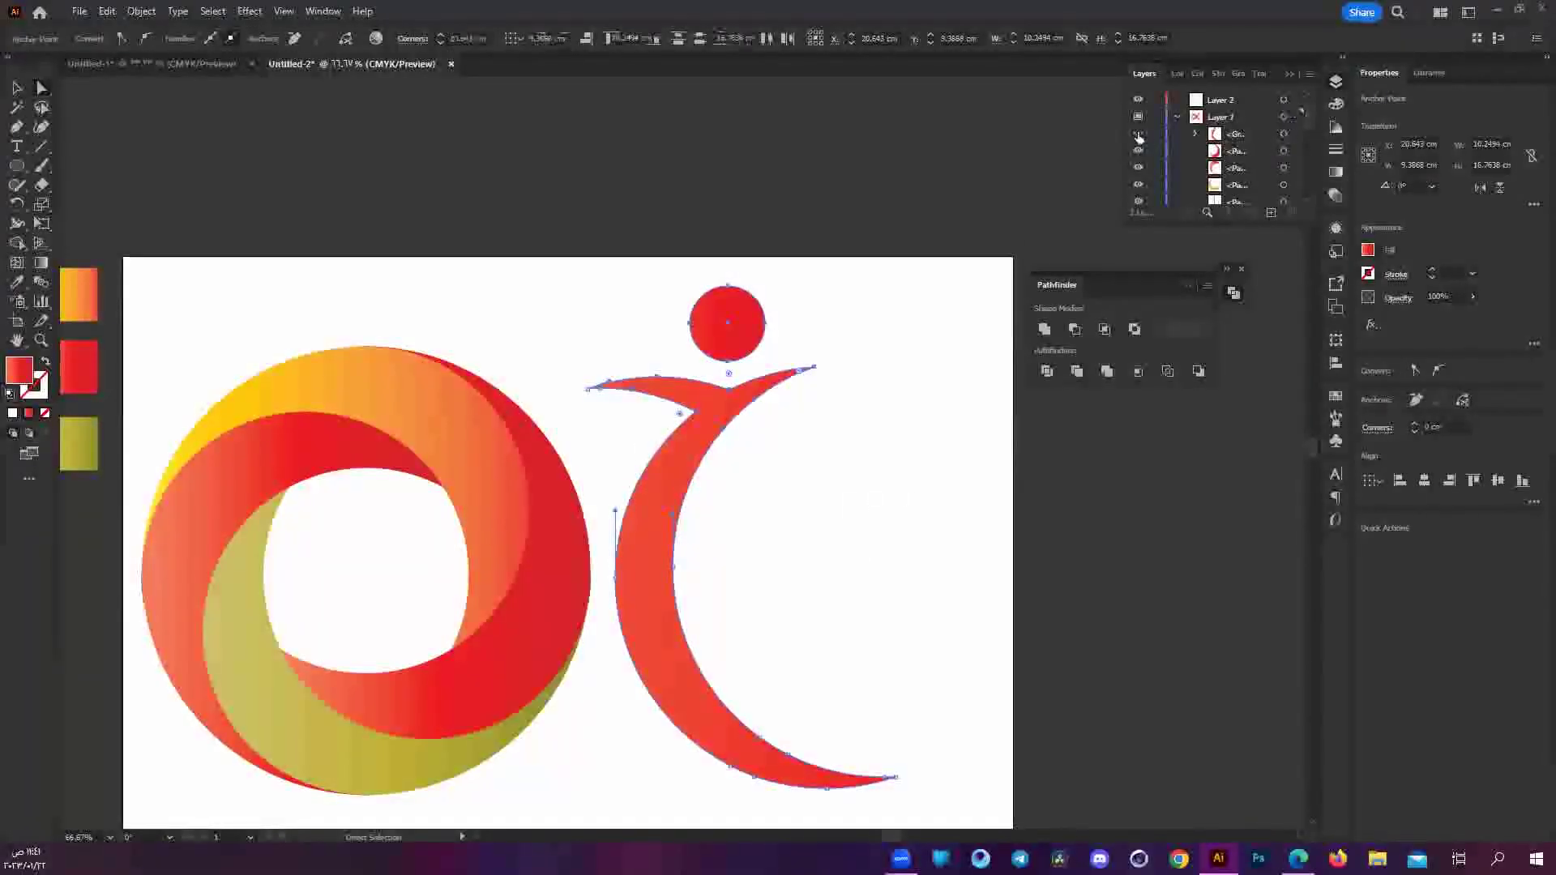
pyautogui.hotkey('ctrl', 'shift', 'a')
# Unhide the NEW LOGO group in Layers and move it right beside the new figure.
pyautogui.scroll(-2, 1224, 200)
pyautogui.scroll(2, 1222, 198)
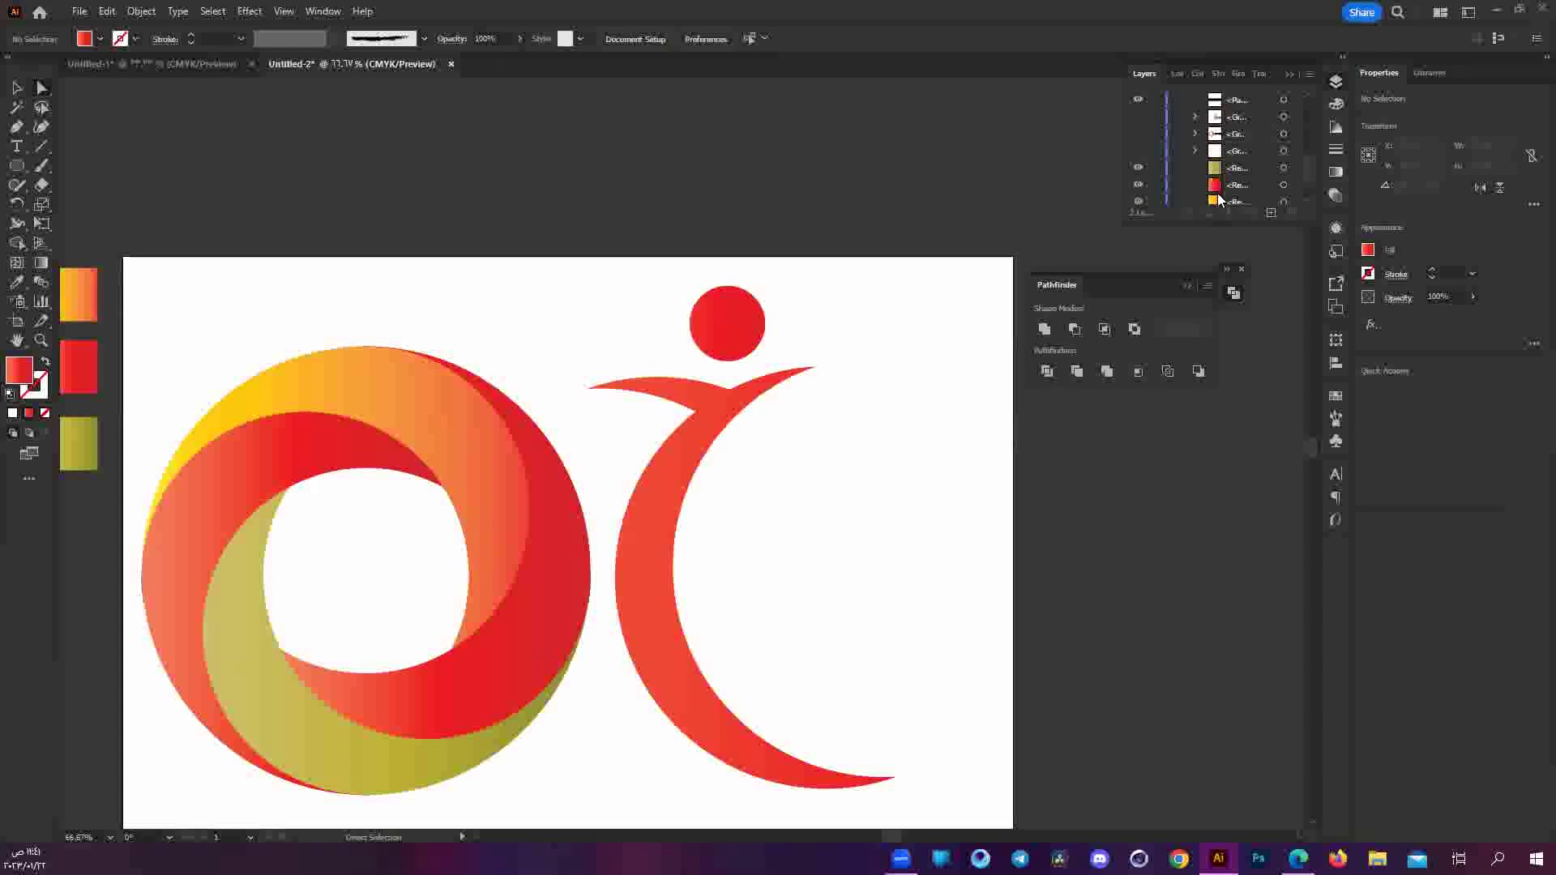
pyautogui.click(1136, 117)
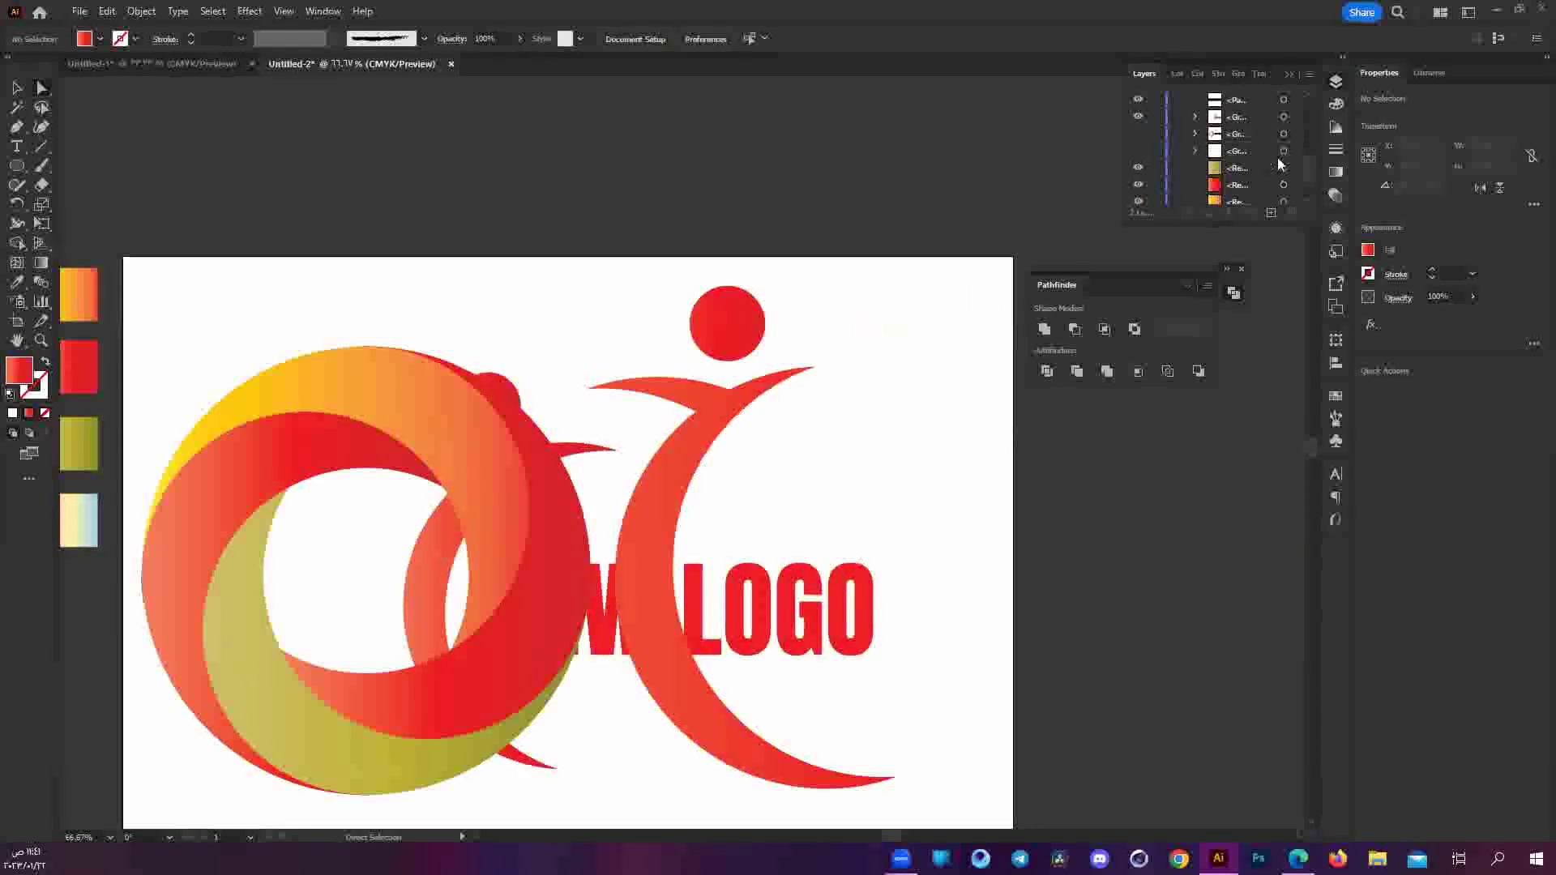
pyautogui.click(1283, 117)
pyautogui.moveTo(628, 456); pyautogui.dragTo(951, 444)
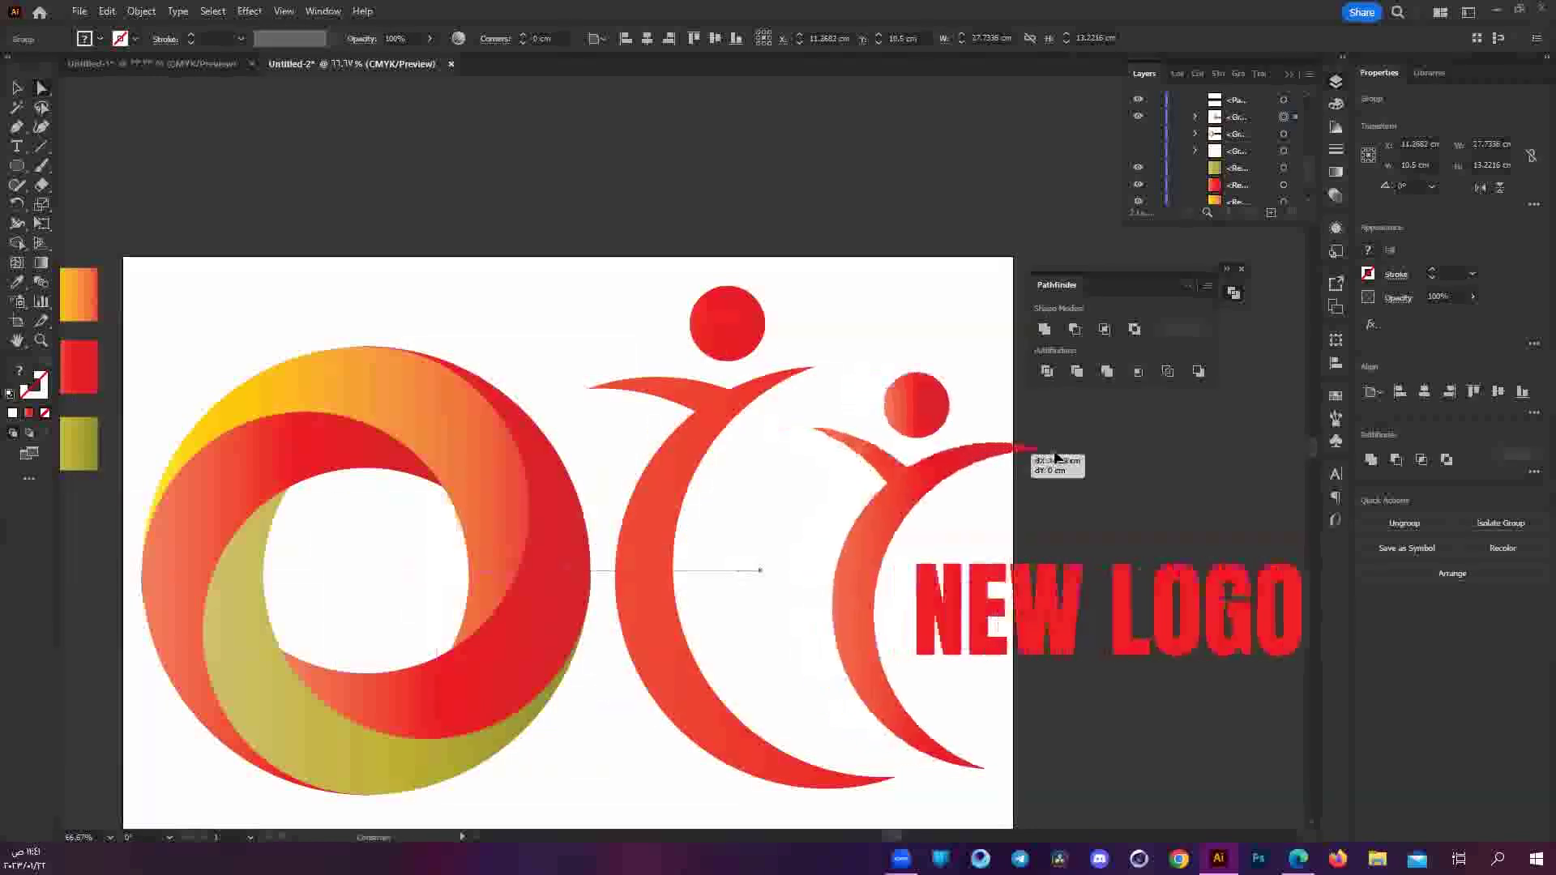
pyautogui.moveTo(951, 444); pyautogui.dragTo(936, 444)
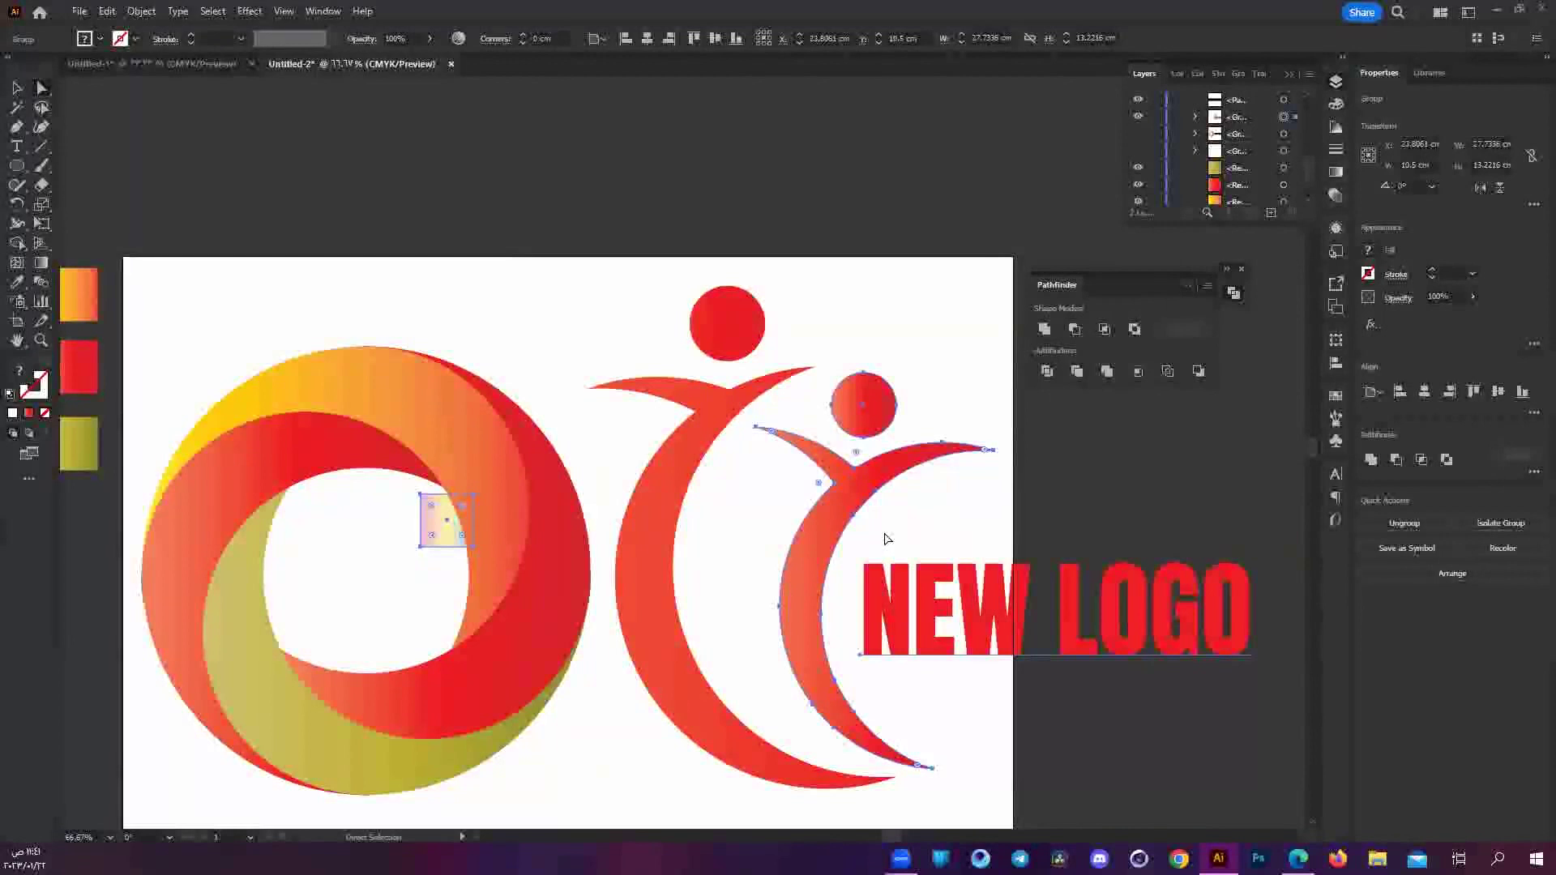